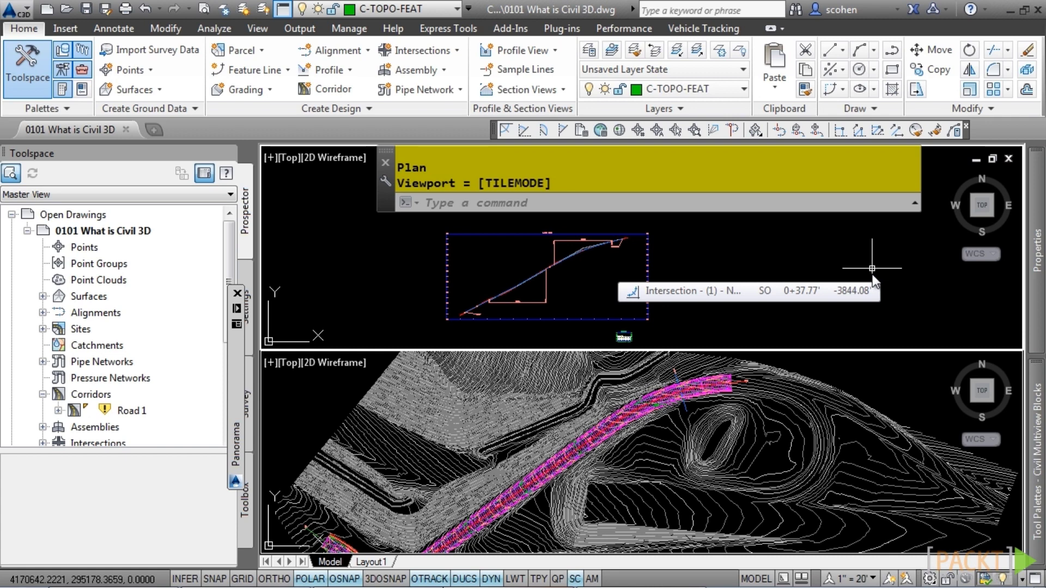
Move the eastern end point of the E-SR 141 alignment a short distance to the southeast in the plan view
mouse_move(1037, 250)
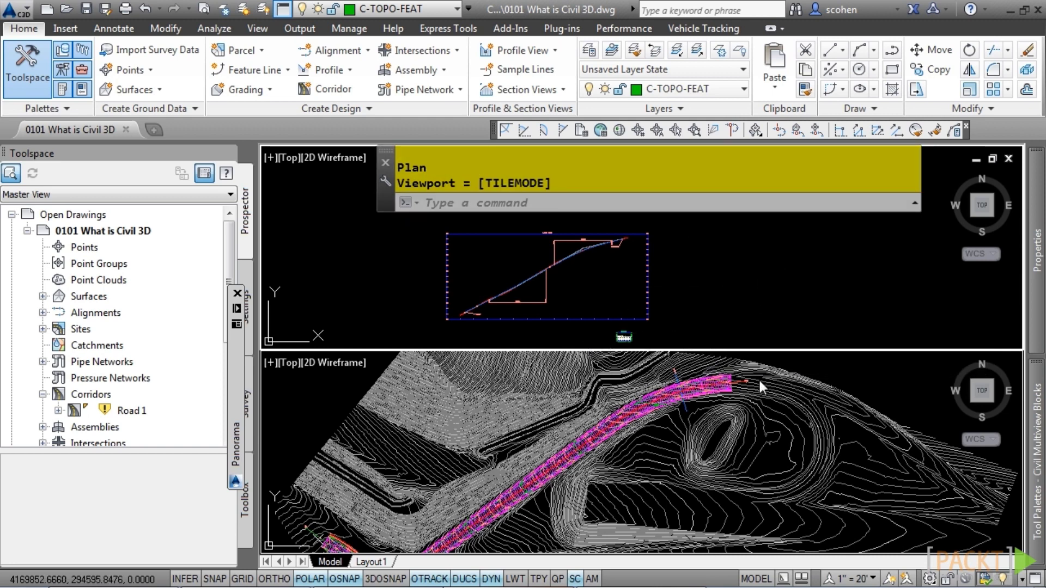
scroll(740, 387, up, 2)
scroll(739, 386, up, 1)
middle_drag(740, 387, 695, 454)
scroll(620, 239, up, 5)
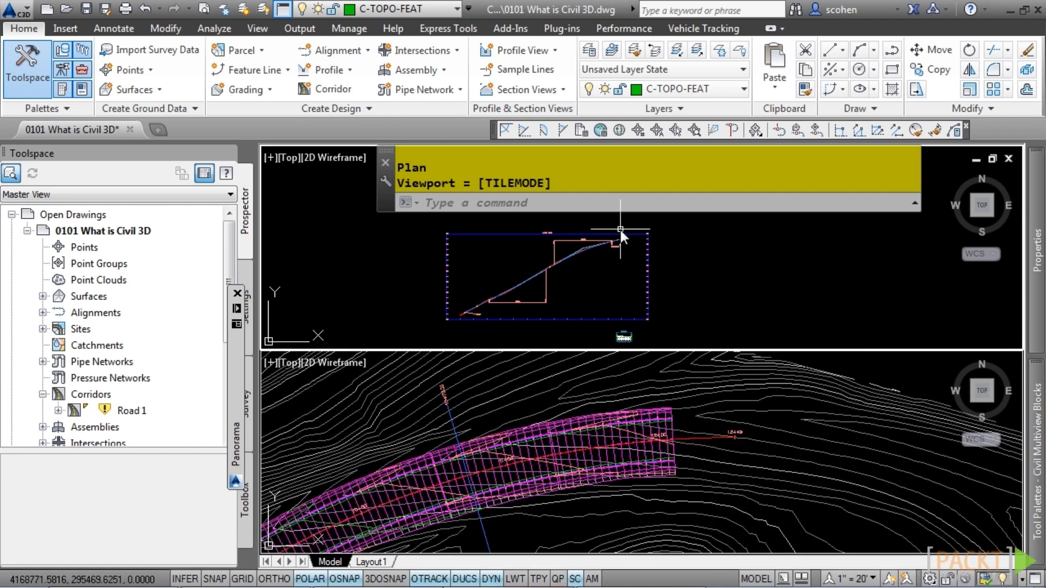
scroll(645, 279, up, 4)
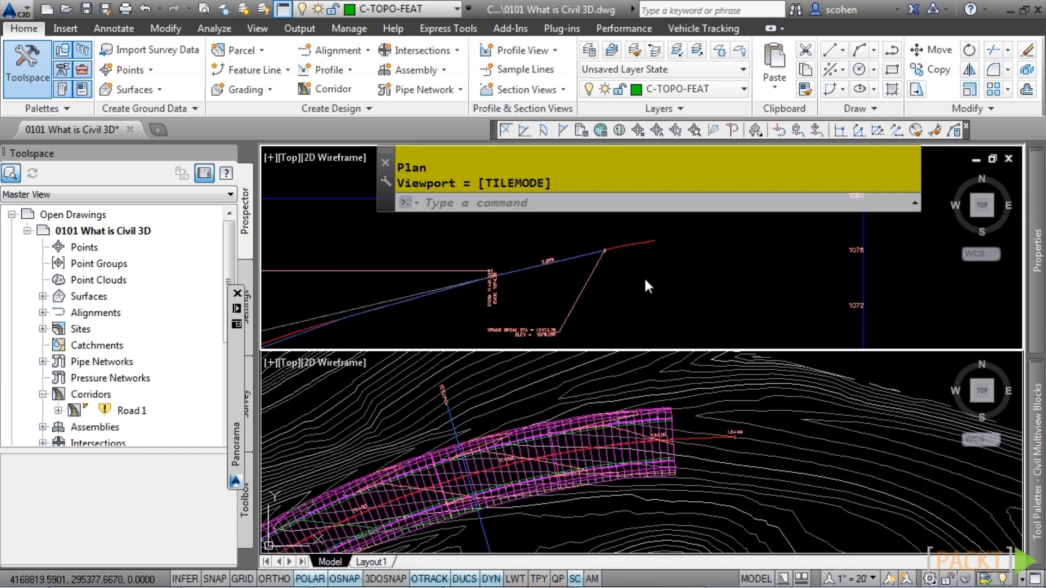
click(710, 437)
click(734, 436)
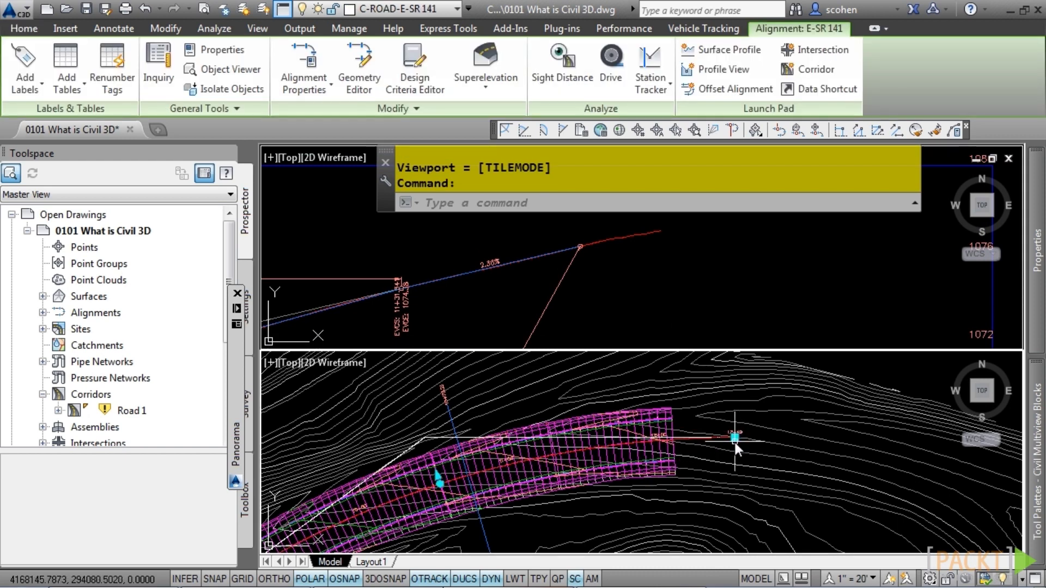
click(793, 472)
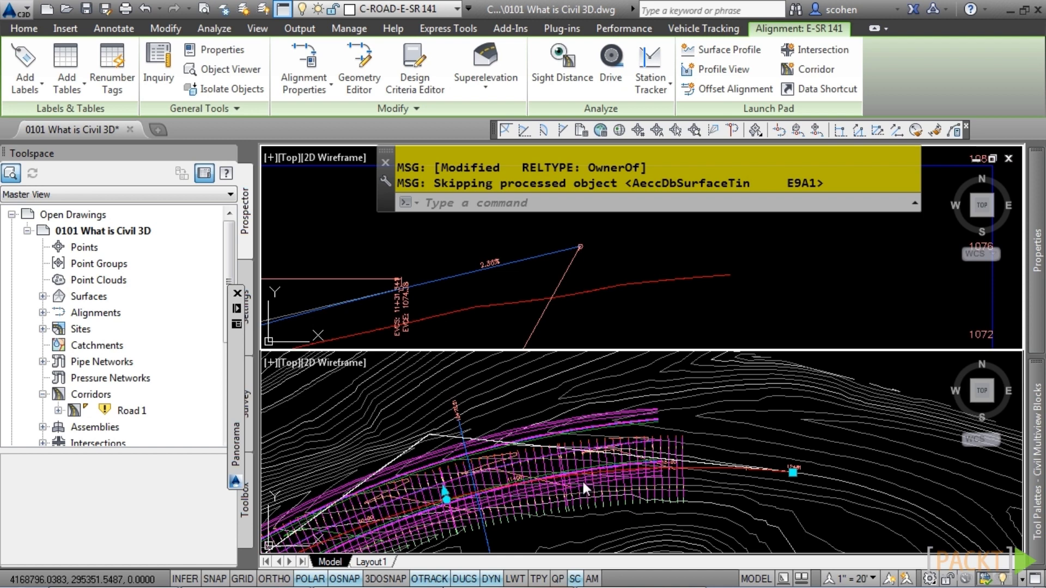
Rebuild the Road 1 corridor from the relocated alignment
click(134, 412)
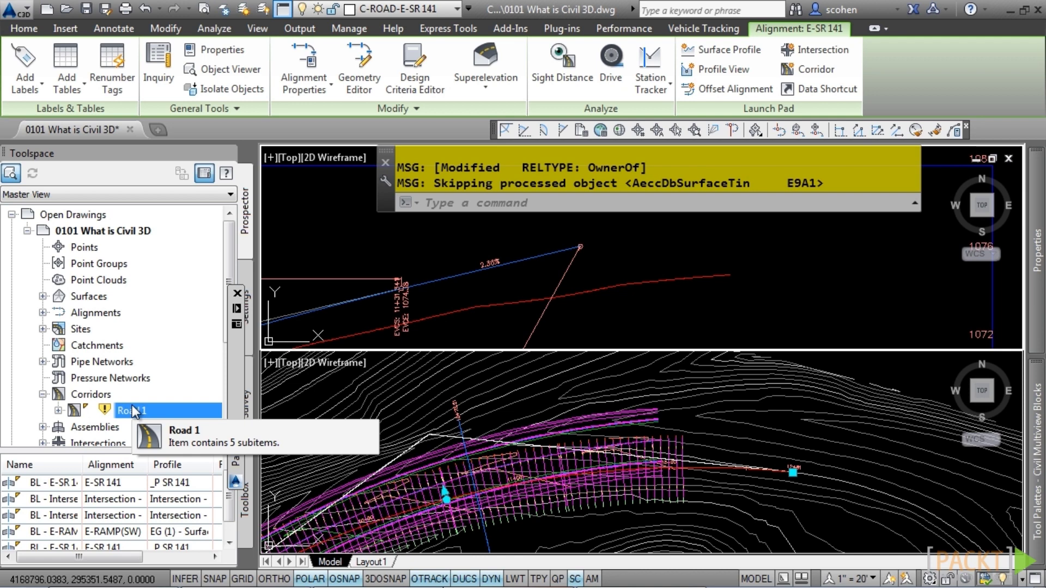
right_click(135, 412)
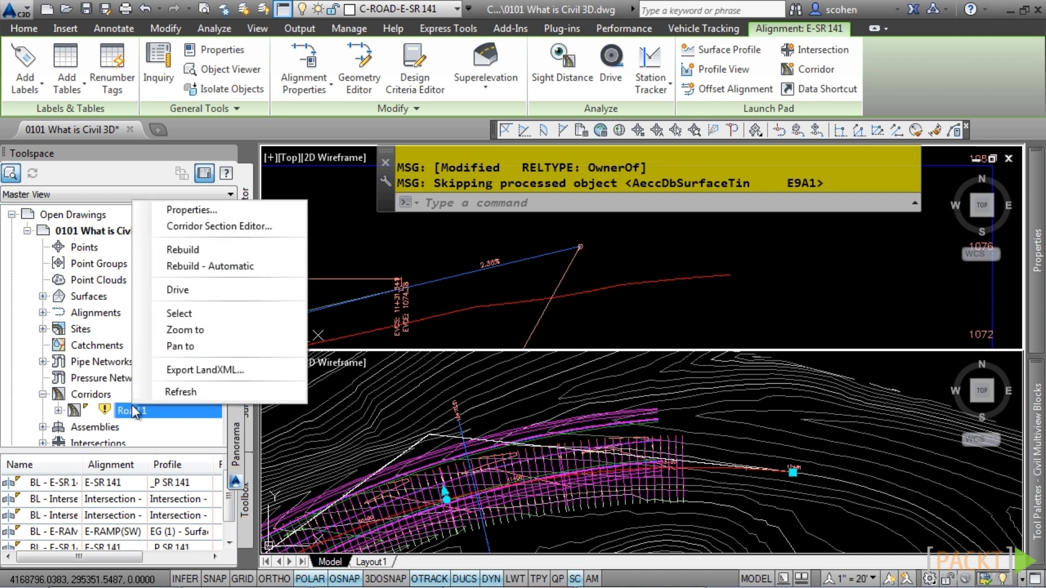
click(237, 251)
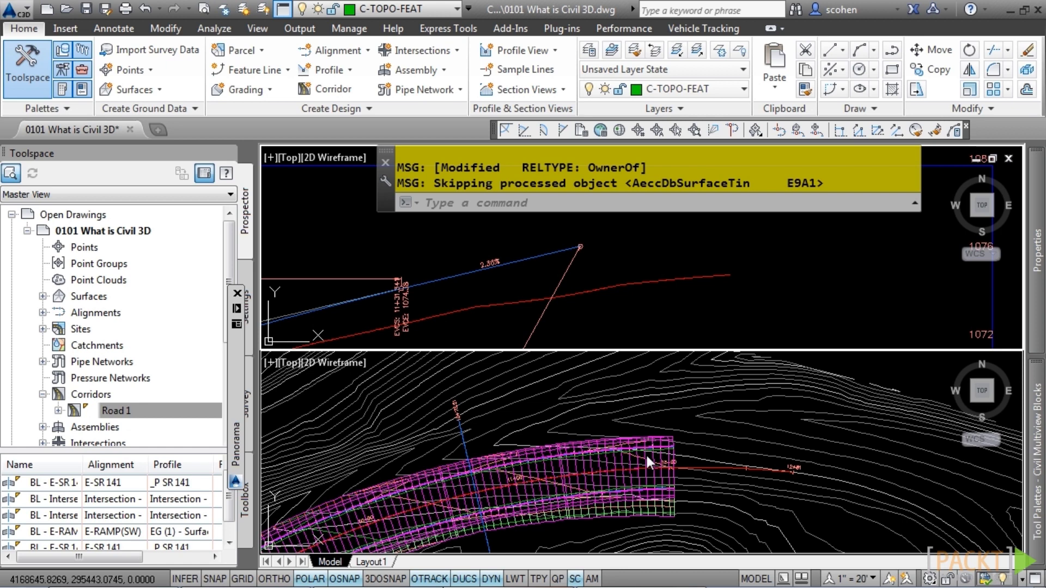
Show the 10+73.21 section in the plan viewport and move the end grade break of the _P SR 141 profile onto the red ground line
key(ctrl+z)
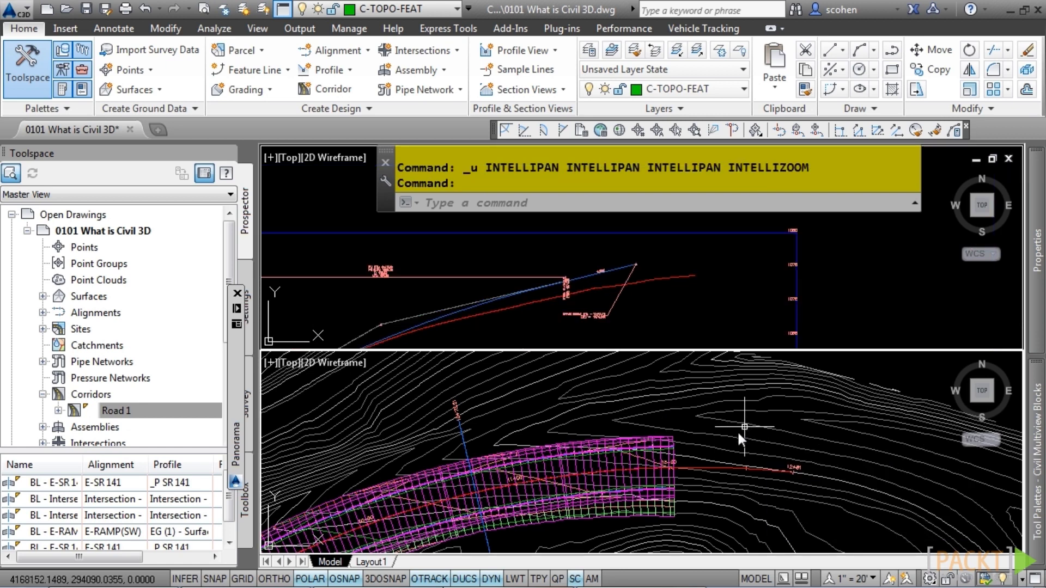
scroll(674, 507, down, 5)
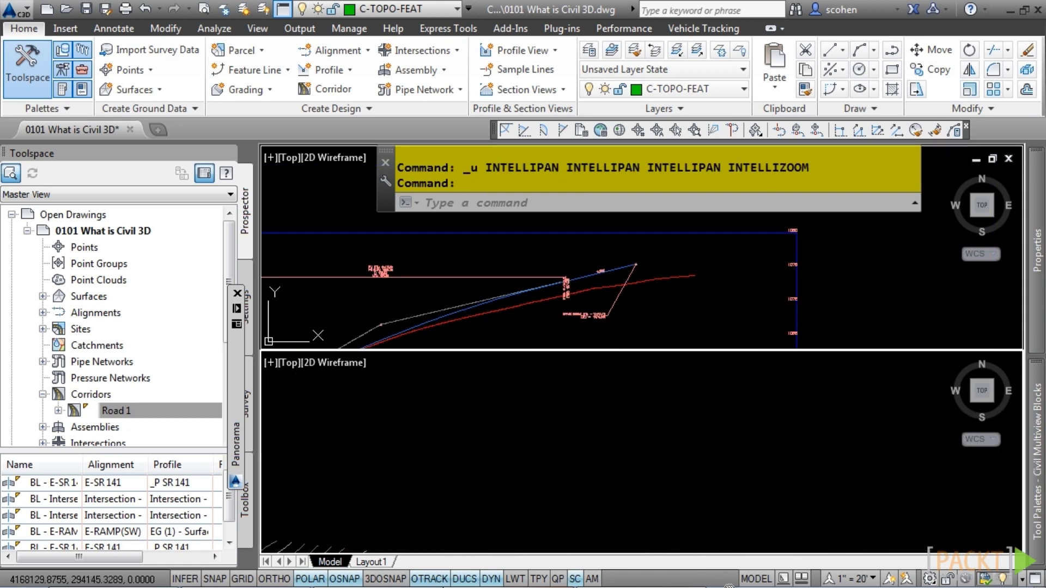
middle_drag(700, 540, 445, 543)
scroll(610, 464, up, 5)
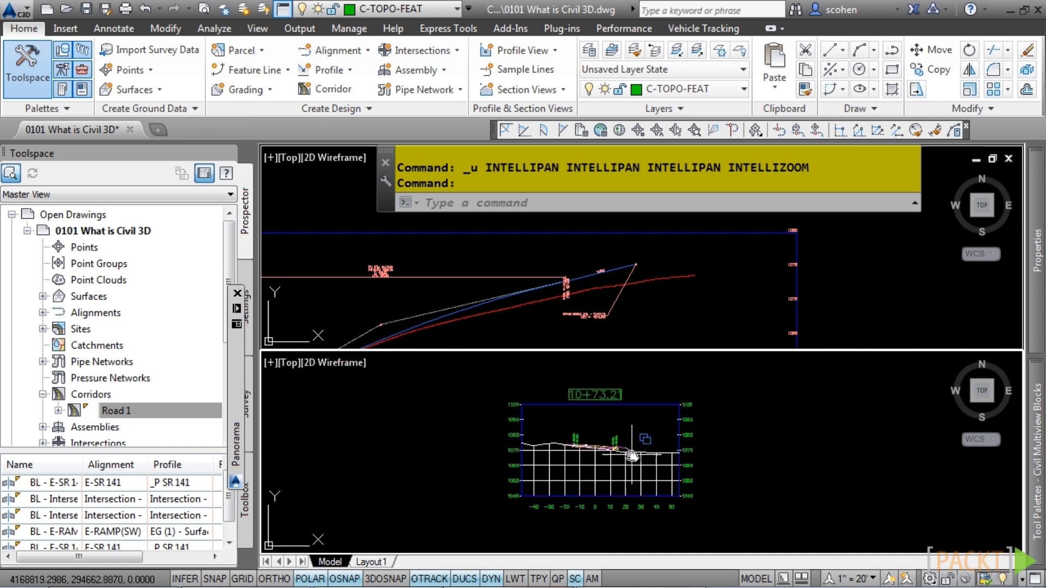
middle_drag(599, 276, 604, 298)
scroll(604, 299, up, 4)
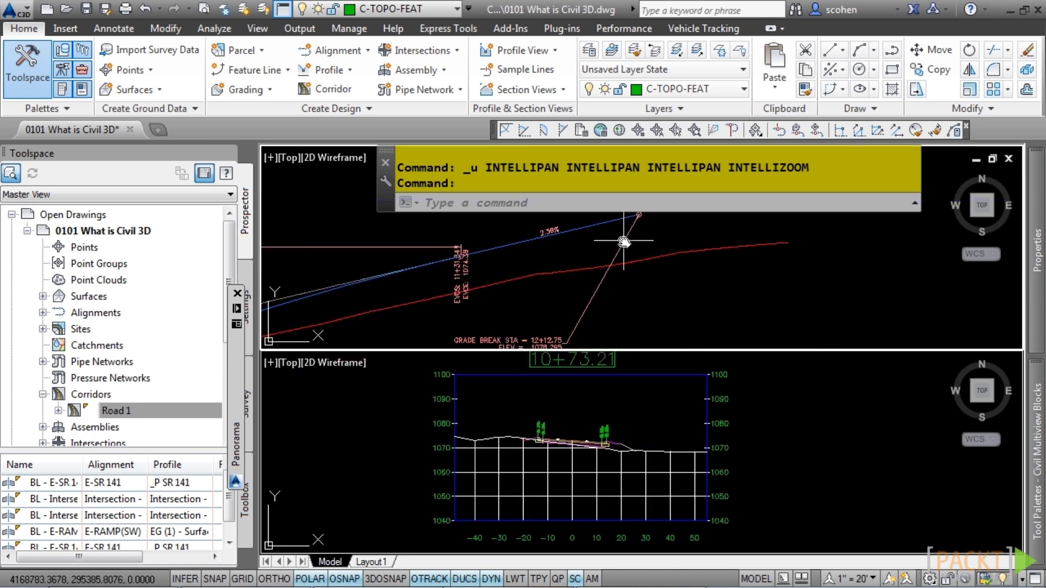
click(611, 222)
click(638, 215)
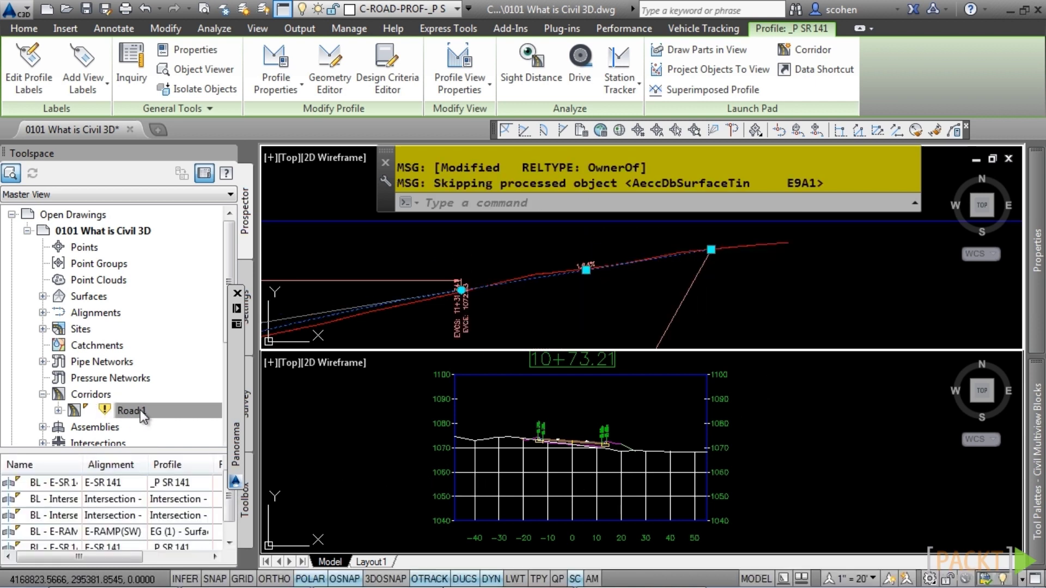
Rebuild the Road 1 corridor to update the 10+73.21 section with the edited profile
right_click(160, 406)
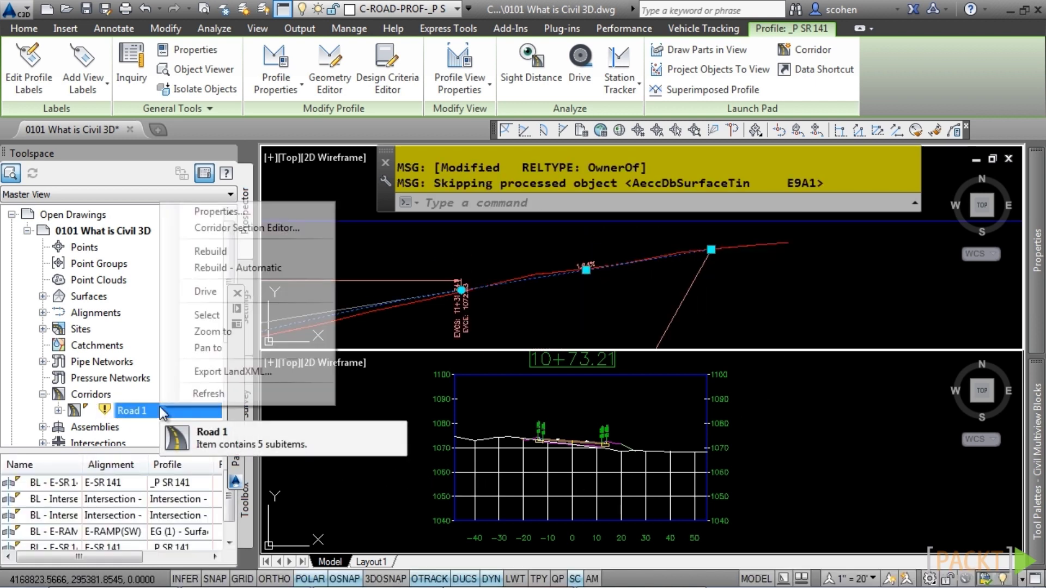
click(210, 252)
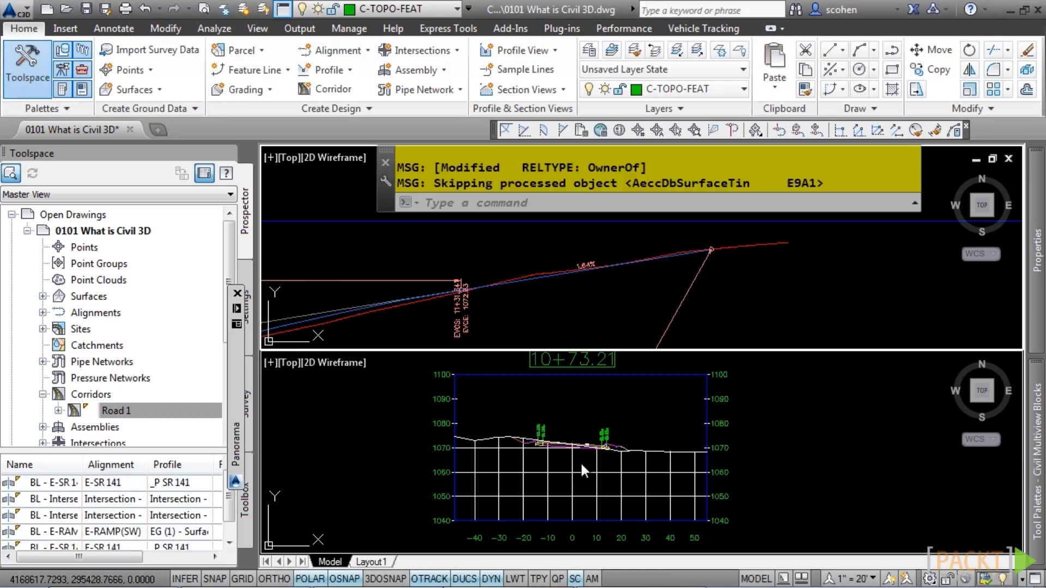
right_click(129, 407)
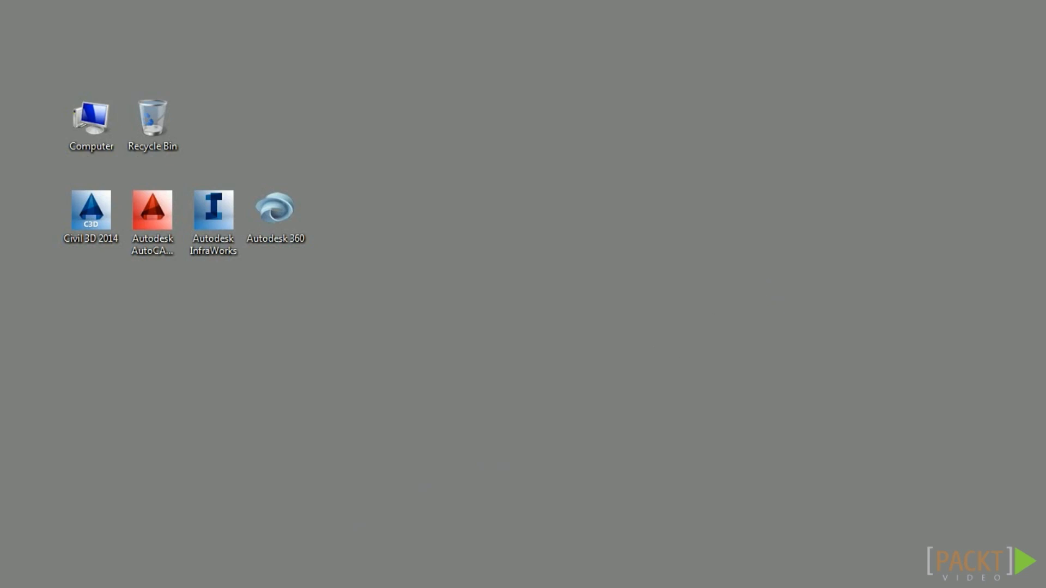
Locate the AutoCAD Civil 3D 2014 English Imperial entry among the installed programs, and launch Civil 3D 2014 from its desktop shortcut
click(21, 573)
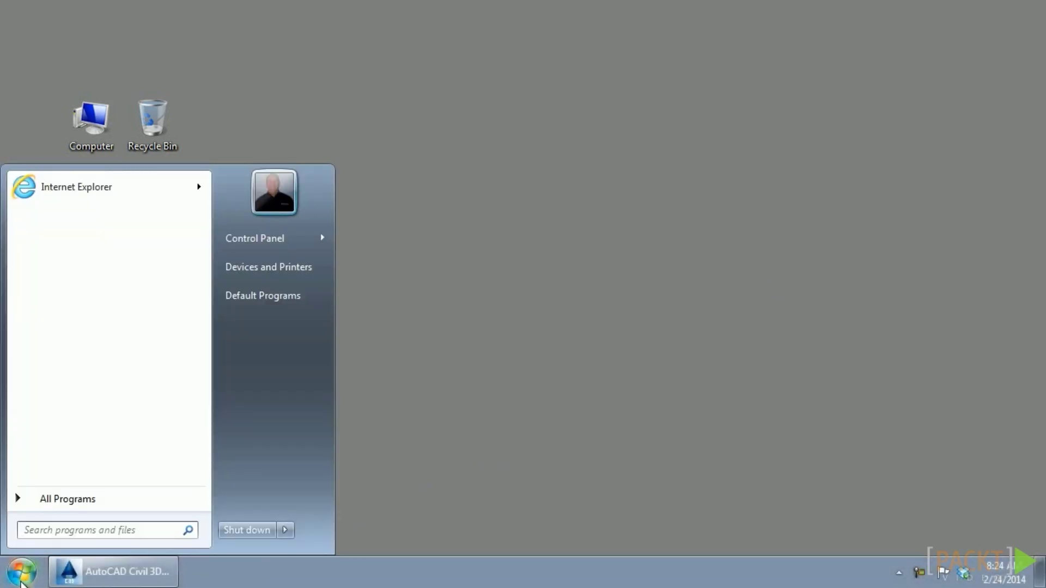
click(103, 497)
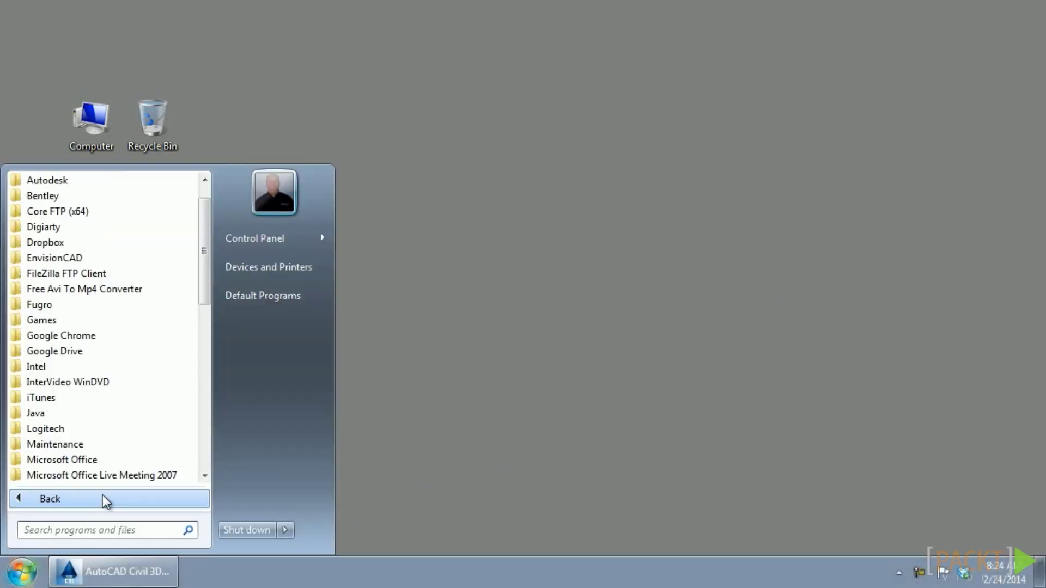
click(60, 180)
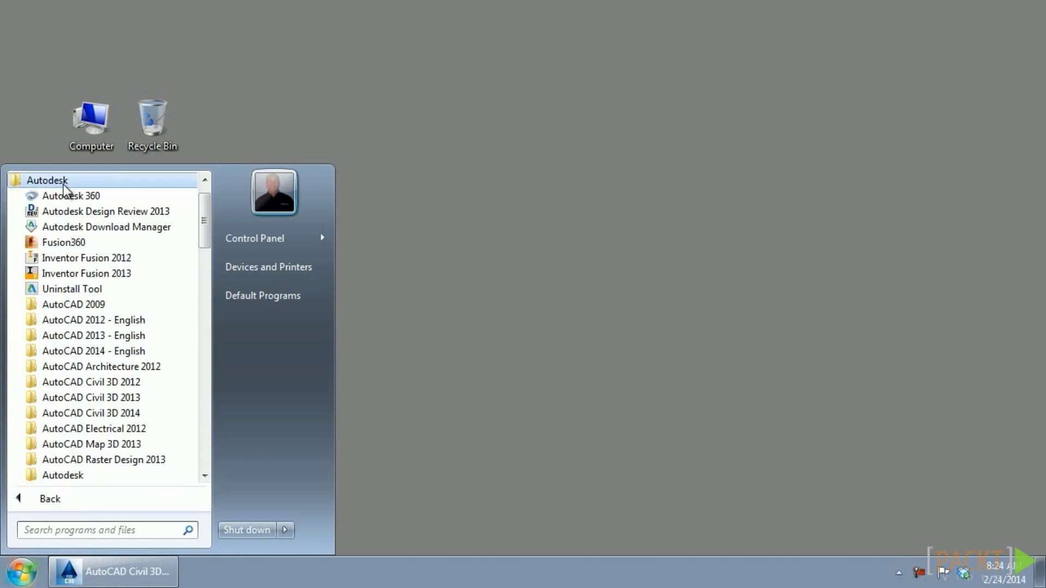
click(103, 416)
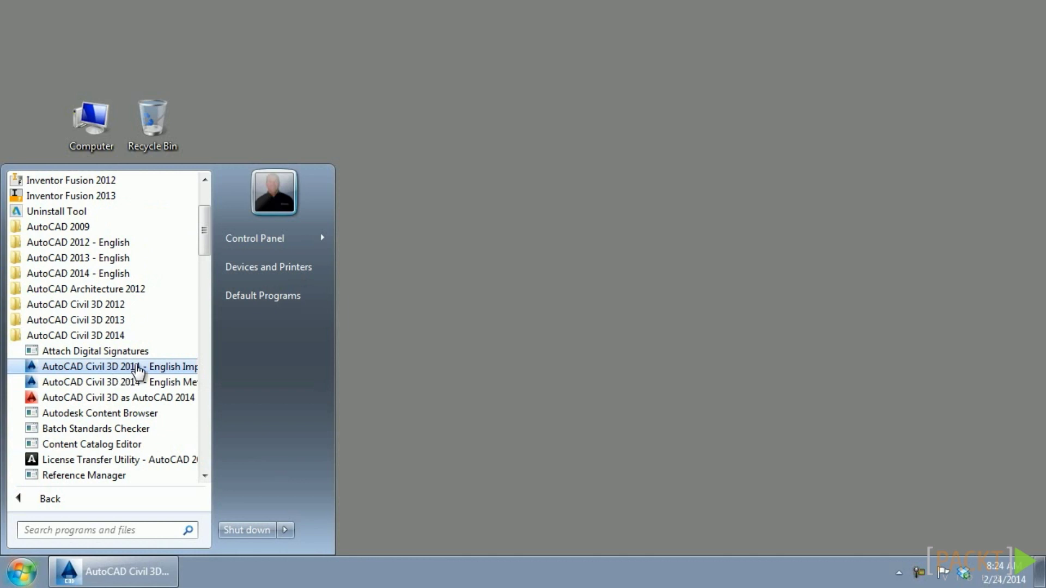
key(Escape)
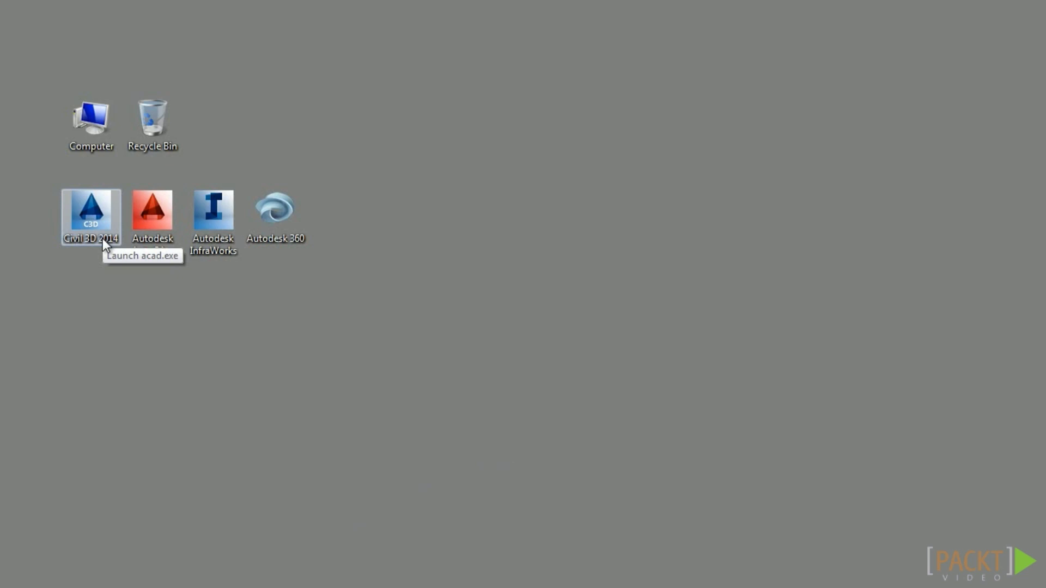
double_click(103, 237)
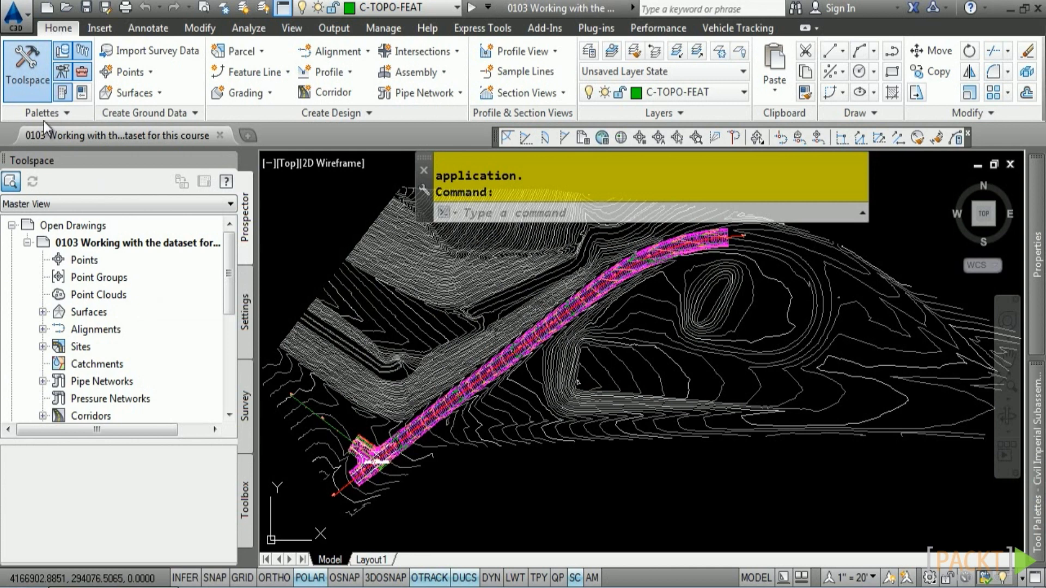
Set the data shortcuts working folder to Civil 3D Projects on the C: drive
click(26, 243)
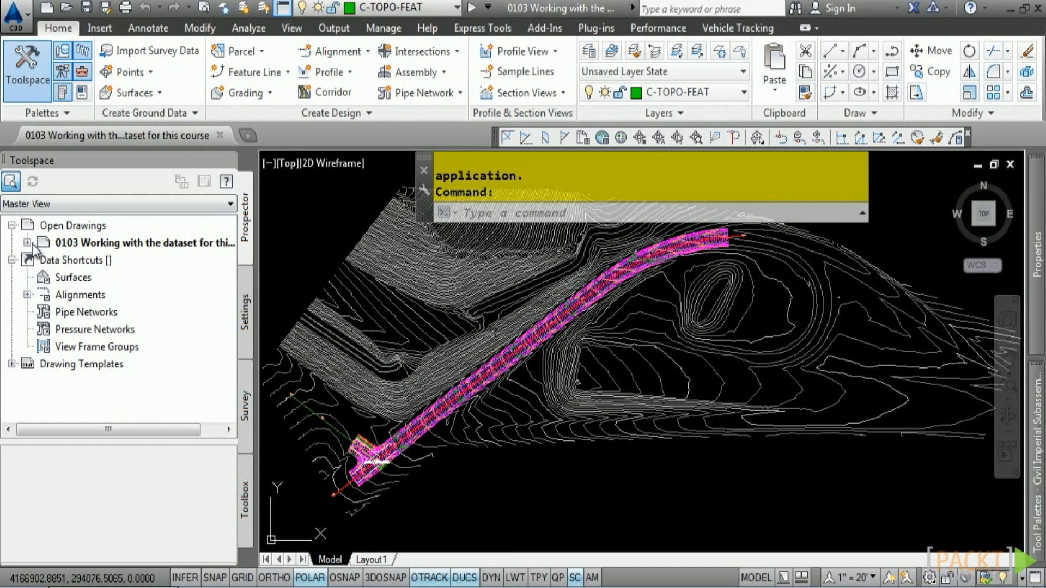
right_click(75, 265)
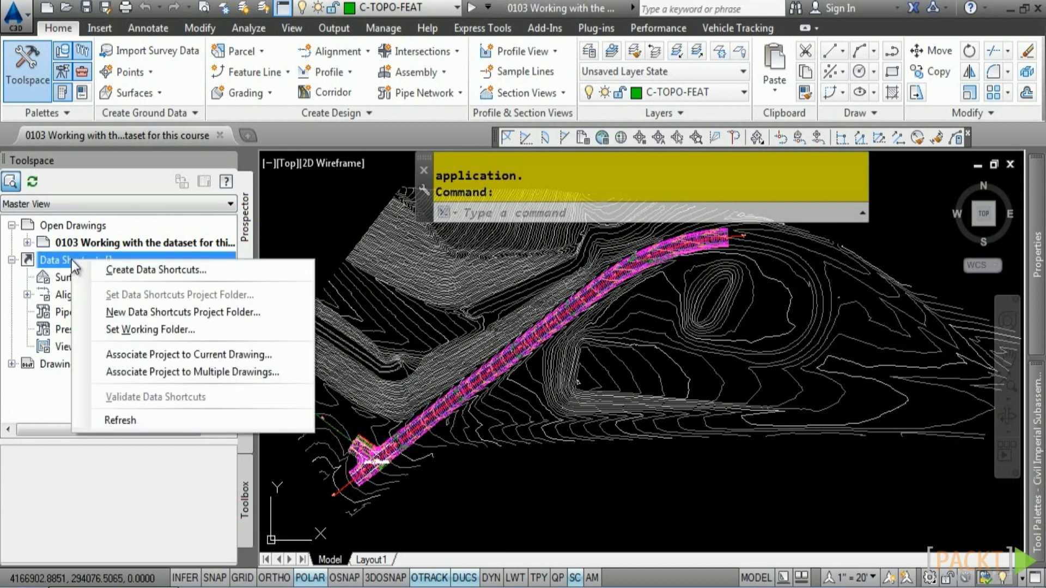
click(163, 330)
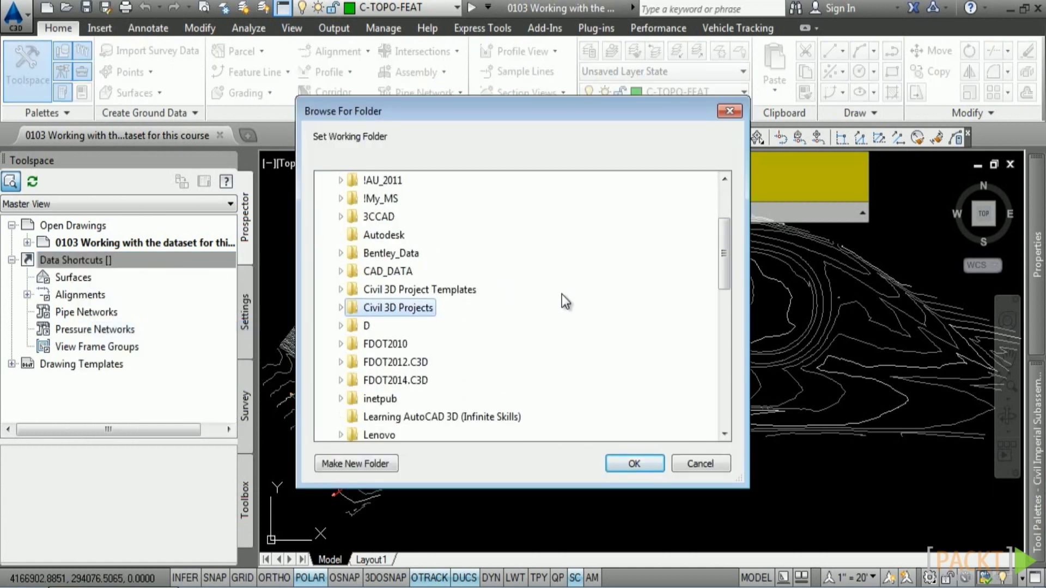
double_click(366, 309)
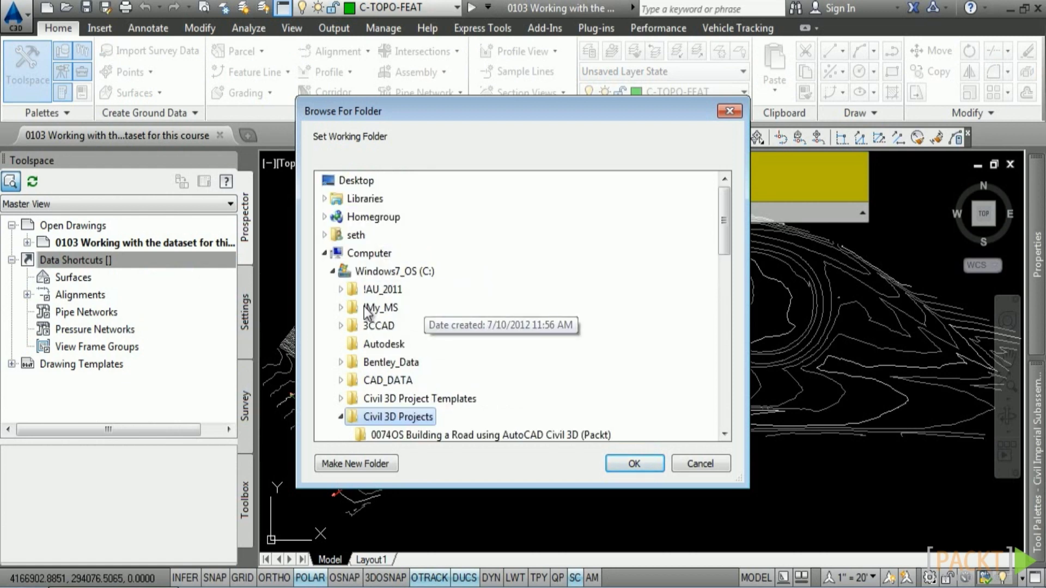
scroll(484, 365, down, 1)
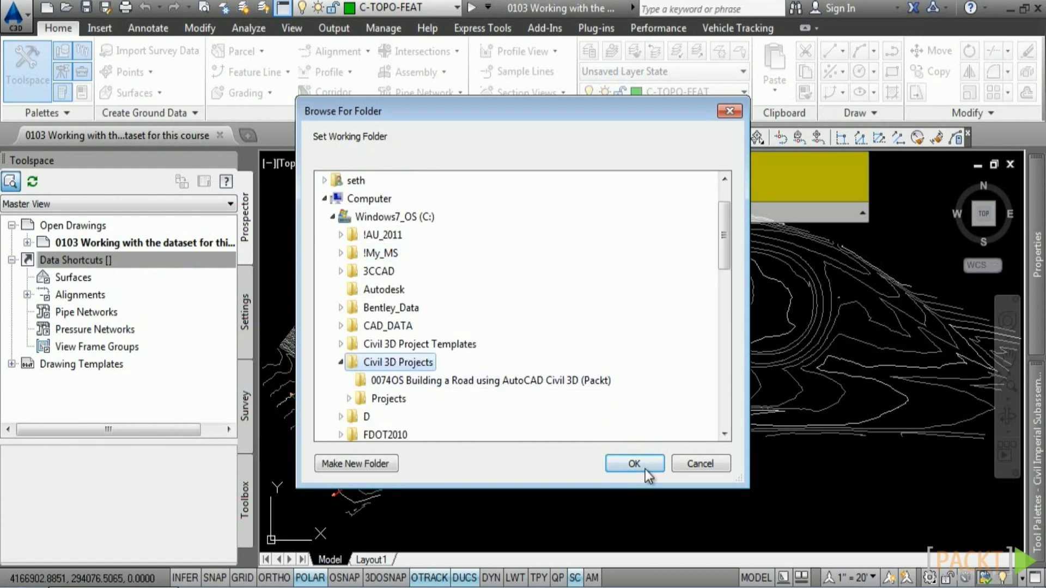
click(636, 457)
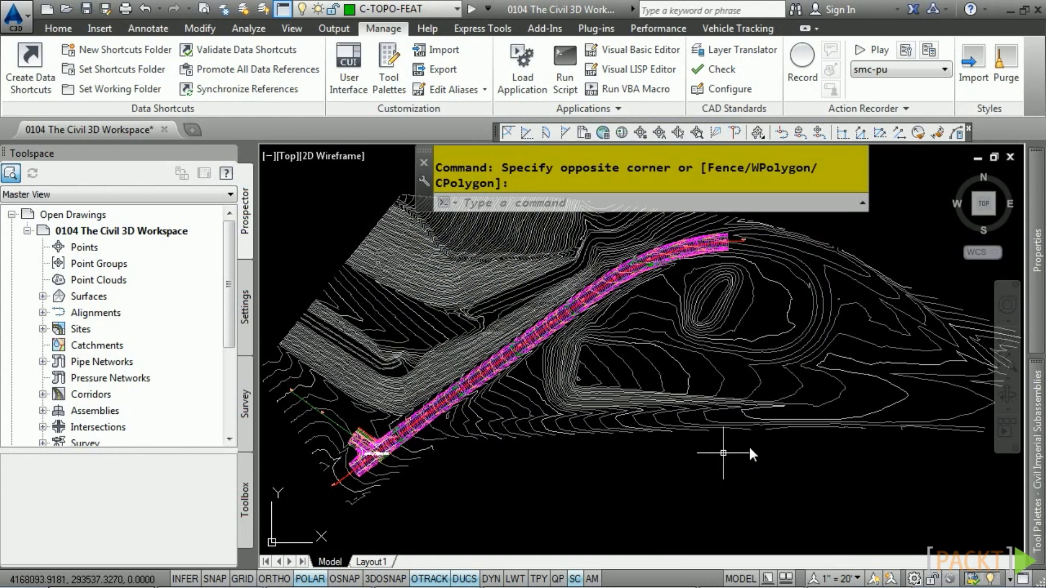
Save the current workspace under the existing name SMC_C3D
click(913, 579)
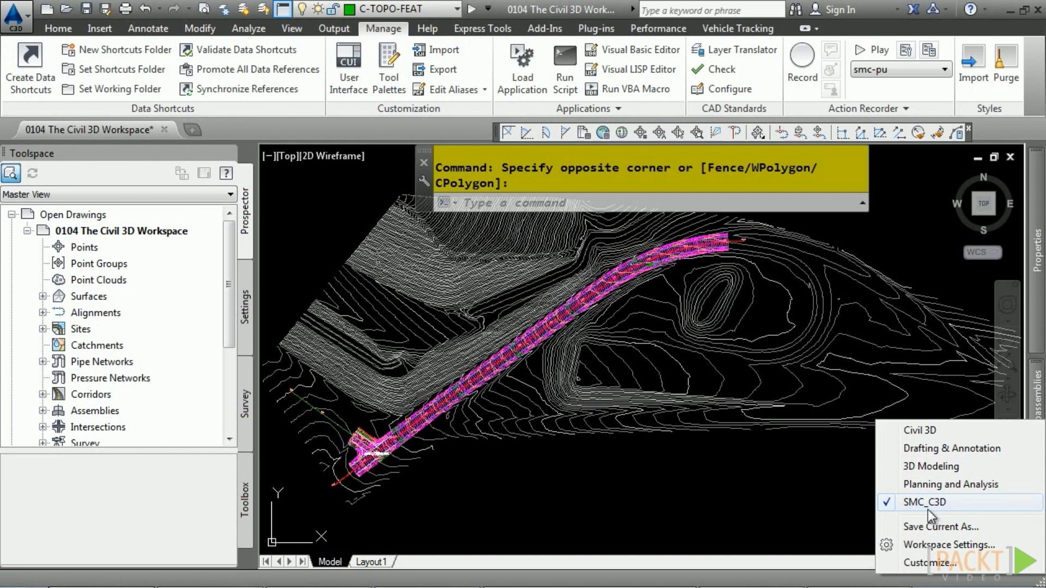
click(946, 529)
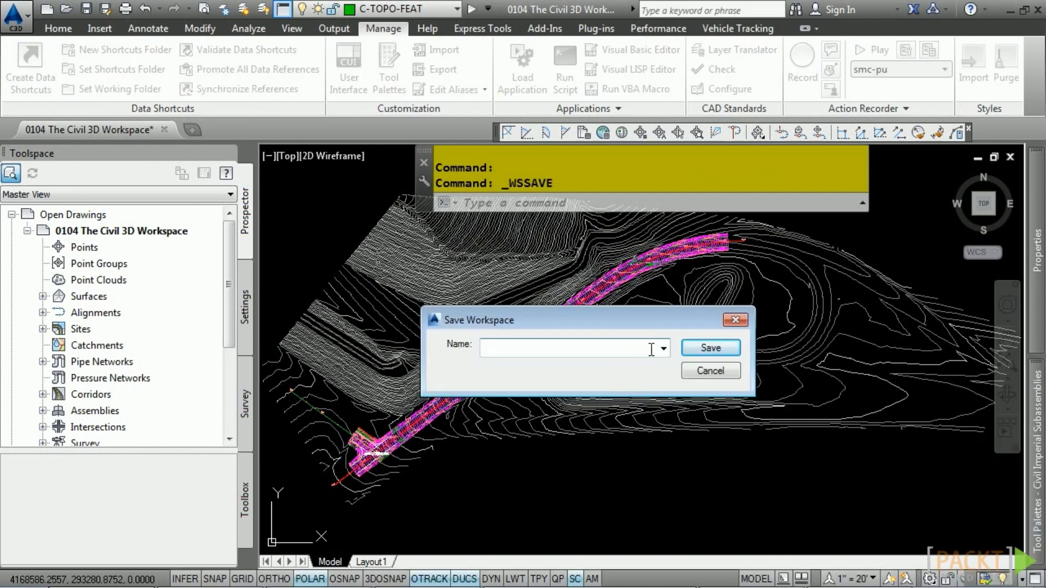
key(Down)
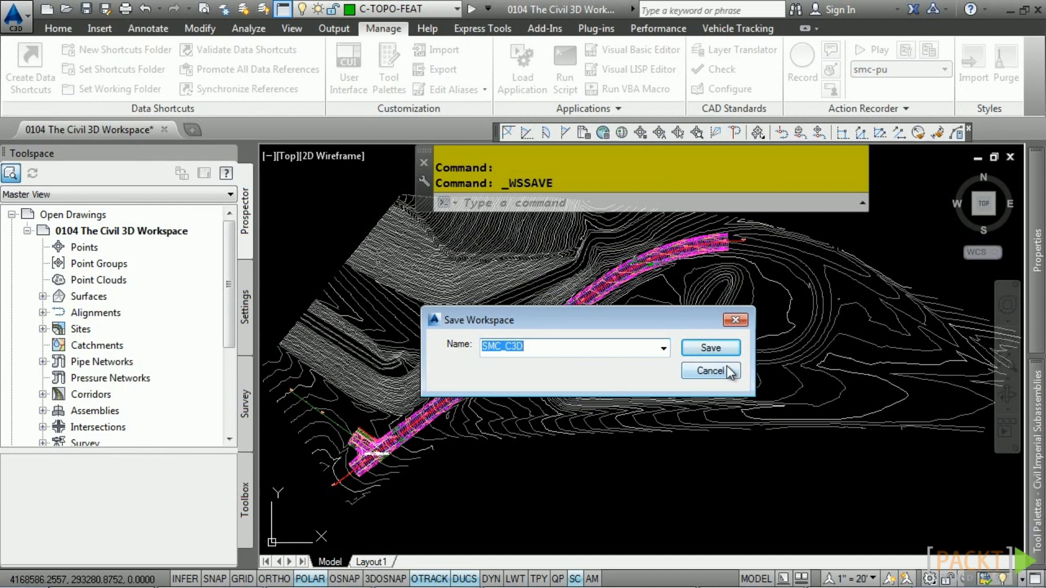
click(714, 351)
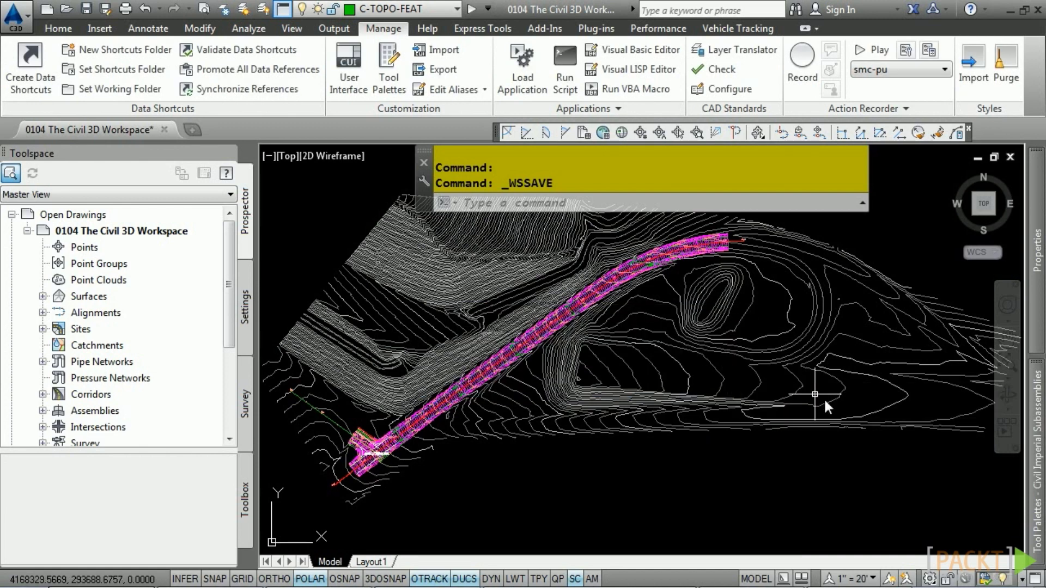
Review the workspace settings for menu display order and saving changes when switching workspaces, and leave them unchanged
click(928, 581)
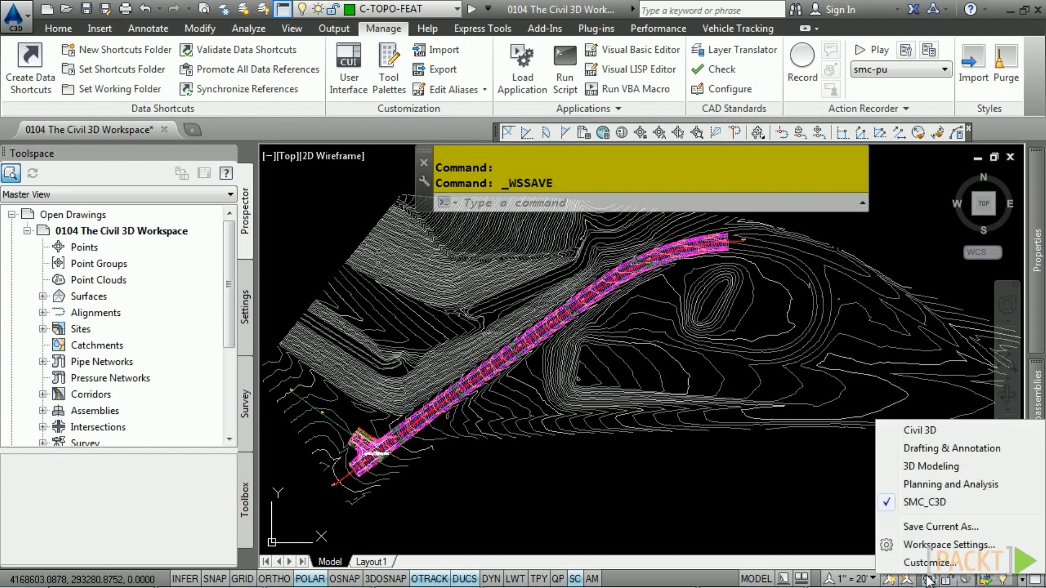
click(940, 545)
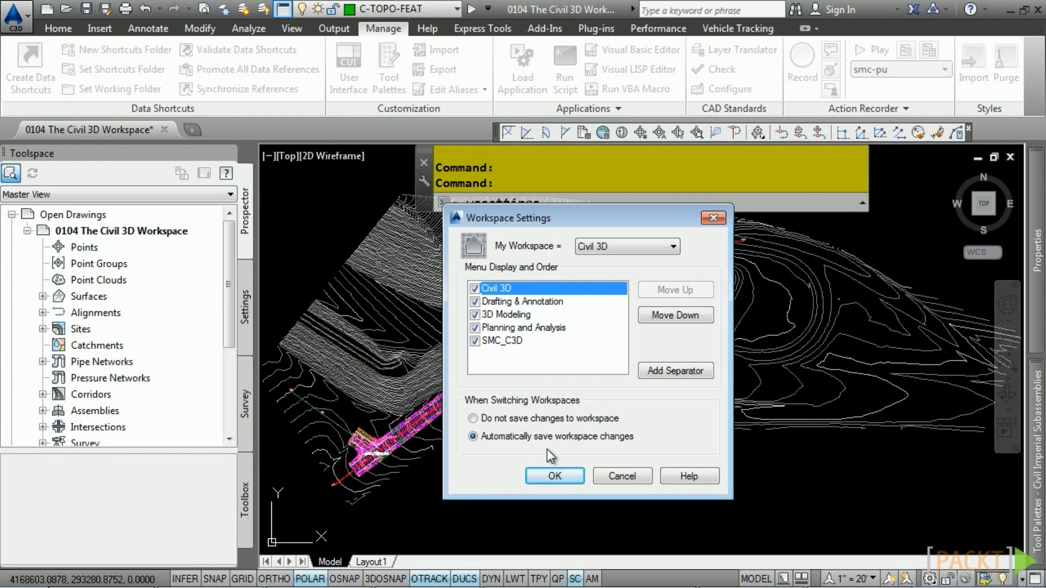
click(622, 474)
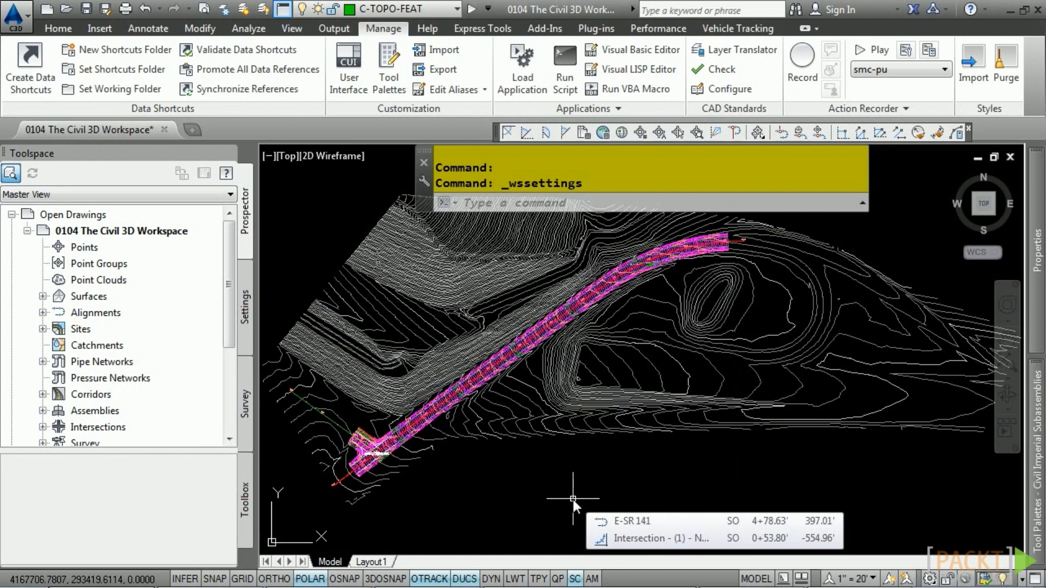
Return to the home tools, select the EG surface to examine its surface-specific tools, and clear the selection
click(58, 28)
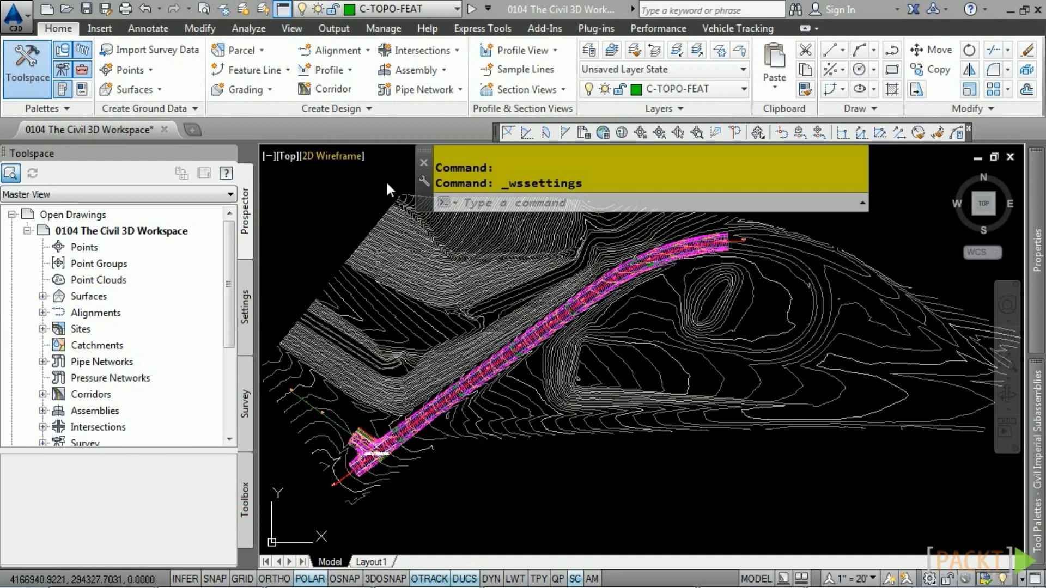
click(450, 270)
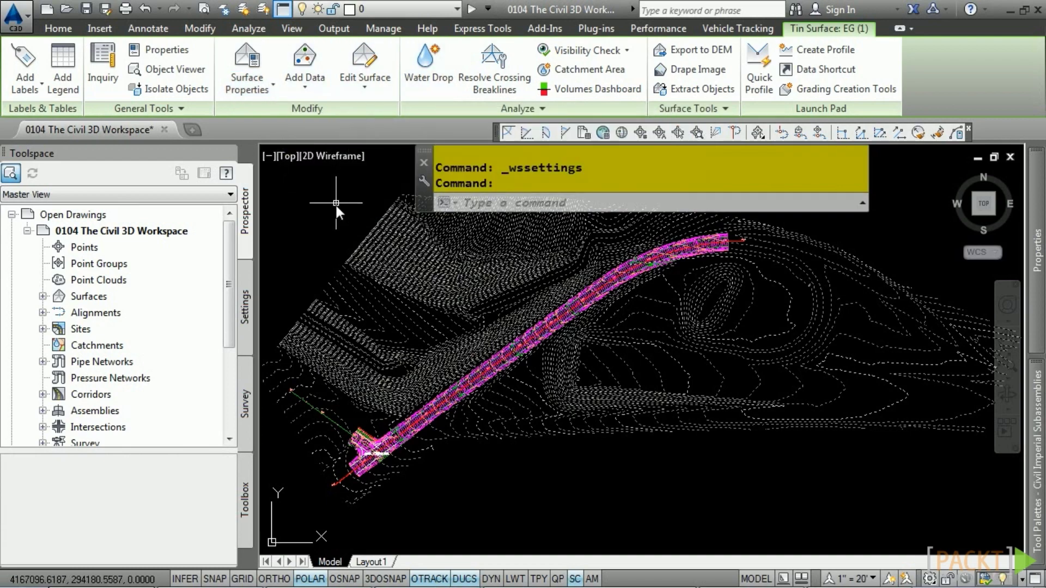
key(Escape)
scroll(316, 444, up, 5)
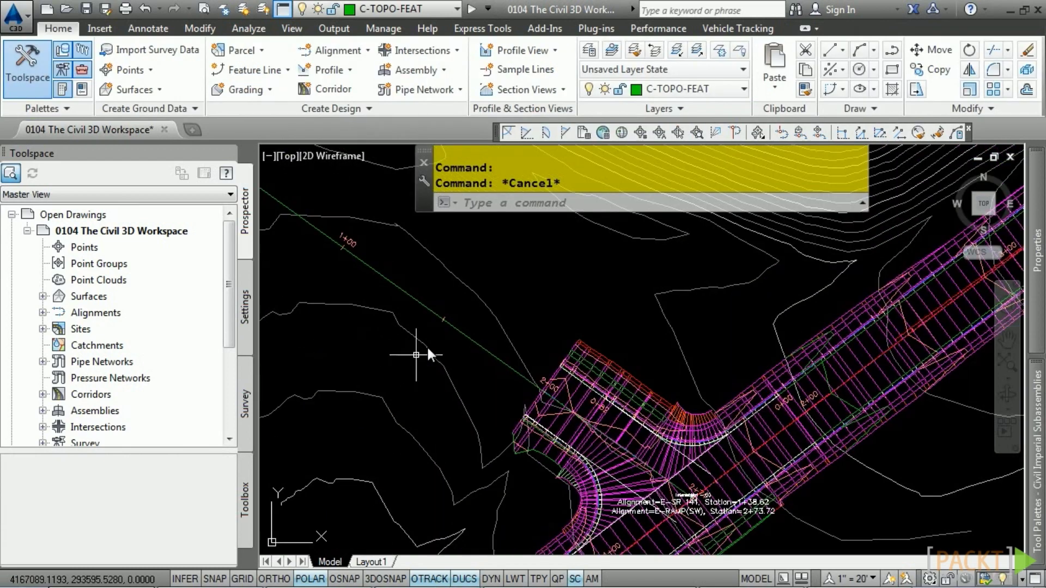
click(426, 300)
click(334, 208)
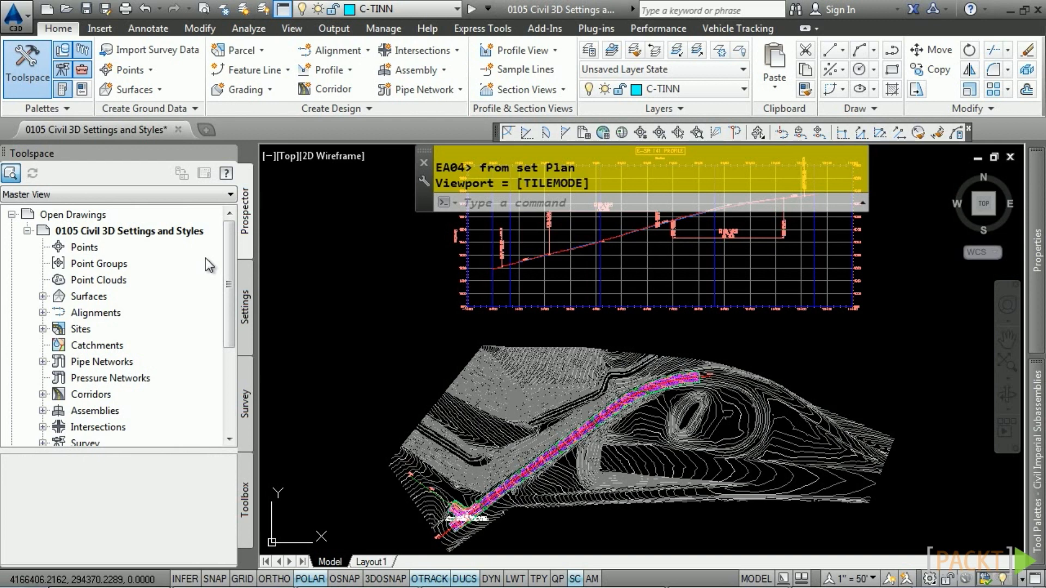
Examine the settings available at drawing level, for the Surface feature, and for the AddSurfaceContours command
click(249, 311)
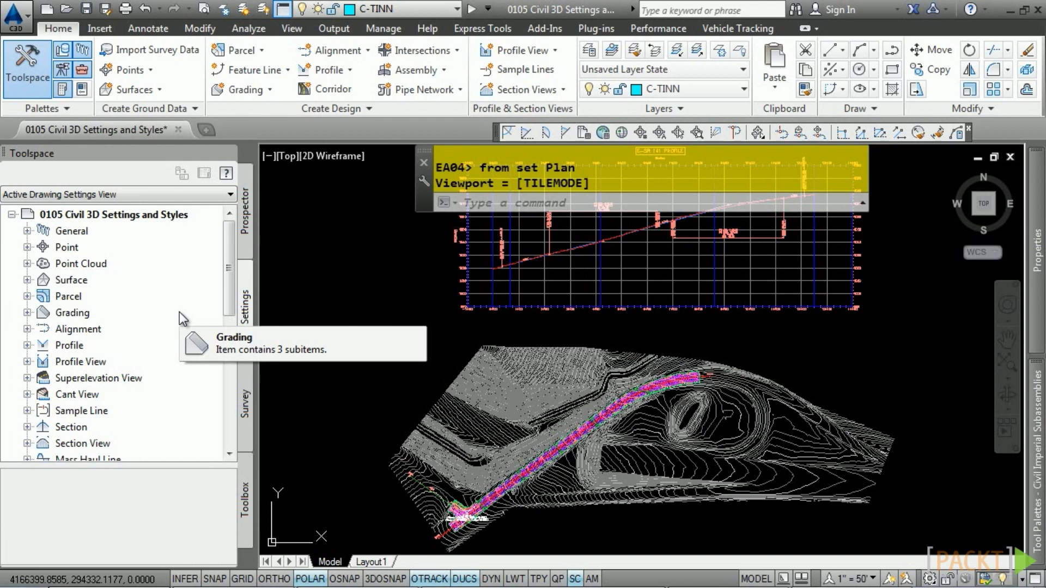
right_click(106, 214)
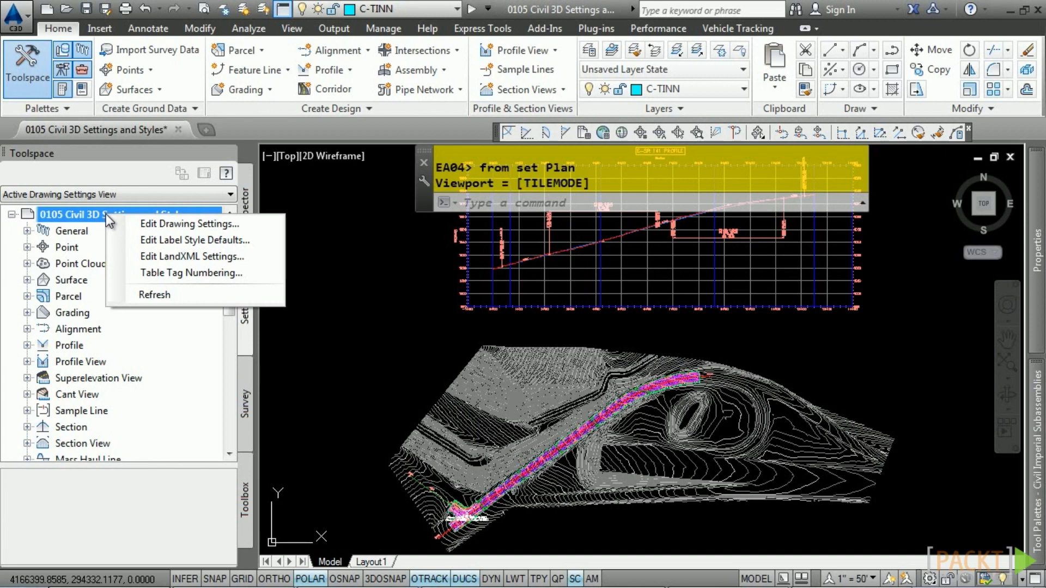
click(66, 294)
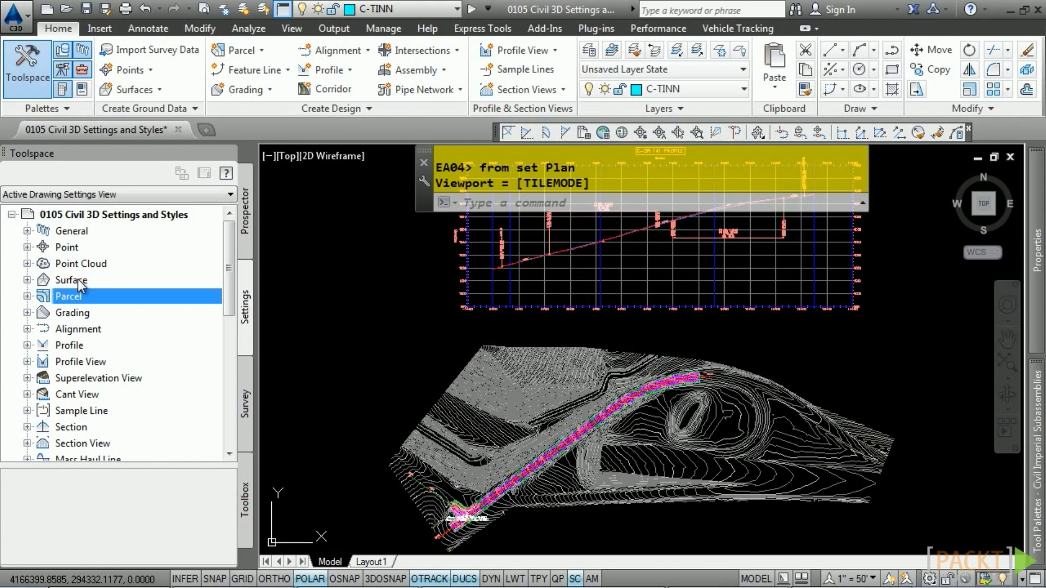
right_click(78, 280)
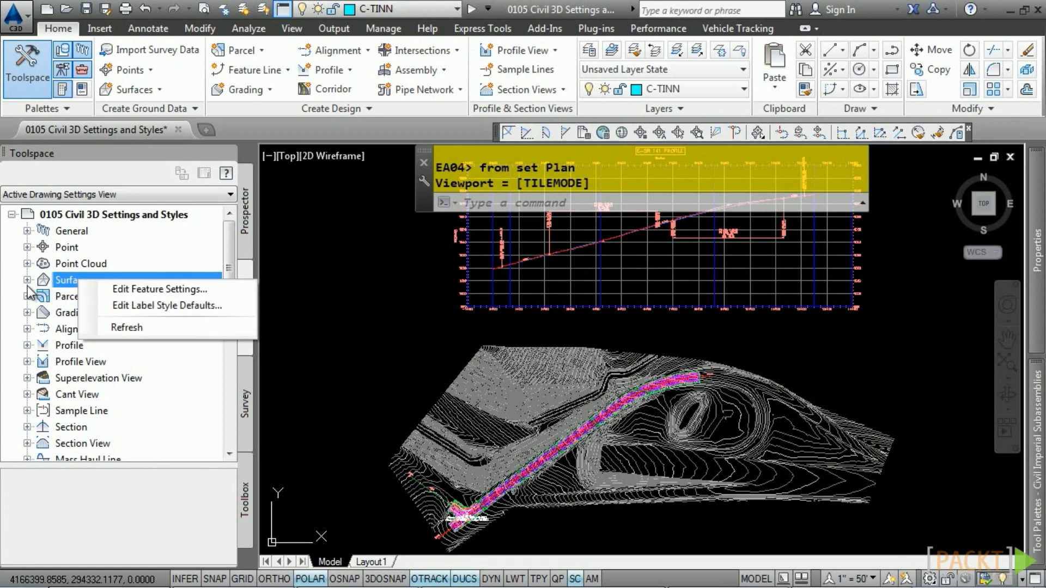
double_click(97, 277)
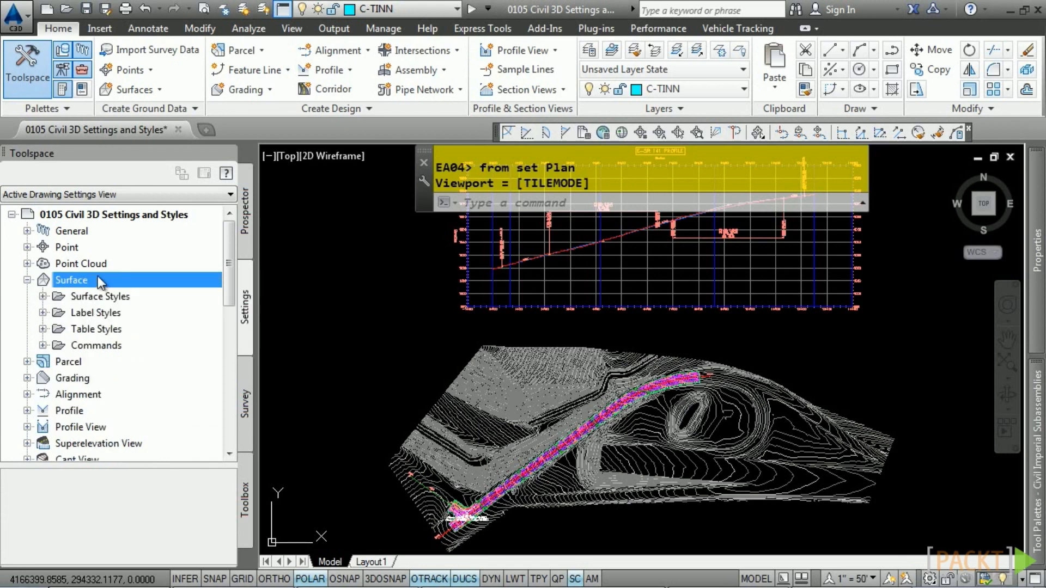
click(42, 345)
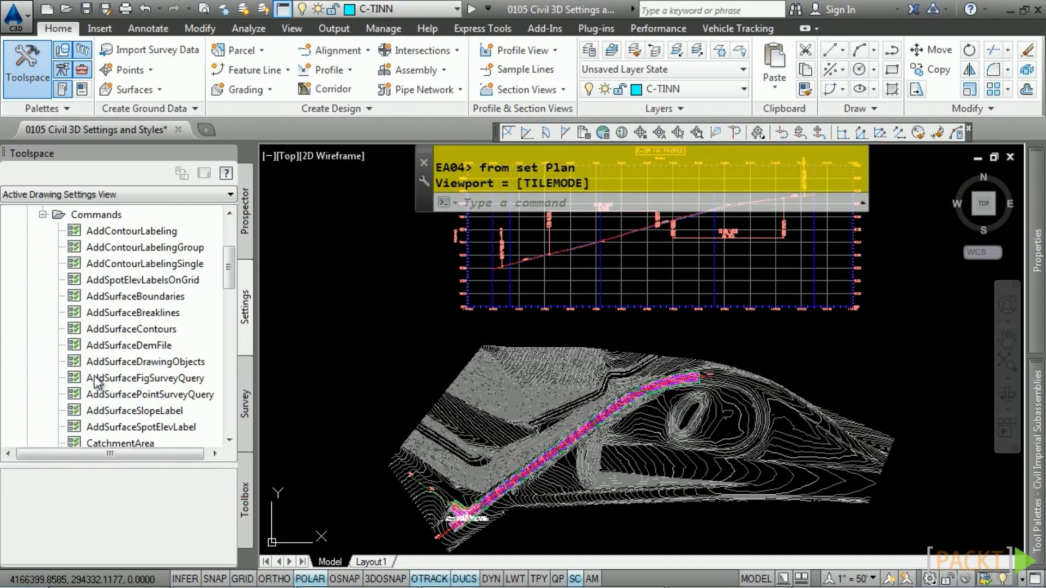
right_click(130, 331)
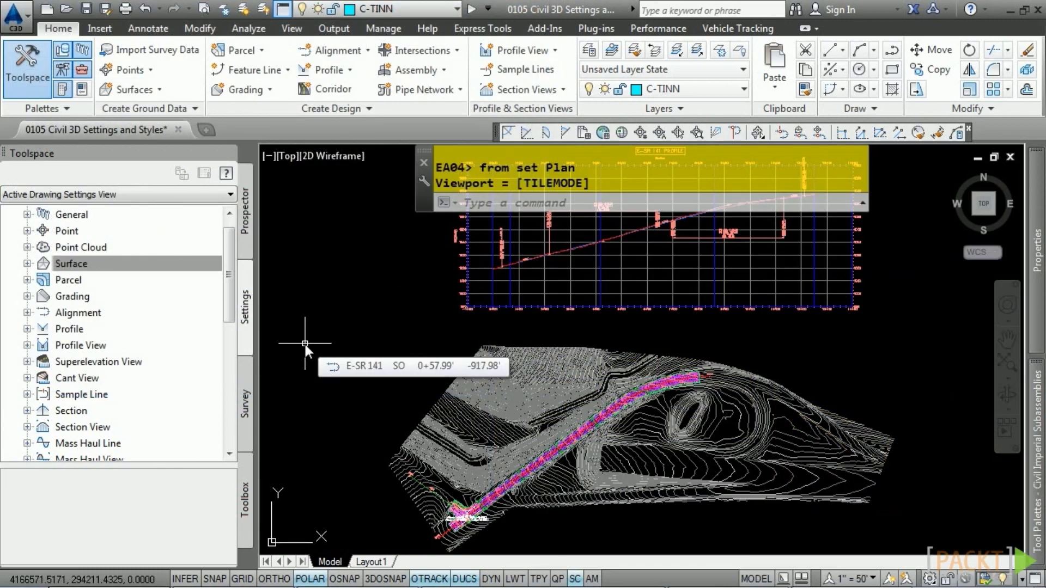
Select the EG surface in the drawing to check which surface style it uses, and deselect it
click(483, 385)
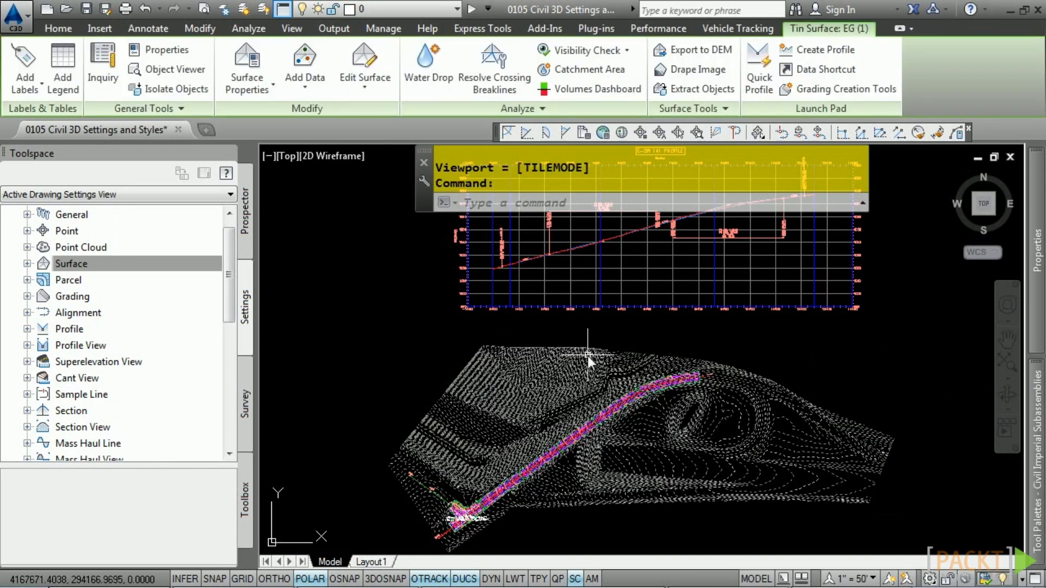
mouse_move(1036, 253)
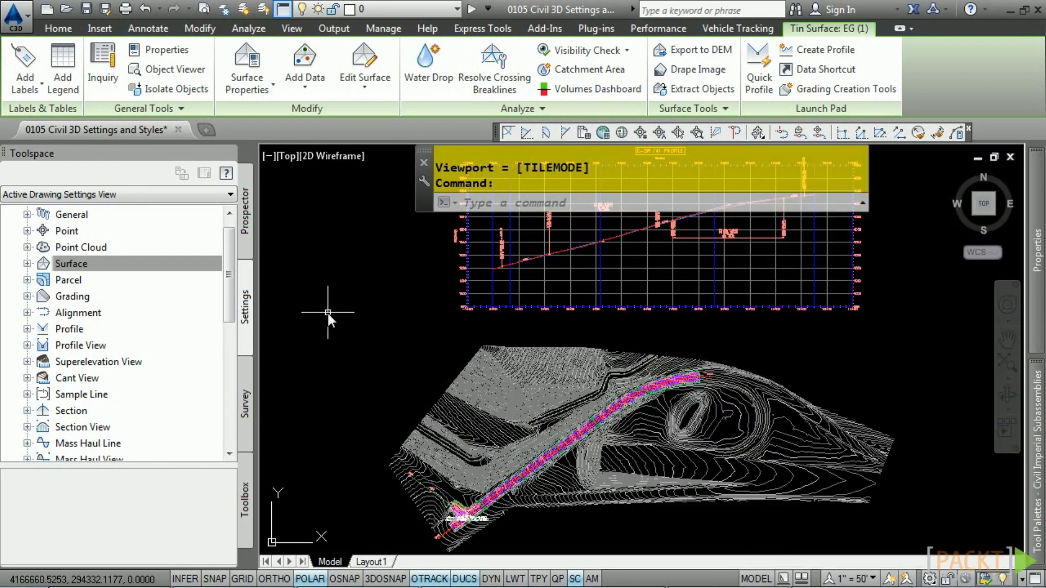
key(Escape)
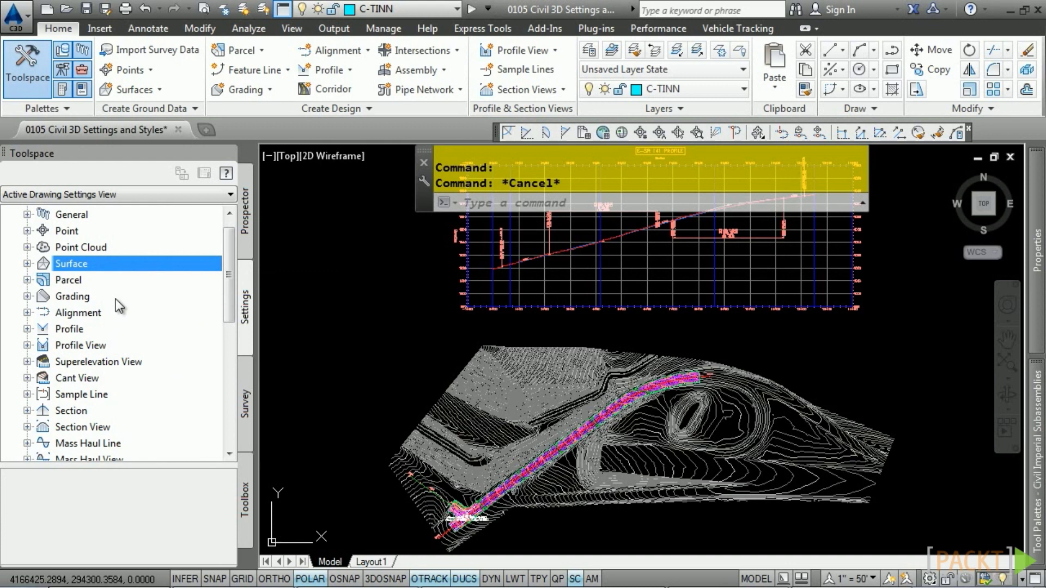
Locate the surface style Contours 1' and 5' (Background) in the drawing settings and open it for editing
click(27, 263)
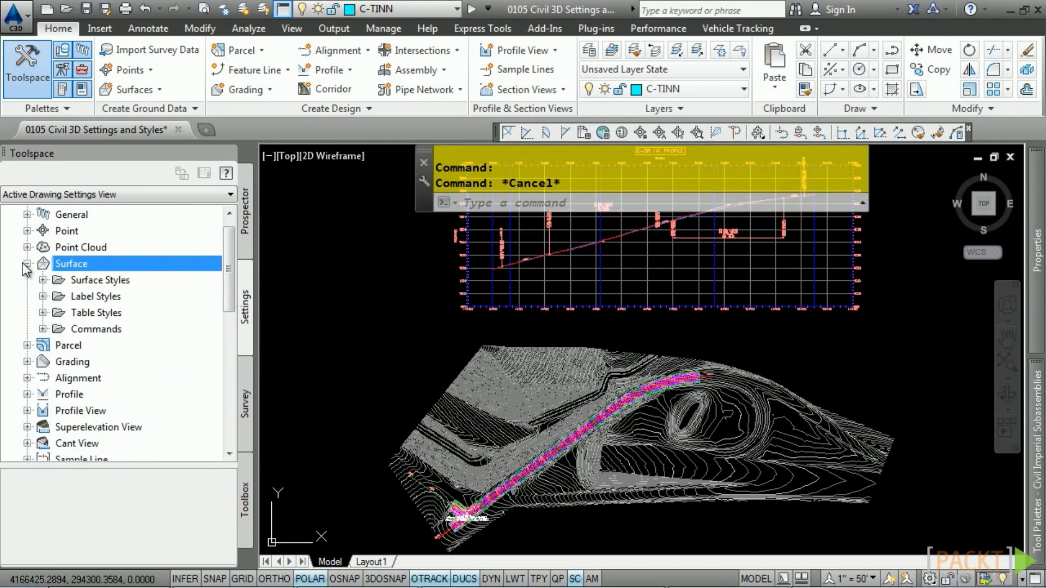
click(43, 281)
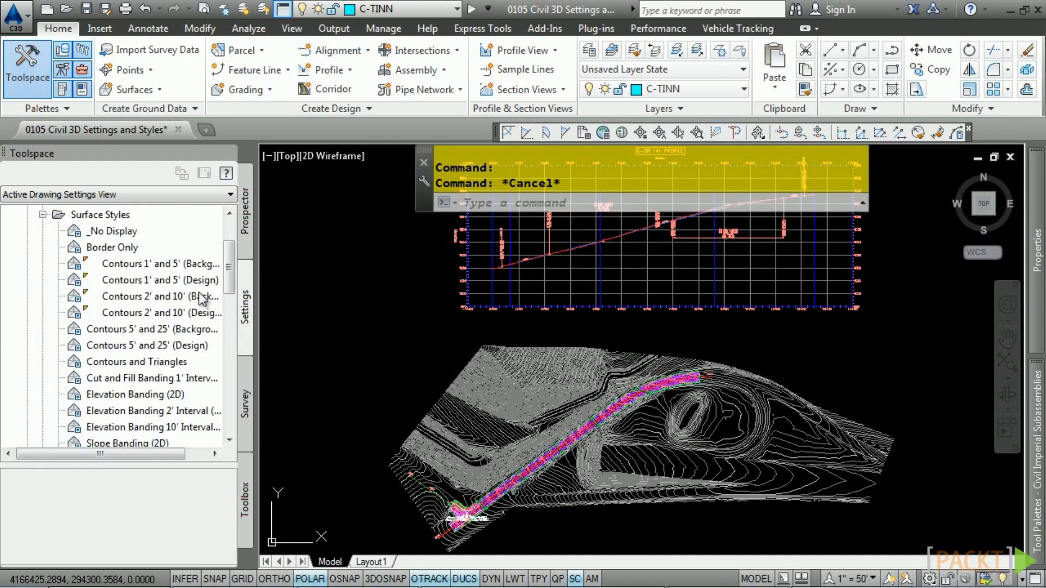
click(136, 264)
mouse_move(133, 267)
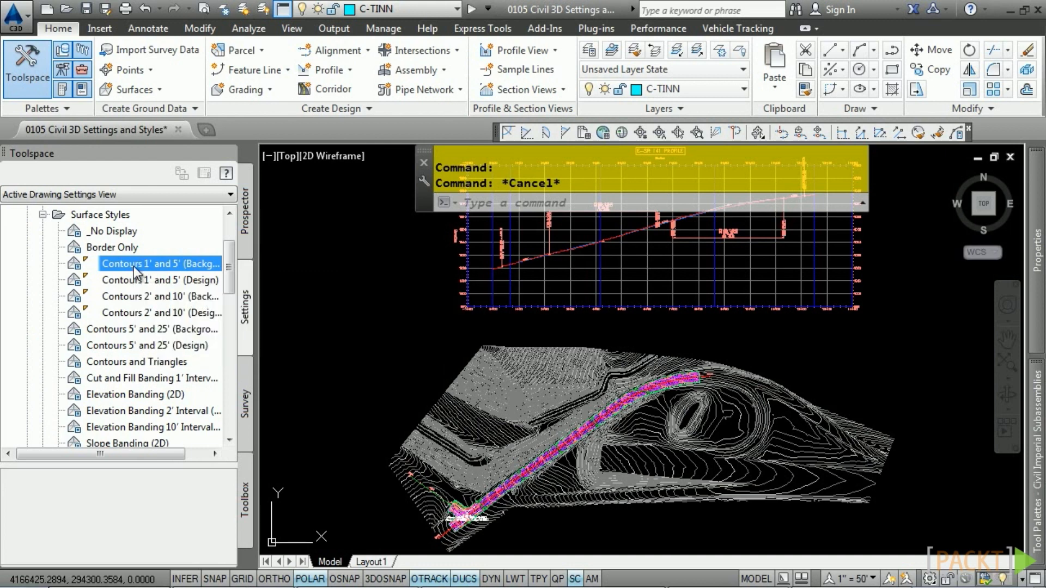
right_click(133, 266)
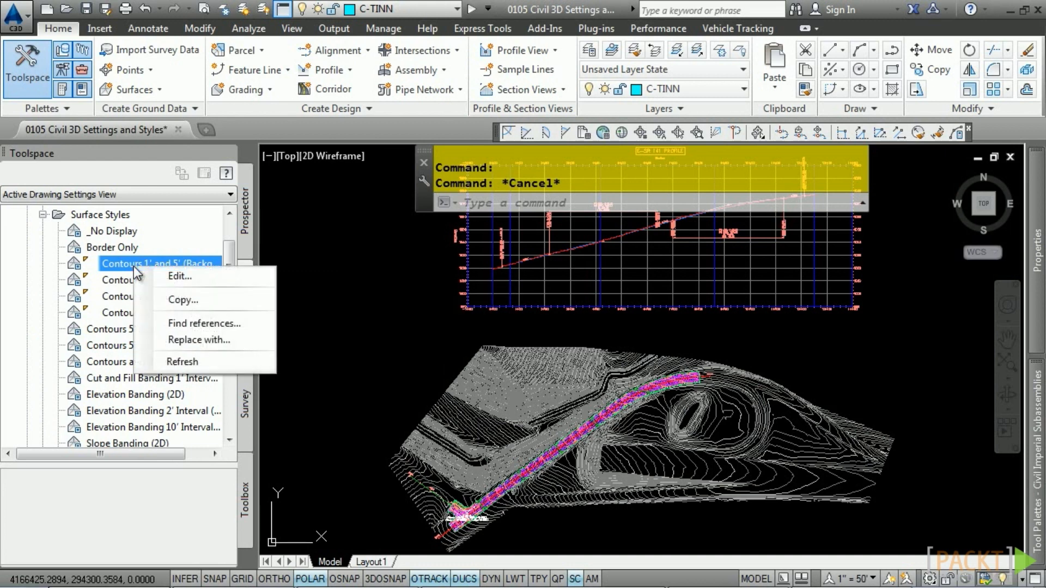
click(165, 279)
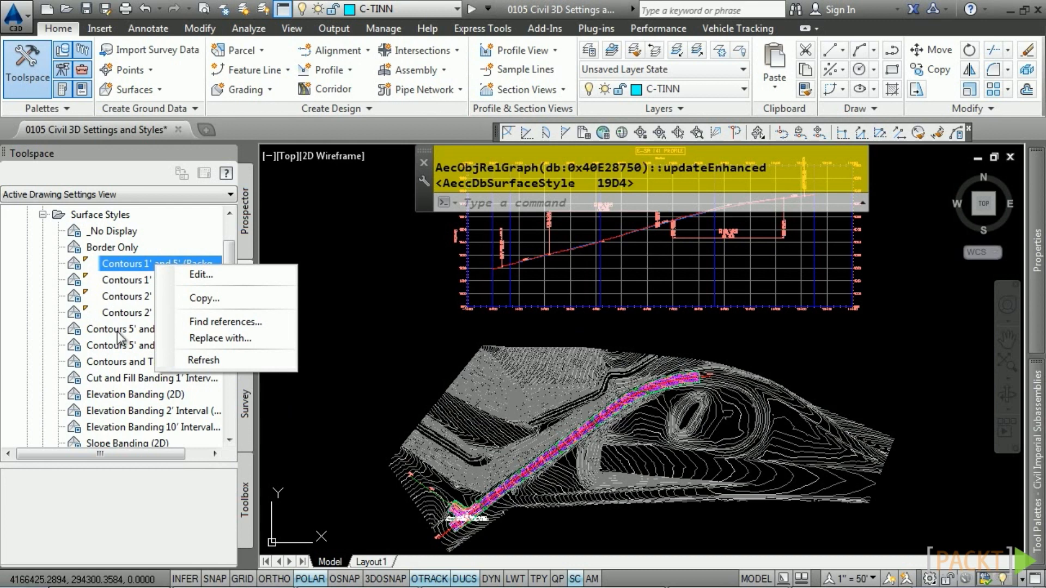
click(202, 275)
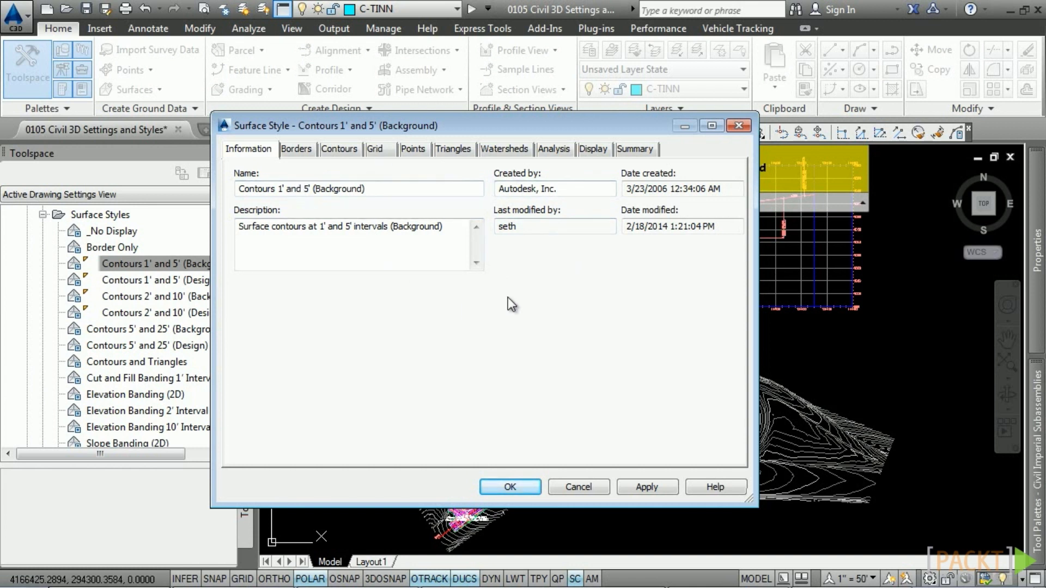
Make the Border component visible in the style's plan display, and apply and save the style change
click(598, 153)
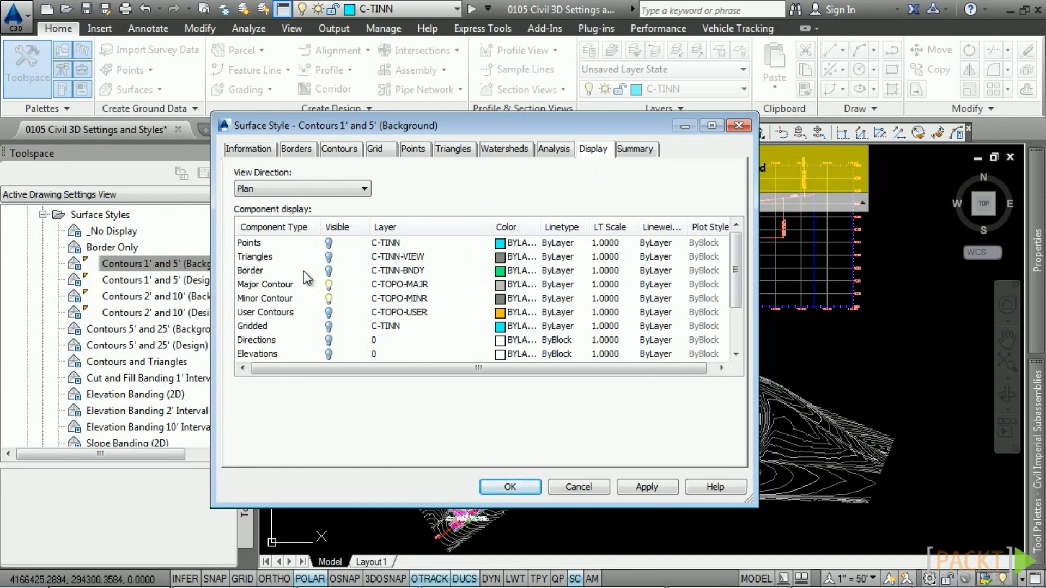
click(330, 271)
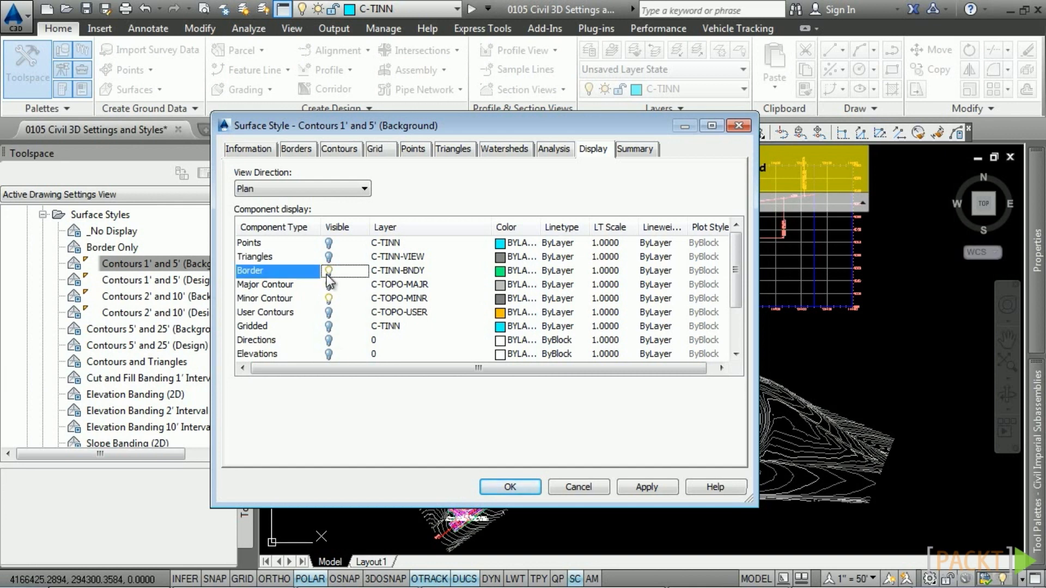
click(648, 486)
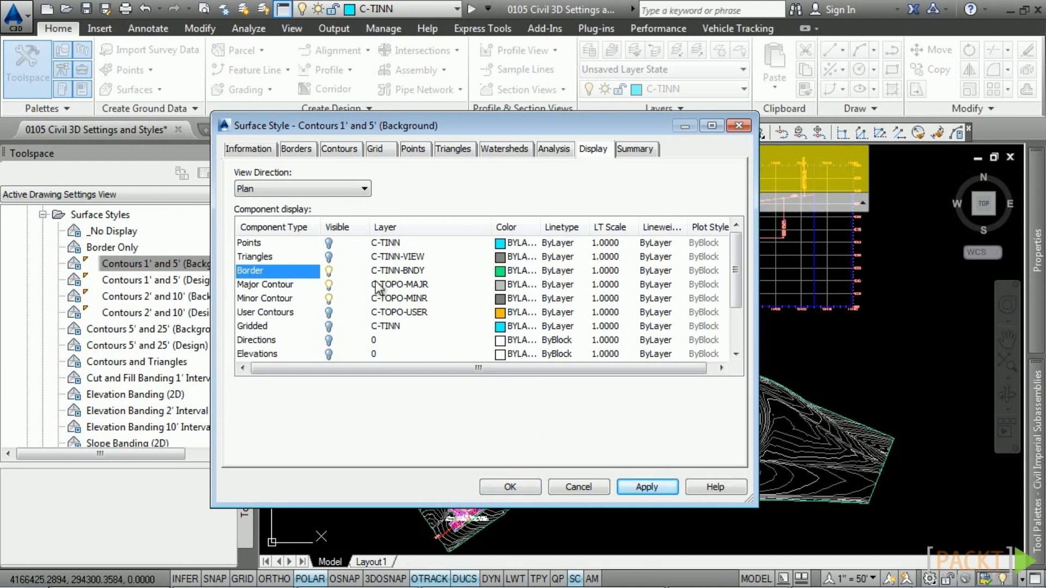
click(510, 490)
Examine the options for creating a new surface style and for managing the existing contour styles
click(125, 263)
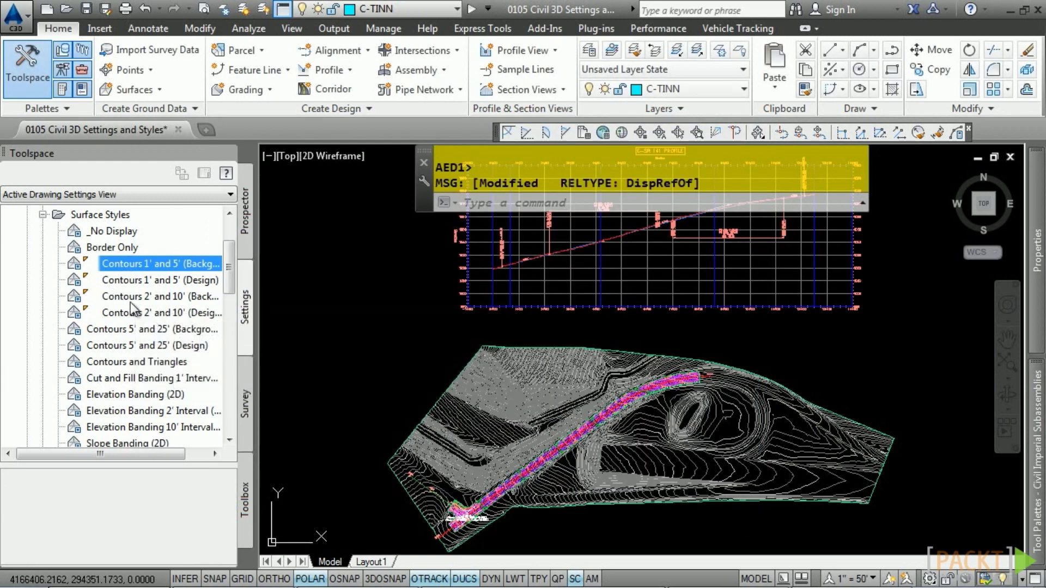
right_click(98, 214)
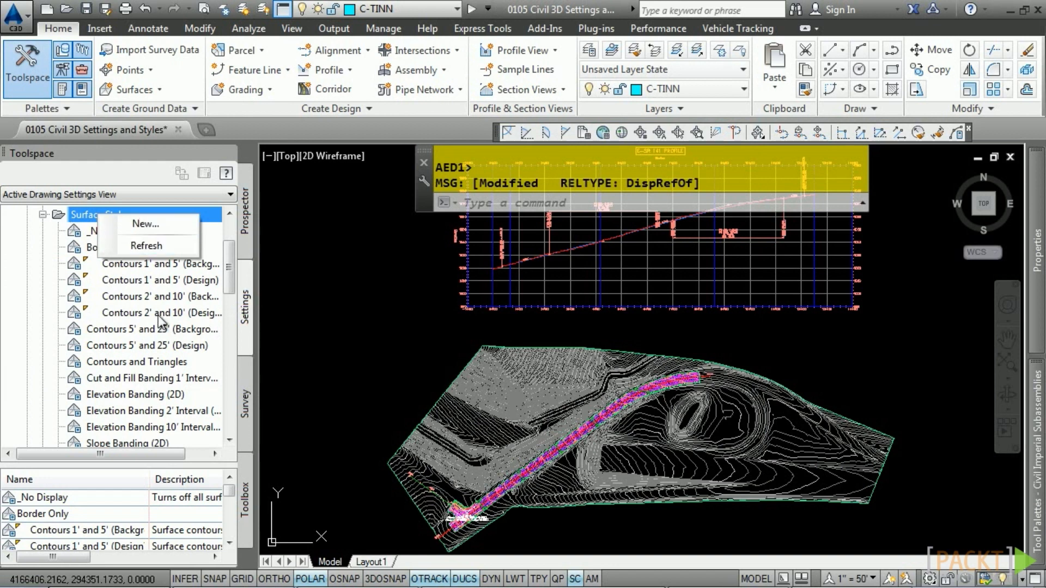
right_click(150, 282)
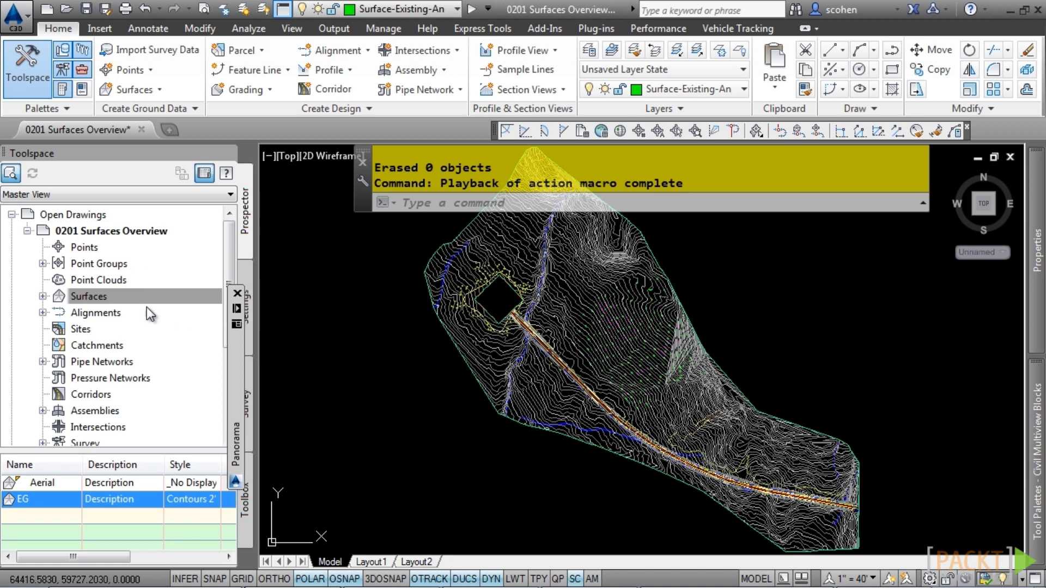
Expand the drawing's surfaces, review the types offered for a new surface, including TIN surface, and cancel the creation
click(41, 296)
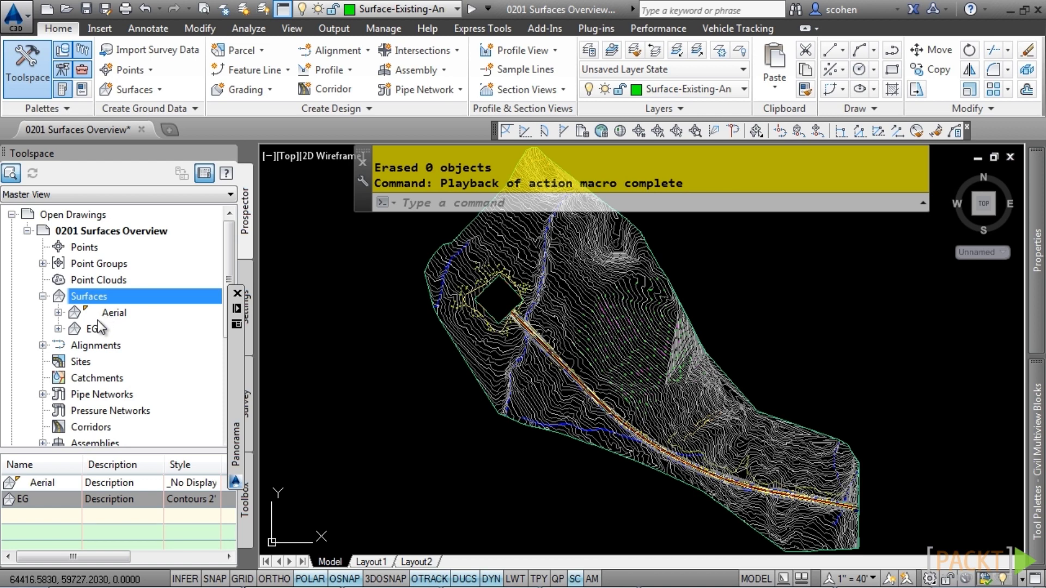
right_click(98, 299)
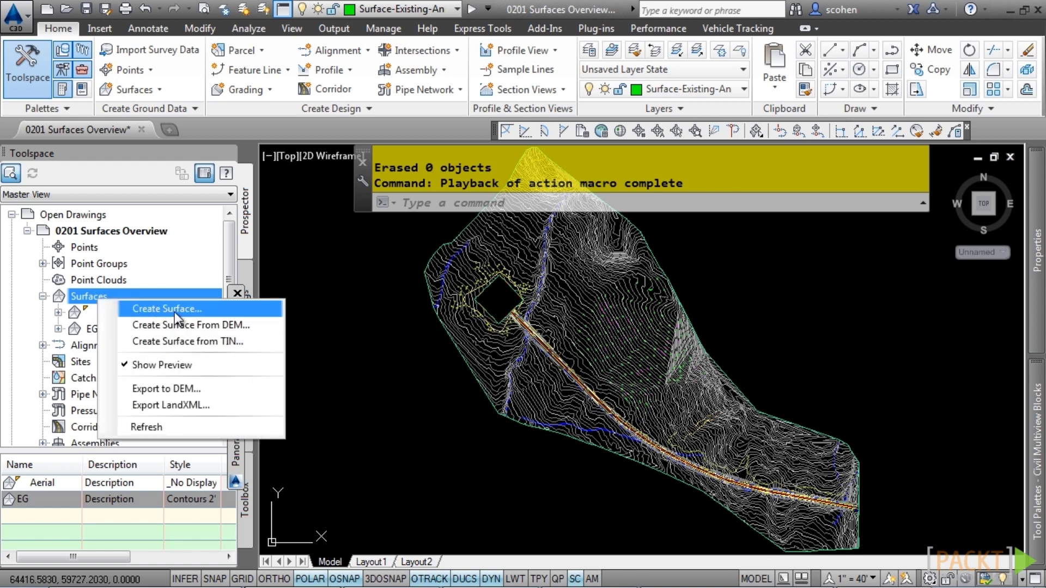
right_click(104, 308)
click(204, 309)
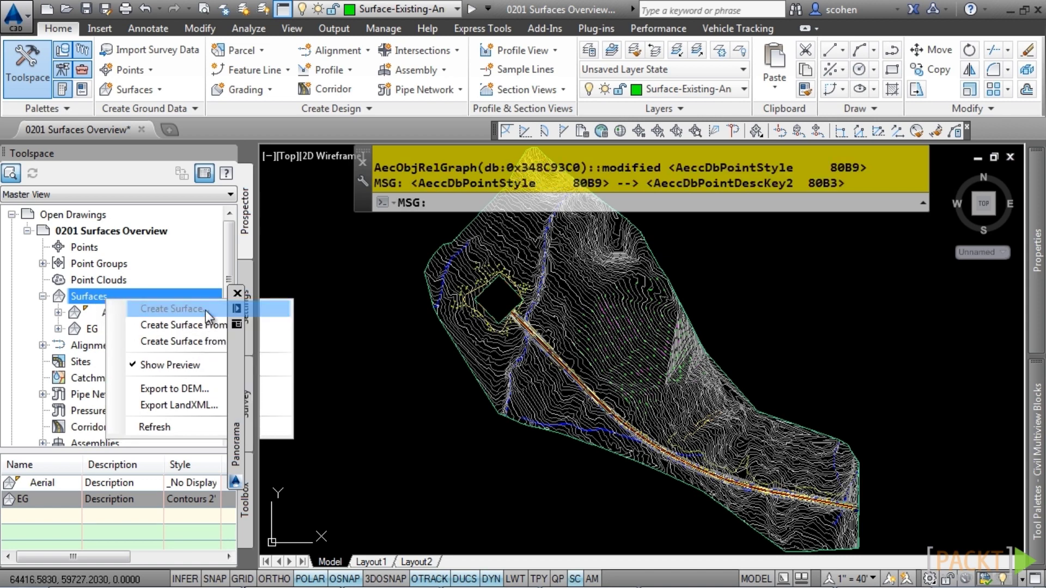
click(433, 257)
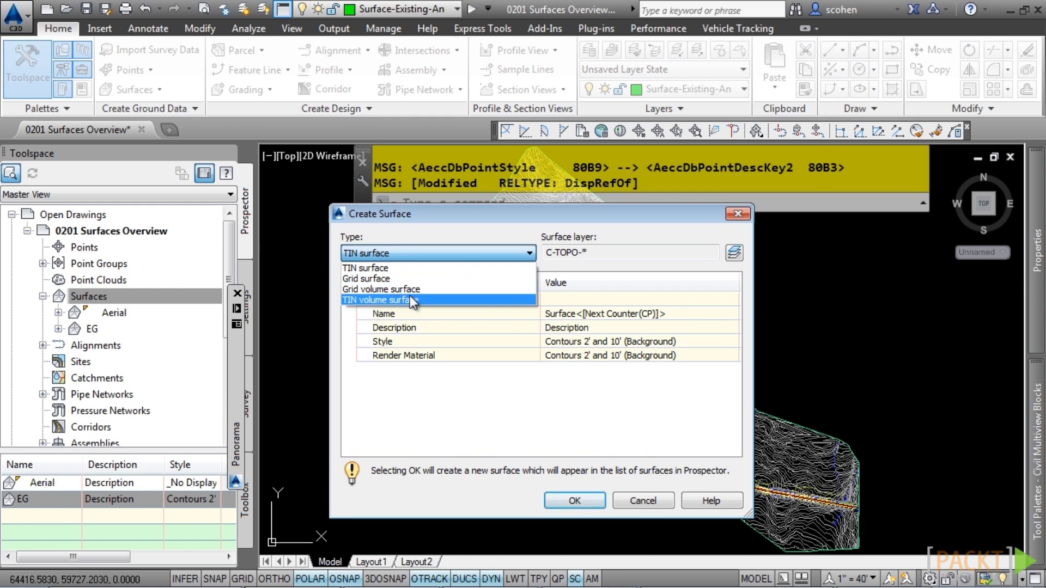
click(432, 268)
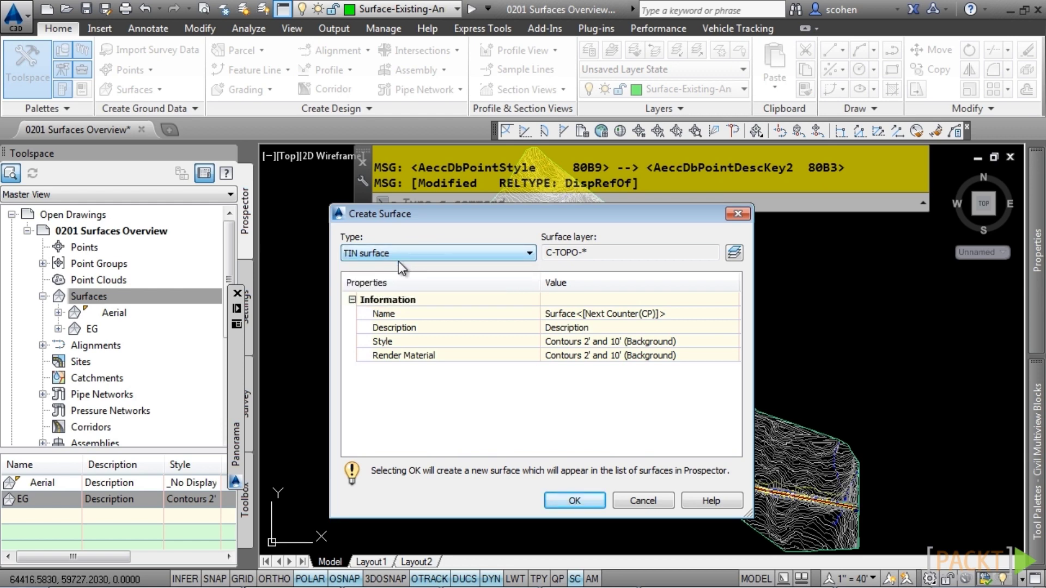
key(Escape)
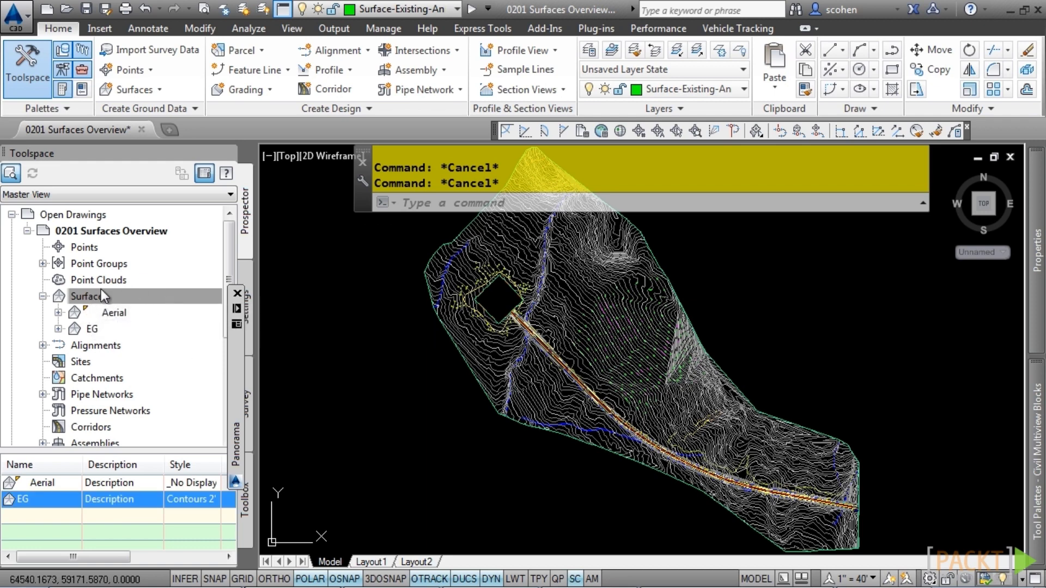
Expand the EG surface's definition and examine its data categories, including the breaklines and point files
click(59, 329)
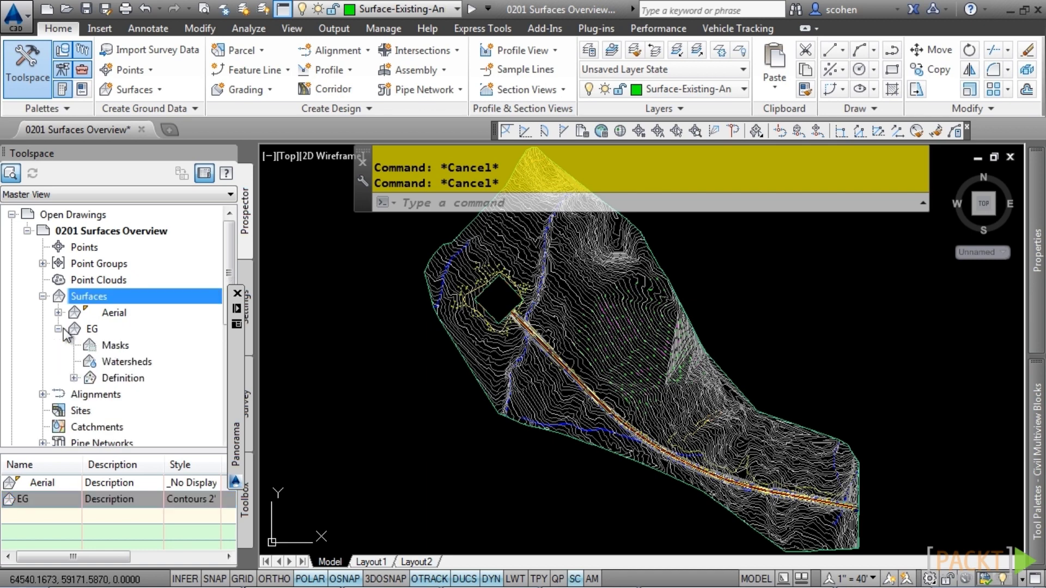
click(74, 378)
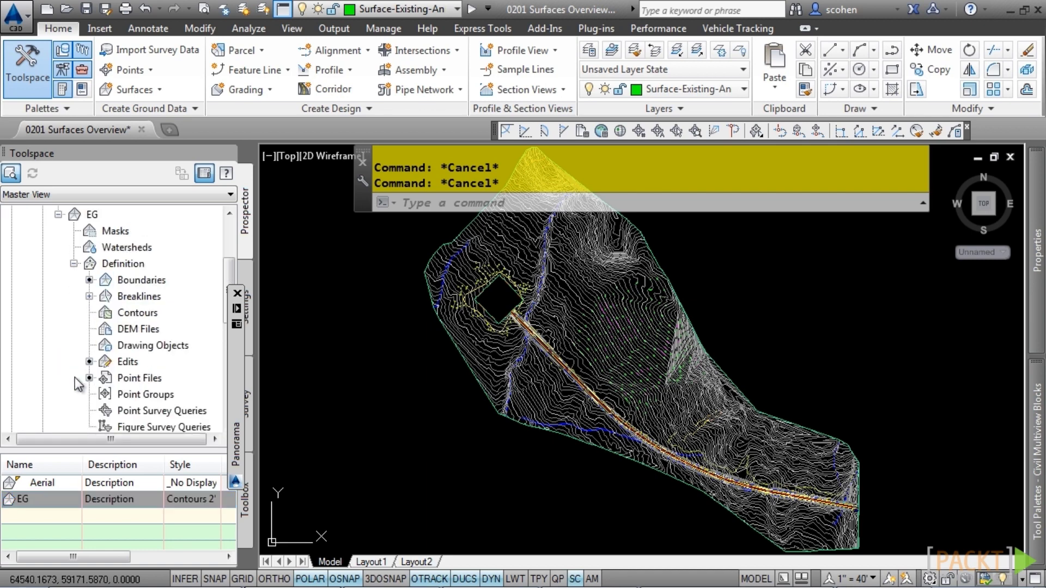
right_click(140, 296)
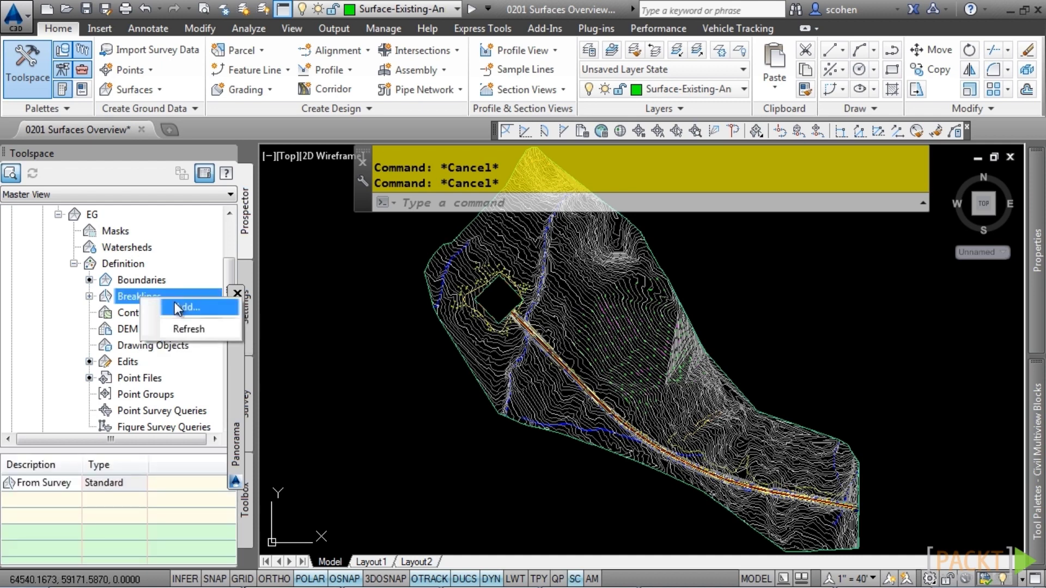
click(121, 303)
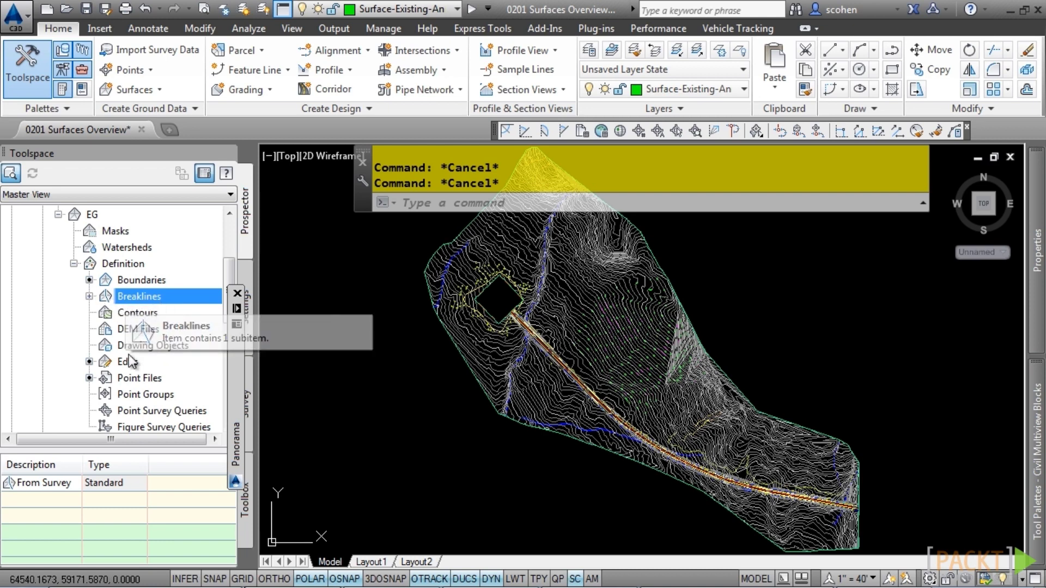
click(133, 378)
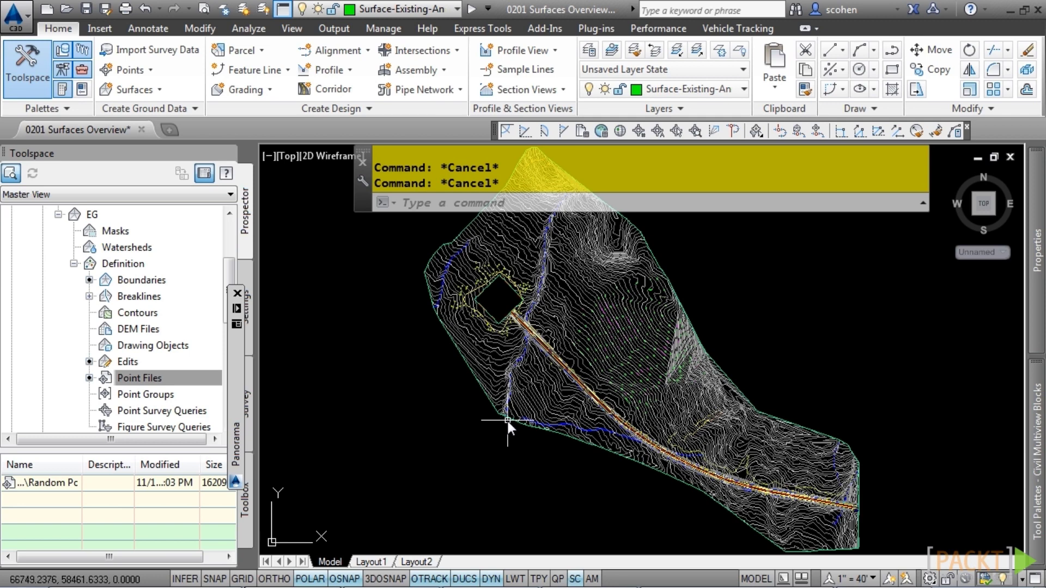
Select a Toe_PLN_x 3D polyline used as a breakline and move one of its vertices across the neighbouring contours
mouse_move(538, 414)
scroll(701, 442, up, 5)
scroll(701, 438, up, 3)
scroll(736, 354, up, 2)
scroll(685, 395, up, 2)
scroll(654, 339, up, 2)
middle_drag(653, 338, 437, 327)
click(427, 296)
middle_drag(515, 338, 547, 390)
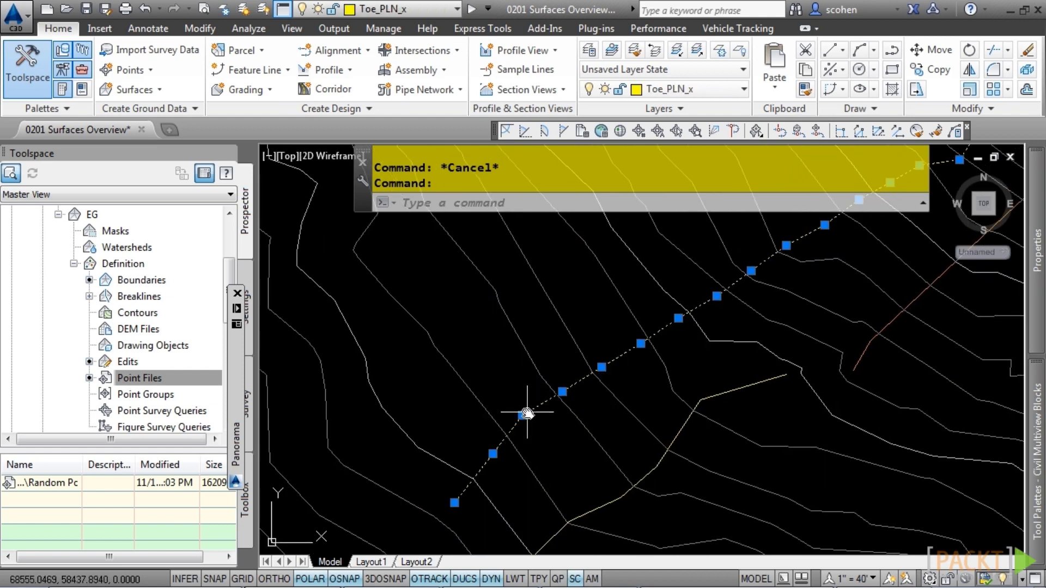
click(562, 392)
click(477, 316)
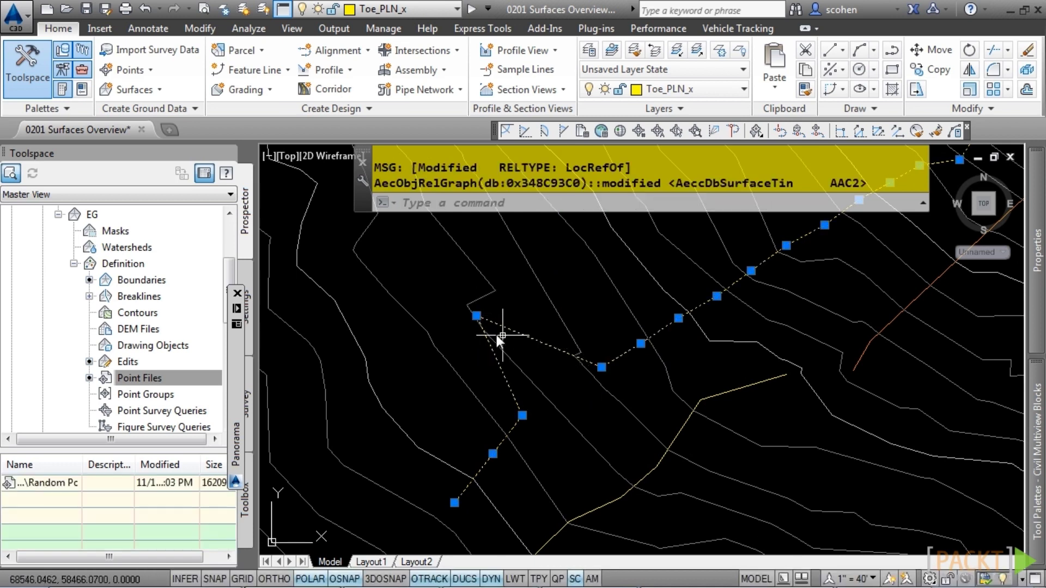
mouse_move(489, 341)
mouse_move(459, 318)
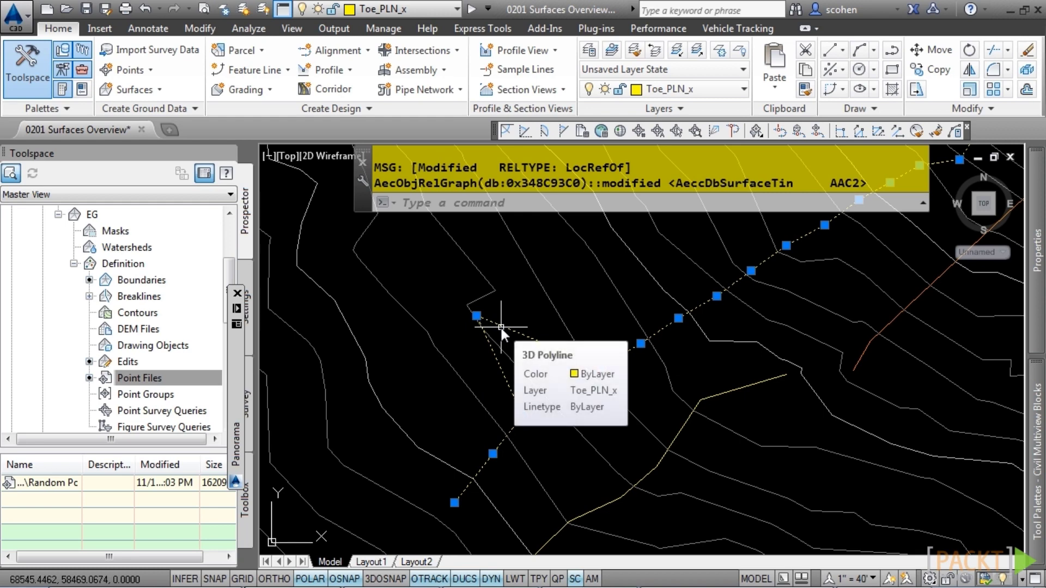
Turn off automatic rebuilding for the EG surface
right_click(93, 218)
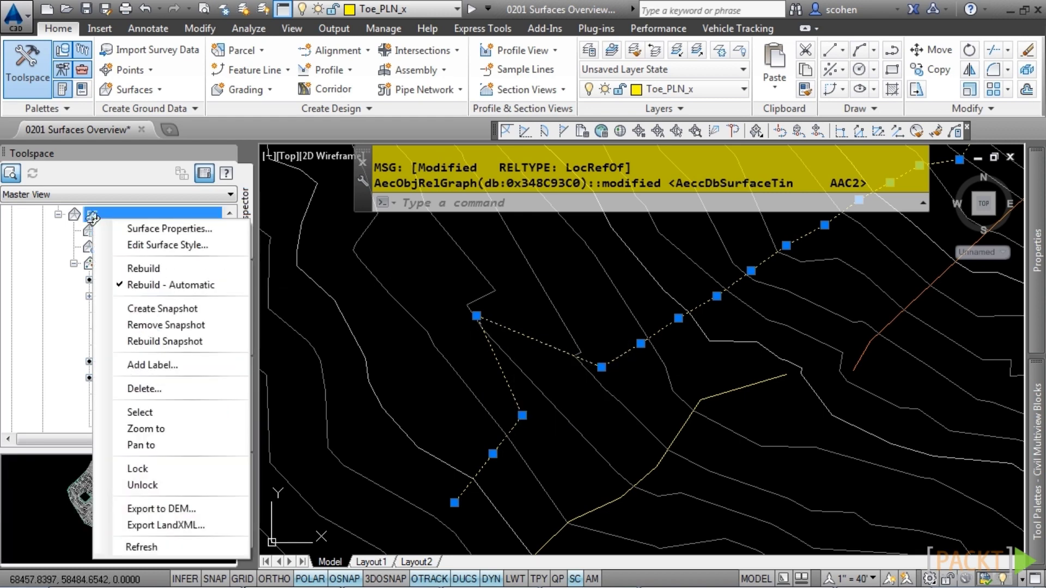
click(182, 286)
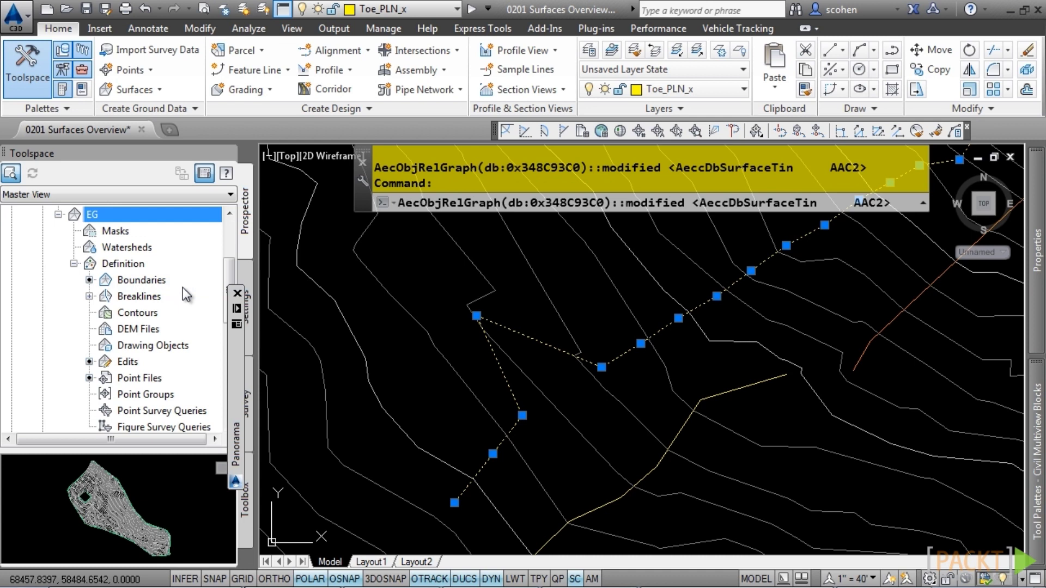
Move a vertex of the neighbouring 3D polyline toward the first one and rebuild the EG surface
click(675, 441)
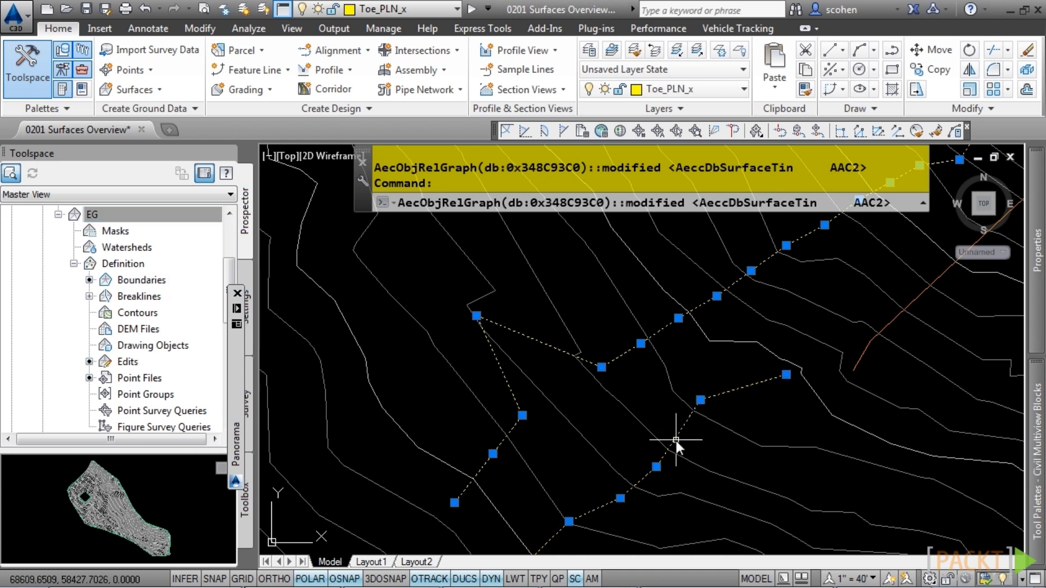
click(656, 467)
click(588, 417)
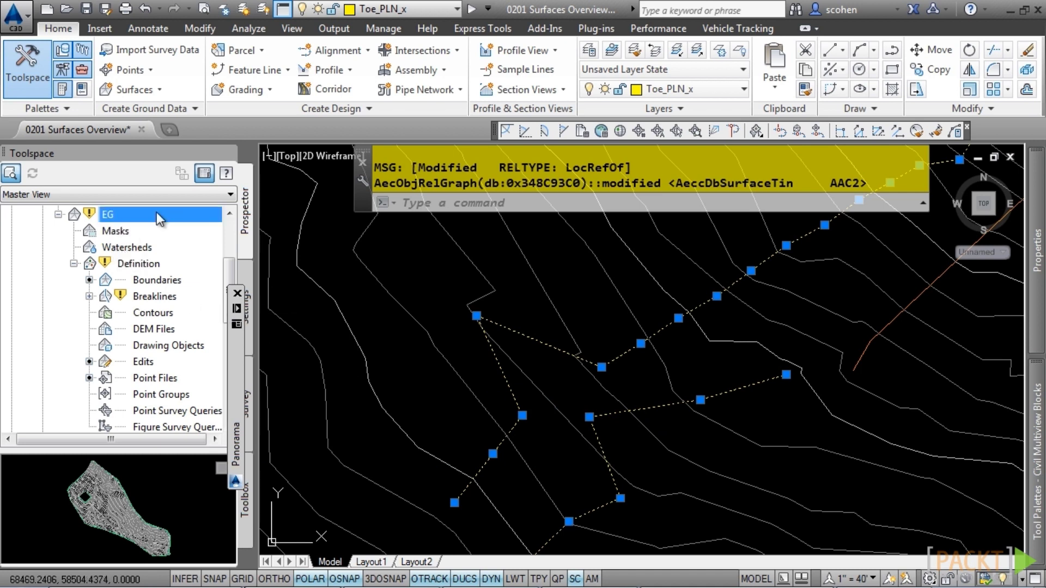
right_click(121, 215)
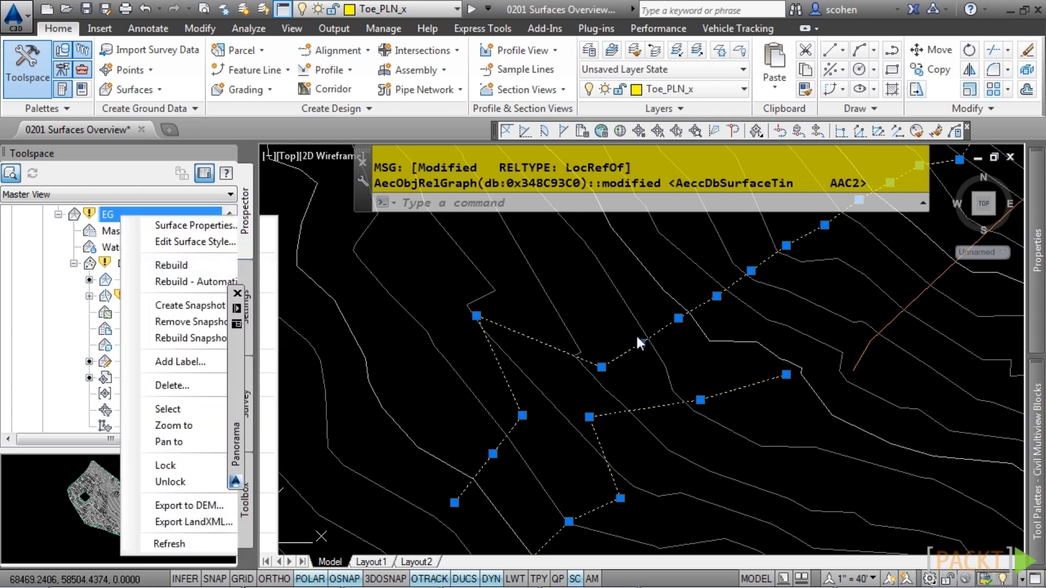
click(158, 265)
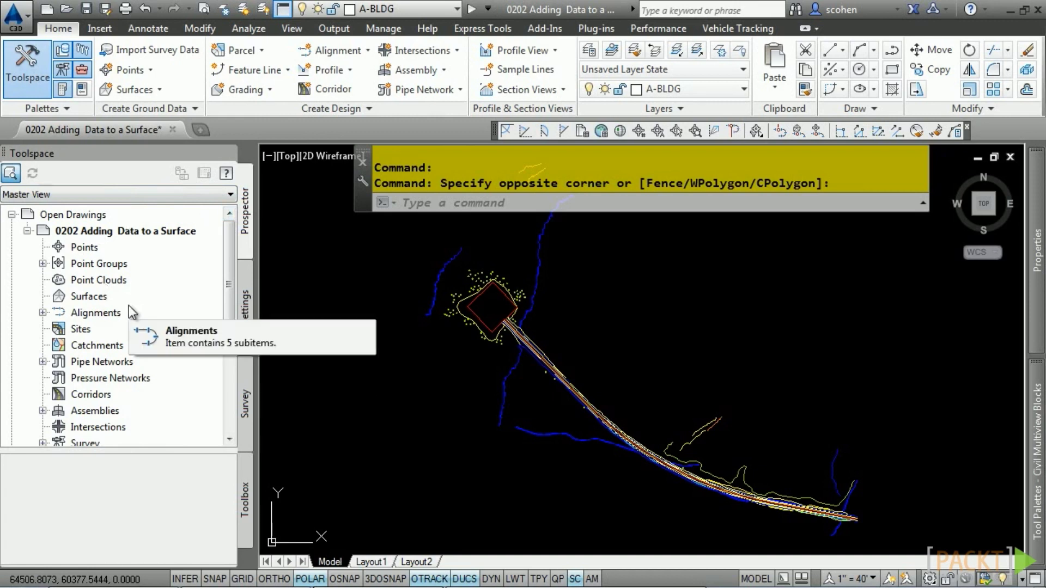
Start a new TIN surface in the drawing 0202 Adding Data to a Surface and name it EG
right_click(87, 302)
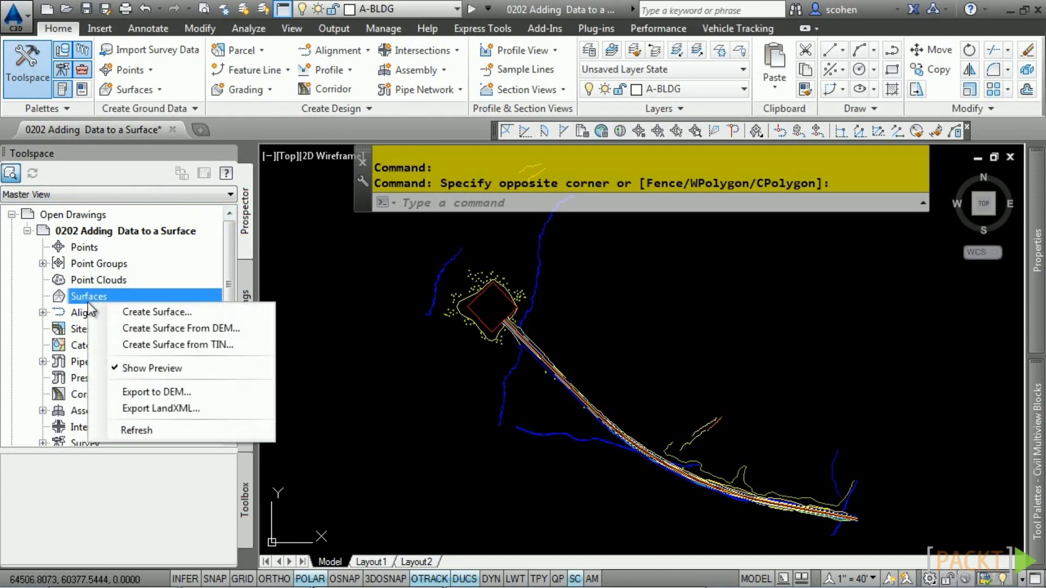
click(152, 311)
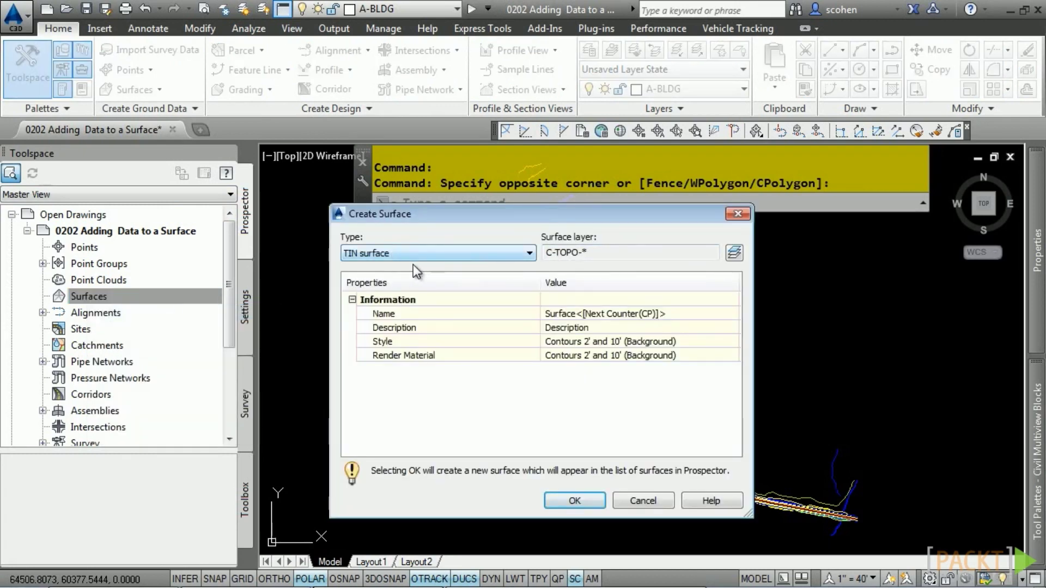
click(666, 315)
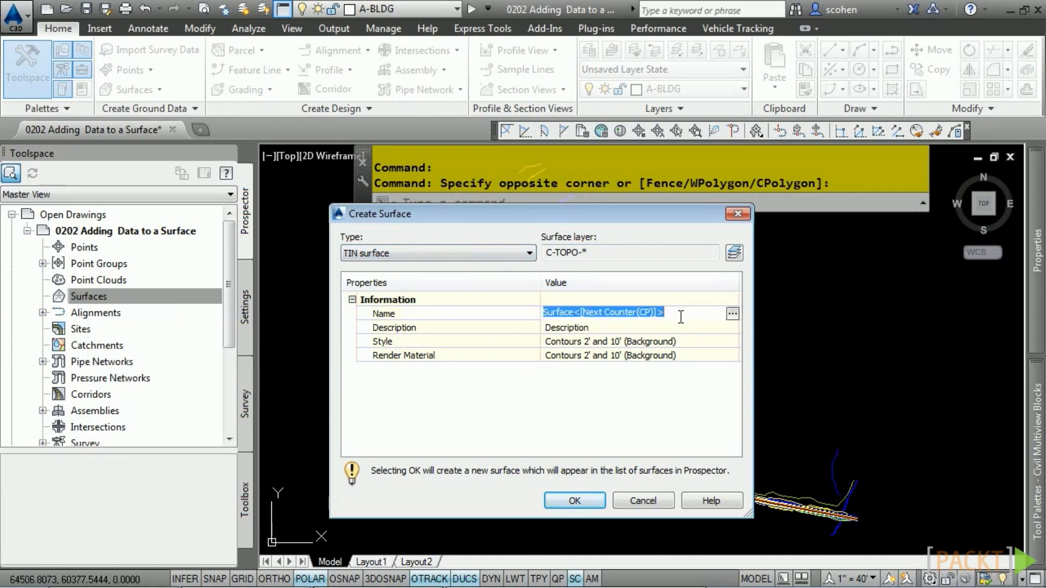
text(EG)
key(Return)
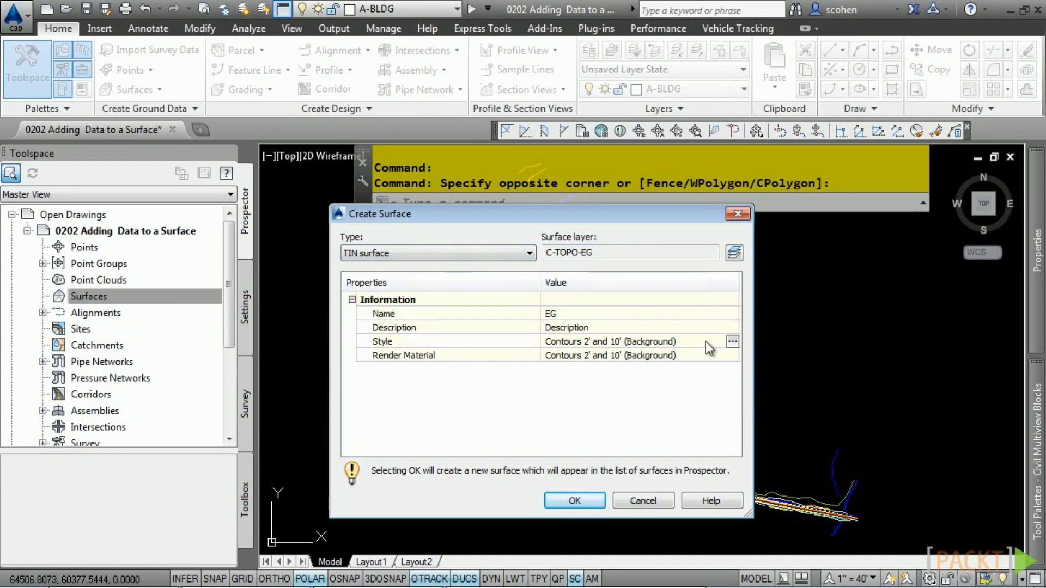
Assign the surface style !TINN EDITING to the new surface and create it
click(730, 342)
click(551, 308)
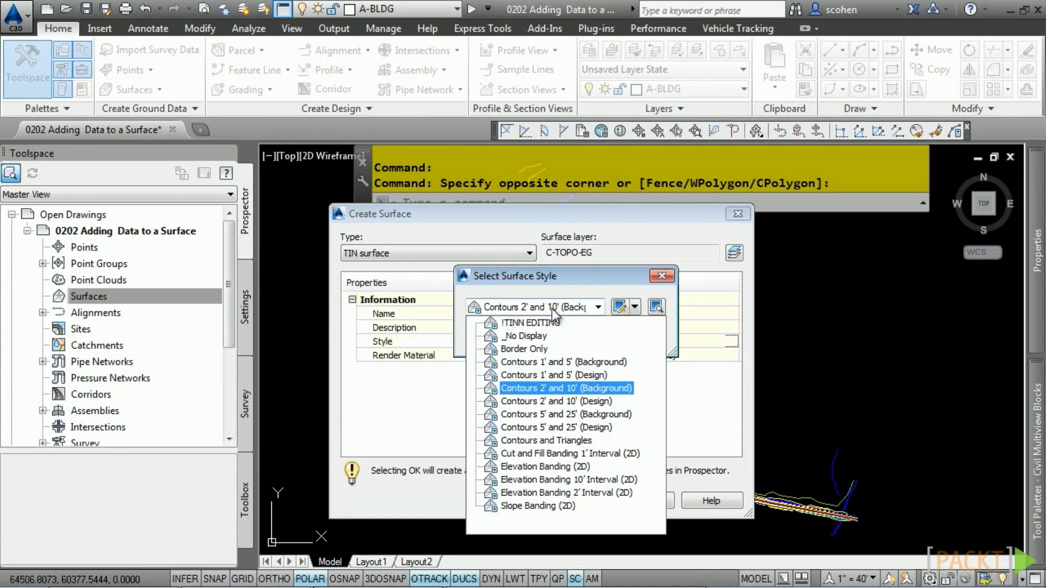
click(535, 323)
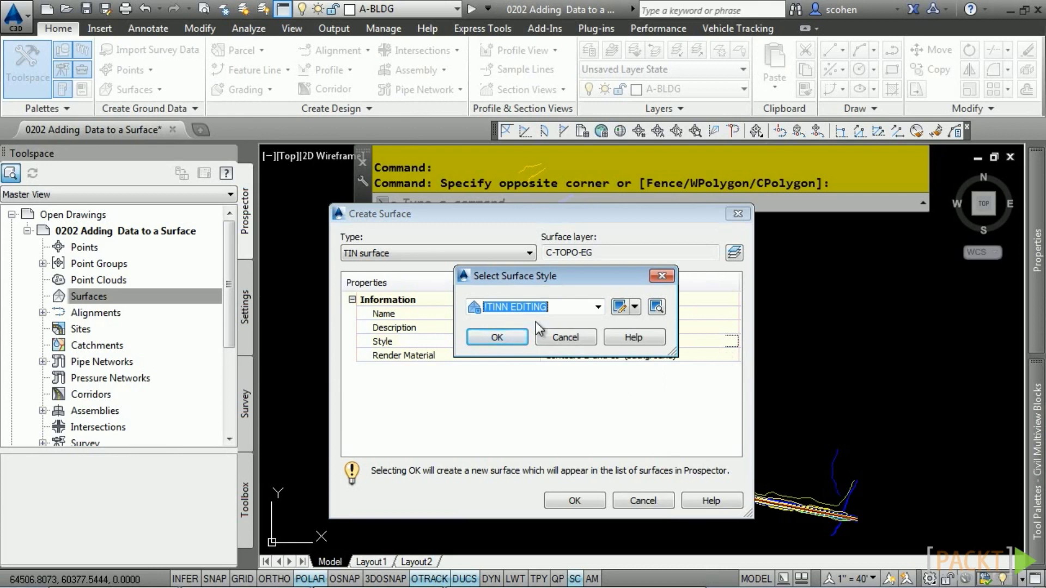
click(493, 335)
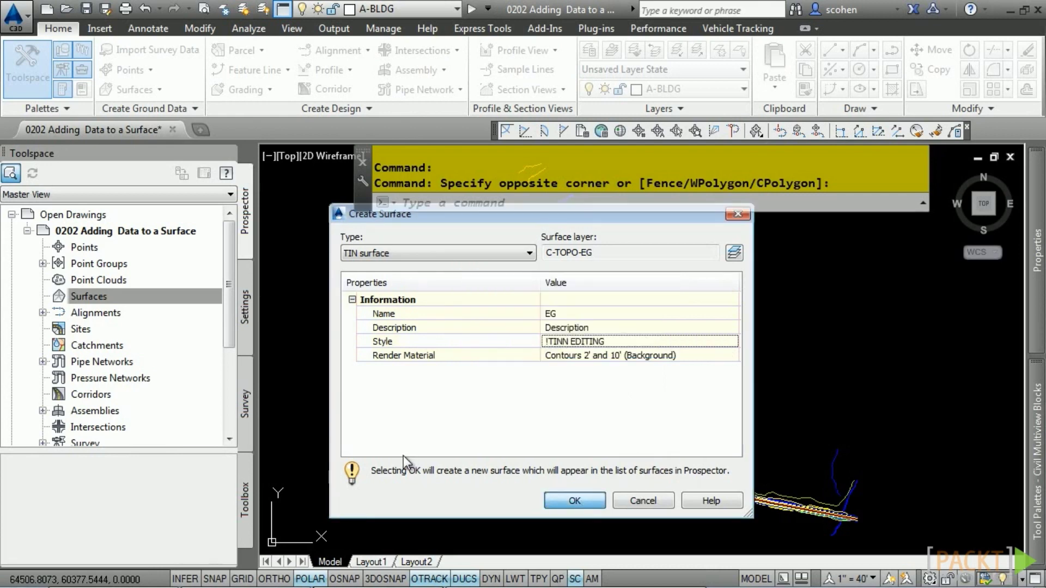
key(Return)
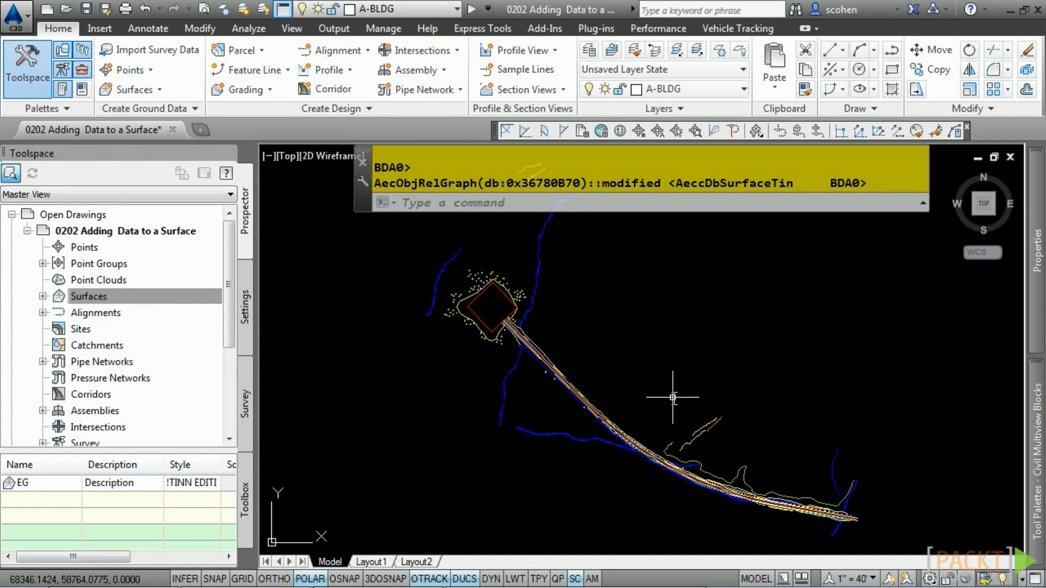
Select all the survey linework in the drawing and expand the EG surface's definition
scroll(541, 376, down, 2)
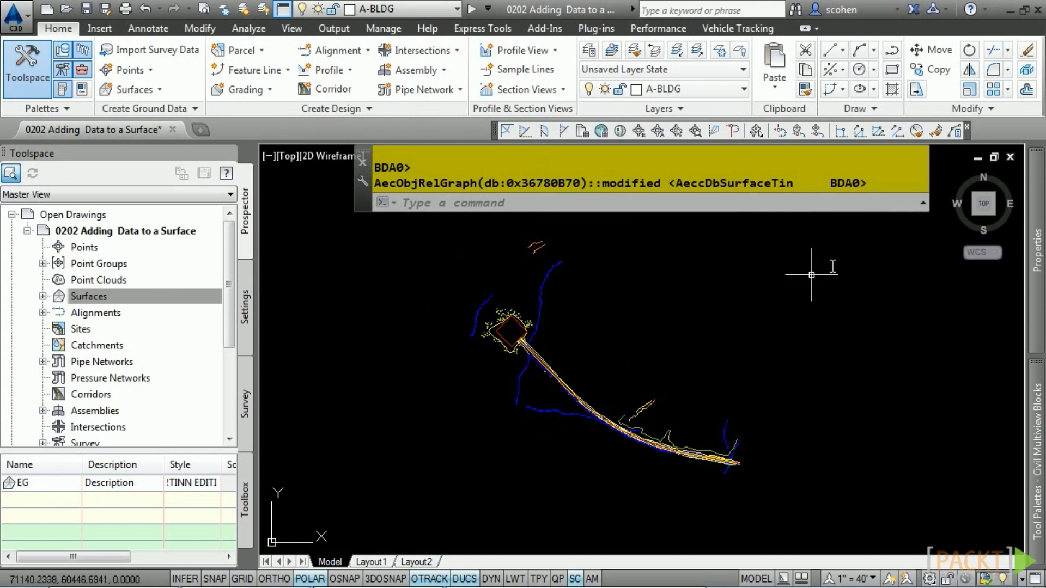
click(874, 224)
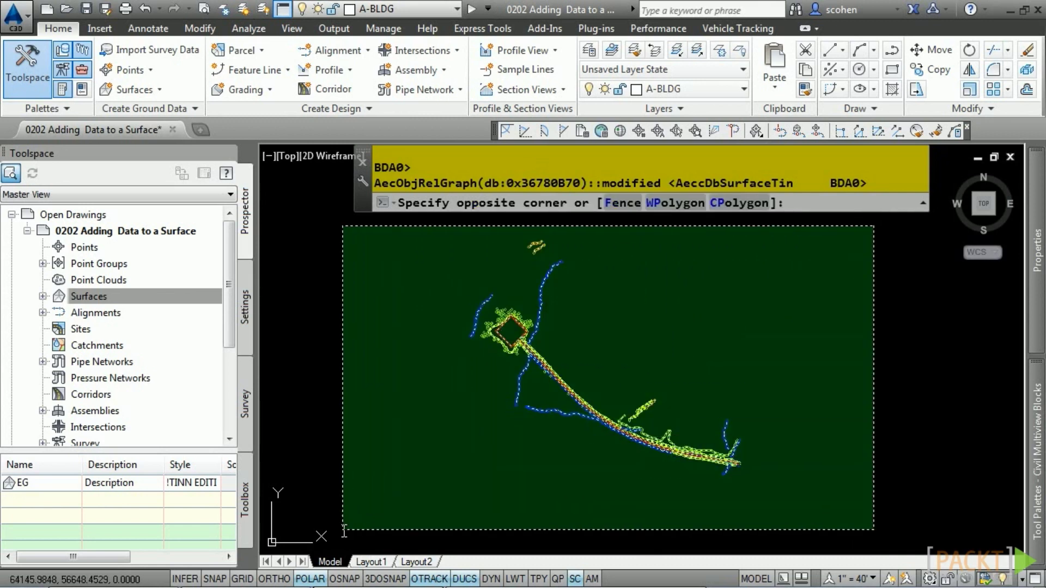
click(354, 522)
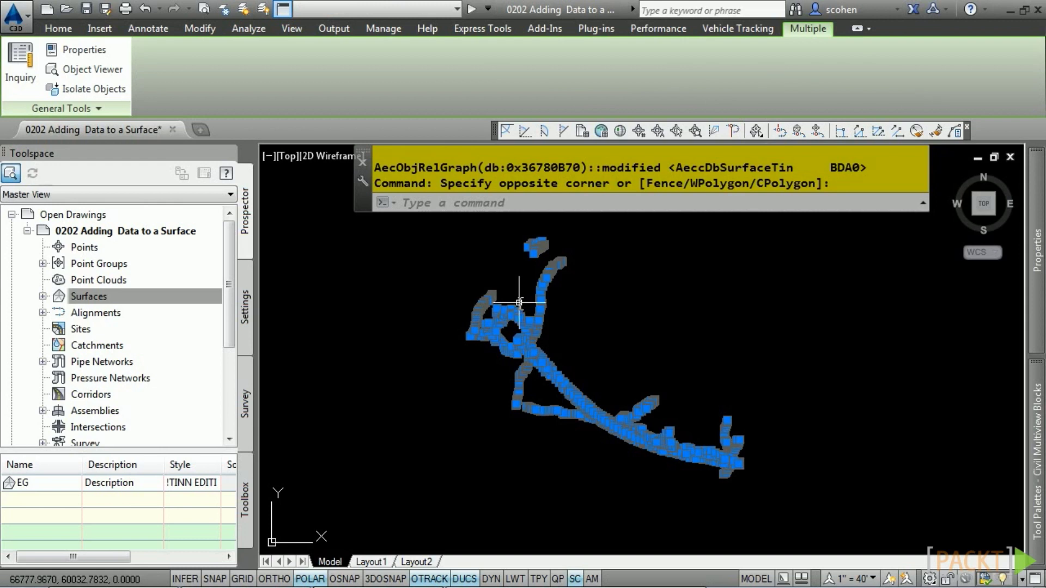
click(43, 296)
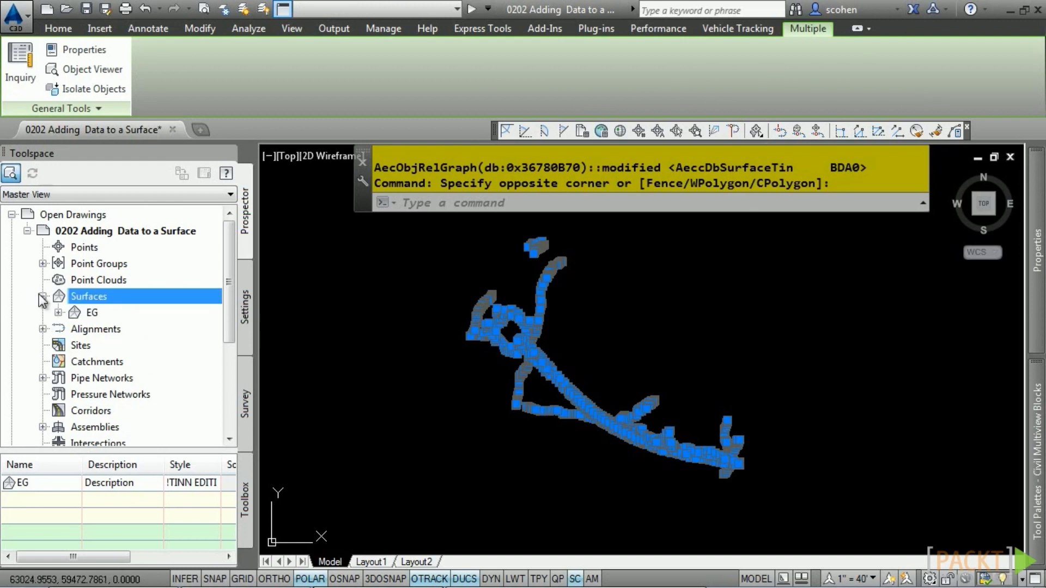
click(58, 312)
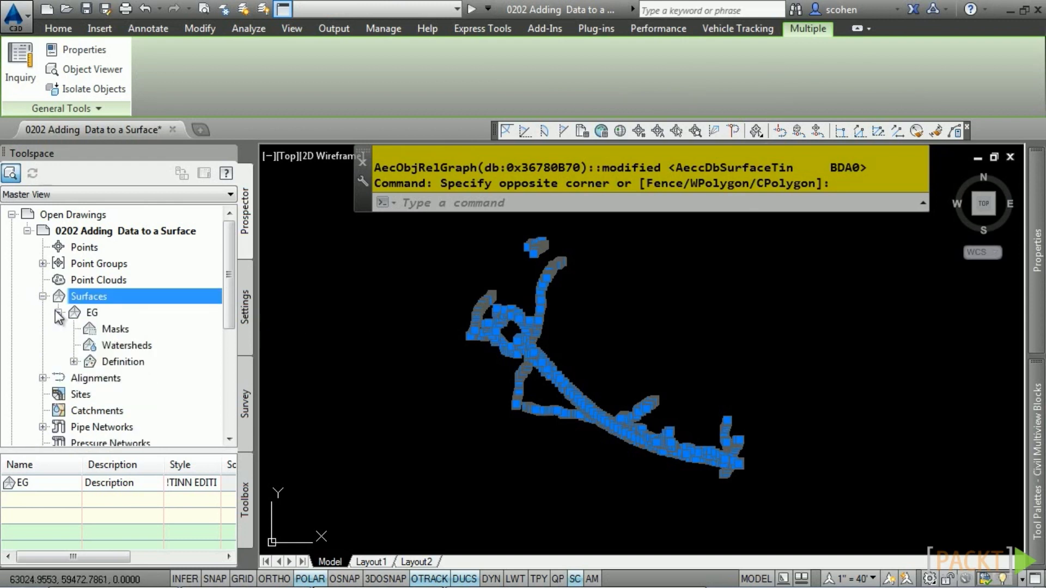
click(74, 362)
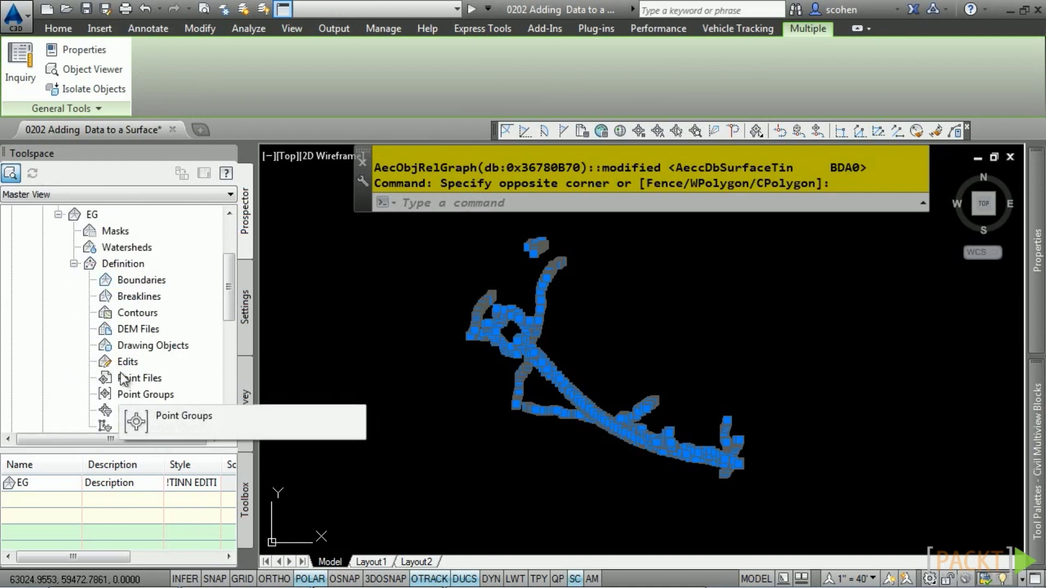
Add the selected linework to the EG surface as Standard breaklines with the description From Survey
right_click(129, 300)
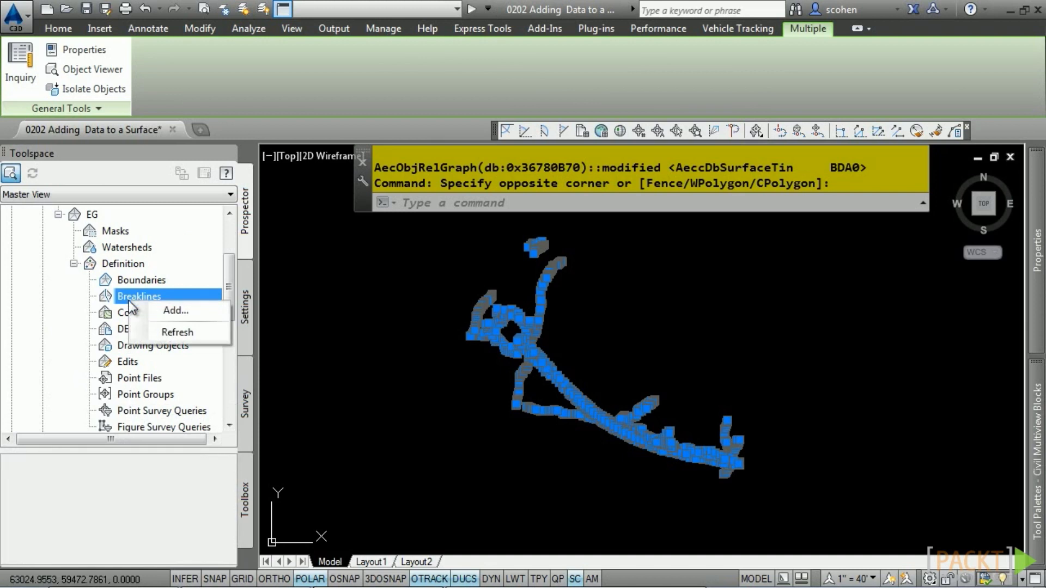
click(164, 311)
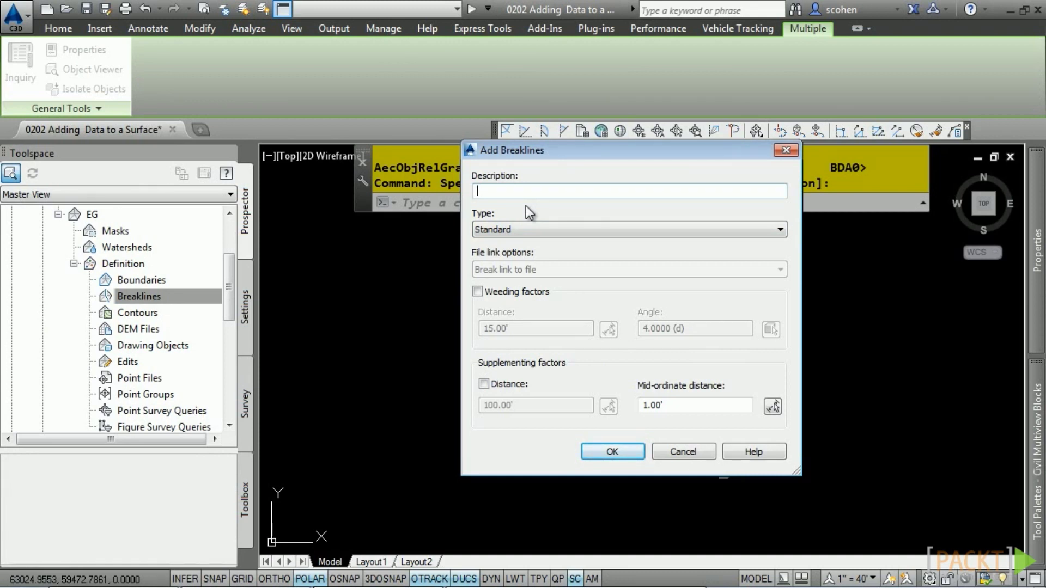
text(From Survey)
click(554, 228)
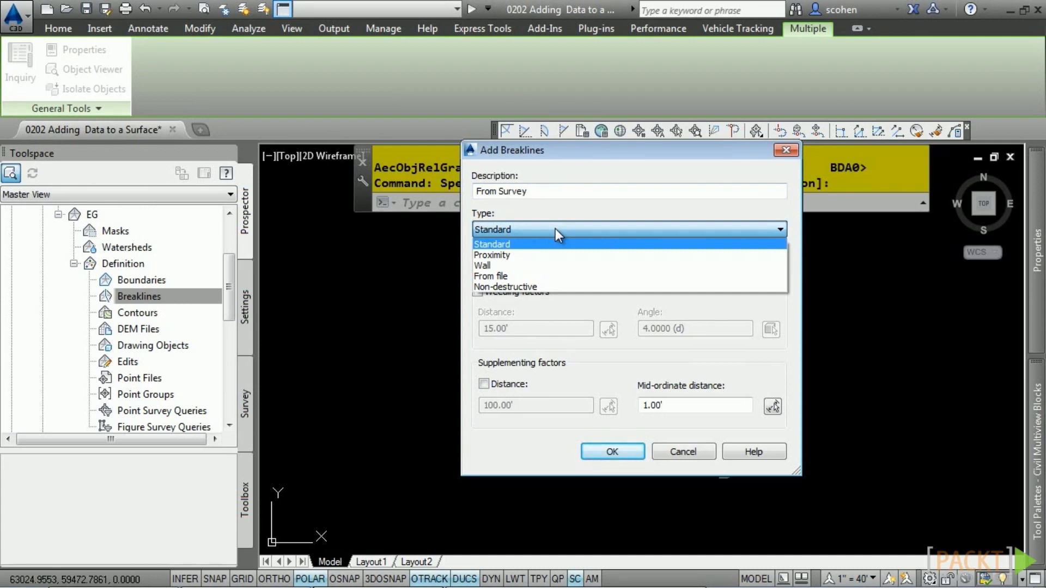
click(554, 228)
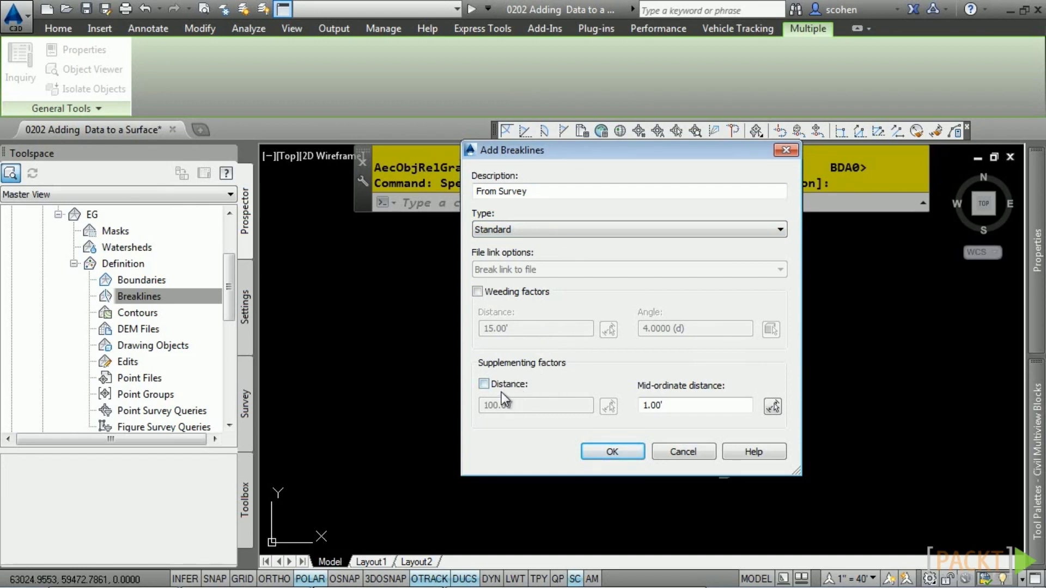
click(610, 452)
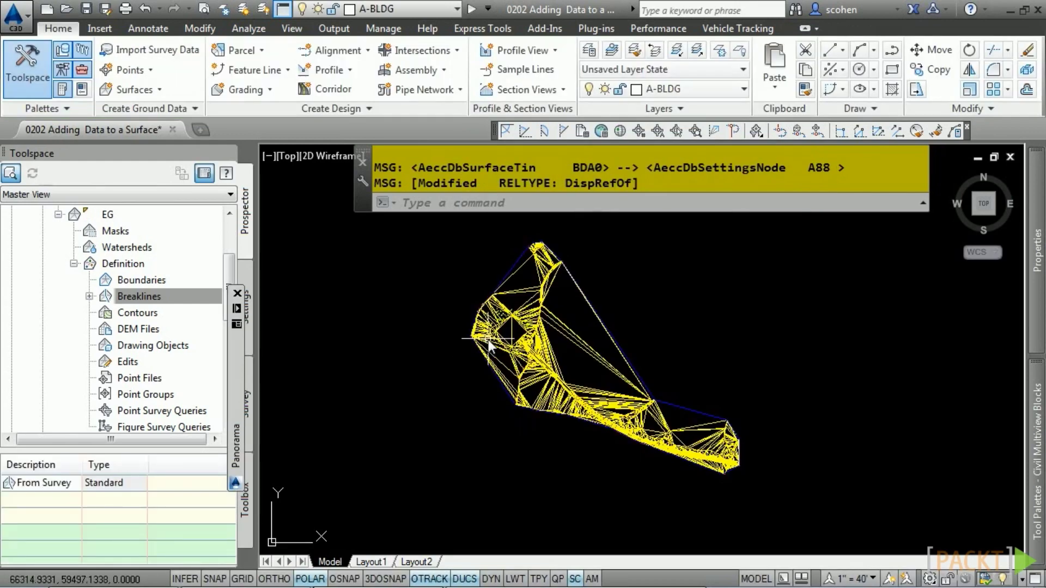
mouse_move(488, 343)
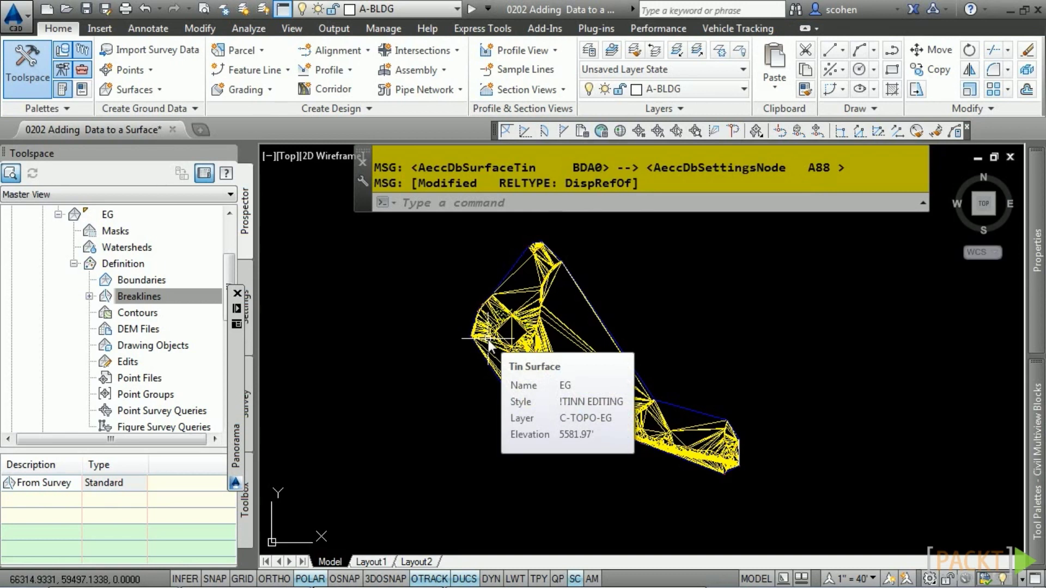
click(521, 466)
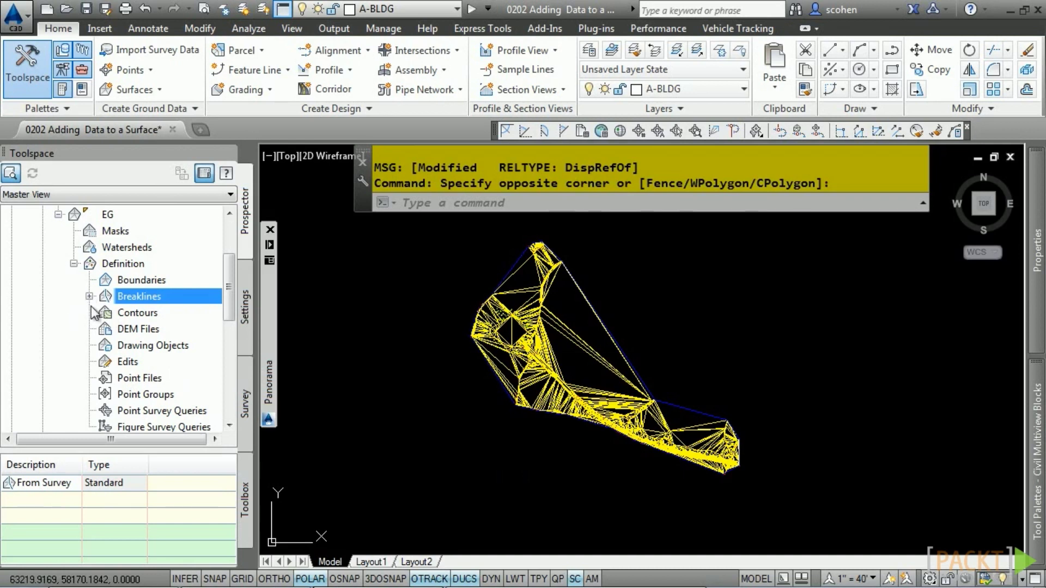
Start adding a point file to the EG surface and browse to the 0074OS Building a Road project folder
drag(229, 280, 227, 308)
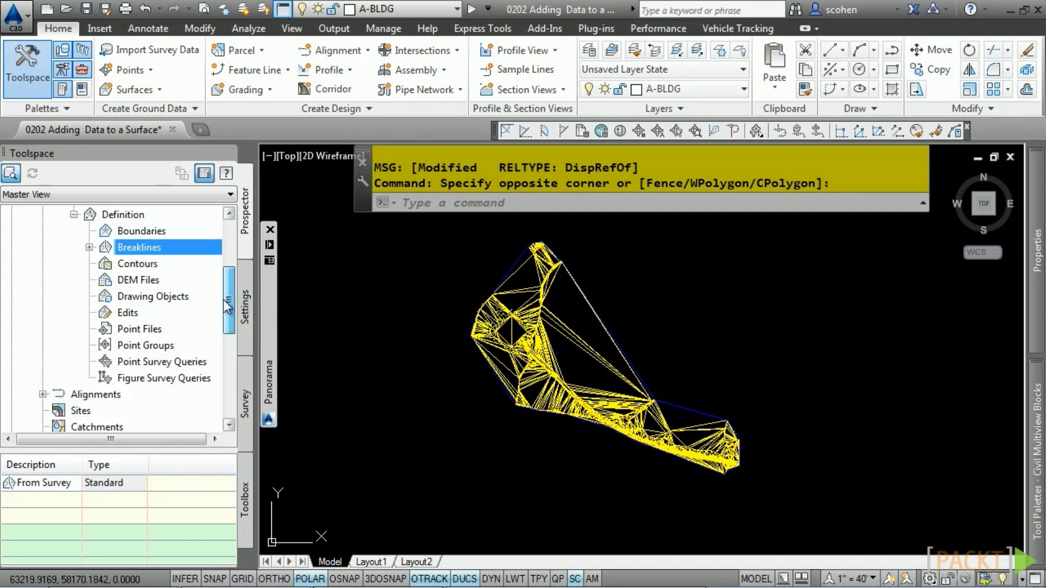
right_click(135, 328)
click(174, 337)
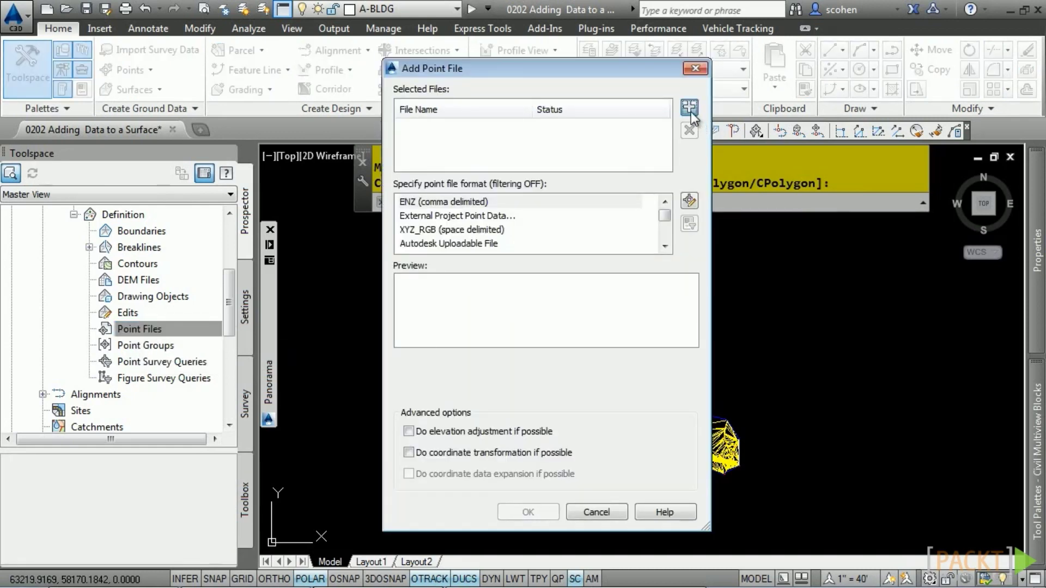
click(689, 108)
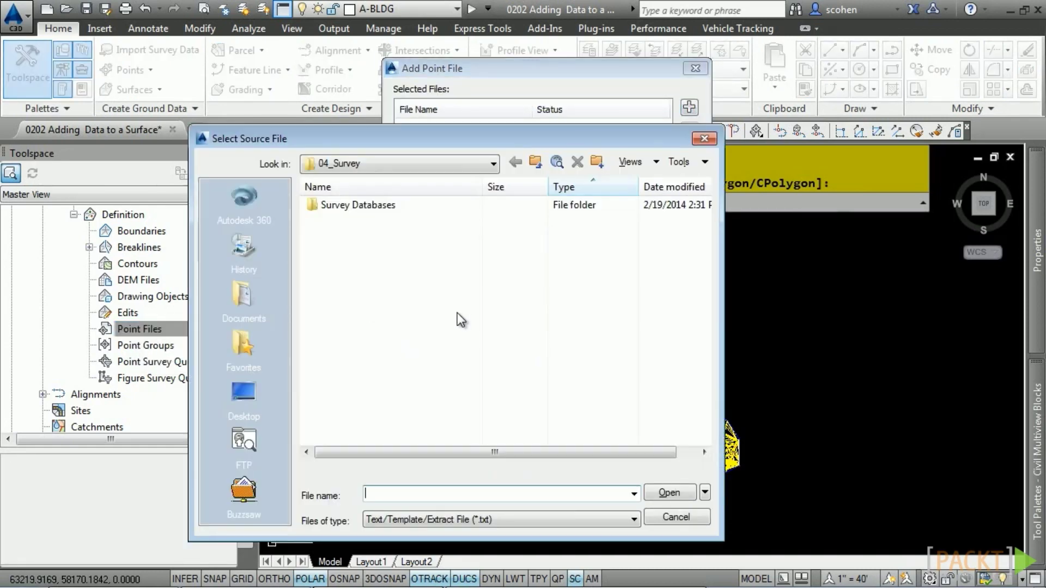
click(398, 159)
scroll(385, 203, up, 2)
click(393, 220)
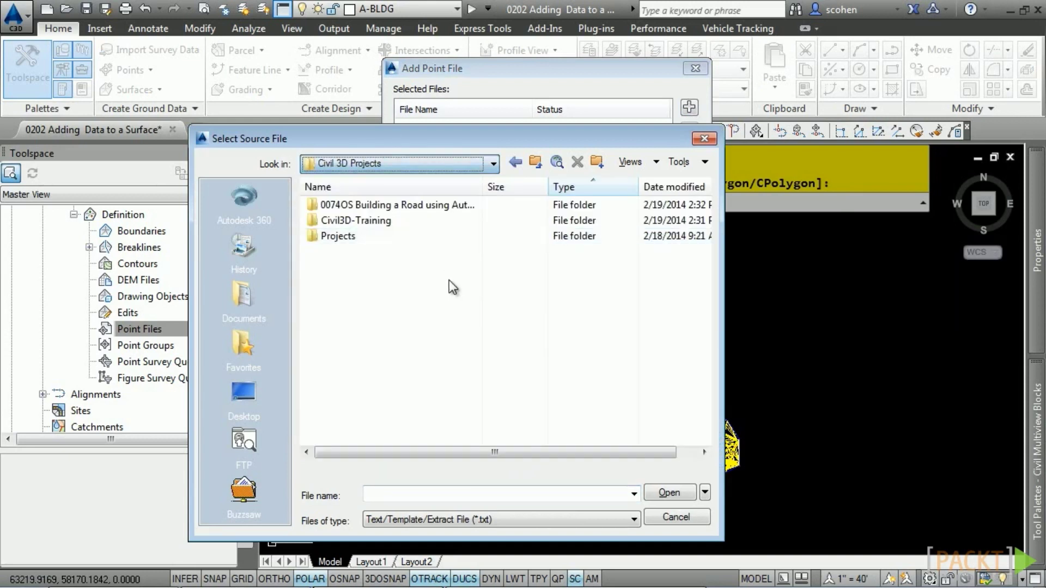
double_click(413, 206)
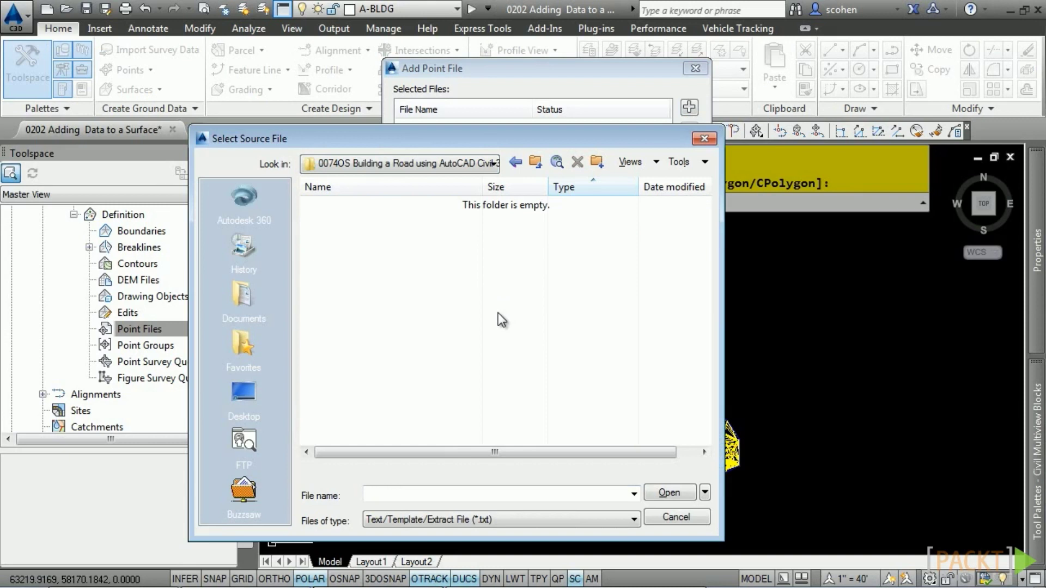
Load the CSV file Random Points From Survey.csv and add it to EG using the PNEZD (comma delimited) format
click(506, 515)
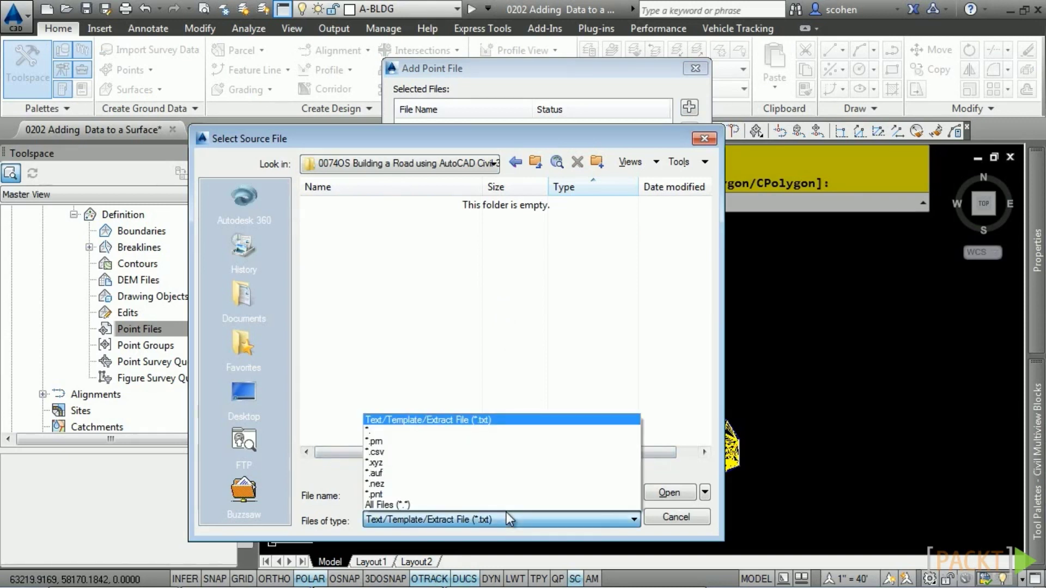
click(422, 457)
click(338, 205)
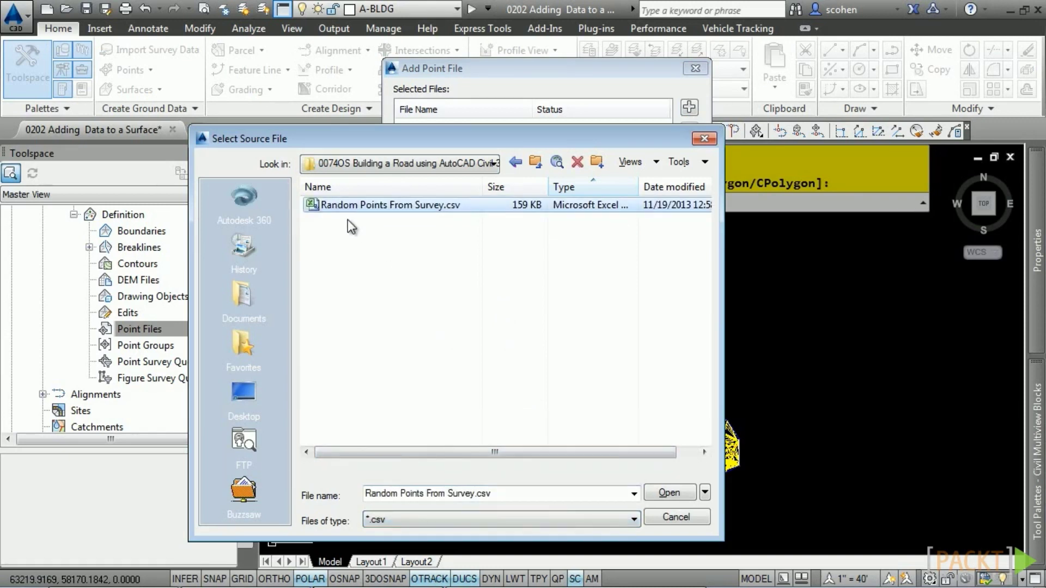
click(666, 493)
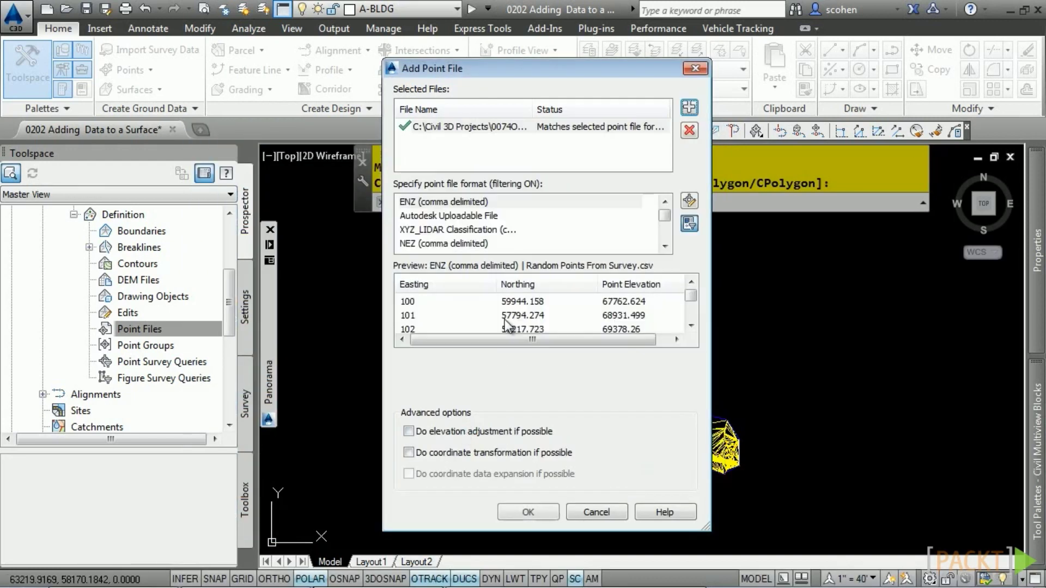
drag(668, 214, 662, 243)
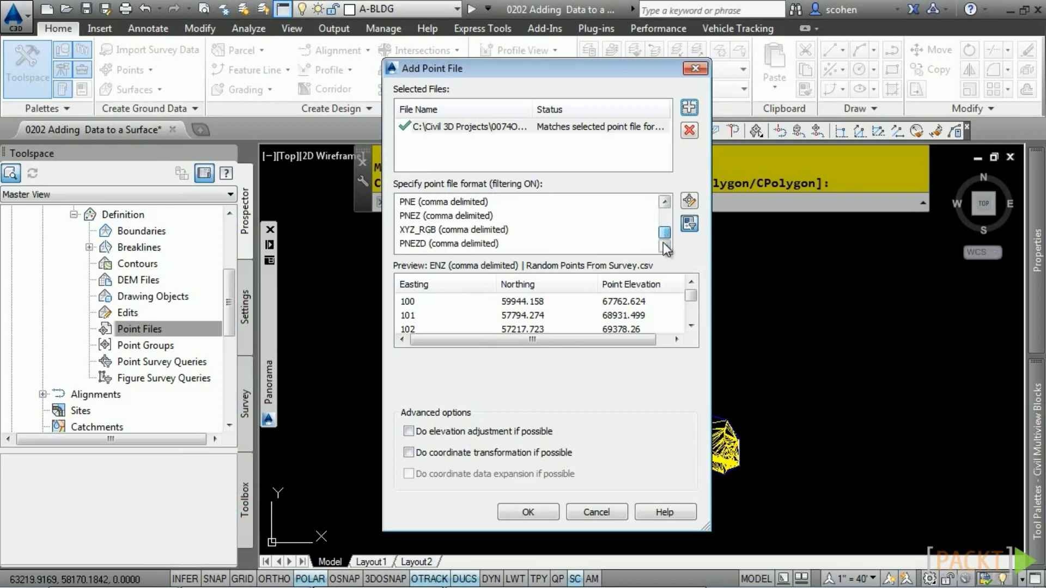
click(424, 245)
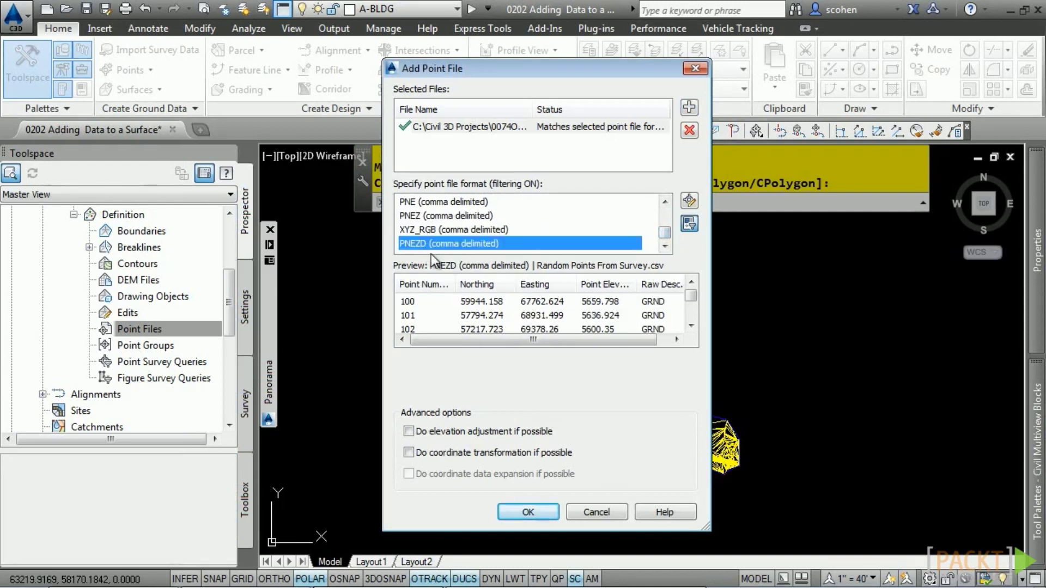
click(534, 509)
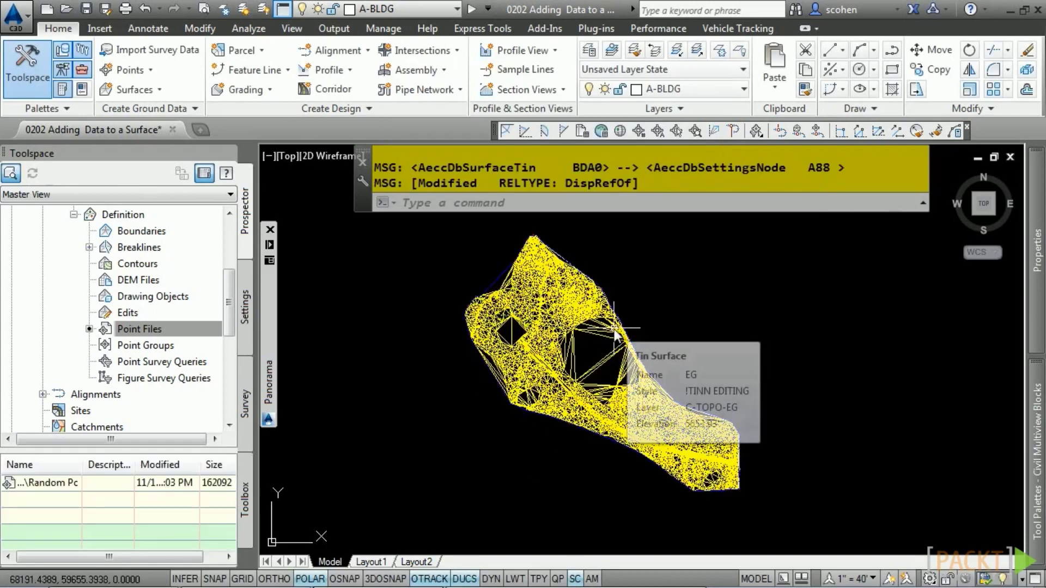
Examine the large gap in the EG surface's triangulation and restore the saved view Contours Only
mouse_move(606, 335)
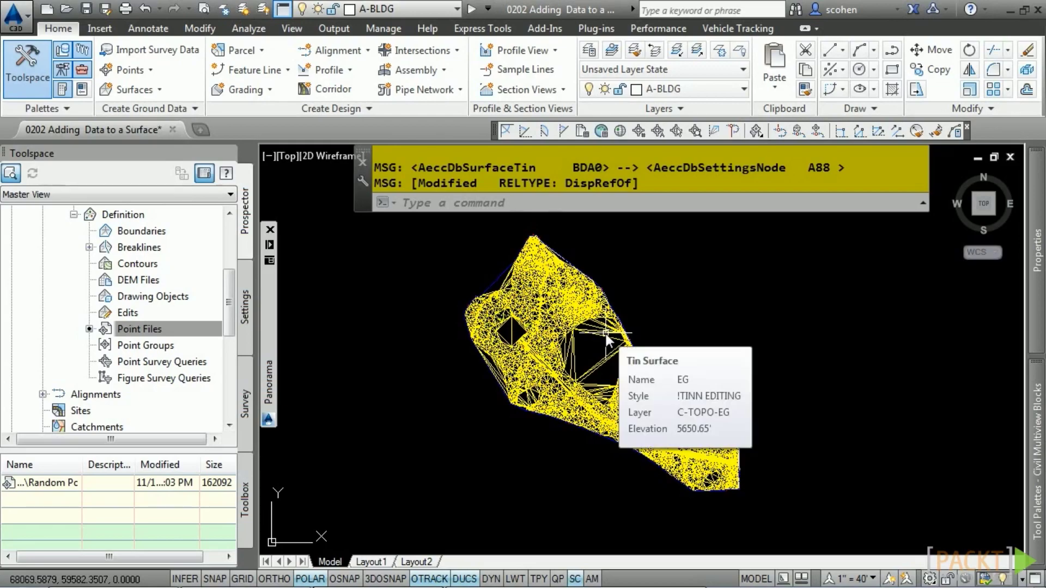
scroll(606, 335, up, 8)
middle_drag(490, 343, 873, 409)
middle_click(599, 366)
middle_click(599, 366)
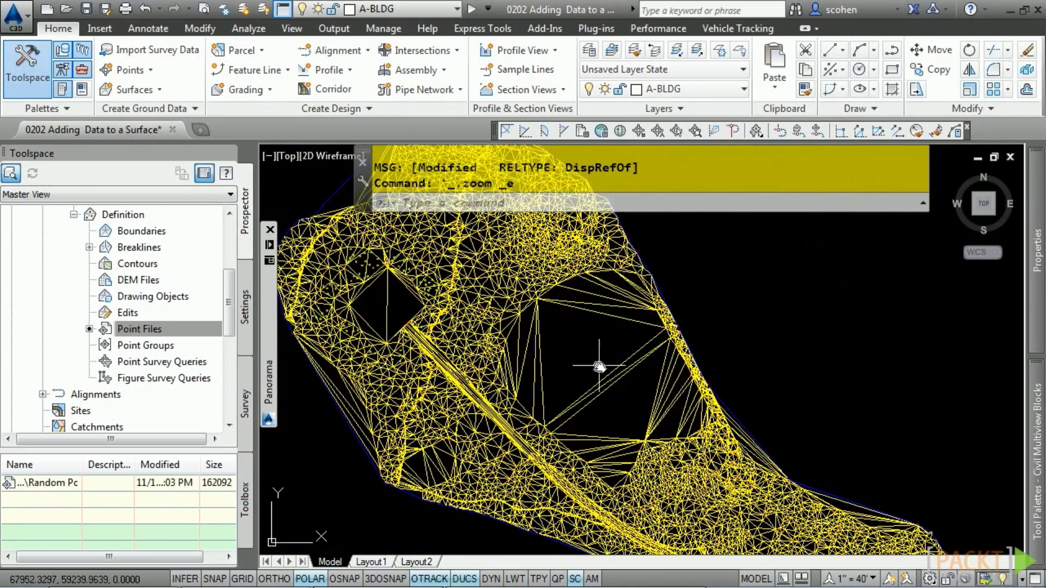
mouse_move(599, 366)
click(297, 31)
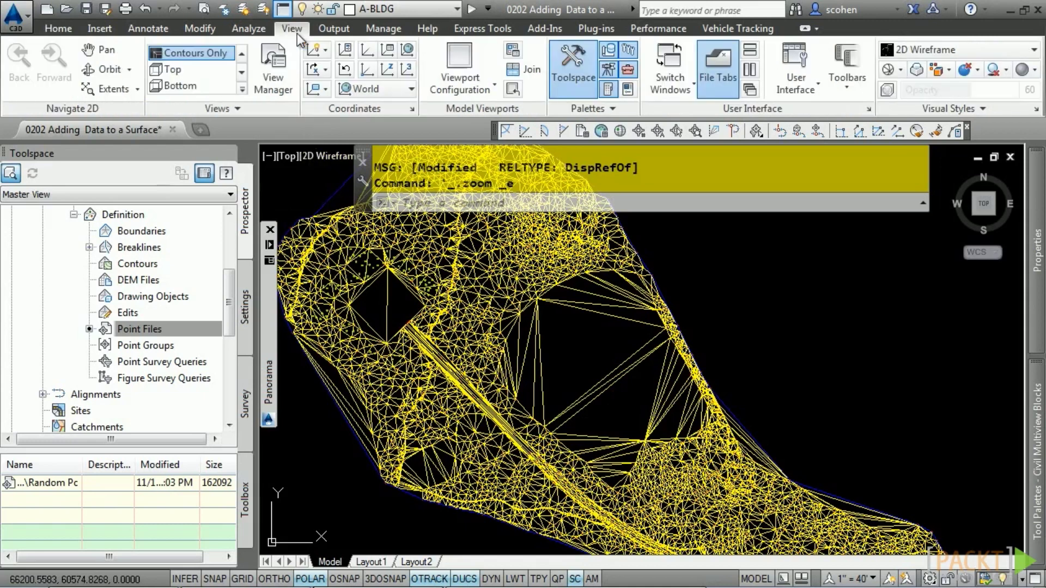
click(202, 54)
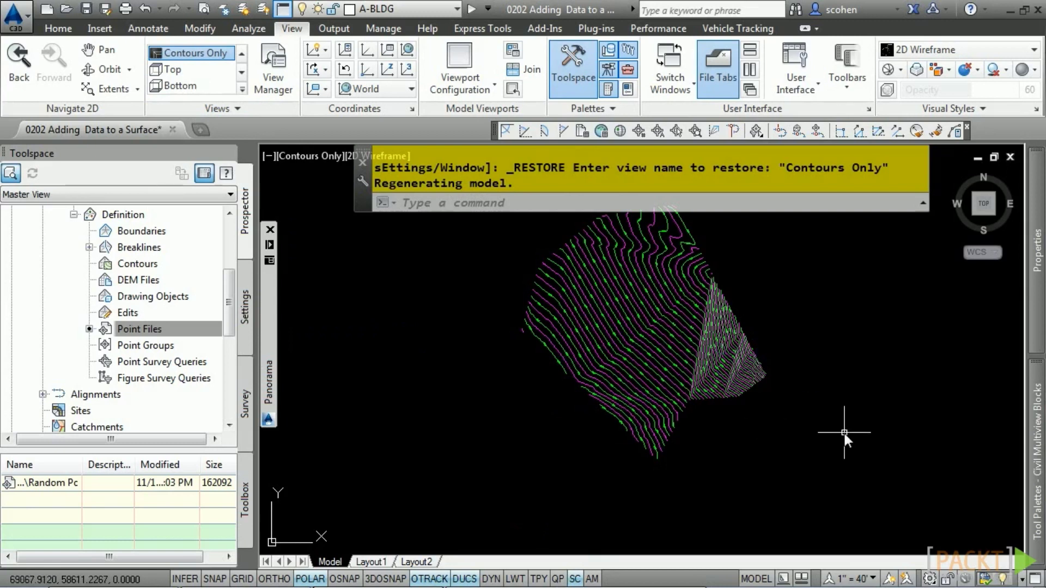
Start a new TIN surface in the drawing and name it Aerial
drag(235, 303, 240, 256)
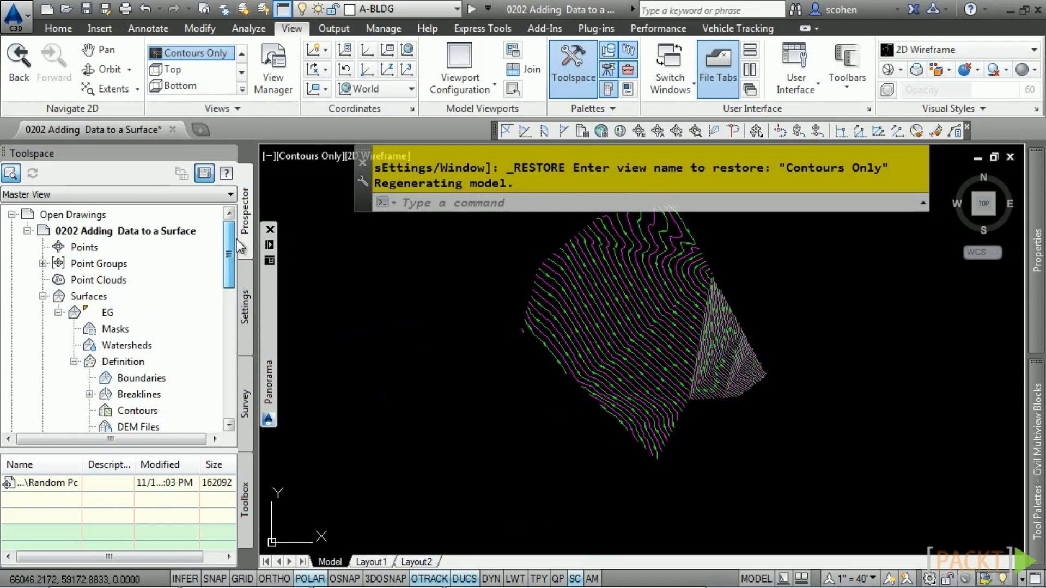
click(104, 298)
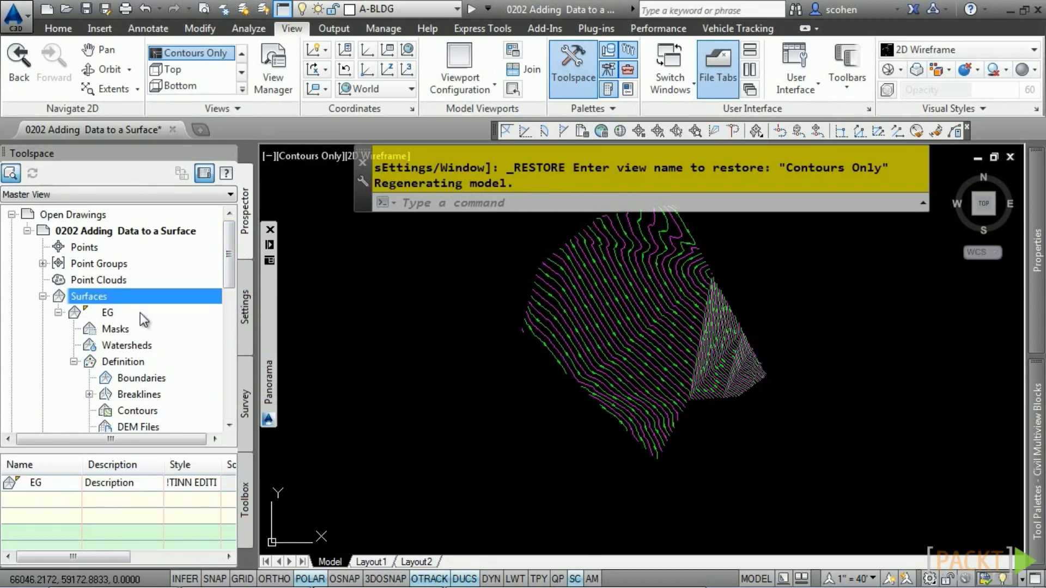
right_click(109, 293)
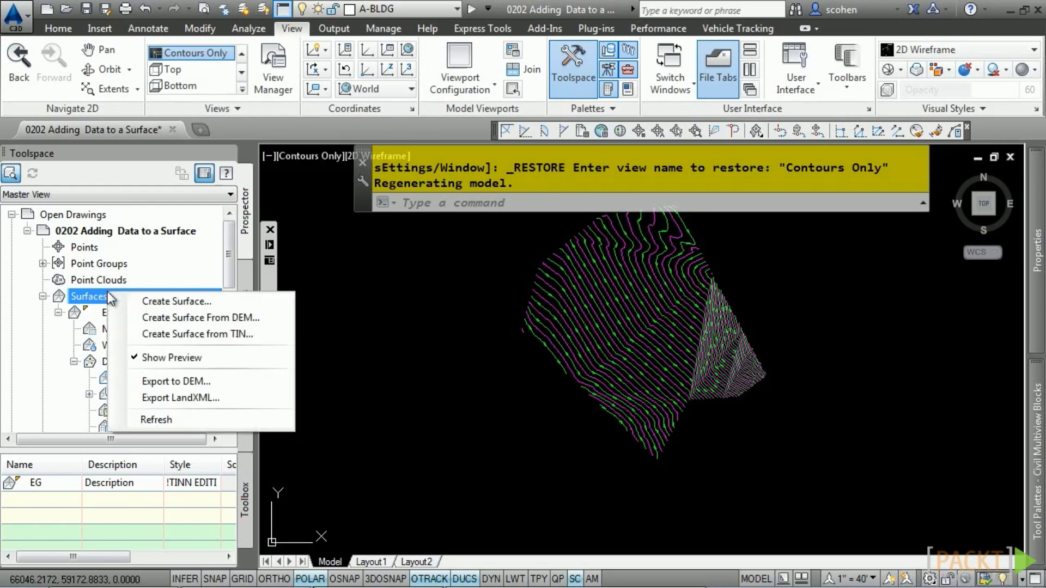
click(147, 301)
click(690, 317)
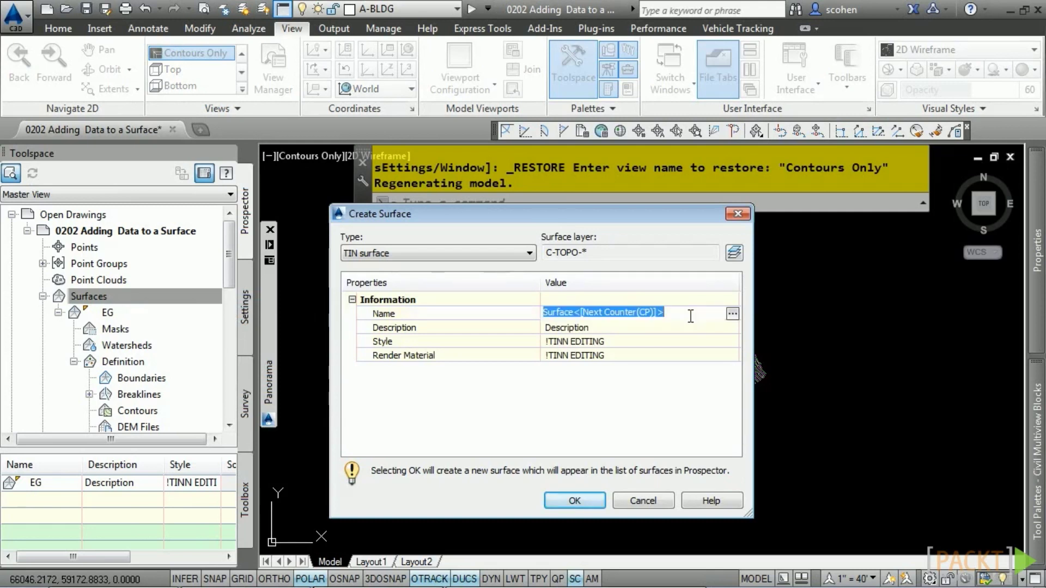
text(Aerial)
Assign the surface style Contours 2' and 10' (Background) to the Aerial surface and create it
click(662, 341)
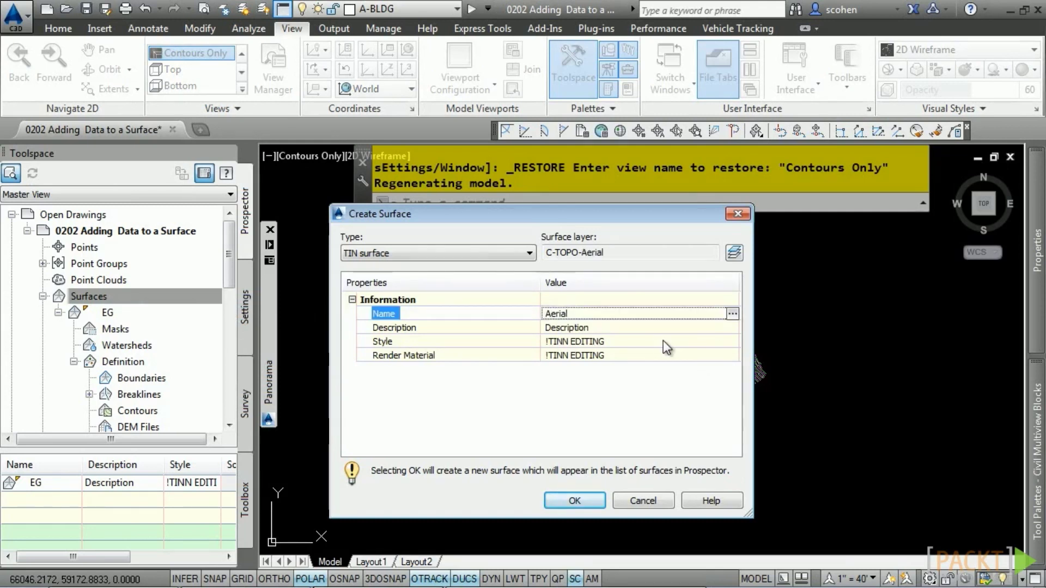
double_click(662, 341)
click(554, 305)
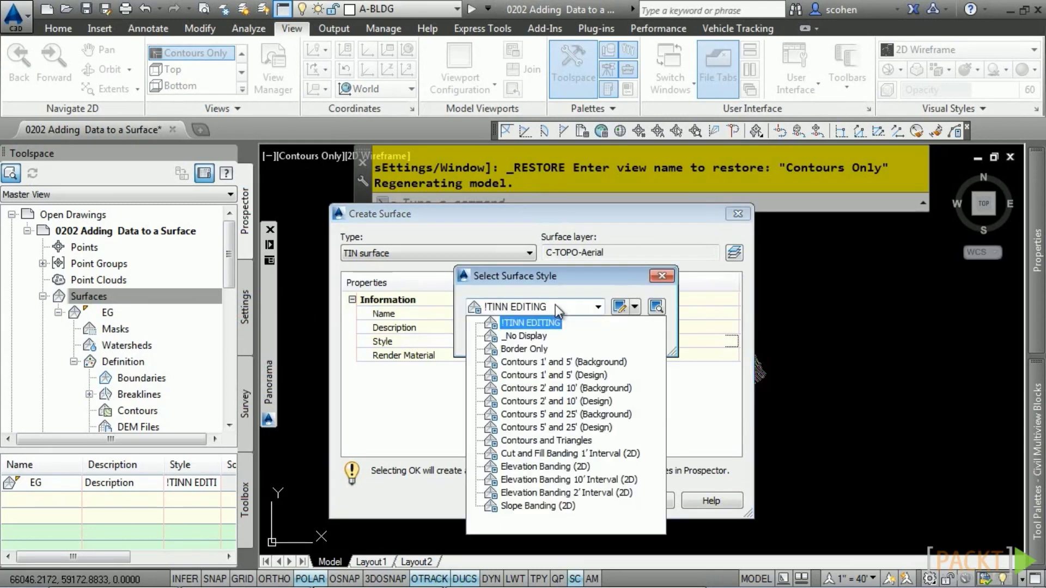
click(563, 390)
click(517, 339)
click(574, 500)
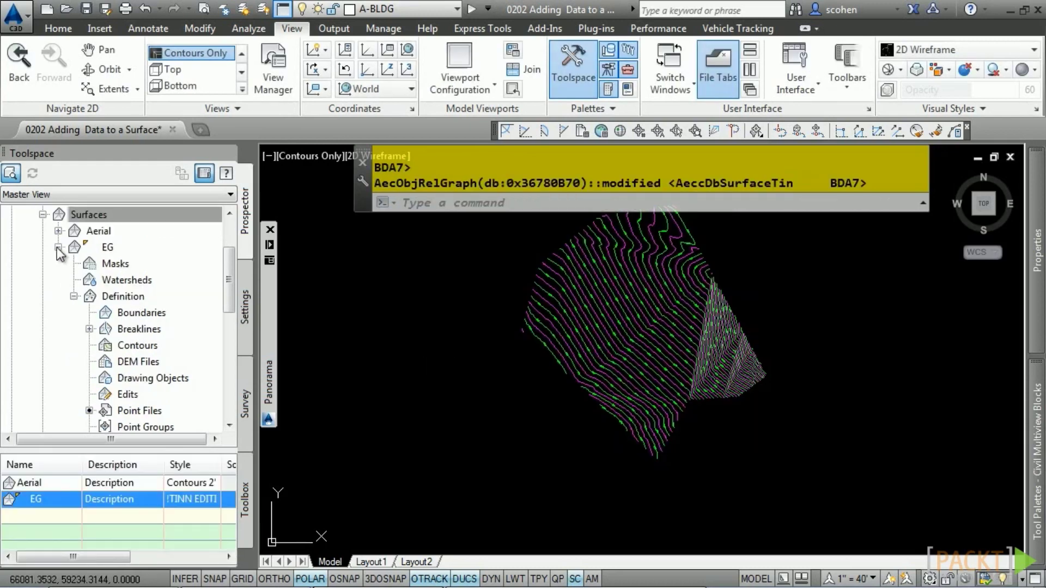
Expand the Aerial surface's definition and start adding contour data with the description From Aerial Survey, keeping the default factors
click(59, 246)
click(59, 230)
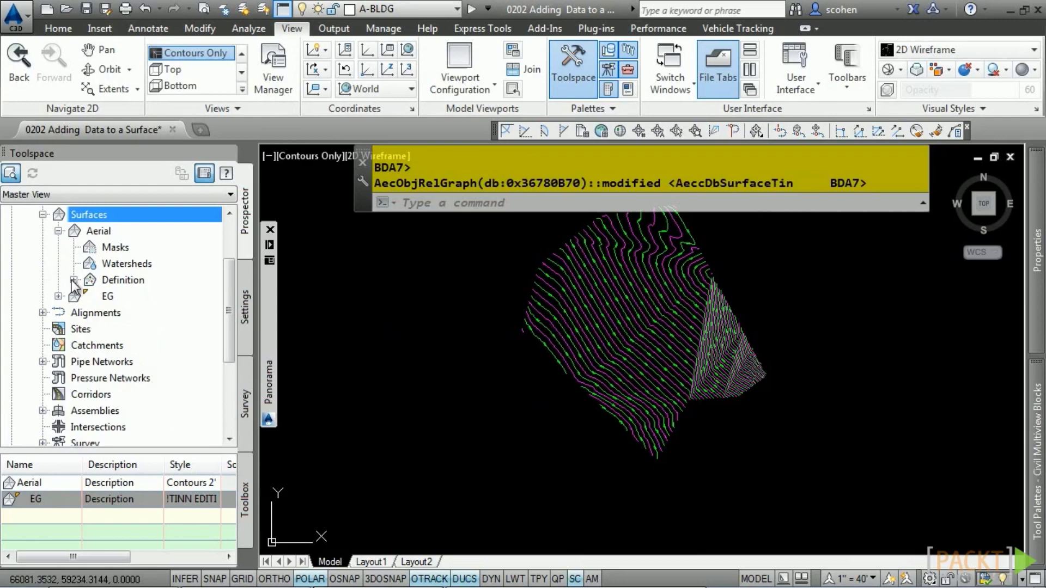
click(74, 279)
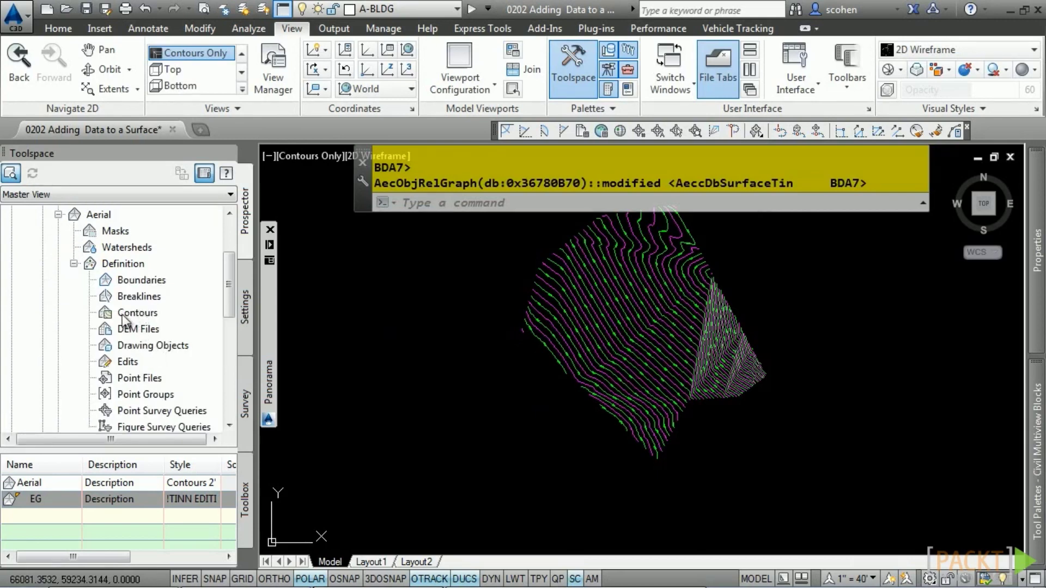
right_click(123, 315)
click(184, 325)
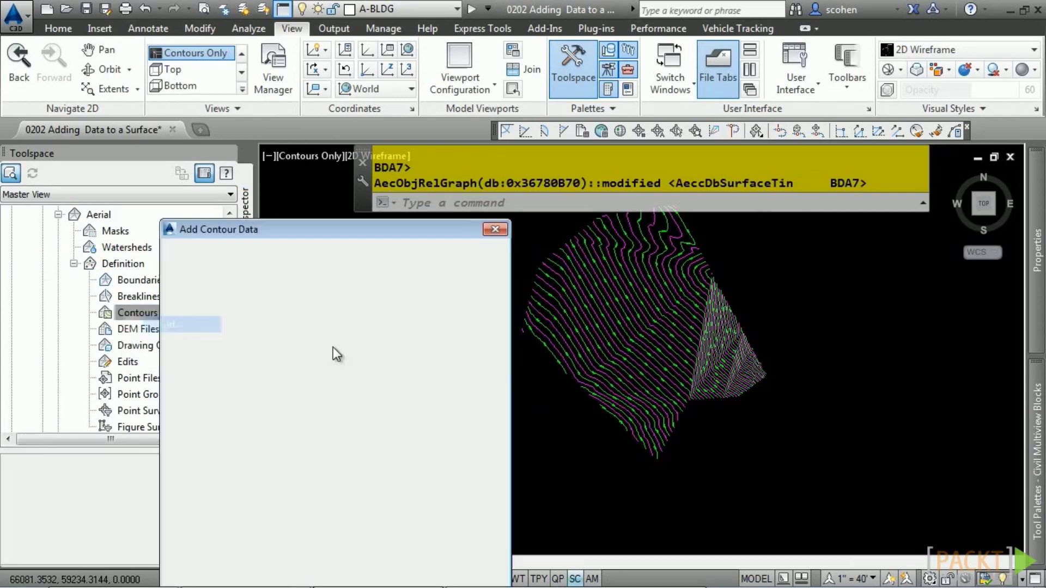
text(Fro)
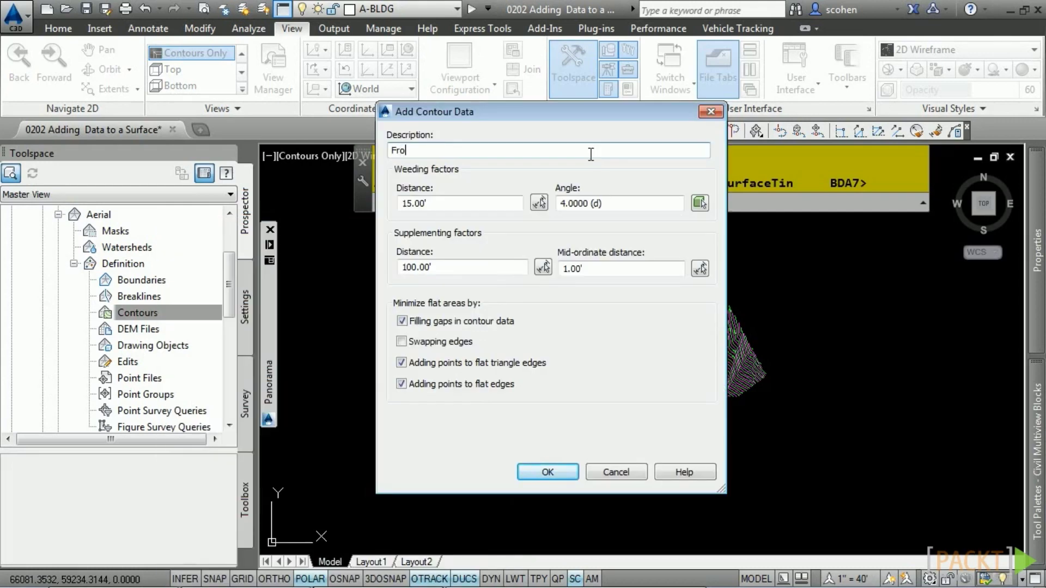
text(m Aerial Survey)
click(541, 472)
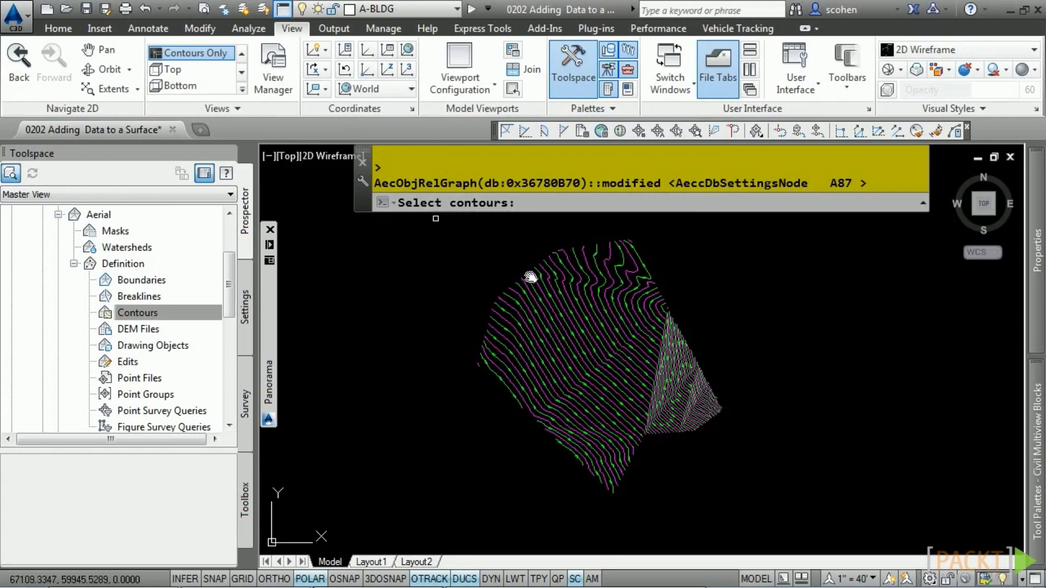
Select all the contour lines in the drawing and add them to the Aerial surface
click(811, 238)
click(400, 512)
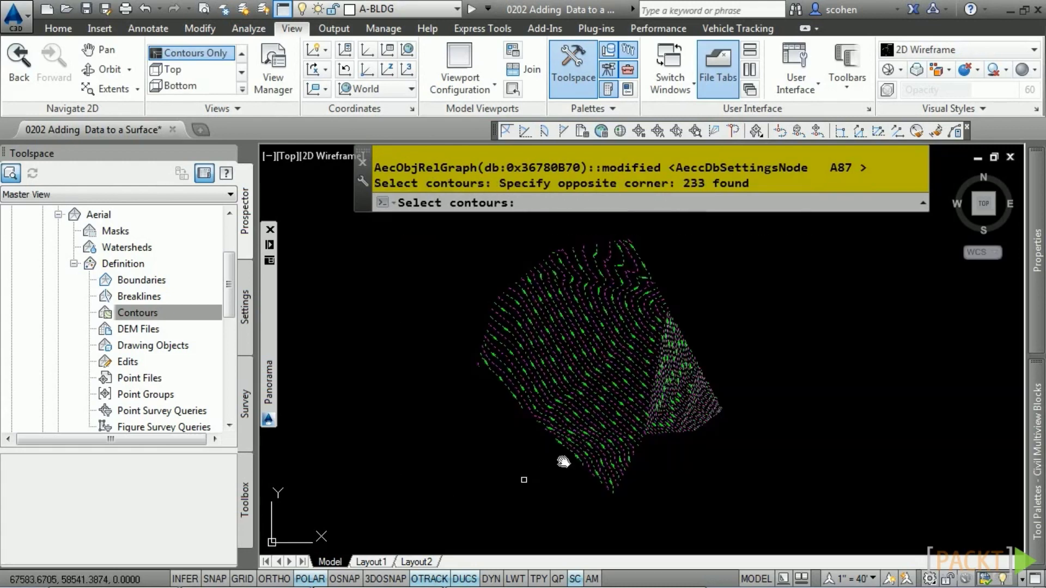
scroll(599, 346, up, 6)
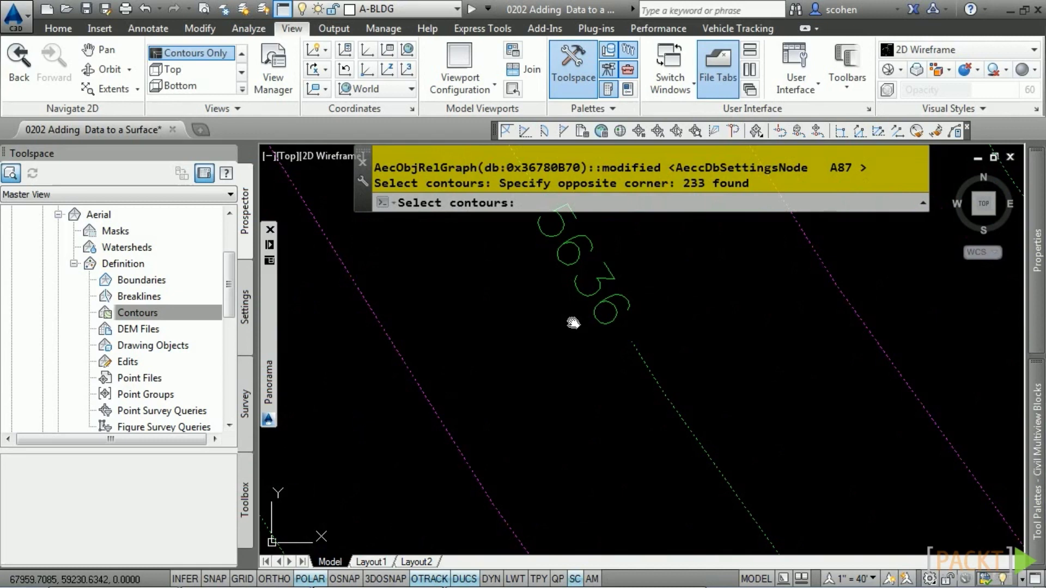
scroll(574, 325, down, 6)
scroll(576, 328, down, 3)
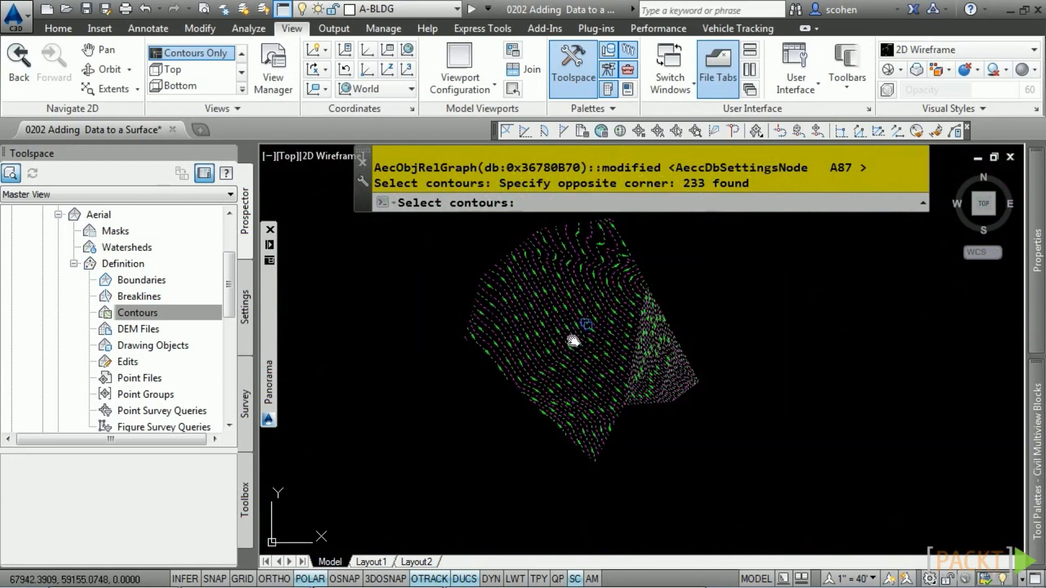
key(Return)
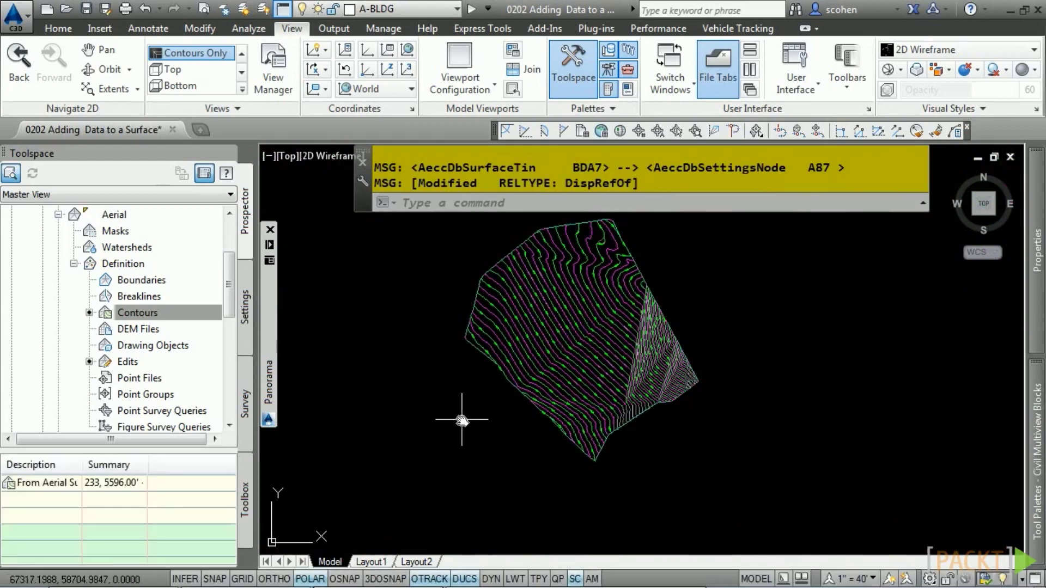
Examine the Aerial surface's contour labels and compare them with the surface elevations near the 5628 contour
middle_click(434, 373)
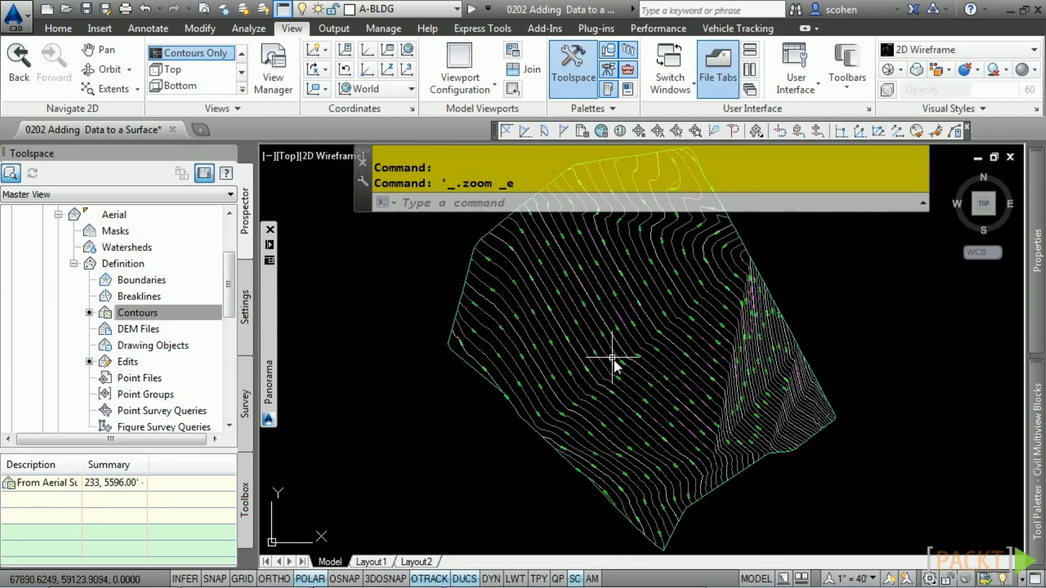
scroll(614, 361, up, 5)
scroll(613, 360, up, 3)
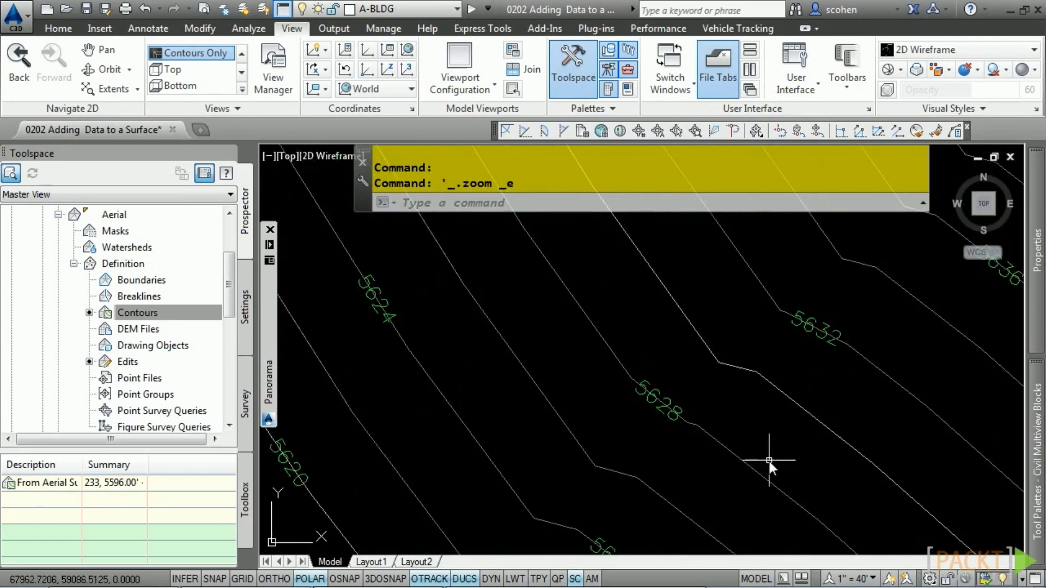
mouse_move(658, 420)
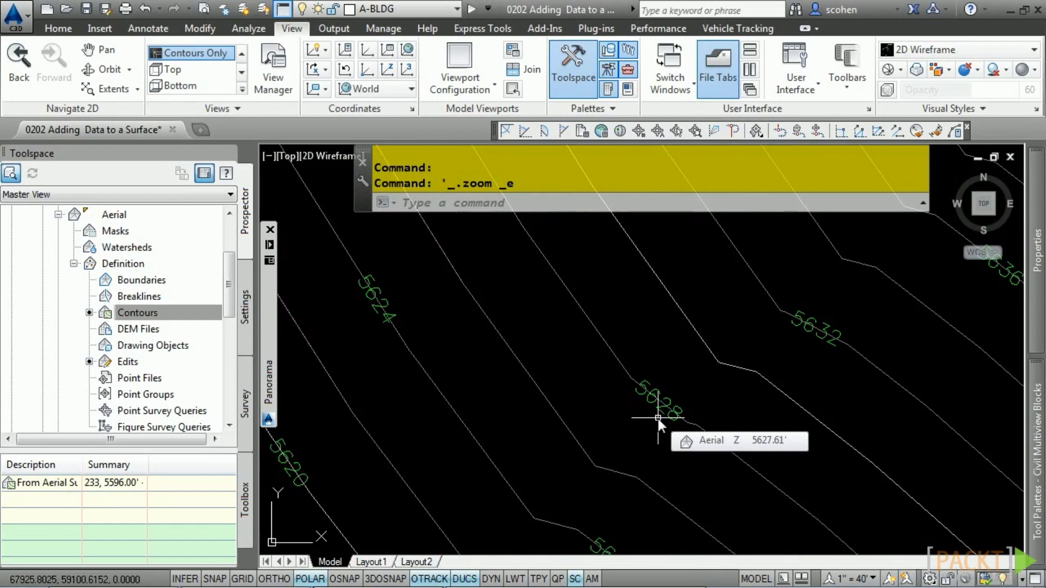
mouse_move(560, 382)
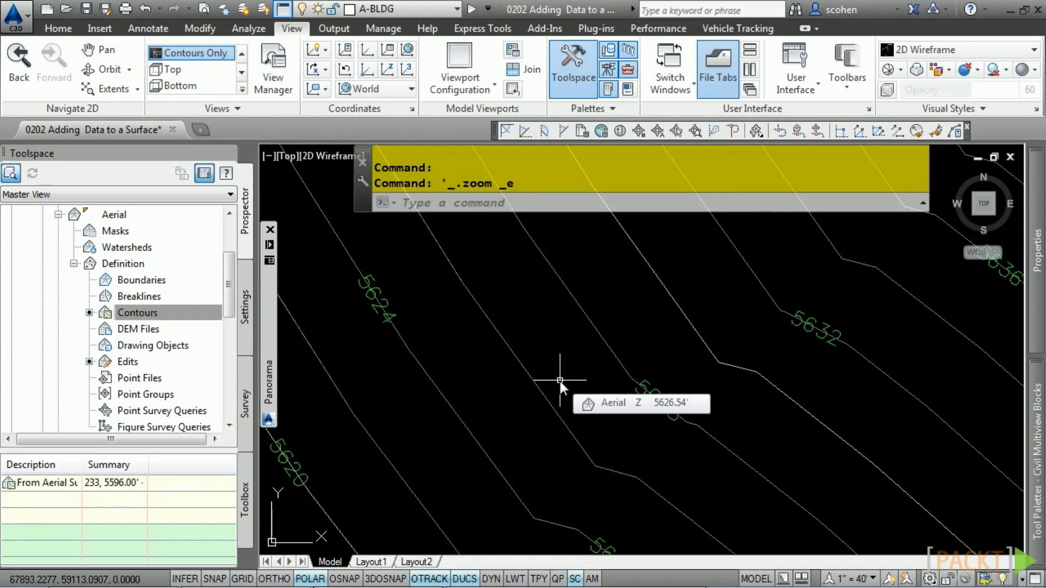
Thaw the Building_PLN_x and Surface-Existing-Perimeter layers
click(420, 12)
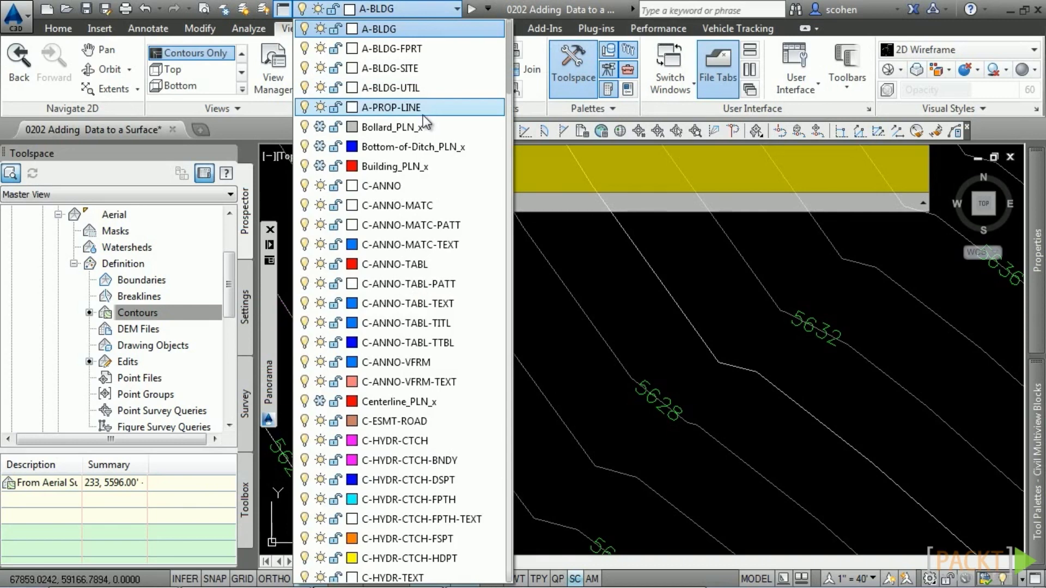
click(319, 168)
scroll(403, 468, down, 4)
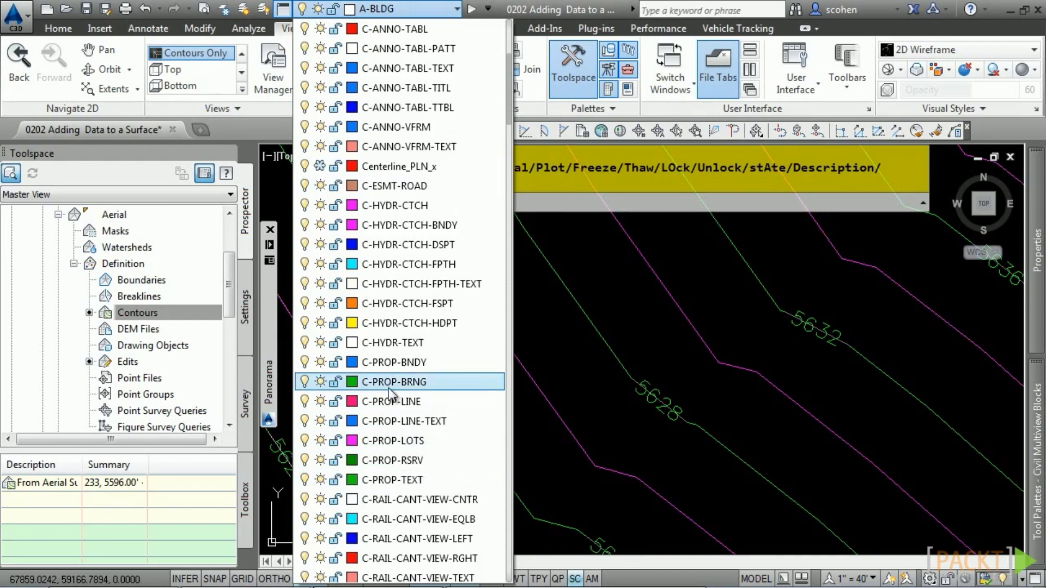
scroll(390, 395, down, 10)
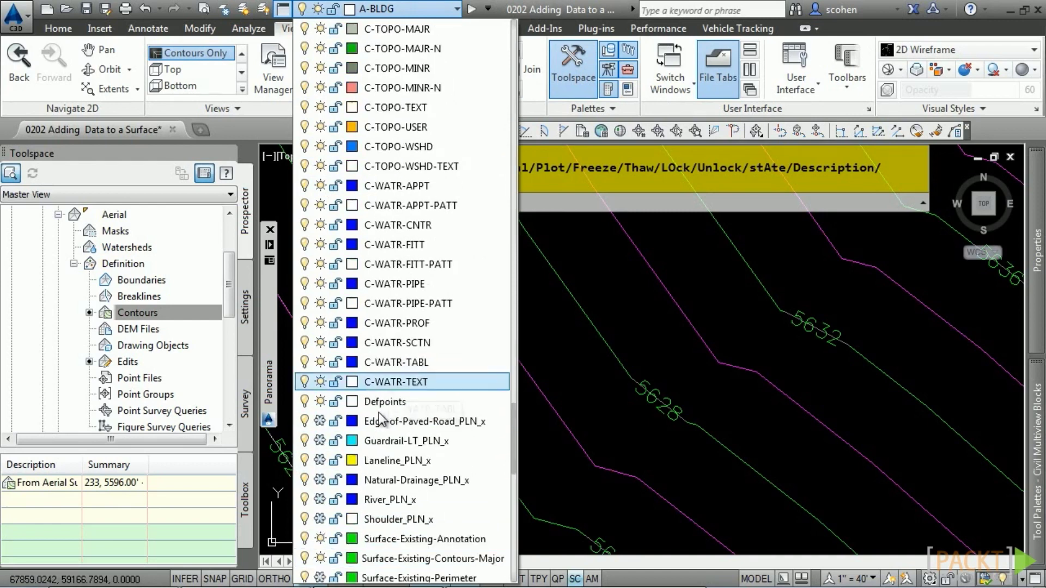
scroll(379, 422, down, 1)
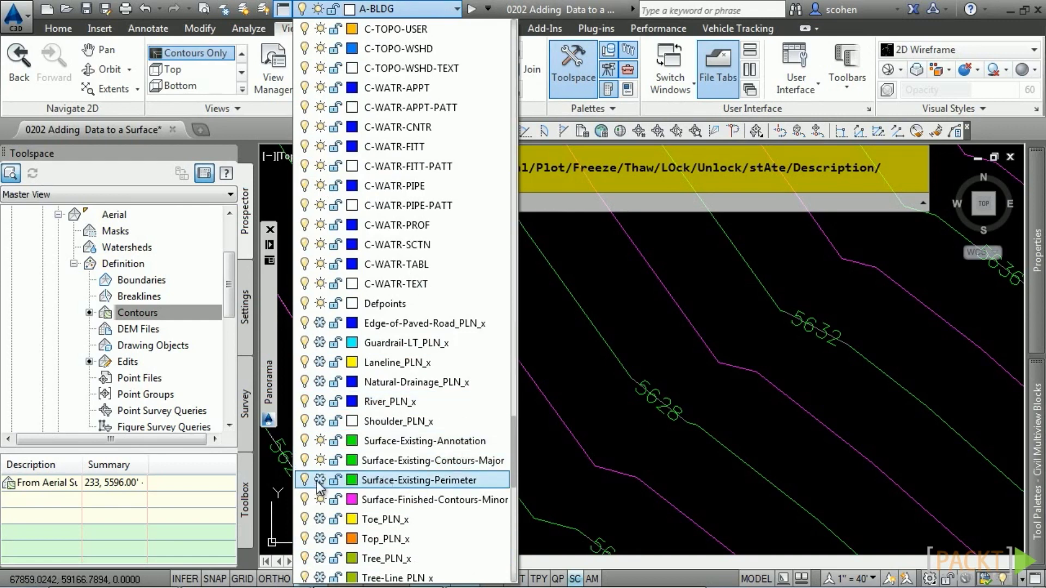
scroll(593, 474, down, 3)
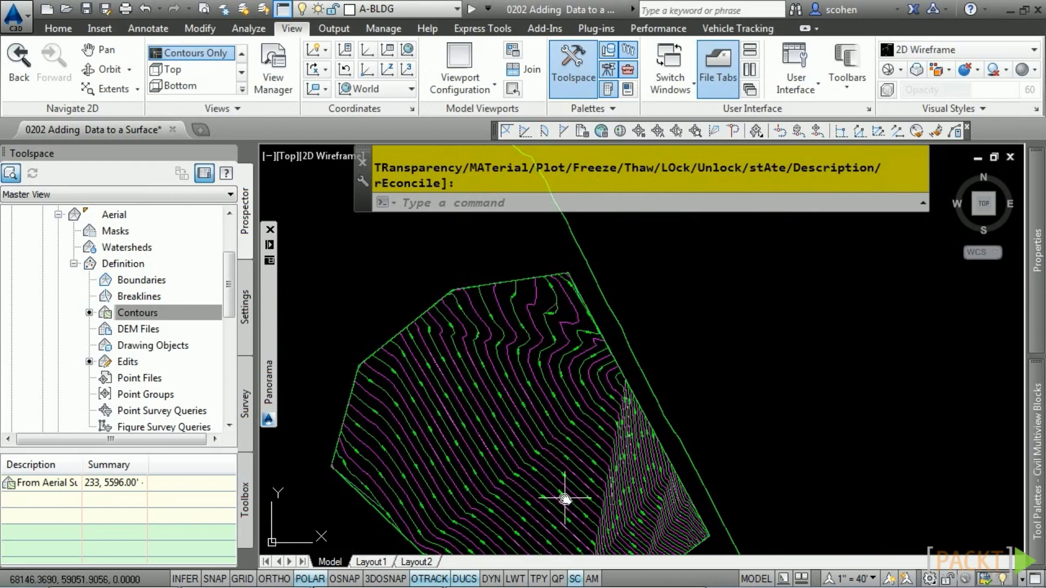
Start adding a boundary to the Aerial surface's definition and name it exterior
middle_drag(561, 495, 565, 367)
mouse_move(405, 374)
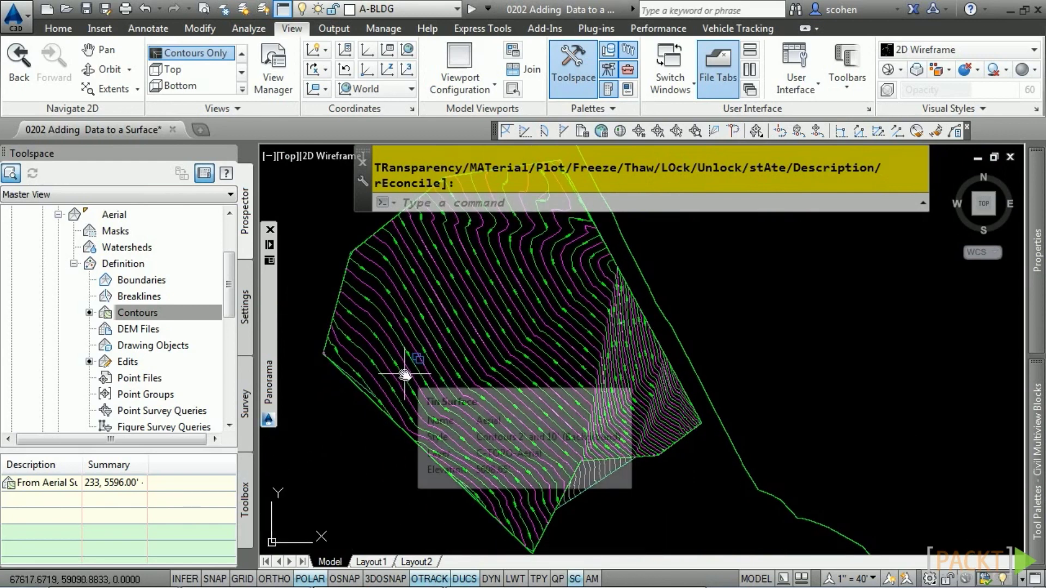
click(136, 312)
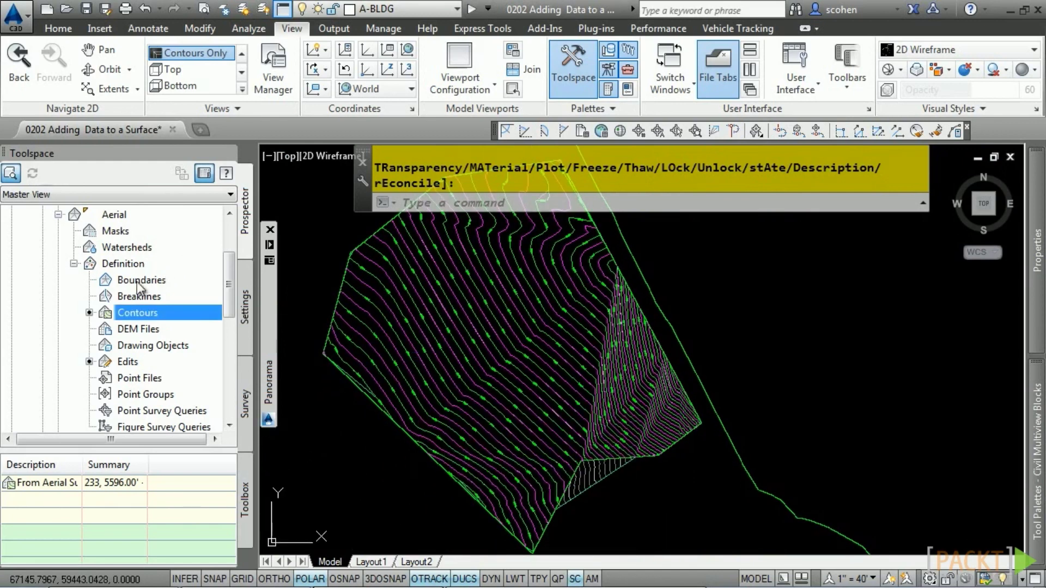
scroll(140, 286, up, 1)
right_click(136, 297)
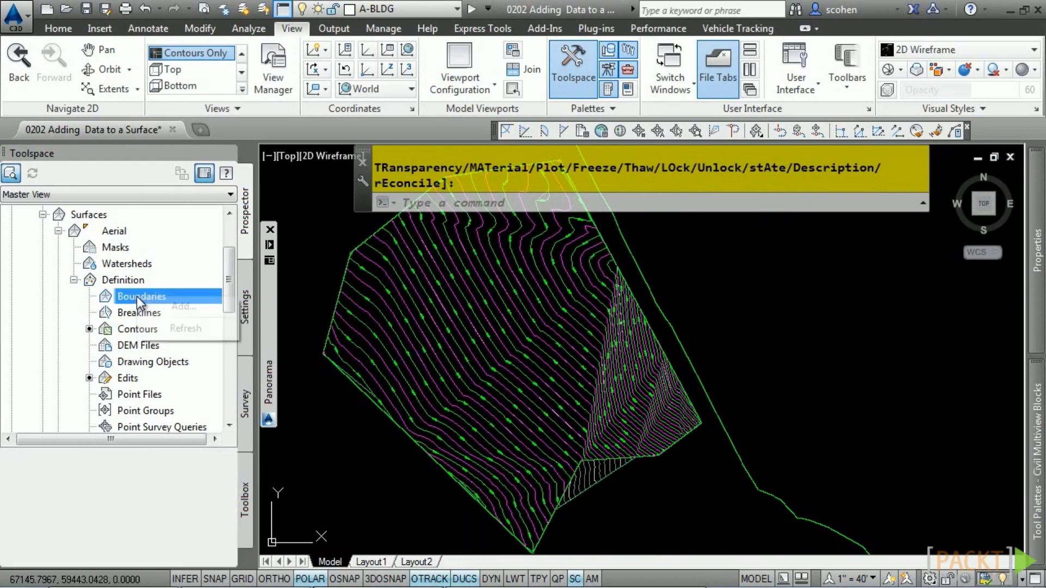
click(180, 305)
text(exterior)
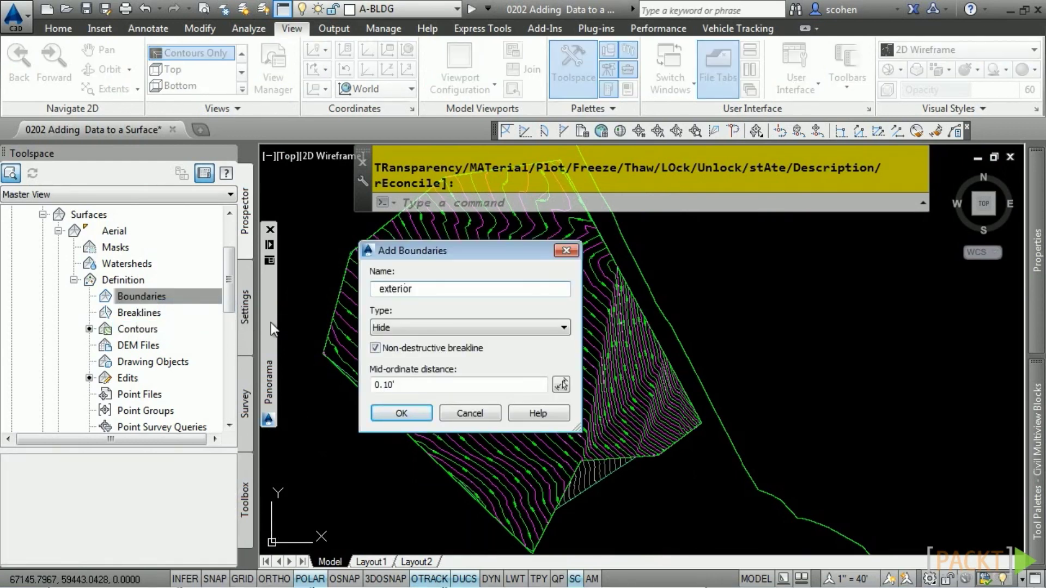
Set the boundary type to Outer, keep the non-destructive breakline and 0.10' mid-ordinate distance, and pick the polyline around the Aerial contours
double_click(427, 385)
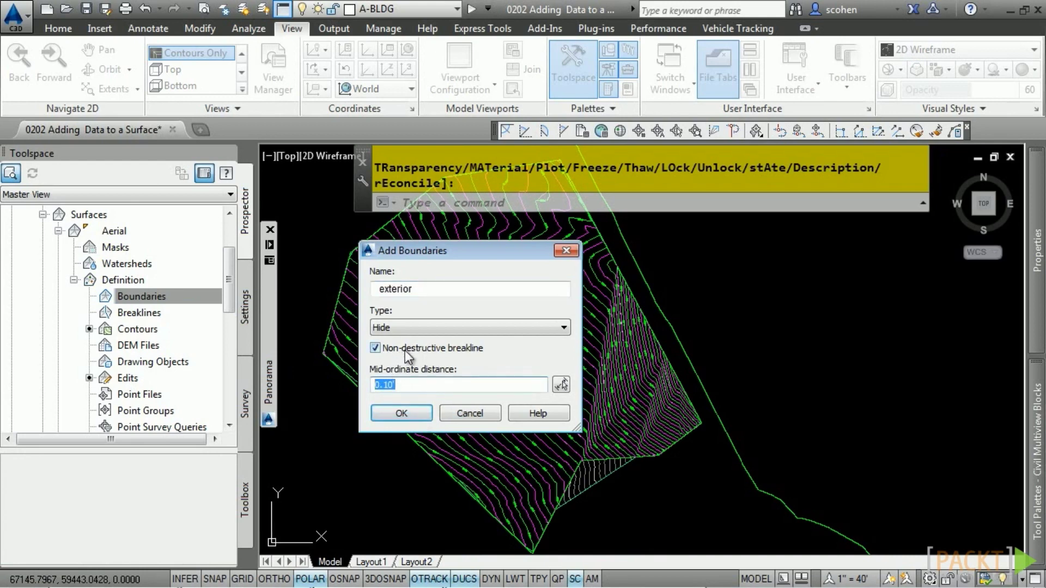
click(452, 327)
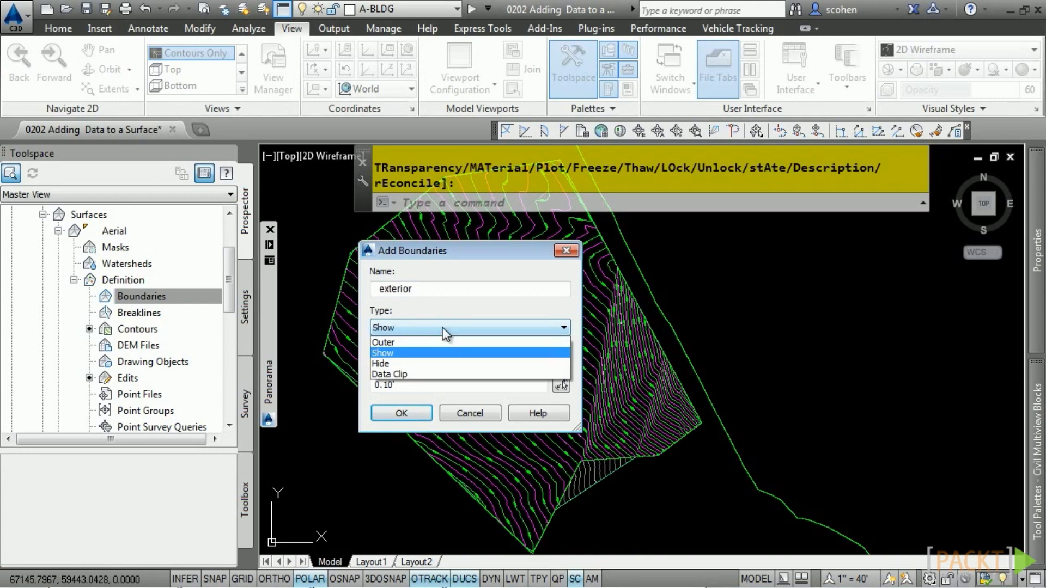
click(413, 343)
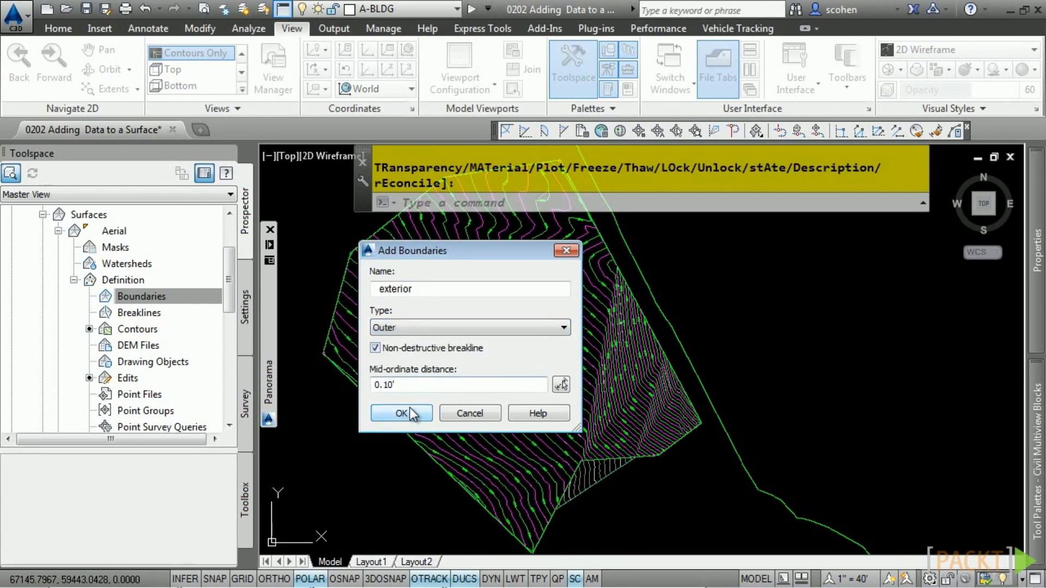
key(Return)
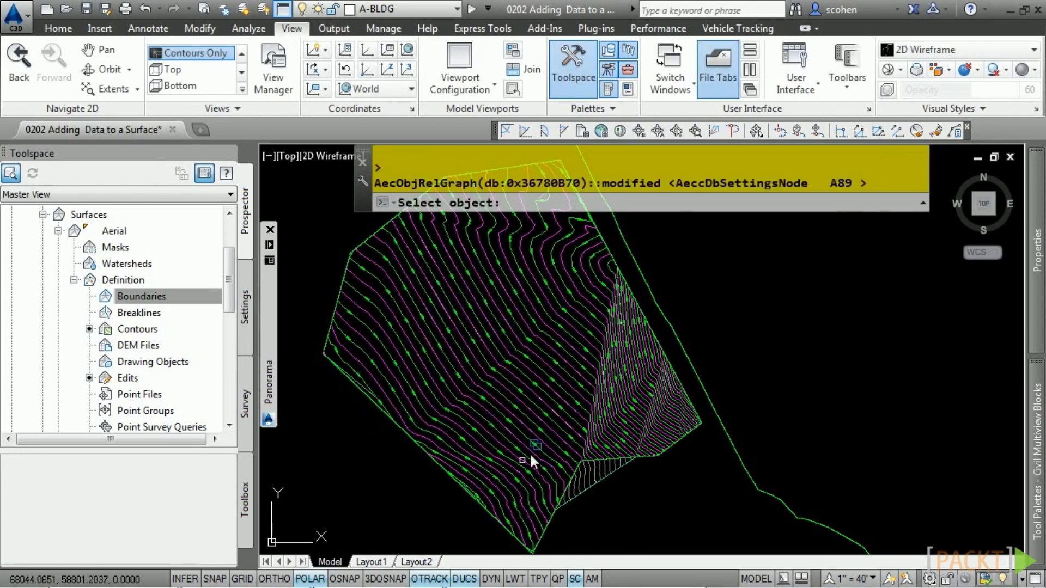
click(346, 382)
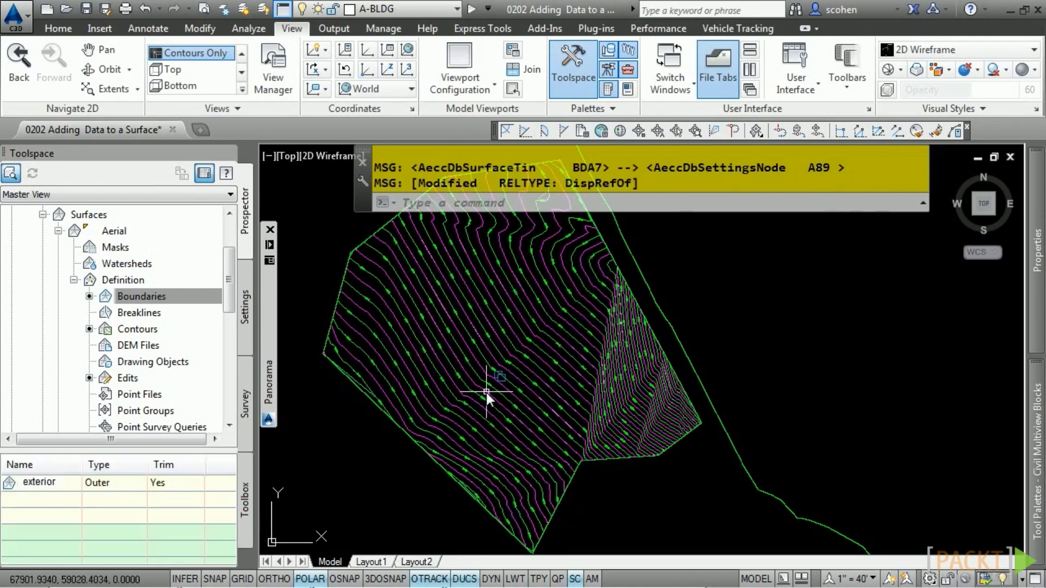
Thaw the C-TOPO-EG layer to display the EG surface
scroll(568, 338, down, 4)
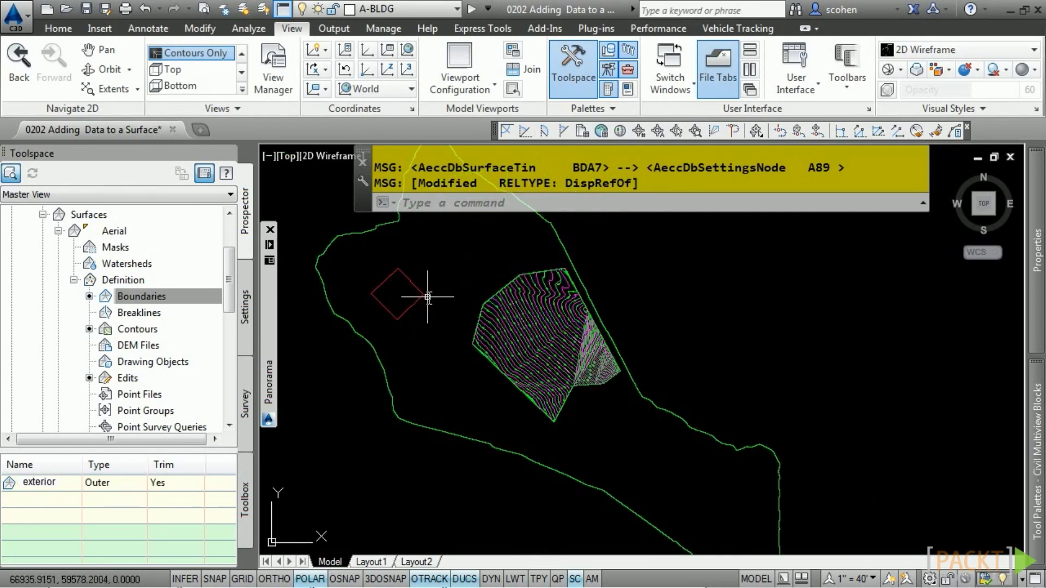
click(442, 9)
text(c)
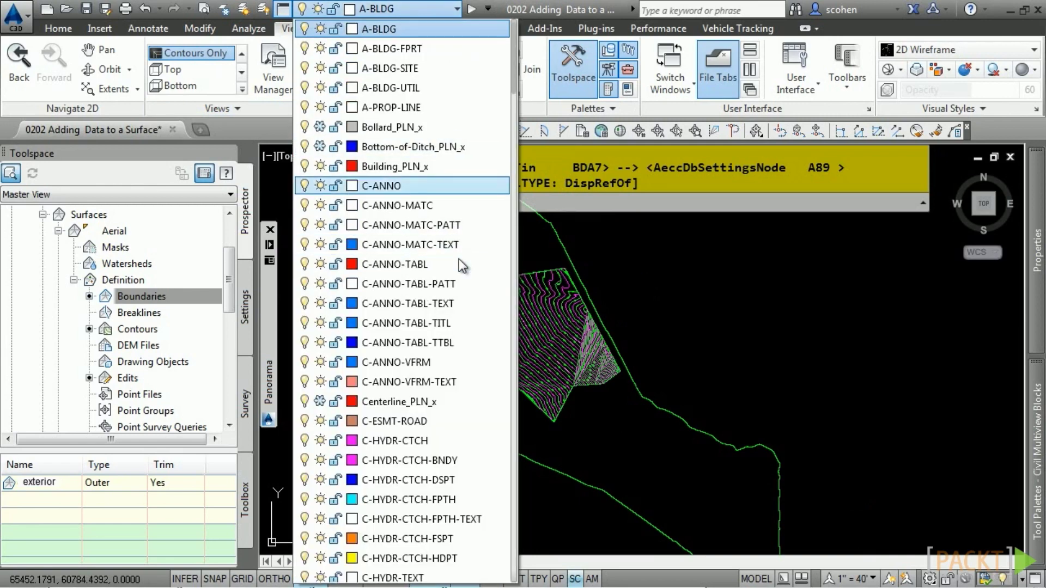
text(-t)
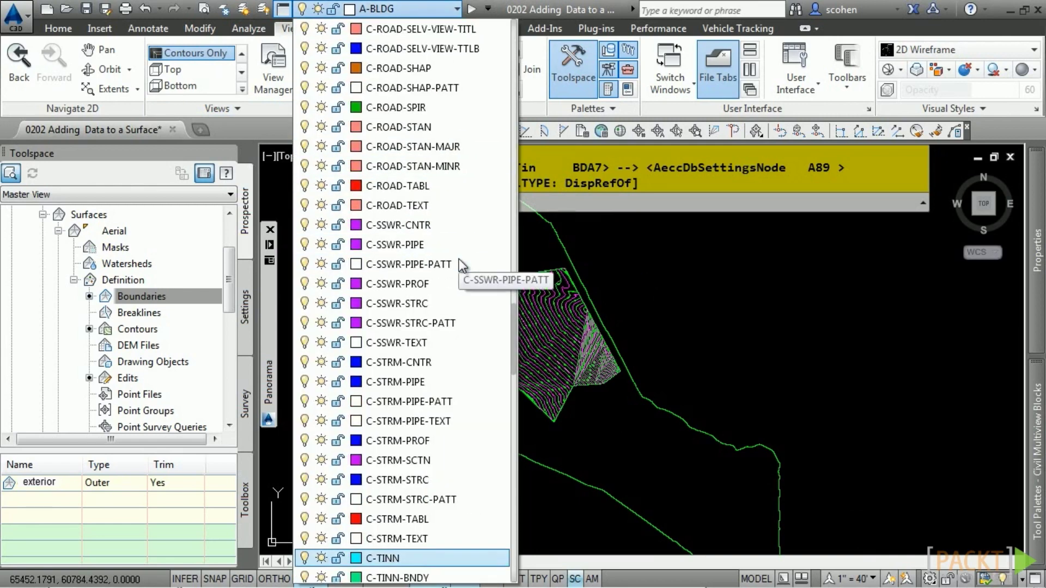
scroll(458, 259, down, 3)
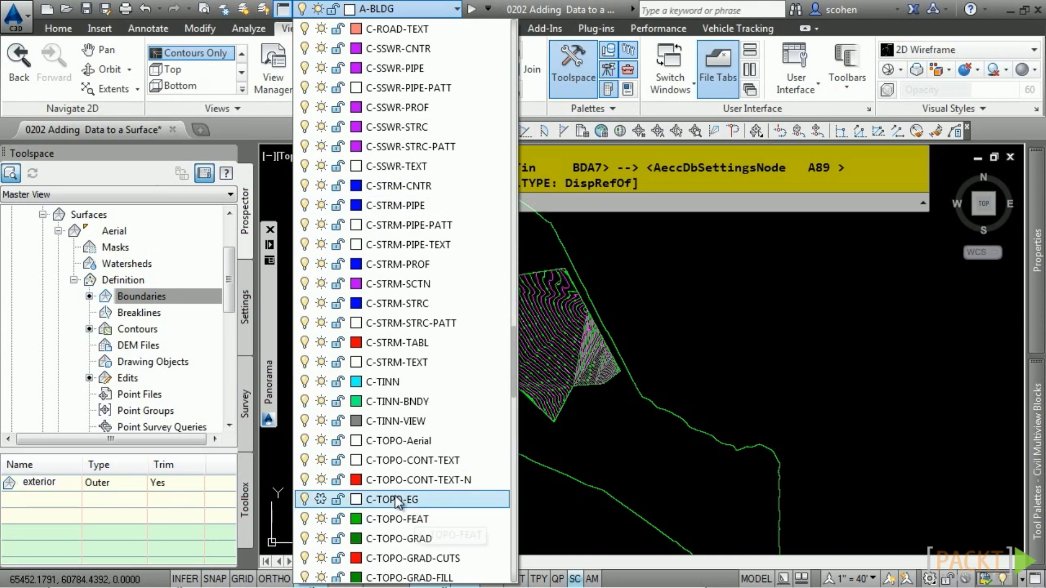
click(319, 502)
click(464, 482)
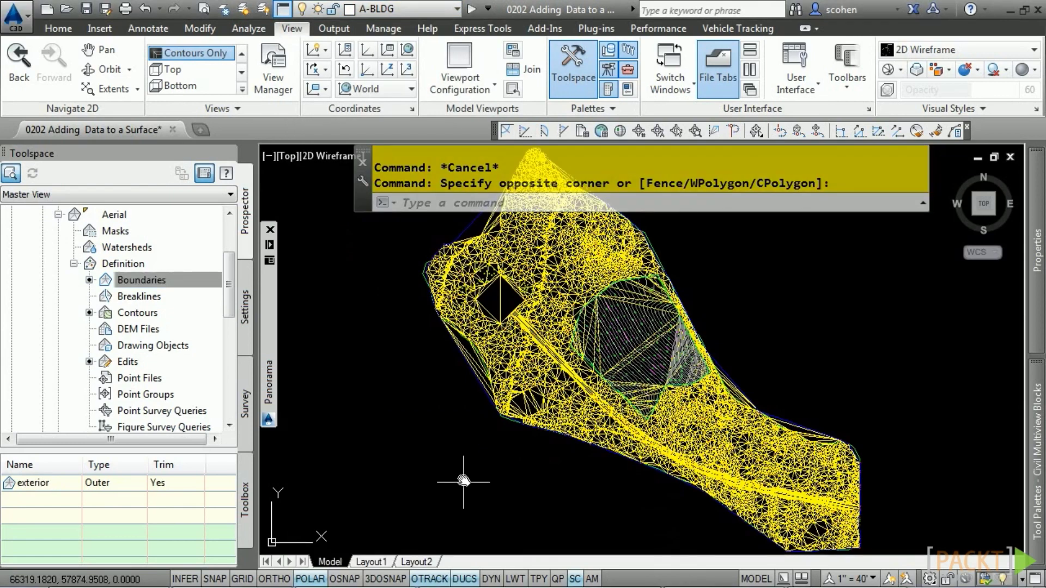
Collapse the Aerial surface in the tree and expand the EG surface's definition
scroll(493, 300, up, 3)
scroll(492, 300, up, 3)
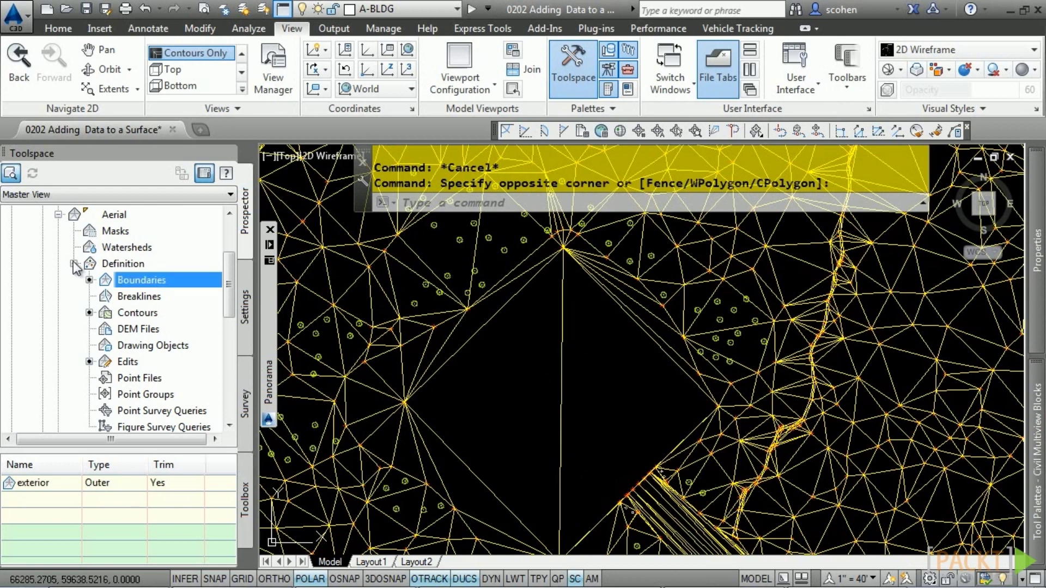
click(58, 215)
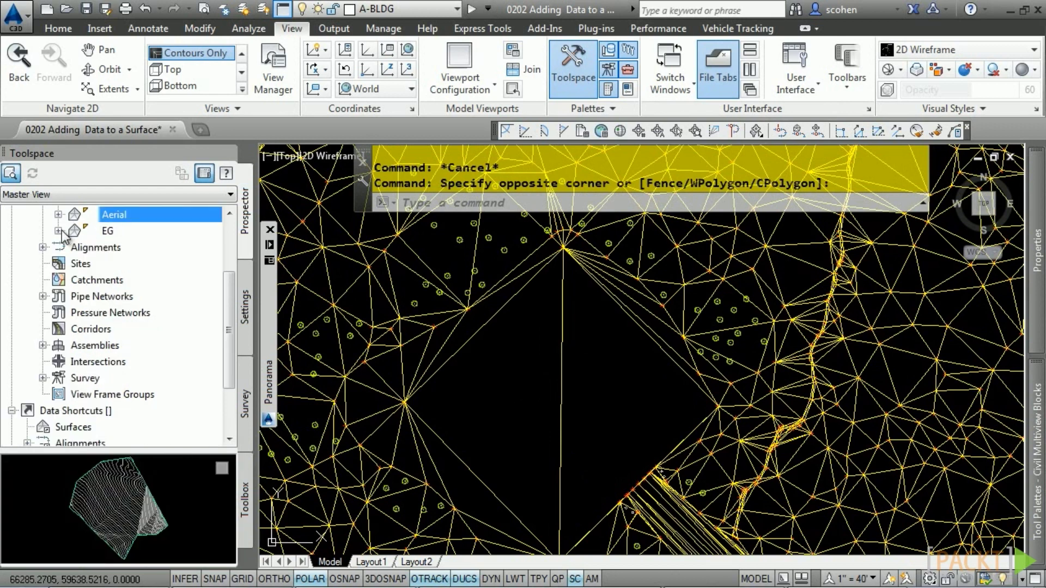
click(58, 231)
click(75, 280)
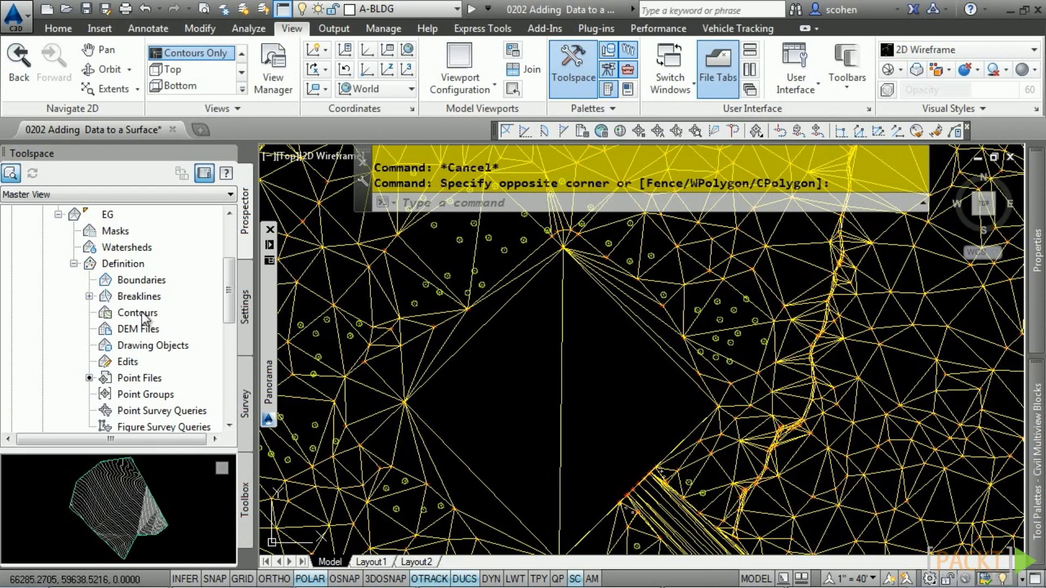
Add a non-destructive Hide boundary named bldg pad to the EG surface, using the red building polyline
right_click(139, 279)
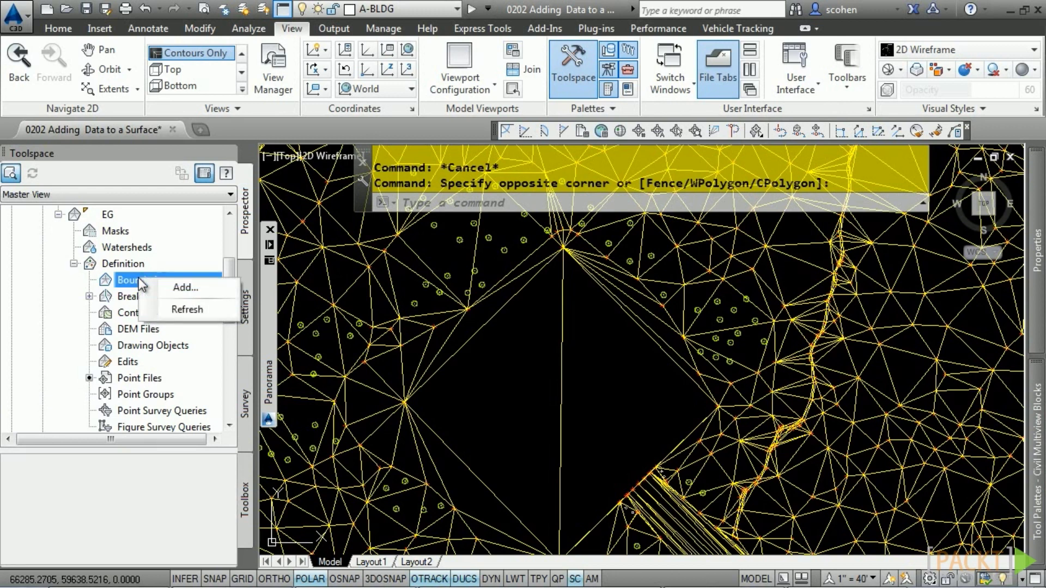
click(182, 287)
text(bldg pad)
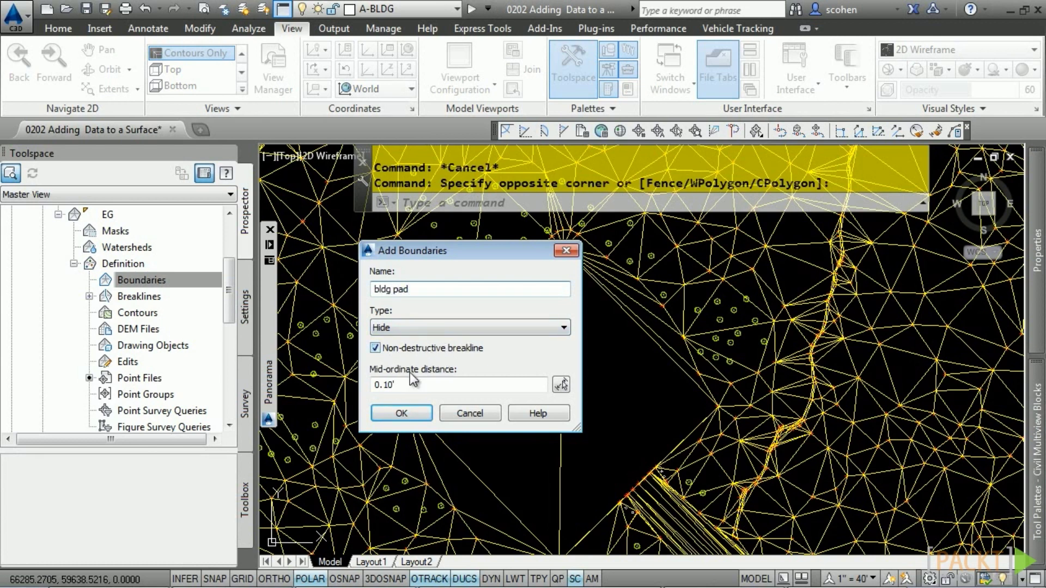
click(401, 413)
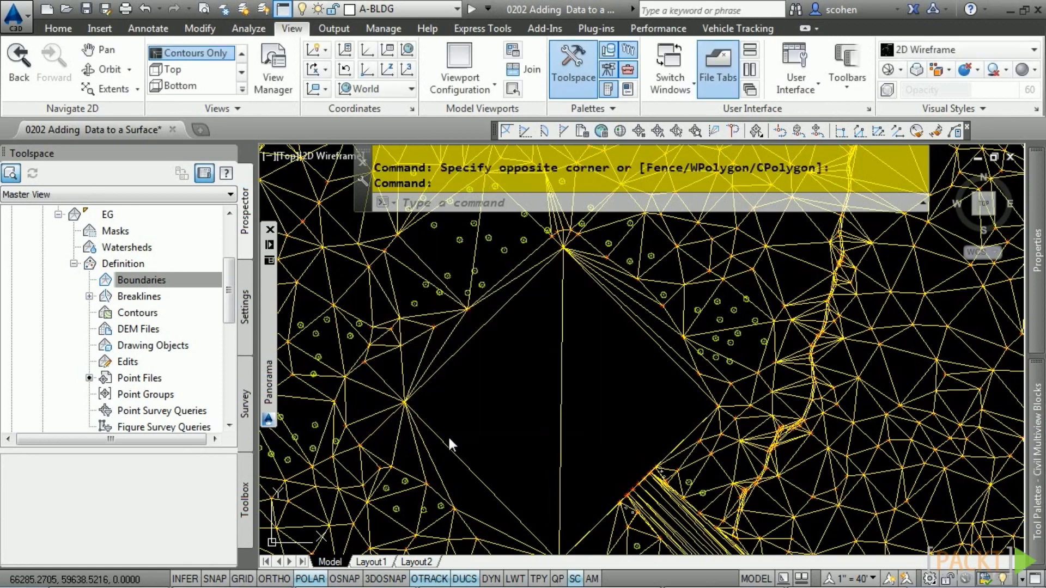
click(465, 468)
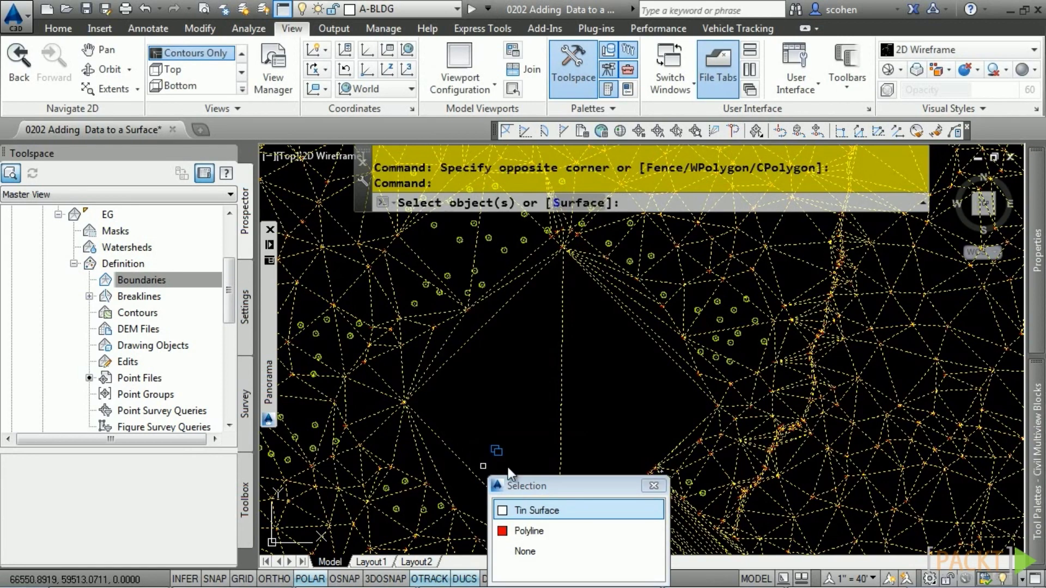
click(571, 527)
key(Return)
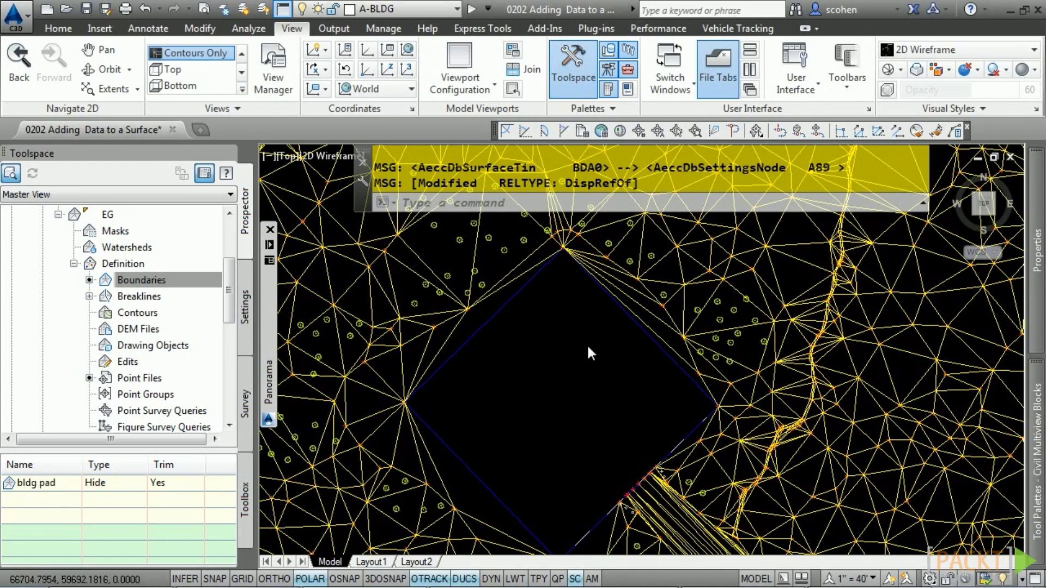
Define another EG surface boundary named exterior with type Outer, non-destructive breakline and a 0.10' mid-ordinate distance
scroll(587, 345, down, 5)
scroll(381, 327, up, 4)
click(305, 289)
click(151, 282)
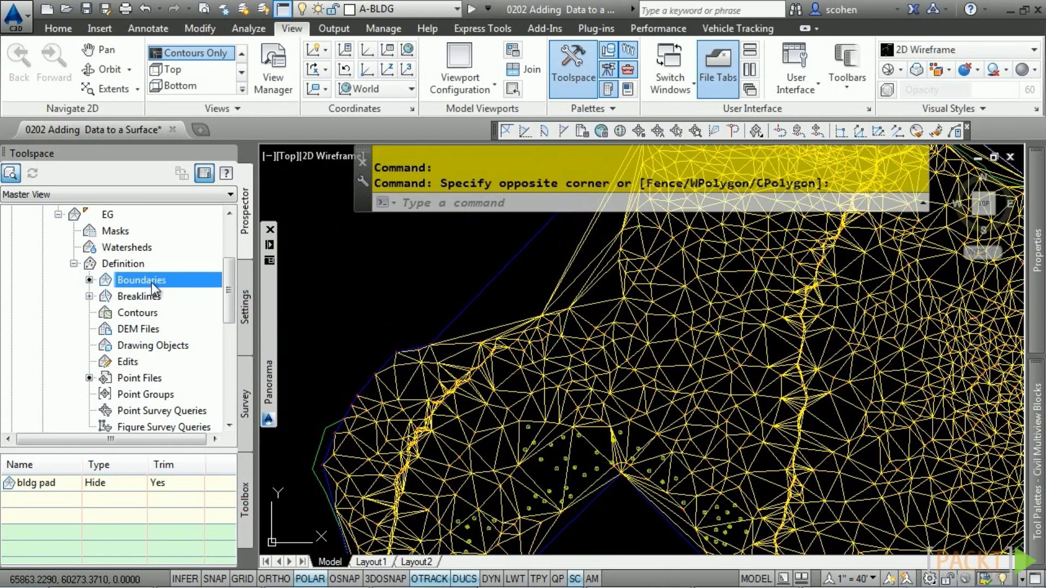
right_click(151, 282)
click(202, 294)
text(exterior)
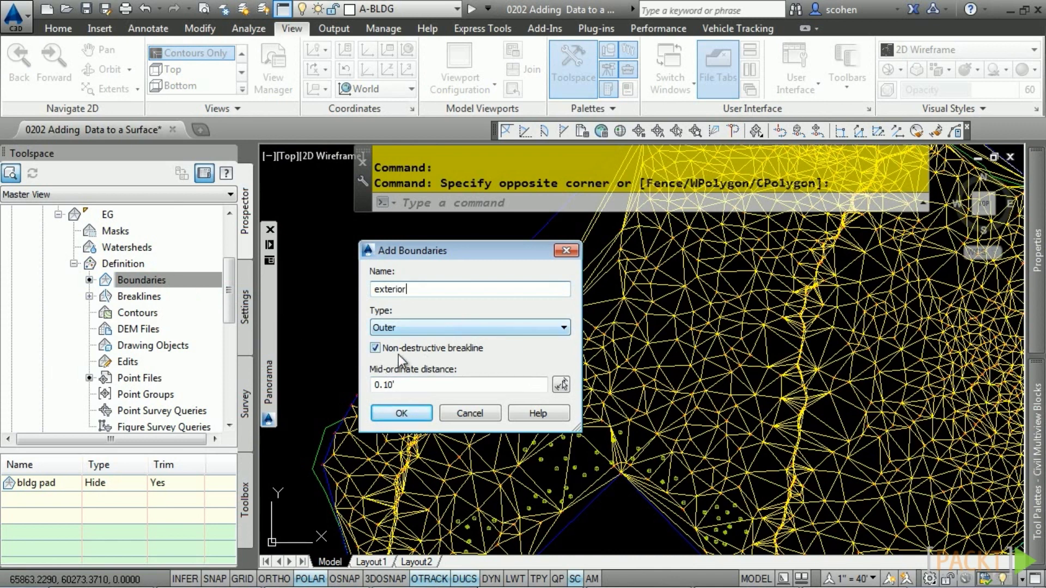
click(397, 413)
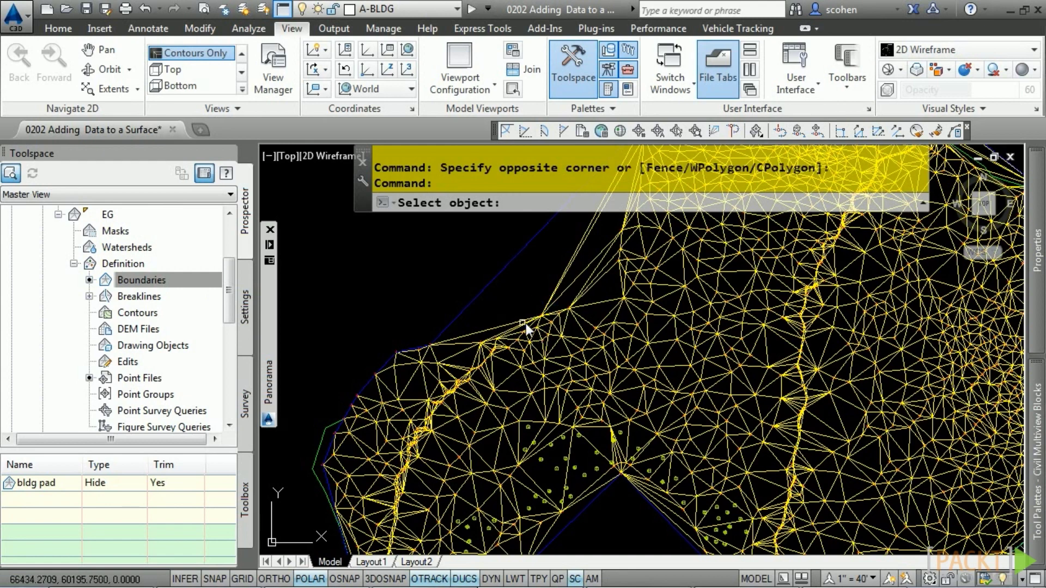
Pick the green perimeter polyline as the EG surface's exterior boundary and inspect the trimmed surface
click(541, 319)
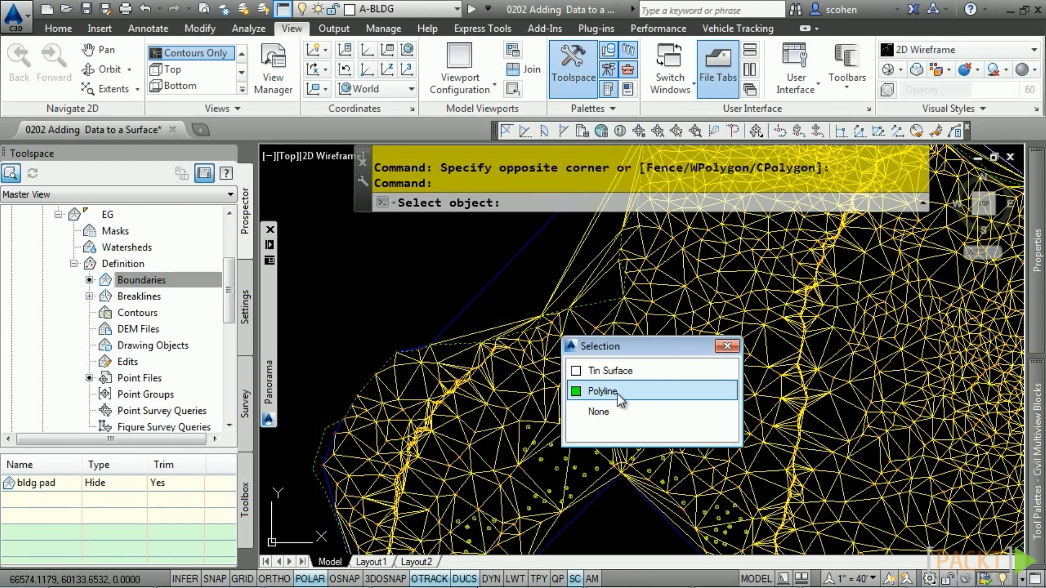
click(616, 395)
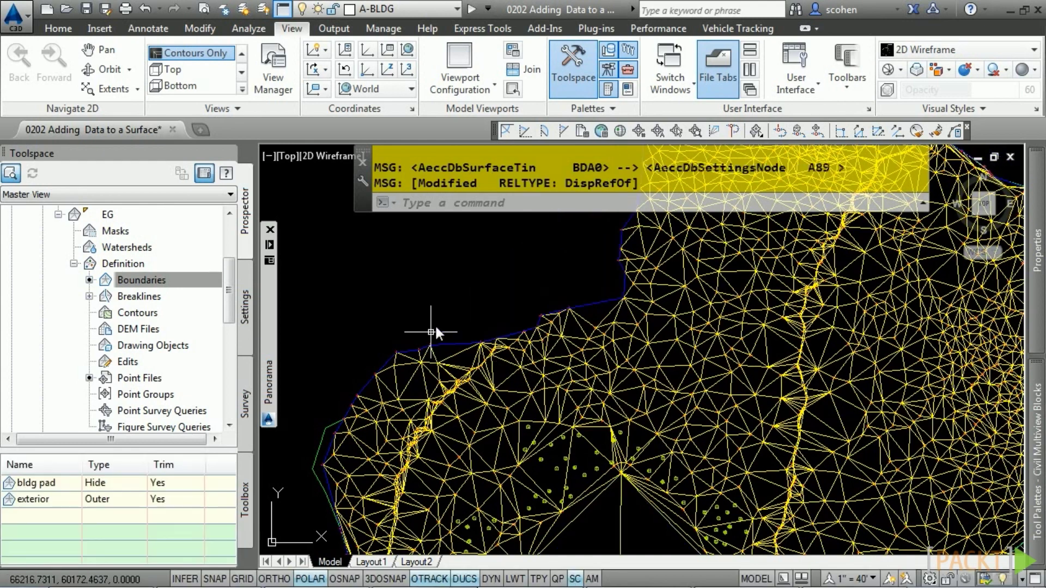
scroll(539, 389, down, 5)
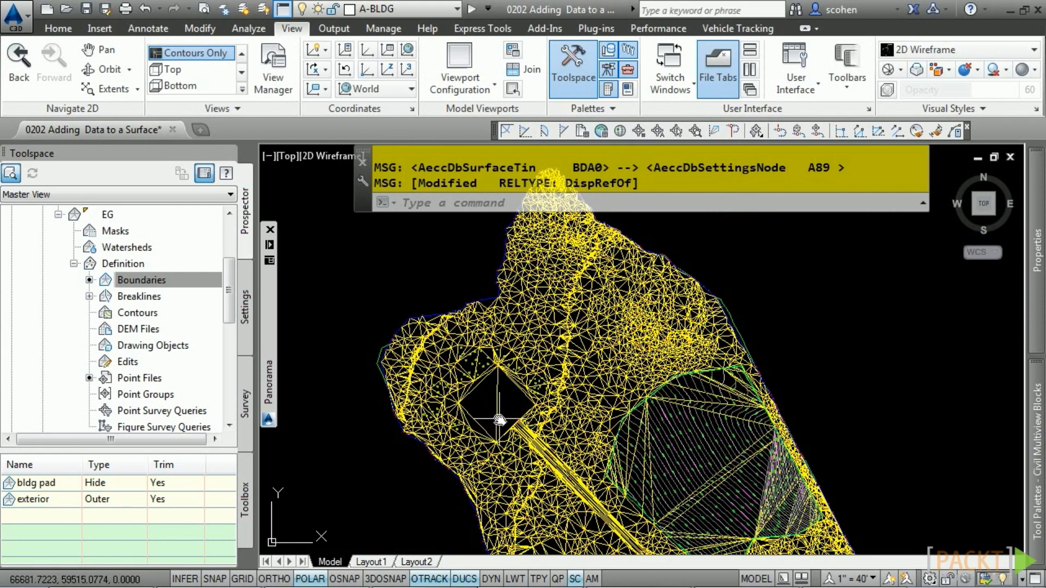
scroll(499, 403, up, 2)
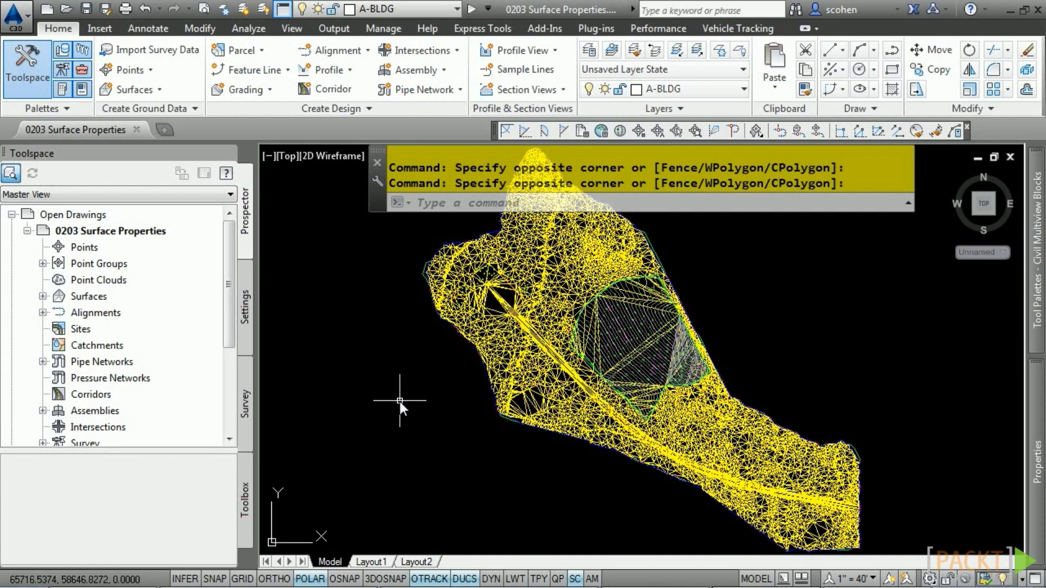
Move the bldg pad Hide boundary below the exterior Outer boundary in the EG surface's definition order and rebuild the surface
click(551, 276)
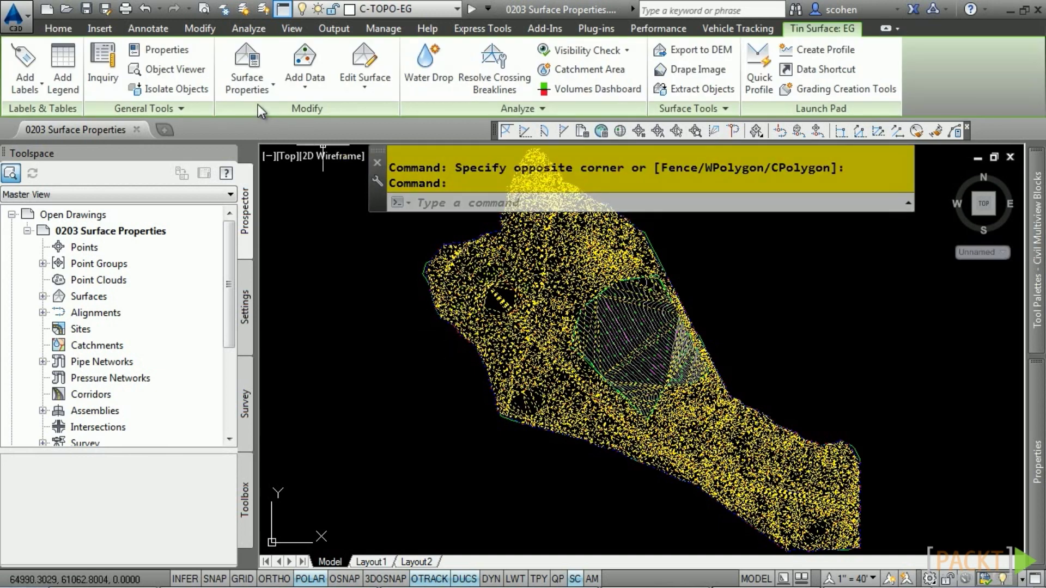
click(246, 93)
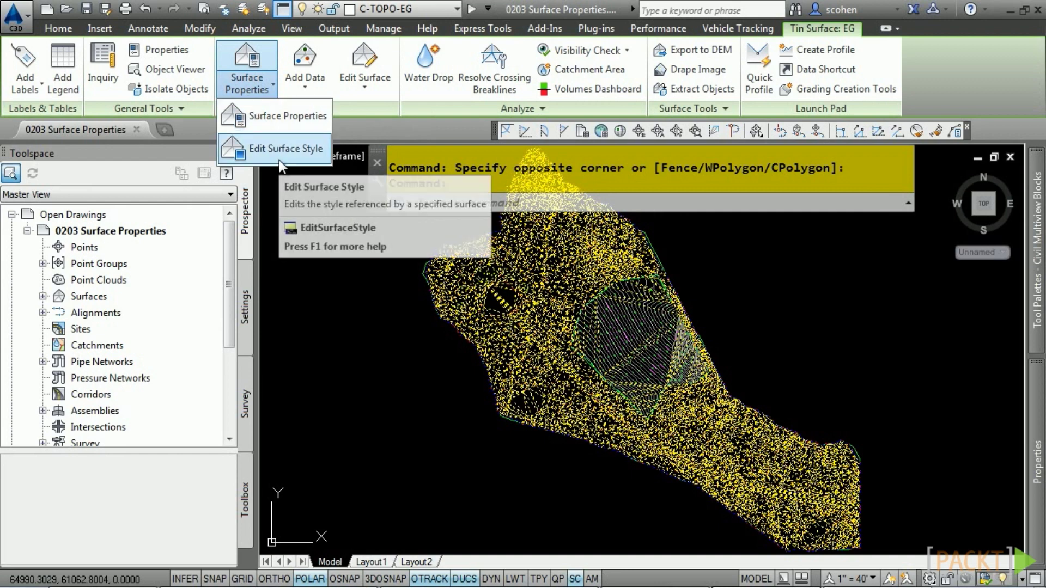
click(279, 128)
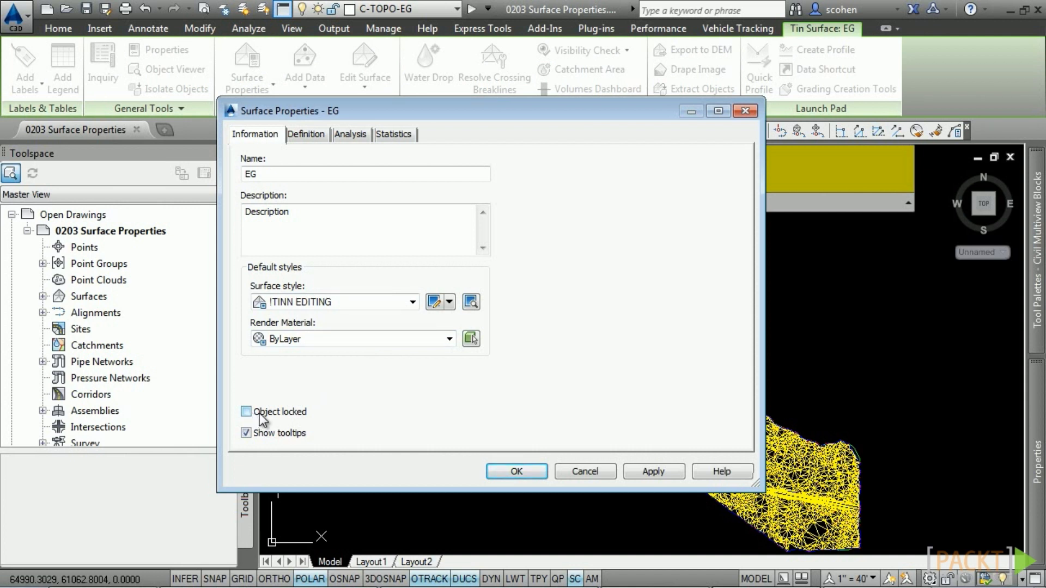
click(317, 135)
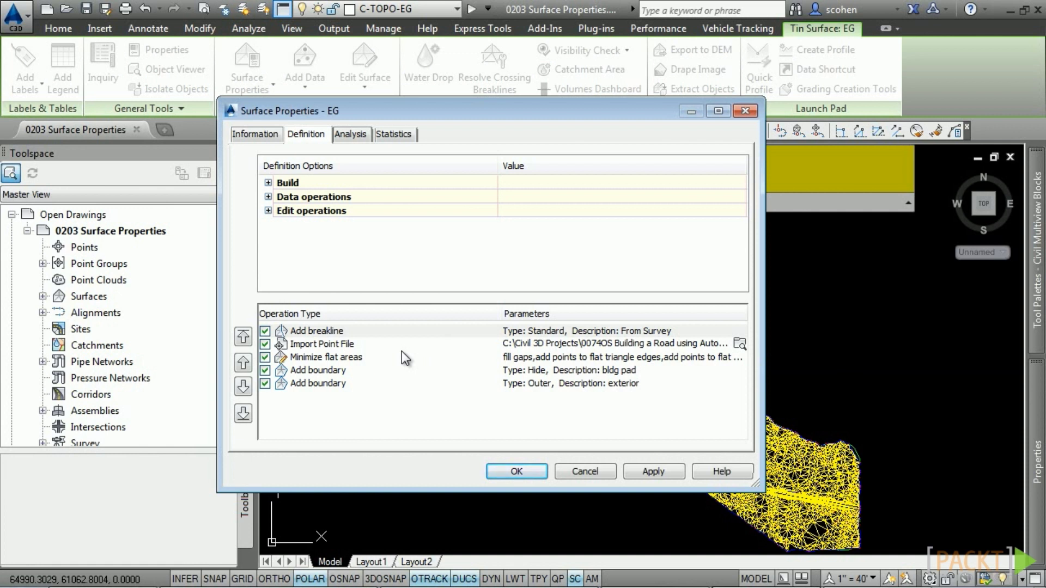
click(318, 370)
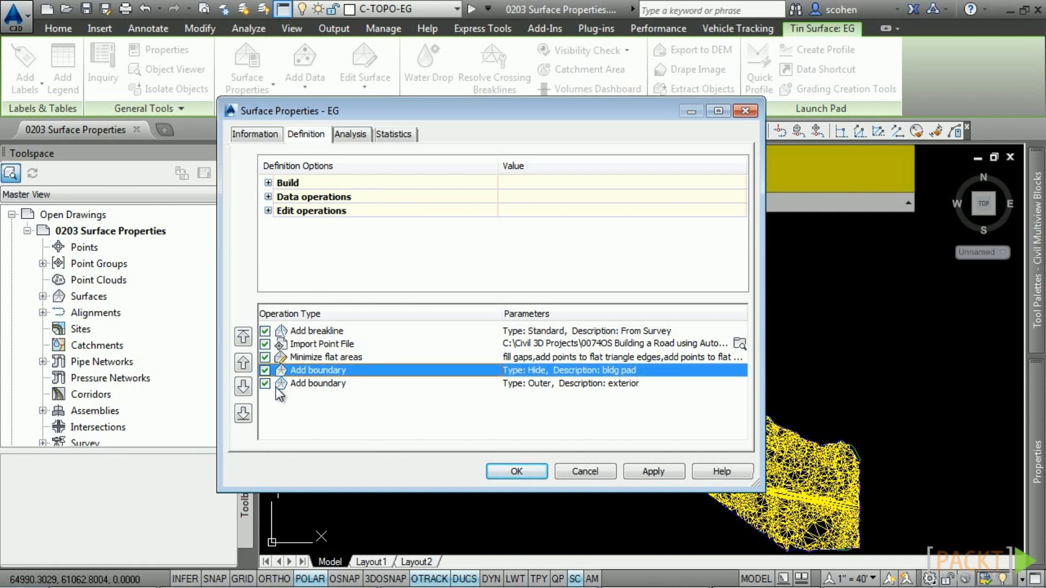
click(243, 386)
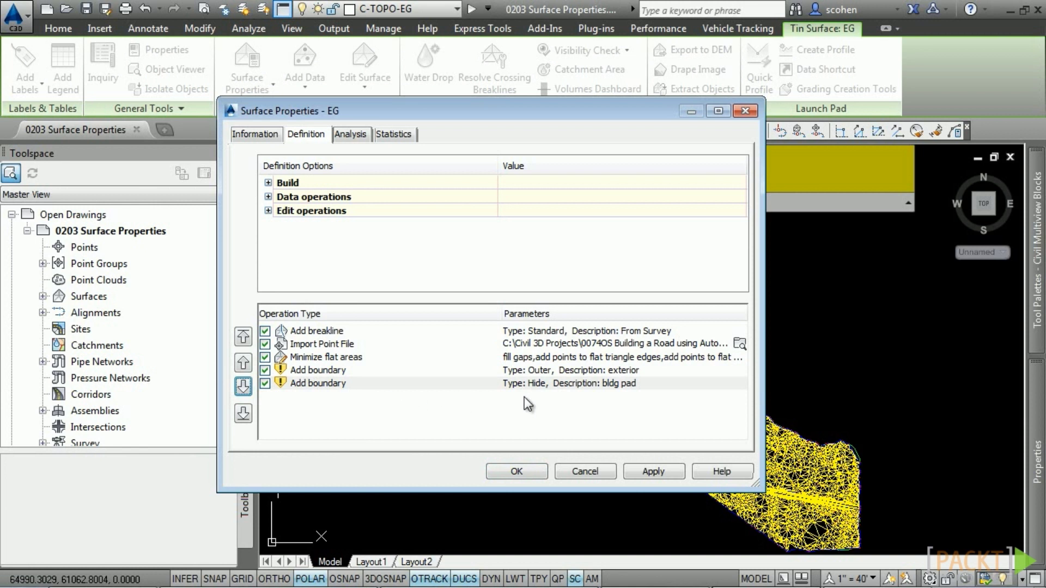
click(648, 470)
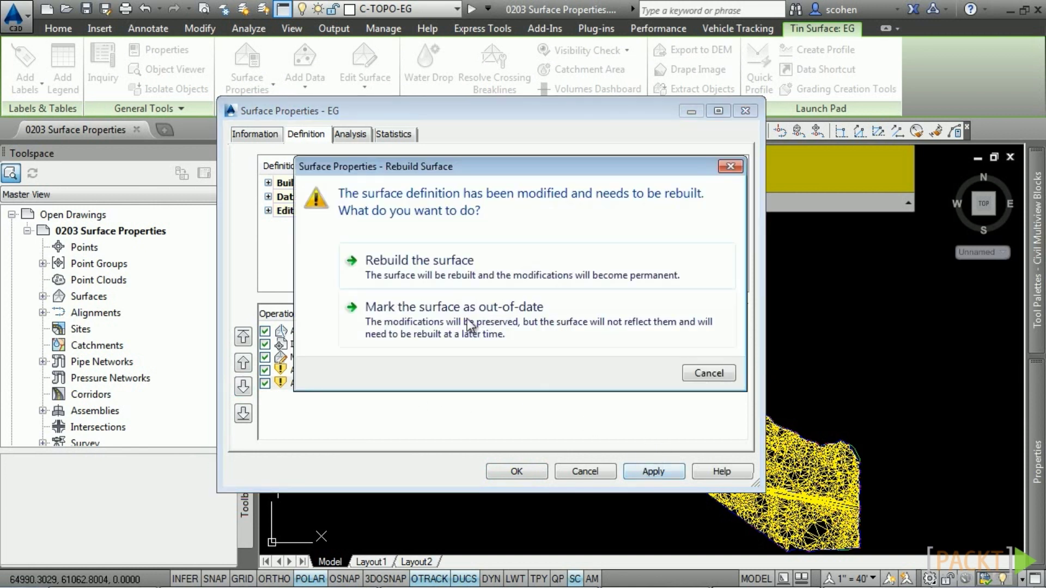
click(450, 279)
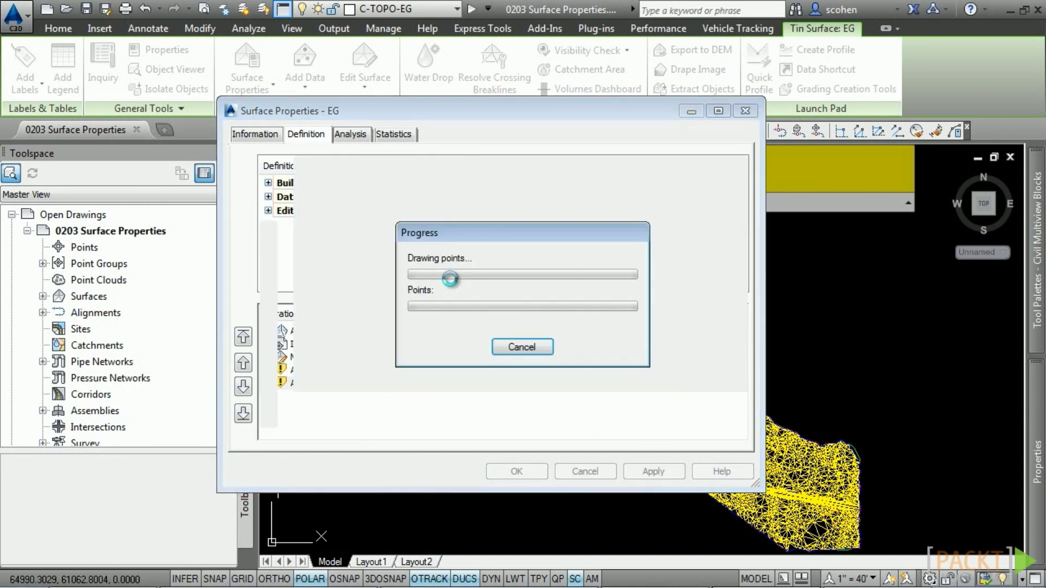
mouse_move(294, 119)
mouse_down()
mouse_move(579, 129)
mouse_move(645, 176)
mouse_up()
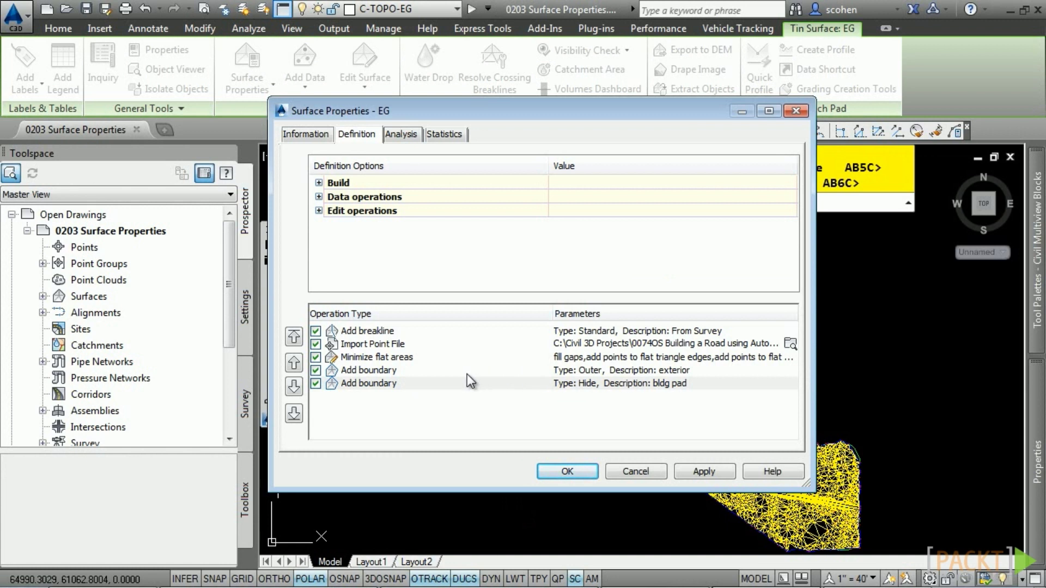
Disable the exterior boundary operation, turn on the maximum triangle length limit at 50', and rebuild the EG surface
click(315, 371)
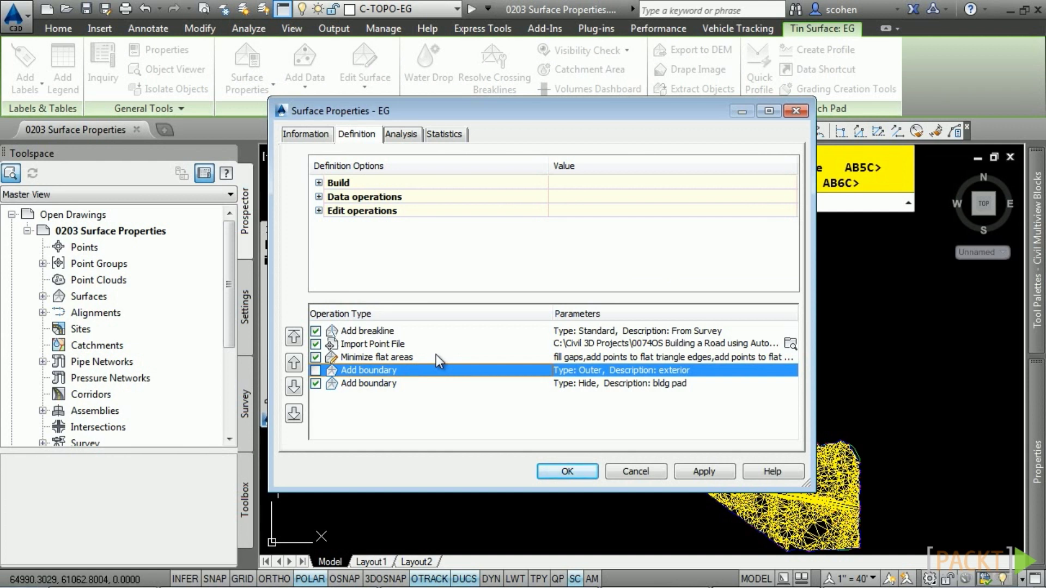
click(318, 182)
scroll(424, 222, down, 1)
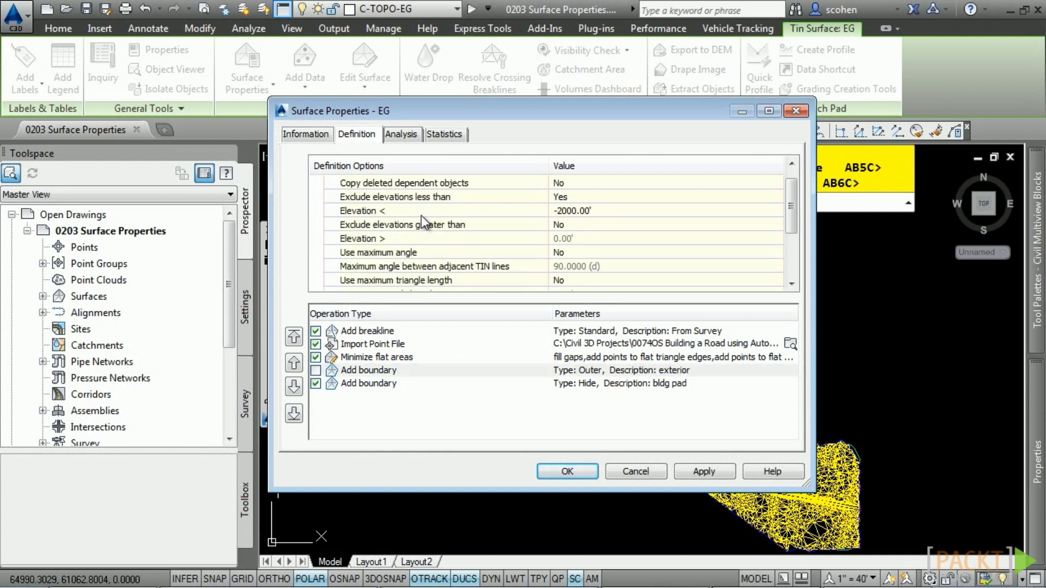
scroll(389, 221, down, 1)
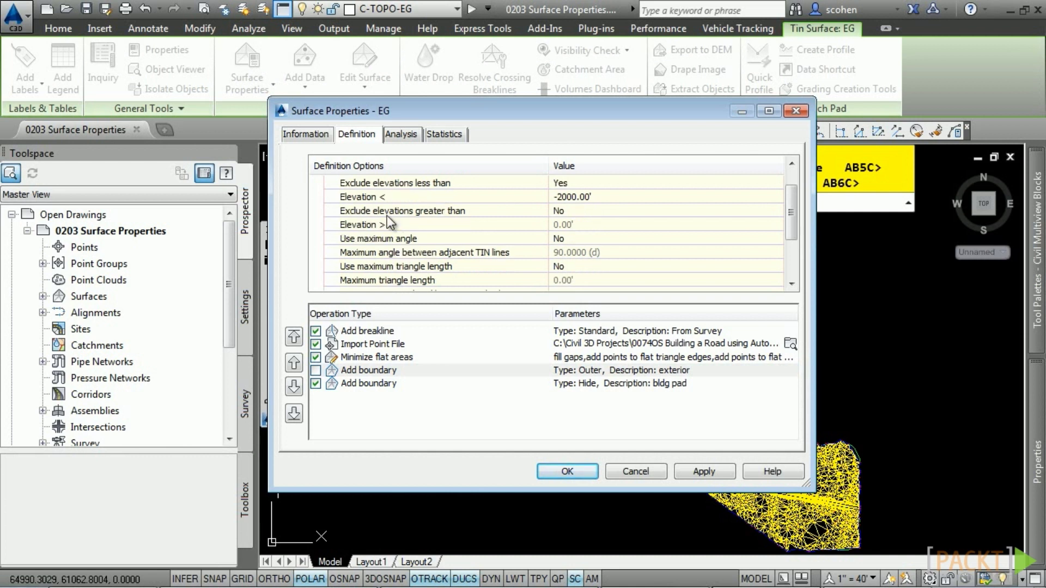
scroll(388, 222, down, 1)
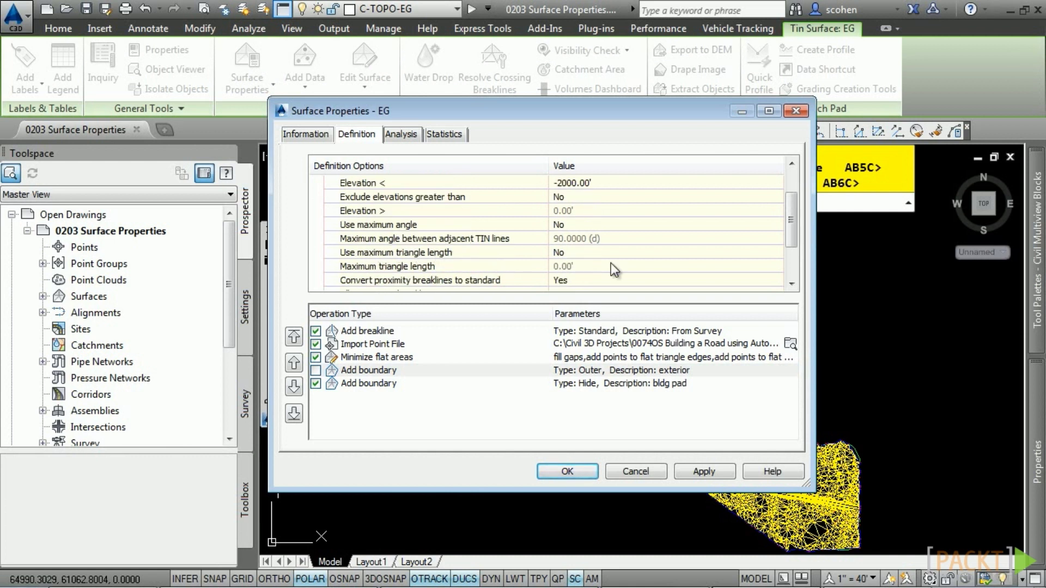
double_click(567, 253)
click(573, 273)
click(589, 266)
text(50)
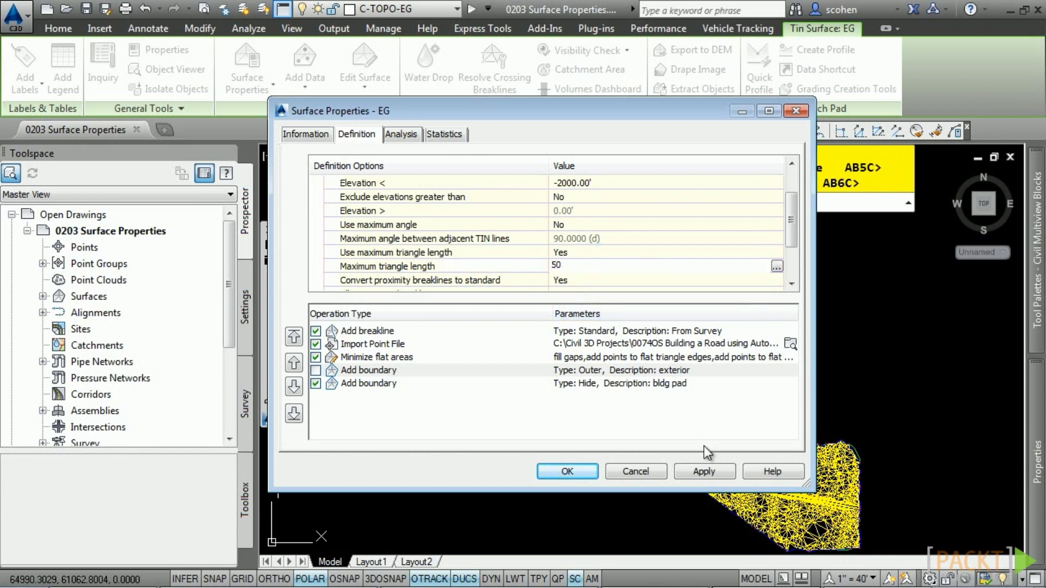
click(703, 472)
click(452, 275)
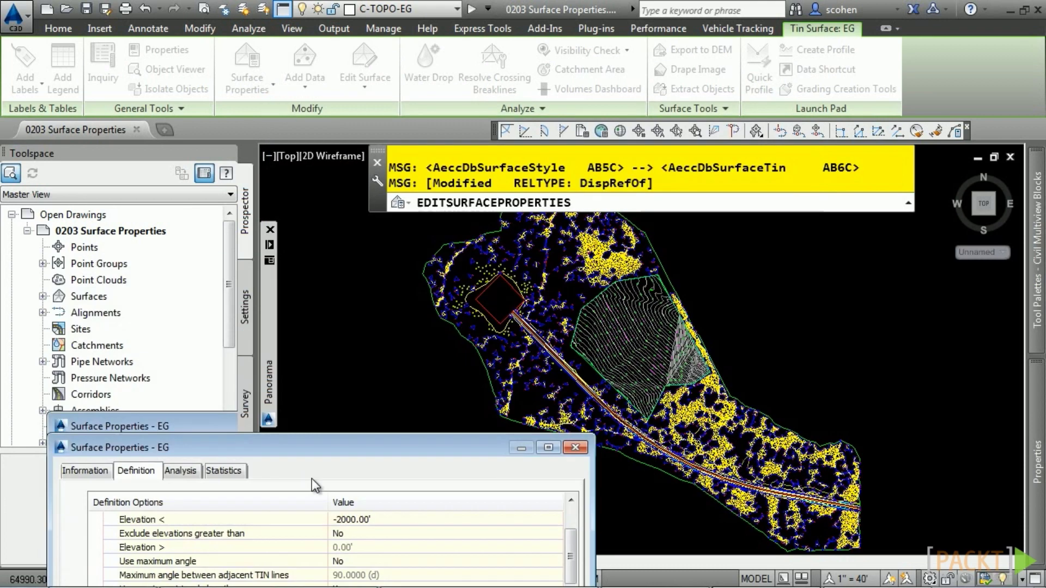
drag(312, 478, 351, 532)
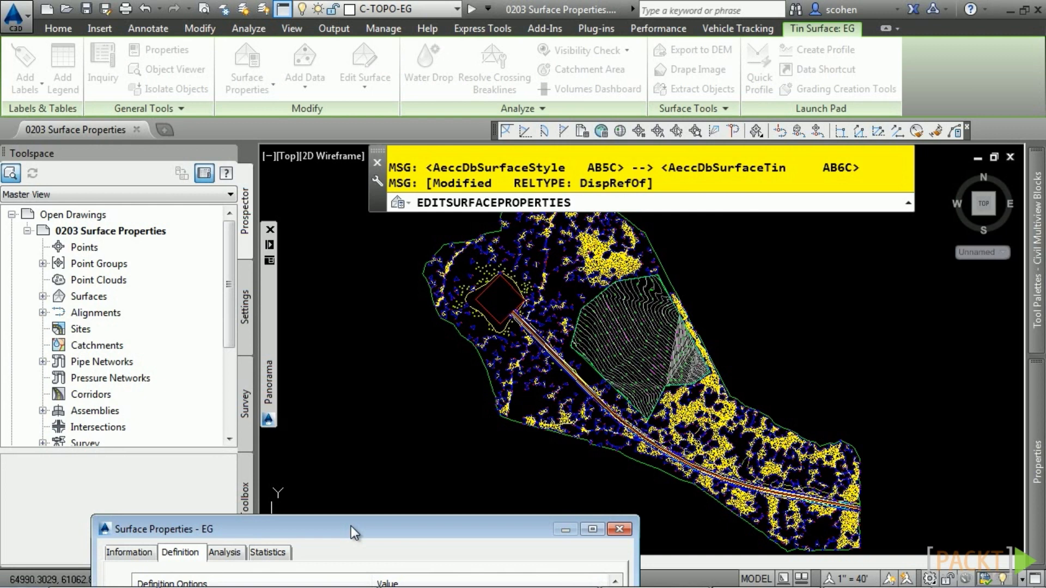
Set the EG surface's maximum triangle length to 300' and rebuild the surface
drag(354, 519, 428, 74)
double_click(475, 234)
text(300)
click(610, 439)
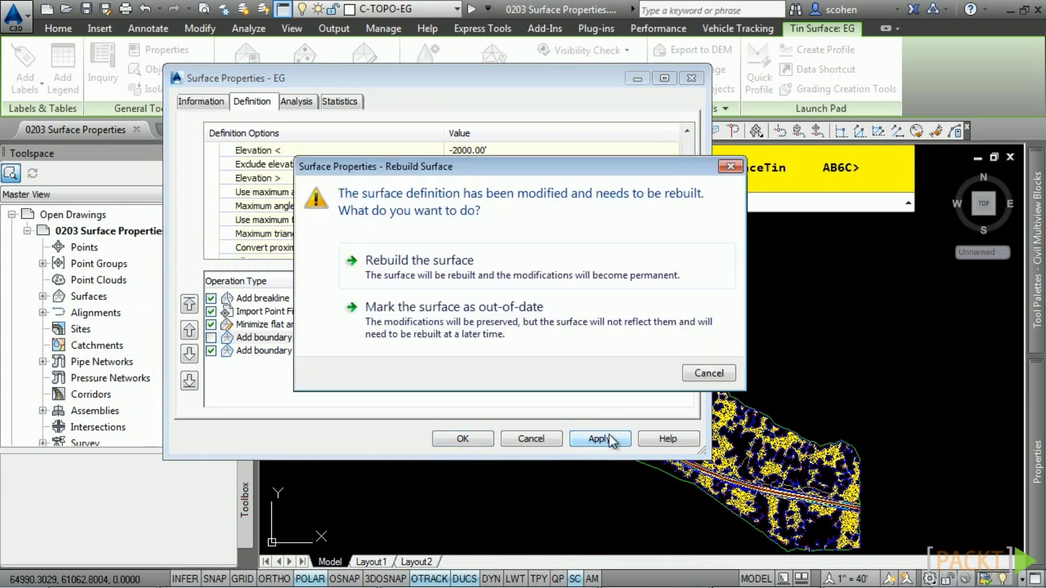
click(397, 317)
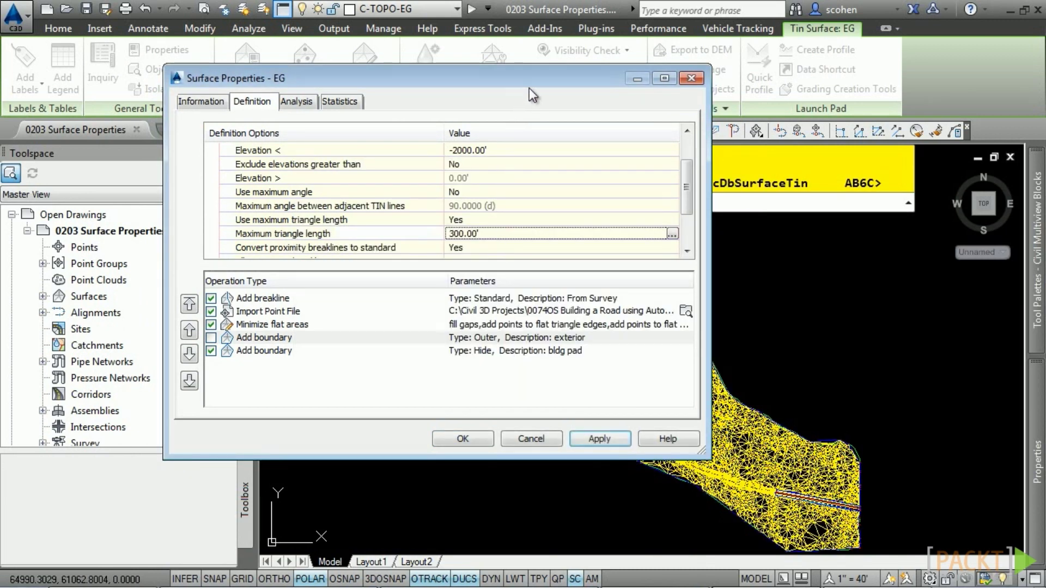
mouse_move(531, 80)
mouse_down()
mouse_move(477, 188)
mouse_move(391, 438)
mouse_move(360, 452)
mouse_up()
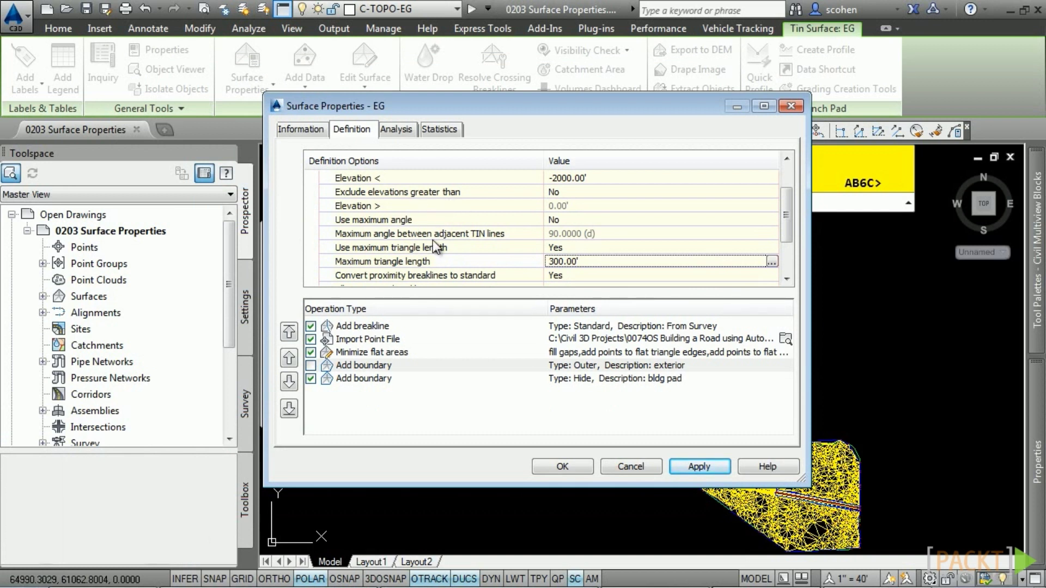
Review the analysis types available for the EG surface without choosing a different one
click(396, 129)
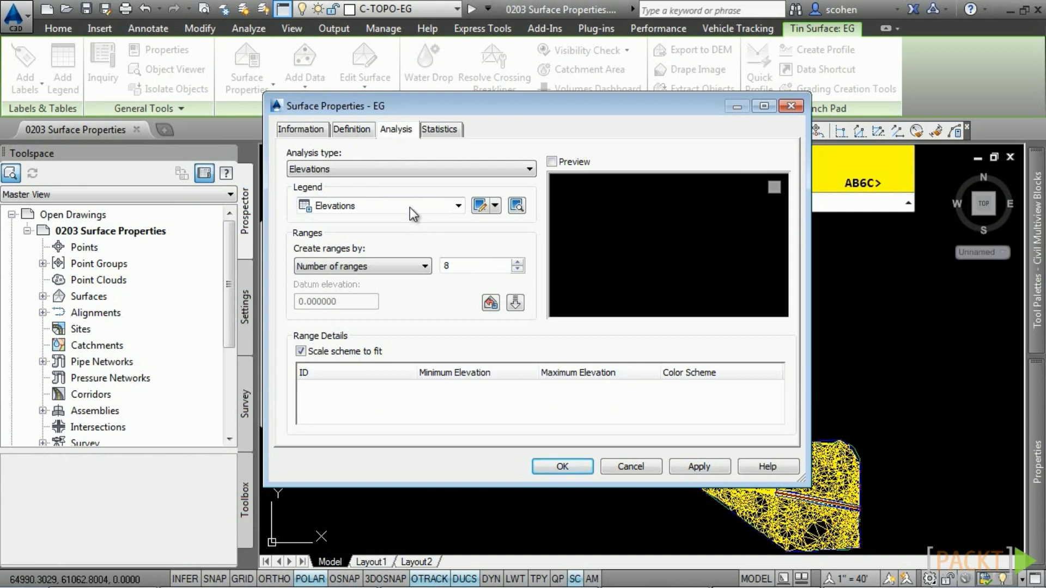
click(402, 171)
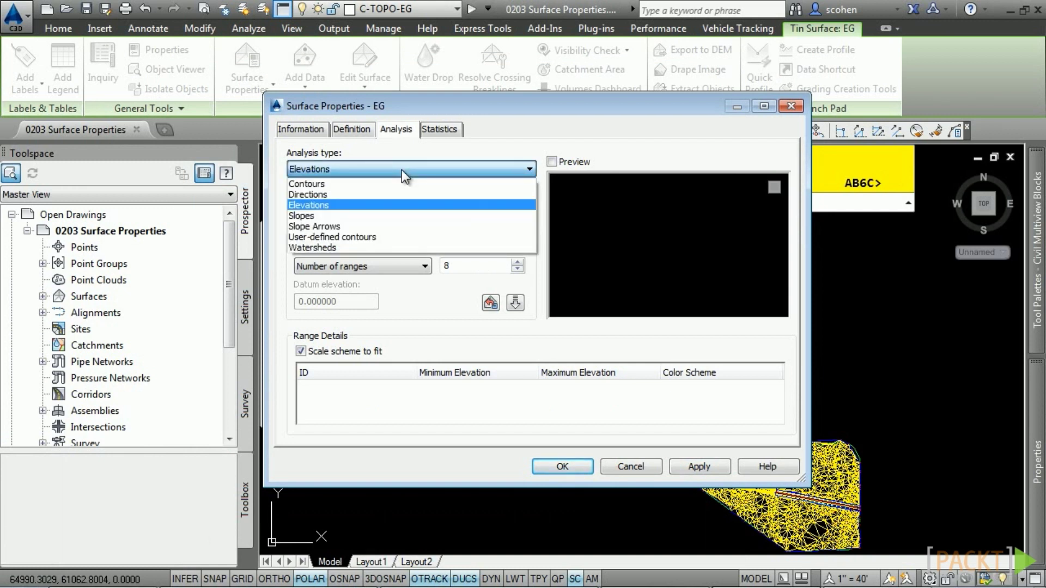
click(401, 169)
Expand the EG surface's General, Extended and TIN statistics and copy the 3D surface area entry to the clipboard
click(439, 129)
click(298, 178)
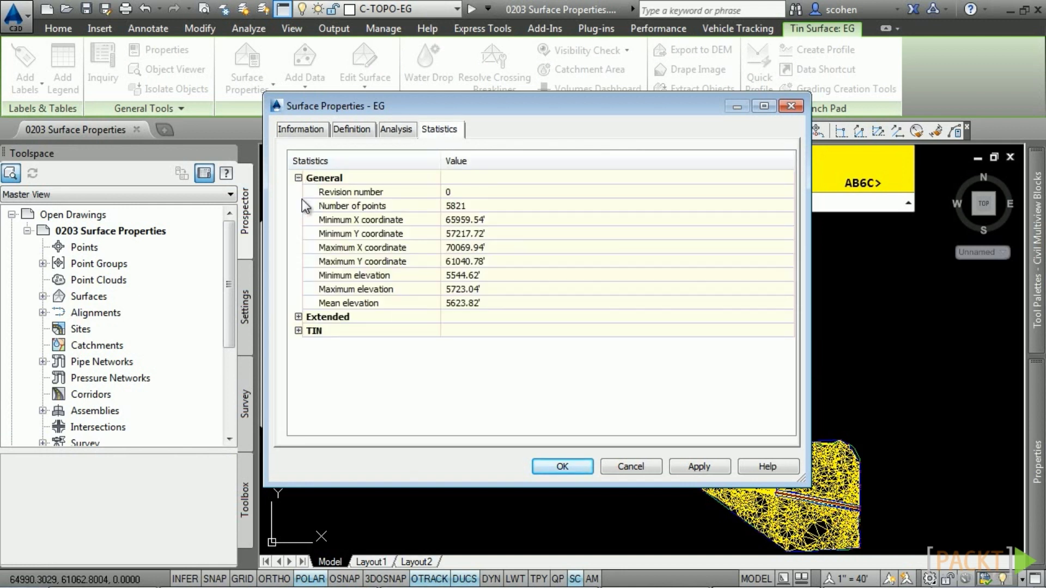
click(298, 316)
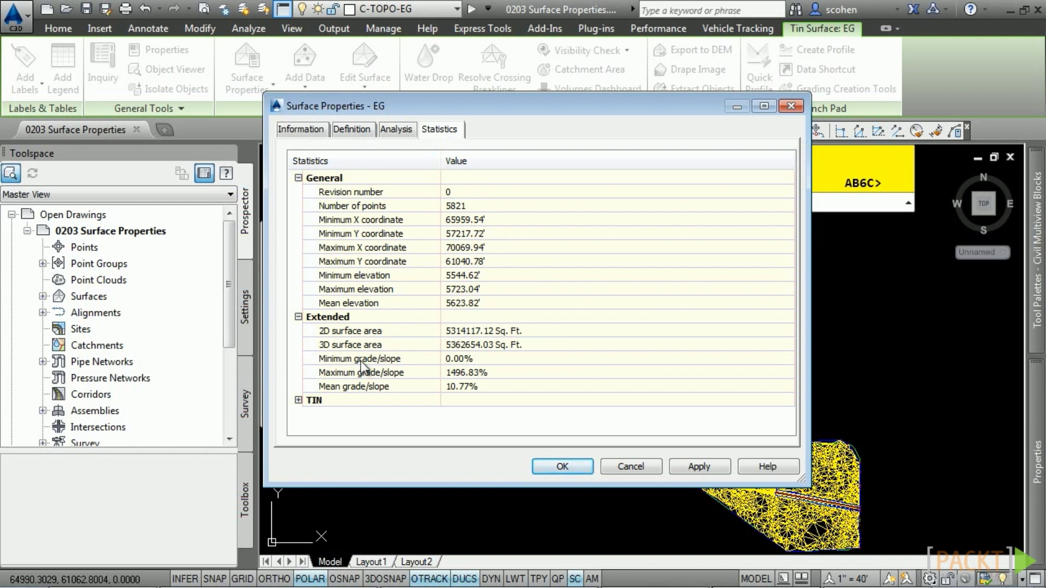
click(298, 400)
scroll(512, 371, down, 3)
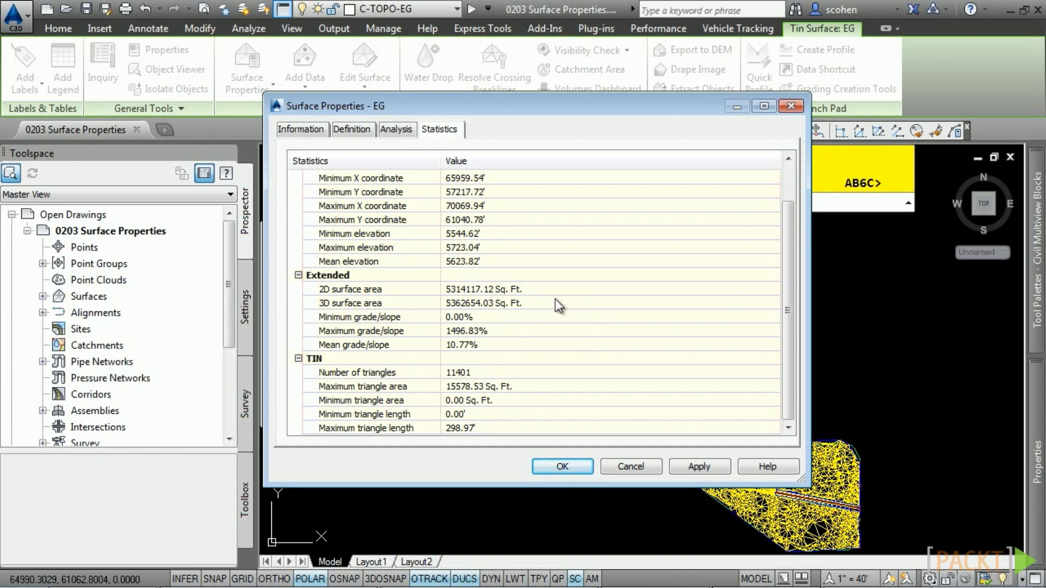
right_click(492, 302)
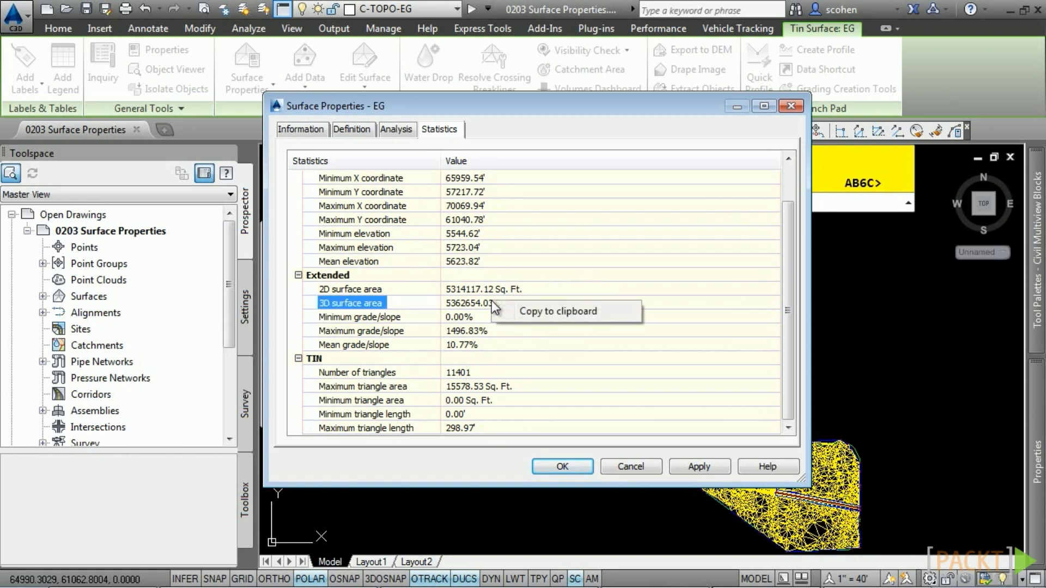
click(541, 309)
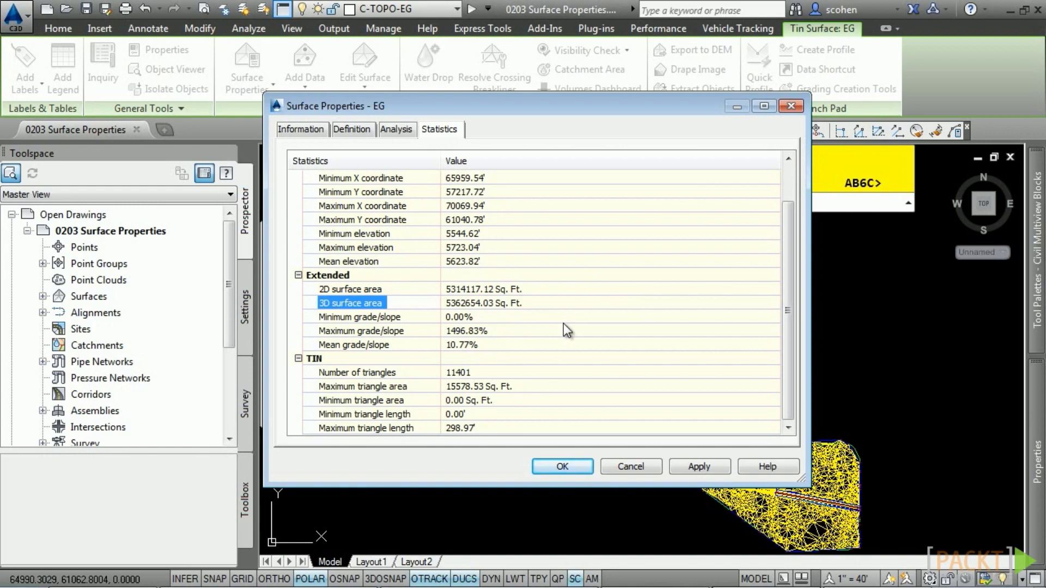
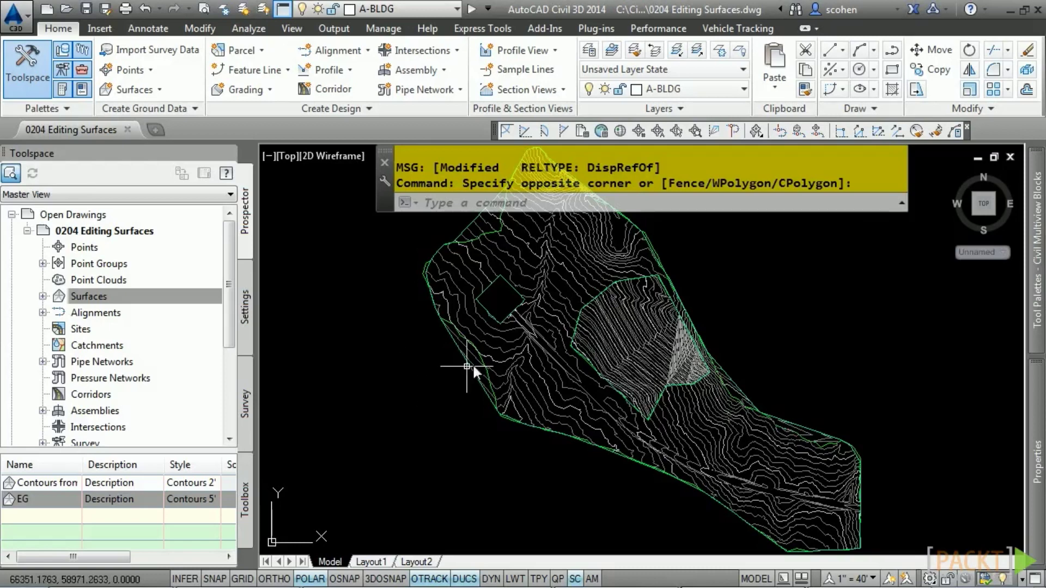
In the 0204 Editing Surfaces drawing, change the EG surface's style to !TINN EDITING
click(497, 339)
click(482, 336)
mouse_move(1037, 463)
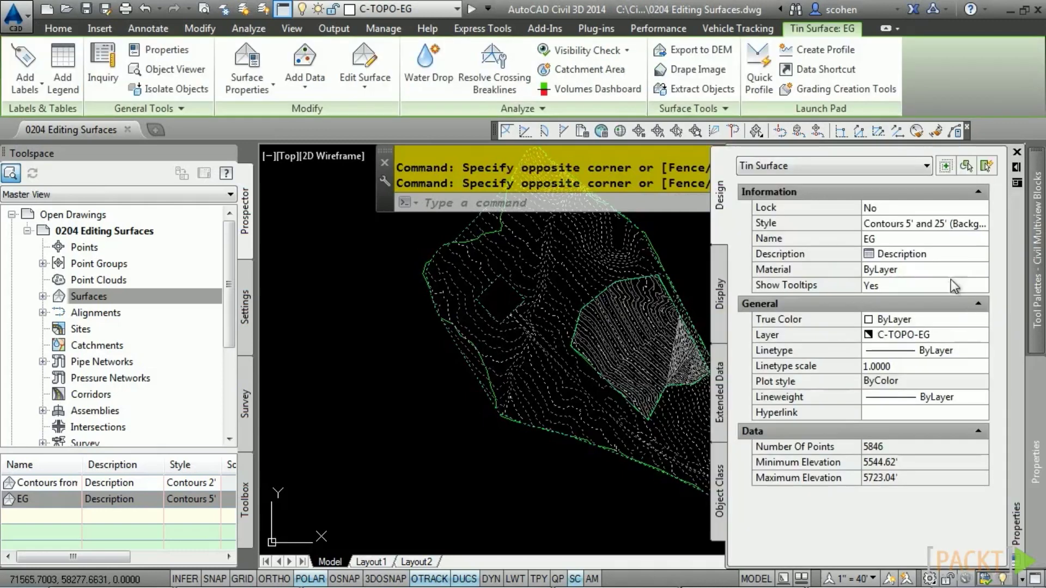
click(933, 221)
click(933, 220)
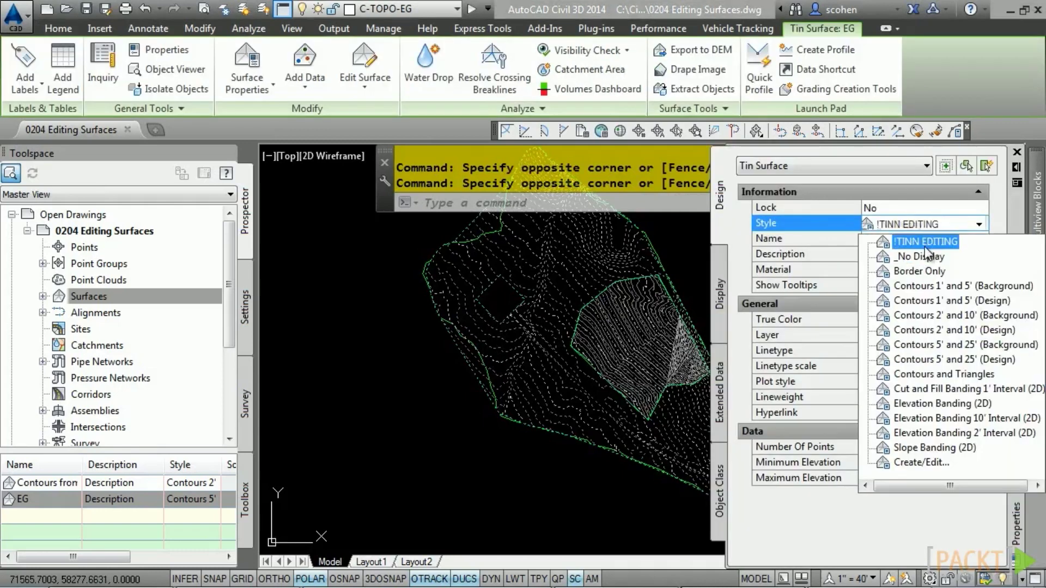
click(926, 242)
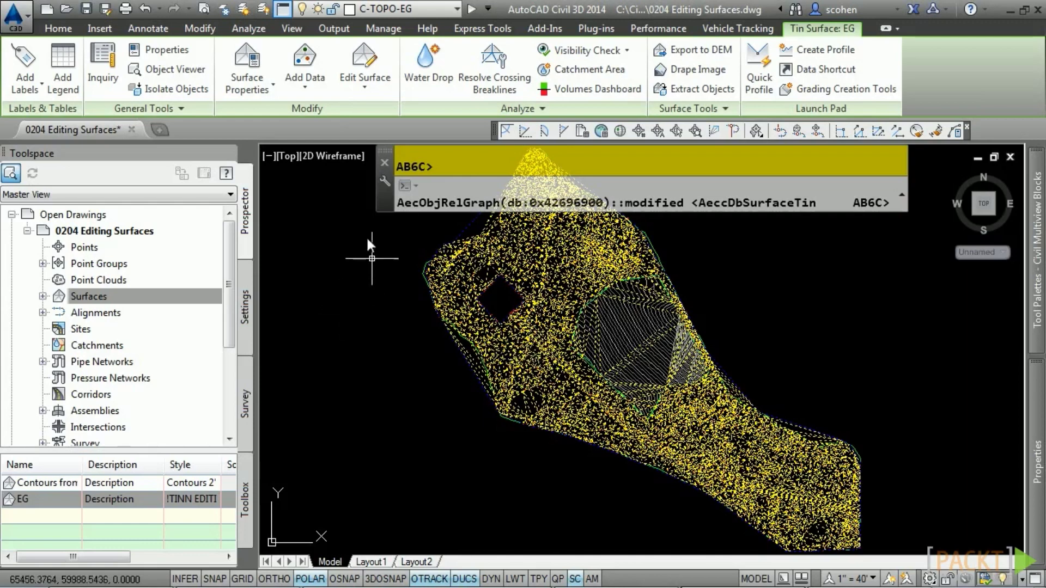
Delete the long, thin TIN edges spanning the concave gap along the EG surface's northwest border, northeast of the building pad's corner
click(357, 85)
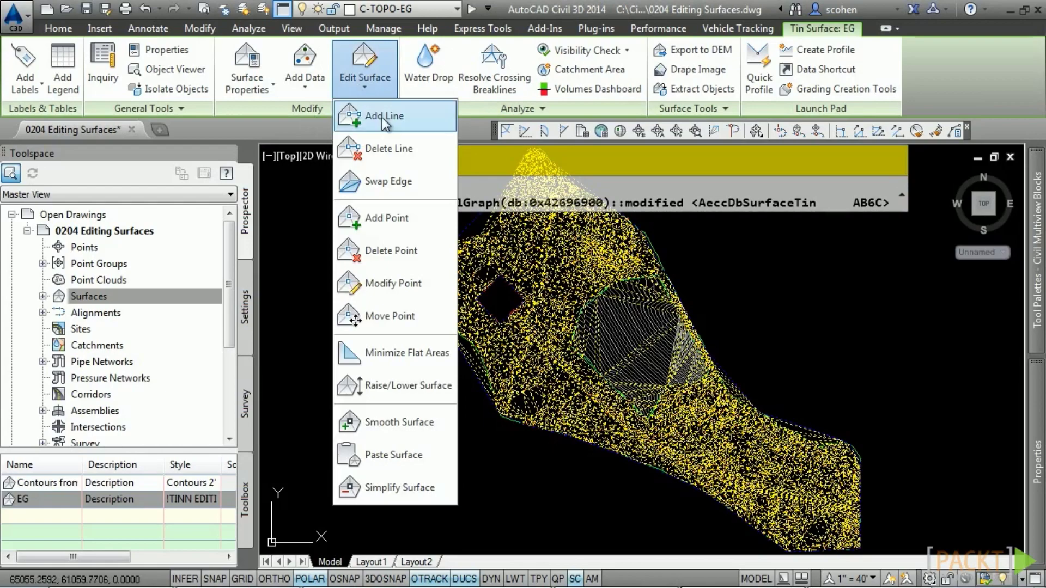
click(388, 148)
scroll(489, 254, up, 6)
scroll(484, 412, up, 2)
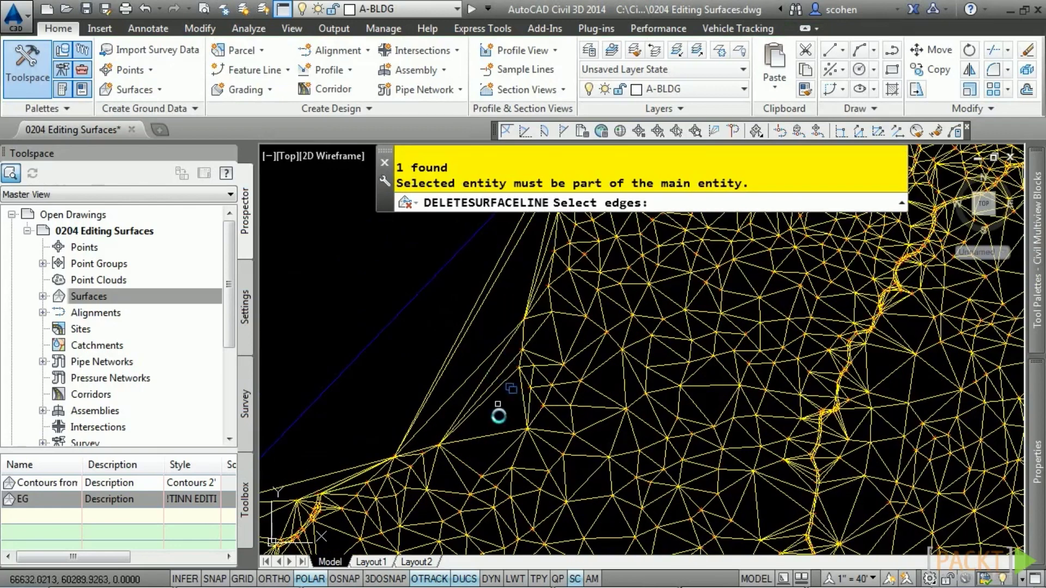
click(464, 231)
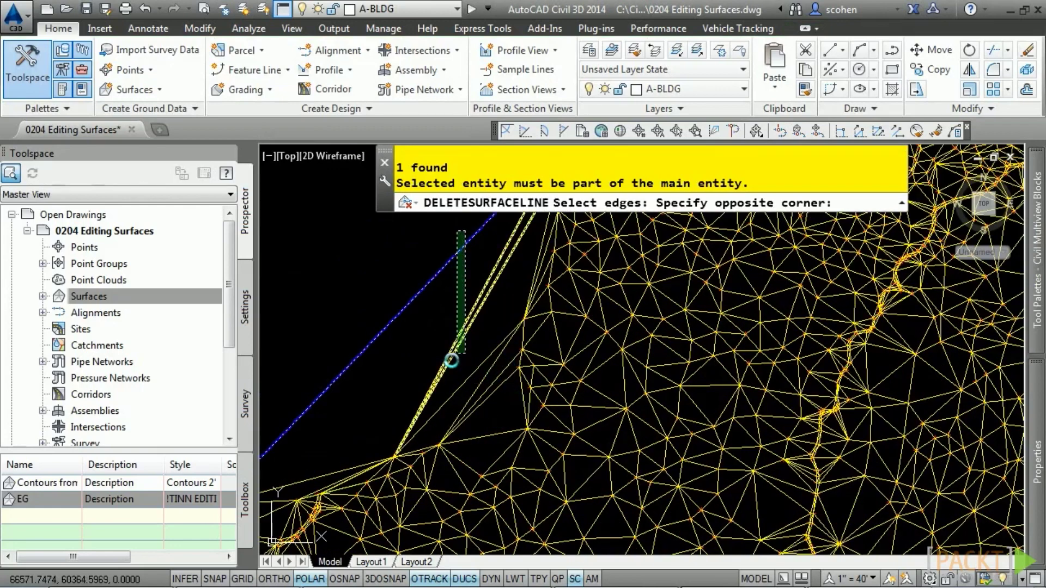
click(430, 432)
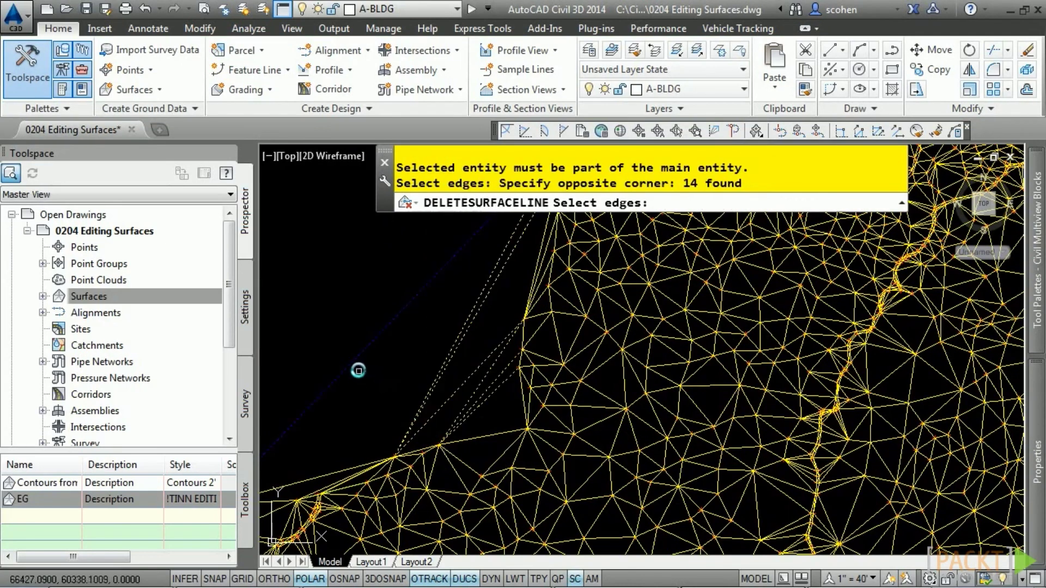
key(Return)
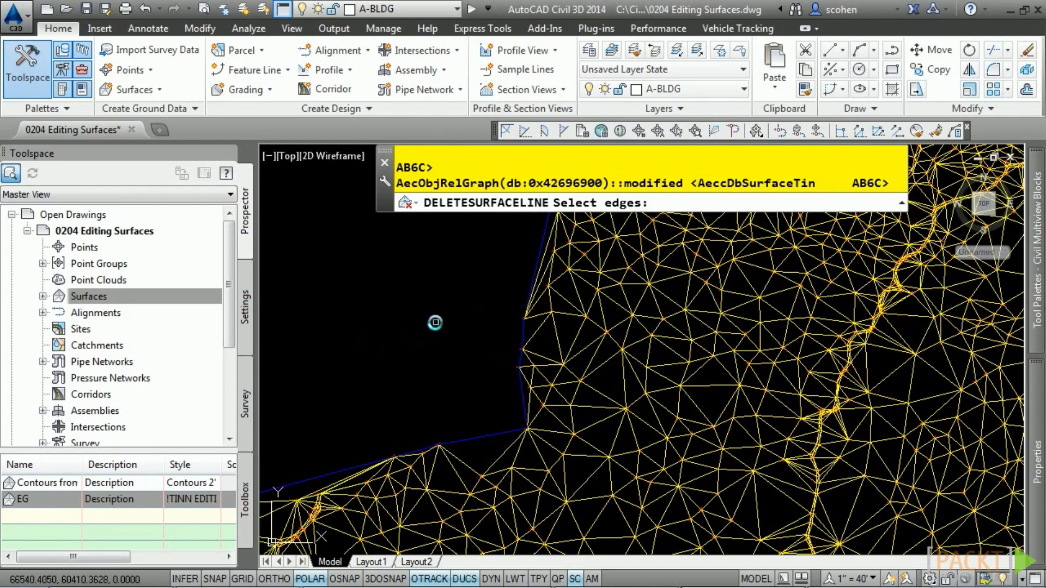
Examine the Delete multiple lines operation in the EG surface's definition, including its on/off state and removal option, leaving it enabled
key(Escape)
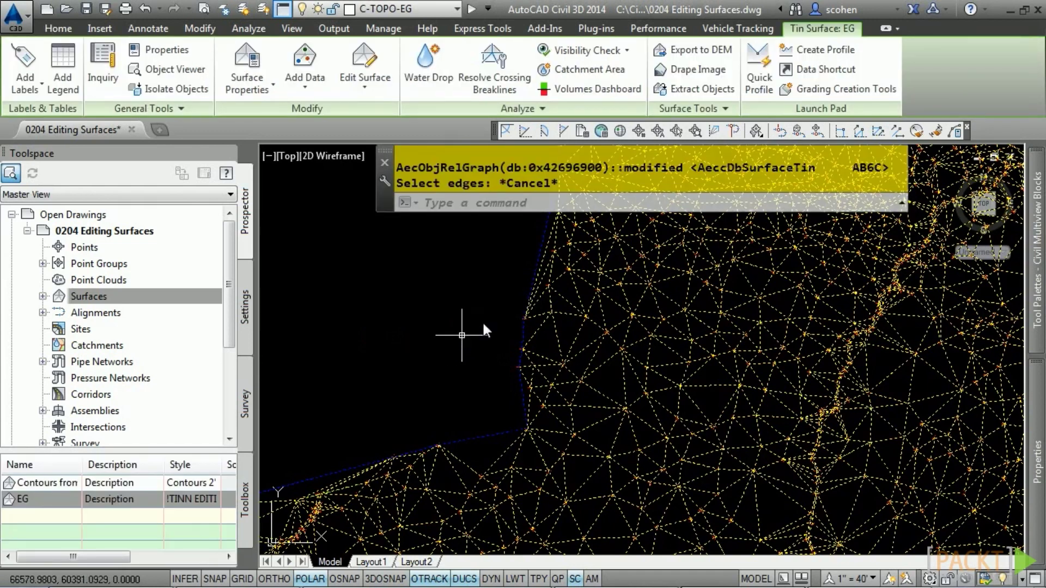
click(250, 99)
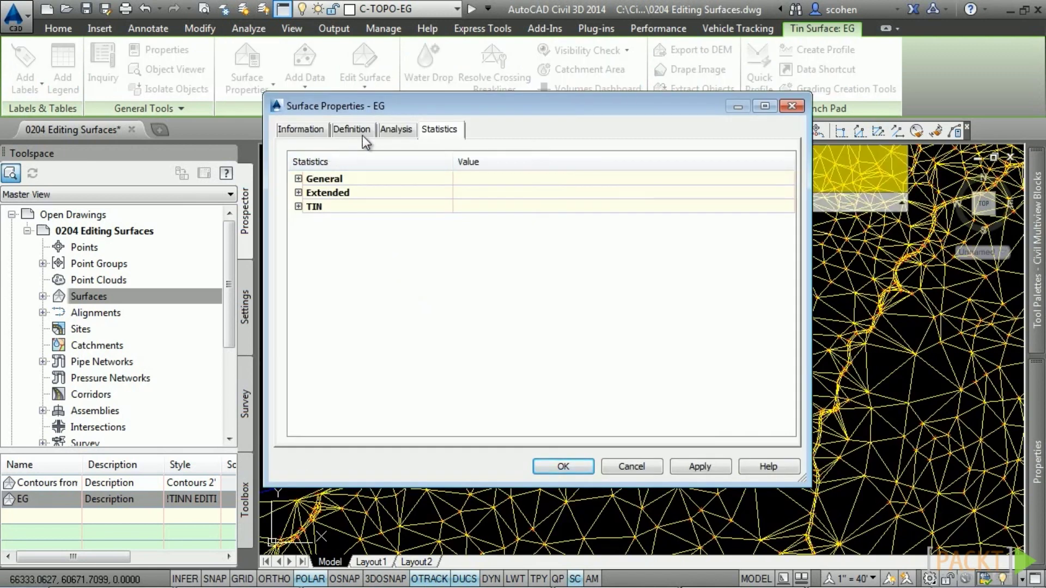
click(354, 129)
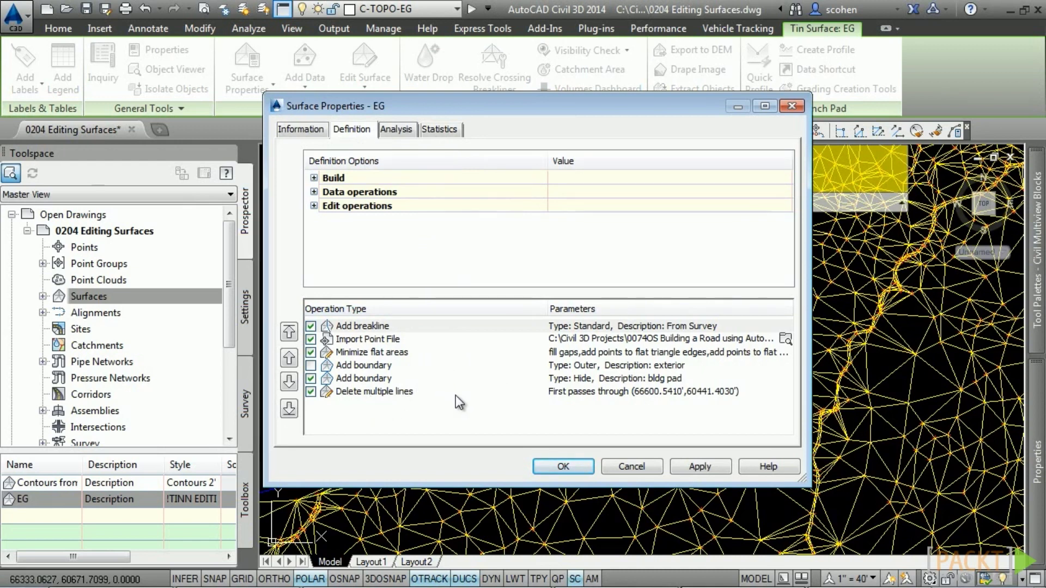
click(311, 392)
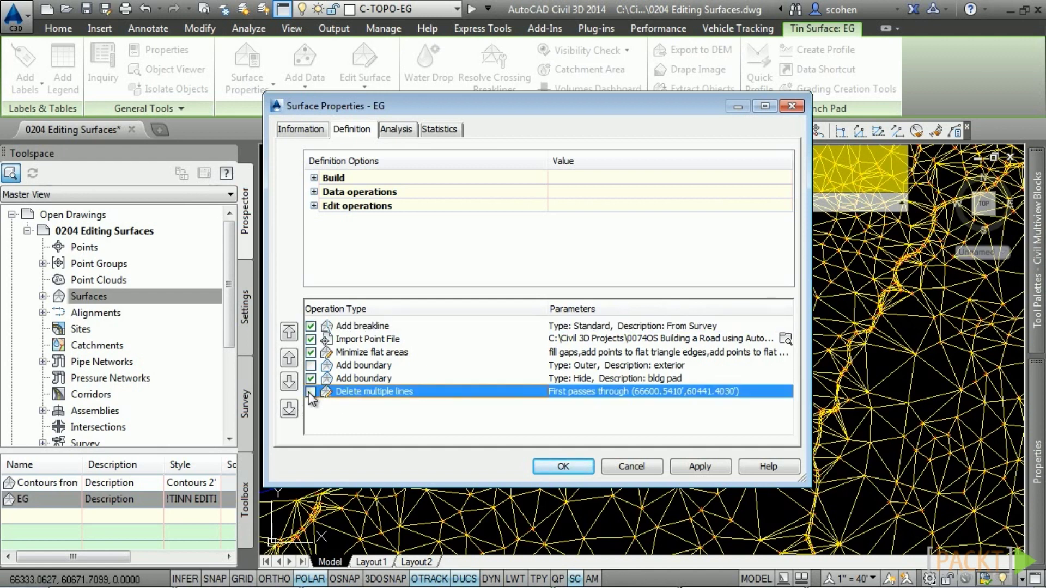
right_click(358, 390)
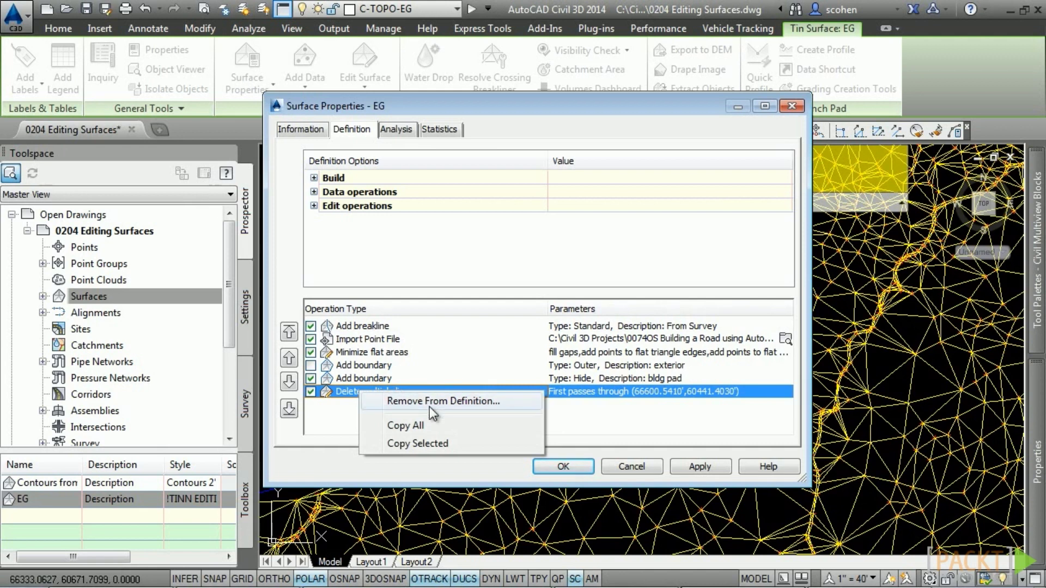
click(319, 424)
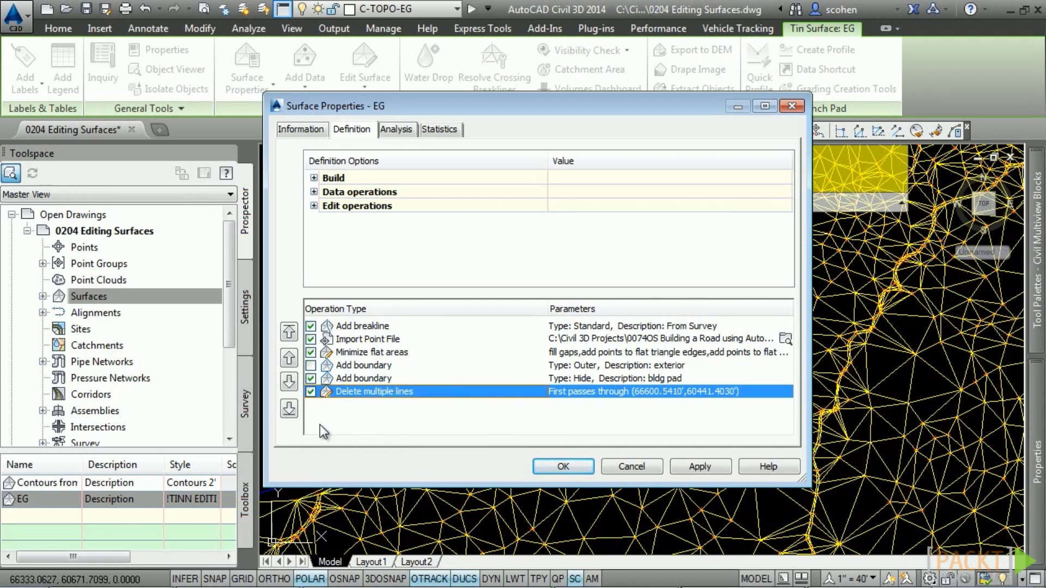
key(Return)
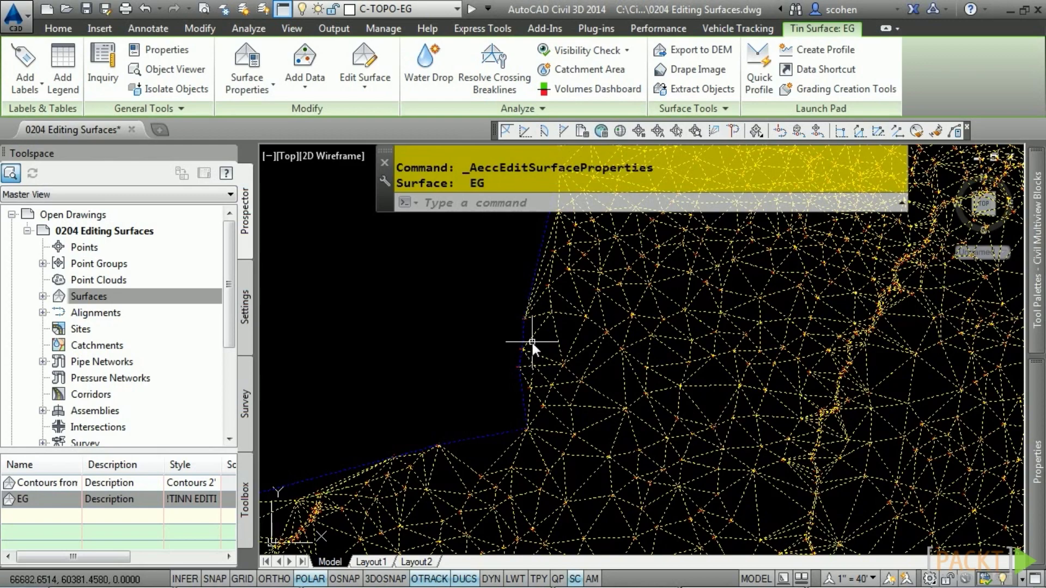
With object snap on, add EG surface points at the three northern circle centres beside the building pad's southeast edge, accepting the default elevations
scroll(628, 397, down, 5)
scroll(479, 374, up, 10)
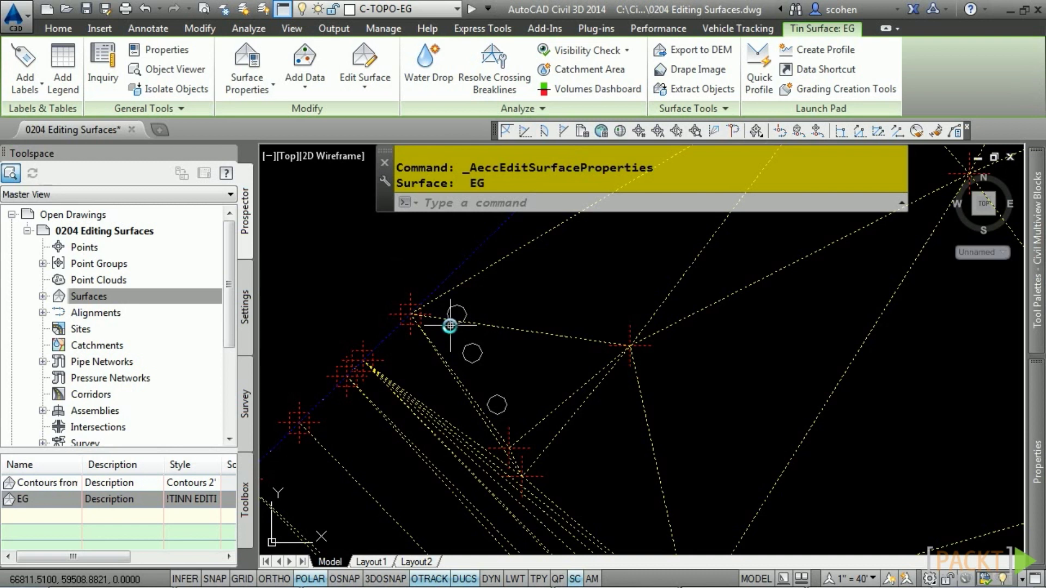
click(375, 88)
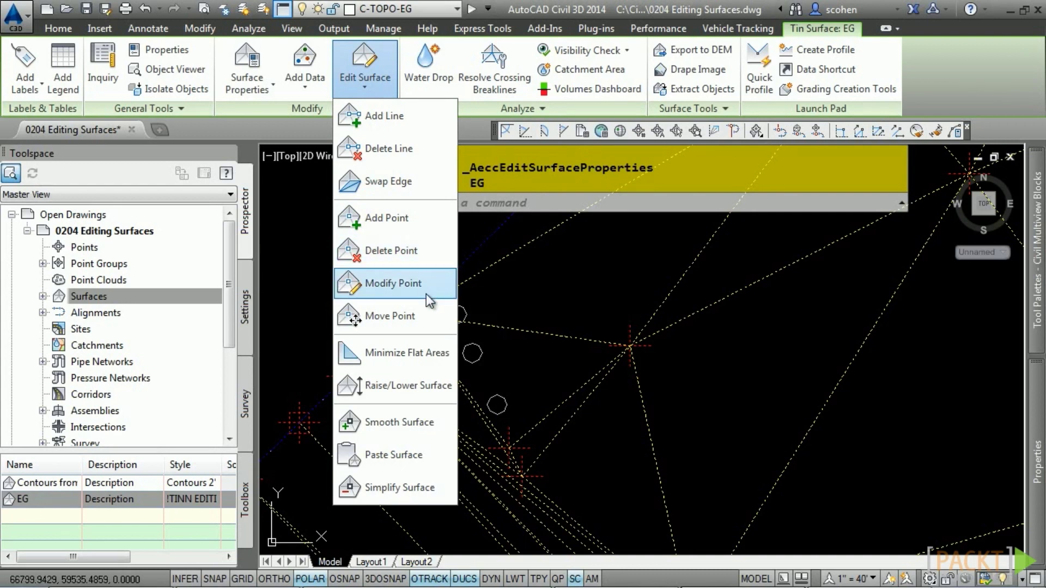
click(387, 218)
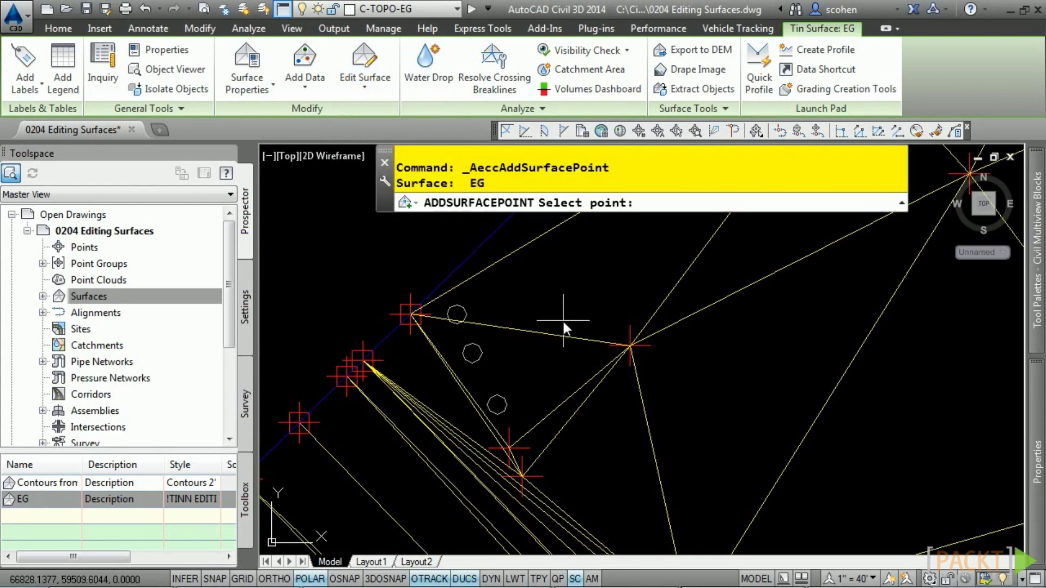
click(344, 578)
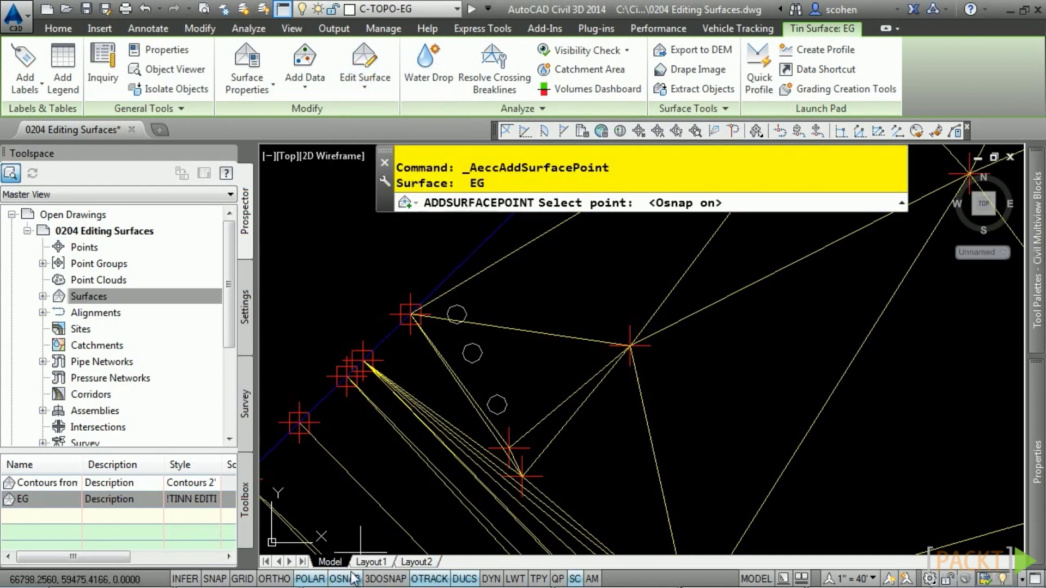
click(462, 315)
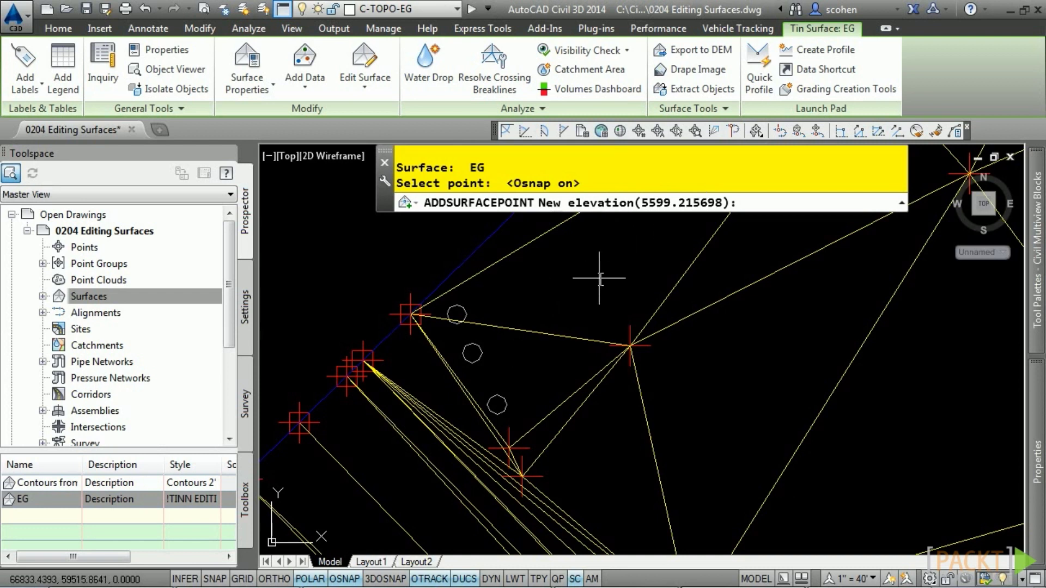
key(Return)
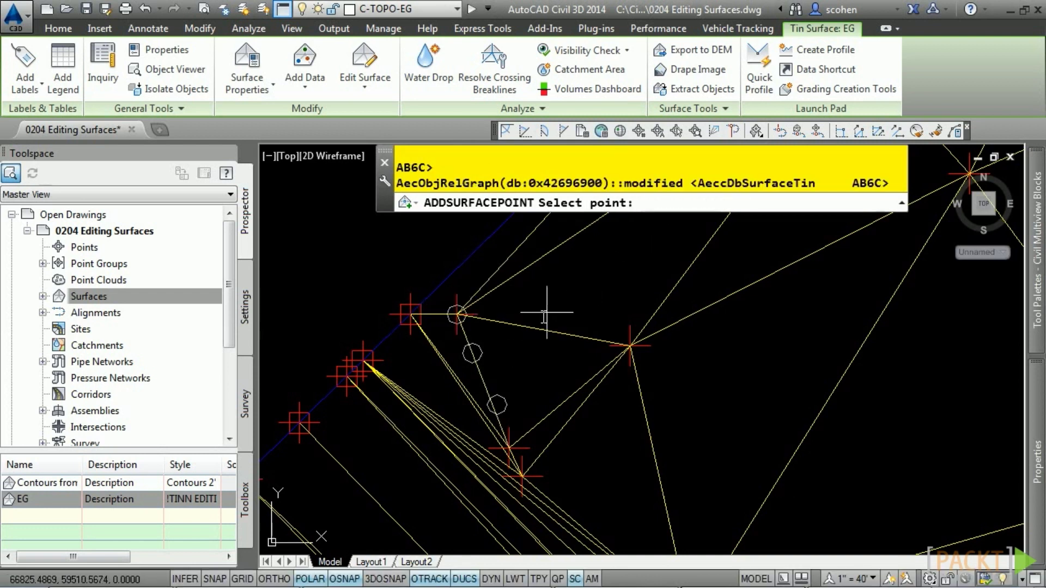
click(472, 353)
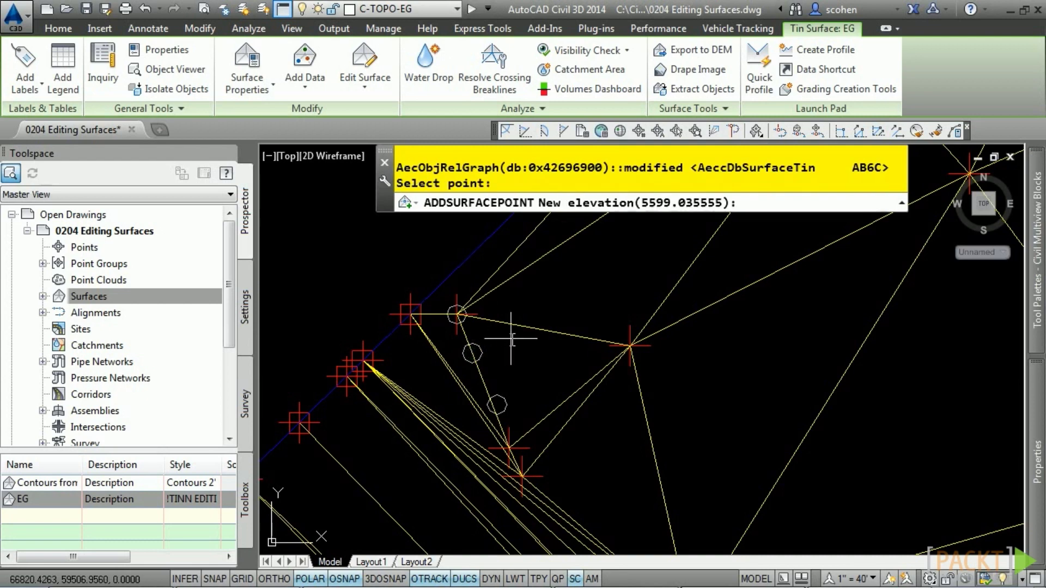
key(Return)
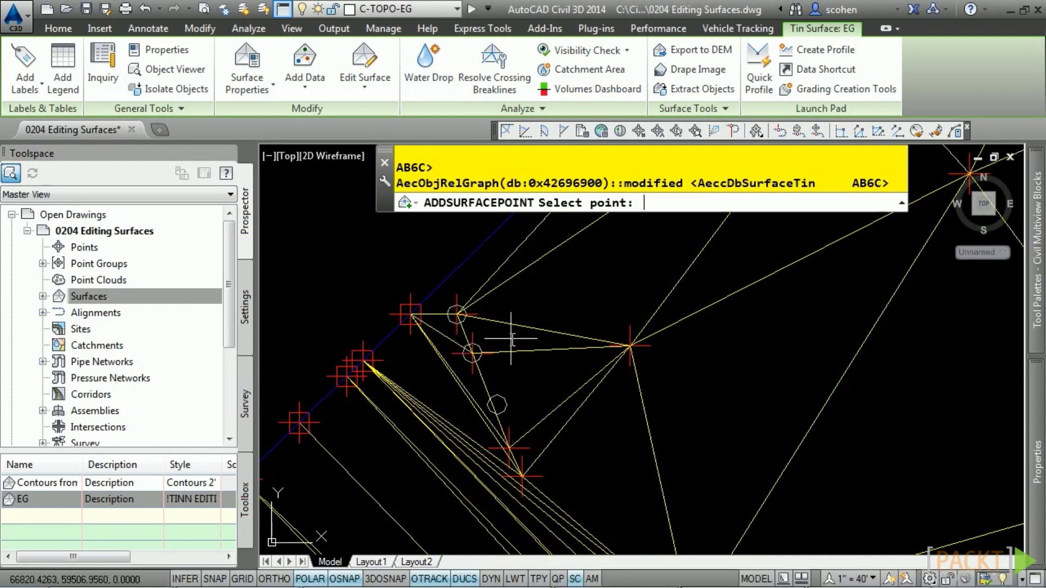
click(496, 404)
key(Return)
Add EG surface points at the centres of the three circles farther southwest along the pad edge, accepting the default elevations
middle_drag(563, 354, 486, 280)
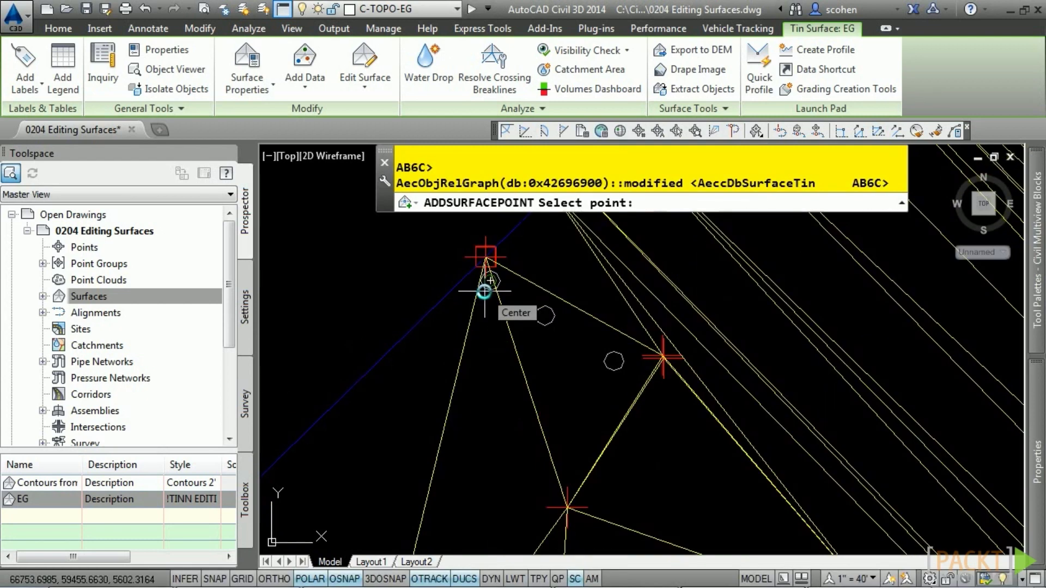
click(484, 292)
key(Return)
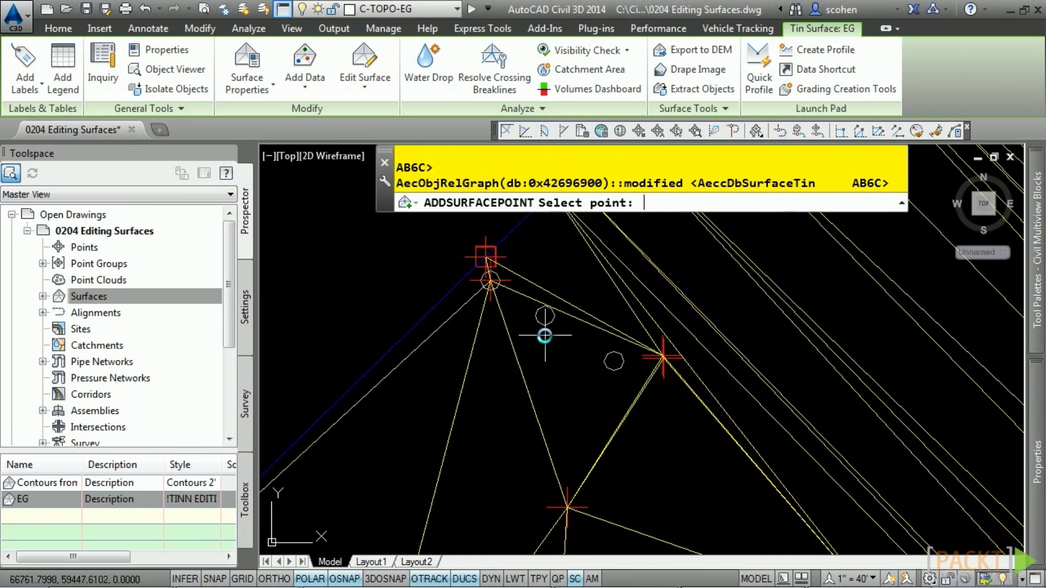
click(549, 313)
key(Return)
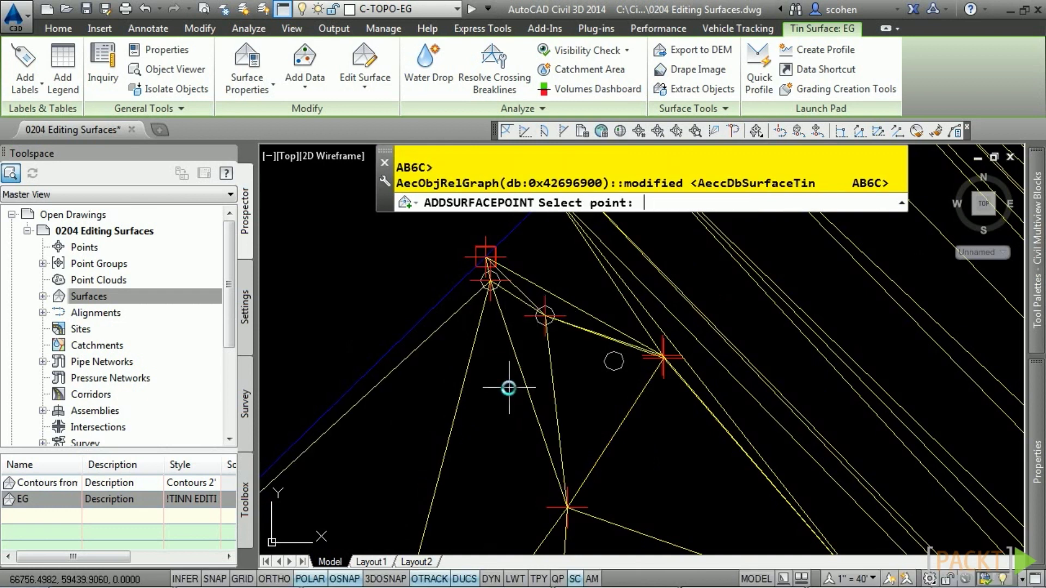
click(583, 402)
key(Return)
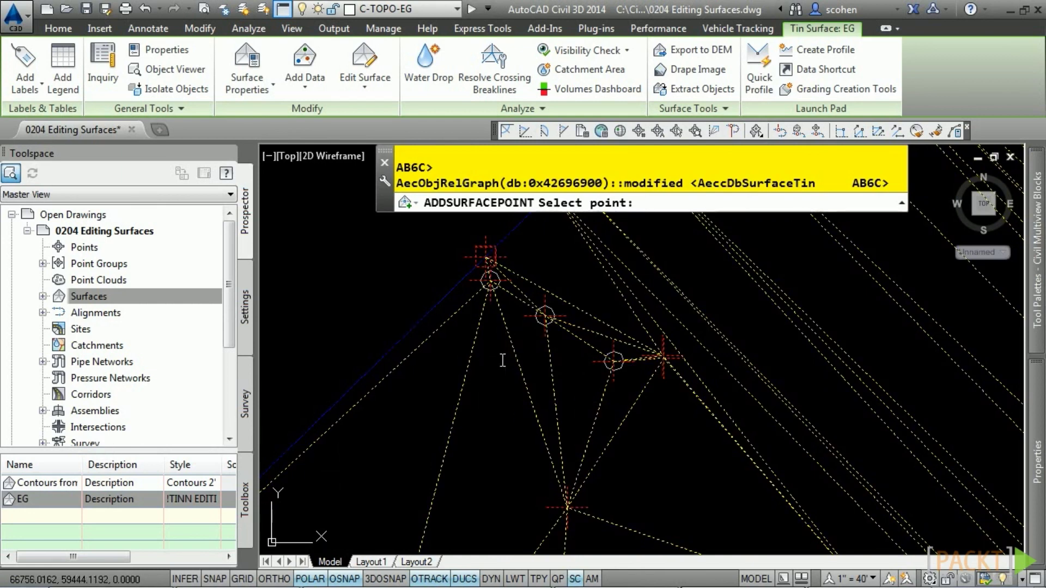
key(Escape)
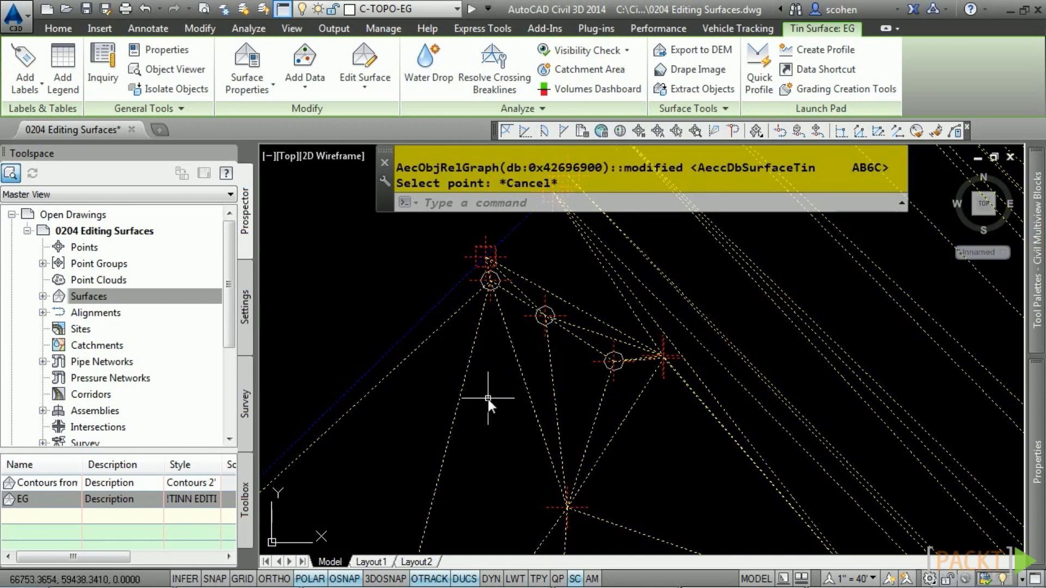
key(Escape)
key(Escape)
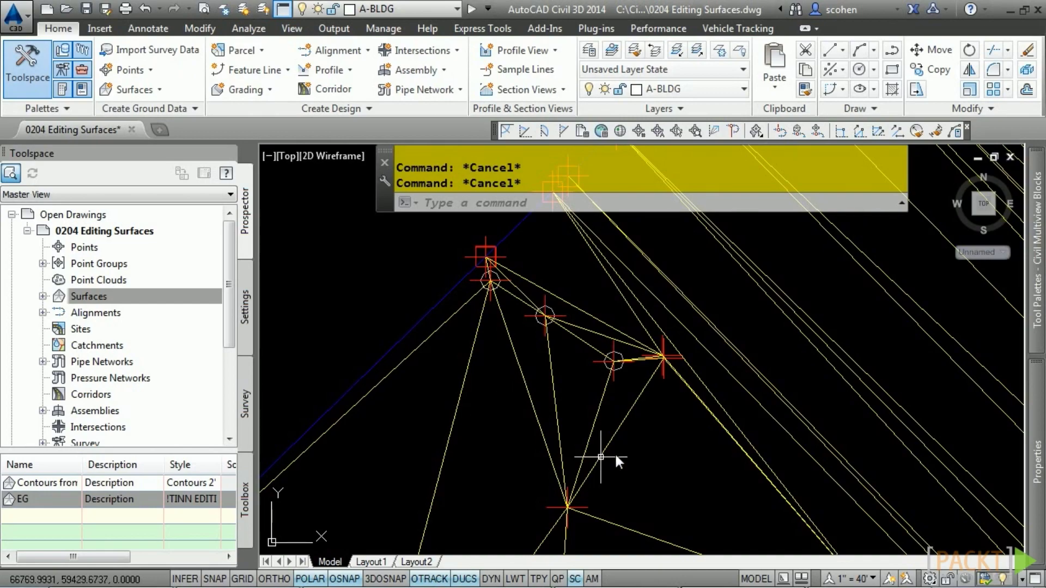
Change the style of both the EG and Contours from Aerial surfaces to _No Display
scroll(597, 435, down, 5)
scroll(461, 499, down, 4)
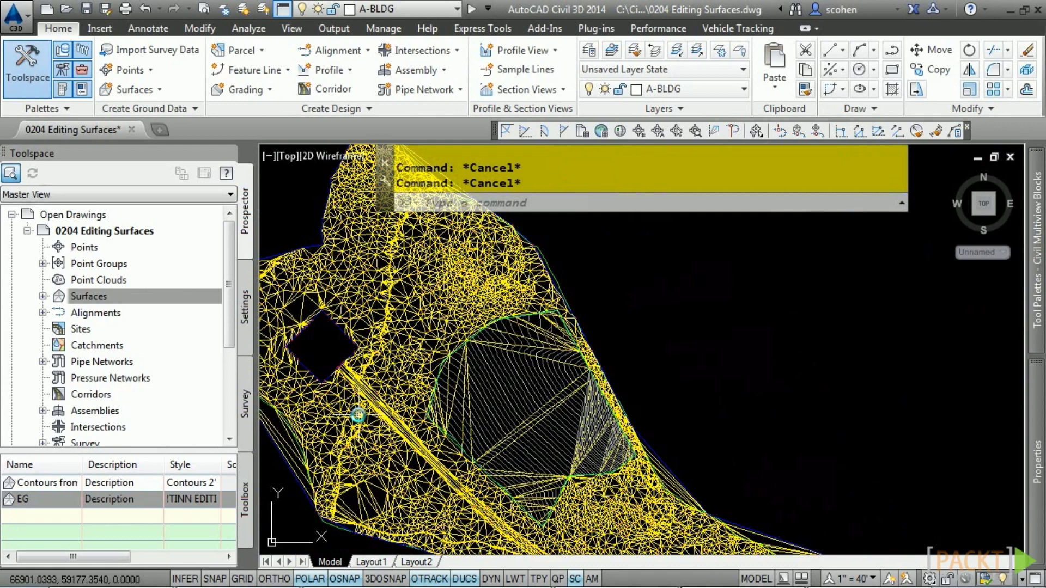
mouse_move(374, 407)
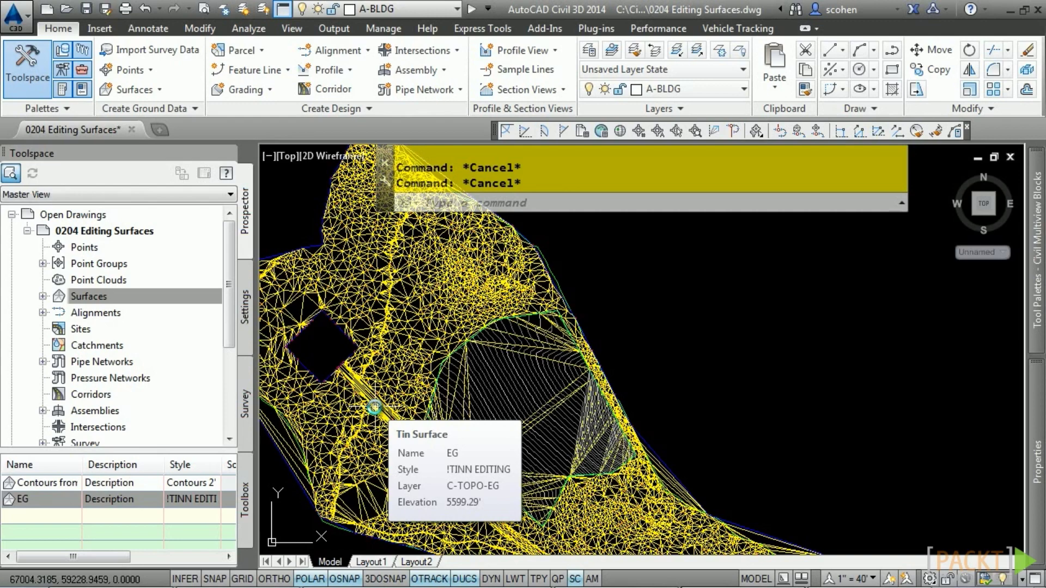
click(426, 314)
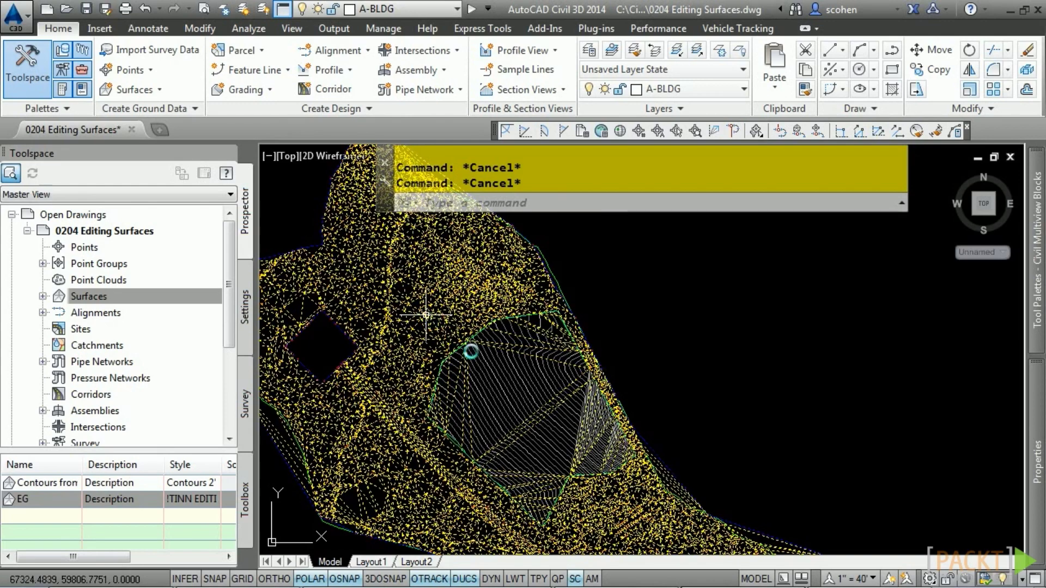
key(Escape)
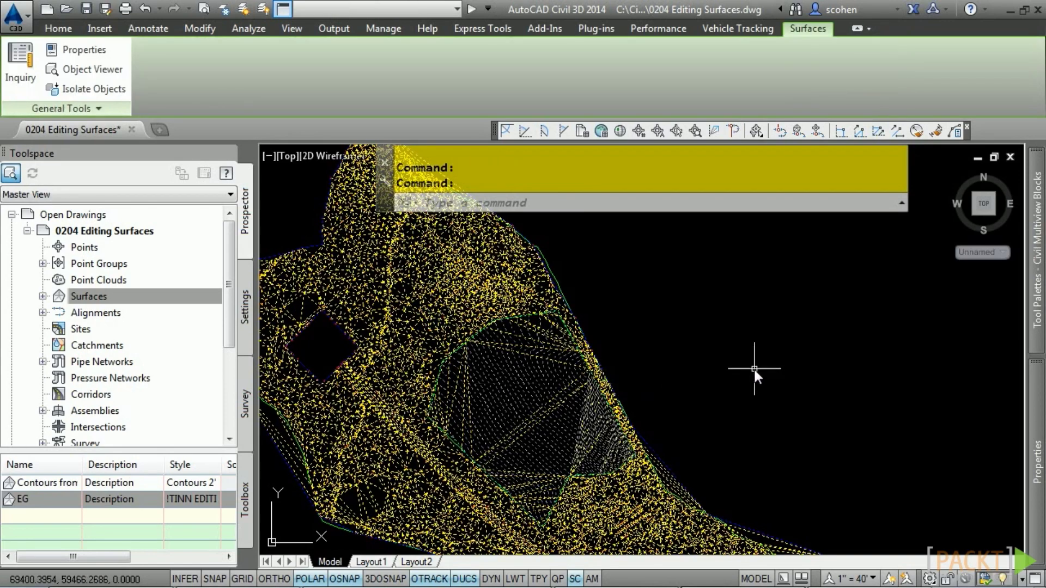
mouse_move(1035, 463)
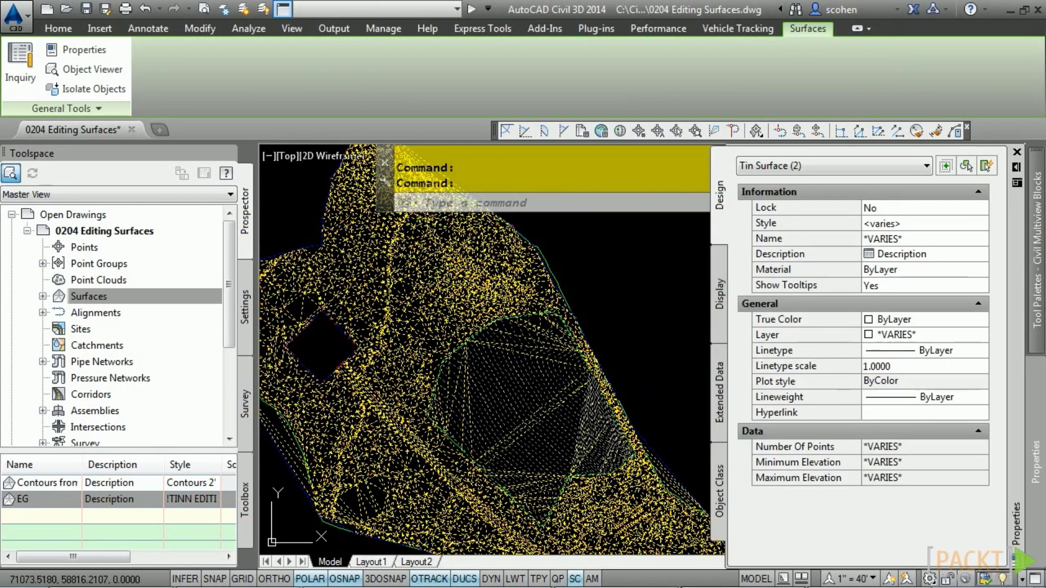
click(954, 227)
click(904, 257)
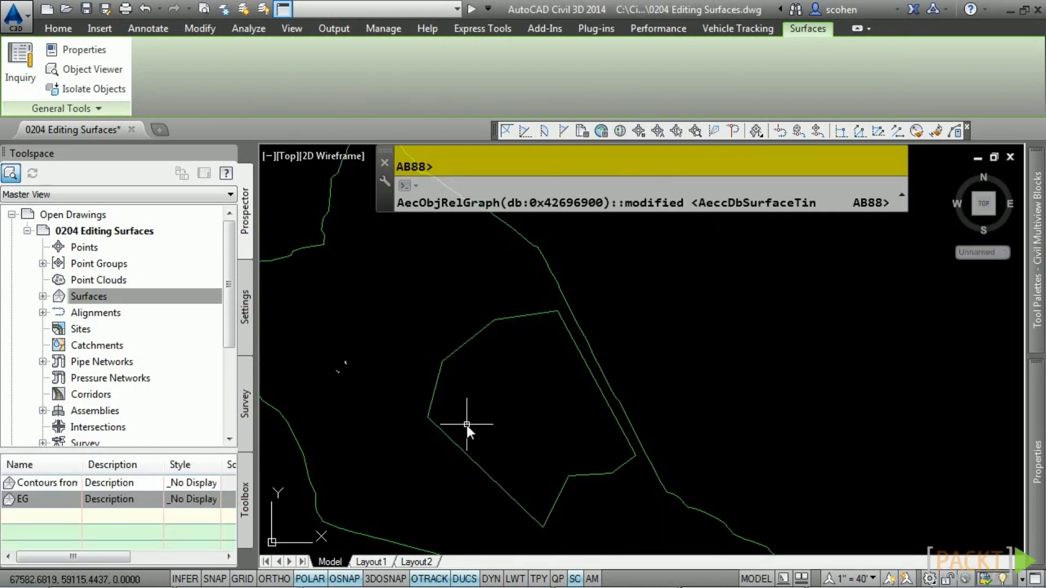
key(Escape)
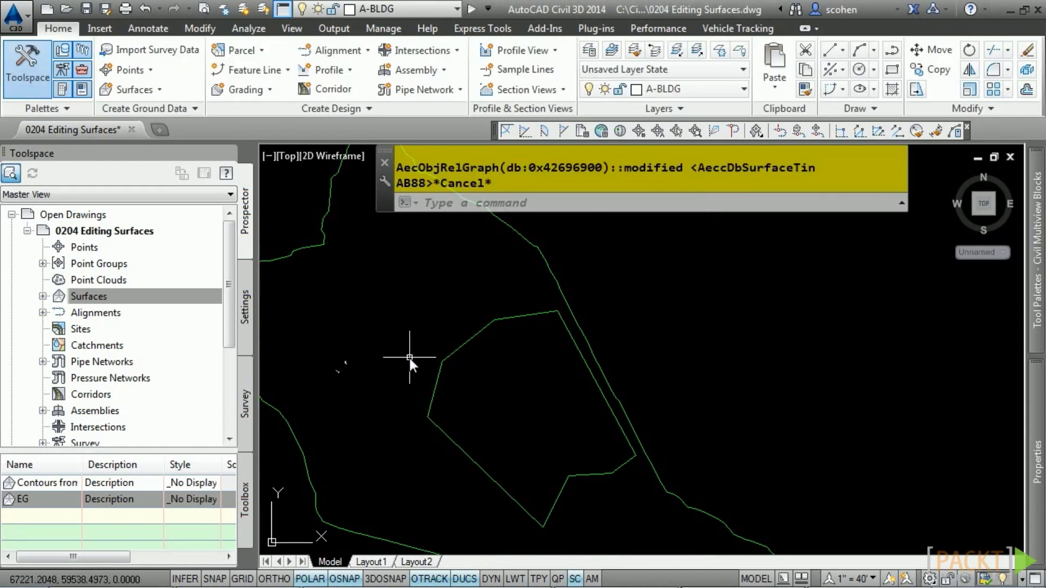
Create a new TIN surface named Combined EG, keeping the Contours 2' and 10' (Background) style
right_click(70, 298)
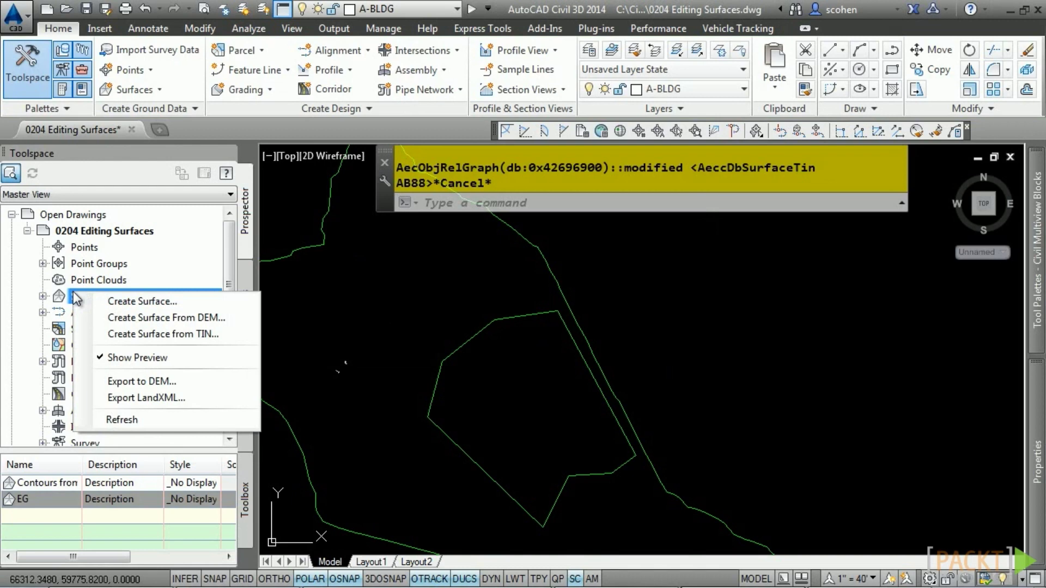
click(140, 301)
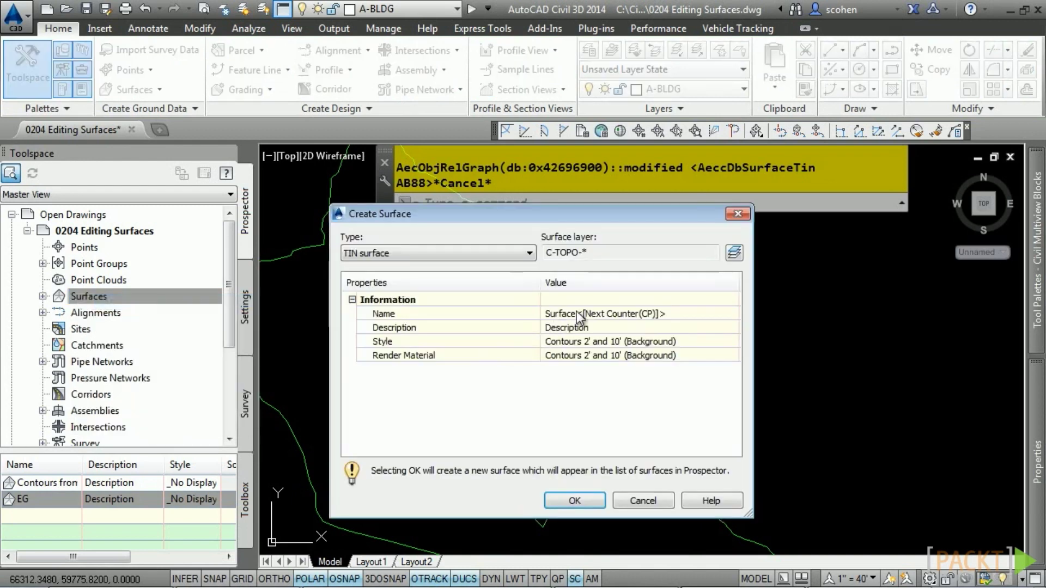
click(700, 314)
text(Combined EG)
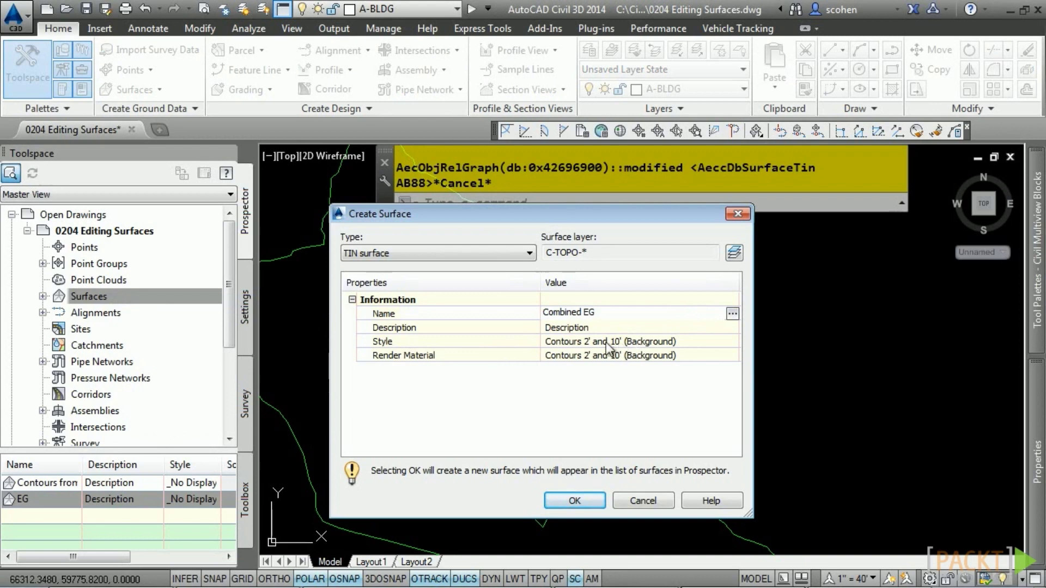
click(573, 497)
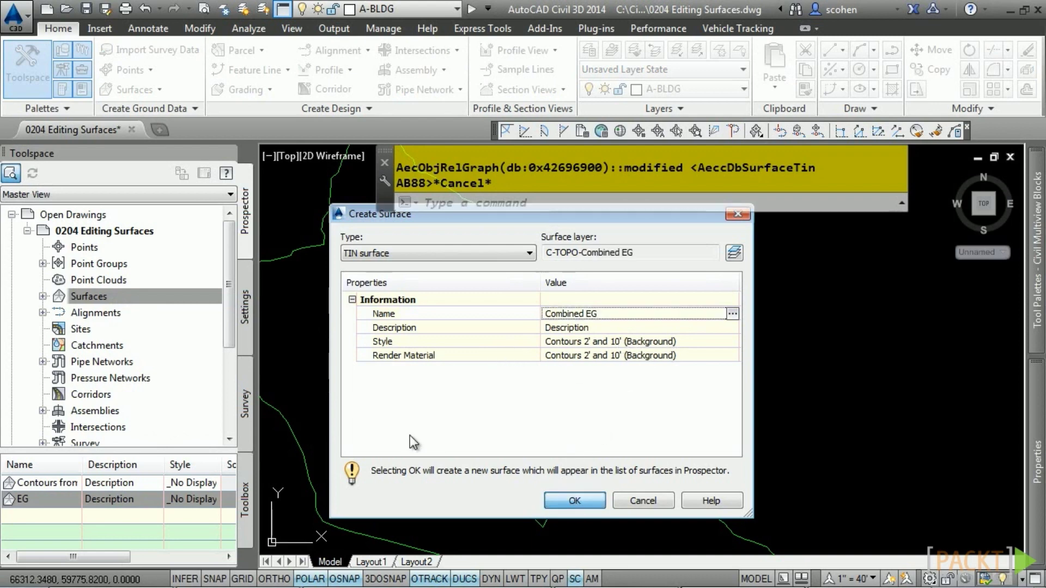
Show the definition of the Combined EG surface in the drawing's surface list and set that surface to rebuild automatically
click(43, 297)
click(57, 313)
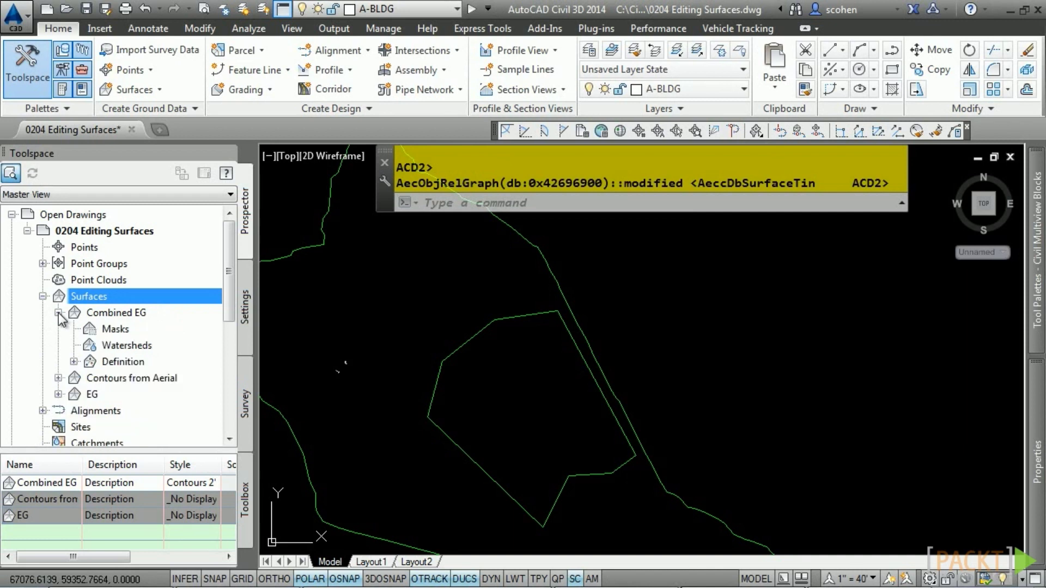
click(74, 362)
click(127, 361)
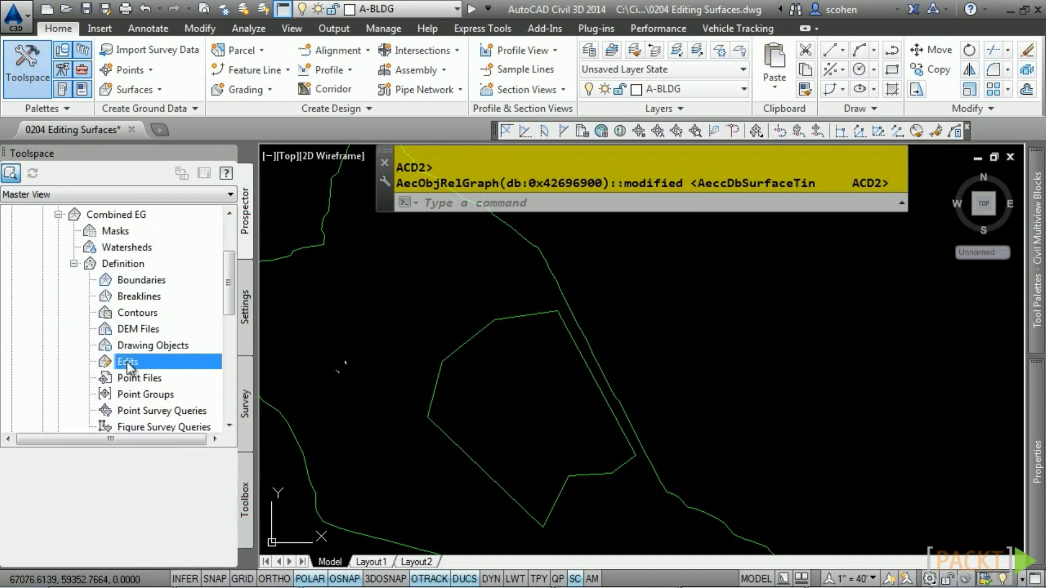
right_click(129, 366)
click(109, 368)
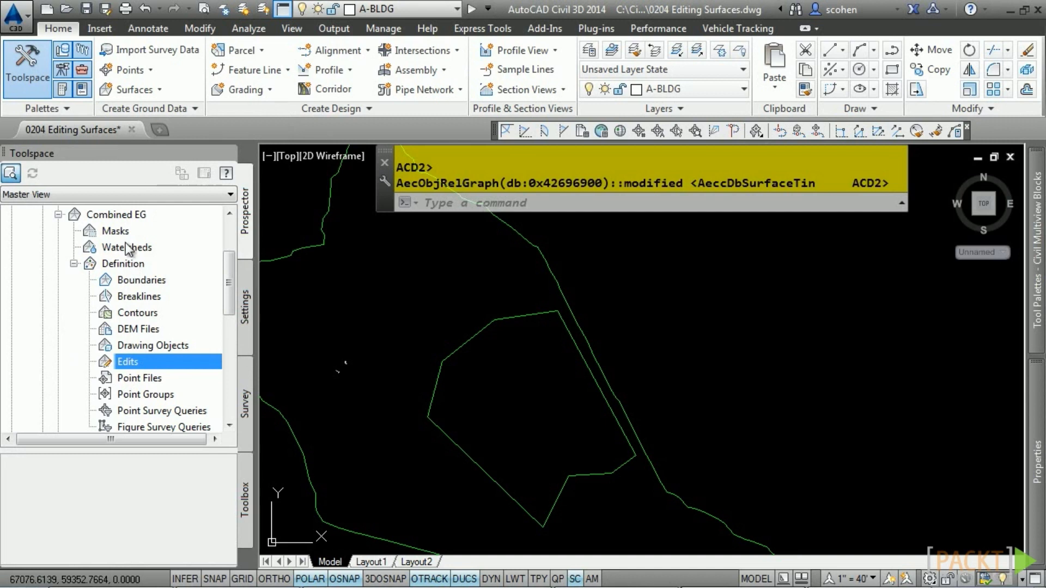
right_click(121, 214)
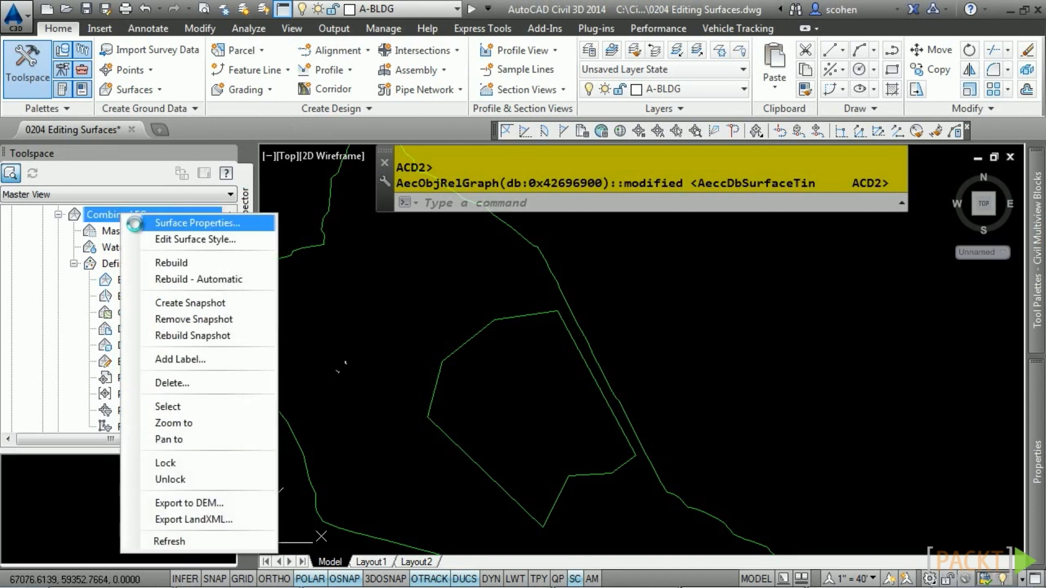
click(180, 279)
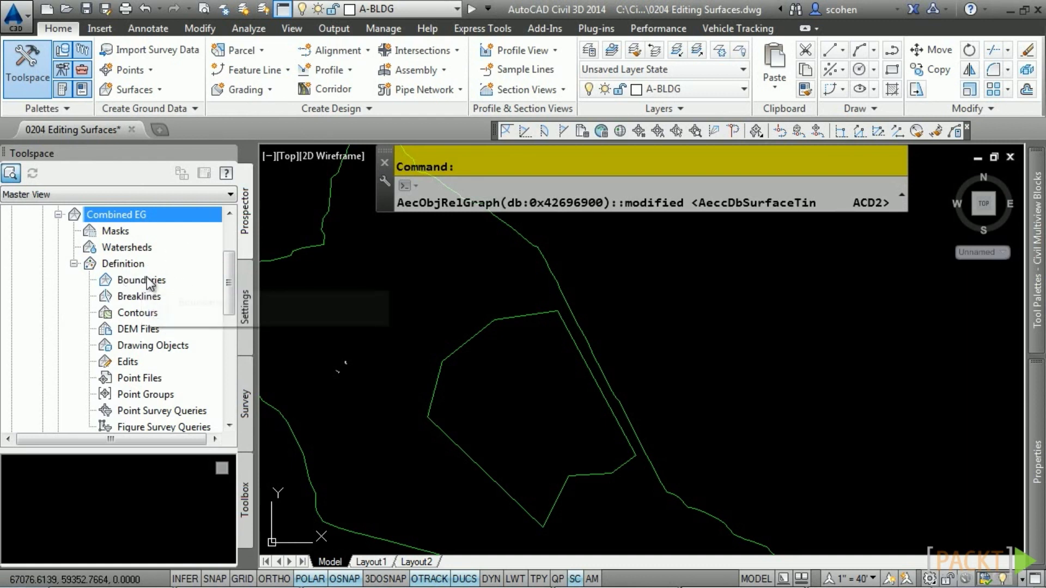
Paste the EG surface into the Combined EG surface as a surface edit
right_click(131, 365)
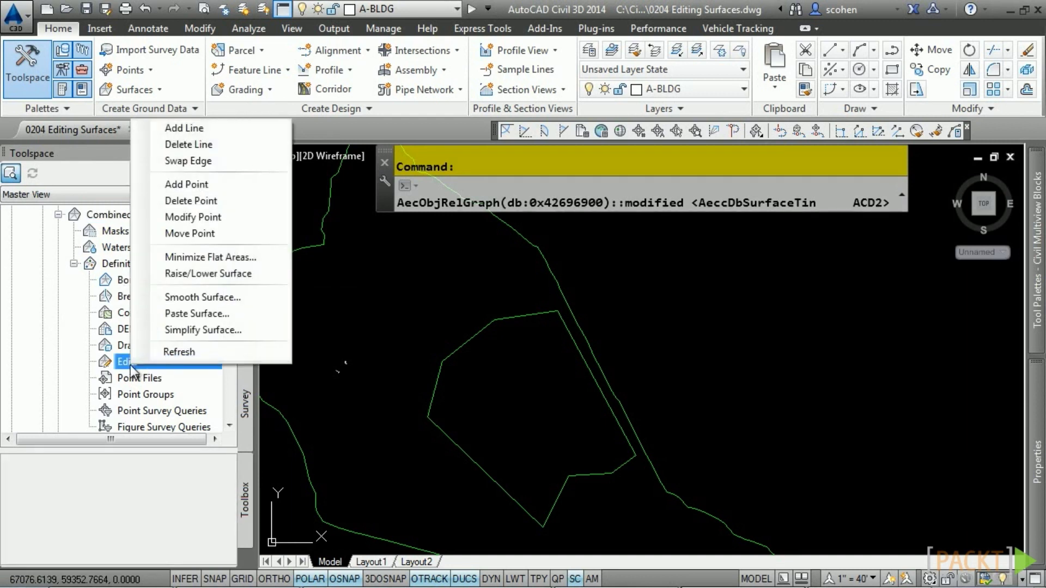
click(196, 313)
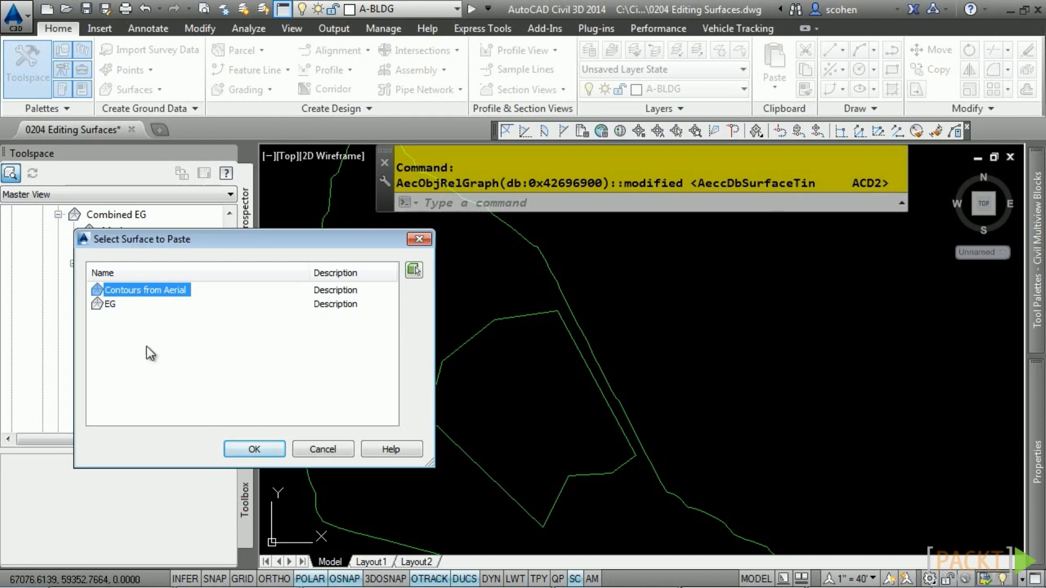
click(107, 305)
click(253, 448)
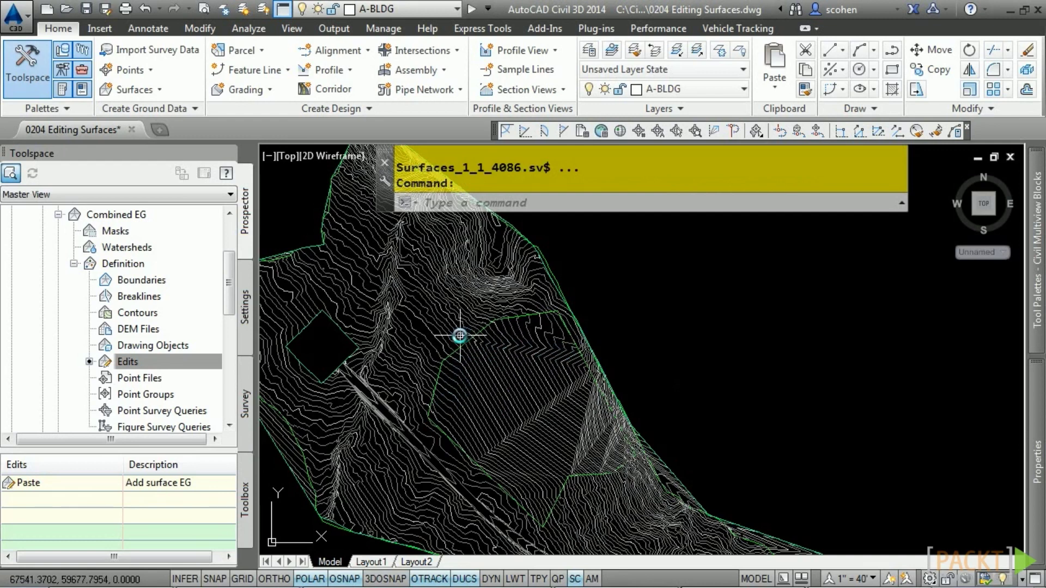
Paste the Contours from Aerial surface into the Combined EG surface as a second surface edit
click(127, 362)
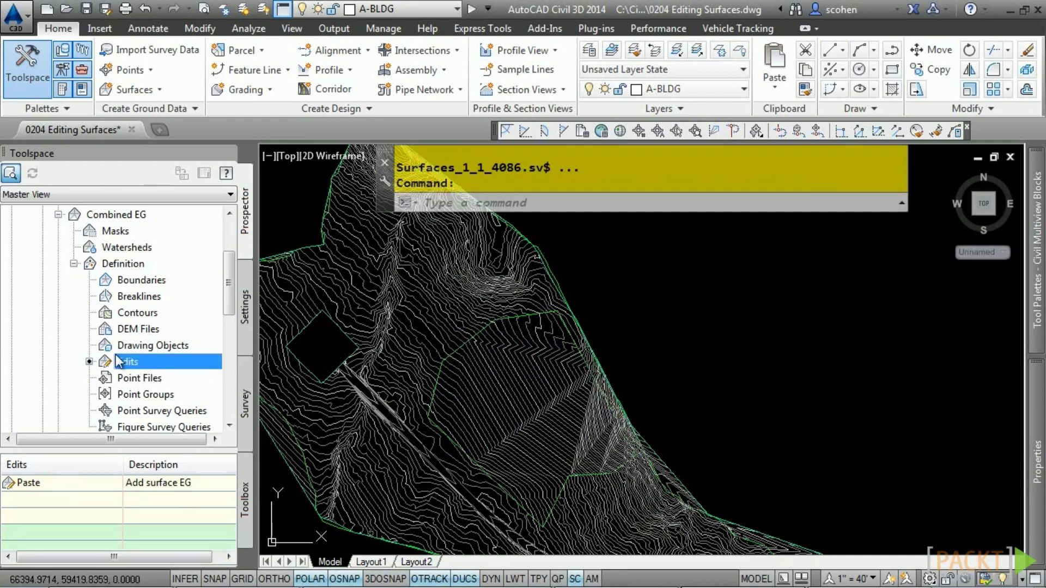
right_click(128, 363)
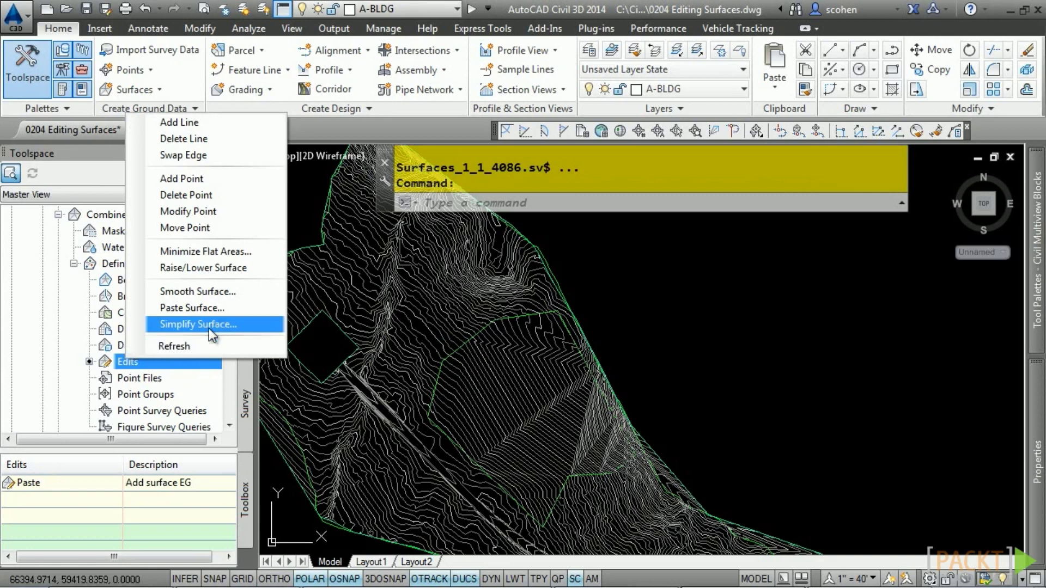
click(217, 312)
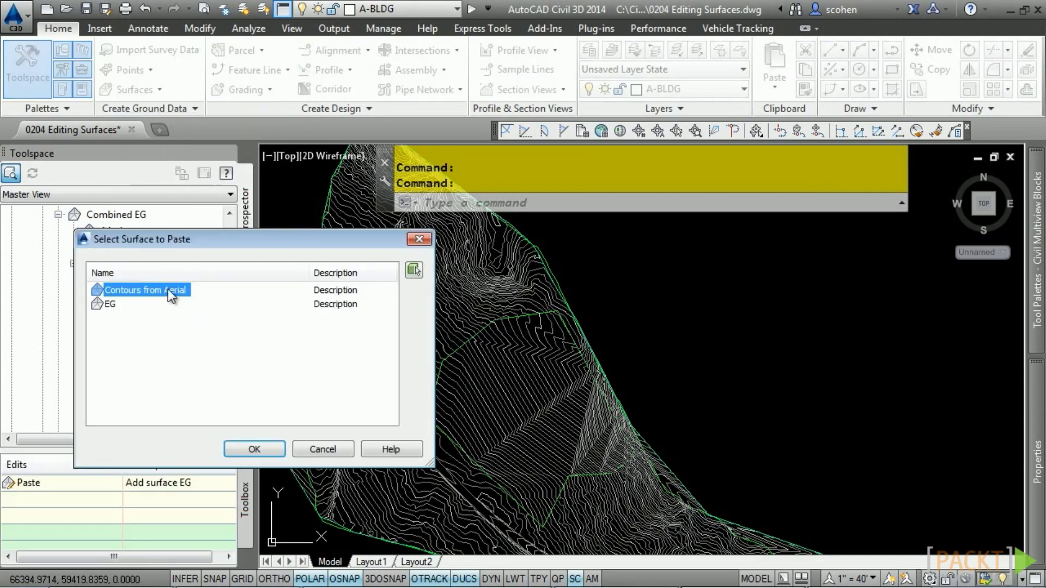
click(254, 448)
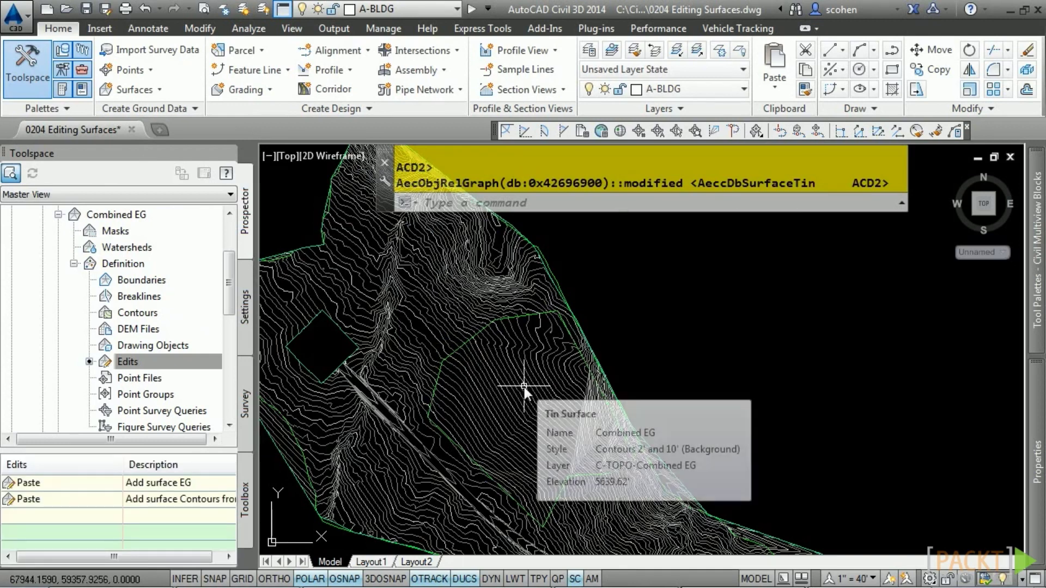
mouse_move(587, 357)
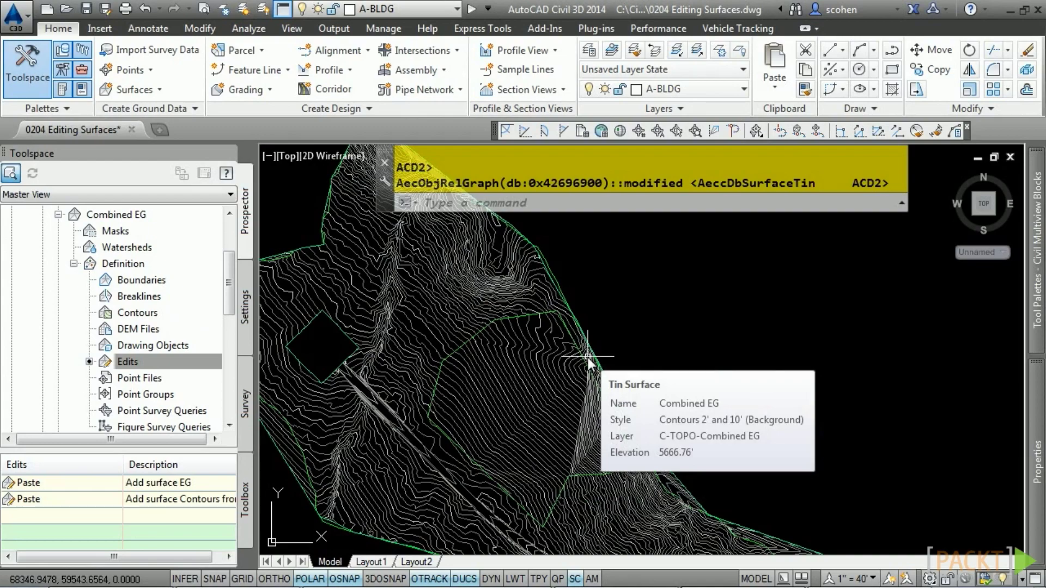
scroll(587, 357, down, 3)
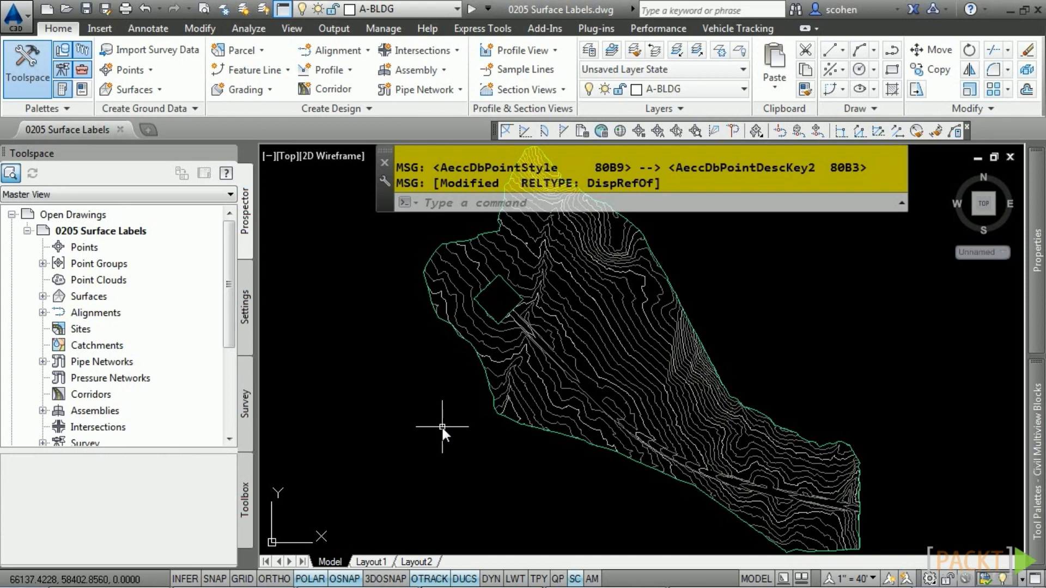
In the 0205 Surface Labels drawing, set up label creation for the Combined EG surface with label type Slope and style Percent
click(548, 403)
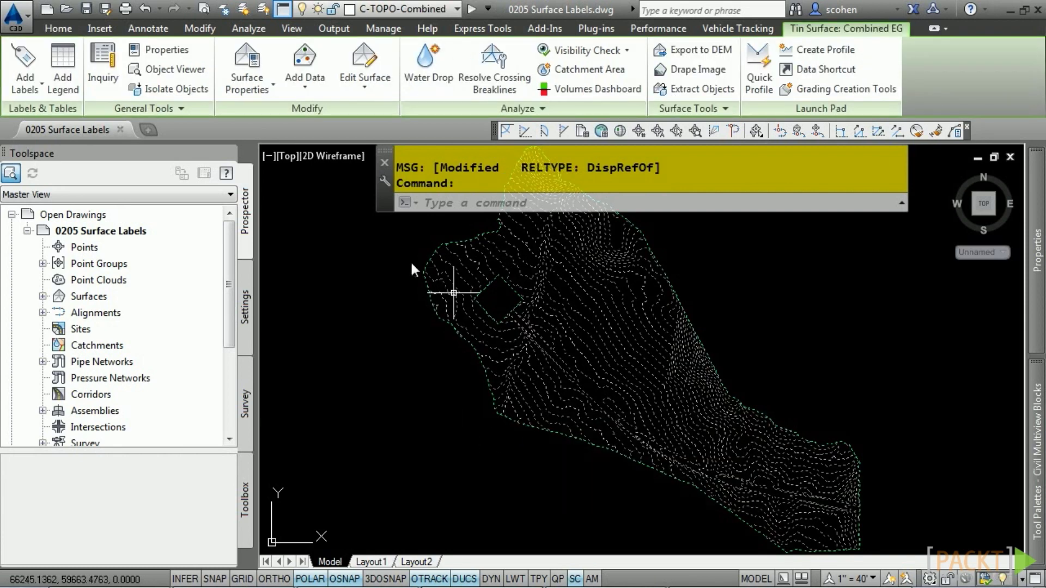
click(33, 92)
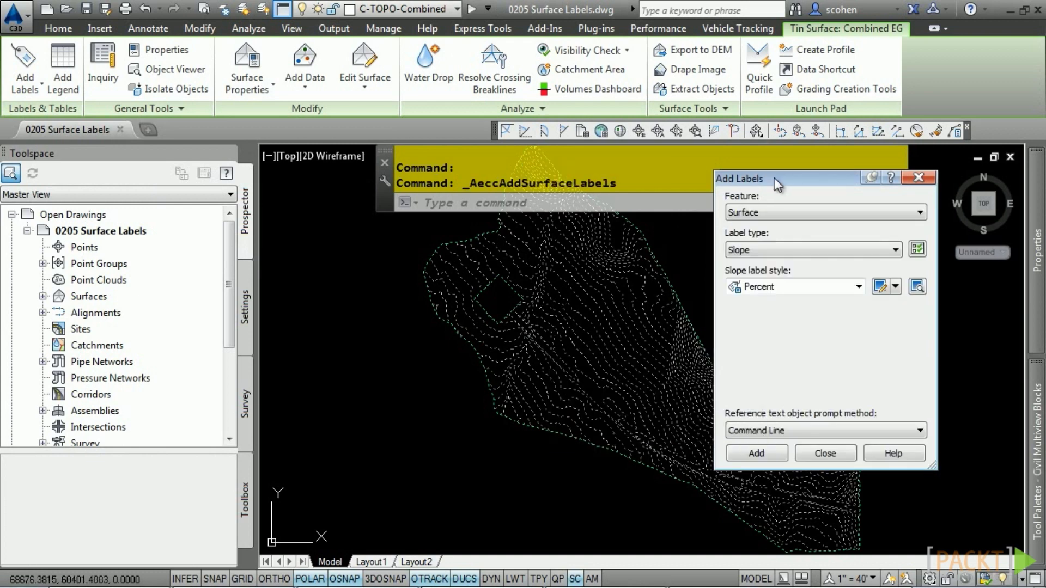
drag(776, 177, 795, 112)
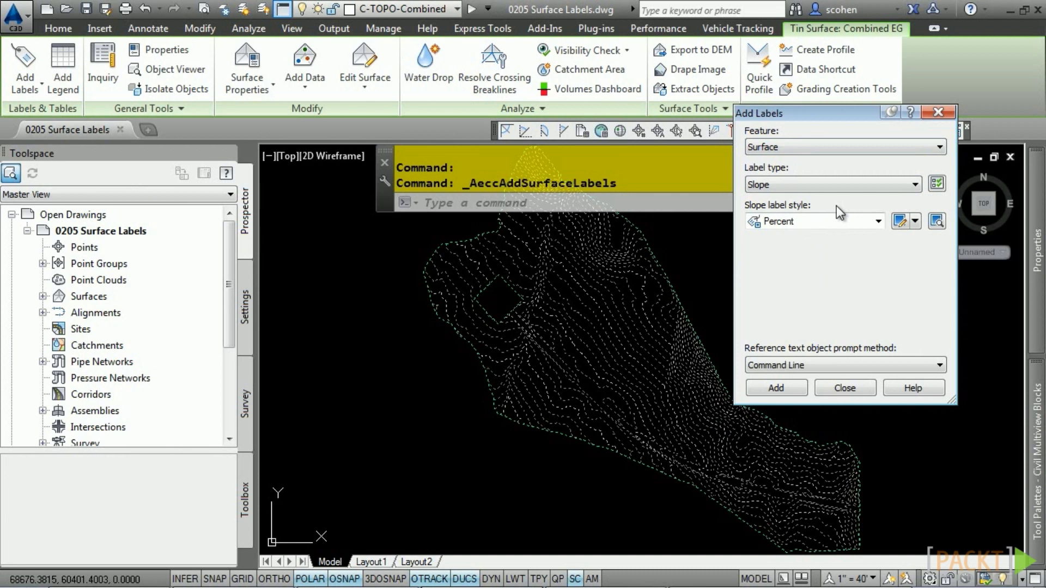
click(867, 225)
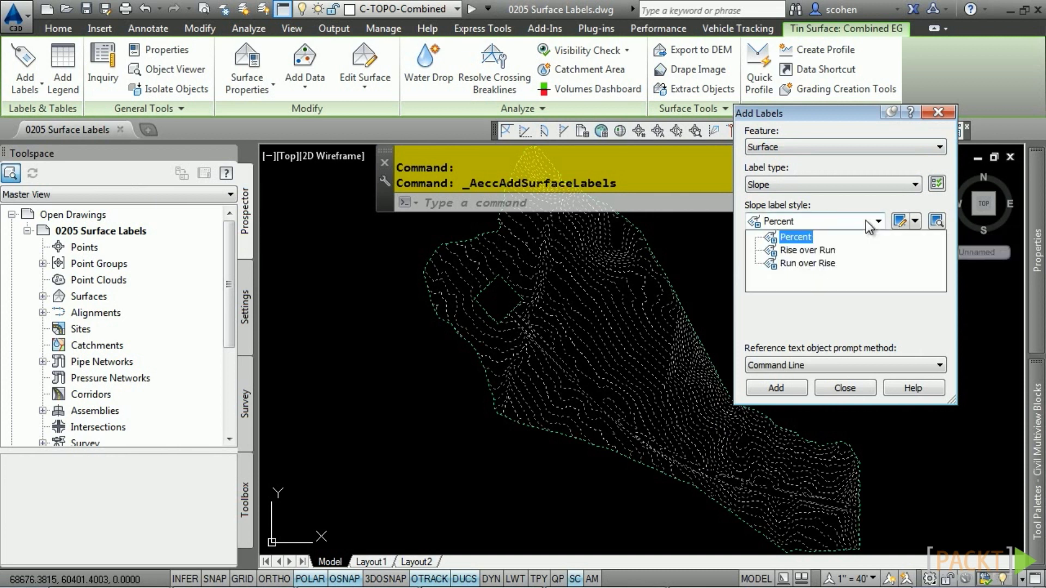
click(815, 237)
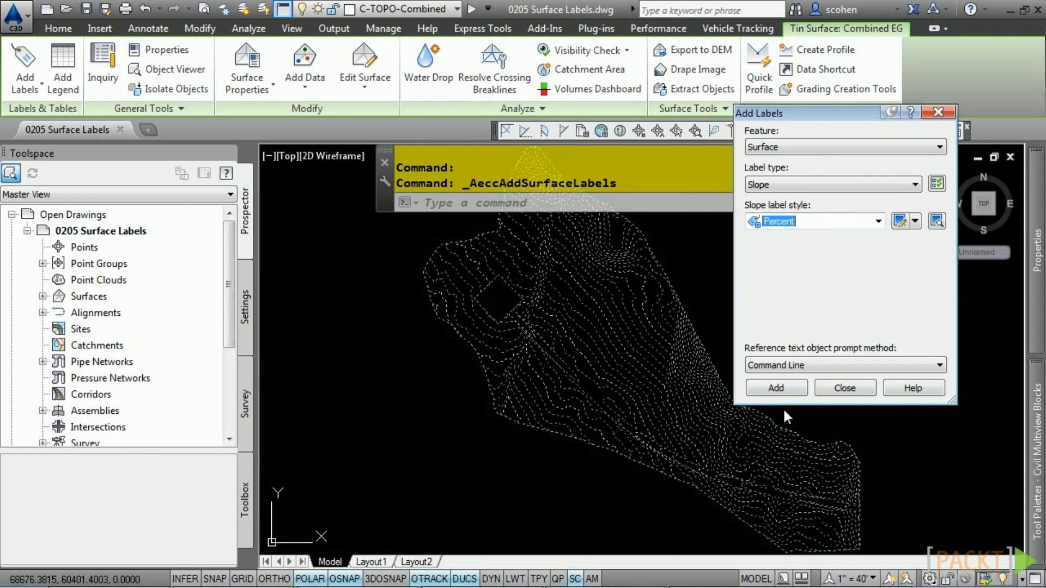
Add a one-point slope label between two contours near the middle of the Combined EG surface
click(792, 390)
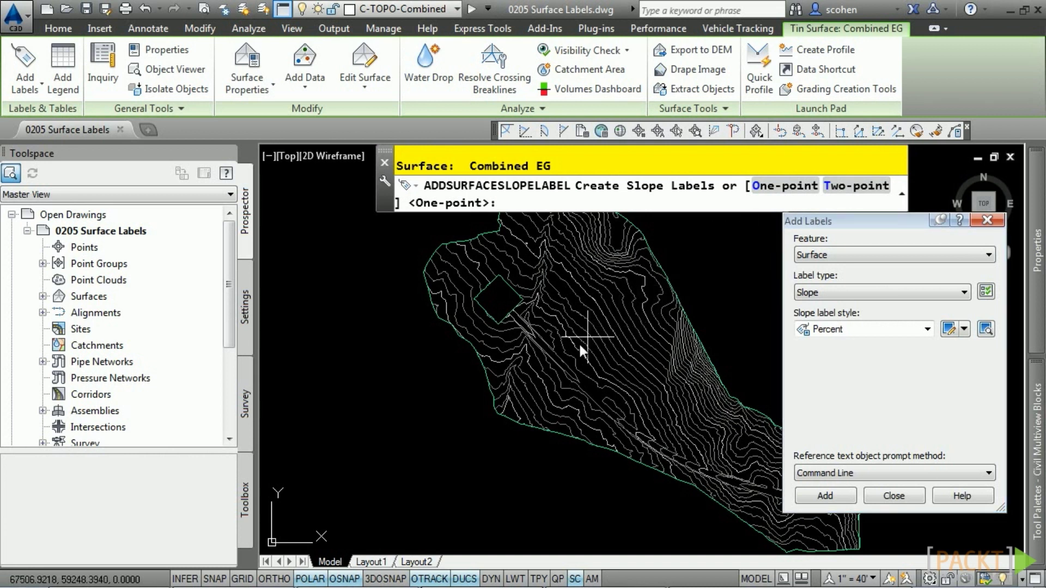
scroll(587, 344, up, 6)
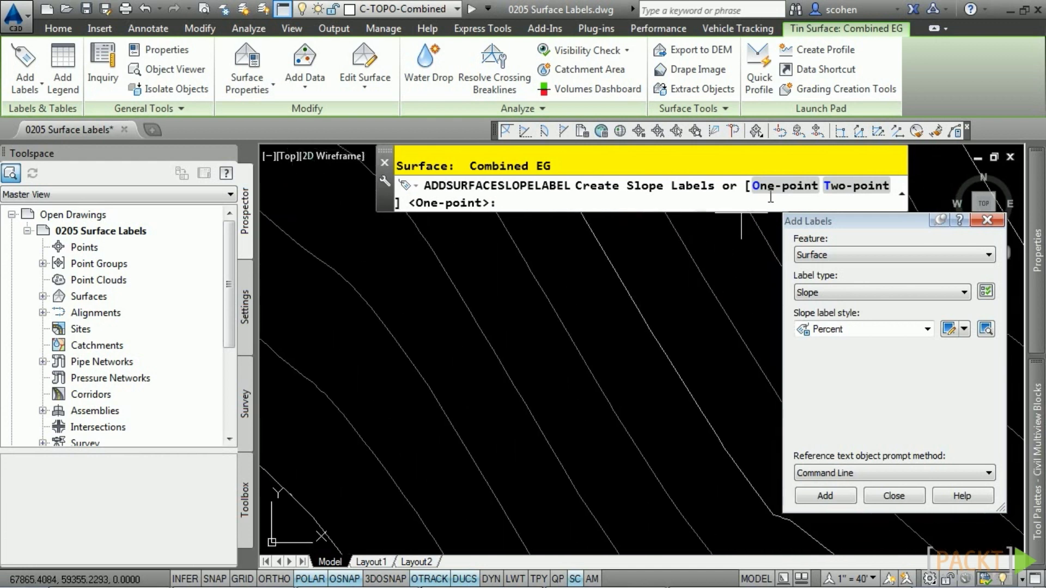
click(779, 186)
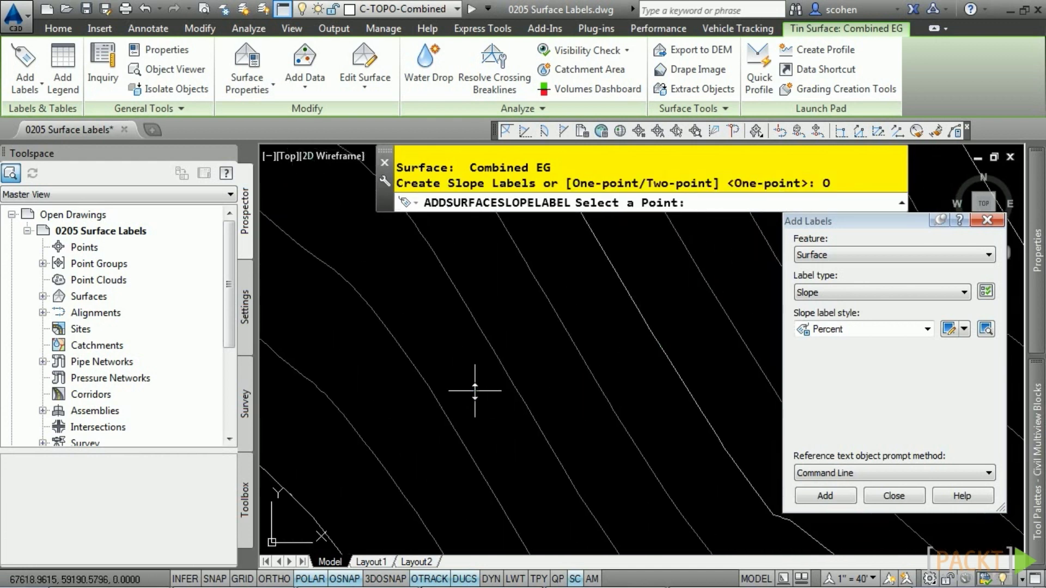
click(482, 390)
scroll(470, 422, up, 2)
middle_drag(470, 421, 521, 436)
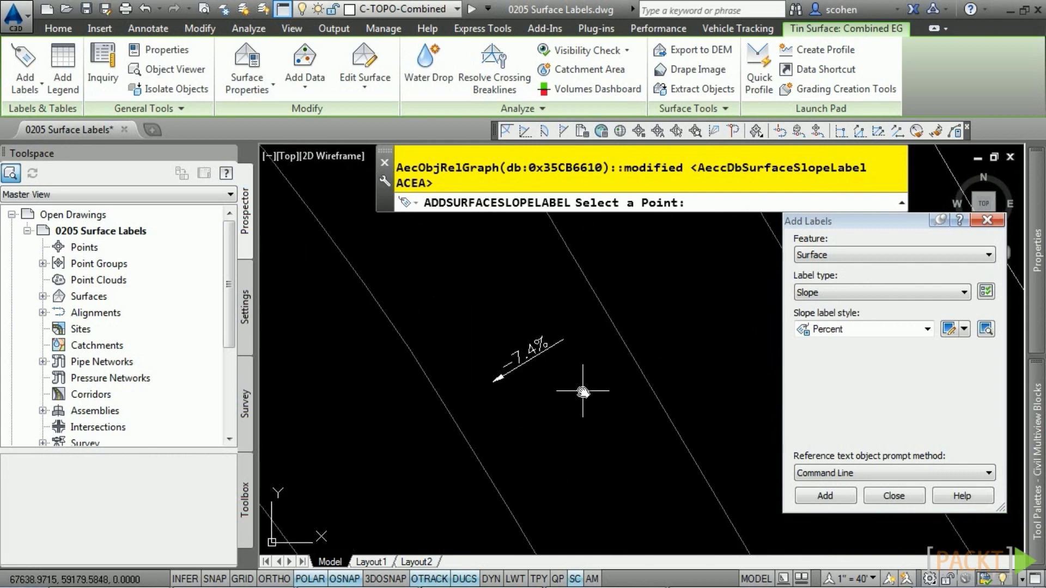
key(Escape)
Stretch the new slope label by its grip about 72 units due west (180°), across the neighbouring contour
click(567, 345)
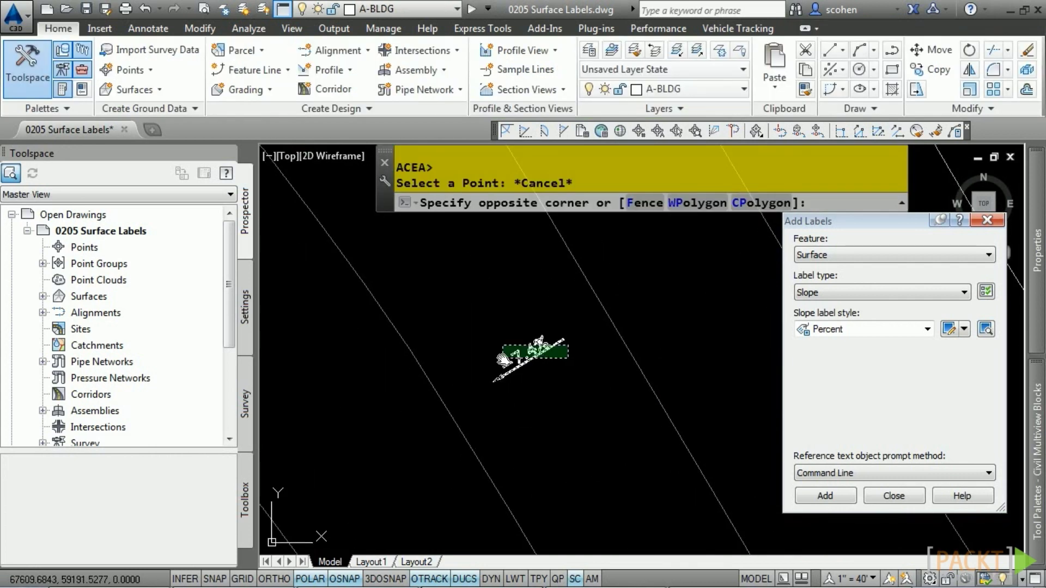
click(502, 358)
click(534, 364)
middle_drag(626, 439, 702, 401)
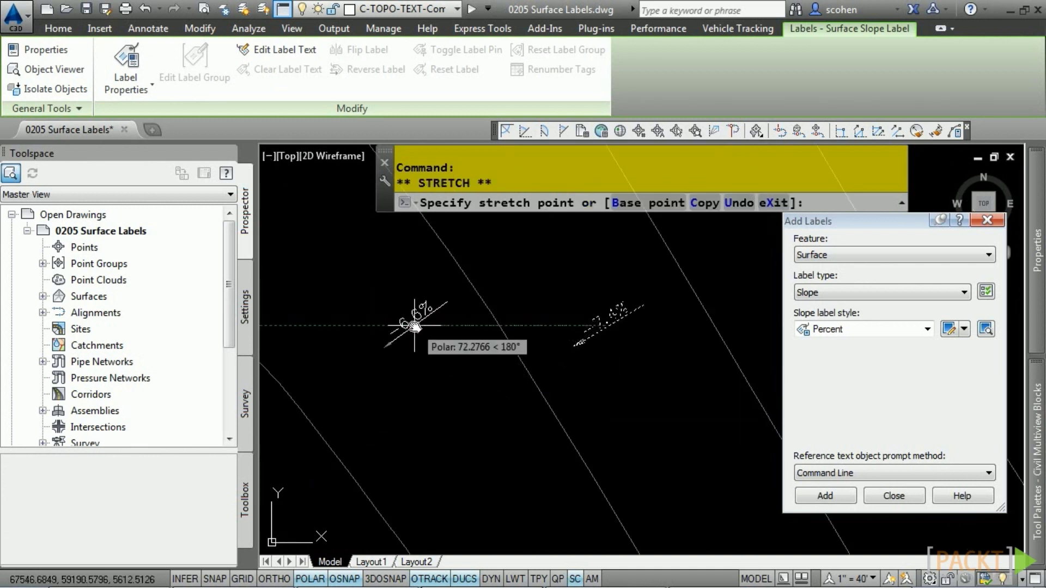
click(415, 325)
Copy the slope label to three other spots between the contours to the east and southeast
text(co)
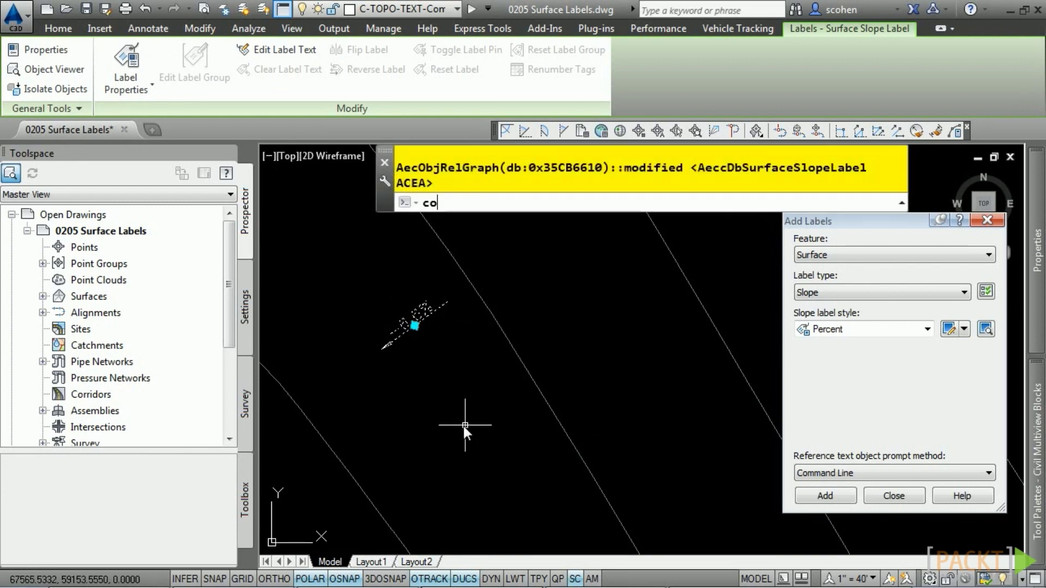
key(Return)
click(338, 298)
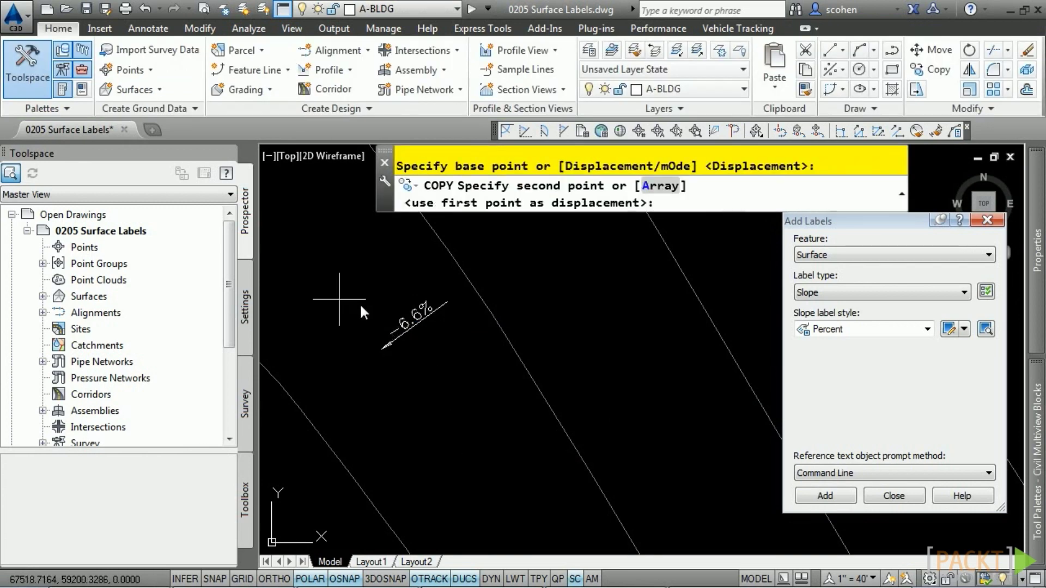
click(557, 275)
click(623, 416)
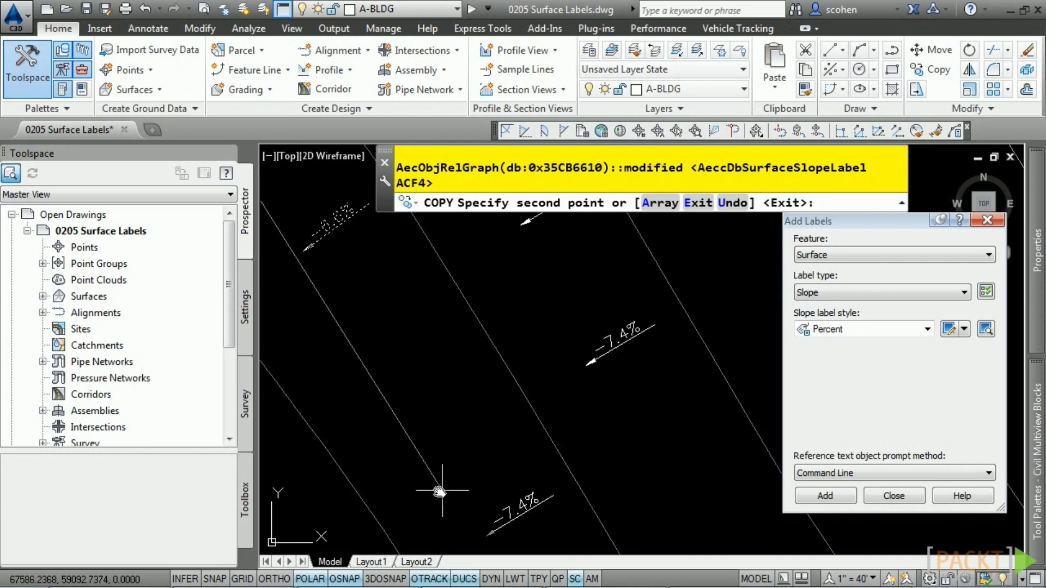
click(527, 366)
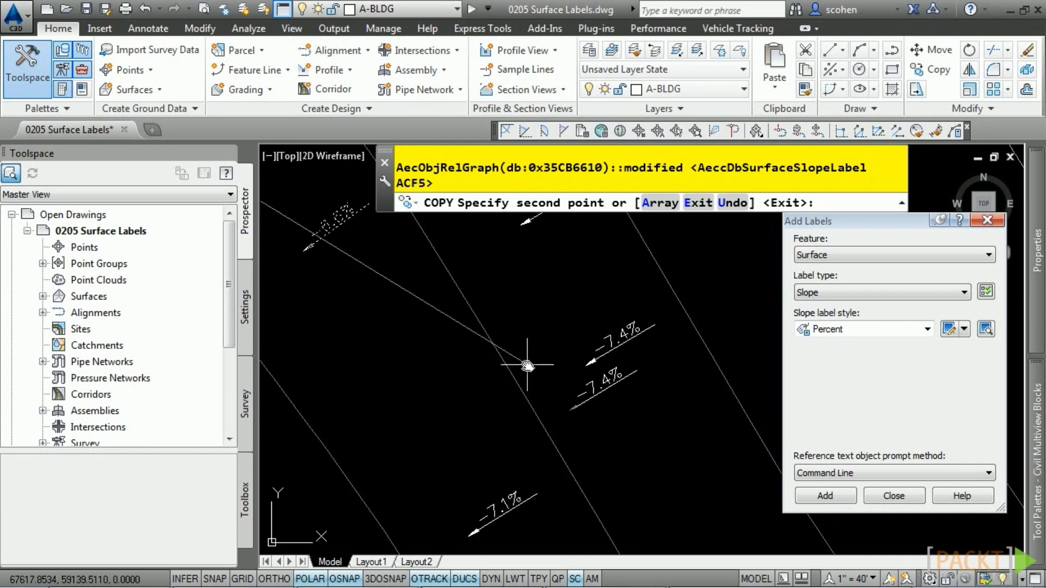
key(Escape)
key(Escape)
Switch the label type to Spot Elevation, keeping the Elevation Only style, and set the marker style to Basic X
click(872, 293)
click(828, 315)
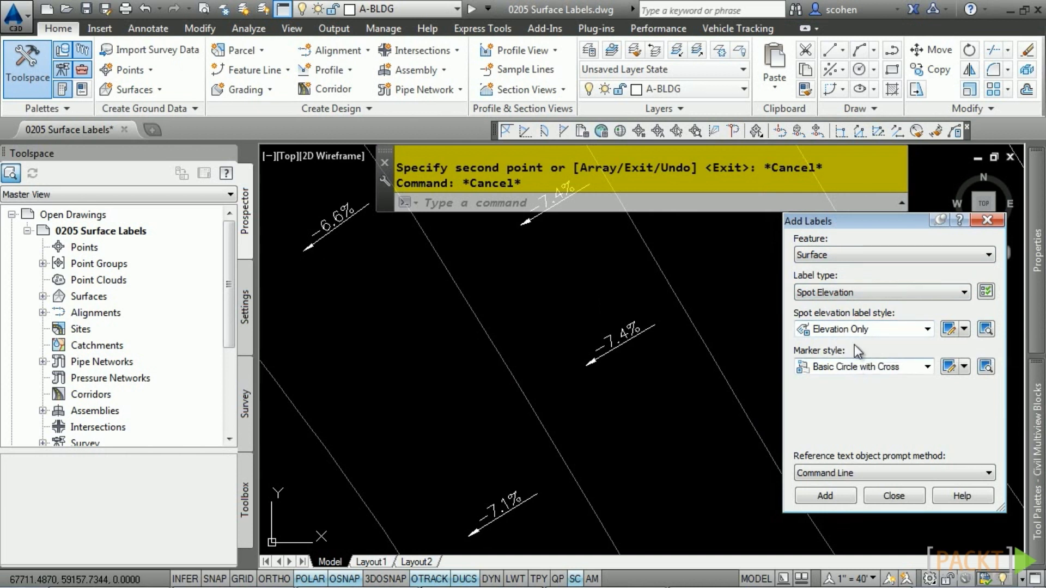
click(864, 372)
click(831, 421)
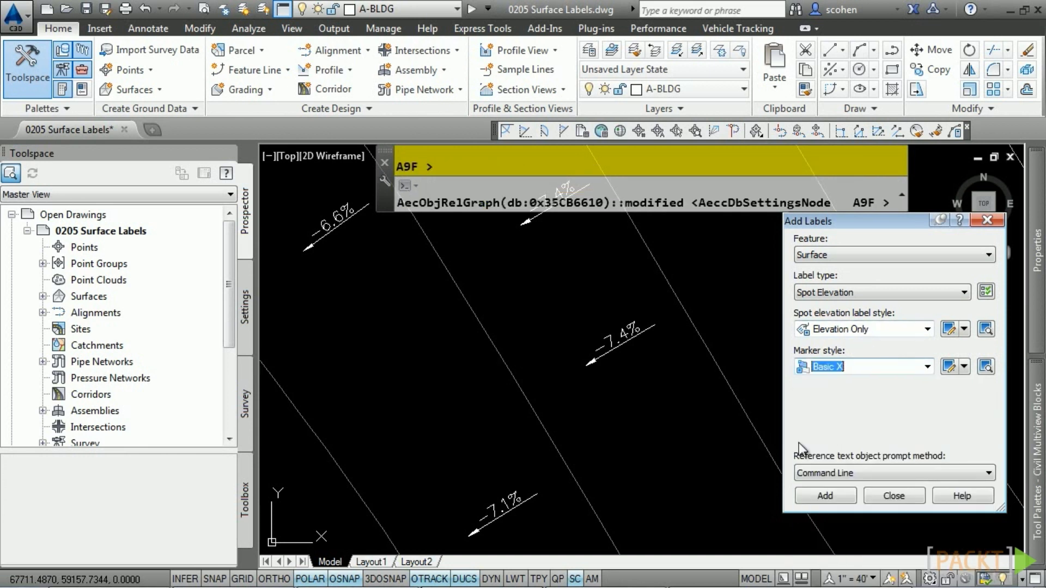
Add spot elevation labels to the Combined EG surface at three points southwest of the slope labels
click(832, 498)
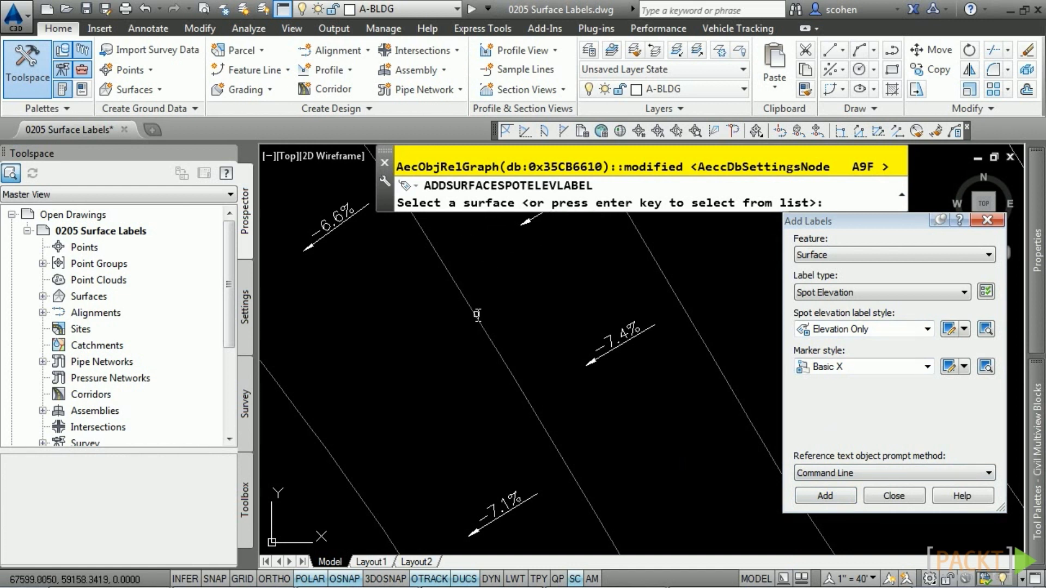
click(477, 314)
scroll(602, 362, down, 3)
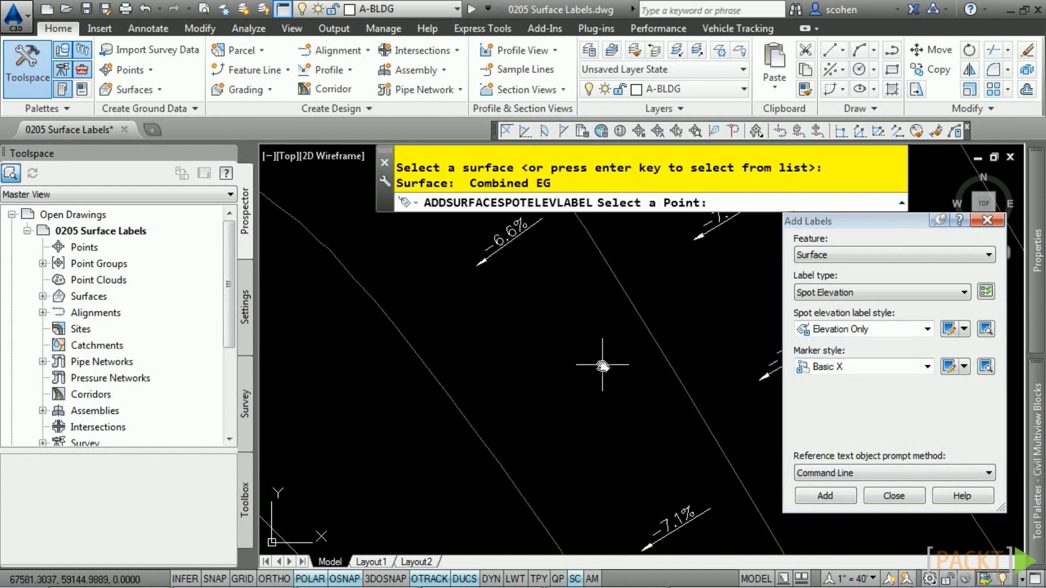
click(328, 342)
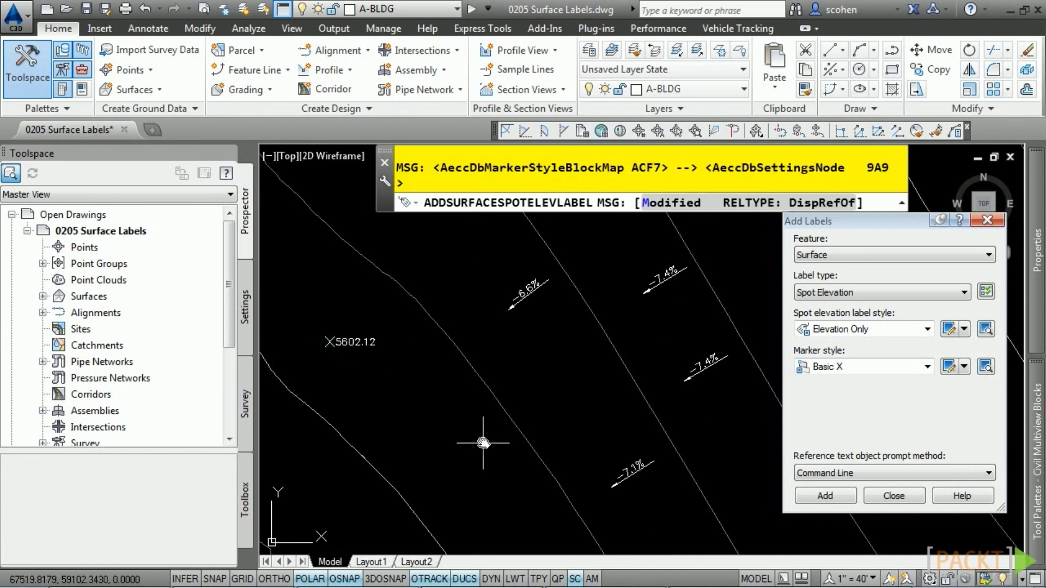
click(437, 424)
click(540, 377)
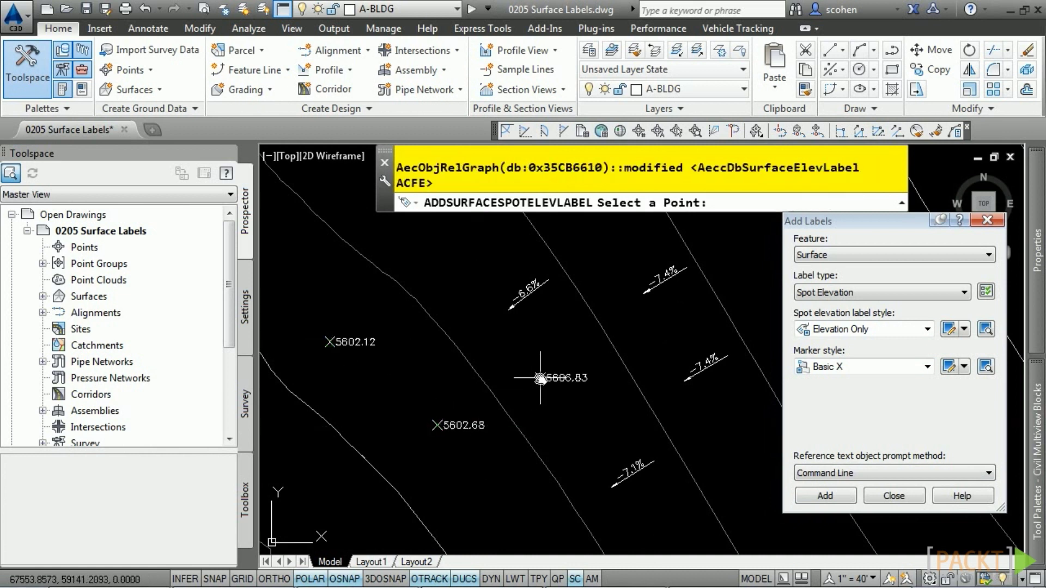
Add one more spot elevation label to the north, between the contours northwest of the slope labels, and finish labeling
click(429, 240)
key(Escape)
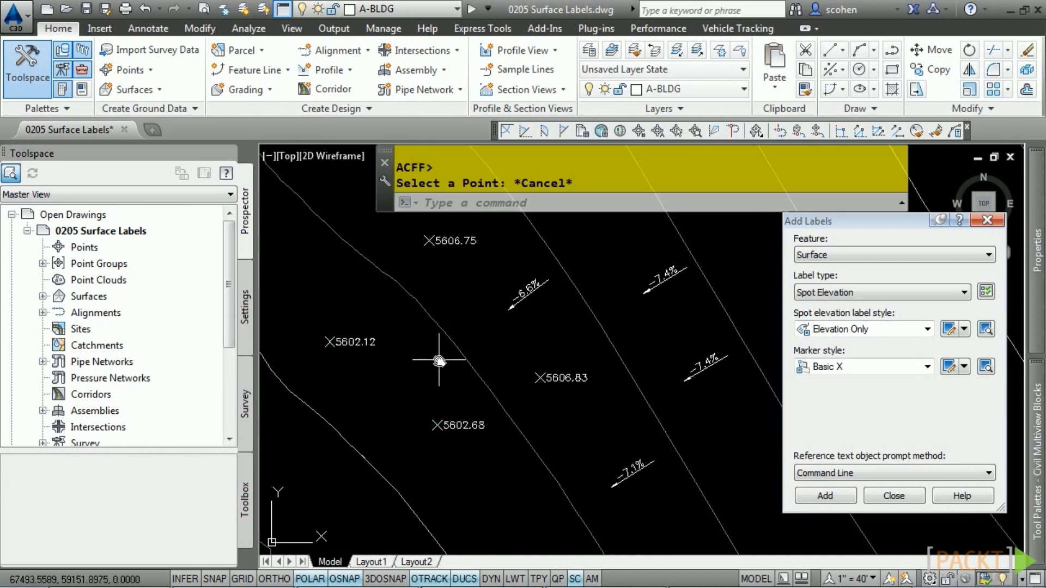
click(356, 342)
click(329, 342)
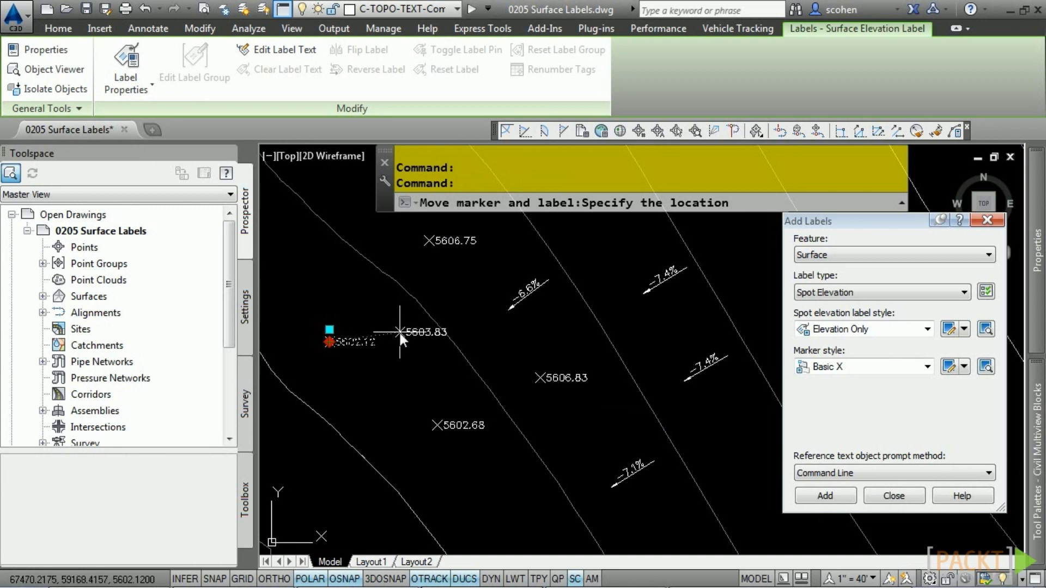
key(Escape)
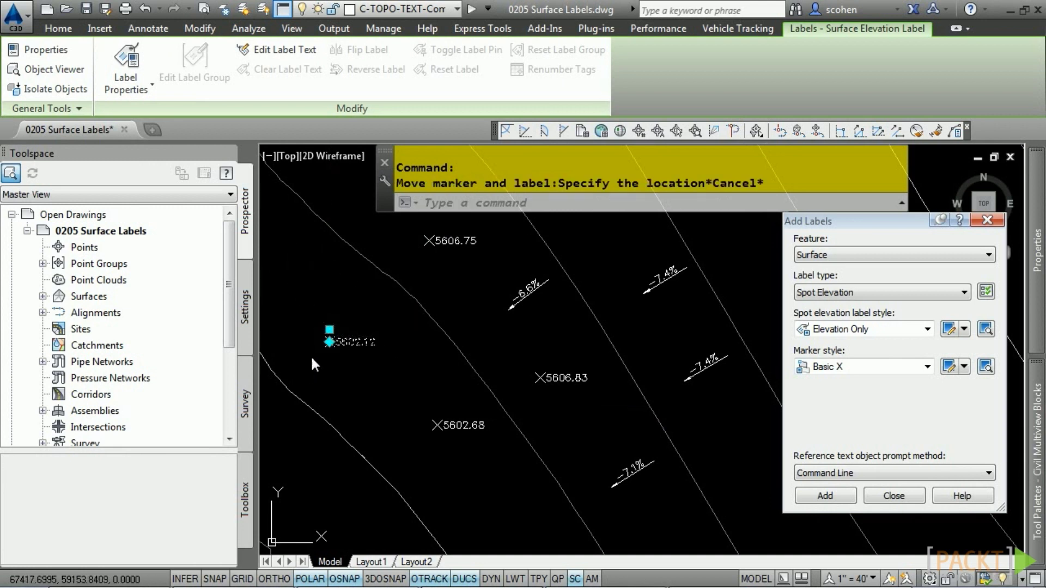
key(Escape)
Switch the label type to Contour - Single with the existing styles and label one contour of the Combined EG surface
click(867, 292)
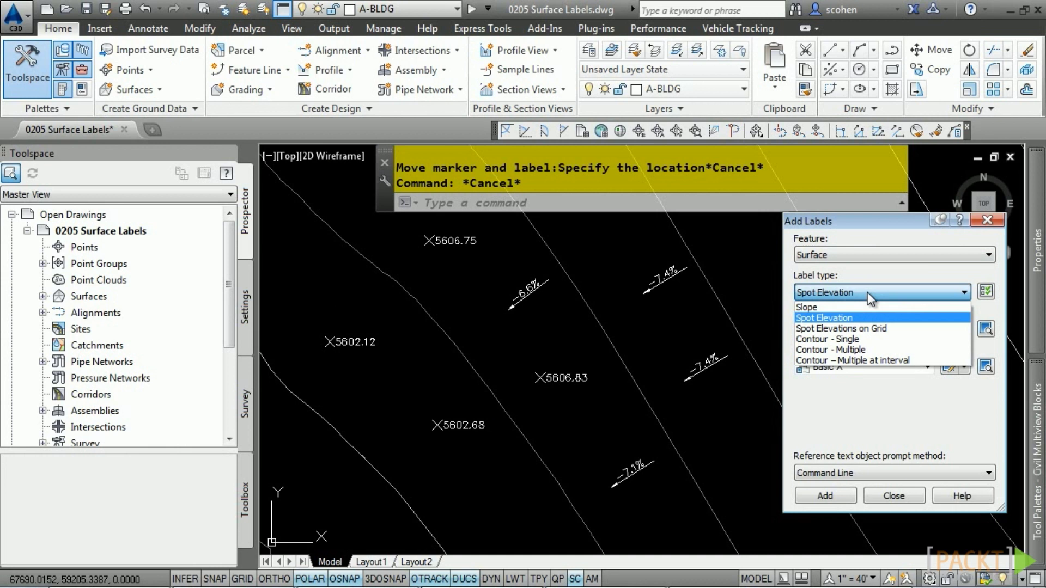
click(854, 338)
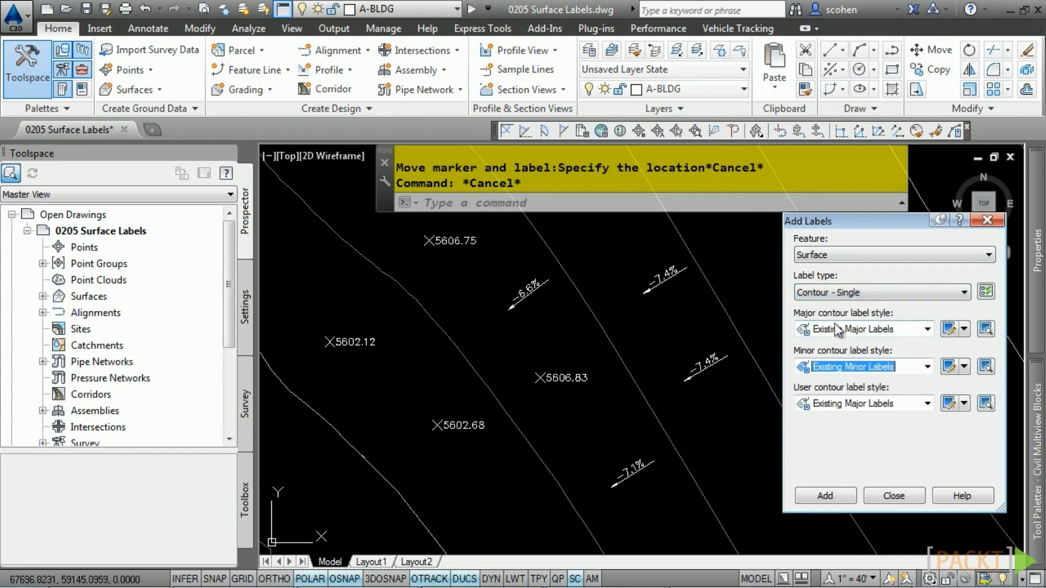
click(824, 495)
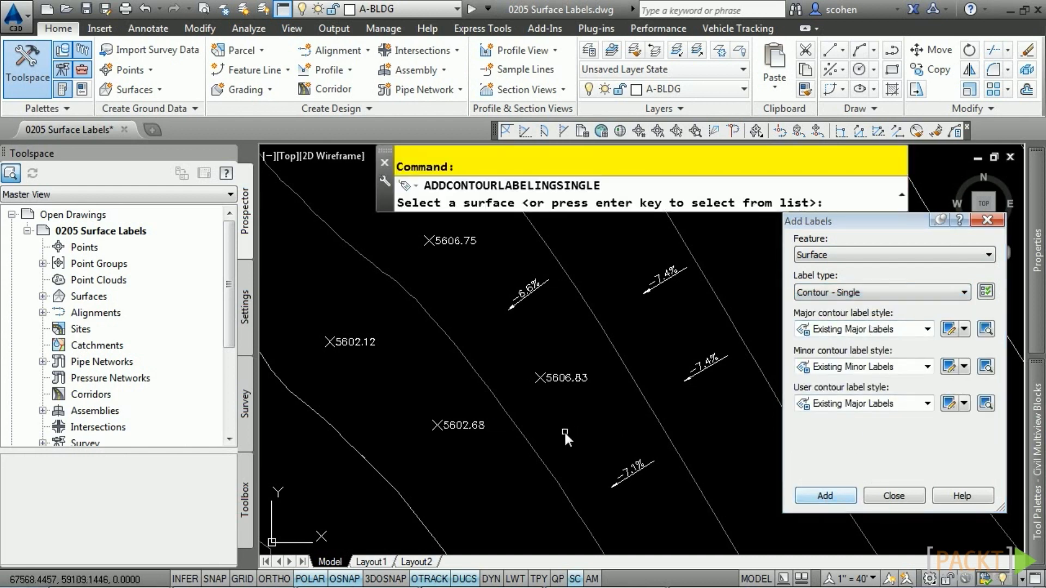
scroll(564, 433, down, 5)
mouse_move(433, 262)
middle_down()
mouse_move(578, 368)
mouse_move(592, 357)
middle_up()
click(591, 355)
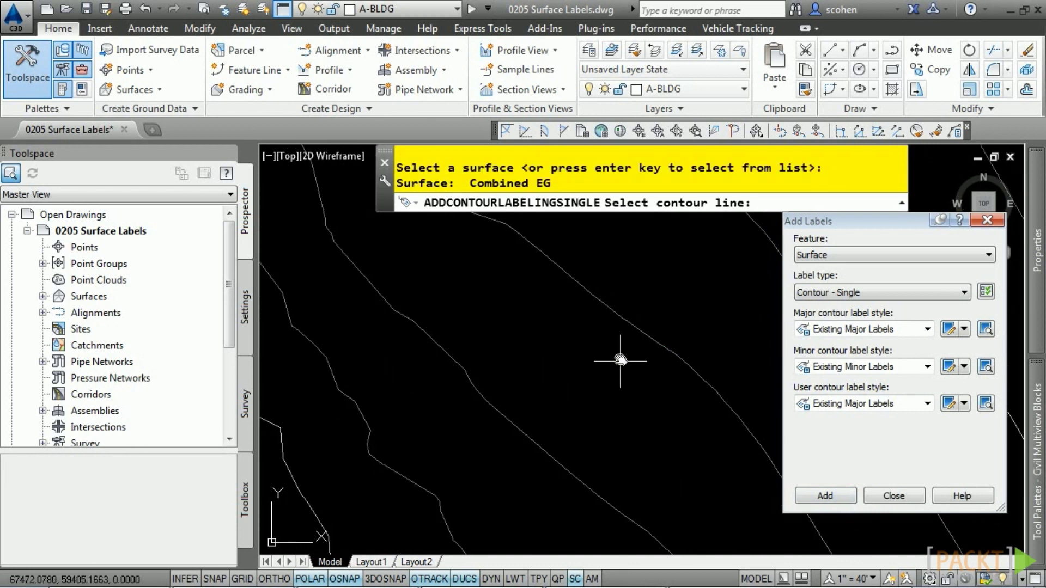
click(615, 319)
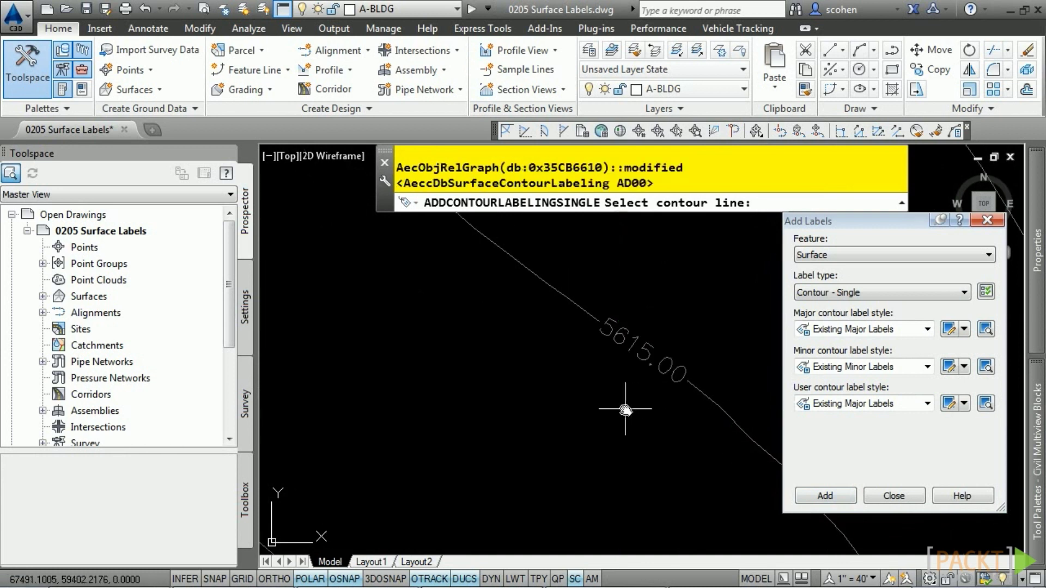
key(Escape)
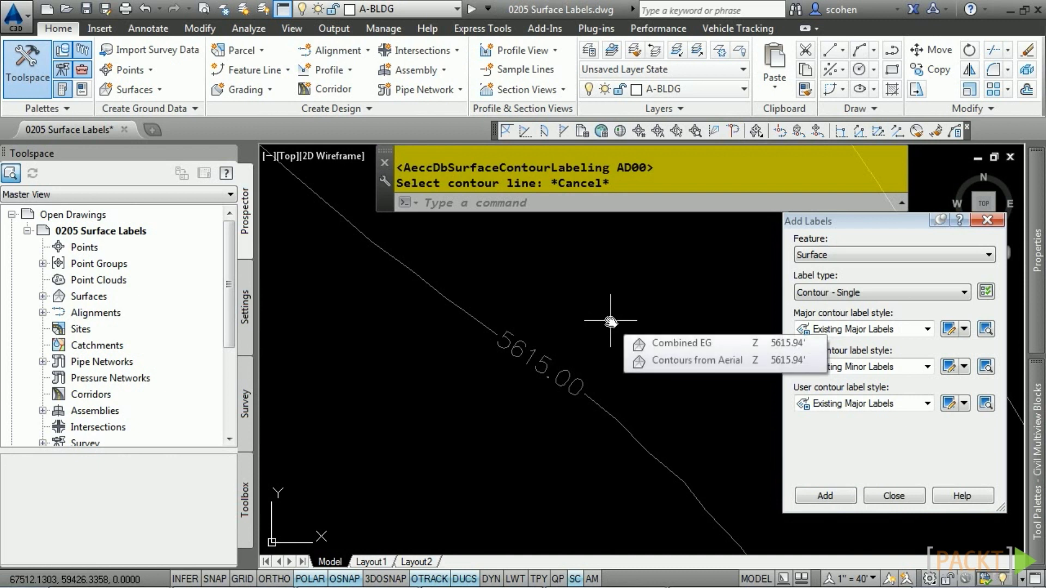
Select the new contour label and stretch its label line northeast by the end grip across the next contour
click(543, 358)
click(612, 357)
scroll(617, 345, up, 2)
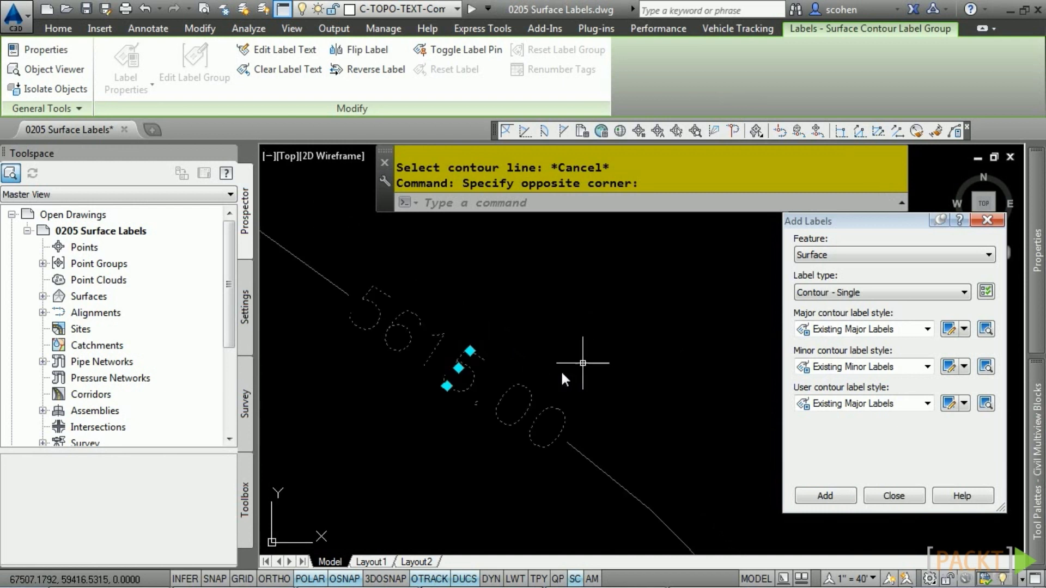
scroll(463, 359, up, 2)
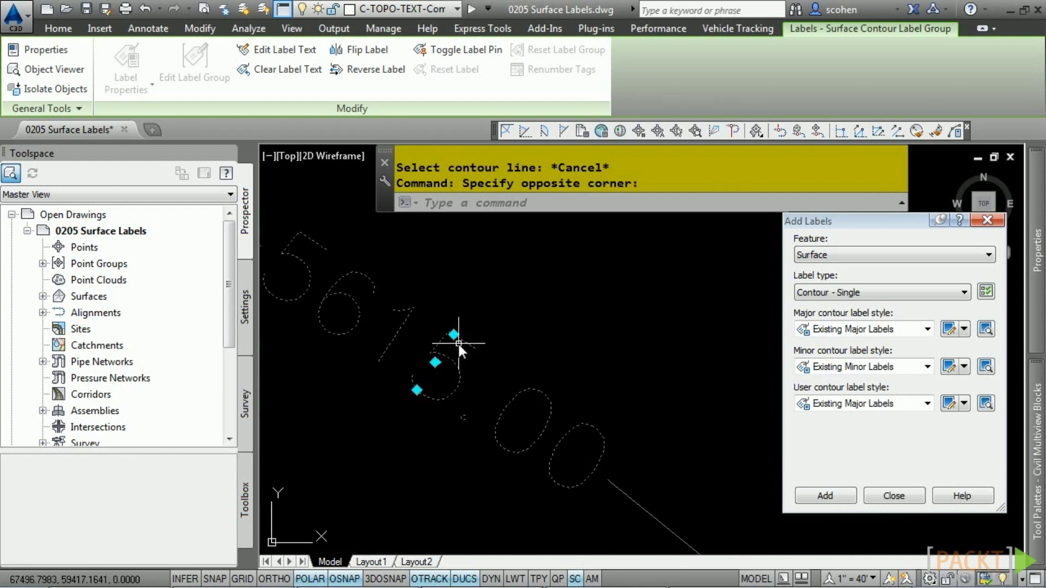
scroll(553, 328, down, 3)
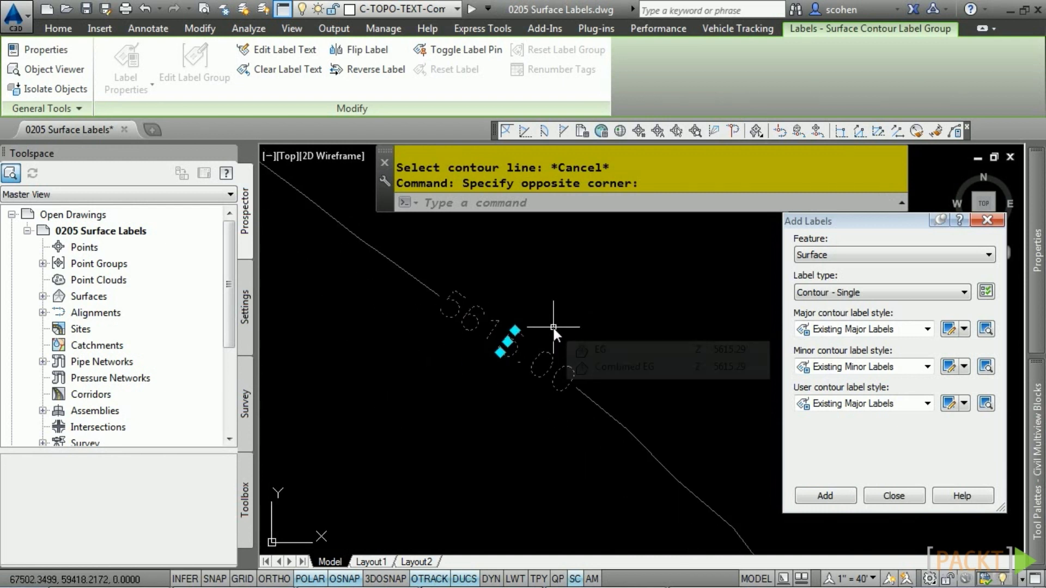
scroll(552, 326, down, 1)
middle_drag(553, 326, 424, 403)
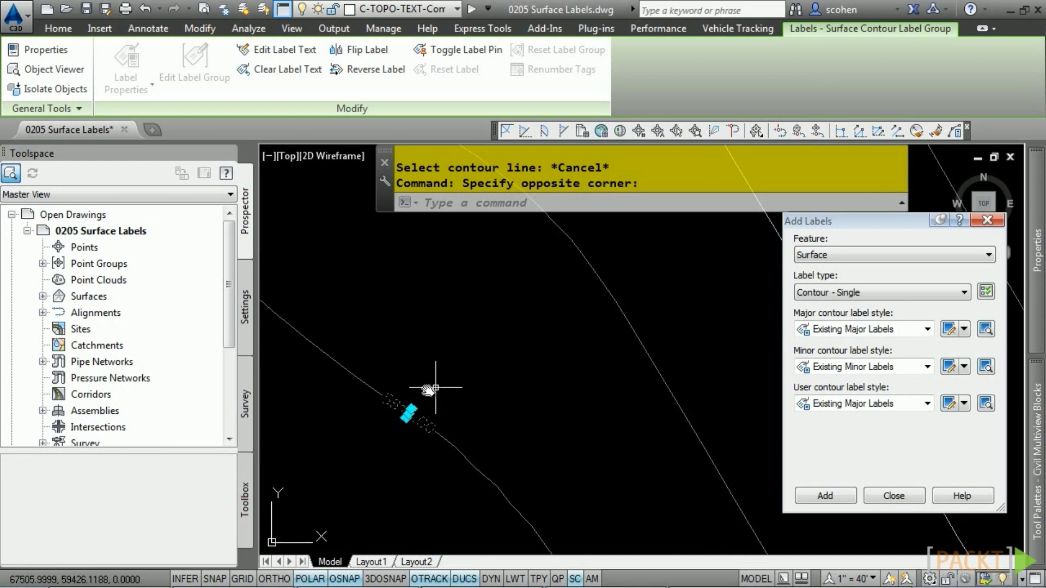
click(410, 408)
click(548, 338)
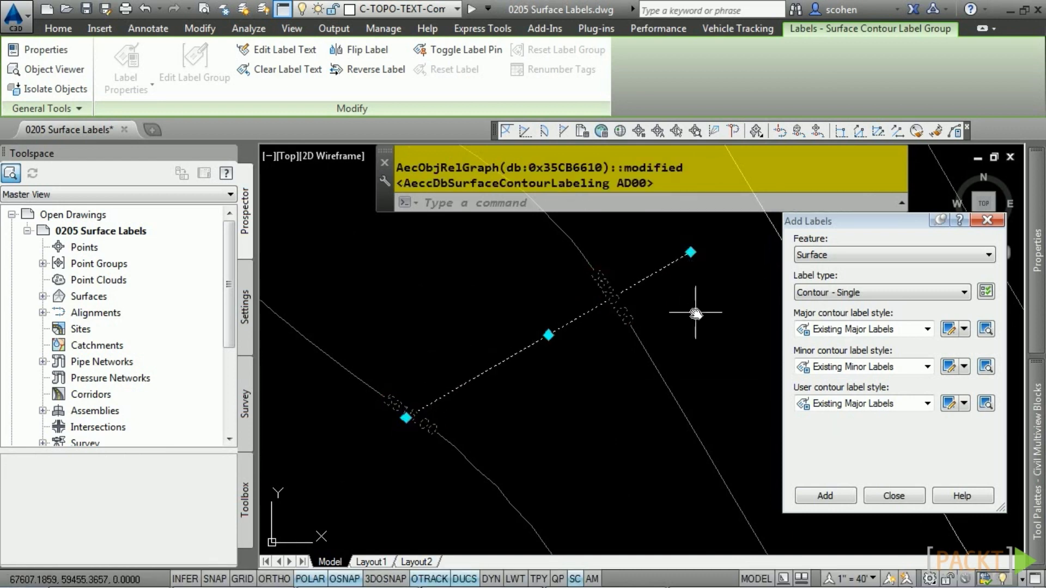
Stretch the contour label line further northeast to just beyond the 5645 contour and deselect it
middle_drag(577, 358, 485, 431)
click(452, 405)
middle_drag(497, 361, 454, 375)
click(456, 373)
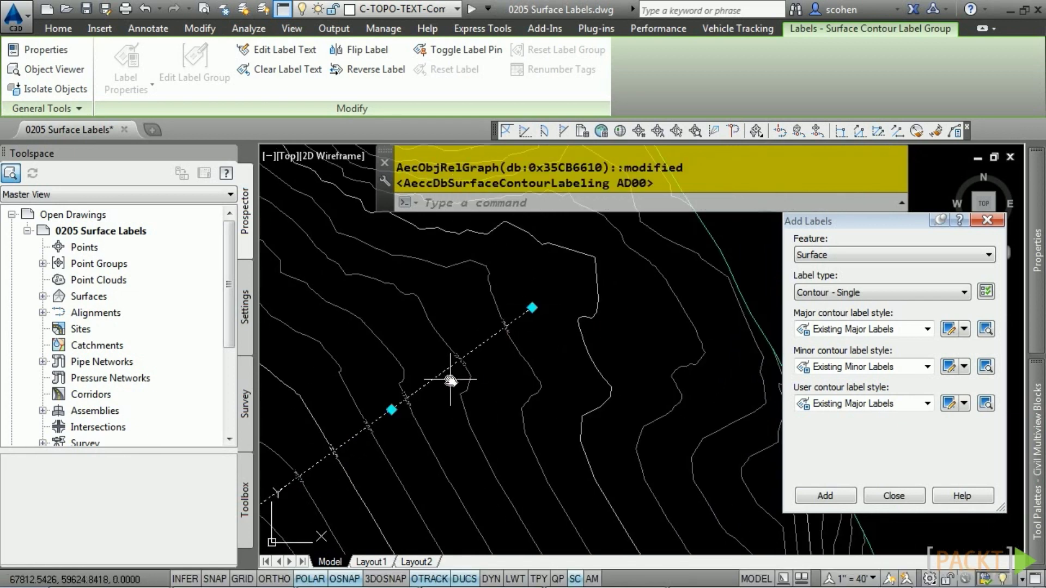
scroll(445, 384, up, 2)
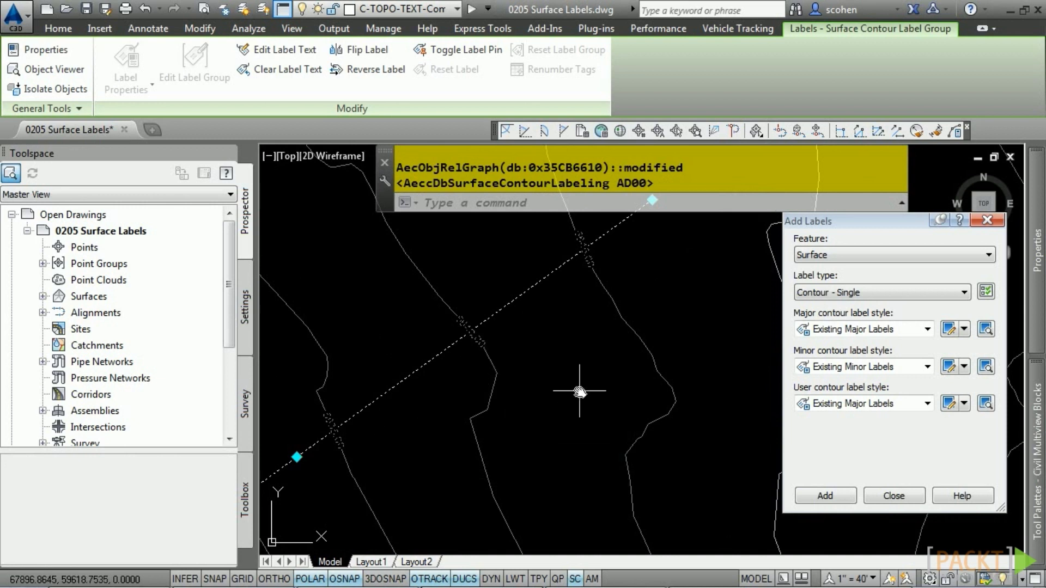
key(Escape)
key(Escape)
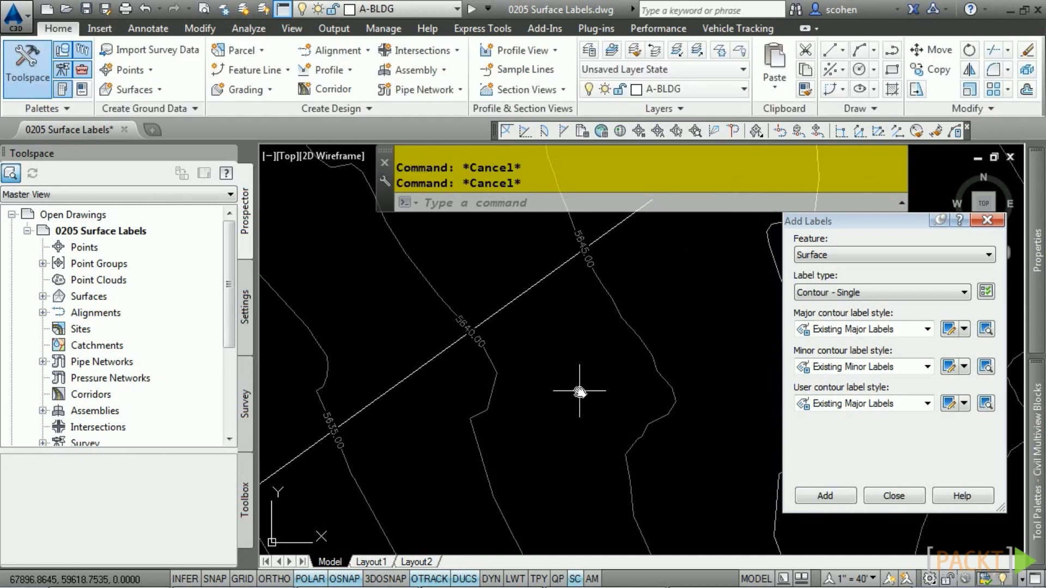
Set the label type to Contour – Multiple at interval and the minor contour label style to <none>
click(836, 300)
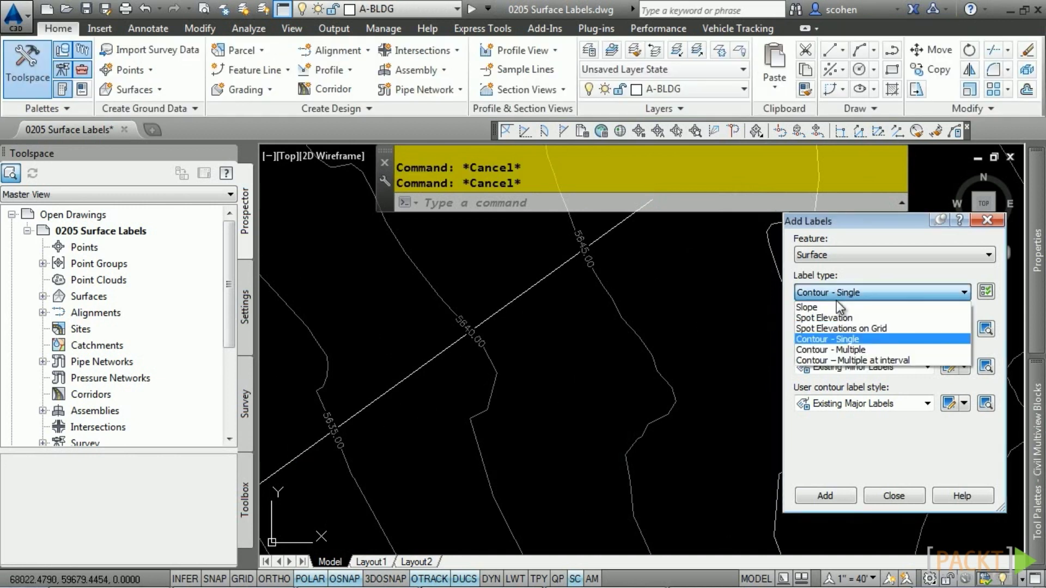
click(837, 362)
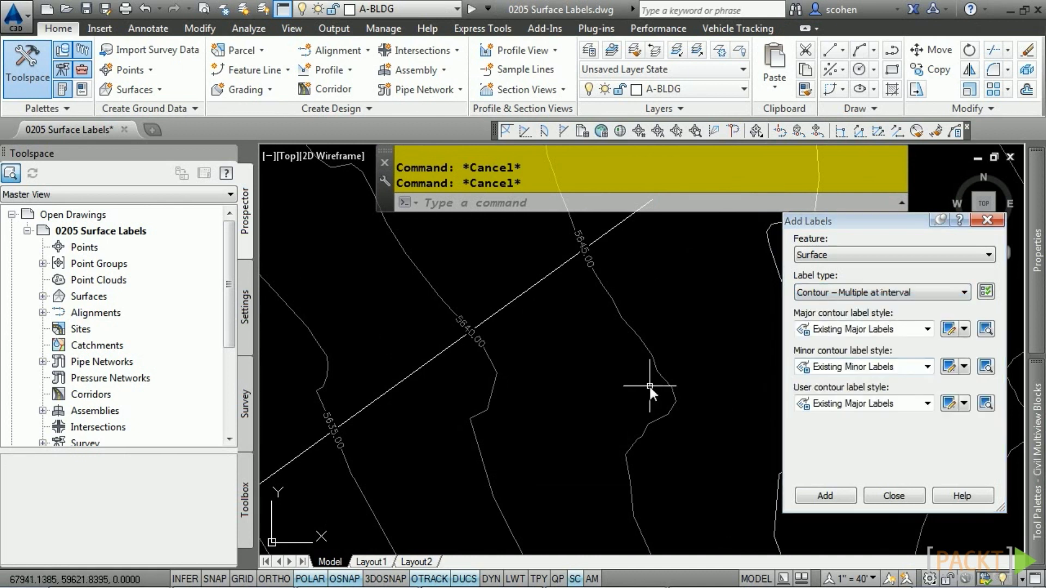
click(835, 365)
click(847, 380)
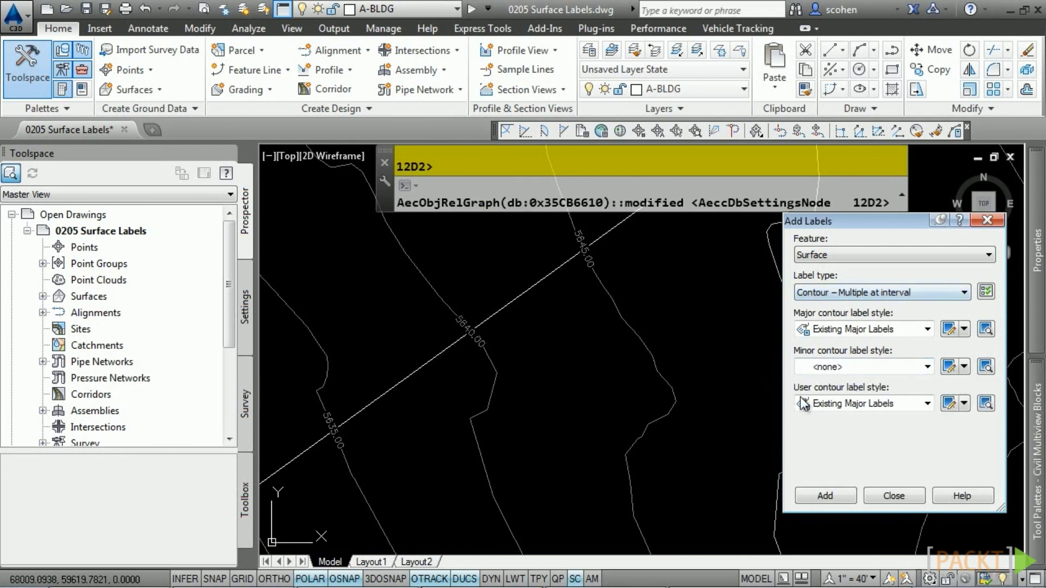
Label the surface's contours along a line from the west edge to the northeast across the site, at an interval of 200
click(825, 496)
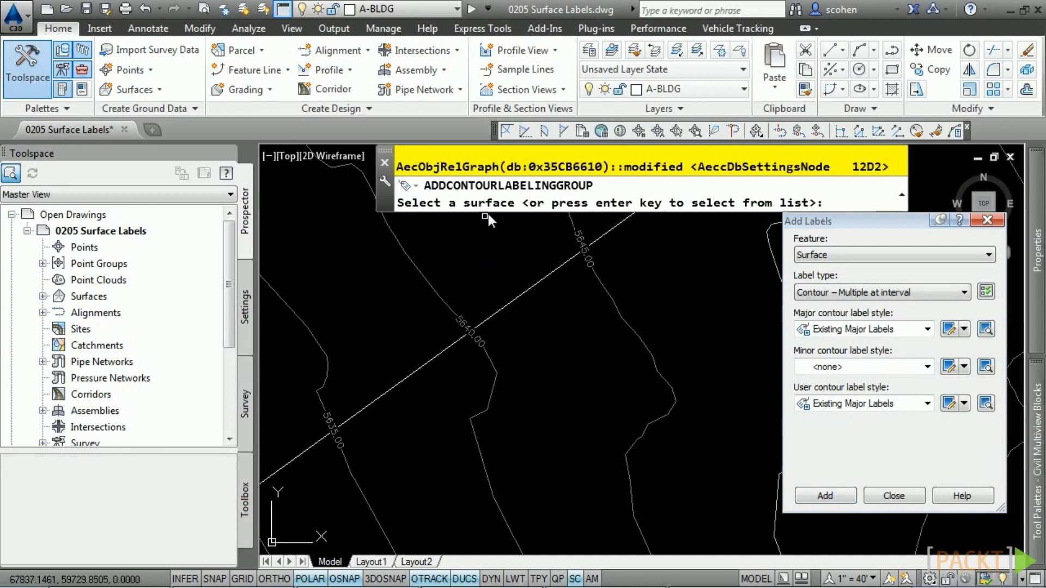
click(425, 282)
scroll(545, 297, down, 5)
middle_drag(544, 296, 503, 323)
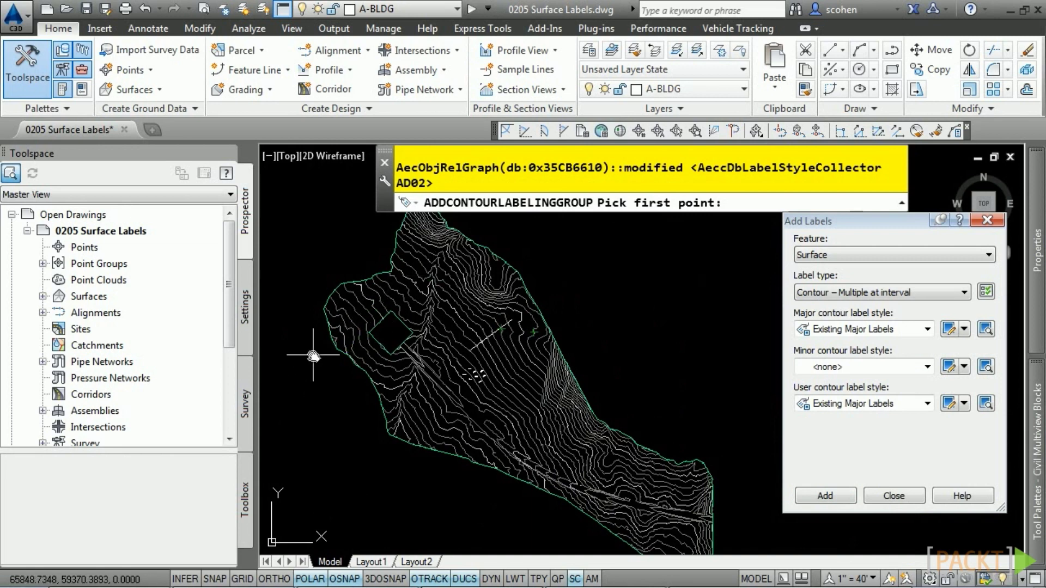
middle_drag(328, 343, 346, 360)
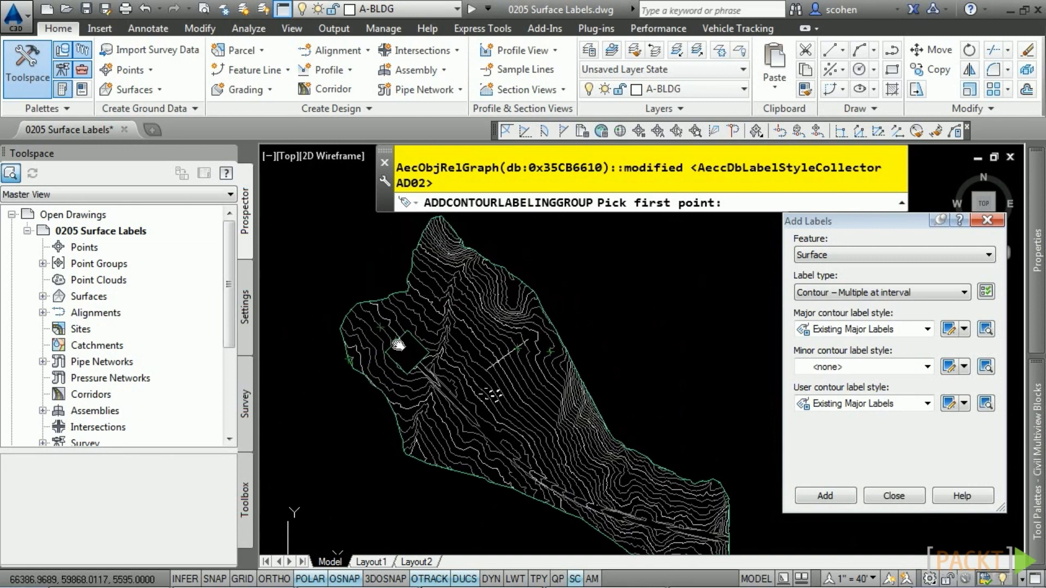
click(318, 351)
click(509, 232)
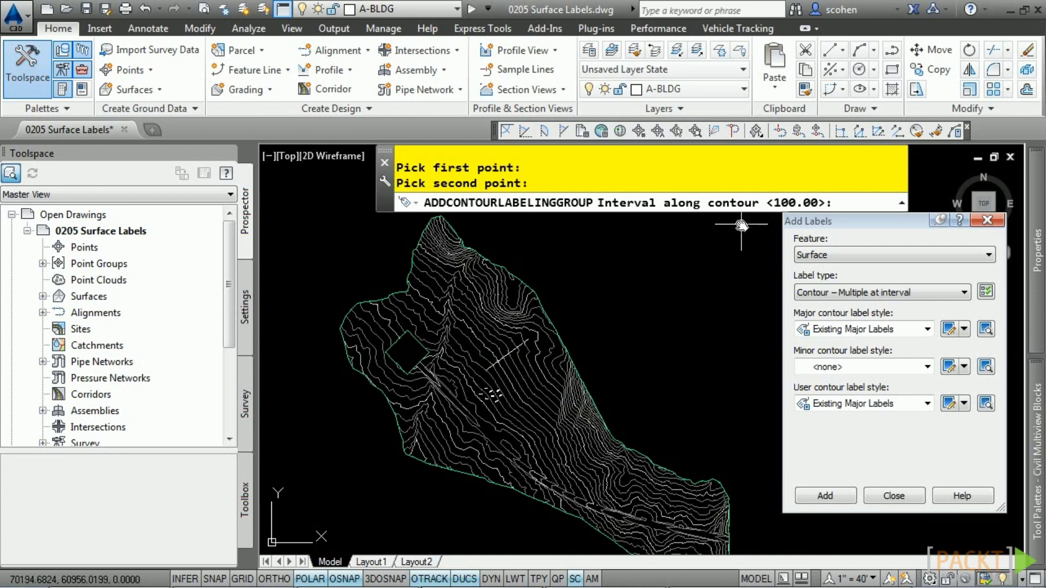
text(200)
key(Return)
key(Return)
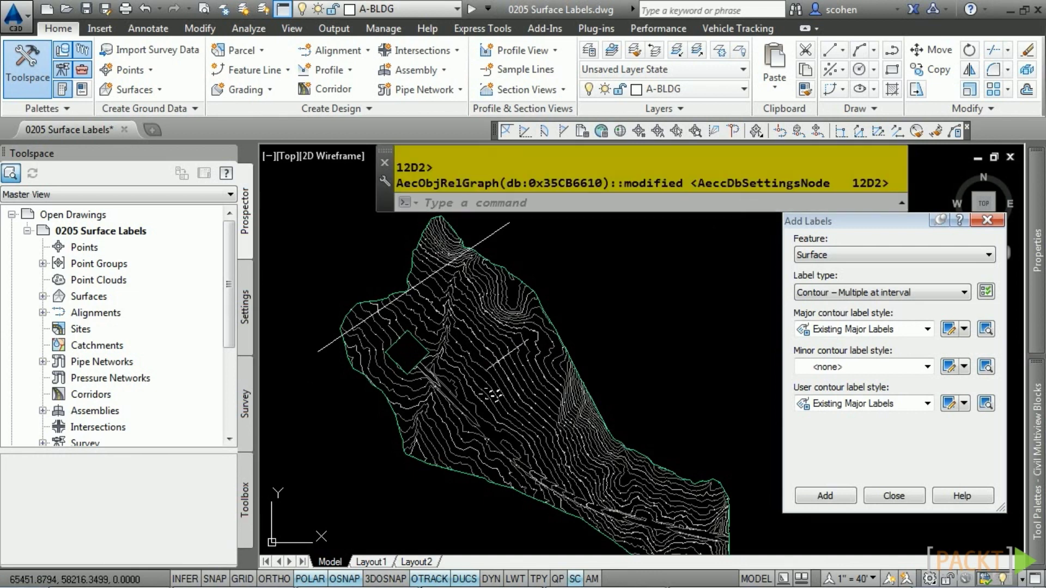
Select one of the 5625.00 interval labels and use Select Similar to select all contour labels like it
scroll(534, 384, up, 6)
scroll(610, 408, down, 2)
middle_drag(619, 425, 647, 402)
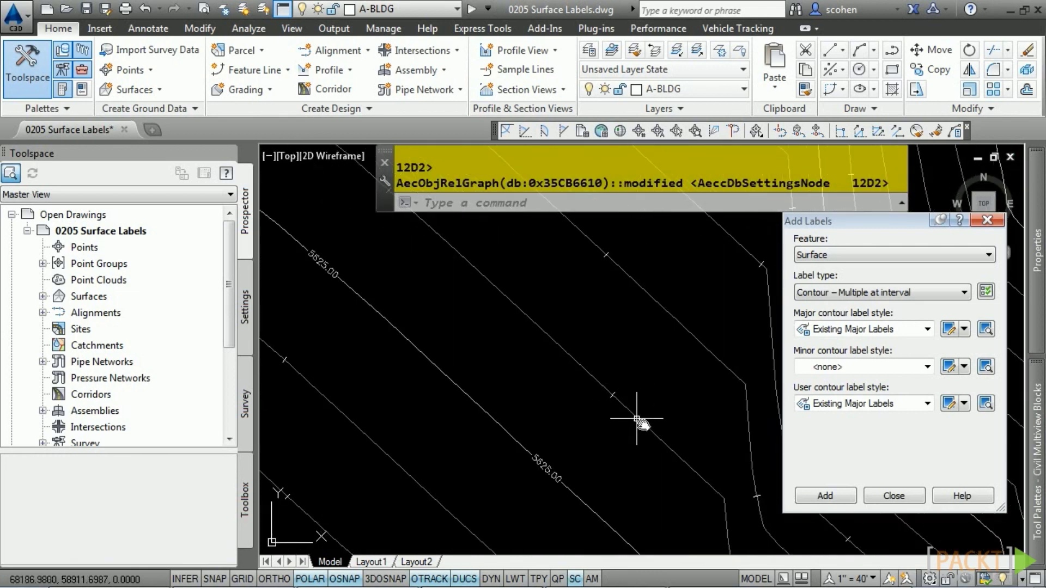
mouse_move(635, 490)
middle_down()
mouse_move(567, 335)
mouse_move(376, 493)
middle_up()
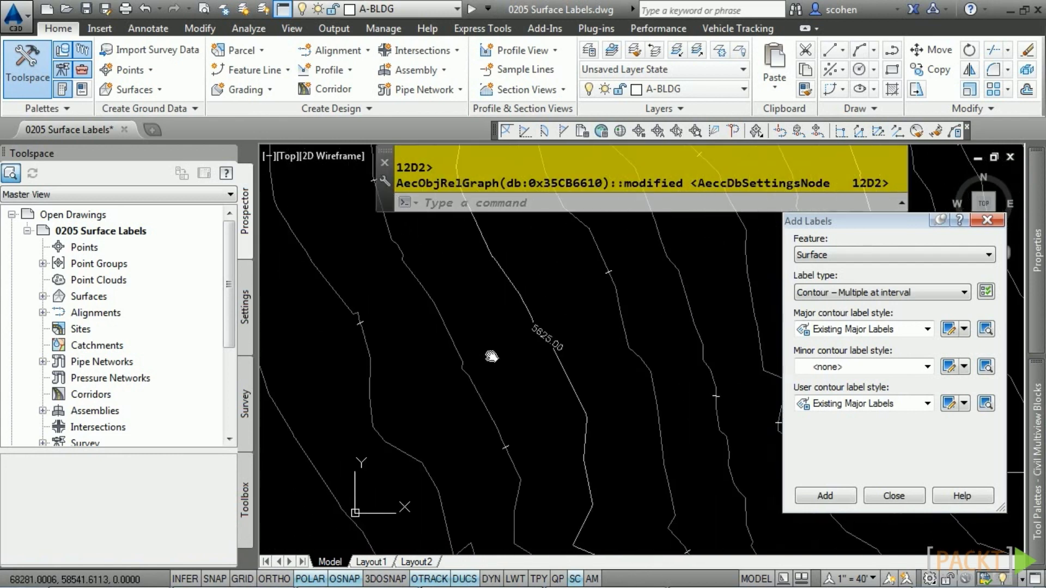
middle_drag(434, 332, 602, 327)
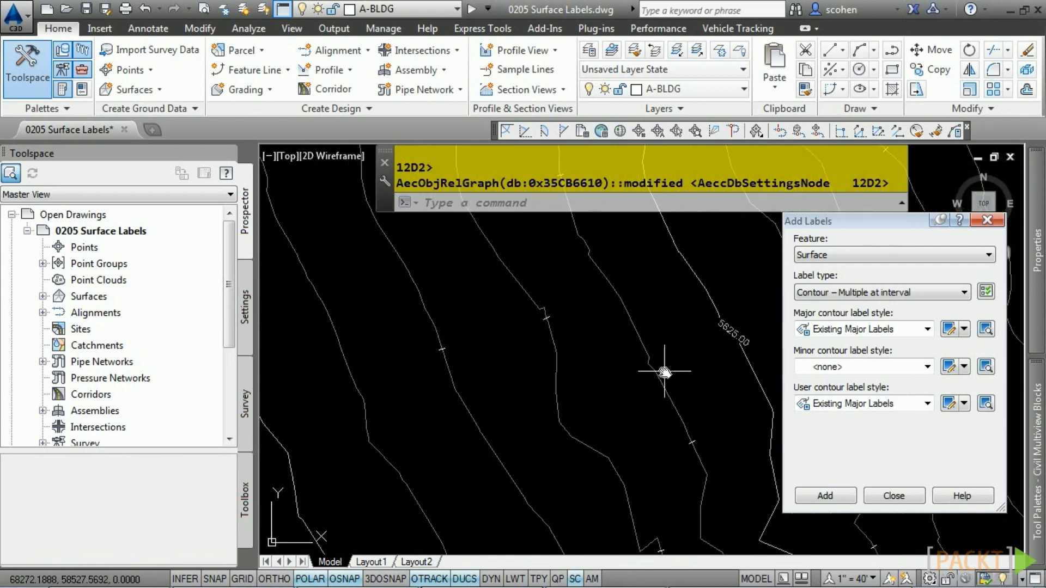
middle_drag(665, 354, 544, 314)
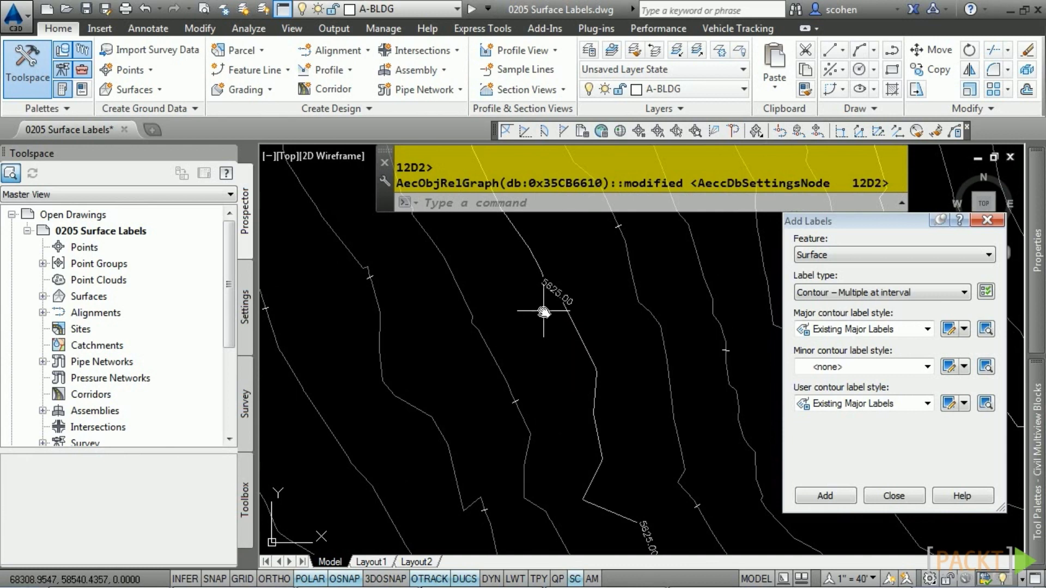
click(556, 288)
click(610, 340)
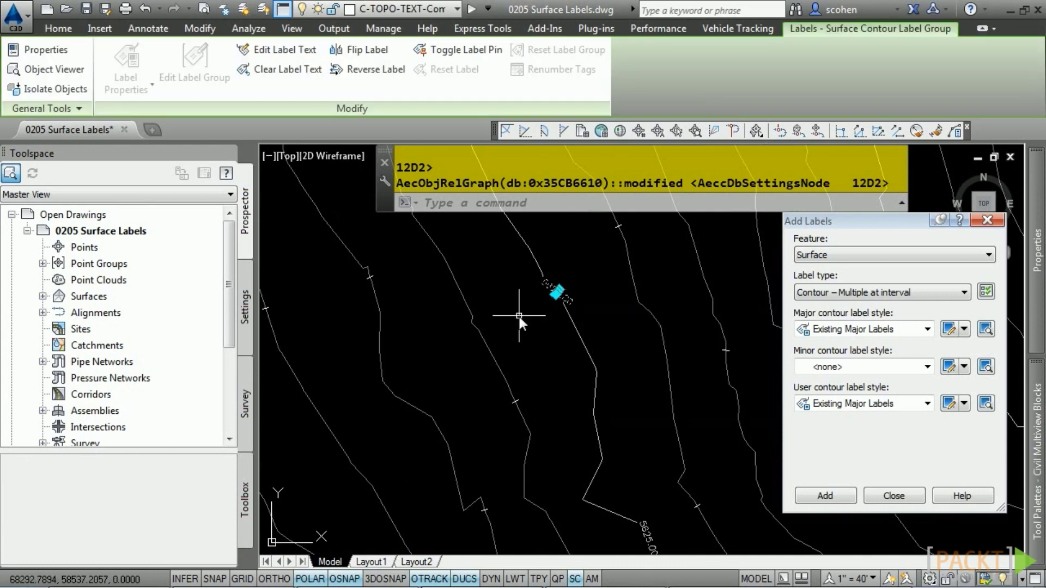
right_click(518, 315)
click(607, 523)
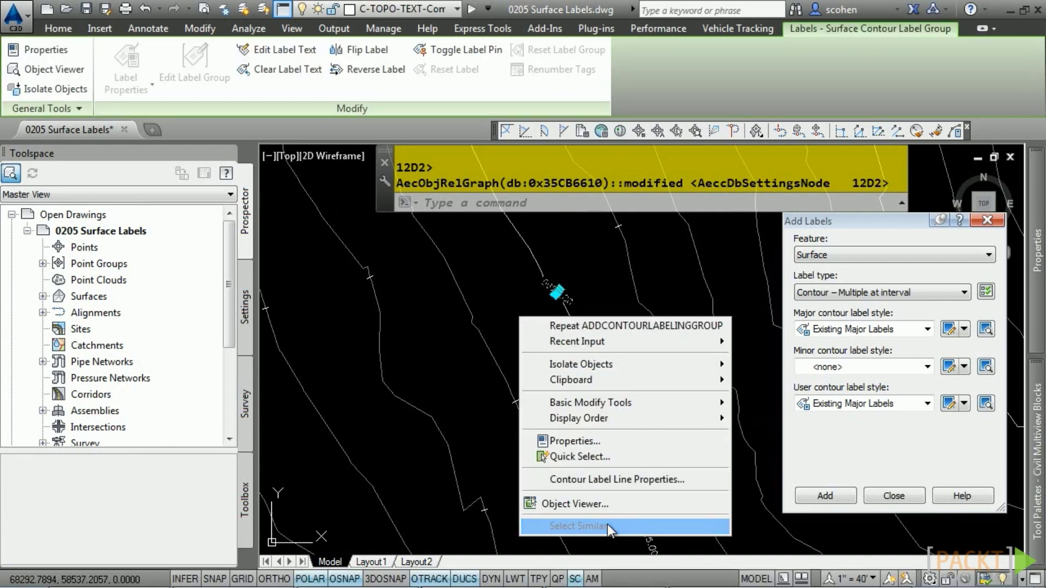
scroll(546, 375, down, 5)
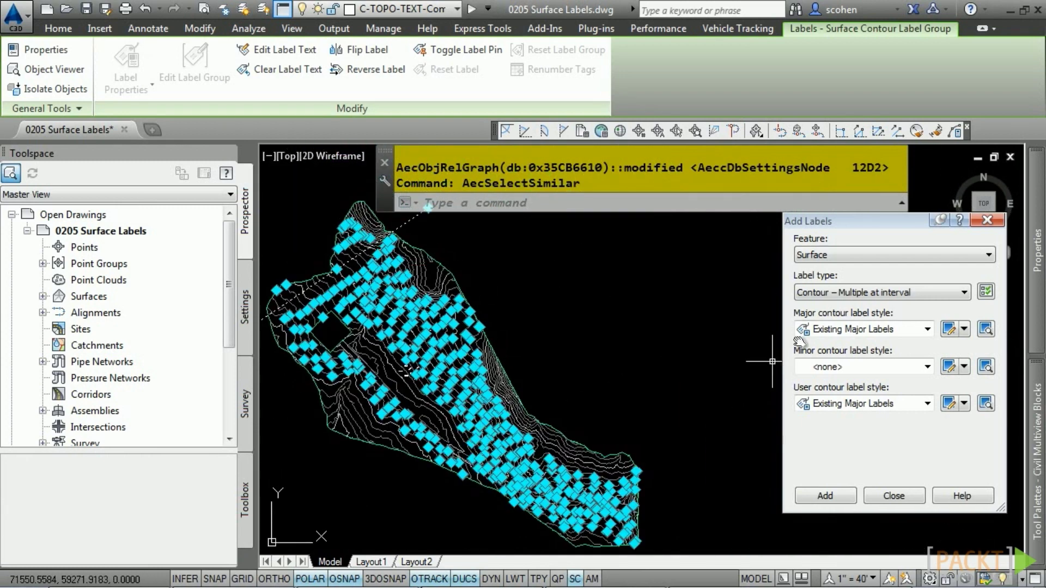
mouse_move(1035, 251)
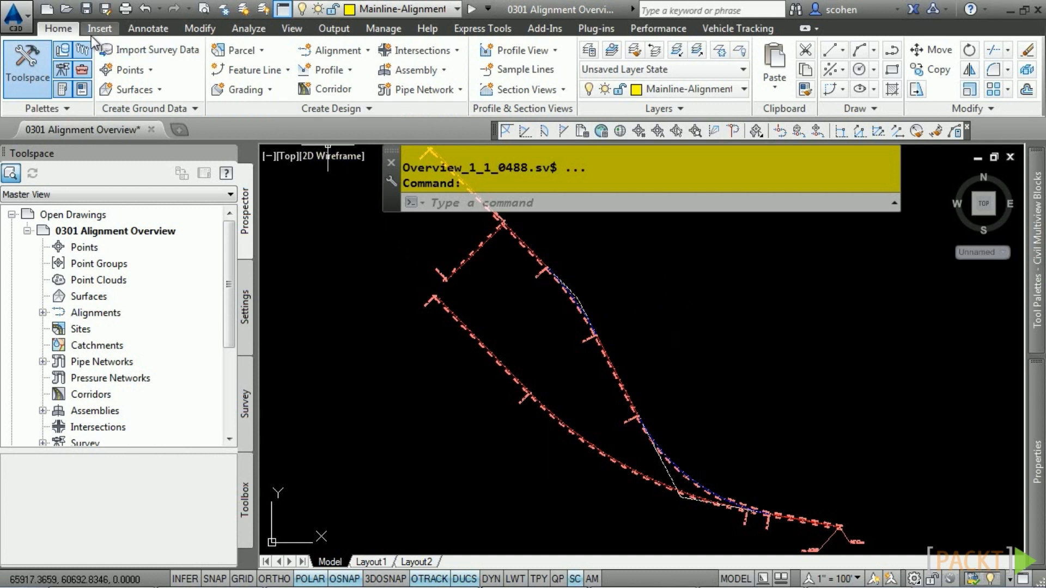
click(366, 55)
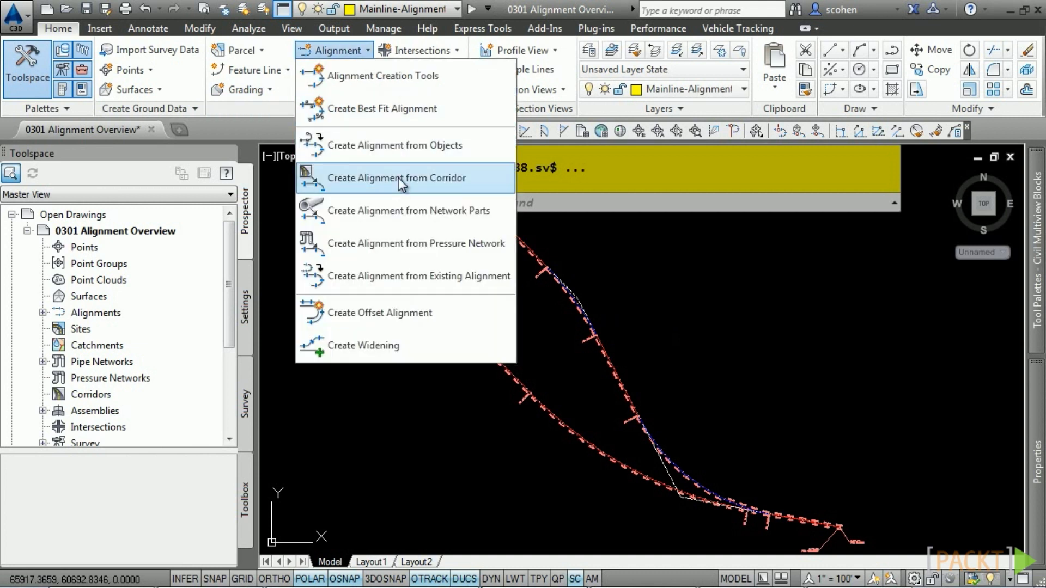
click(443, 210)
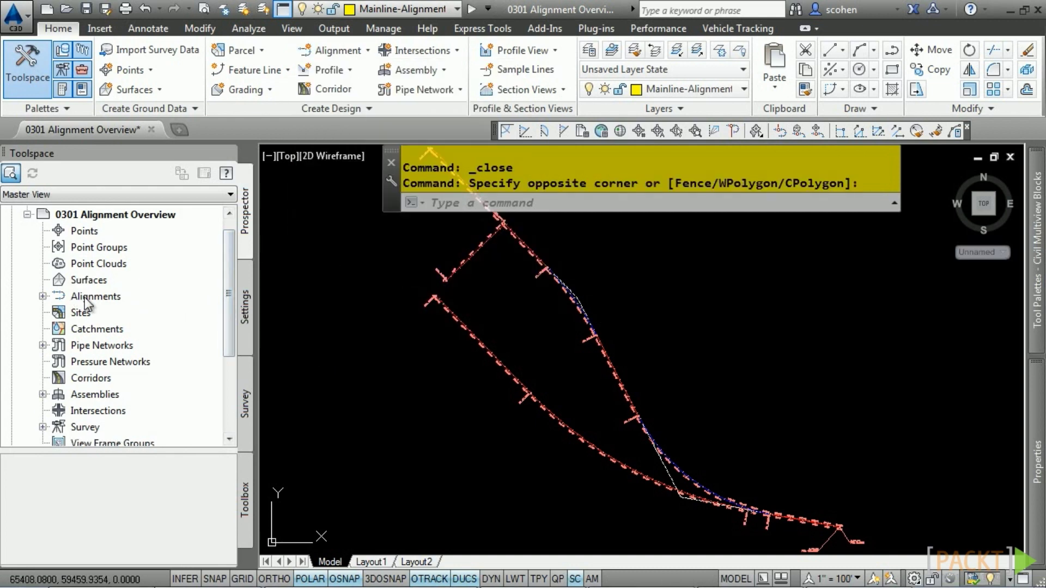
Examine the drawing's alignment types, then the alignment styles, design checks and label styles in the drawing settings
click(43, 296)
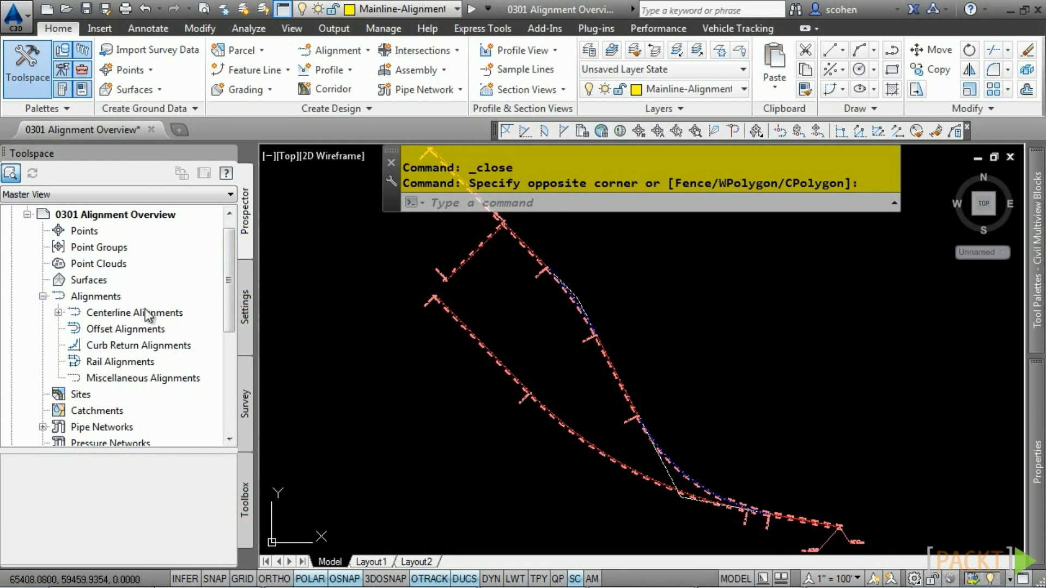
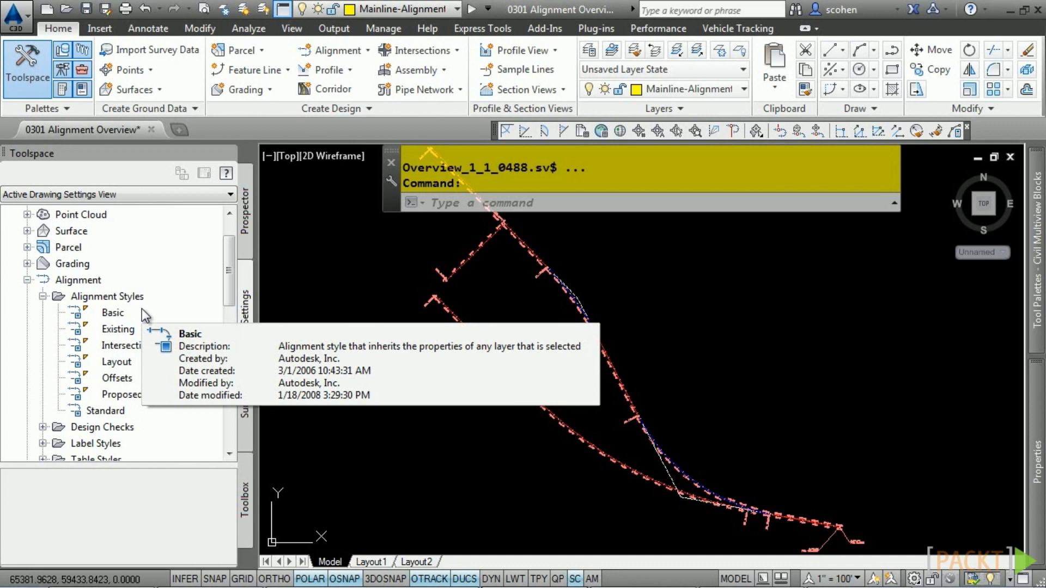
click(44, 377)
scroll(98, 368, down, 1)
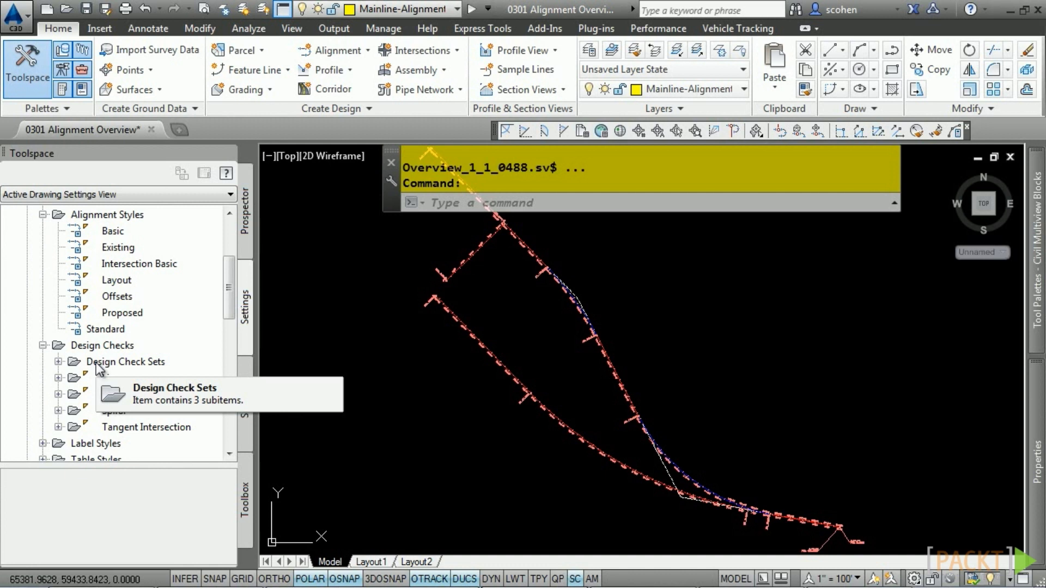
scroll(147, 408, down, 3)
click(42, 296)
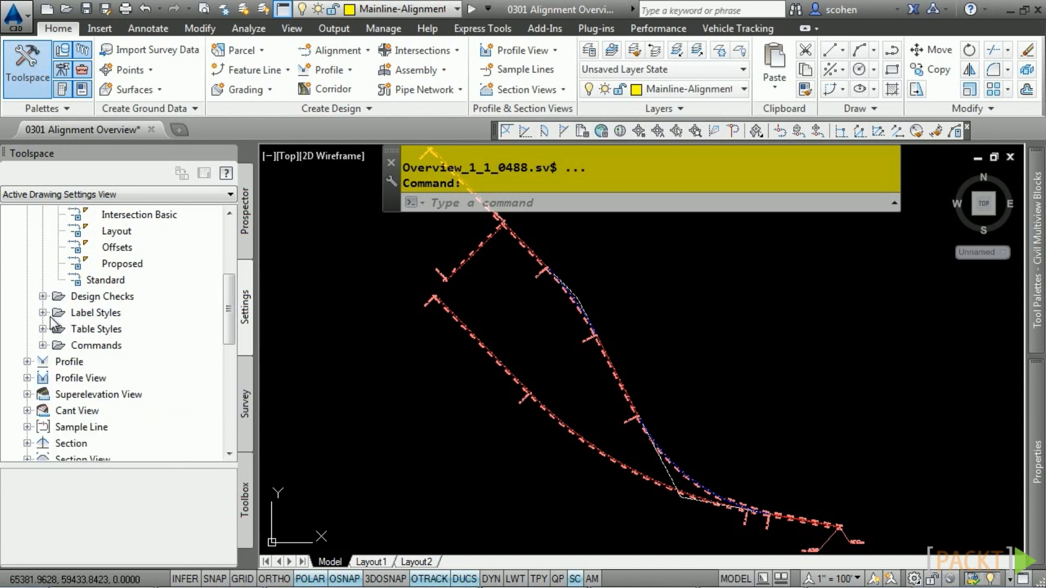
click(42, 313)
scroll(164, 371, down, 2)
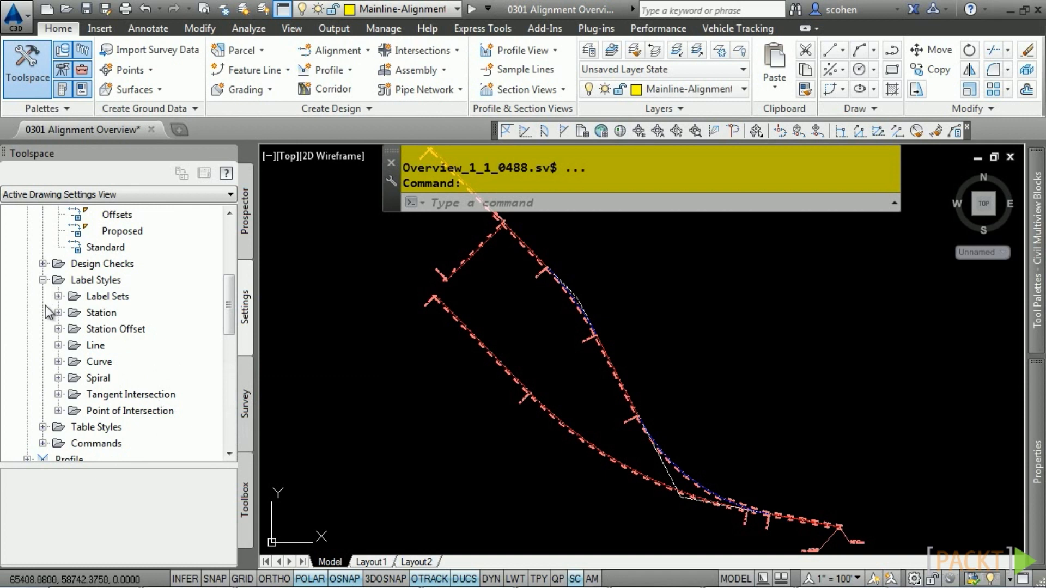
Look through the alignment table styles and the list of alignment commands in the drawing settings
click(43, 428)
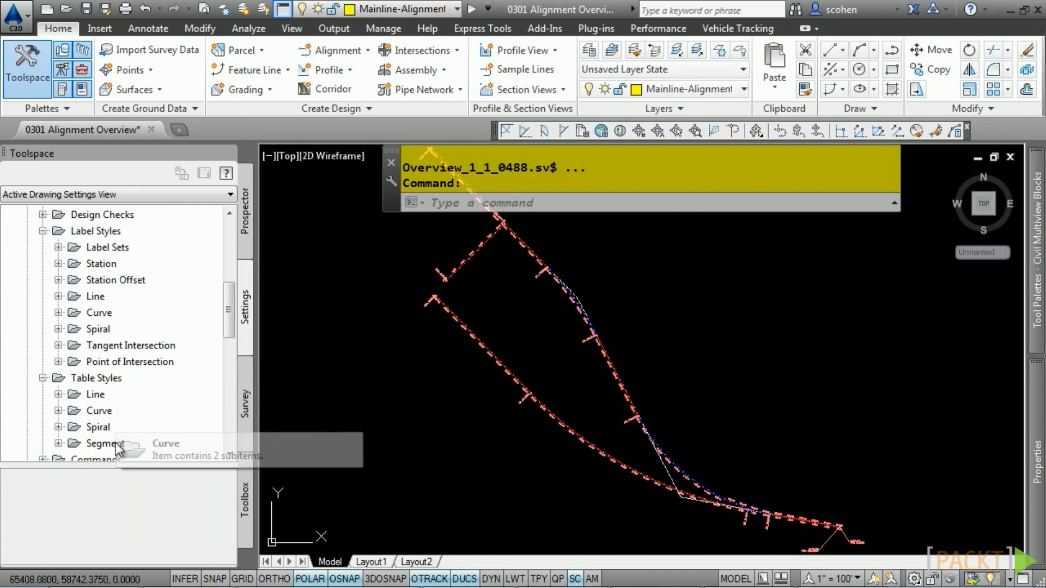
scroll(115, 418, down, 1)
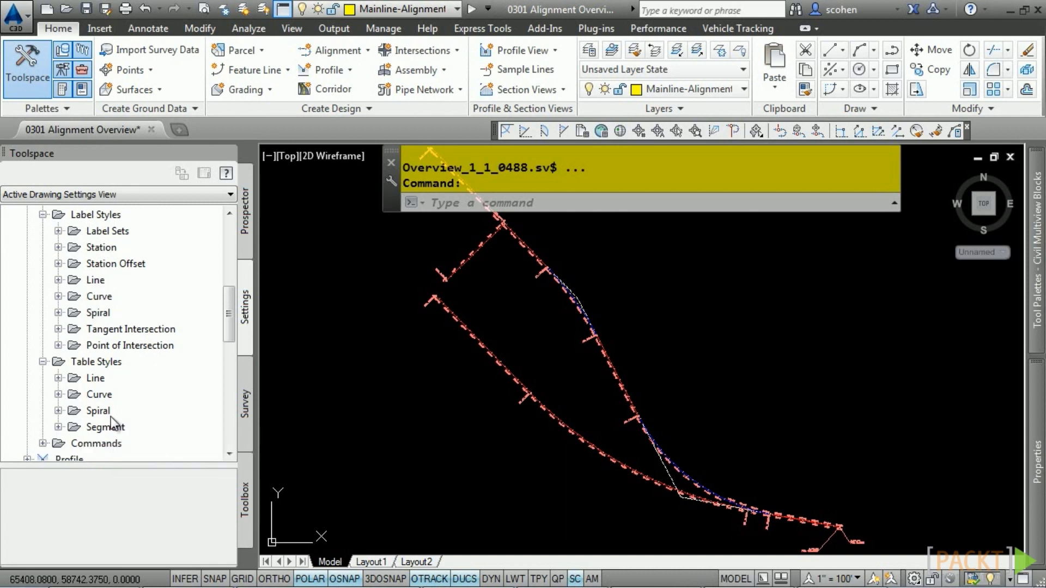
click(43, 363)
click(43, 280)
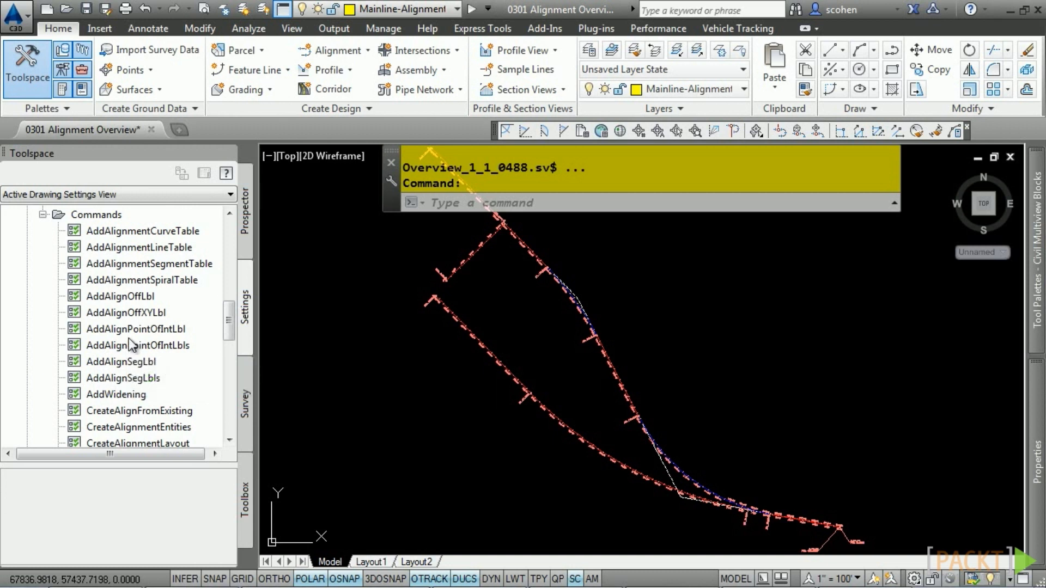
scroll(129, 338, up, 3)
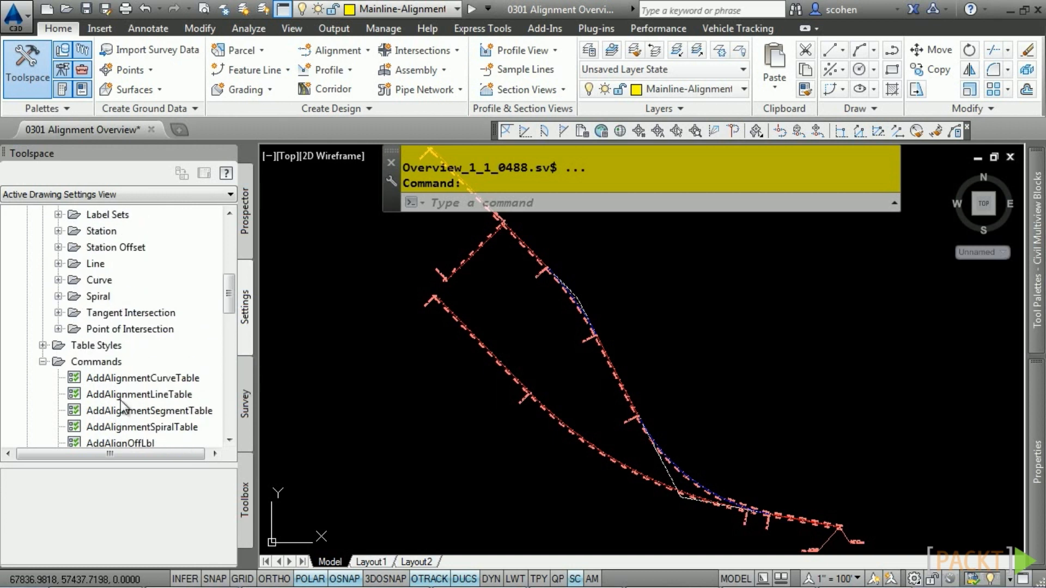
Check the actions offered for the AddAlignmentLineTable command settings and for the alignment styles
right_click(120, 399)
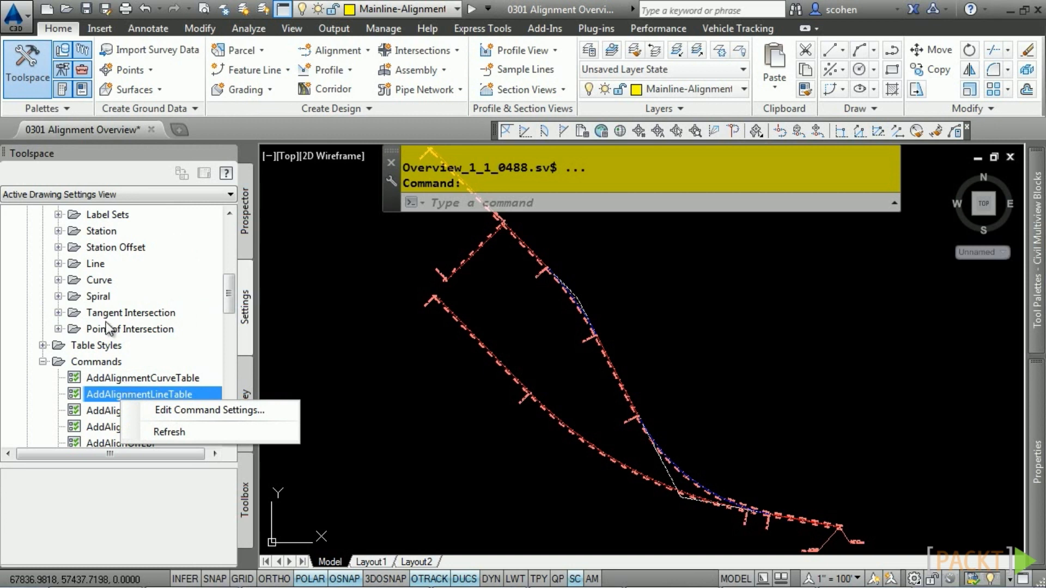
click(71, 317)
scroll(113, 270, up, 5)
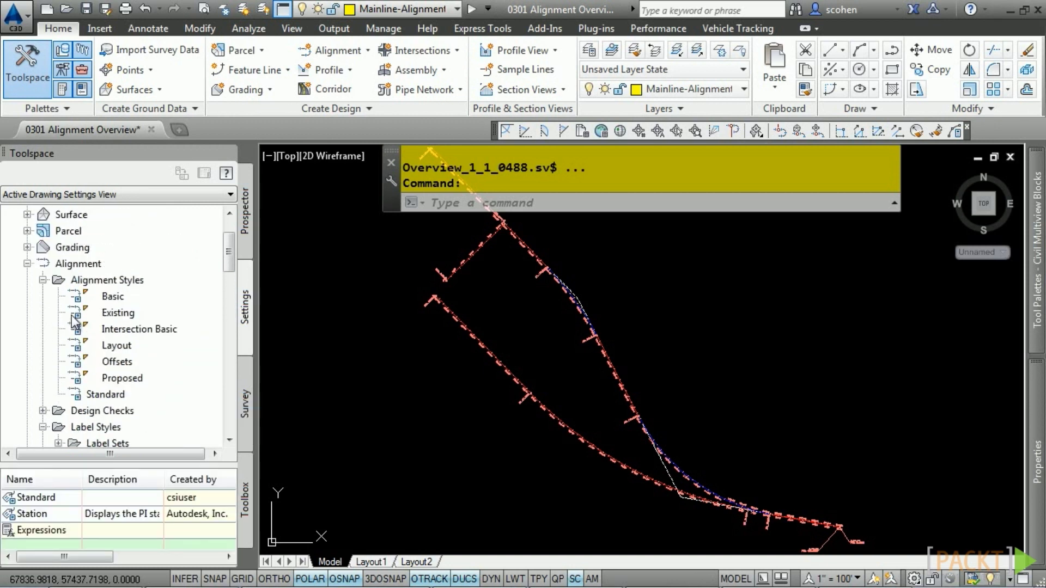
right_click(113, 270)
right_click(109, 279)
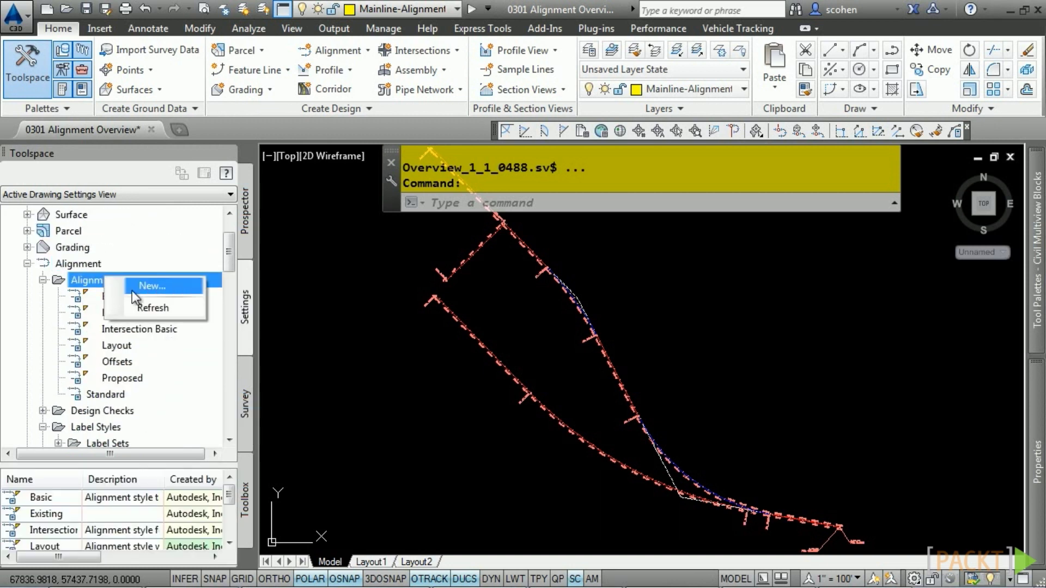
right_click(122, 350)
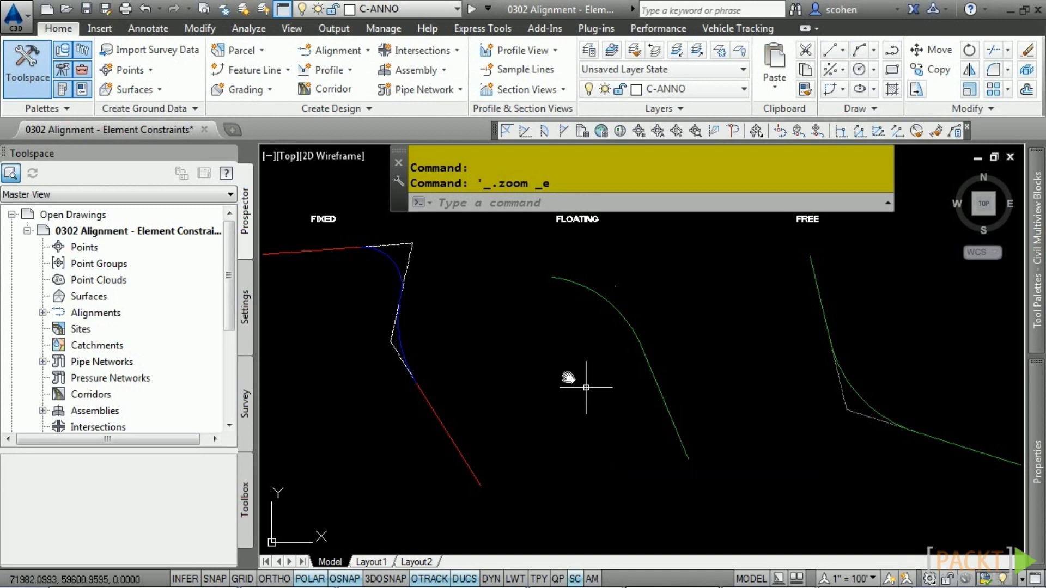
Stretch the upper end of the fixed alignment's lower red line to the west-southwest and deselect the alignment
scroll(414, 354, up, 2)
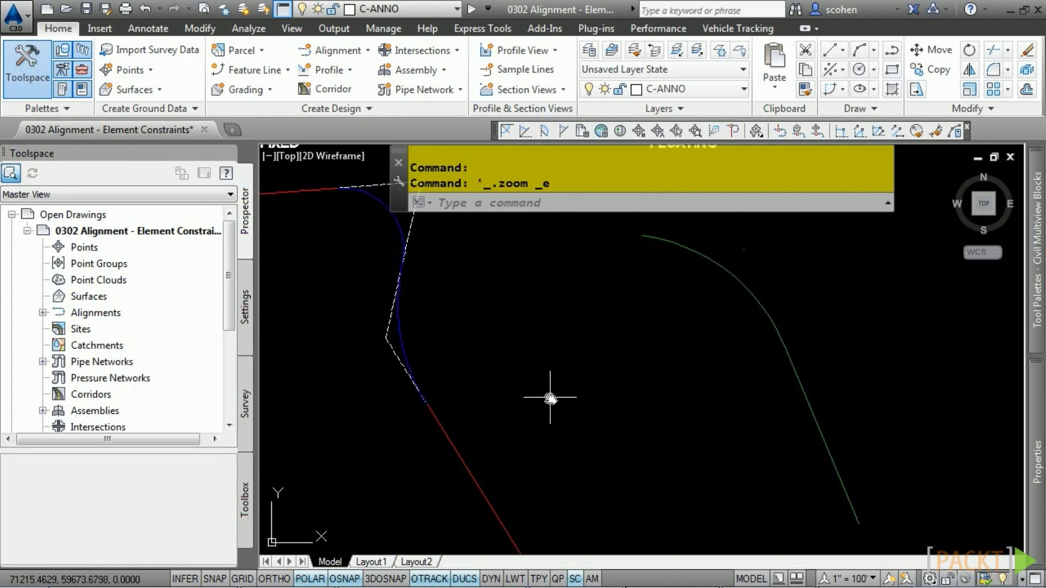
mouse_move(574, 400)
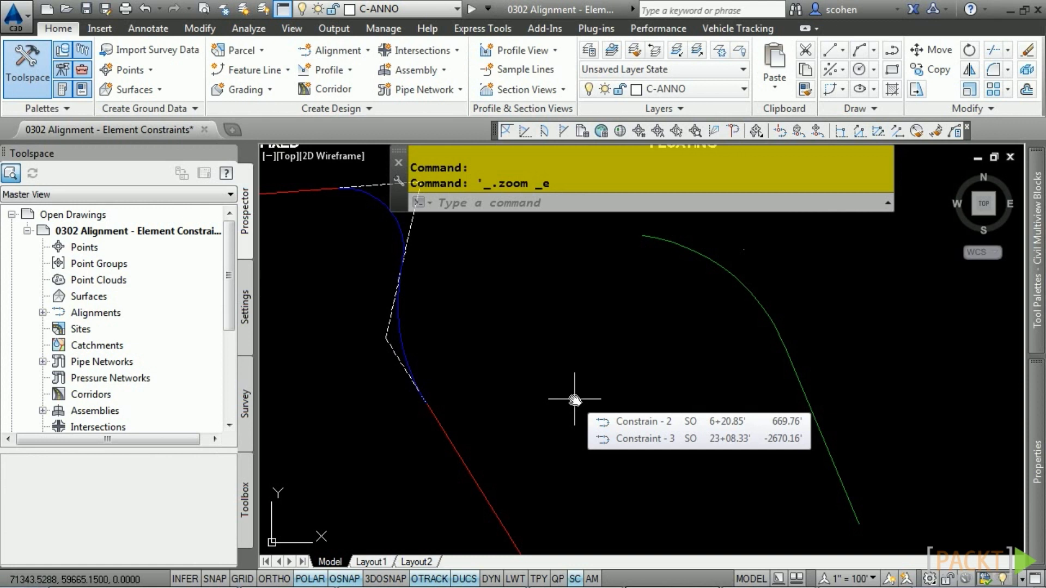
middle_drag(574, 399, 595, 362)
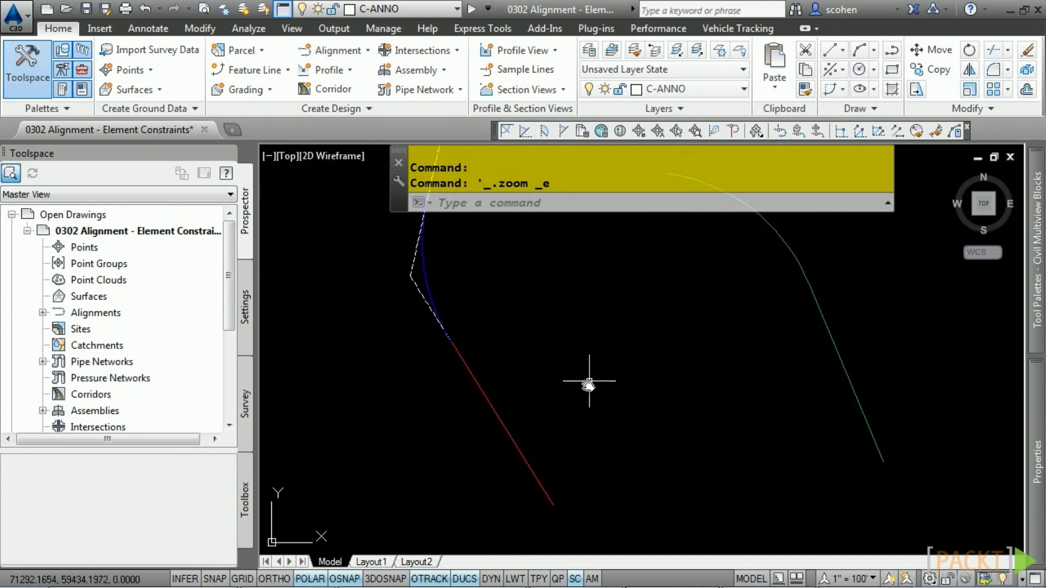
click(537, 397)
click(495, 418)
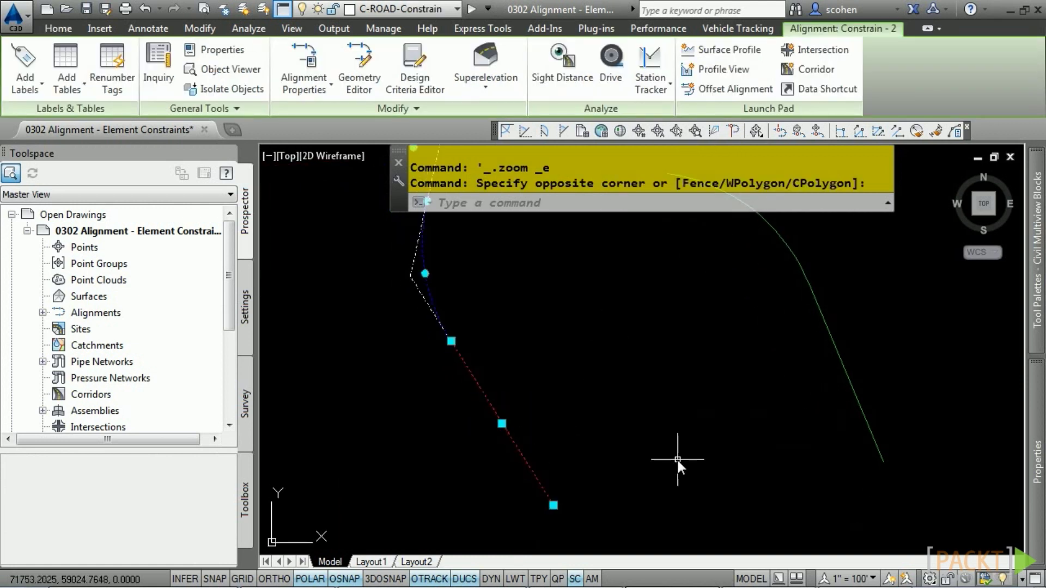
click(452, 340)
click(375, 366)
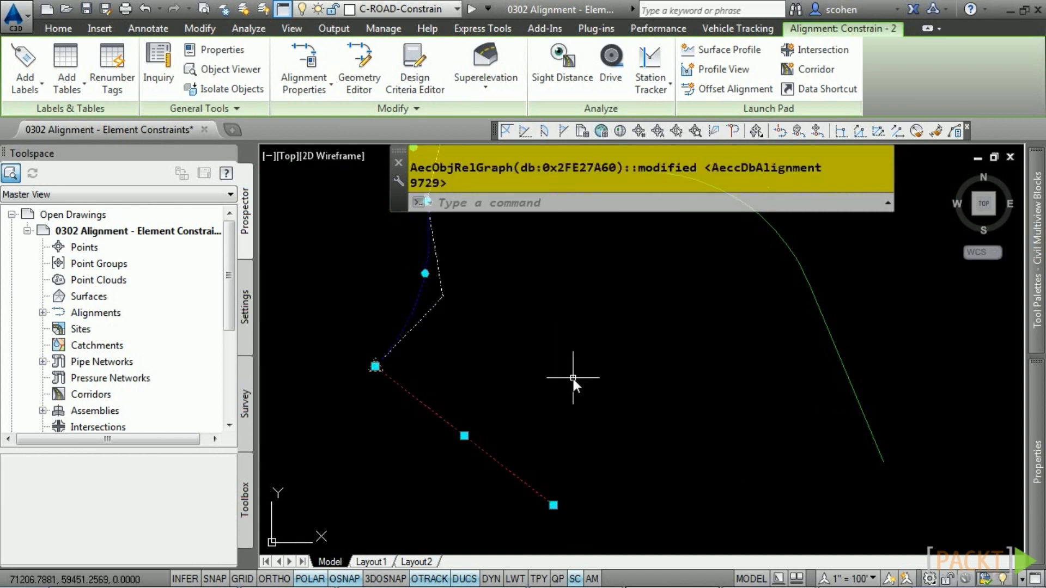
middle_drag(671, 373, 614, 440)
key(Escape)
Select the floating alignment and stretch the lower end of its straight segment to the northeast
middle_drag(661, 390, 528, 406)
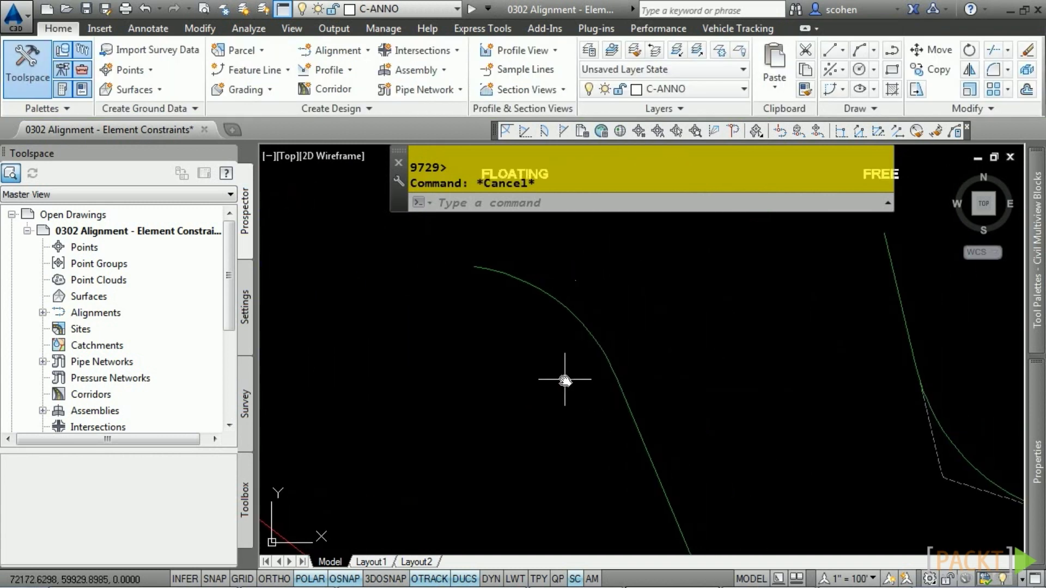
click(676, 341)
click(559, 401)
mouse_move(704, 347)
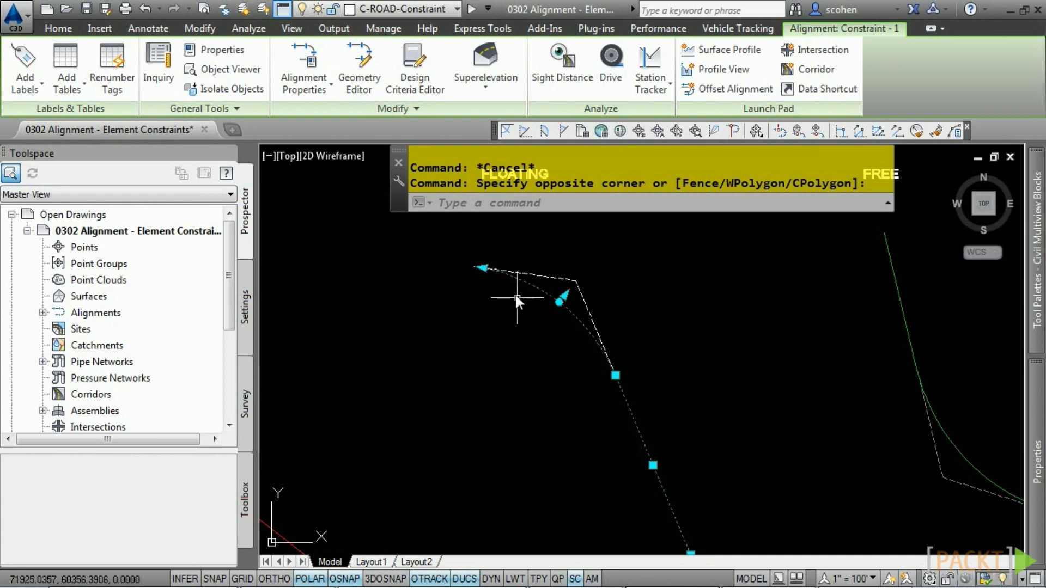
middle_drag(711, 485, 726, 416)
click(705, 484)
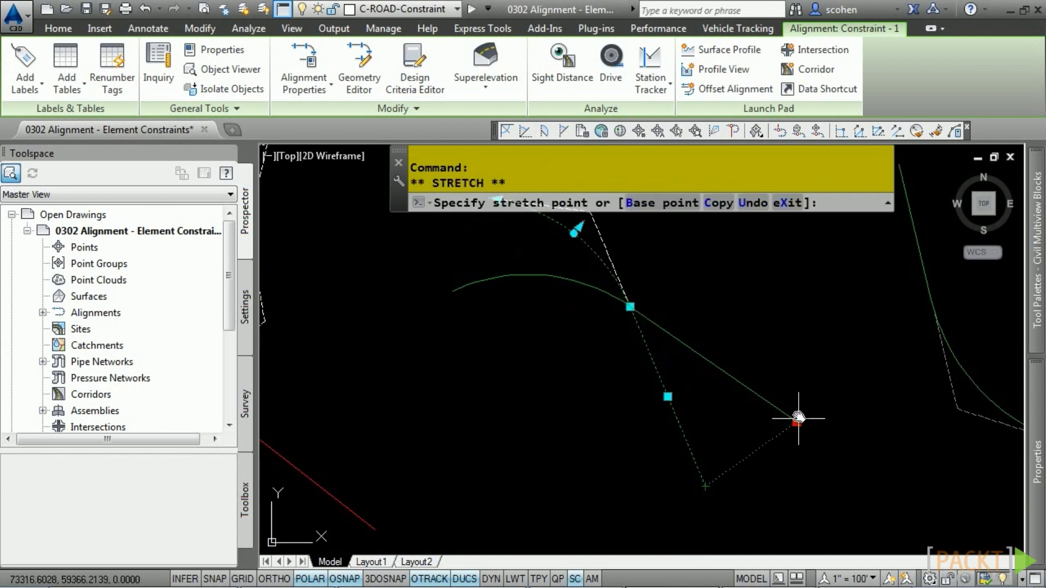
Reshape the Constraint - 1 alignment by stretching the tangent's free end downward and the curve's free end farther around
click(814, 523)
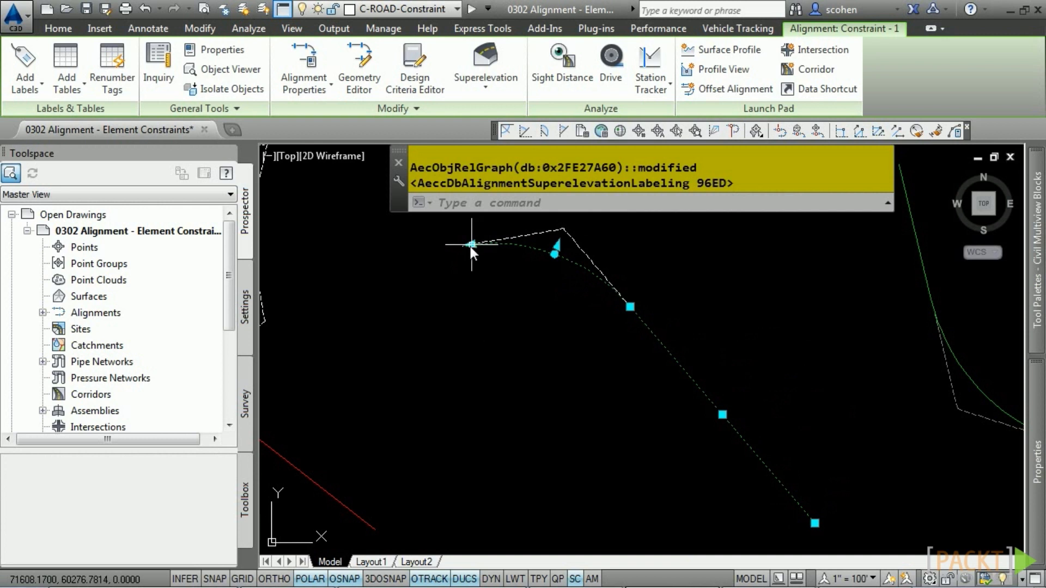
click(471, 245)
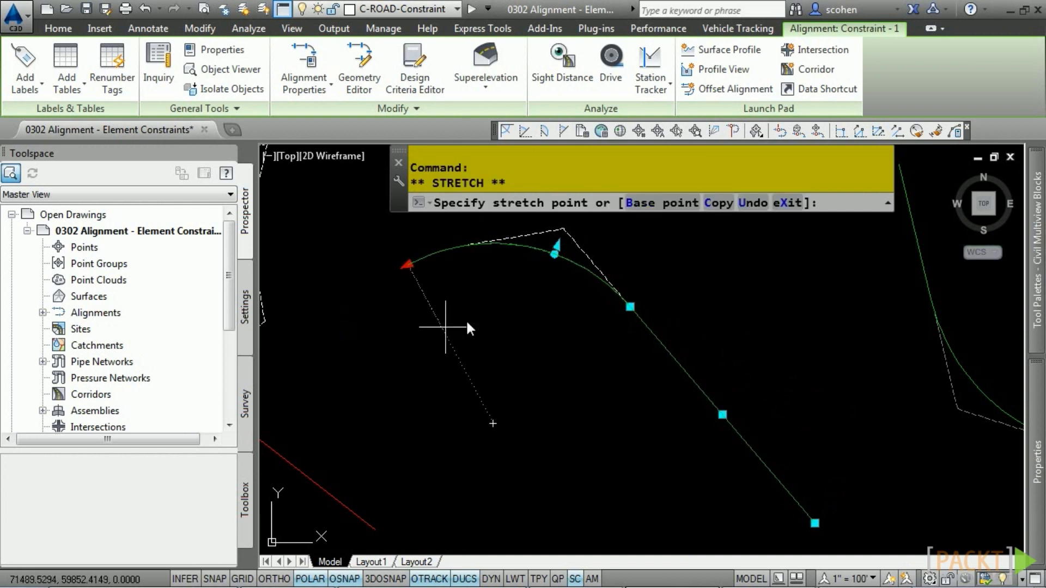
click(392, 348)
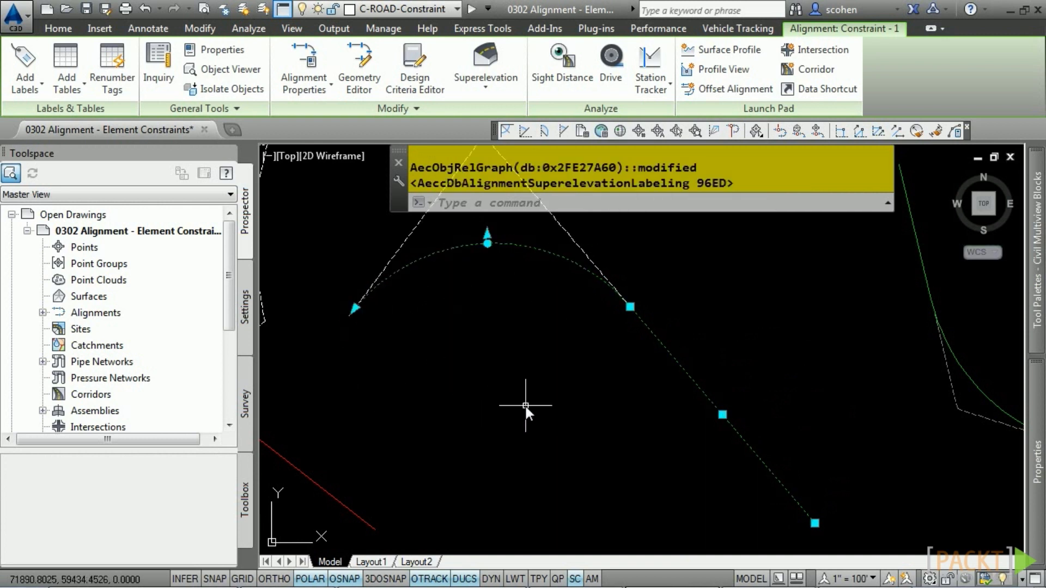
key(Escape)
Select the Constraint - 3 alignment with the free curve and stretch the far end of its lower tangent upward
middle_click(525, 406)
middle_click(525, 406)
scroll(584, 327, up, 3)
middle_drag(584, 327, 637, 413)
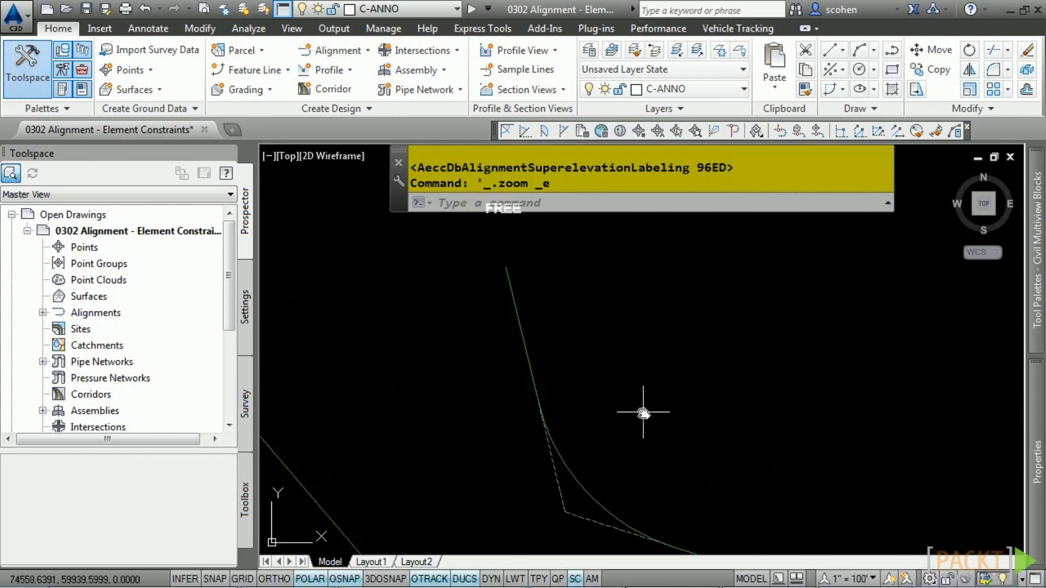
mouse_move(652, 412)
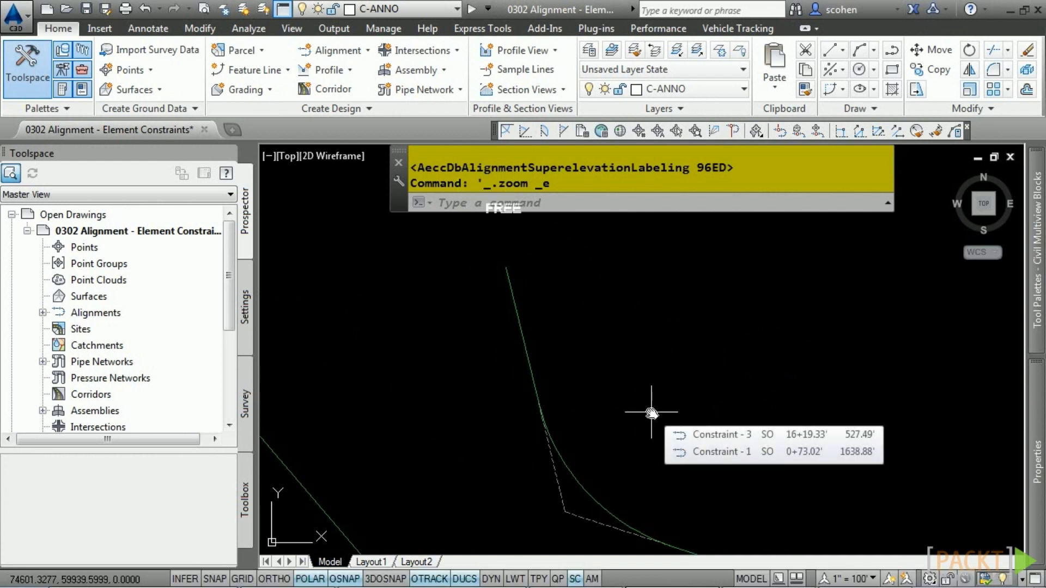
click(571, 299)
click(727, 411)
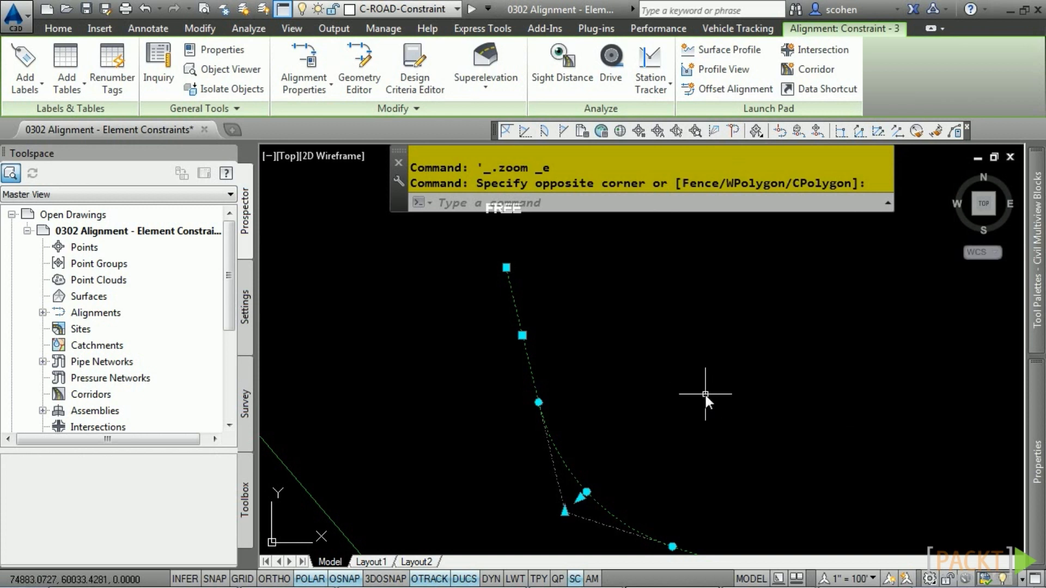
middle_drag(706, 425, 687, 375)
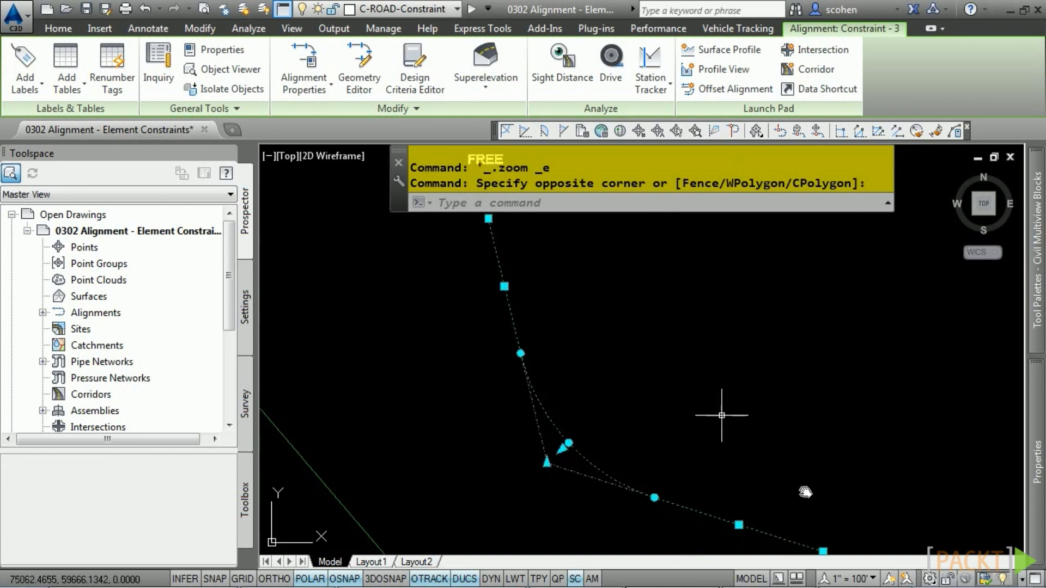
click(823, 551)
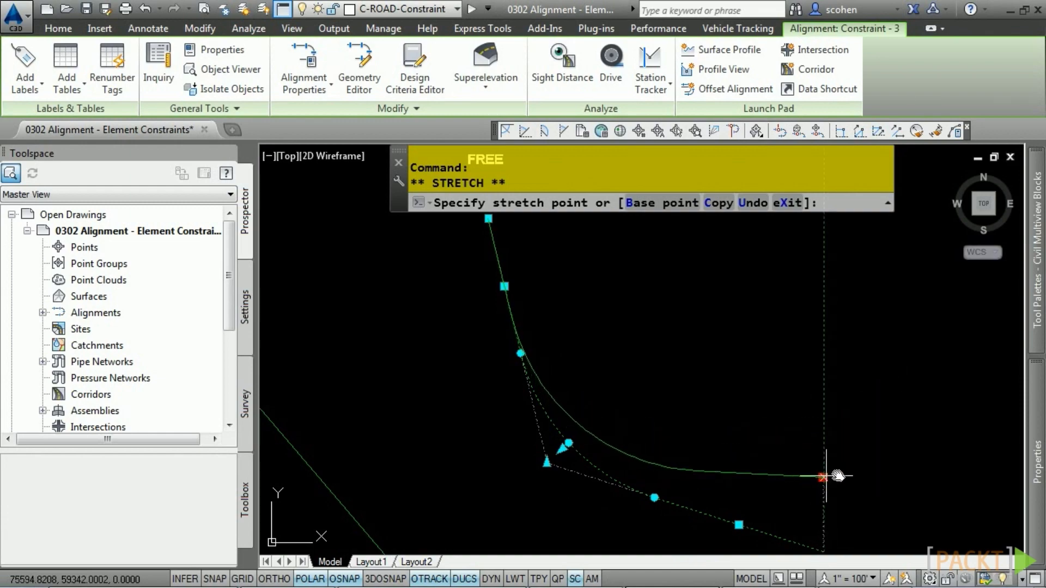
click(860, 467)
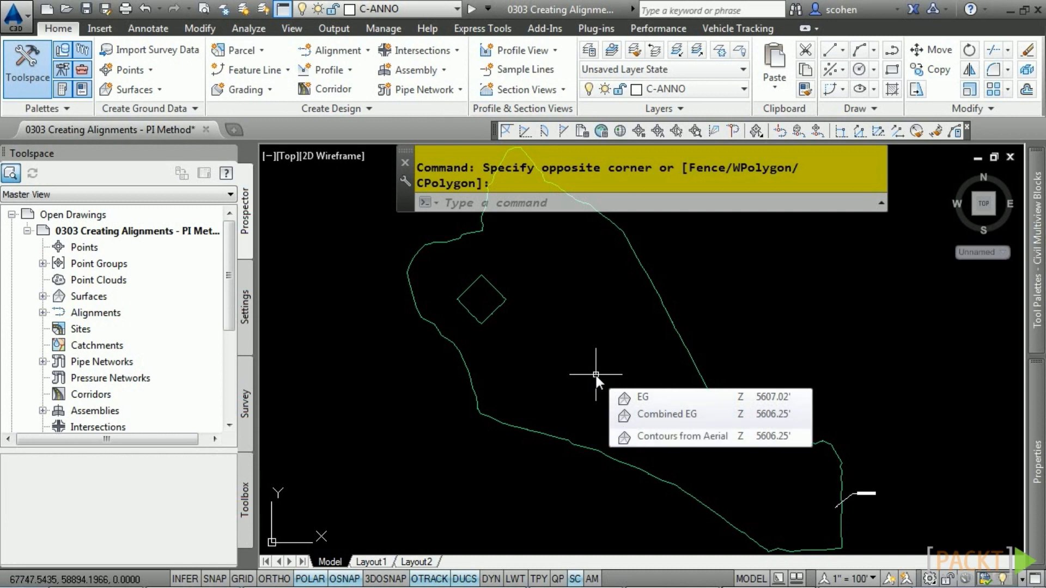
Start creating an alignment by layout, naming it E-US-90 with the Centerline type
click(347, 50)
click(375, 77)
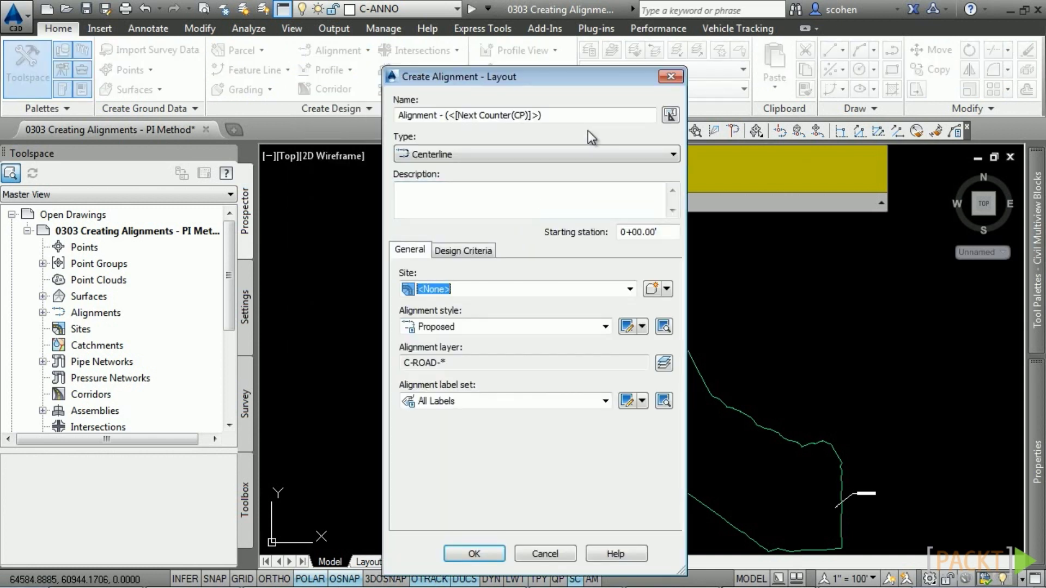
text(E)
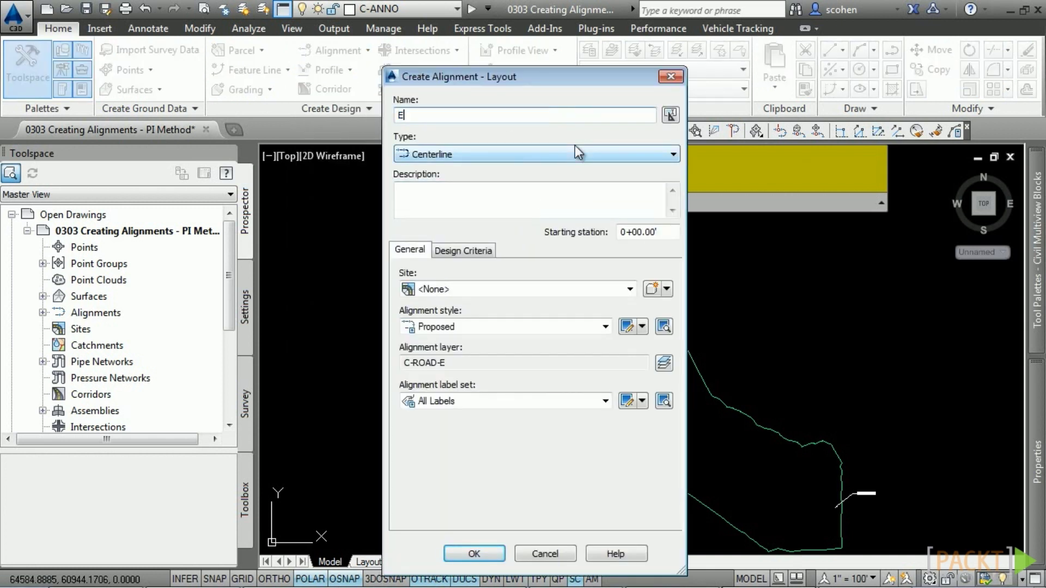
text(-US-90)
click(570, 153)
click(569, 155)
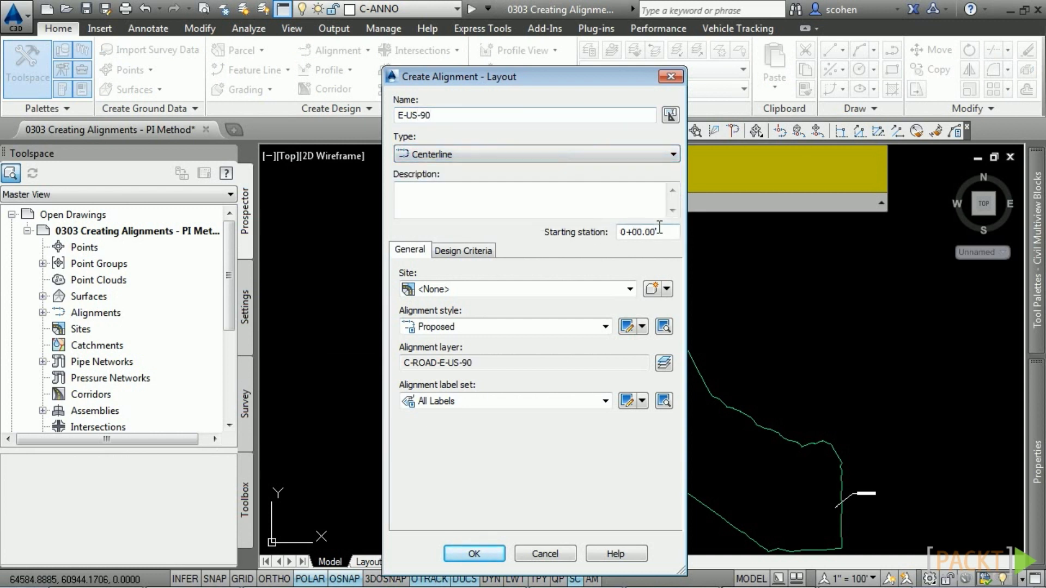
Set the alignment style to Existing and the label set to Major and Minor only, and create it without criteria-based design
click(476, 329)
click(452, 354)
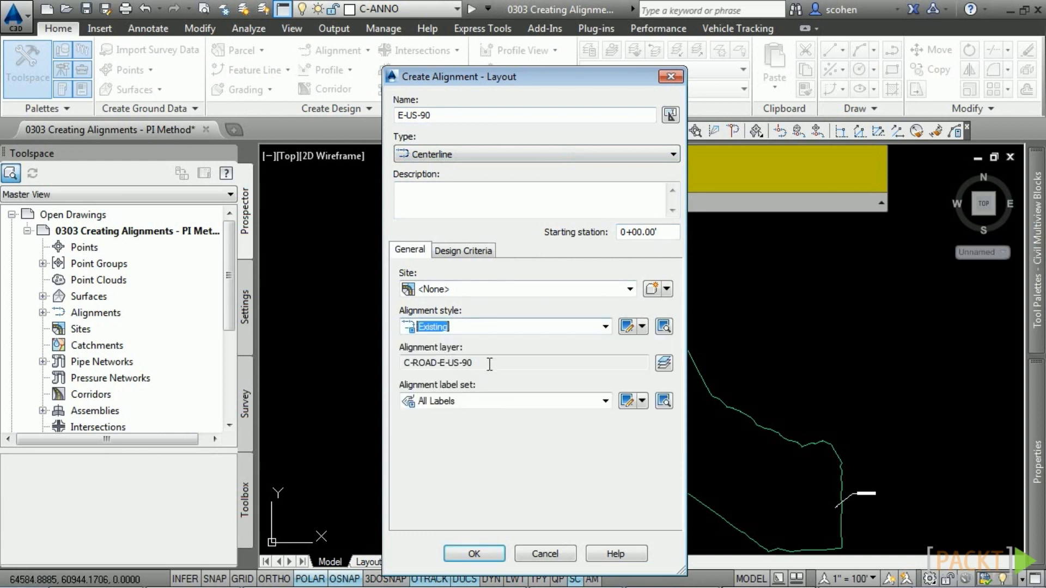
click(476, 401)
click(475, 443)
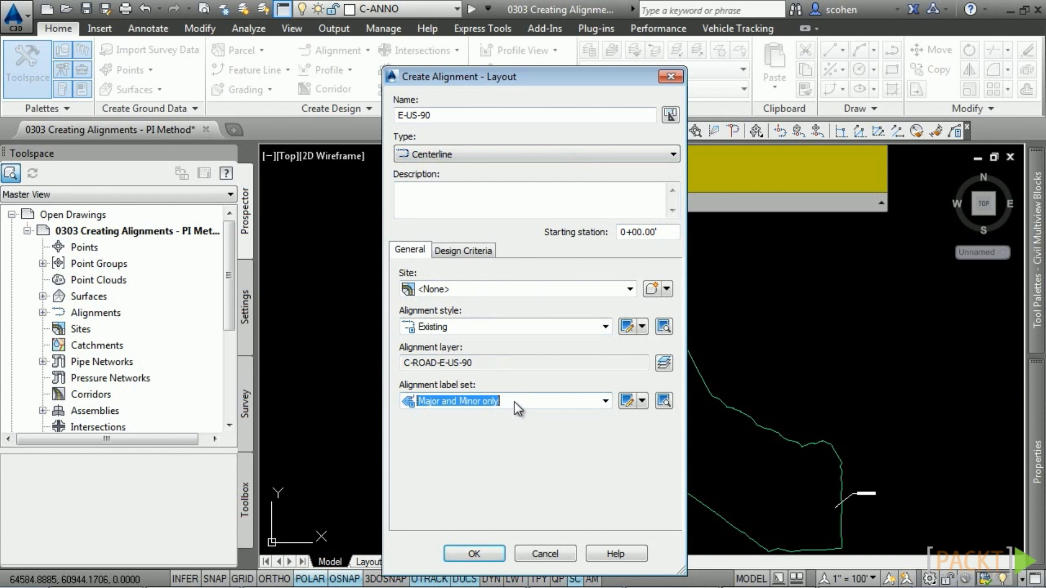
click(461, 251)
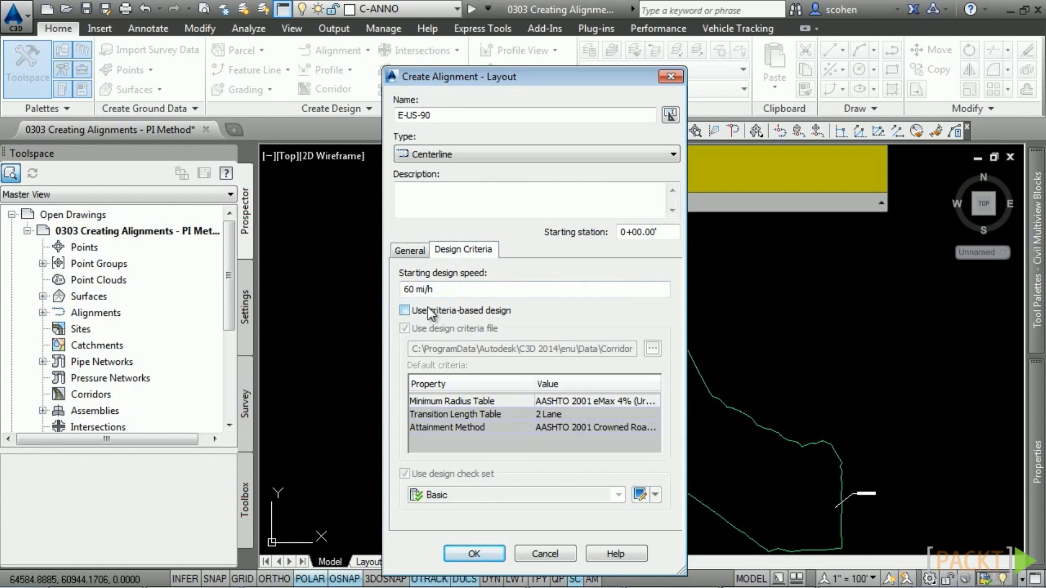
click(475, 551)
Set the default curve radius for the alignment layout to 3280.00', with curves enabled and no spirals
drag(505, 236, 599, 206)
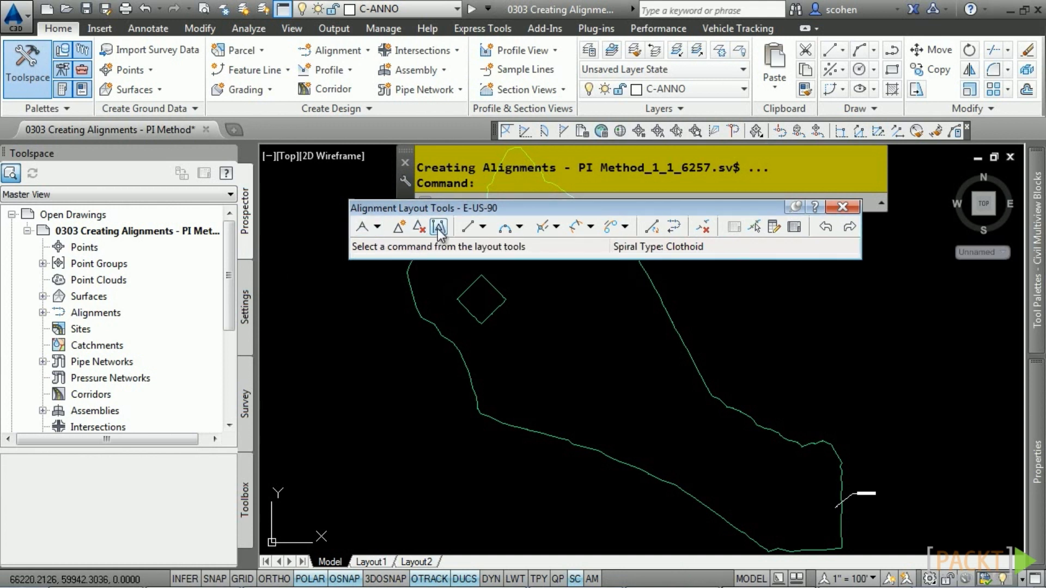
click(483, 227)
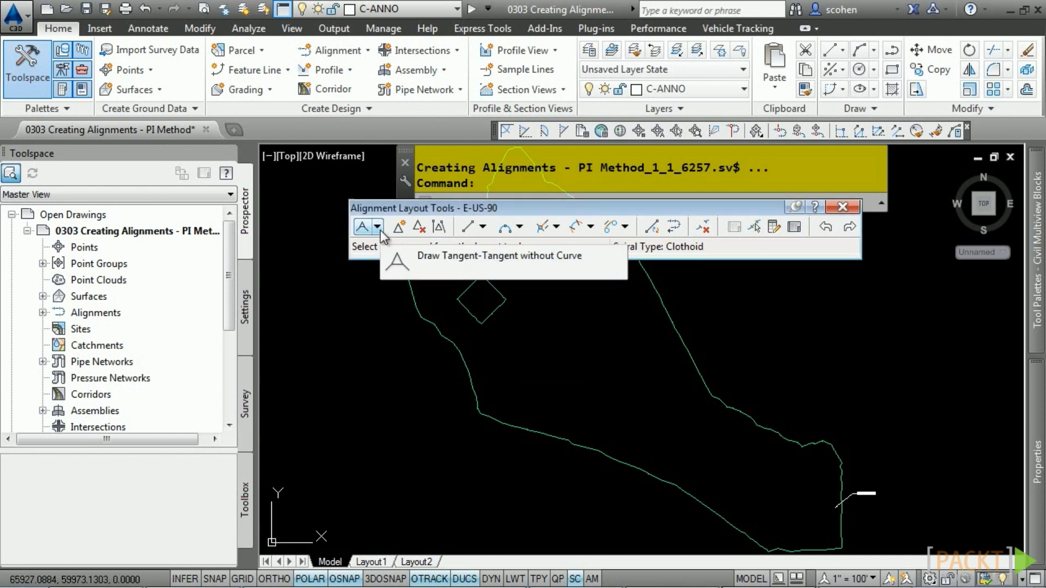
click(379, 229)
click(393, 281)
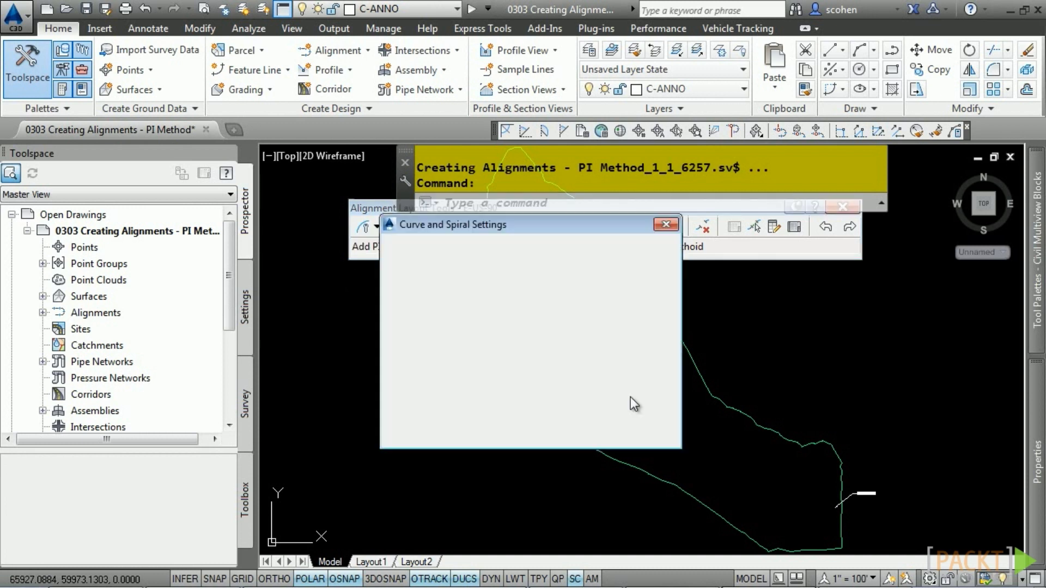
text(3280.00')
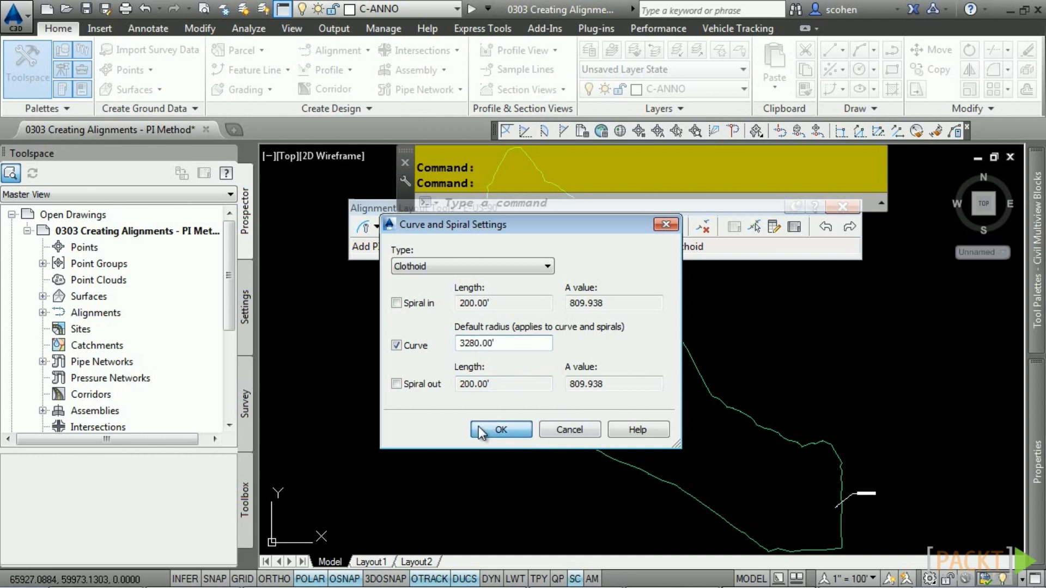
click(479, 427)
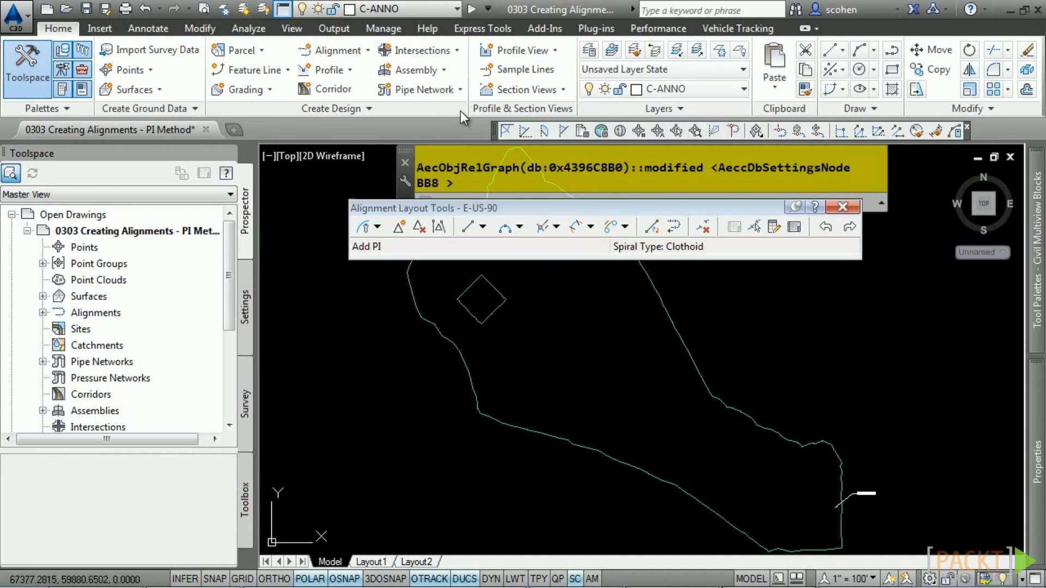
click(293, 30)
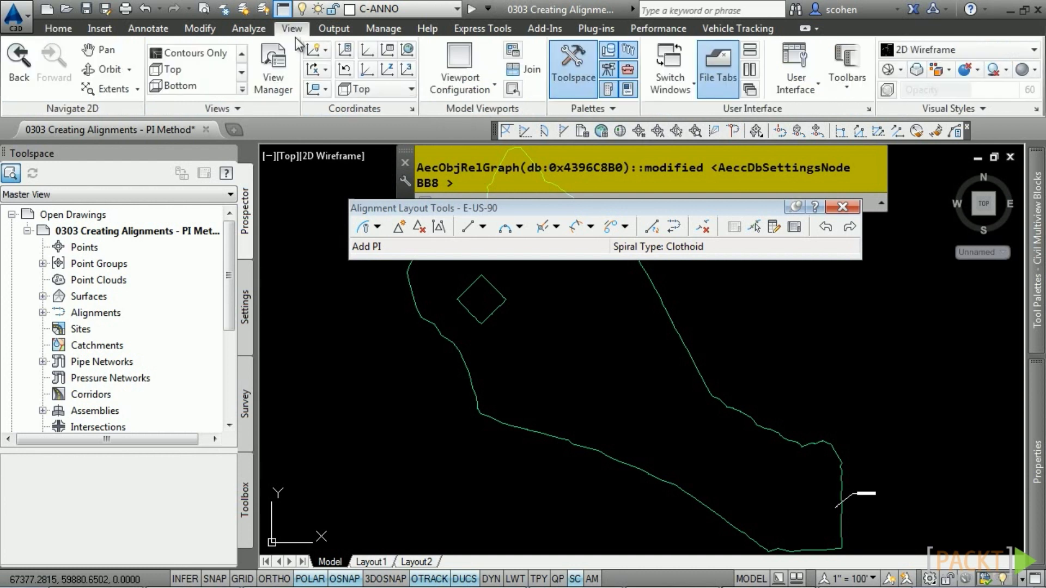
click(856, 93)
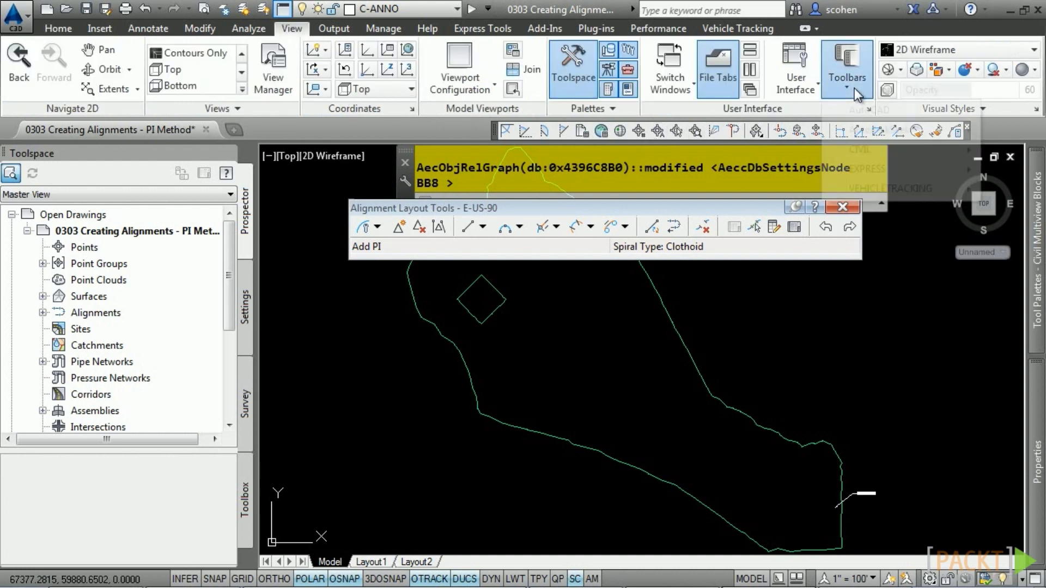
mouse_move(859, 149)
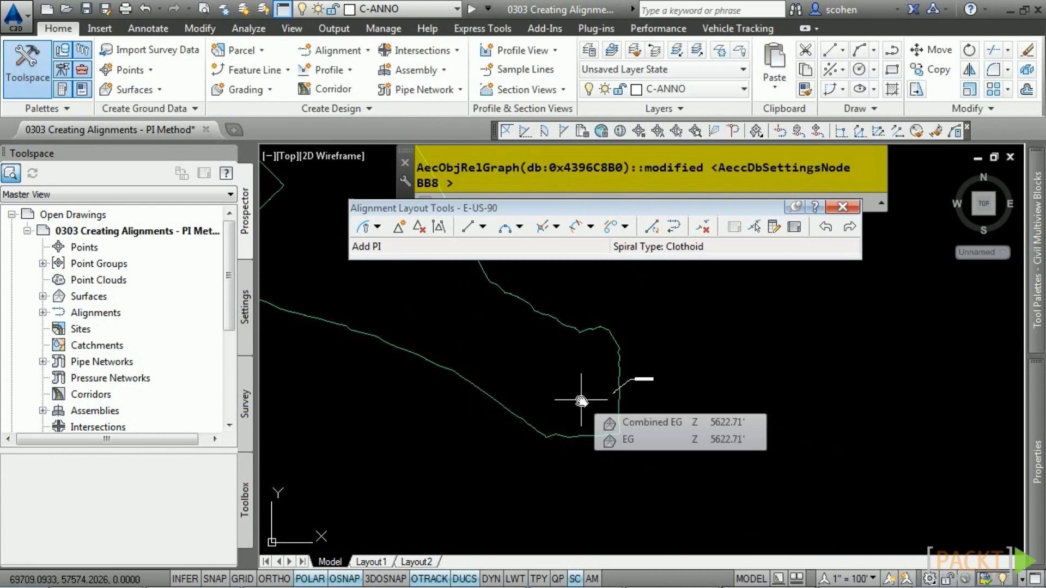
Begin a tangent-tangent layout with curves, starting at the tip of the BEGIN E-US-90 leader
scroll(630, 385, up, 5)
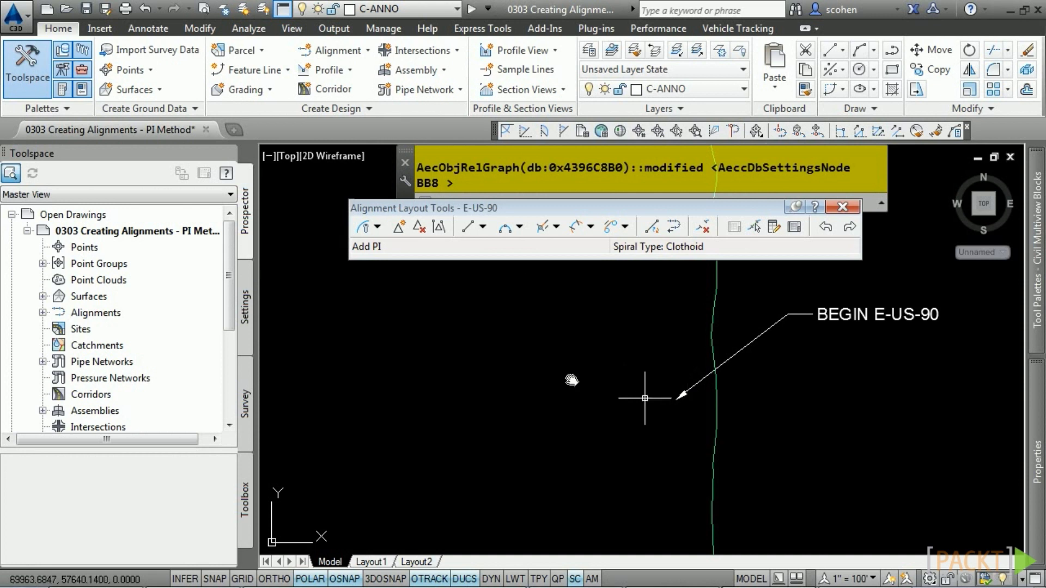
click(381, 227)
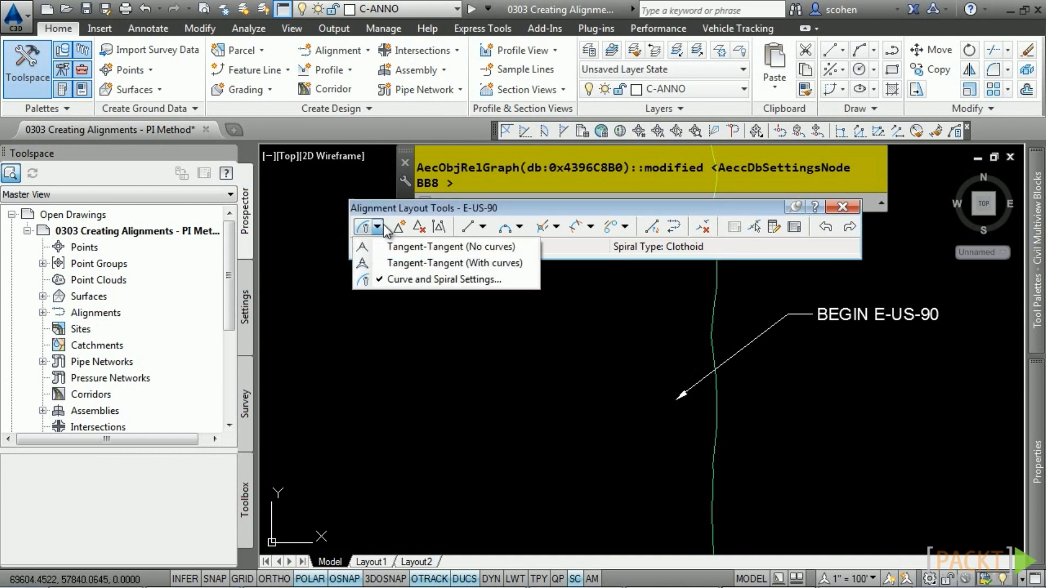
click(411, 263)
click(697, 383)
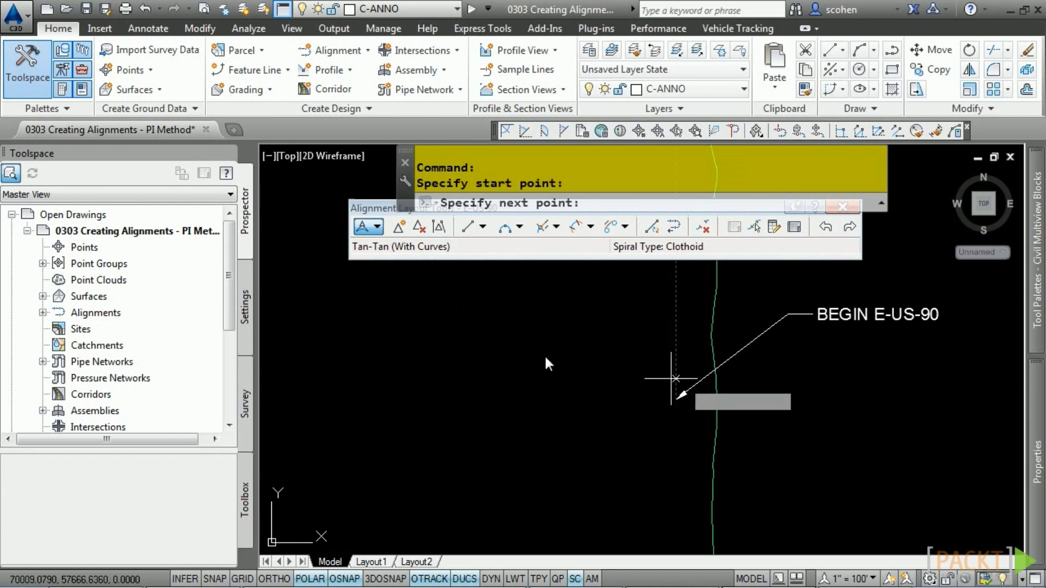
Place the alignment's next PI by coordinates at northing 57969.1280 and easting 68260.004
scroll(463, 348, down, 3)
scroll(694, 534, up, 4)
scroll(692, 518, down, 3)
middle_drag(635, 490, 601, 461)
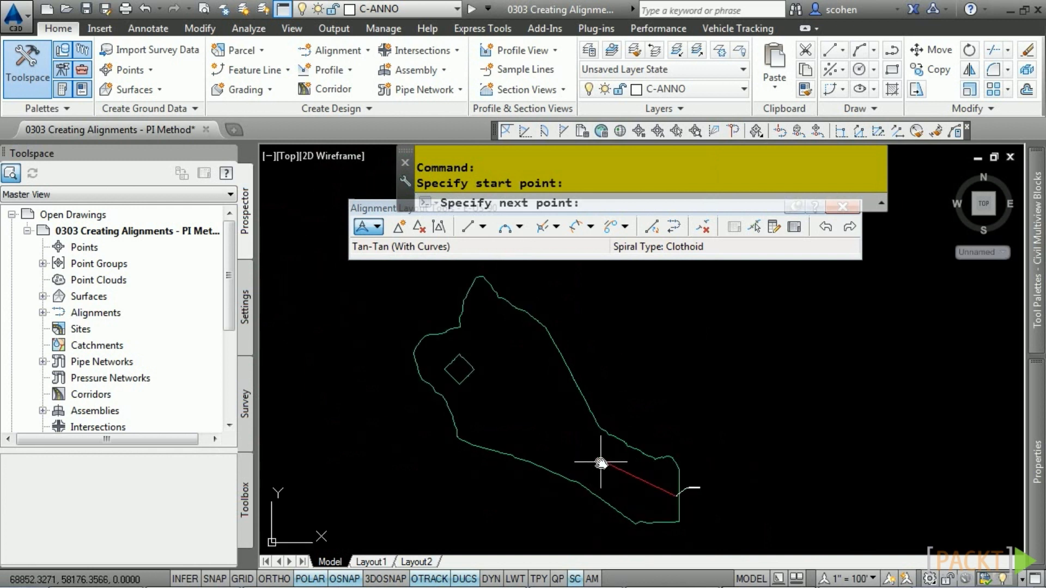
click(581, 131)
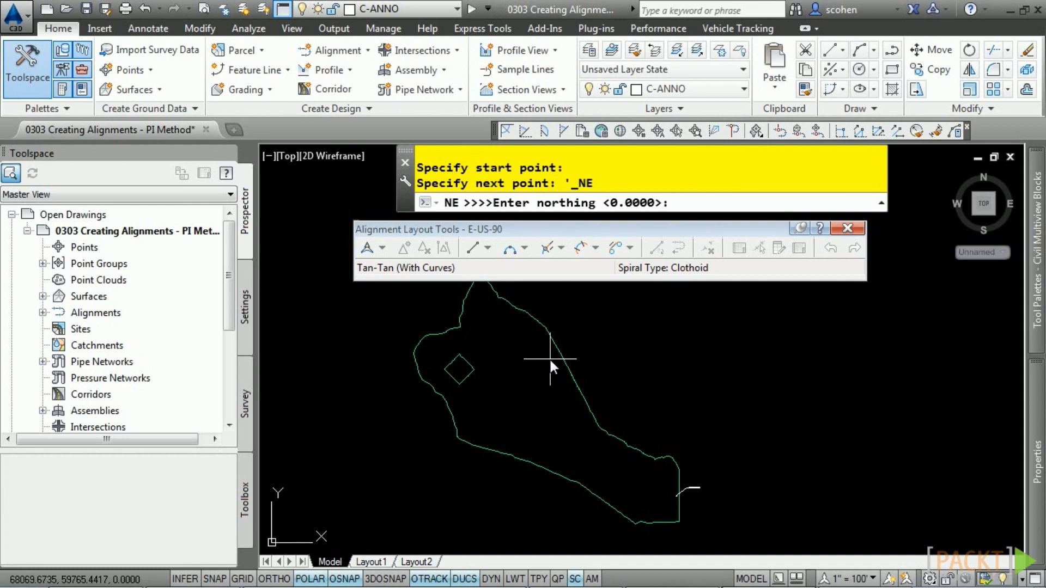
text(57969.1280)
key(Return)
text(6)
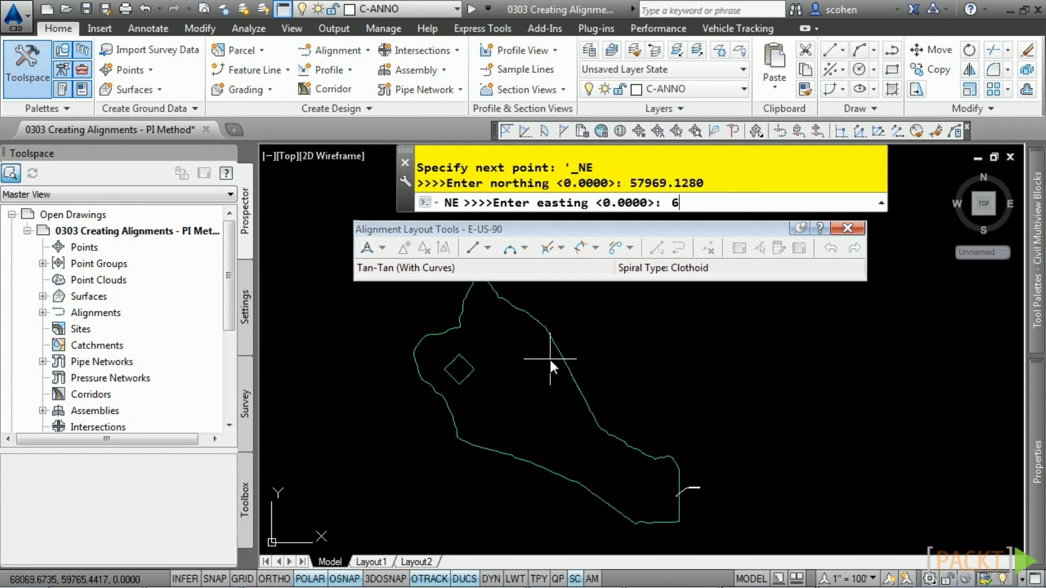
text(8260.004)
key(Return)
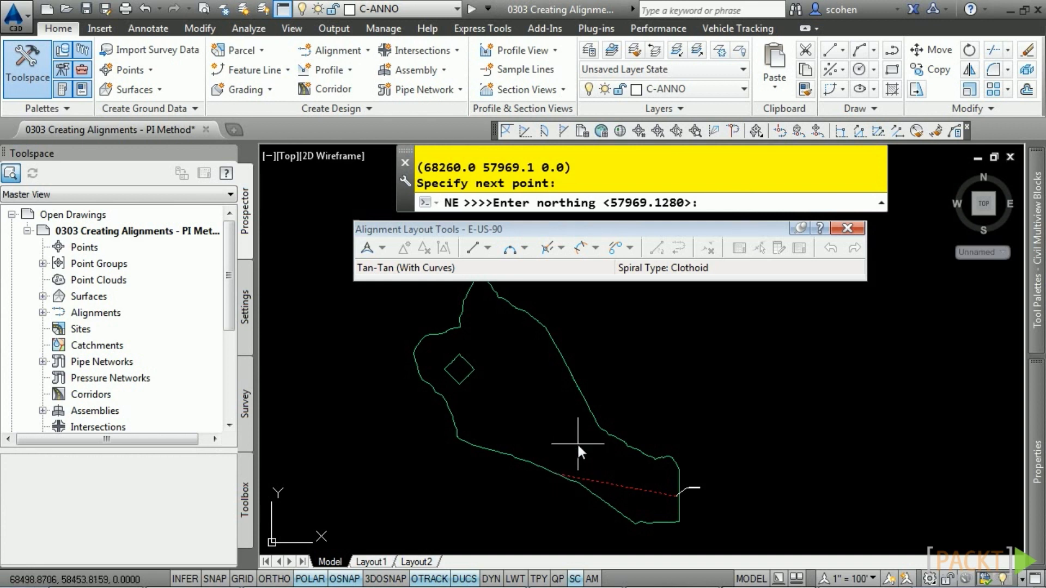
Place the alignment's end point at northing 59487.4491 and easting 66780.1303, and finish the layout
text(59487.4491)
key(Return)
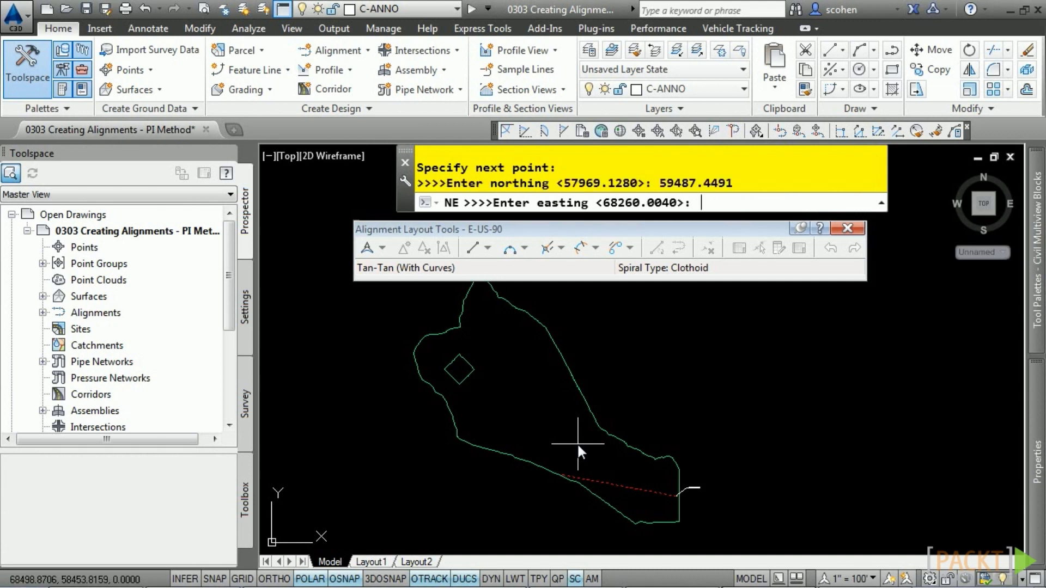
text(66780.1303)
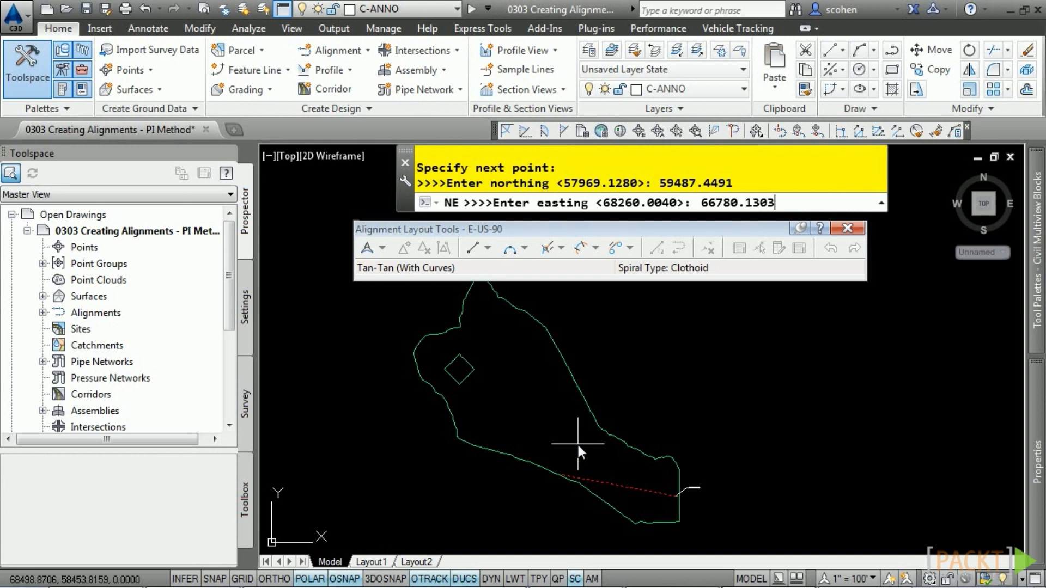
key(Return)
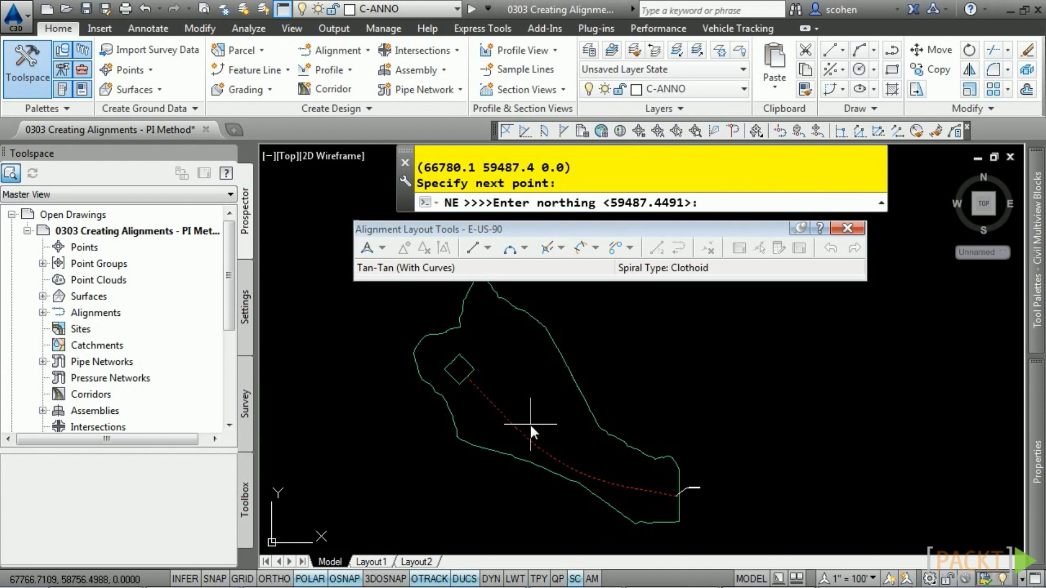
key(Escape)
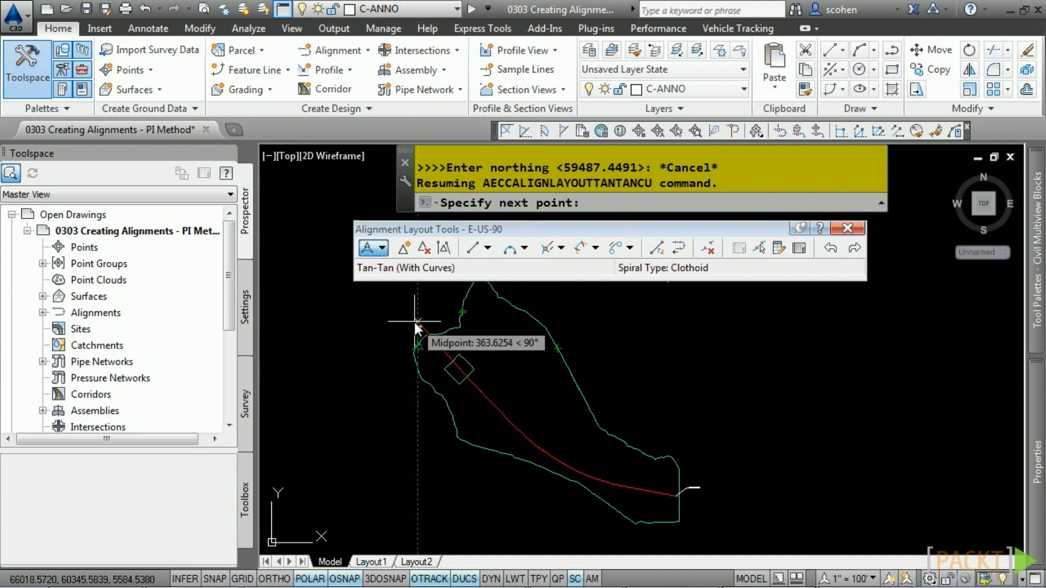
key(Return)
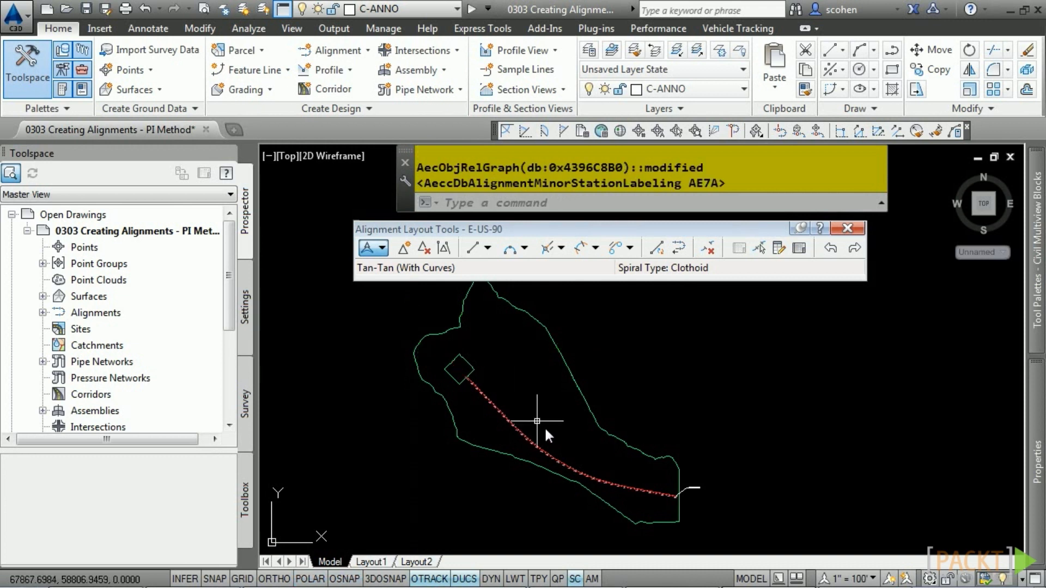
Select the E-US-90 alignment and examine its PI, curve and tangent grips along the curve
scroll(583, 473, up, 5)
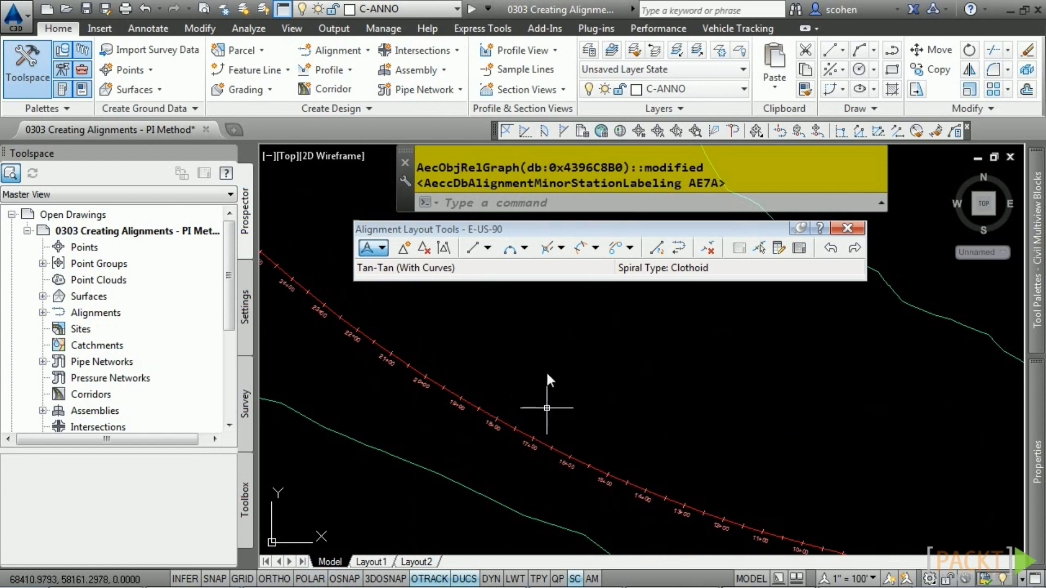
click(489, 414)
mouse_move(697, 419)
middle_down()
mouse_move(727, 429)
mouse_move(637, 428)
middle_up()
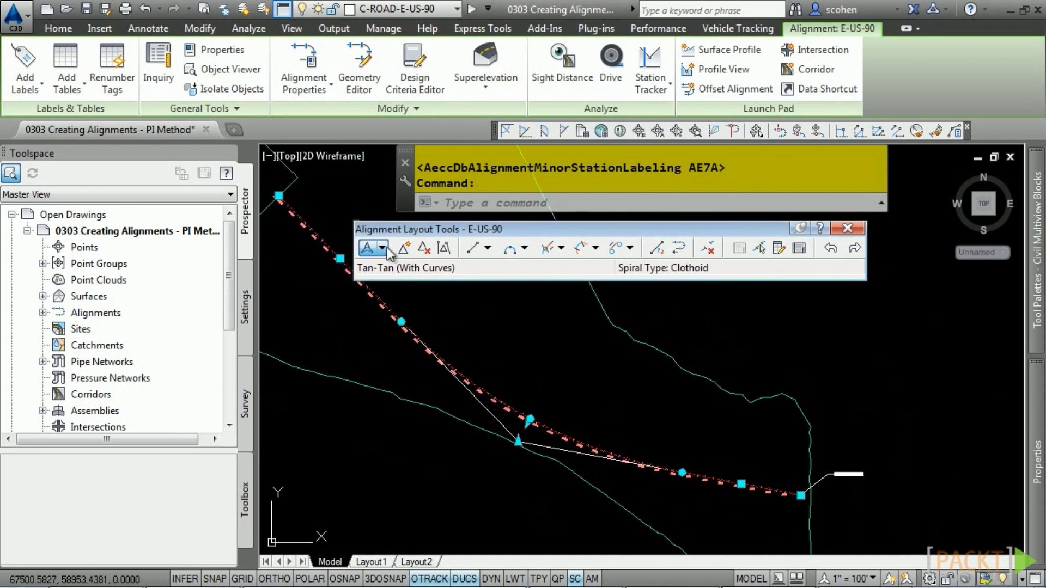
scroll(536, 472, up, 4)
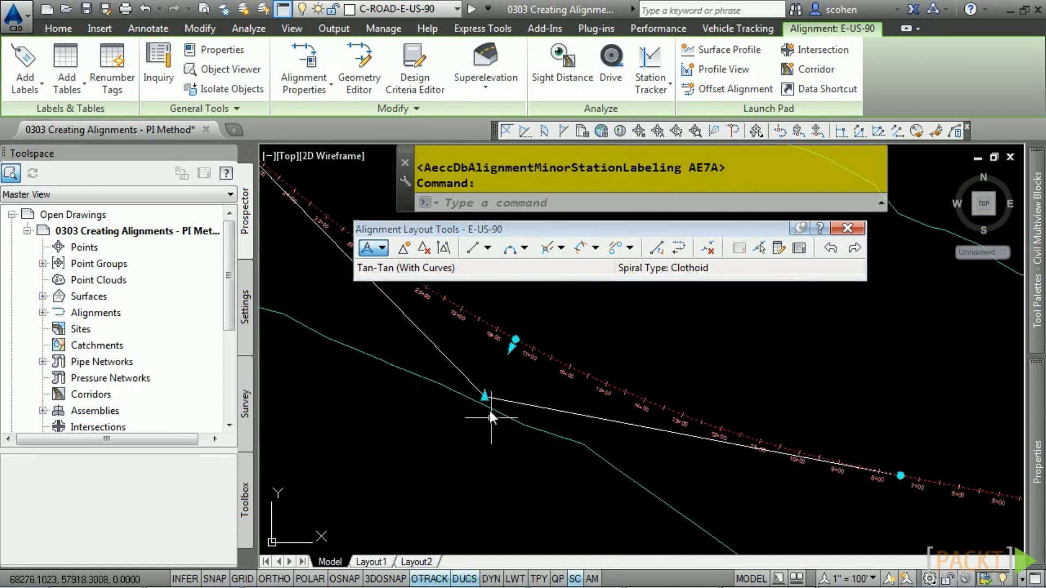
middle_drag(900, 475, 733, 472)
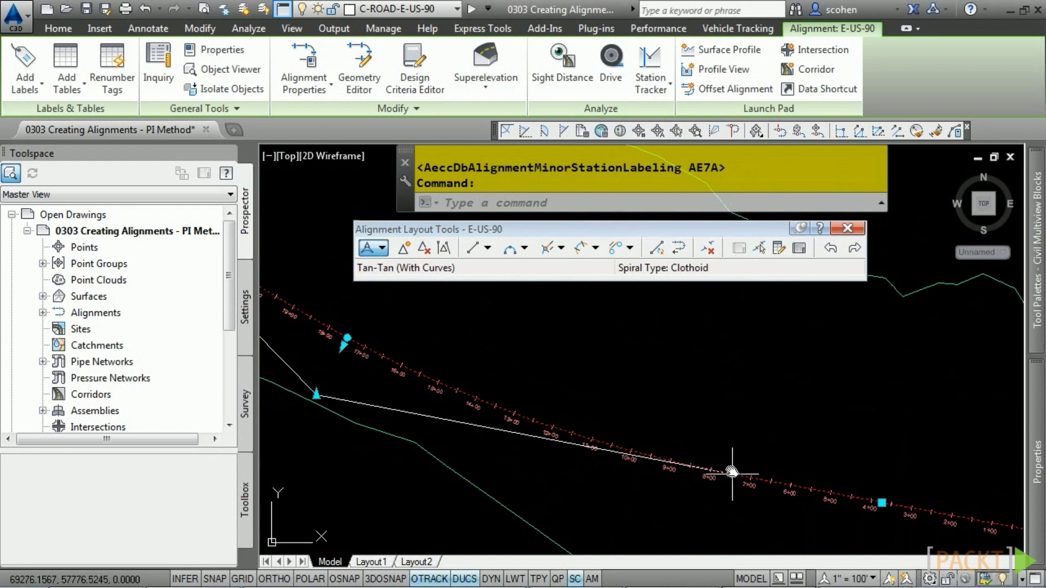
click(732, 472)
key(Escape)
middle_drag(501, 361, 851, 507)
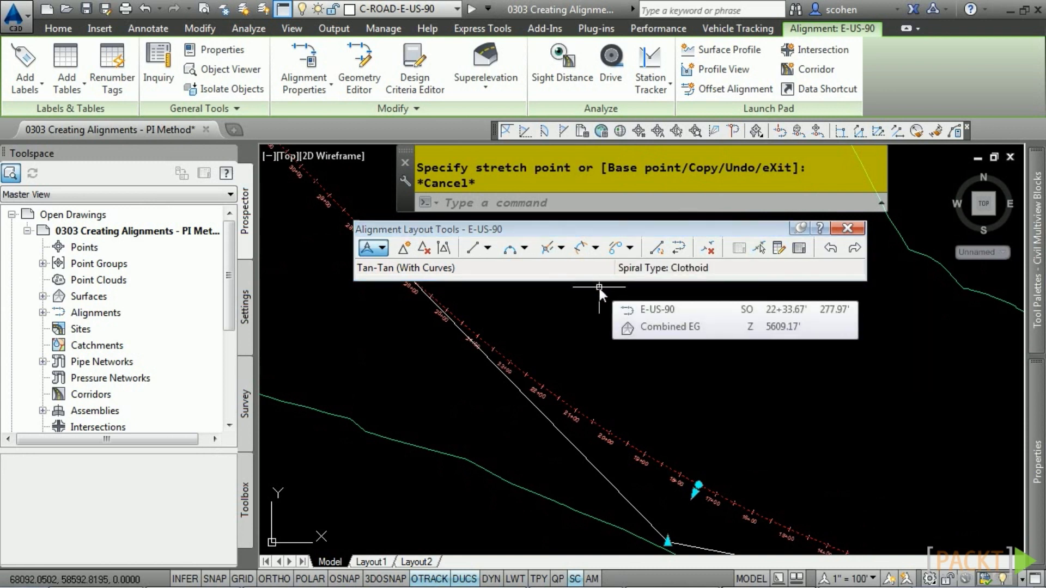
Set the radius of the E-US-90 alignment's curve to 3500' among its alignment entities
click(800, 248)
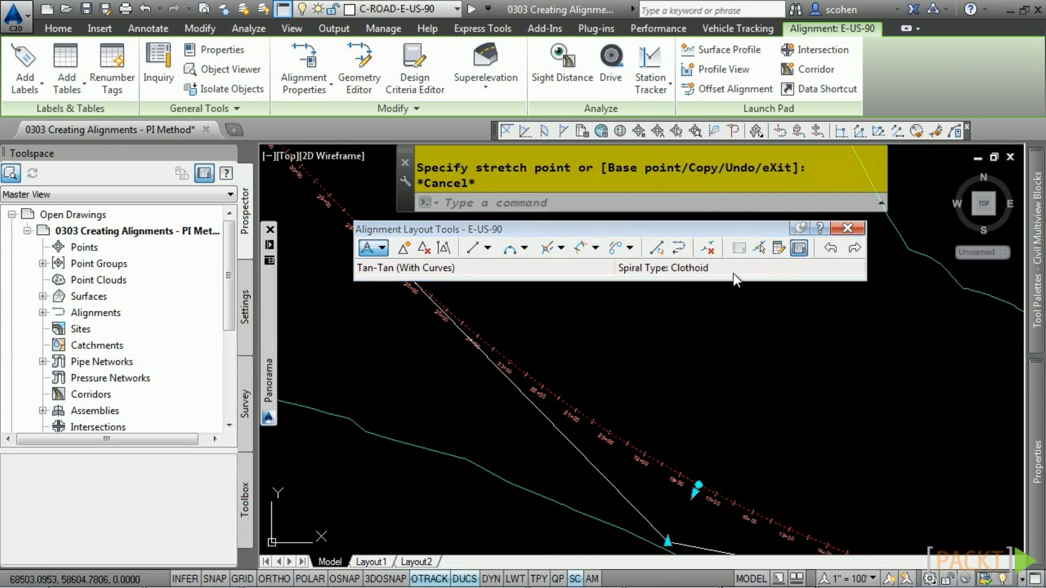
mouse_move(266, 352)
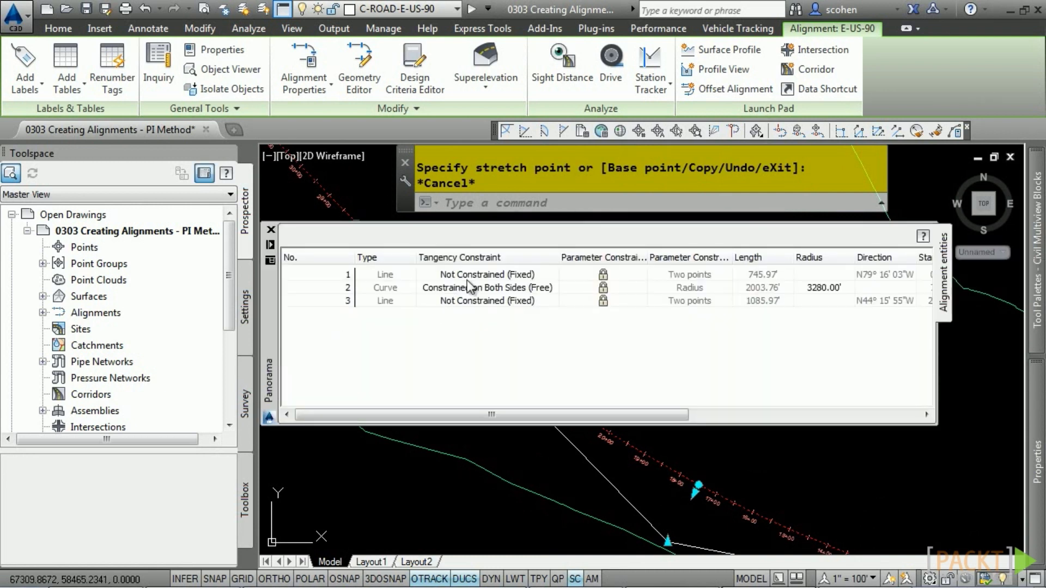
drag(460, 419, 609, 426)
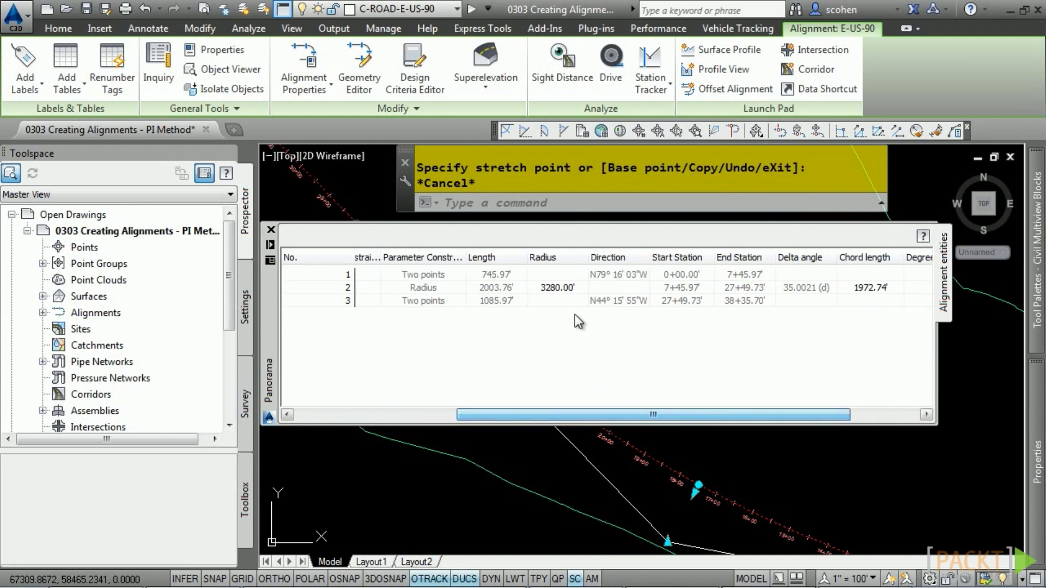
click(568, 289)
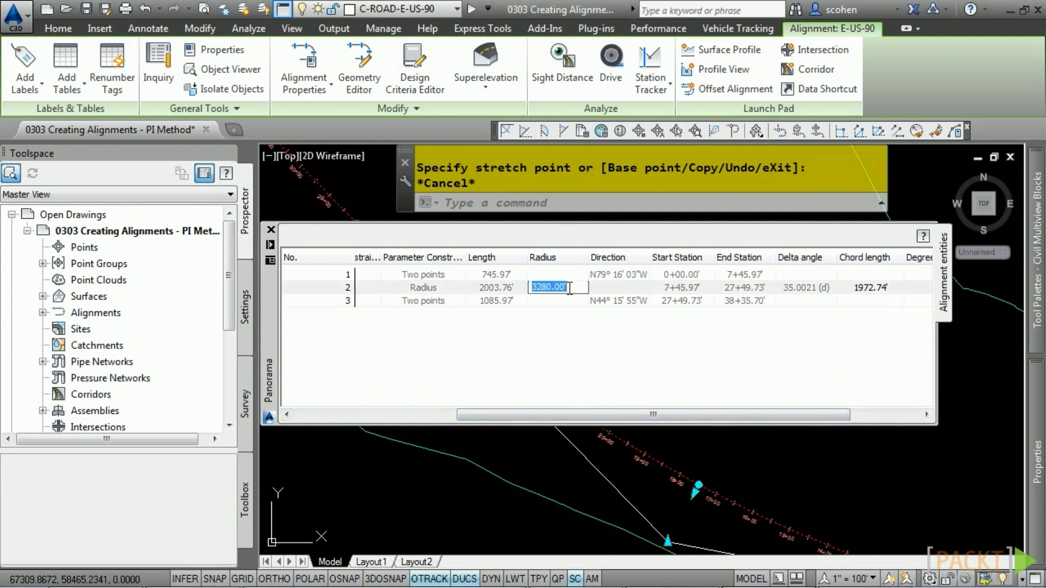
text(3500)
key(Return)
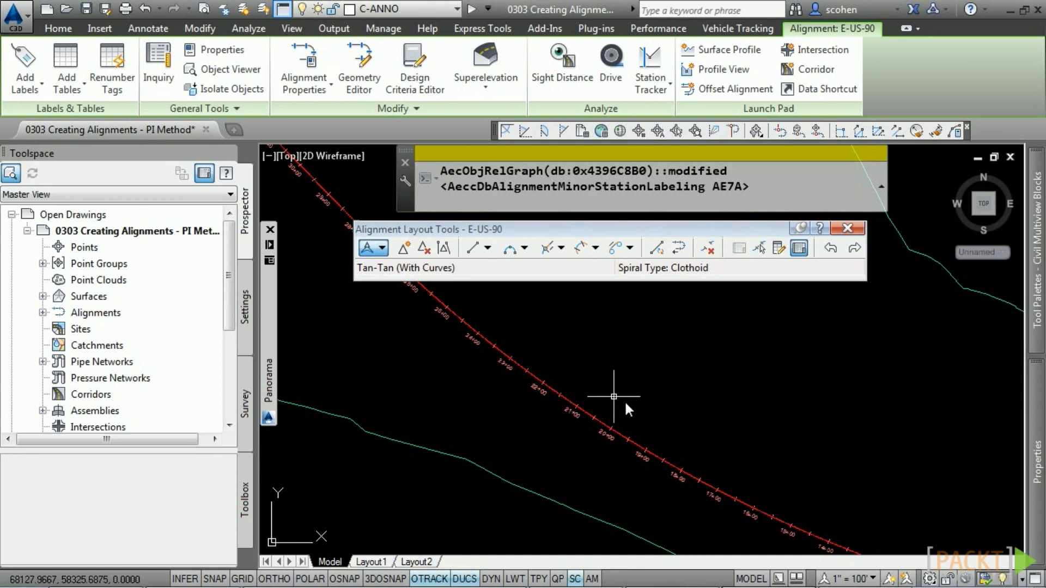
key(Escape)
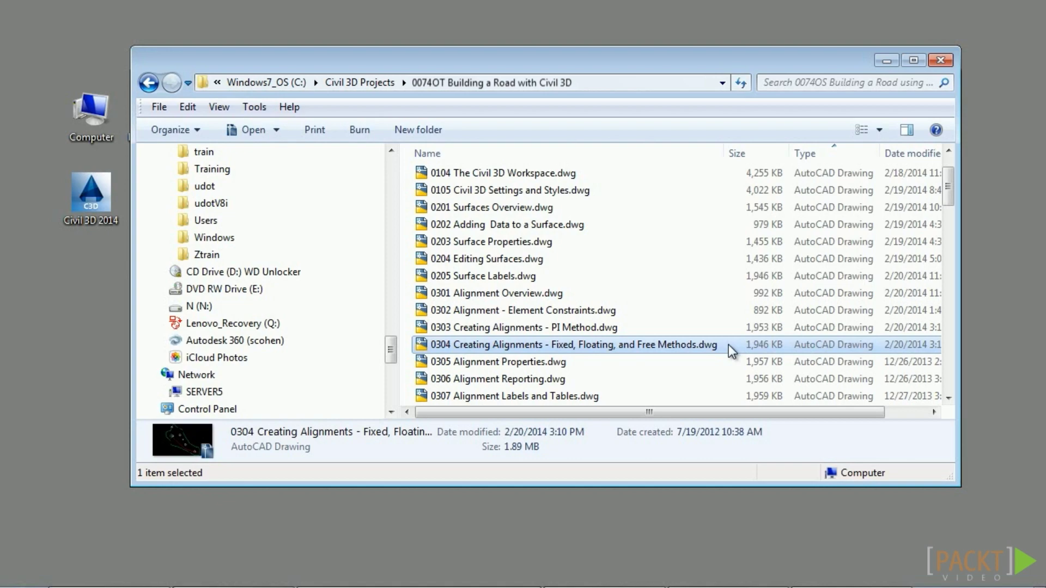
Open the drawing 0304 Creating Alignments - Fixed, Floating, and Free Methods.dwg and begin a new alignment layout named P-US-90 with the Proposed style
double_click(732, 351)
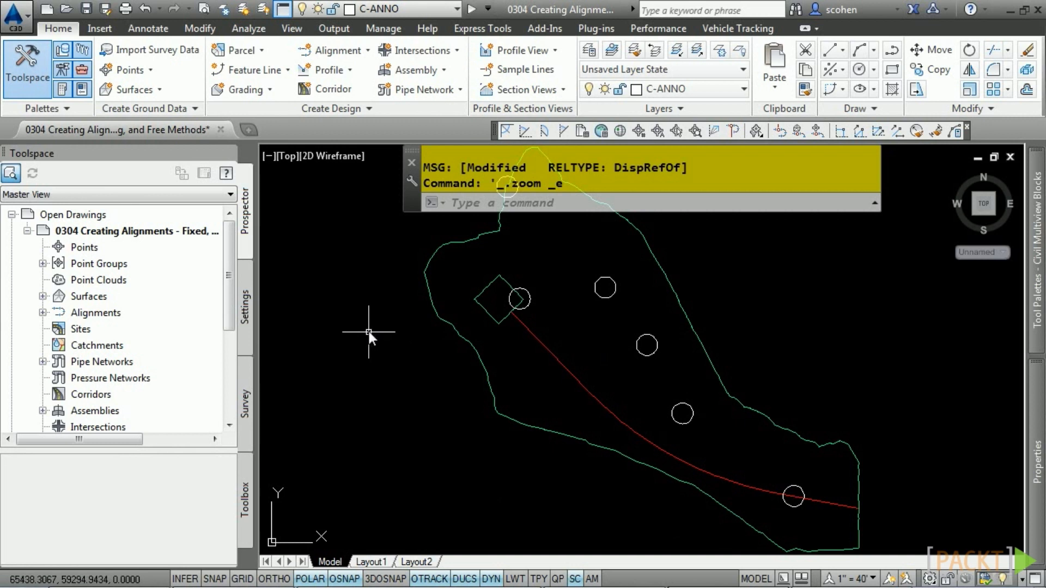
click(345, 52)
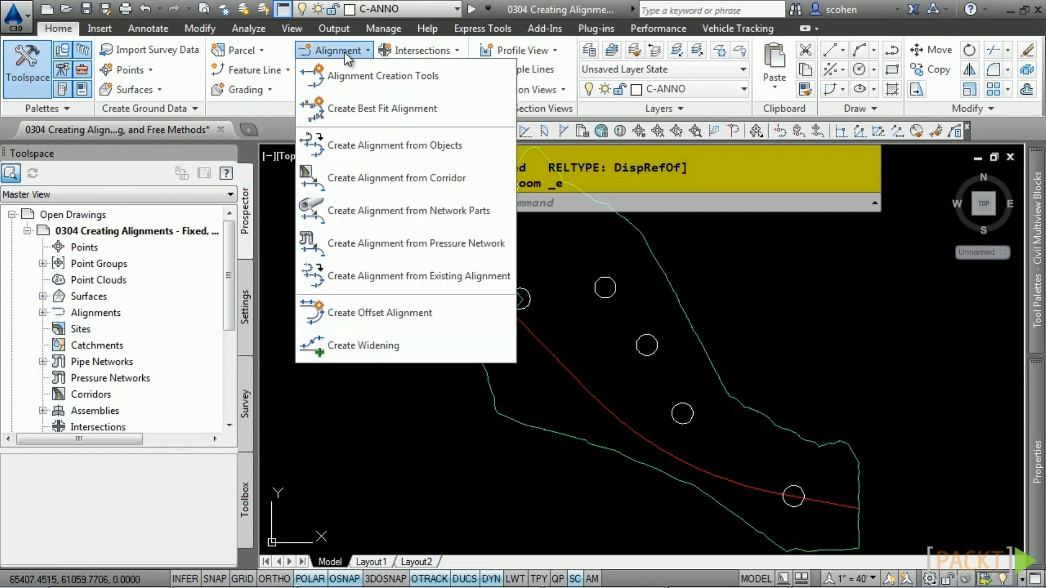
click(365, 81)
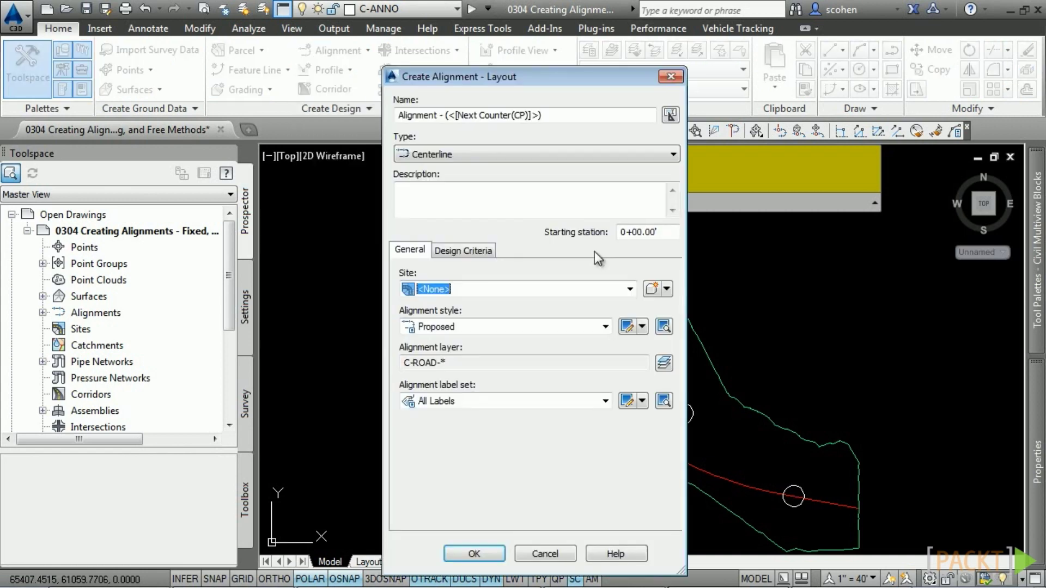
drag(579, 116, 364, 145)
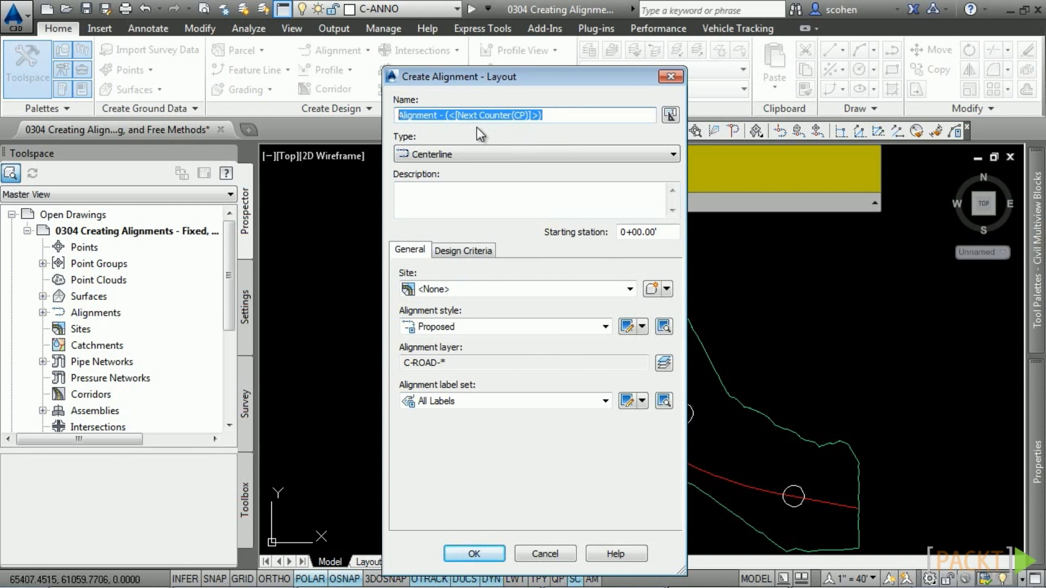
text(P-US-90)
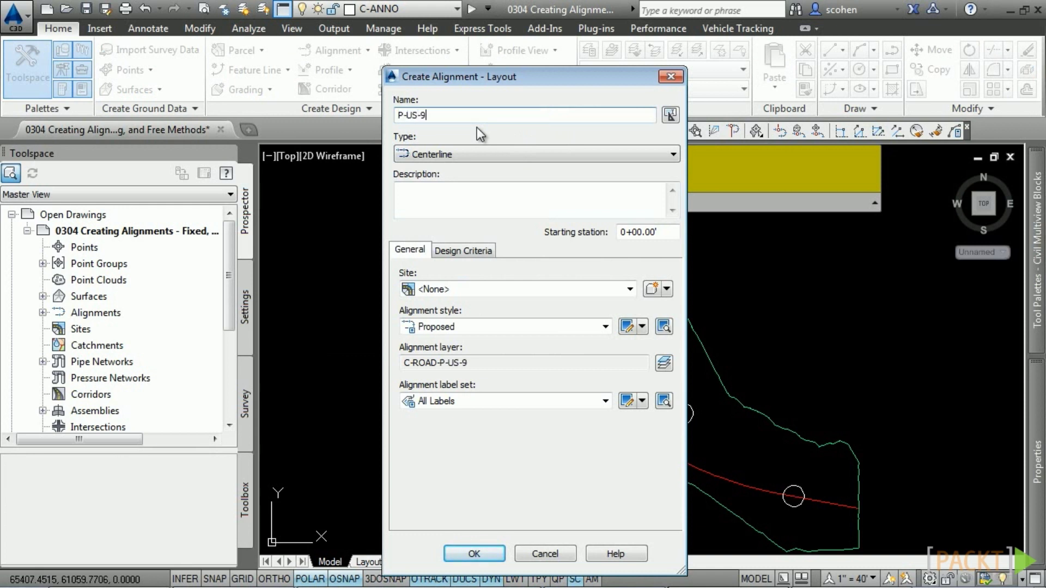
click(489, 326)
click(488, 325)
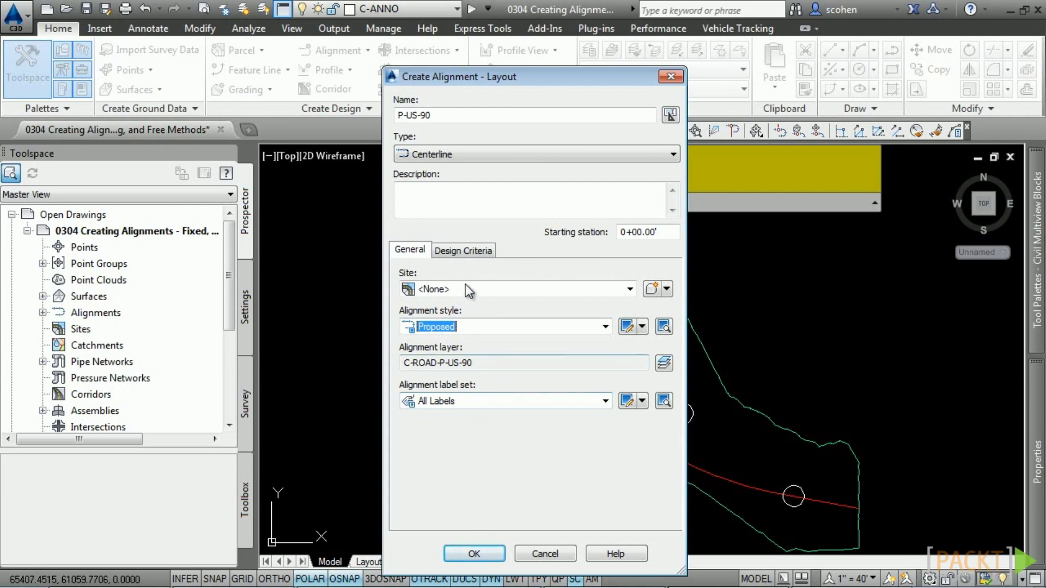
Try criteria-based design for the new alignment, review the AASHTO 2001 minimum radius table options, and switch it back off
click(467, 250)
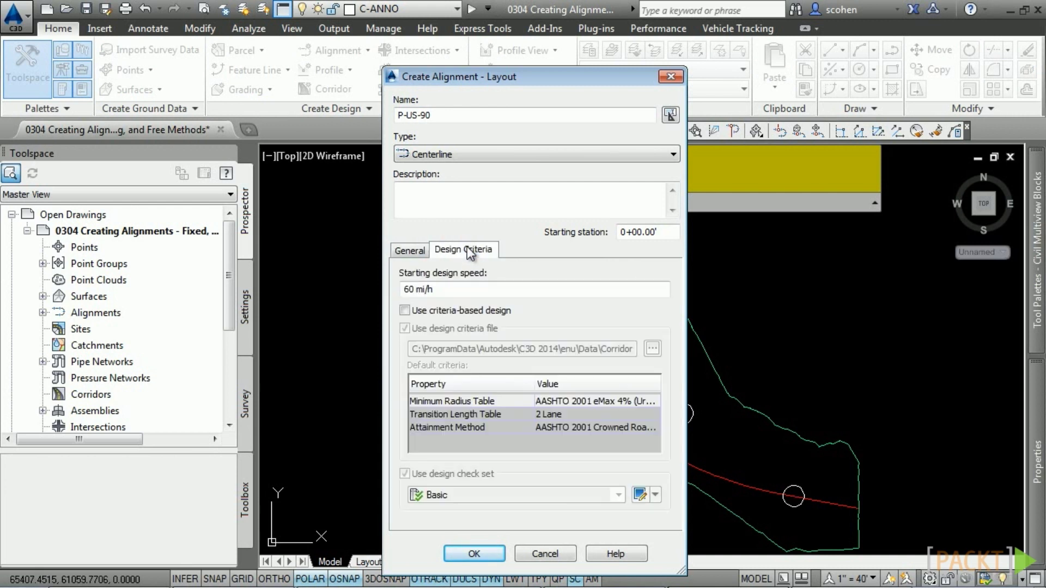
click(408, 313)
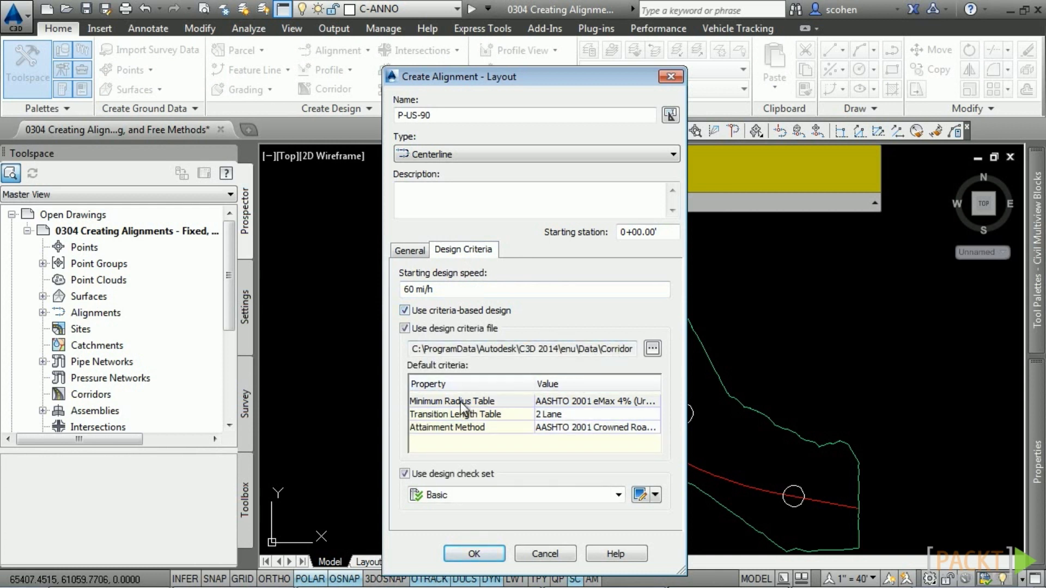
click(613, 405)
click(613, 406)
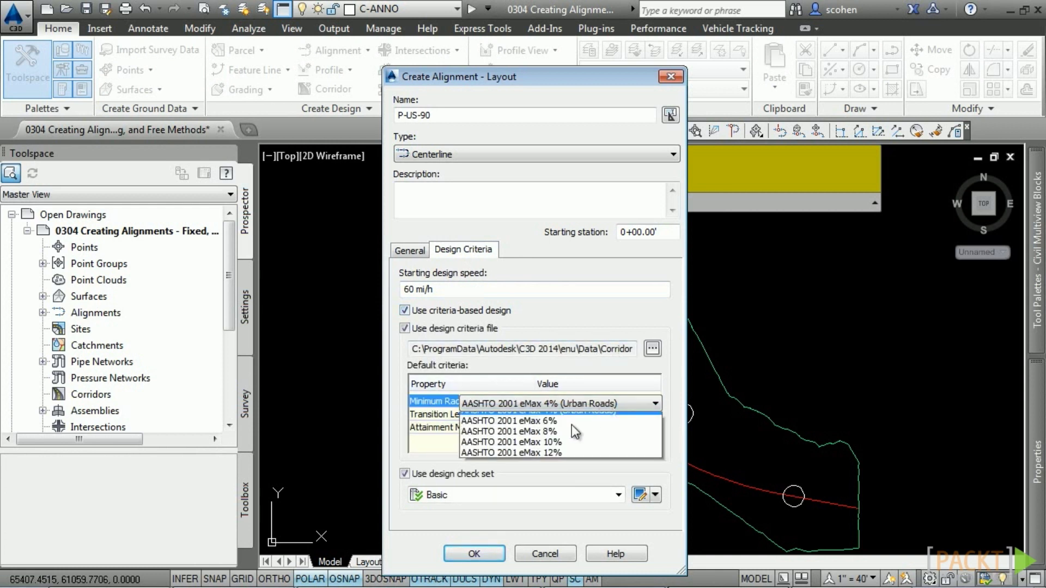
click(410, 495)
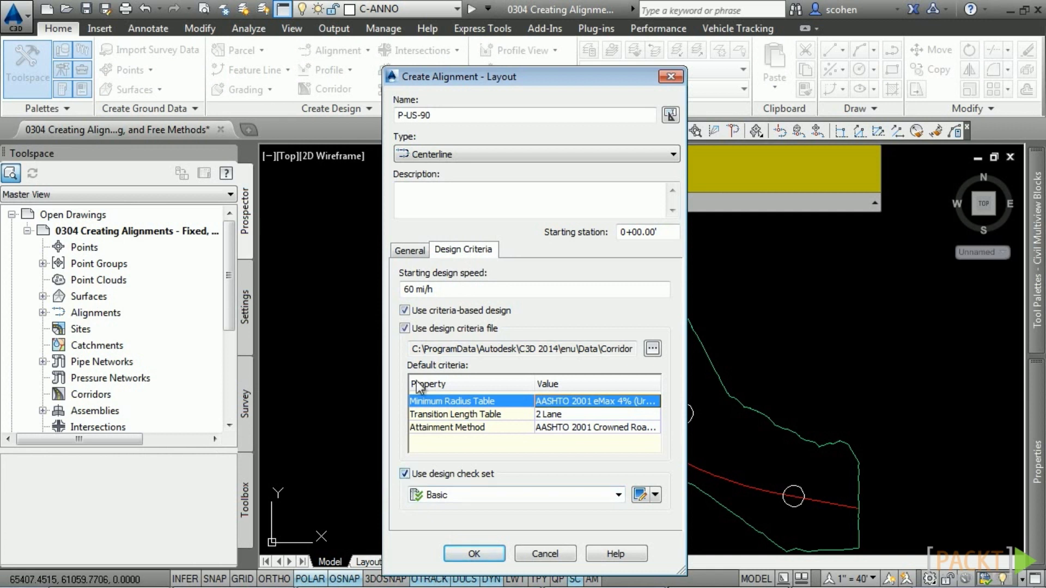
click(404, 314)
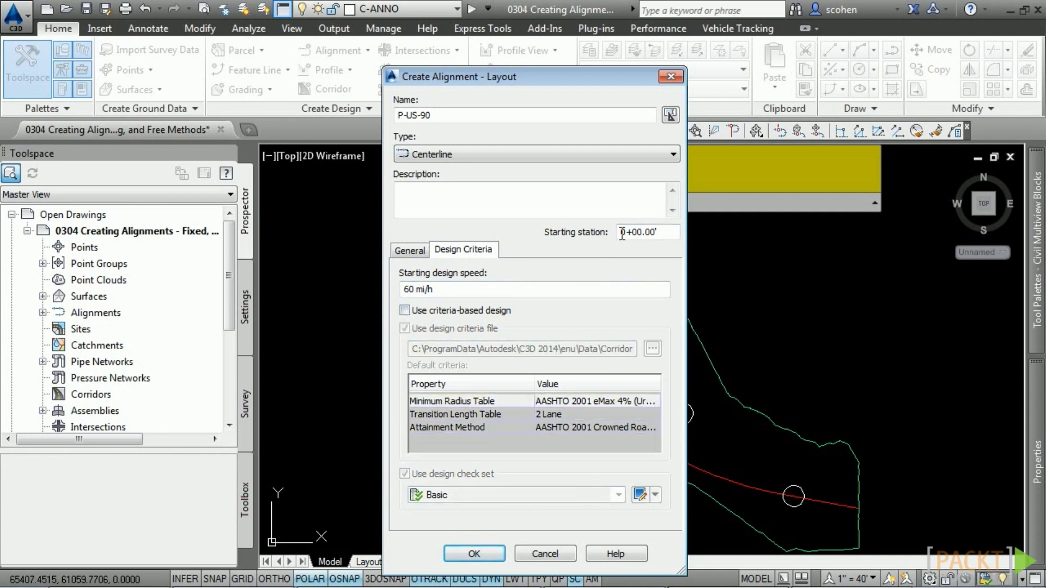
Create the P-US-90 alignment and draw a two-point fixed line from the red centerline's east end to the center of the nearest circle
click(476, 551)
click(487, 248)
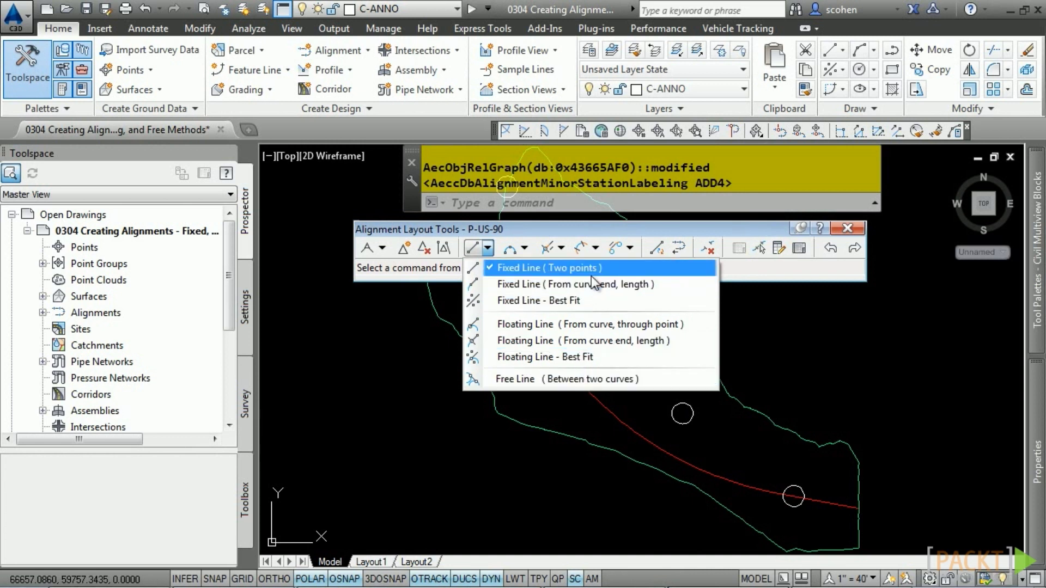
click(523, 267)
scroll(853, 517, up, 5)
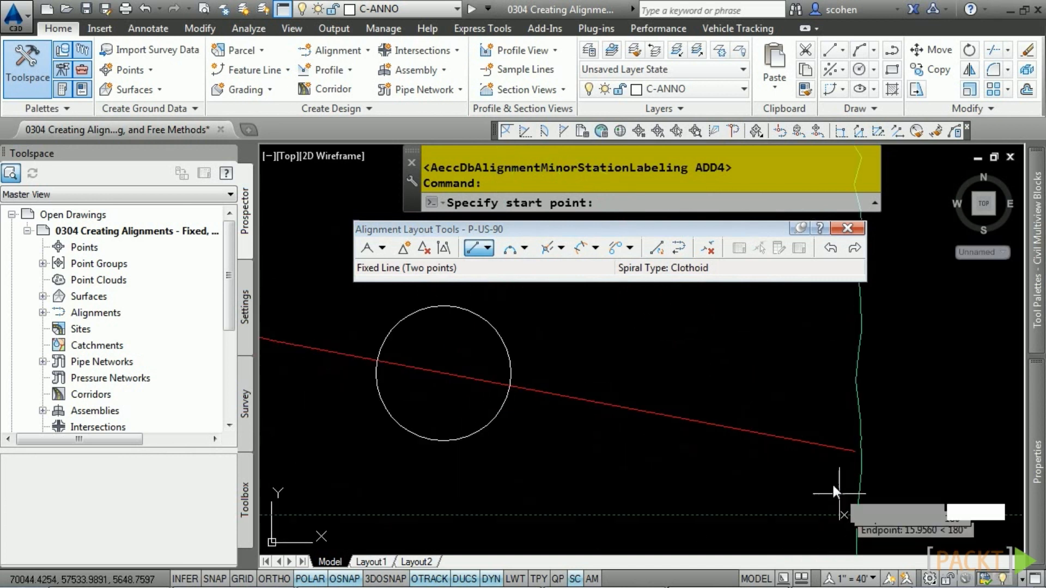
click(843, 450)
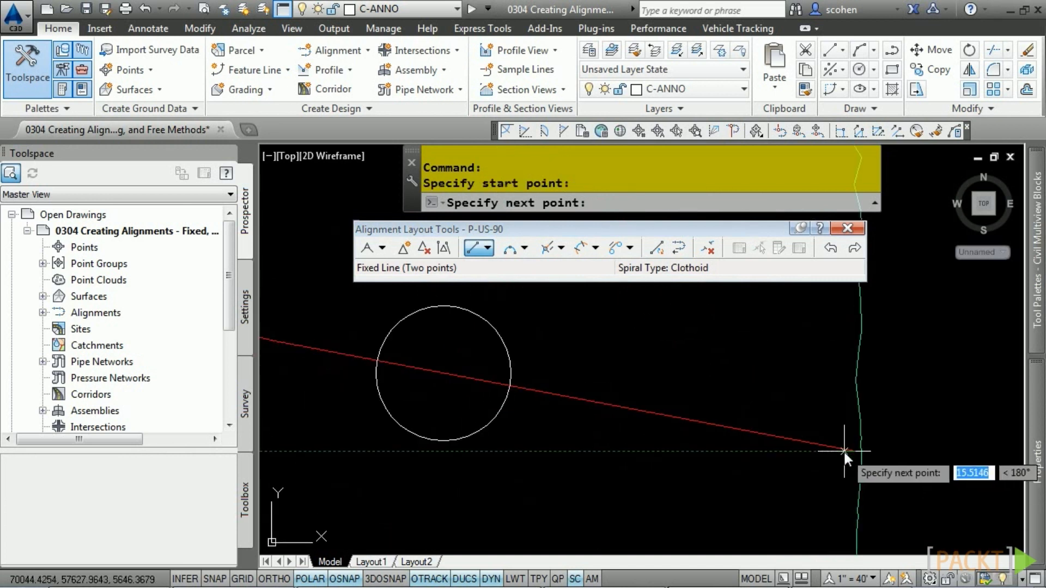
click(471, 432)
key(Return)
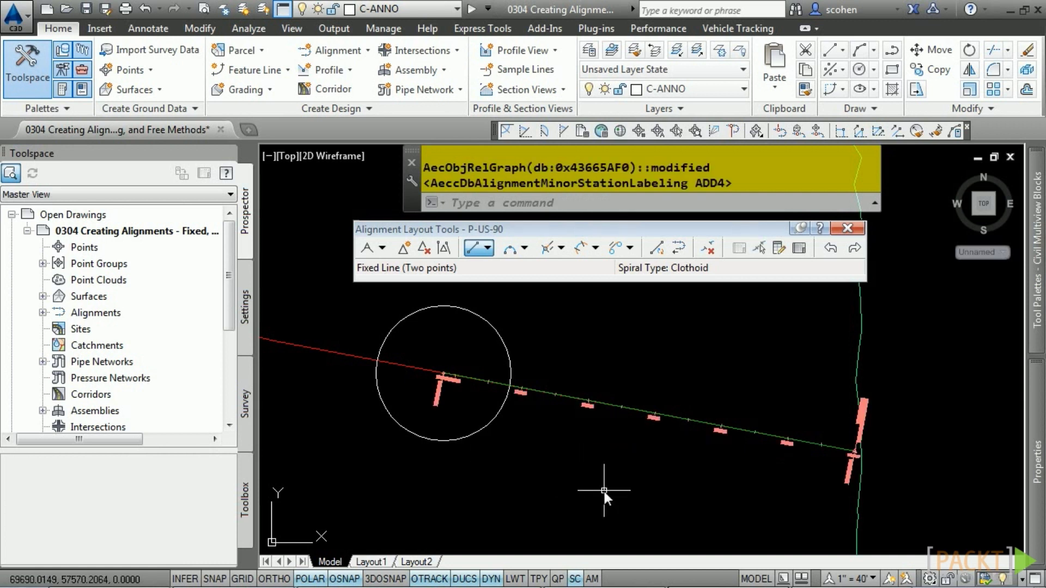
Add a clockwise floating curve from the end of the fixed line with a radius of 1500' and a length of 1356.27'
mouse_move(400, 479)
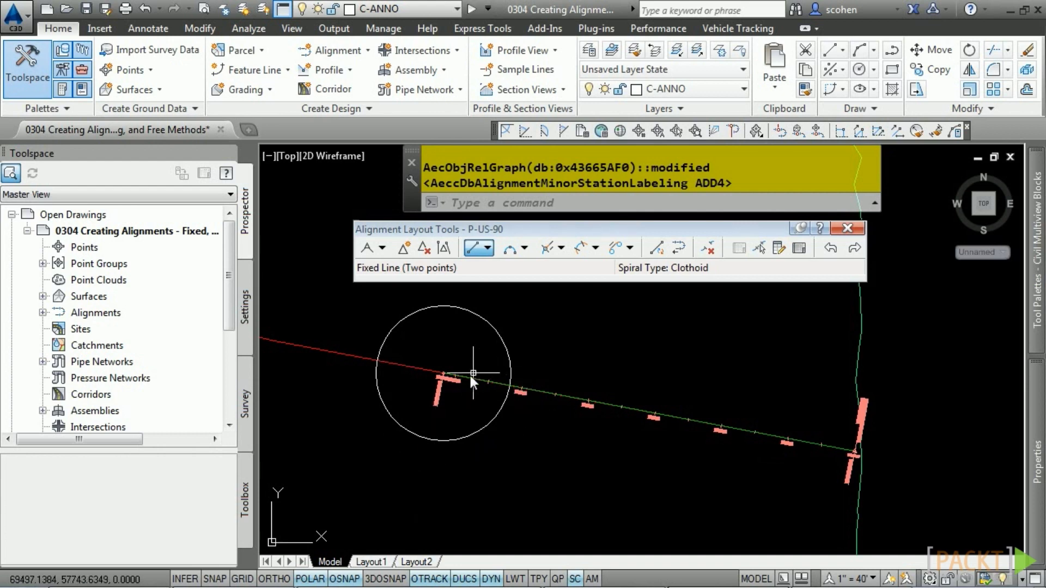
scroll(473, 374, down, 3)
middle_drag(409, 371, 526, 369)
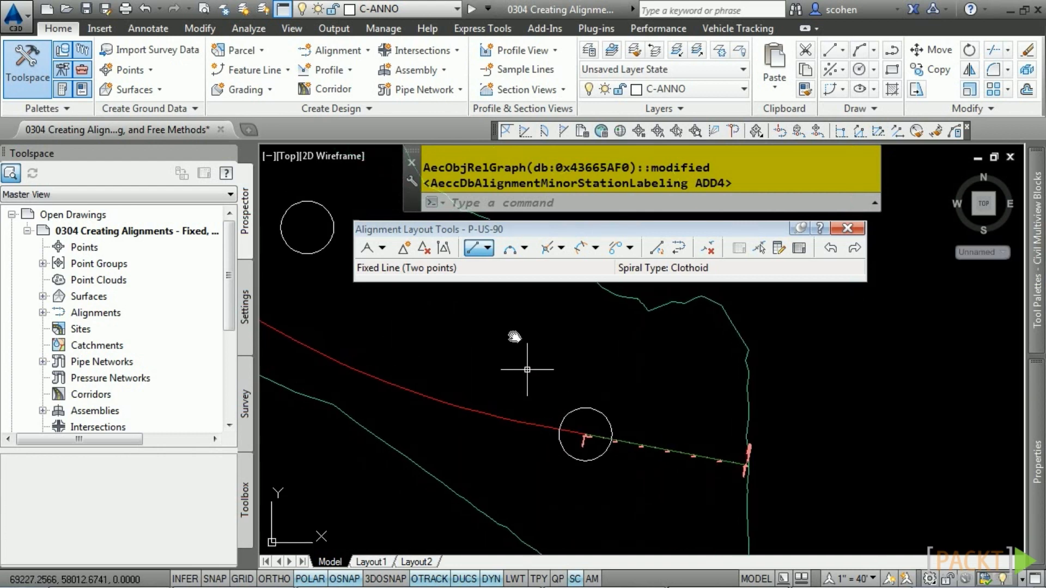
click(524, 248)
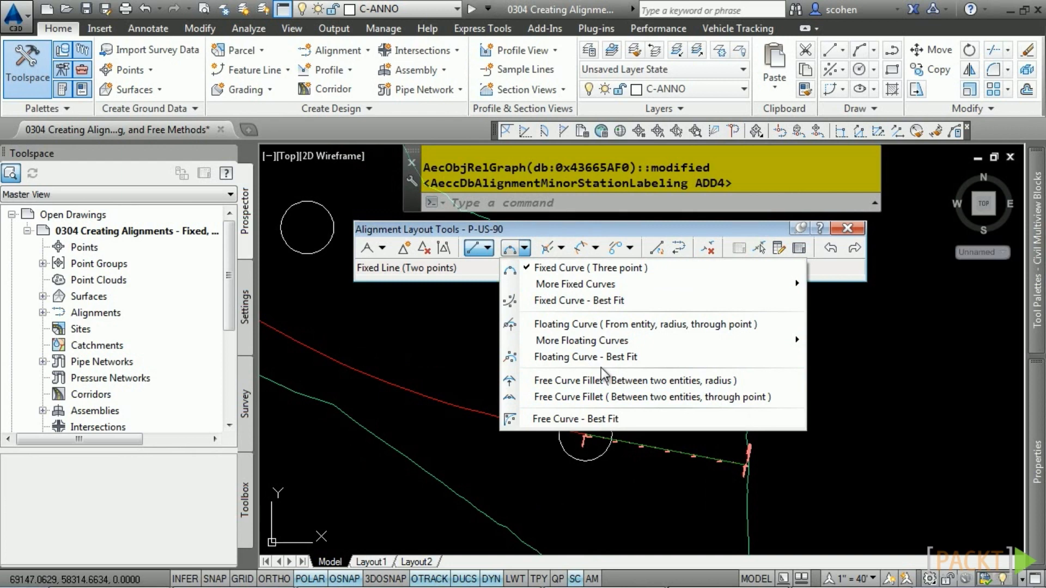
mouse_move(605, 347)
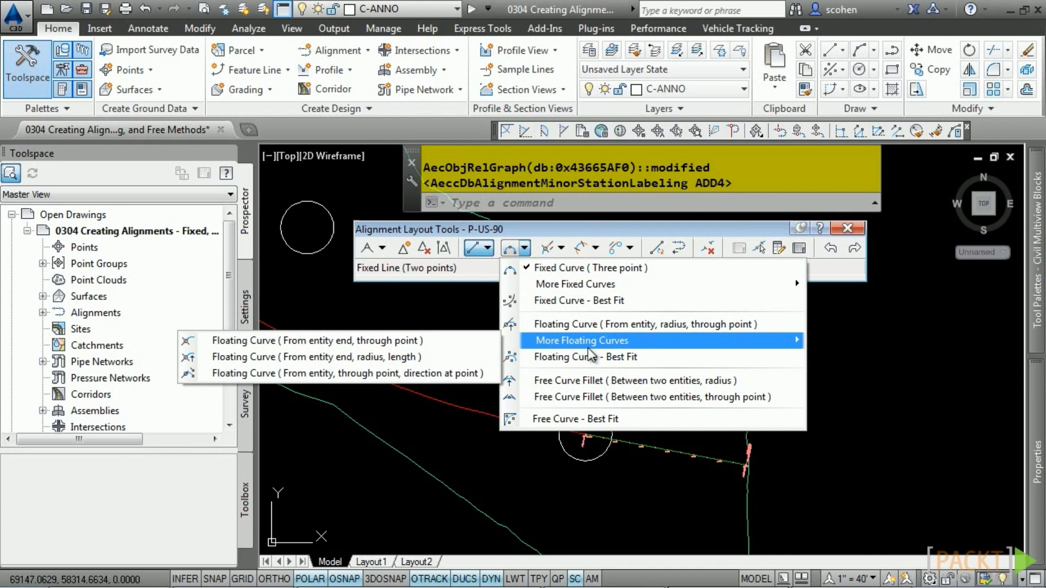
click(361, 358)
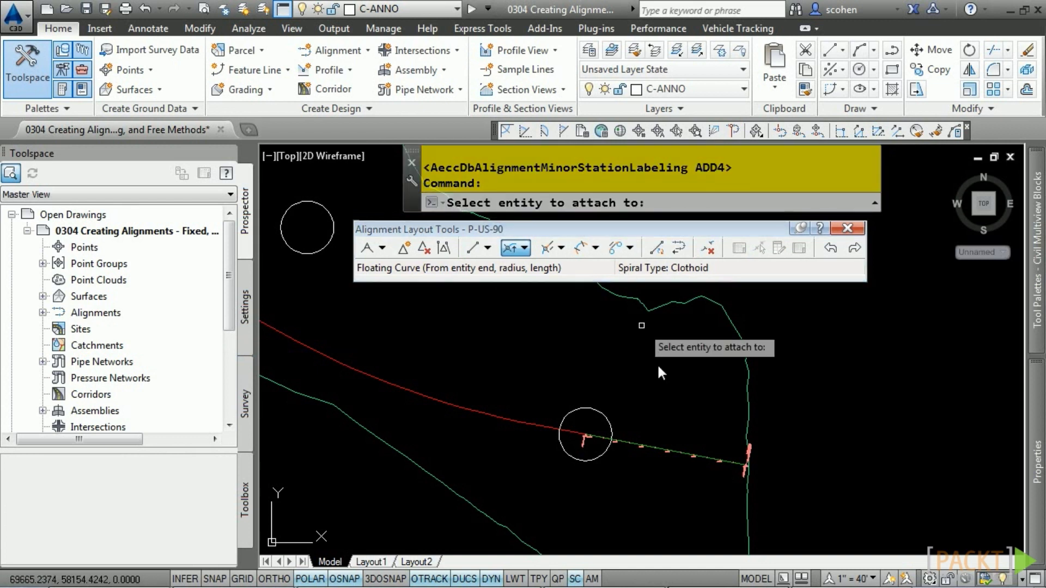
click(633, 440)
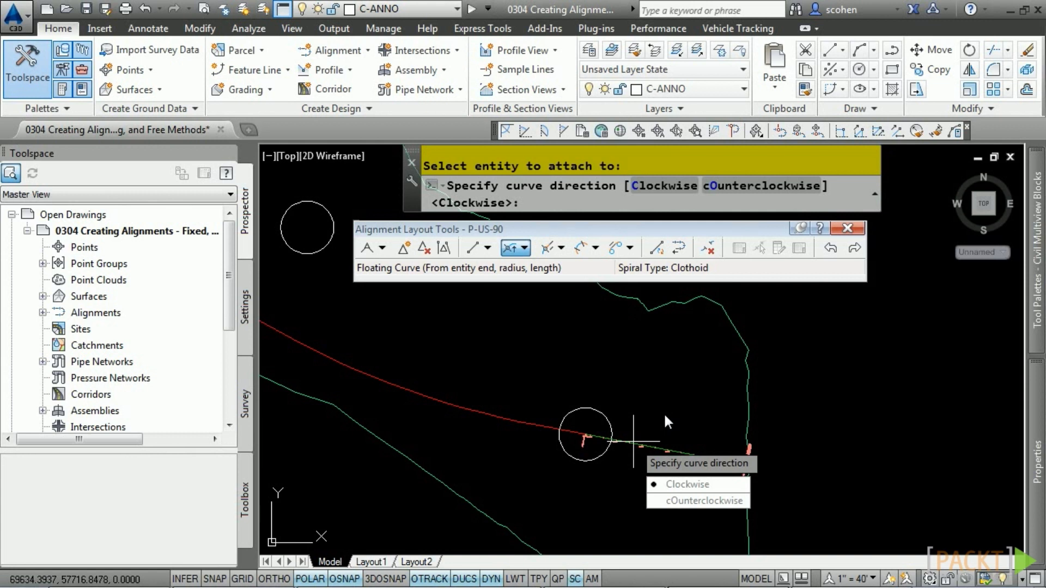
text(C)
key(Return)
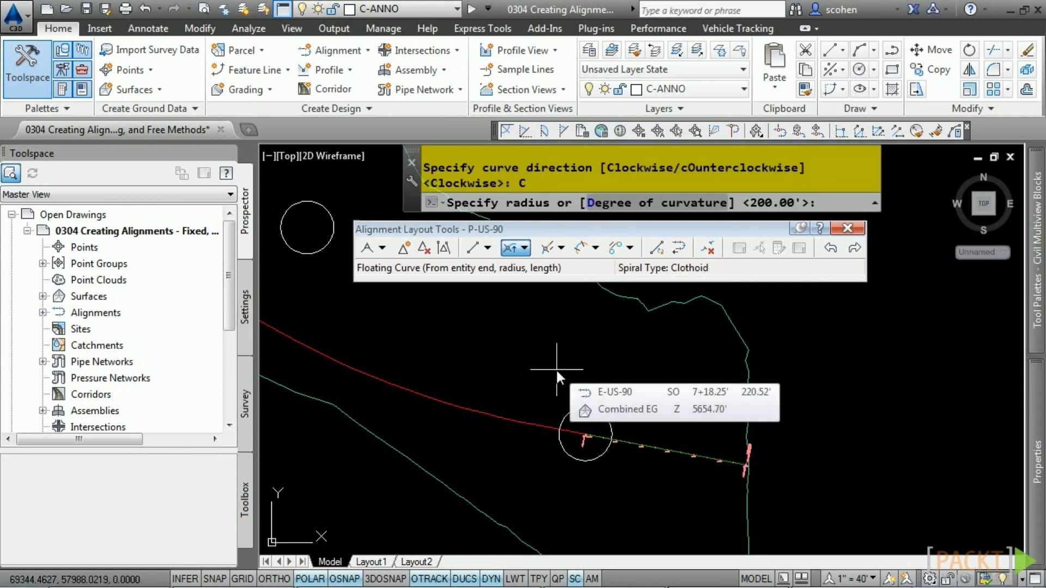
text(1500)
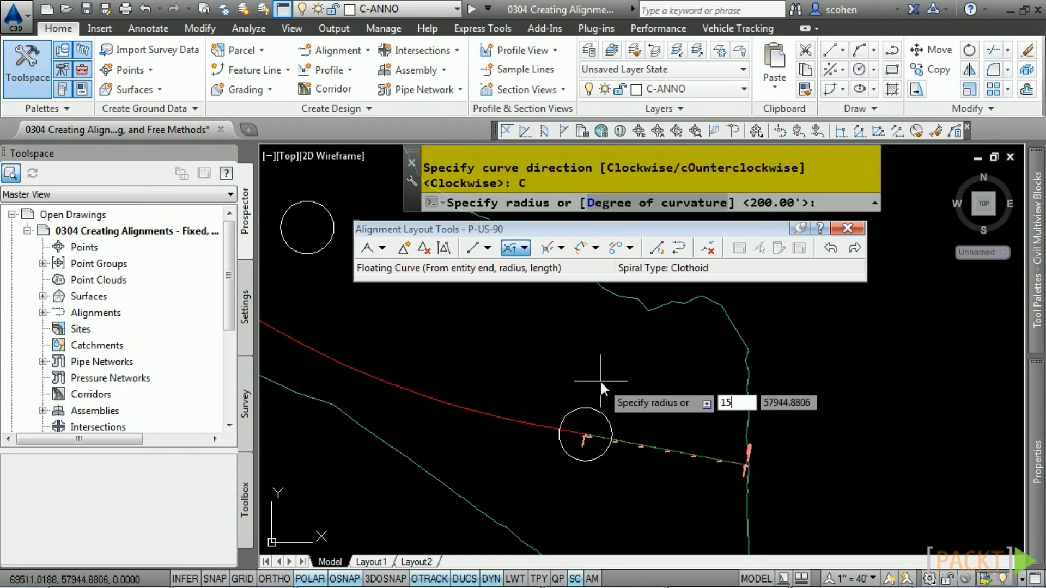
key(Return)
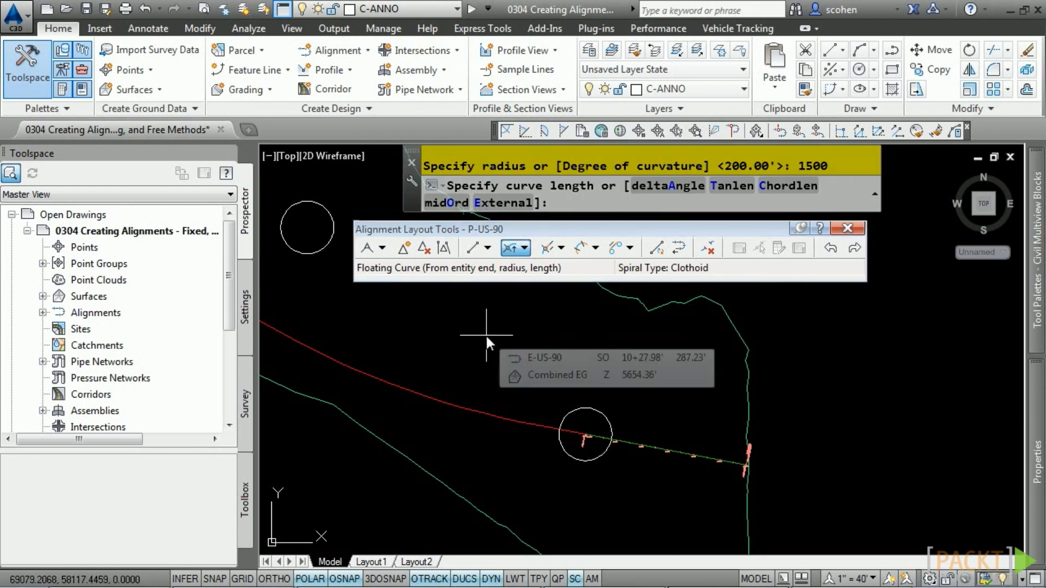
text(1356)
text(.25)
key(Return)
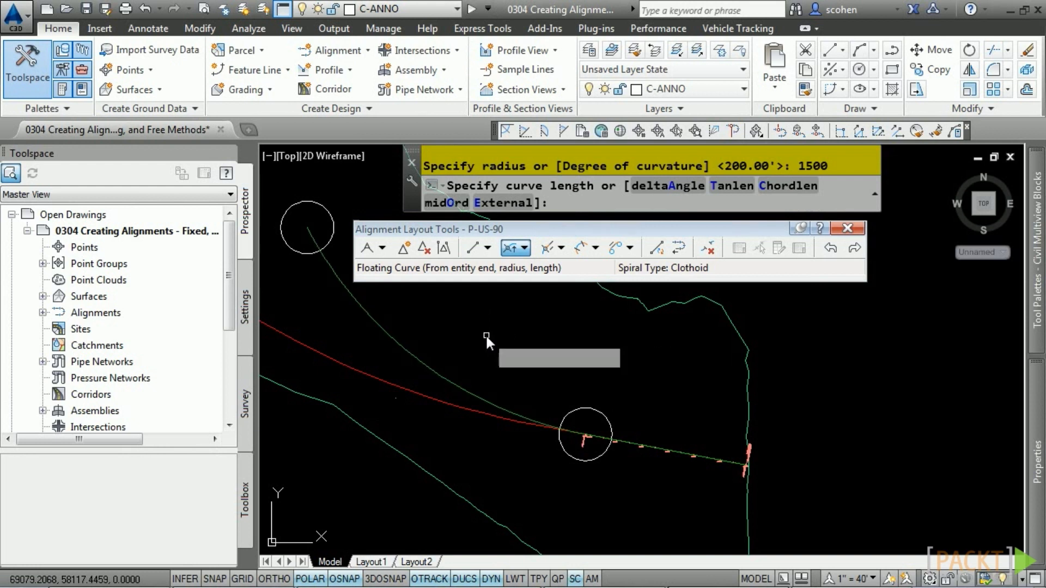
middle_drag(500, 383, 719, 461)
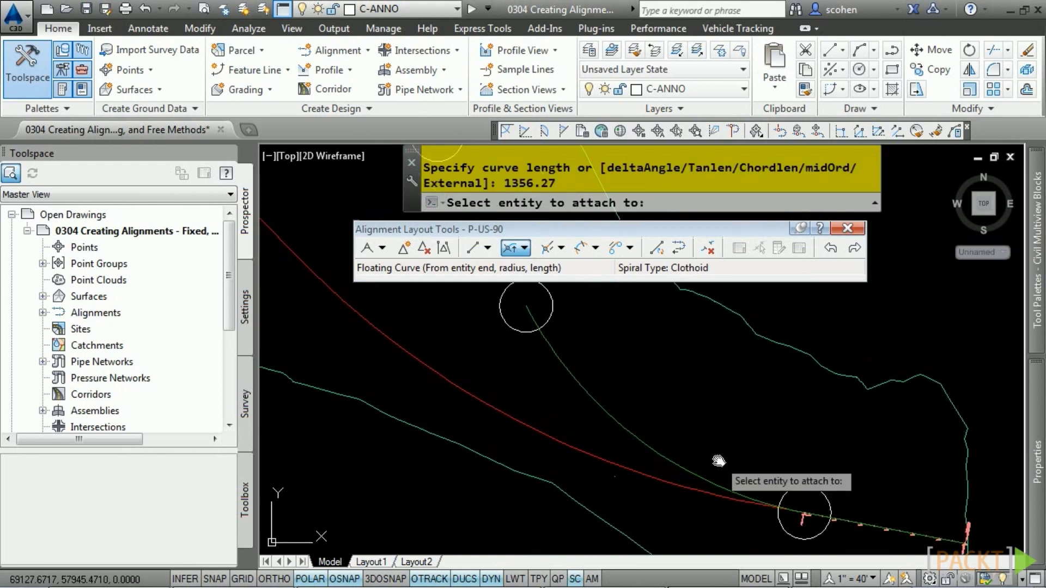
key(Return)
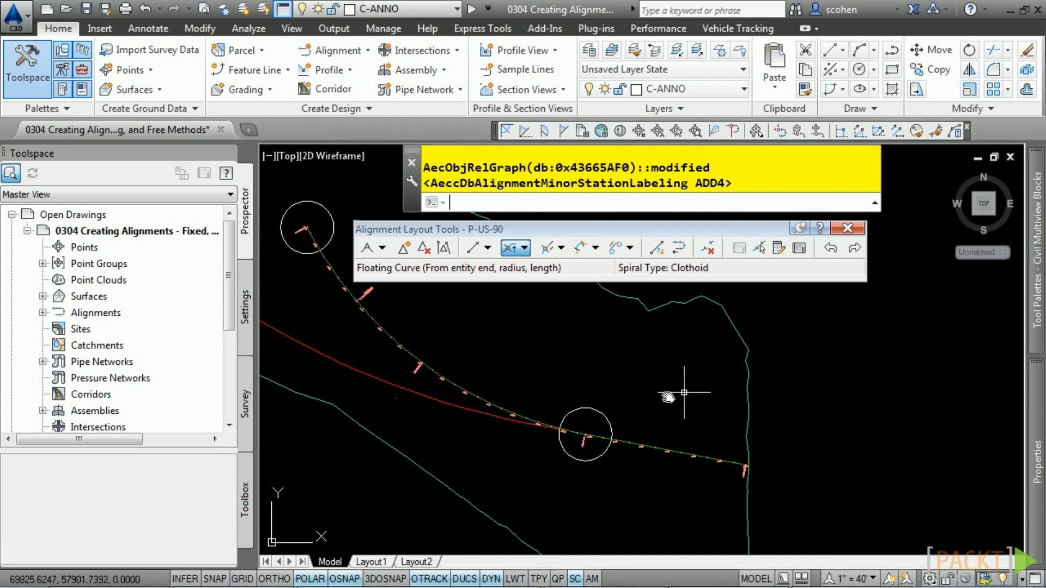
Add a floating line from the end of the 1500' curve, with its length picked up to the center of the next circle northwest
middle_drag(473, 331, 769, 505)
scroll(769, 505, down, 4)
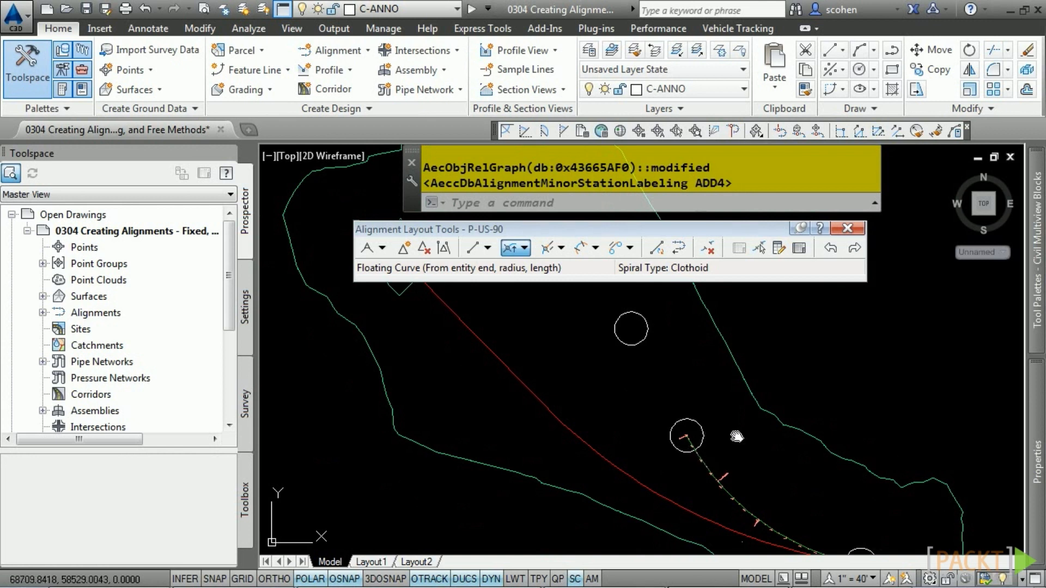
middle_drag(732, 435, 661, 402)
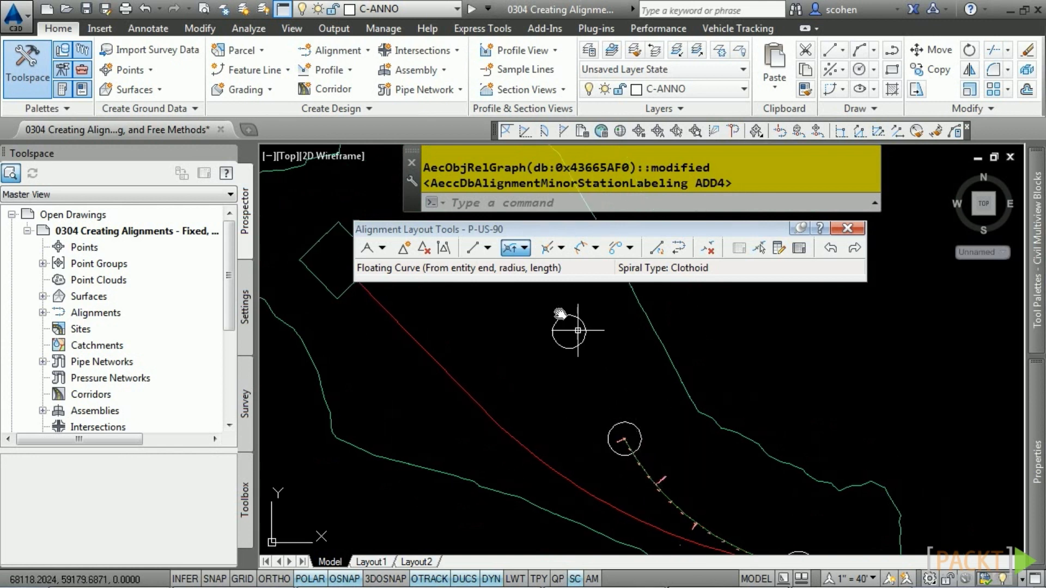
click(488, 249)
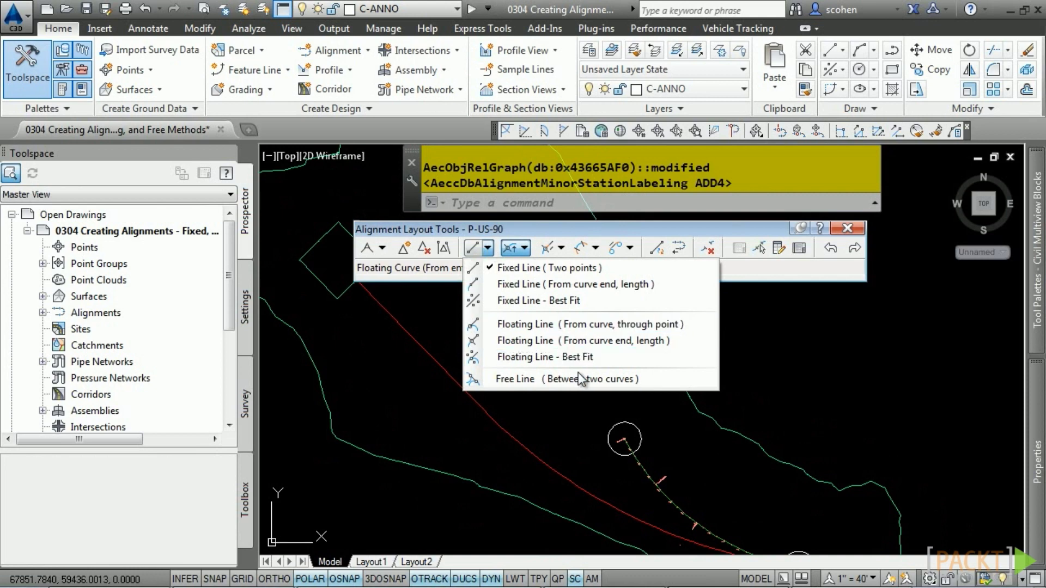
click(611, 341)
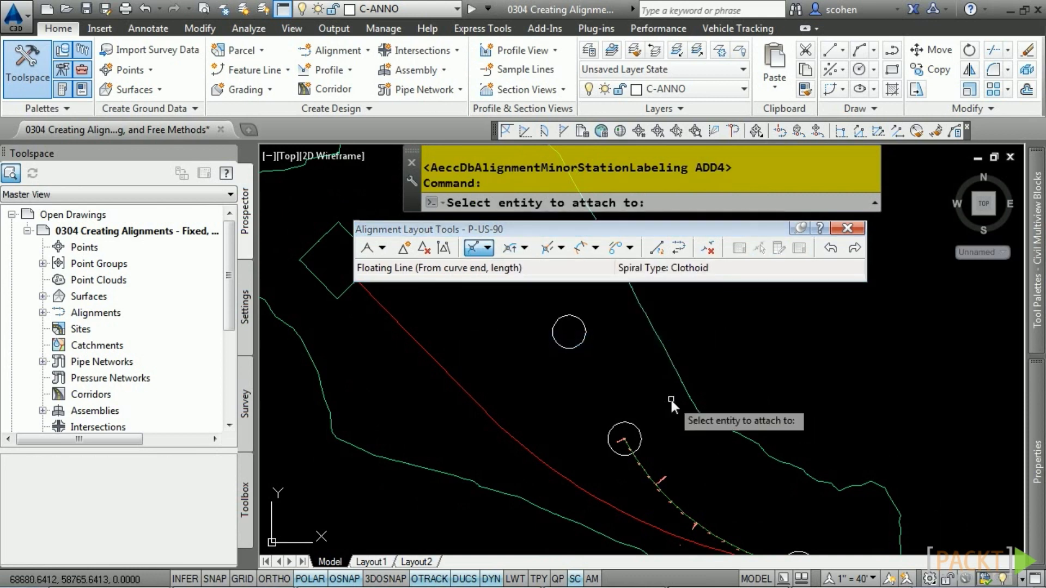
click(646, 466)
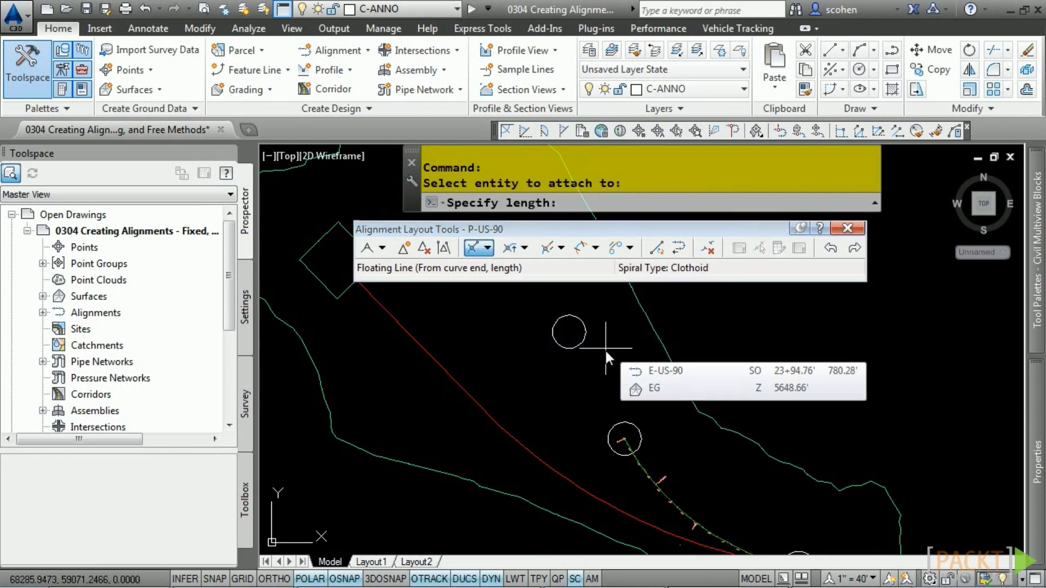
click(647, 431)
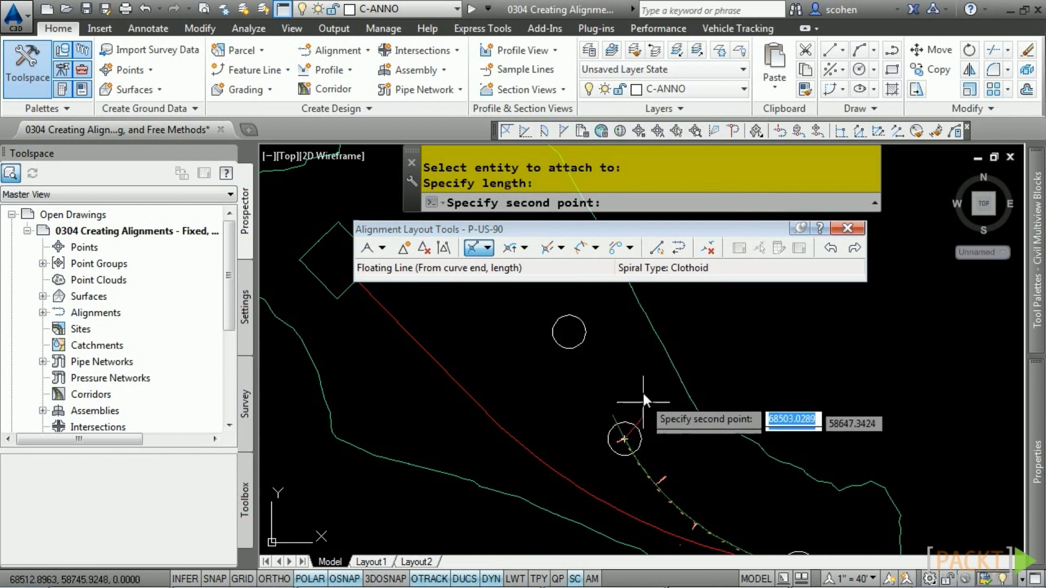
click(593, 328)
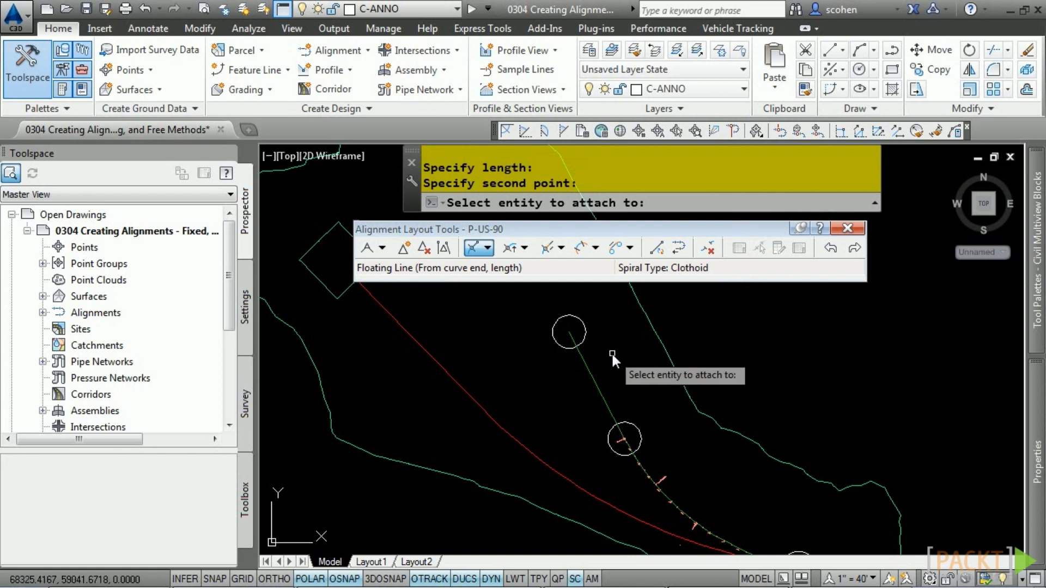
key(Return)
Draw a two-point fixed line from the center of the circle east of the diamond to the center of the northwesternmost circle on the boundary
middle_drag(424, 368, 546, 492)
middle_drag(580, 385, 592, 502)
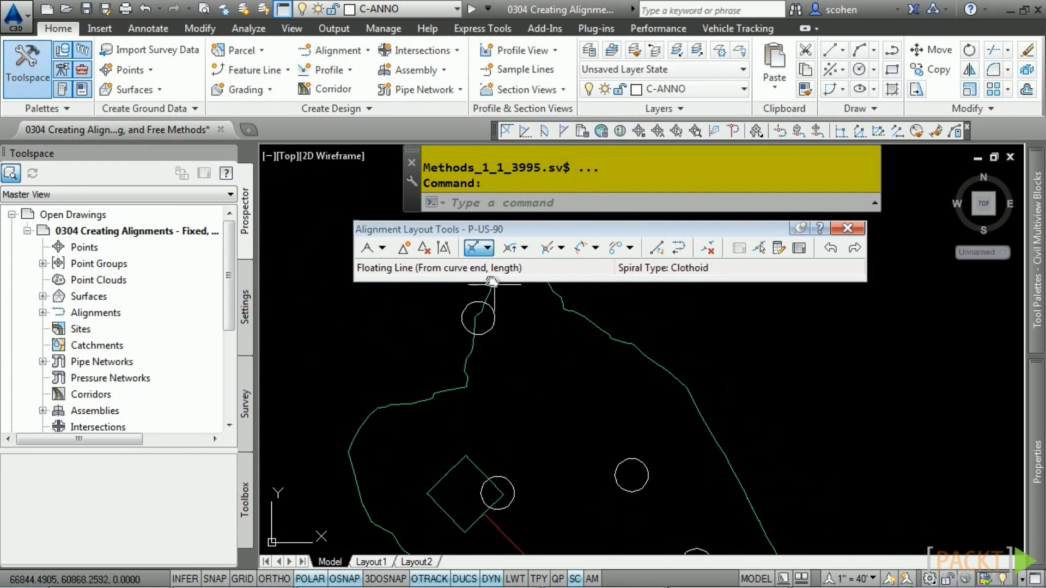
click(488, 248)
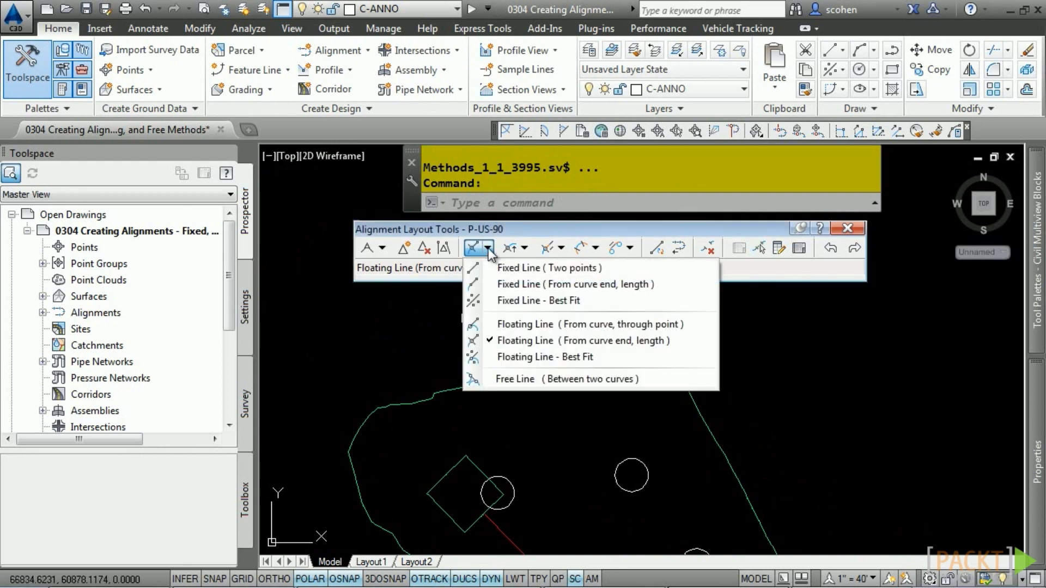
click(518, 263)
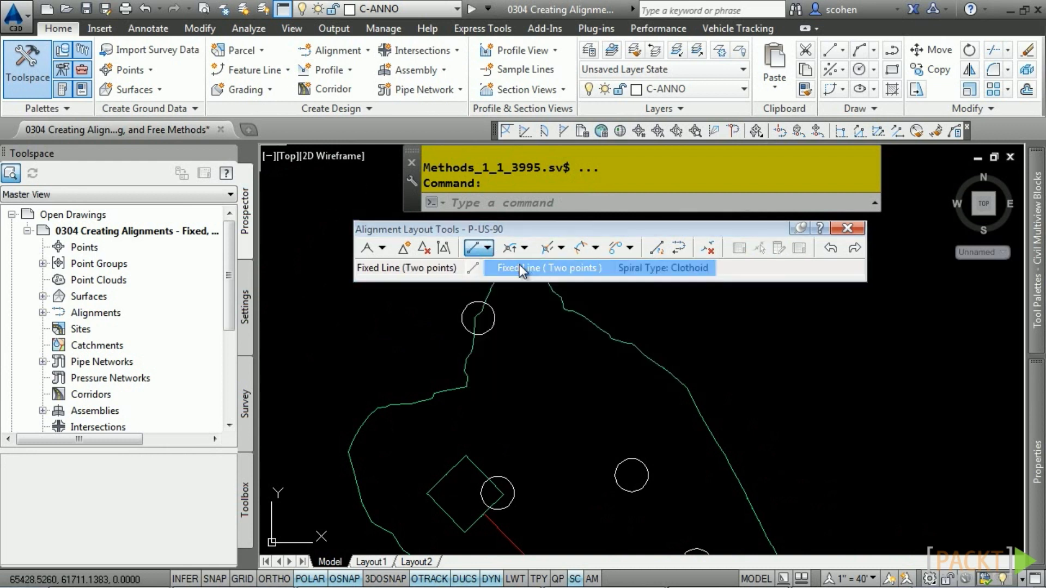
click(636, 454)
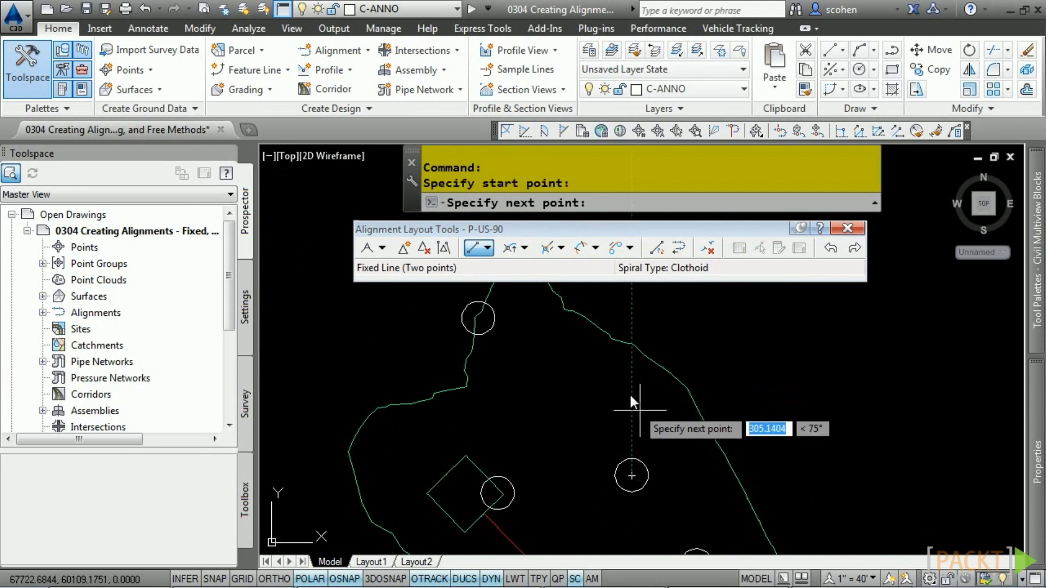
click(500, 308)
key(Return)
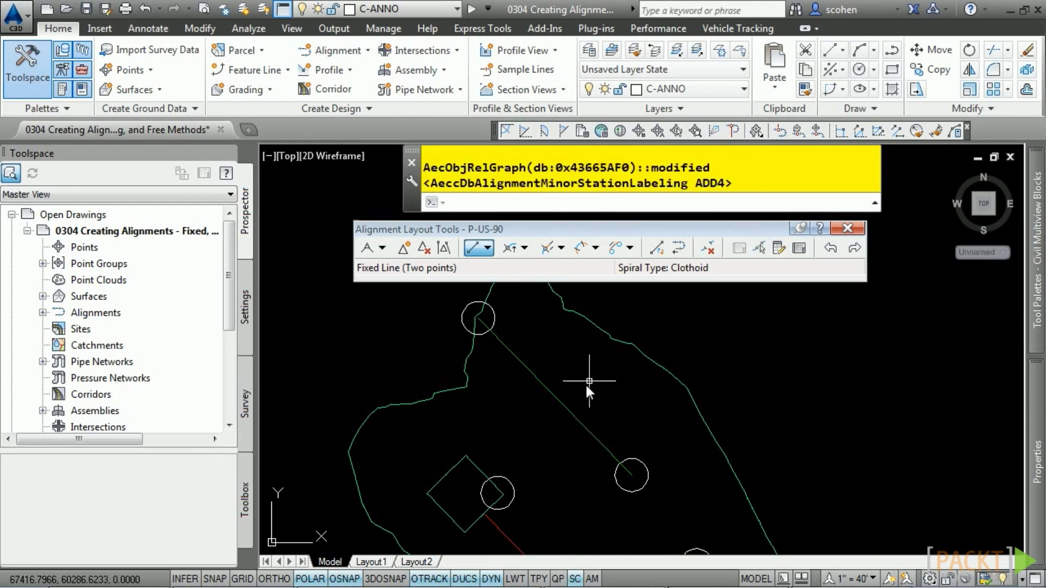
Join the floating line and the northwest fixed line with a free curve fillet, solution angle less than 180 and radius 2300'
scroll(738, 515, down, 2)
middle_drag(695, 484, 590, 397)
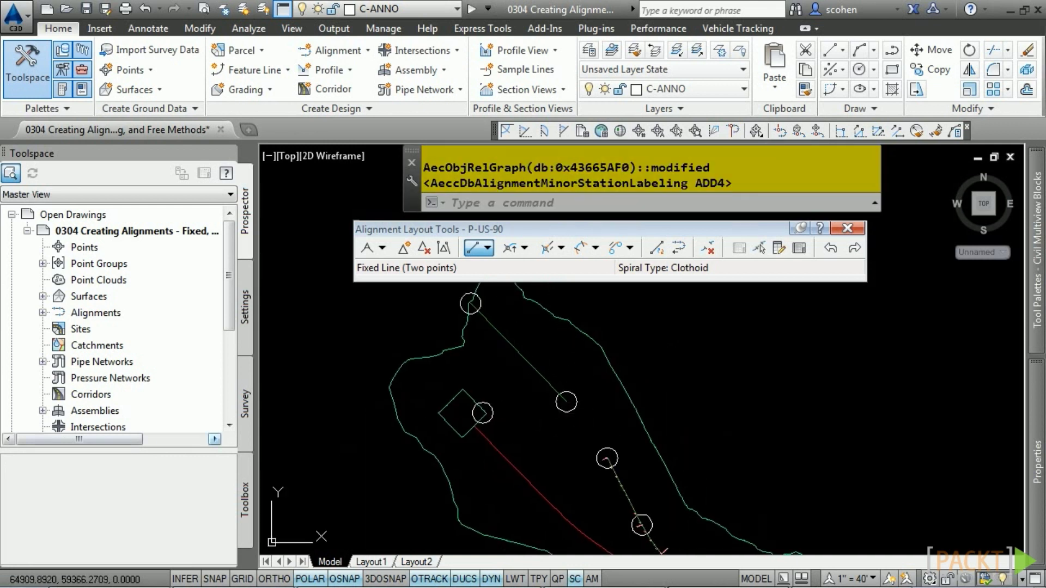
click(524, 247)
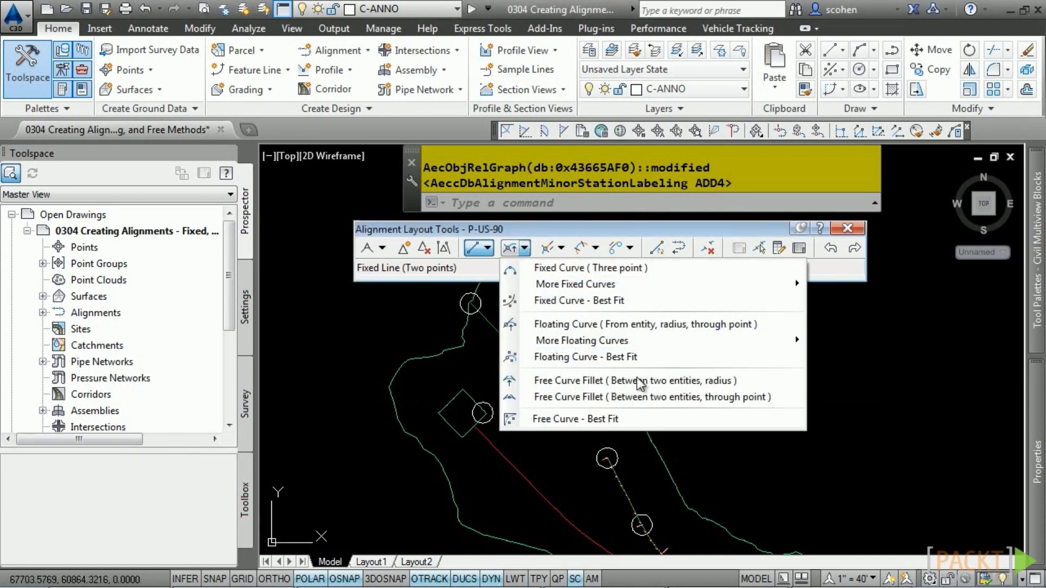
click(603, 384)
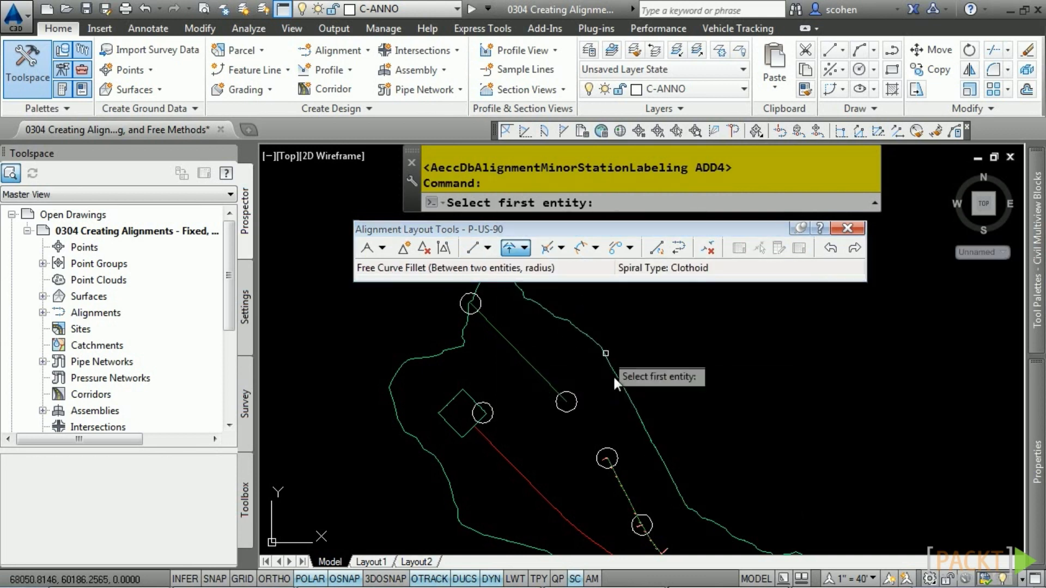
click(618, 481)
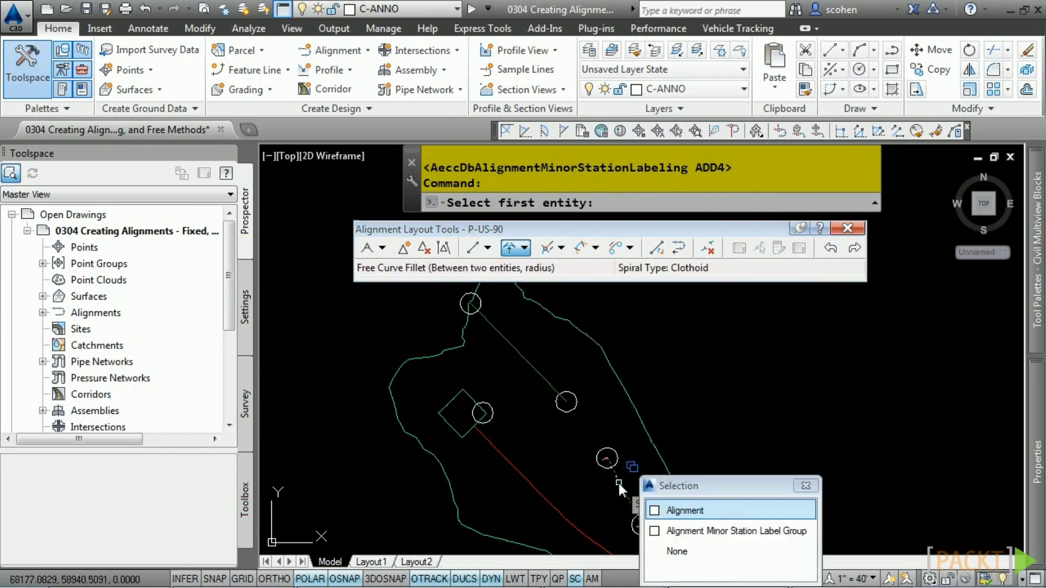
click(681, 510)
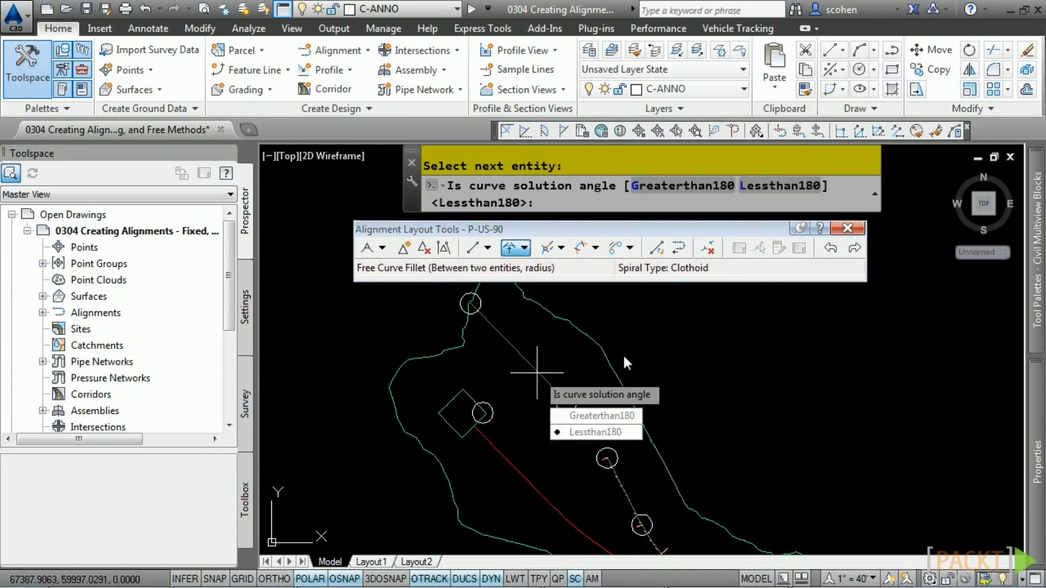
key(Return)
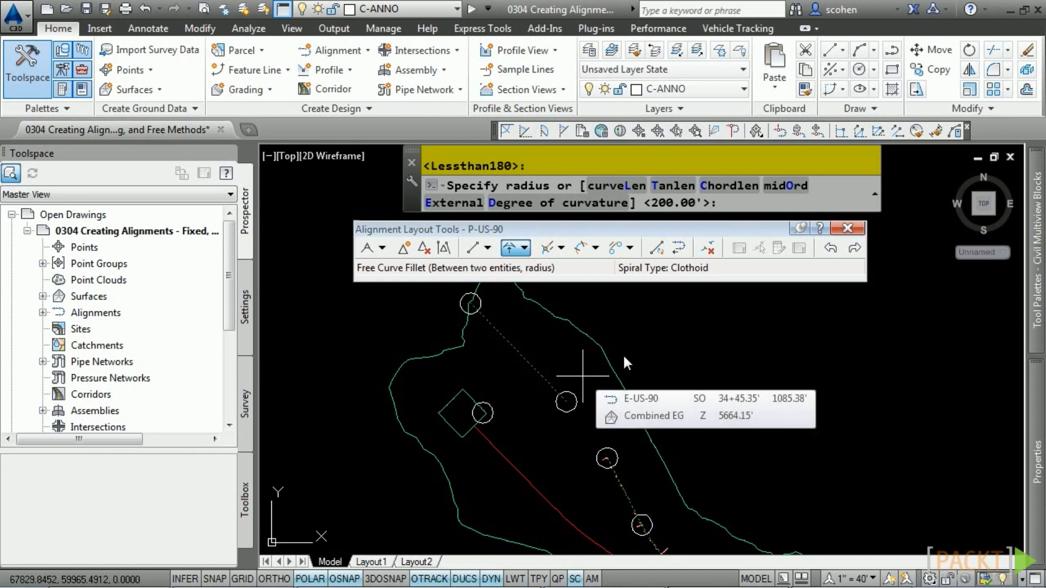
text(2000)
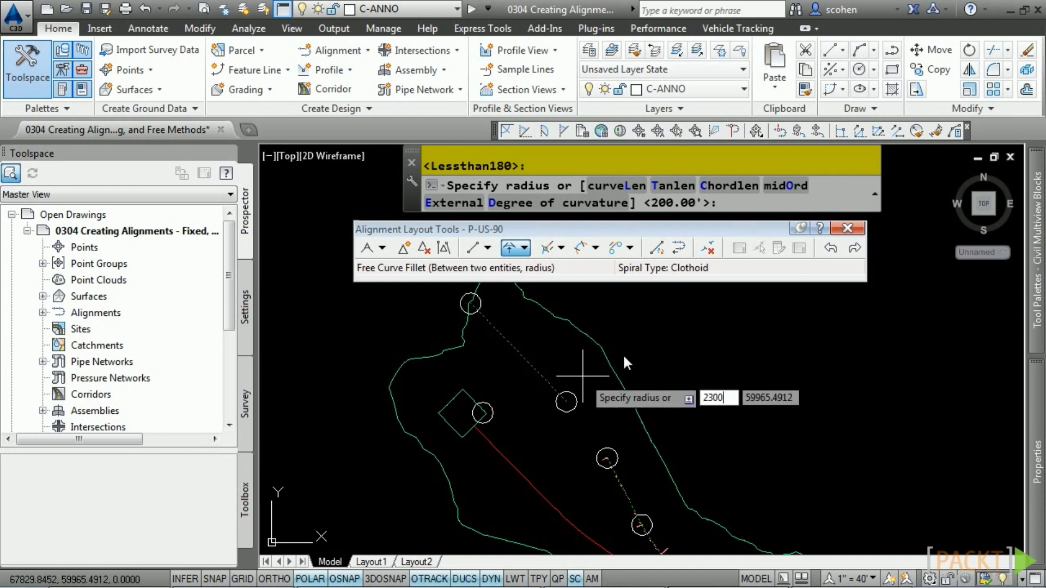
key(Return)
key(Return)
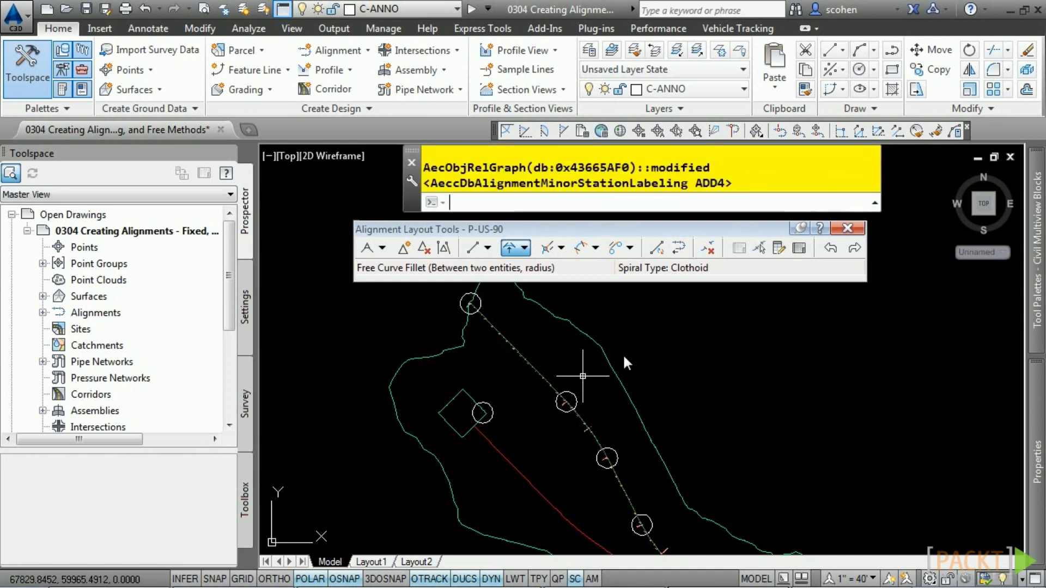
Create a new centerline alignment by layout named P-SR-10, keeping the Proposed style and the All Labels label set
scroll(632, 427, up, 2)
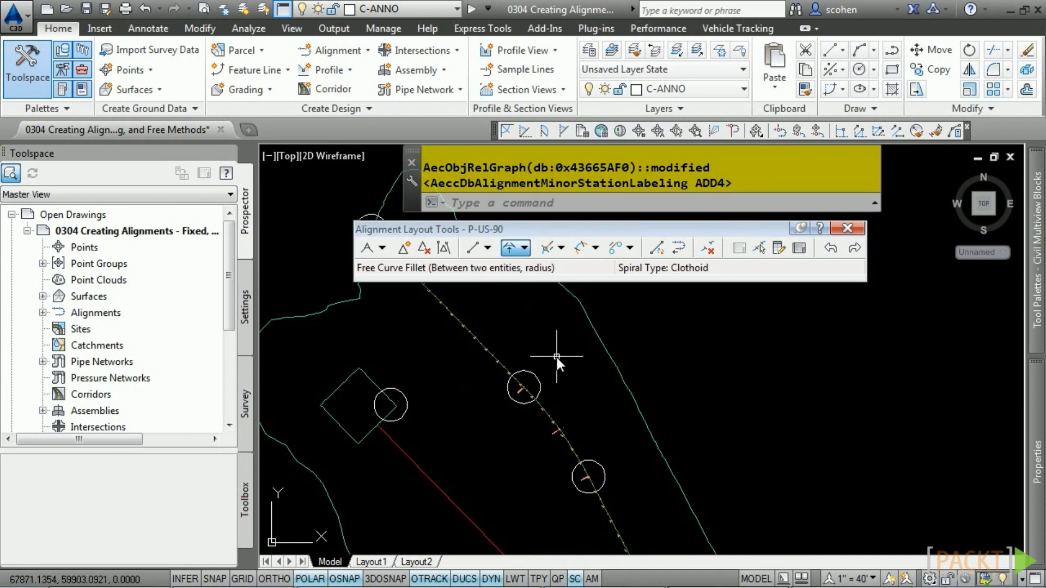
middle_drag(406, 345, 483, 418)
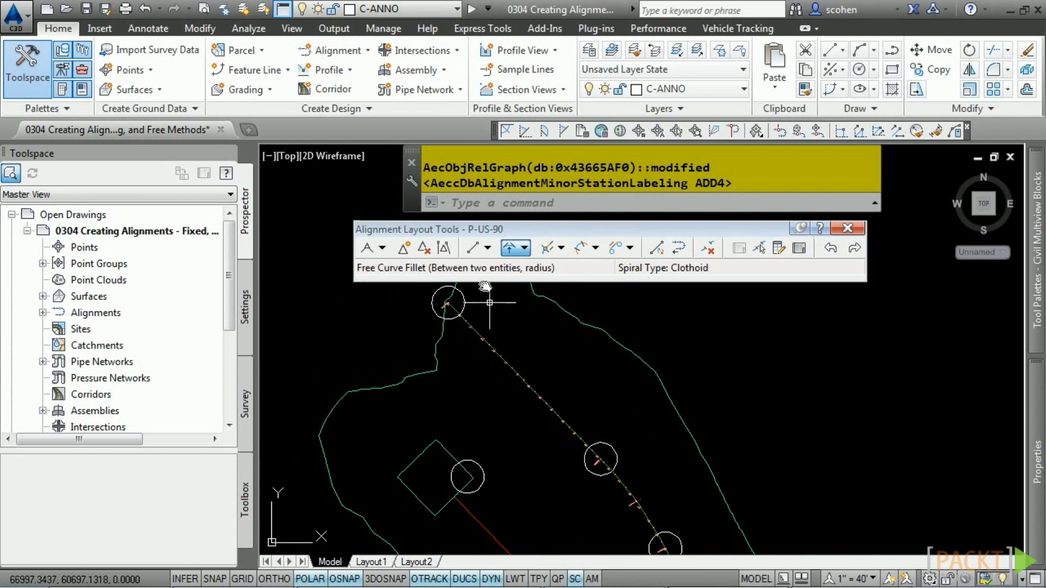
click(348, 51)
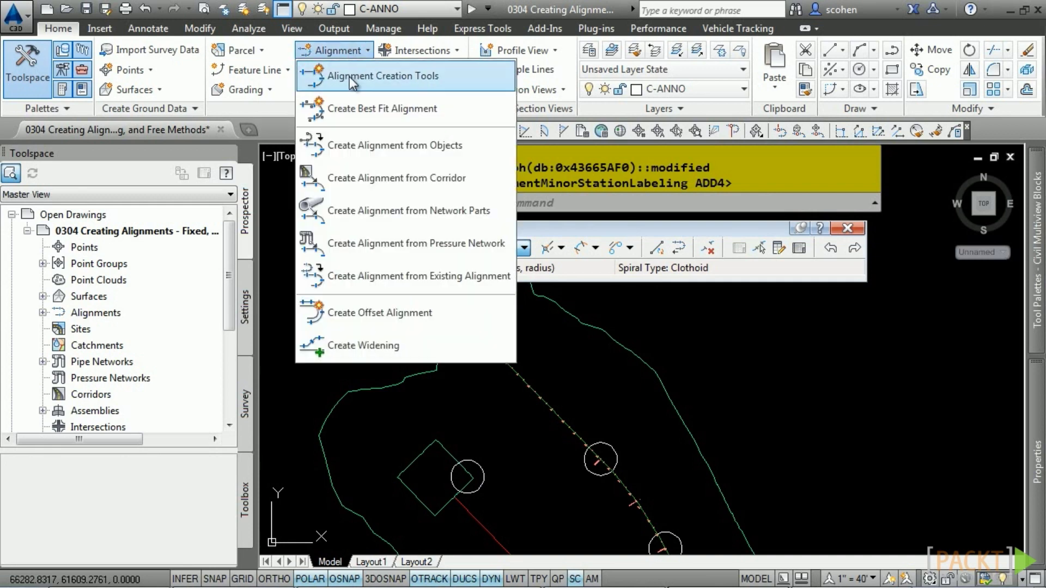
click(349, 77)
click(493, 121)
key(BackSpace)
key(BackSpace)
key(BackSpace)
key(BackSpace)
key(BackSpace)
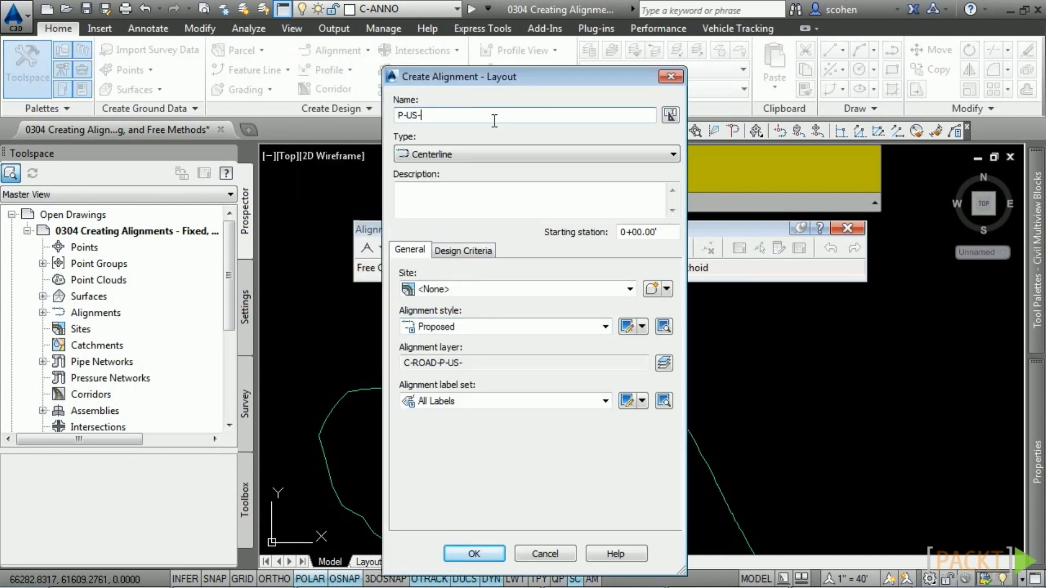
text(SR-10)
click(488, 553)
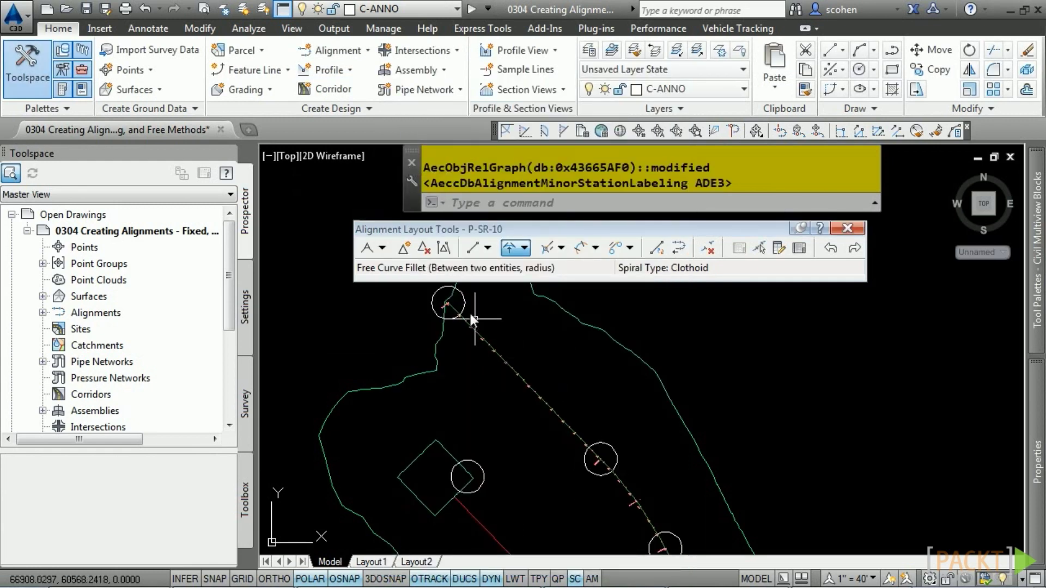
Draw a two-point fixed line for P-SR-10 from the center of the circle at the diamond, perpendicular to the P-US-90 alignment
click(473, 248)
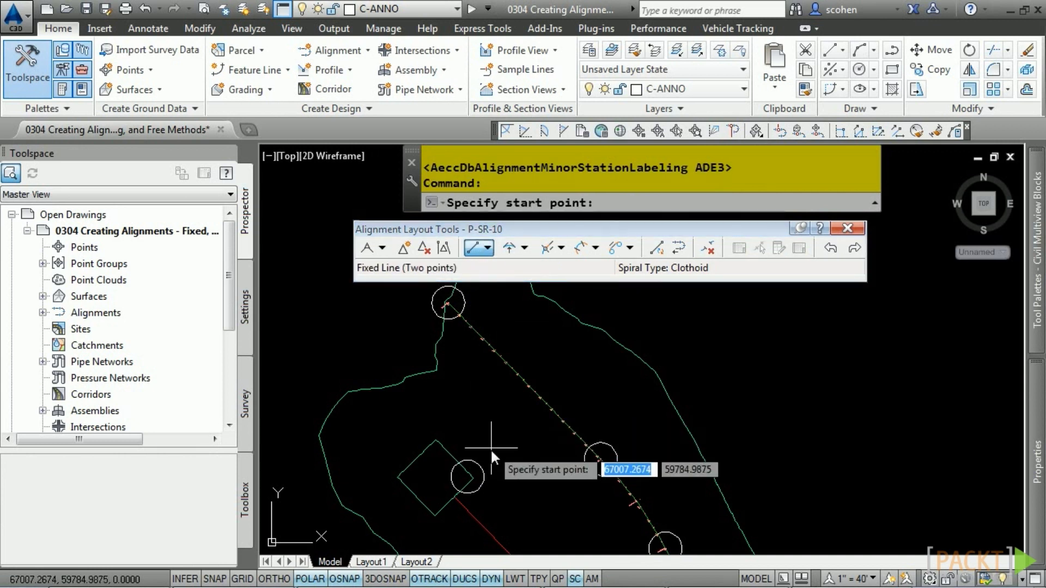
click(467, 477)
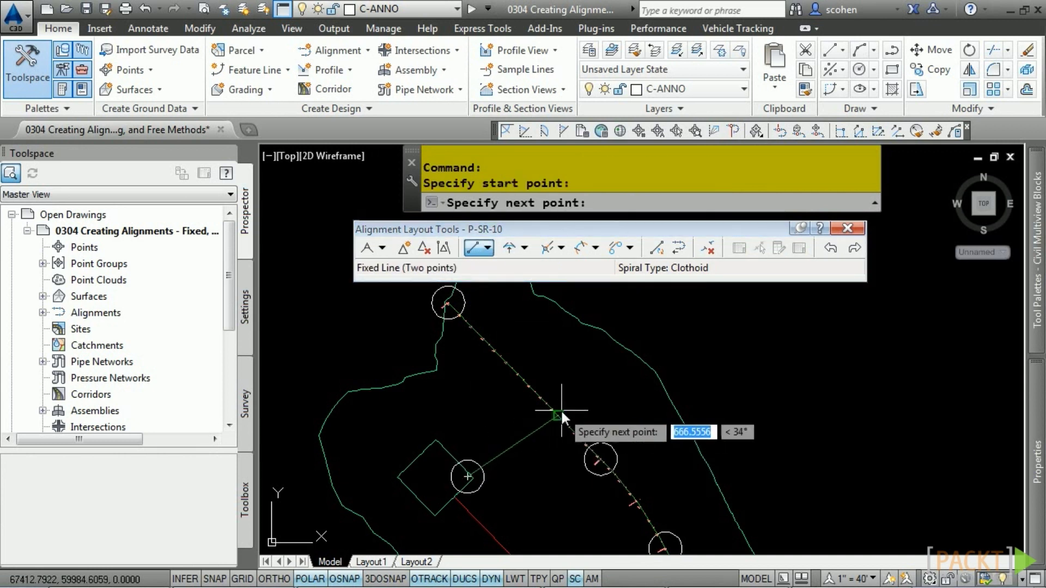
shift+right_click(736, 401)
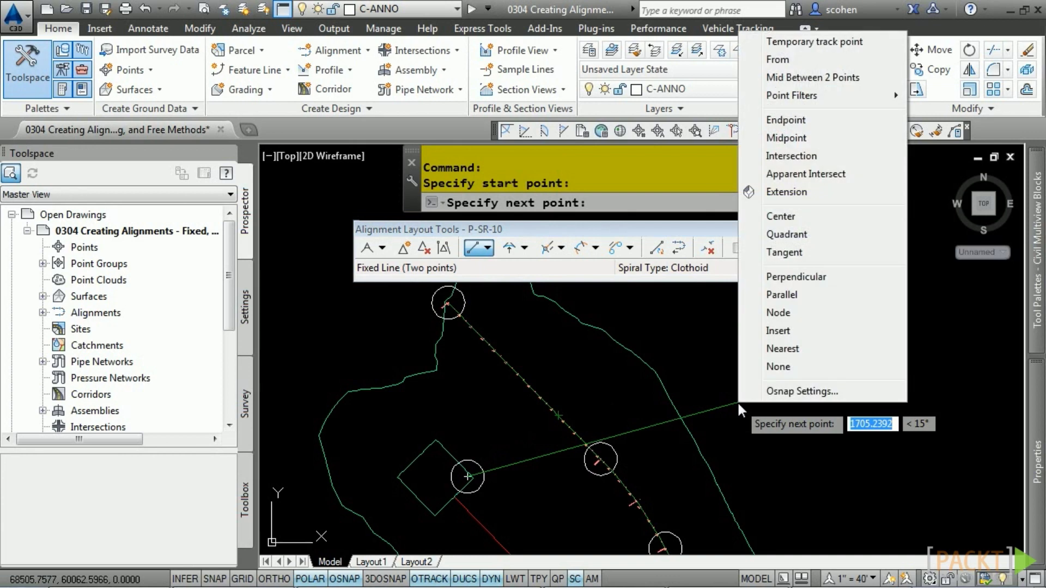
click(823, 278)
scroll(463, 376, up, 4)
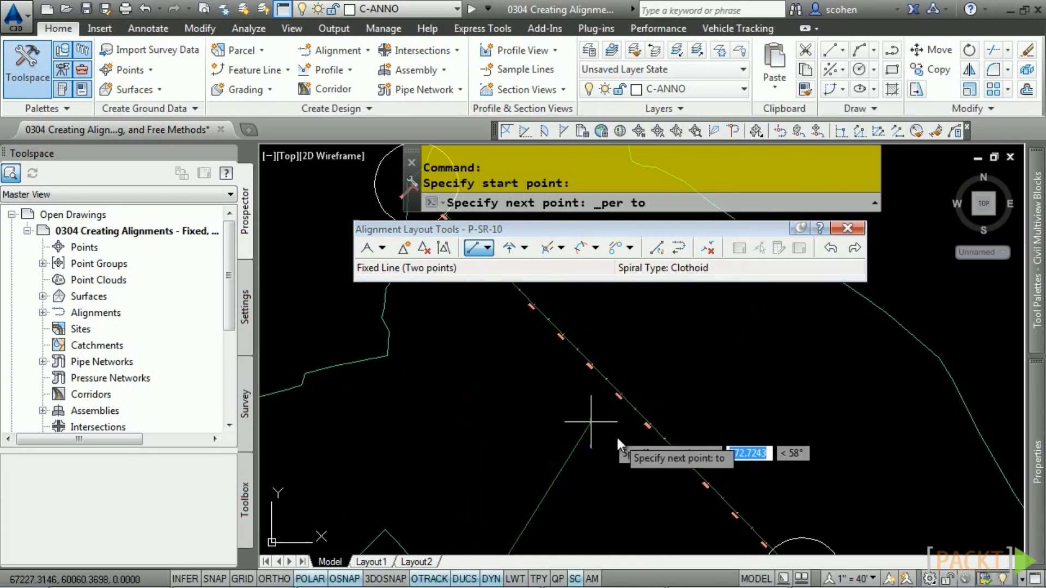
click(587, 352)
key(Return)
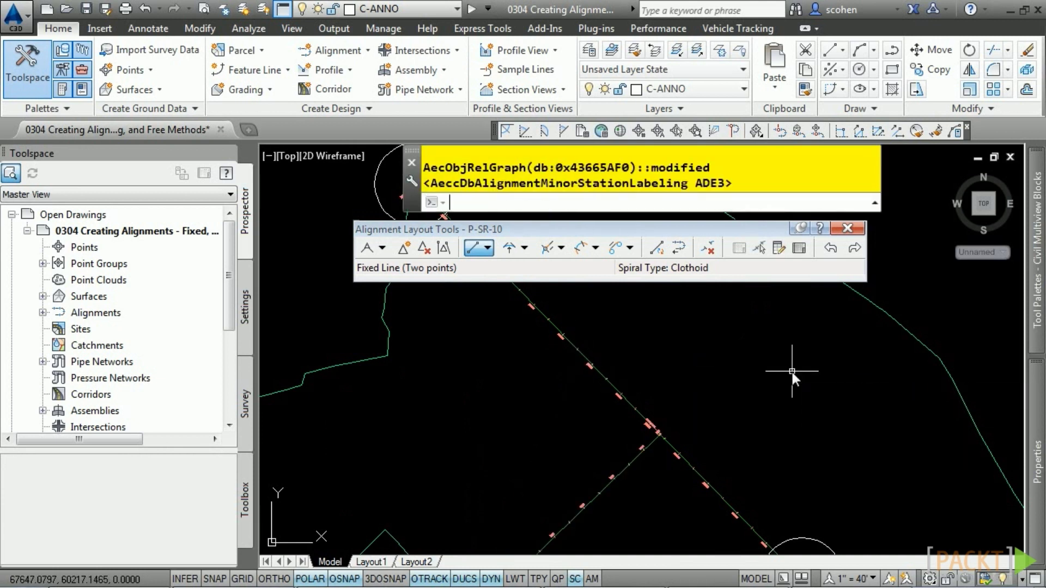
Try to stretch the P-US-90 alignment by the grip at its 1500' curve's northwest end inside the circle
mouse_move(666, 469)
middle_down()
mouse_move(645, 361)
mouse_move(548, 445)
middle_up()
scroll(603, 427, up, 2)
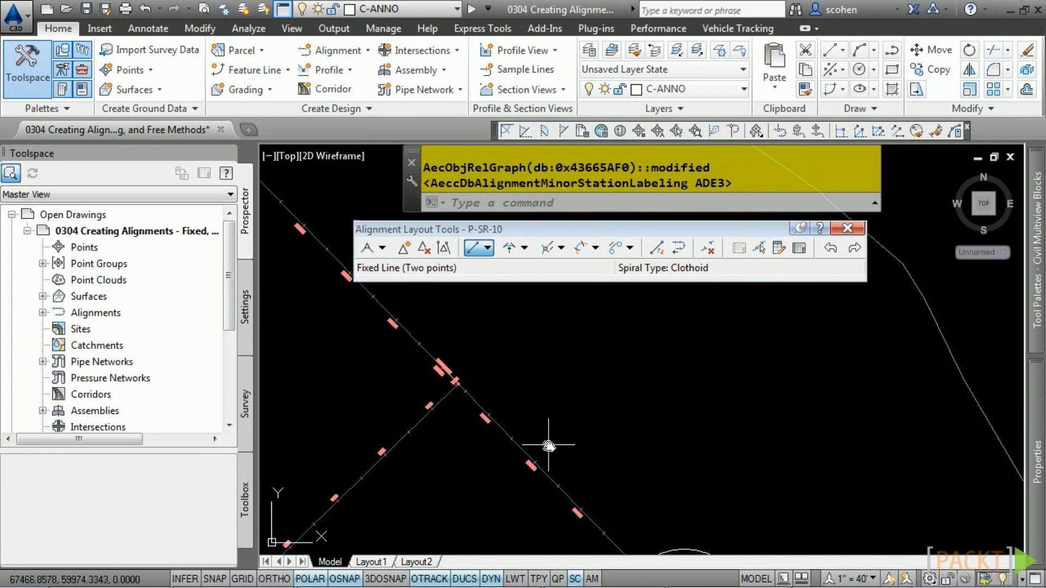
click(502, 427)
scroll(794, 485, down, 2)
middle_drag(794, 485, 768, 482)
scroll(631, 423, down, 2)
middle_drag(630, 422, 562, 299)
scroll(594, 370, up, 1)
middle_drag(594, 371, 684, 527)
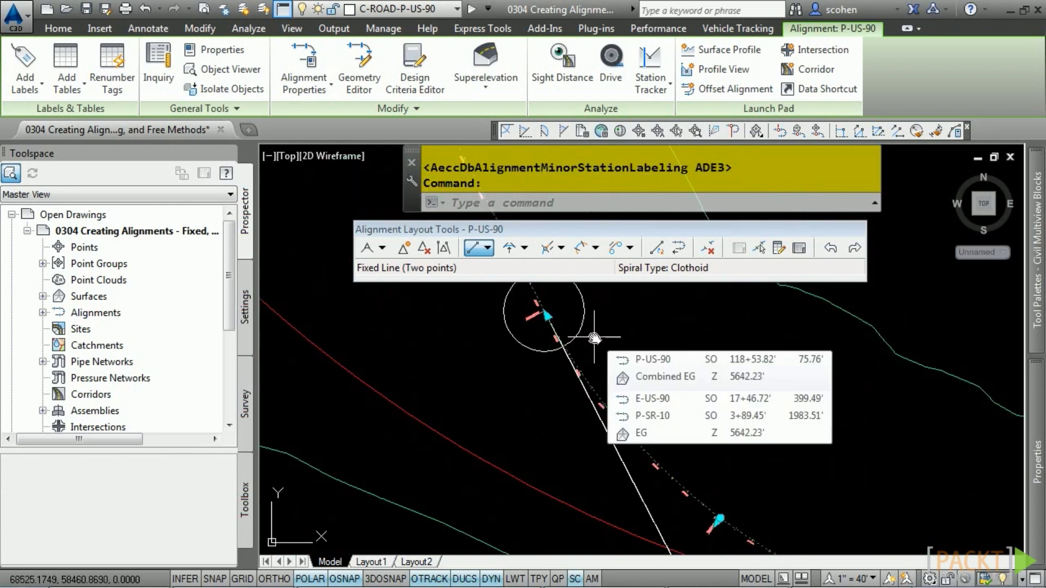
click(545, 314)
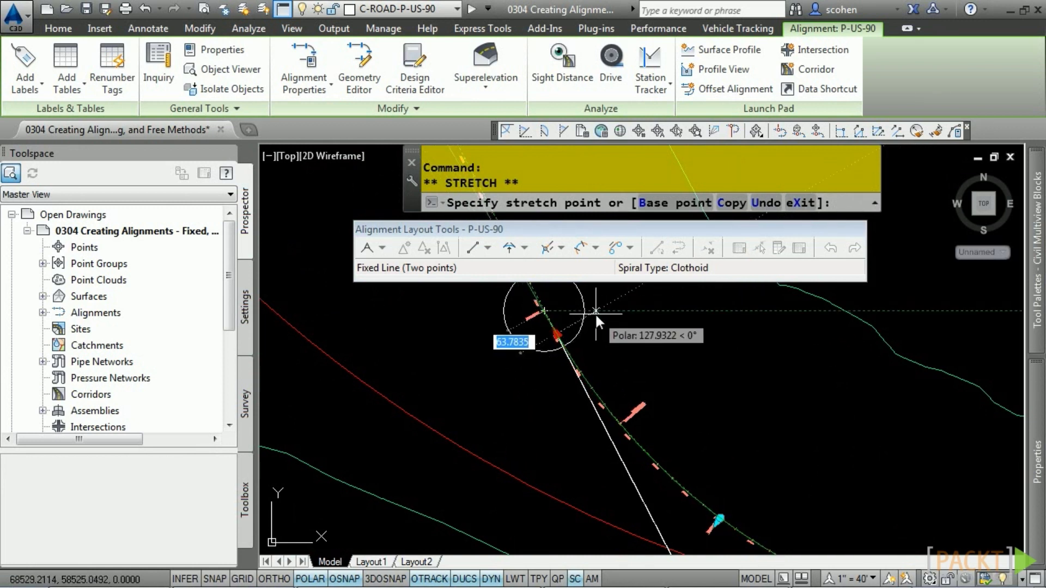
key(Escape)
key(Escape)
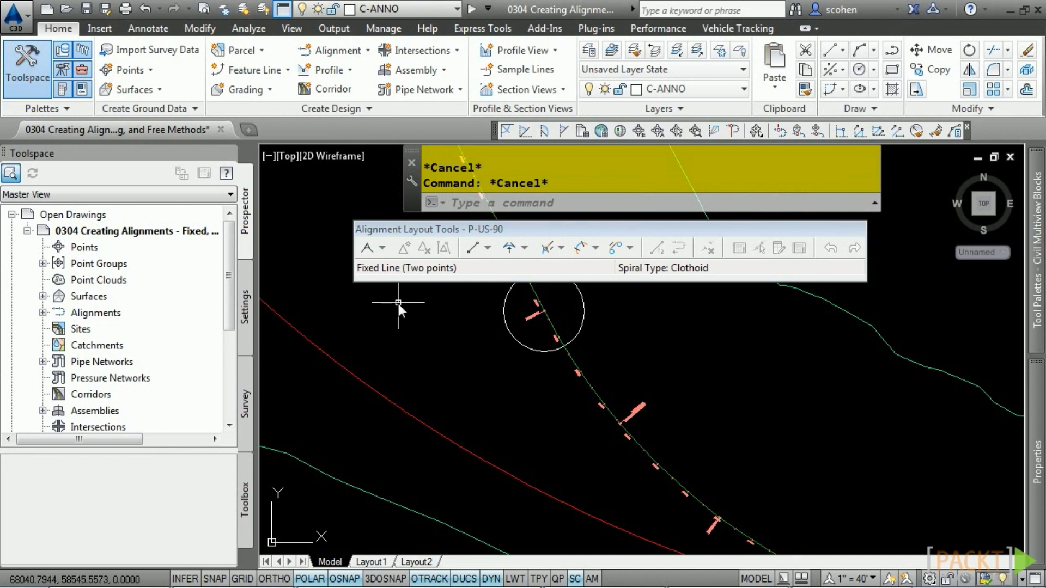
Open the P-US-90 alignment in the geometry editor and examine its entities' parameters and constraints in the alignment grid view
click(596, 396)
click(359, 62)
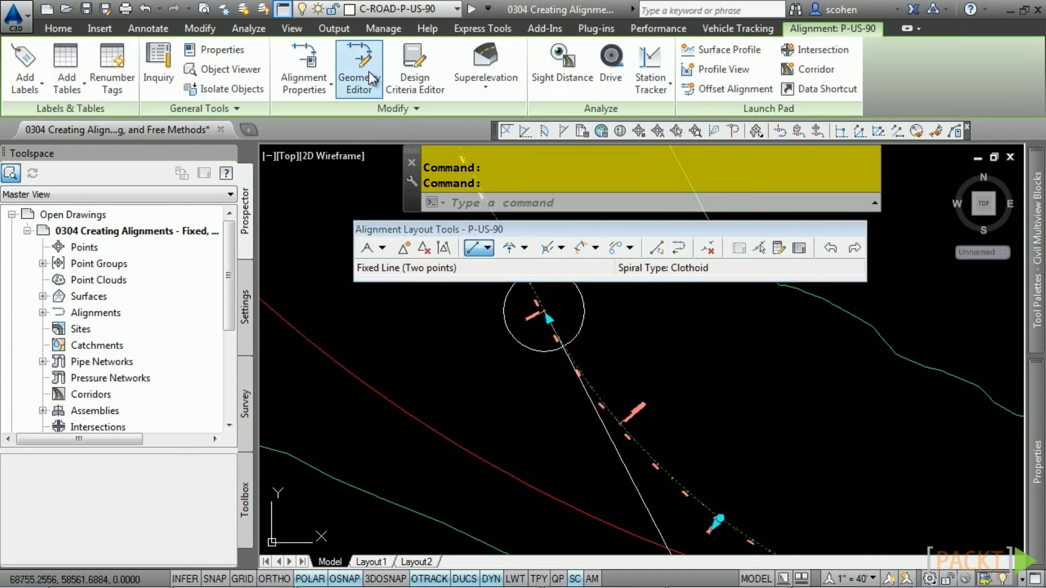
click(799, 248)
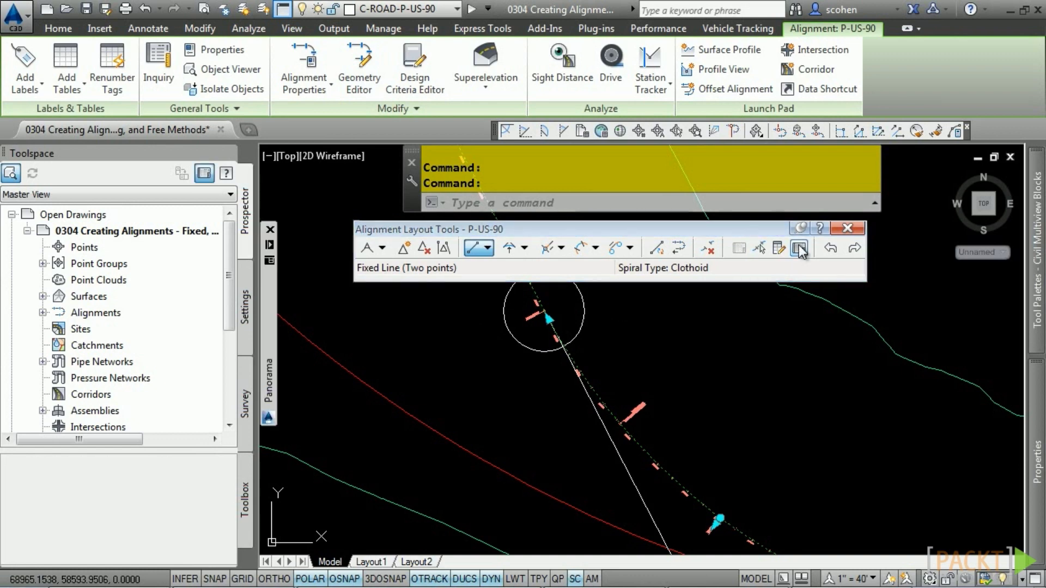
mouse_move(275, 364)
drag(345, 417, 500, 414)
drag(499, 406, 553, 404)
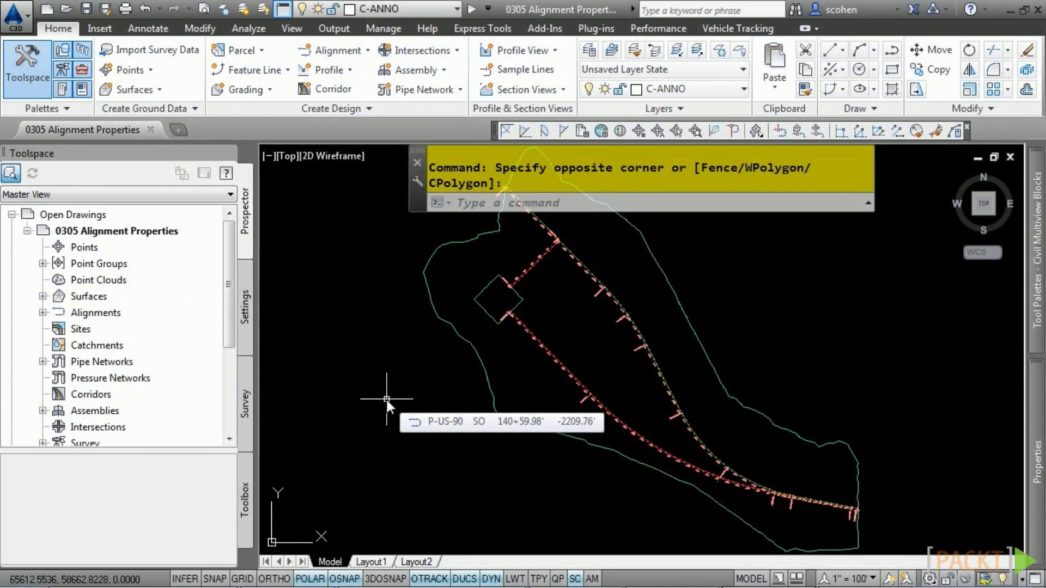
In the 0305 Alignment Properties drawing, open the P-US-90 alignment's properties and examine its general information and station control settings
click(638, 336)
click(833, 476)
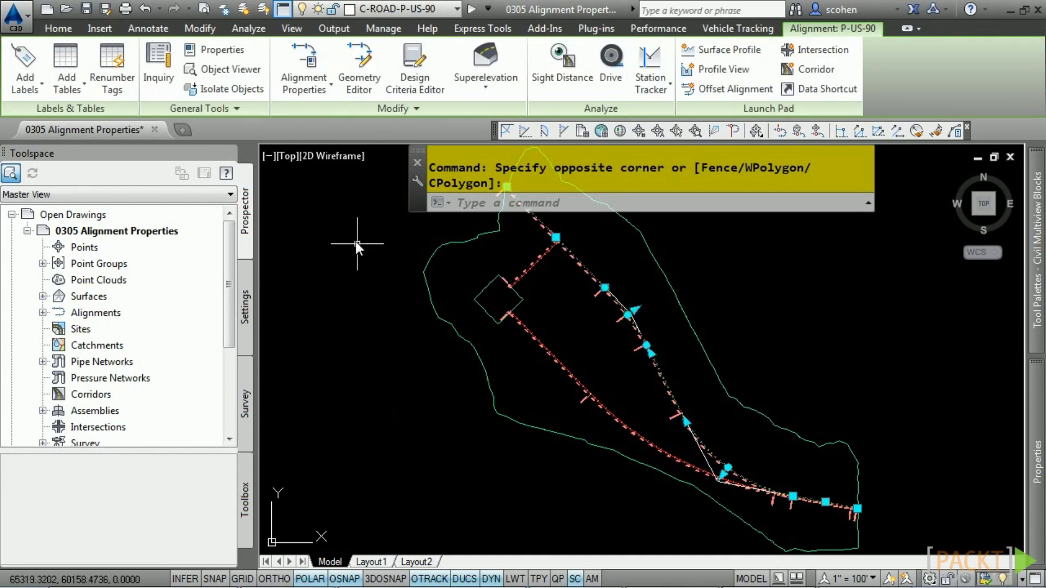
click(316, 64)
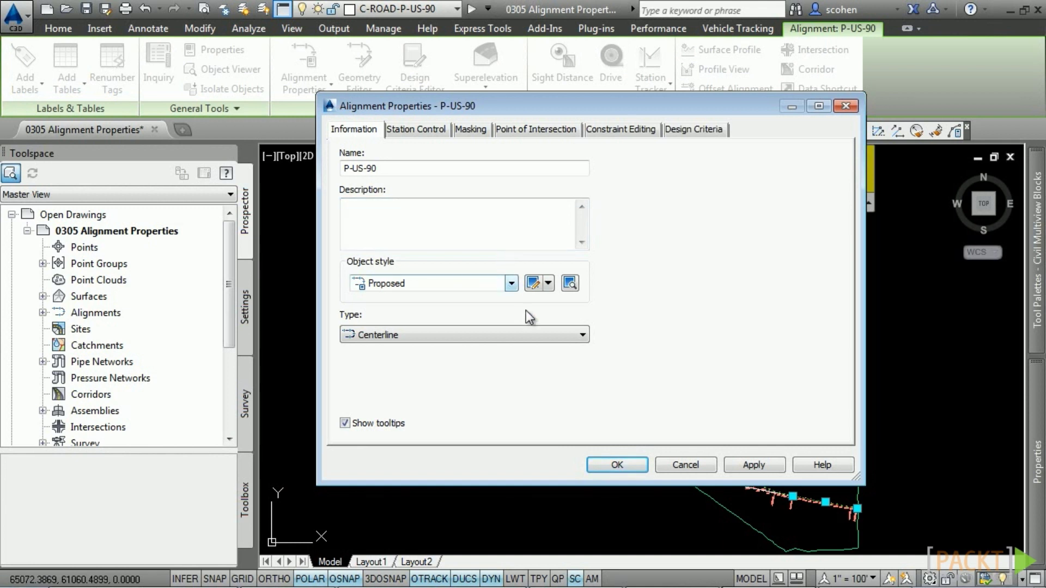
click(418, 122)
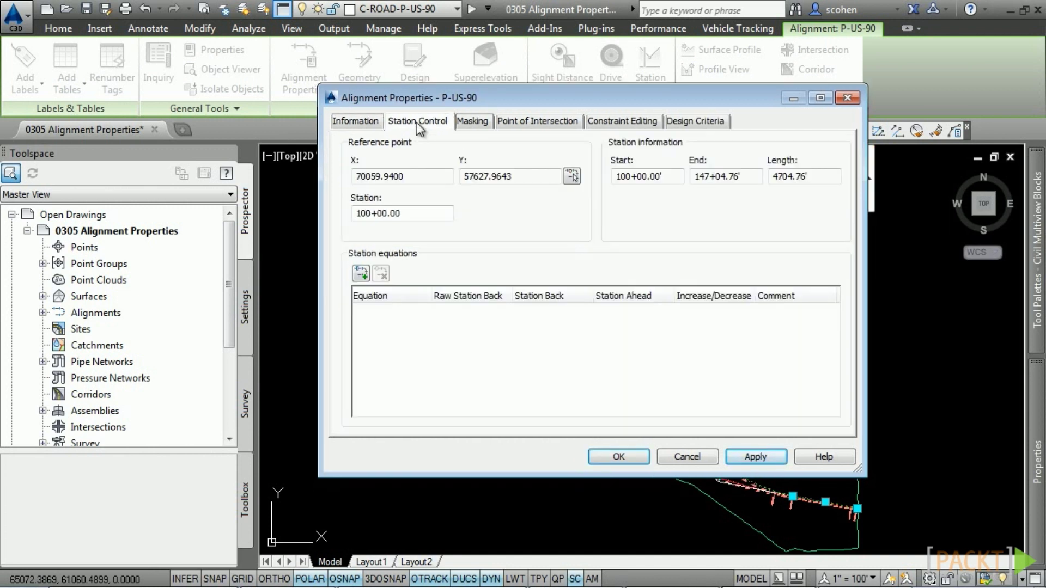
drag(440, 215, 343, 215)
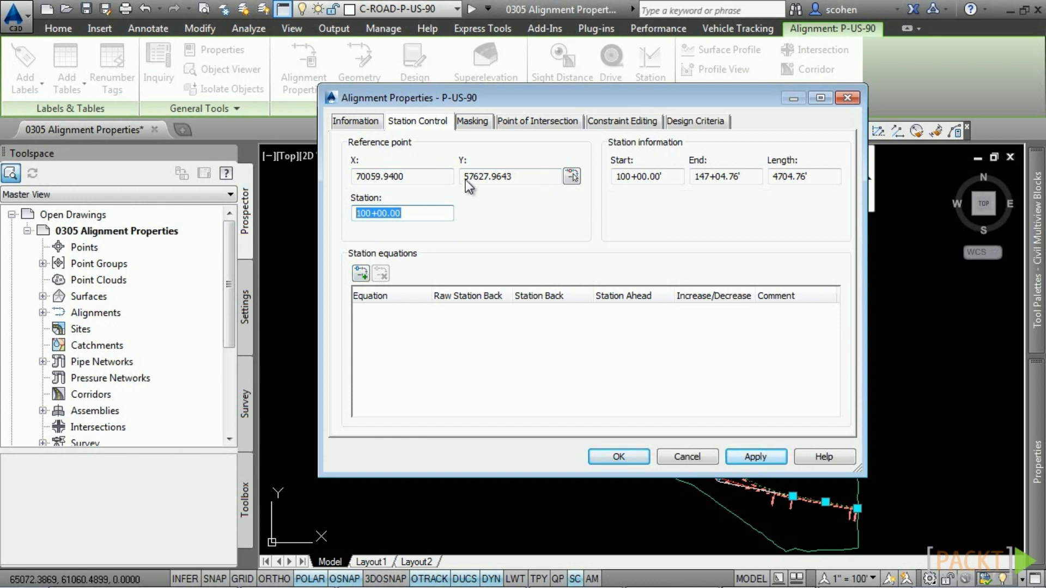
Add a masking region to P-US-90 from station 120+92.94 to station 128+46.27 and apply it
click(471, 121)
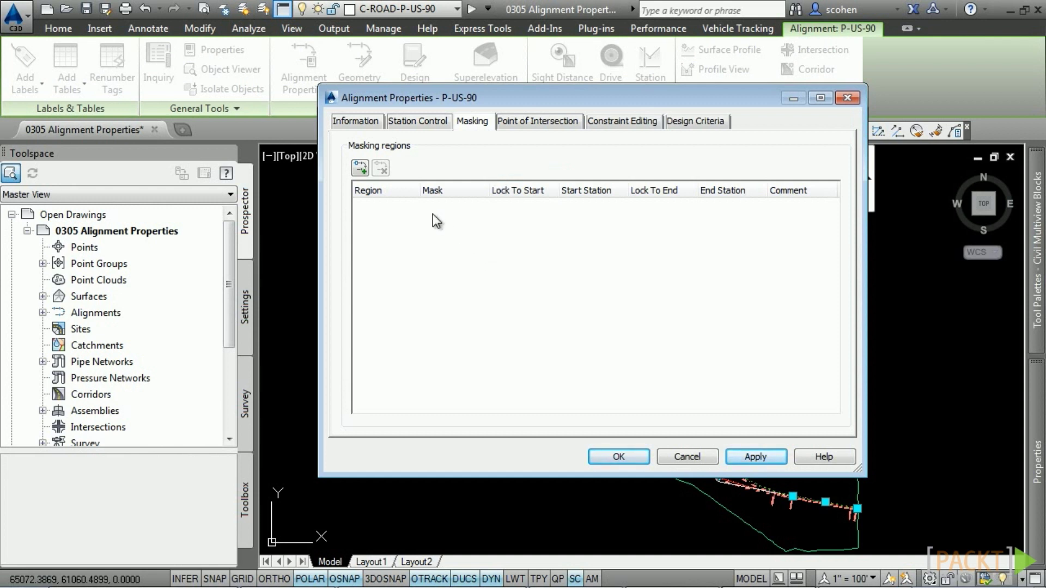
click(364, 172)
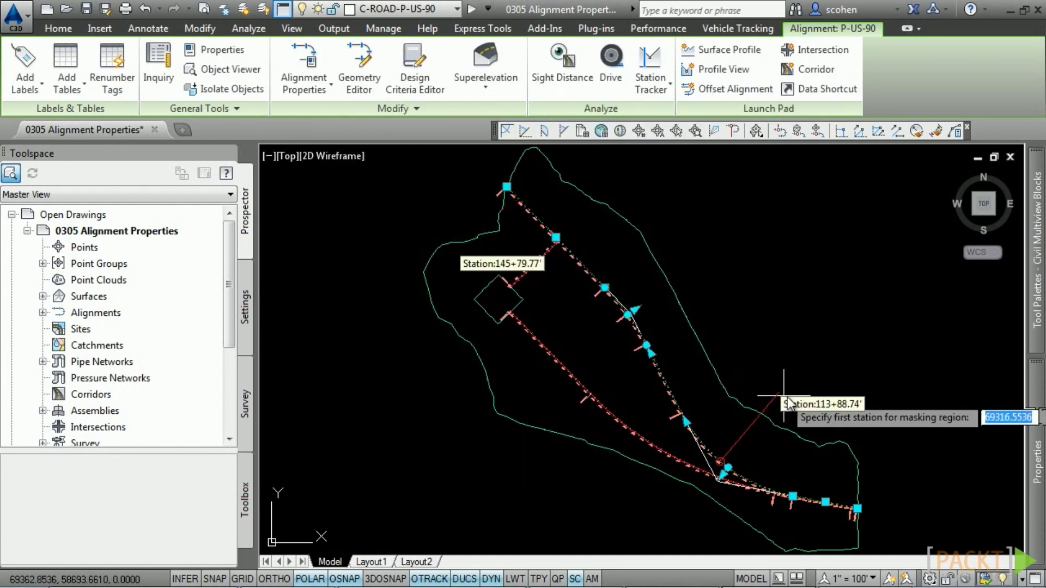
click(754, 368)
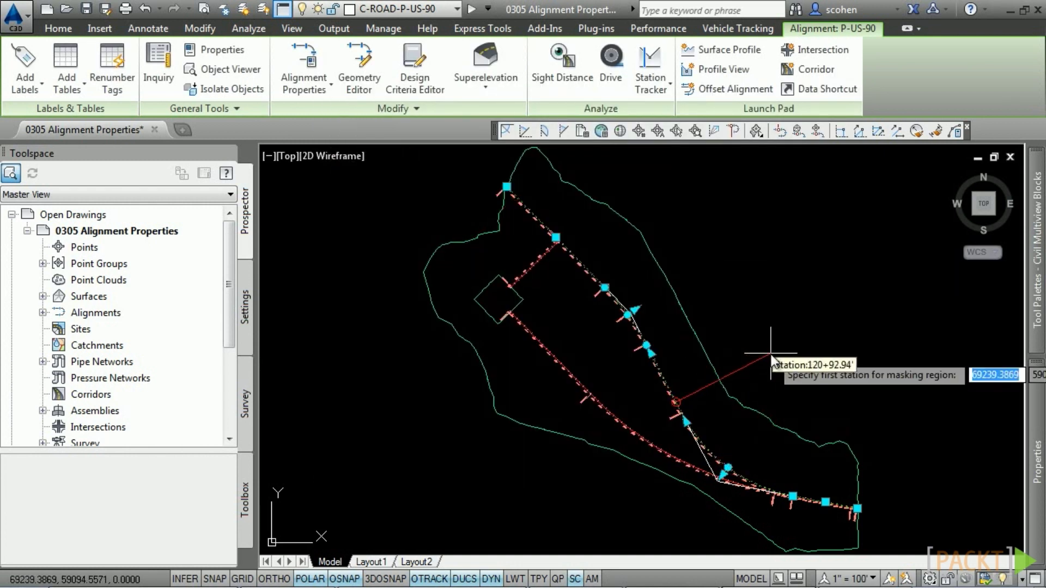
click(720, 283)
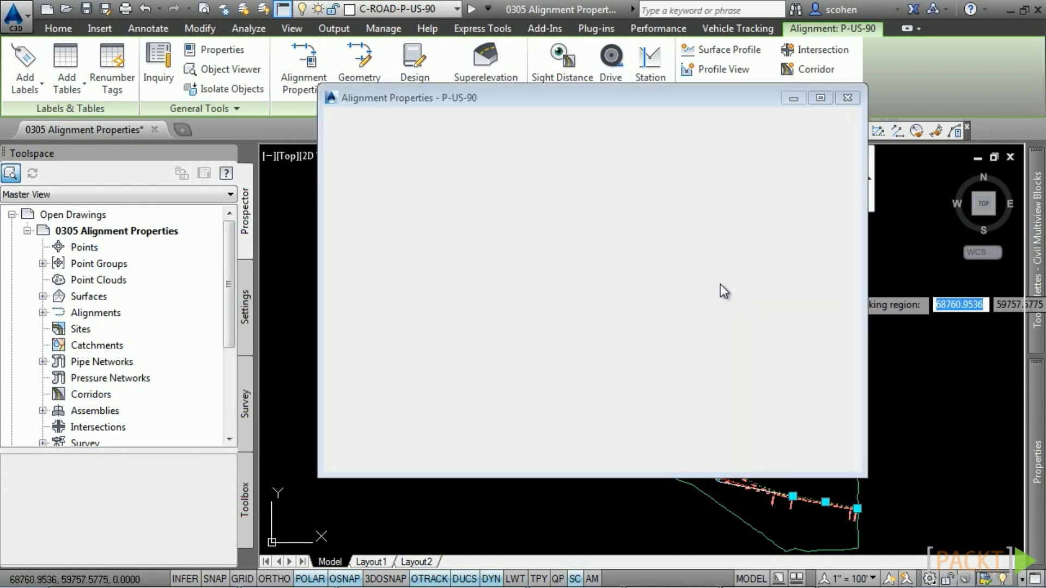
click(760, 457)
drag(736, 92, 443, 123)
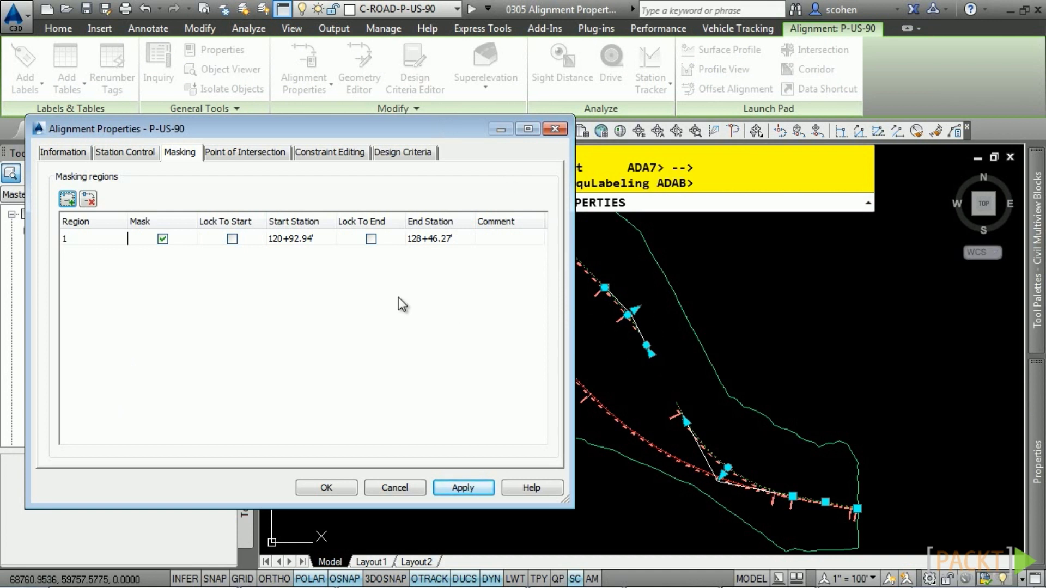
Delete the masking region from the P-US-90 alignment and apply the change
click(83, 239)
click(87, 200)
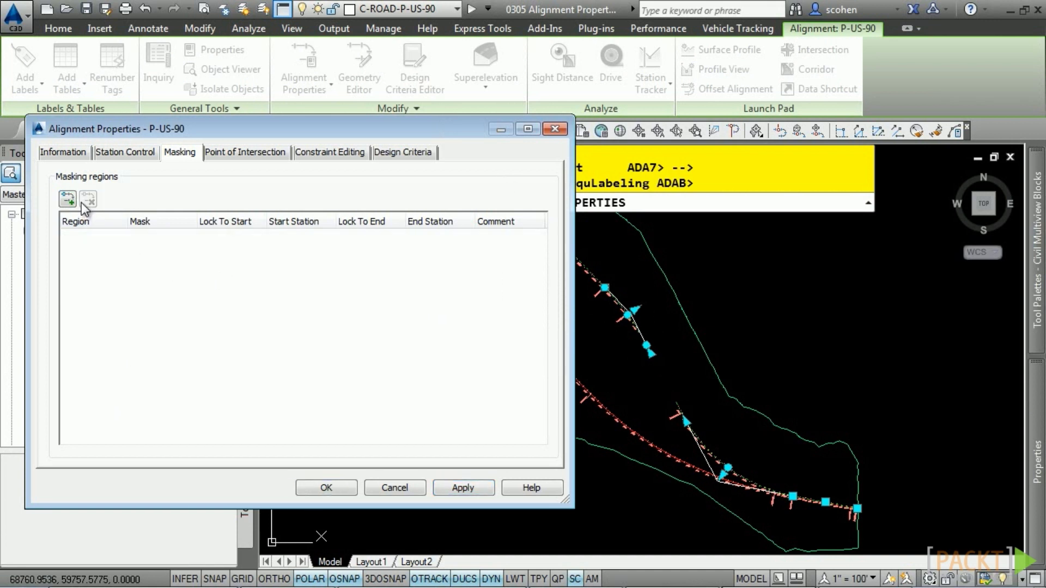
click(467, 488)
Review the implied point of intersection display options and the constraint editing settings of P-US-90
click(422, 130)
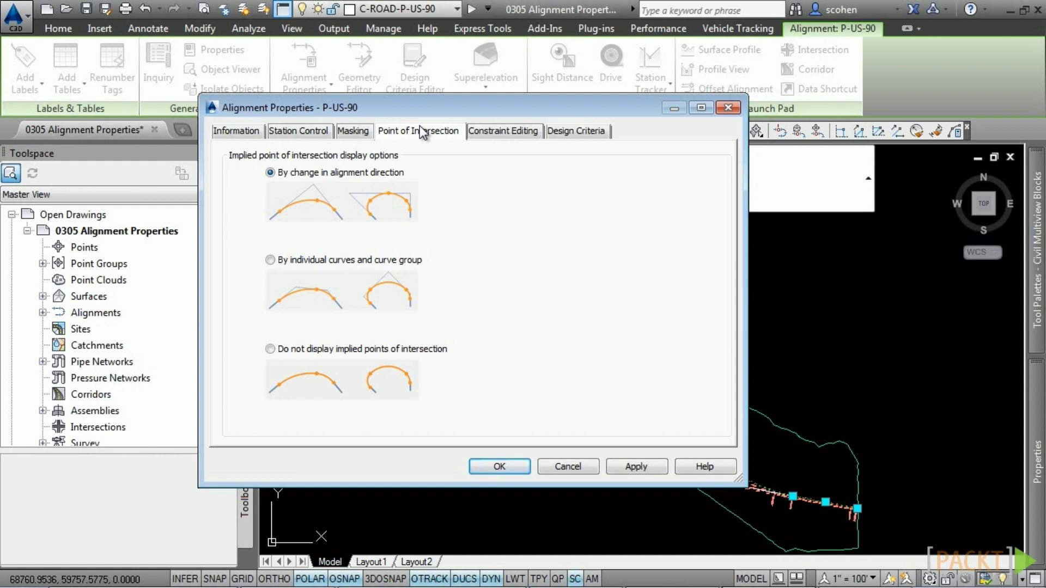
click(480, 131)
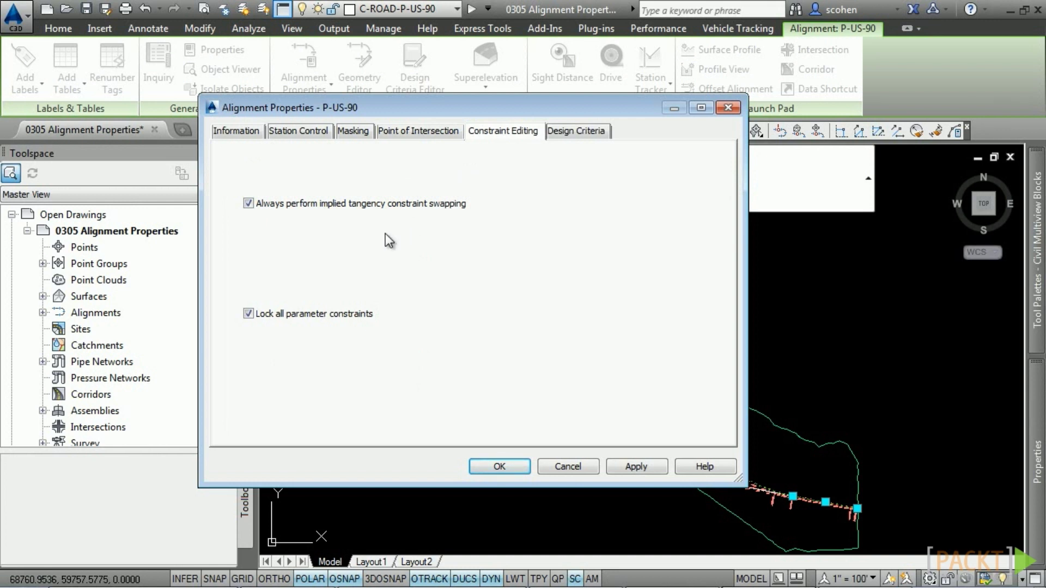
Turn on criteria-based design for P-US-90 and add a 60 mi/h design speed starting at station 100+00.00
click(575, 131)
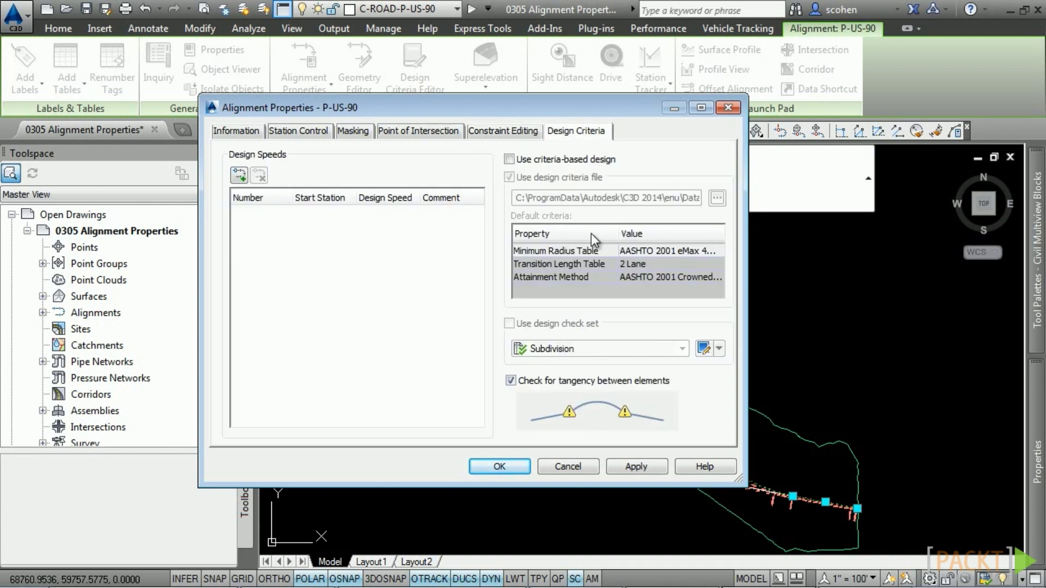
click(516, 160)
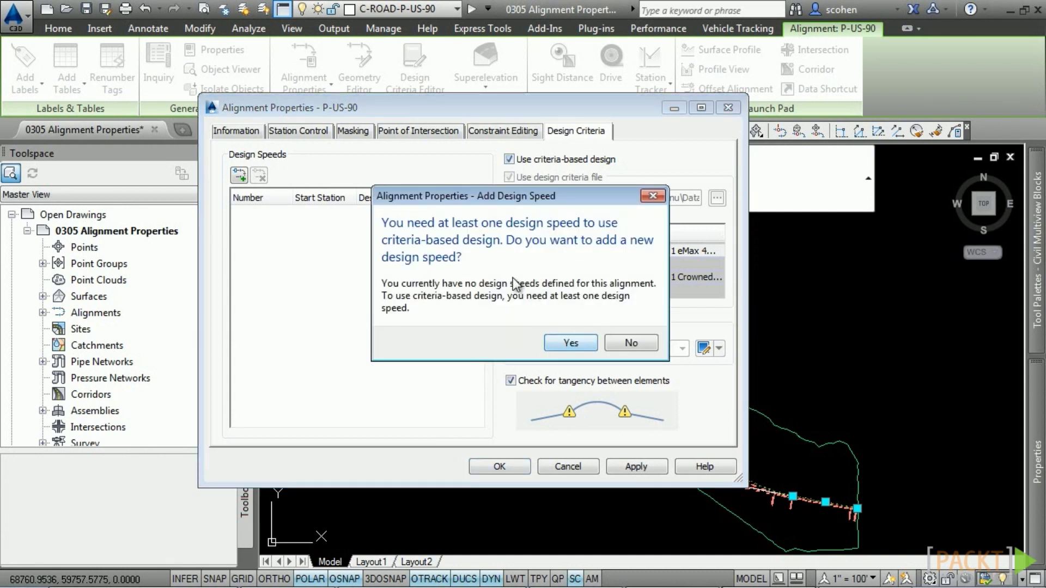
click(573, 343)
Examine the design criteria file path and browse the full names of the available Imperial criteria files, keeping the current file
drag(584, 200, 739, 204)
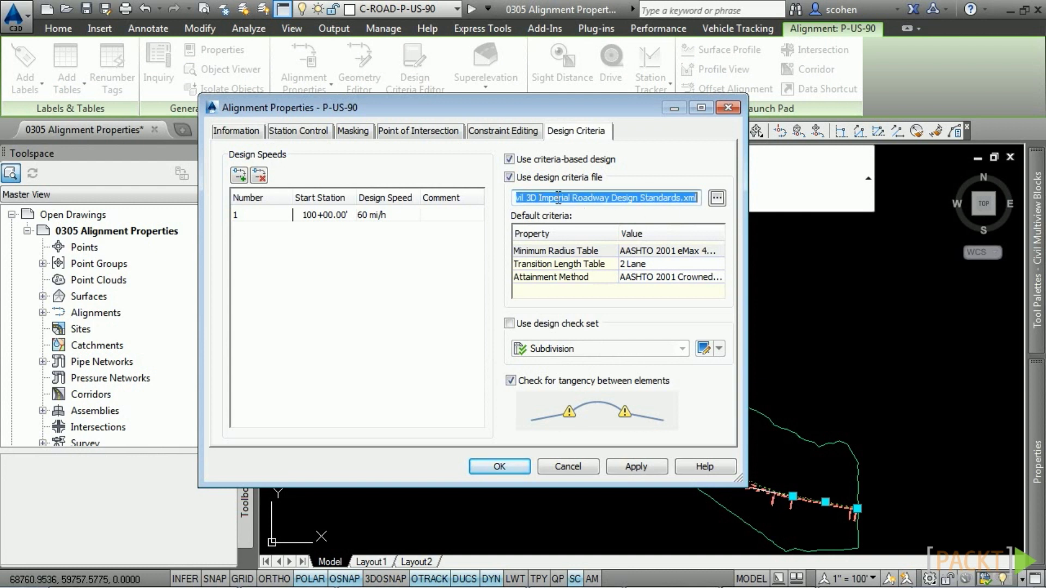
click(717, 198)
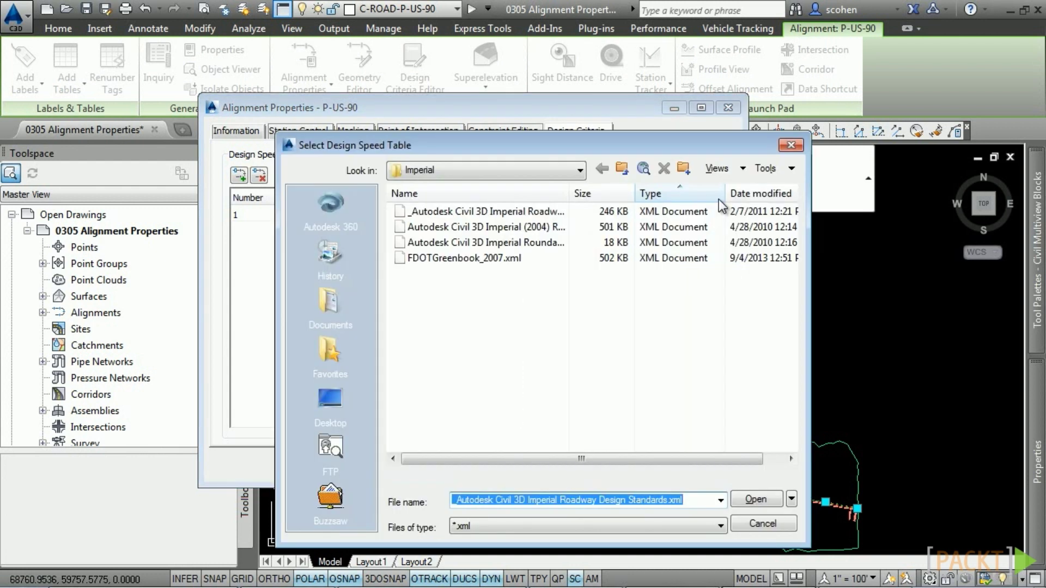
right_click(555, 195)
click(580, 218)
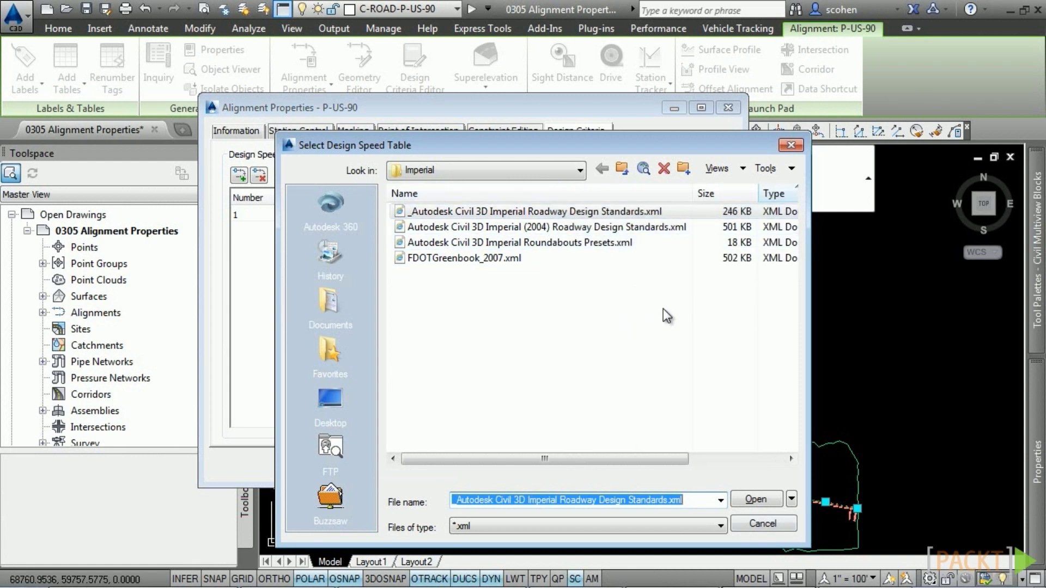
click(759, 524)
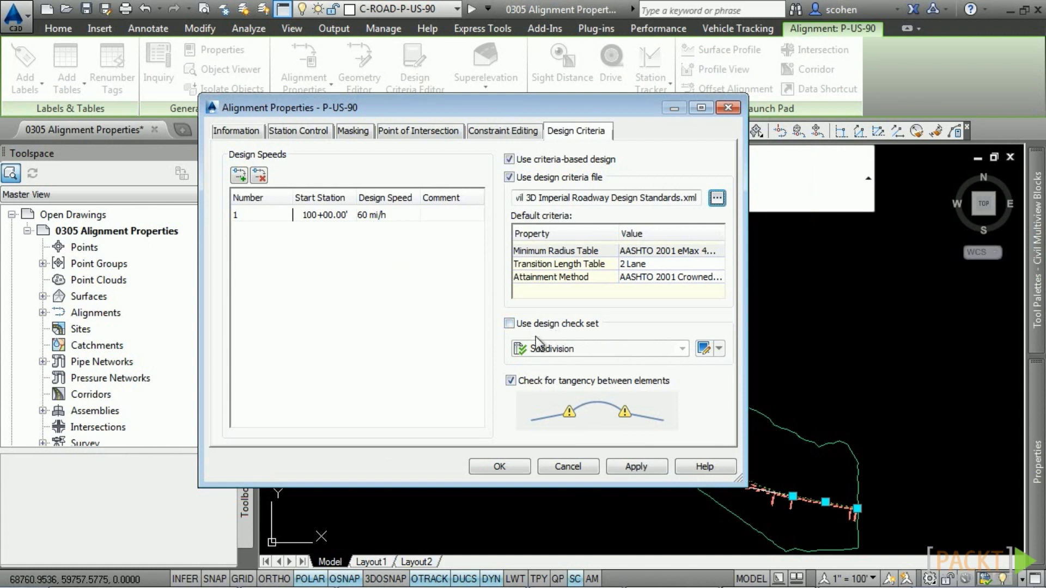
Add a 50 mi/h design speed starting at station 120+00.00 and a 60 mi/h design speed starting at 140+00.00
click(239, 174)
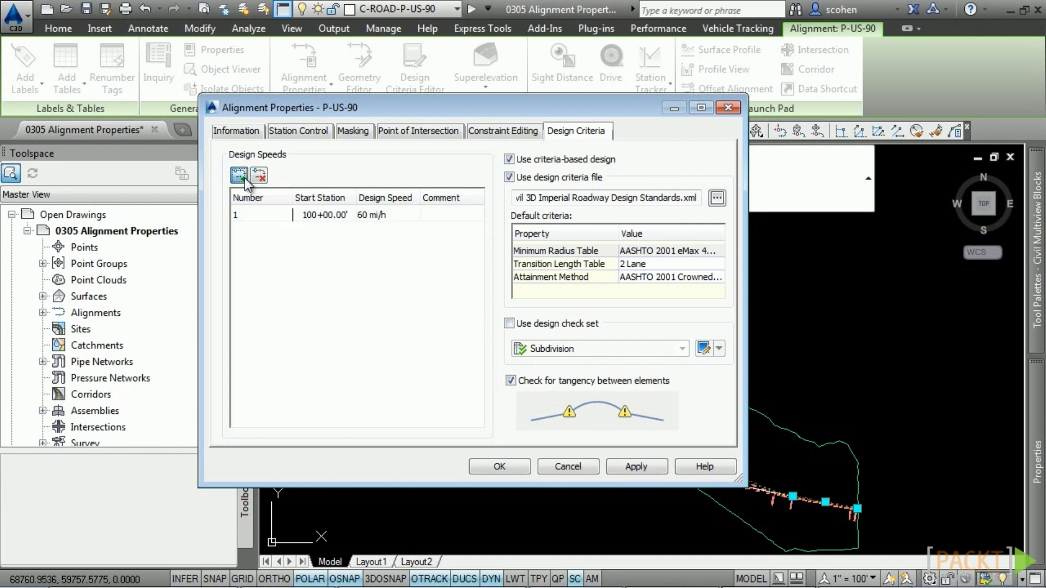
click(328, 240)
click(328, 240)
text(14000)
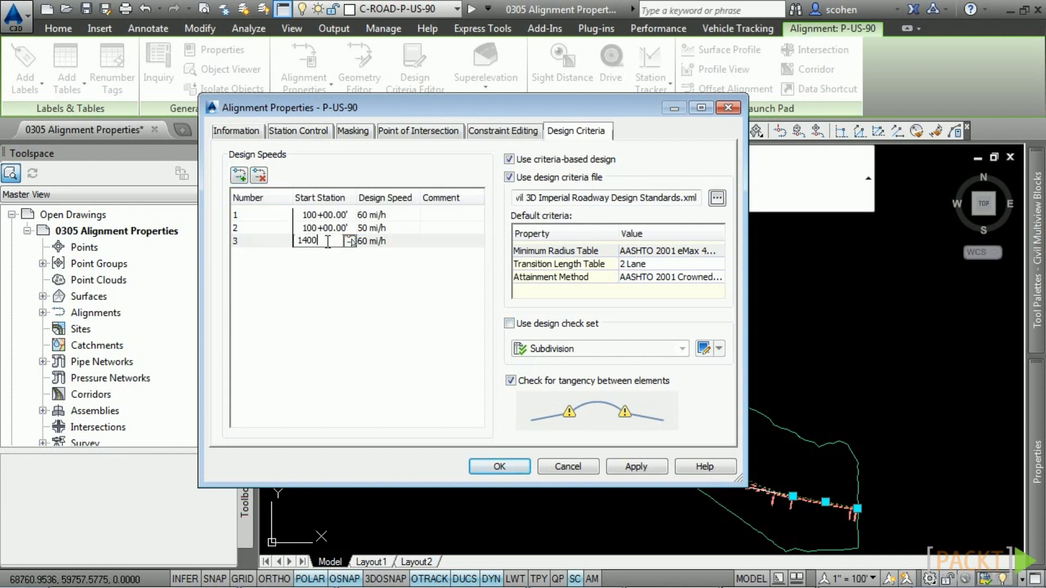
click(325, 228)
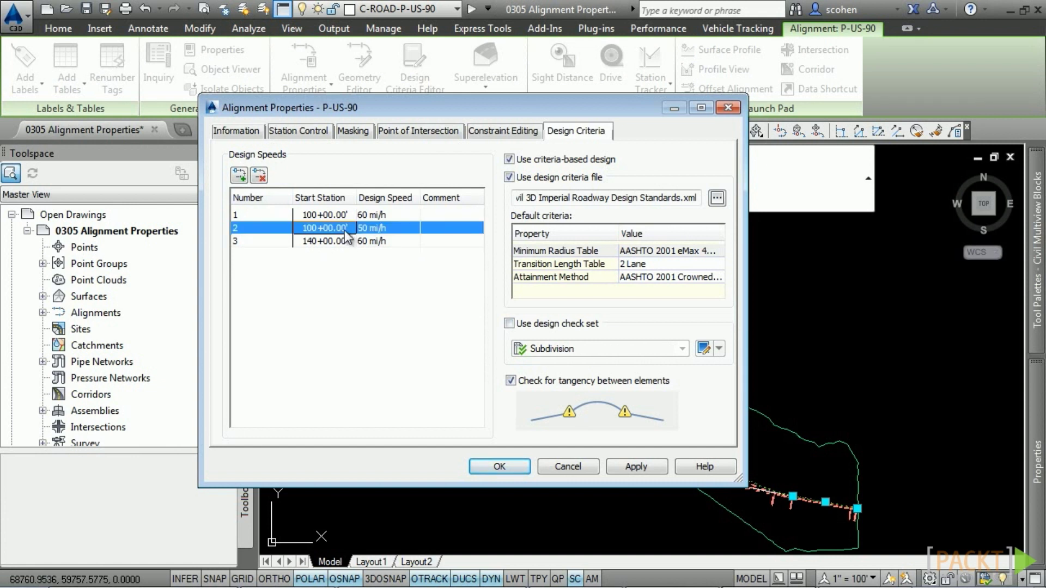
click(349, 229)
text(1200)
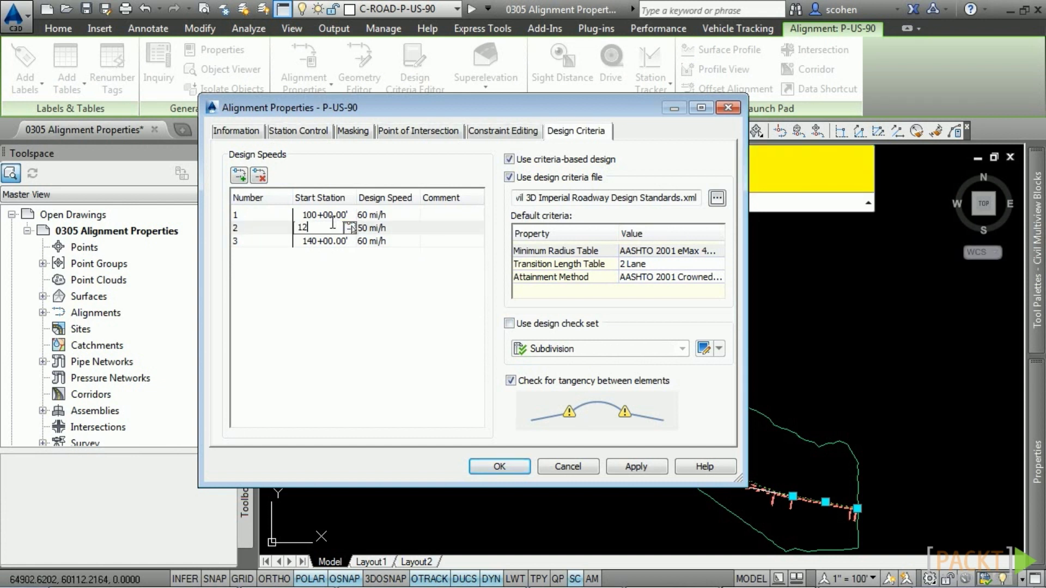
text(0.00)
key(Return)
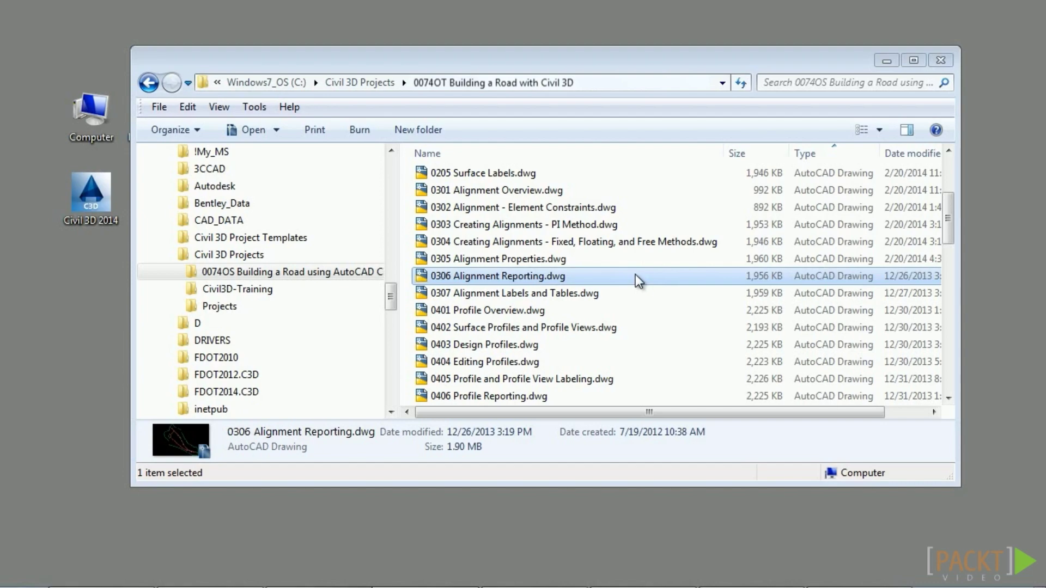
Open the 0306 Alignment Reporting drawing in Civil 3D and display the P-US-90 alignment's entities in the geometry editor's grid view
double_click(639, 280)
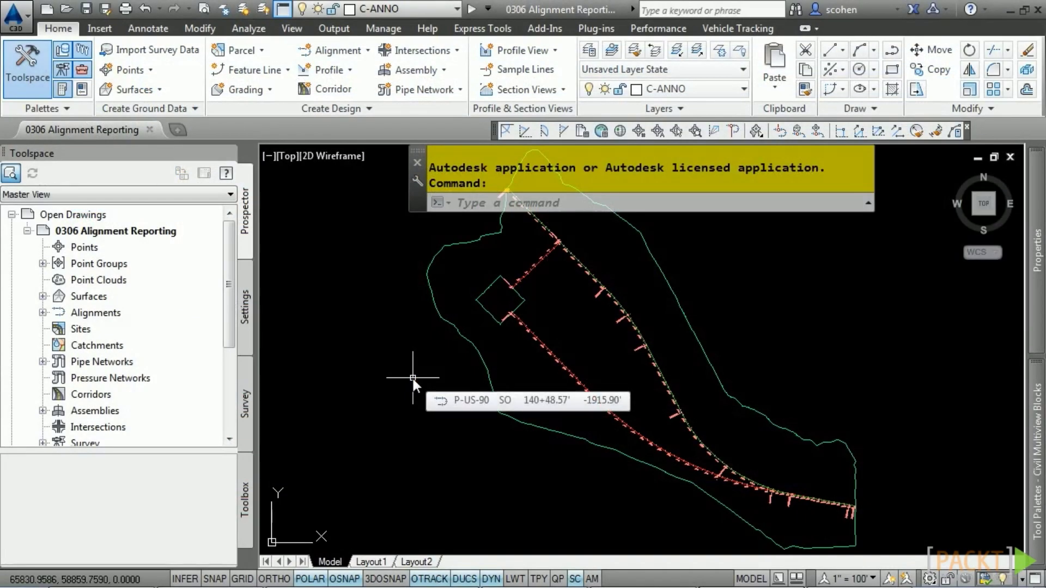
click(597, 282)
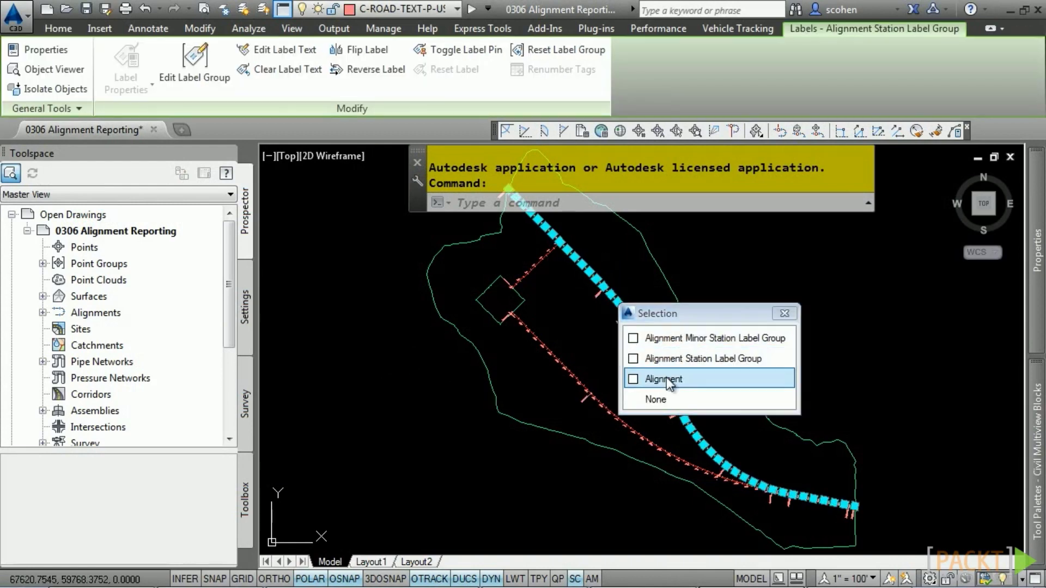
click(665, 377)
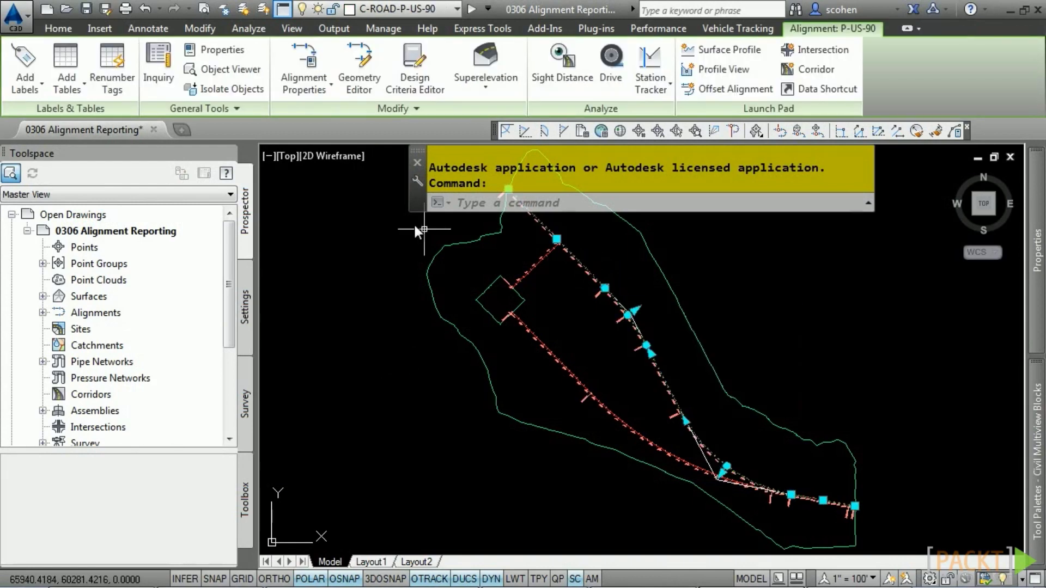
click(365, 90)
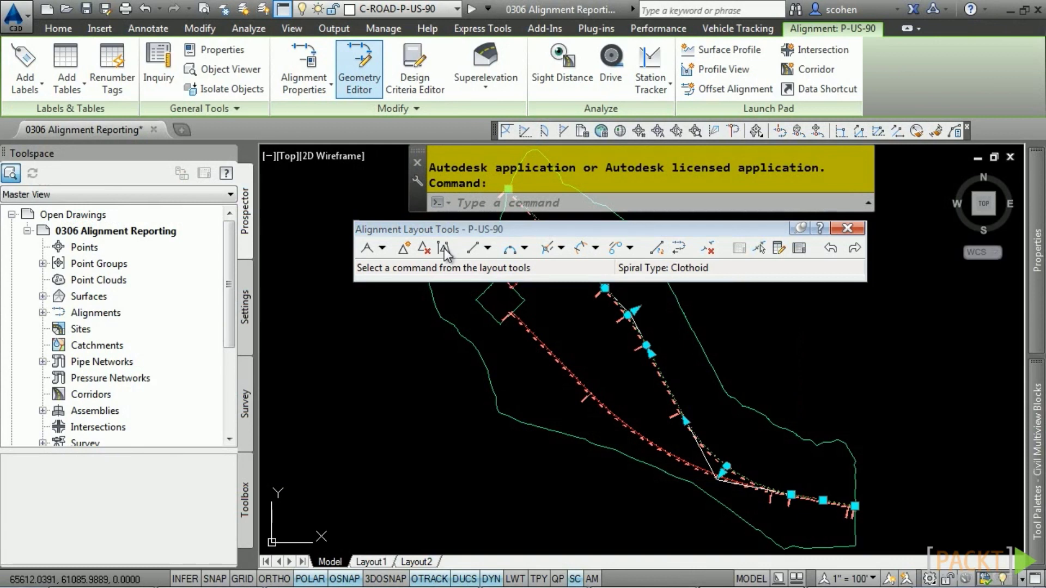
click(793, 252)
mouse_move(272, 331)
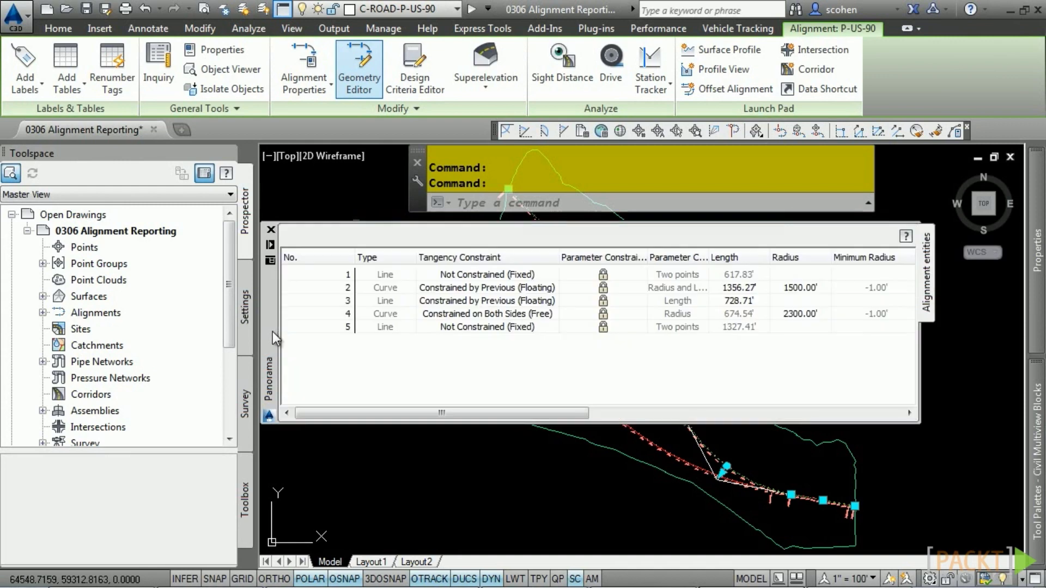
Copy the whole P-US-90 entity table into the blank Excel sheet at cell A1 and fit all column widths to their contents
drag(437, 413, 463, 411)
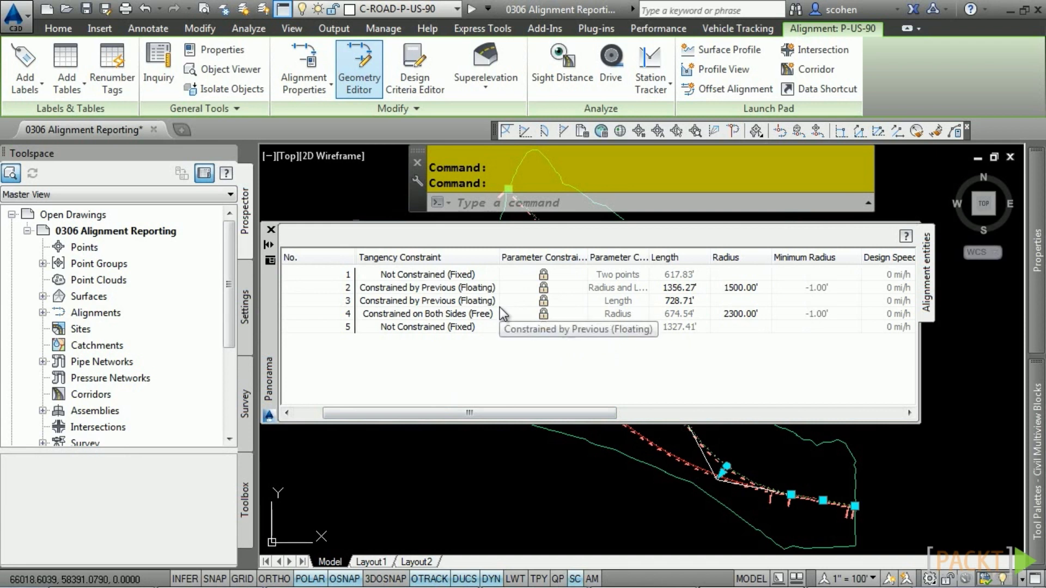
right_click(456, 304)
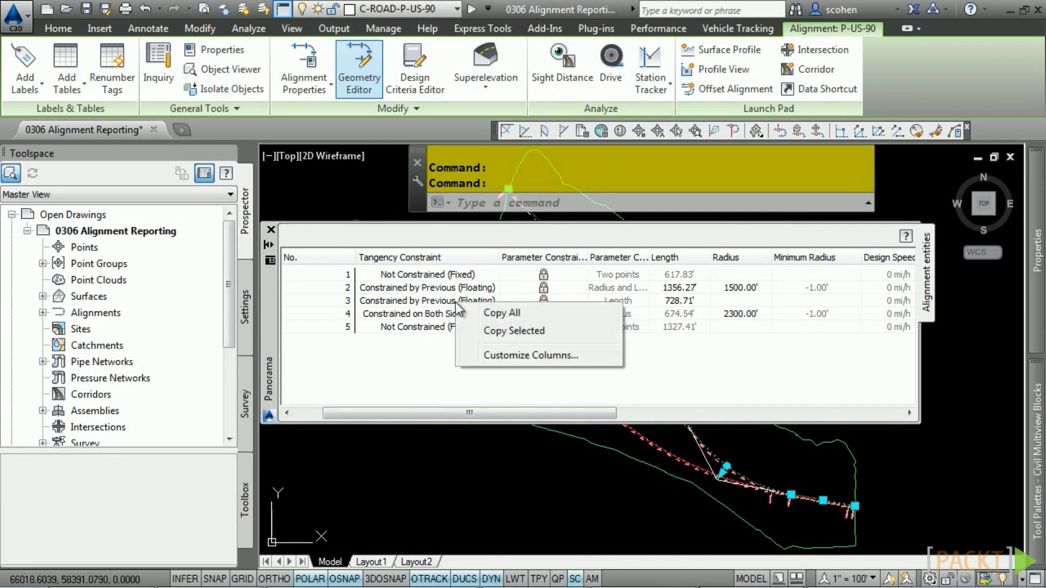
click(485, 313)
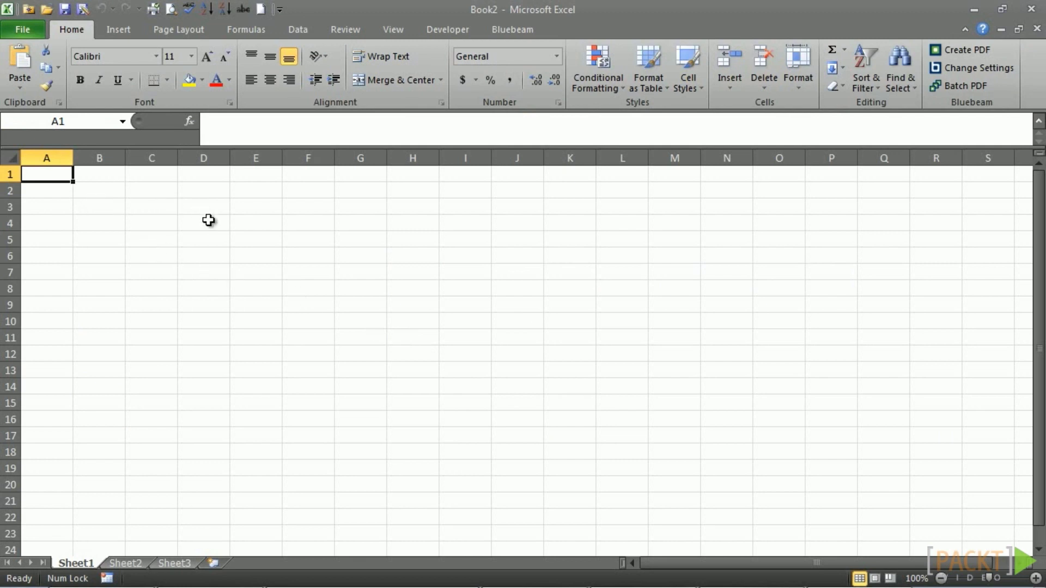
key(ctrl+v)
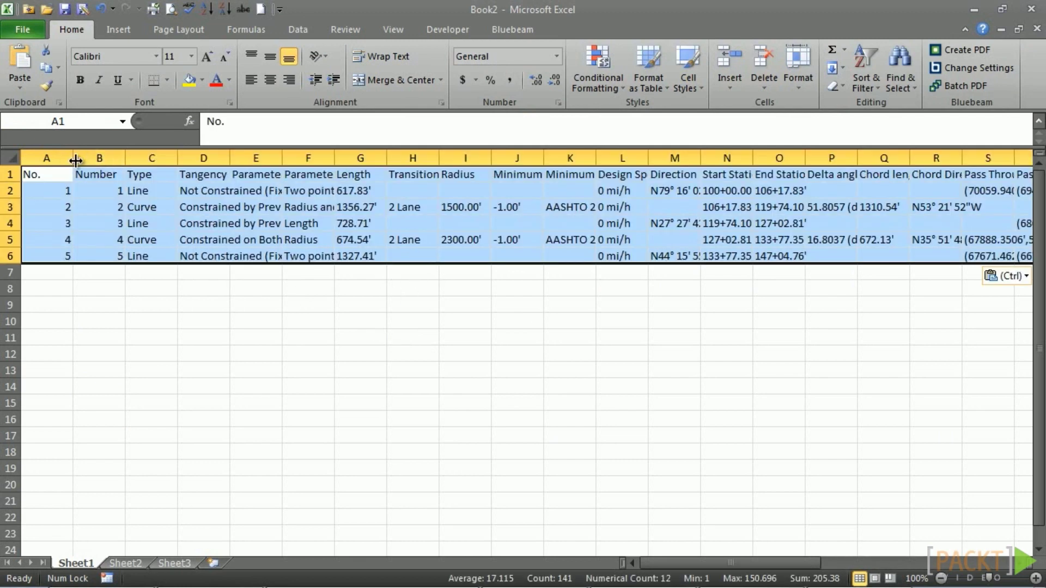
click(9, 158)
double_click(73, 158)
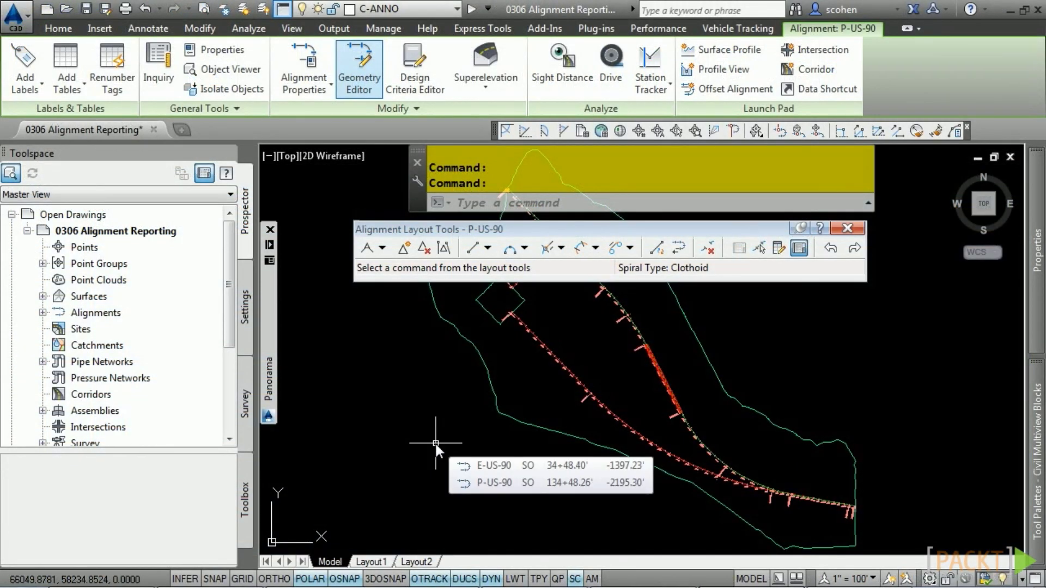
Back in Civil 3D, start the Alignment_Curve report from the alignment reports in the Reports Manager
click(59, 29)
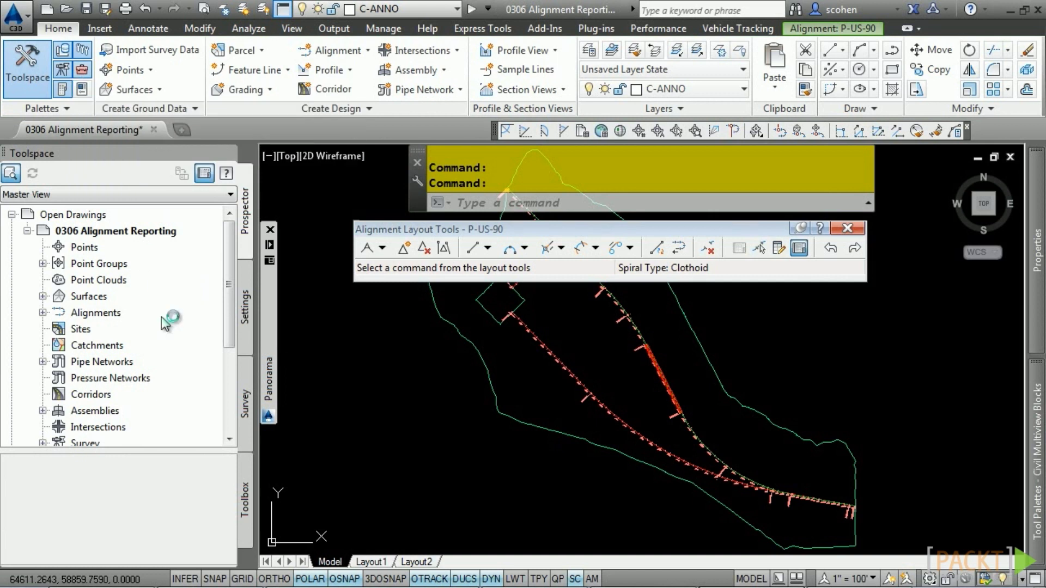
click(250, 508)
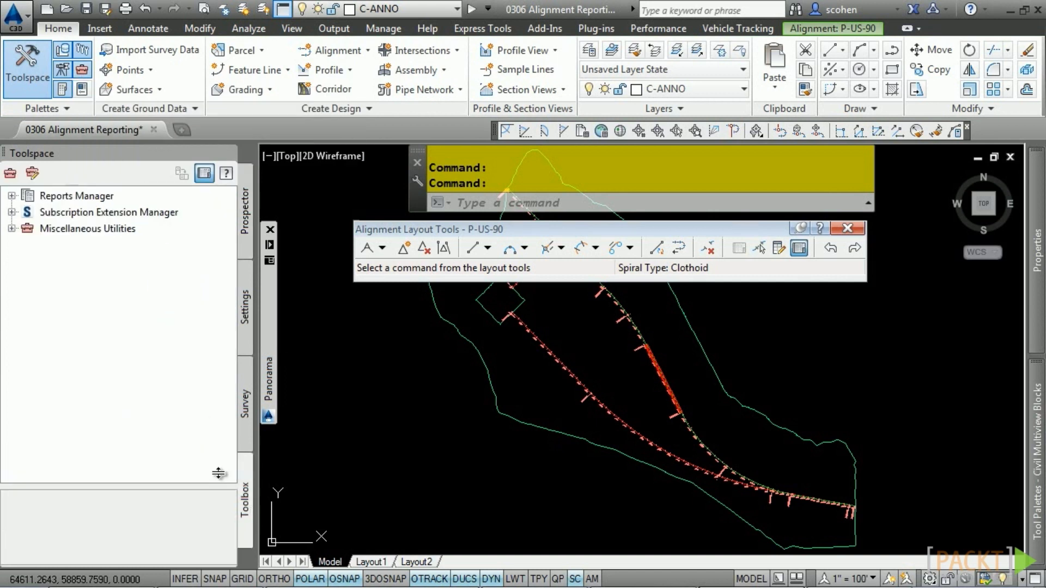
click(12, 195)
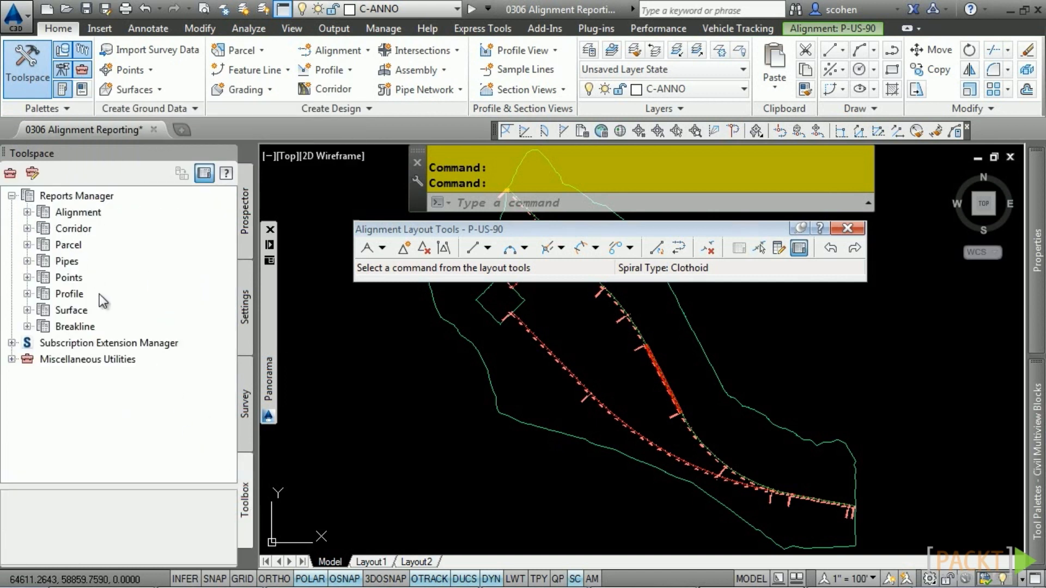
click(28, 212)
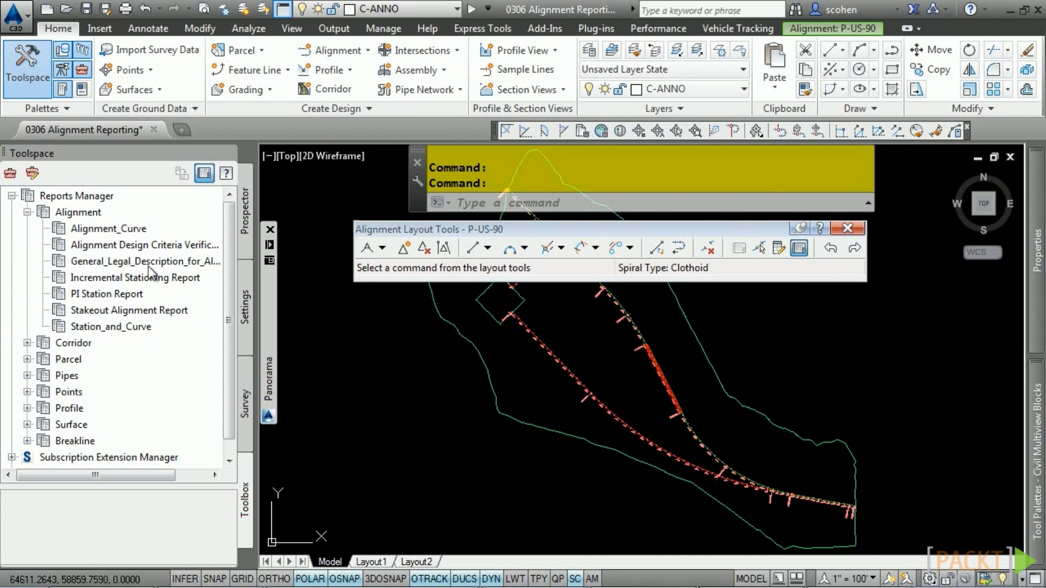
click(110, 232)
double_click(111, 231)
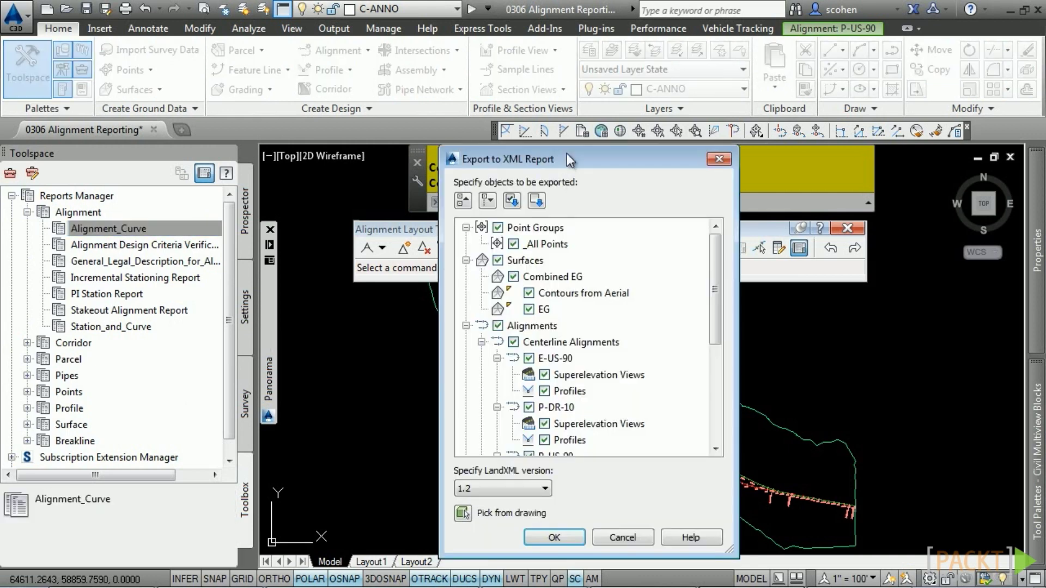
Exclude all objects from the XML report export, and include only the P-US-90 alignment by picking it in the drawing
drag(567, 153, 537, 119)
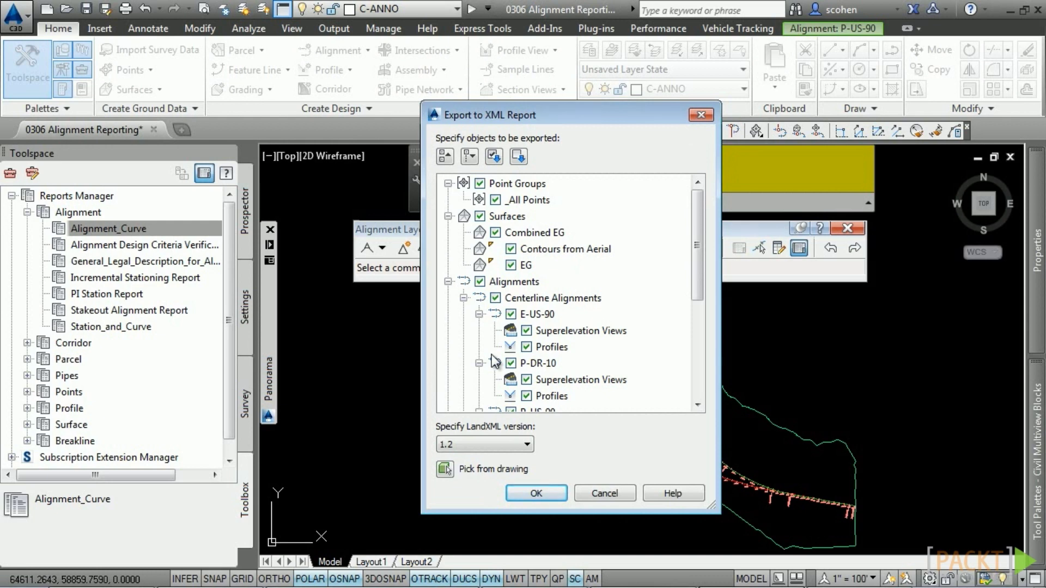
click(518, 159)
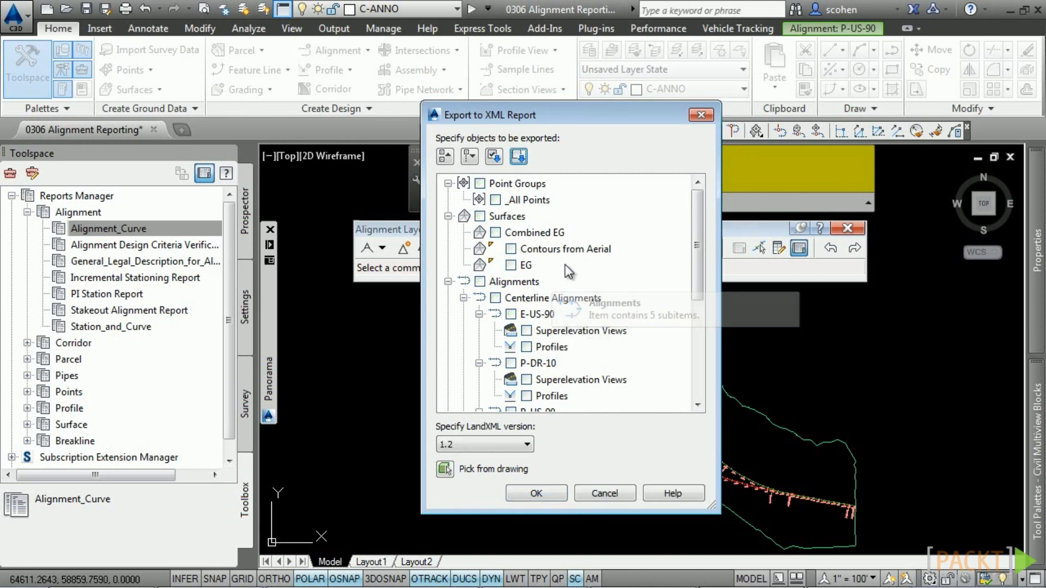
click(445, 469)
scroll(601, 397, up, 6)
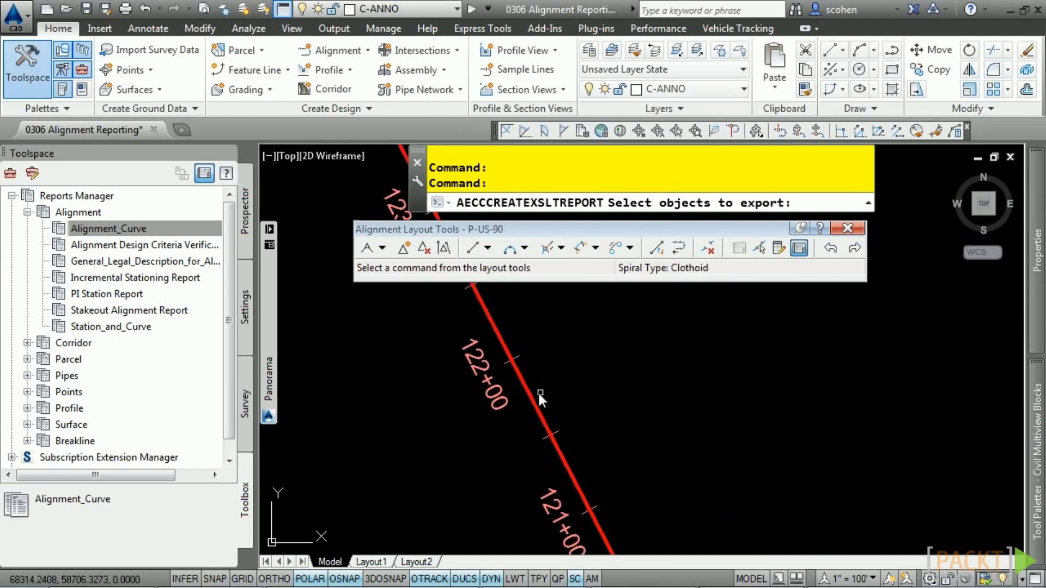
click(535, 406)
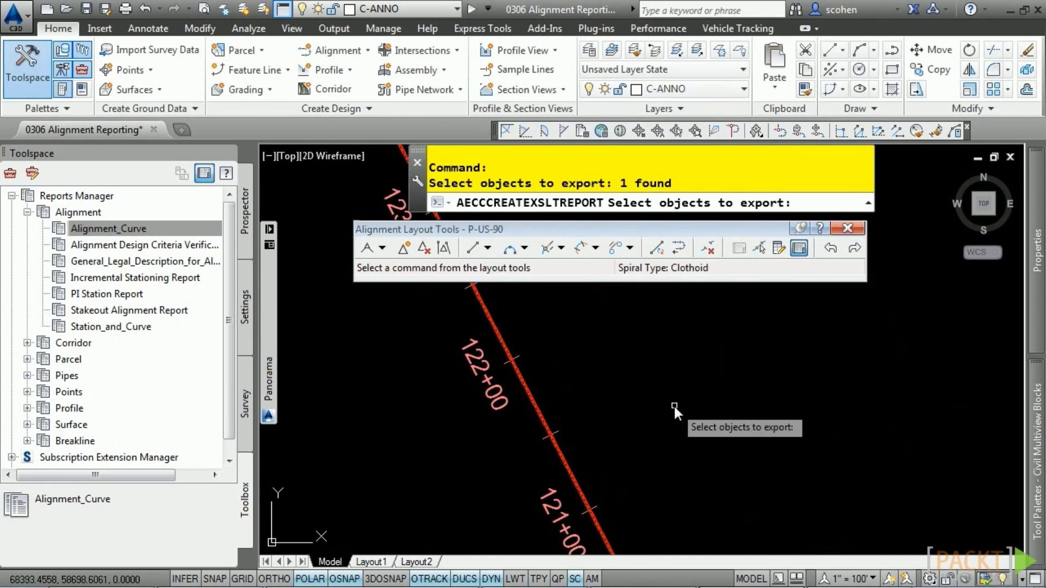
key(Return)
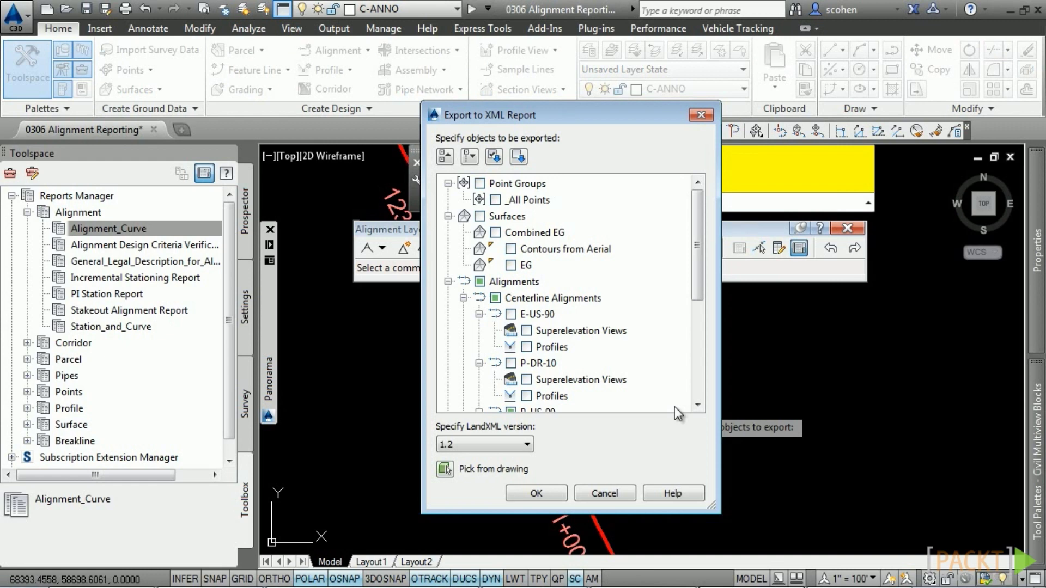
Generate the curve report as an HTML file named P-US-90 and look through its tangent and circular curve data
click(532, 488)
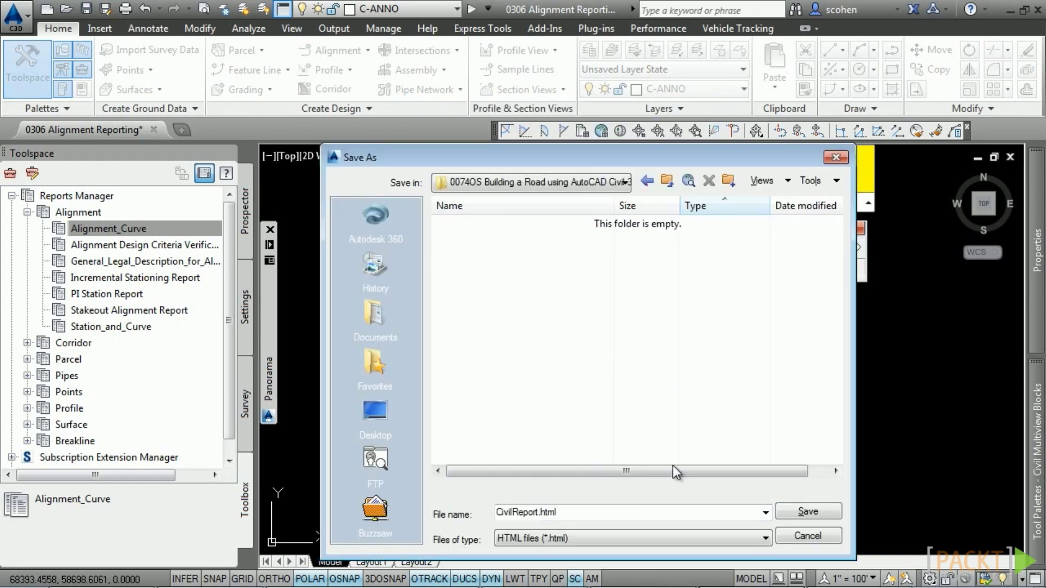
click(601, 516)
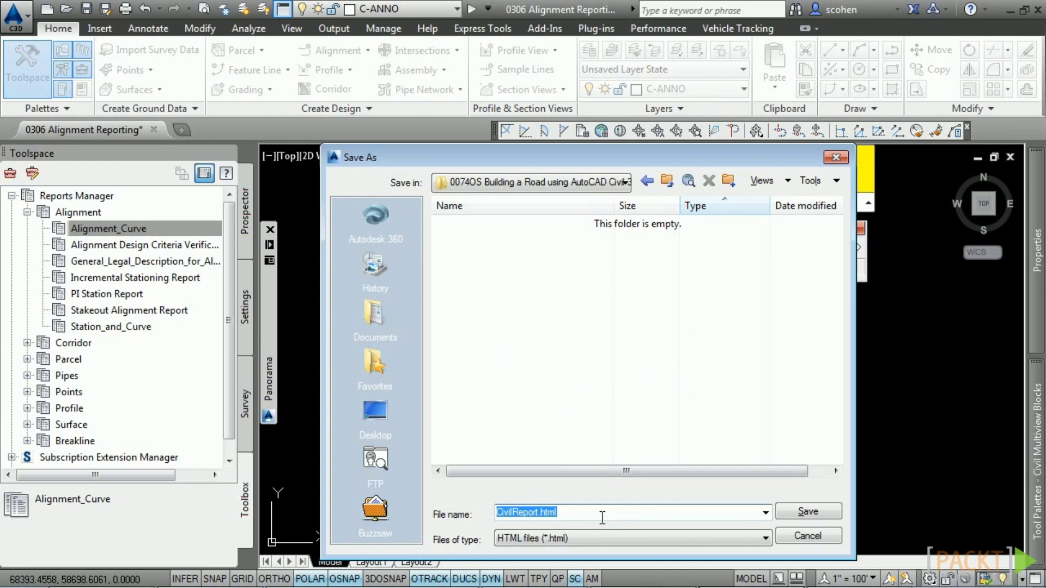
text(P-US-)
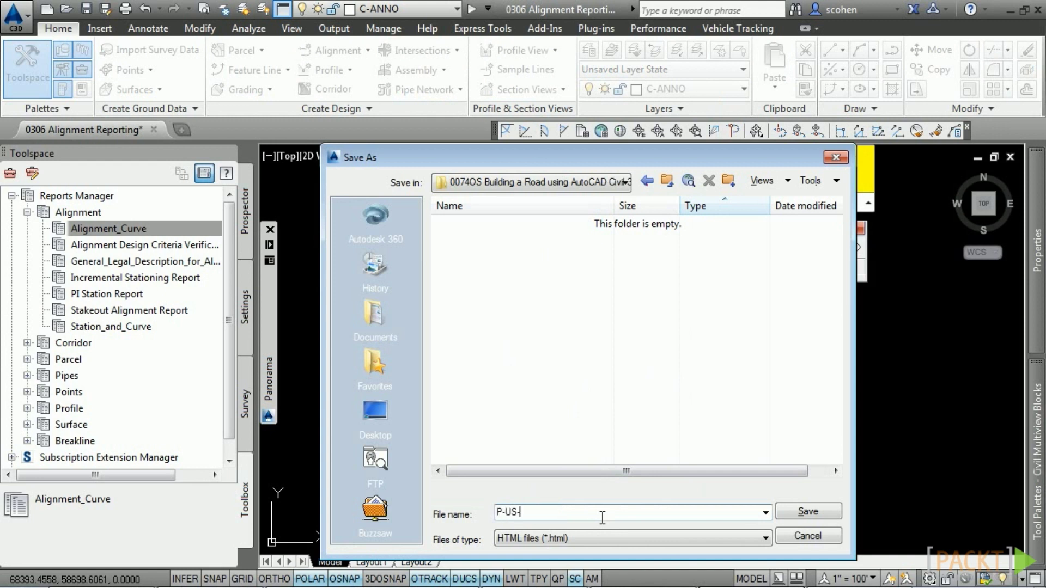
text(90)
click(818, 516)
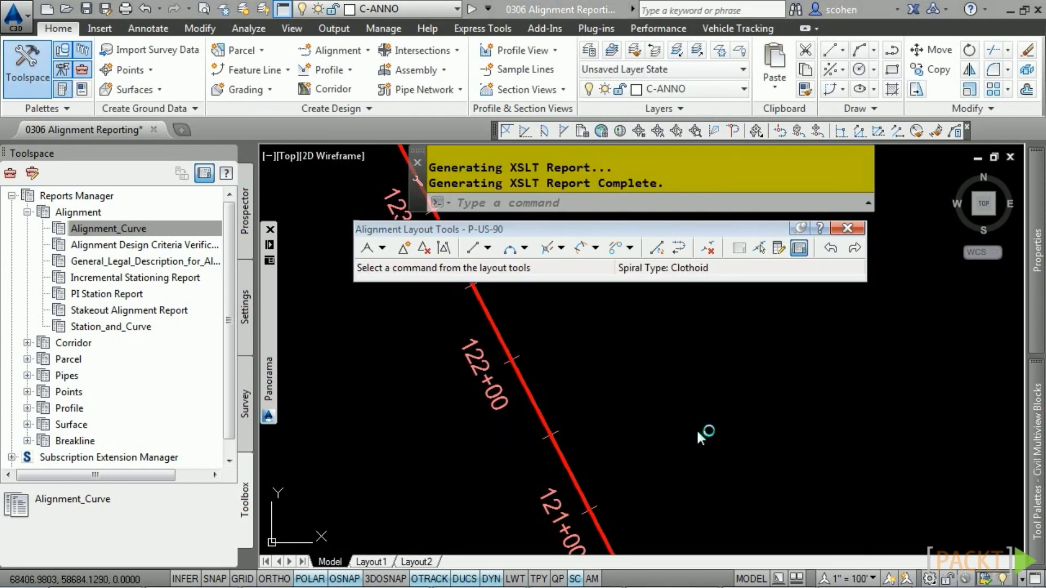
scroll(726, 257, down, 8)
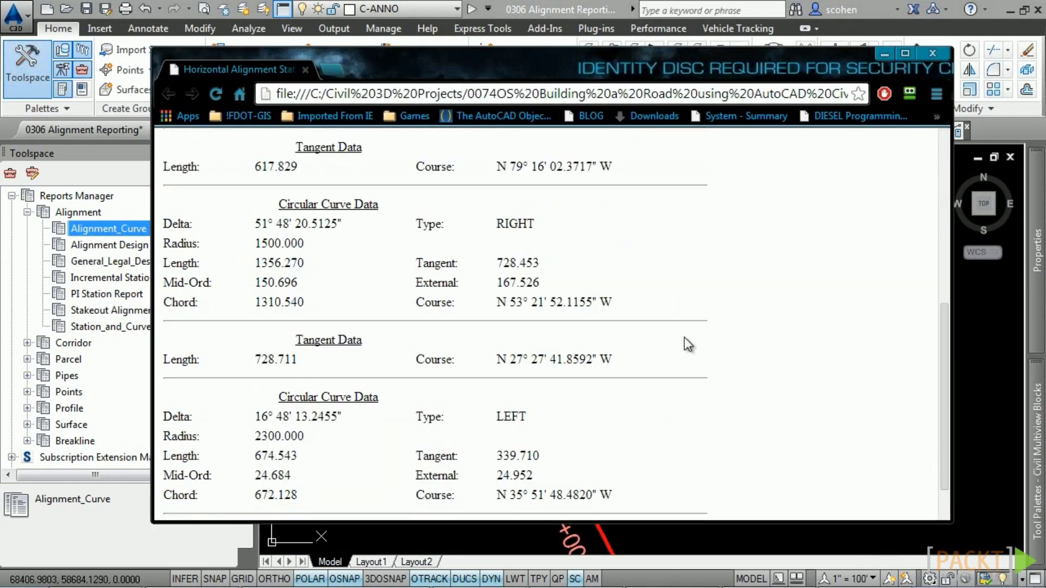
scroll(480, 287, down, 1)
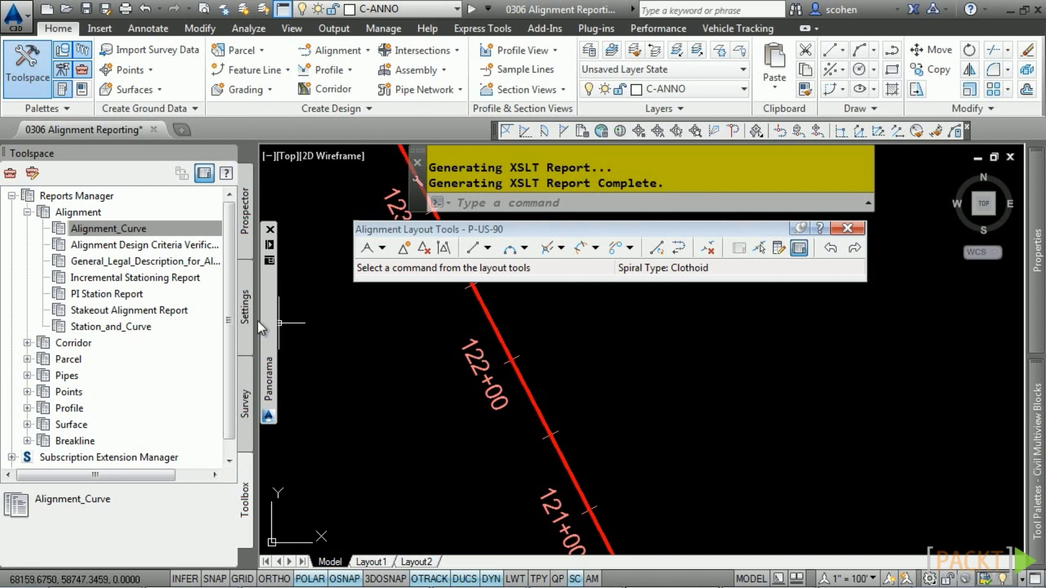
Create a PI Station Report for E-US-90, P-DR-10 and P-US-90 at the default save location and look through it
click(101, 294)
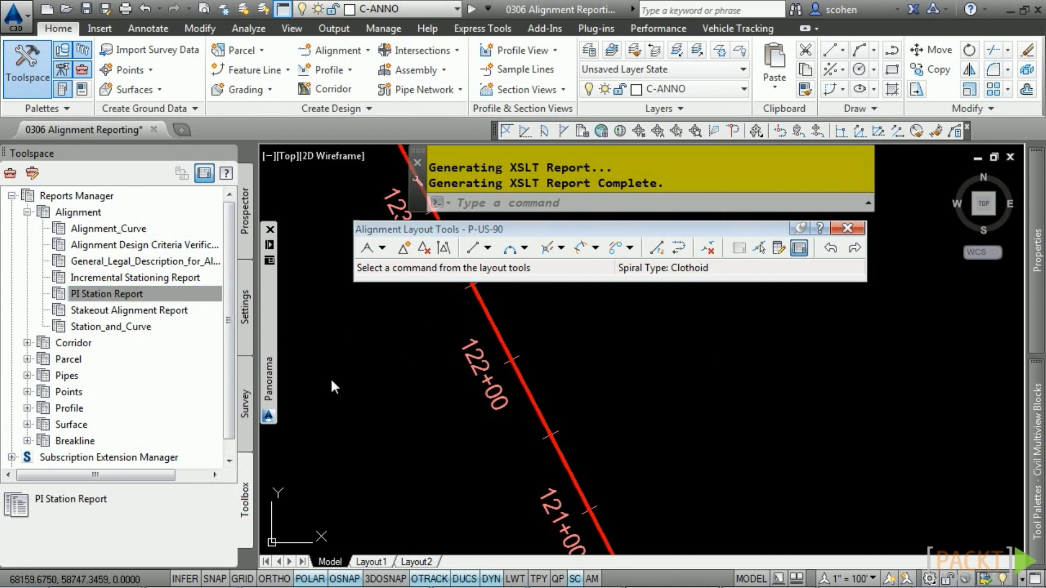
drag(446, 198, 458, 151)
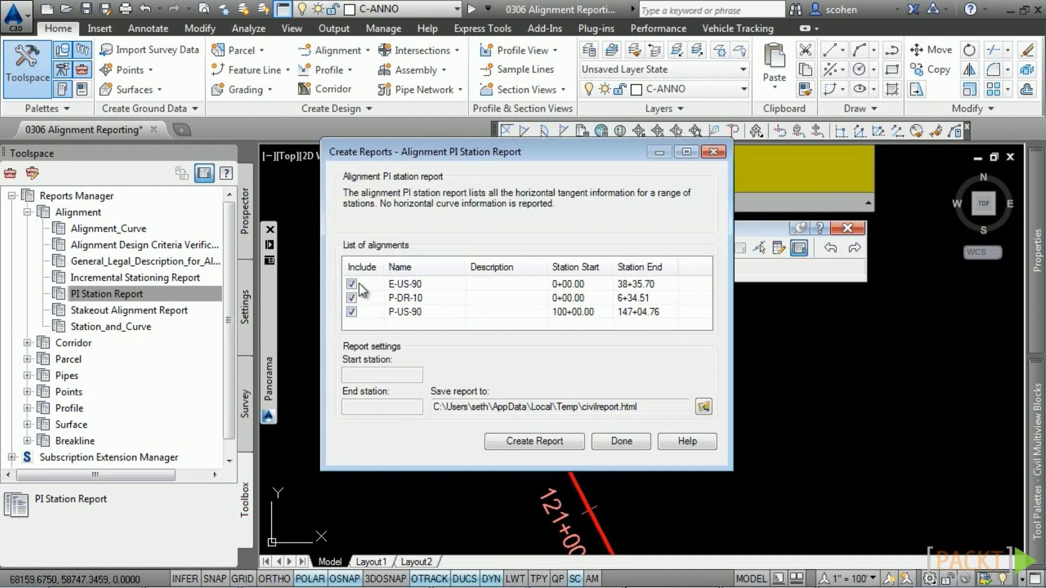
click(520, 444)
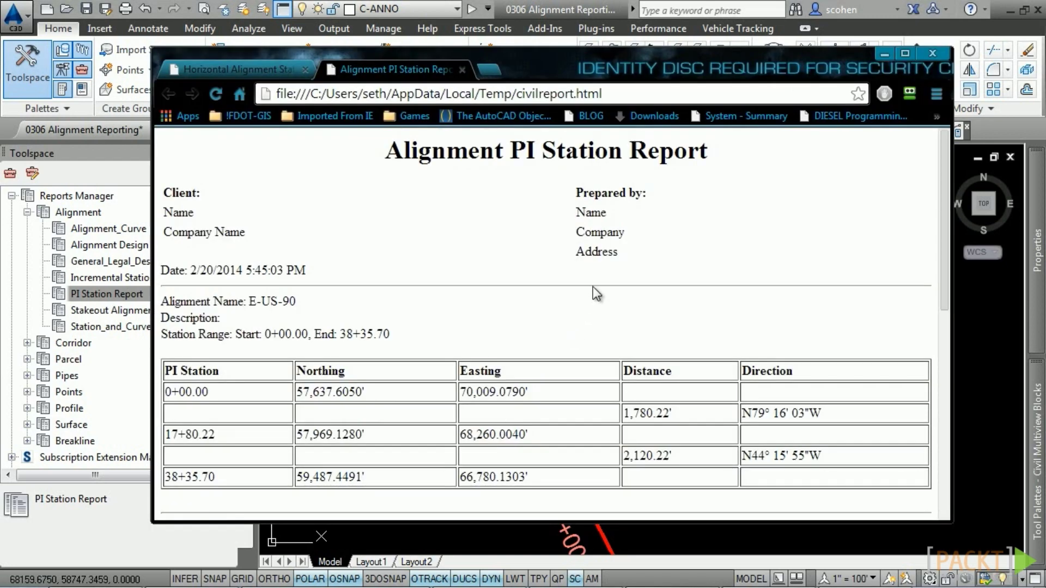
scroll(504, 351, down, 4)
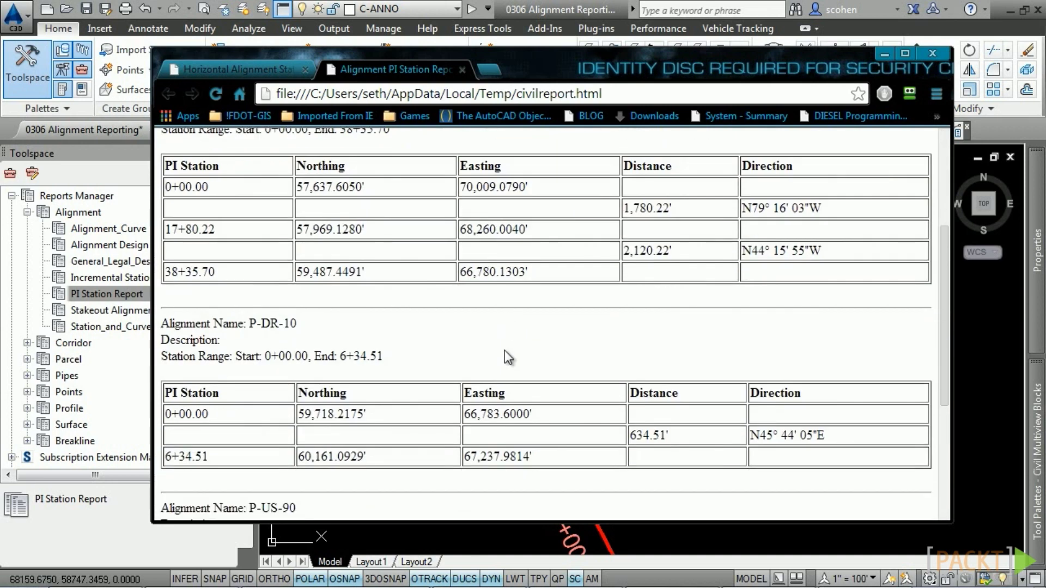
Look through the rest of the PI Station Report down to P-US-90 and check the page's print and save options
scroll(490, 272, down, 5)
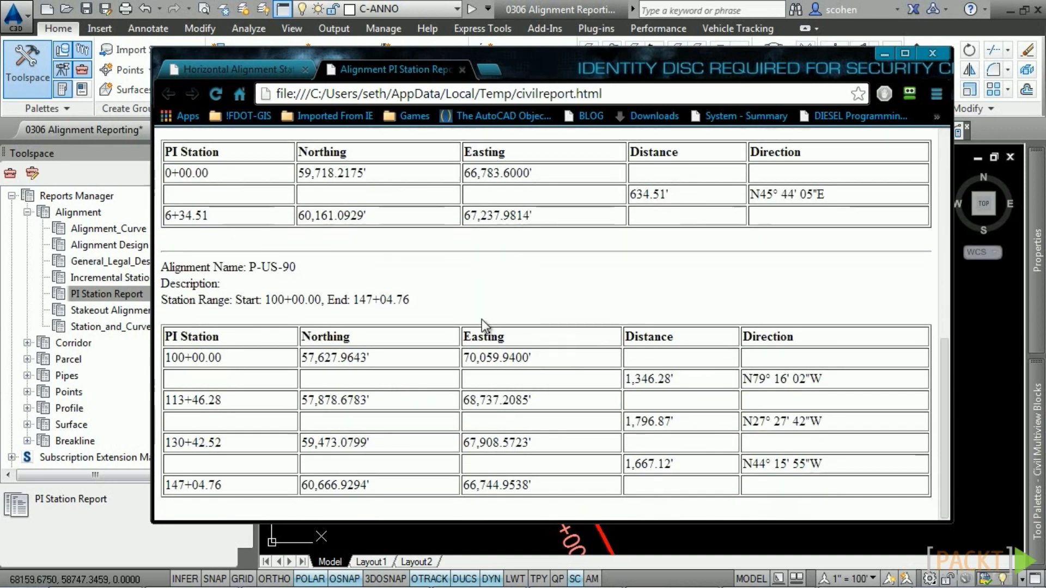
scroll(531, 361, up, 2)
scroll(532, 381, down, 2)
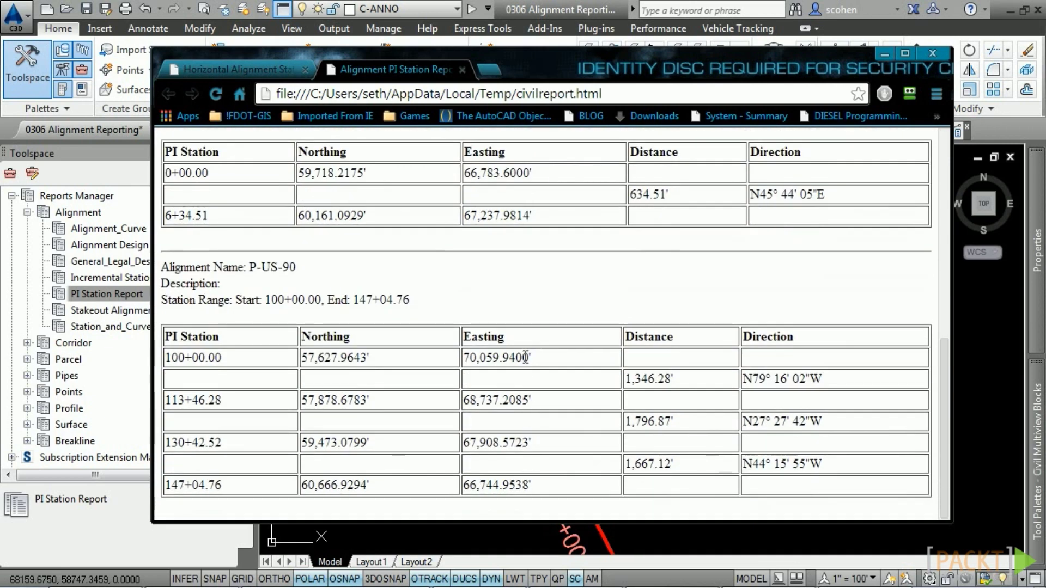
right_click(492, 264)
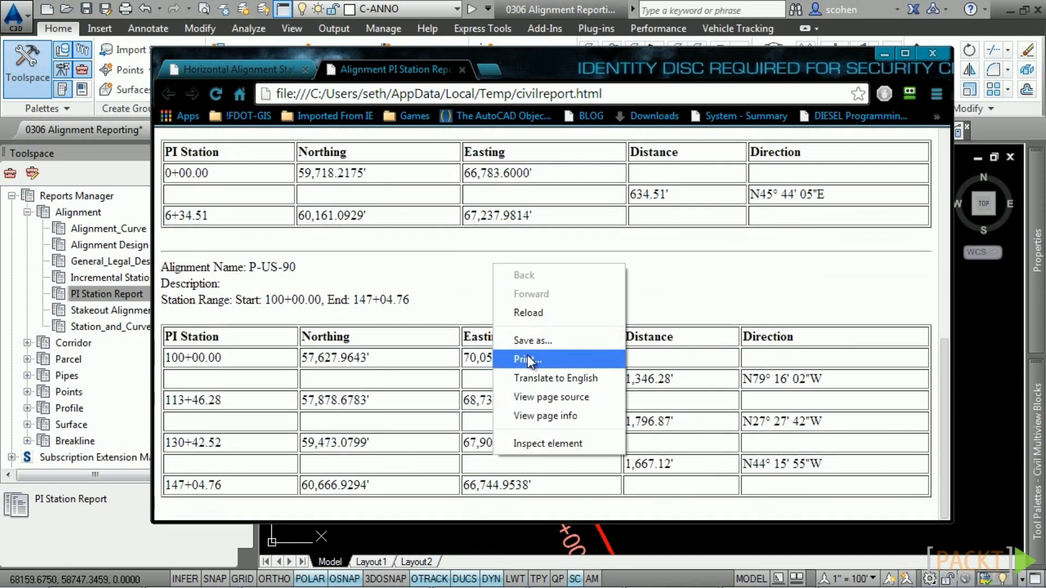
click(462, 295)
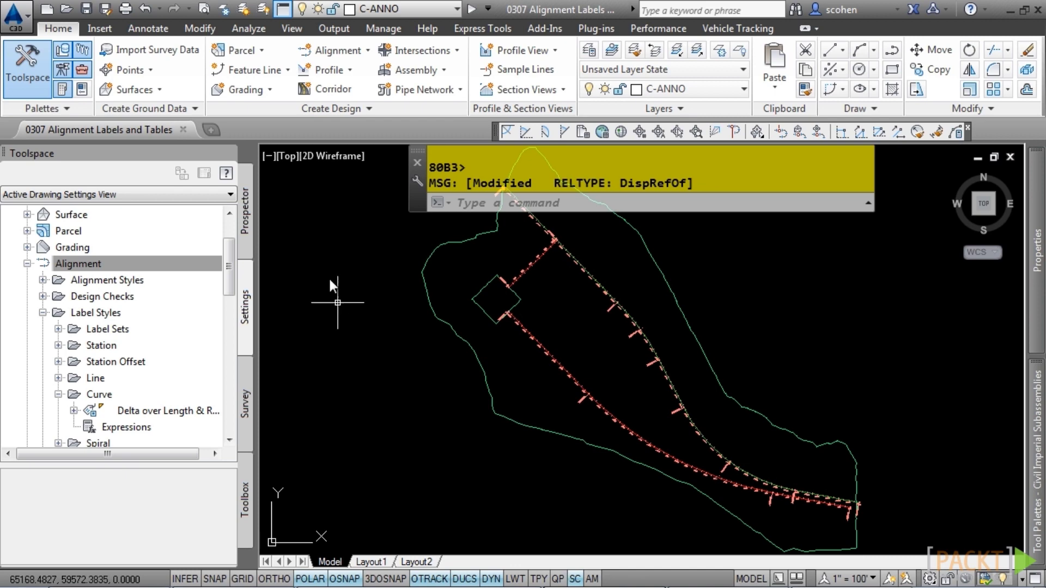
In the 0307 Alignment Labels and Tables drawing, select the P-US-90 alignment and open the Add Labels dialog for alignment labels
click(133, 28)
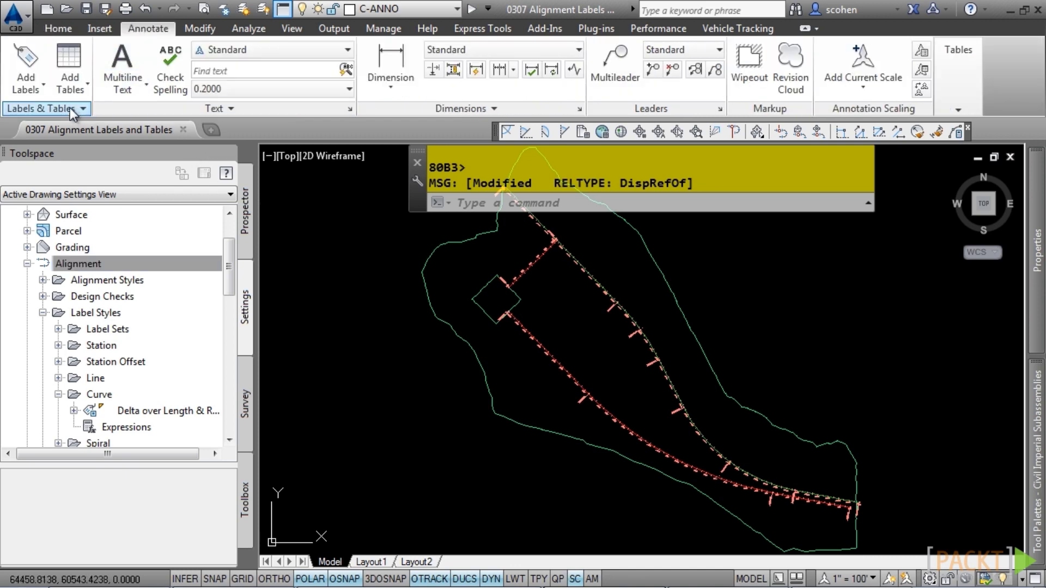
scroll(626, 322, up, 5)
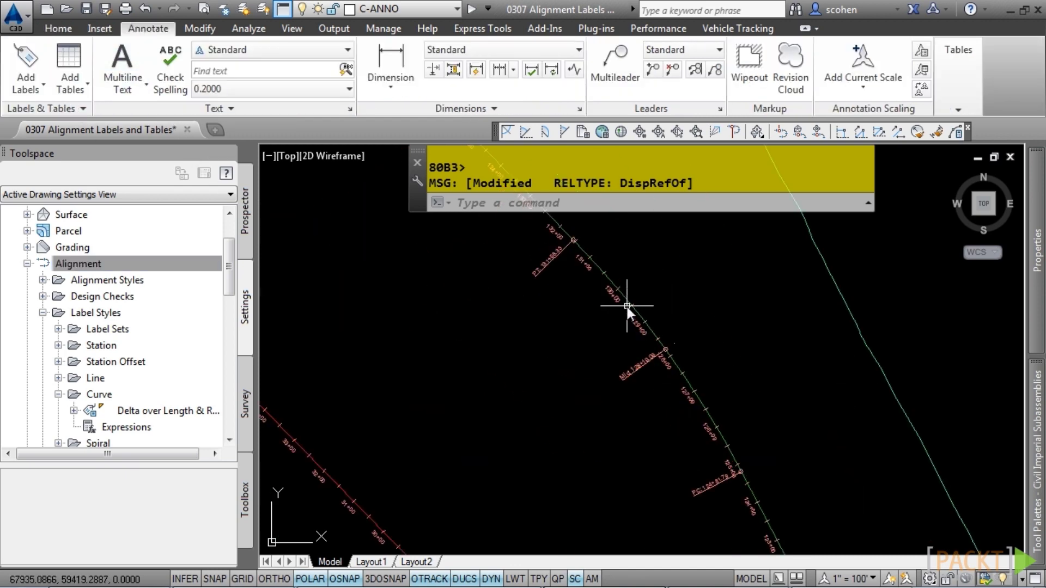
click(606, 278)
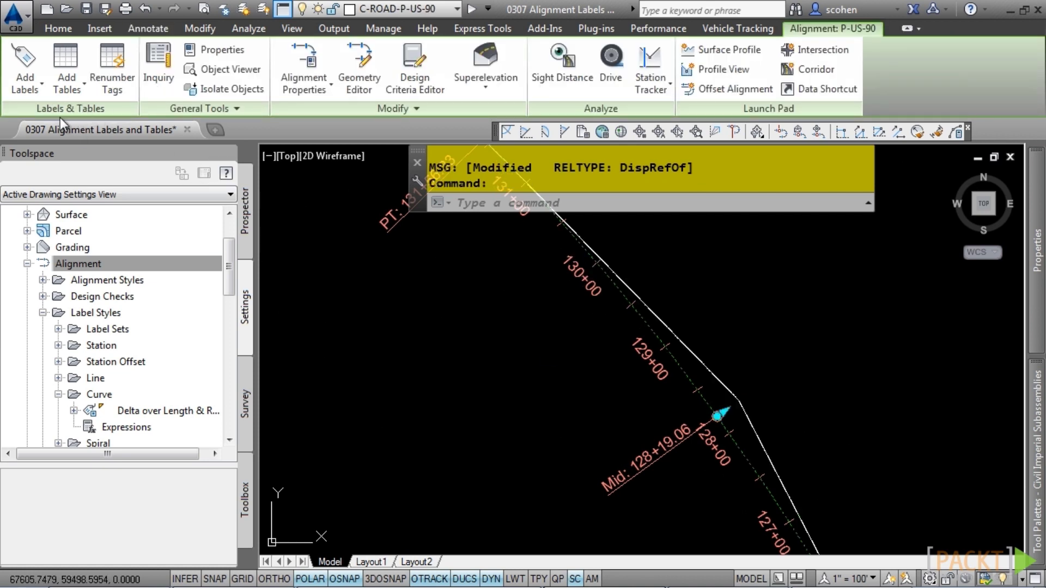
click(28, 97)
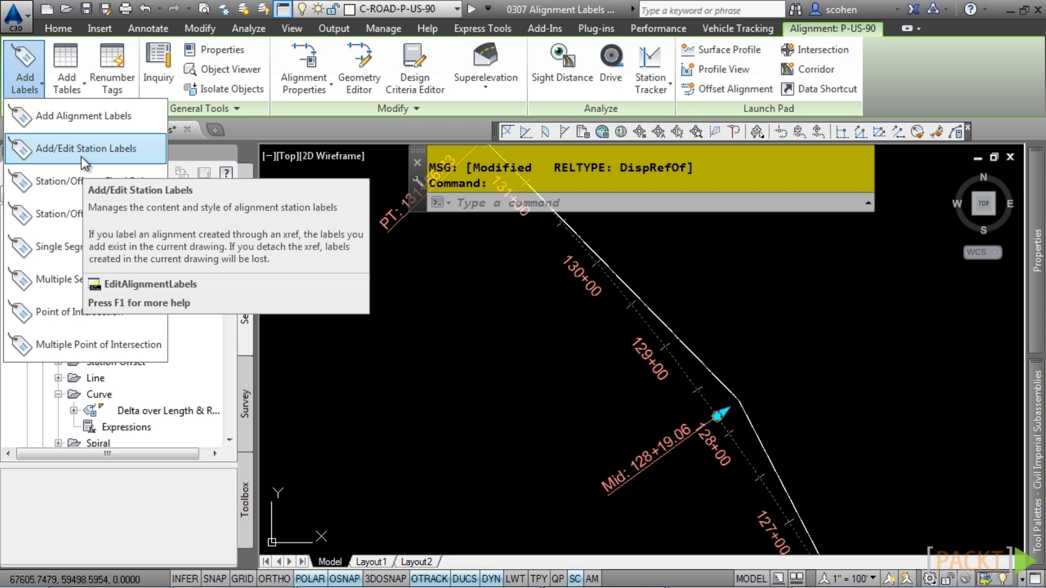
click(67, 113)
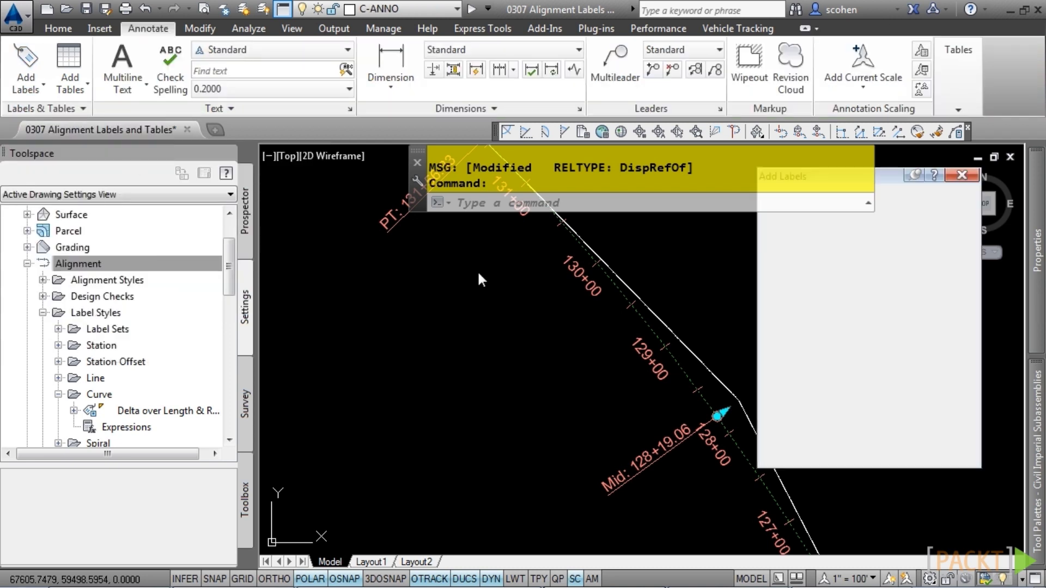
drag(845, 171, 851, 228)
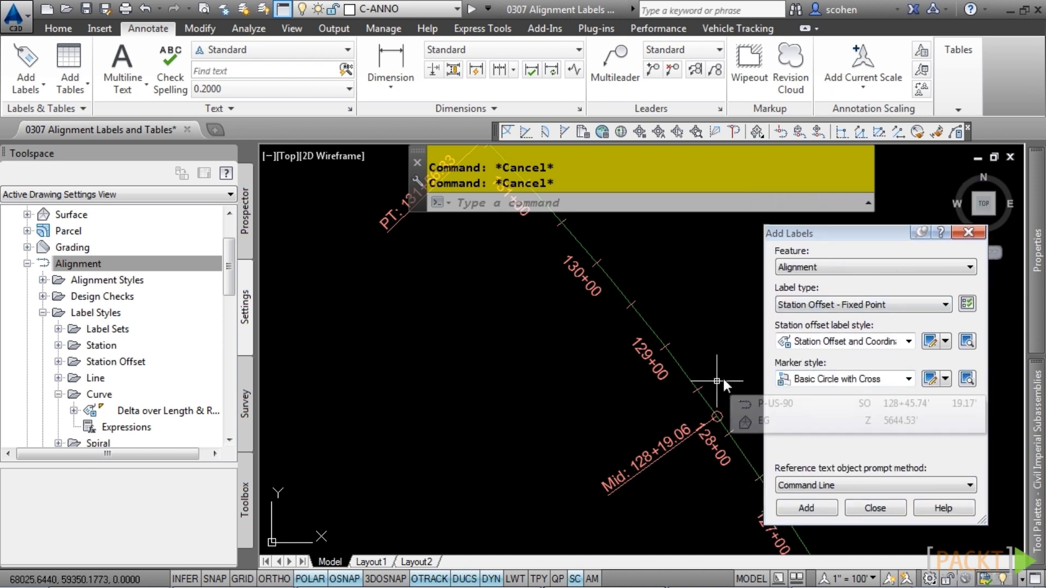
Keep the Station Offset - Fixed Point label type with its station offset and coordinate style, and set the marker style to Basic X
click(879, 306)
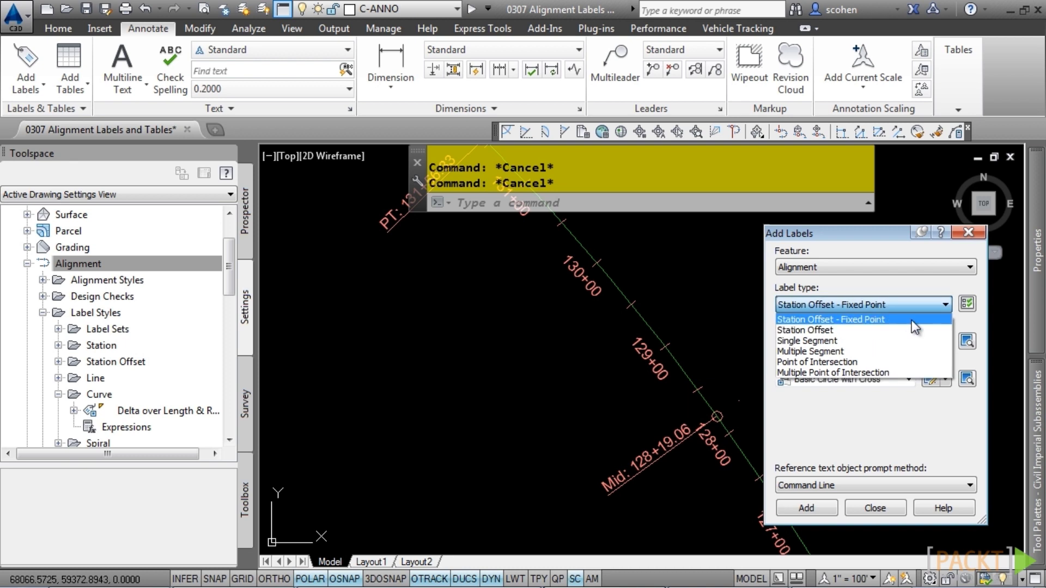
click(885, 236)
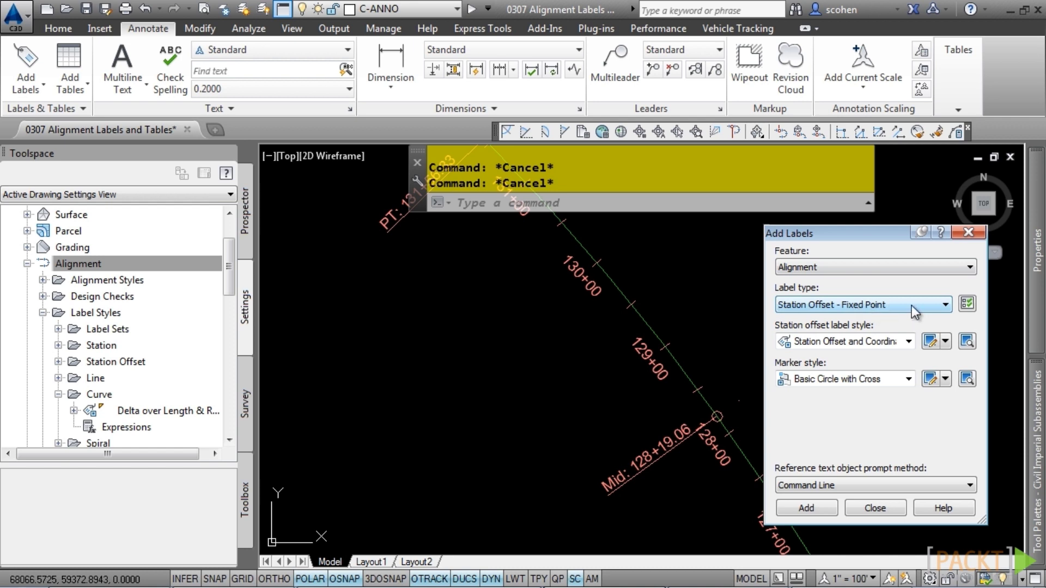
click(848, 341)
click(848, 340)
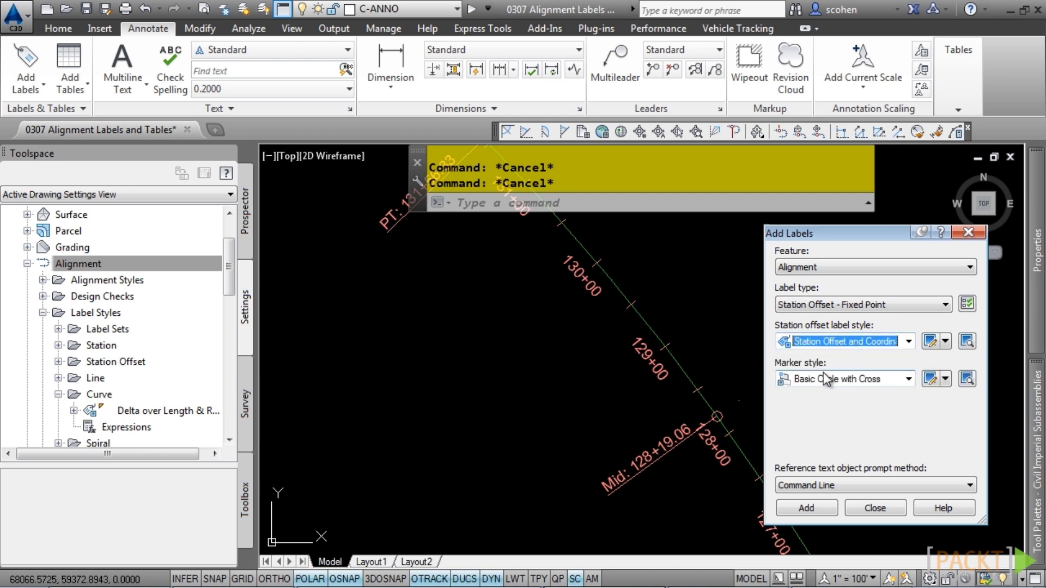
click(866, 379)
click(802, 434)
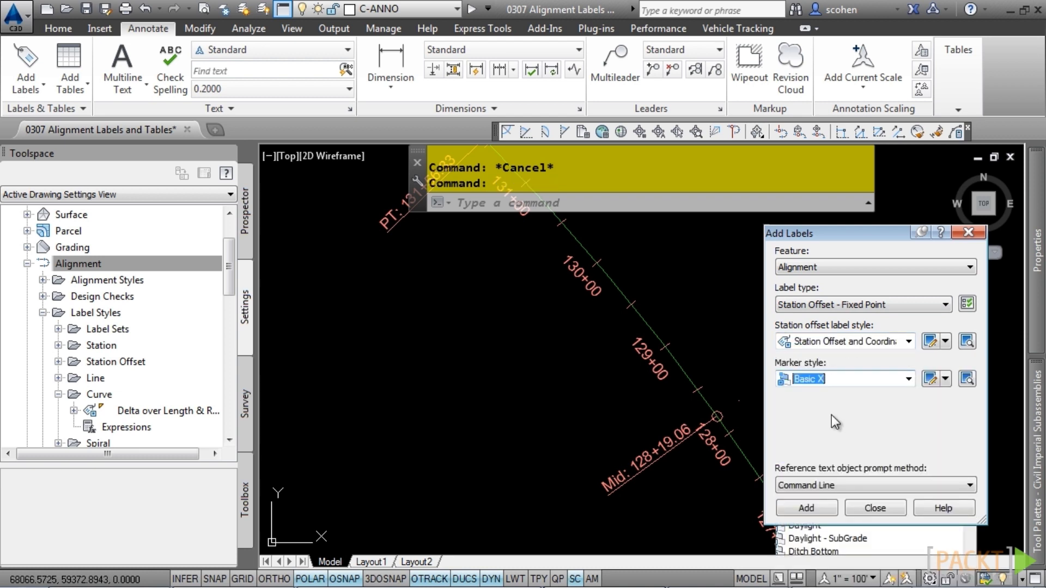
Add two fixed-point station offset labels to P-US-90, about 216 ft right near station 134+48 and about 256 ft left near 135+08
click(806, 508)
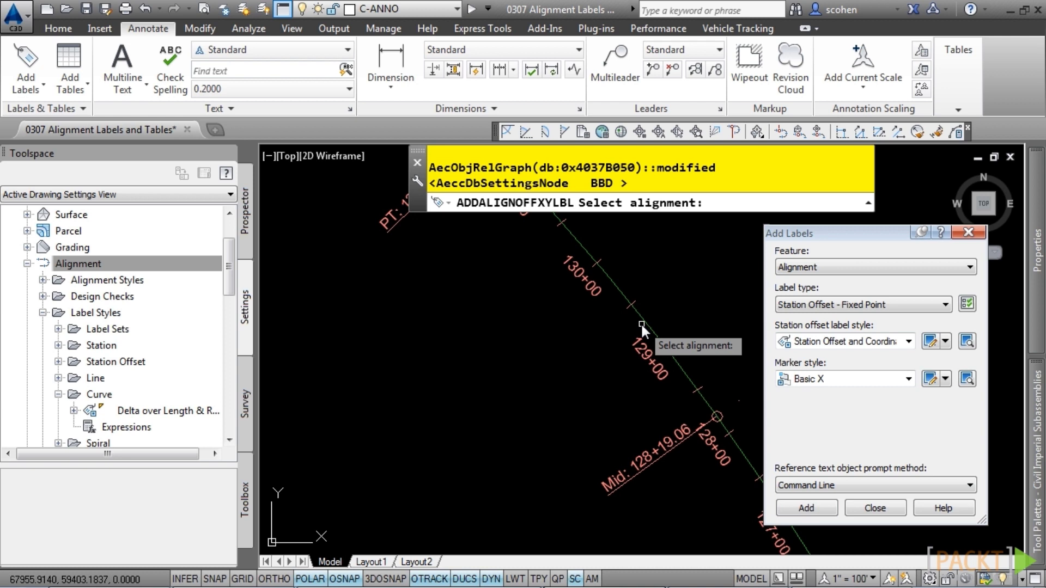
click(643, 323)
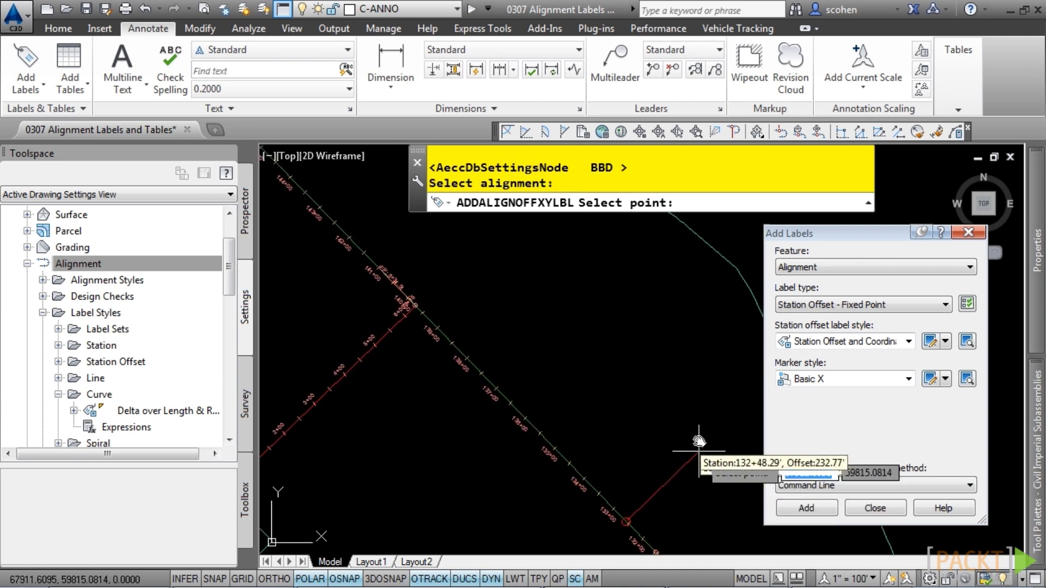
click(634, 400)
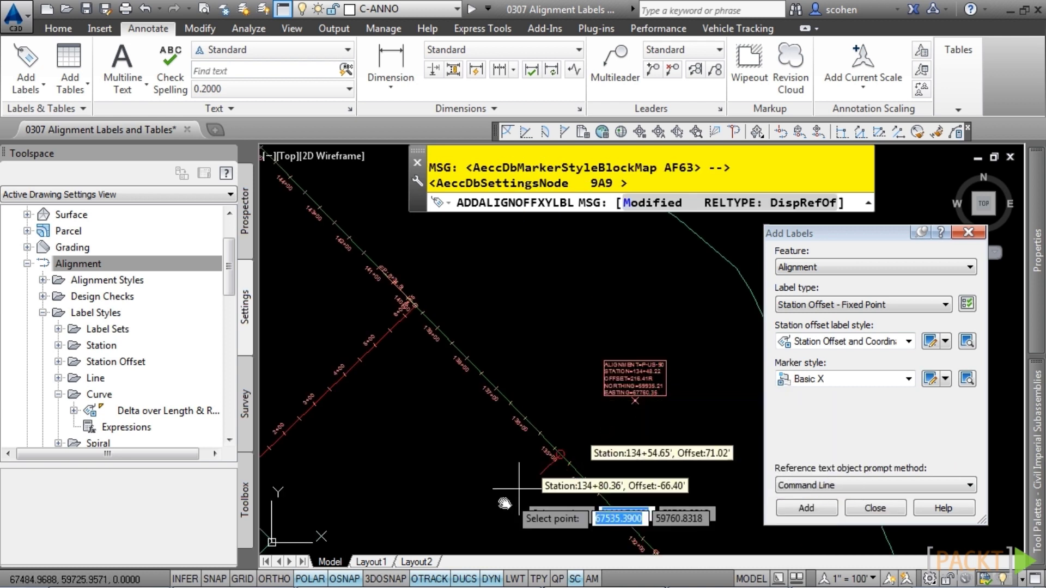
click(476, 523)
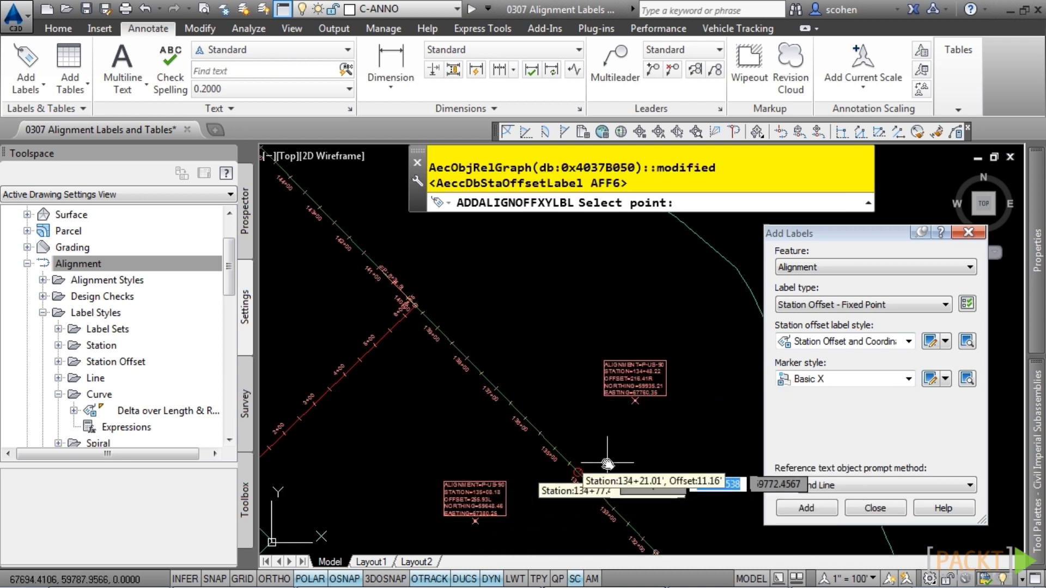
Add two Station Offset labels to P-US-90 near station 138+42, about 212 ft right and about 144 ft left, with Basic Circle with Cross markers
click(870, 306)
click(839, 330)
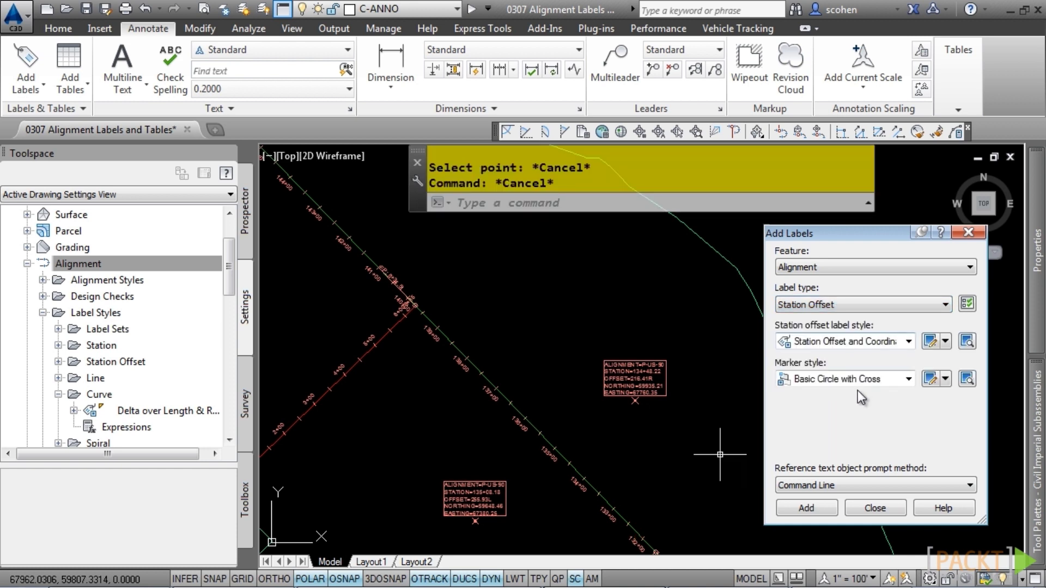
click(806, 509)
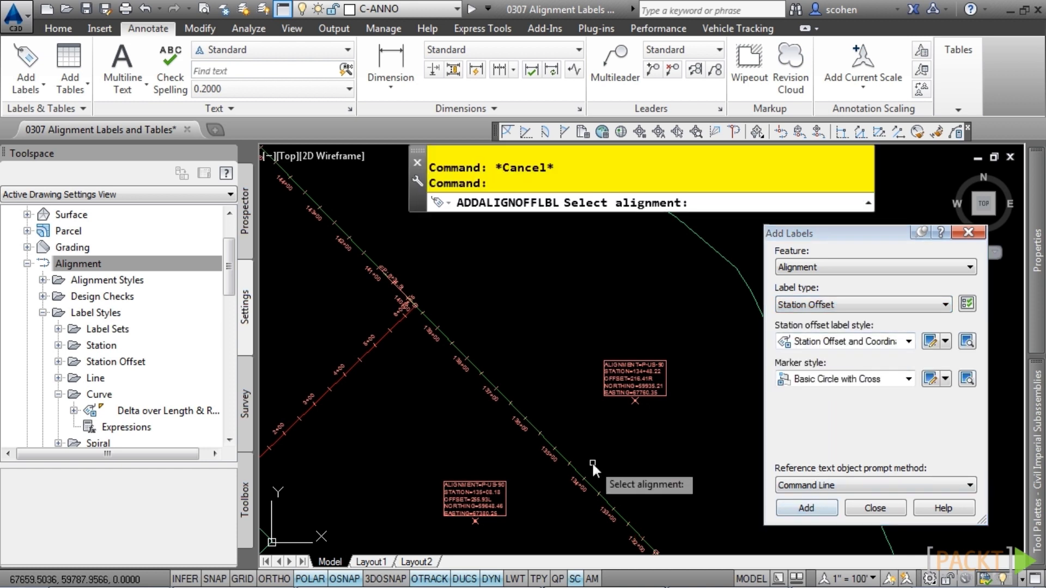
click(571, 471)
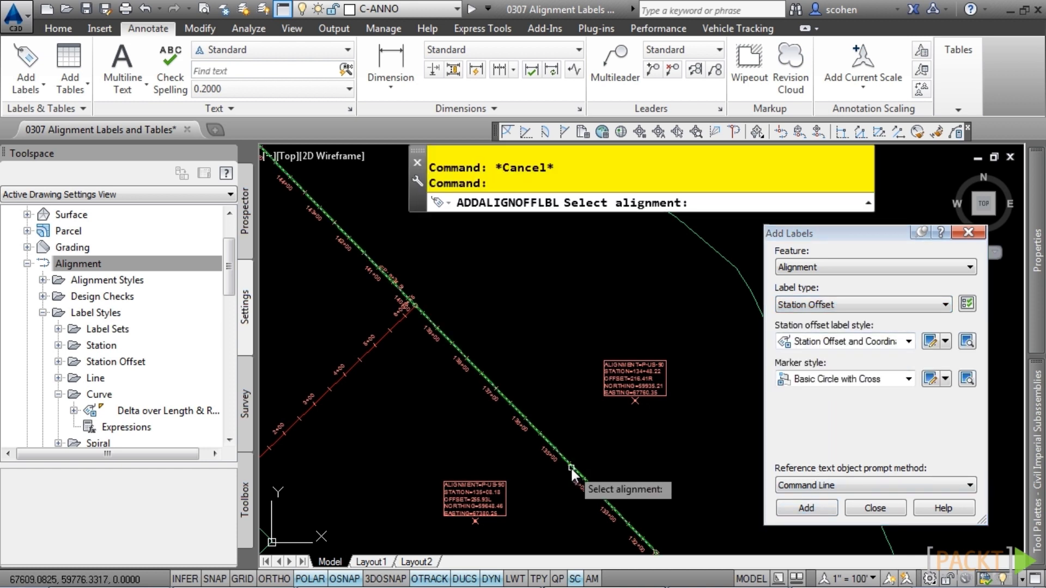
click(501, 298)
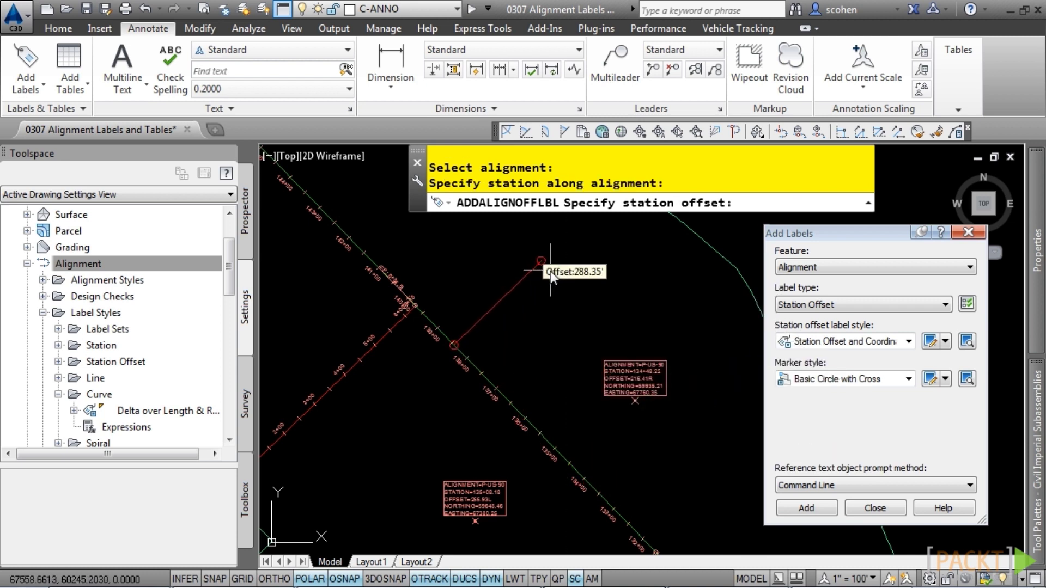
click(539, 308)
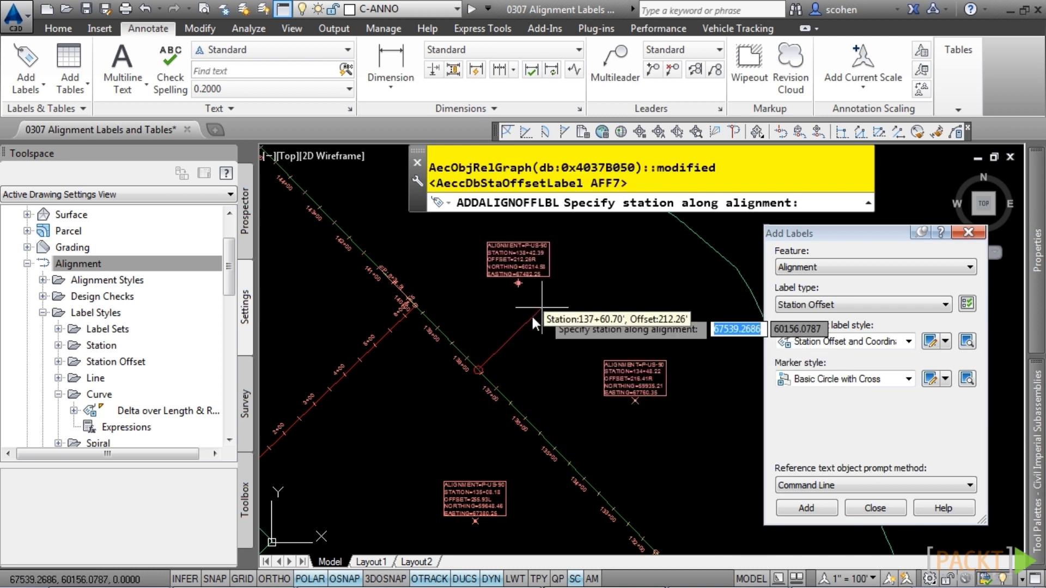
click(353, 442)
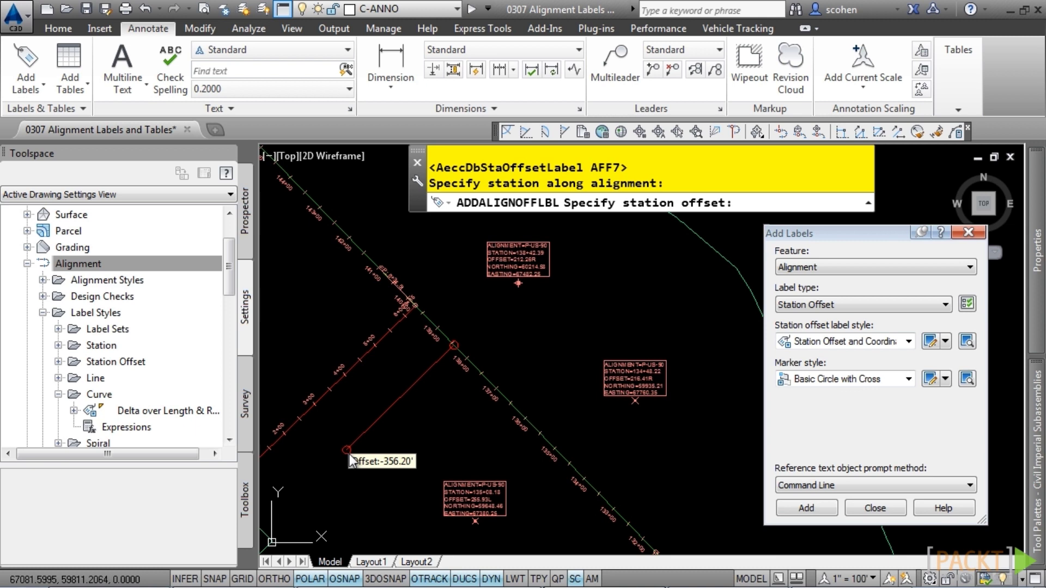
click(410, 387)
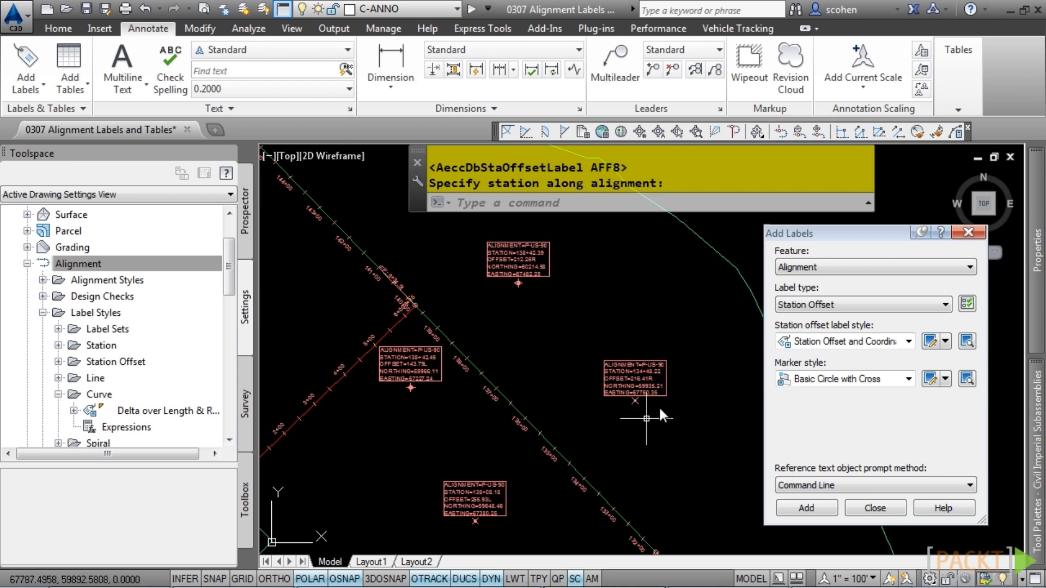
key(Escape)
Test the offset labels by stretching P-US-90's square grip near station 134+00 toward the alignment's right side, and undo the stretch
click(534, 428)
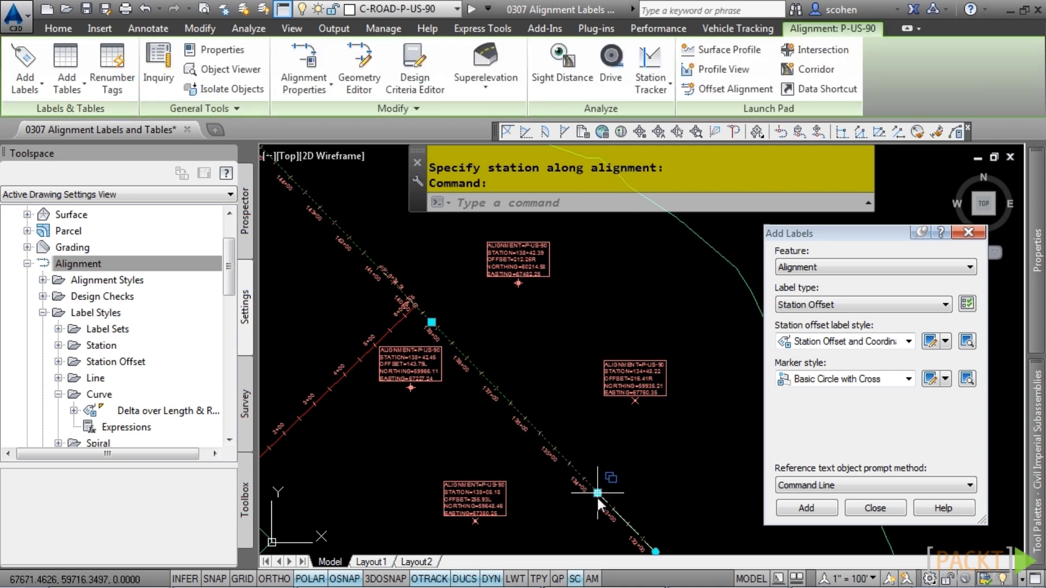
click(598, 493)
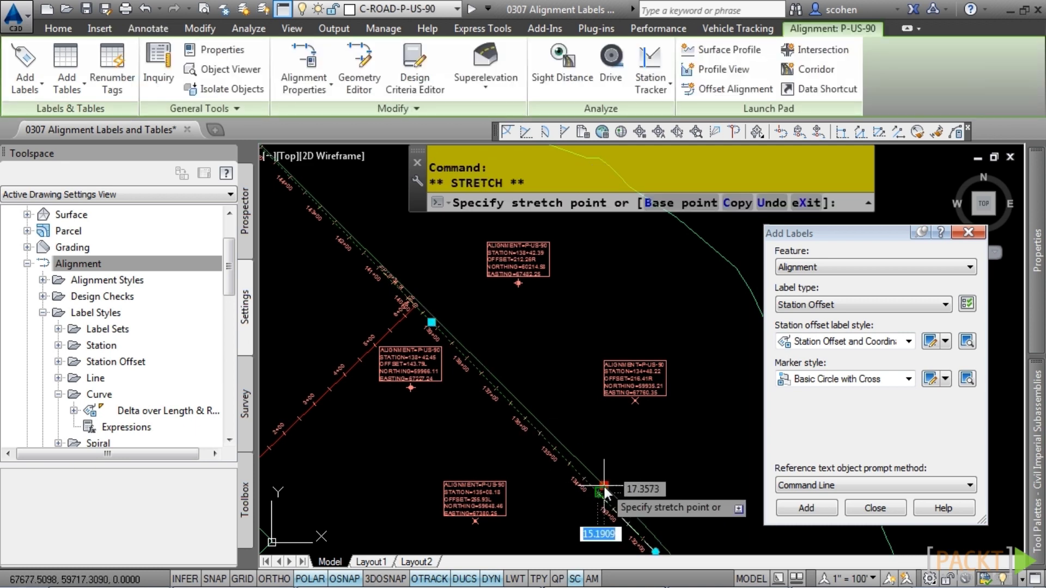
click(633, 467)
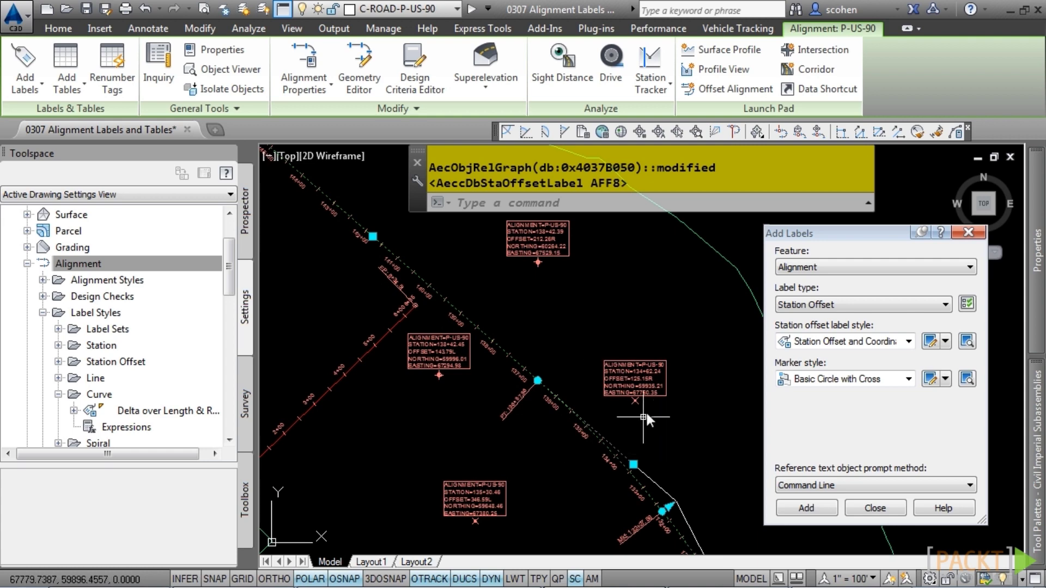
key(ctrl+z)
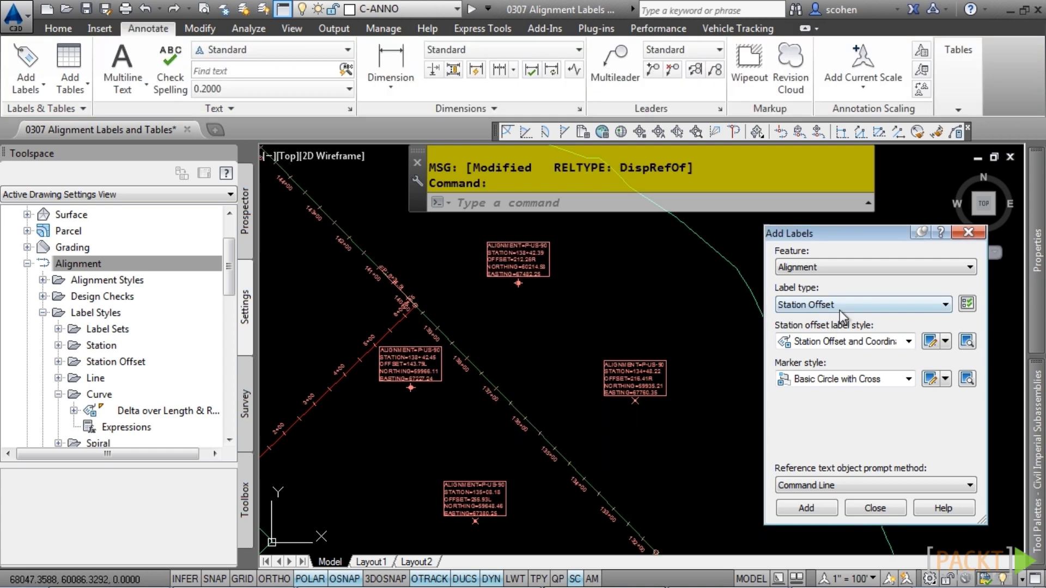
Set the label type to Multiple Segment, with Bearing over Distance for lines and Delta over Length & Radius for curves
click(841, 304)
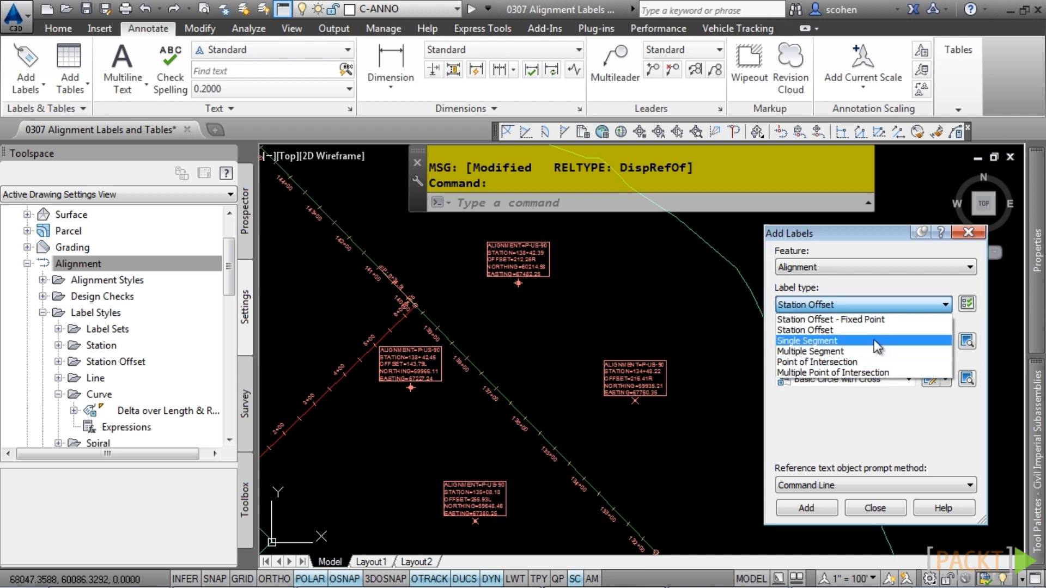
click(846, 353)
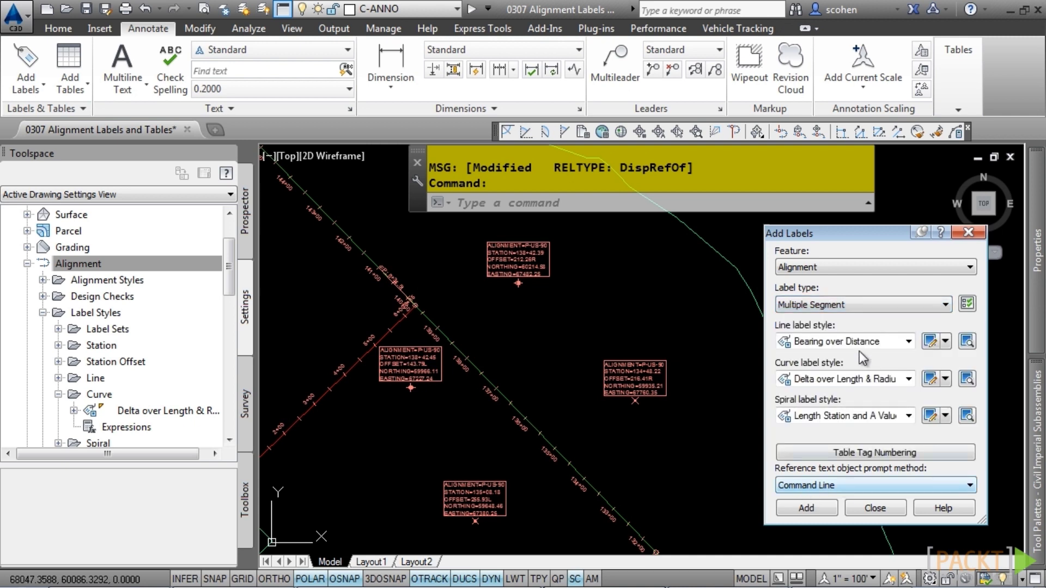
click(831, 344)
click(833, 347)
click(823, 380)
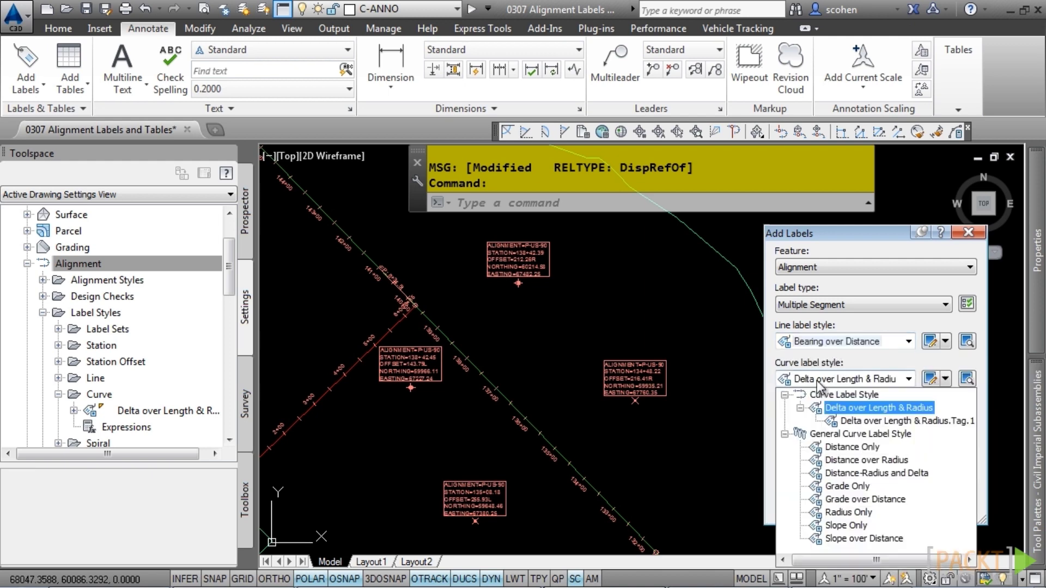
click(855, 403)
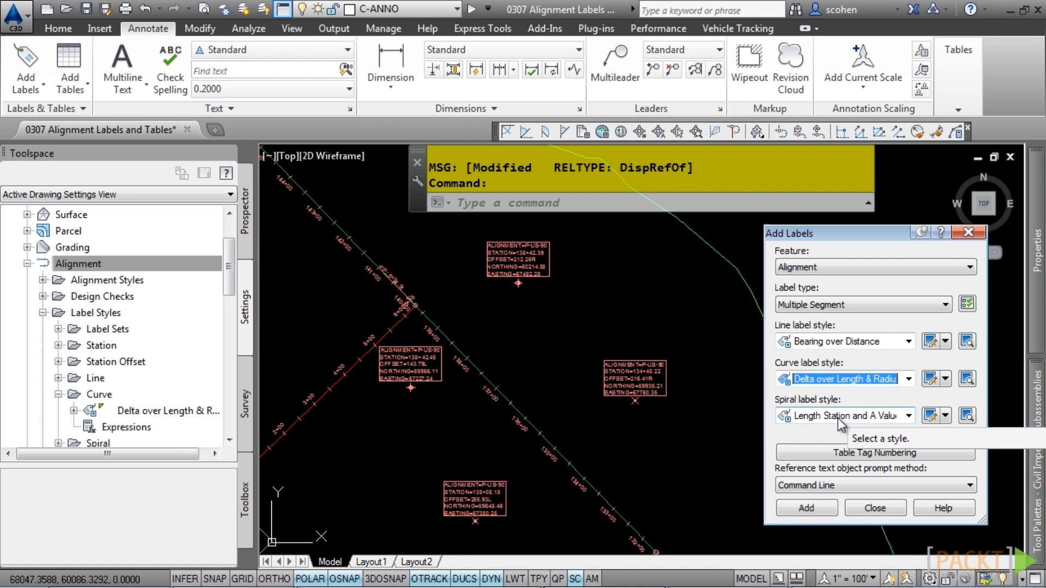
In the table tag numbering settings, set the lines starting number for tag creation to 1
click(856, 459)
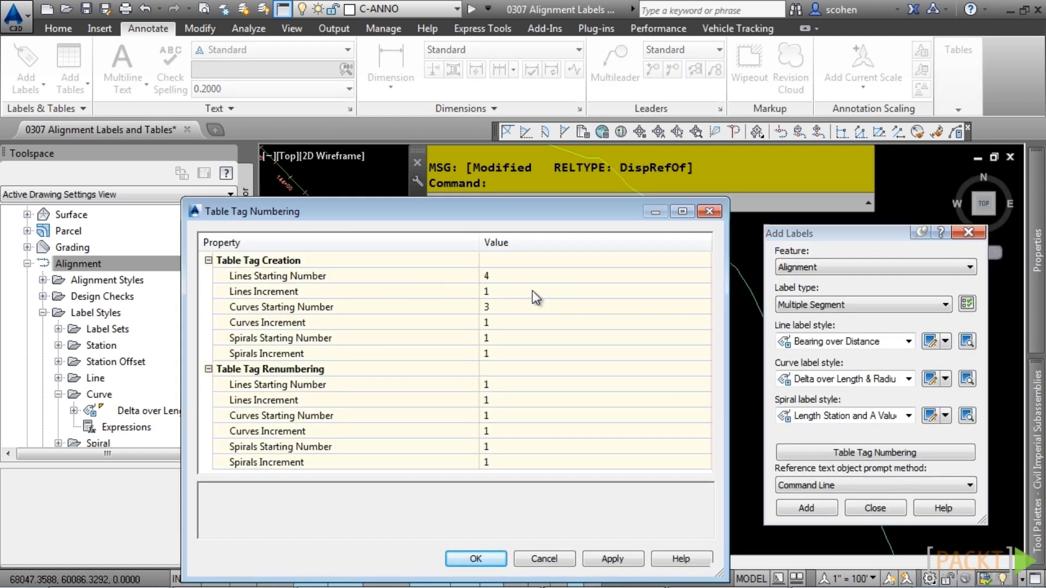
click(512, 276)
double_click(508, 278)
text(1)
key(Return)
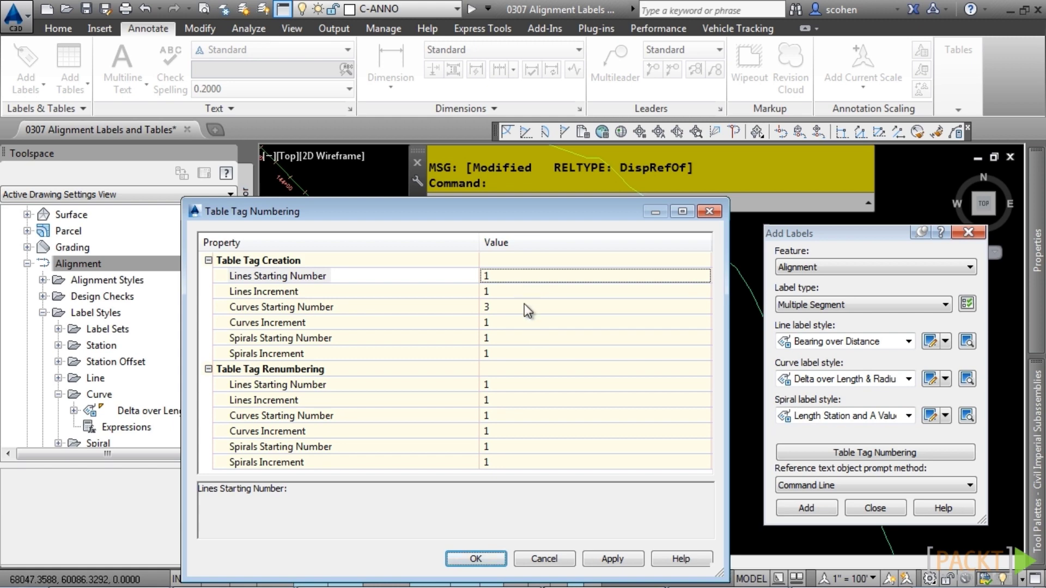
Accept the table tag numbering and add Multiple Segment labels to alignment P-US-90
drag(505, 214, 528, 106)
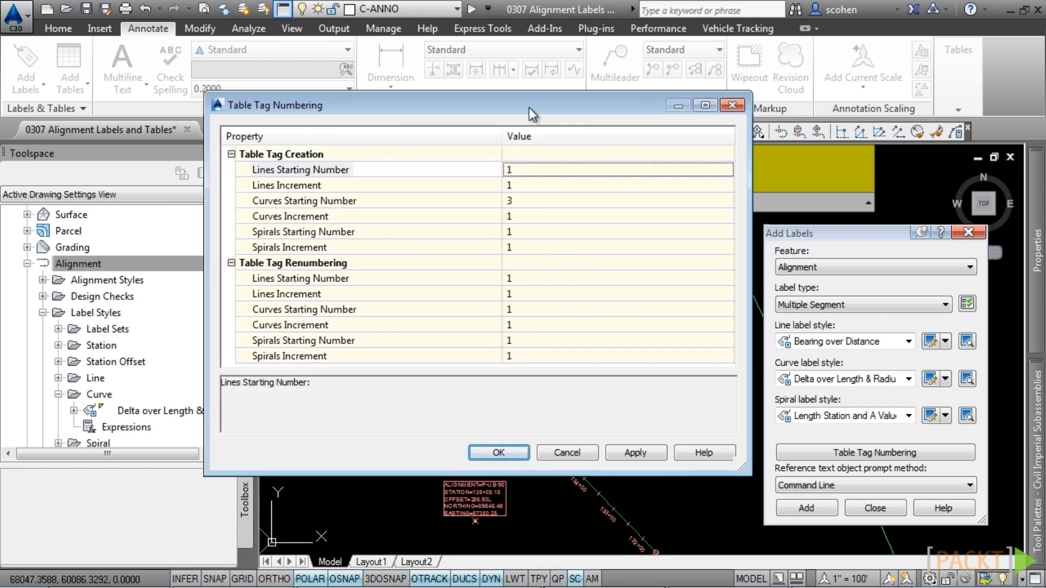
click(498, 452)
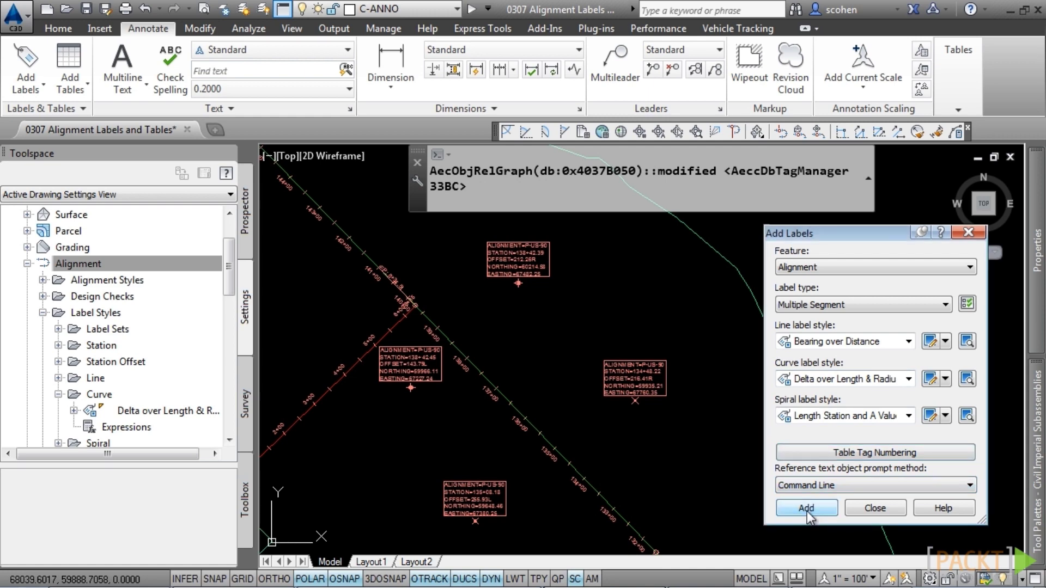
click(806, 509)
click(552, 438)
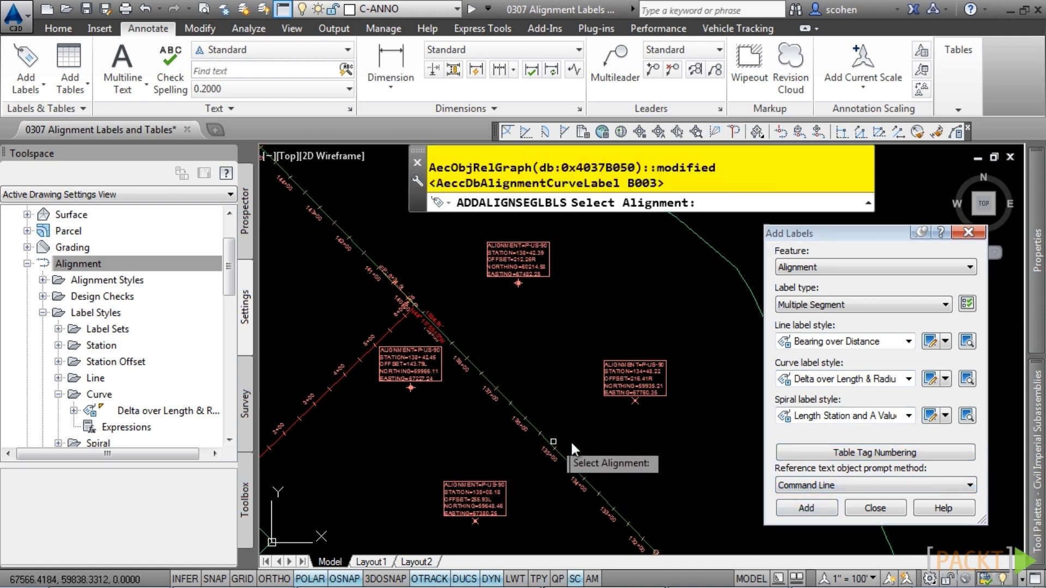
middle_drag(603, 495, 522, 354)
key(Escape)
middle_drag(675, 529, 593, 389)
scroll(593, 375, up, 6)
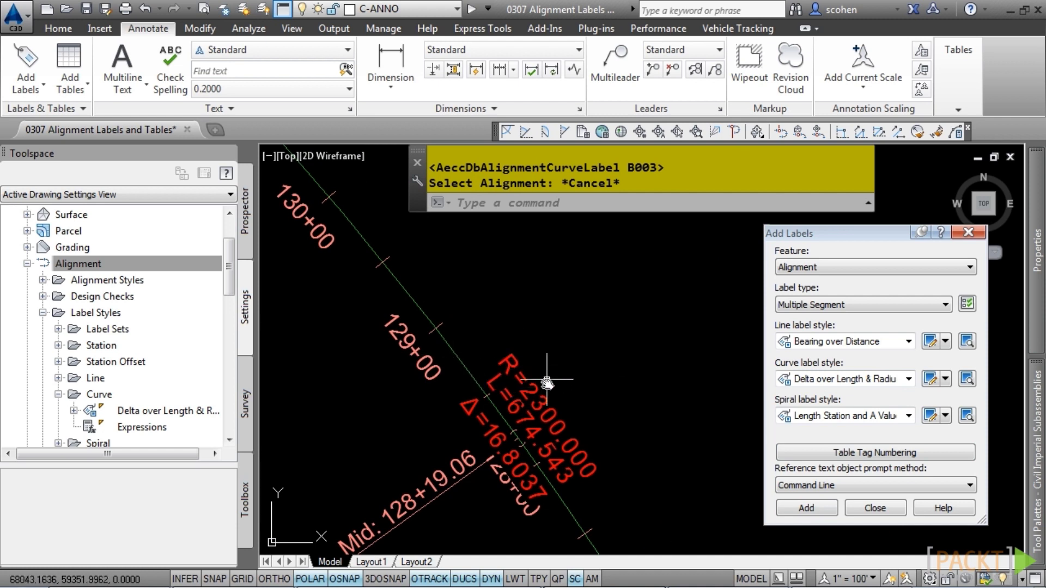
click(534, 391)
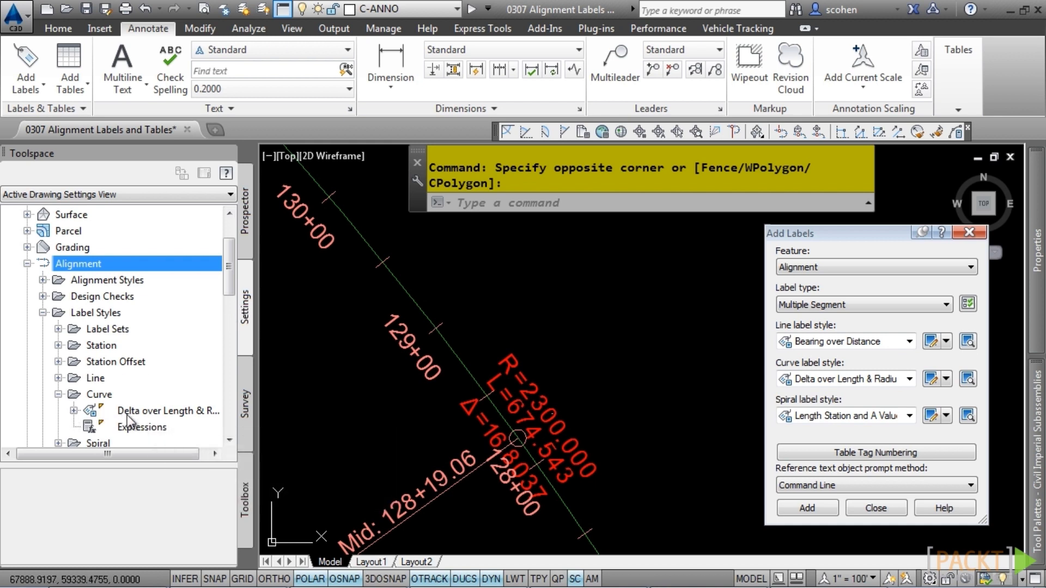
right_click(146, 414)
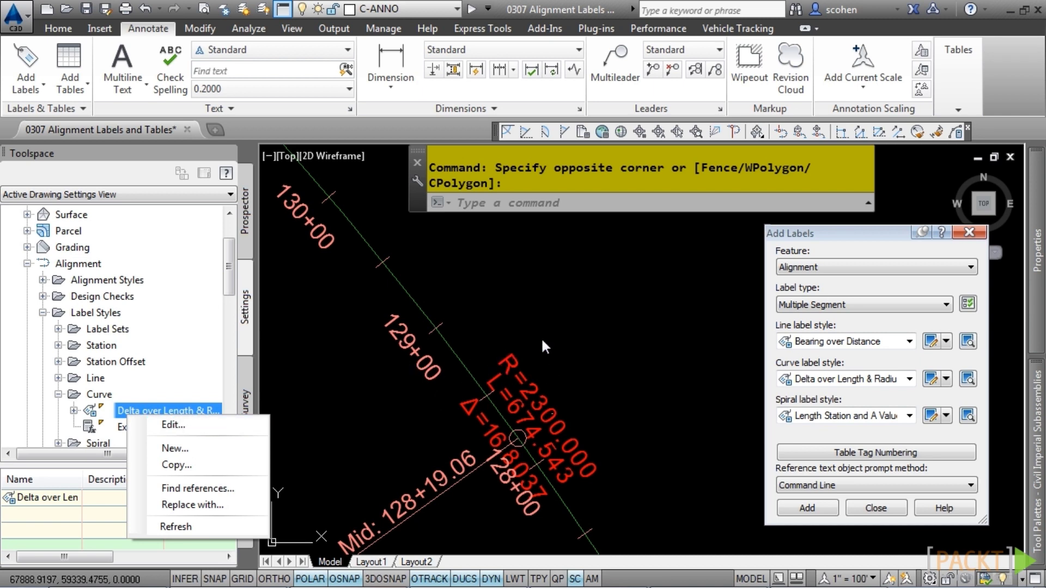
key(Escape)
key(Escape)
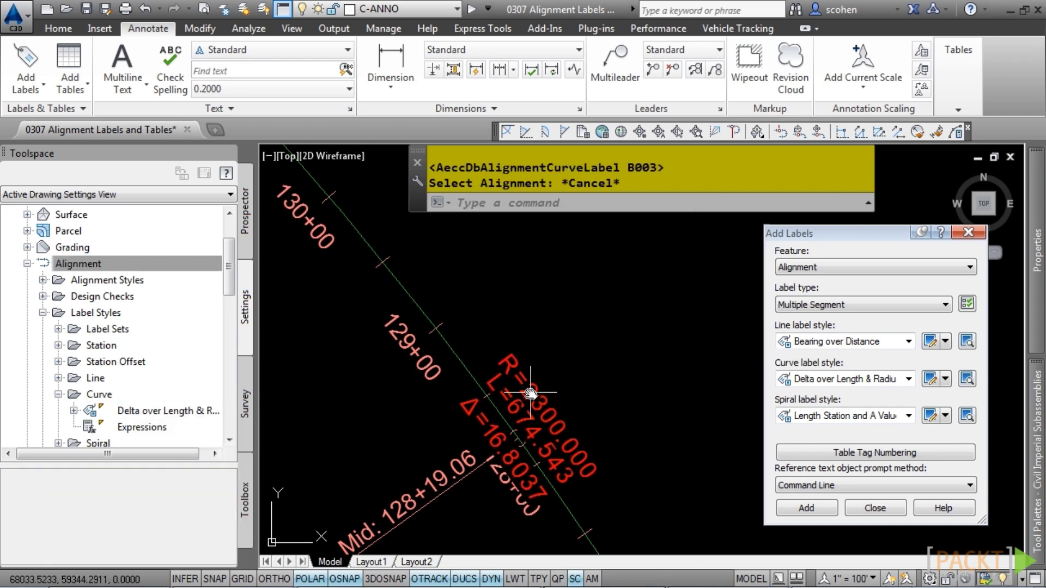
Slide the R=2300 curve label along P-US-90 away from the curve midpoint to near station 127+00
drag(528, 391, 509, 442)
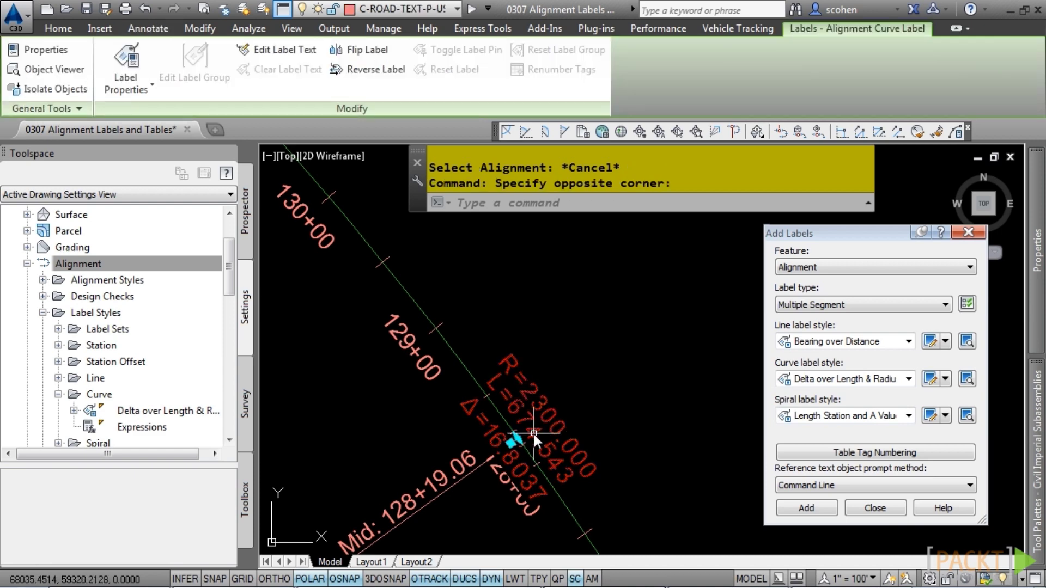
click(517, 439)
middle_drag(520, 436, 448, 294)
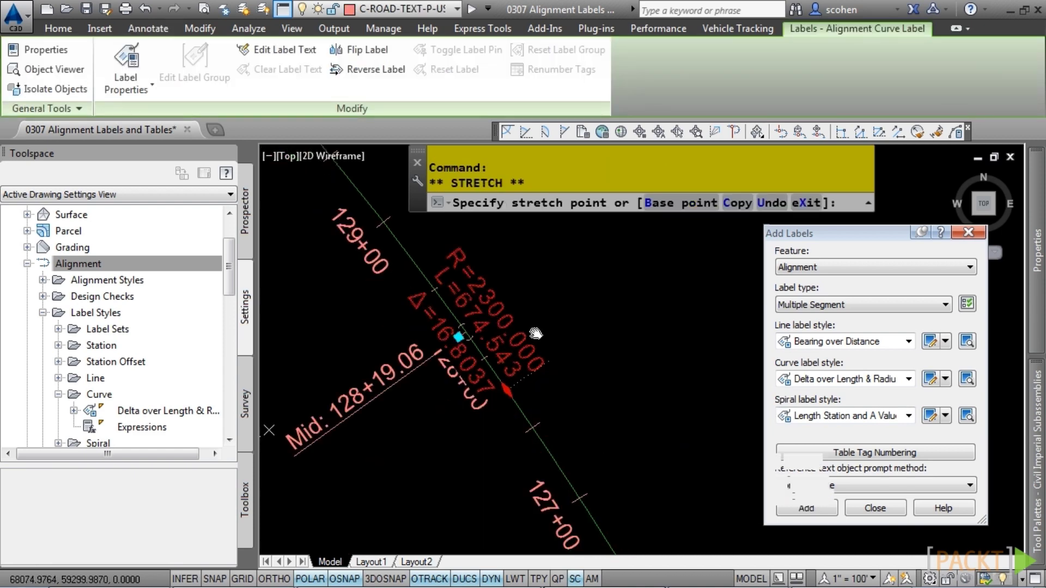
click(550, 385)
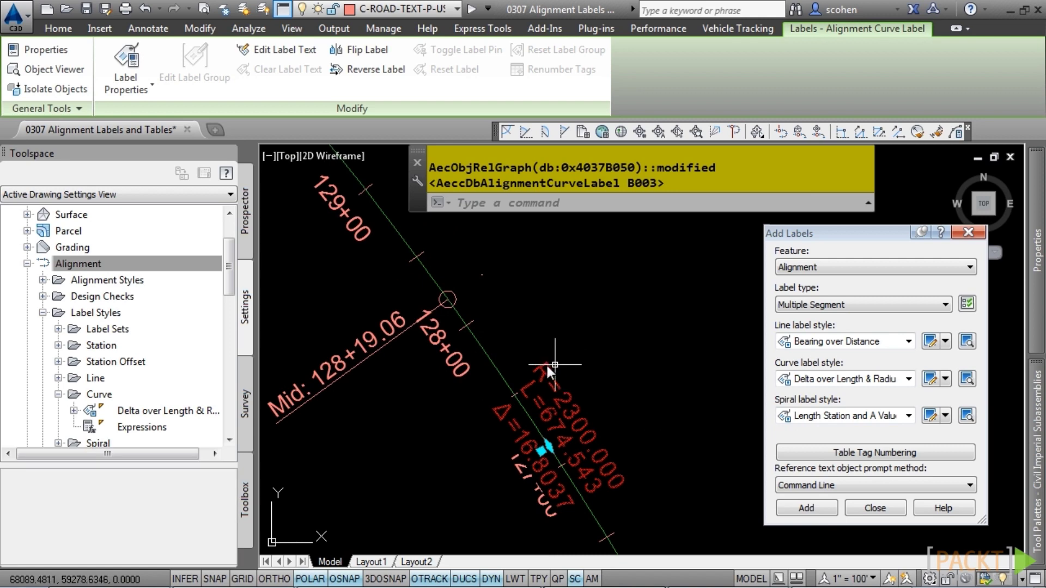
Move the Station Offset label at station 138+42.39 northeast of its marker so that it hangs on a leader
scroll(490, 287, down, 3)
scroll(366, 280, up, 5)
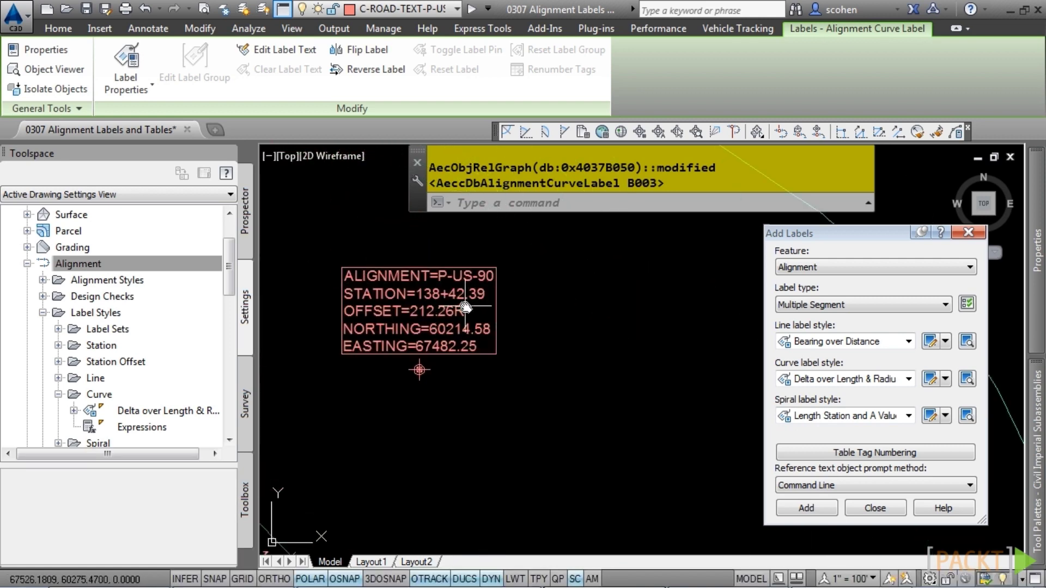
click(499, 320)
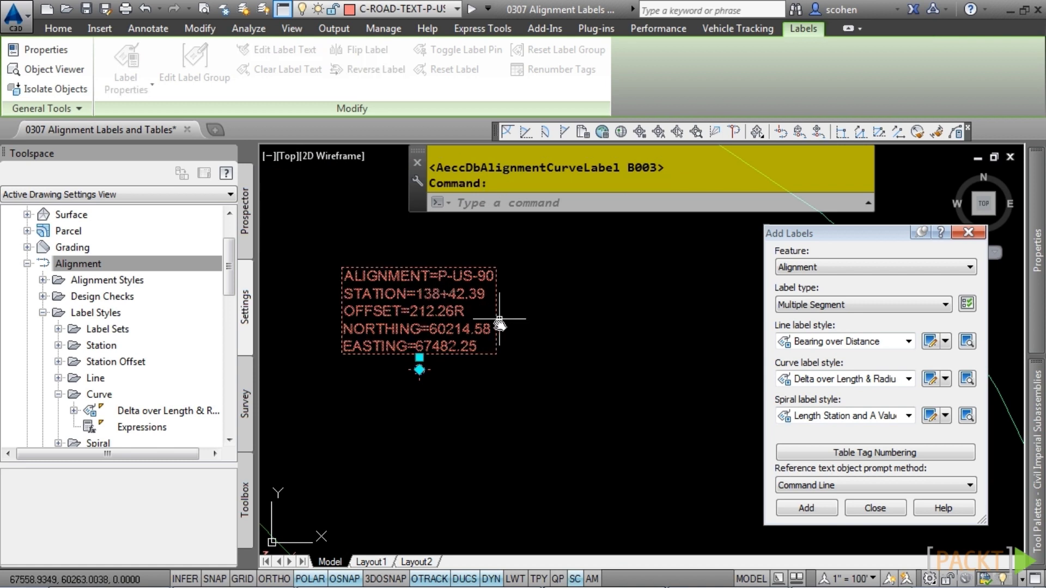
click(419, 357)
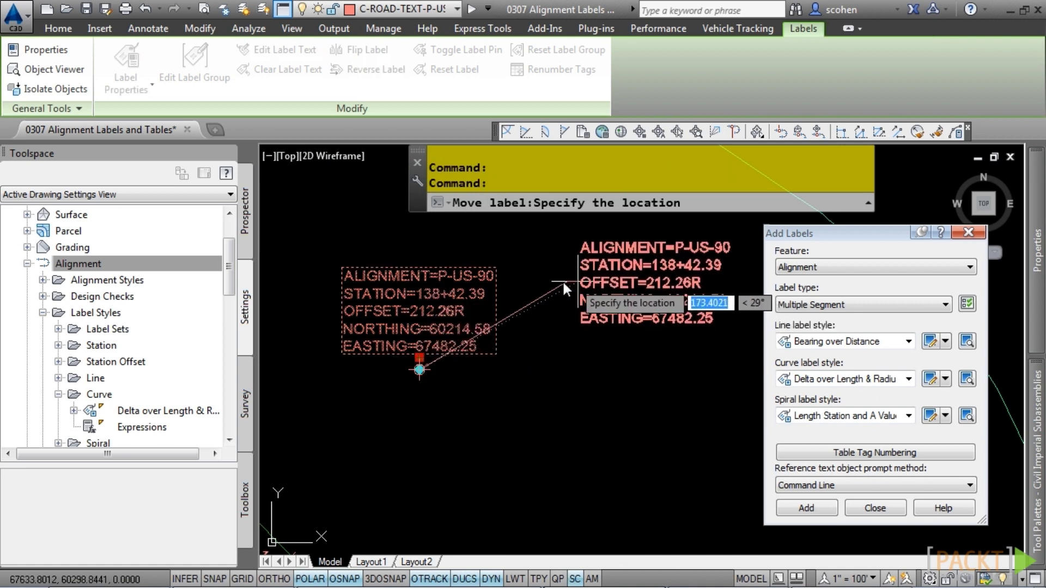
click(550, 282)
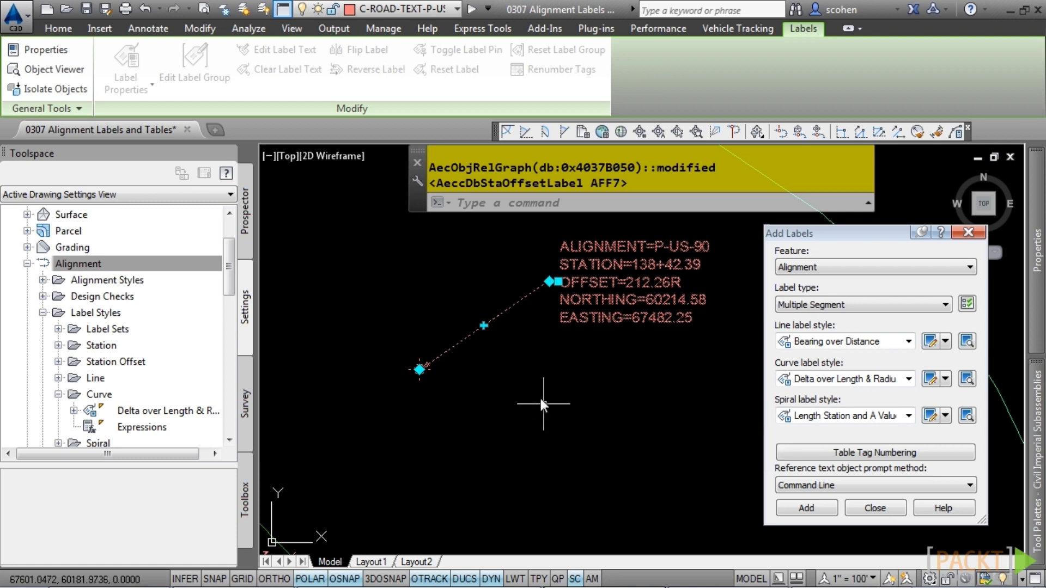
Try bending the dragged offset label's leader by adding a vertex northwest of its midpoint, and remove that vertex
click(481, 325)
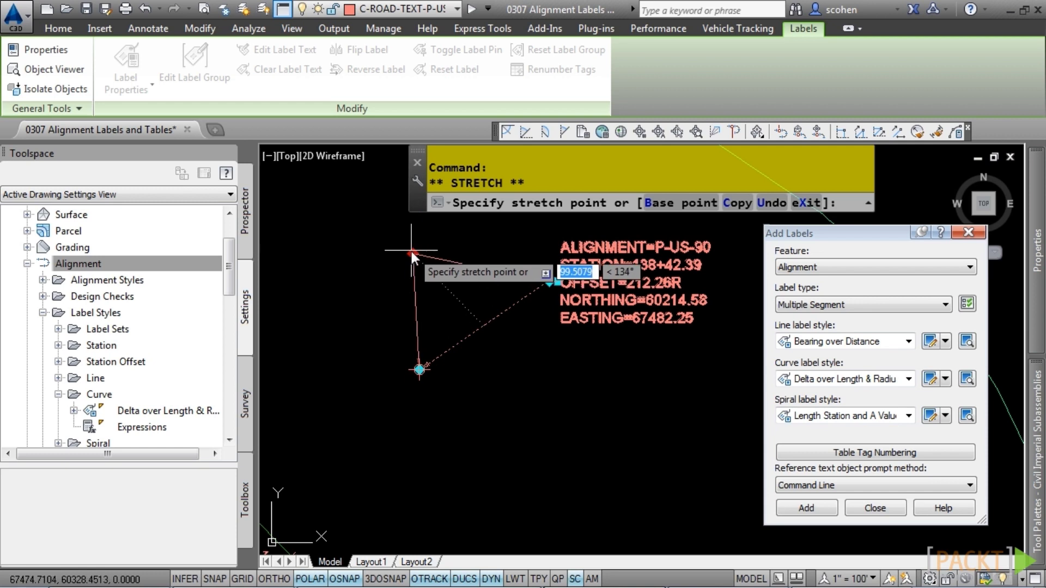
click(437, 259)
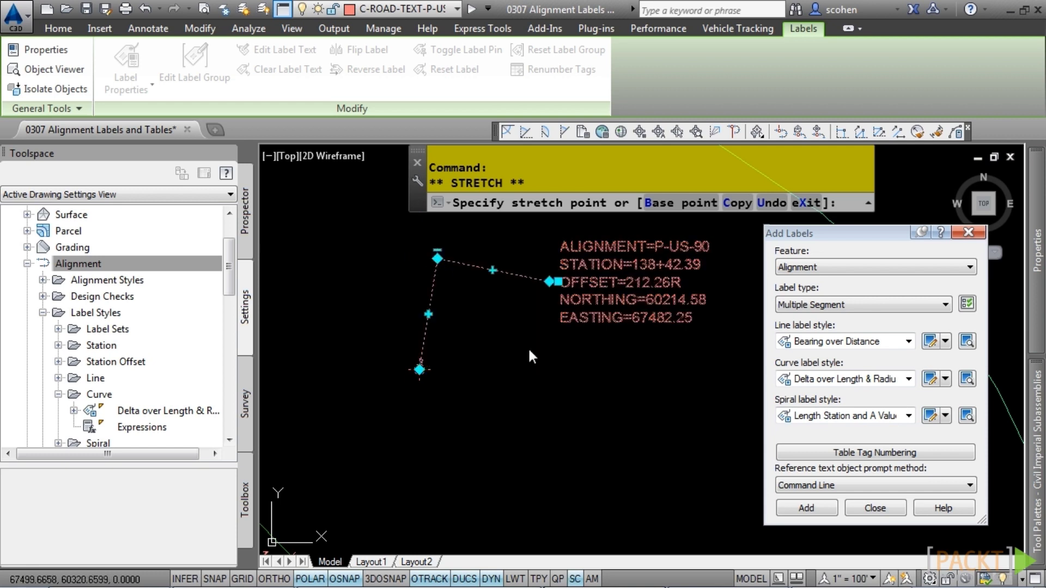
click(492, 272)
key(Escape)
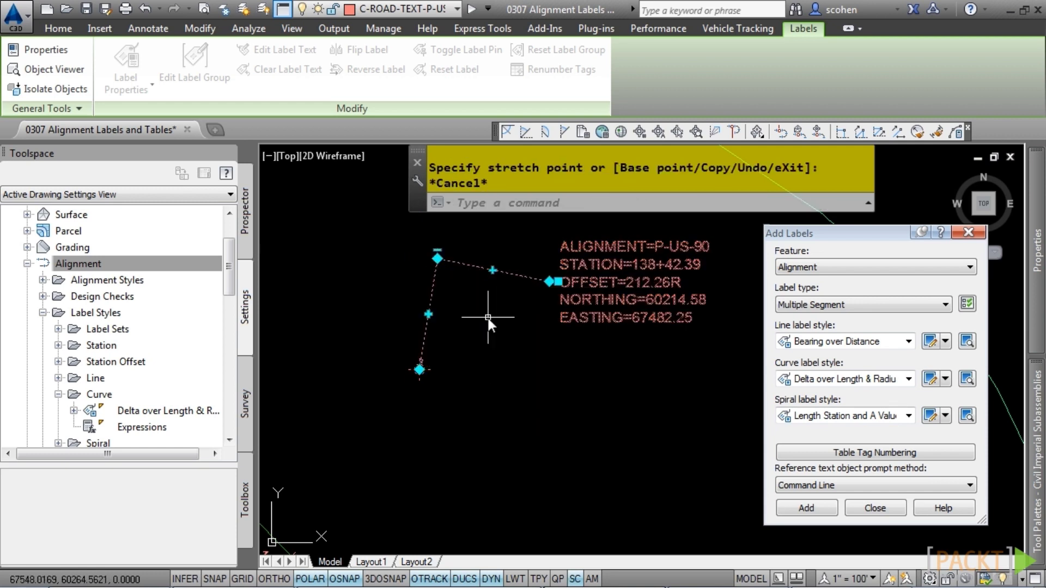
click(437, 250)
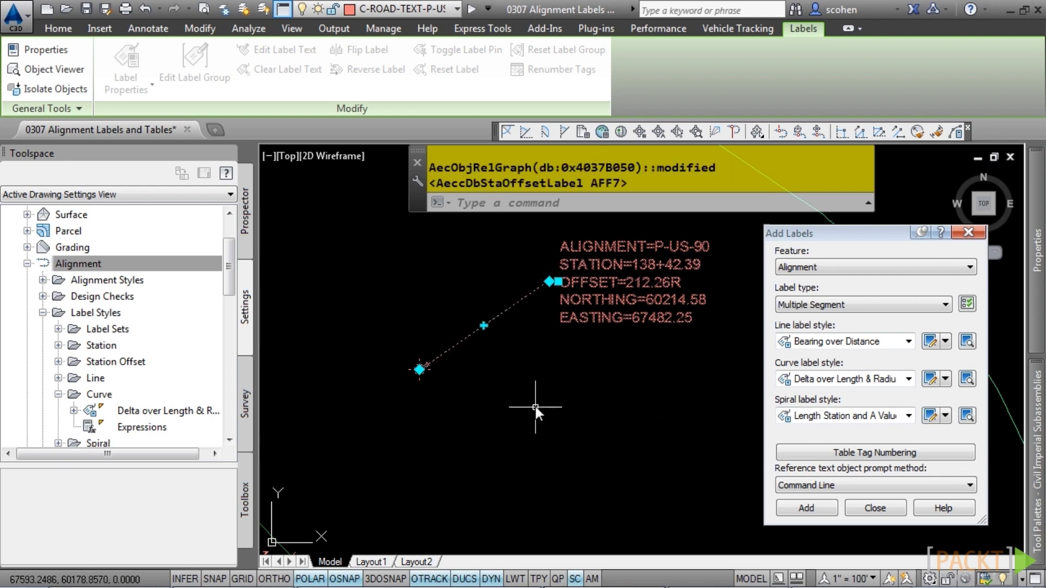
key(Escape)
Close the label tool and start a segment table for alignment P-US-90 with the Radius Length Direction and A Value style
scroll(535, 407, down, 3)
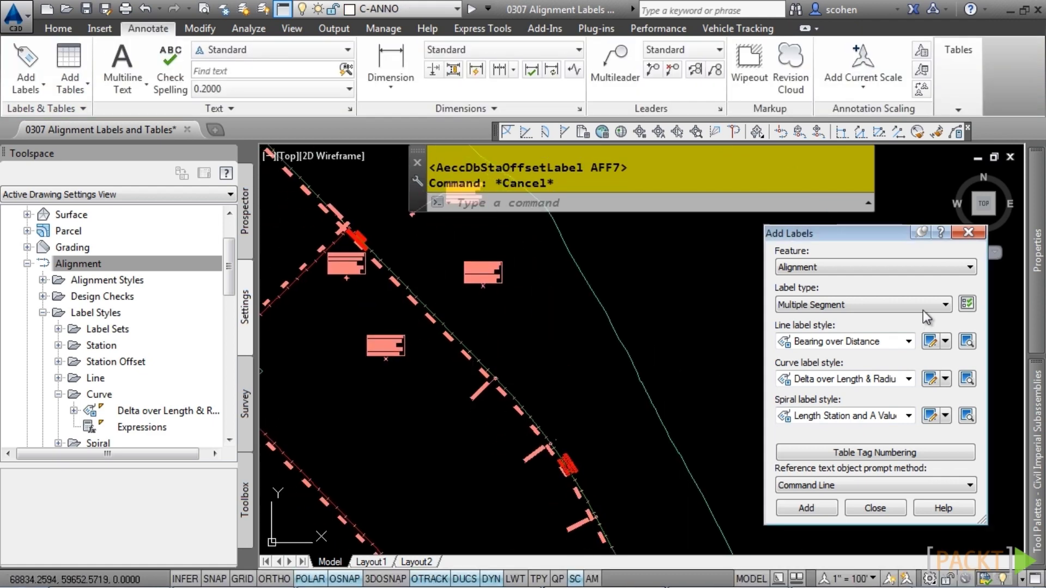
key(Escape)
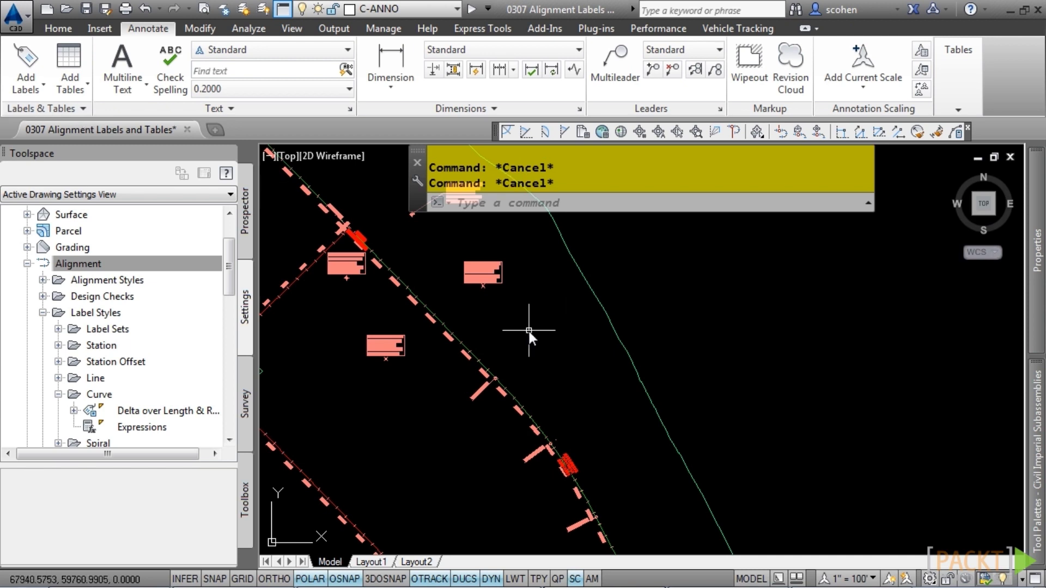
click(423, 306)
click(70, 84)
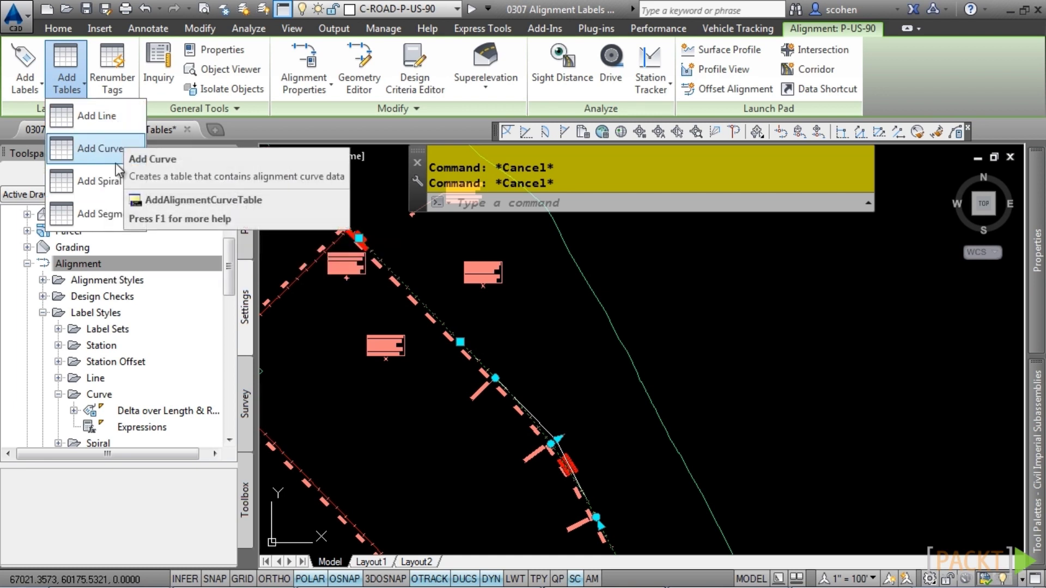
click(101, 211)
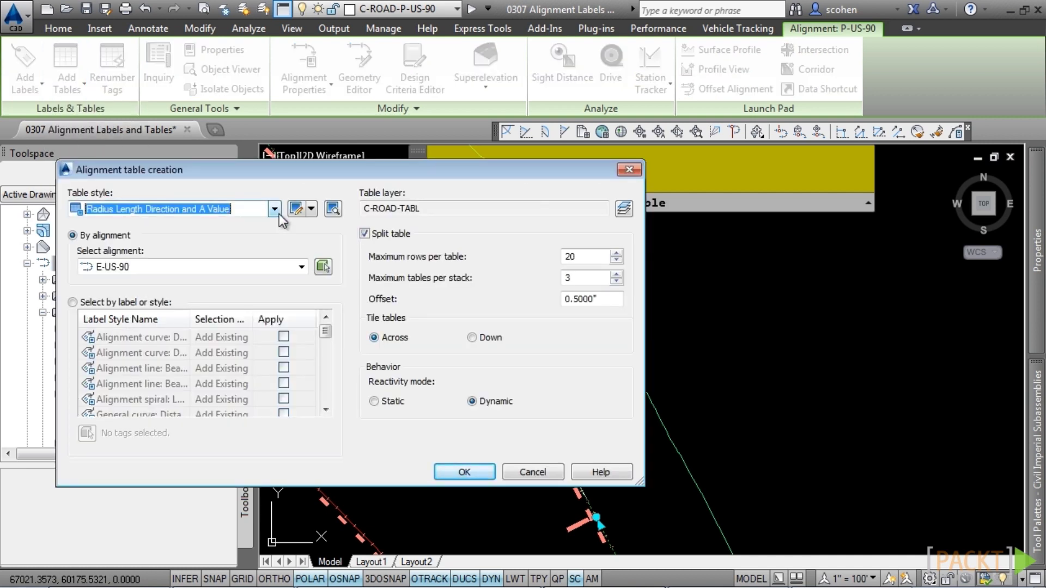
drag(309, 174, 558, 132)
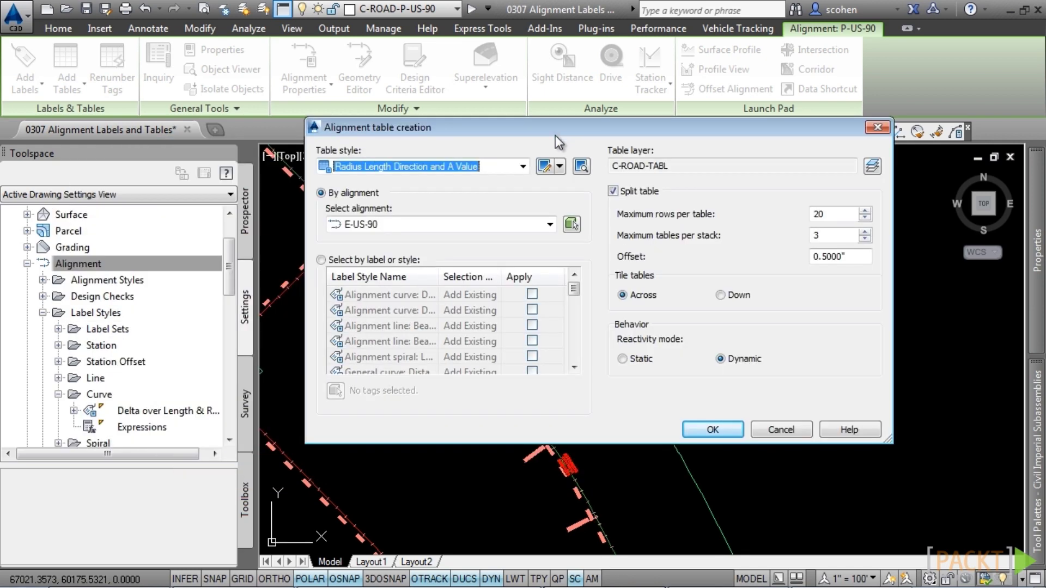
click(523, 166)
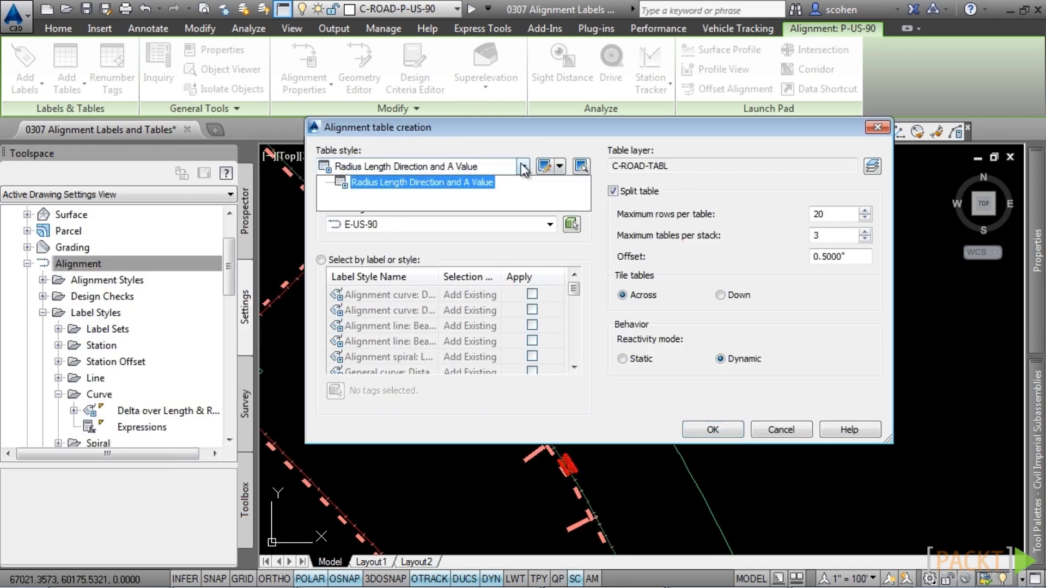
click(469, 130)
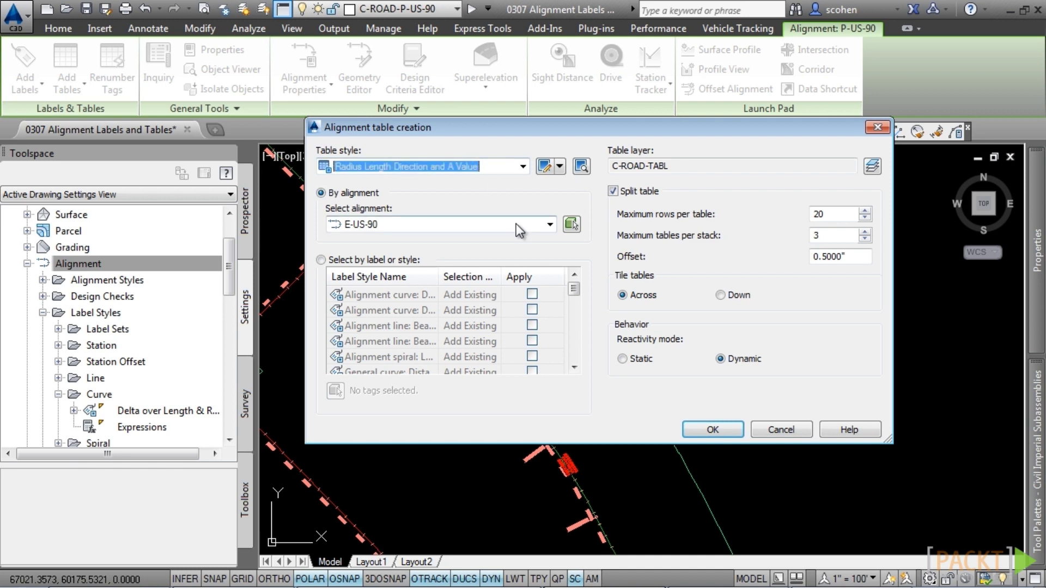
click(403, 224)
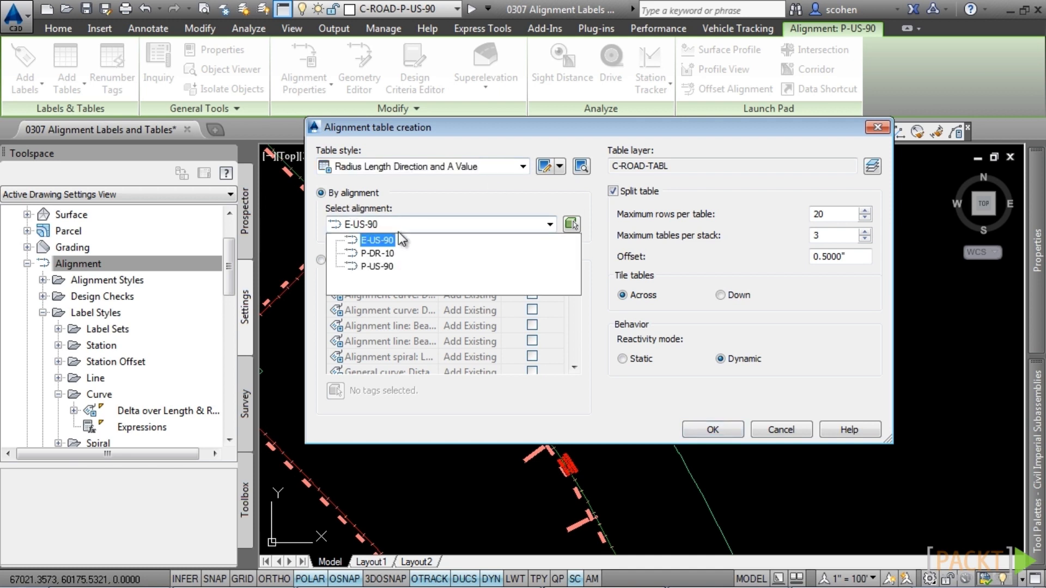
click(375, 271)
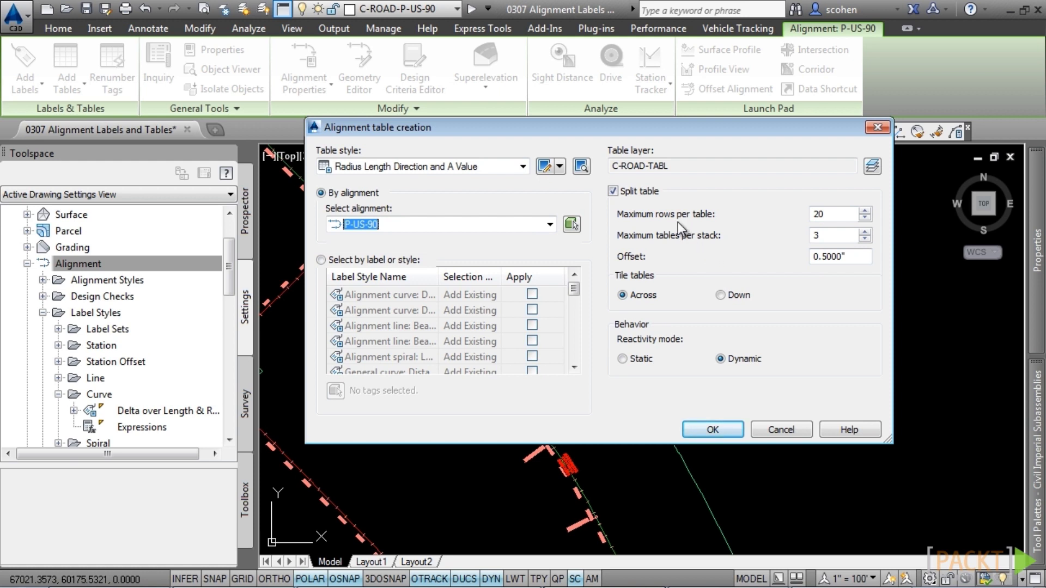
Turn off table splitting and place the dynamic segment table in the open area between the alignments, west of station 128+00
click(622, 194)
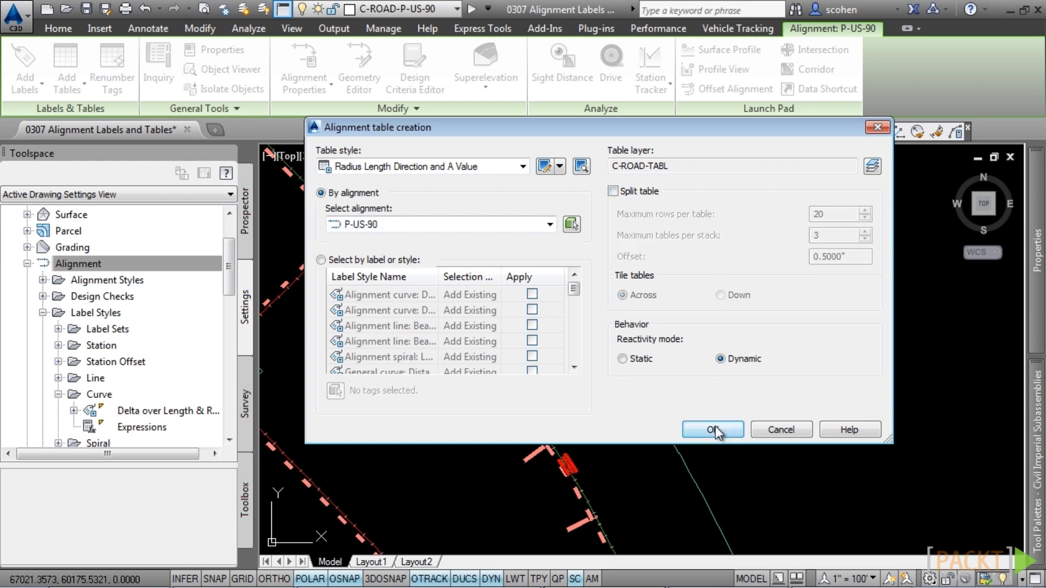
click(713, 429)
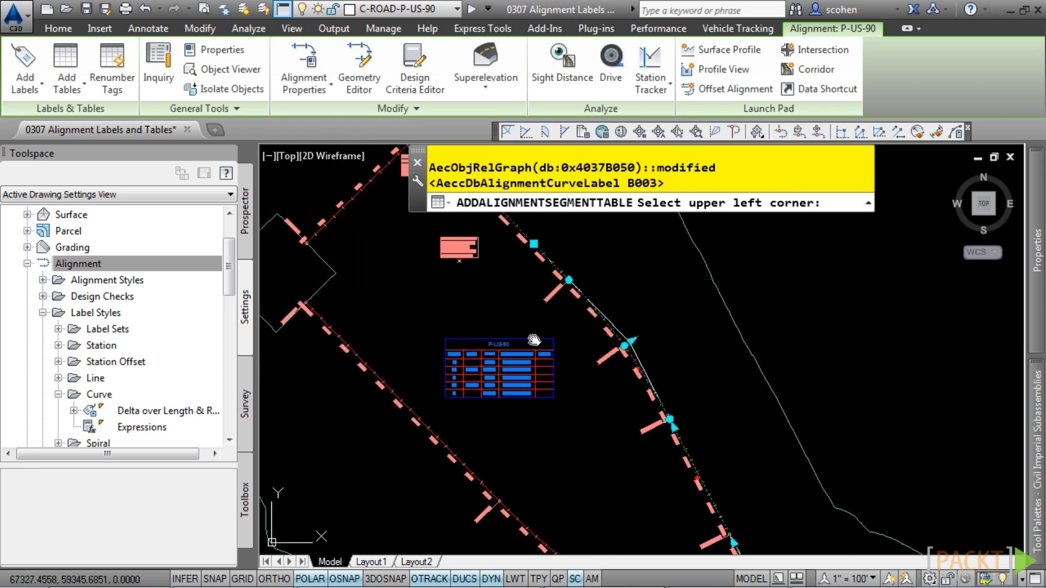
click(534, 340)
scroll(521, 360, up, 5)
middle_drag(521, 360, 584, 375)
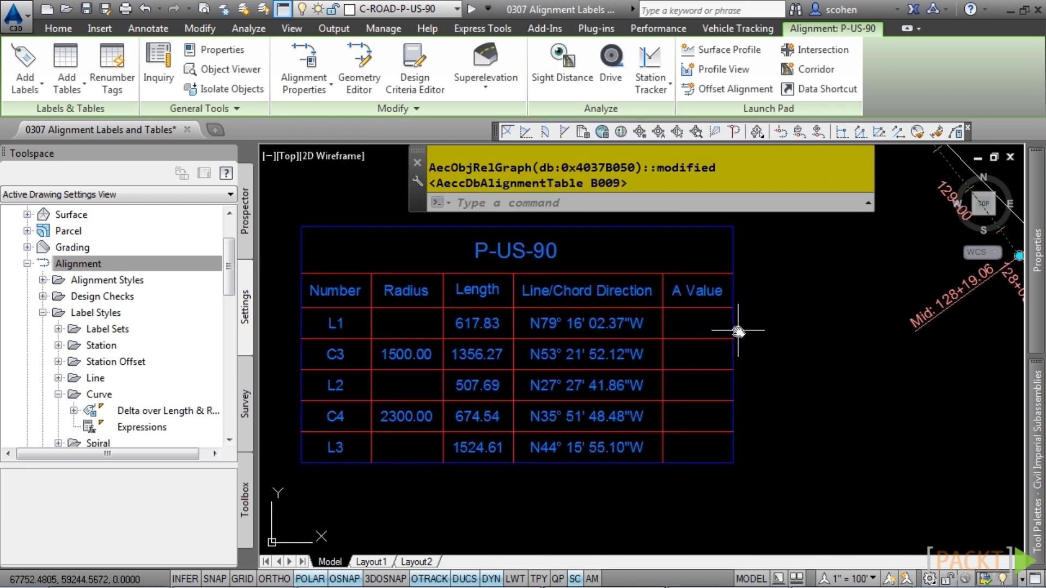
Find the line segment's L2 tag near station 122+00 on P-US-90 and select it
scroll(738, 330, down, 4)
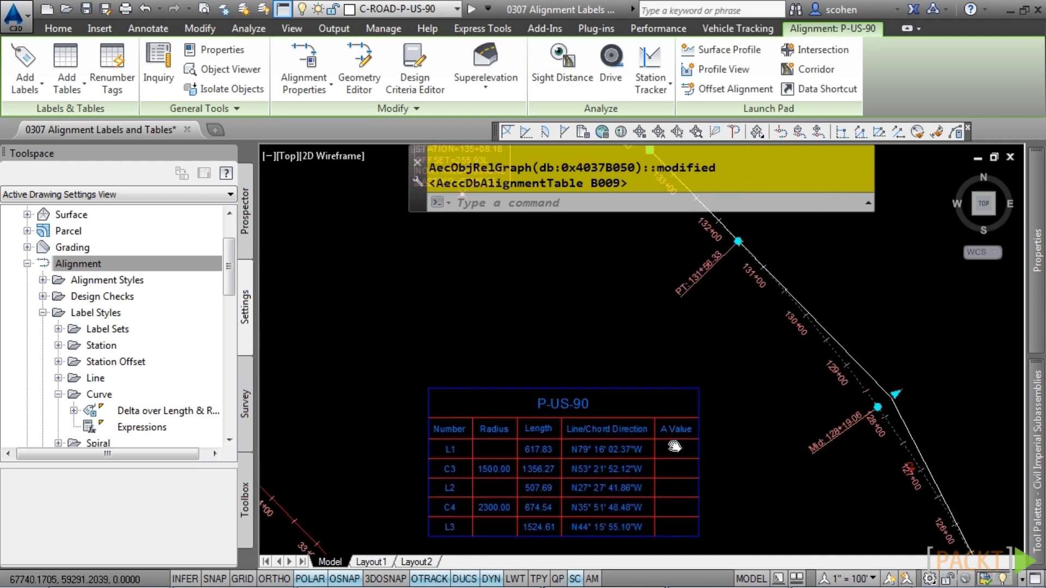
middle_drag(759, 445, 689, 406)
key(Escape)
scroll(641, 415, up, 4)
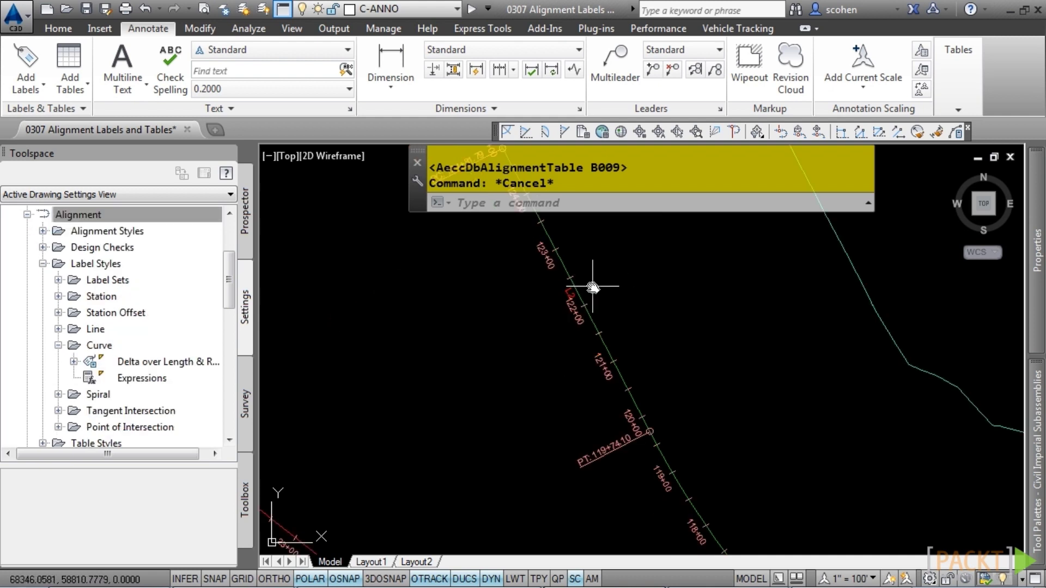
scroll(545, 288, up, 2)
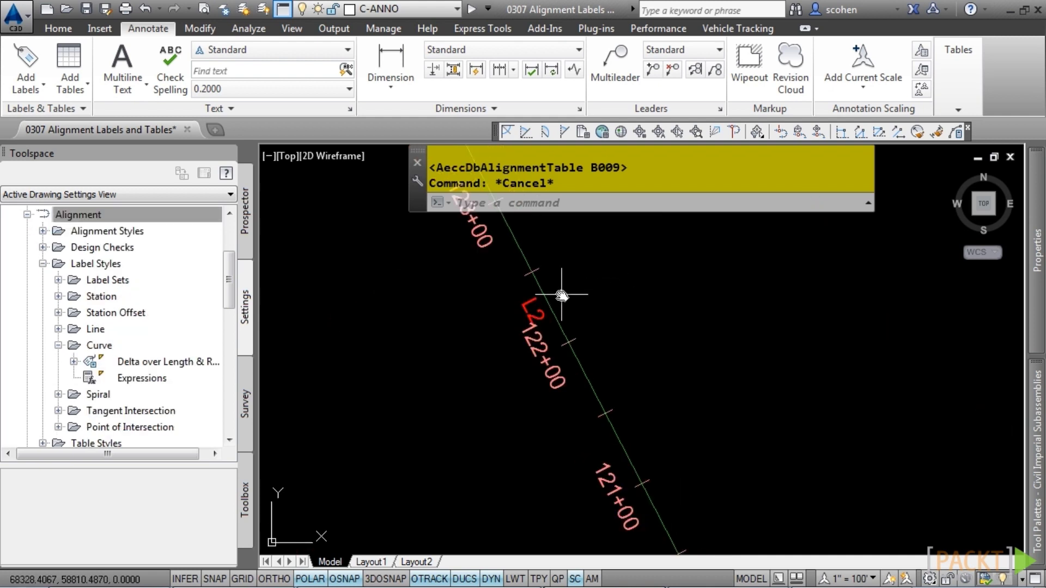
click(534, 303)
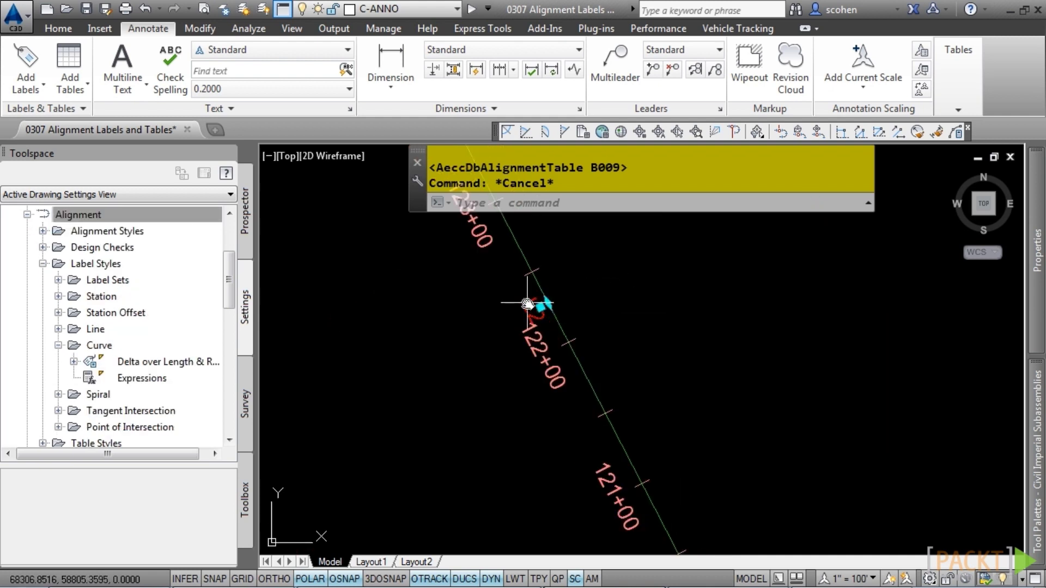
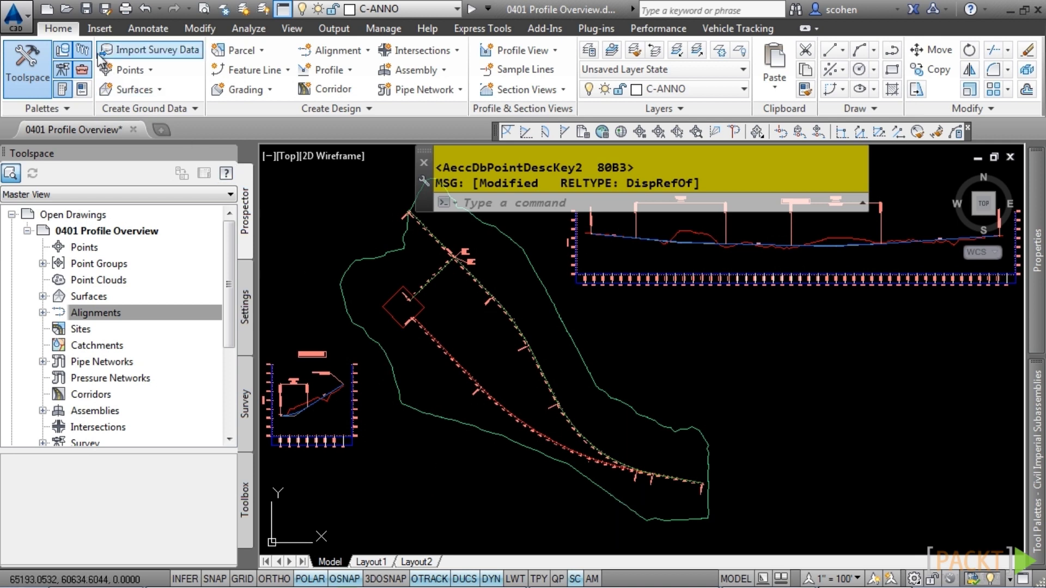
Look over the available profile creation commands and the profiles listed under centerline alignment P-US-90
click(349, 74)
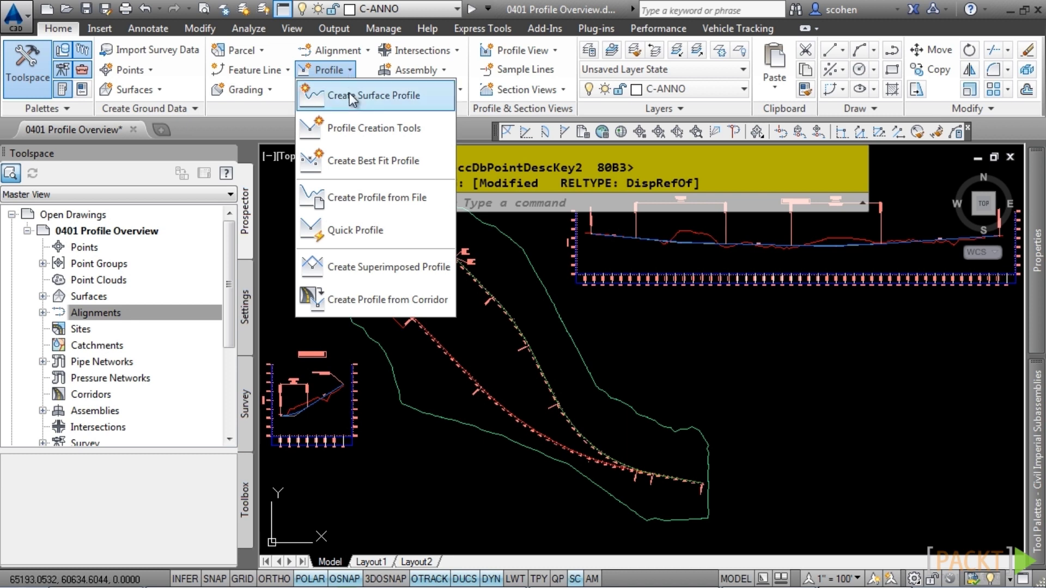
click(375, 161)
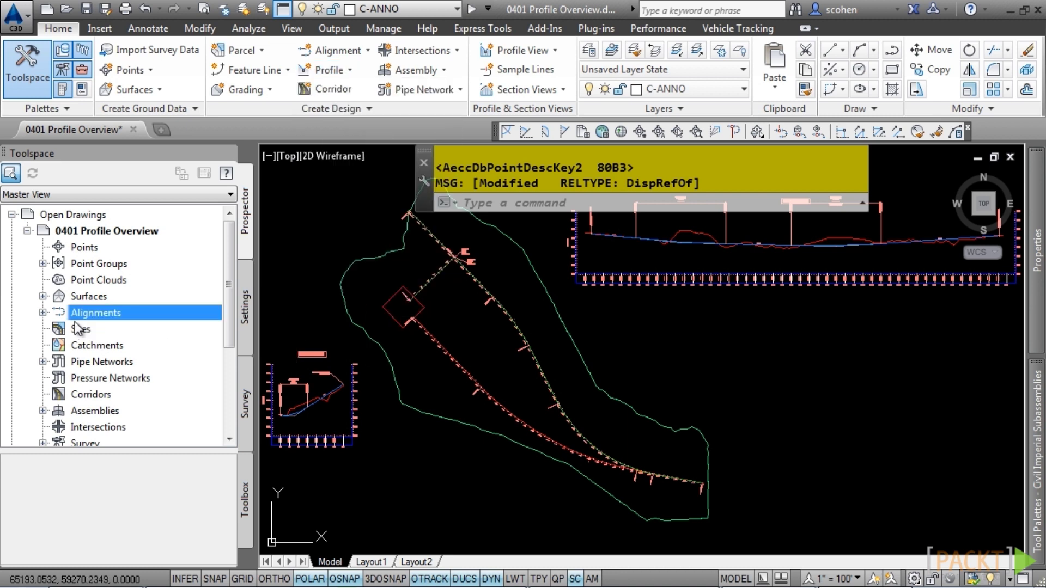
click(43, 312)
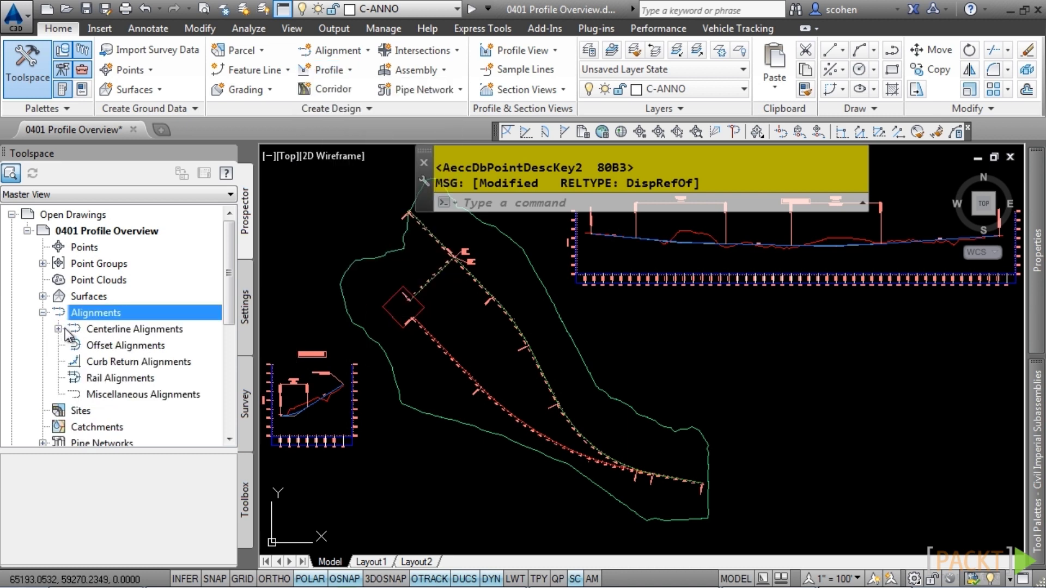
click(58, 329)
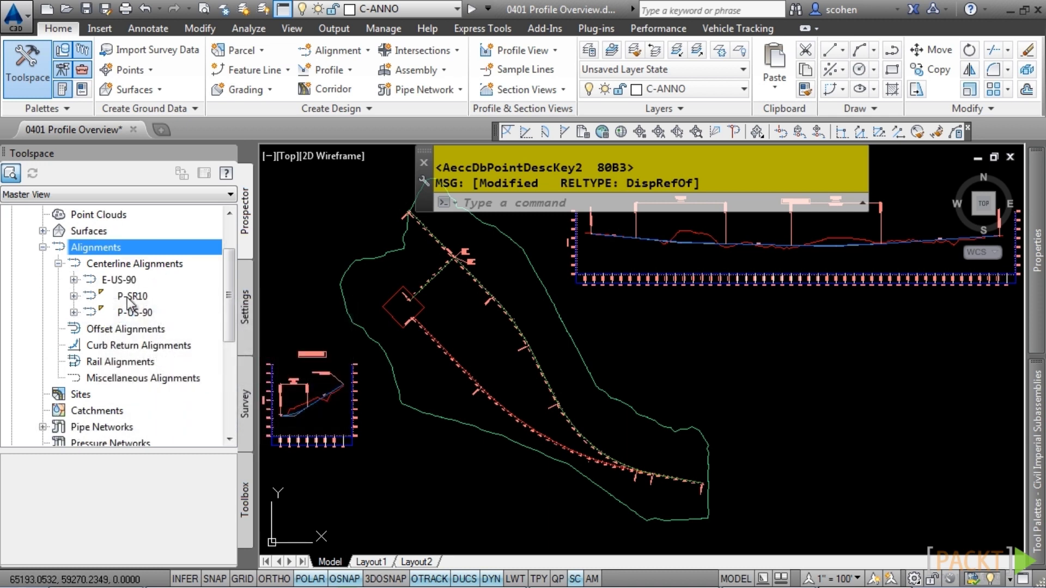
click(74, 312)
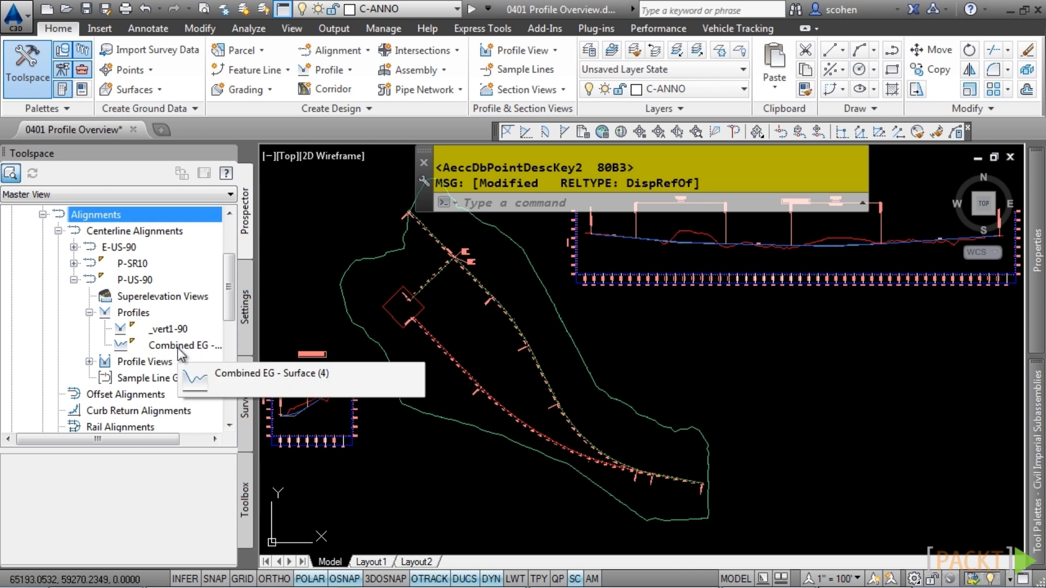
click(58, 231)
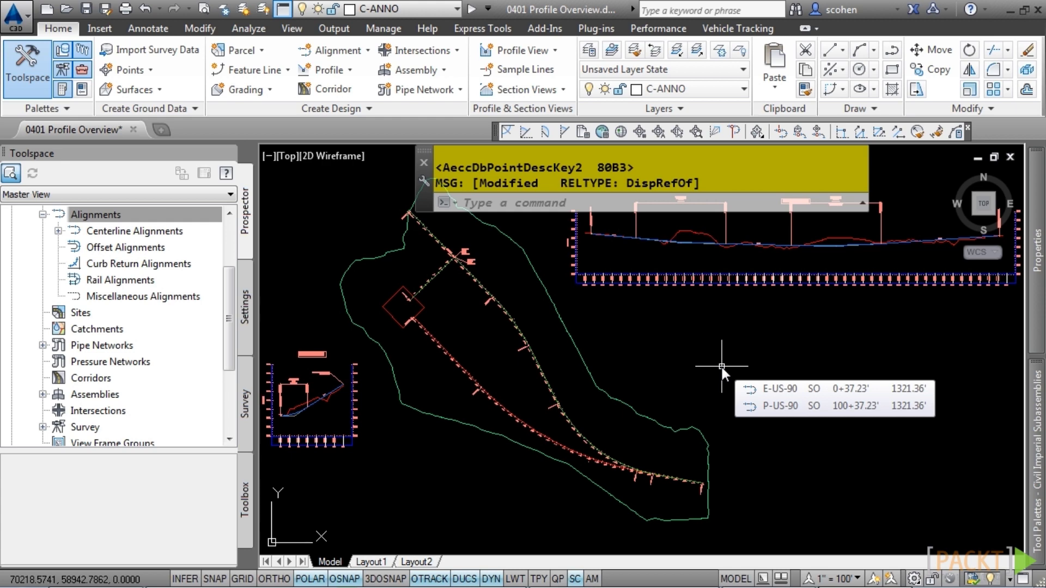
Examine the P-US-90 profile view up close, including its profiles, axes and station band, and identify its selectable extent
scroll(847, 364, up, 5)
middle_drag(630, 311, 533, 316)
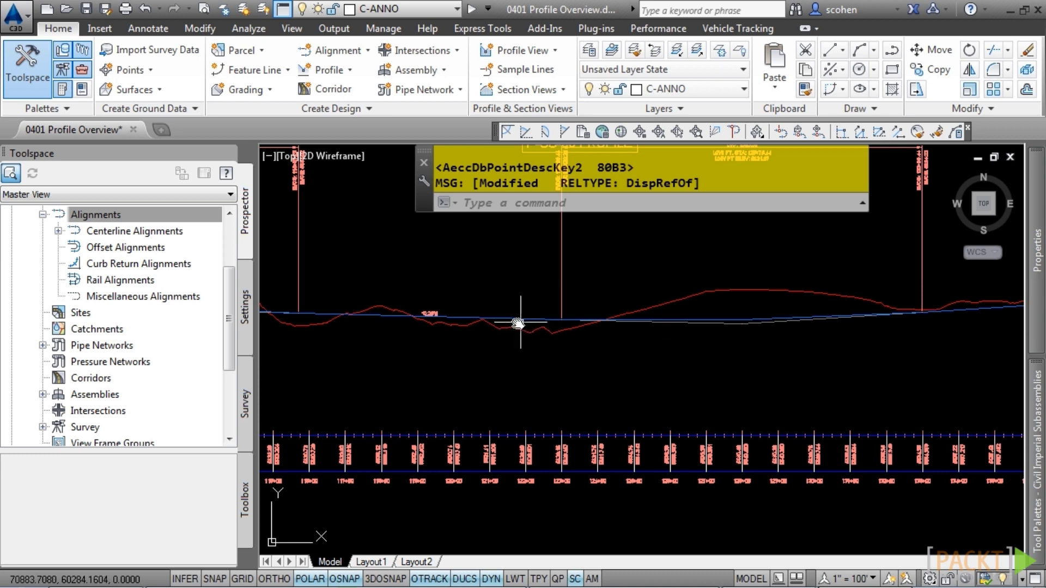
key(Escape)
key(Escape)
scroll(419, 409, down, 5)
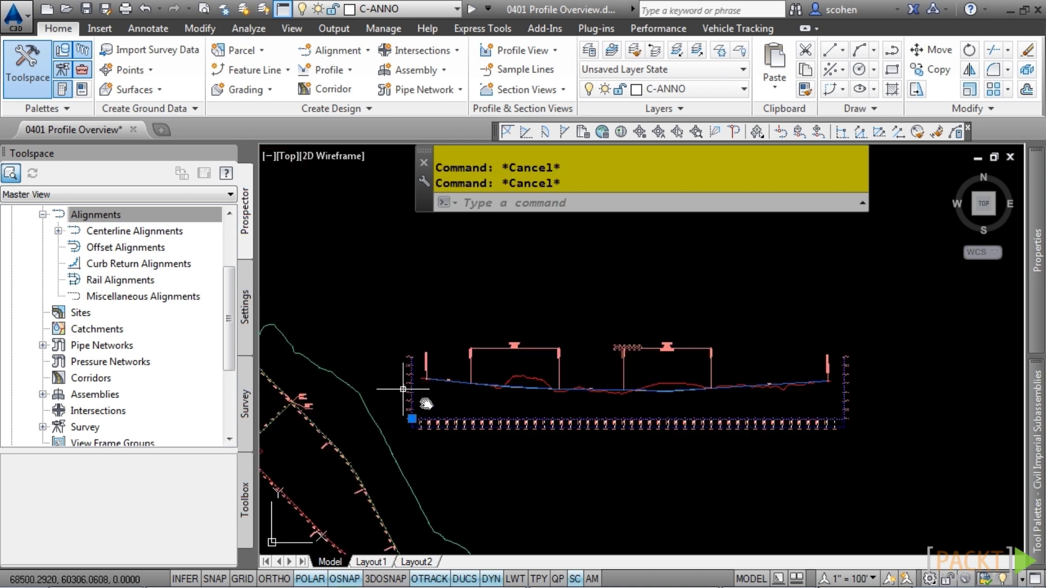
click(426, 403)
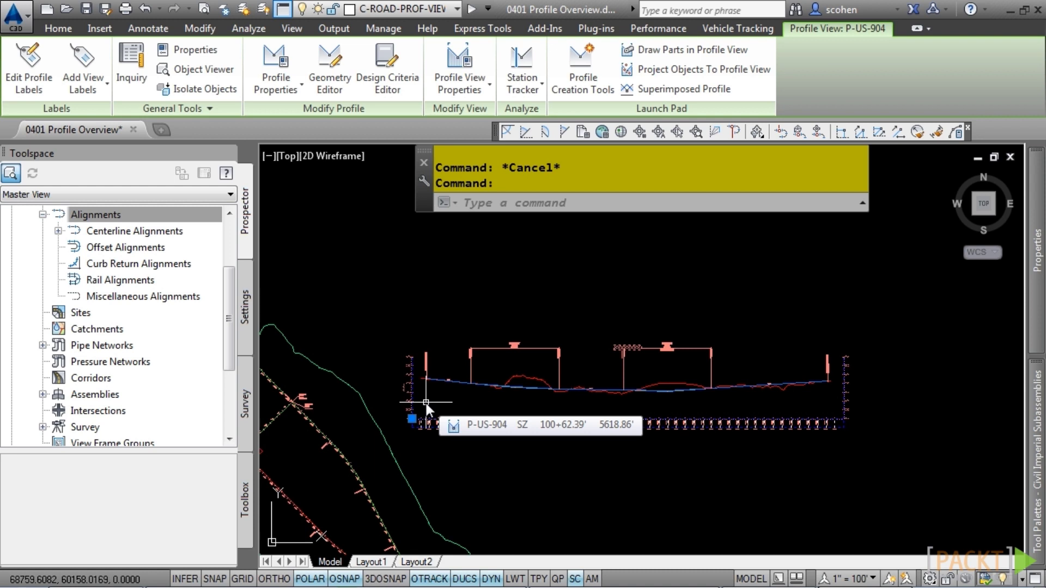
key(Escape)
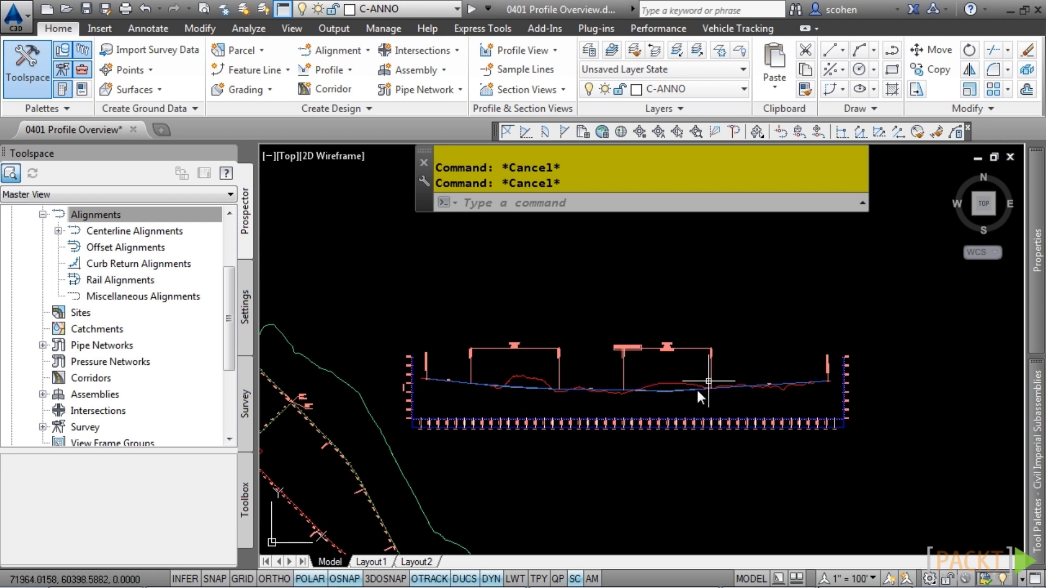
mouse_move(635, 409)
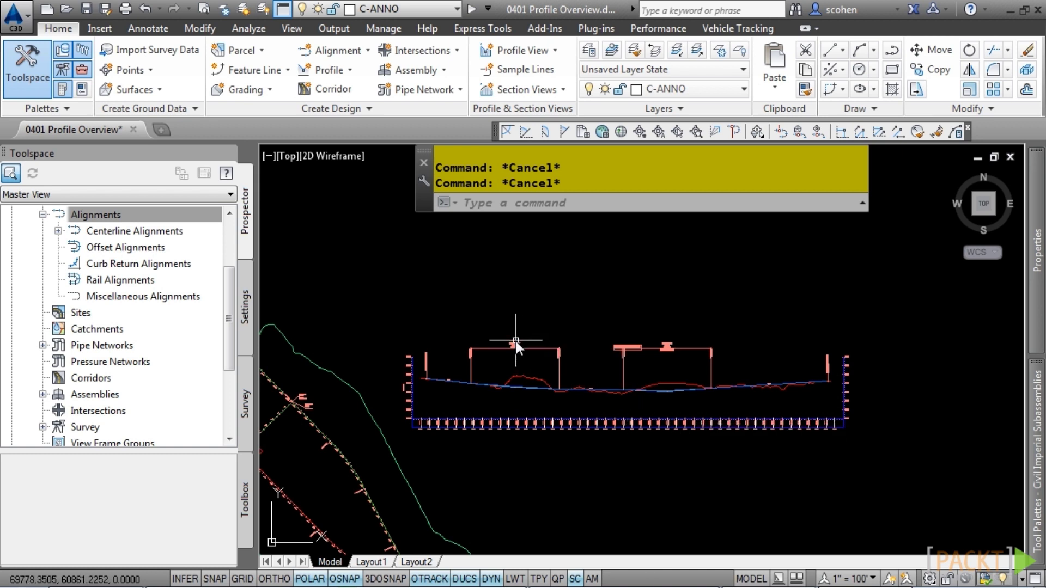
Browse the drawing settings for the profile styles and the profile label style categories
click(246, 298)
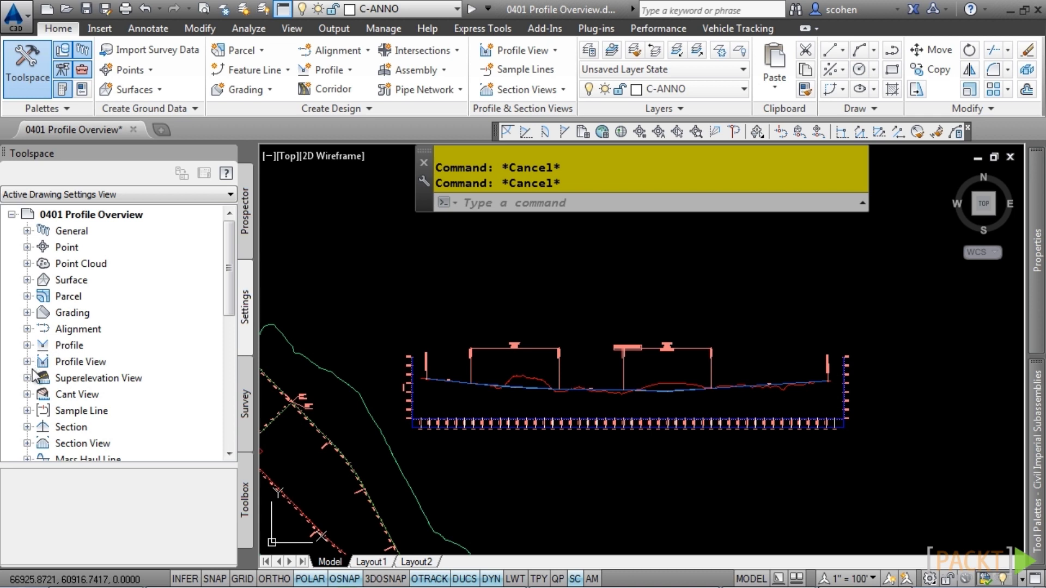
click(27, 345)
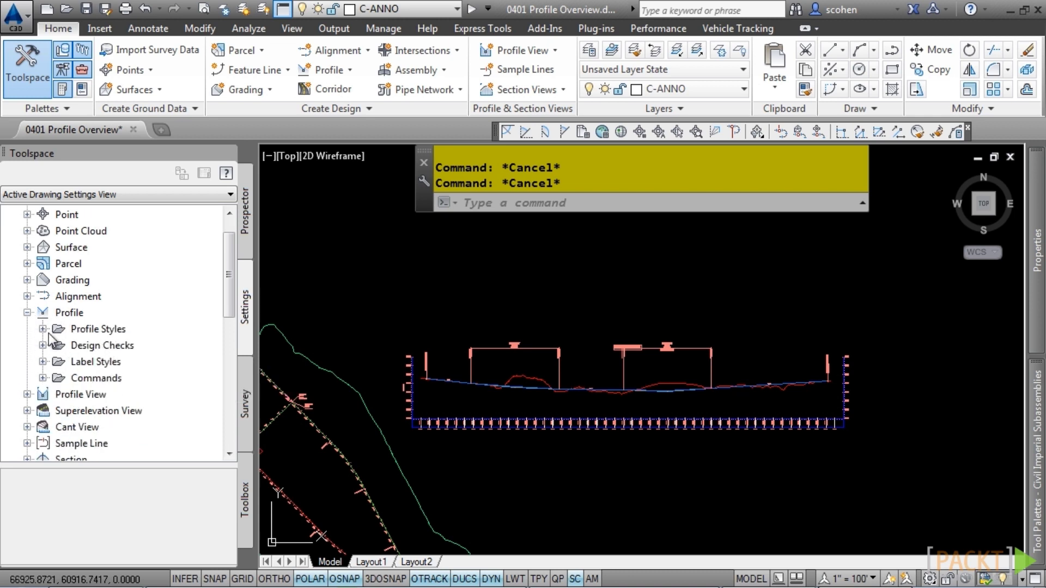
click(43, 329)
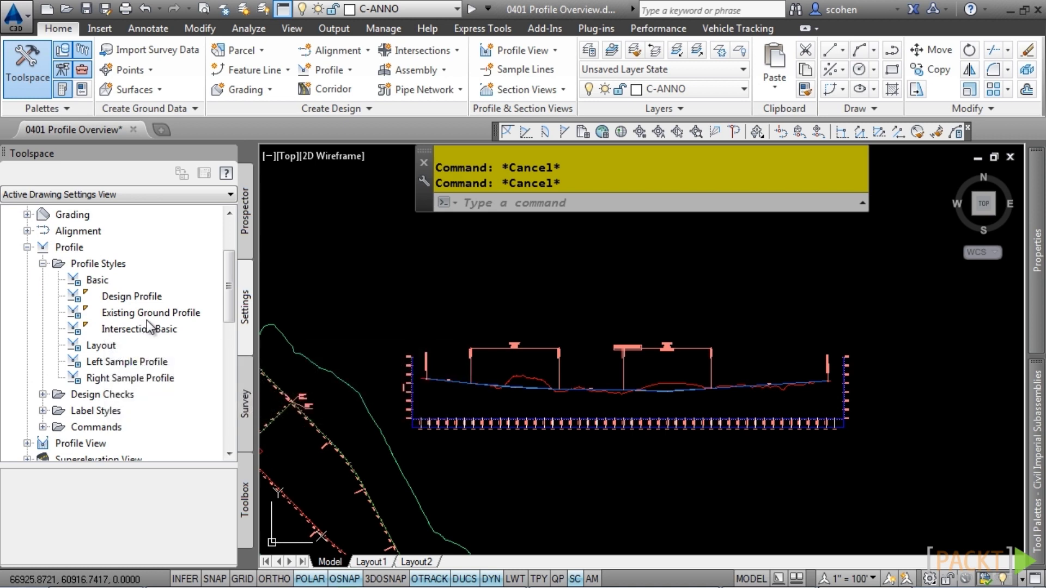
scroll(127, 321, down, 1)
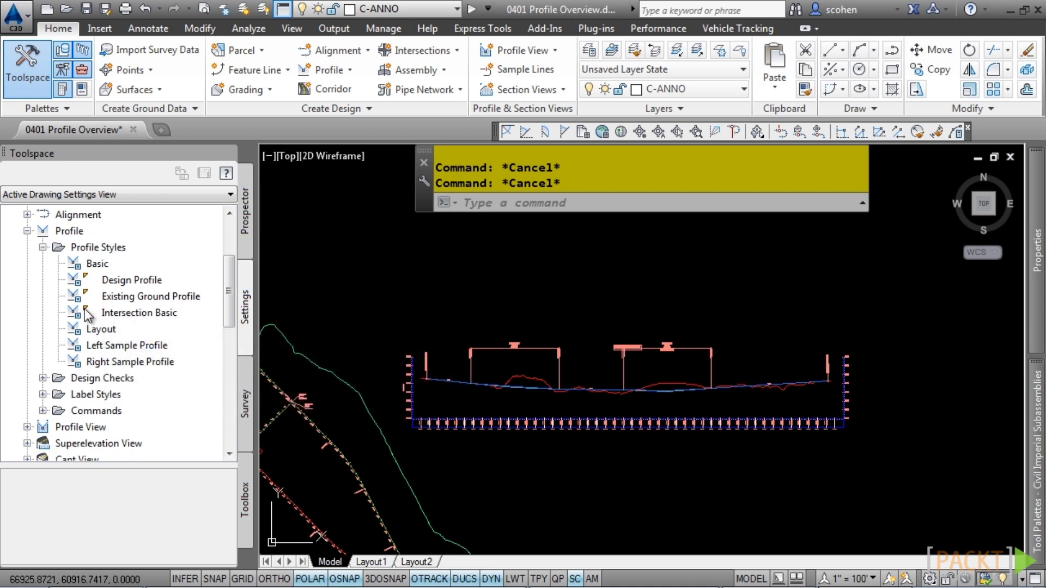
double_click(84, 391)
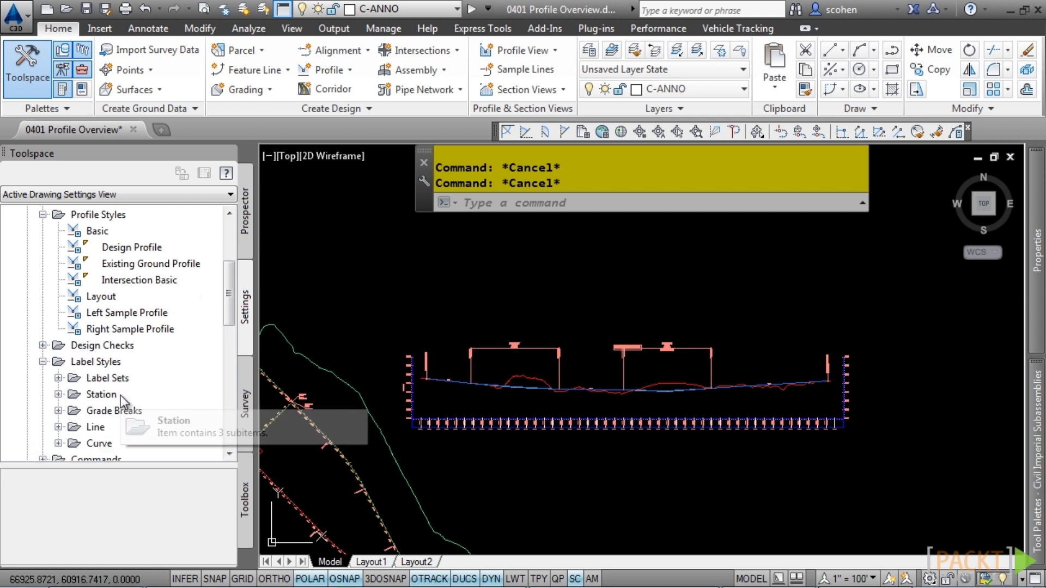
Review the No Grid profile view style's graph, title annotation, axes and display settings, and close it without changes
scroll(109, 393, down, 2)
click(26, 361)
scroll(32, 359, down, 1)
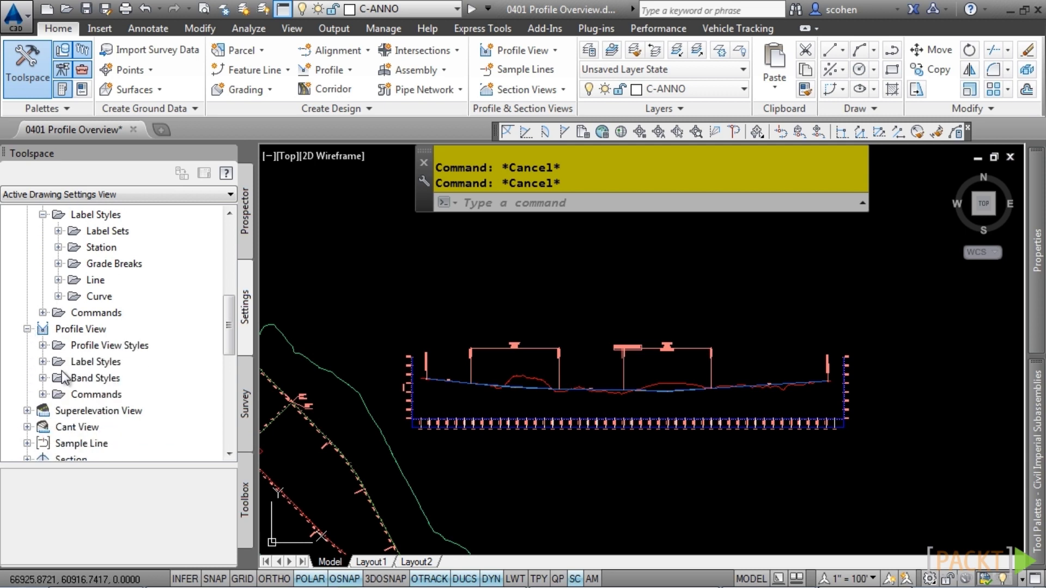
click(43, 345)
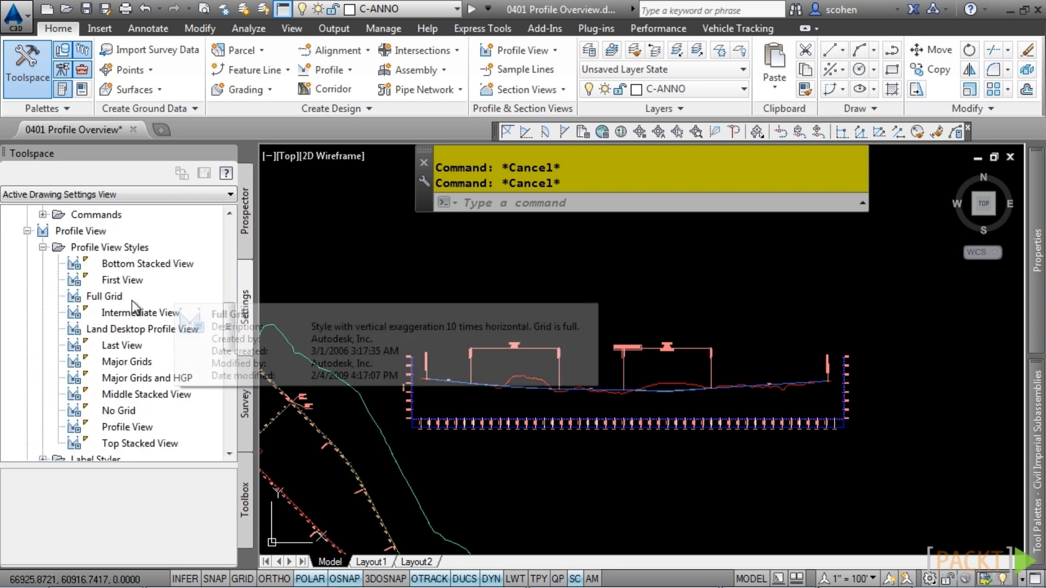
double_click(121, 412)
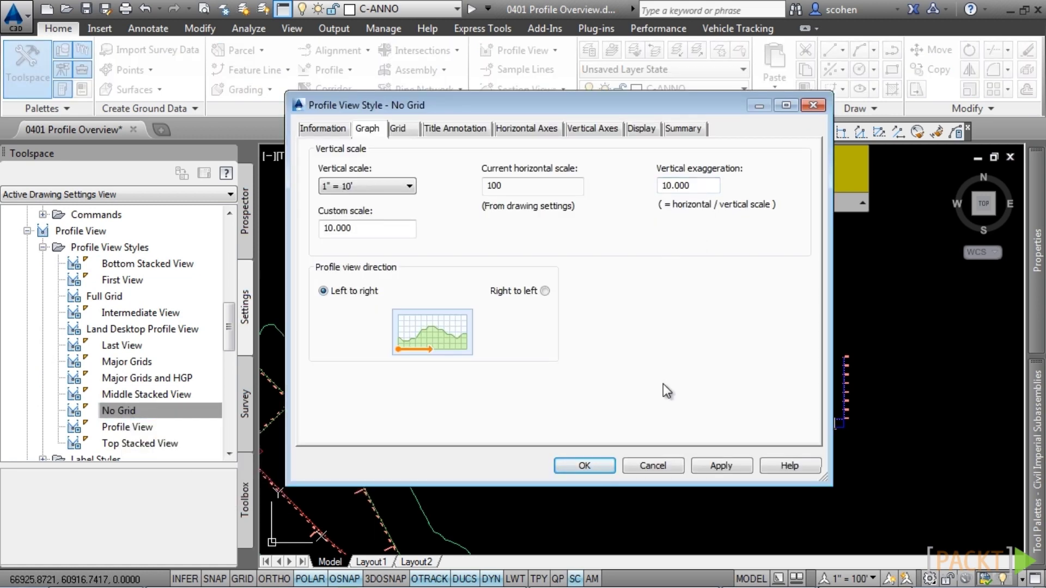
click(406, 125)
click(458, 125)
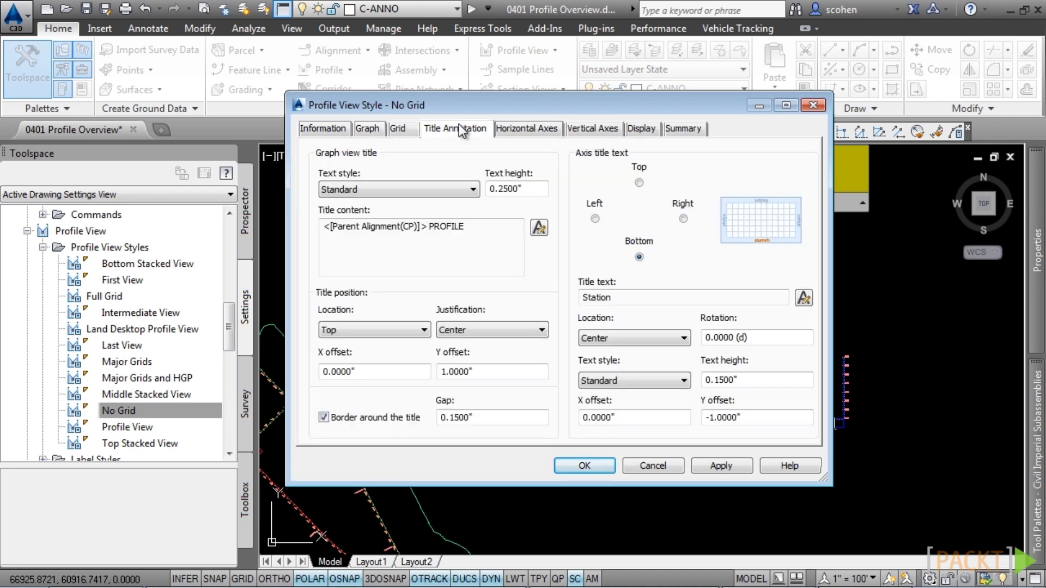
click(527, 128)
click(591, 131)
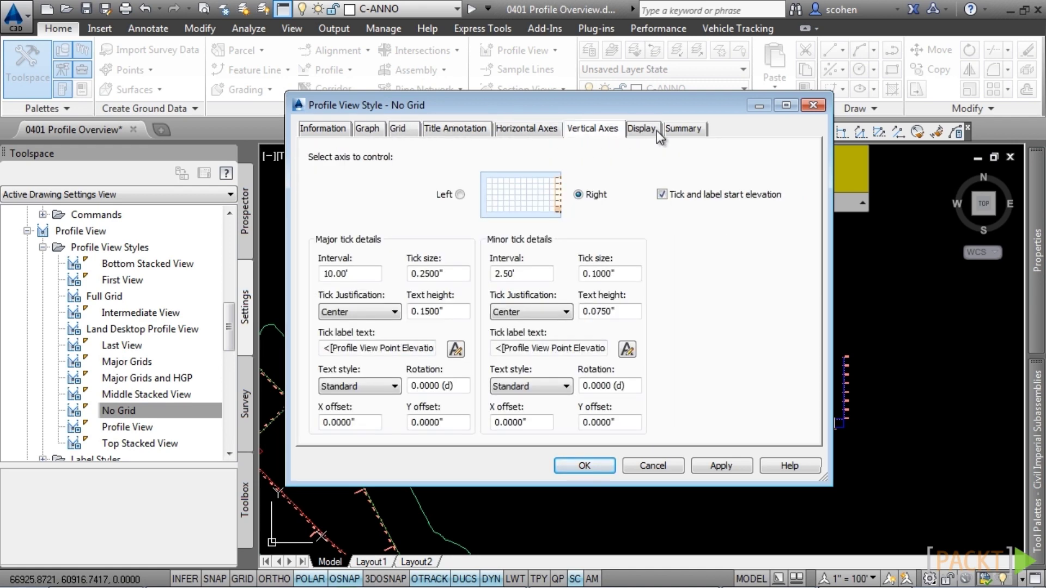
click(641, 129)
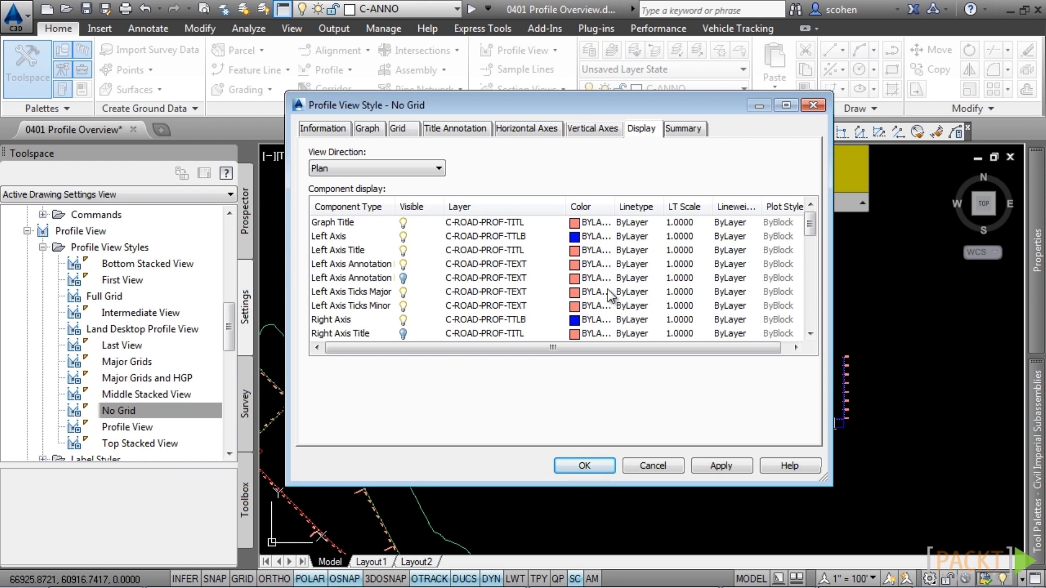
click(669, 466)
Try the Full Grid style on the P-US-90 profile view and switch it back to No Grid
click(850, 398)
click(837, 411)
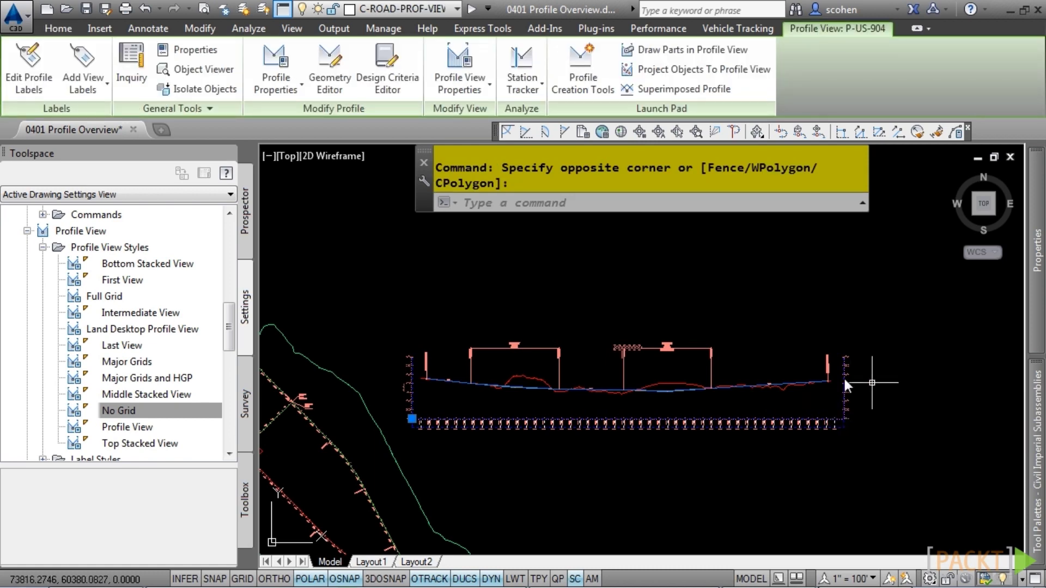
mouse_move(1037, 279)
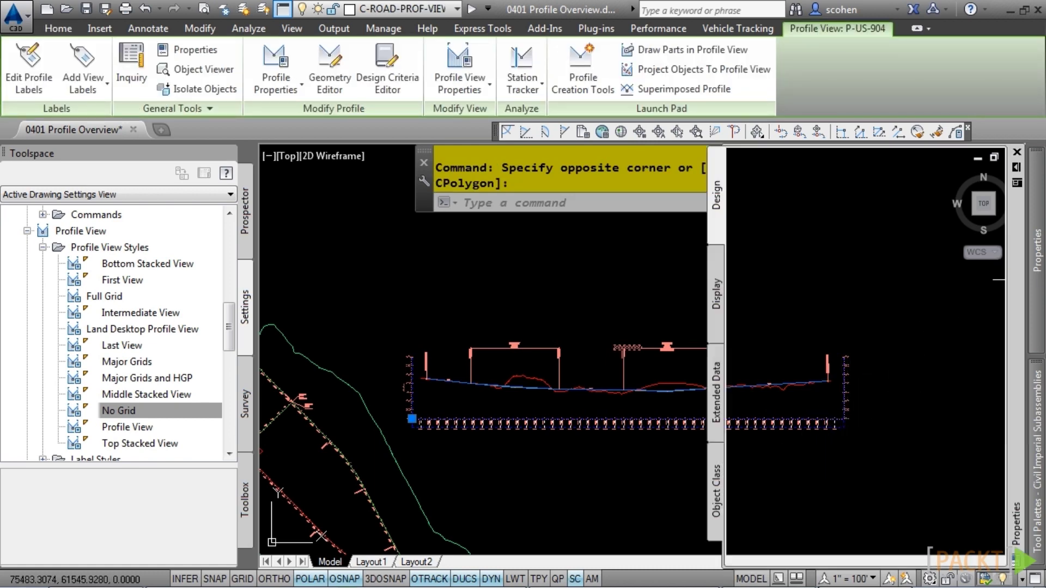
click(940, 208)
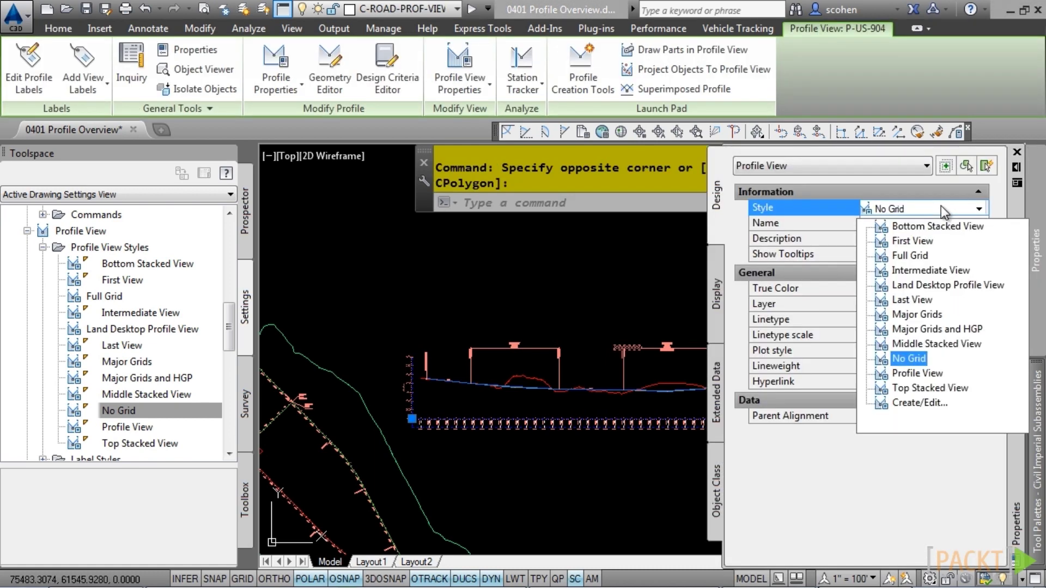
click(907, 256)
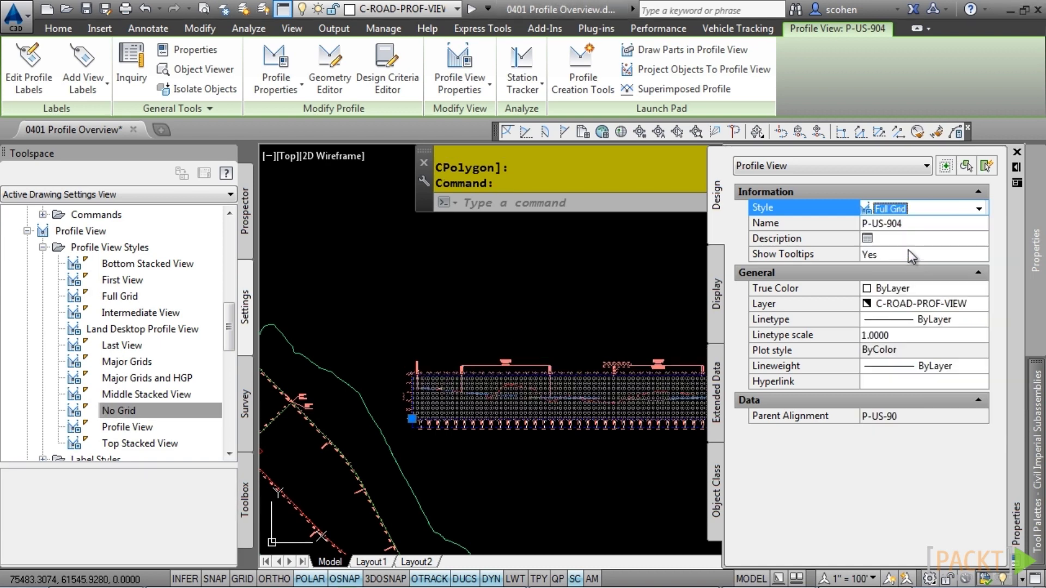
click(934, 206)
click(910, 361)
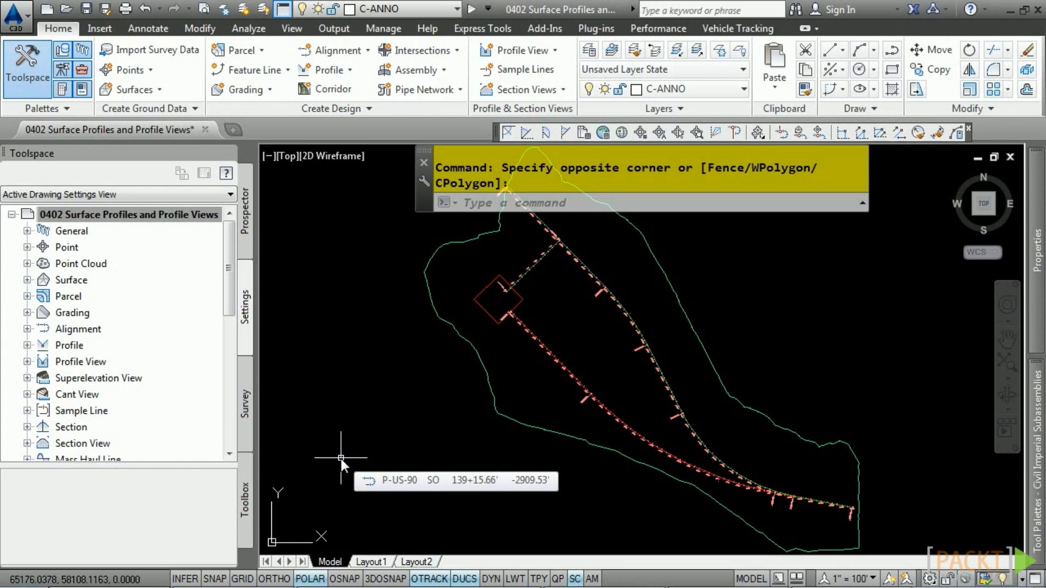
Start a surface profile for alignment P-US-90 and add the Combined EG surface to the profile list
scroll(708, 424, up, 2)
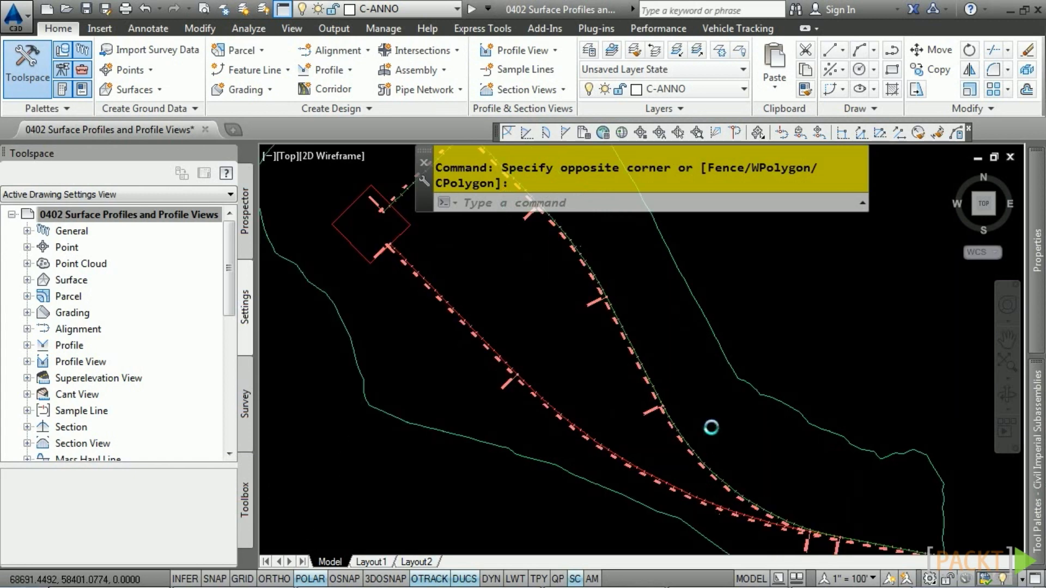
scroll(663, 384, up, 2)
click(607, 345)
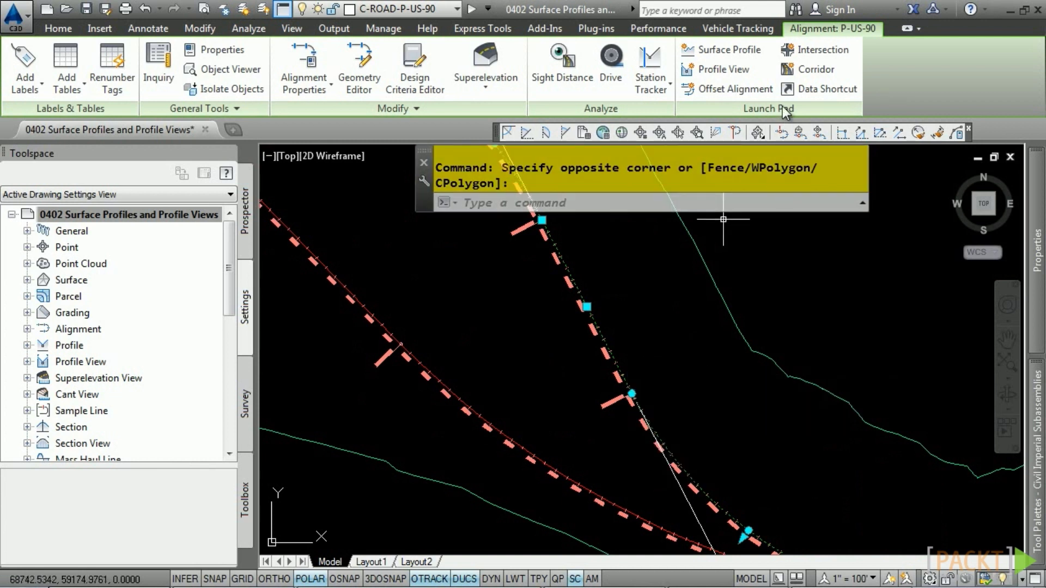
click(727, 50)
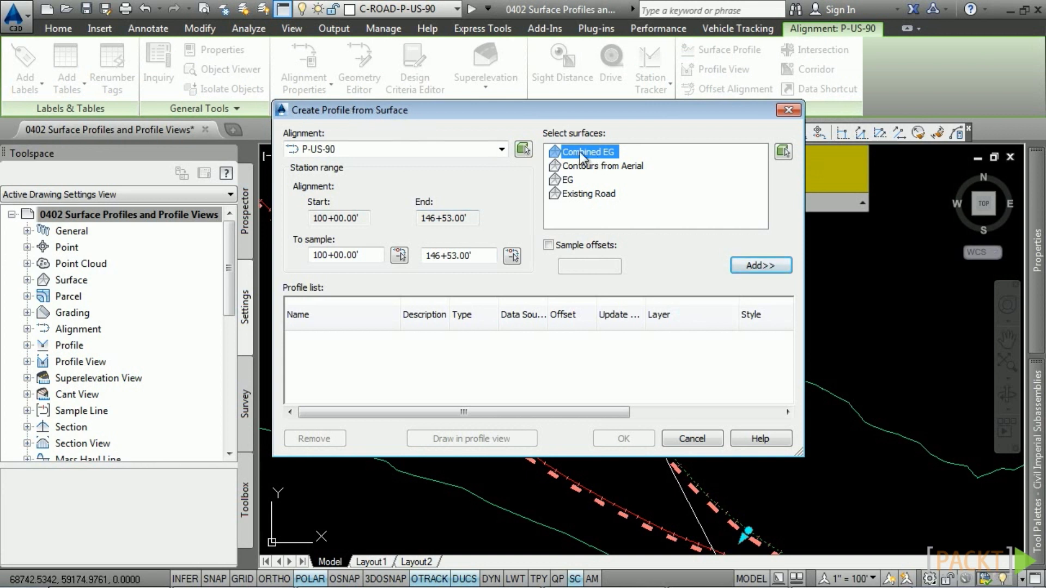
click(762, 265)
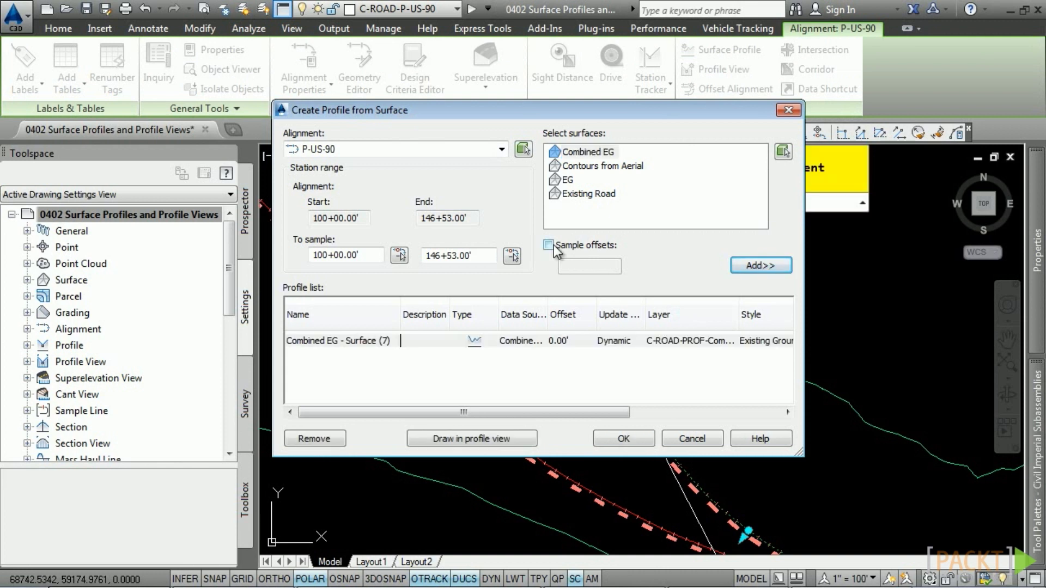
Keep offset sampling off for the Combined EG profile and start drawing it in a profile view
click(553, 244)
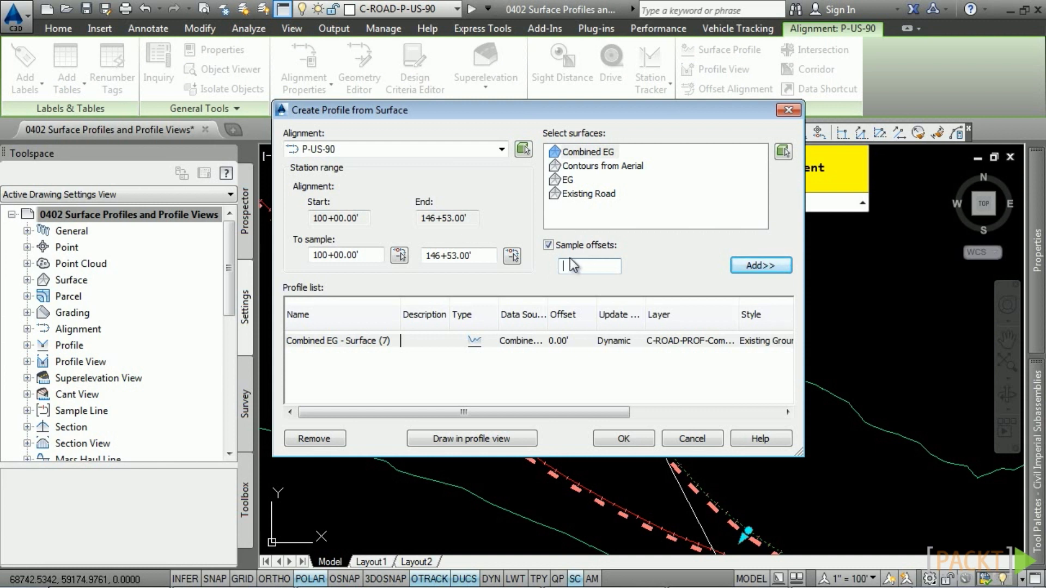
click(555, 248)
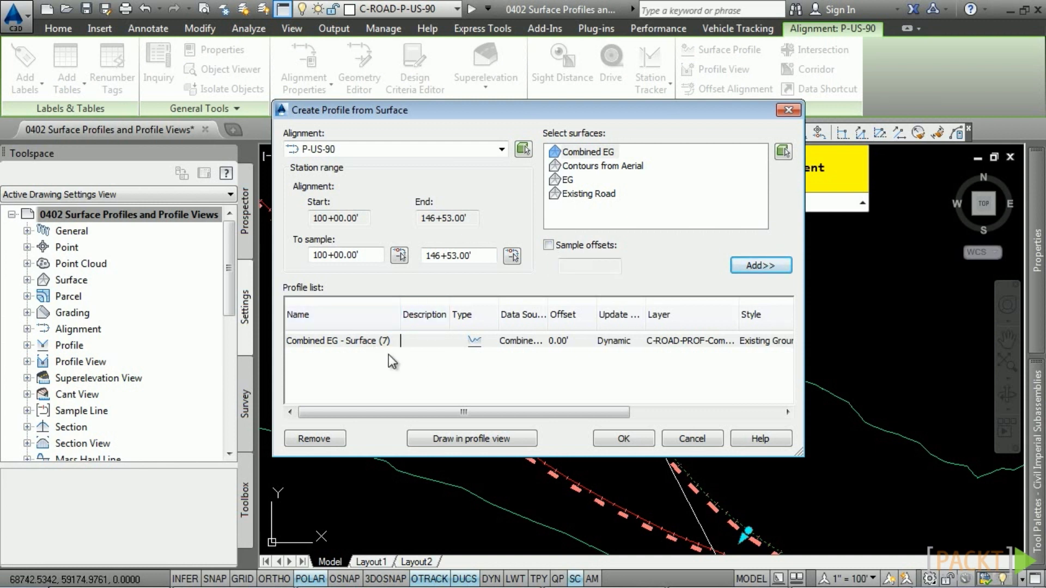
drag(502, 409, 573, 410)
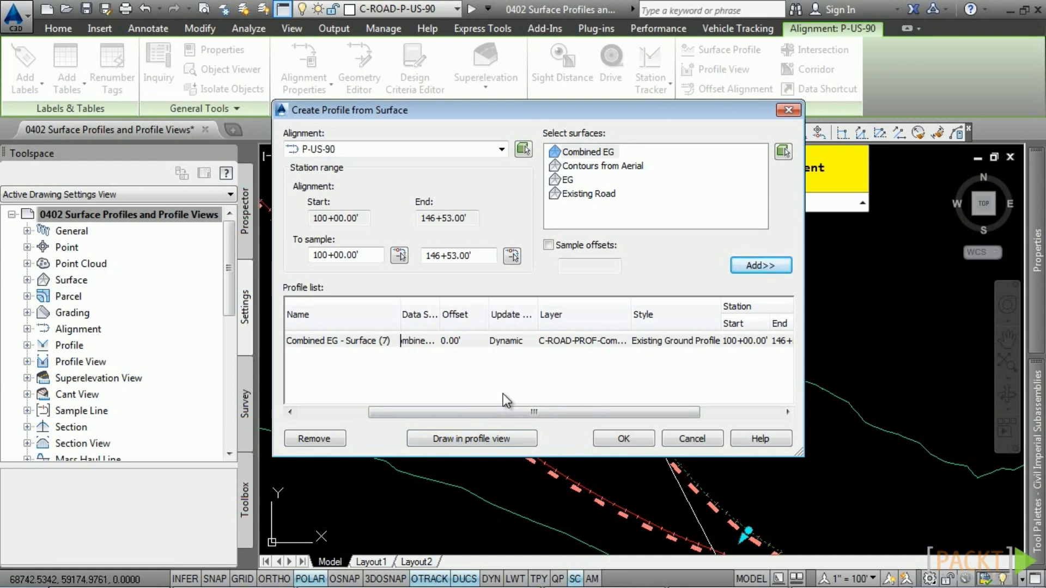
click(461, 442)
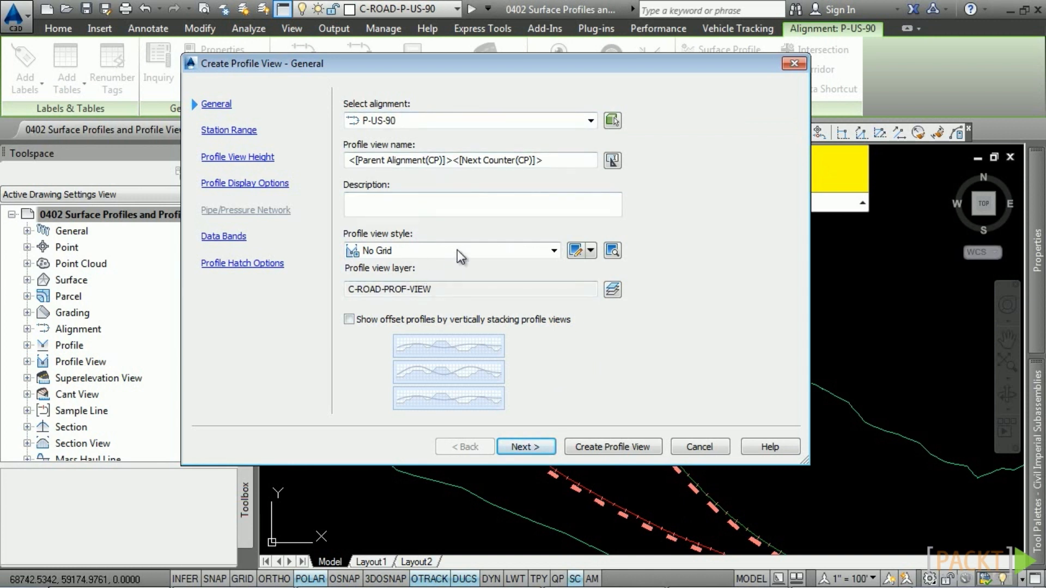
Keep the No Grid style, the automatic station range and the automatic height for the P-US-90 profile view
click(411, 252)
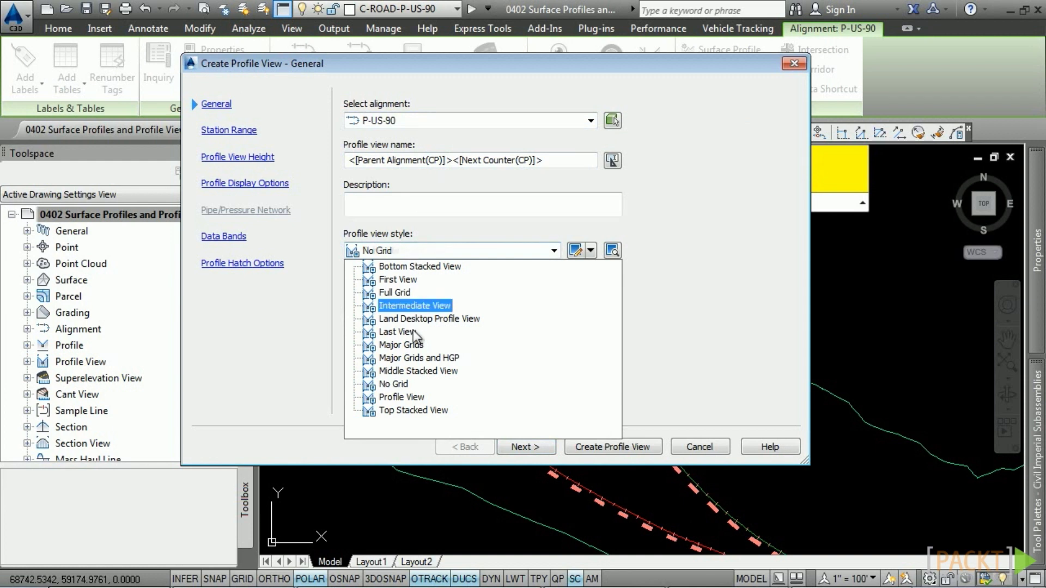
click(393, 384)
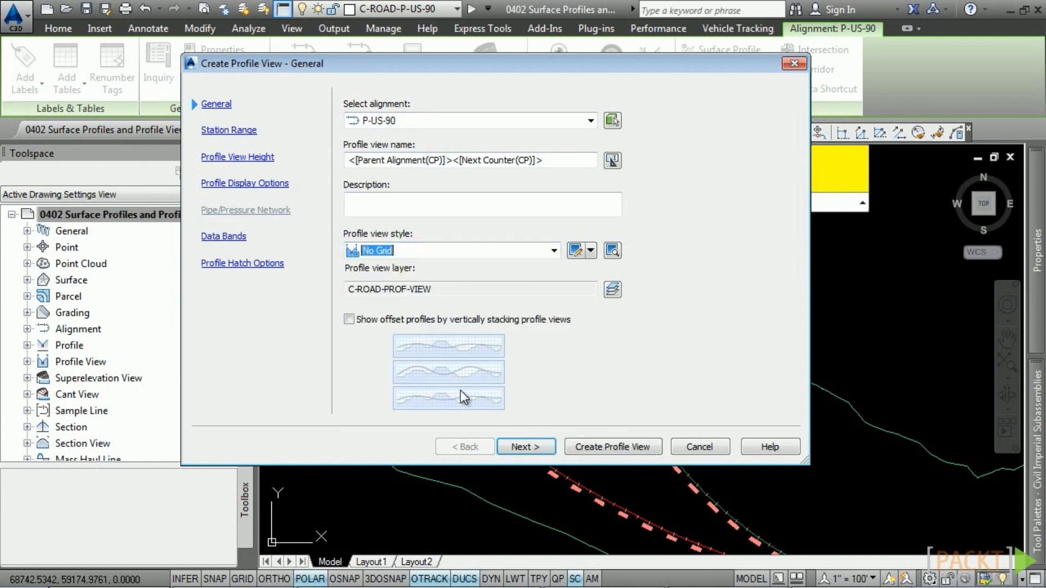
click(537, 447)
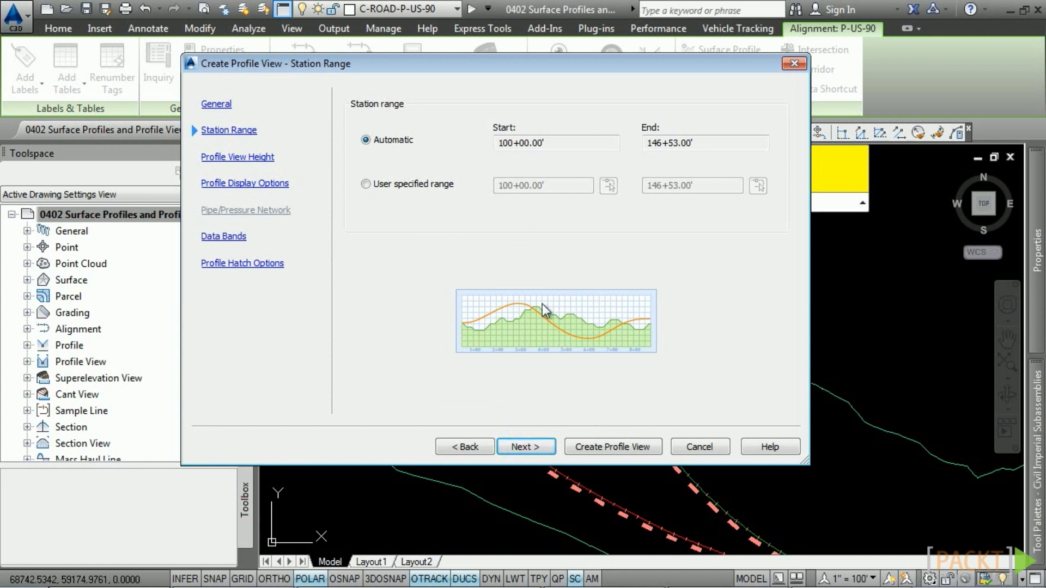
click(524, 447)
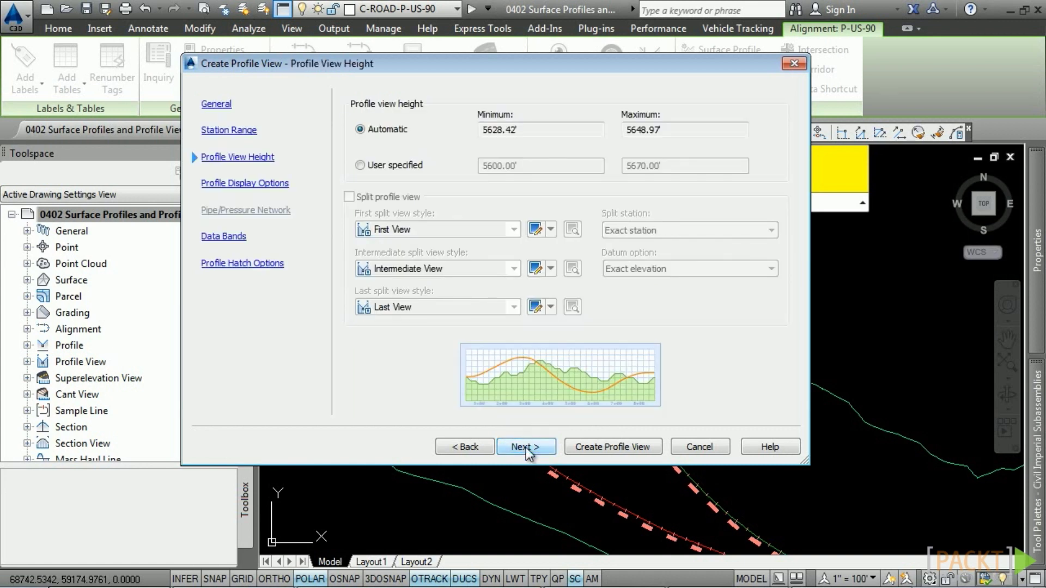
click(525, 447)
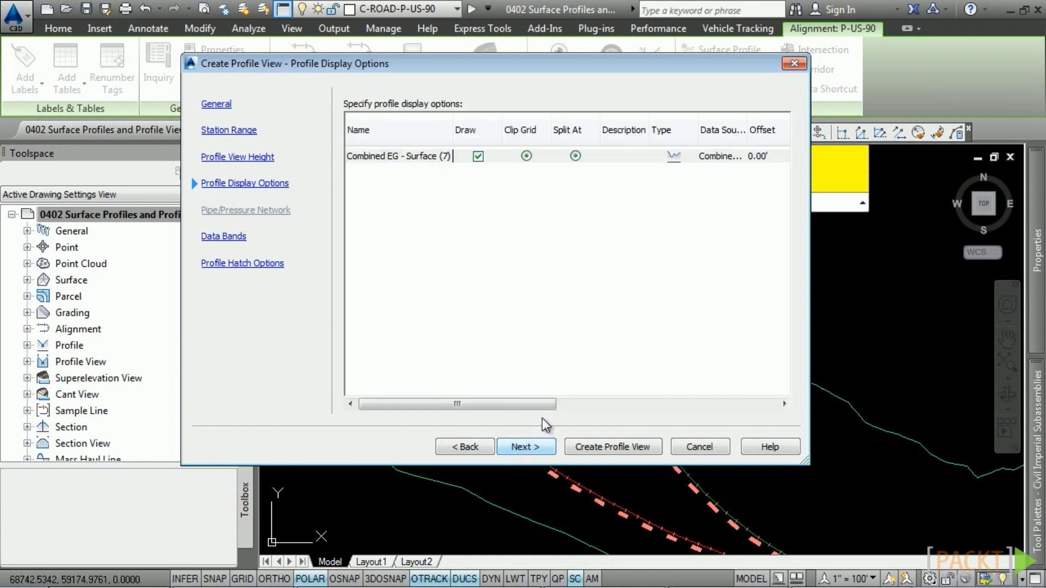
Keep the display options and EG-FG Elevations and Stations band set, add no hatching, and place the profile view beside the site plan
drag(546, 405, 685, 398)
click(526, 446)
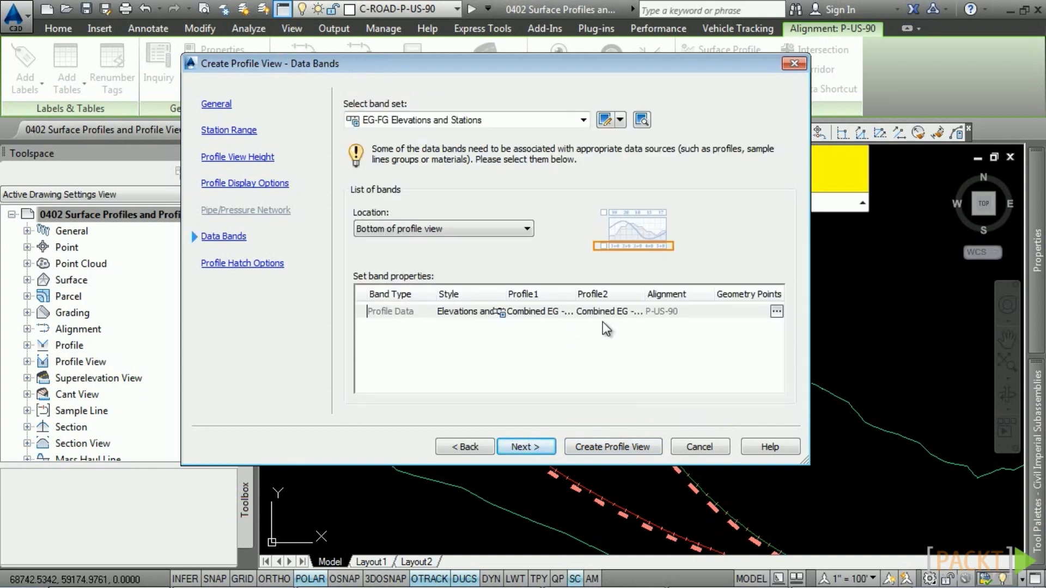
click(521, 448)
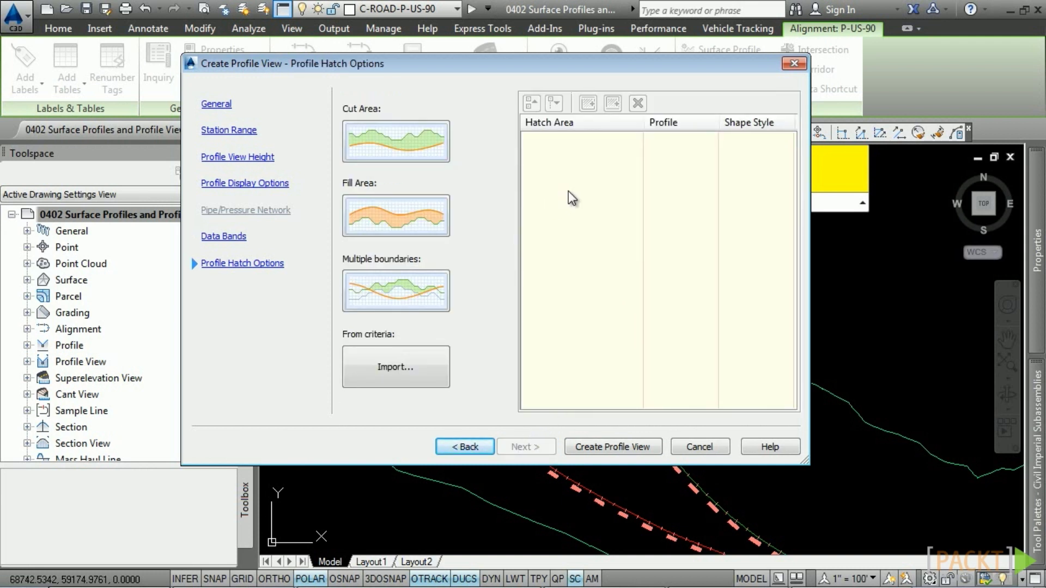
click(617, 446)
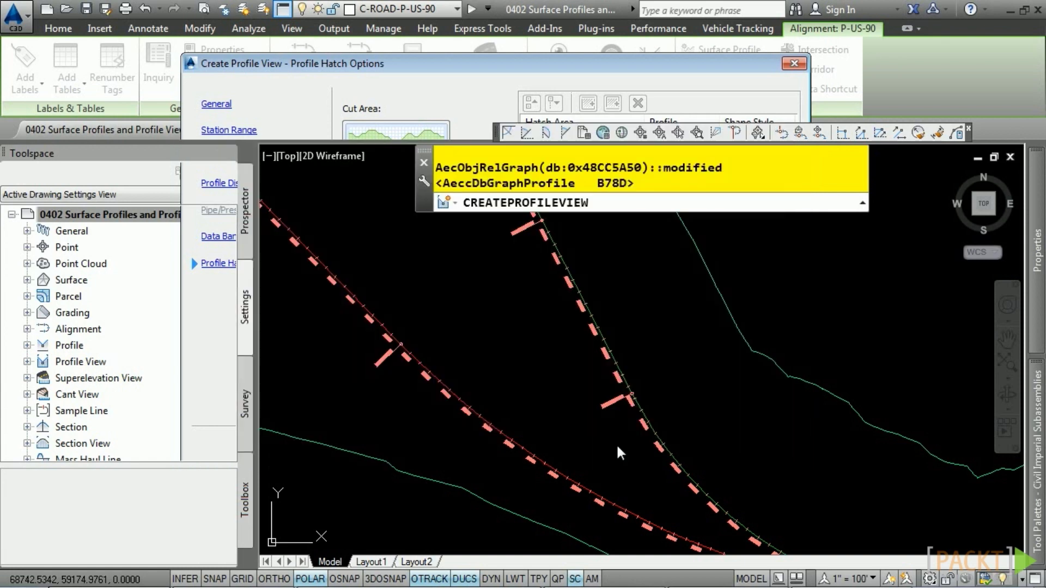
scroll(732, 321, down, 5)
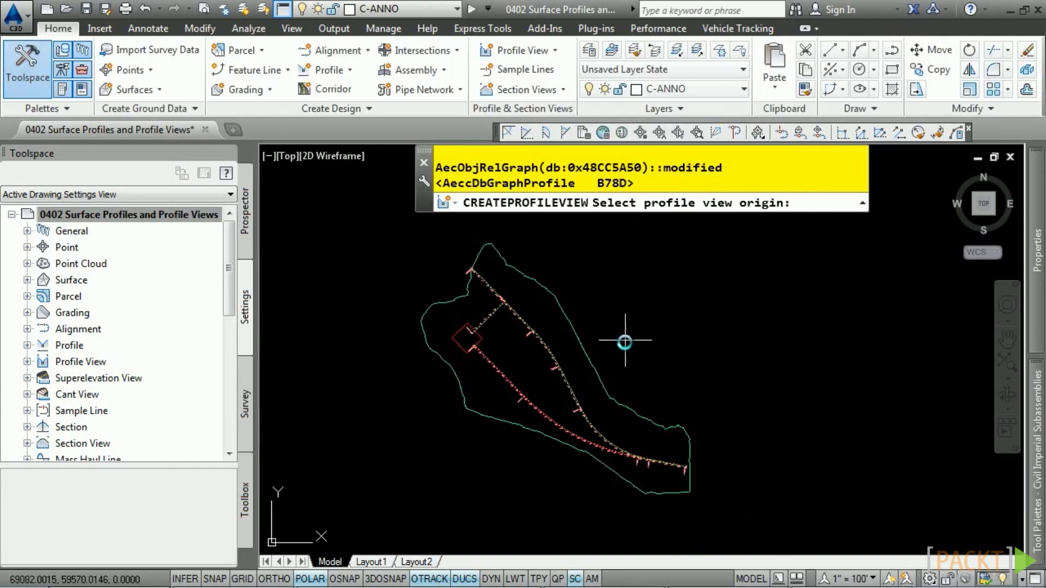
click(625, 345)
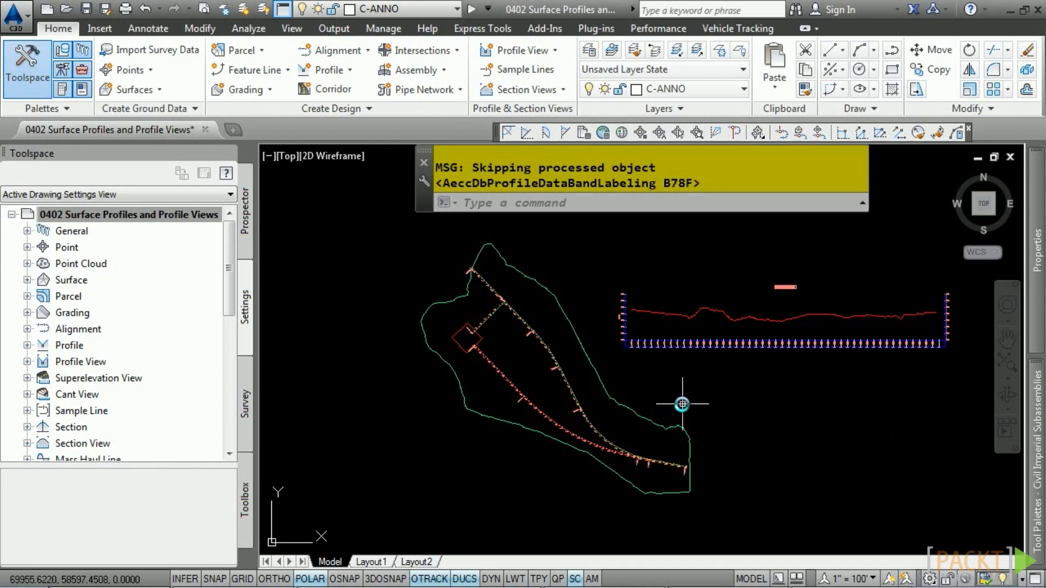
Review the Combined EG profile's information, profile data and design criteria properties, and close them without changes
scroll(732, 304, up, 3)
double_click(525, 315)
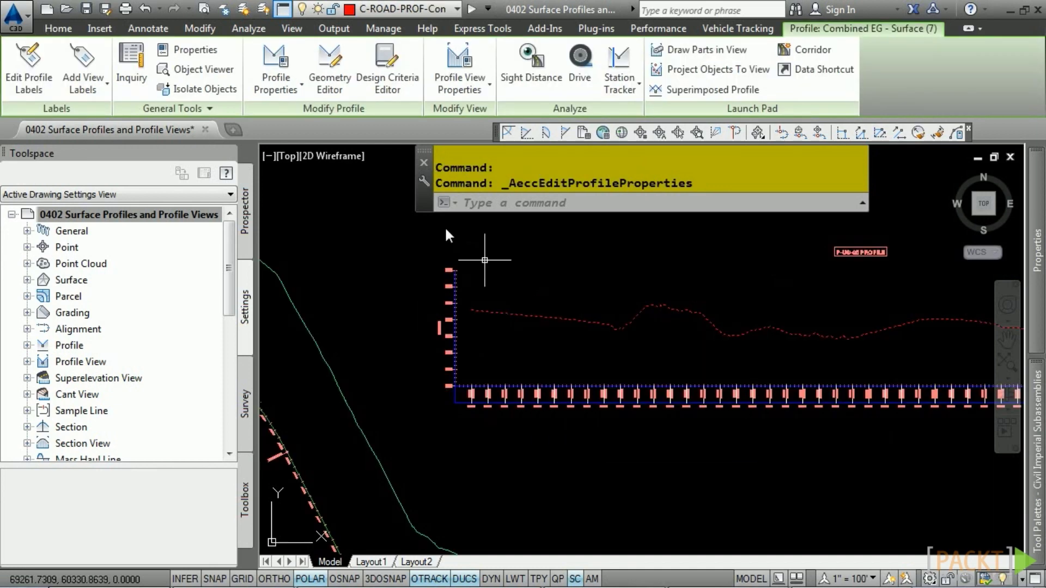
click(270, 48)
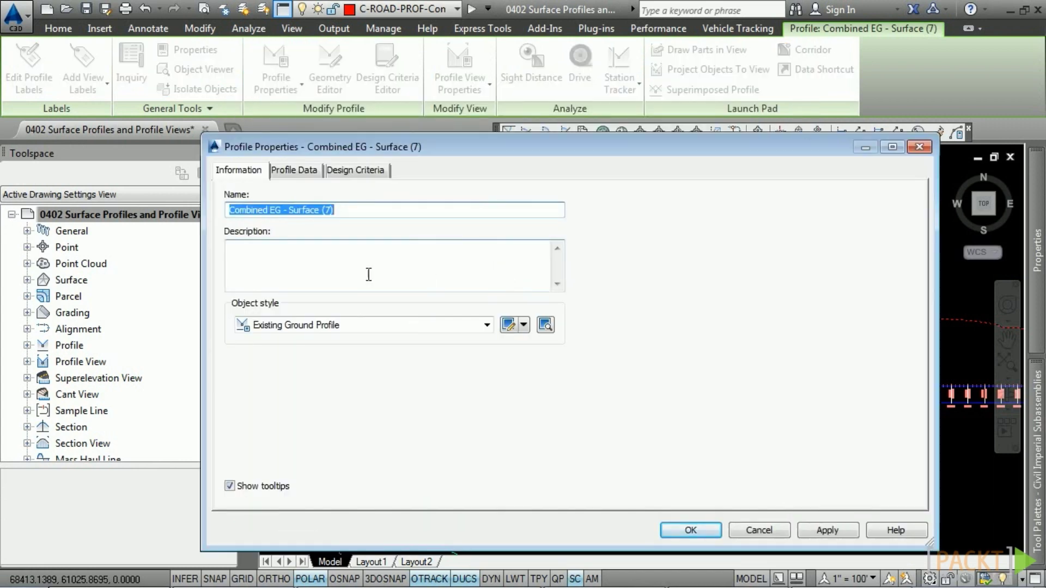
click(294, 170)
key(ctrl+Tab)
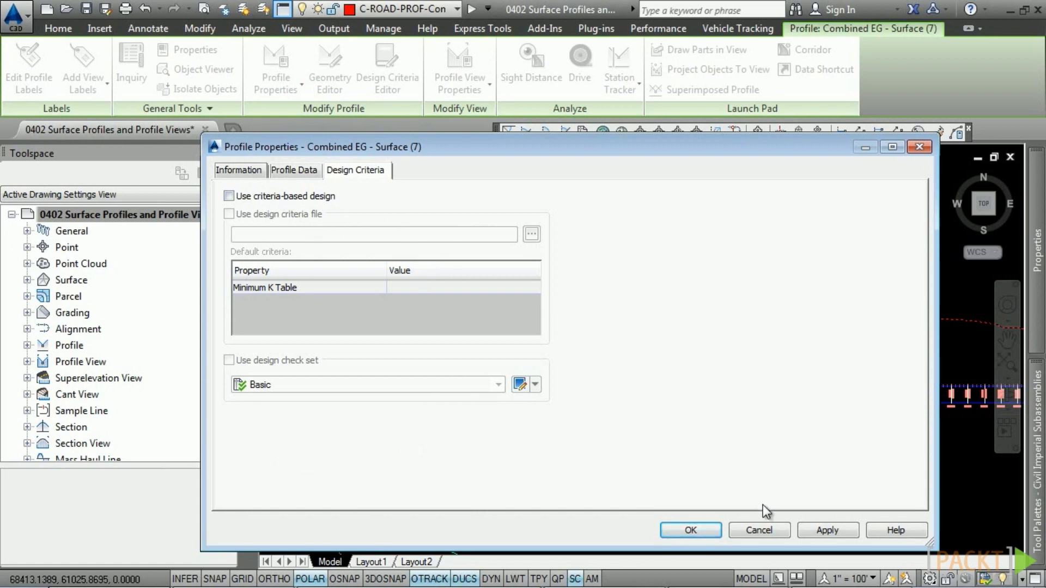
click(760, 529)
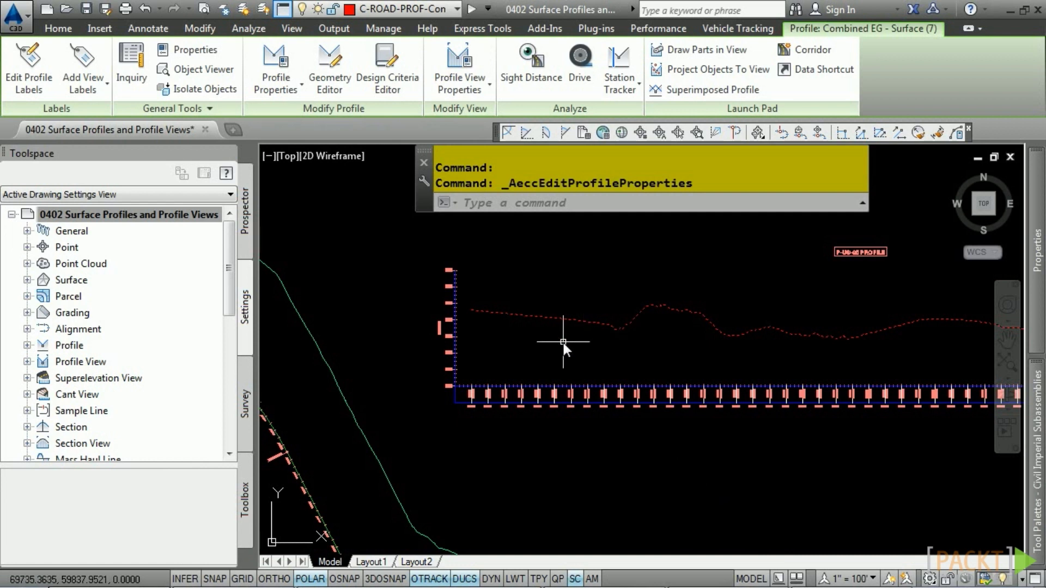
key(Escape)
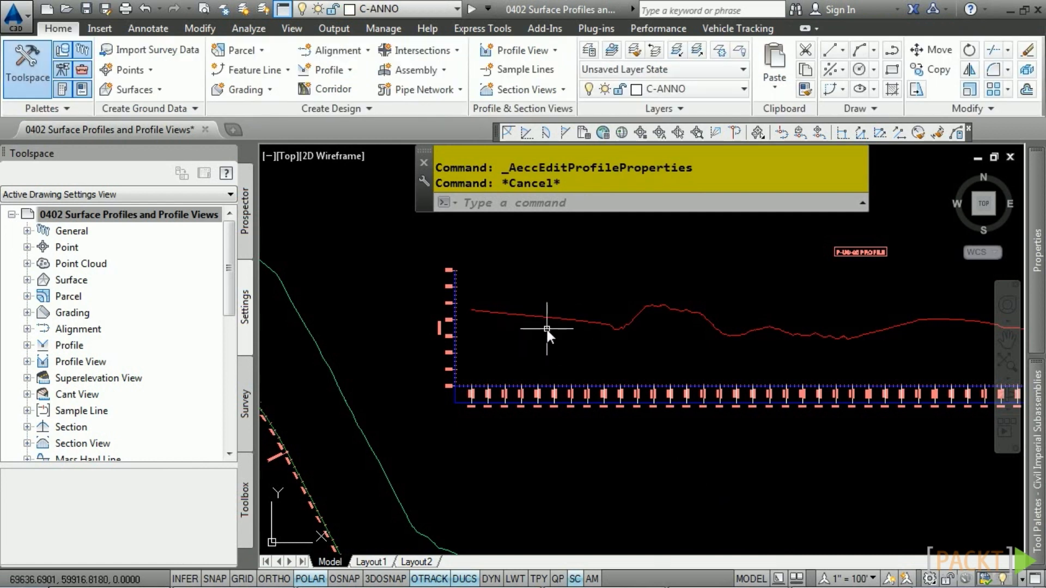
Split the model space into two horizontal viewports and show the start of alignment P-US-90 in the lower one
mouse_move(546, 326)
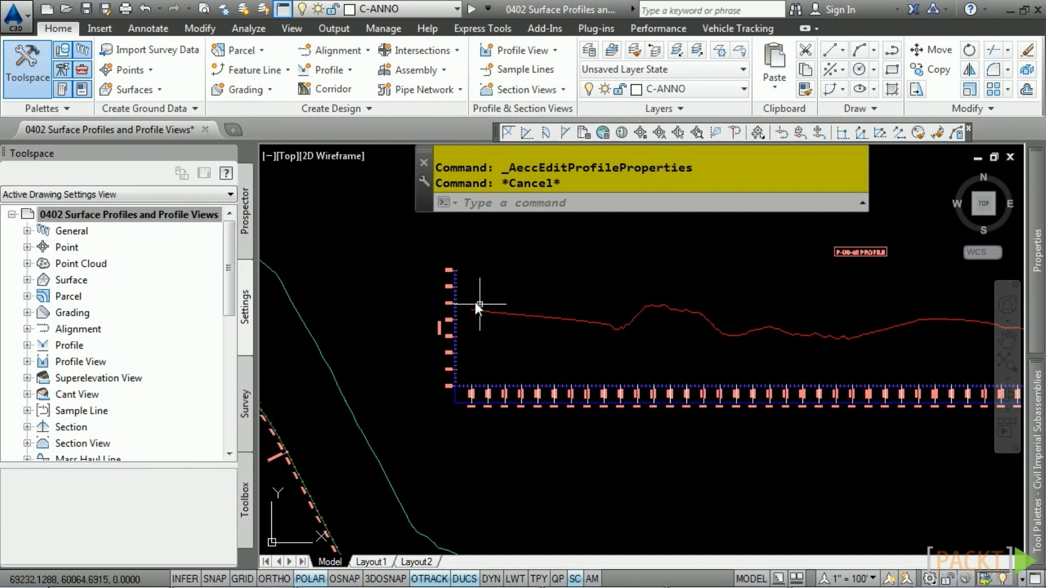
click(268, 156)
mouse_move(325, 196)
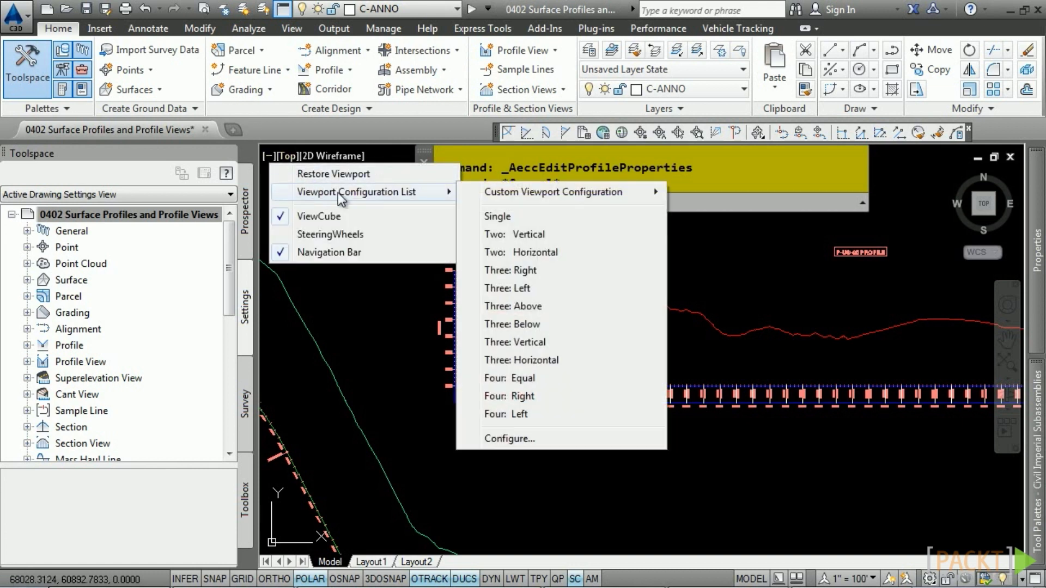
click(537, 252)
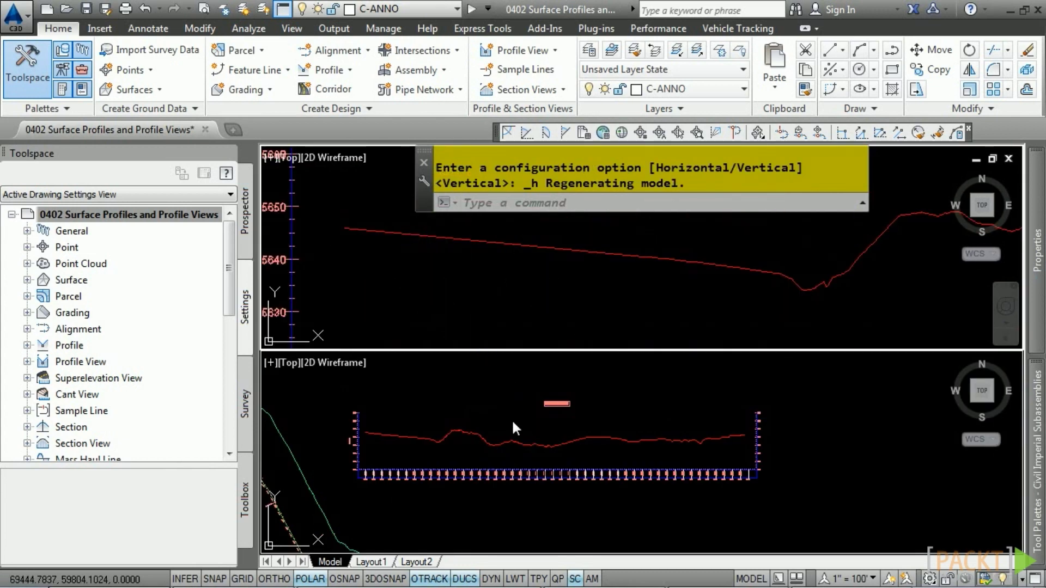
middle_drag(450, 525, 490, 434)
scroll(597, 396, up, 5)
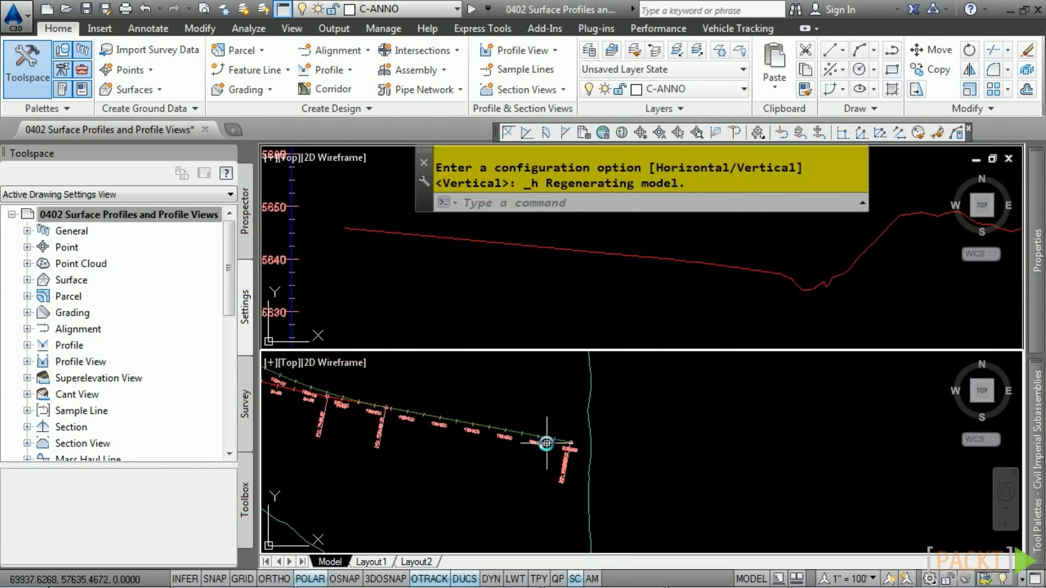
Try moving the start point of alignment P-US-90, undo the move, and return to a single viewport
click(581, 436)
click(637, 490)
click(602, 439)
click(506, 541)
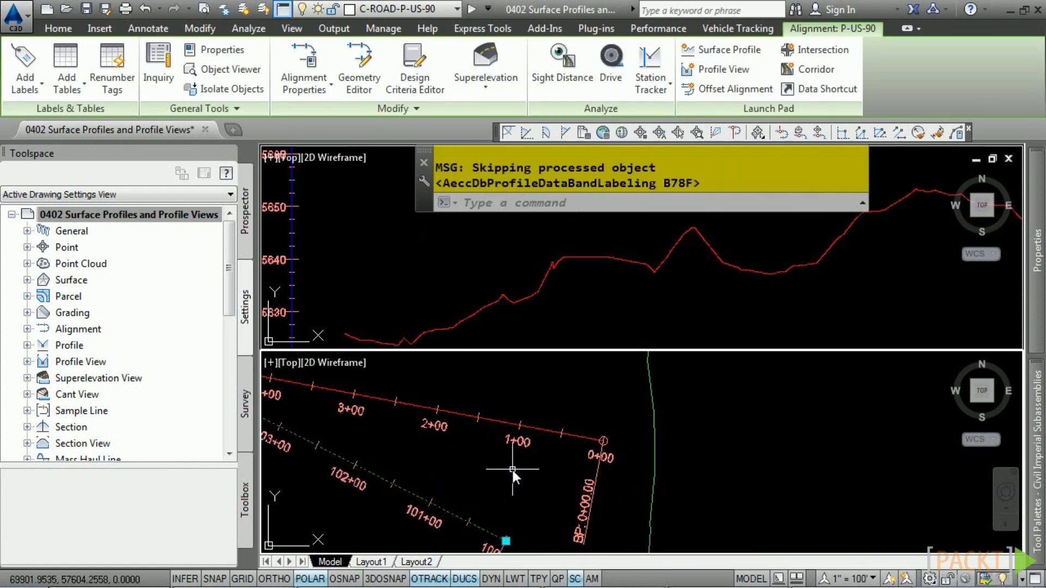
key(ctrl+z)
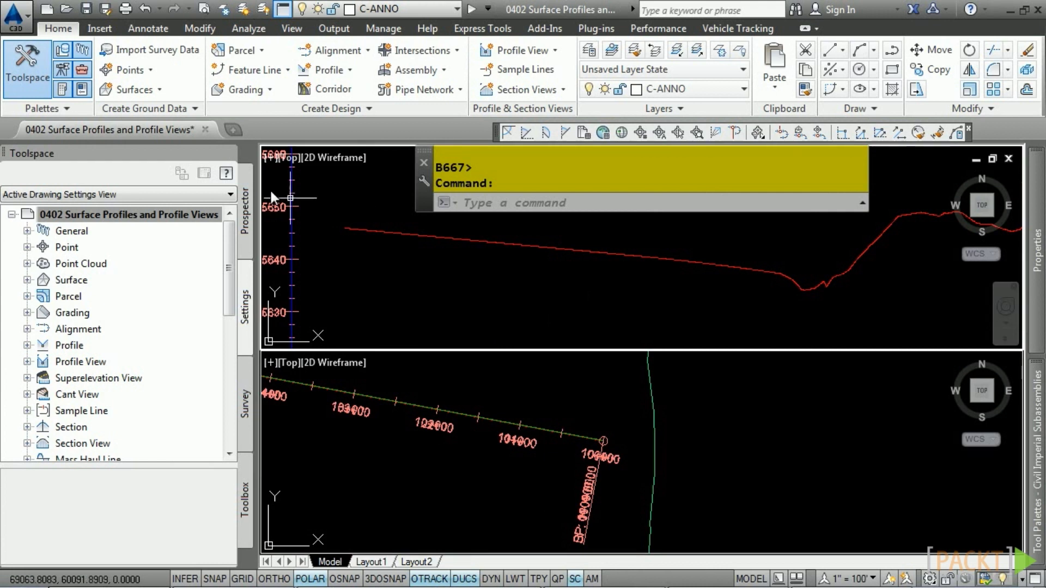
click(268, 157)
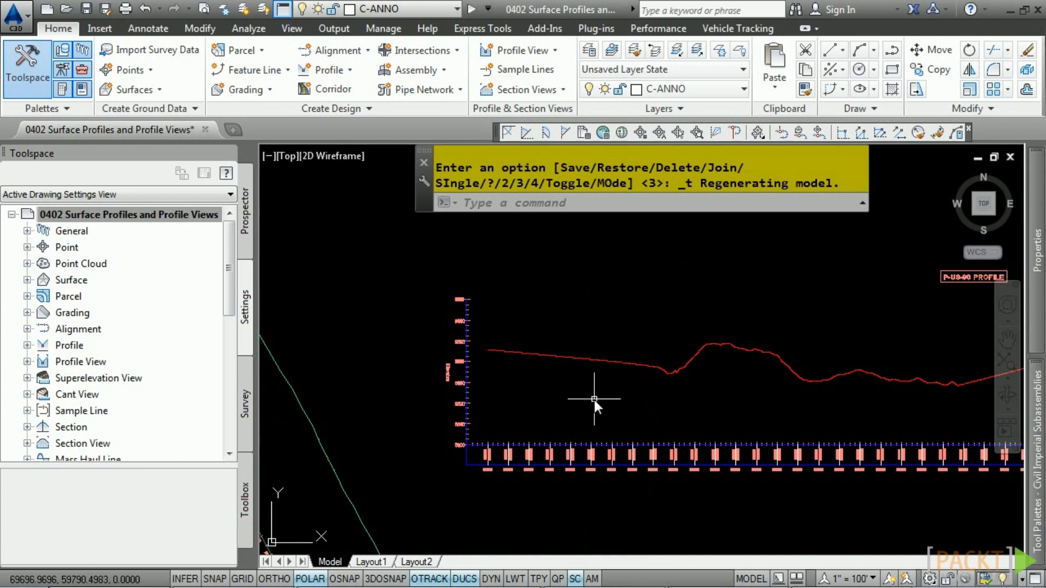
Try deleting the Combined EG profile line from the profile view and undo the deletion
click(570, 361)
key(Escape)
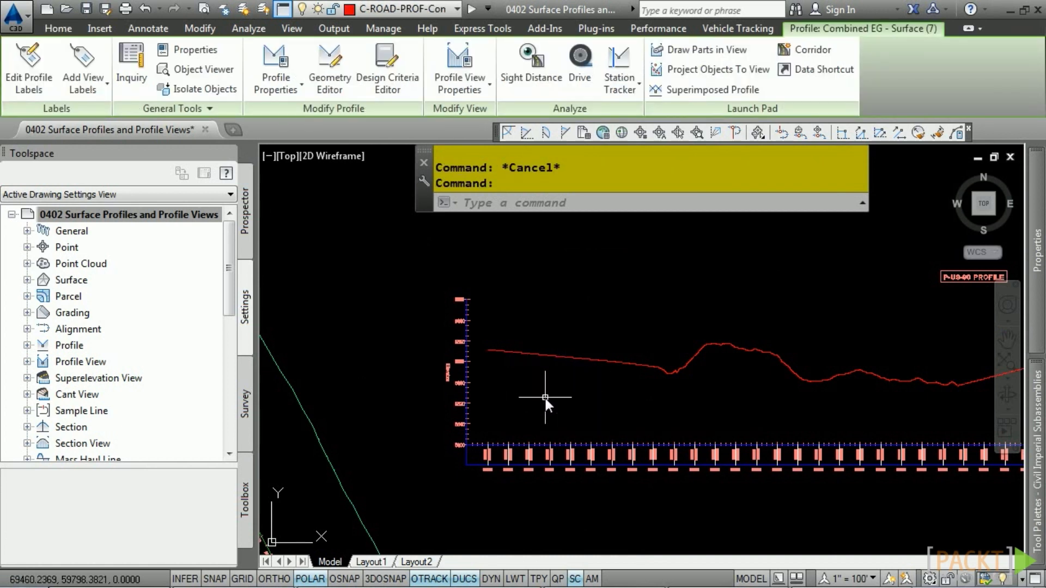
key(Delete)
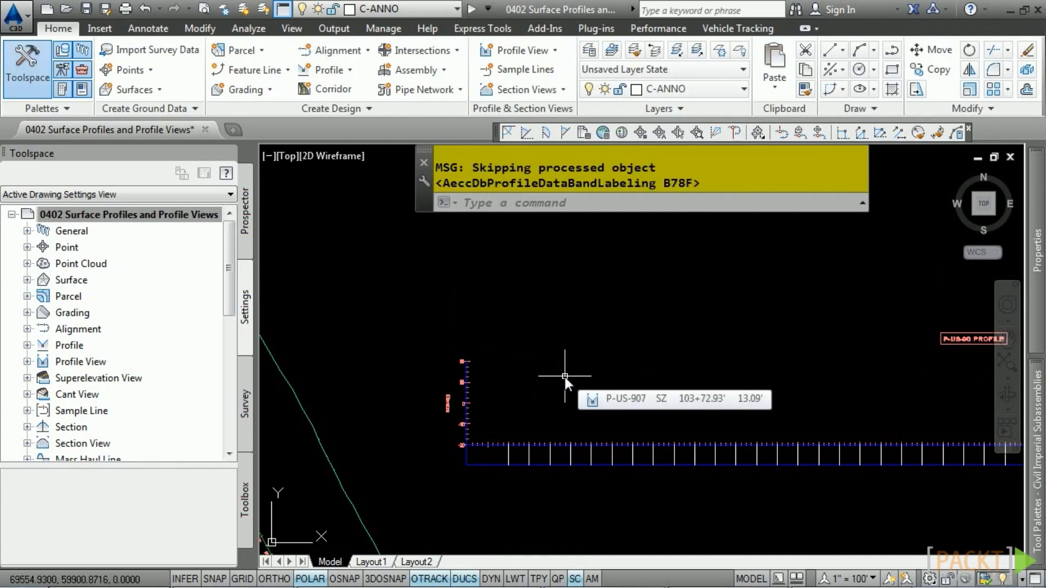
key(ctrl+z)
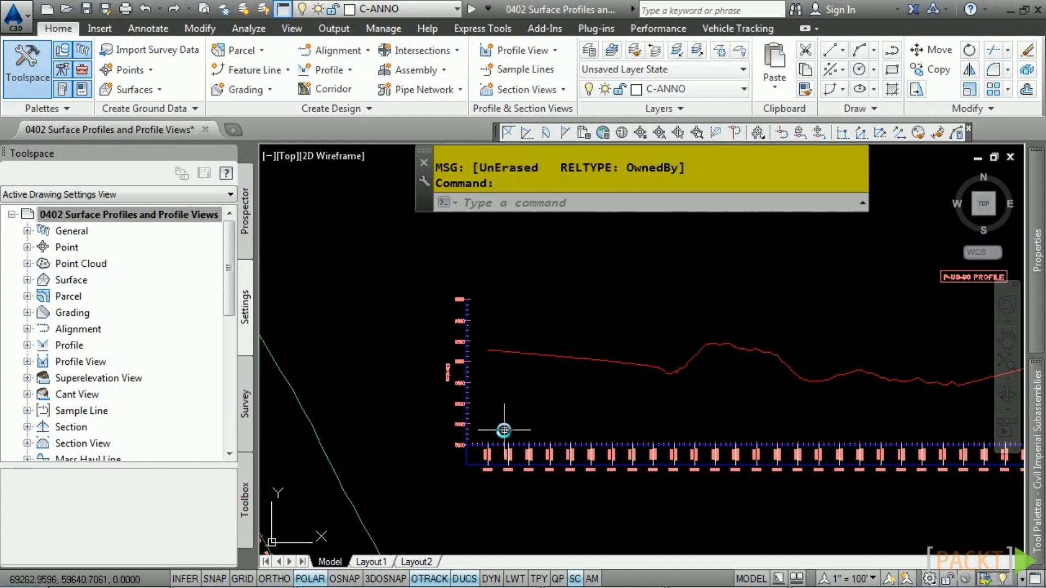
Try deleting the entire P-US-90 profile view and undo the deletion
click(478, 440)
key(Delete)
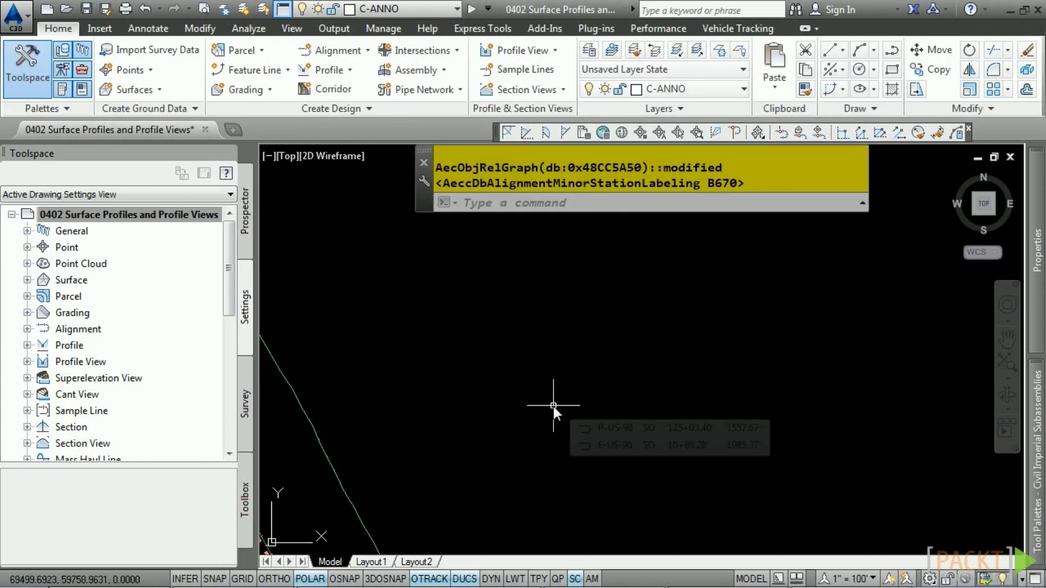
key(ctrl+z)
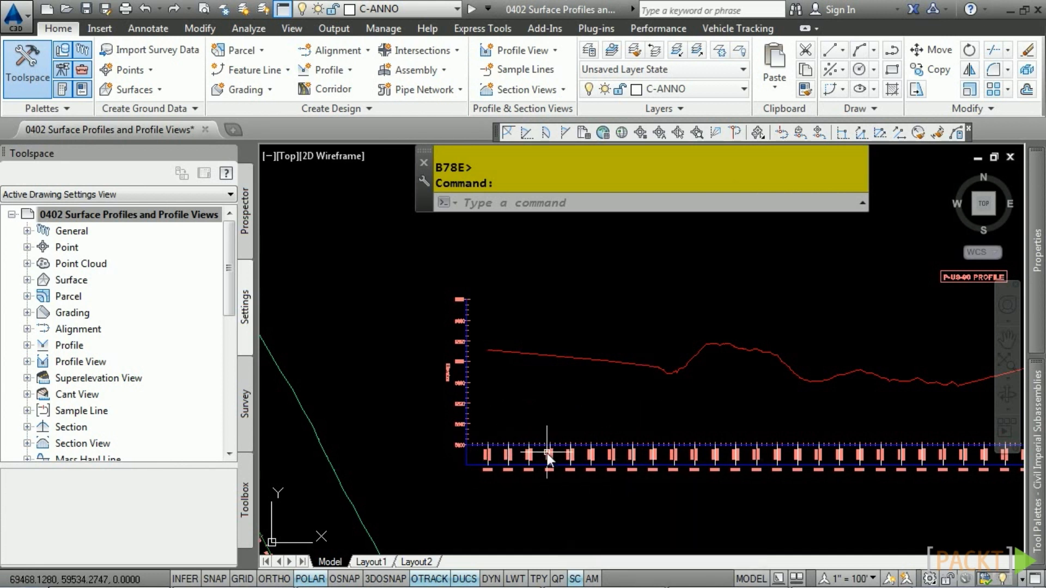
Move the P-US-90 profile view by its origin grip to the empty area below the site plan
click(567, 446)
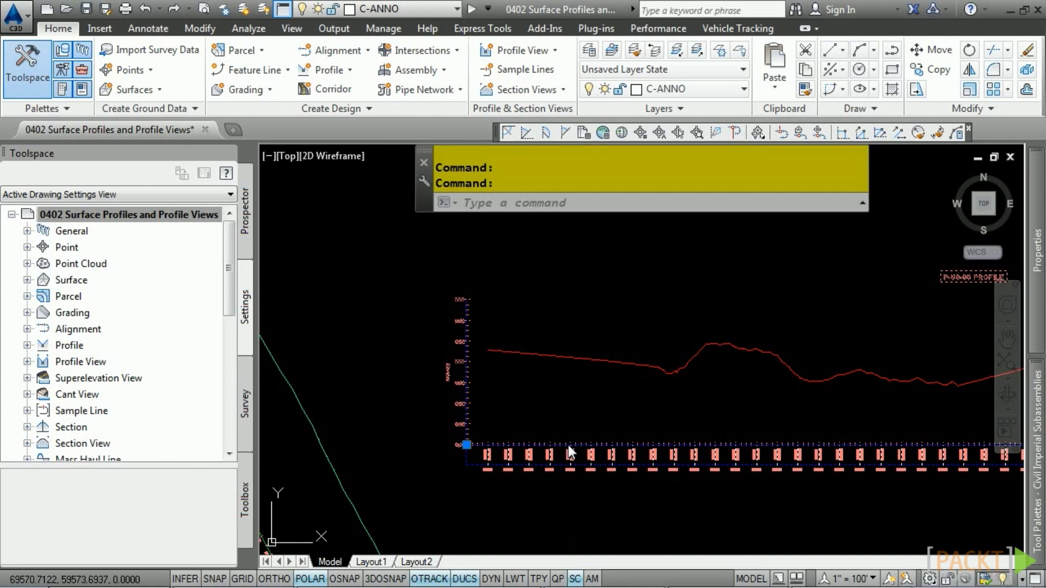
click(464, 440)
scroll(464, 441, down, 8)
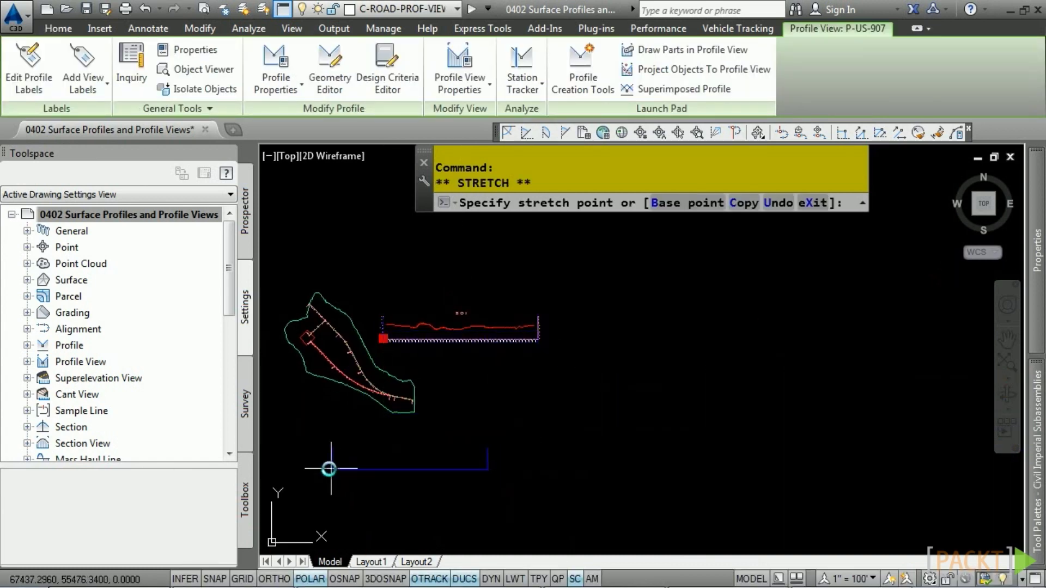
click(329, 468)
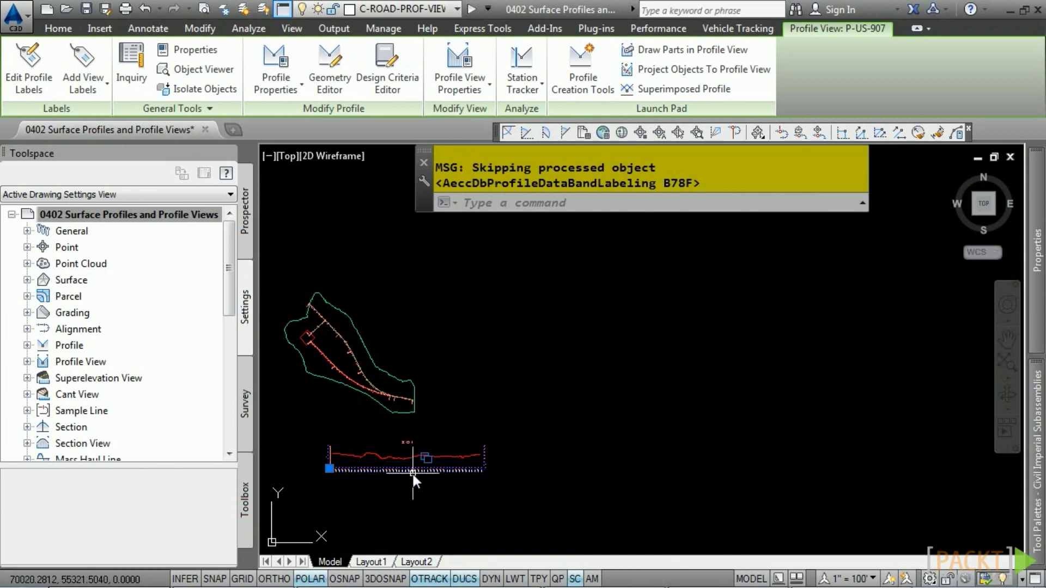
mouse_move(420, 447)
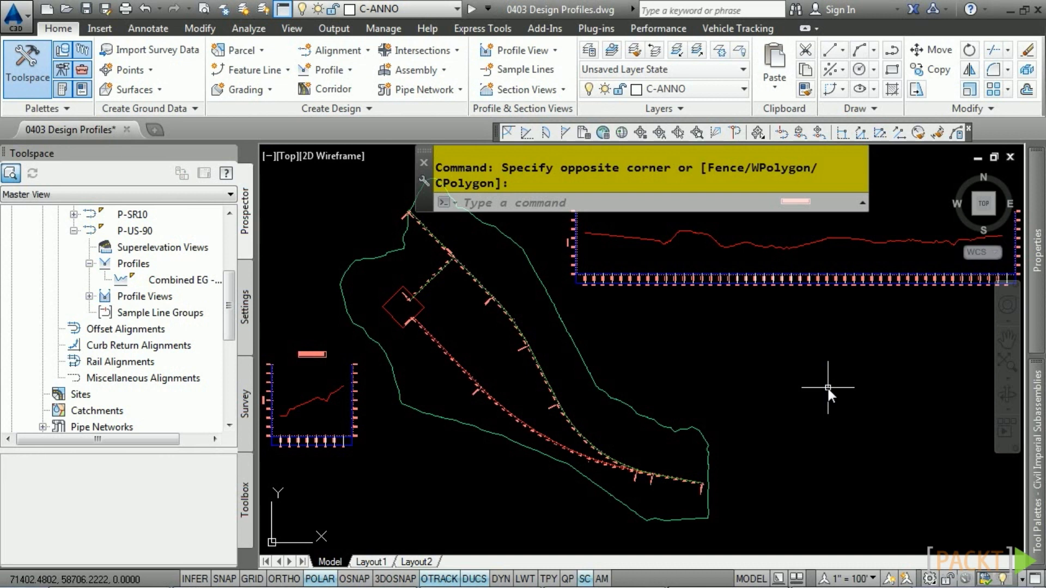
Start a new layout profile in the P-US-90 profile view, named _P-US-90 and using the Layout profile style
click(518, 344)
middle_click(661, 240)
middle_click(661, 240)
click(528, 379)
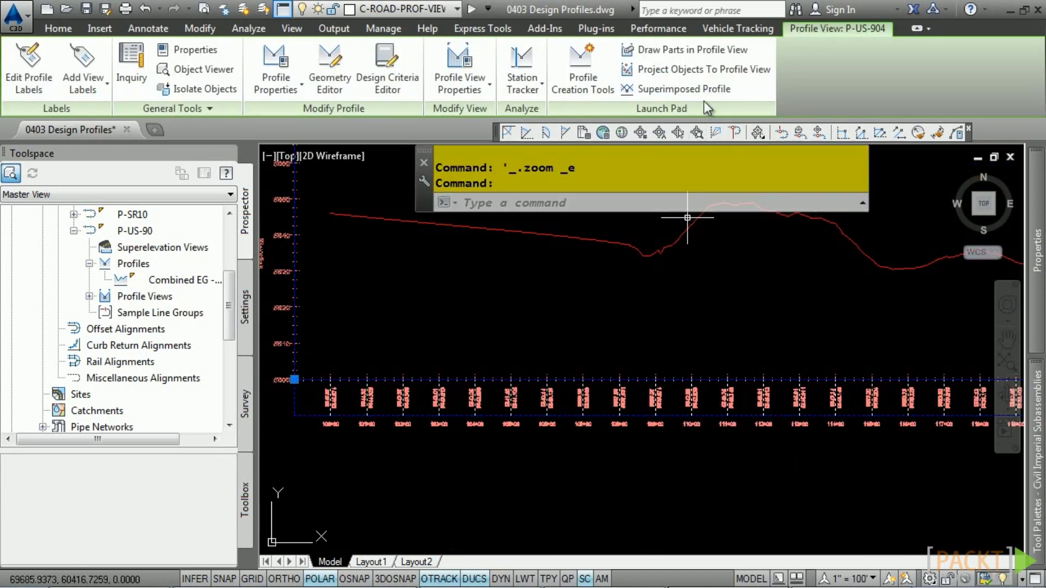
click(573, 86)
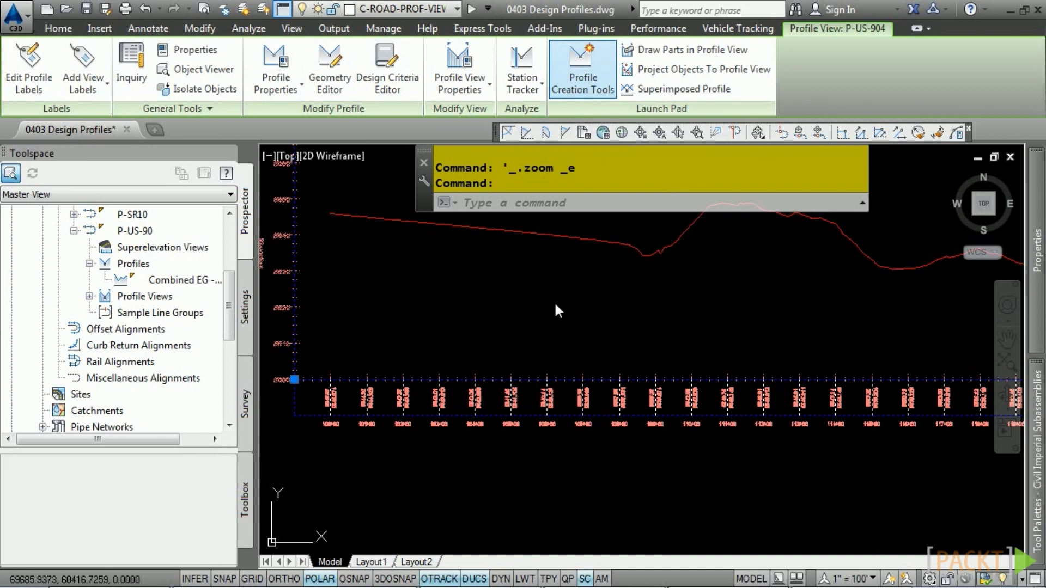
drag(592, 148, 481, 91)
triple_click(525, 161)
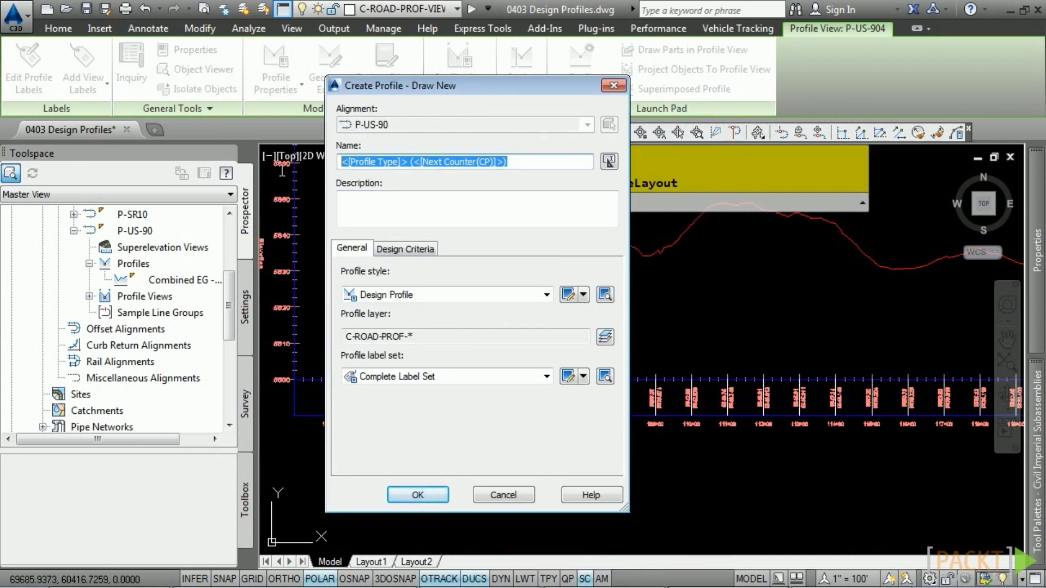
key(Delete)
text(_P)
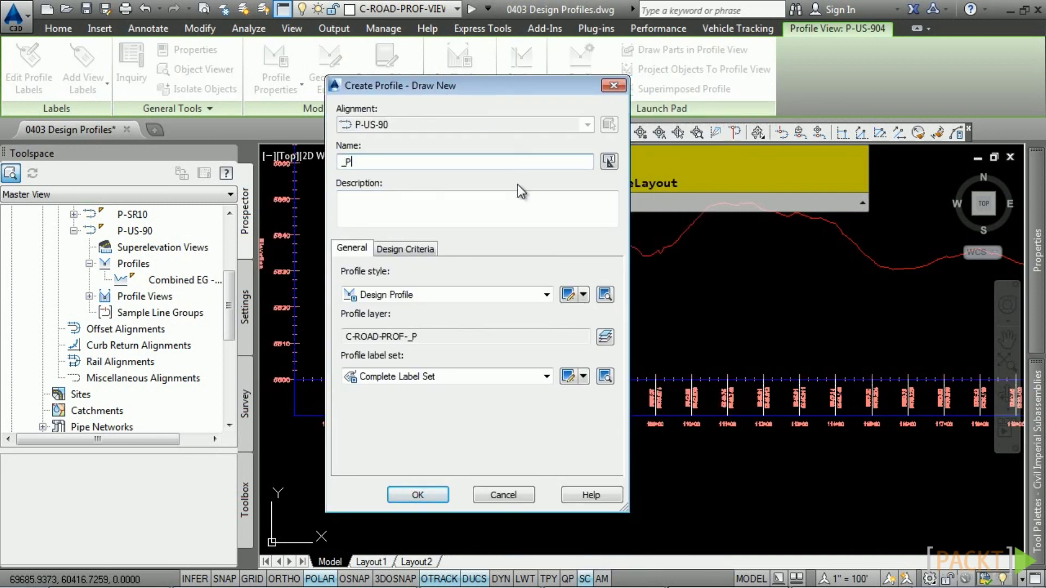
text(-US-90)
click(453, 294)
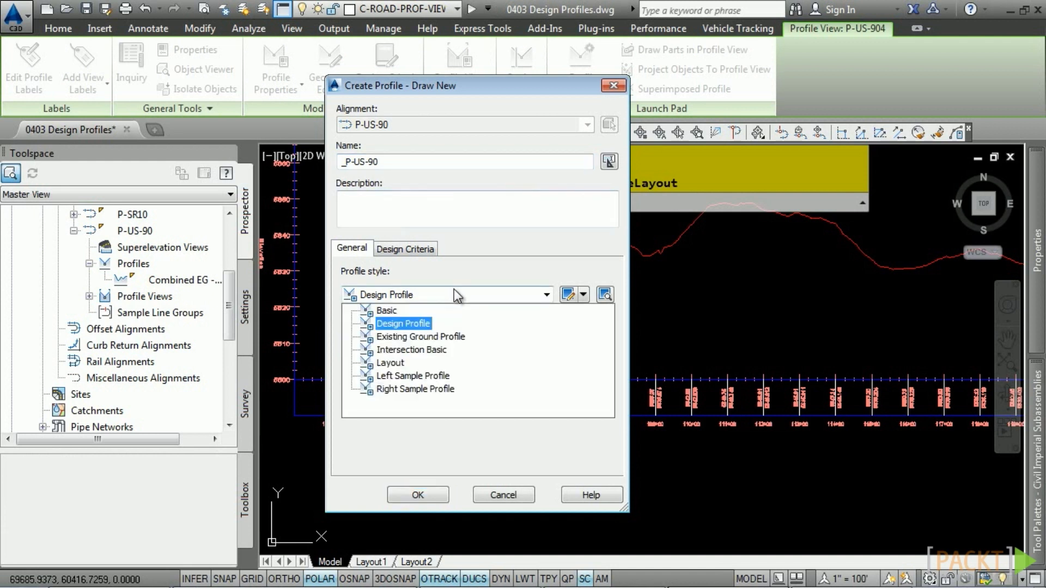
click(391, 363)
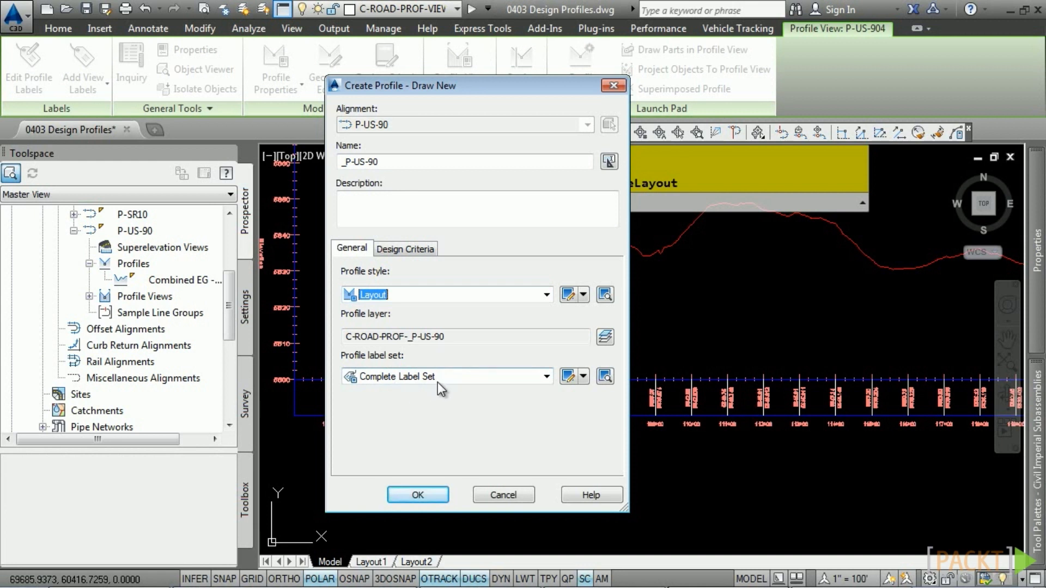
Try enabling criteria-based design, turn it off again, and create the _P-US-90 profile
click(411, 251)
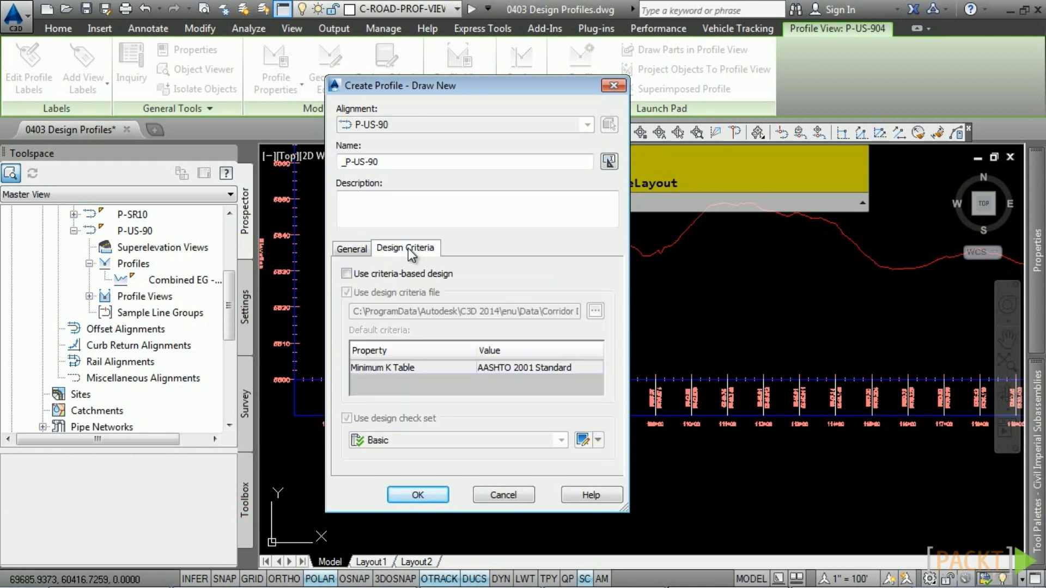
click(396, 276)
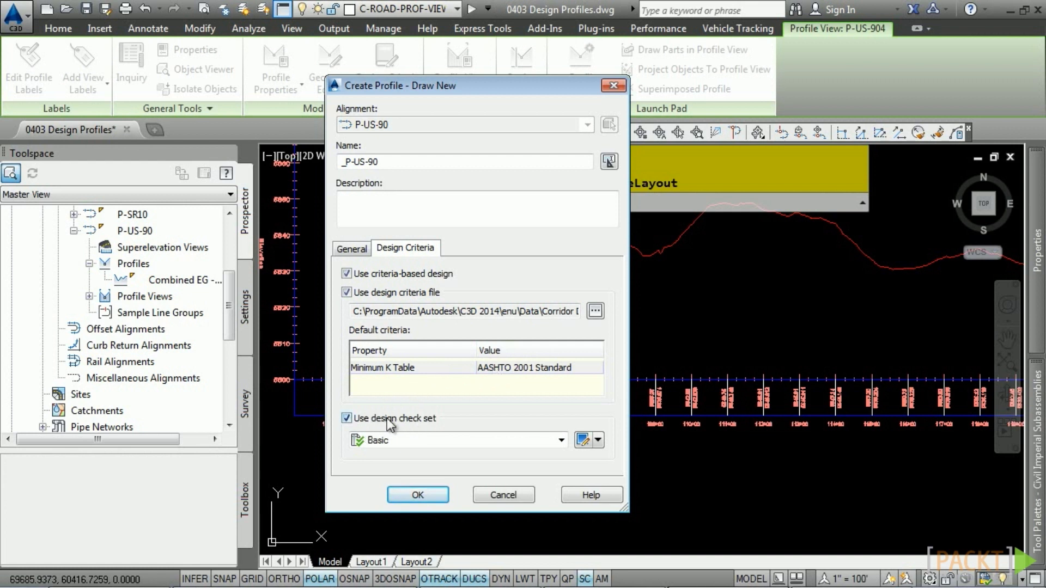
click(385, 275)
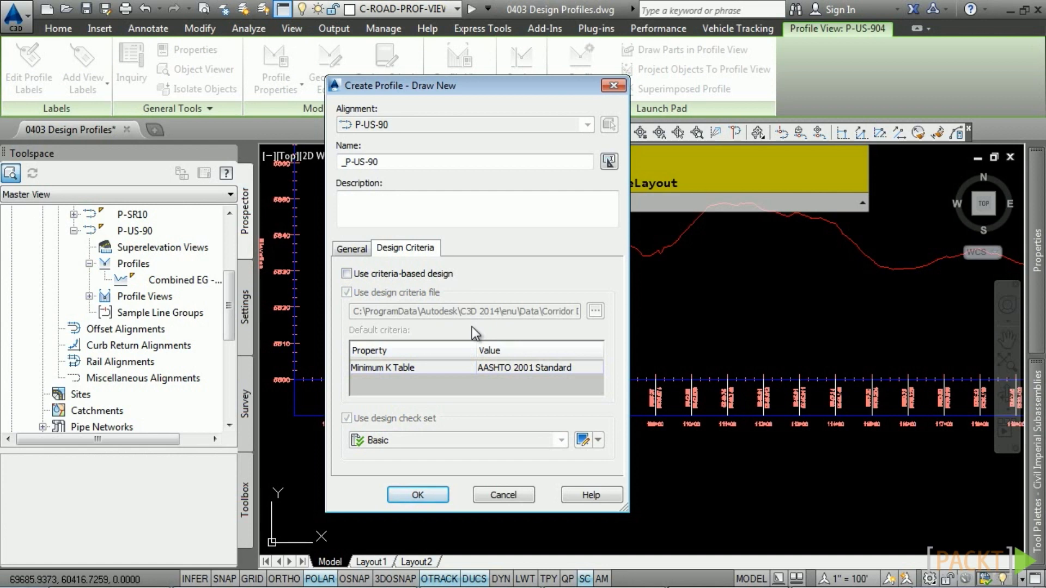
click(423, 492)
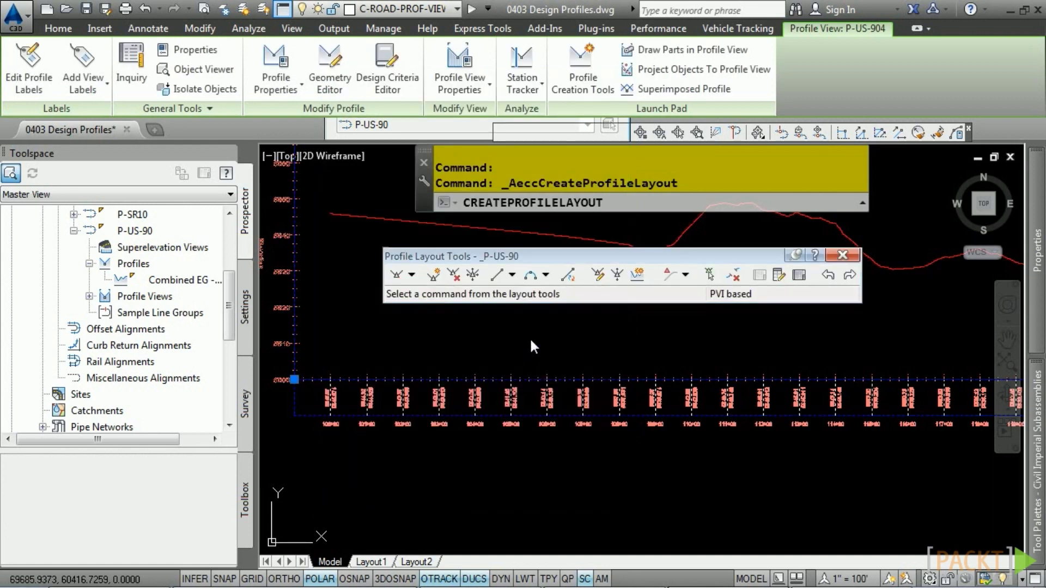
drag(548, 262, 541, 234)
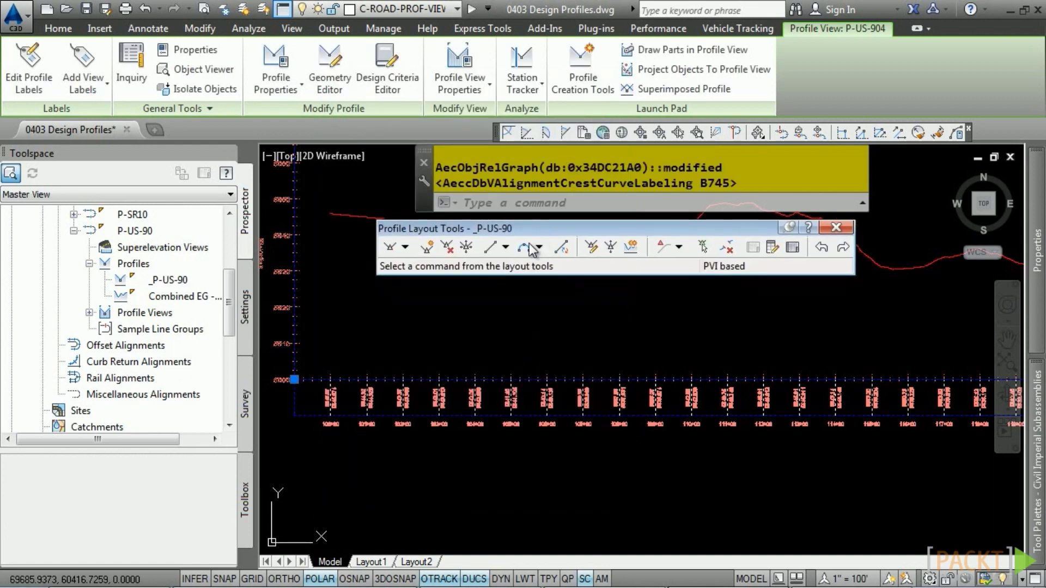
Review the tangent and vertical curve drawing options for the profile, including the Vertical Curve Settings, without changing them
click(405, 247)
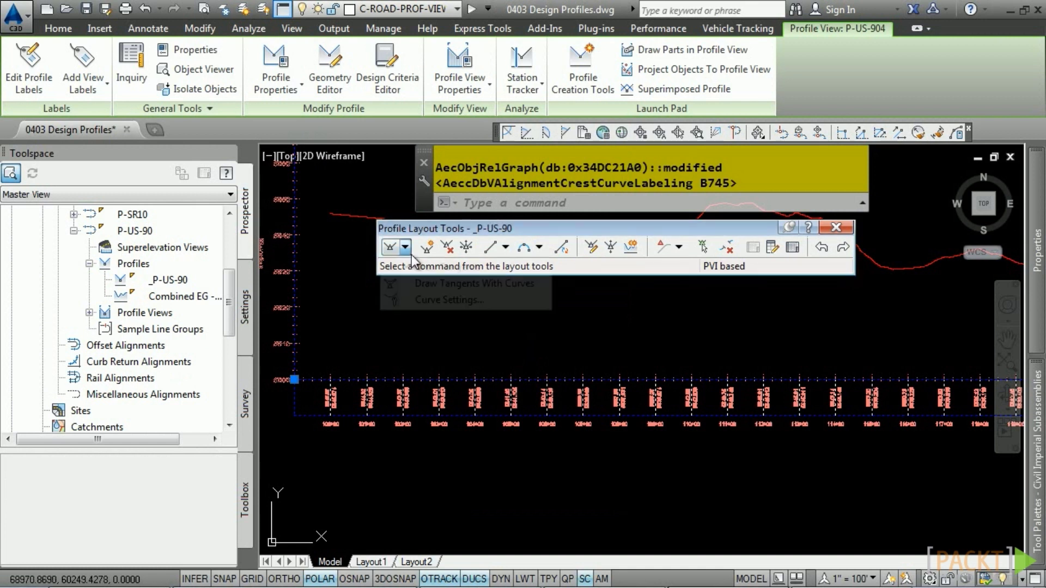
click(505, 247)
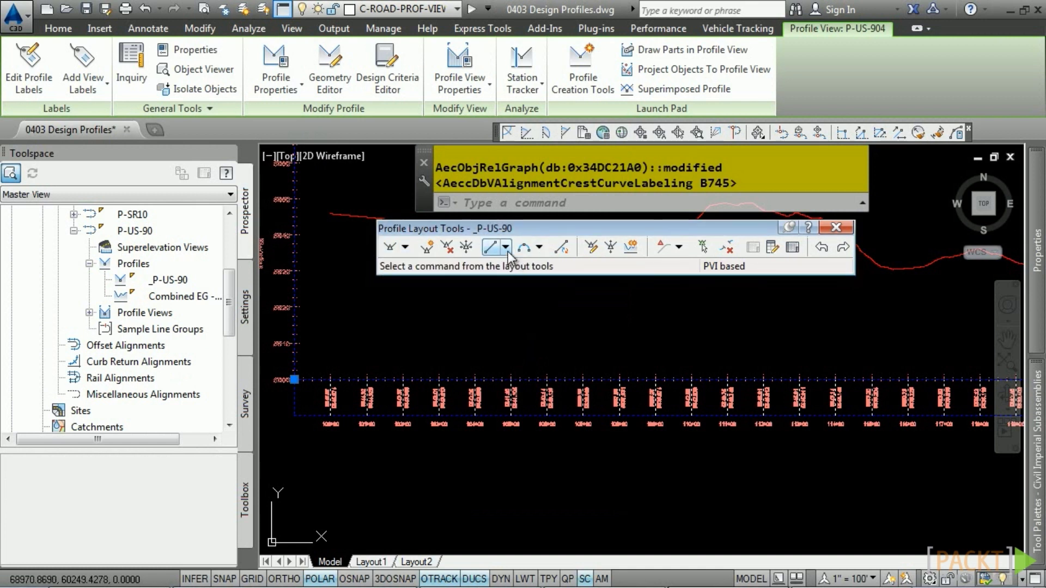
click(505, 247)
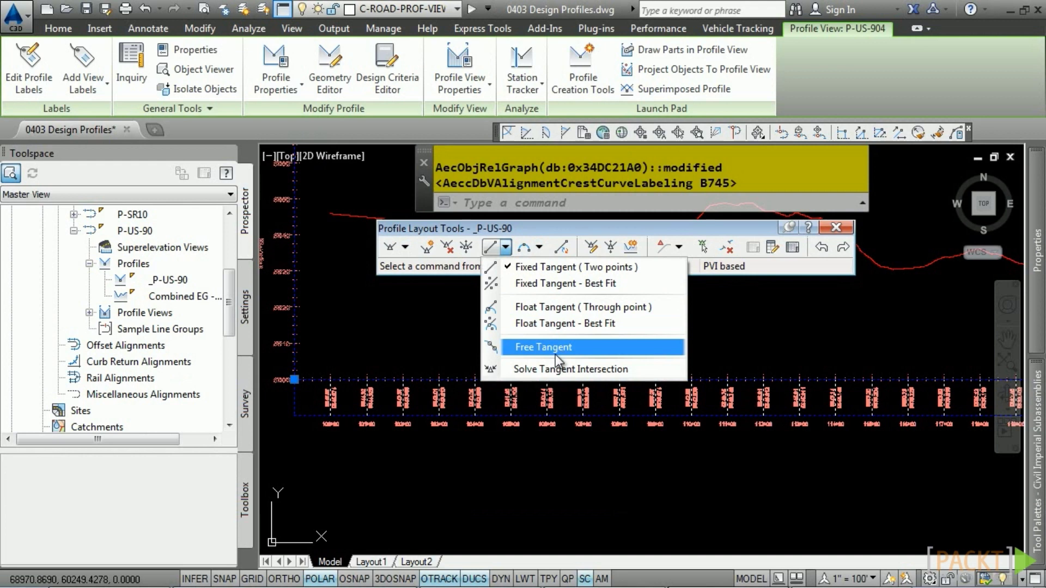
click(539, 248)
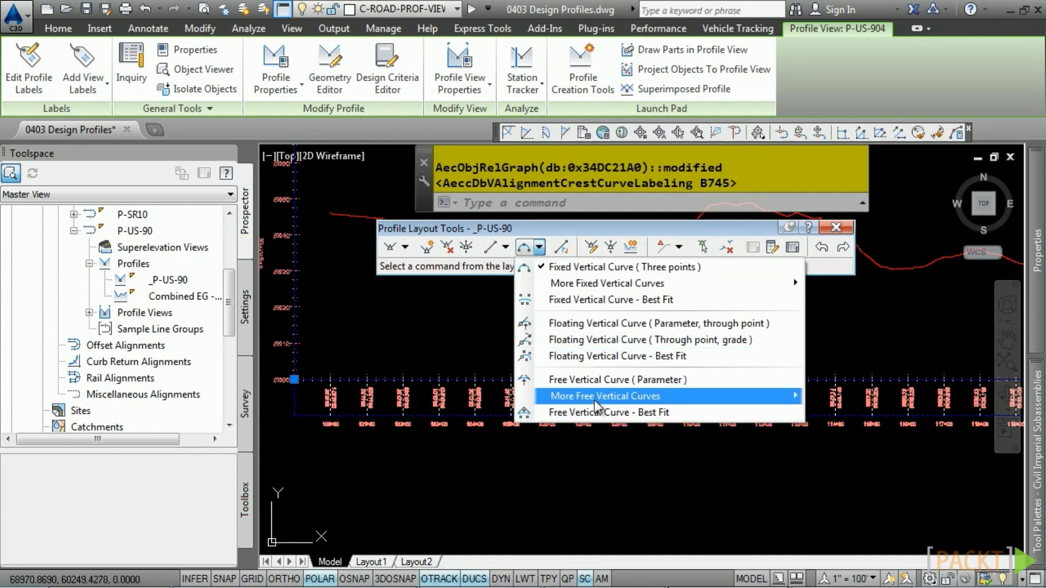
click(582, 235)
click(404, 248)
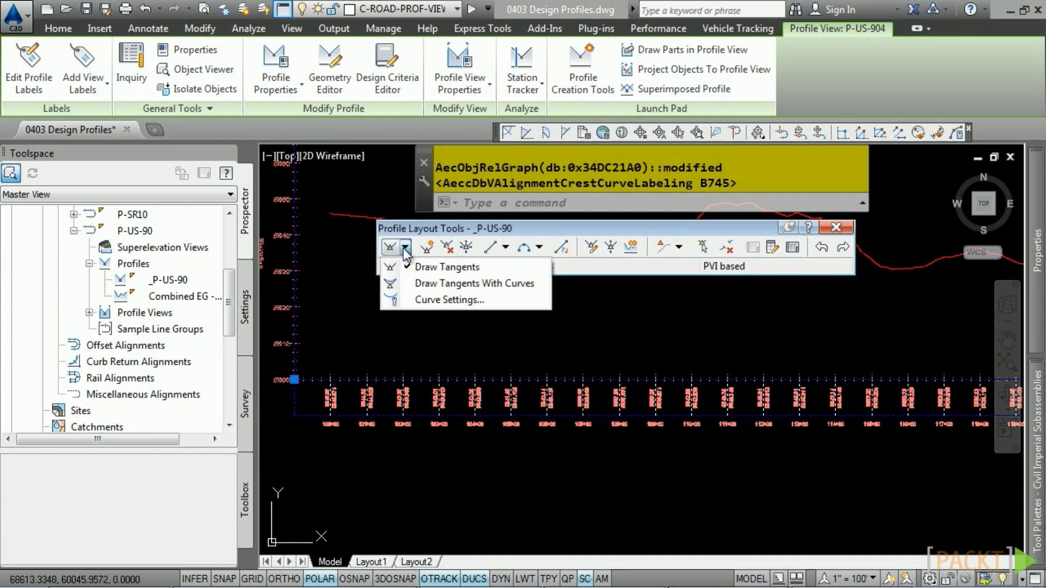
click(434, 300)
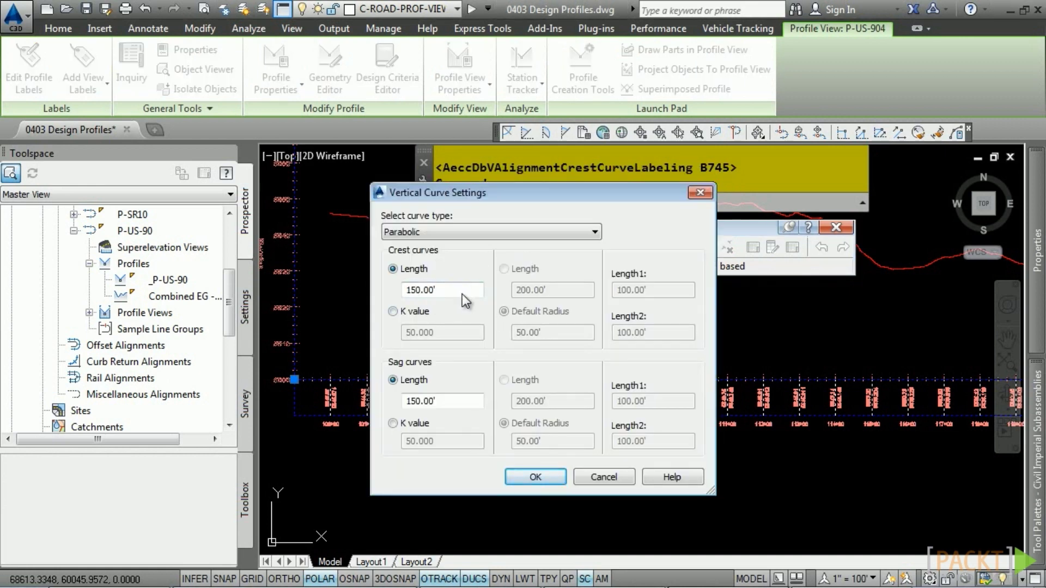
click(603, 478)
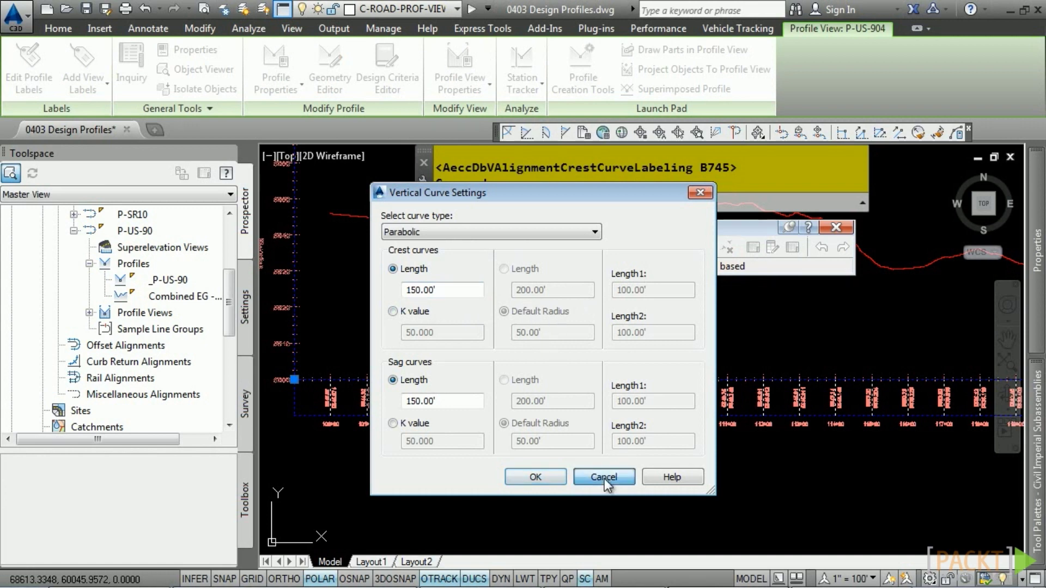
Check among the Civil toolbars whether Transparent Commands is enabled
middle_drag(609, 329, 590, 430)
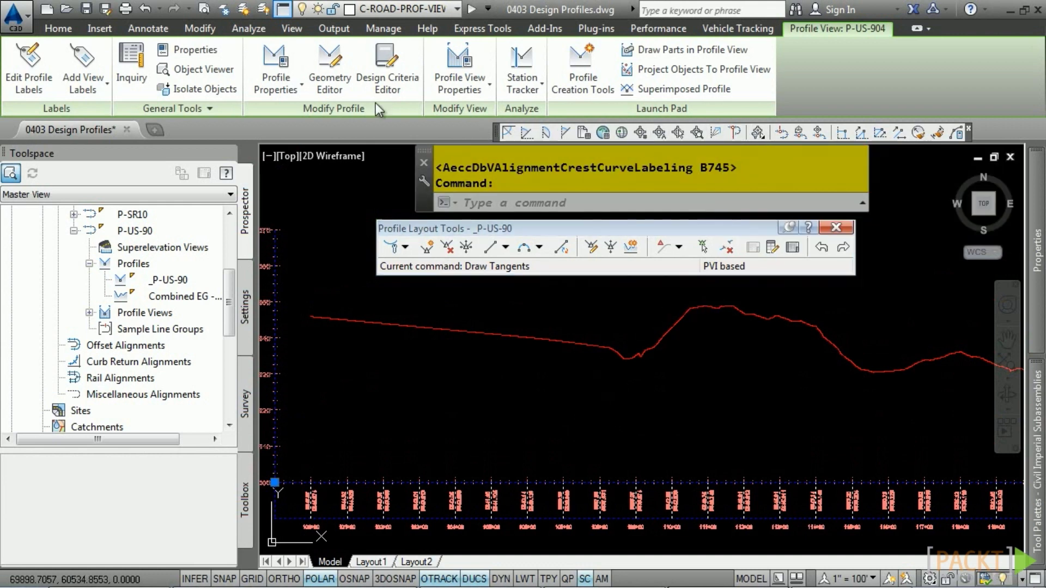
click(292, 30)
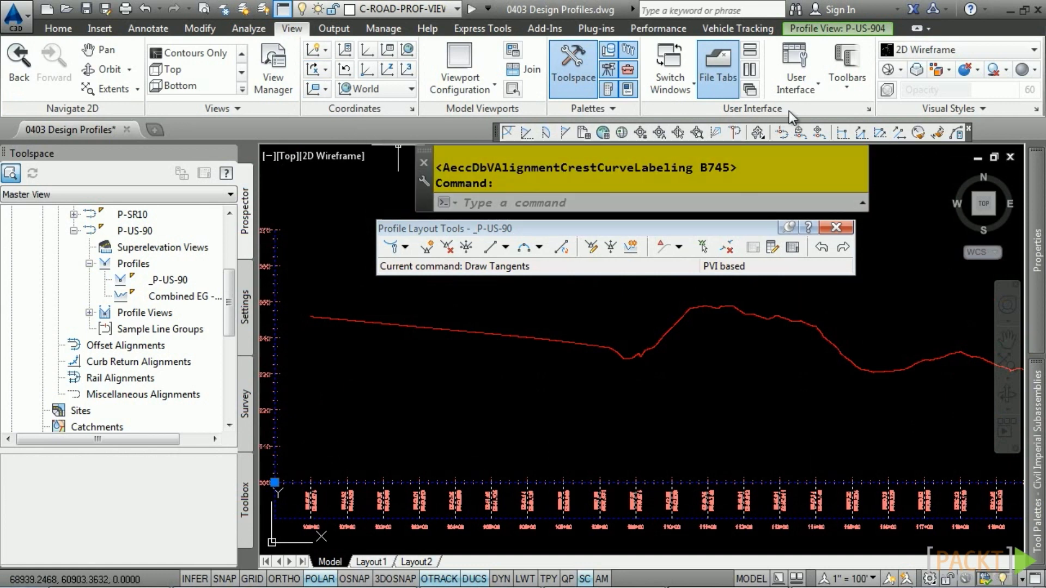
click(835, 86)
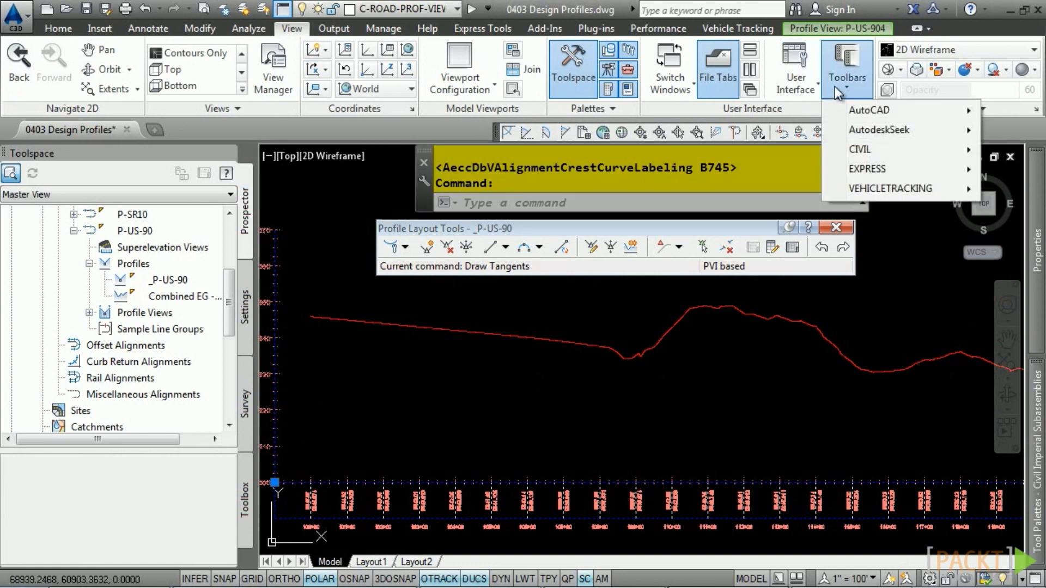
mouse_move(857, 149)
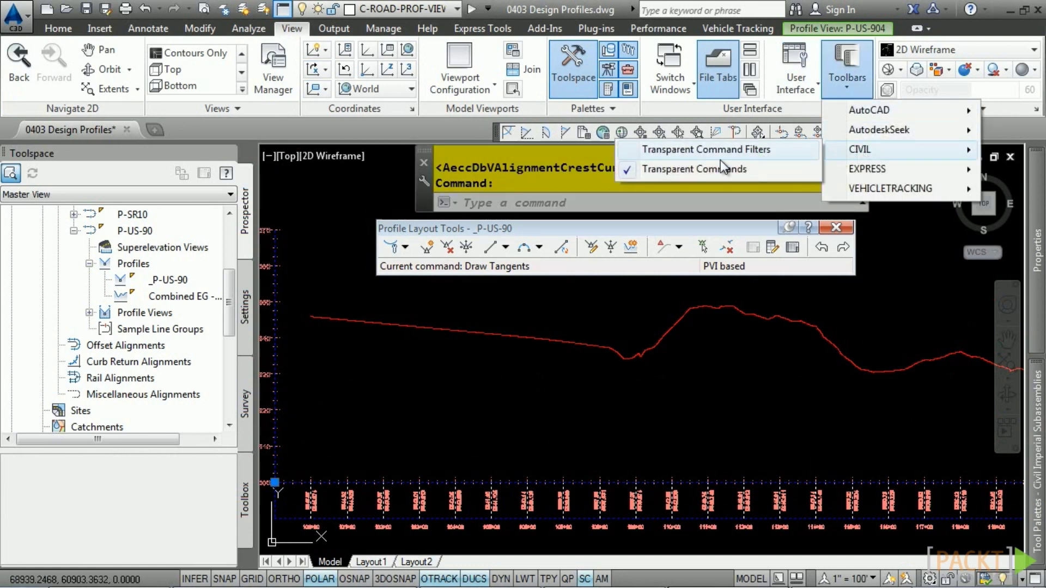
click(836, 28)
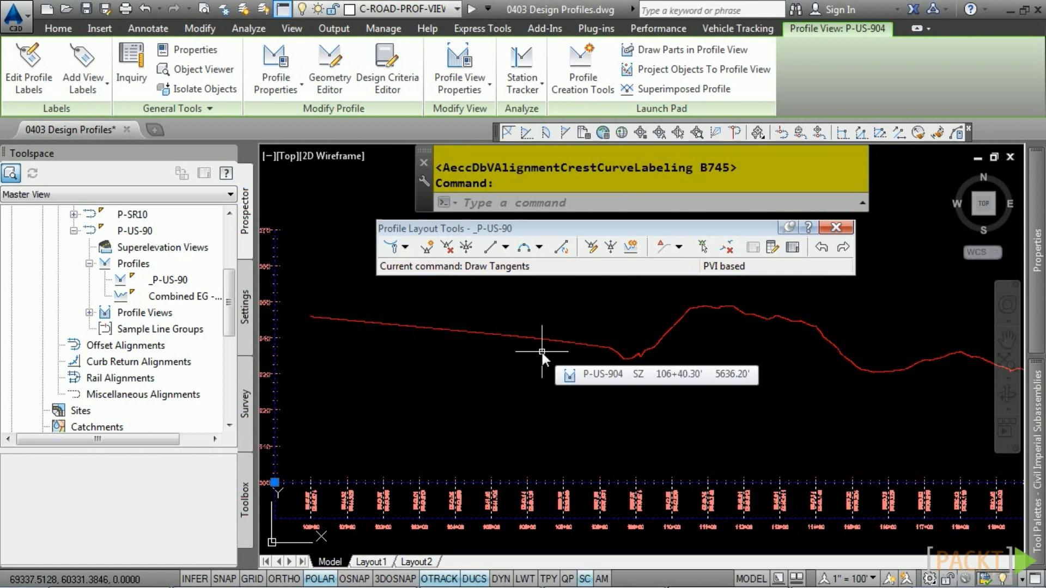
Start Draw Tangents and define its start point with the SSE transparent command, using the P-US-90 profile view, the site surface and station 10070
click(417, 237)
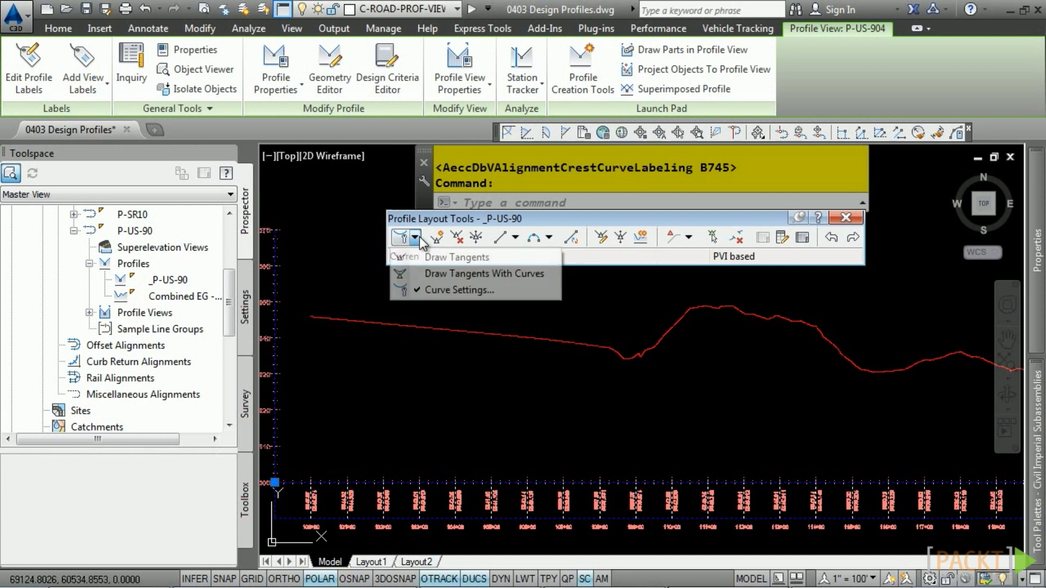
click(431, 256)
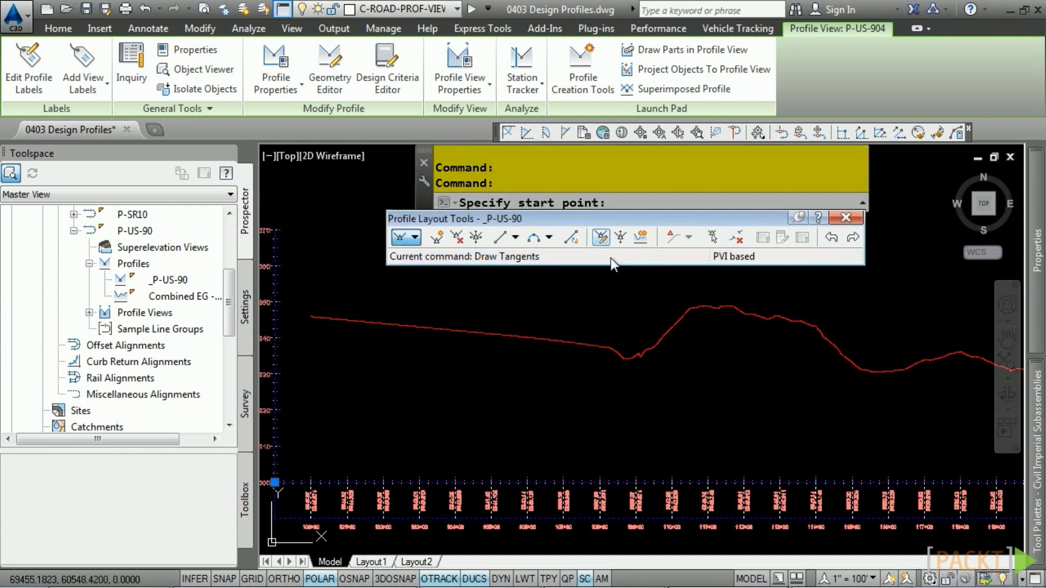
click(797, 133)
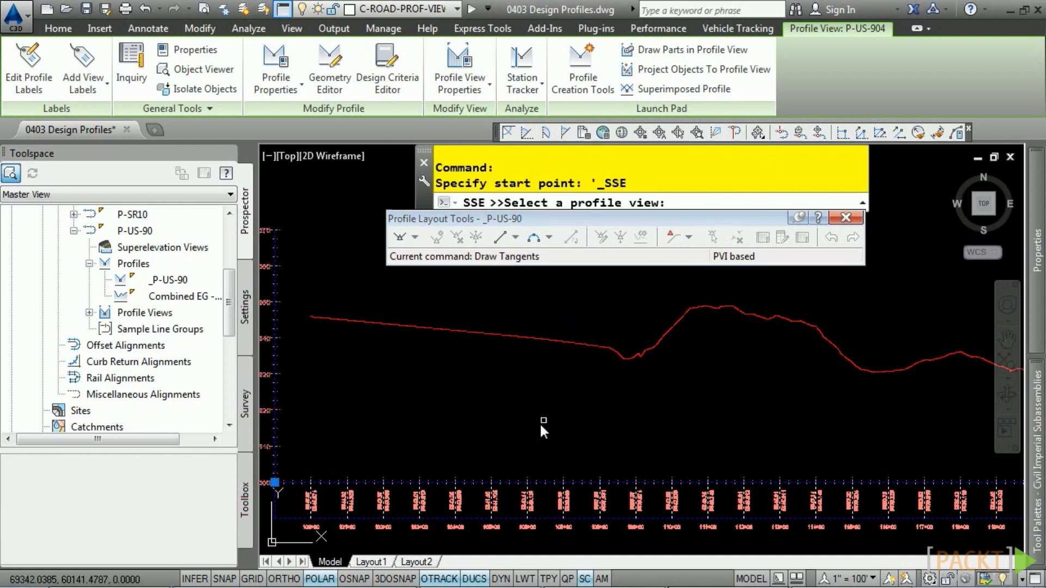
click(374, 482)
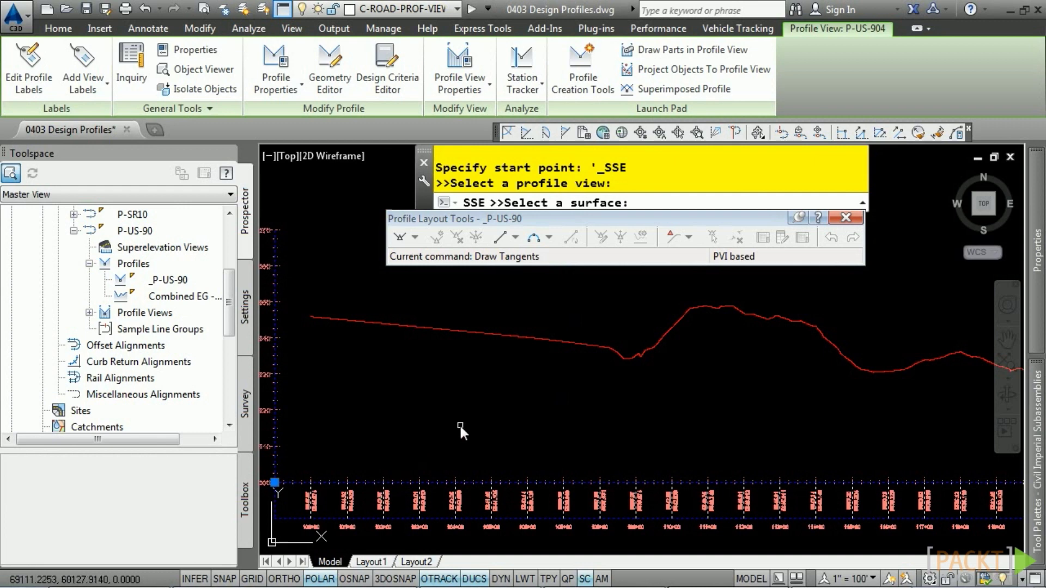
scroll(459, 423, down, 4)
scroll(459, 423, down, 2)
middle_drag(449, 481, 502, 421)
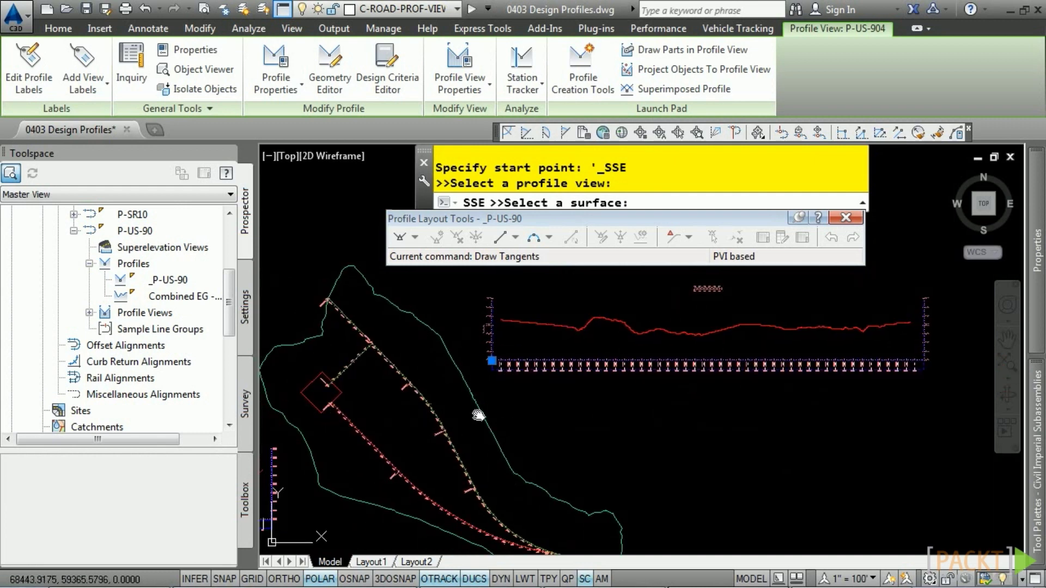
click(478, 411)
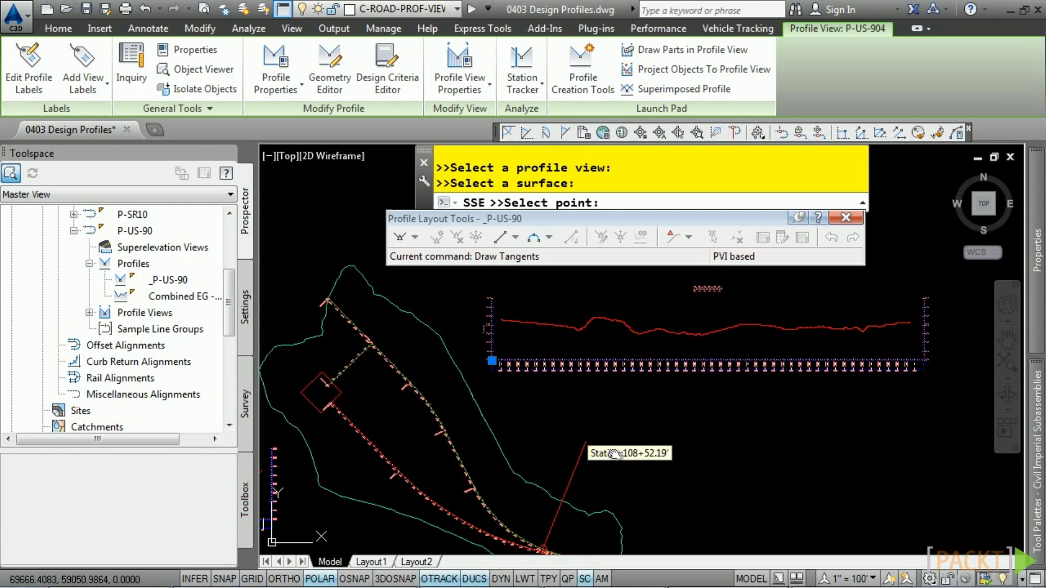
text(10)
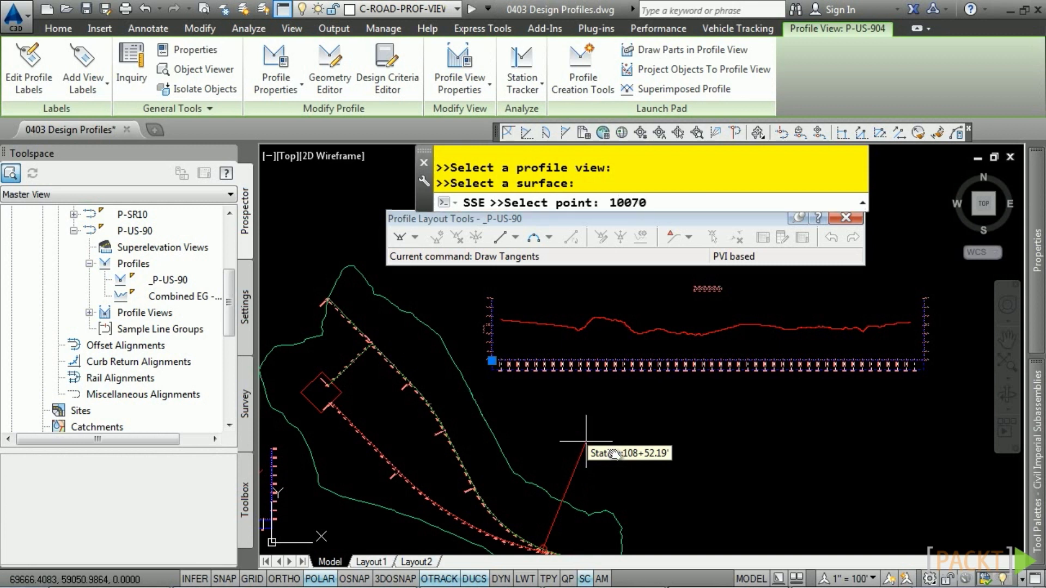
Place the design profile's first tangent point at station 10070 using the surface elevation, and end the station-and-surface point entry
text(070)
key(Return)
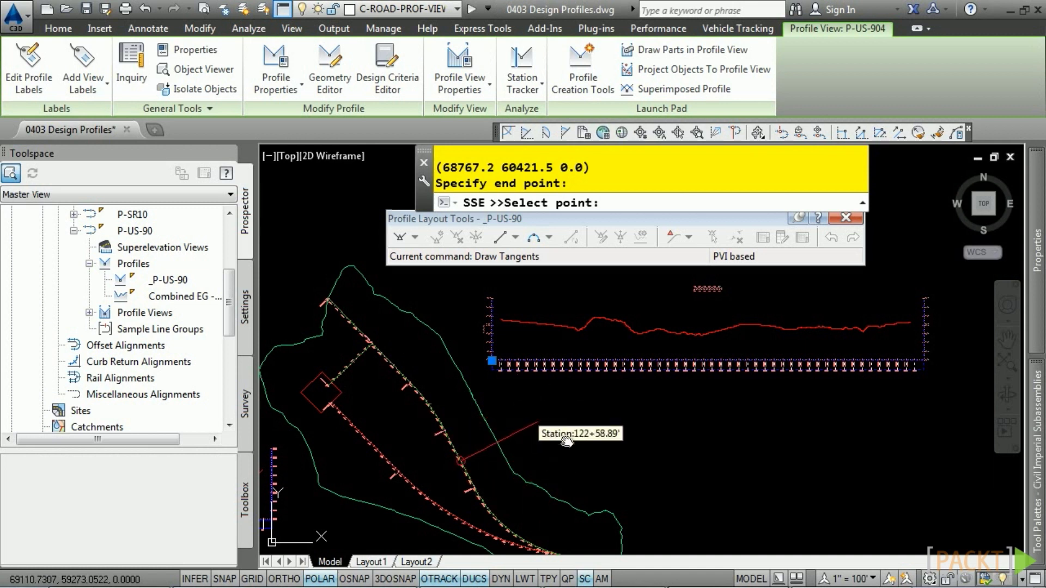
click(607, 437)
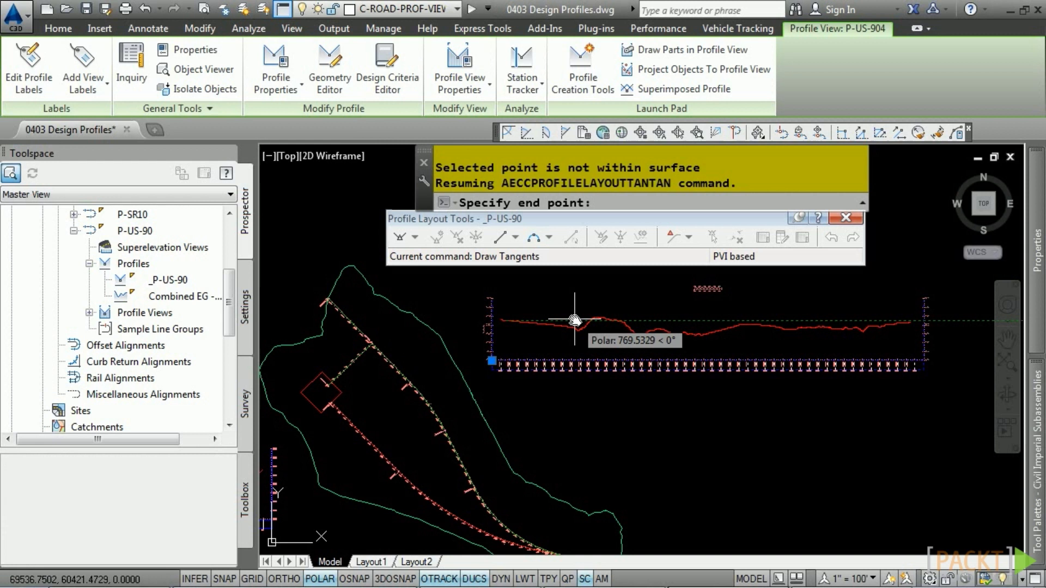
Draw the first design tangent by grade and station, with a -1 grade ending at station 11070
click(841, 133)
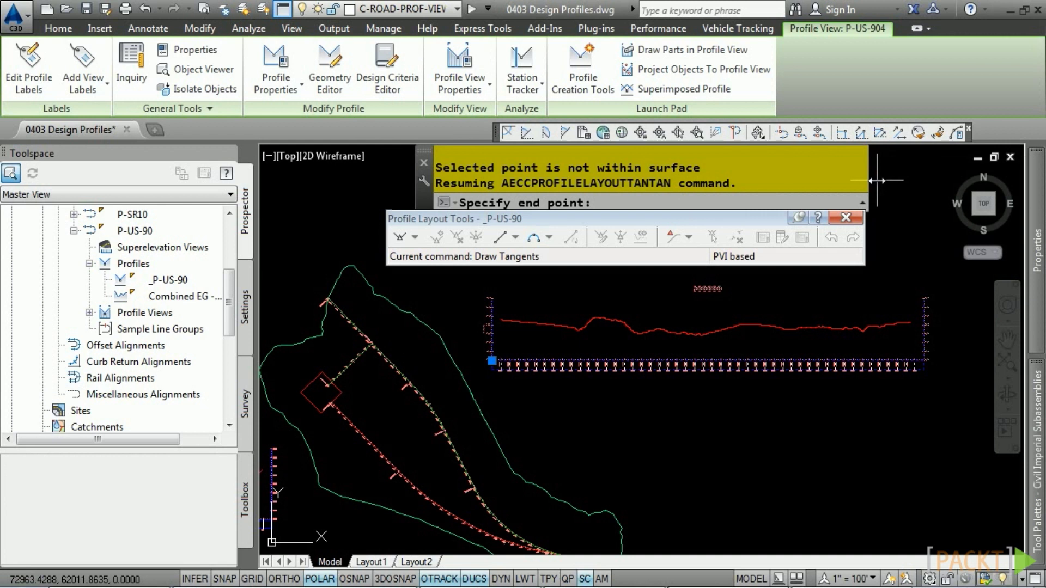
click(860, 132)
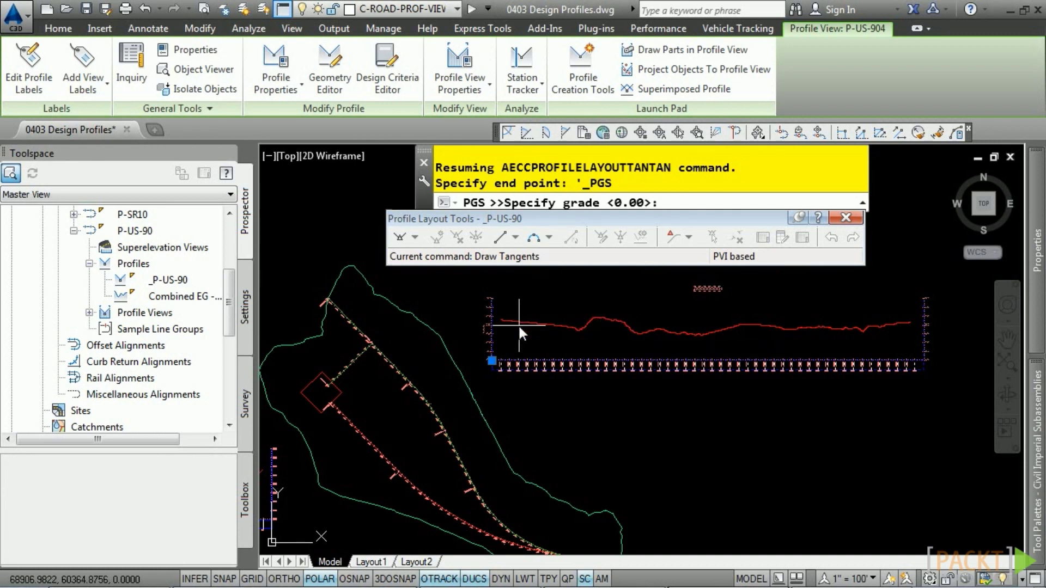
scroll(672, 358, up, 3)
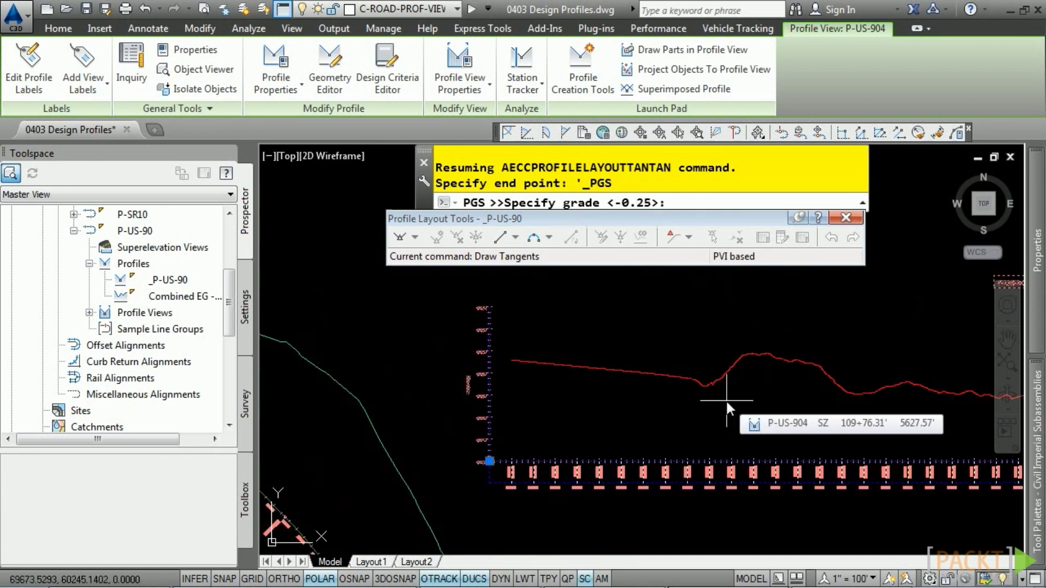
text(-1)
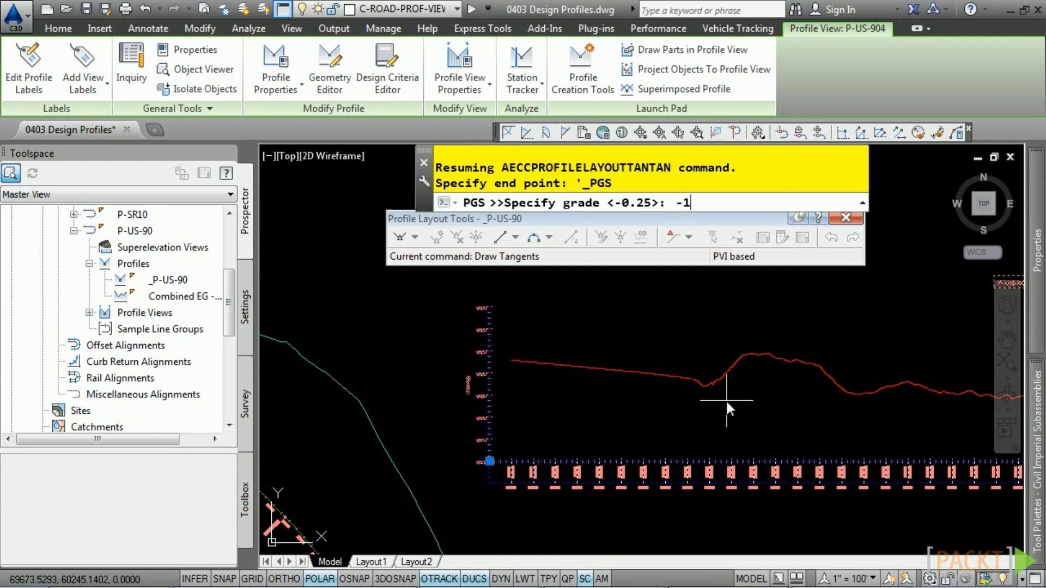
key(Return)
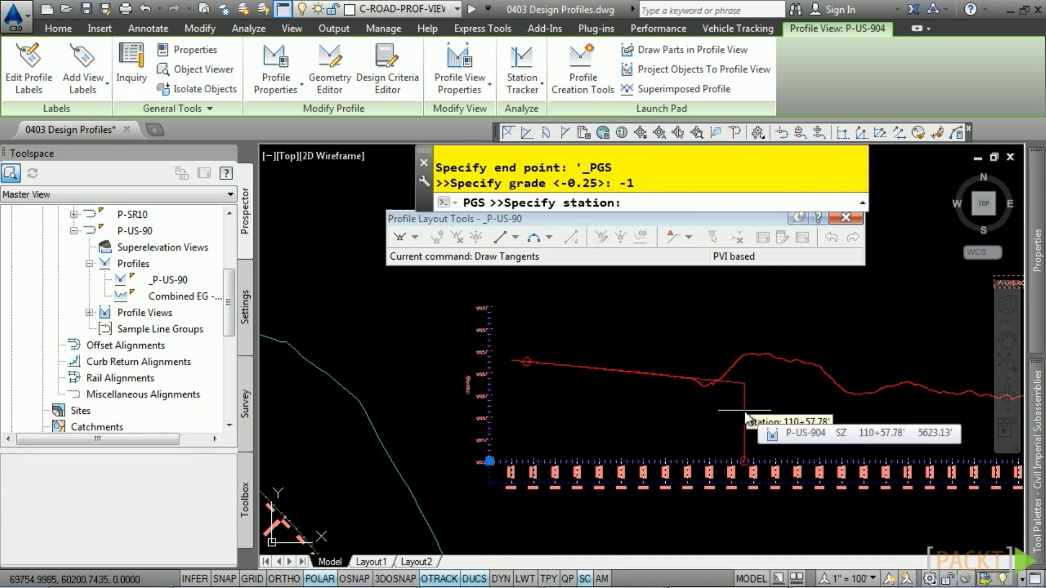
text(11070)
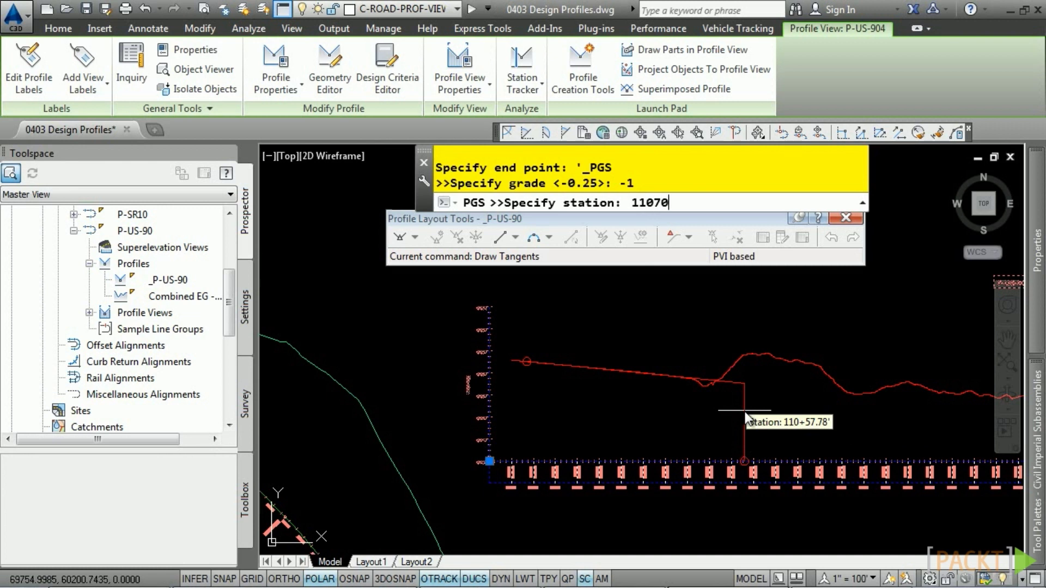
key(Return)
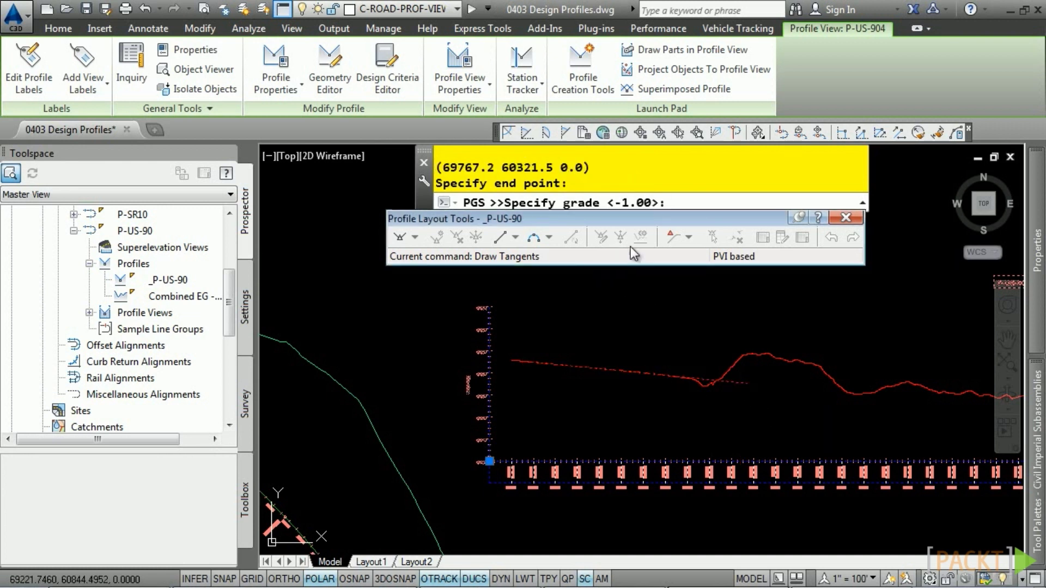
Extend the design profile with a second tangent at a -.25 grade ending at station 12800
middle_drag(752, 414, 372, 433)
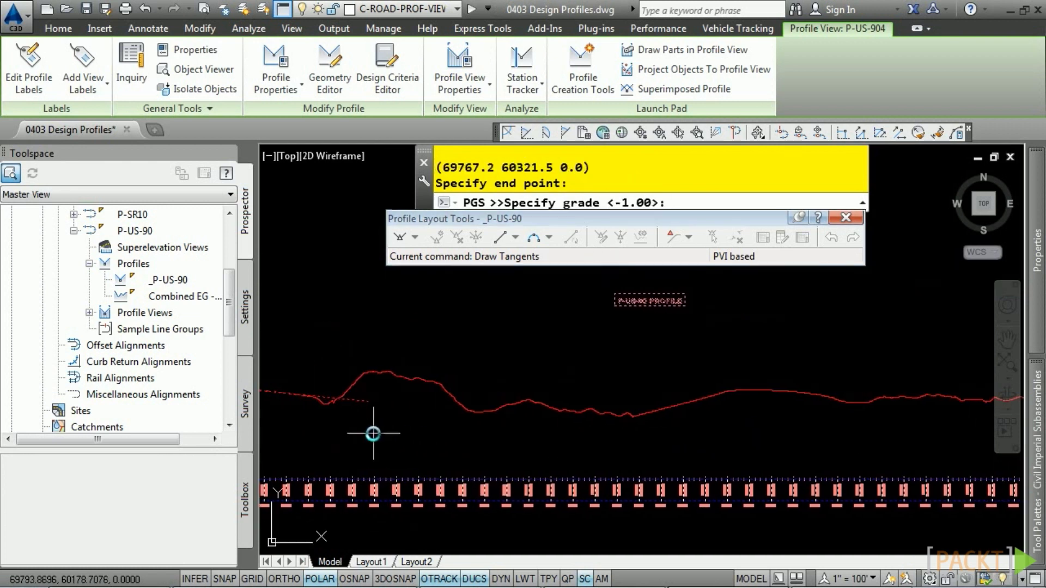
text(-.25)
key(Return)
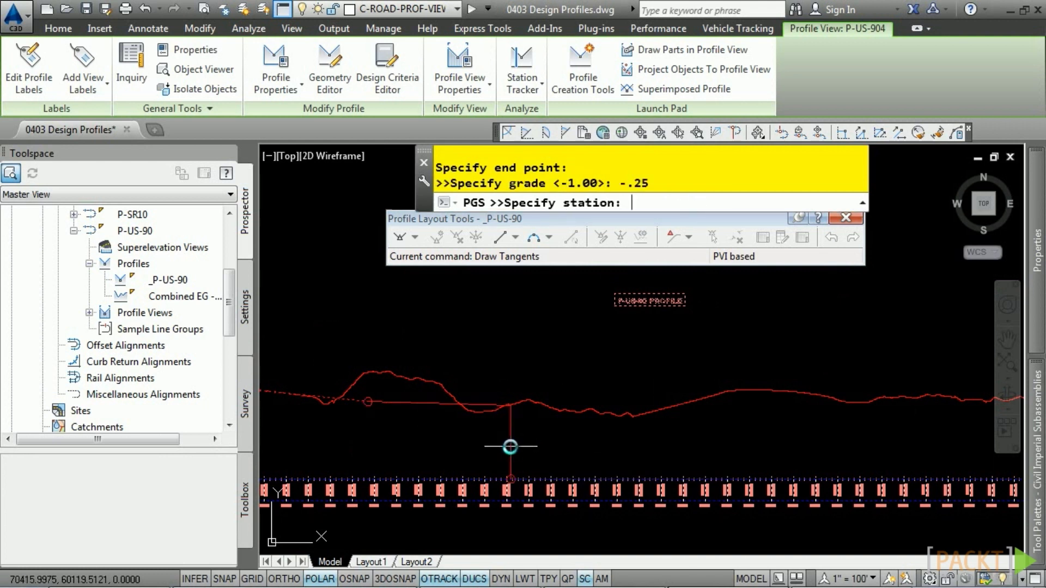
text(12)
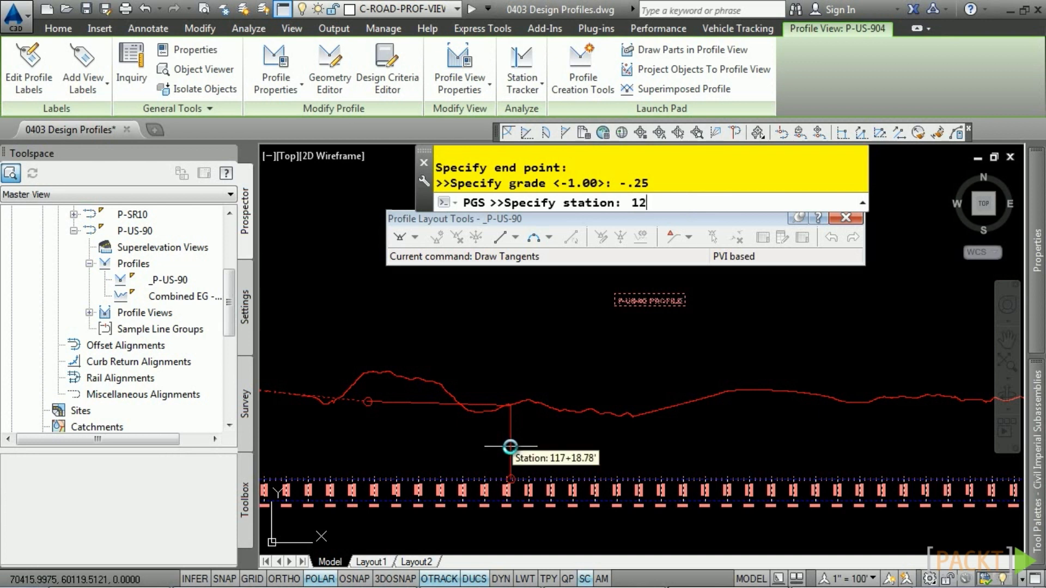
text(800)
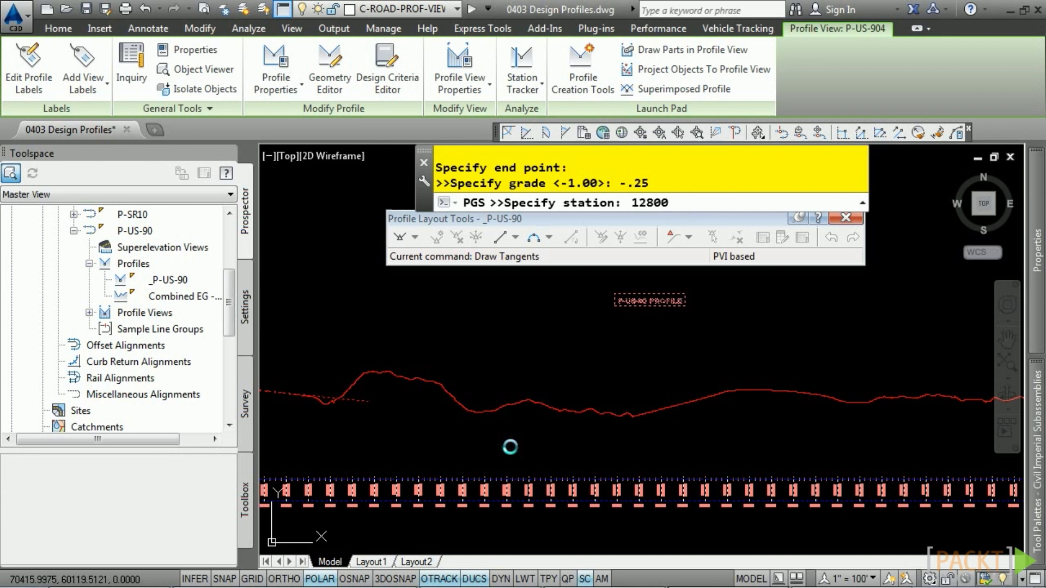
key(Return)
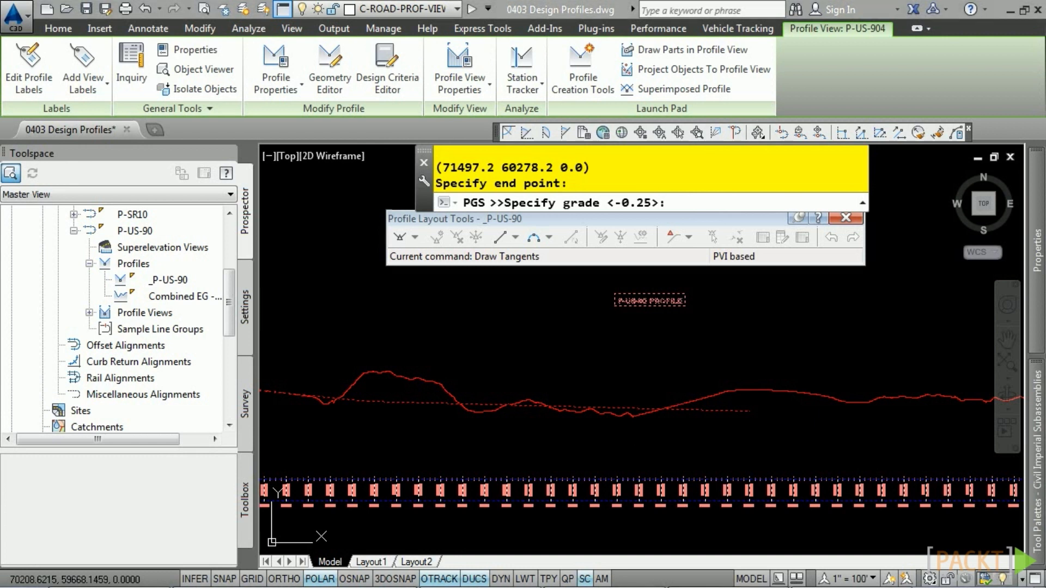
Add the last design tangent at a .65 grade ending at station 14550 and finish the tangent layout
middle_drag(852, 385, 687, 393)
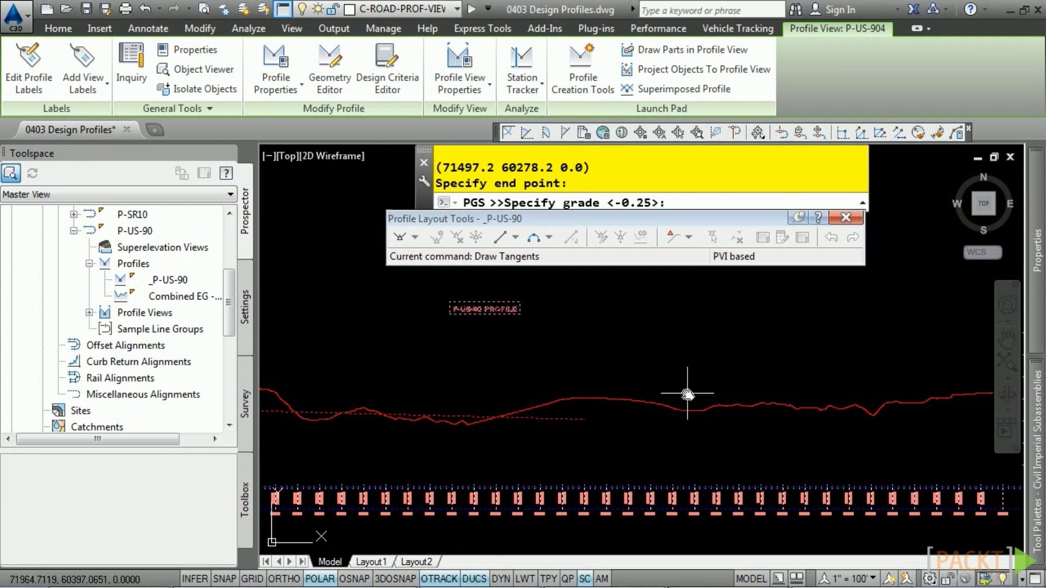
text(.65)
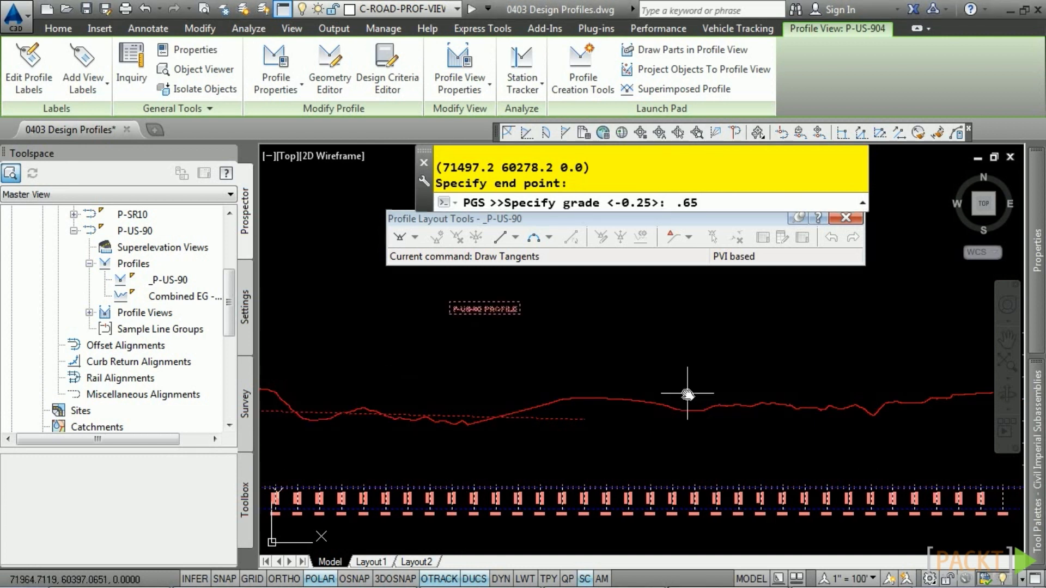
key(Return)
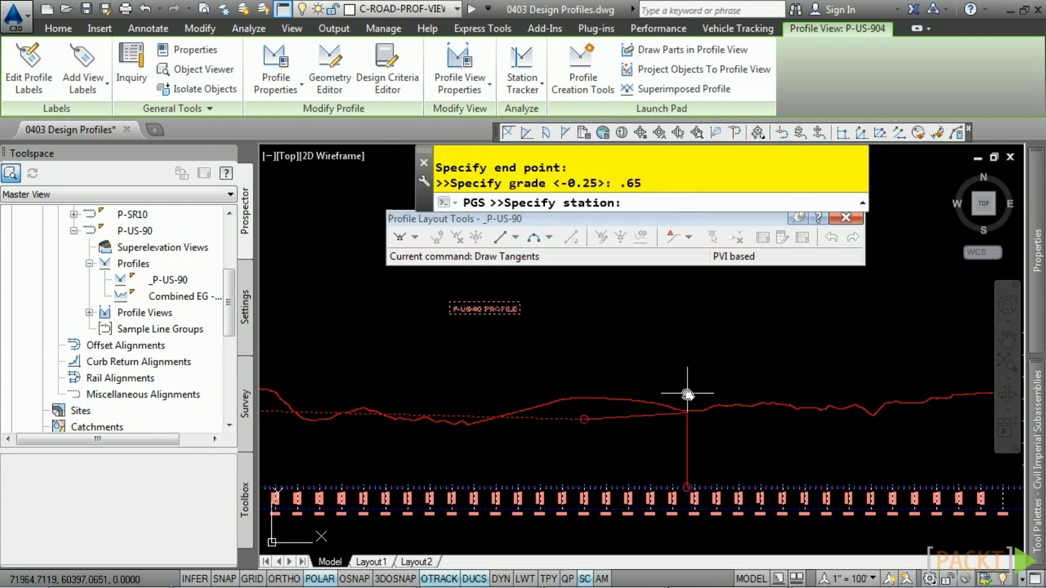
text(14550)
key(Return)
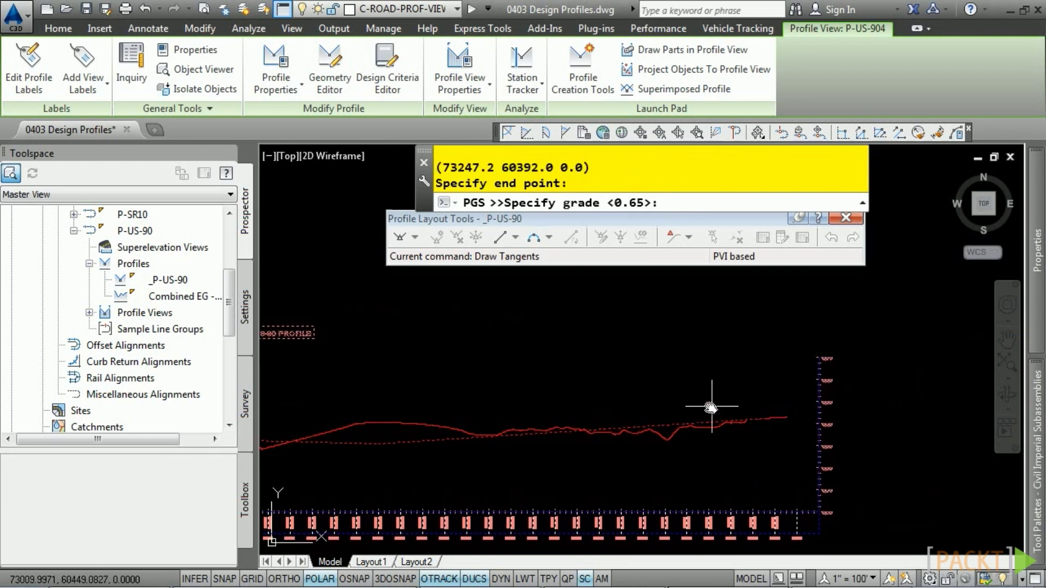
key(Escape)
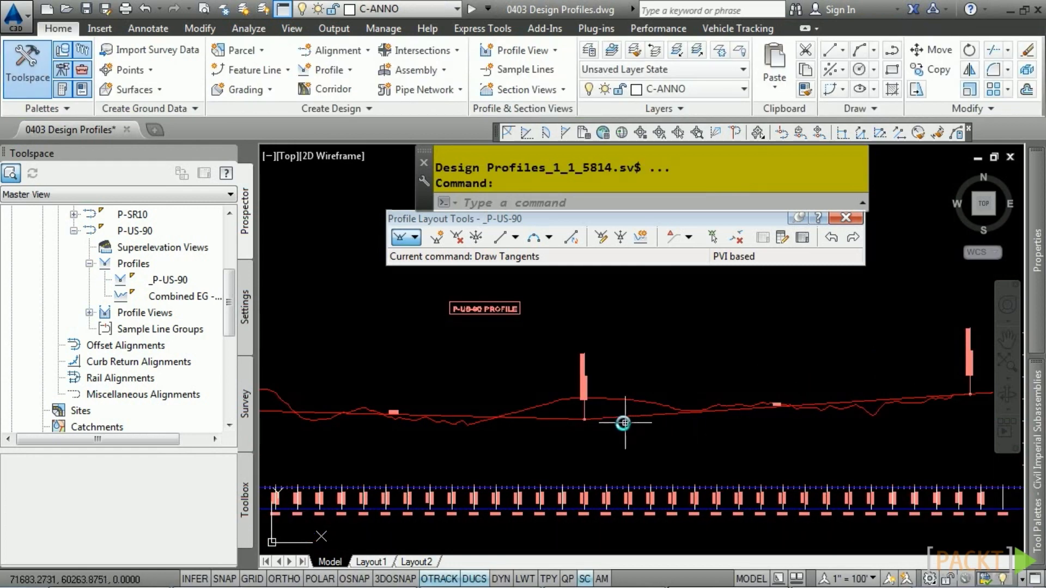
Add a free vertical curve by parameter with a length of 1000 between the first and second design tangents
scroll(588, 436, down, 2)
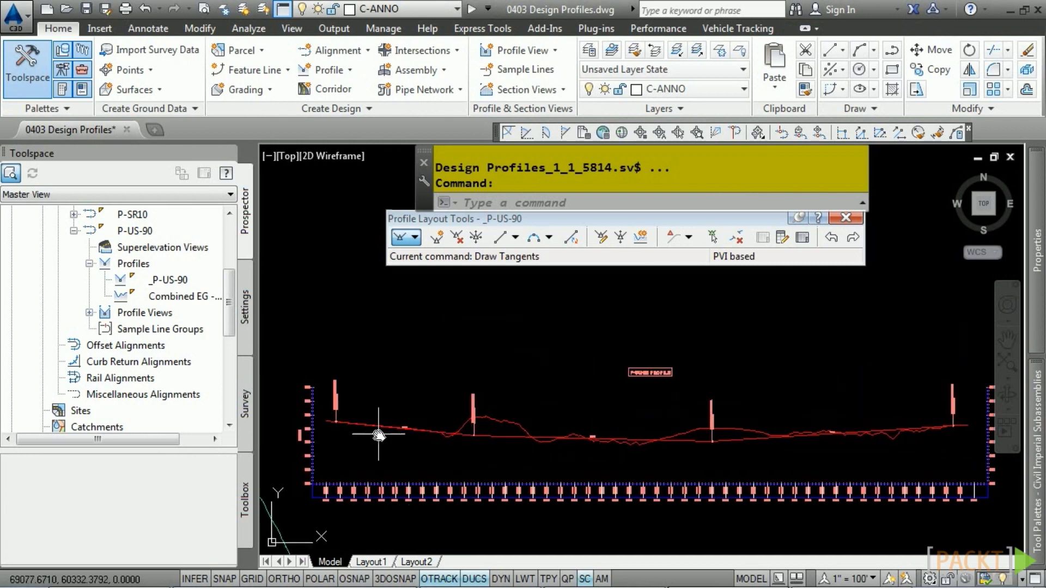
scroll(358, 414, up, 3)
scroll(355, 414, up, 2)
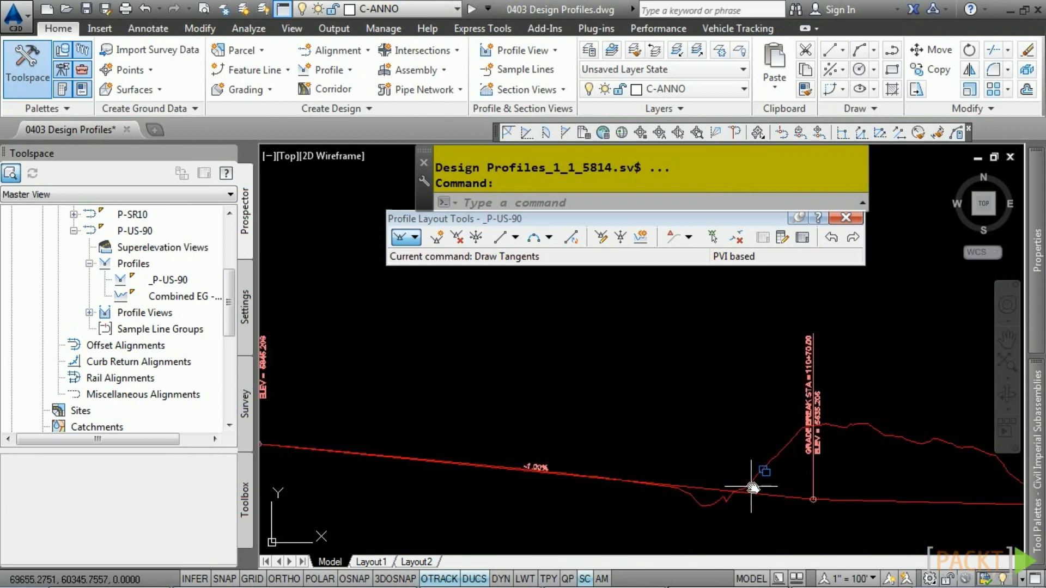
middle_drag(831, 506, 607, 493)
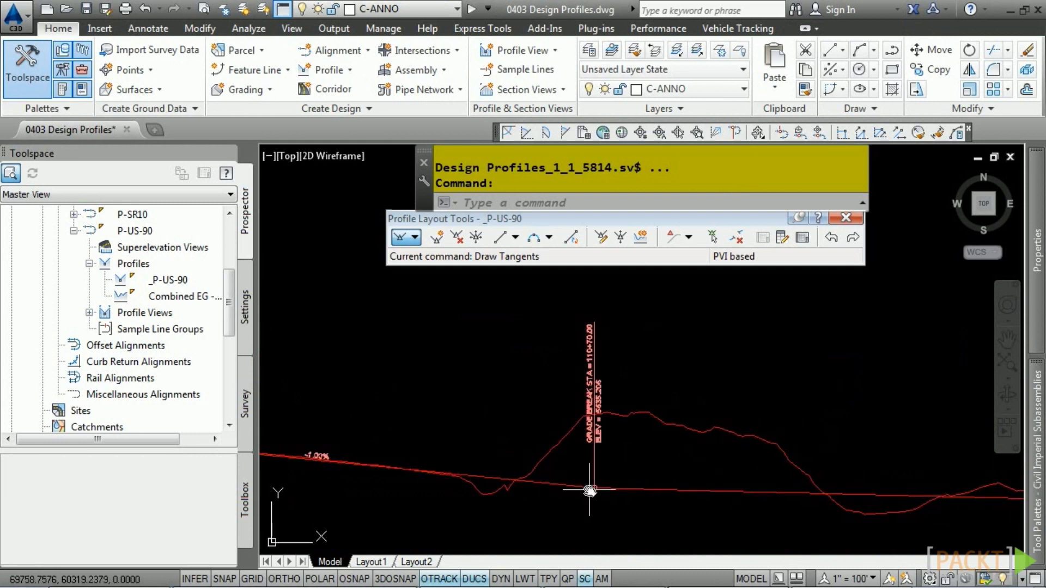
middle_drag(644, 460, 638, 434)
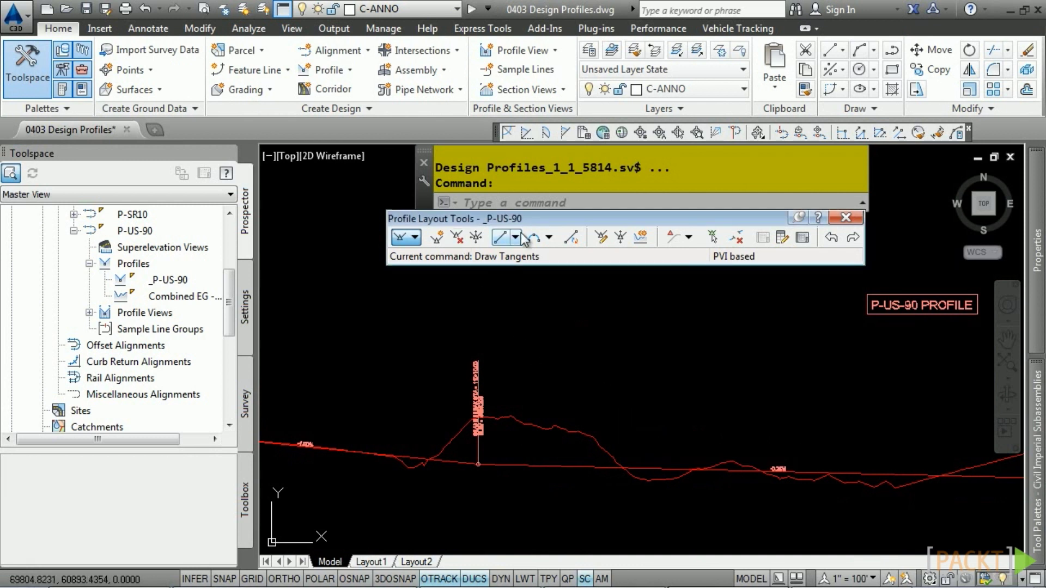
click(548, 238)
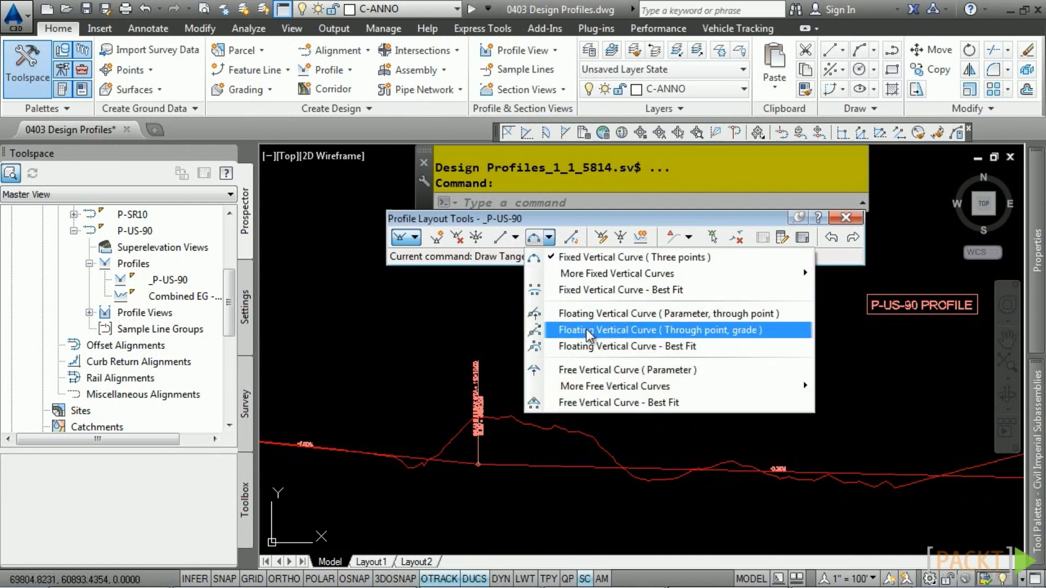
click(627, 370)
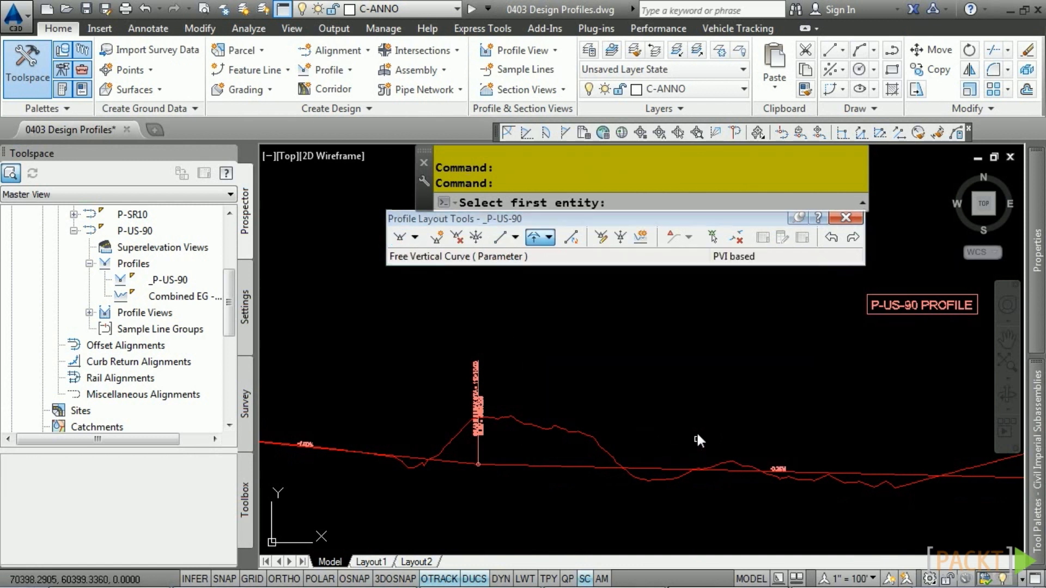
click(453, 462)
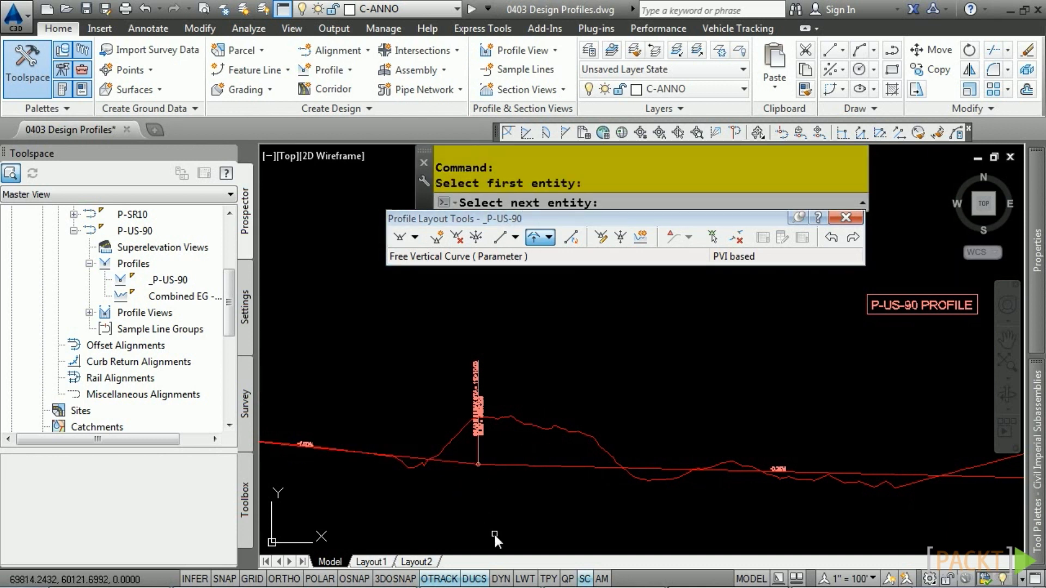
click(532, 466)
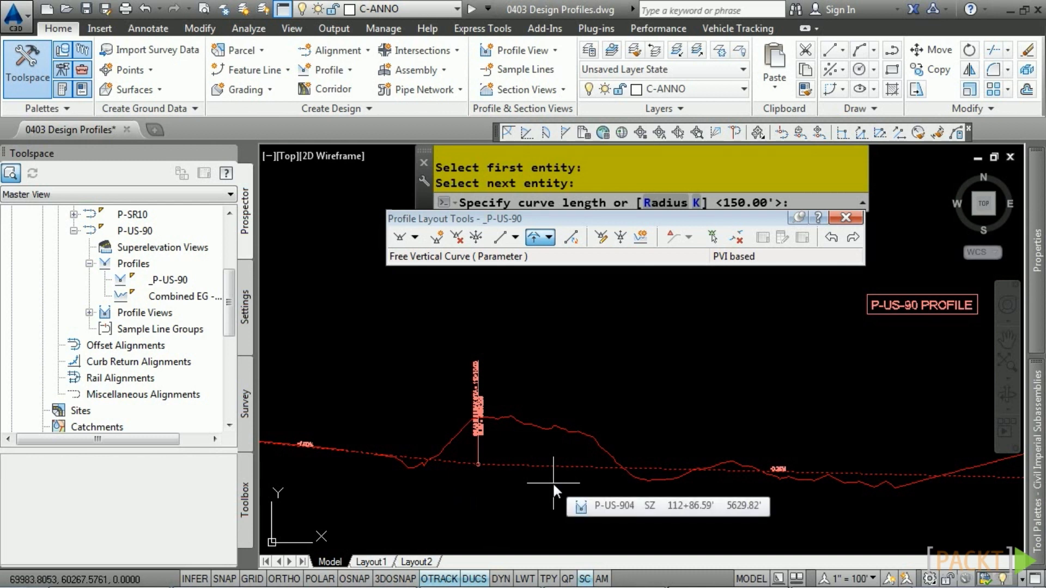
text(1000)
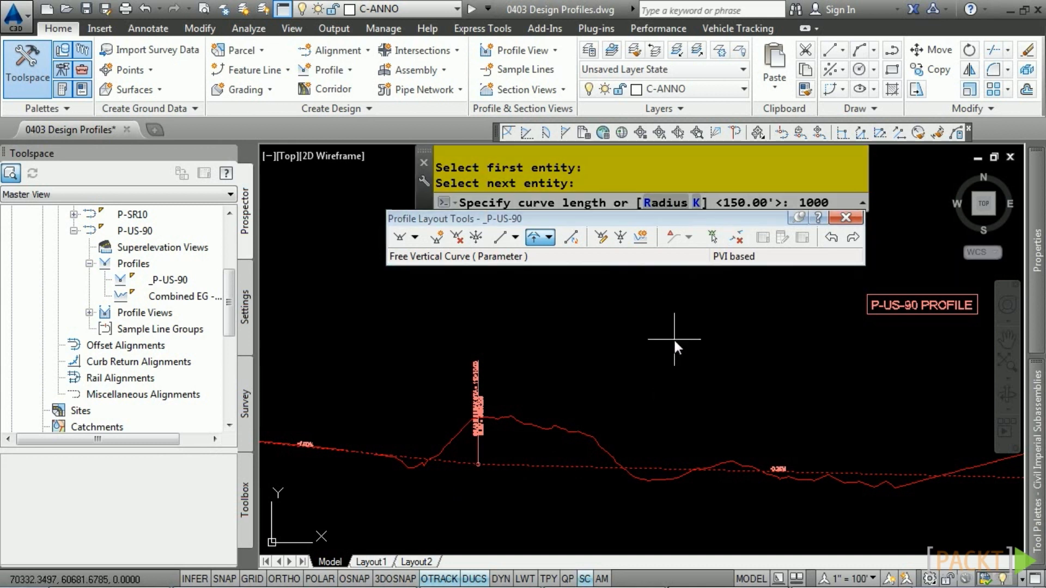
key(Return)
Add a free vertical curve with a length of 1500 between the second and last tangents and end the command
mouse_move(673, 339)
middle_down()
mouse_move(840, 460)
mouse_move(525, 459)
middle_up()
middle_drag(746, 486, 490, 489)
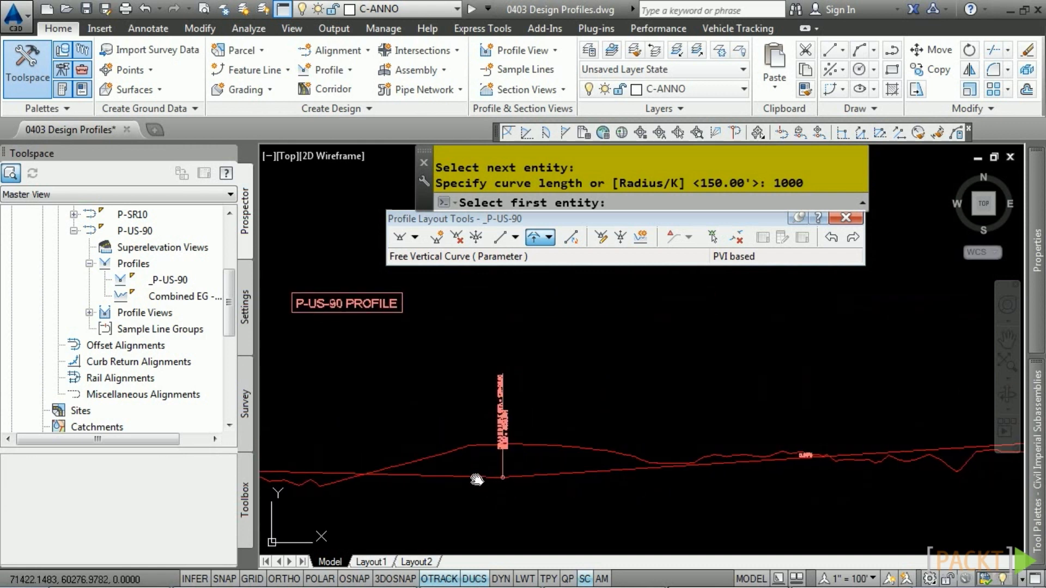
click(476, 477)
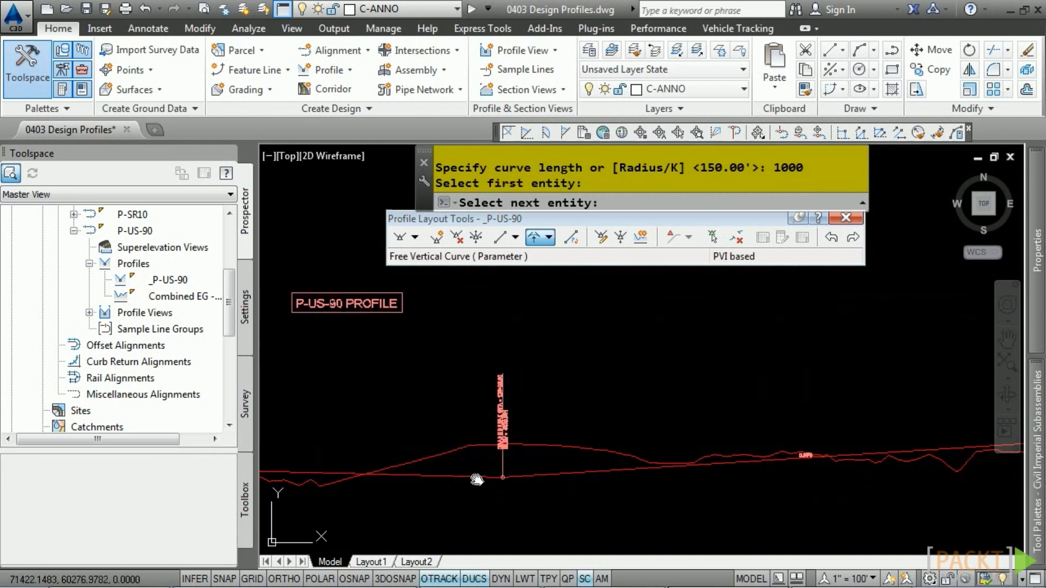
click(553, 474)
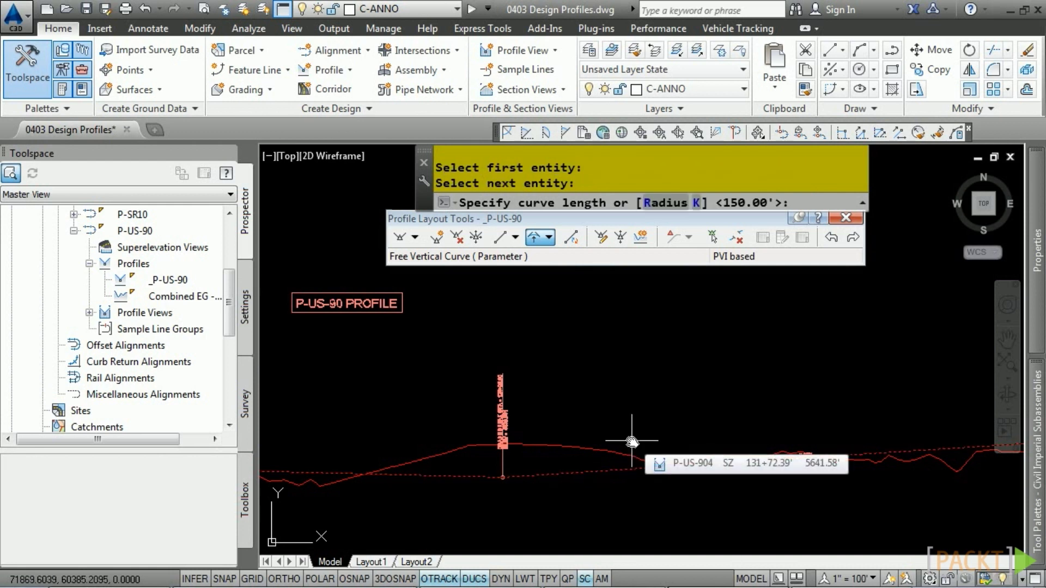
text(1500)
key(Return)
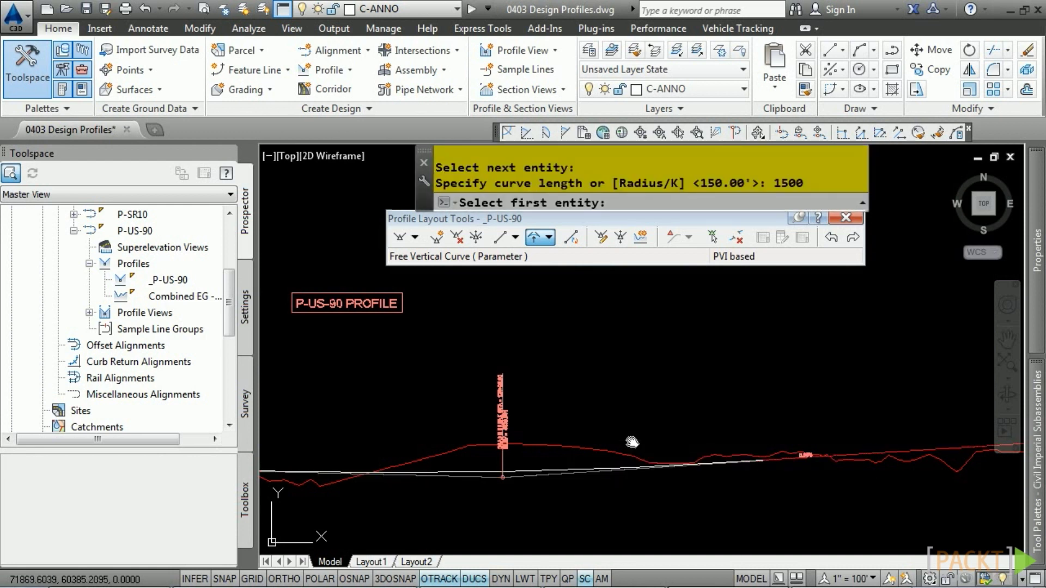
key(Return)
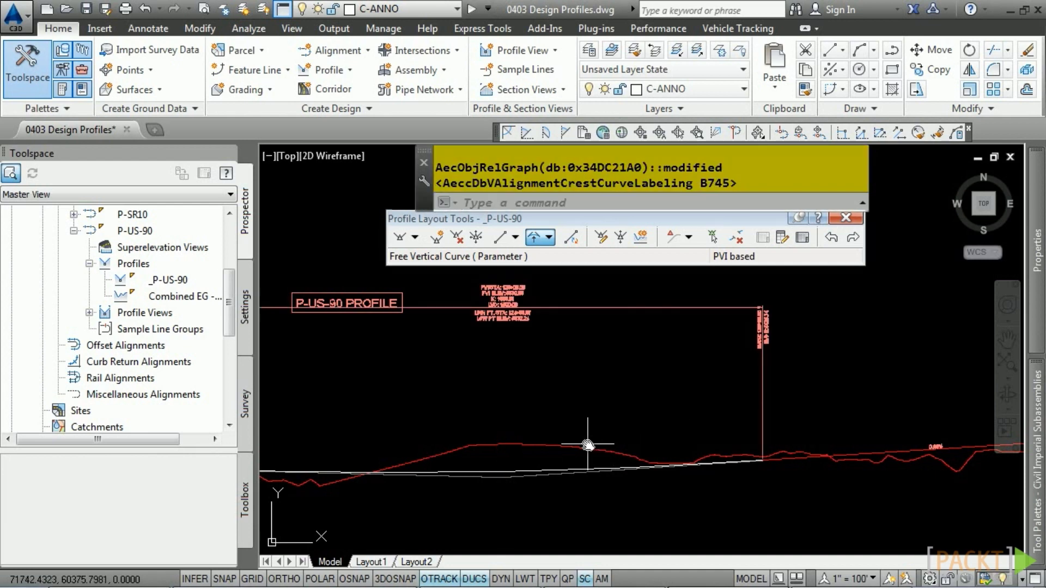
Examine the first vertical curve's labels and the station elevations in the band beneath the profile
scroll(540, 417, down, 5)
scroll(490, 430, up, 6)
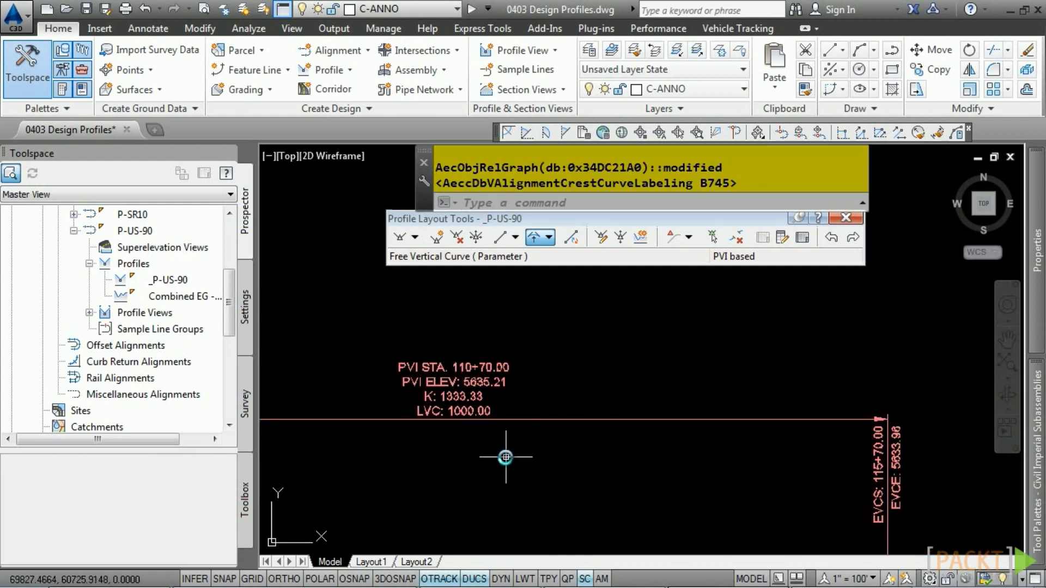
scroll(502, 456, down, 3)
scroll(463, 448, up, 3)
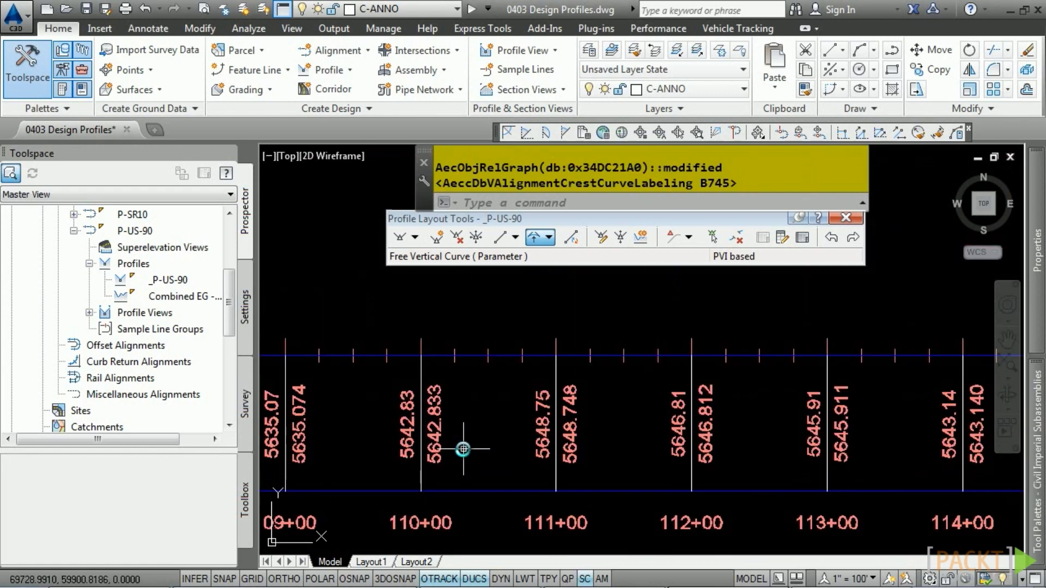
Compare the paired elevation labels at each station in the band beneath the P-US-90 profile
middle_drag(463, 448, 498, 420)
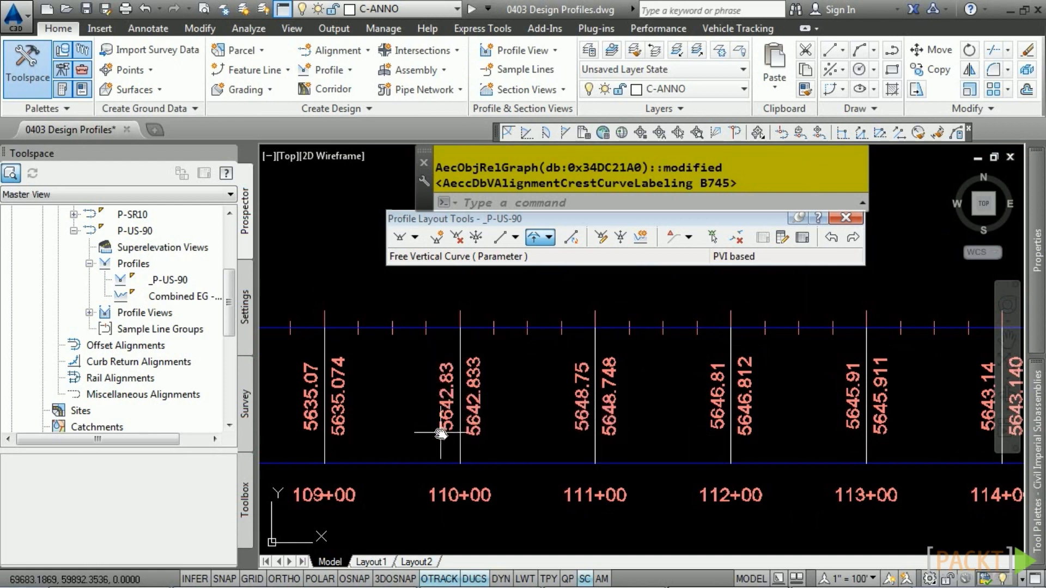
scroll(441, 396, up, 5)
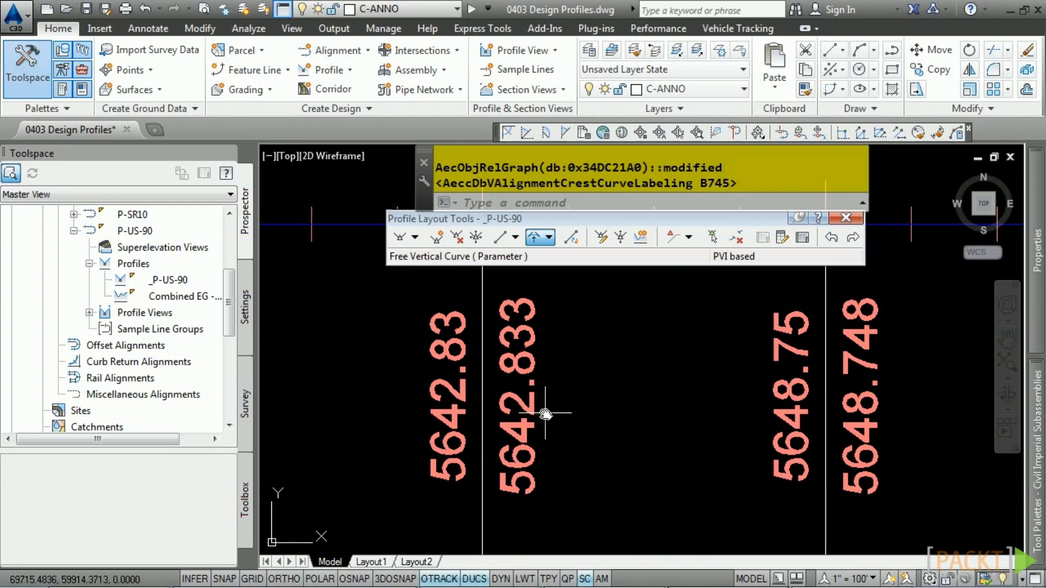
scroll(540, 414, down, 8)
scroll(590, 425, down, 3)
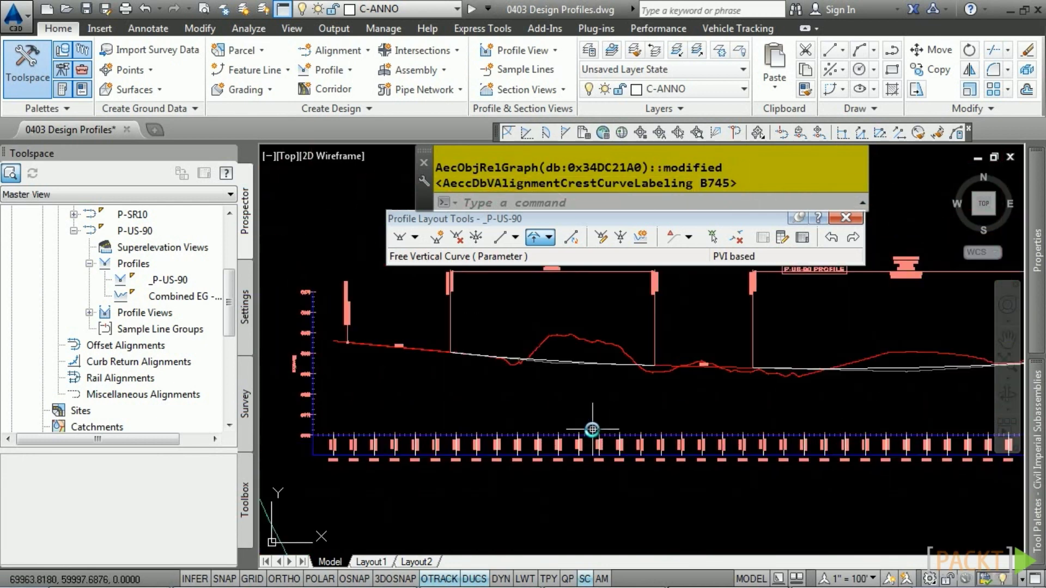
scroll(655, 423, up, 10)
Set Profile2 to _P-US-90 for the profile data band at the bottom of the P-US-904 profile view and accept its properties
click(491, 381)
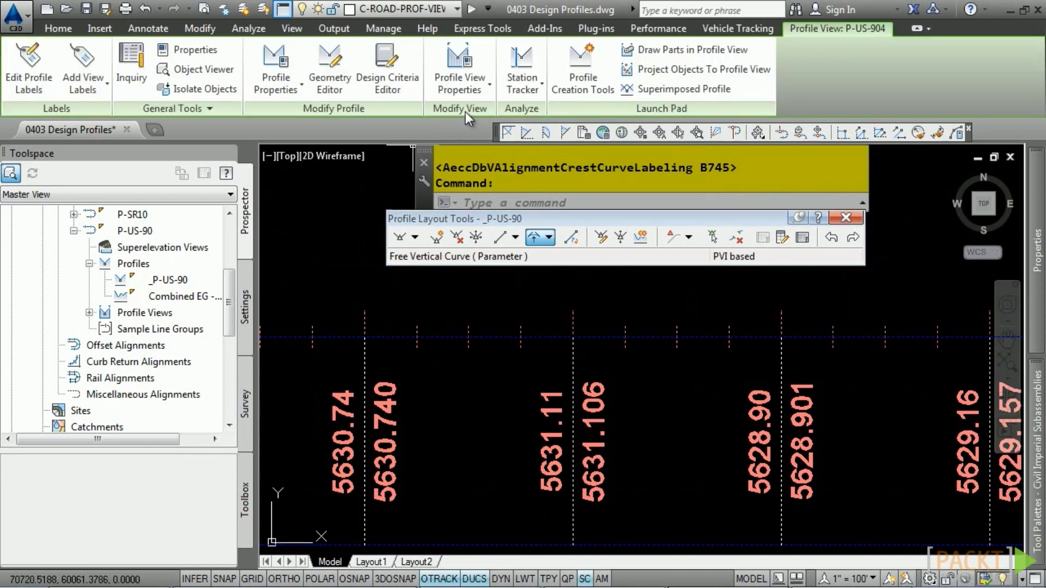
click(459, 64)
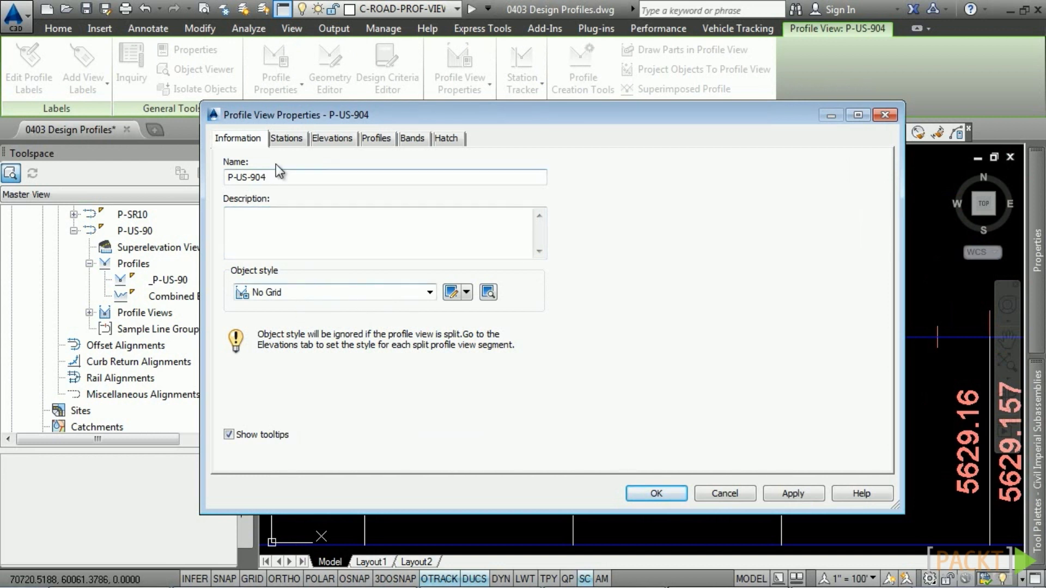
click(285, 139)
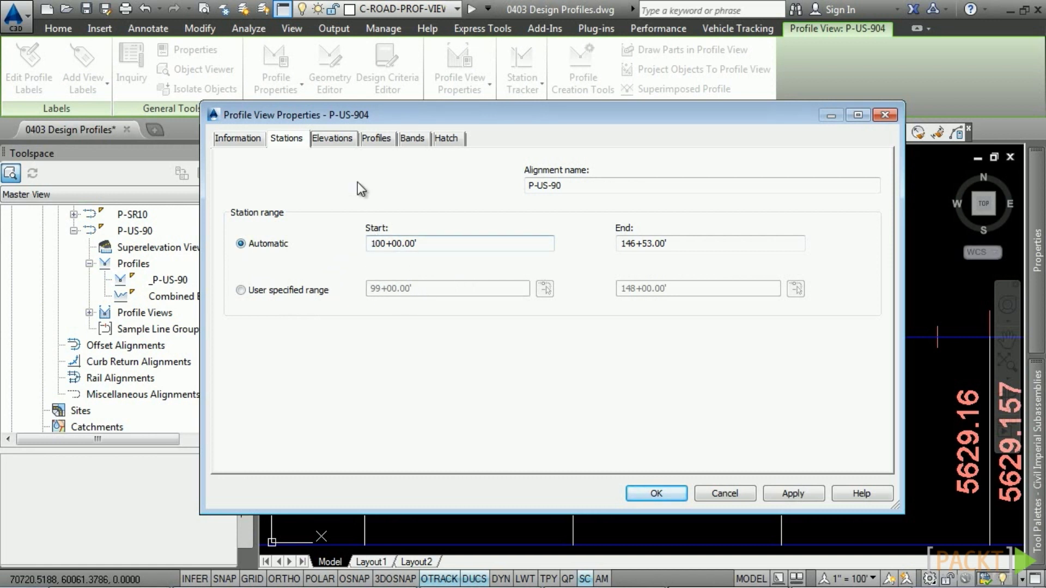
click(336, 139)
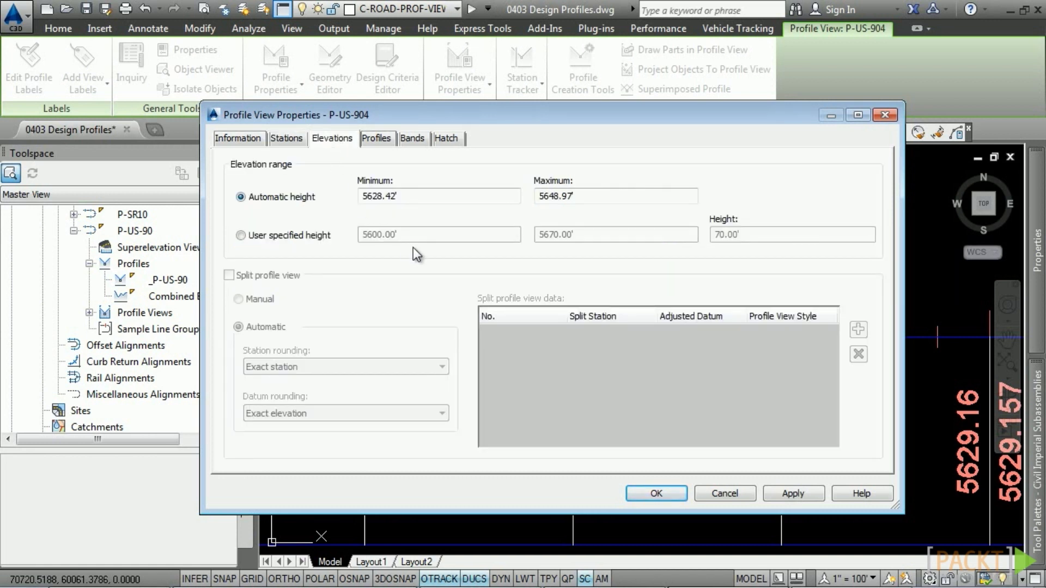
click(380, 139)
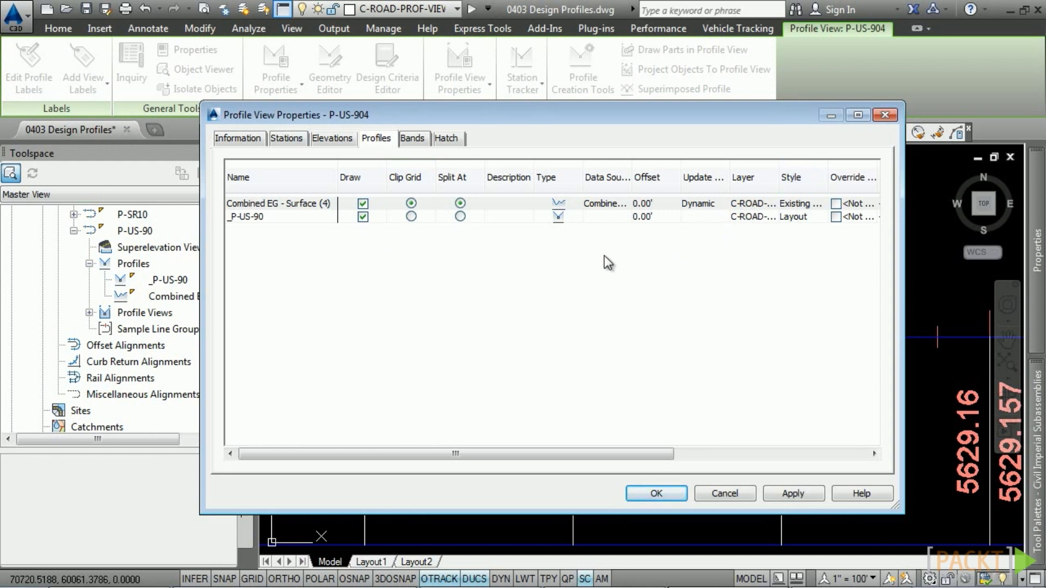
click(414, 138)
drag(548, 416, 753, 417)
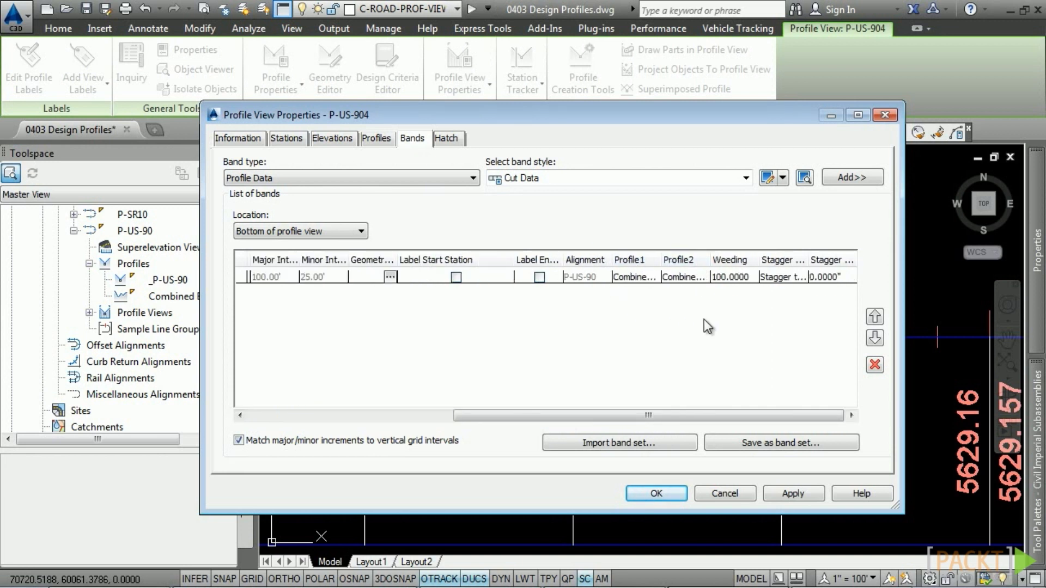
click(690, 279)
click(690, 278)
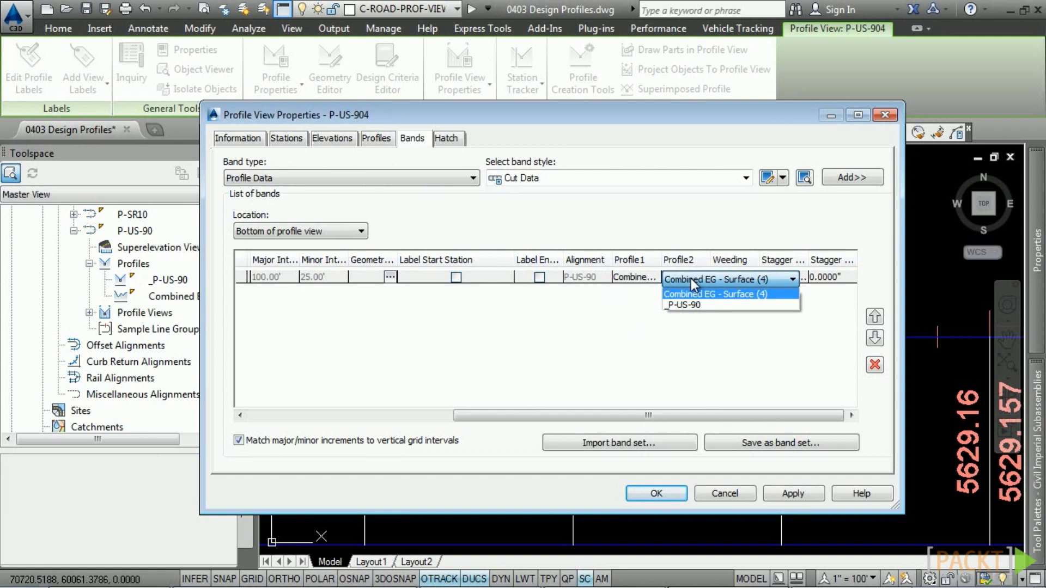
click(696, 305)
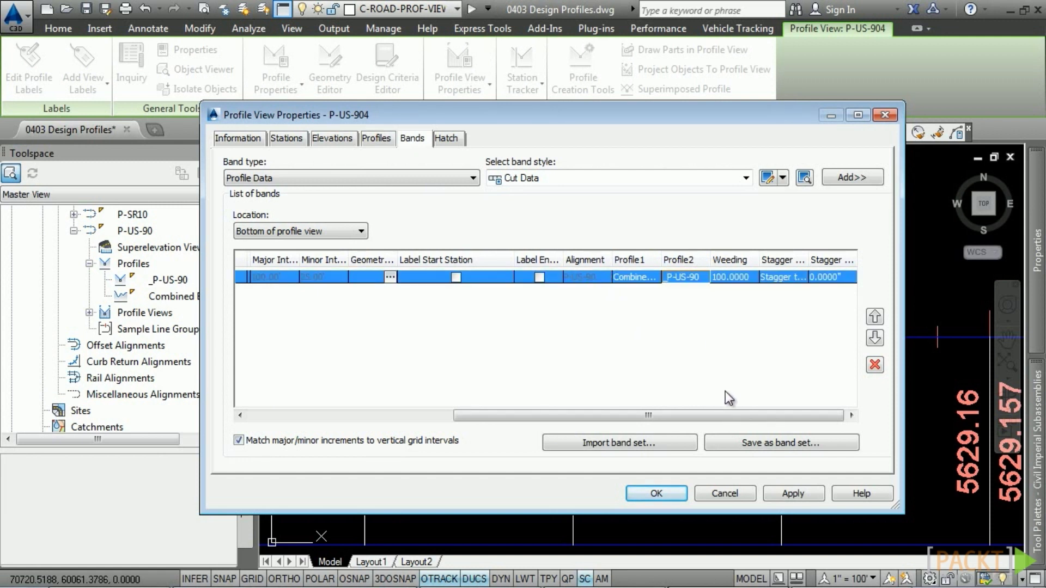
click(678, 487)
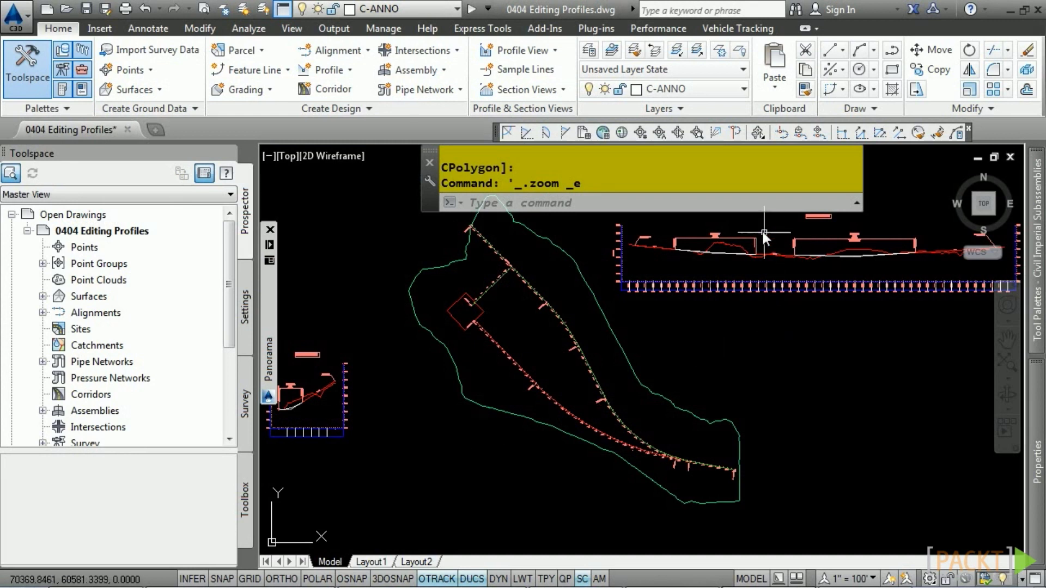
Select the _vert1-US90 design profile at its first vertical curve in the 0404 Editing Profiles drawing
scroll(707, 241, up, 4)
scroll(736, 257, up, 3)
scroll(602, 345, up, 4)
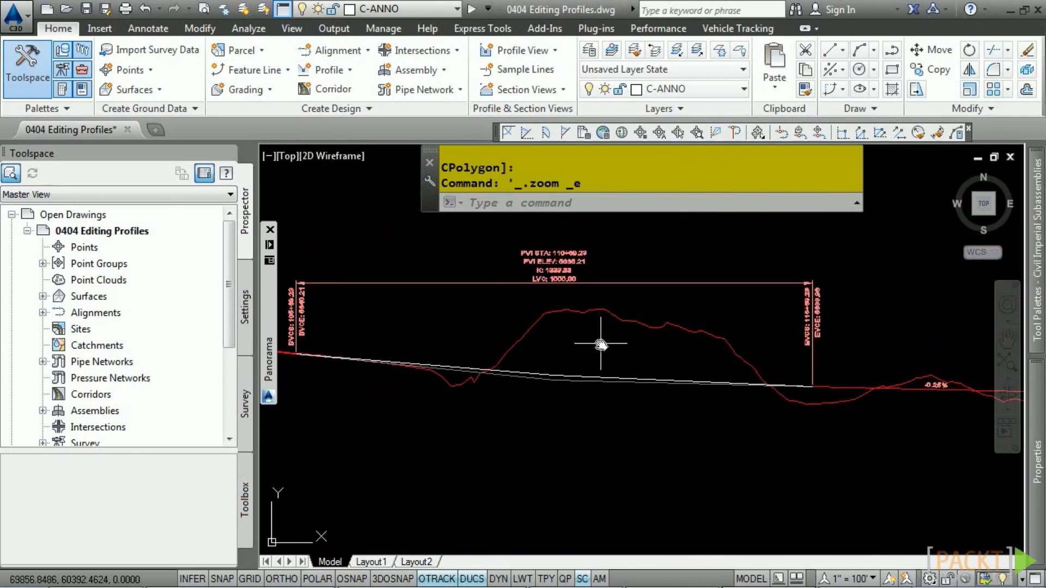
click(558, 394)
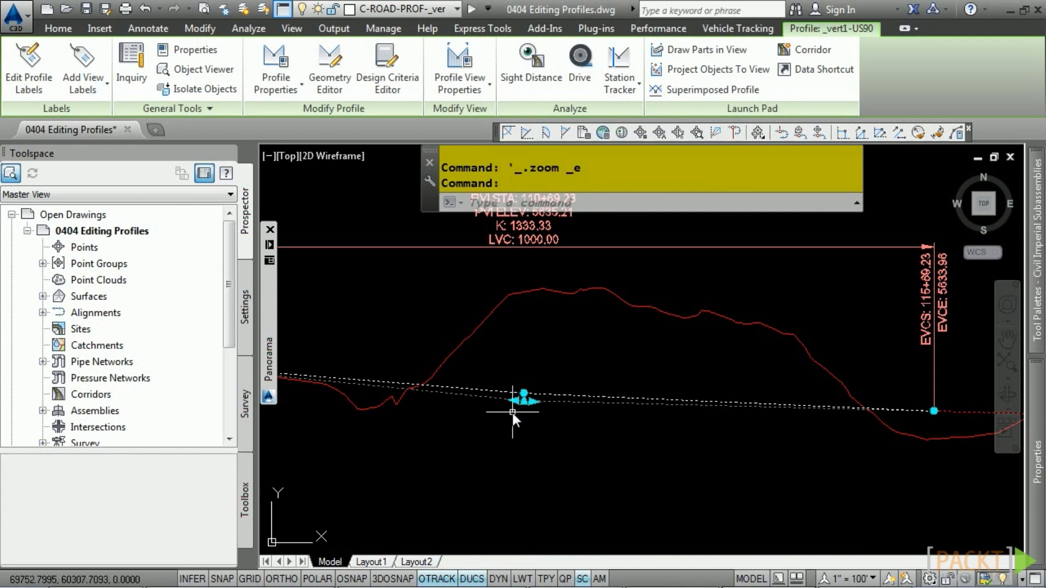
Try stretching the first vertical curve by its PVI grips and its end-of-curve grip, cancelling each stretch
click(531, 403)
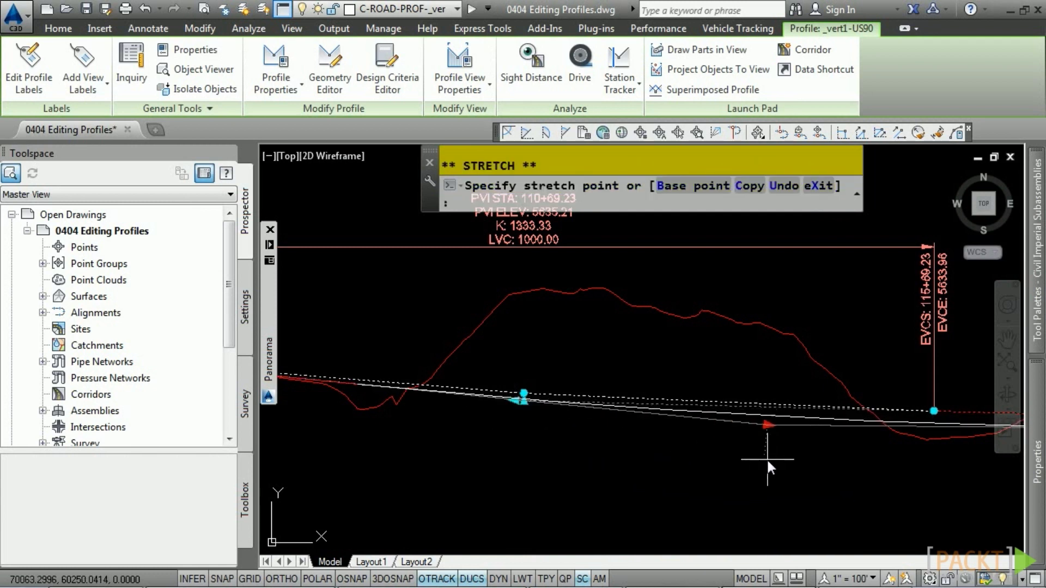
key(Escape)
click(513, 402)
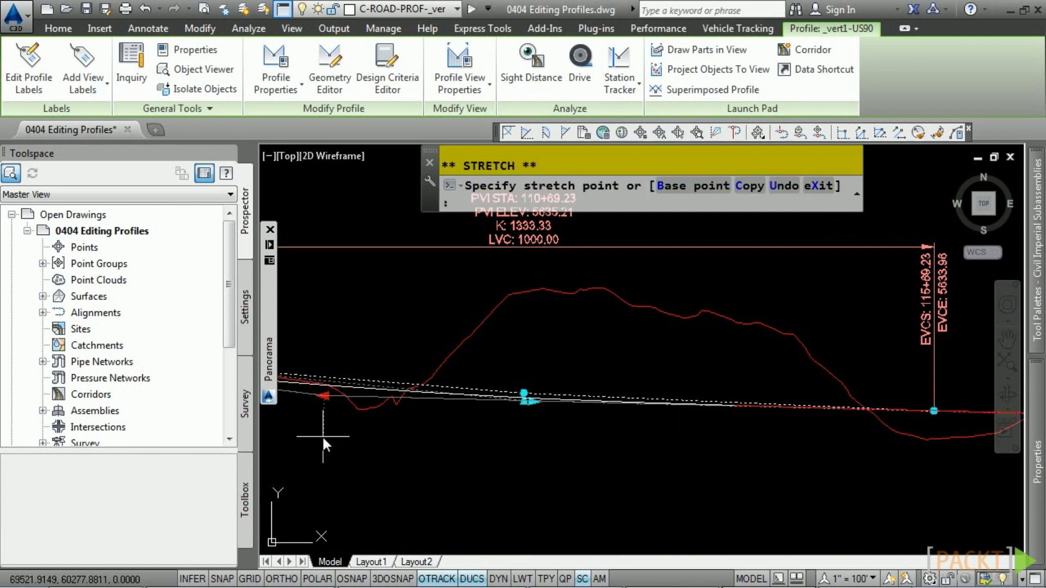
key(Escape)
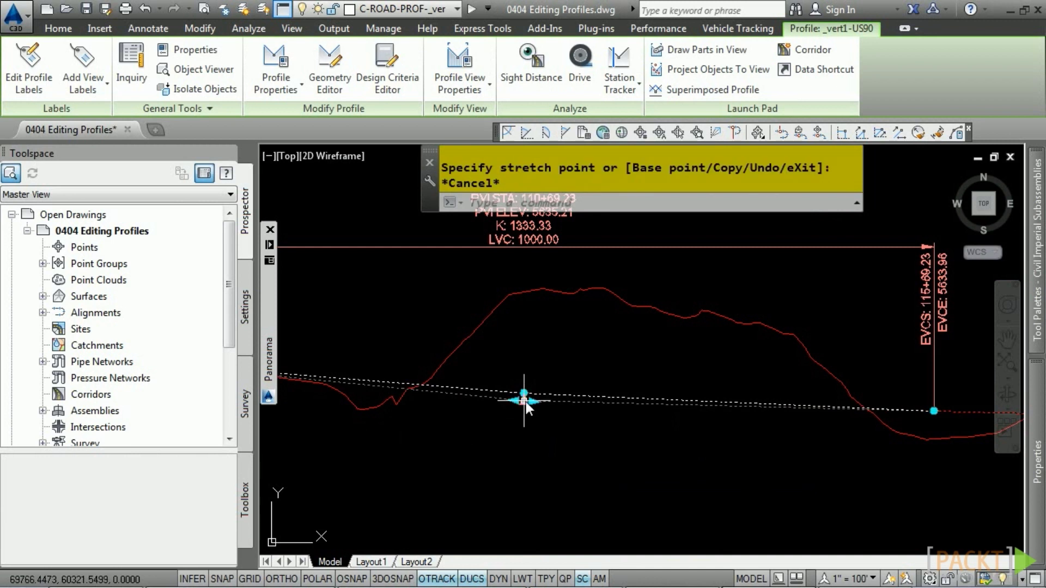
click(525, 401)
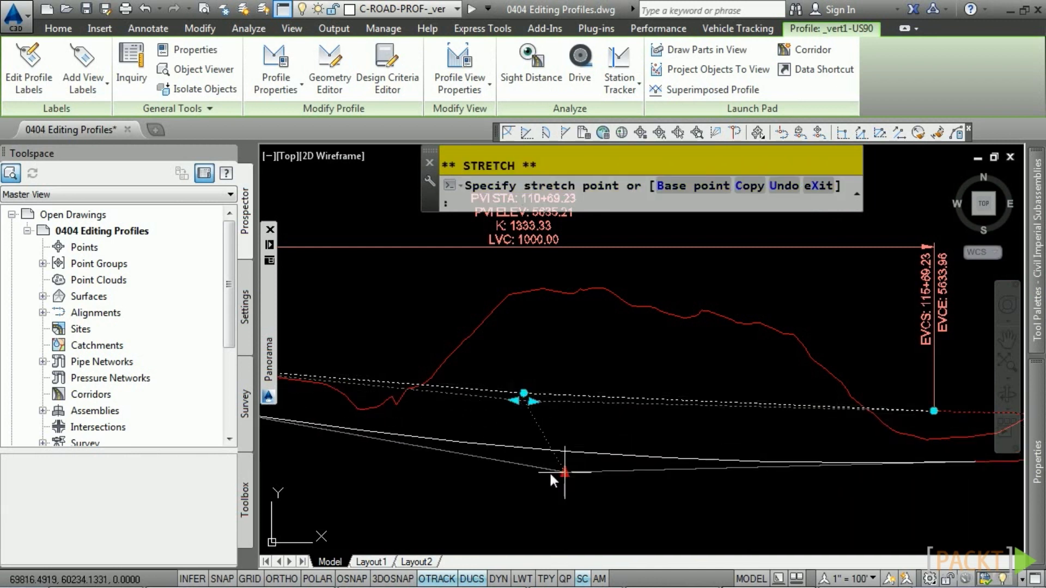
key(Escape)
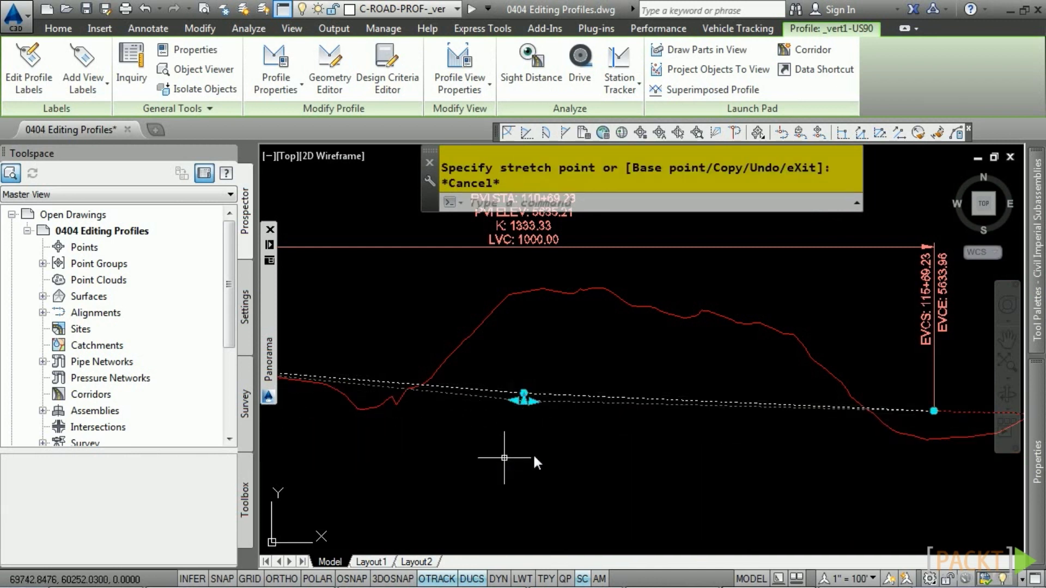
click(933, 409)
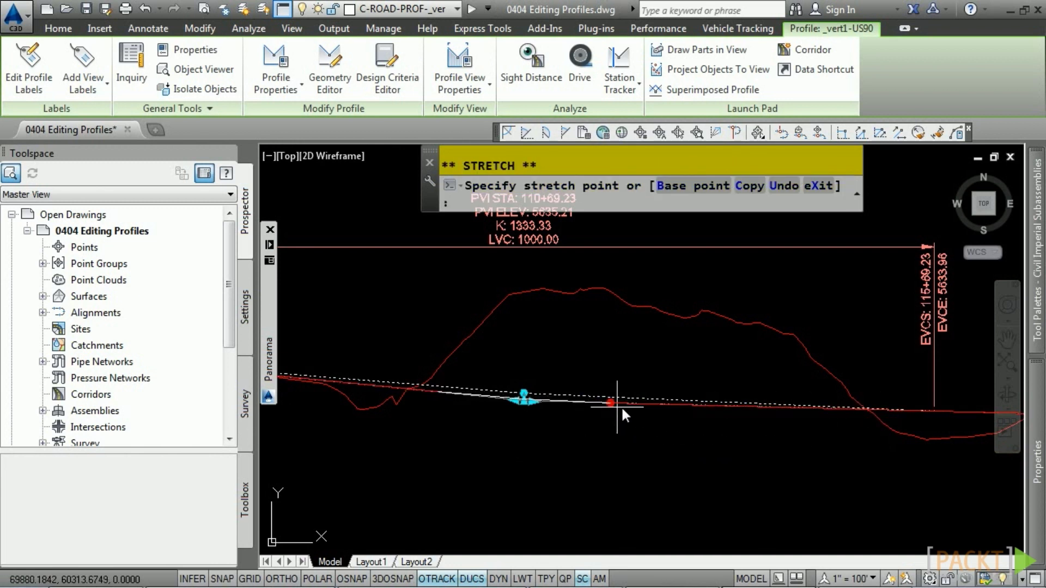
key(Escape)
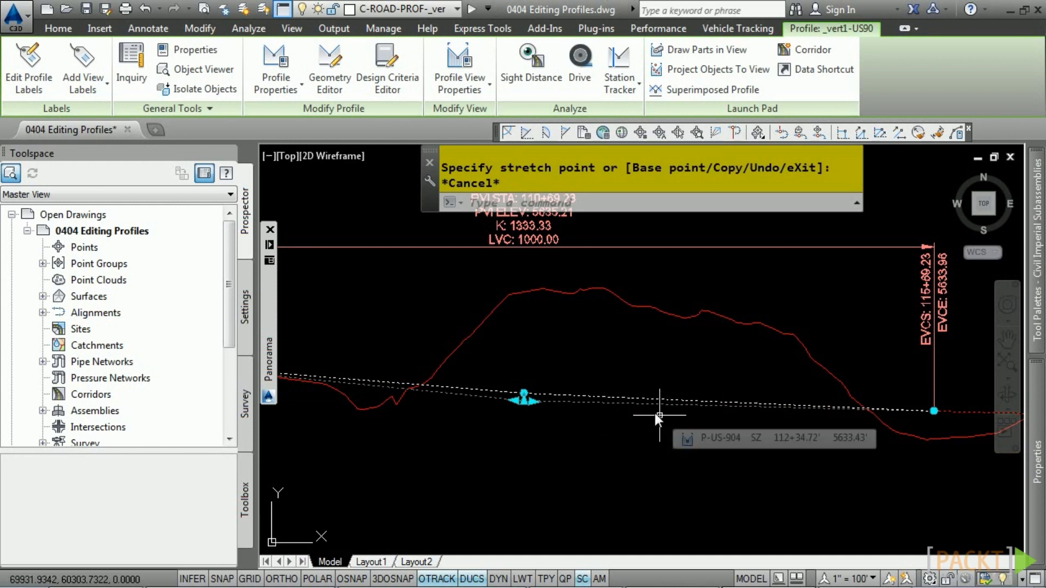
Open the geometry editor for the selected design profile and show its profile entities in the grid view
click(318, 80)
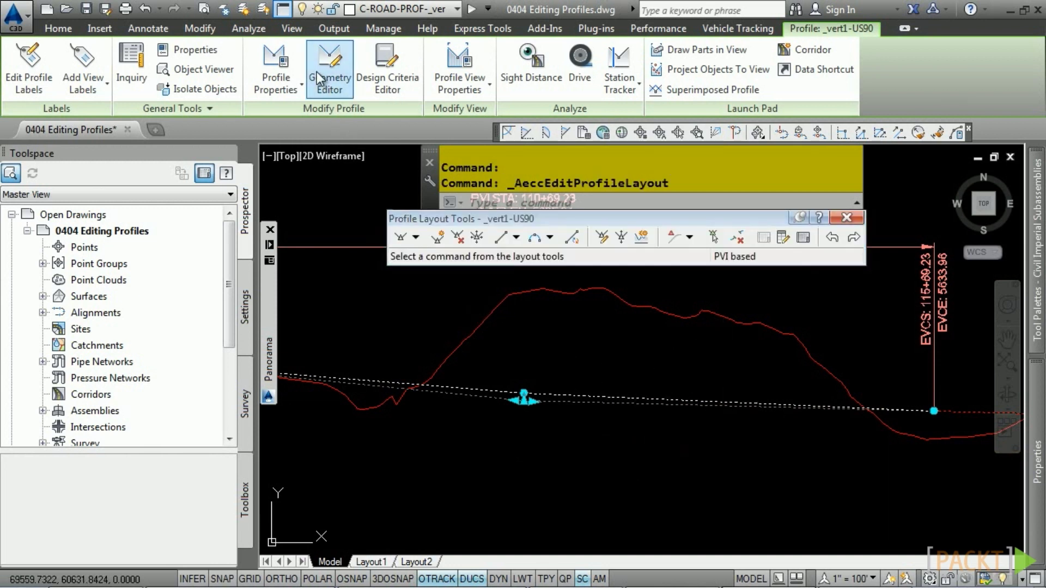
click(802, 240)
scroll(477, 425, down, 4)
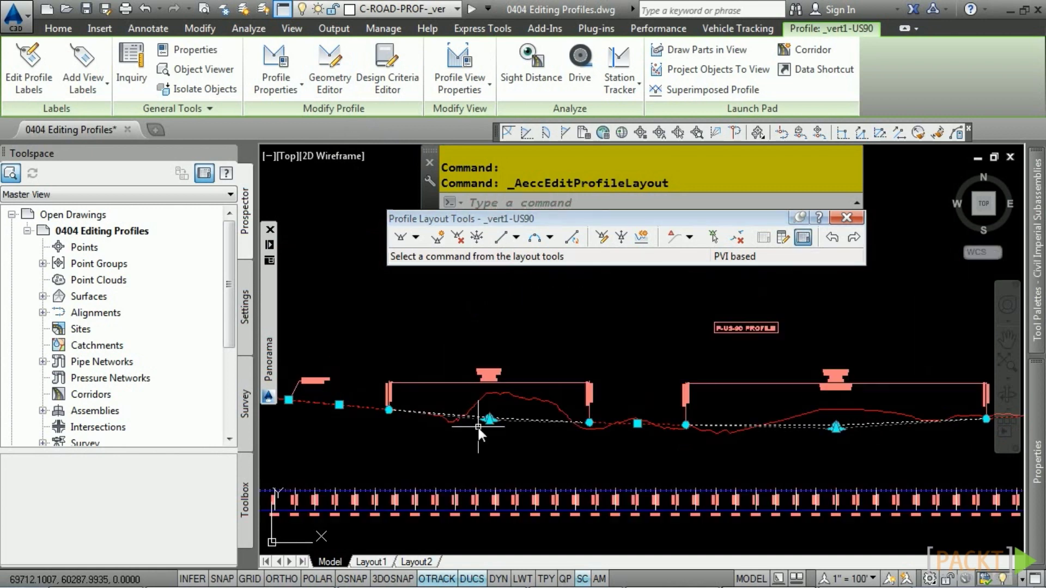
middle_drag(477, 426, 465, 446)
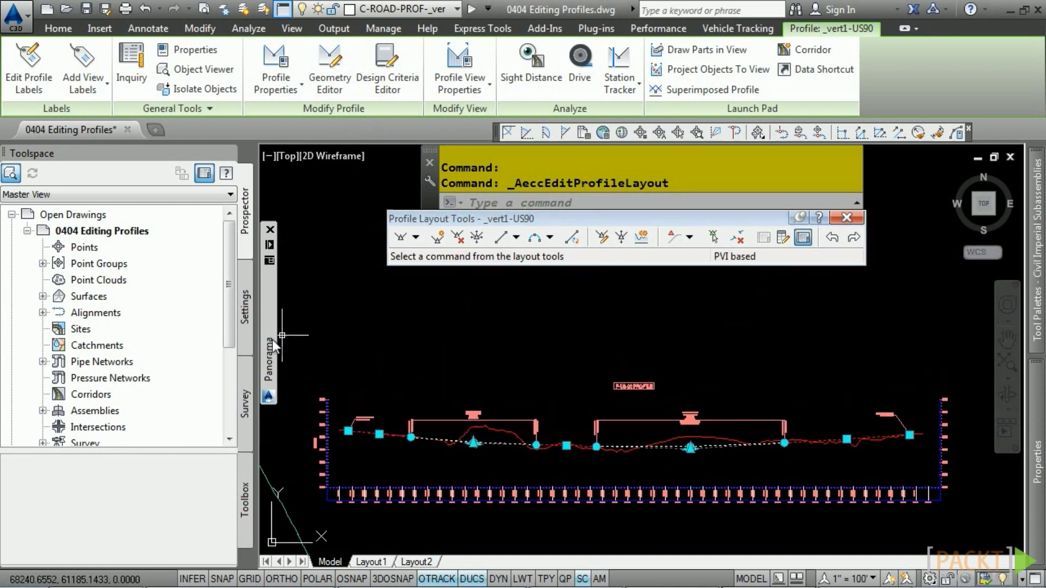
mouse_move(273, 339)
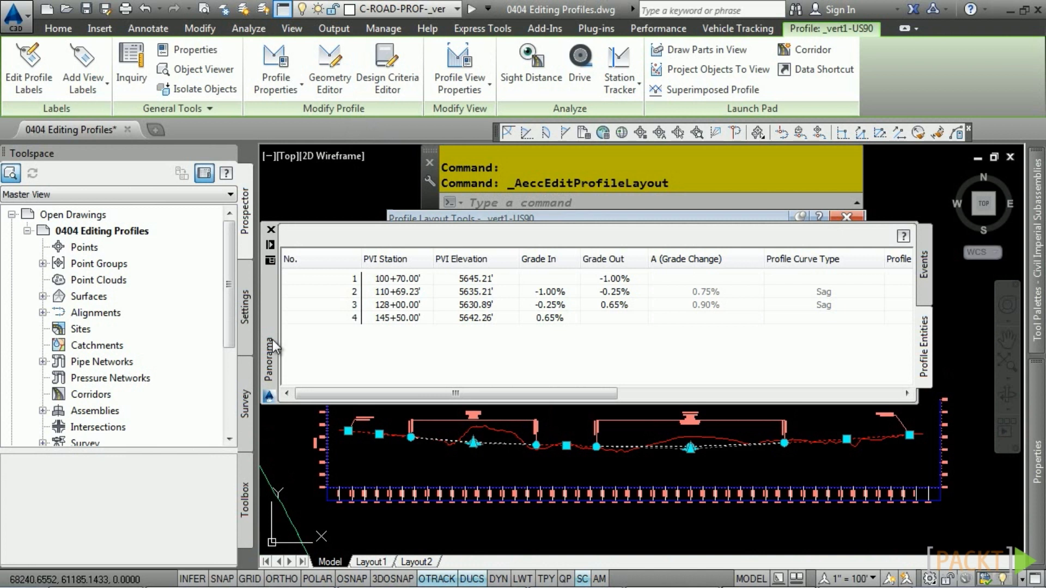
Set the profile curve length of PVI 2 to 1200 in the profile entities table
click(424, 295)
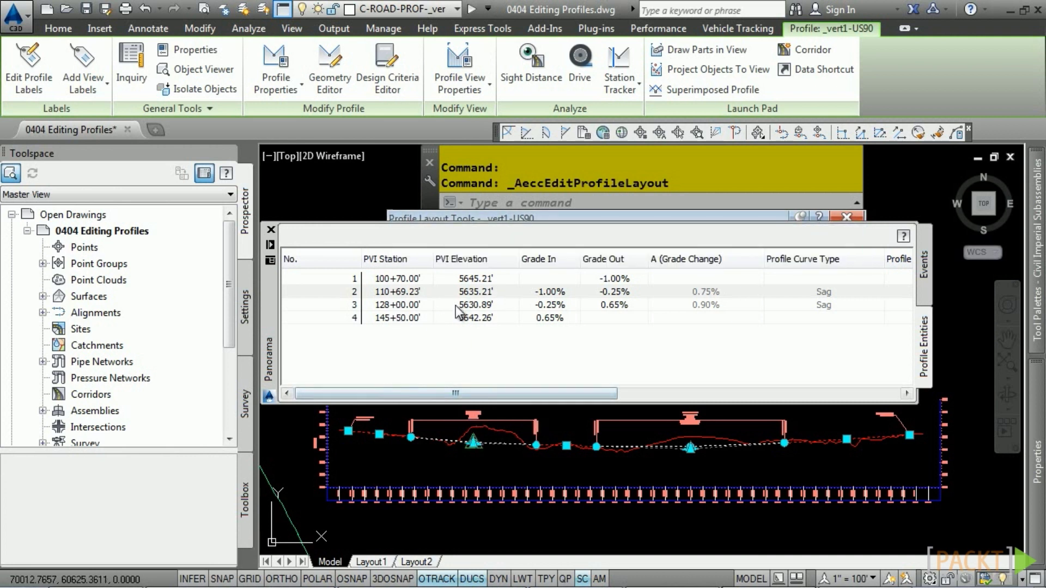
drag(456, 393, 641, 373)
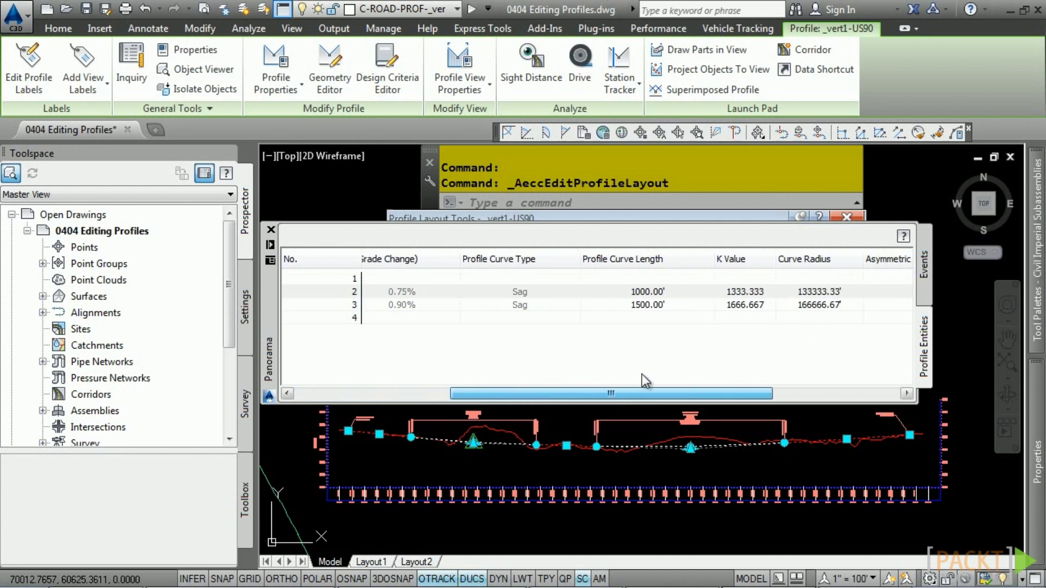
click(653, 293)
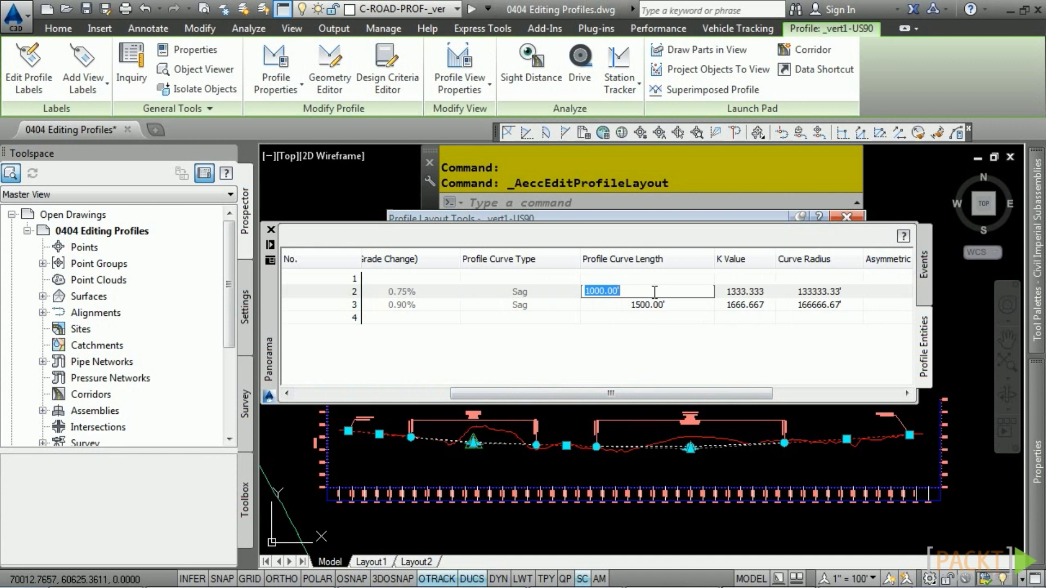
text(1200)
key(Return)
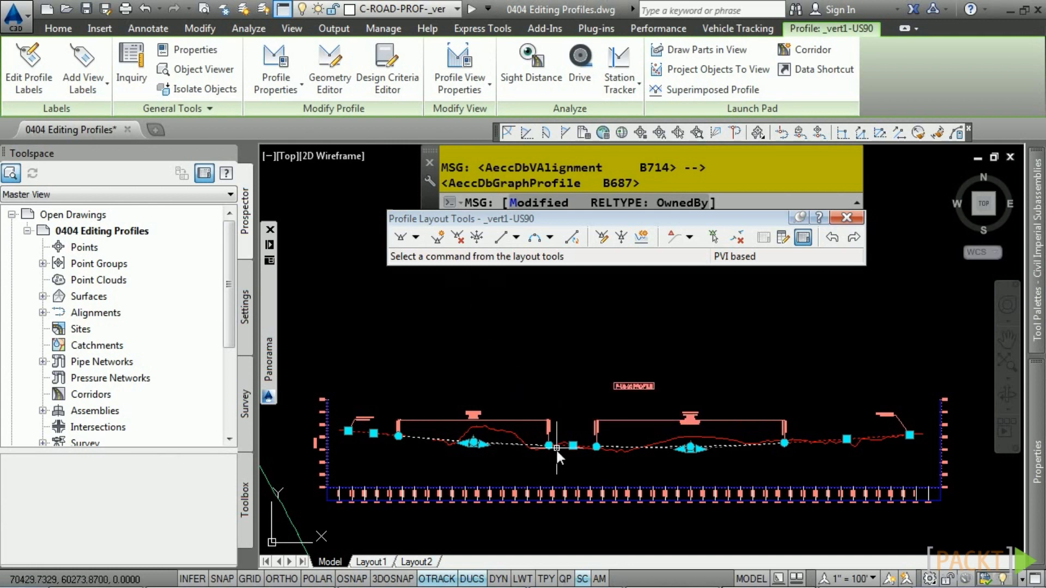
Insert a PVI at about station 118+53, elevation 5627.4, between the two vertical curves, and delete that PVI again
scroll(570, 446, up, 5)
scroll(569, 445, up, 2)
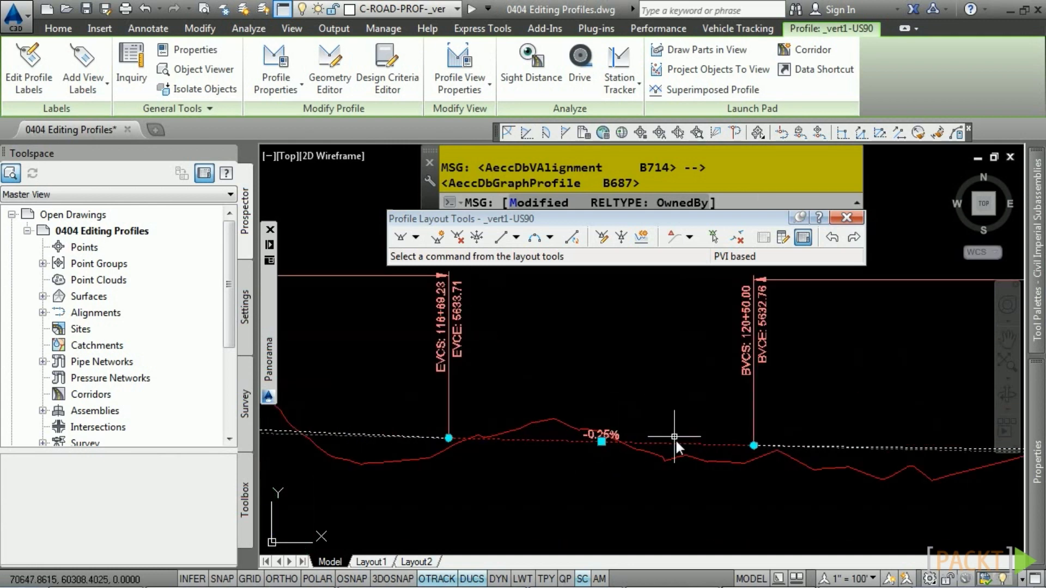
click(441, 245)
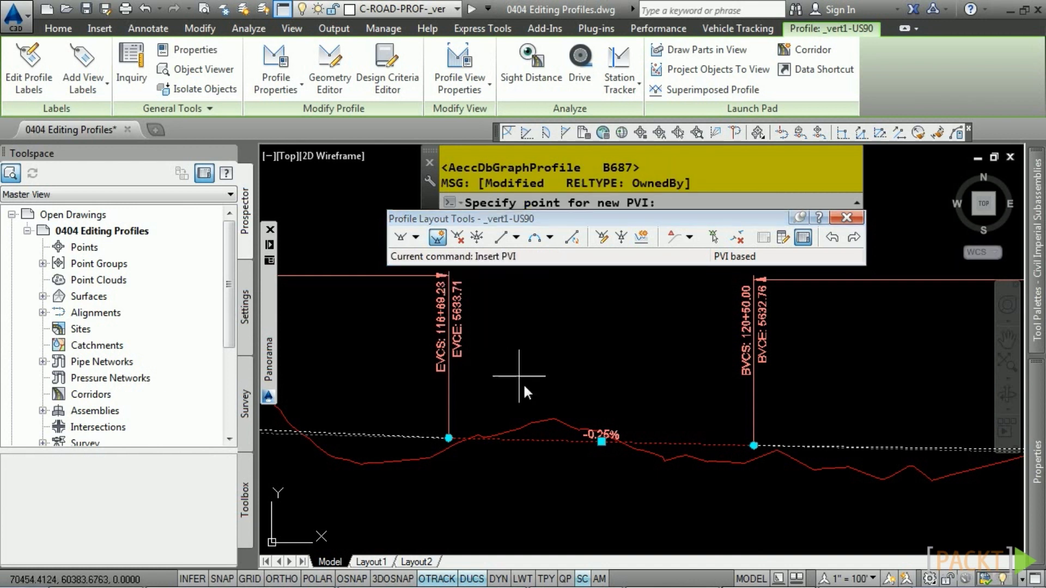
click(595, 489)
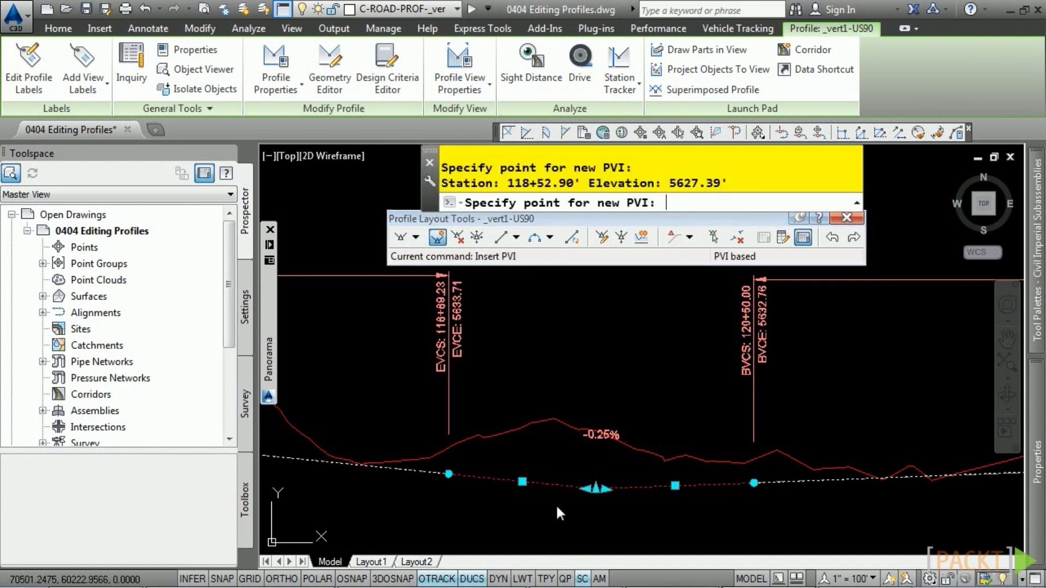
key(Return)
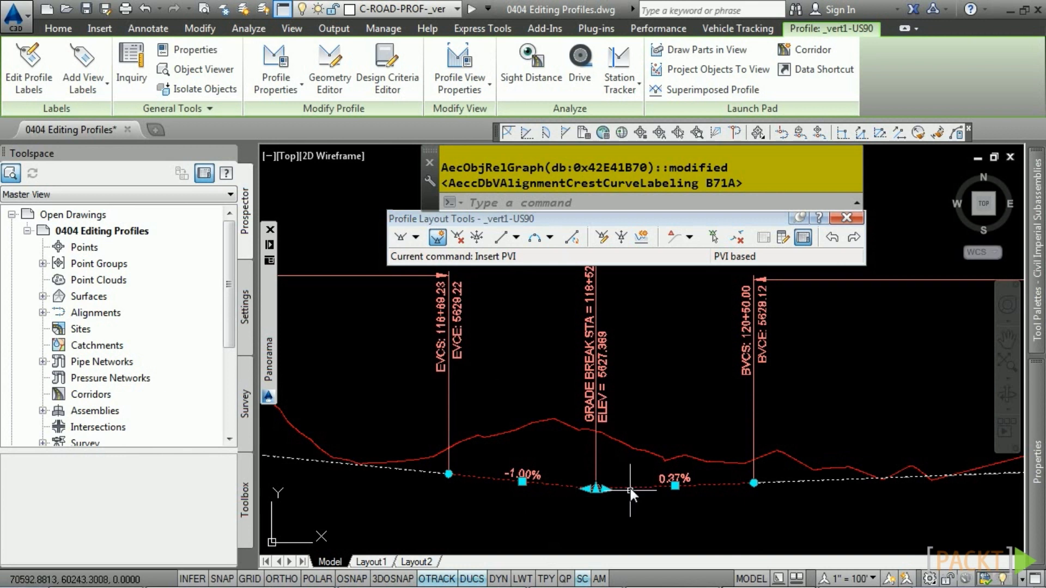
click(457, 237)
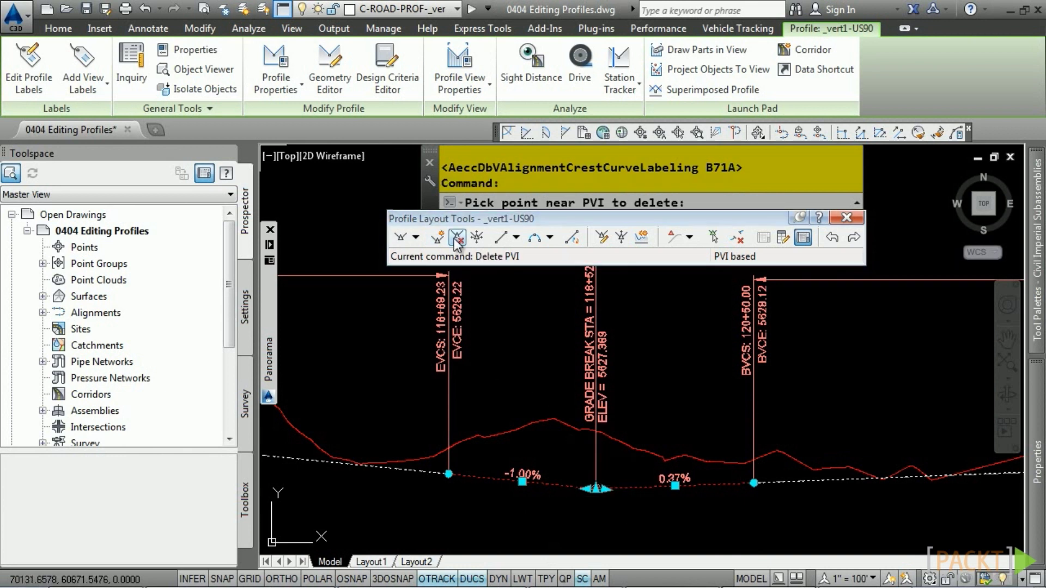
click(593, 518)
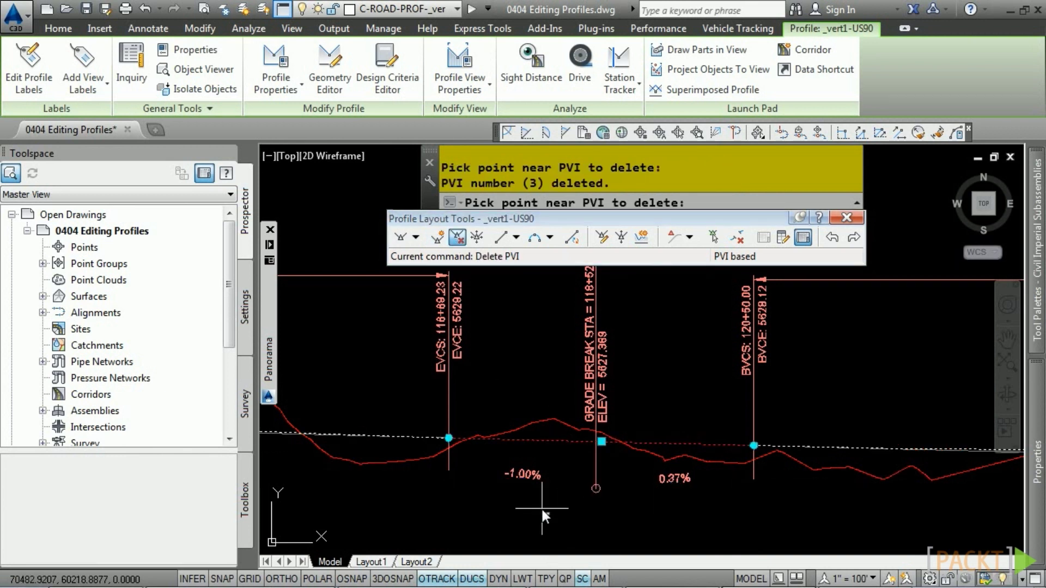
End the PVI deletion and open the drawing 0405 Profile and Profile View Labeling.dwg
key(Return)
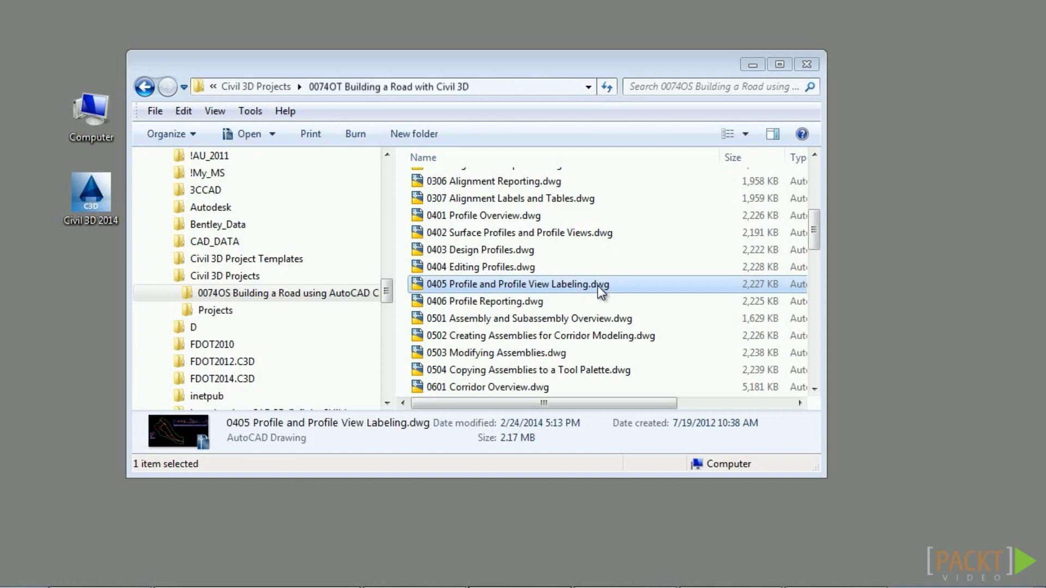
double_click(597, 285)
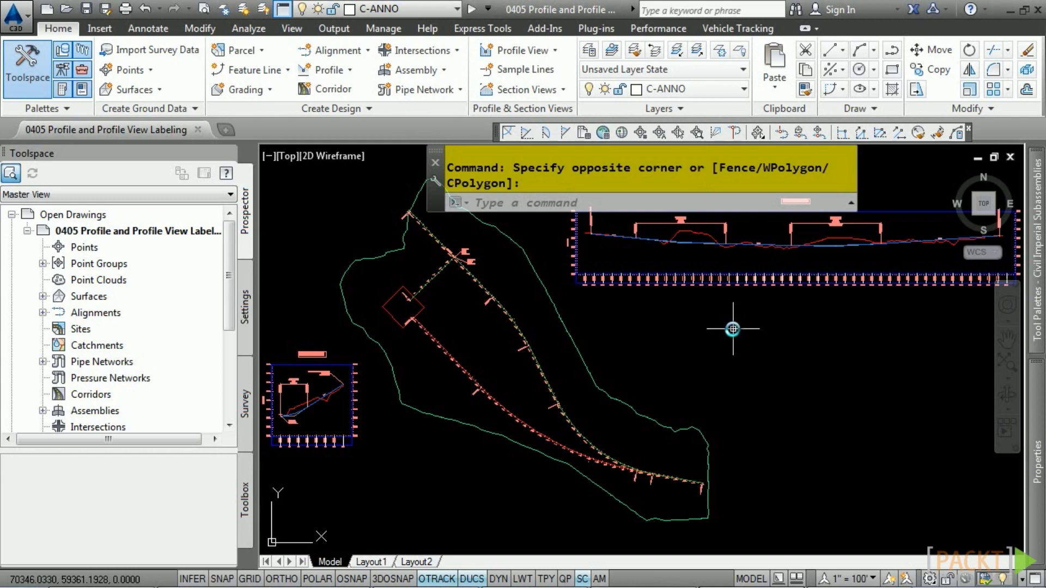
Move the grade break label at the profile's starting PVI up and away from the profile line so it gets a leader
scroll(523, 289, up, 10)
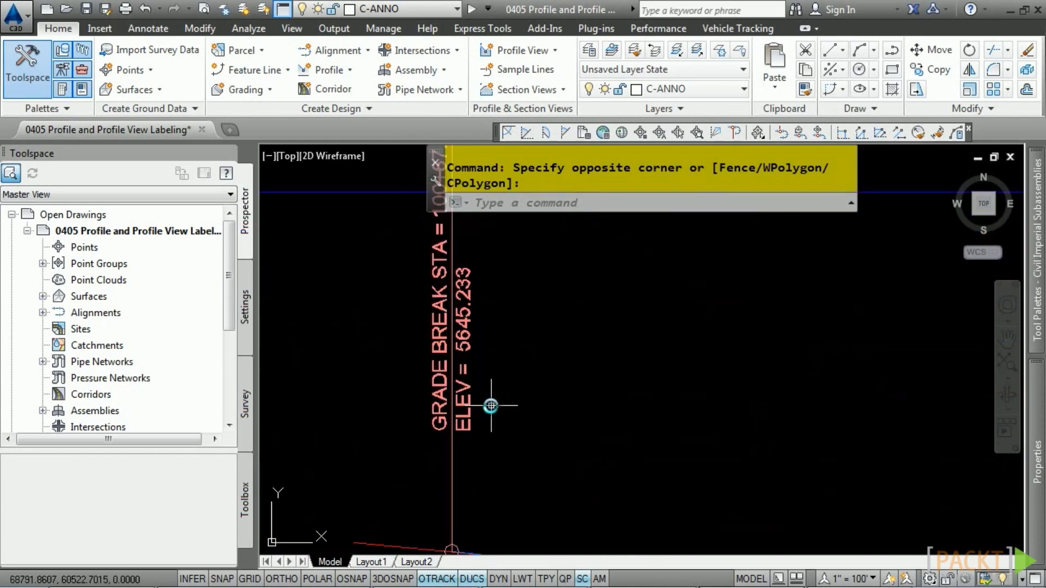
click(539, 421)
scroll(590, 332, down, 2)
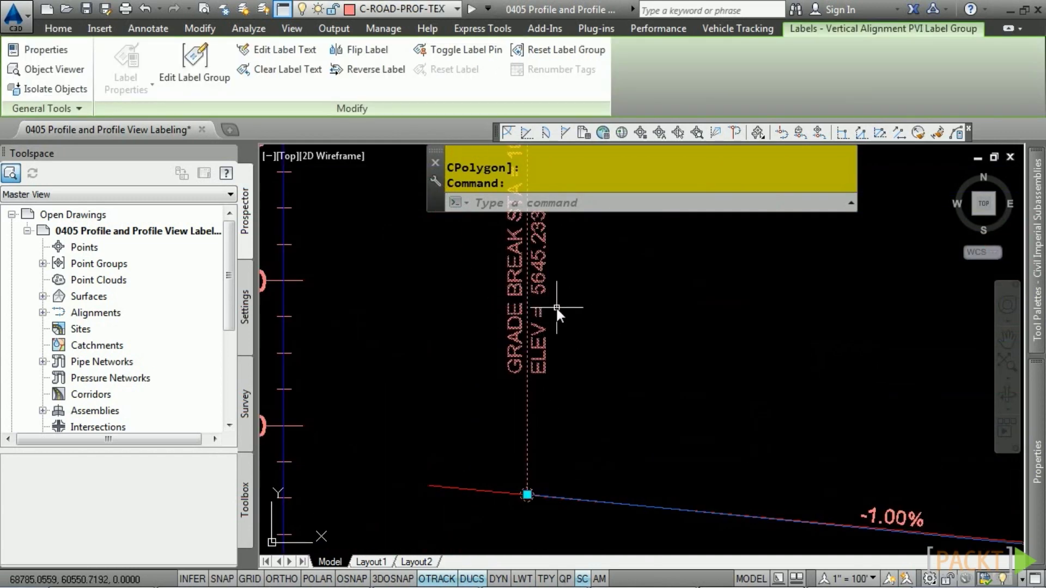
click(527, 494)
middle_drag(603, 272, 463, 322)
click(464, 329)
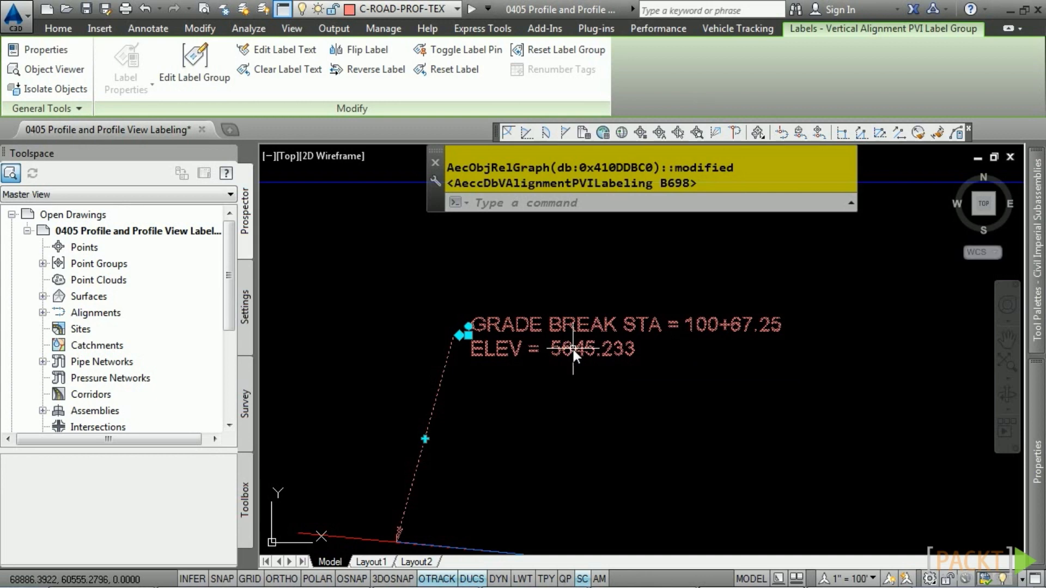
Edit the PVIS text component of the moved label, replacing the words GRADE BREAK with BEGIN
click(292, 50)
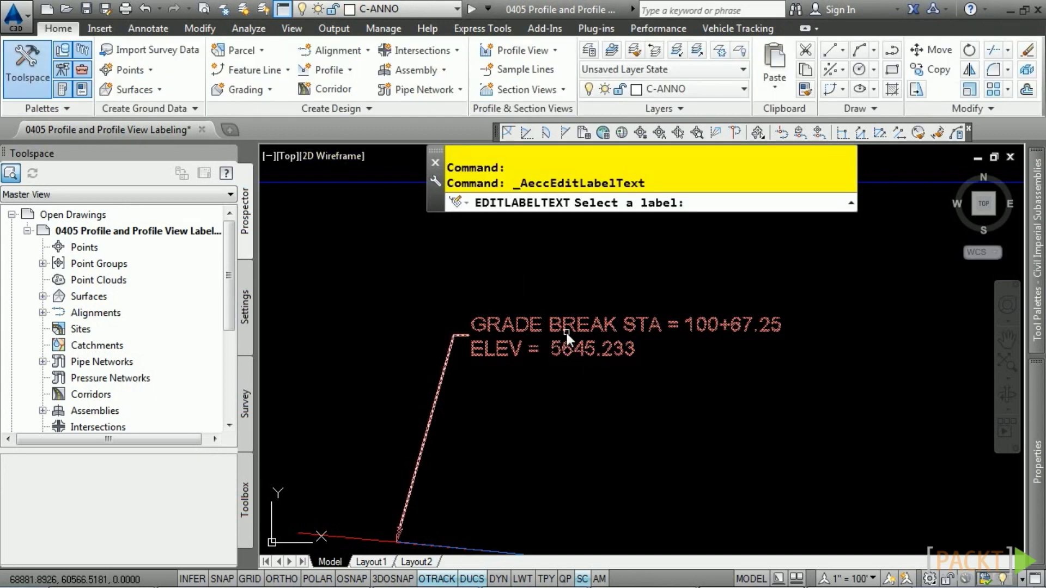
click(567, 332)
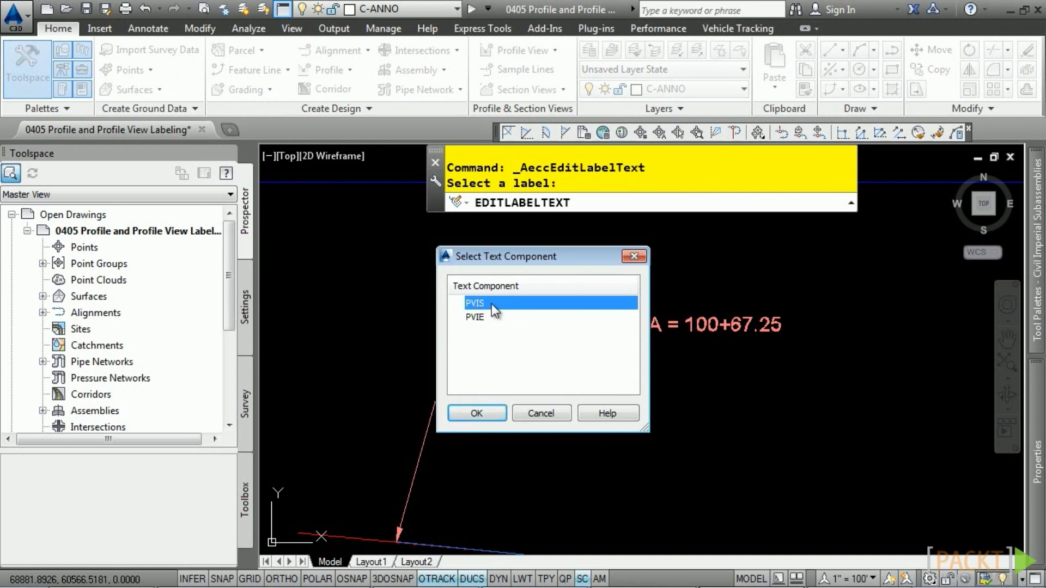
click(476, 412)
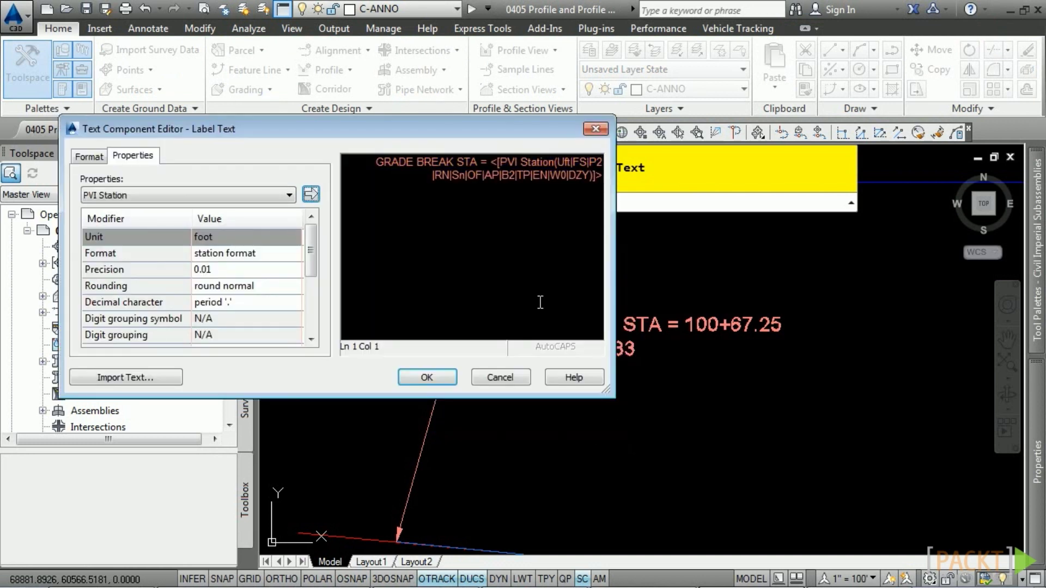
double_click(430, 162)
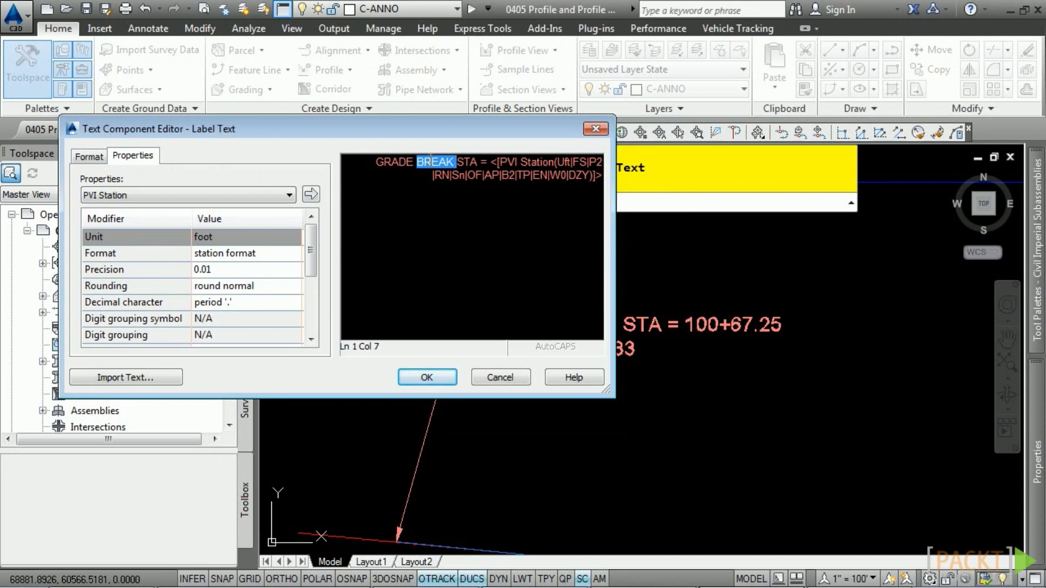
drag(431, 161, 369, 173)
key(Delete)
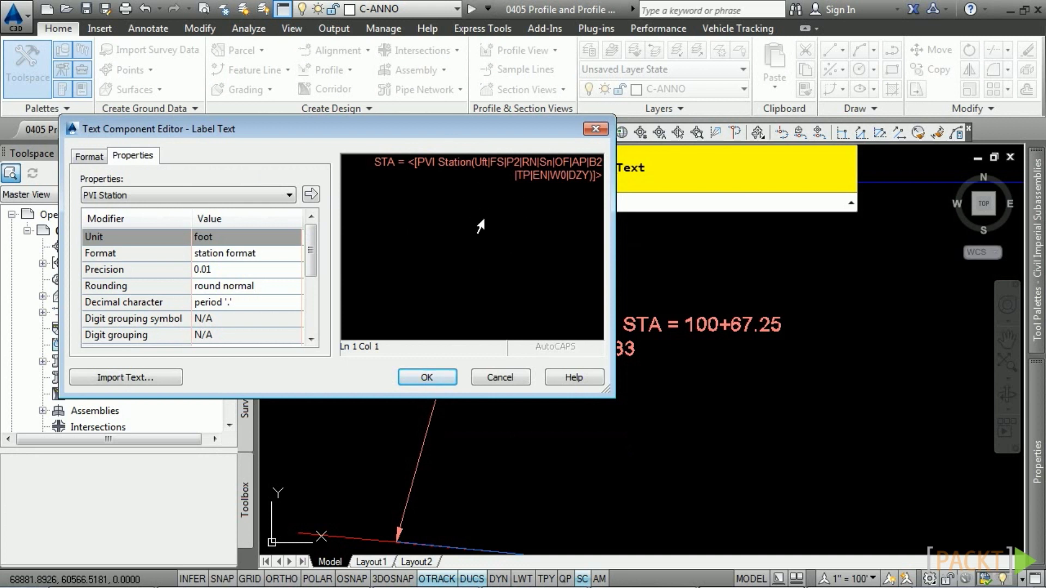
text(BEGIN)
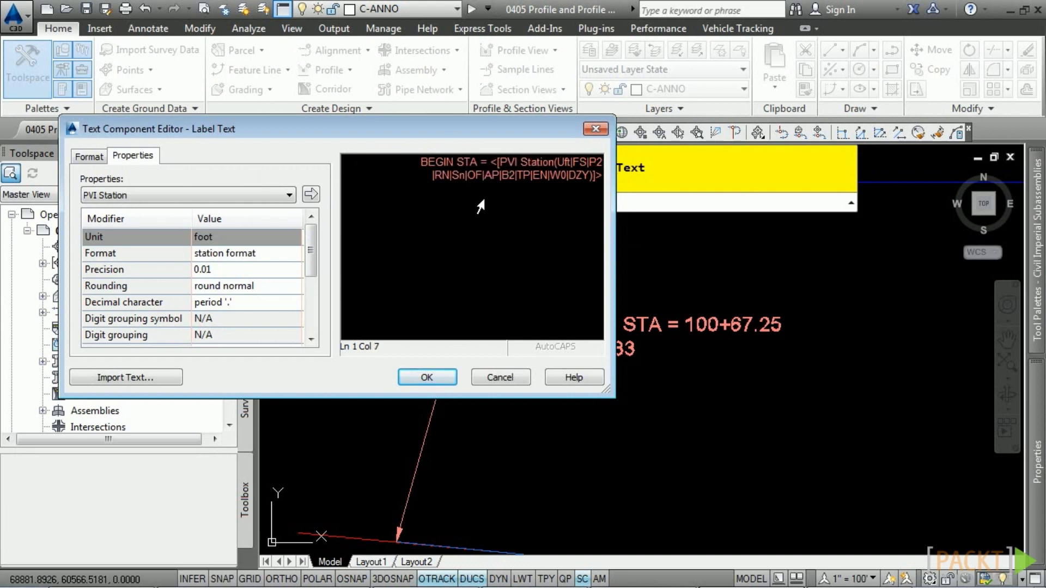
Insert the Alignment Name property after BEGIN, put the STA text on its own line and apply the label text
click(224, 195)
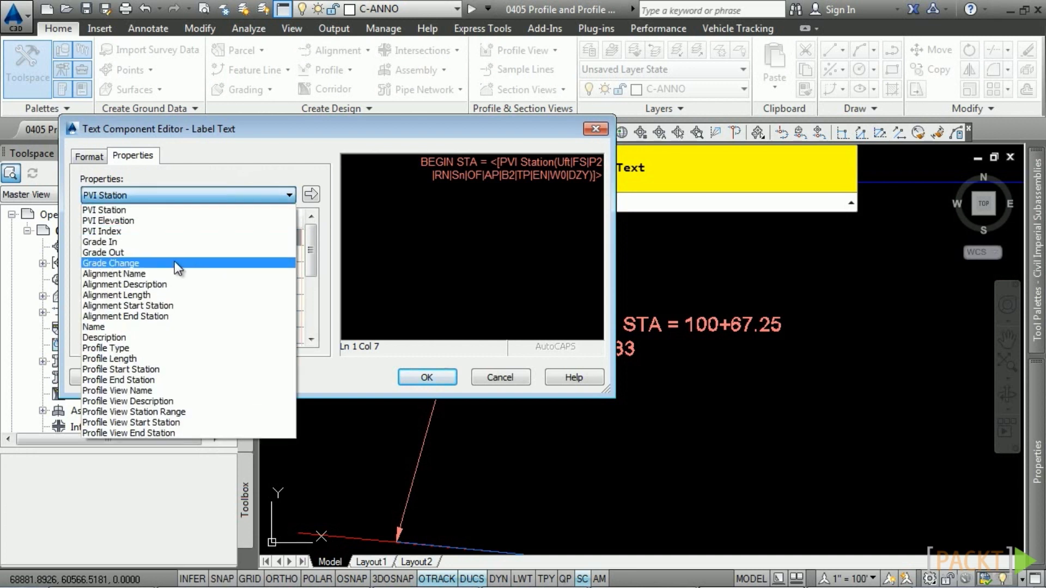
click(164, 262)
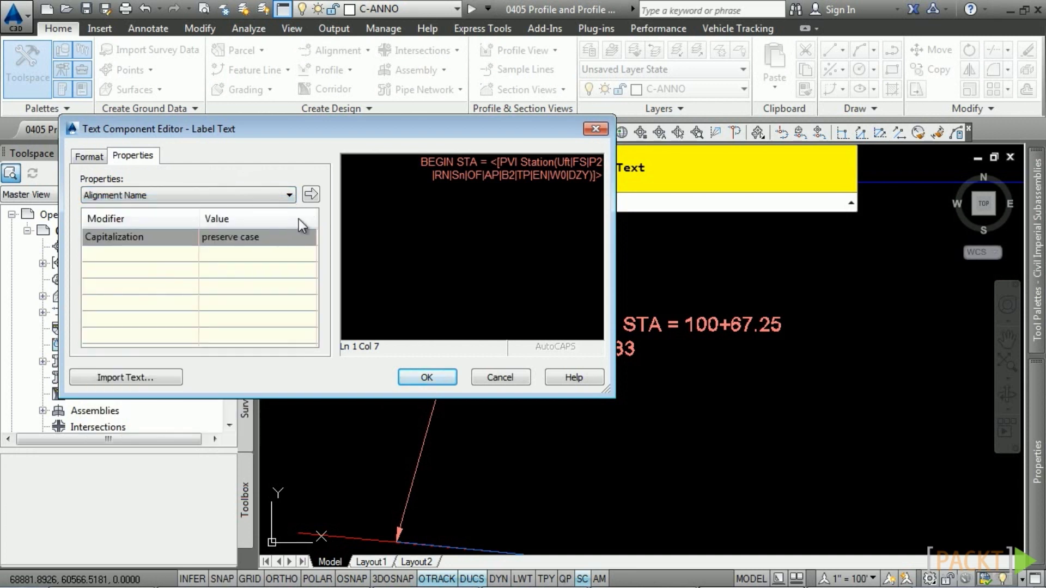
click(310, 194)
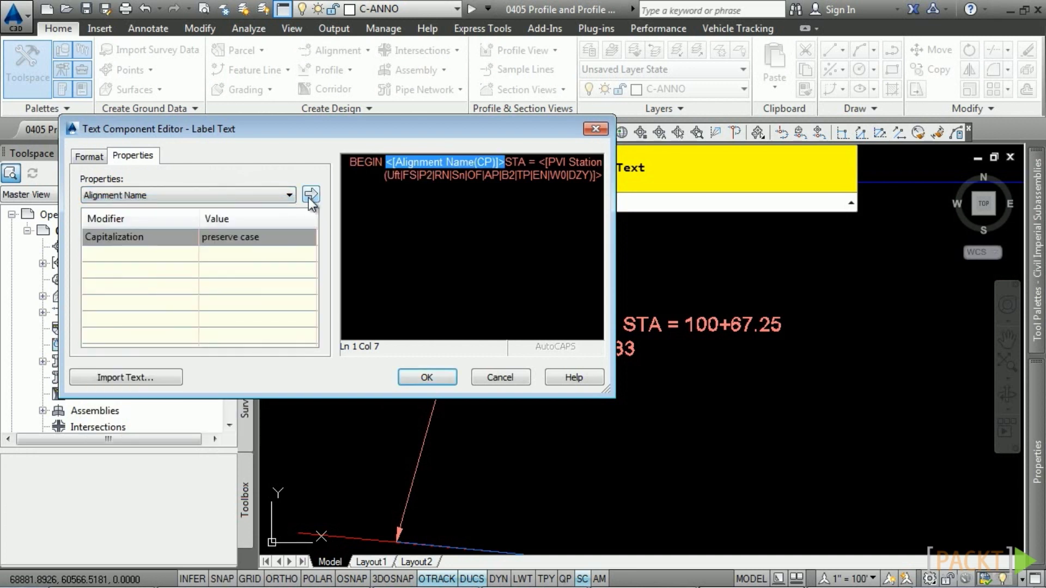
click(506, 161)
key(Return)
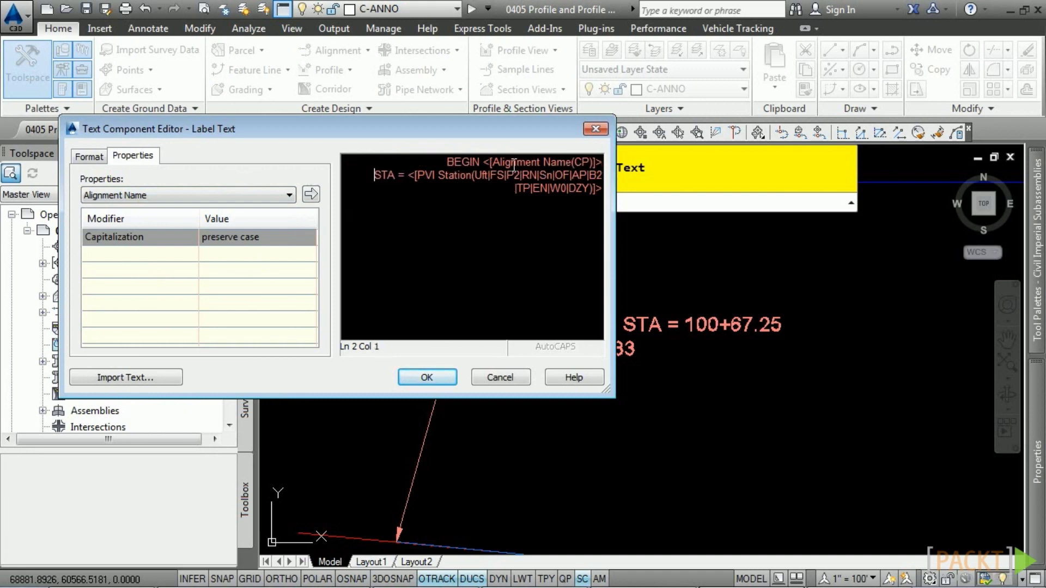
click(427, 377)
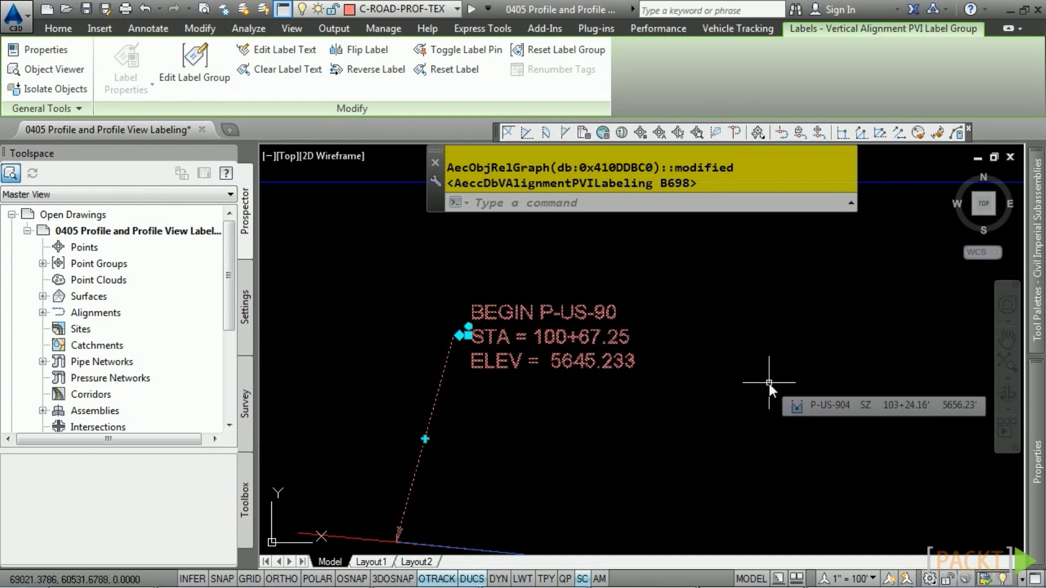
key(Escape)
Select the design profile near the first vertical curve and open its profile labels for editing
middle_drag(825, 429, 550, 276)
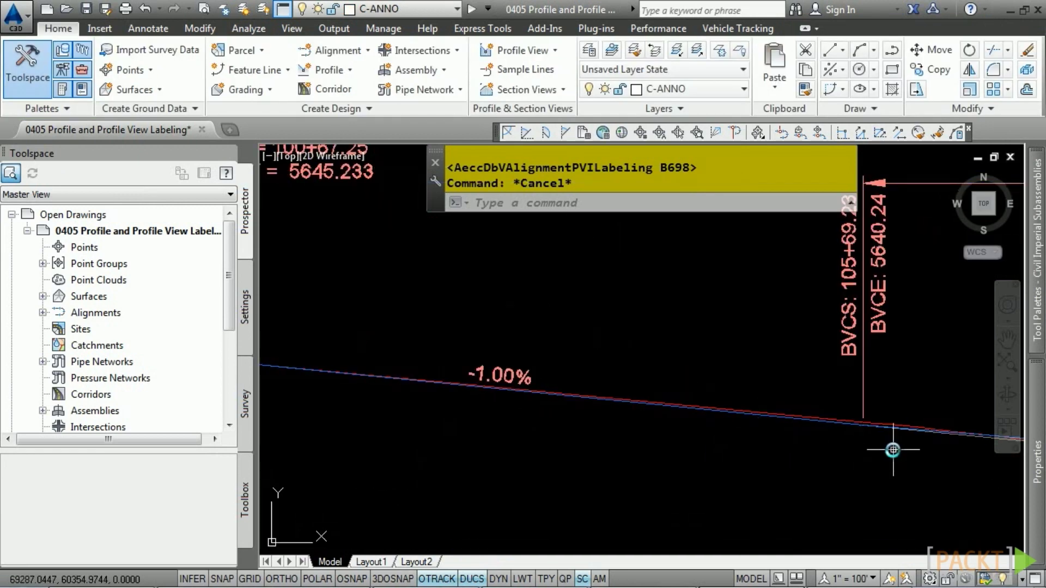
middle_drag(894, 449, 668, 425)
click(743, 387)
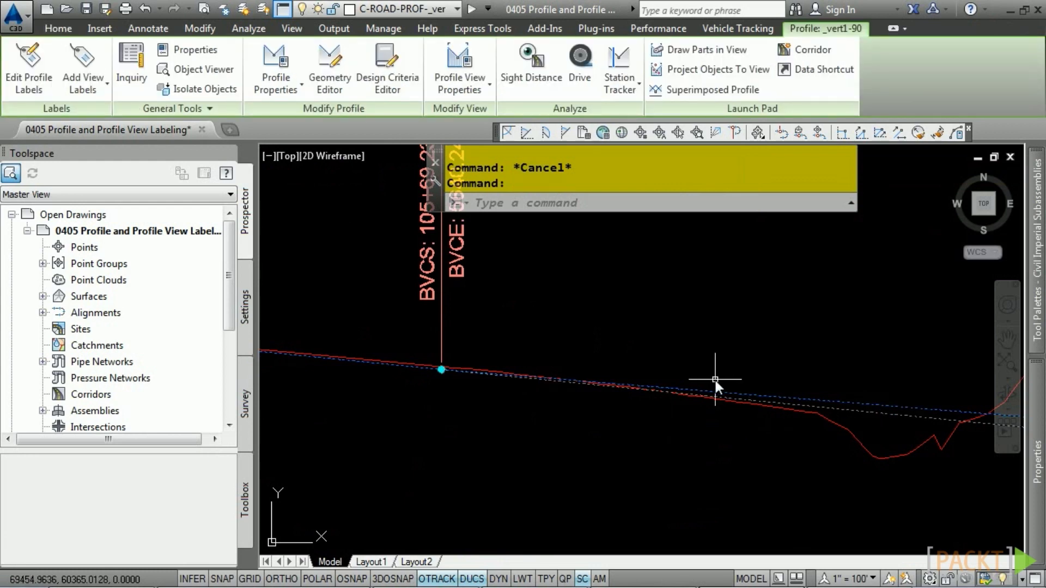
scroll(570, 363, down, 4)
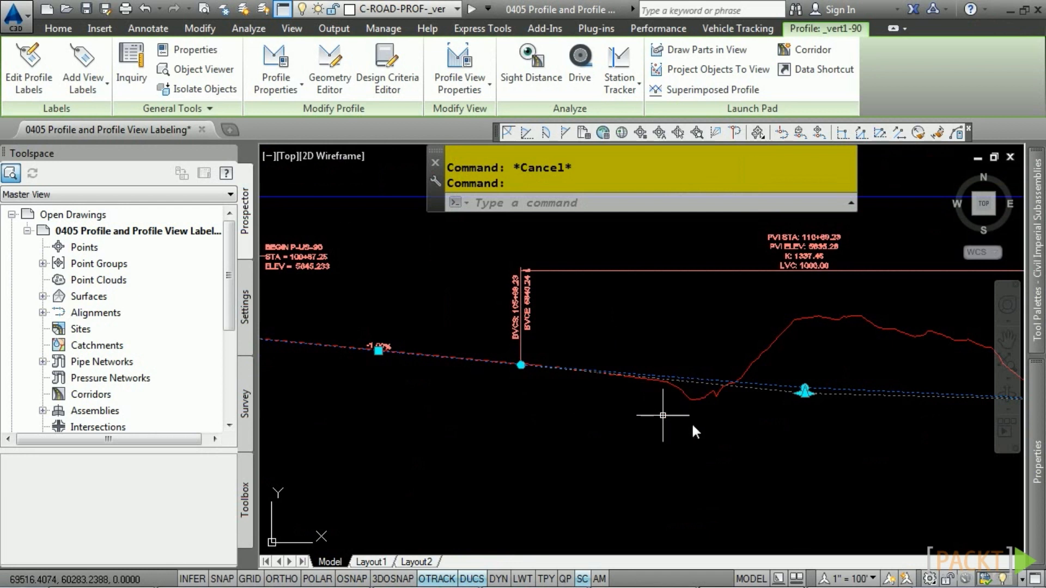
middle_drag(742, 416, 549, 414)
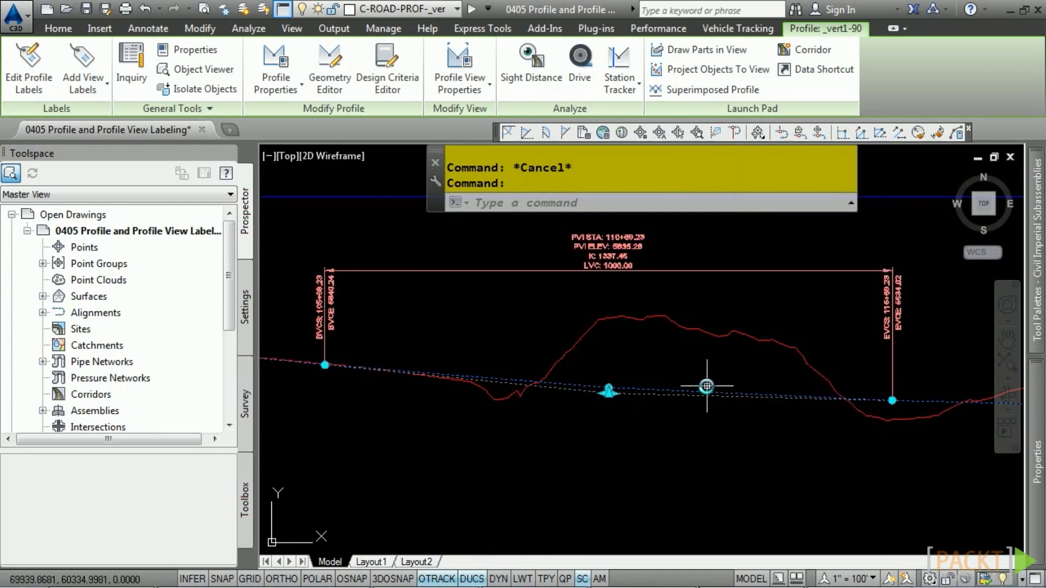
click(28, 70)
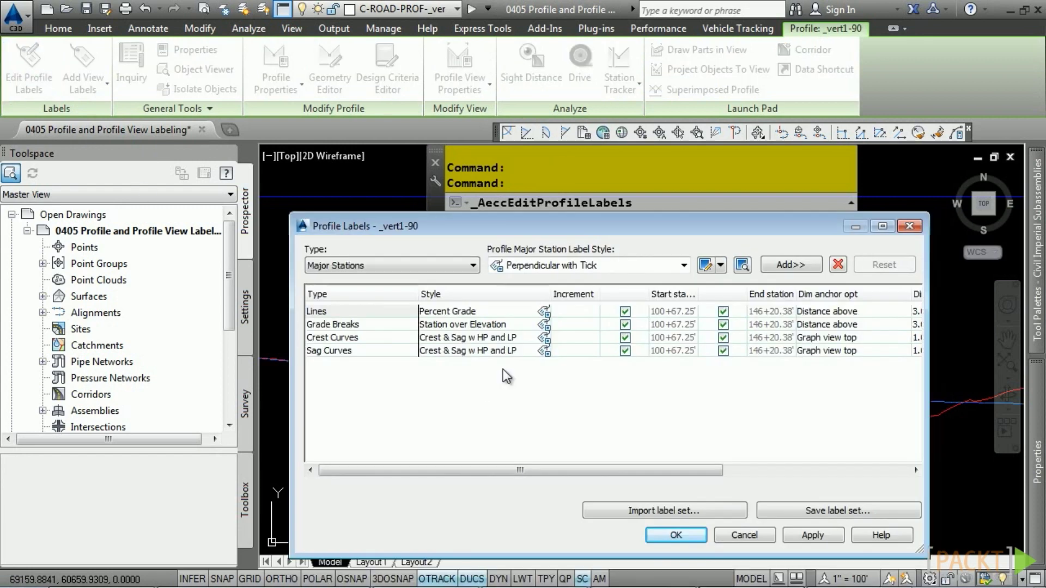
drag(587, 227, 523, 148)
Add Horizontal Geometry Points labels in the Horizontal Geometry Station style, excluding Alignment Beginning and Alignment End
click(409, 187)
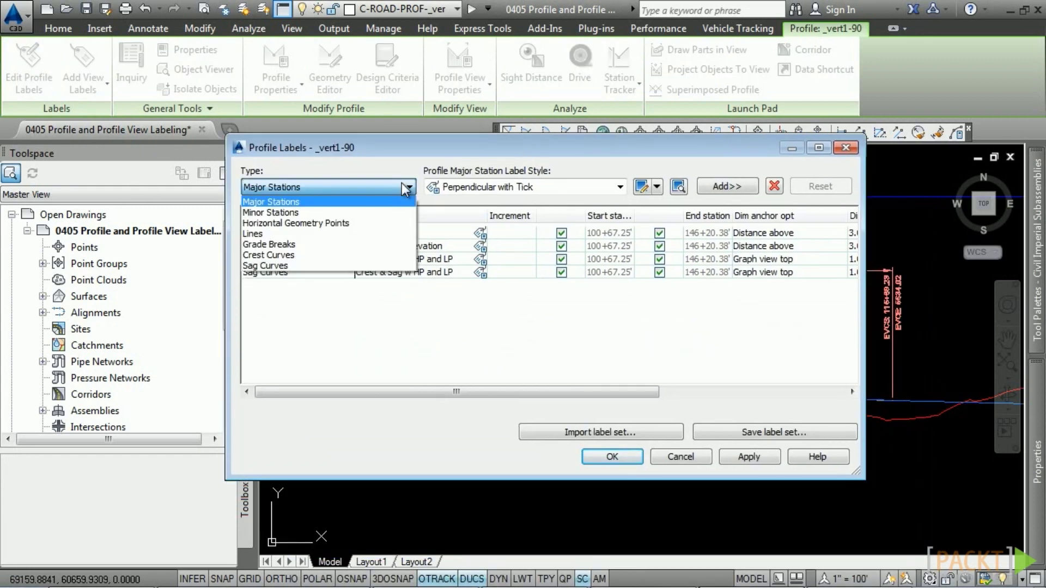
click(344, 220)
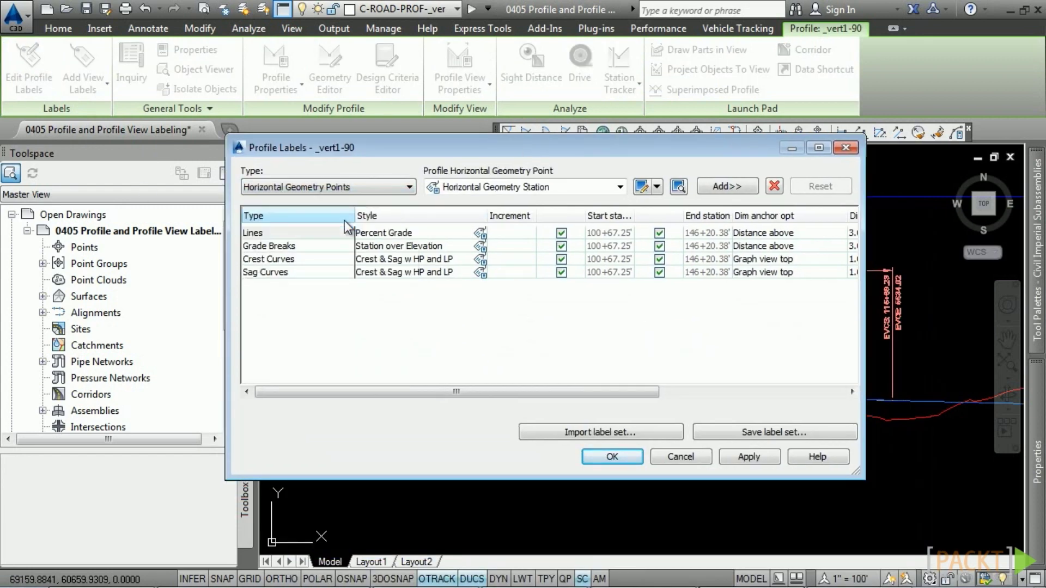
click(591, 187)
click(514, 202)
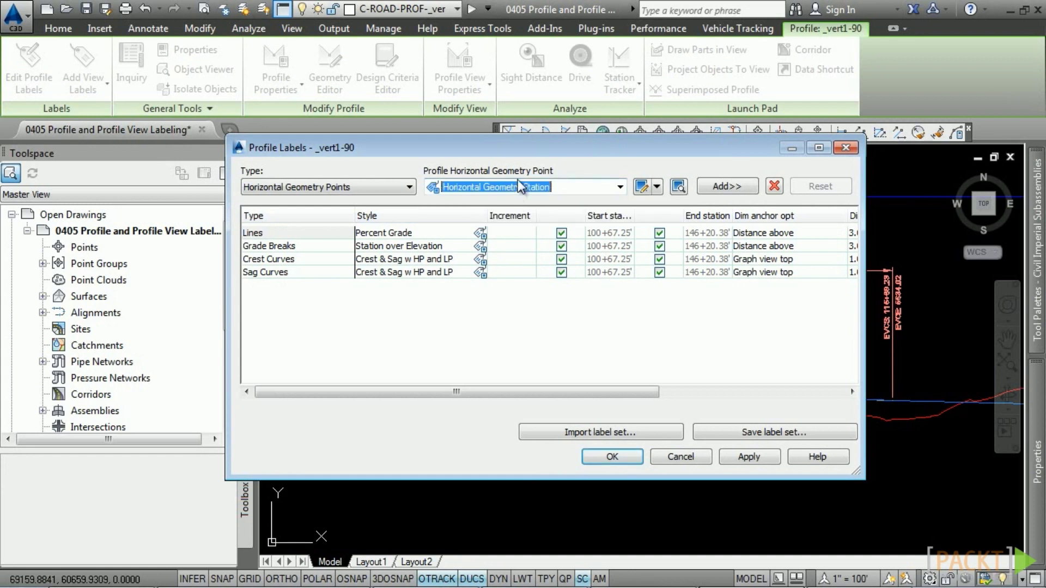
click(734, 185)
drag(676, 242, 581, 163)
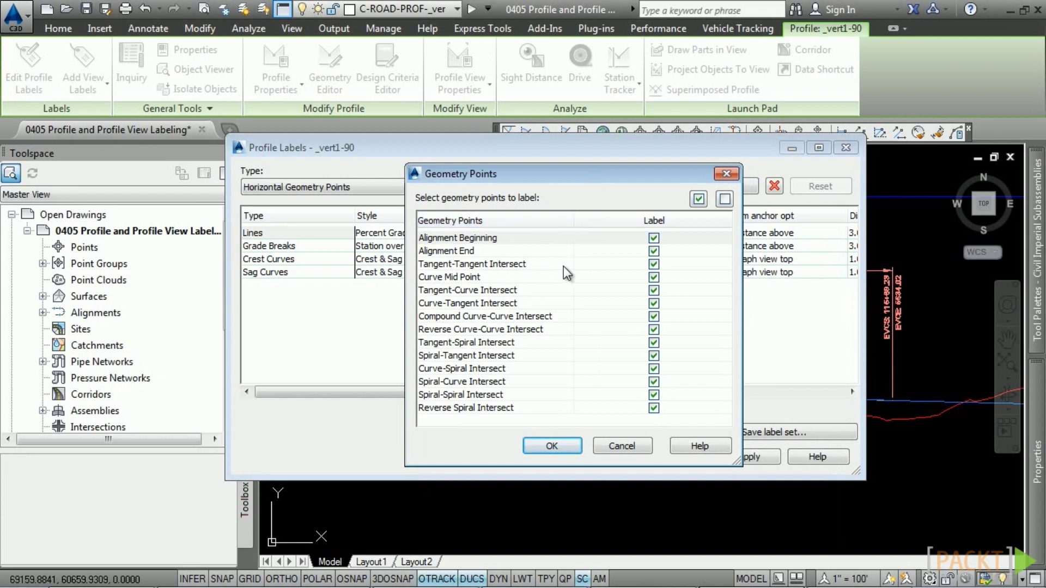
click(654, 238)
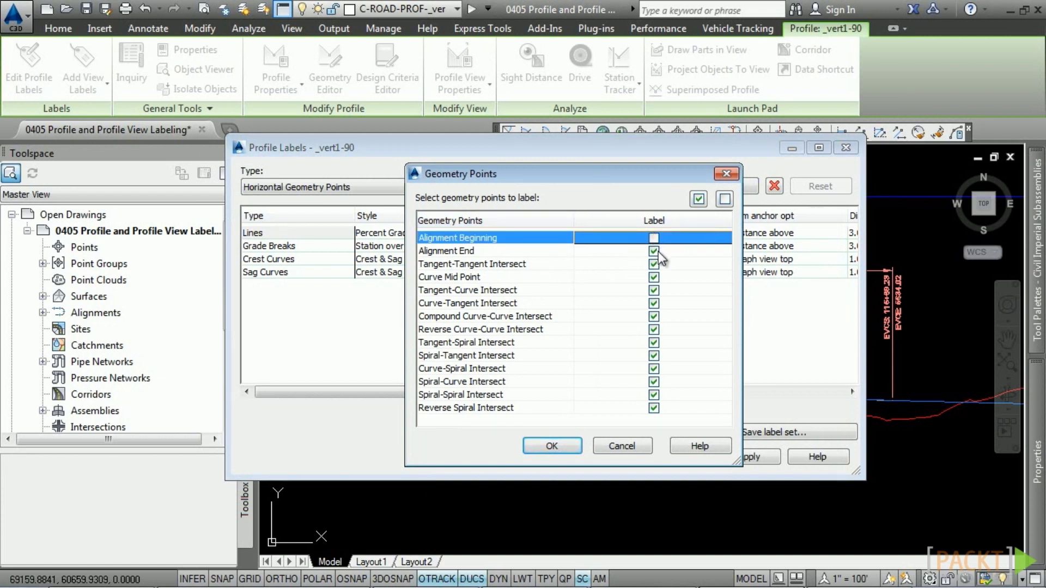
click(653, 251)
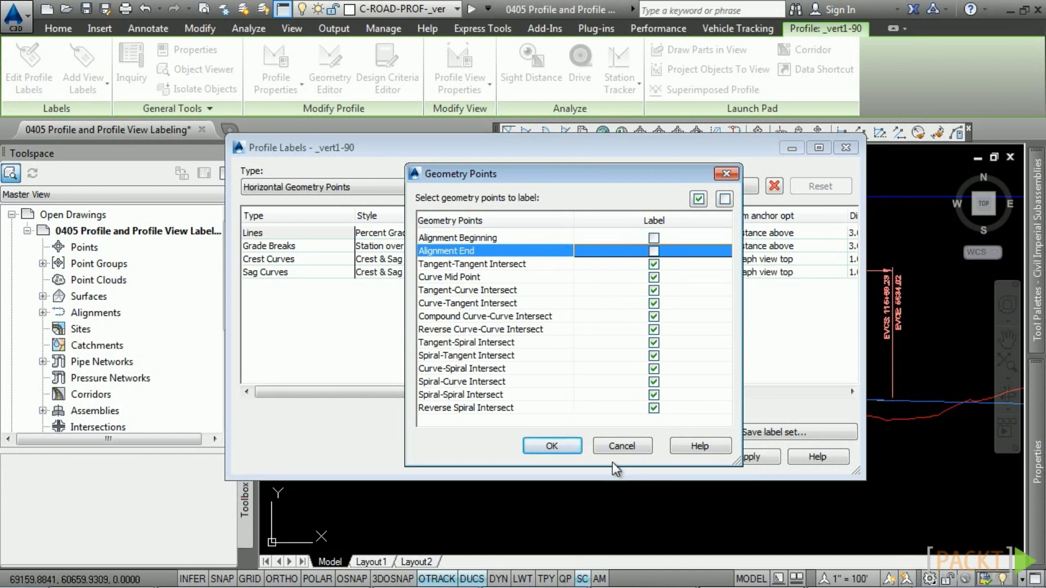
click(552, 446)
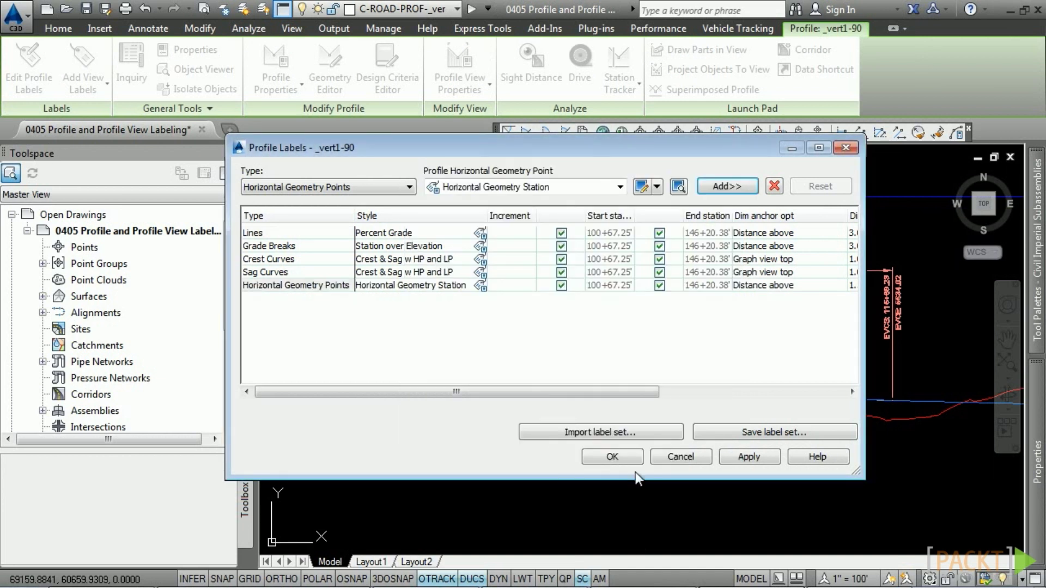
click(612, 457)
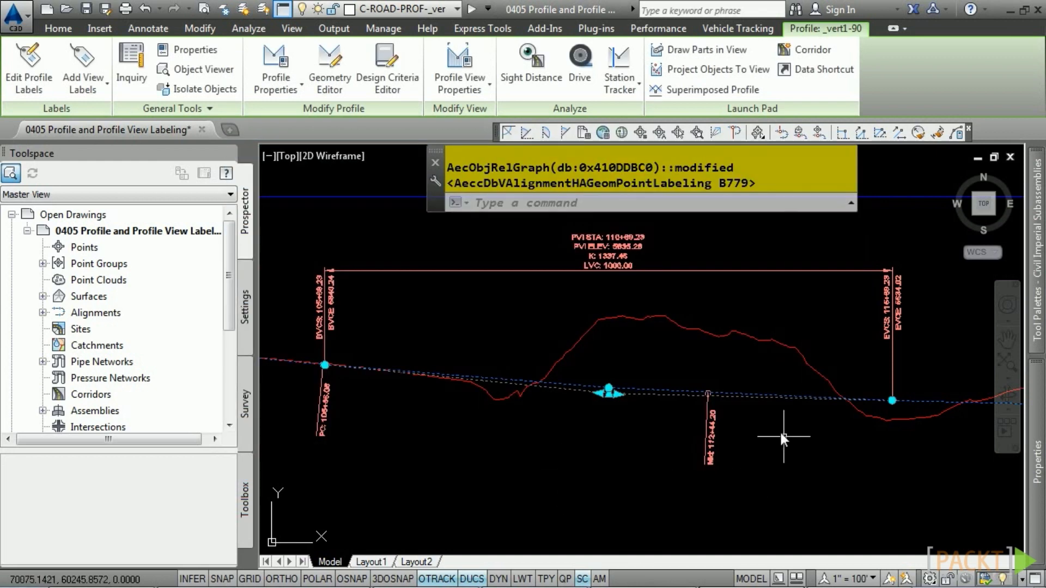
Examine the horizontal geometry point labels along the whole design profile
scroll(715, 459, up, 4)
scroll(715, 459, down, 5)
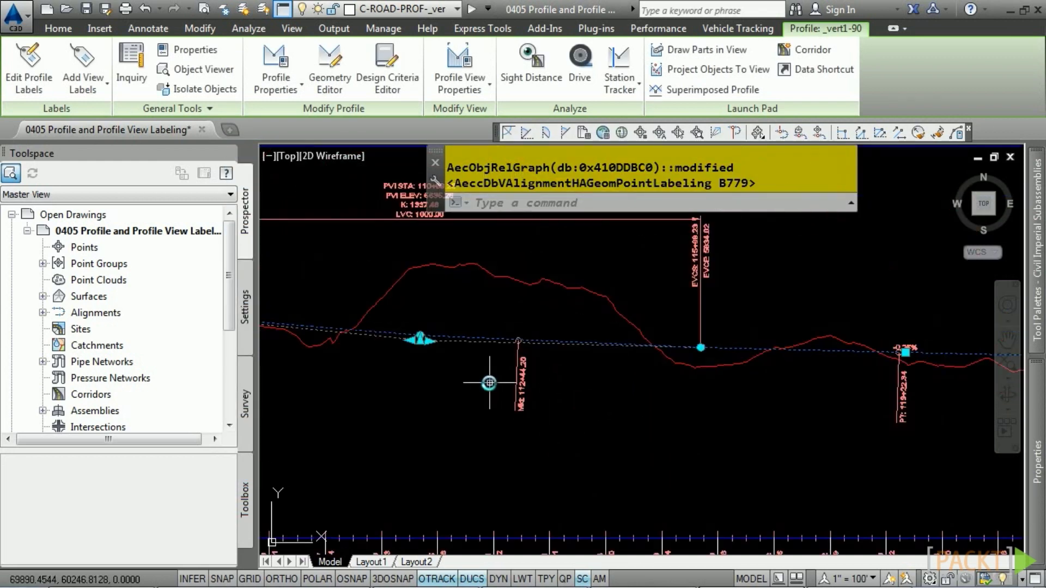
scroll(685, 400, up, 3)
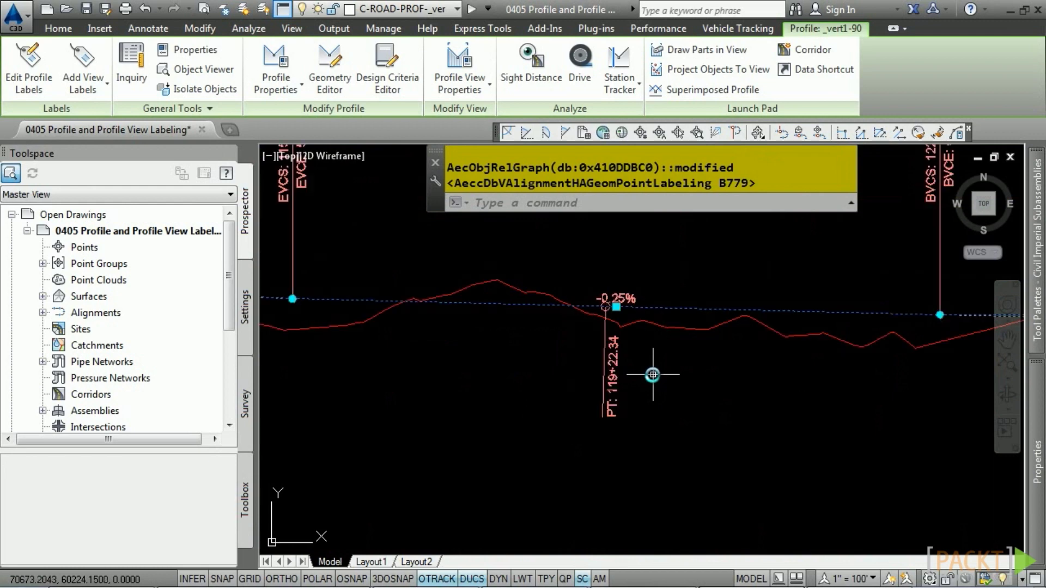
middle_drag(683, 403, 546, 396)
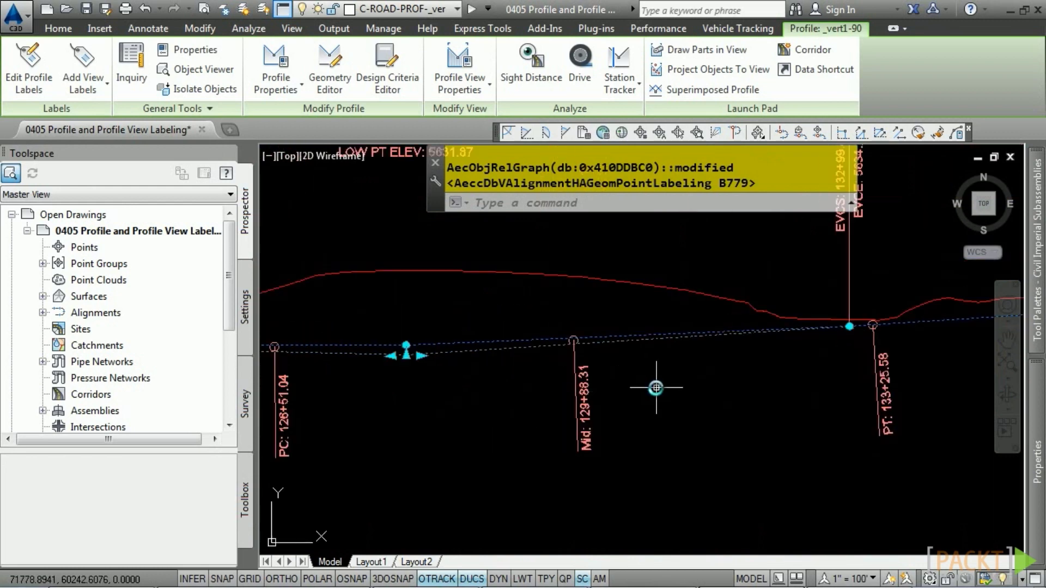
key(Escape)
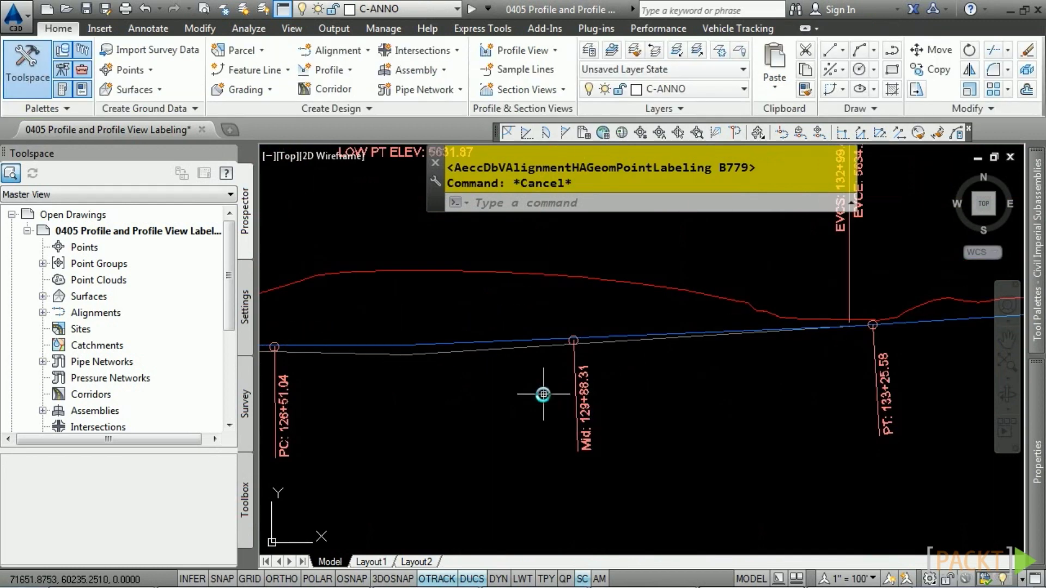
scroll(543, 394, down, 5)
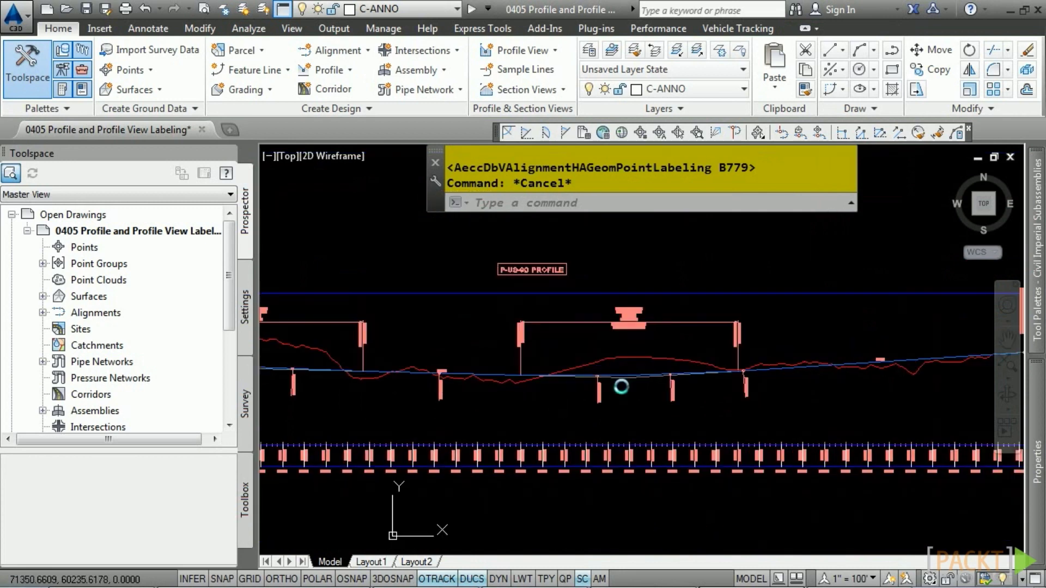
middle_drag(635, 374, 688, 374)
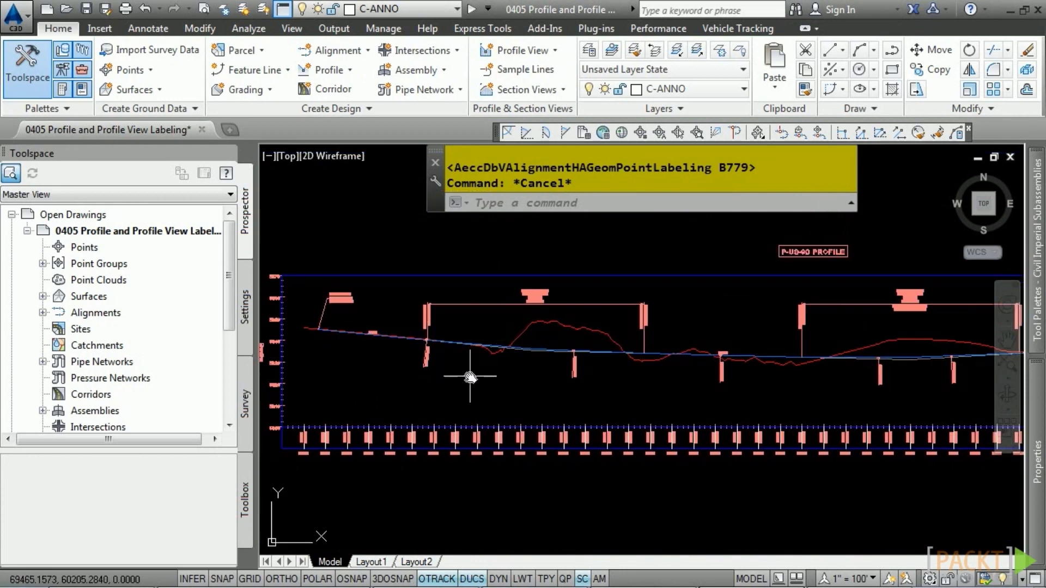
Add a Station Elevation label to the P-US-90 profile view on the existing ground line at about station 115+94, with object snap on
click(483, 452)
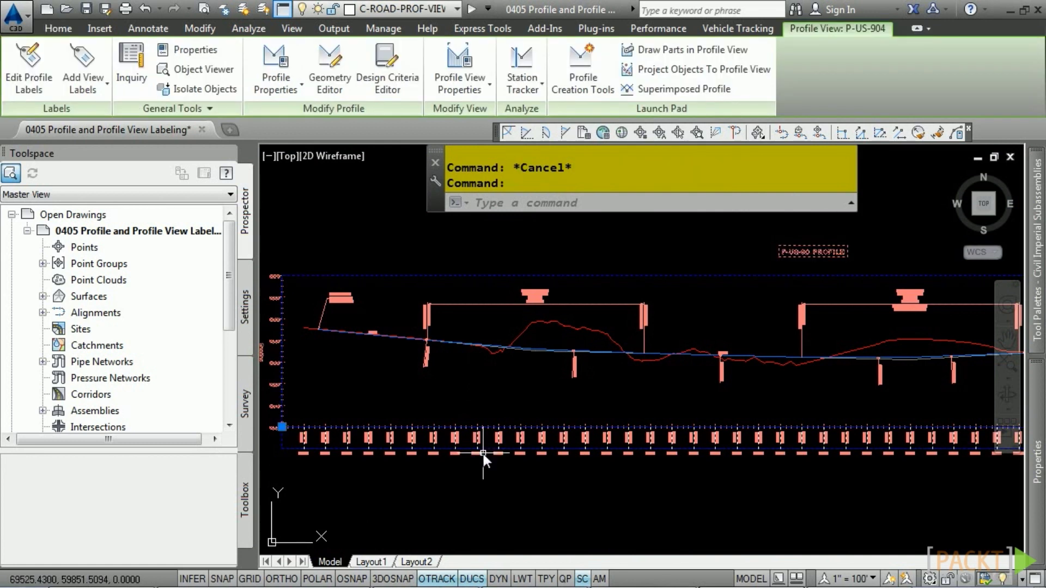
click(94, 86)
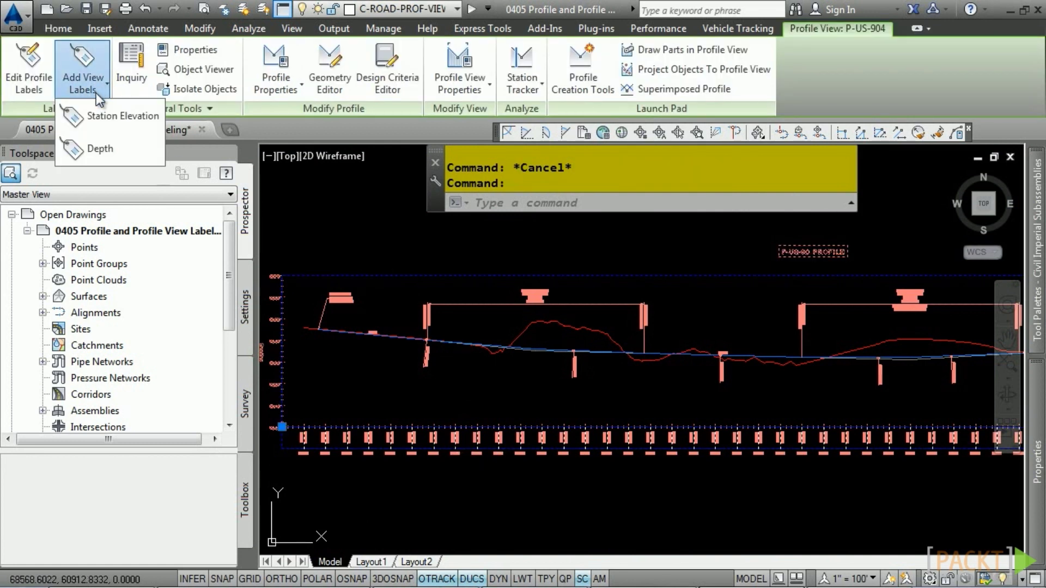
click(99, 116)
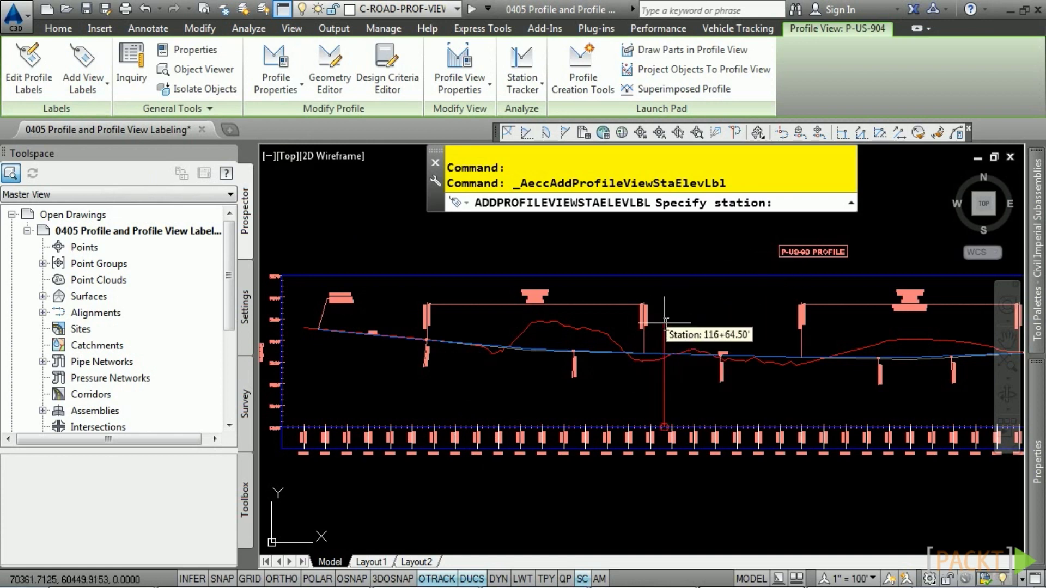
scroll(694, 333, up, 3)
scroll(693, 333, up, 2)
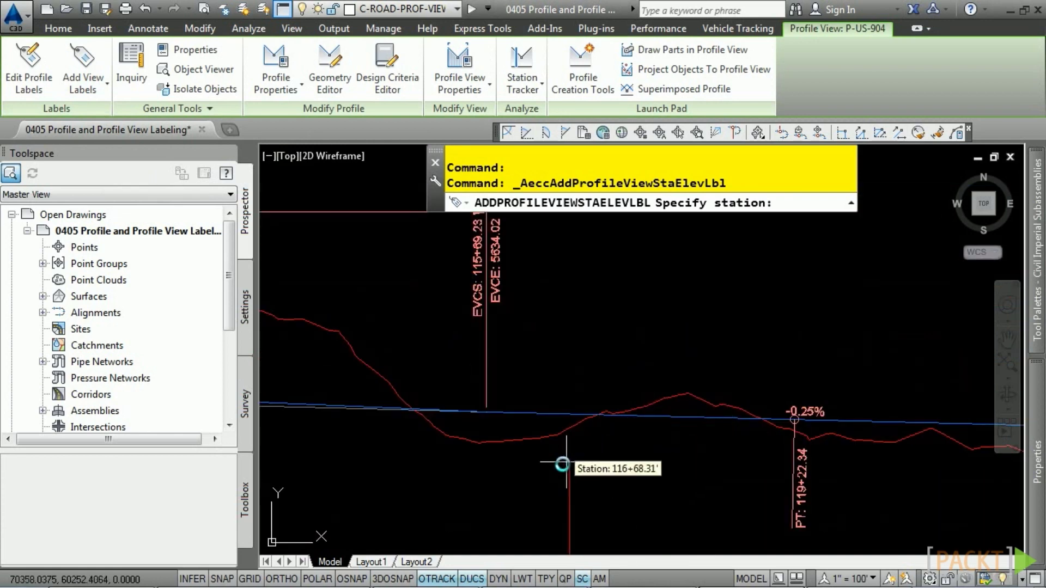
key(F3)
key(F10)
click(508, 445)
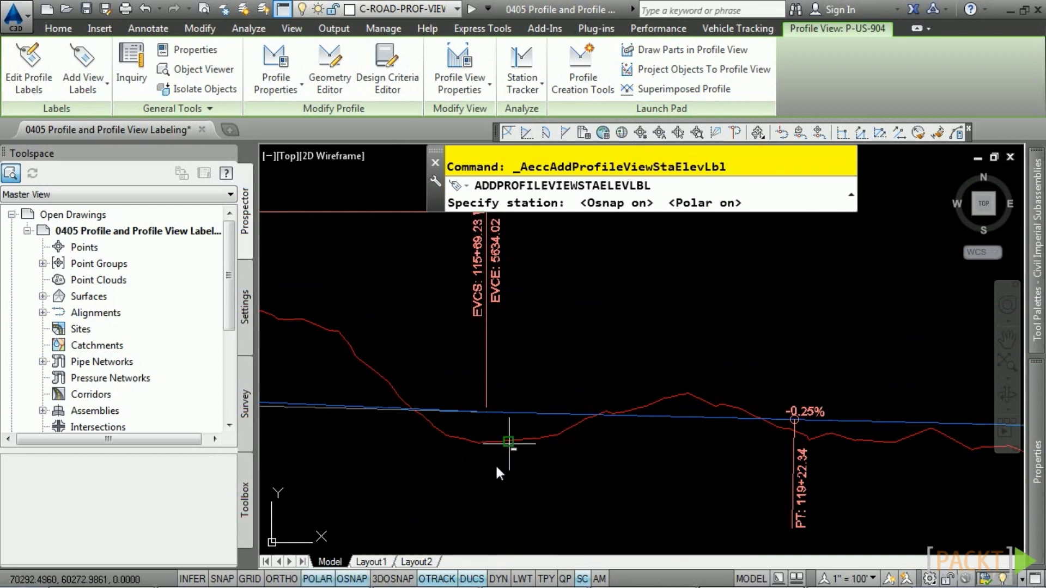
middle_drag(478, 499, 517, 455)
click(544, 406)
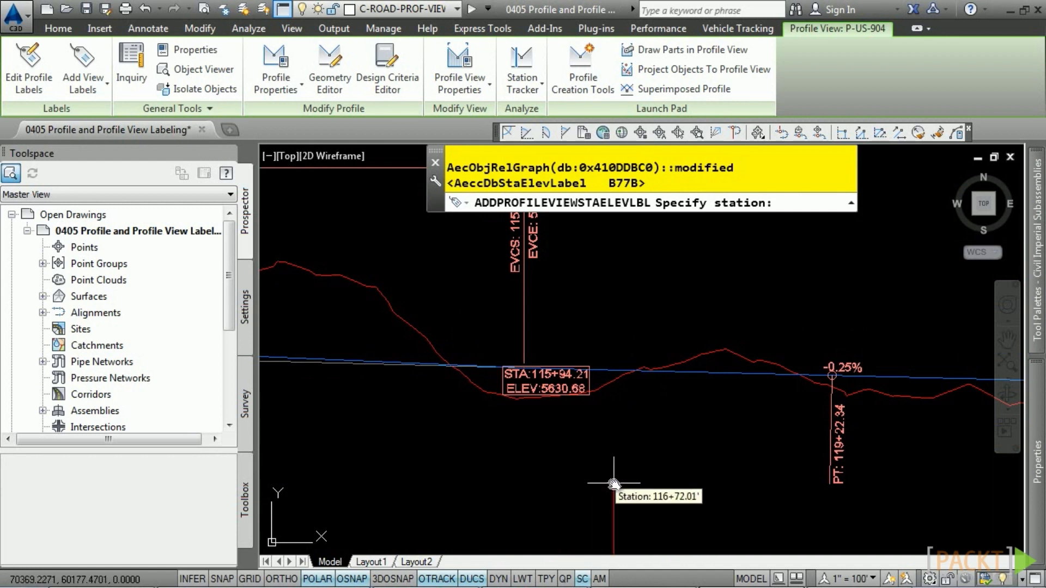
key(Escape)
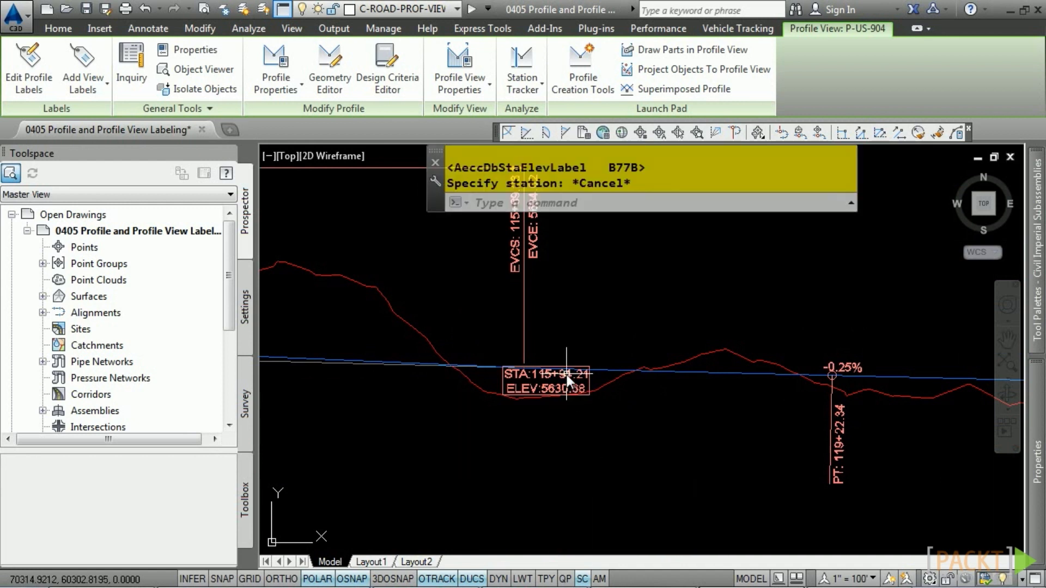
Move the new station elevation label down and away from the ground line so that it points back with a leader
click(567, 376)
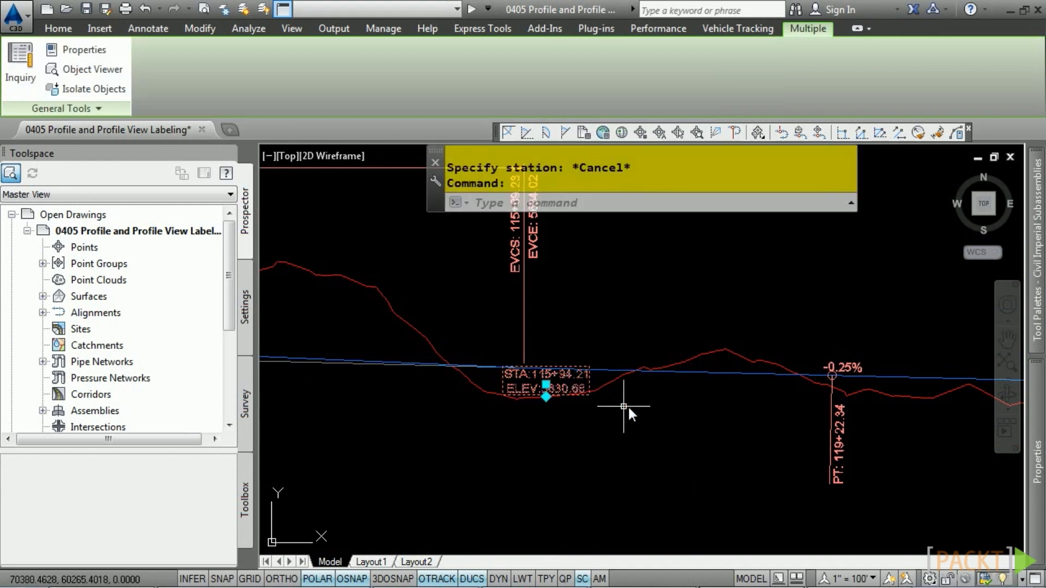
click(546, 384)
click(481, 472)
Copy the station elevation label to the existing ground line at about station 121+64
text(co)
key(Return)
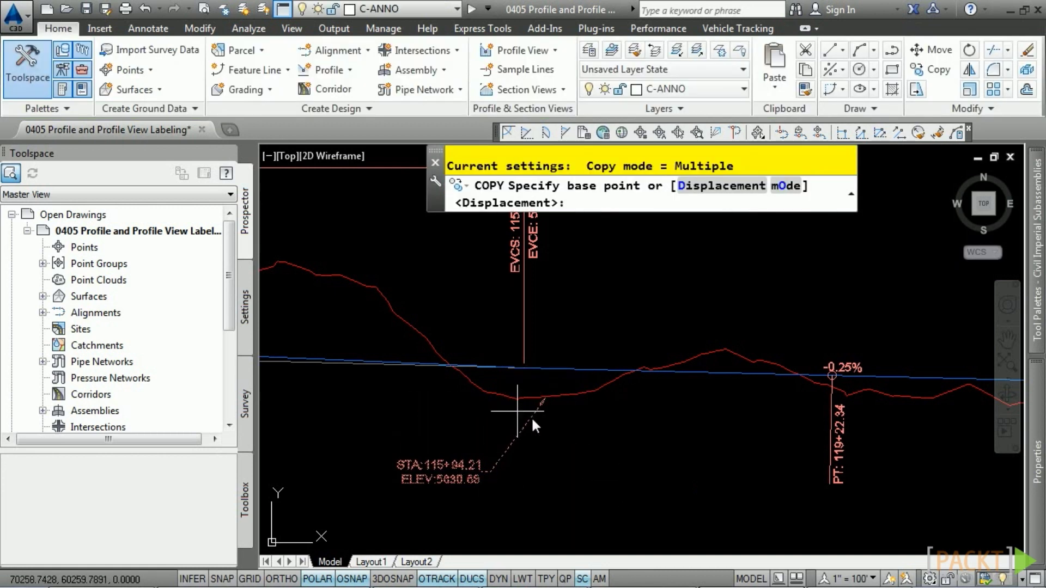
click(540, 418)
middle_drag(690, 448, 451, 390)
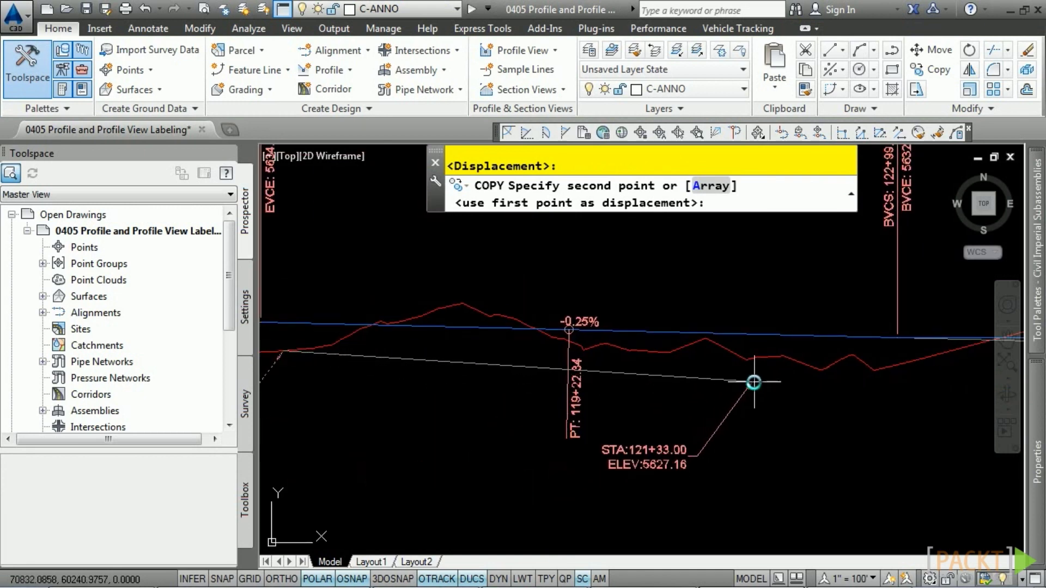
scroll(708, 387, down, 2)
scroll(665, 361, up, 2)
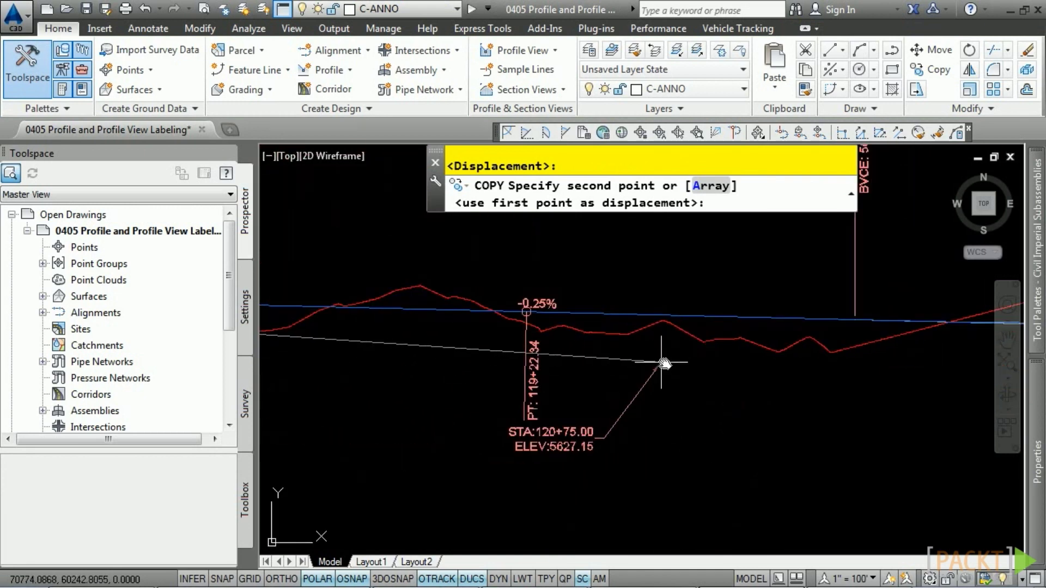
click(735, 341)
key(Escape)
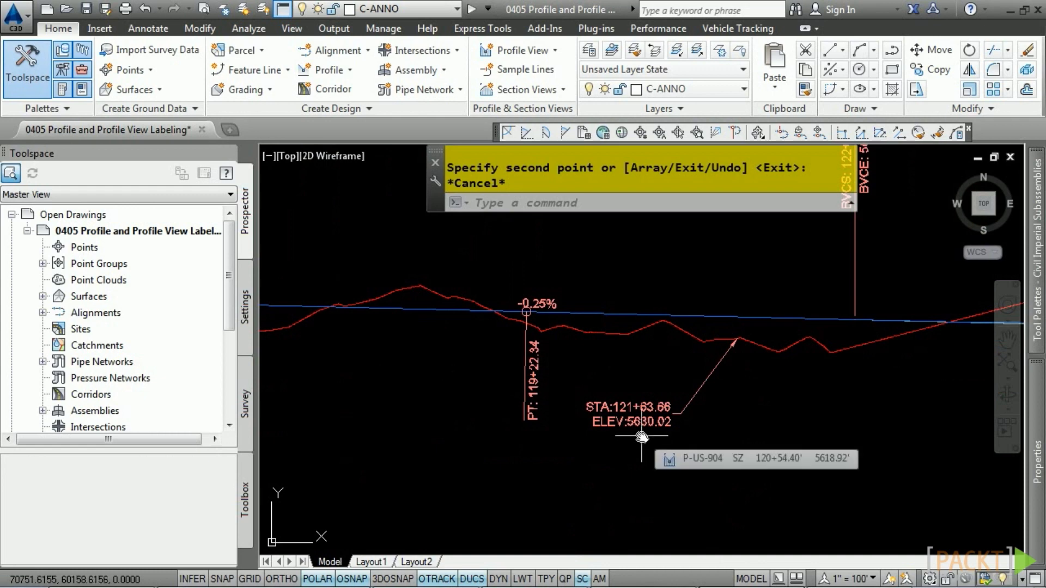
Add a Depth label to the profile view from the design profile at the first curve's EVCS down to the existing ground line
scroll(534, 423, down, 3)
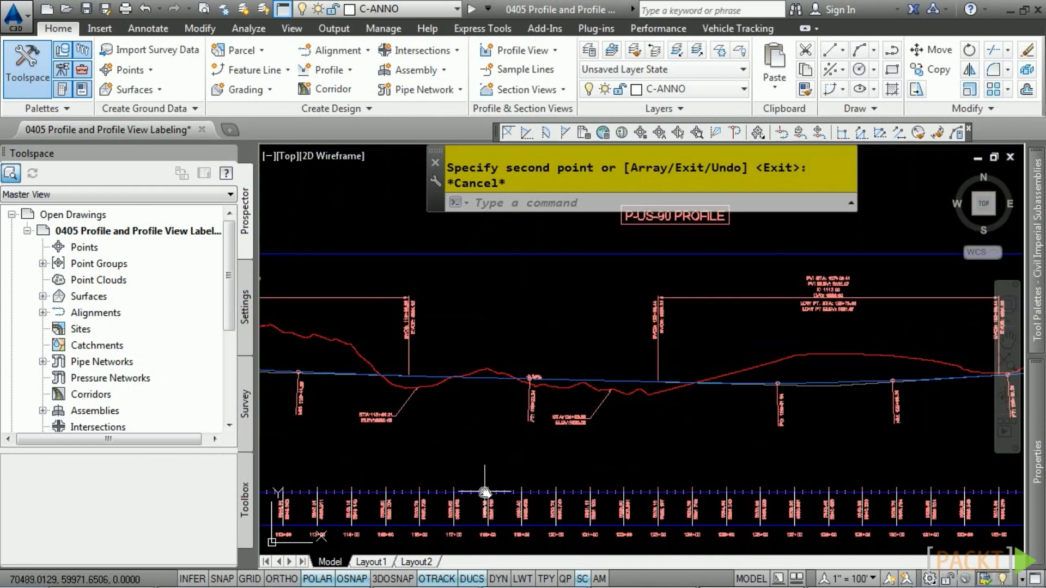
click(556, 445)
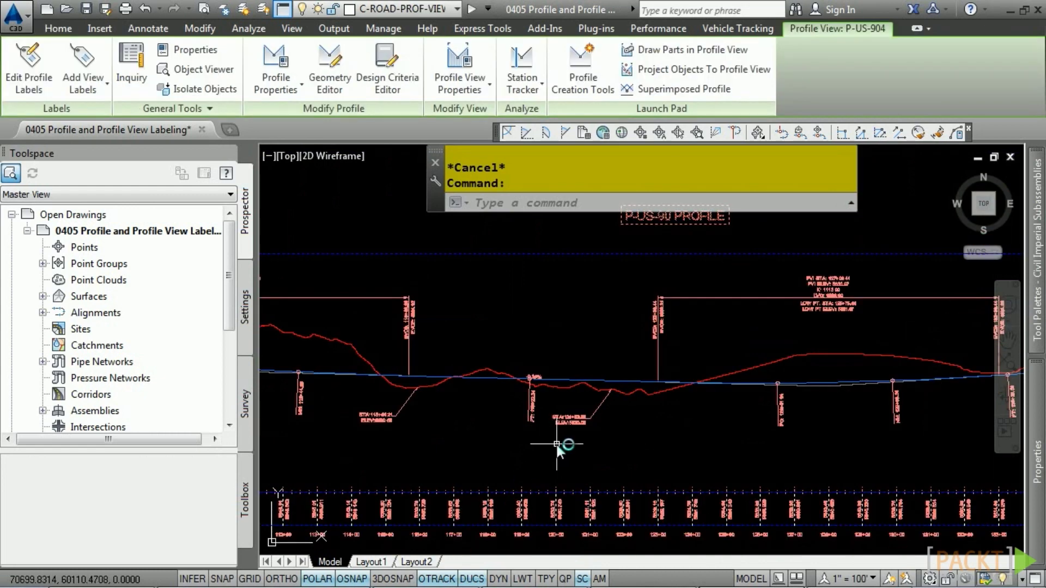
click(79, 86)
click(107, 150)
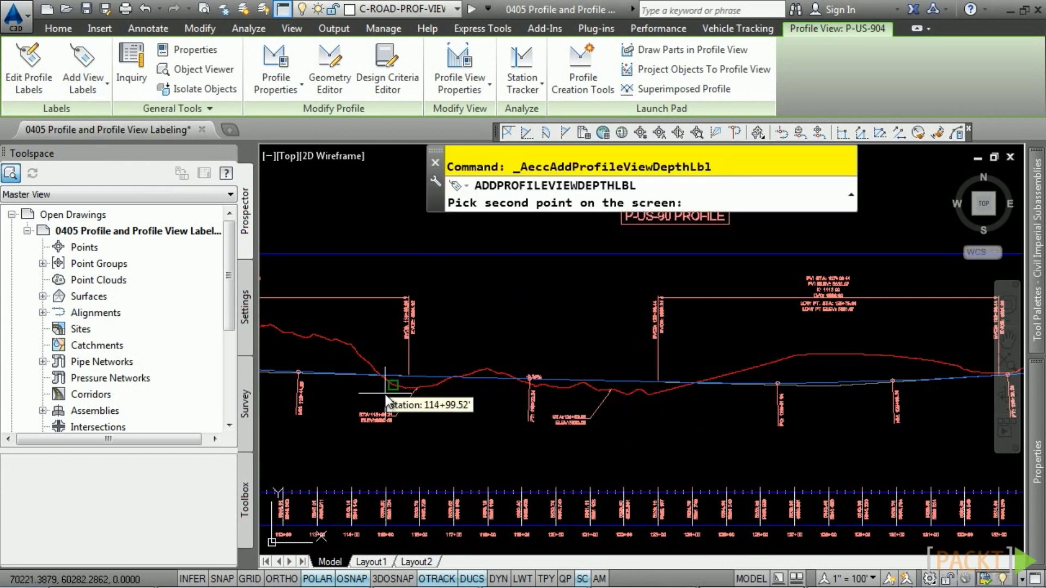
scroll(387, 394, up, 5)
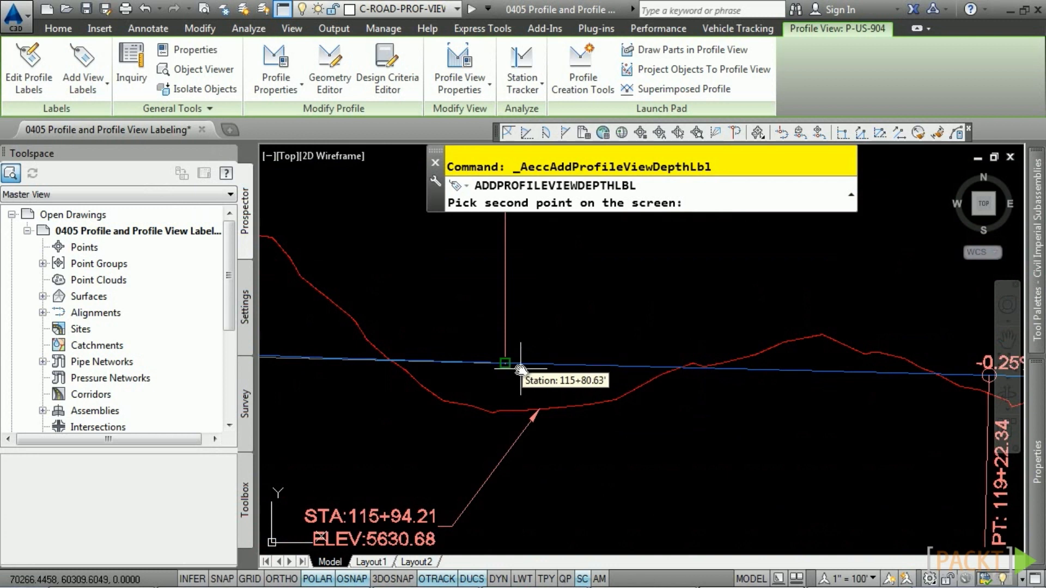
click(519, 369)
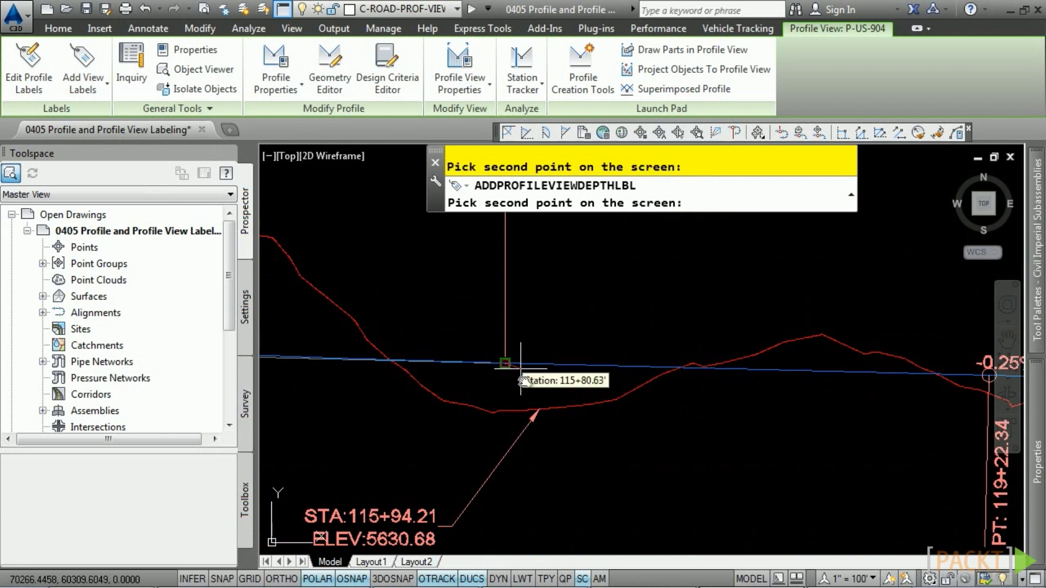
click(509, 411)
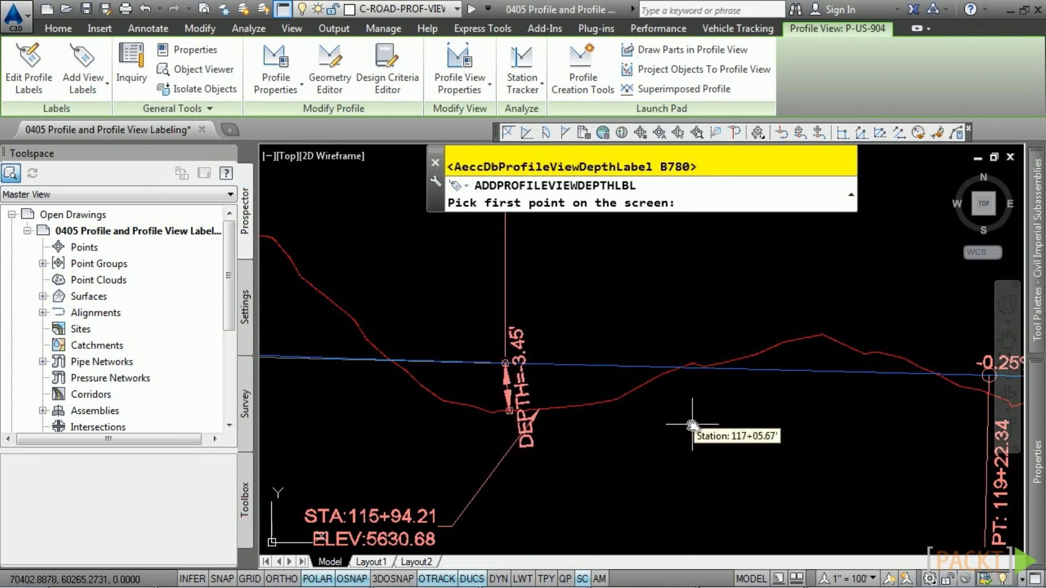
key(Escape)
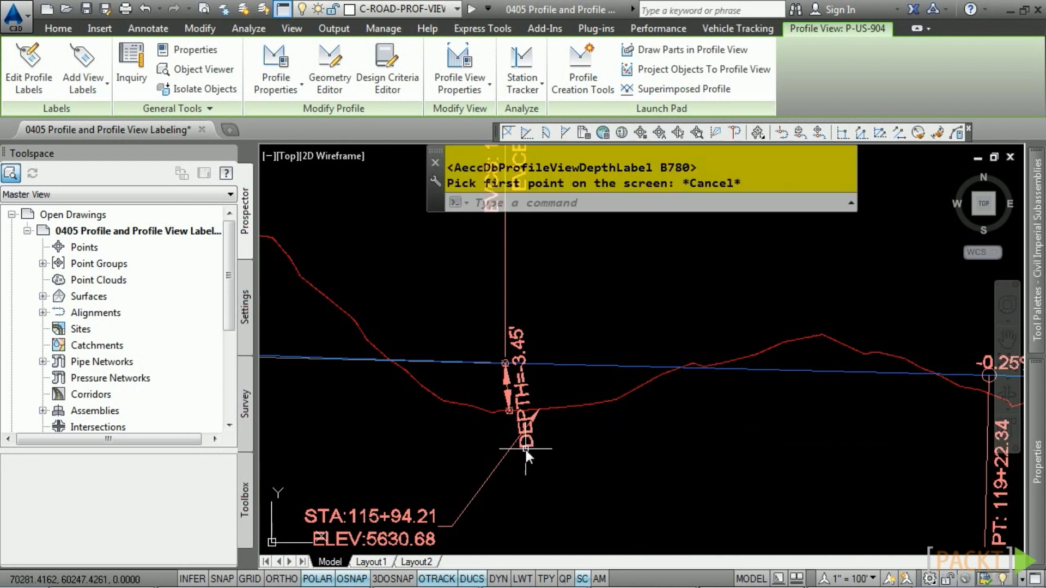
Expand the Profile View label styles in the drawing settings
middle_drag(423, 480, 465, 432)
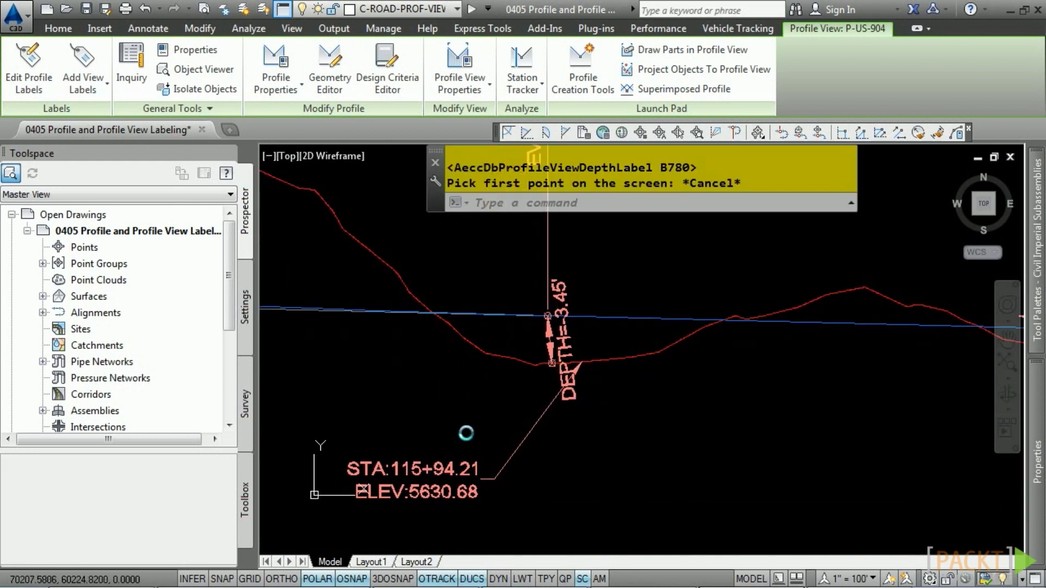
click(245, 308)
click(27, 345)
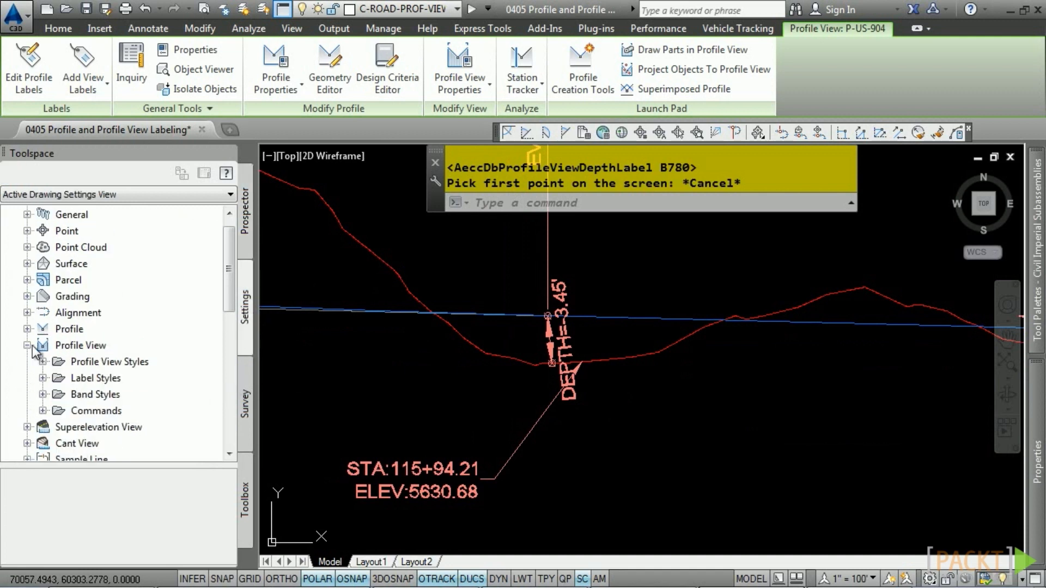
click(43, 378)
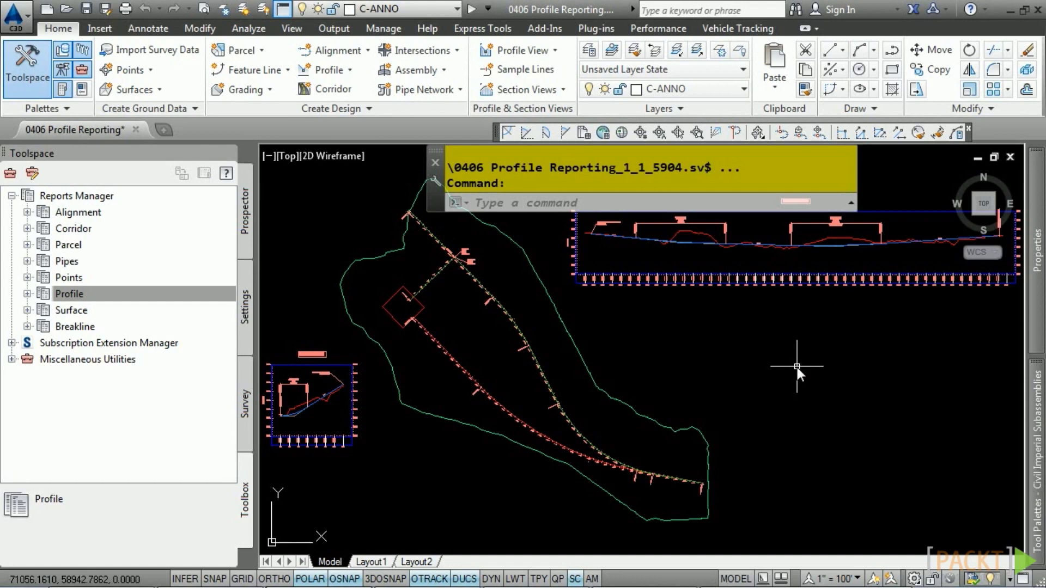
Open the P-US-90 design profile in the geometry editor and review its PVI data in the profile grid view
scroll(777, 273, up, 6)
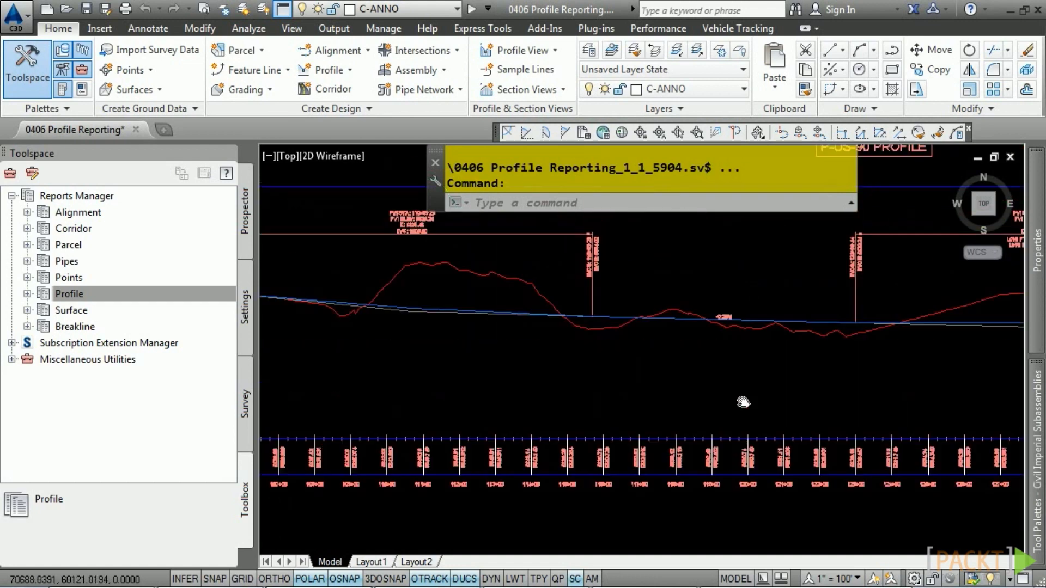
click(675, 337)
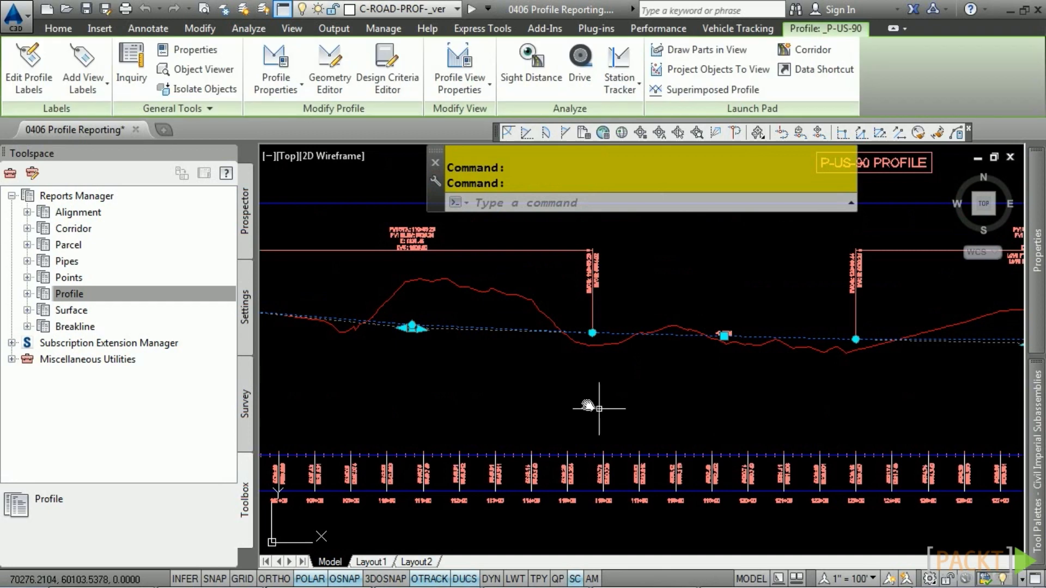
click(329, 63)
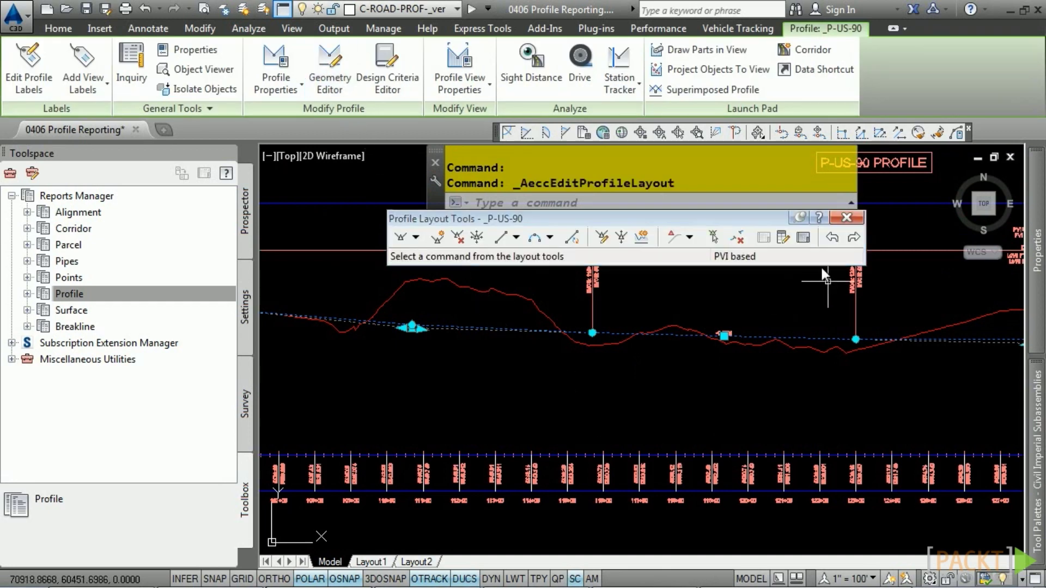
click(802, 237)
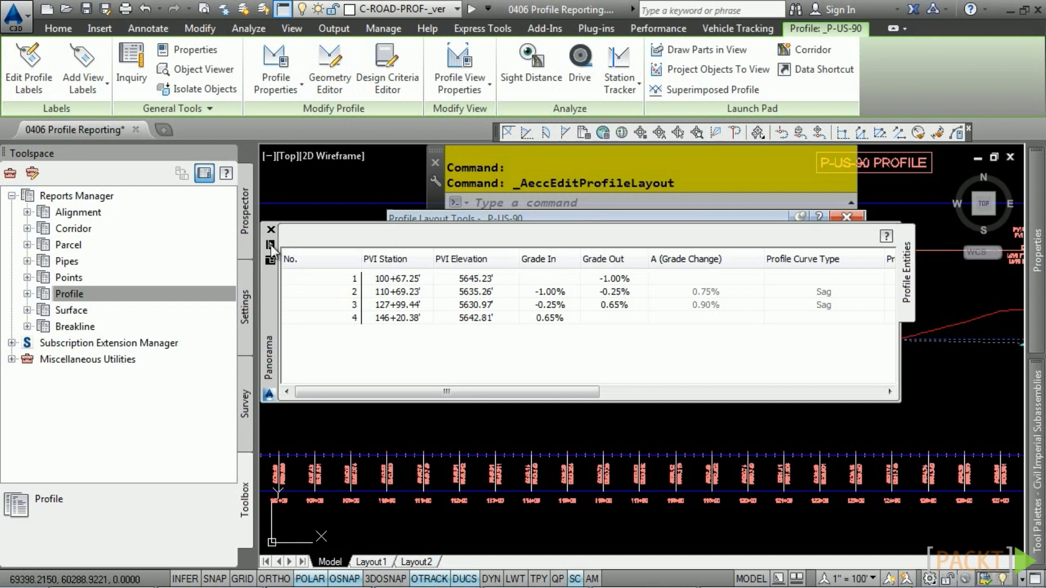
drag(479, 391, 505, 384)
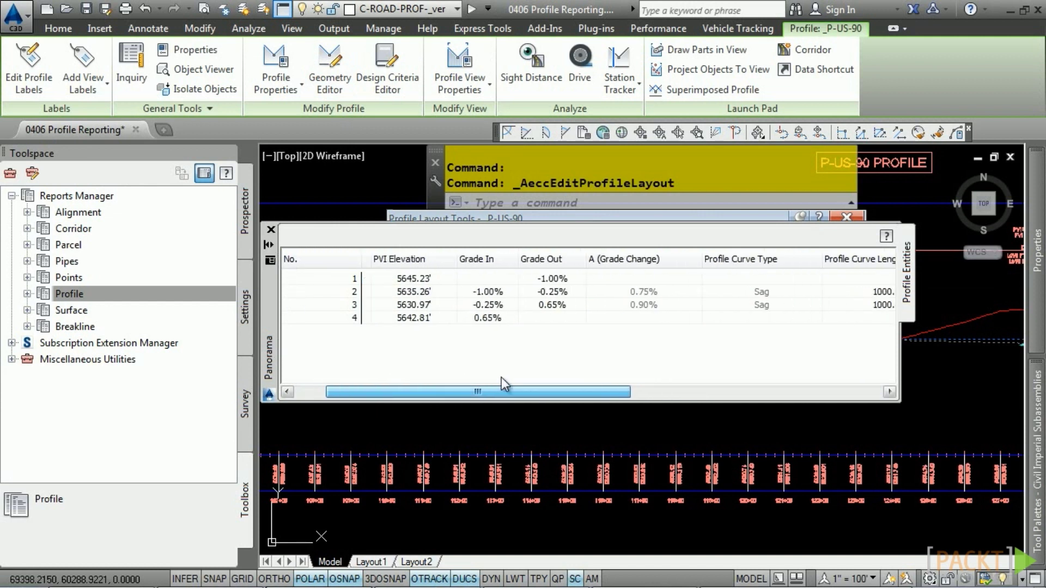
Copy all the profile entity data, switch to Excel, paste it into the blank Book1 worksheet and autofit the column widths
right_click(369, 306)
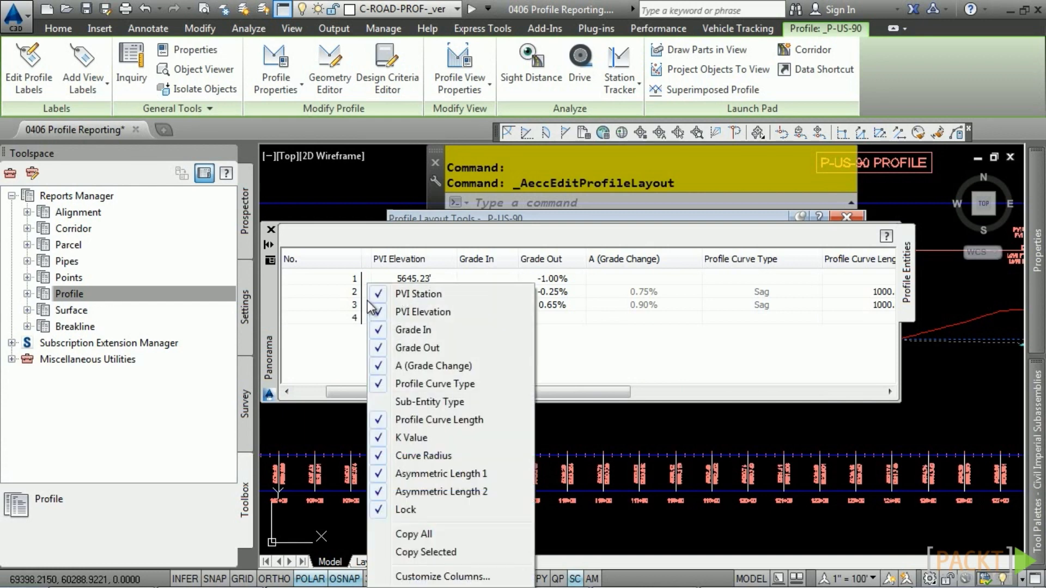
click(414, 534)
key(alt+Tab)
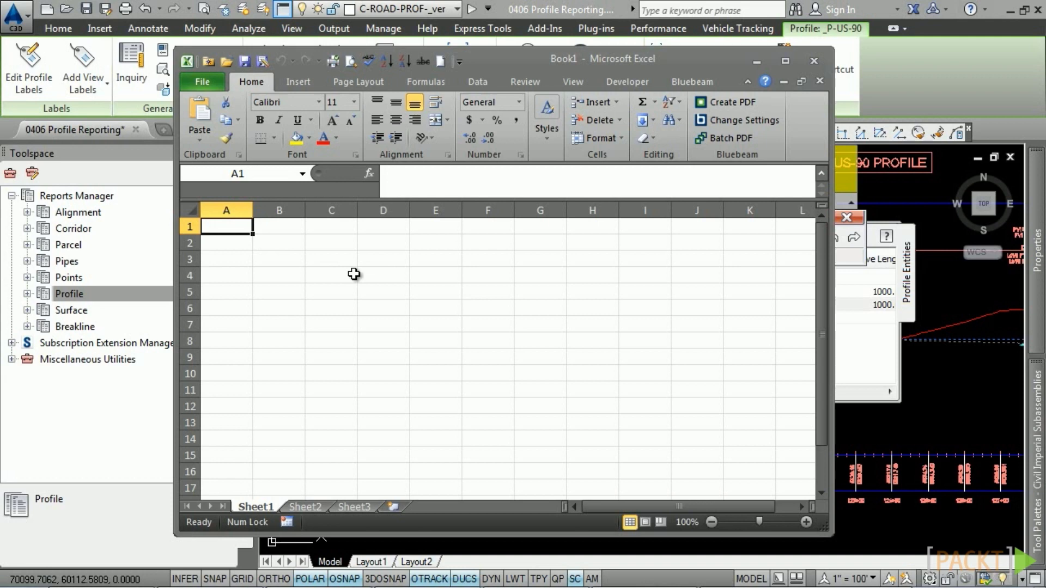
key(ctrl+v)
key(ctrl+a)
key(alt+h)
key(o)
key(i)
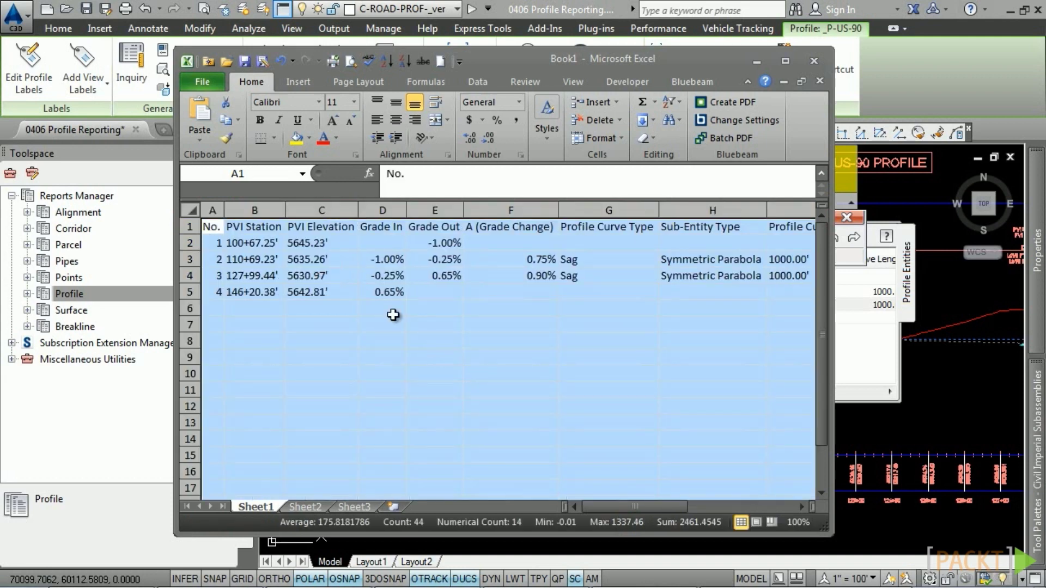
drag(662, 507, 624, 509)
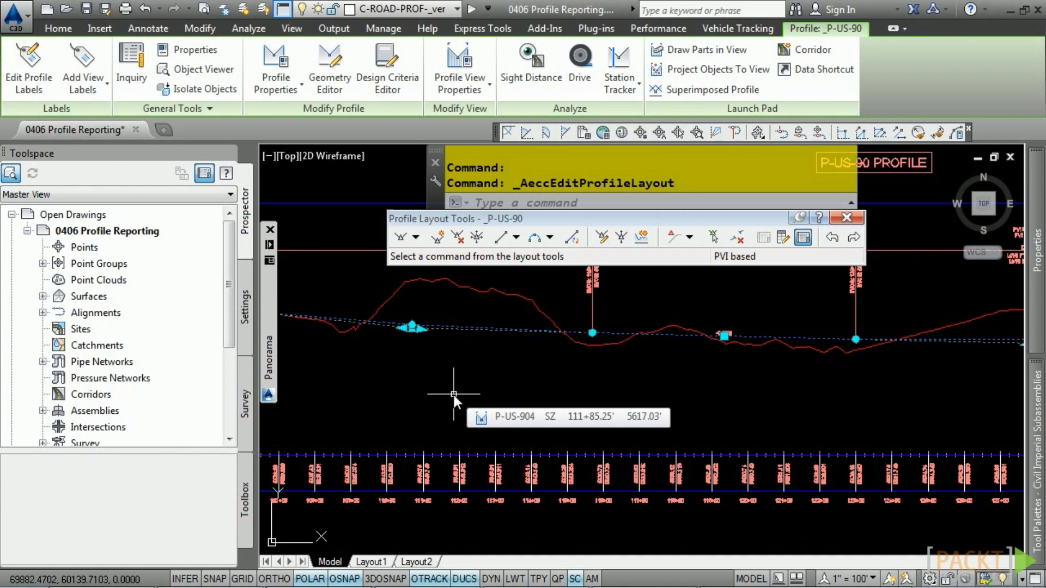
Display the Toolbox in Civil 3D, expand the Profile reports under Reports Manager and clear the profile selection
click(57, 32)
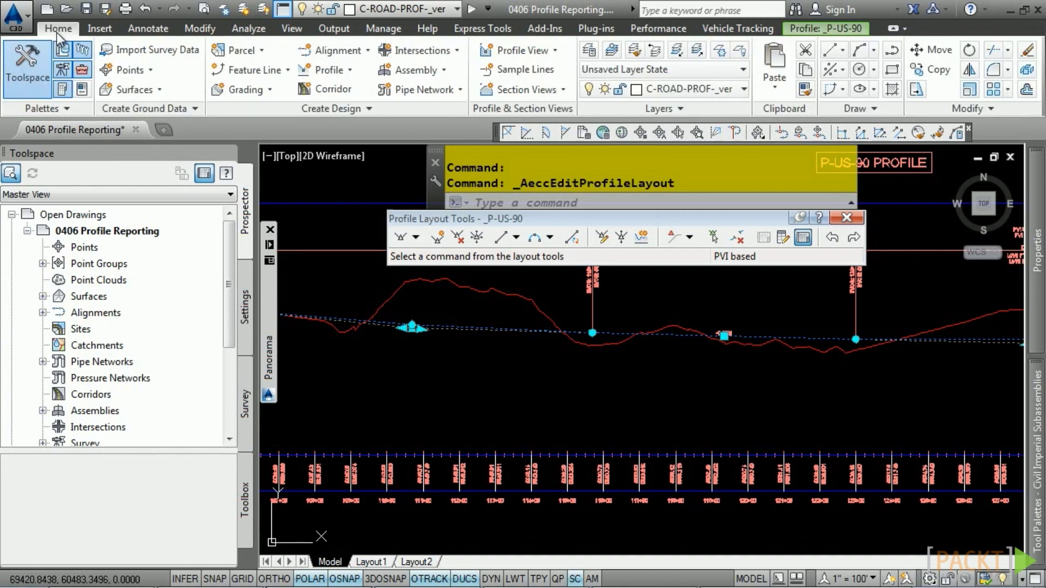
click(82, 71)
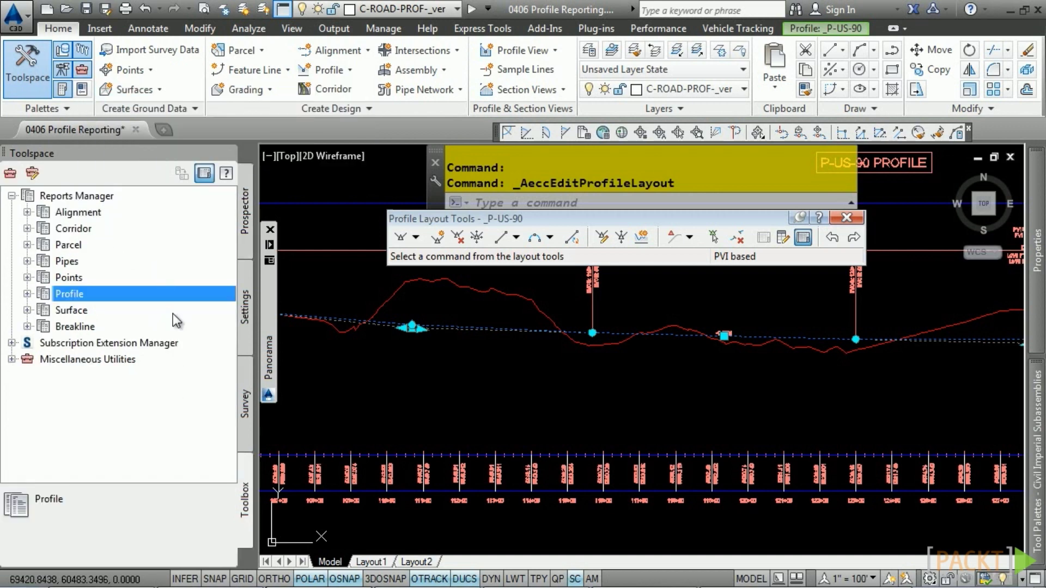
click(27, 294)
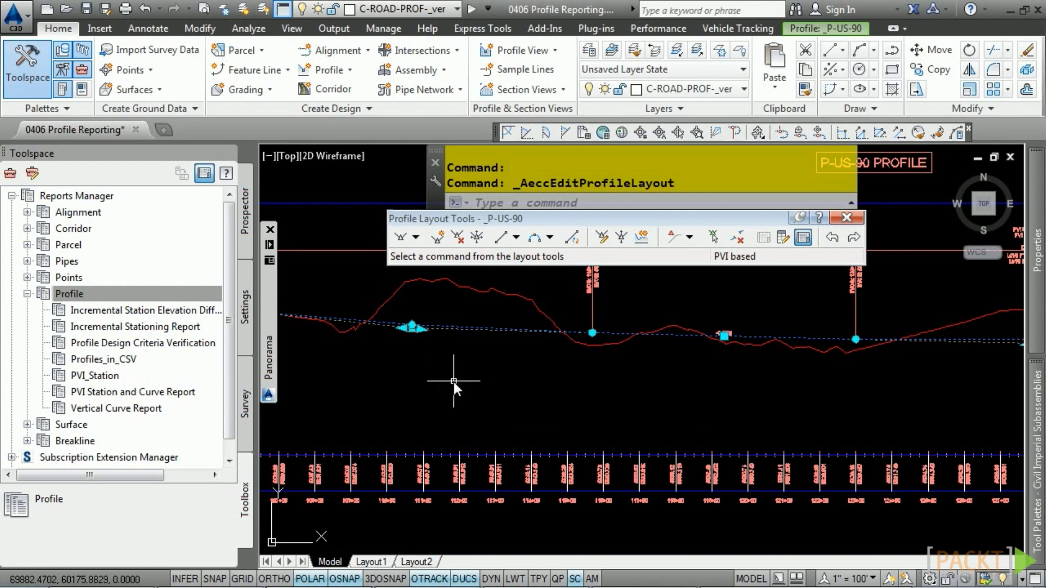
key(Escape)
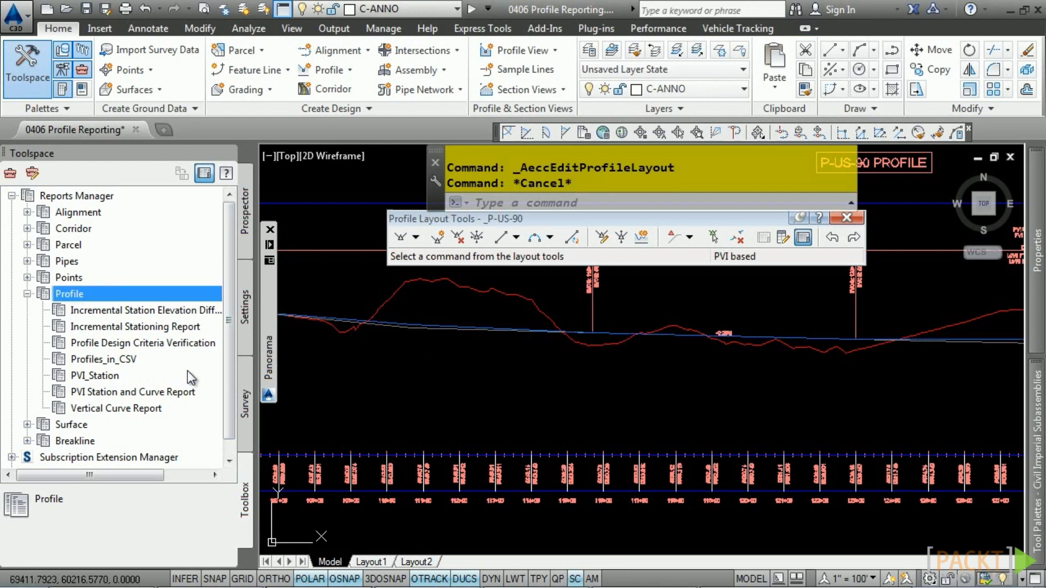
Run the PVI_Station report on the P-US-90 design profile picked in the drawing and accept the objects to be exported
click(187, 371)
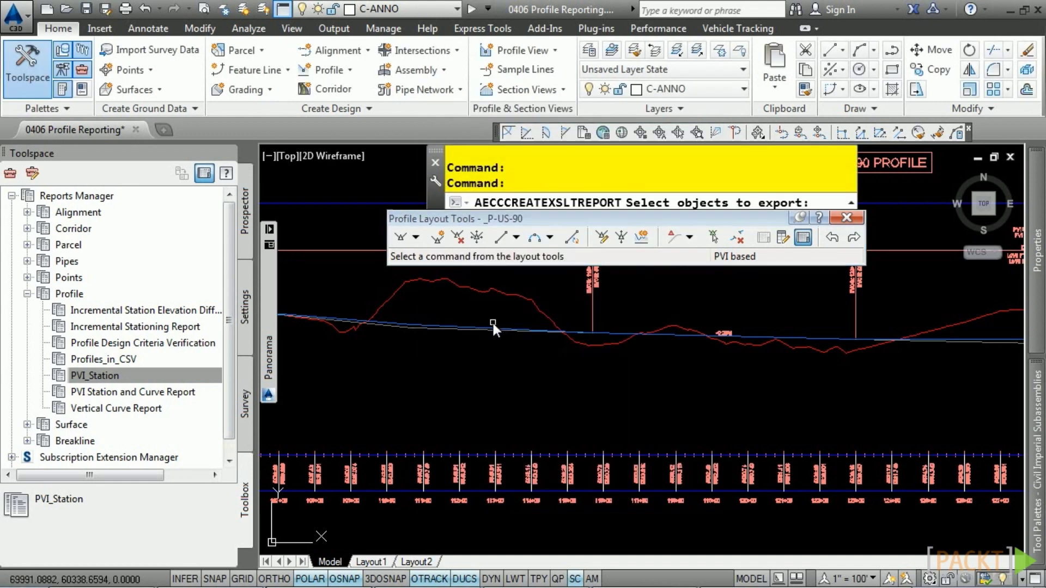
click(480, 327)
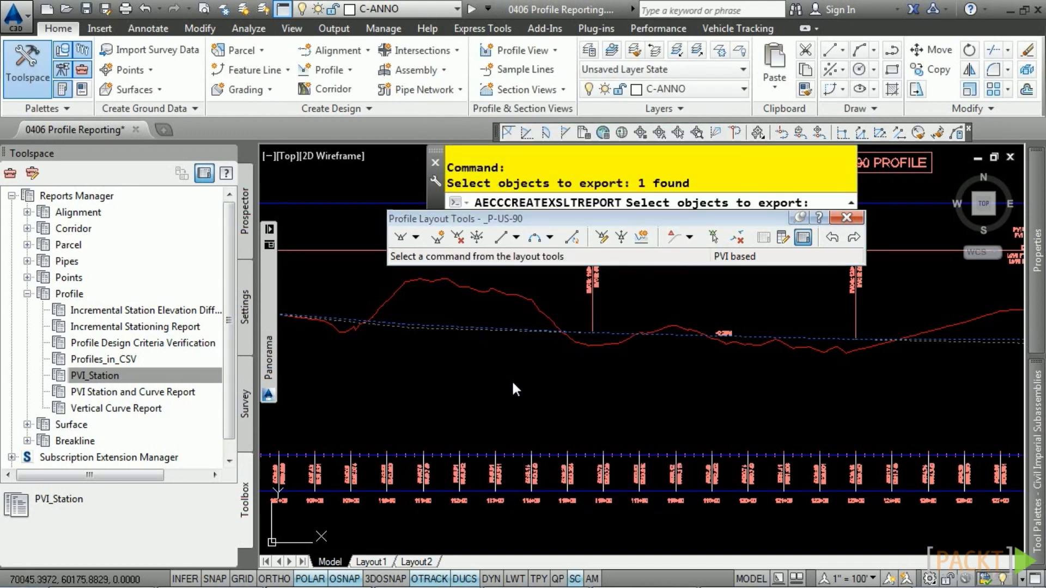
key(Return)
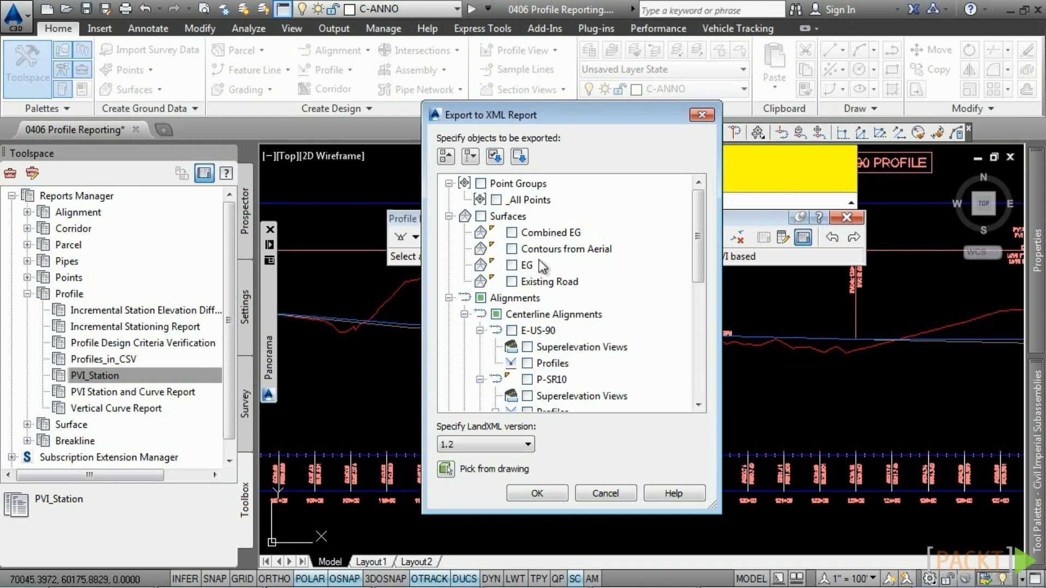
click(555, 493)
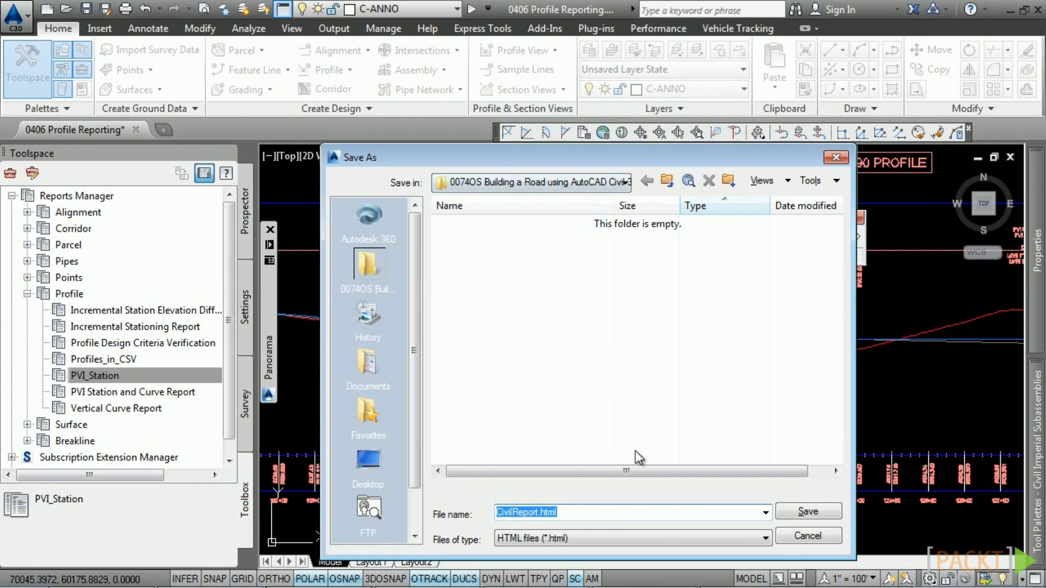
Save the HTML report as P-US-90(vert) and review its PVI station and elevation table in the browser
text(P-US)
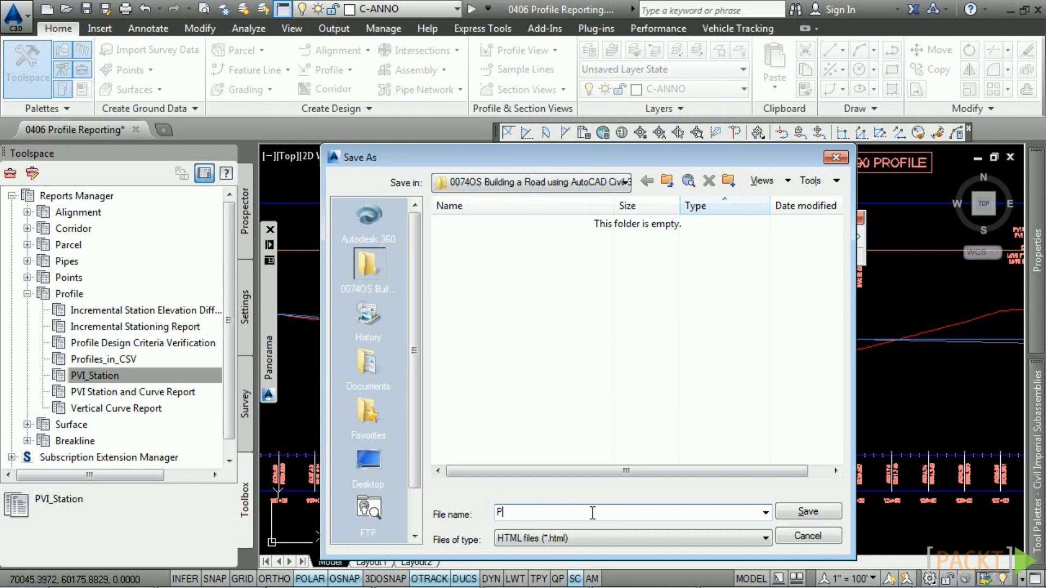
text(-90(vert))
click(797, 515)
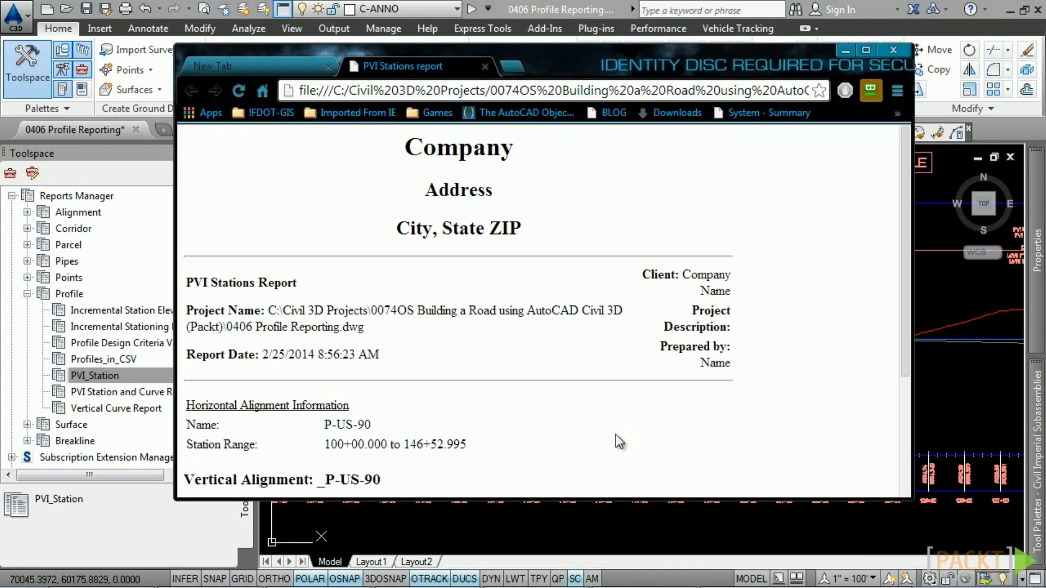
scroll(612, 296, down, 1)
scroll(613, 296, down, 3)
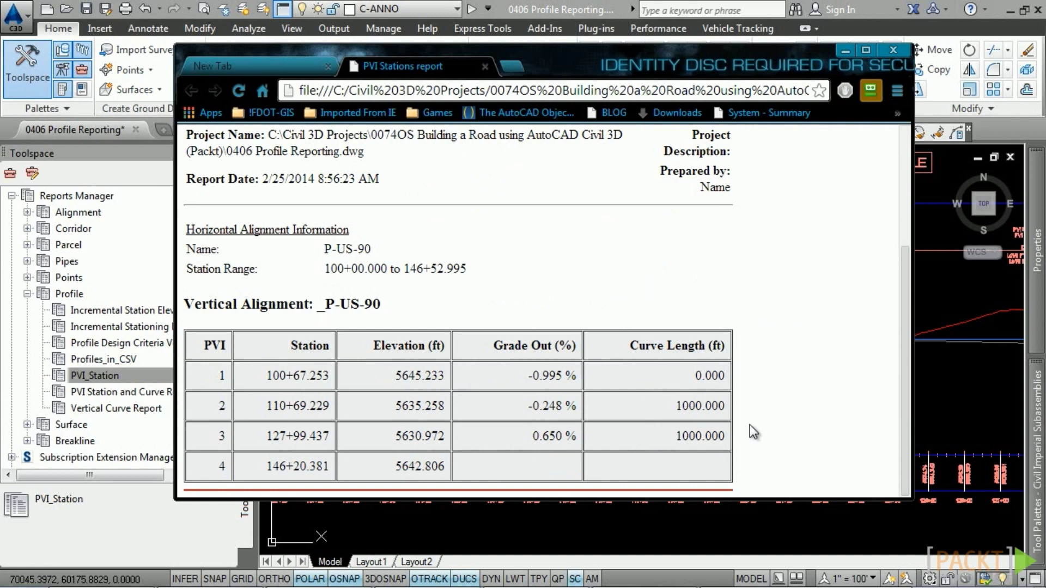
Switch back to Civil 3D and create the Incremental Station Elevation Difference report for _P-SR-10 with a station interval of 20
key(alt+Tab)
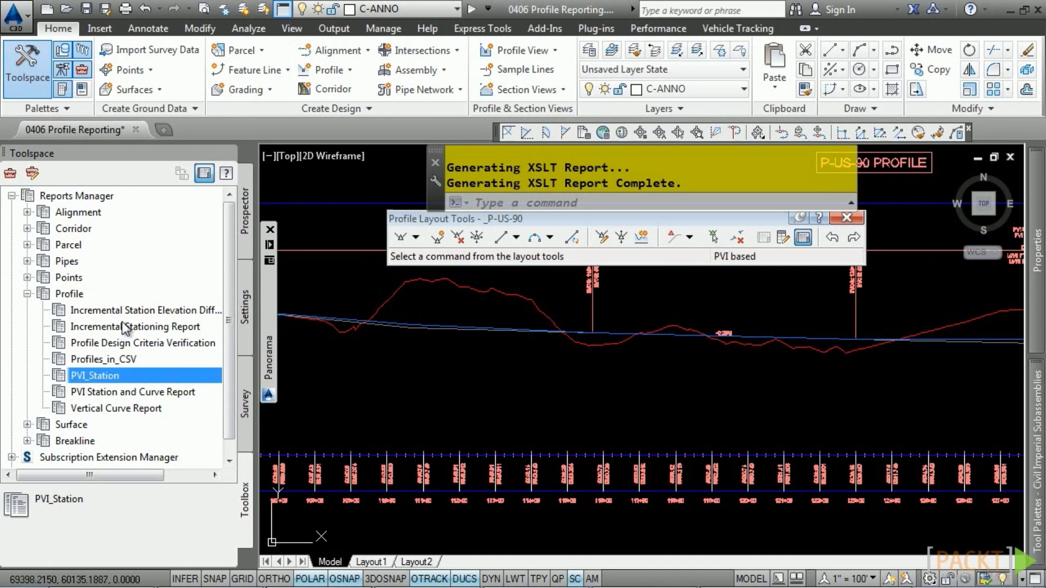
double_click(136, 312)
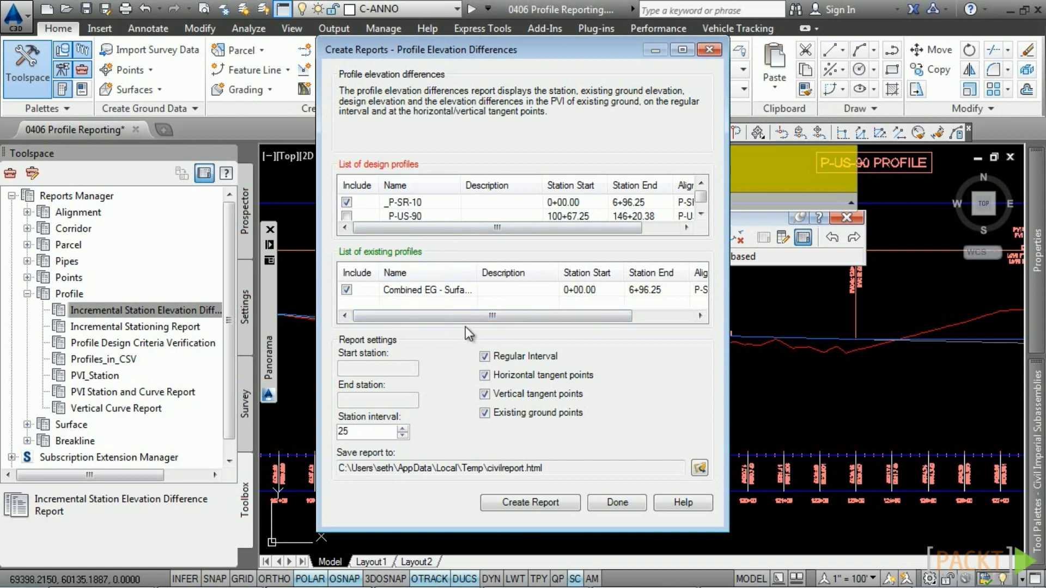
double_click(343, 431)
text(20)
click(551, 504)
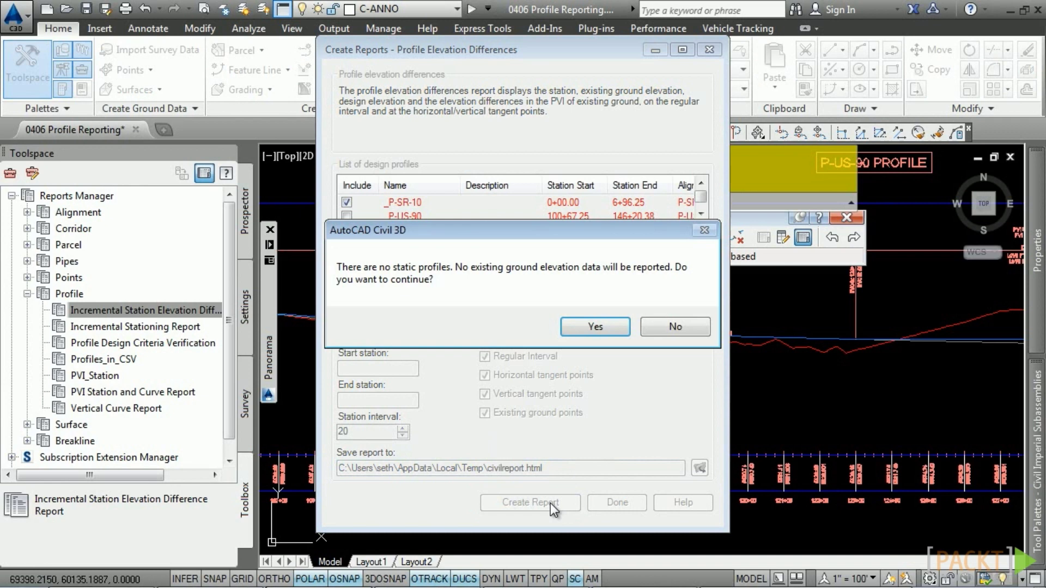
click(626, 329)
scroll(689, 409, down, 3)
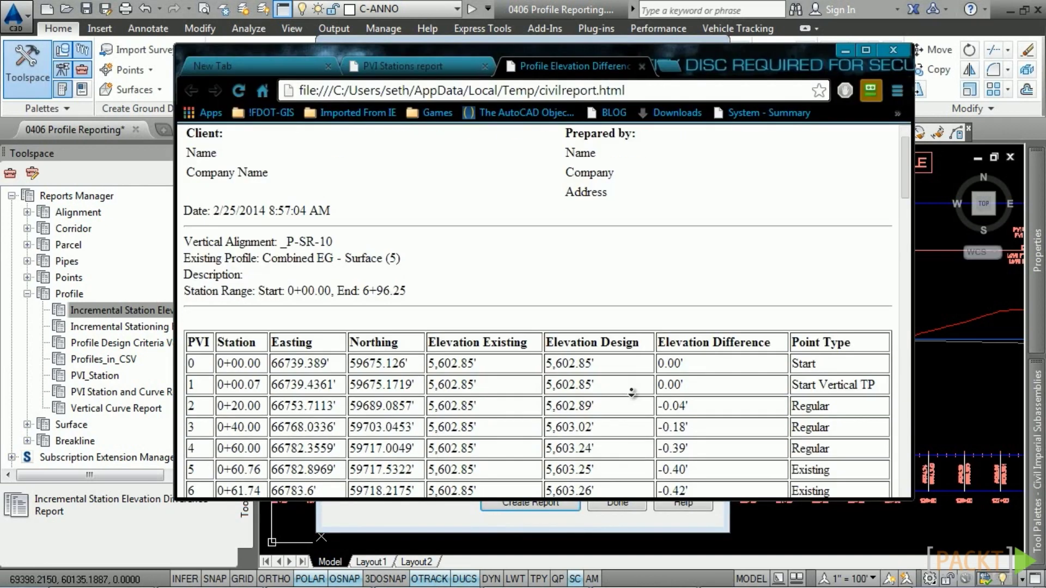
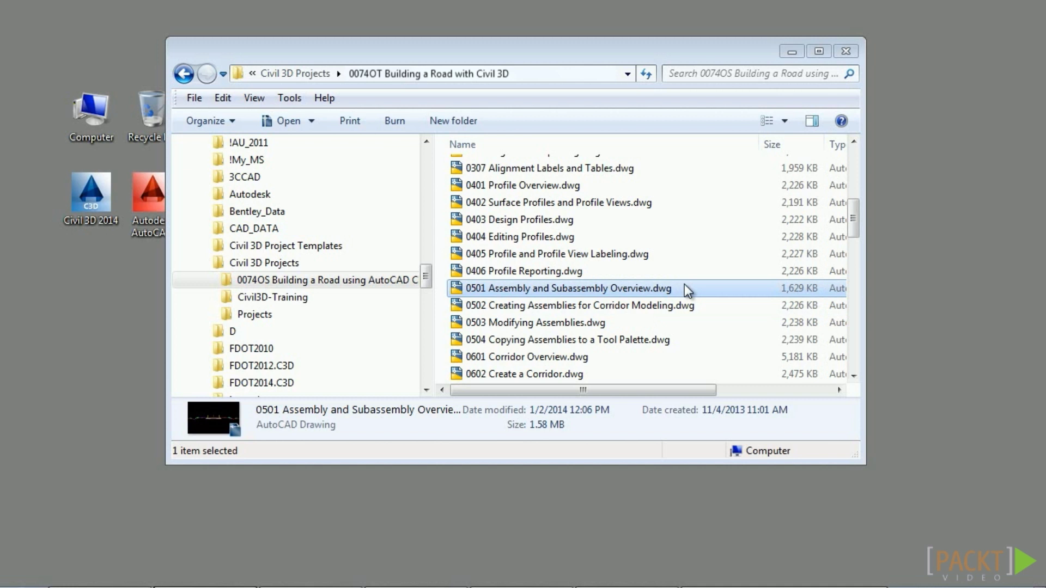
Open 0501 Assembly and Subassembly Overview.dwg and move the Primary Road Full Section assembly a short distance by its baseline grip
double_click(684, 288)
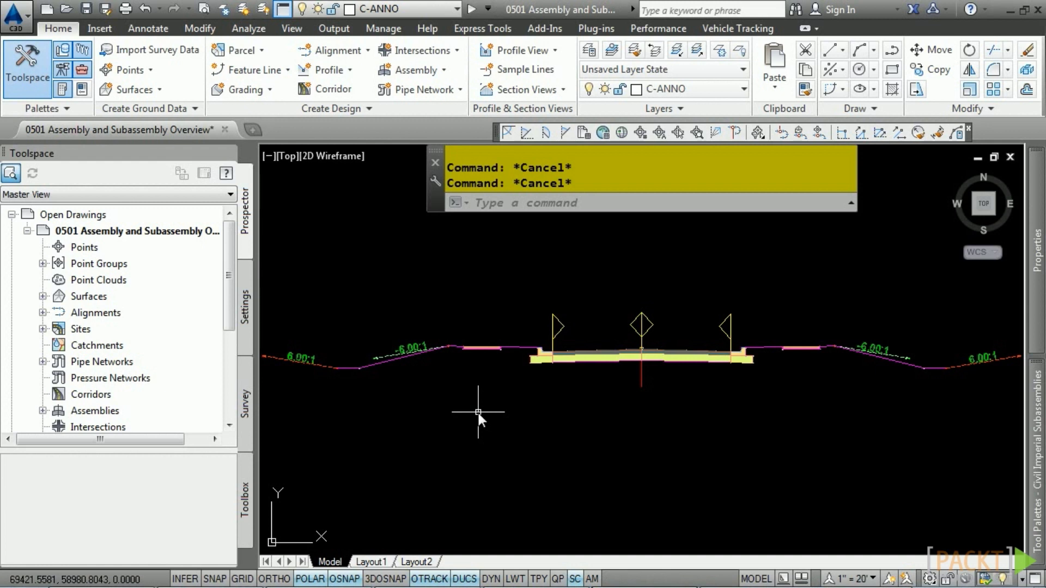
click(647, 372)
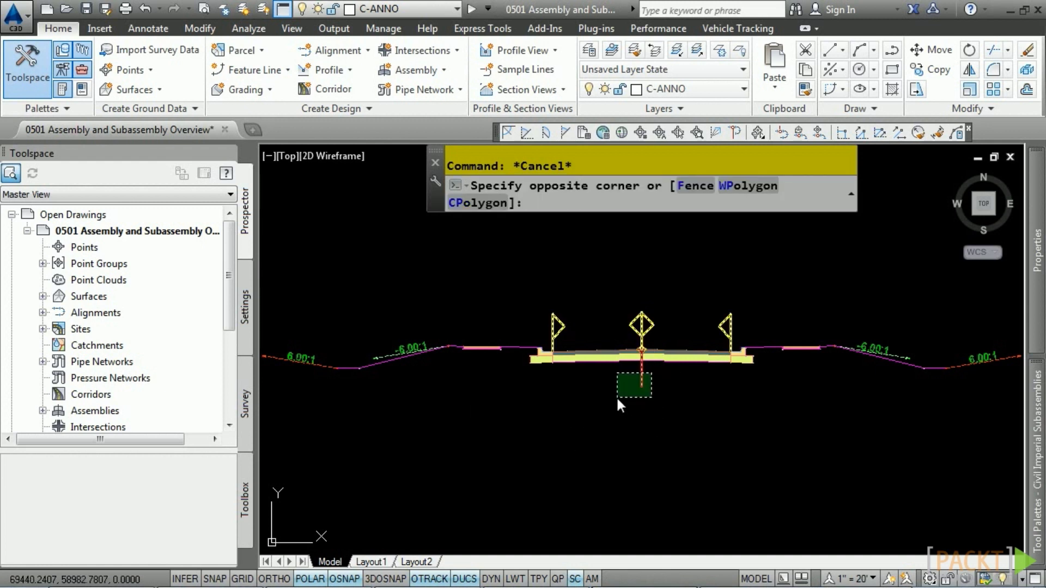
click(613, 400)
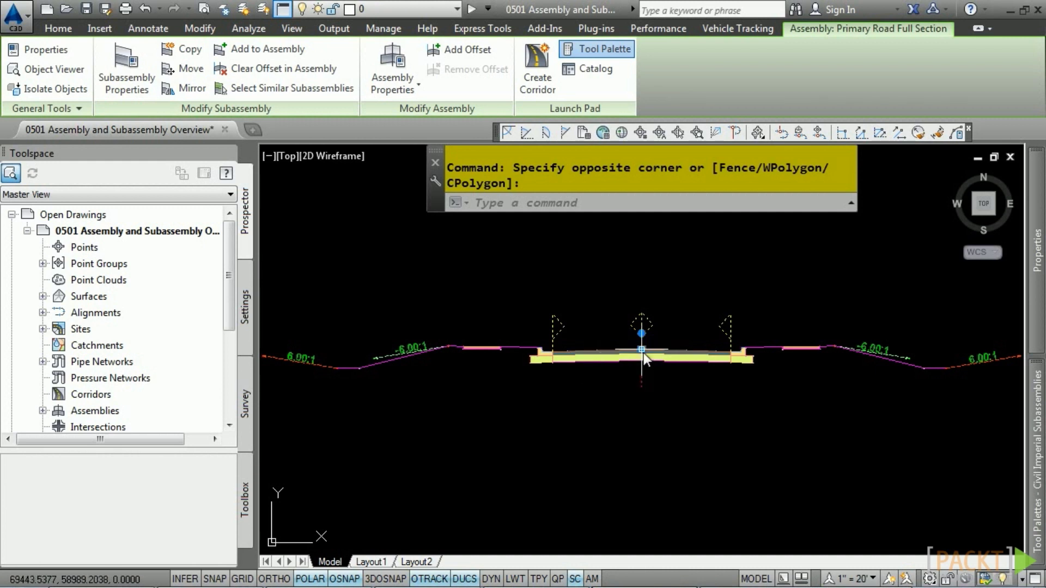
drag(642, 355, 593, 329)
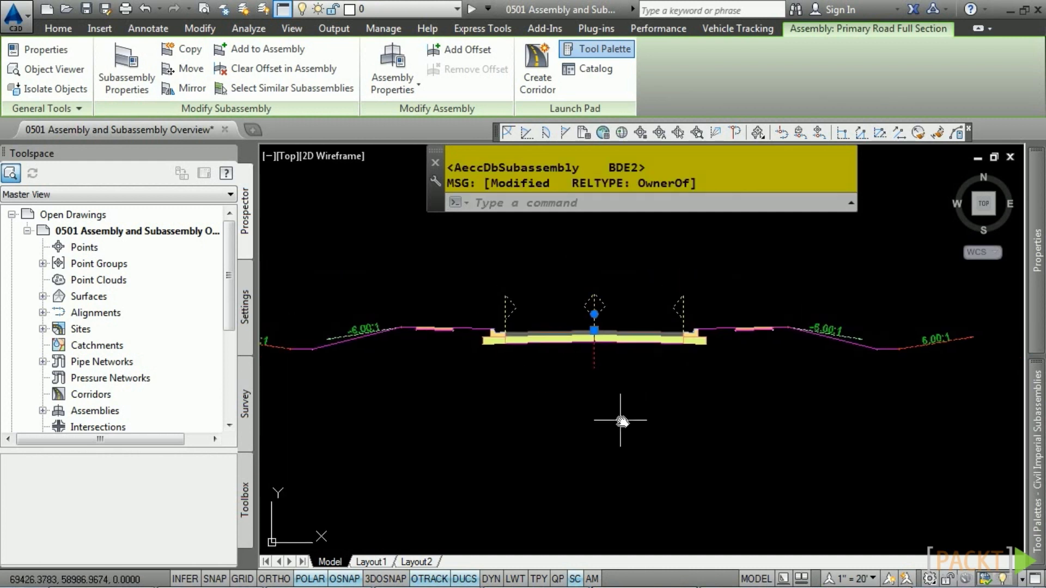
middle_click(621, 421)
middle_click(621, 421)
key(Escape)
key(Escape)
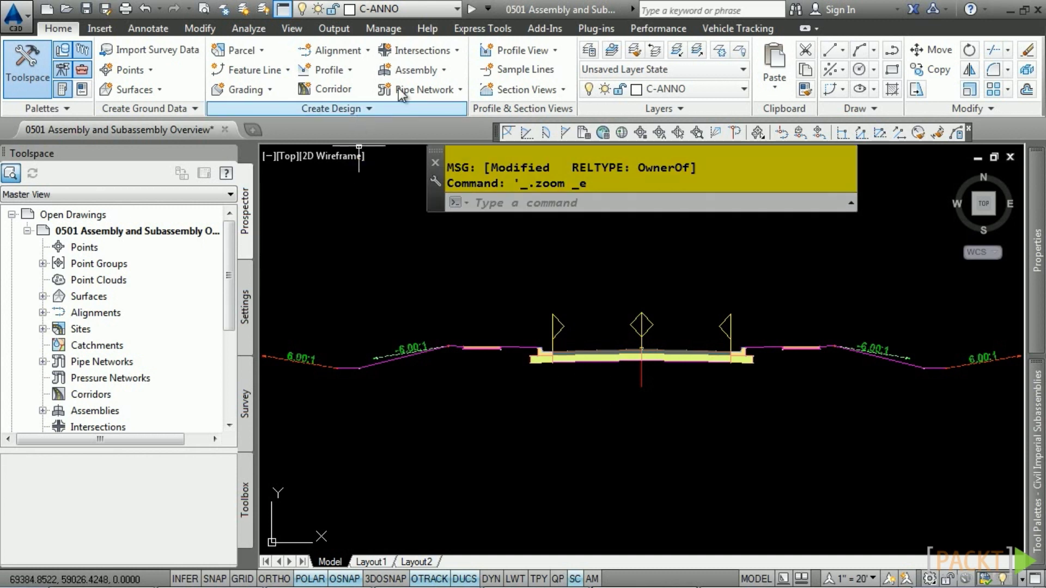
Look over the assembly creation commands and browse the Curbs and Shoulders palettes of Civil Imperial Subassemblies
click(431, 72)
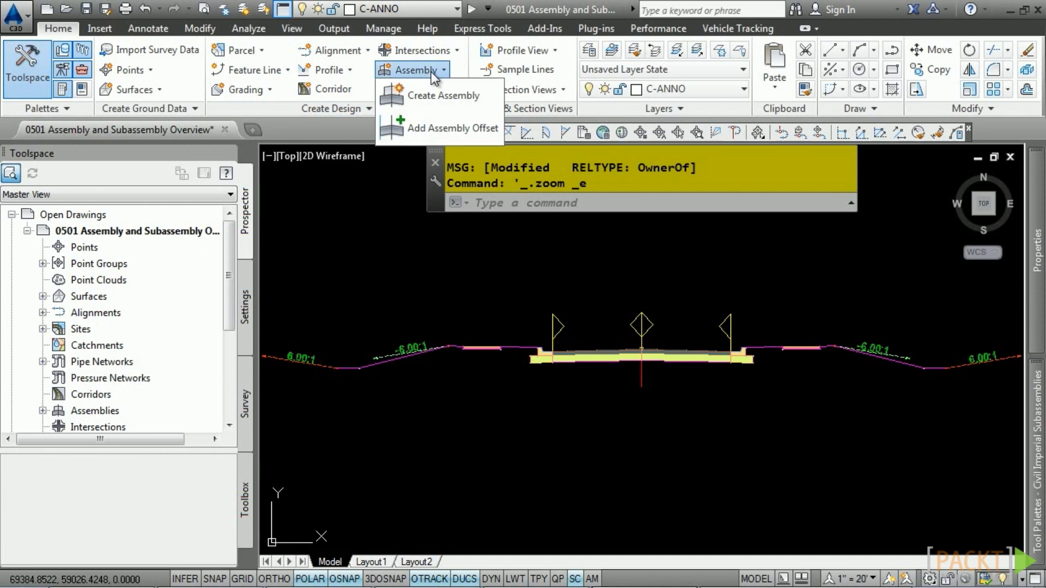
key(Escape)
key(Escape)
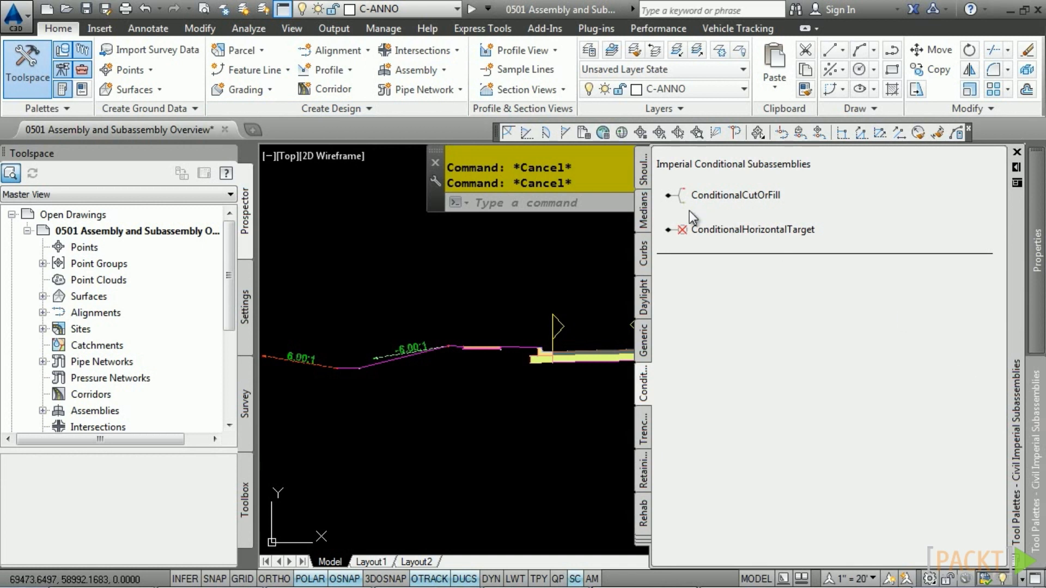
click(643, 248)
click(643, 169)
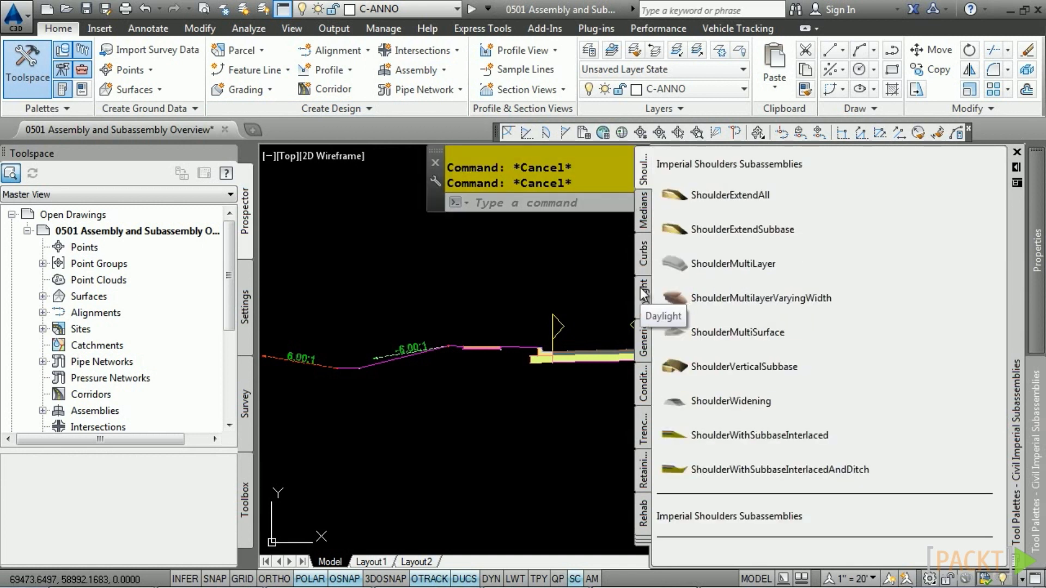
Examine the Primary Road Full Section assembly in Prospector down to its Right group's subassemblies, and check the commands available for it
scroll(130, 296, down, 2)
scroll(130, 296, down, 2)
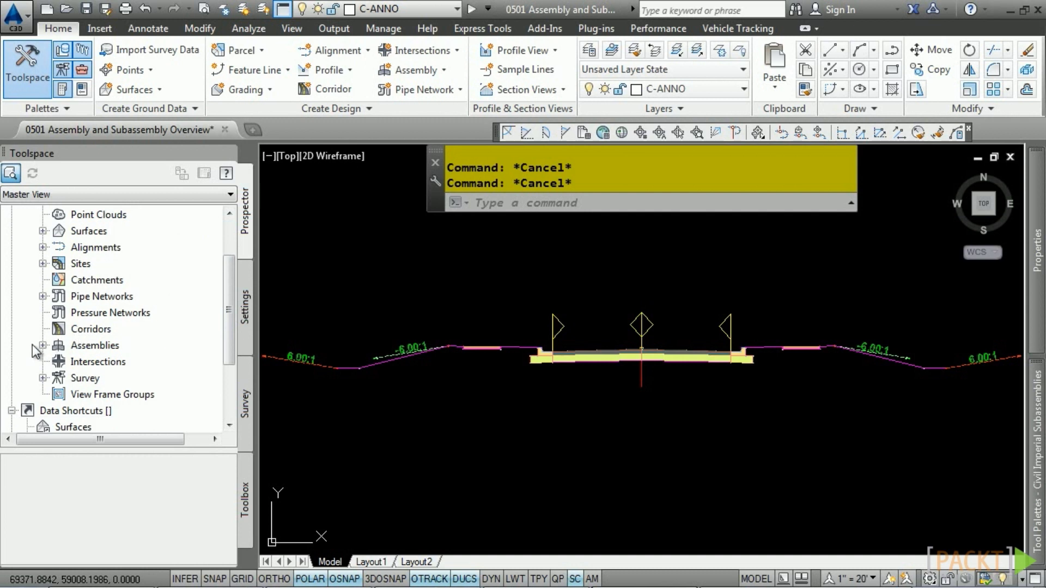
click(42, 345)
click(57, 362)
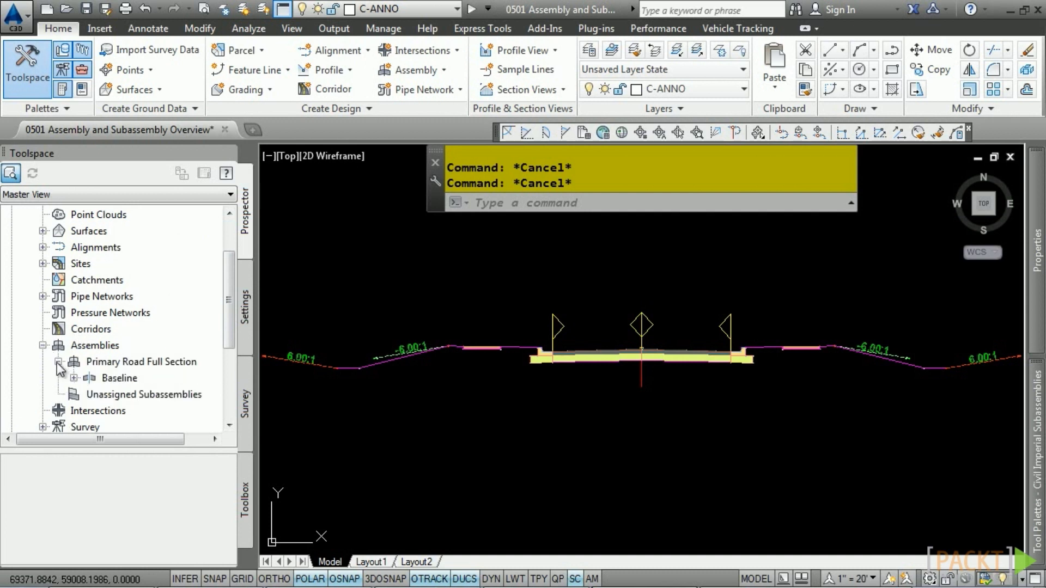
scroll(60, 369, down, 2)
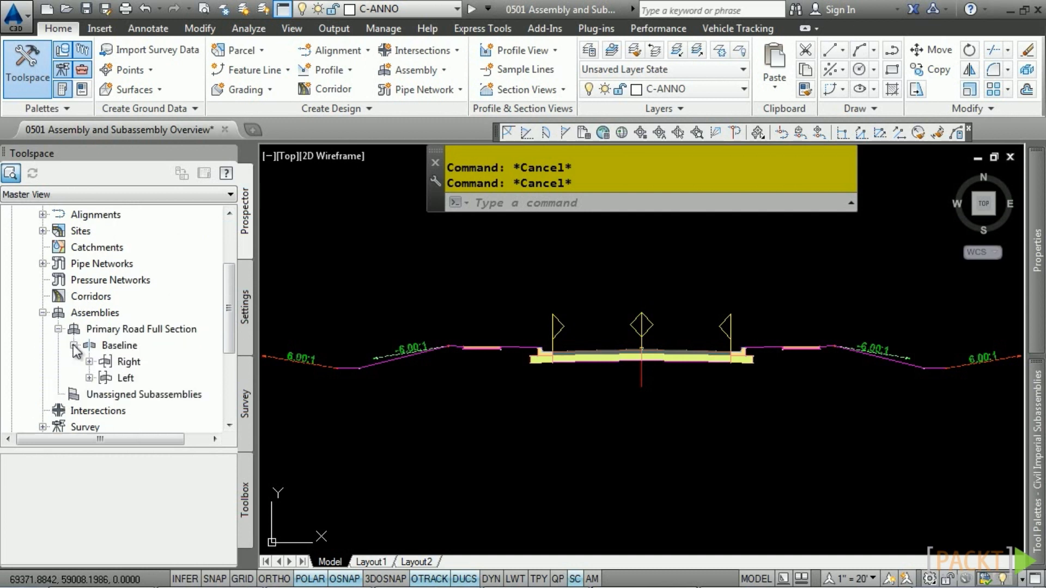
click(74, 345)
scroll(74, 348, down, 2)
click(89, 329)
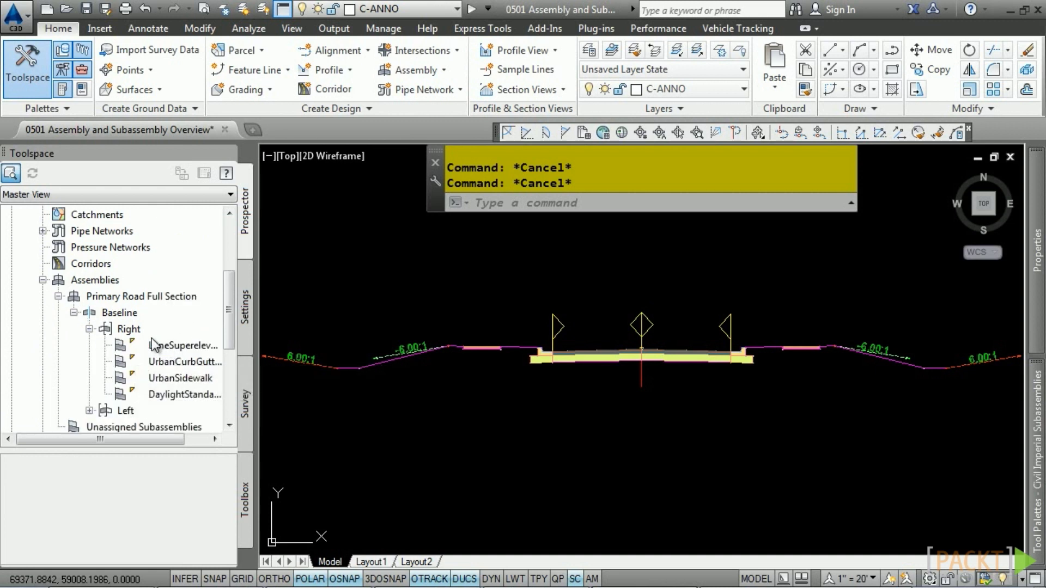
right_click(135, 299)
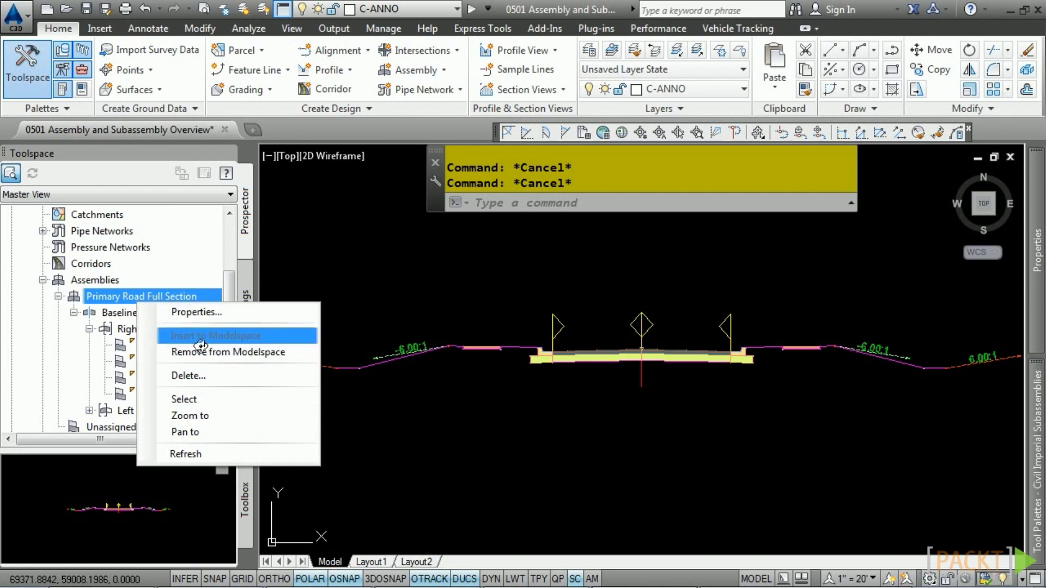
click(518, 452)
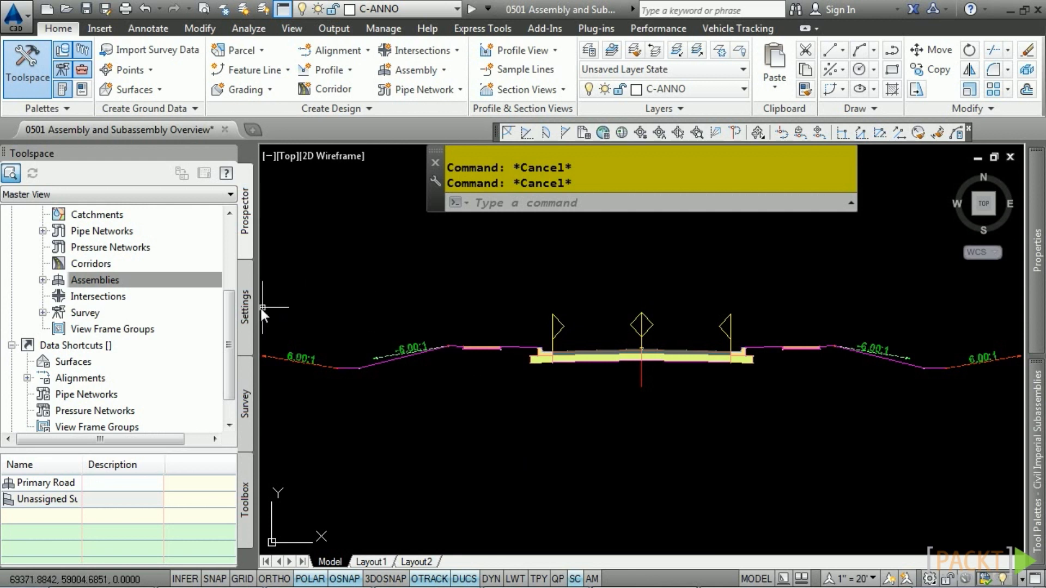
Expand the Assembly and Subassembly collections in the drawing settings and inspect the Assembly Styles and the Subassembly commands
click(242, 321)
scroll(171, 335, down, 6)
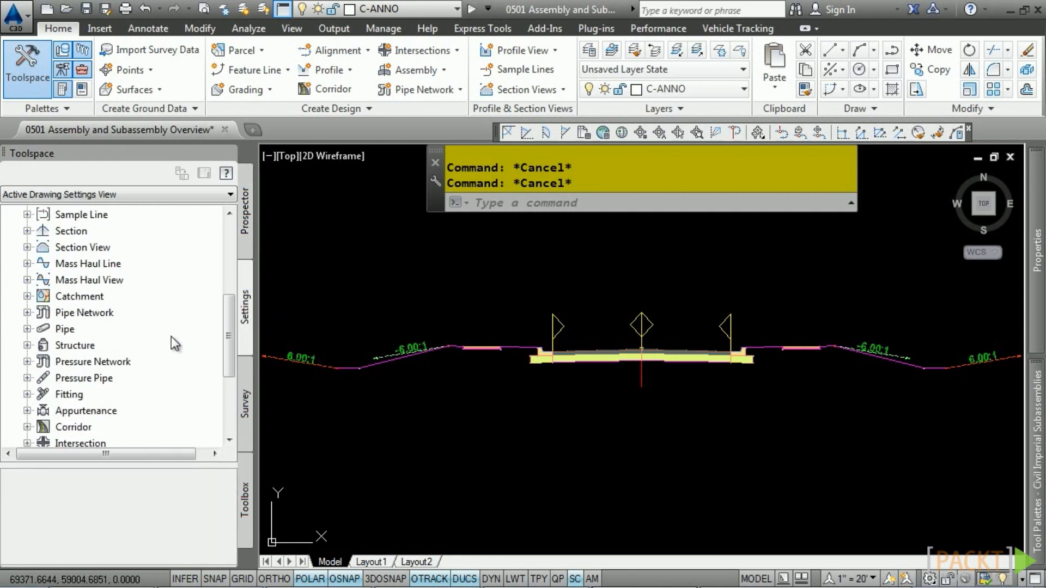
scroll(171, 335, down, 1)
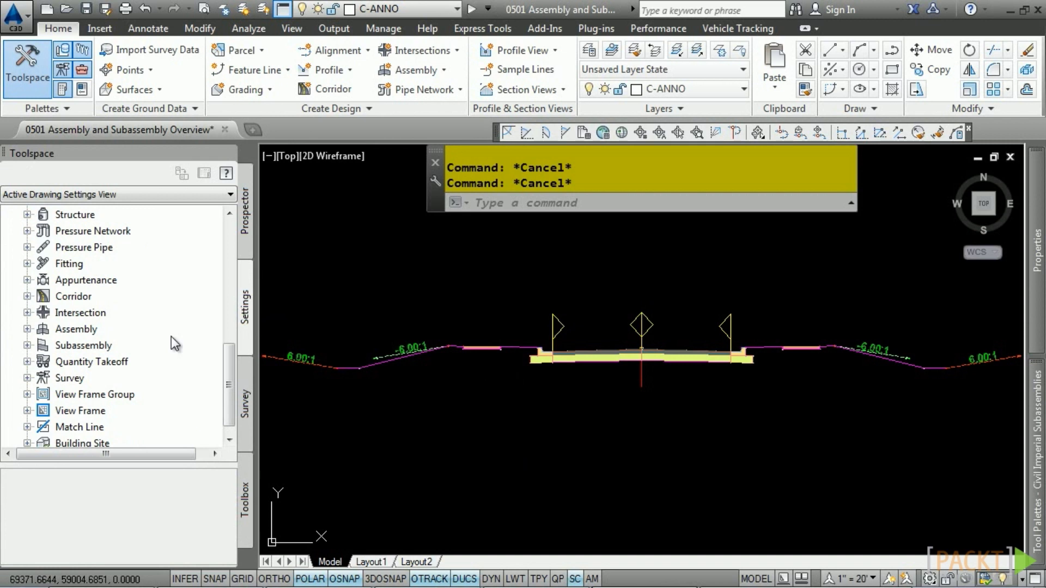
click(26, 329)
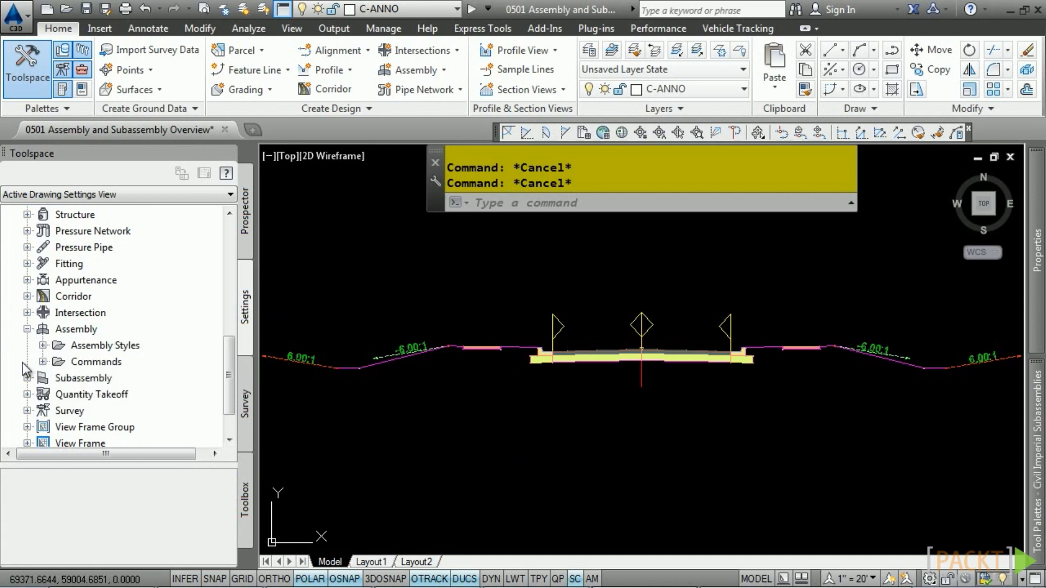
click(27, 378)
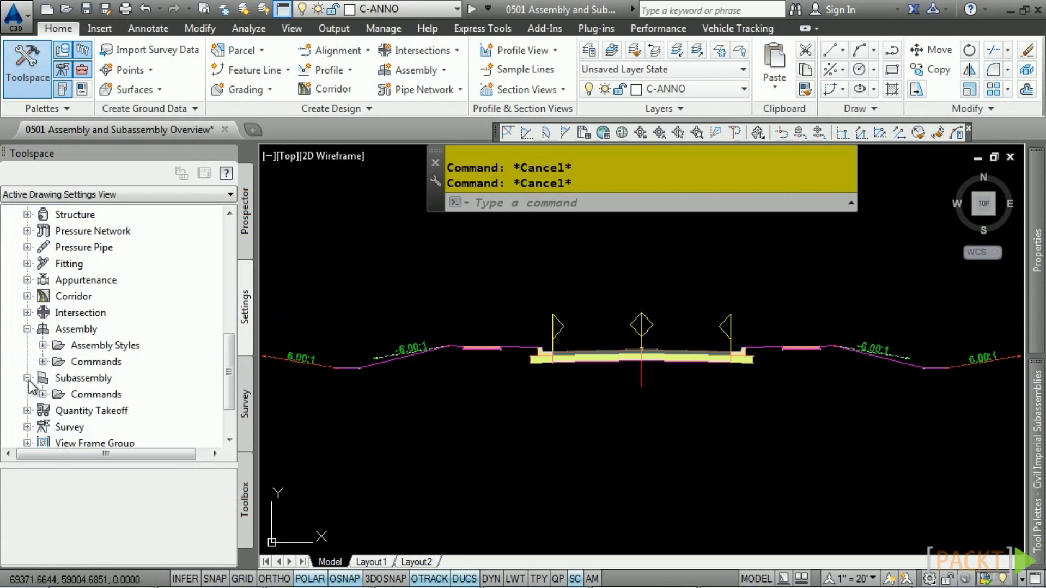
click(42, 346)
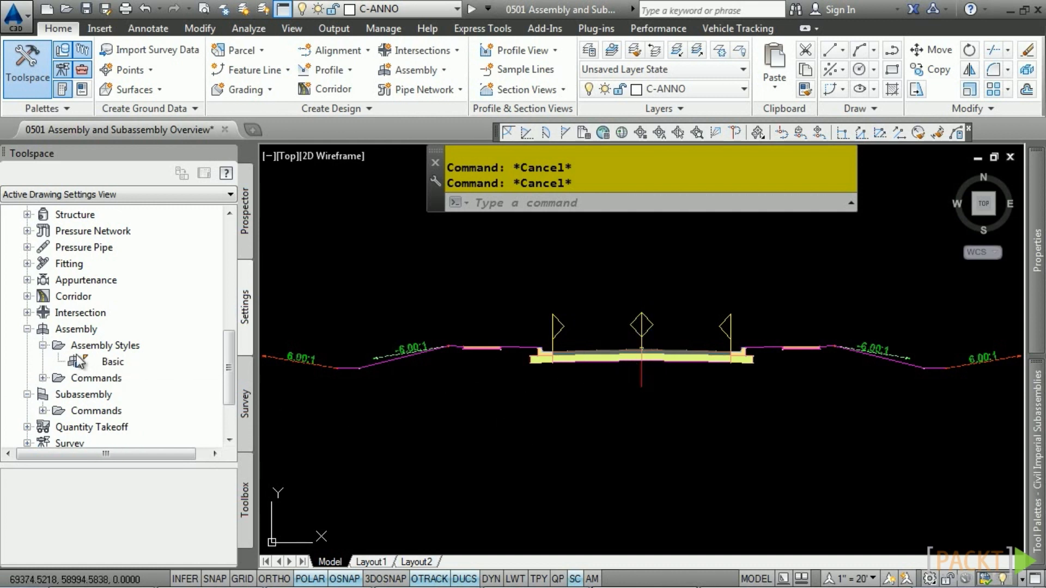
click(42, 346)
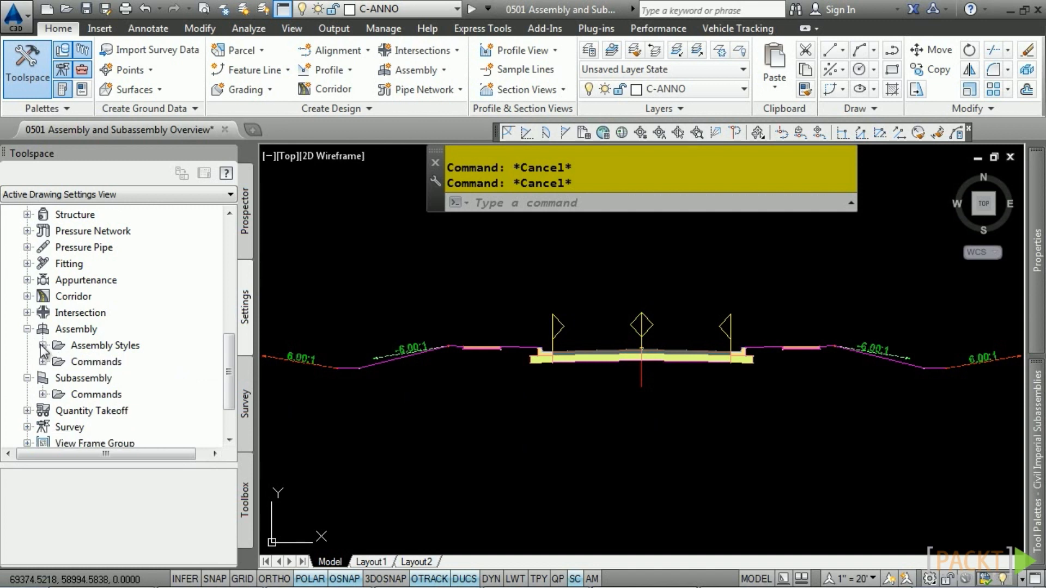
click(42, 394)
click(42, 394)
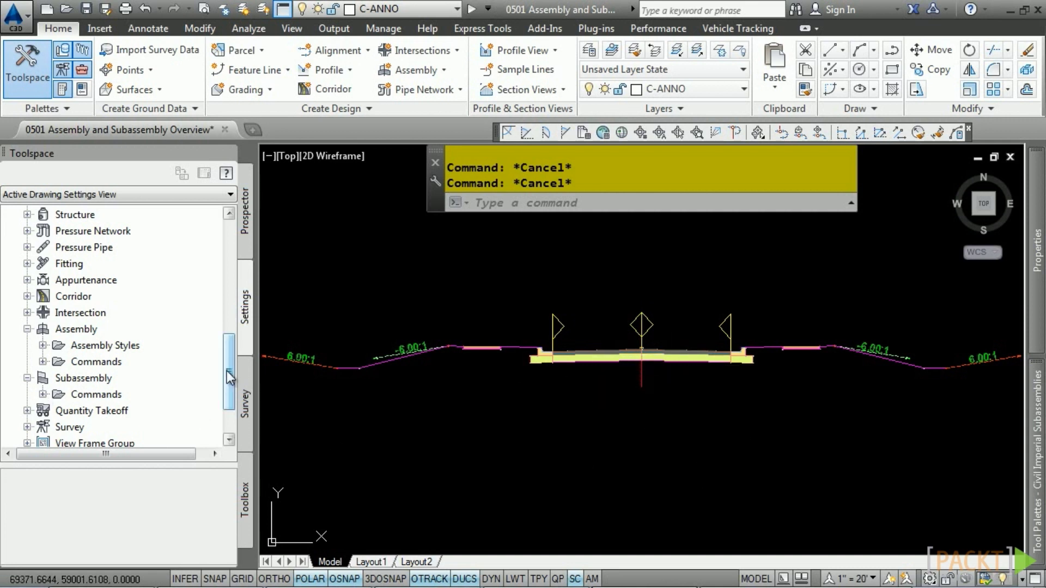
Expand the General collection's Multipurpose Styles in the drawing settings to show the marker, link, shape and code set style folders
mouse_move(229, 376)
mouse_down()
mouse_move(228, 251)
mouse_move(218, 240)
mouse_up()
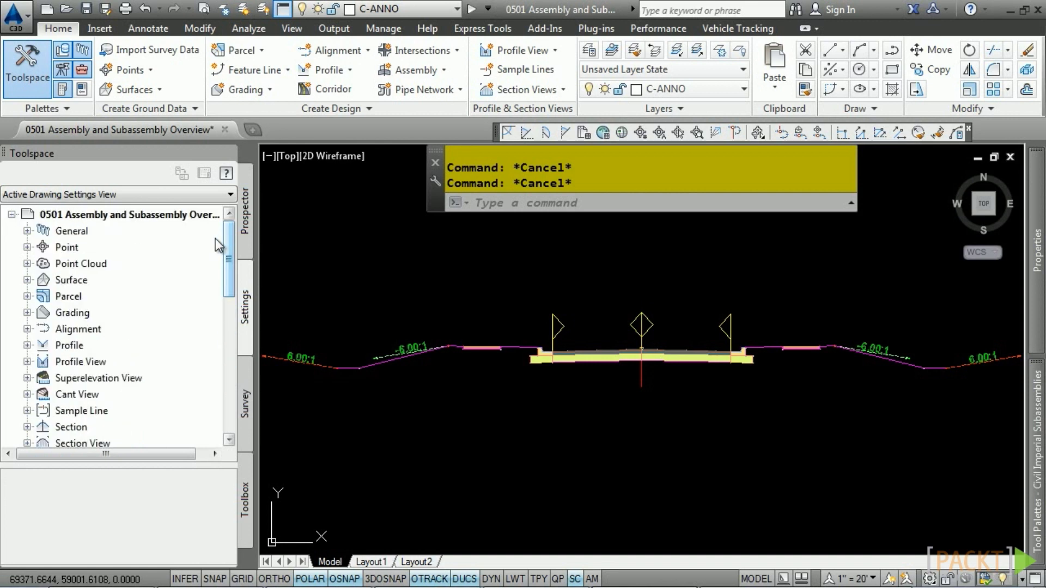
click(27, 232)
click(43, 247)
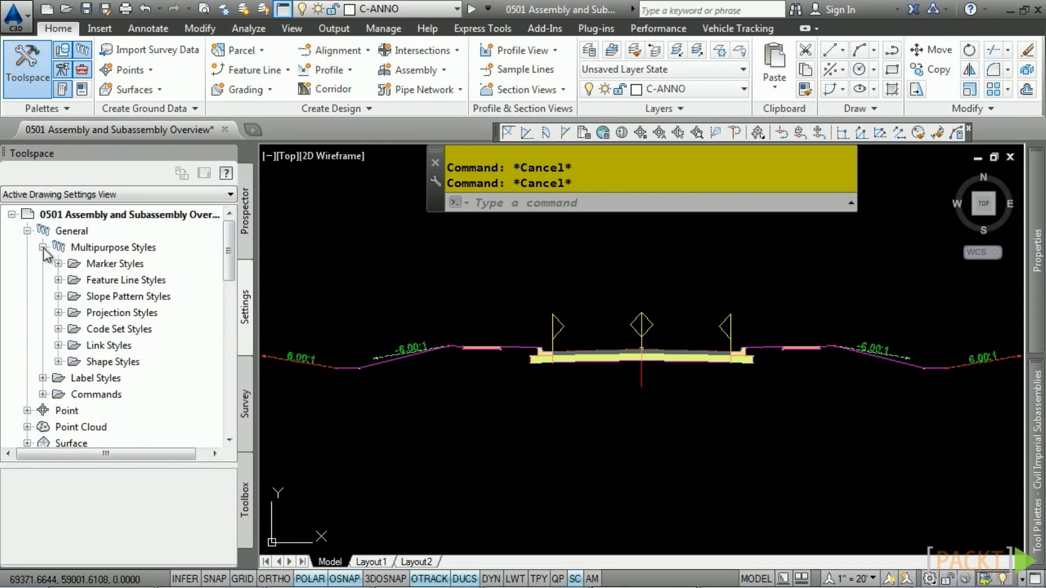
Locate the All Codes style among the Code Set Styles and inspect the points, links and shape of the left-hand UrbanSidewalk subassembly
click(58, 329)
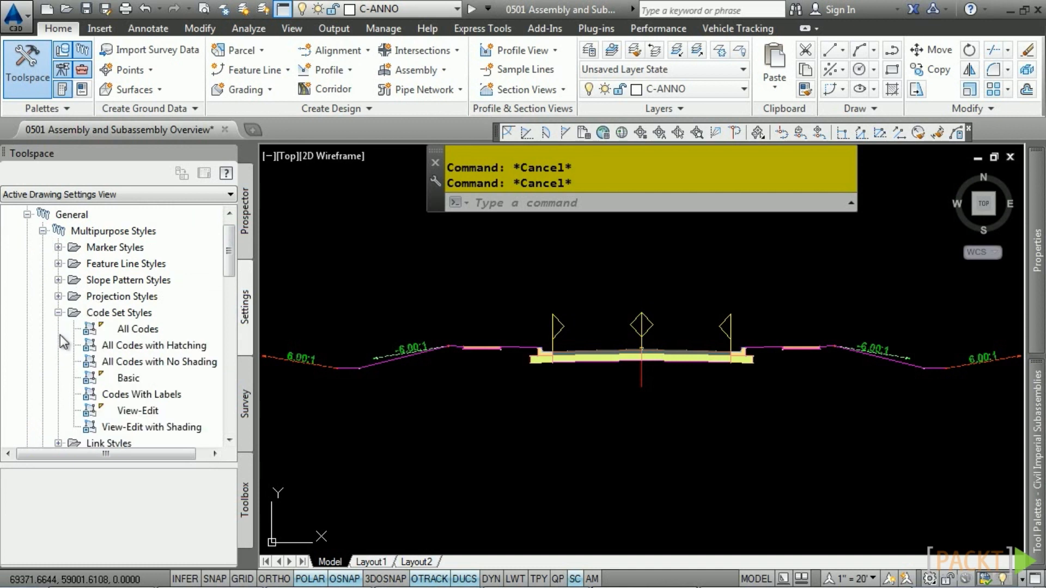
click(144, 328)
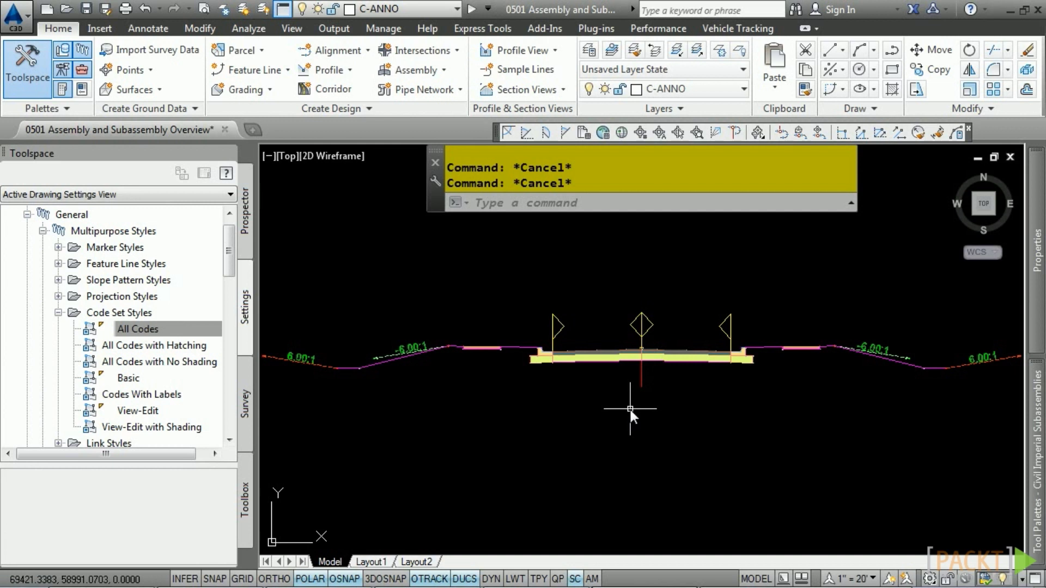
scroll(449, 344, up, 10)
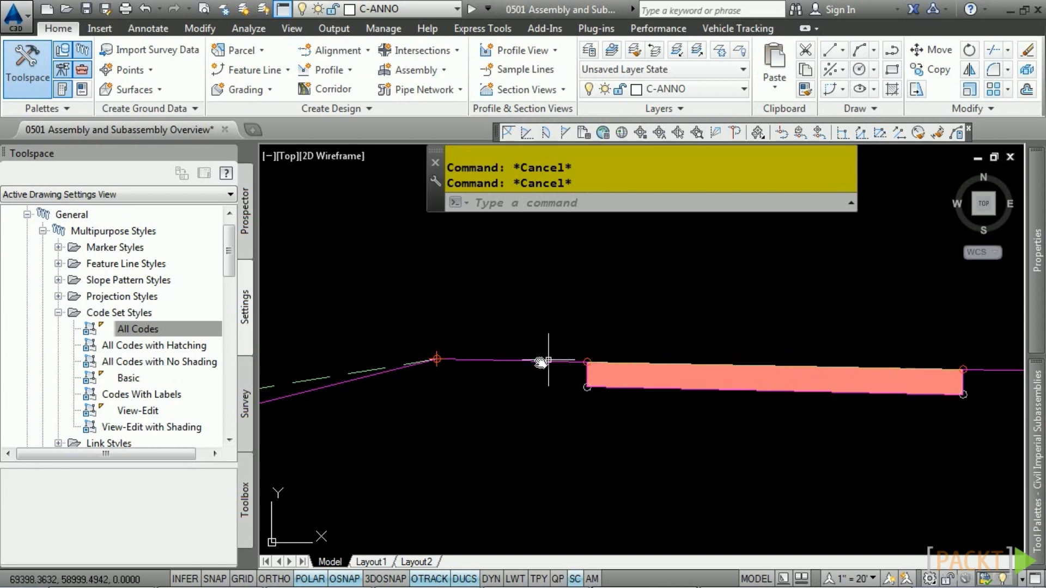
click(540, 362)
mouse_move(822, 442)
middle_down()
mouse_move(665, 455)
mouse_move(648, 446)
mouse_move(702, 444)
mouse_move(537, 427)
mouse_move(626, 416)
mouse_move(600, 334)
middle_up()
scroll(504, 376, up, 2)
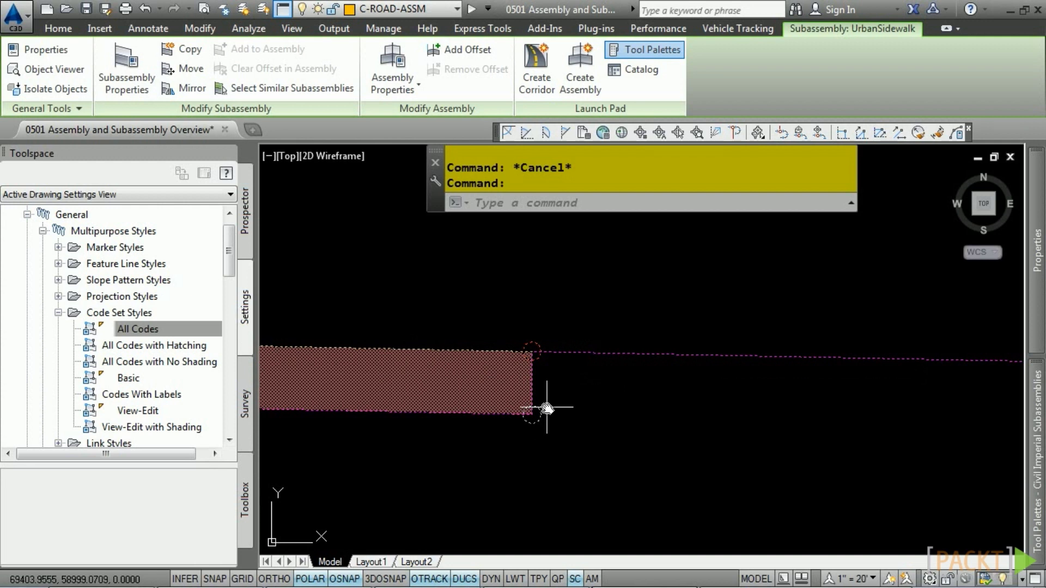
scroll(546, 407, down, 5)
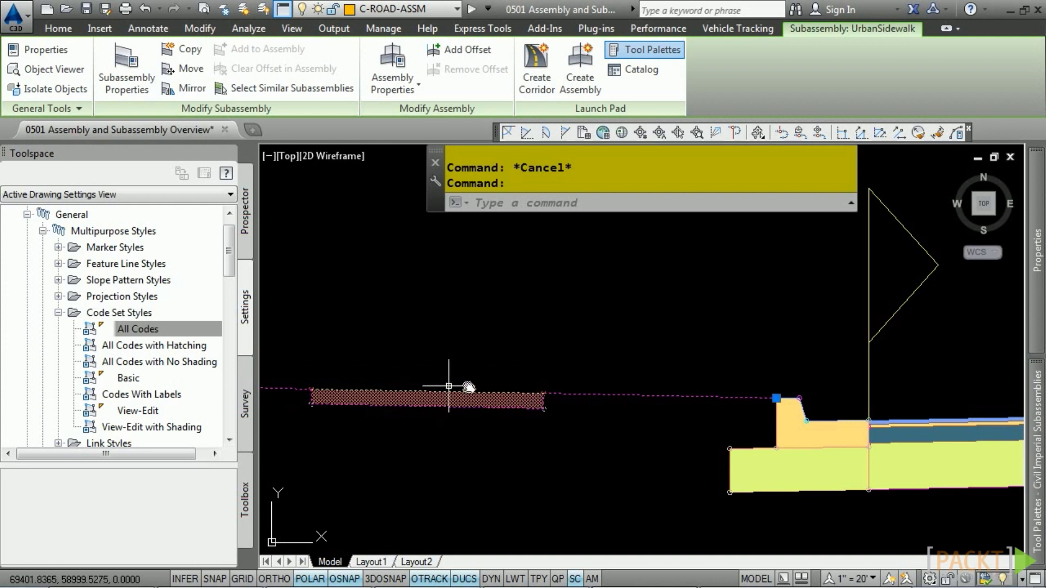
middle_drag(537, 390, 740, 390)
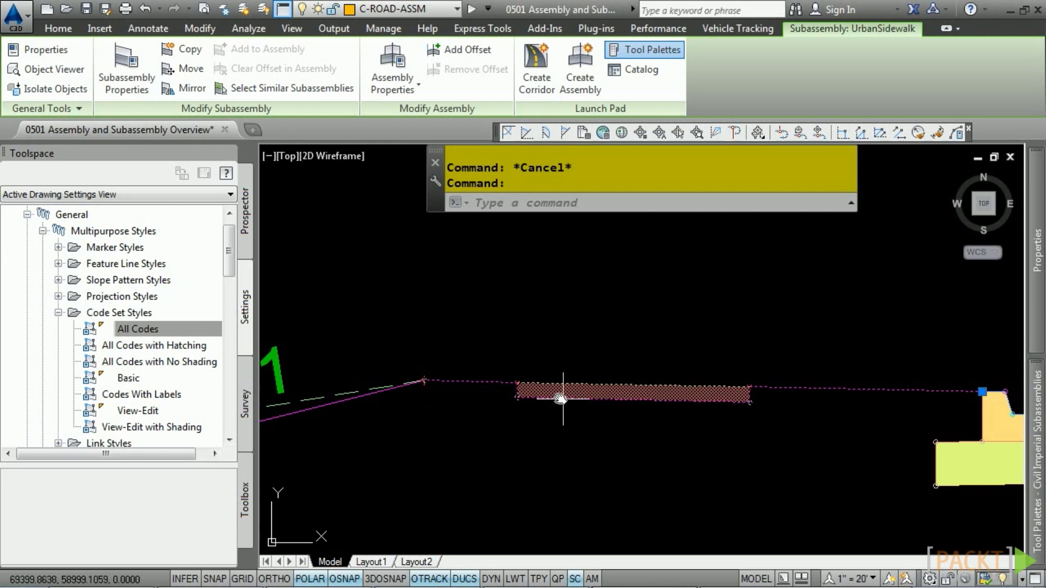
mouse_move(649, 401)
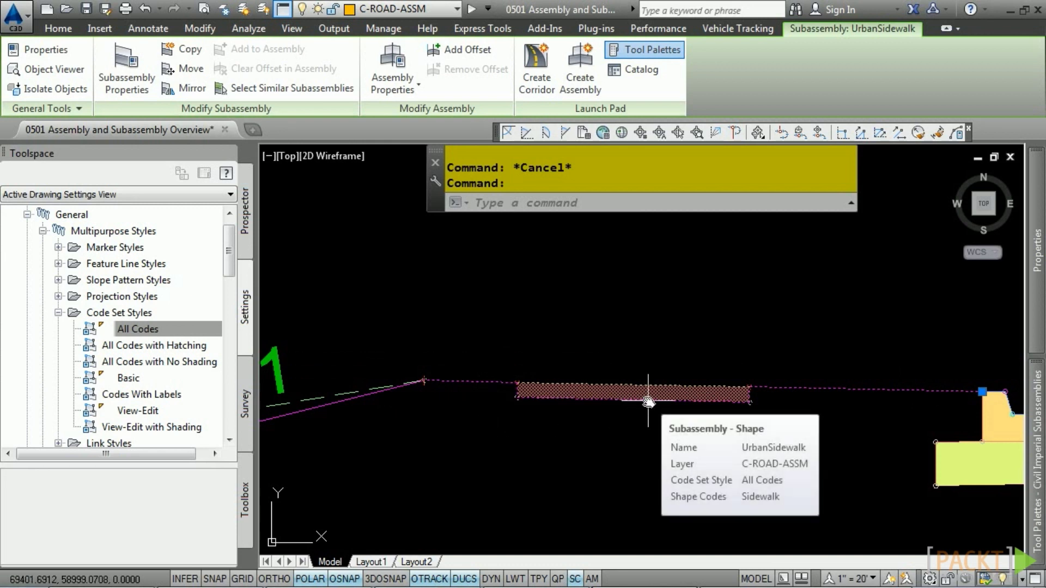
scroll(613, 421, up, 2)
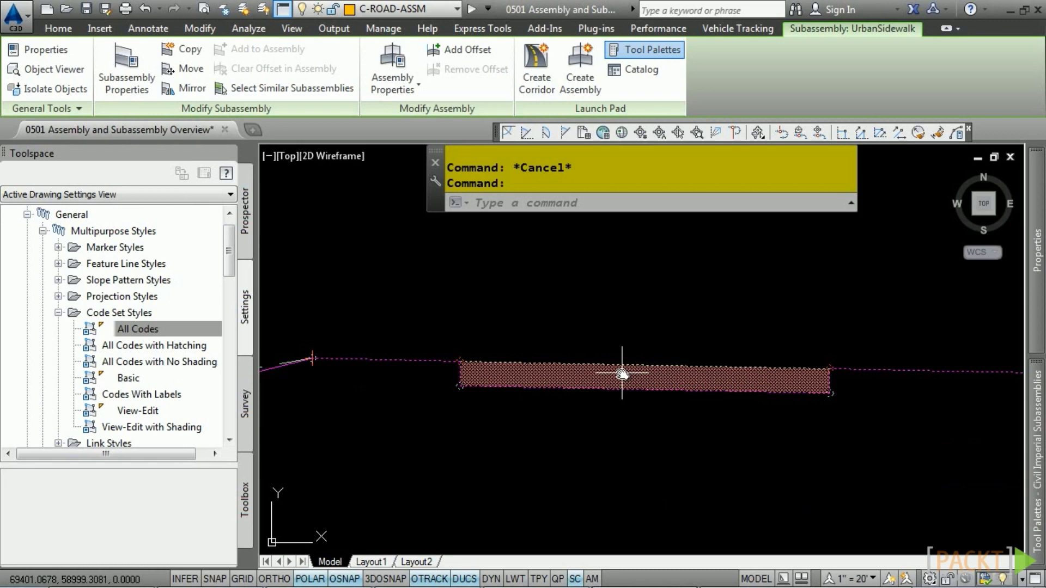
key(Escape)
Open the All Codes code set style and collapse its codes to the Link, Point and Shape groups
click(173, 327)
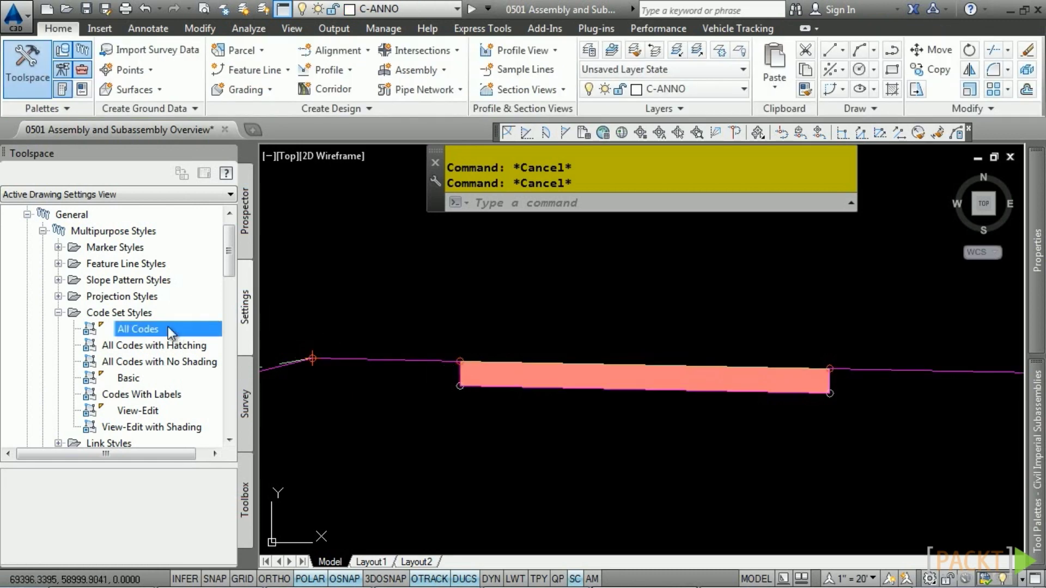
double_click(162, 328)
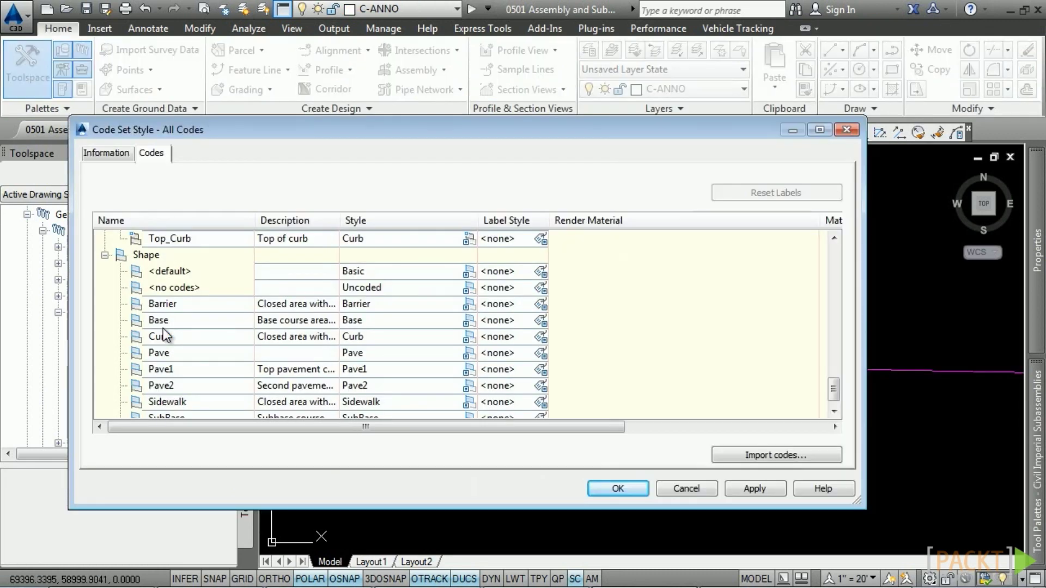
click(106, 256)
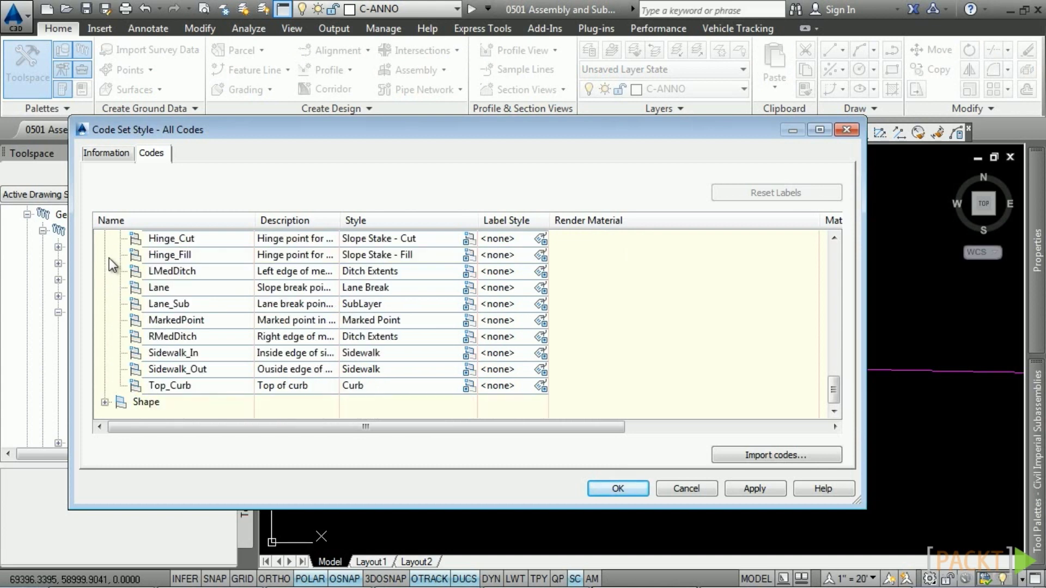
scroll(100, 263, up, 6)
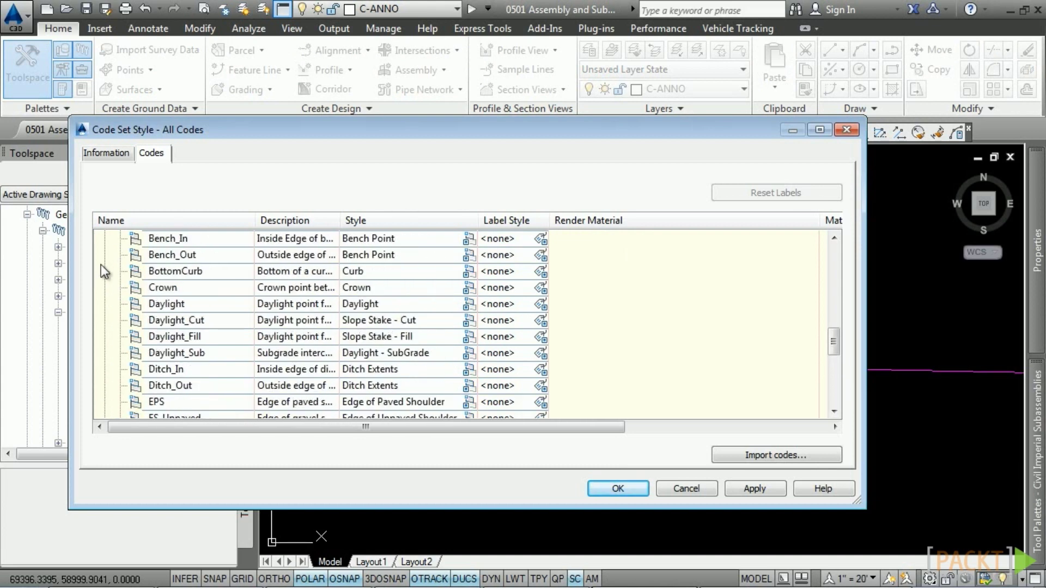
scroll(100, 264, up, 2)
click(106, 239)
scroll(113, 247, up, 1)
scroll(111, 247, up, 5)
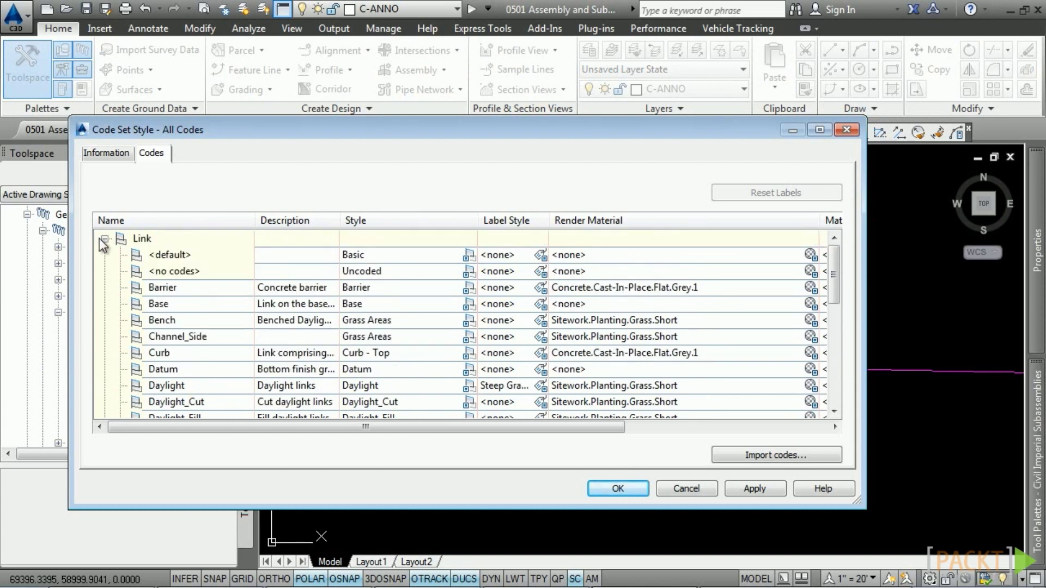
click(104, 238)
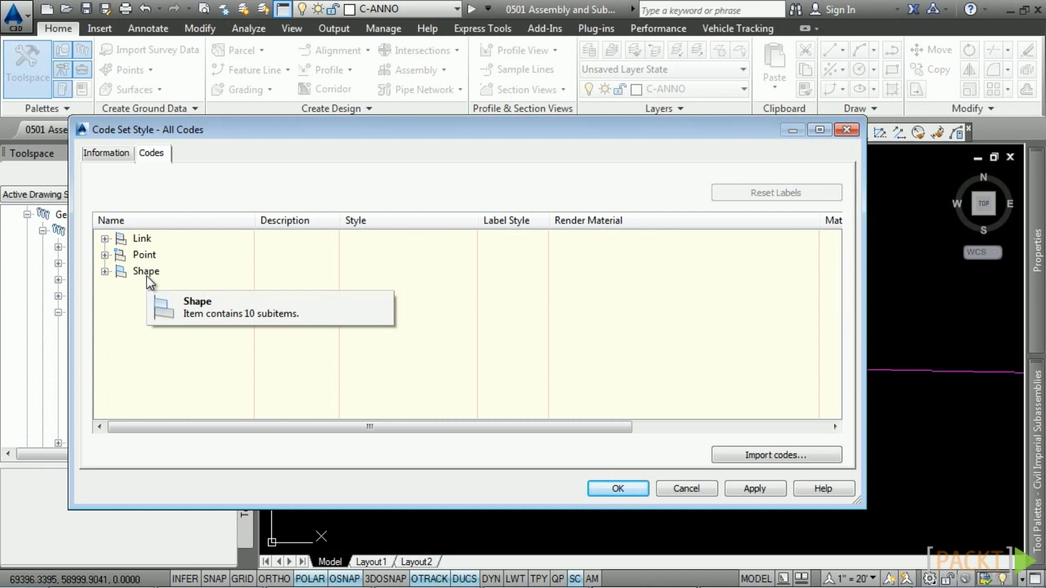
Review the styles, label styles, render materials and feature line styles assigned to the Link codes, and close the code set style
click(104, 238)
click(207, 305)
scroll(273, 262, down, 1)
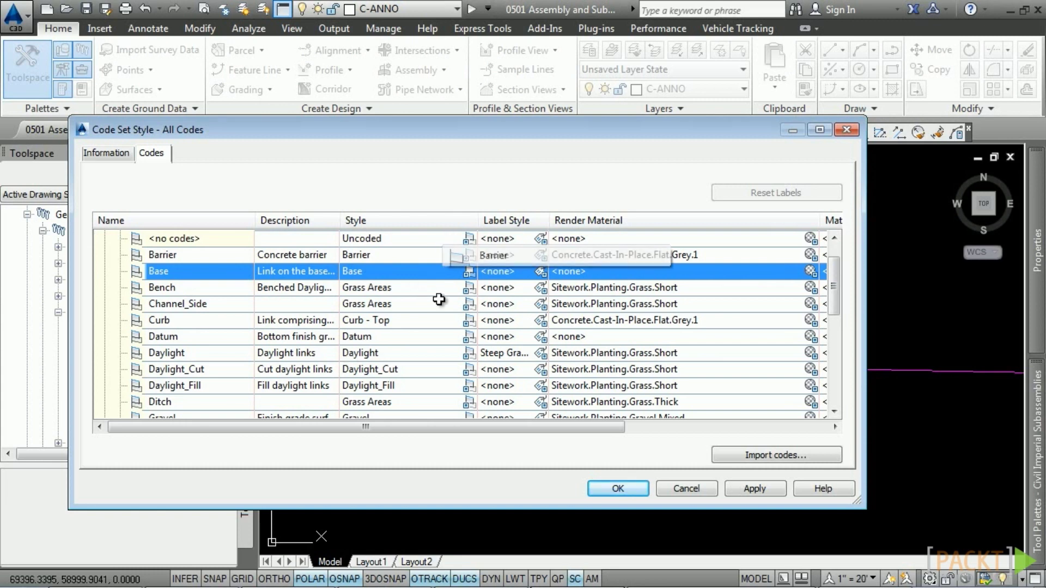
drag(174, 272, 185, 318)
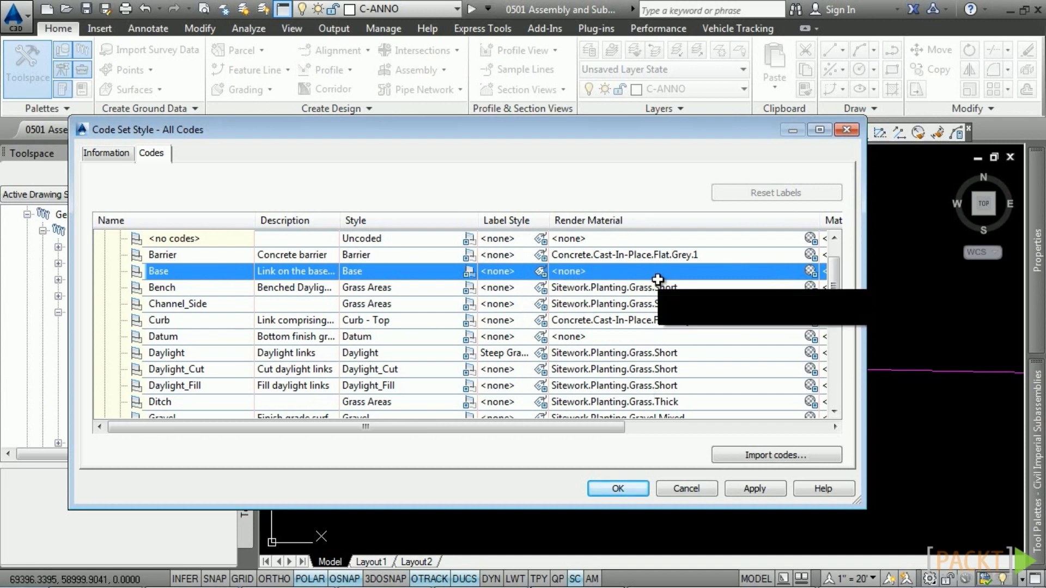
drag(591, 432, 738, 428)
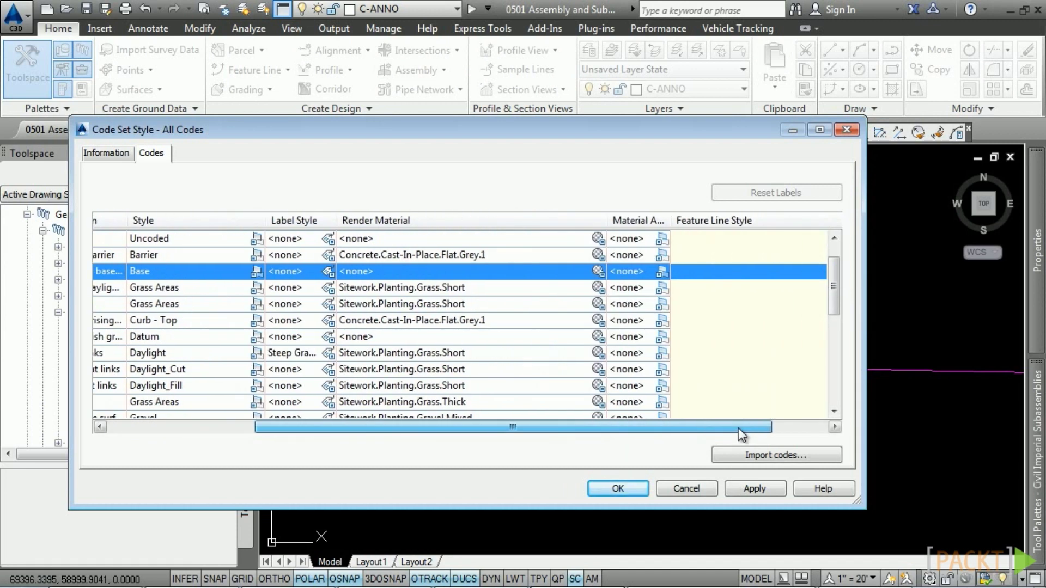
key(Return)
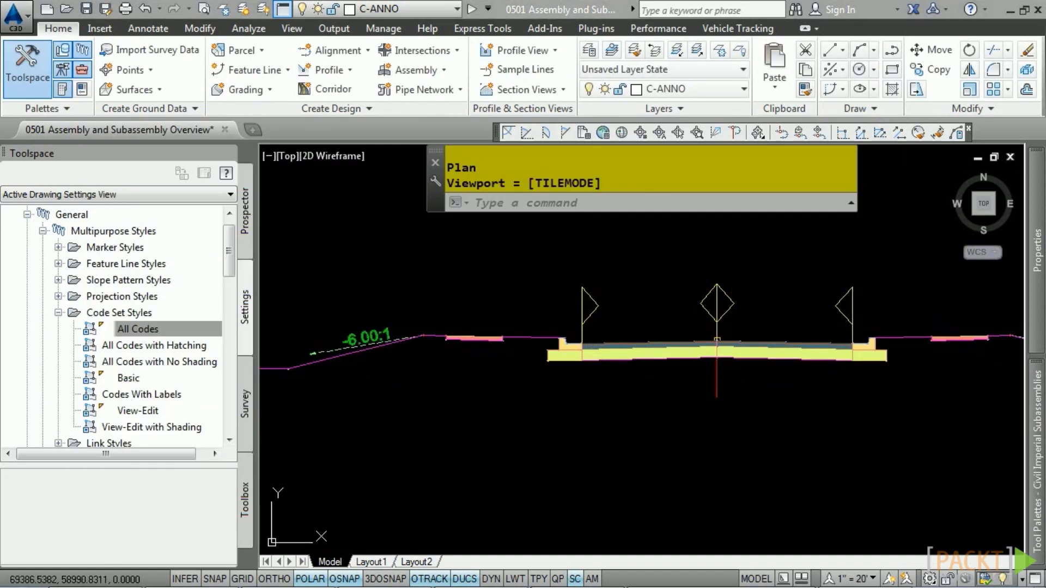
key(Escape)
key(Escape)
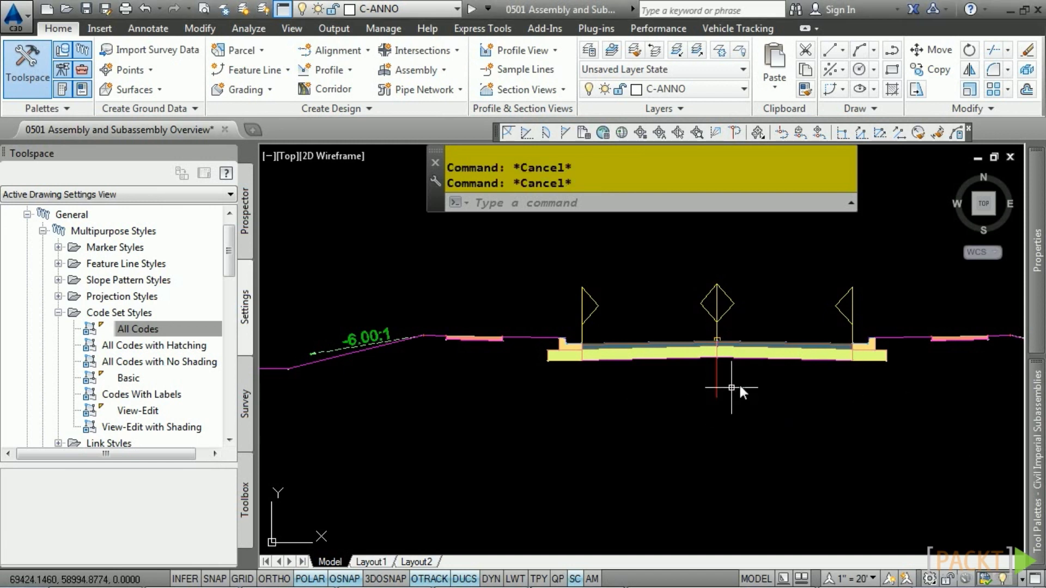
Examine the properties of the right-hand LaneSuperelevationAOR subassembly, including its advanced parameters
click(785, 354)
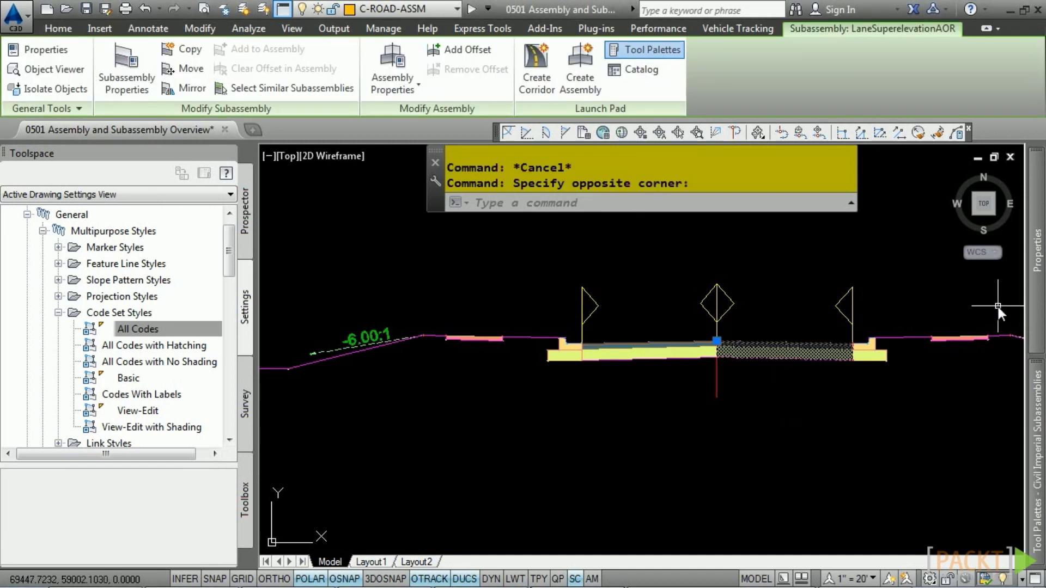
mouse_move(1035, 256)
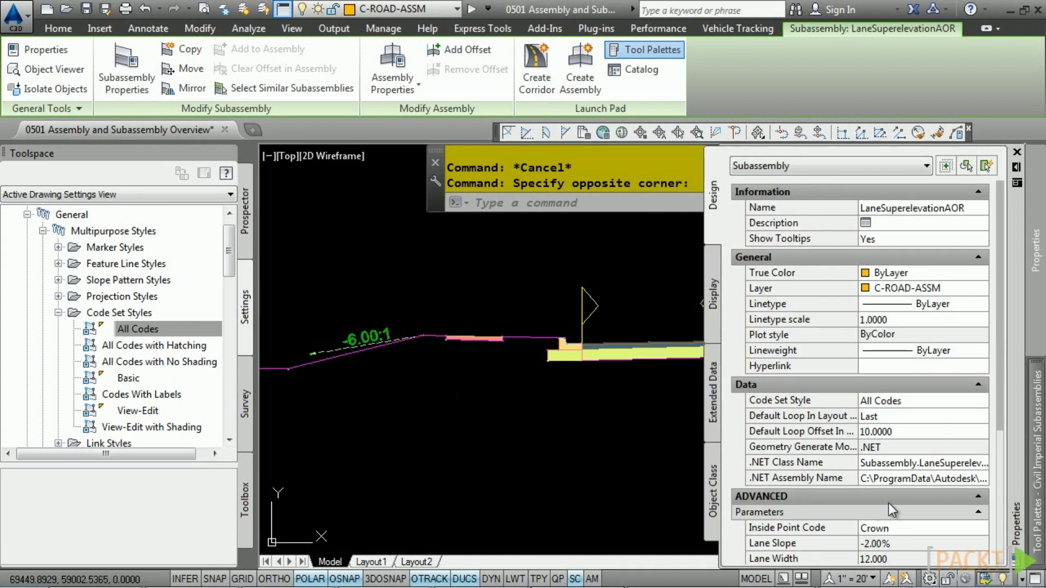
scroll(897, 496, down, 5)
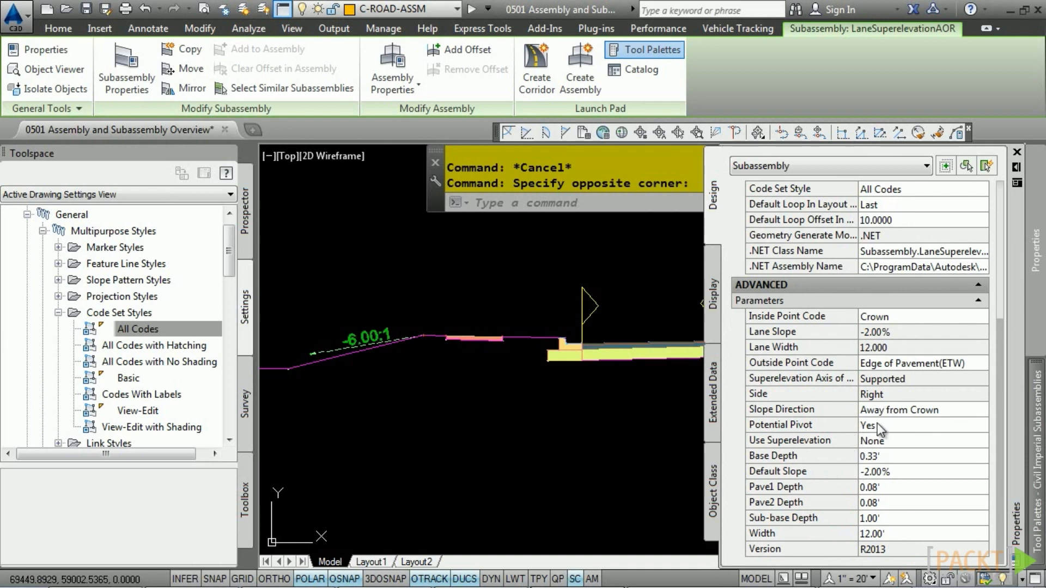
key(Escape)
Review the codes and construction in the Primary Road Full Section assembly's properties, including the Right group's LaneSuperelevationAOR values
click(729, 396)
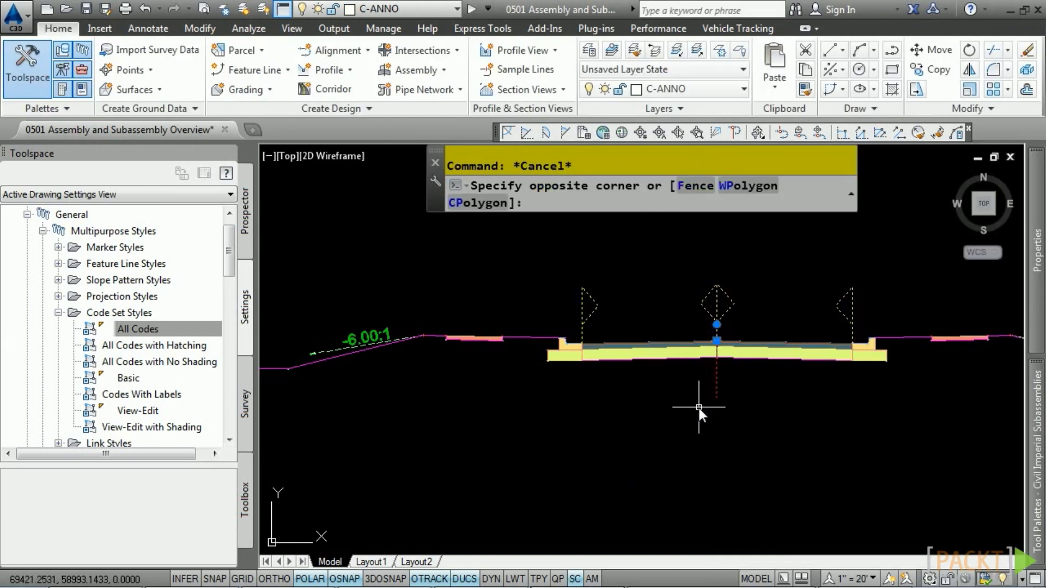
click(698, 407)
click(384, 57)
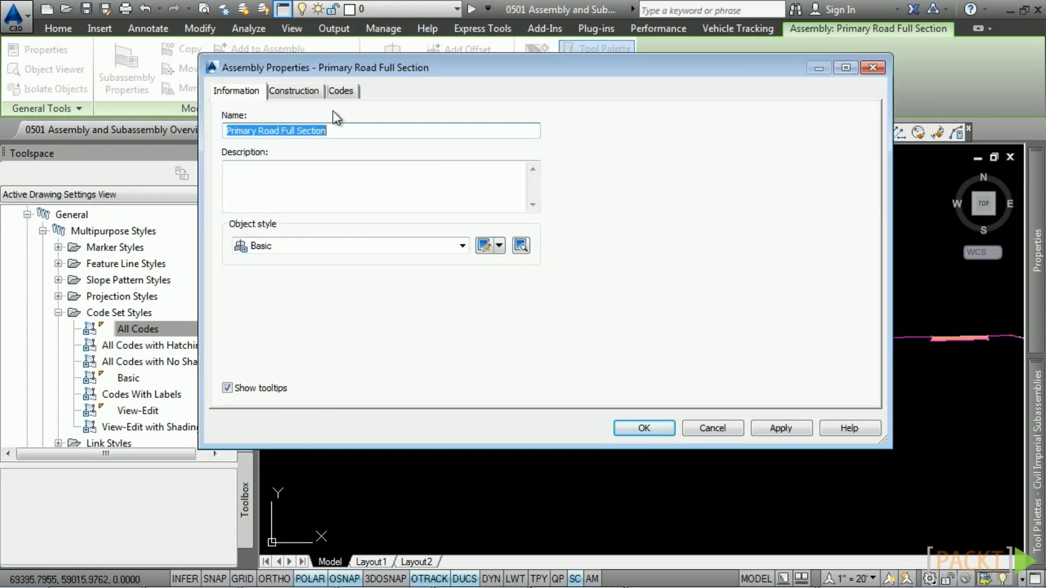
click(342, 92)
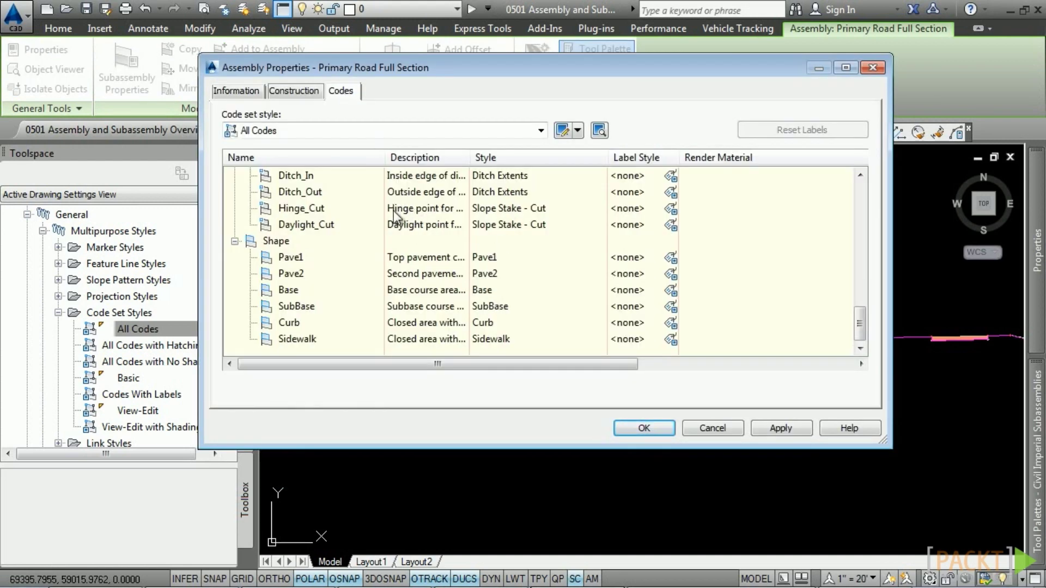
click(295, 91)
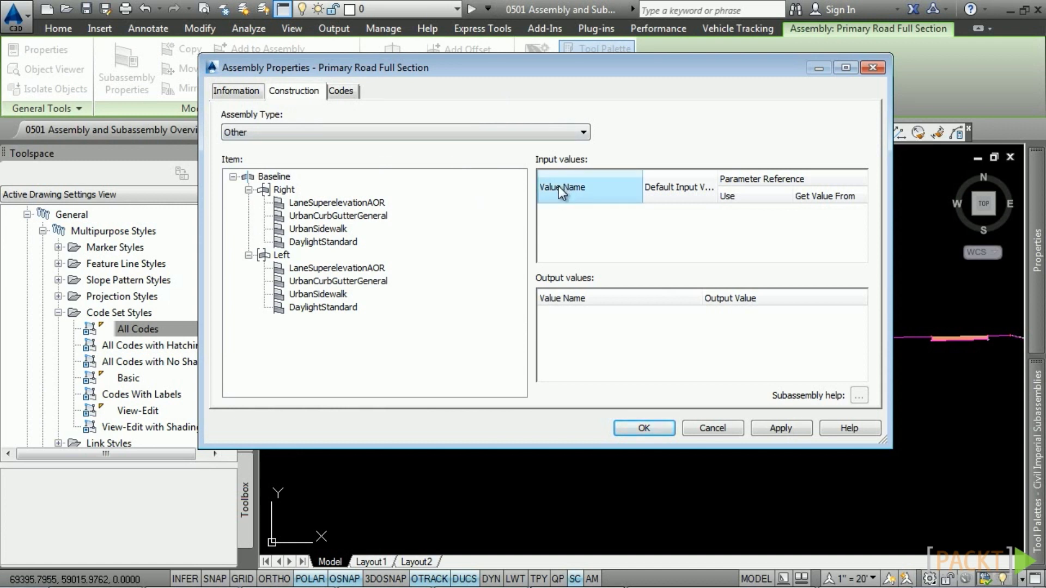
click(338, 204)
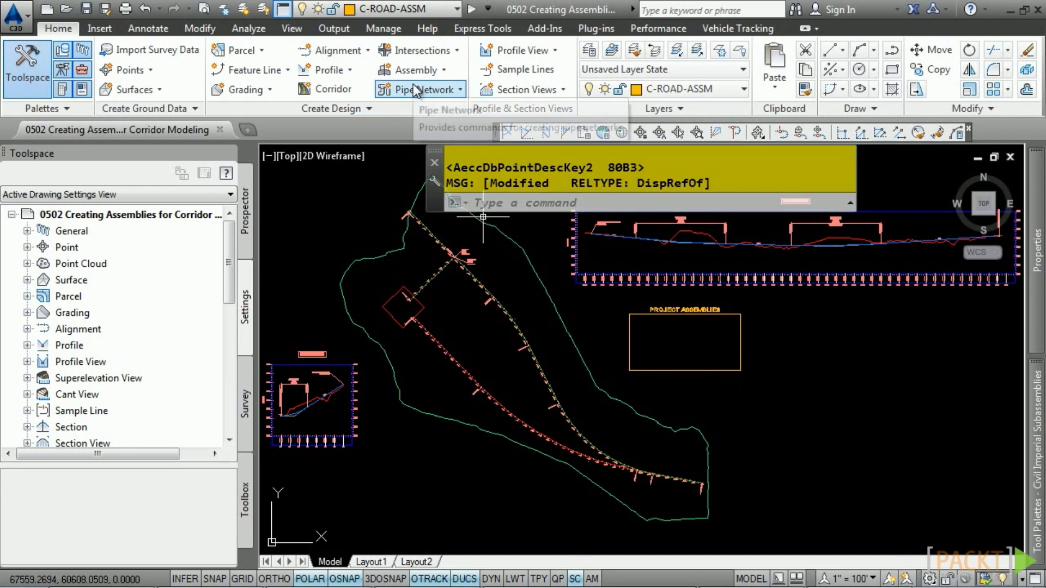
Create an assembly named 2 Lane with Curb with assembly type Other, the Basic style and the All Codes code set style
click(428, 74)
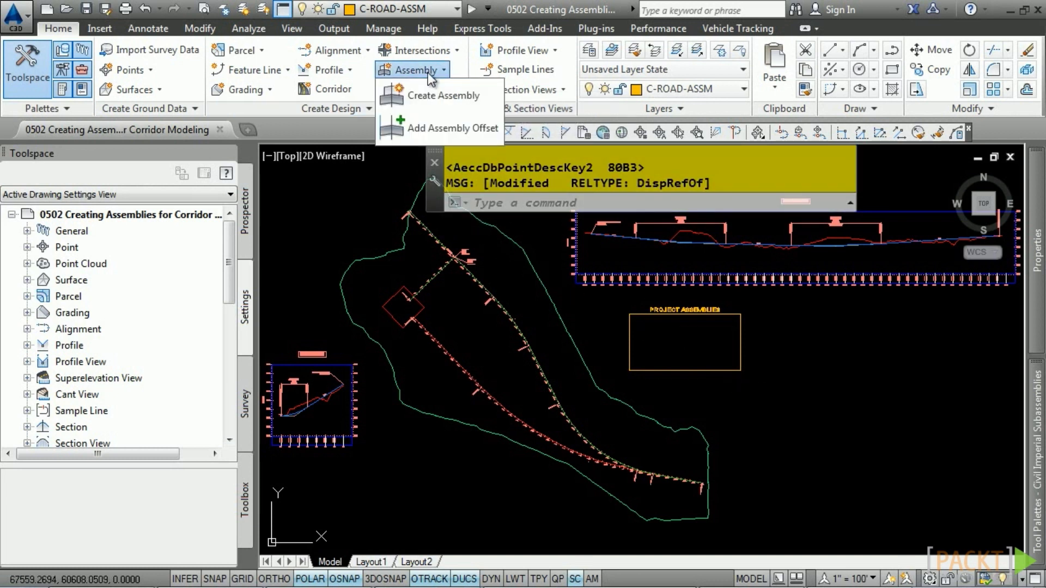
click(441, 95)
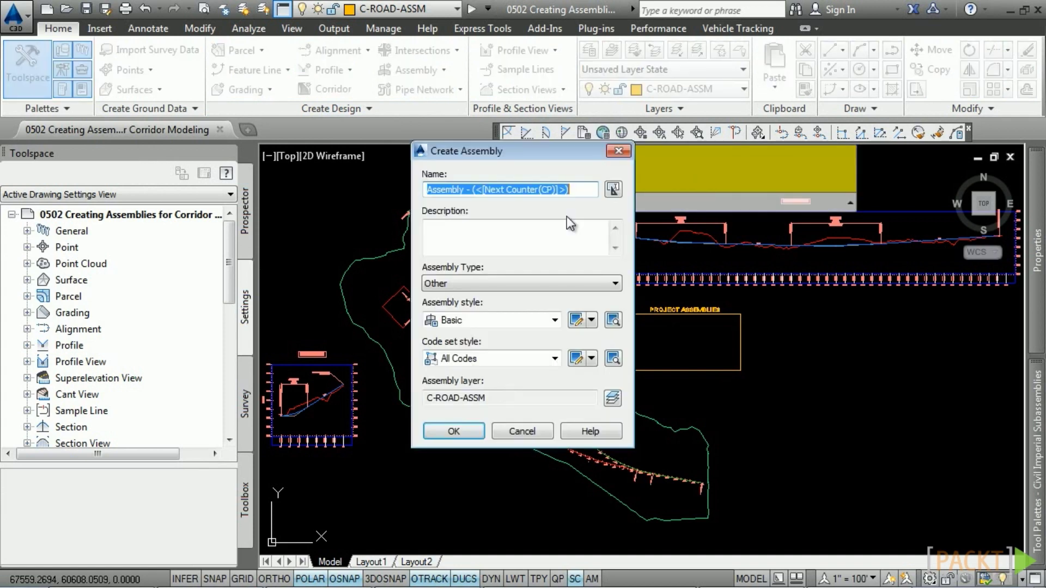
text(2)
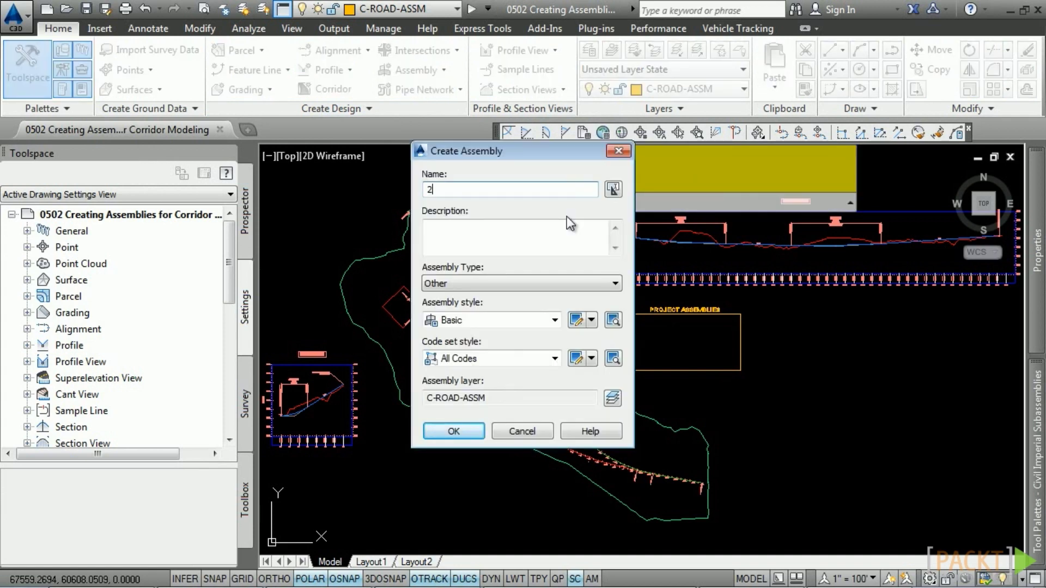
text( Lane with Curb)
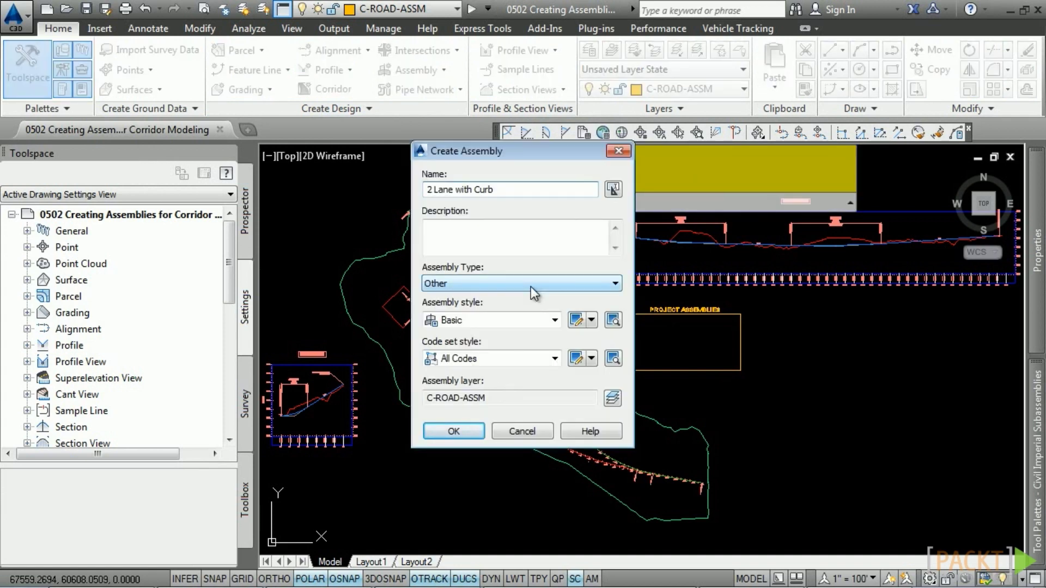
click(531, 286)
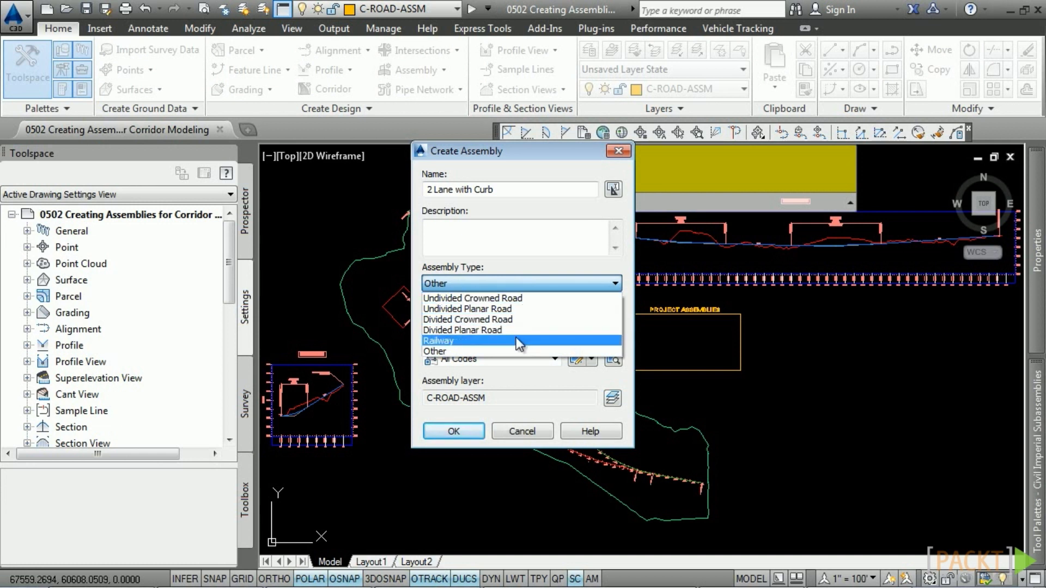
click(550, 351)
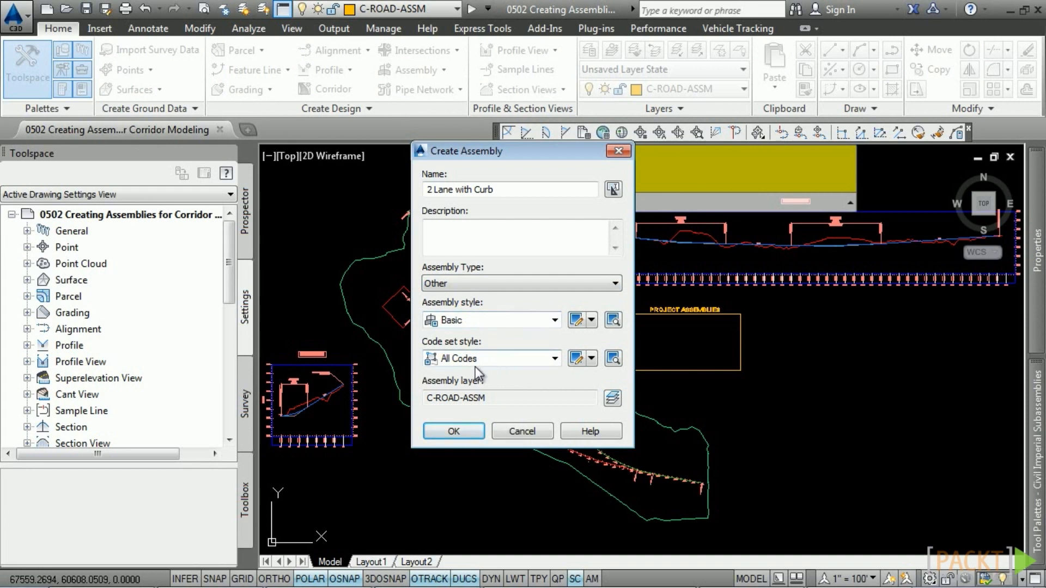
key(Return)
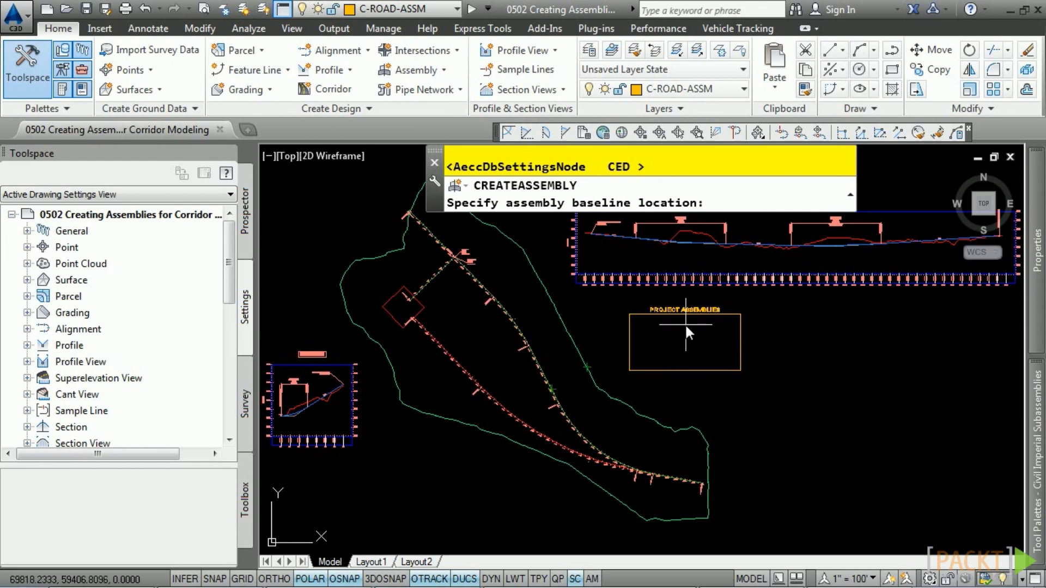
Place the 2 Lane with Curb assembly's baseline inside the PROJECT ASSEMBLIES frame
scroll(685, 326, up, 5)
scroll(686, 326, up, 3)
click(641, 350)
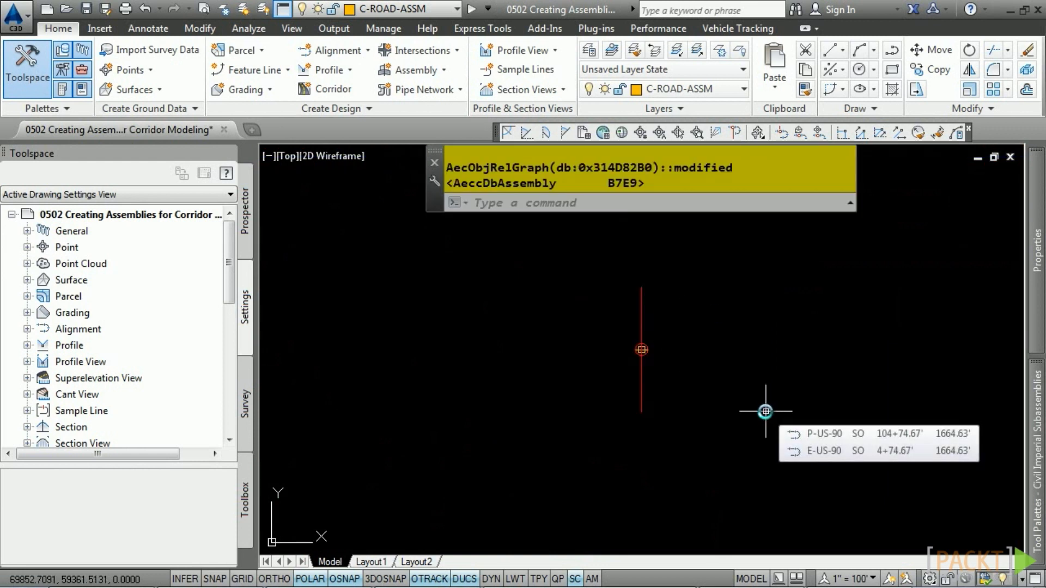
Examine the ShoulderExtendAll subassembly's help page, including its input parameters, the point, link and shape codes, and the coding diagram
mouse_move(1032, 433)
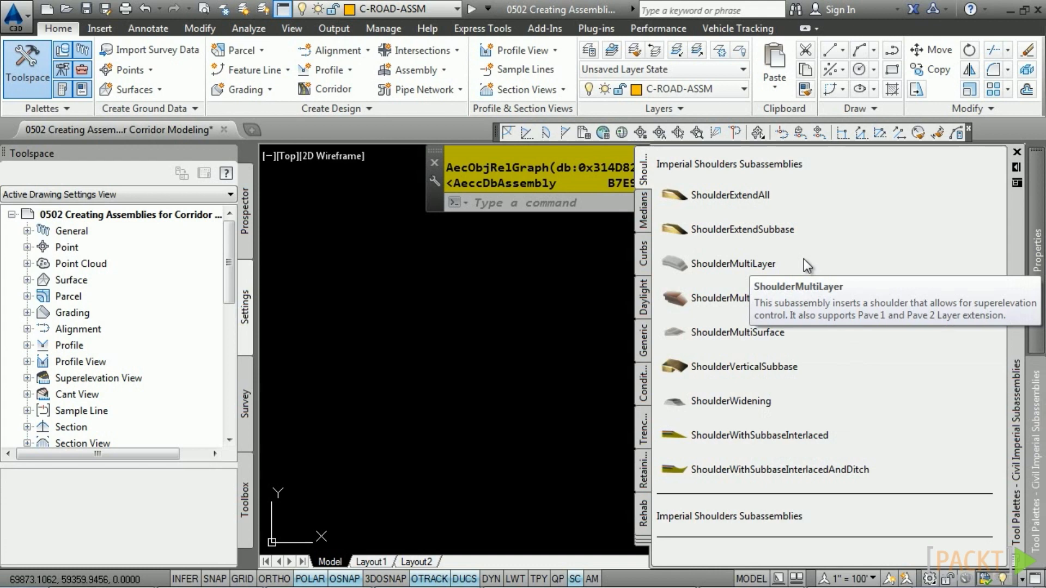
right_click(672, 198)
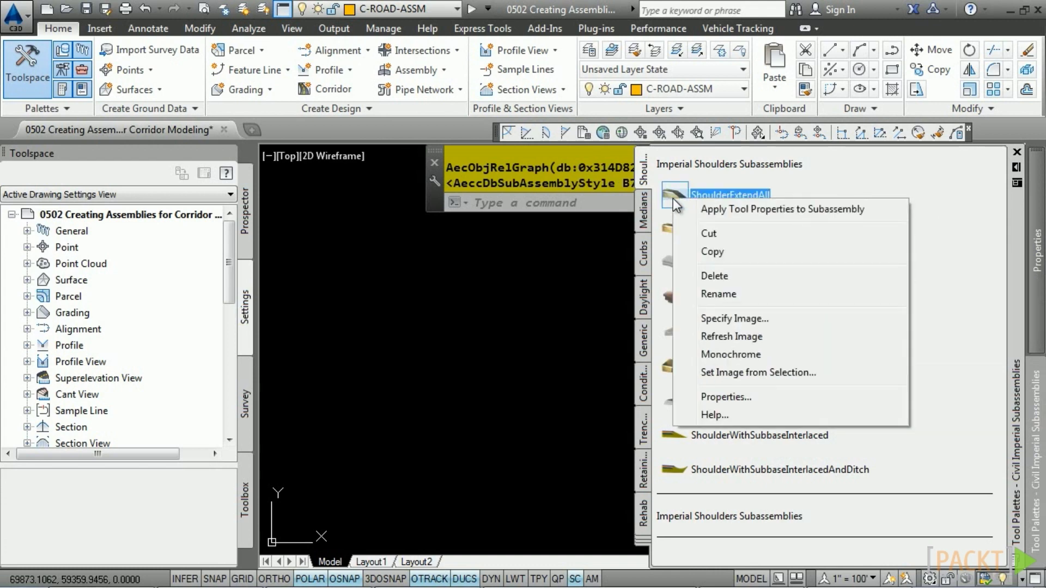
click(761, 416)
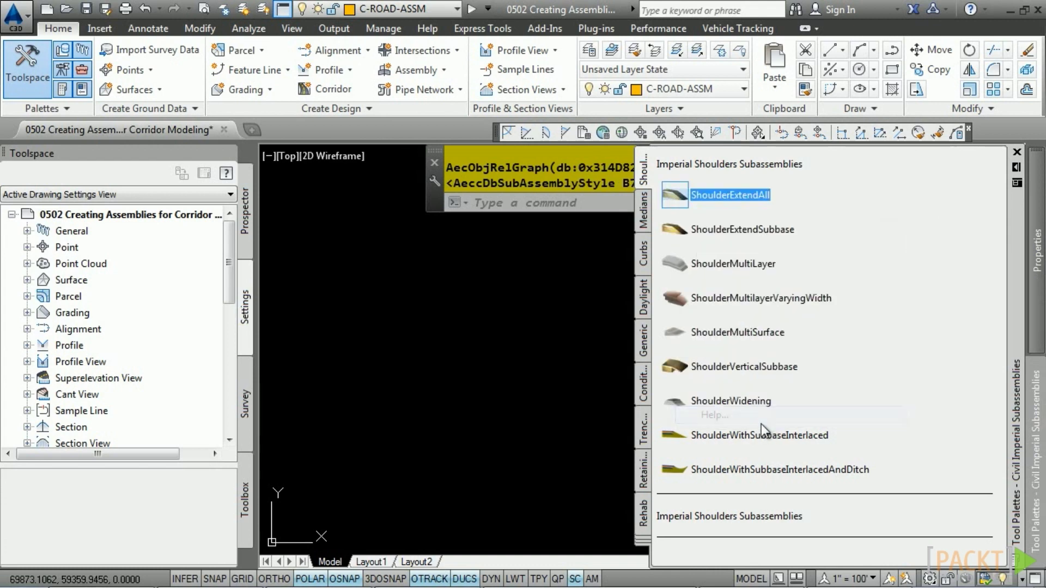
scroll(659, 322, down, 5)
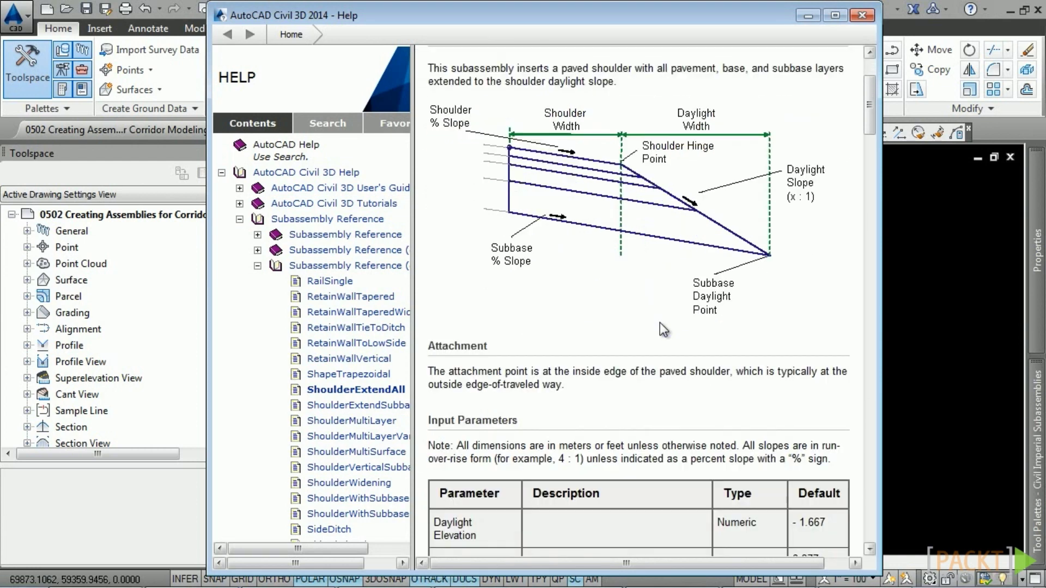
scroll(659, 323, down, 4)
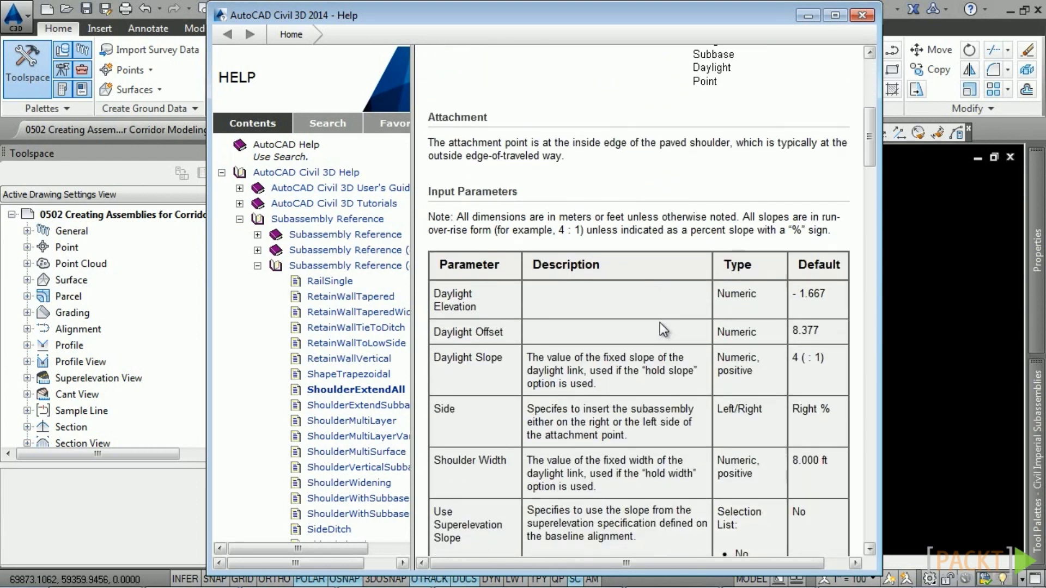
scroll(659, 322, down, 10)
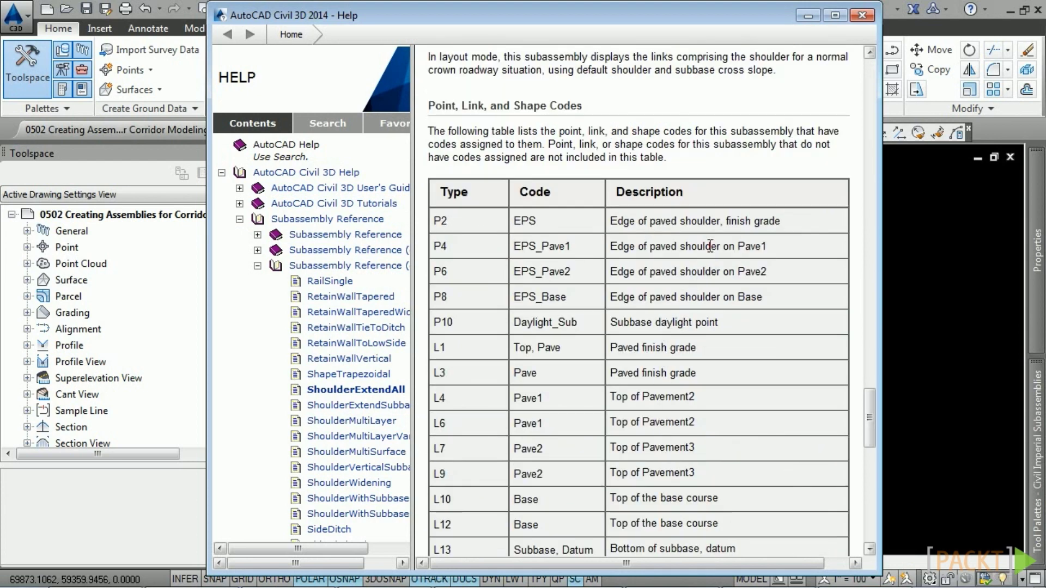
scroll(632, 338, down, 6)
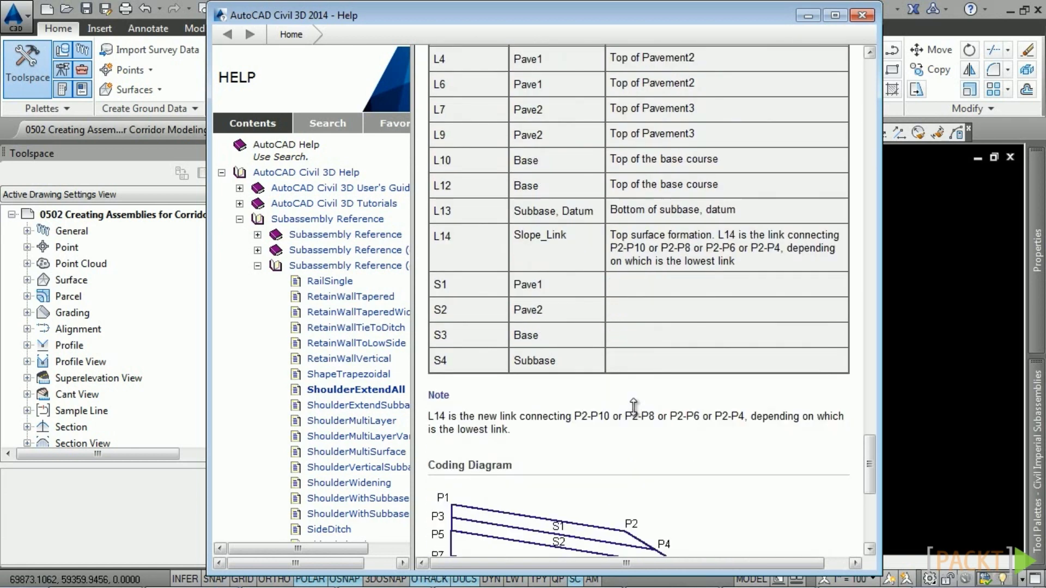
scroll(633, 405, down, 6)
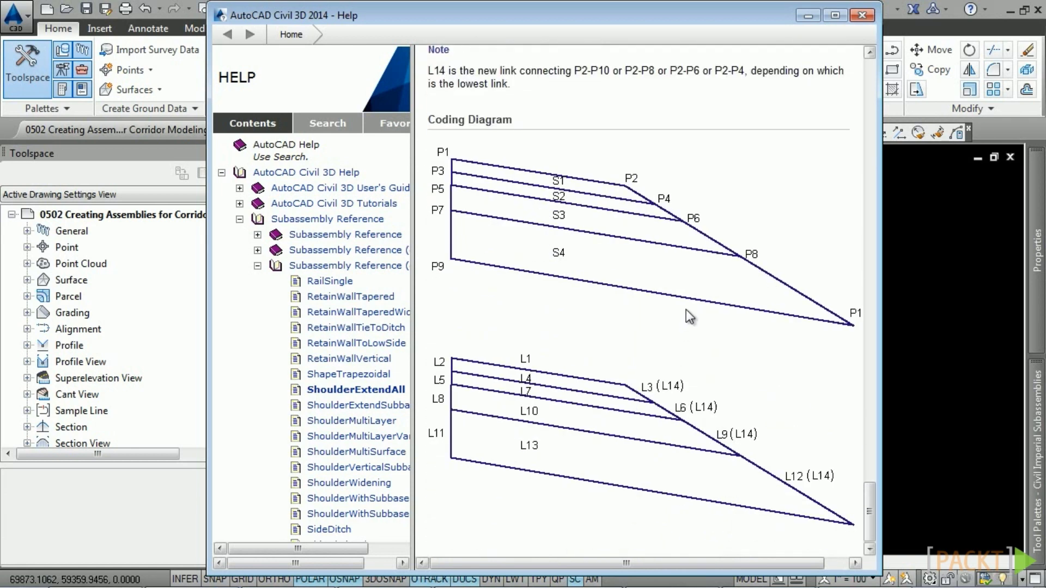
key(alt+Tab)
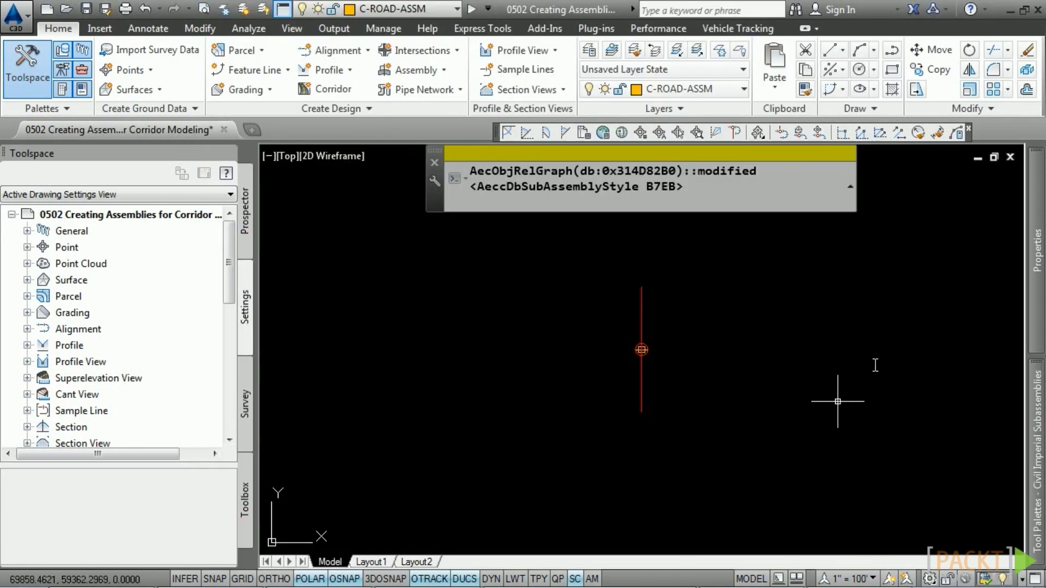
Attach a right-side LaneSuperelevationAOR subassembly to the 2 Lane with Curb assembly's baseline and name it RT_LANE
mouse_move(1037, 250)
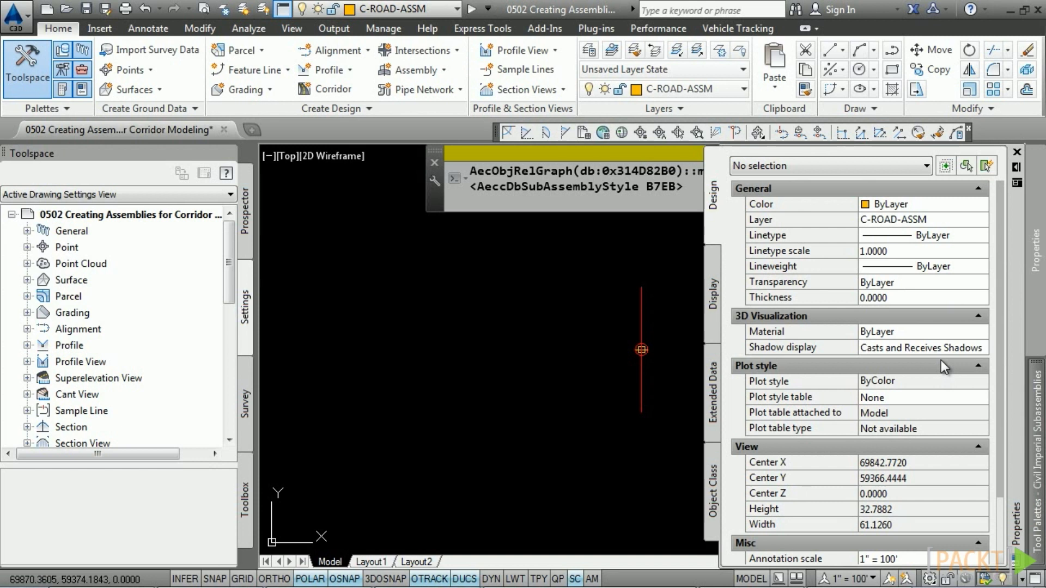
mouse_move(1041, 456)
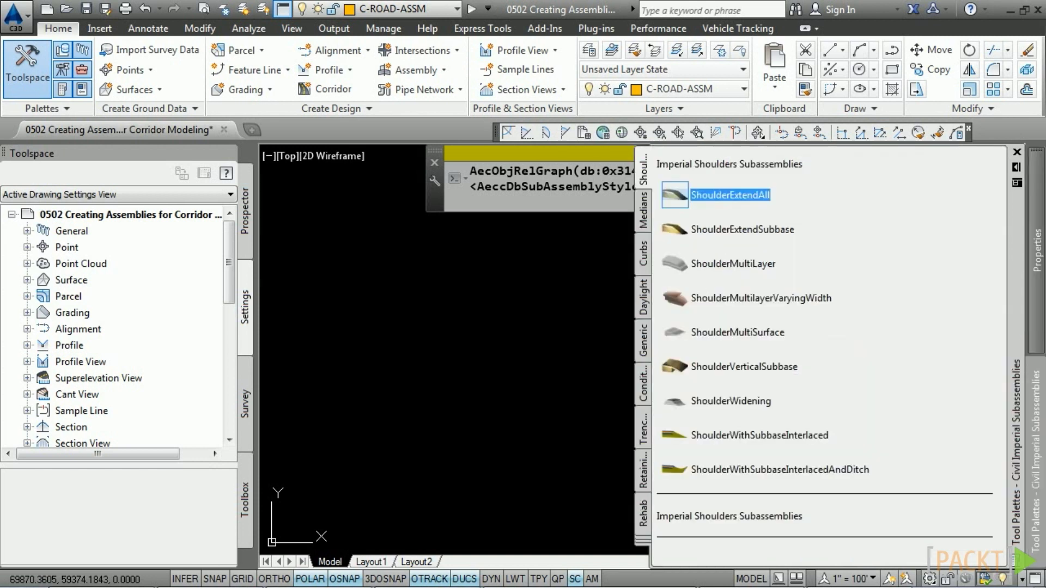
click(645, 545)
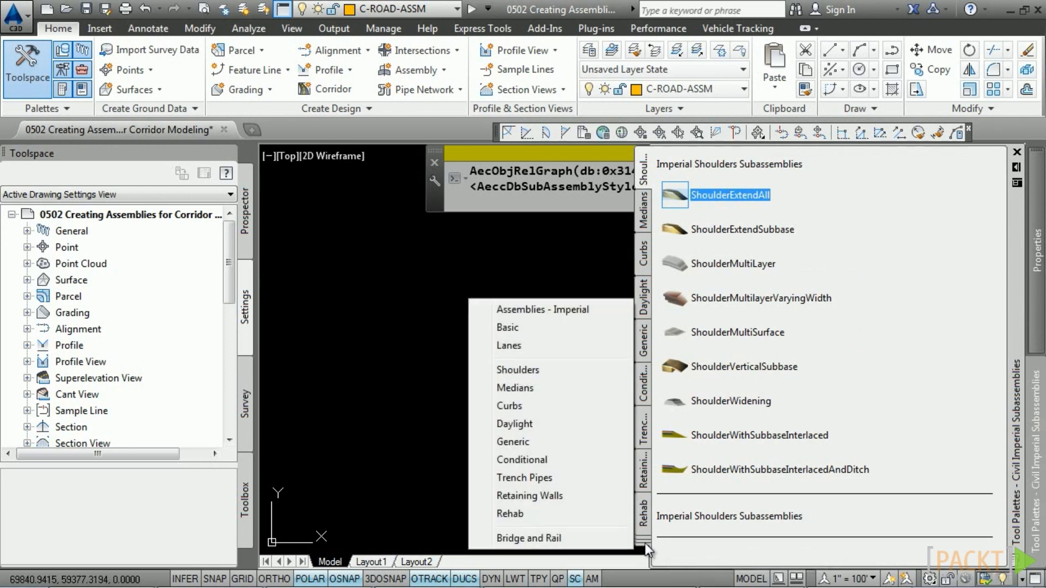
click(535, 348)
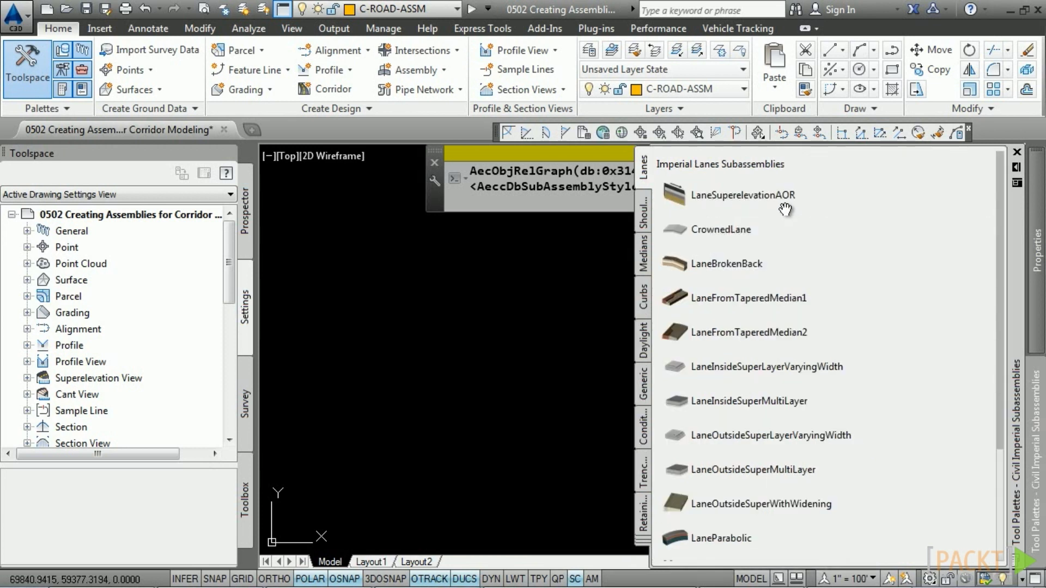
click(677, 197)
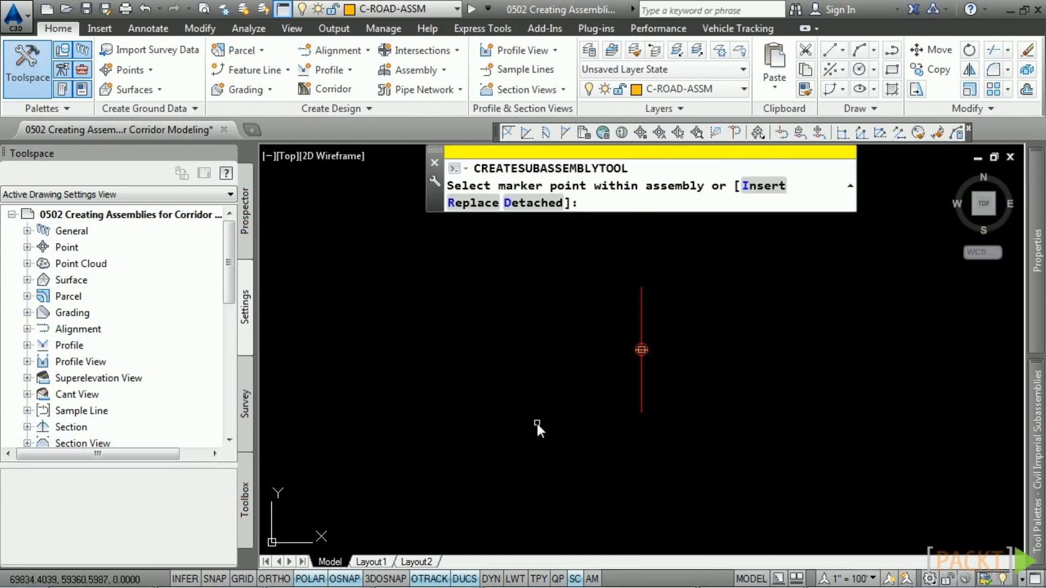
scroll(874, 517, down, 3)
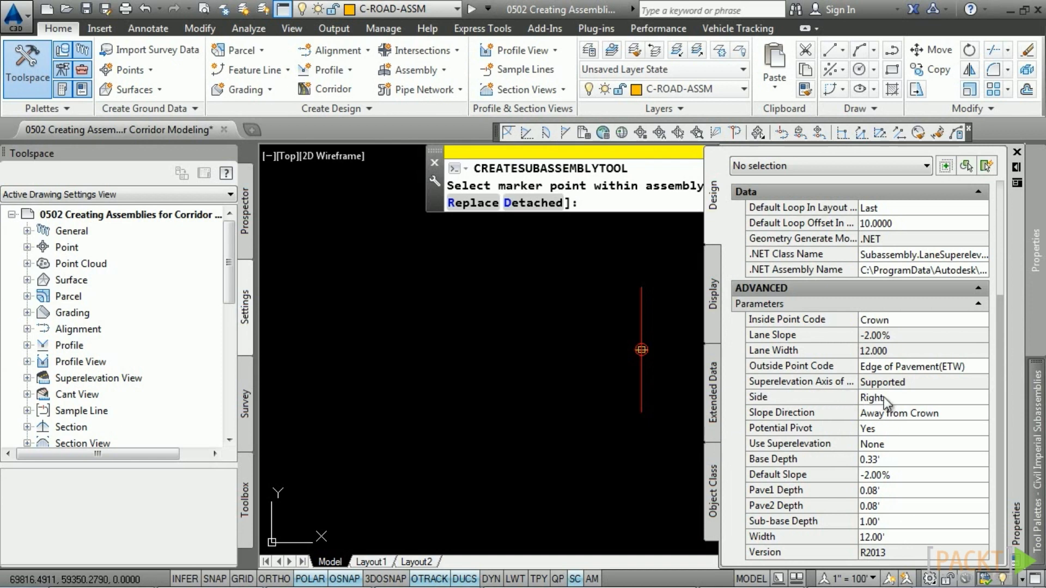
click(651, 299)
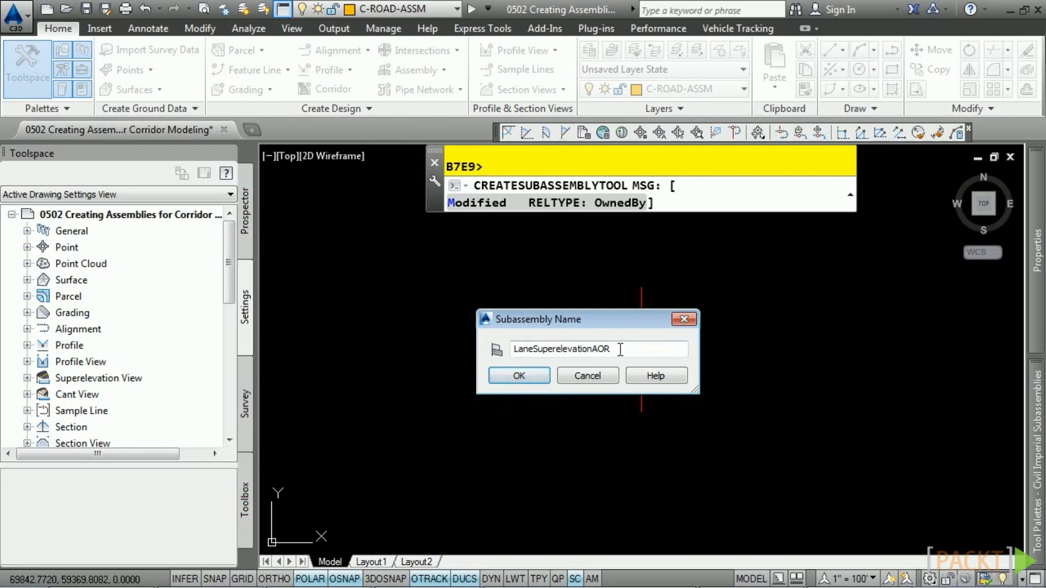
drag(613, 348, 507, 367)
text(RT_LANE)
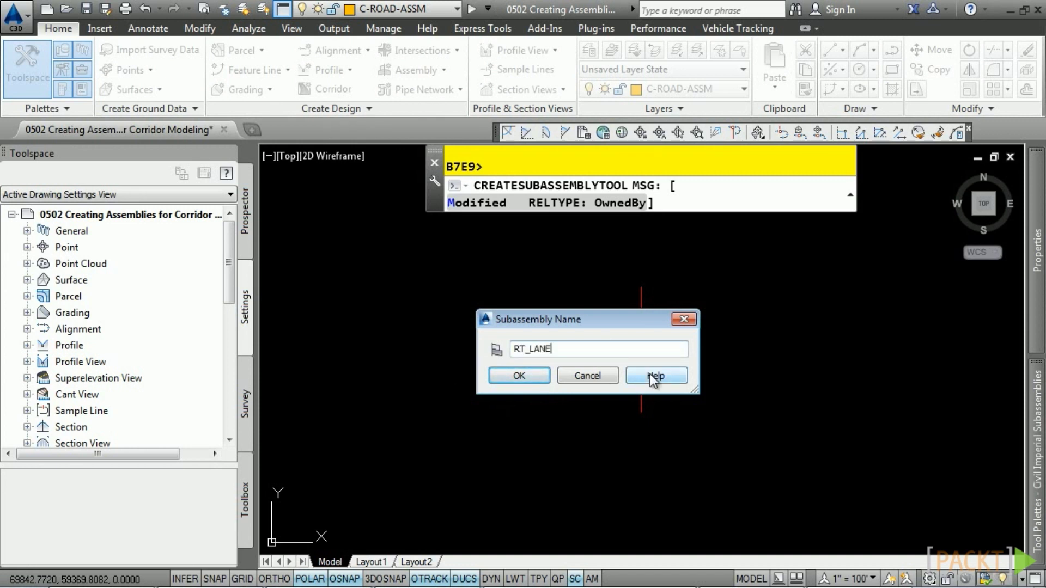
key(Return)
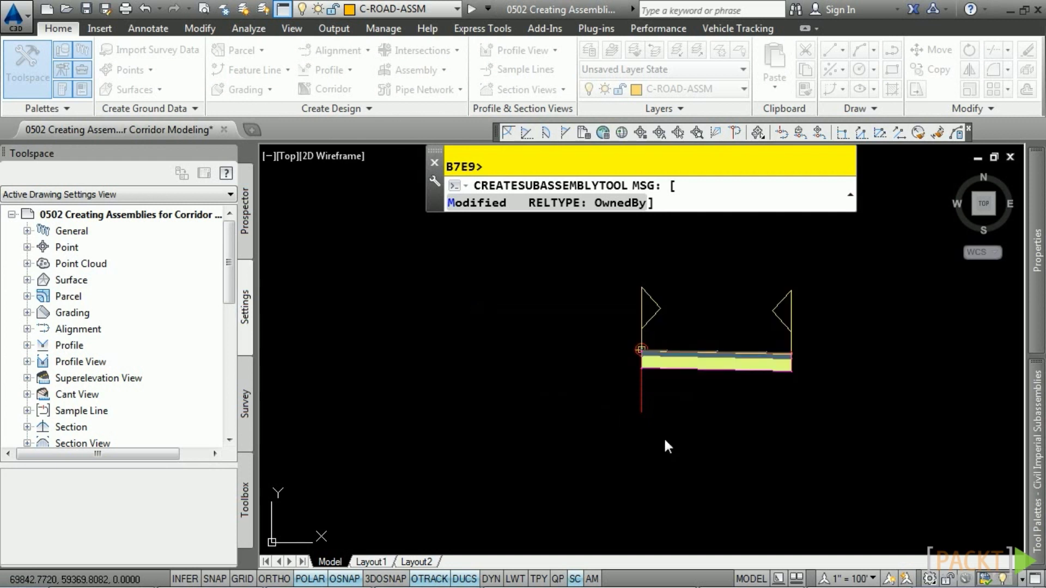
Attach an UrbanCurbGutterGeneral subassembly with a 0.5' subbase extension to the top outer edge of the right lane, named RT_CURB
mouse_move(1037, 453)
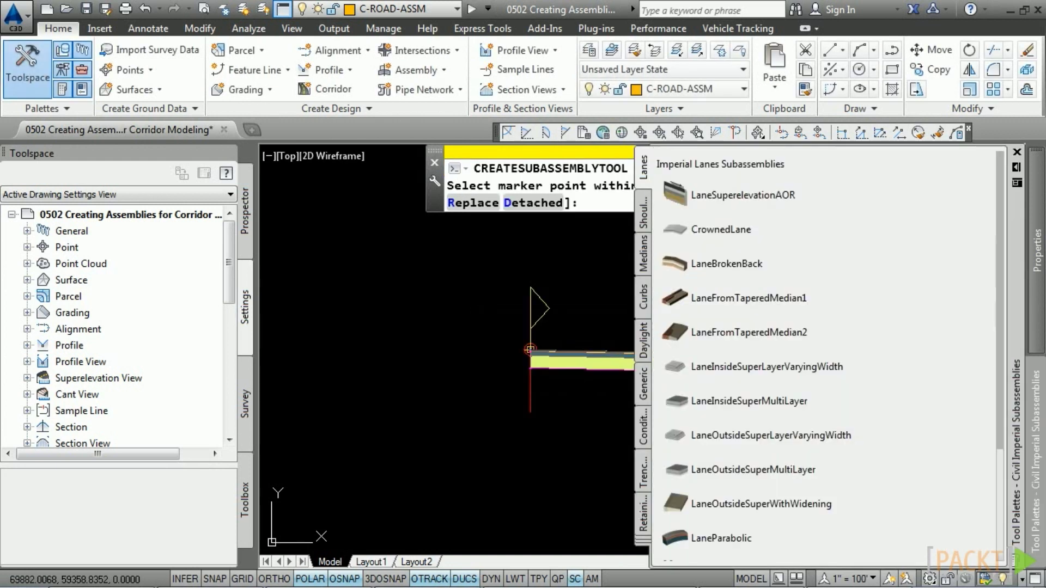
click(643, 296)
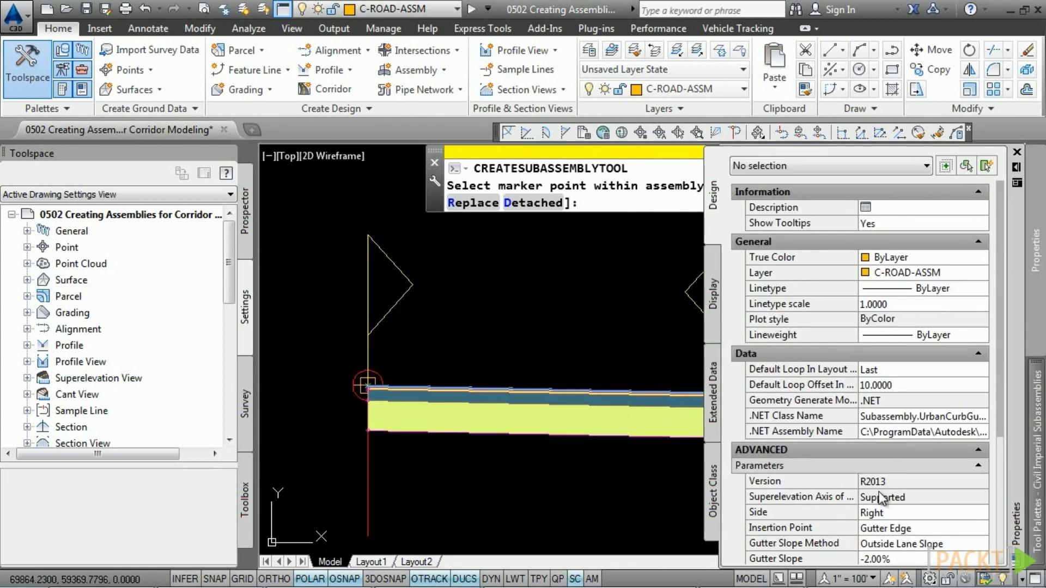
scroll(881, 497, down, 5)
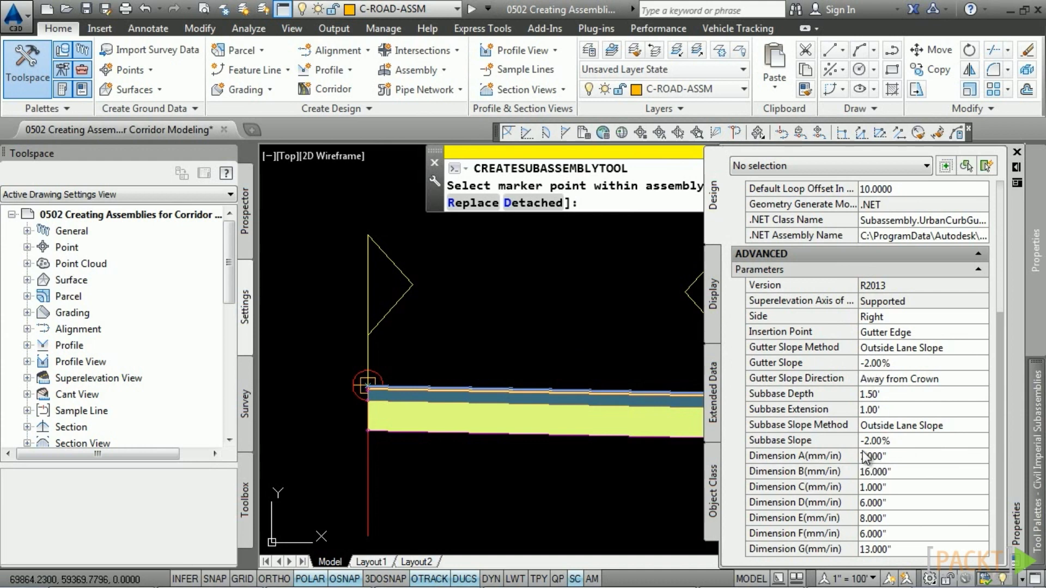
click(887, 409)
text(.5)
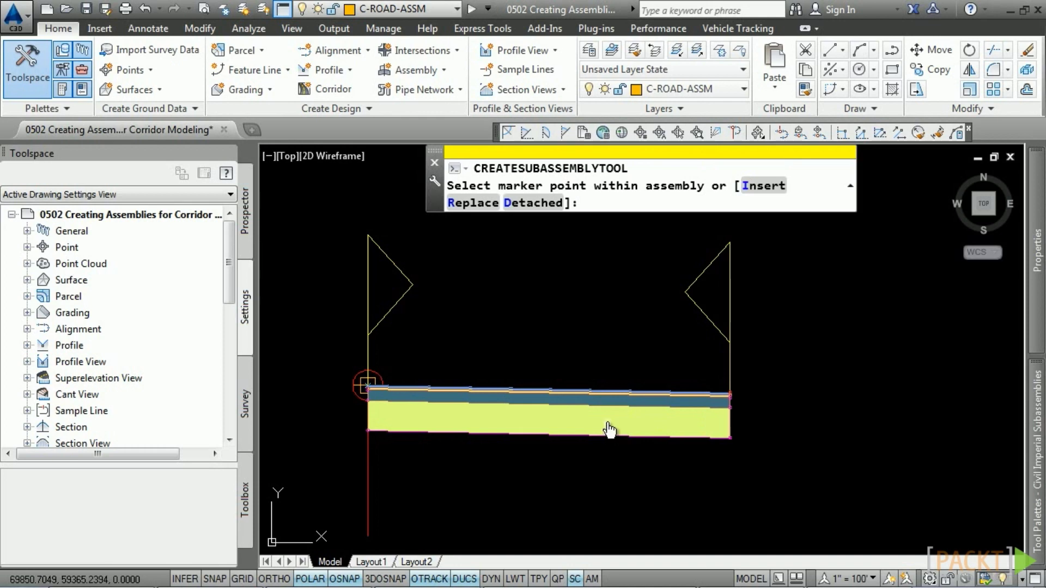
scroll(754, 402, up, 5)
scroll(612, 367, up, 10)
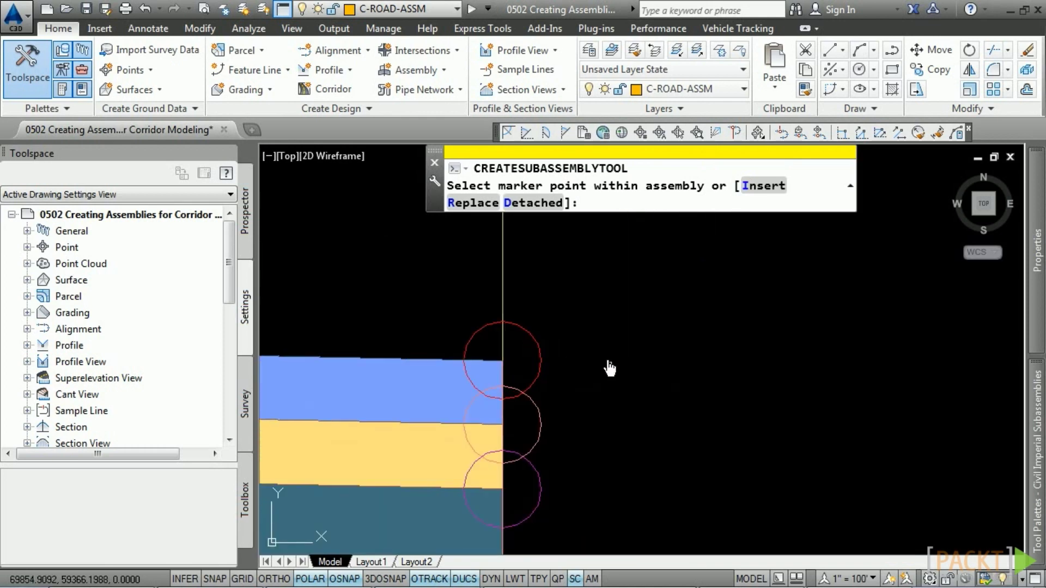
click(474, 314)
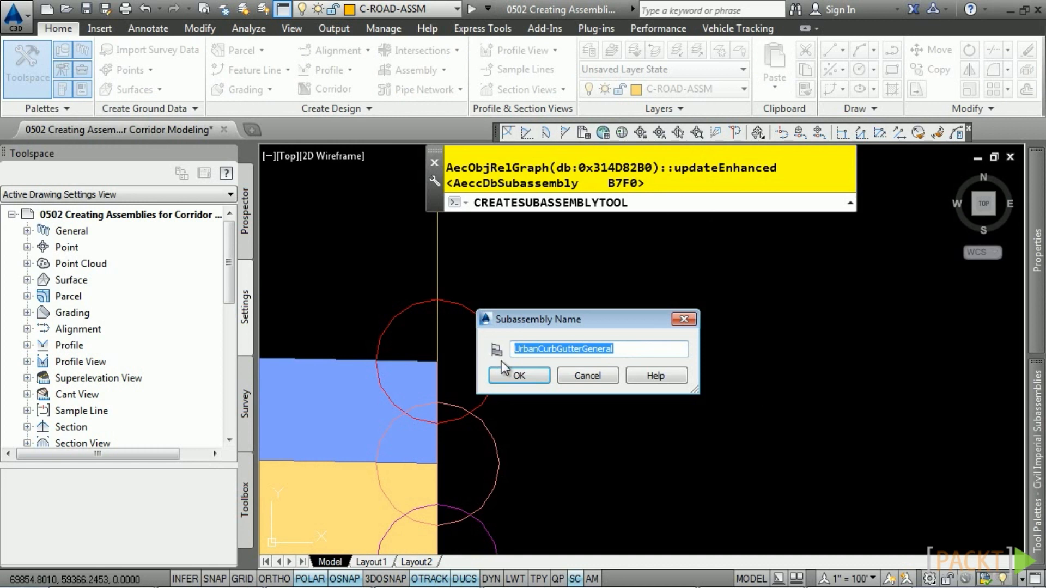
text(RT_CURB)
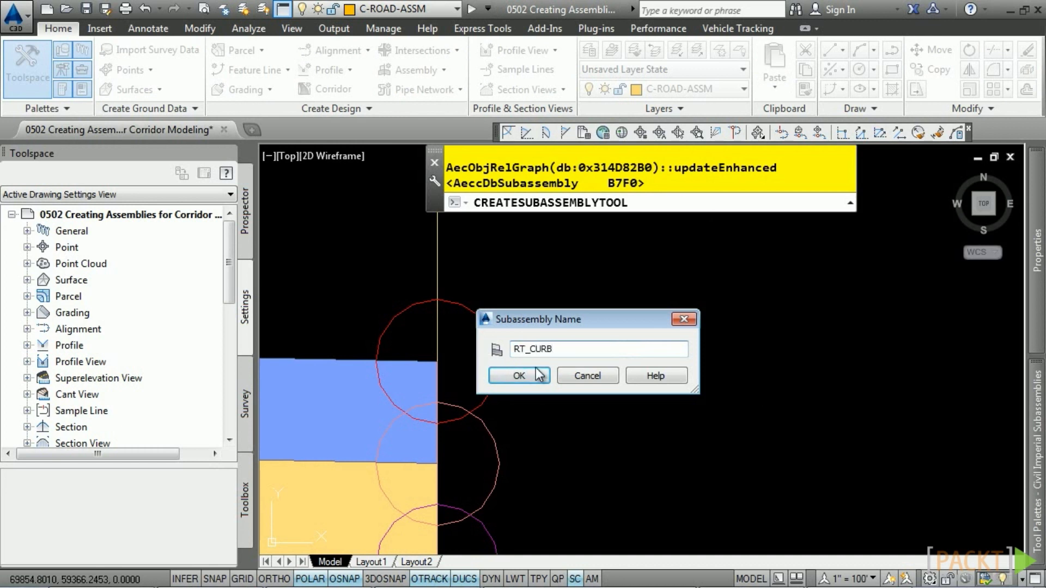
click(521, 368)
scroll(715, 427, down, 5)
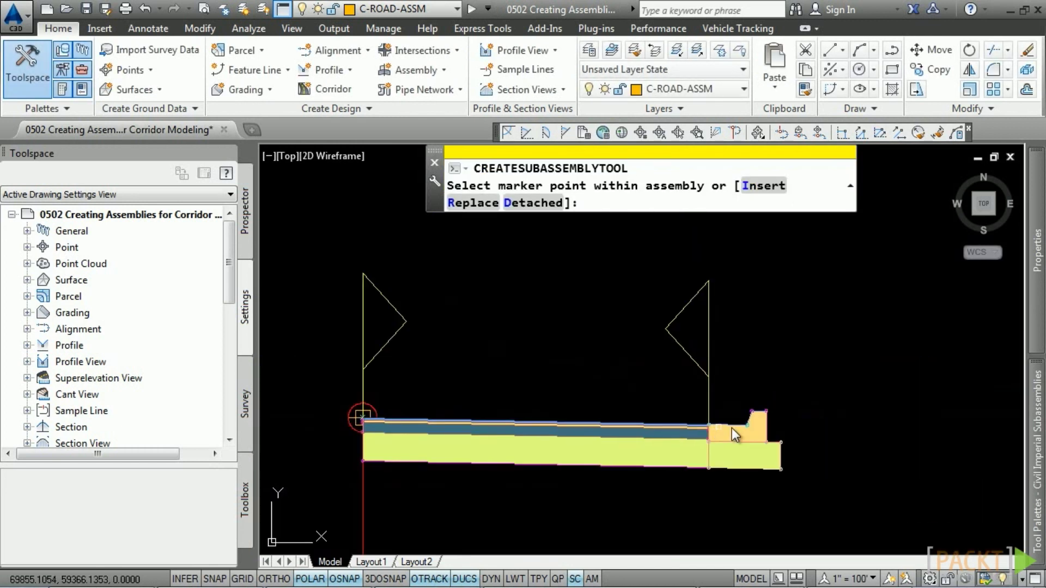
Browse the Imperial Daylight subassemblies for a side slope to follow the right curb
middle_drag(731, 427, 637, 403)
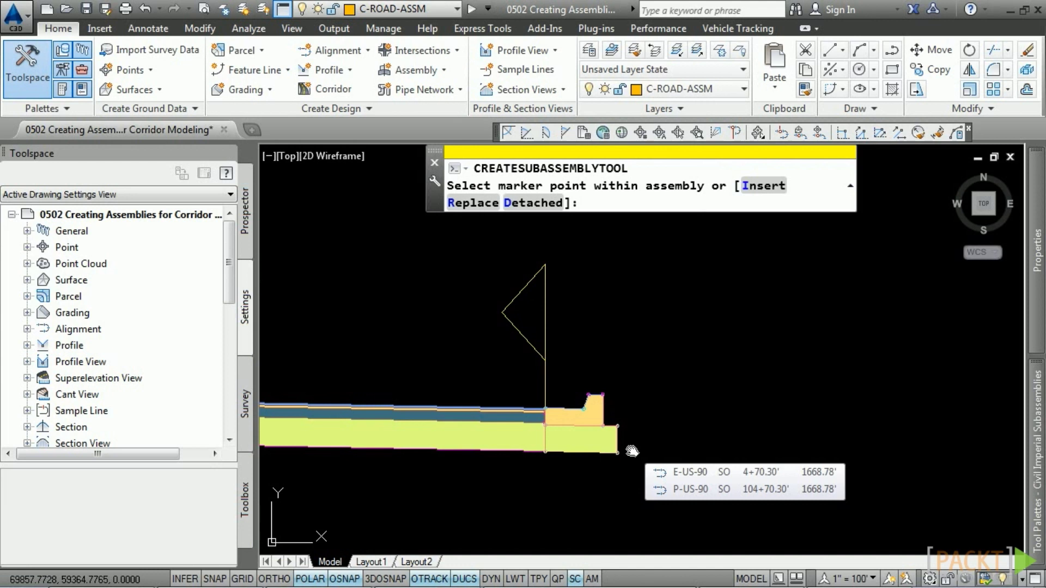
mouse_move(1036, 452)
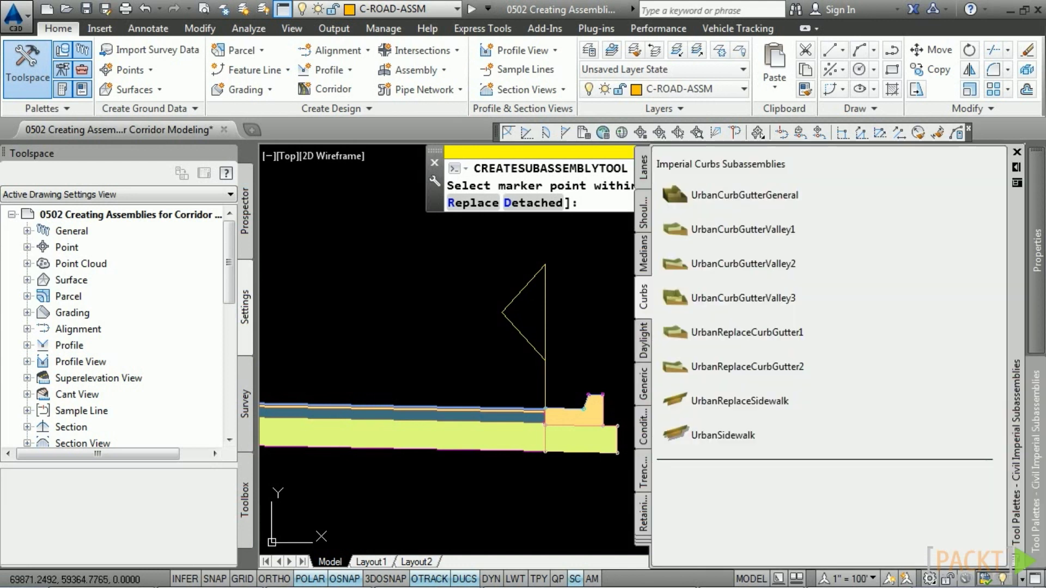
click(645, 342)
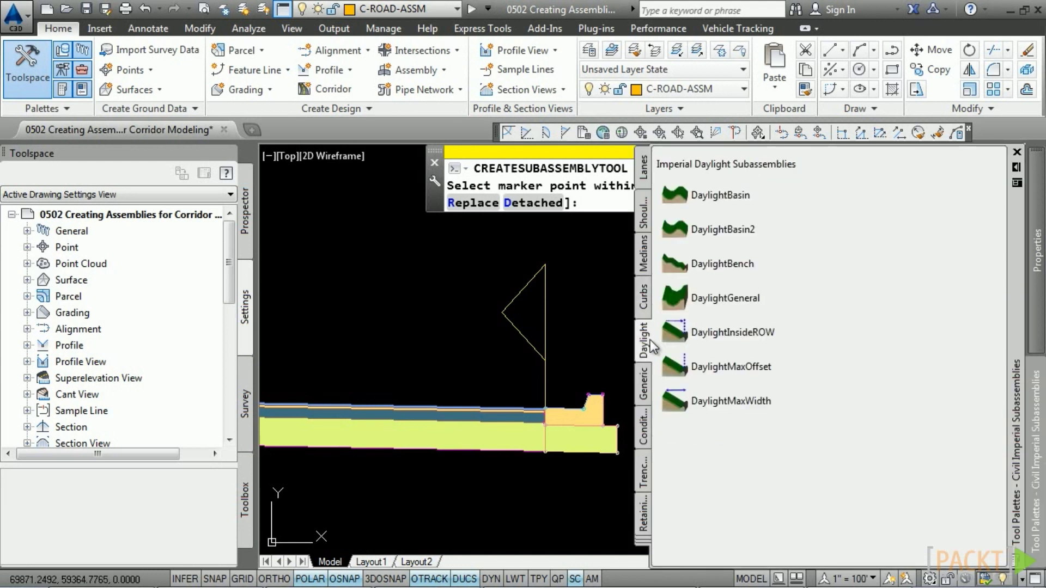
scroll(909, 327, down, 5)
scroll(910, 333, up, 3)
scroll(910, 332, up, 4)
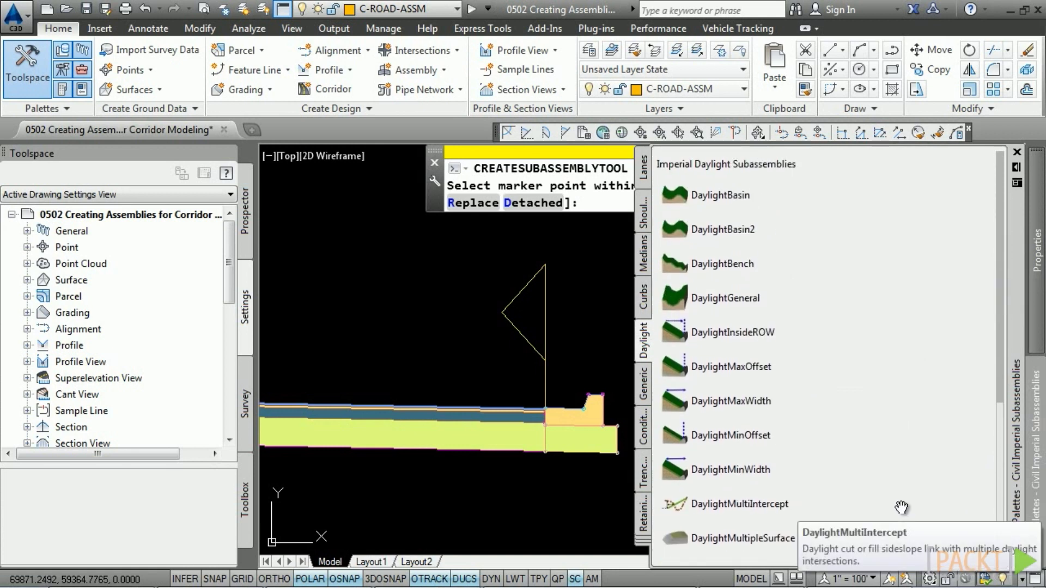
scroll(912, 439, down, 2)
scroll(912, 439, down, 3)
scroll(947, 534, up, 5)
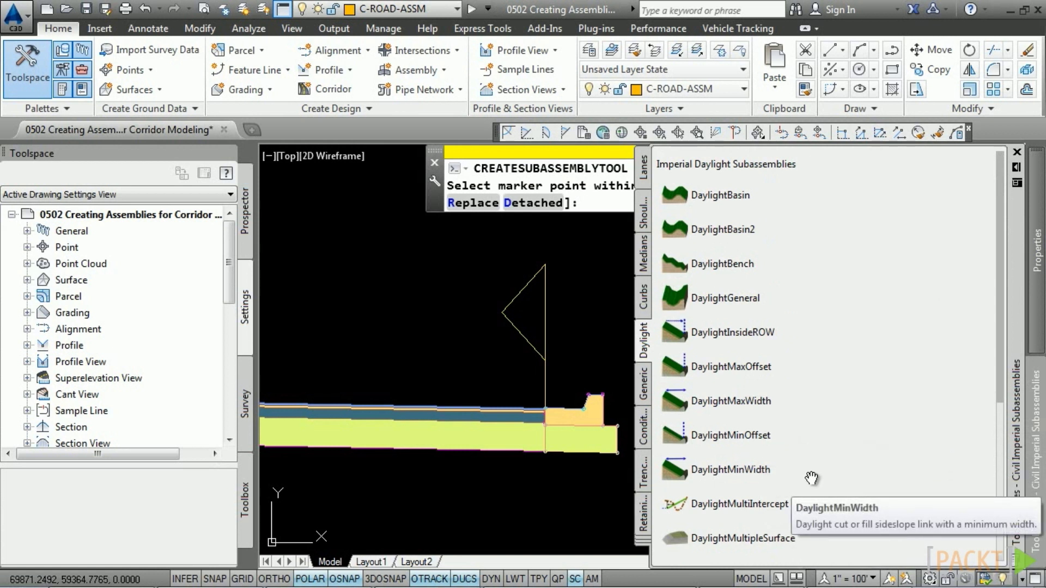
Attach a right-side BasicSideSlopeCutDitch subassembly to the top back point of the right curb and name it RT_DAYLIGHT
click(645, 541)
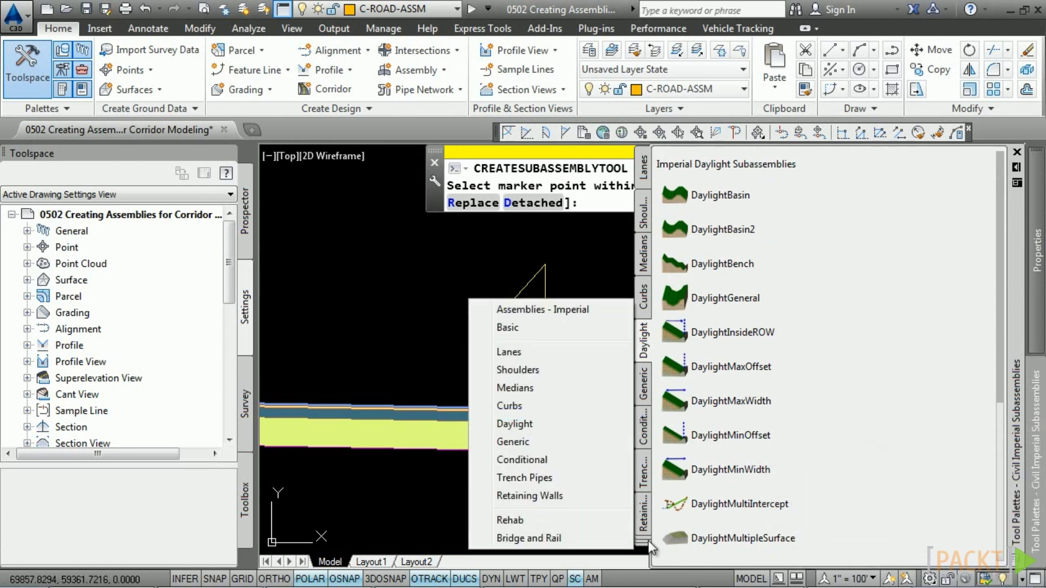
click(531, 327)
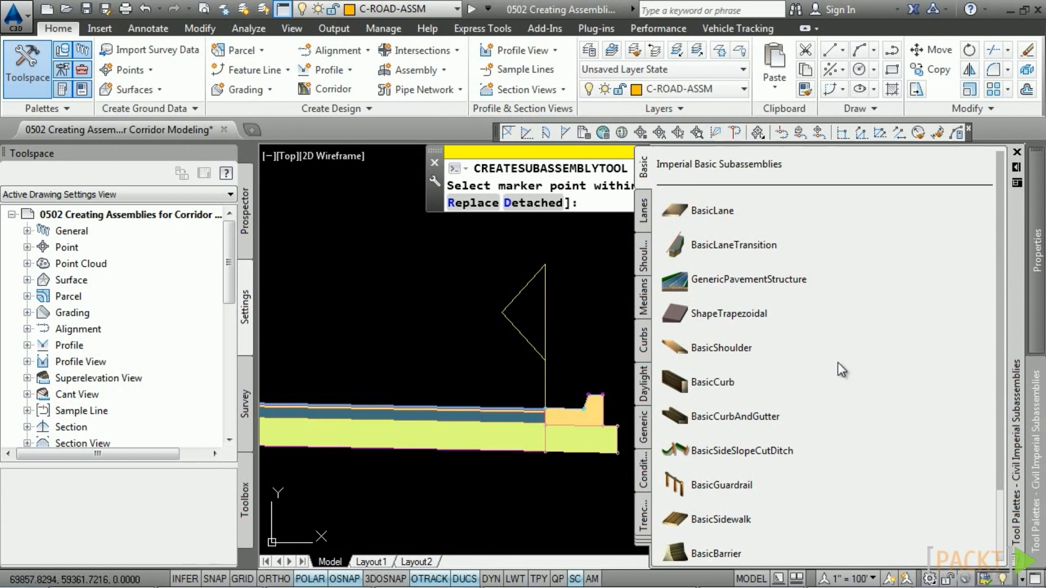
scroll(935, 279, down, 5)
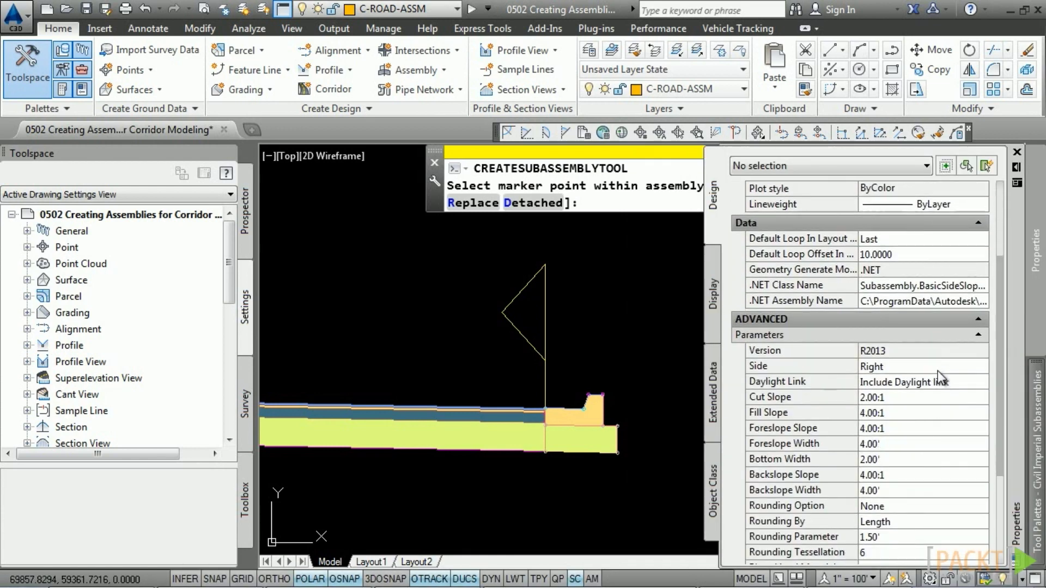
scroll(935, 279, down, 2)
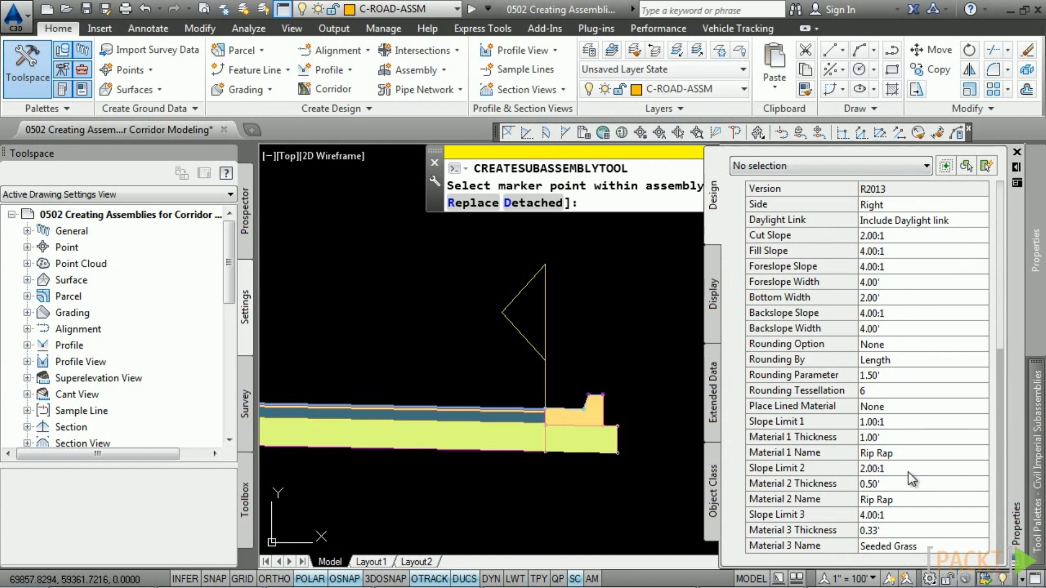
scroll(616, 398, up, 7)
scroll(616, 398, up, 2)
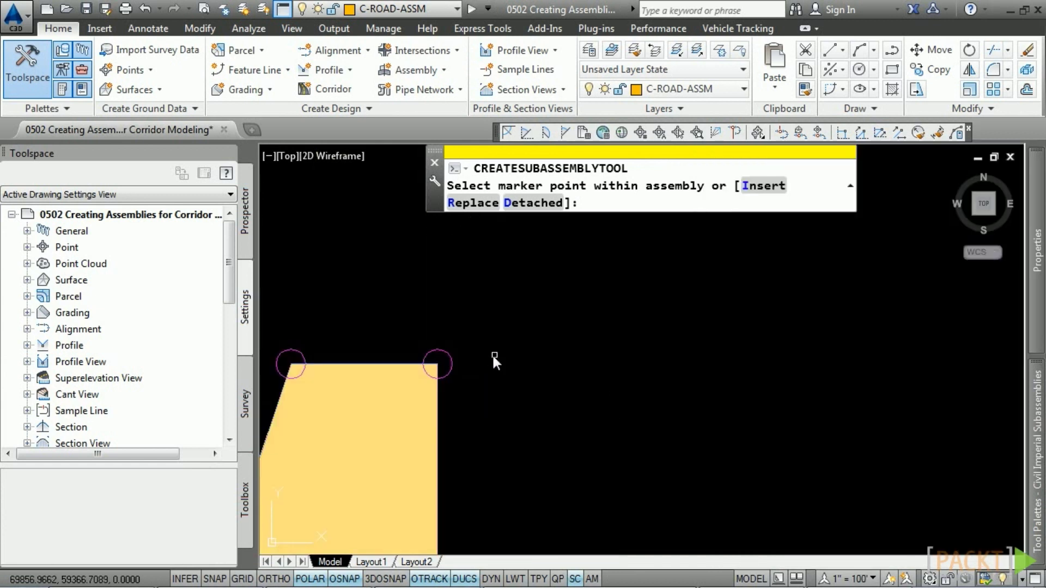
click(451, 359)
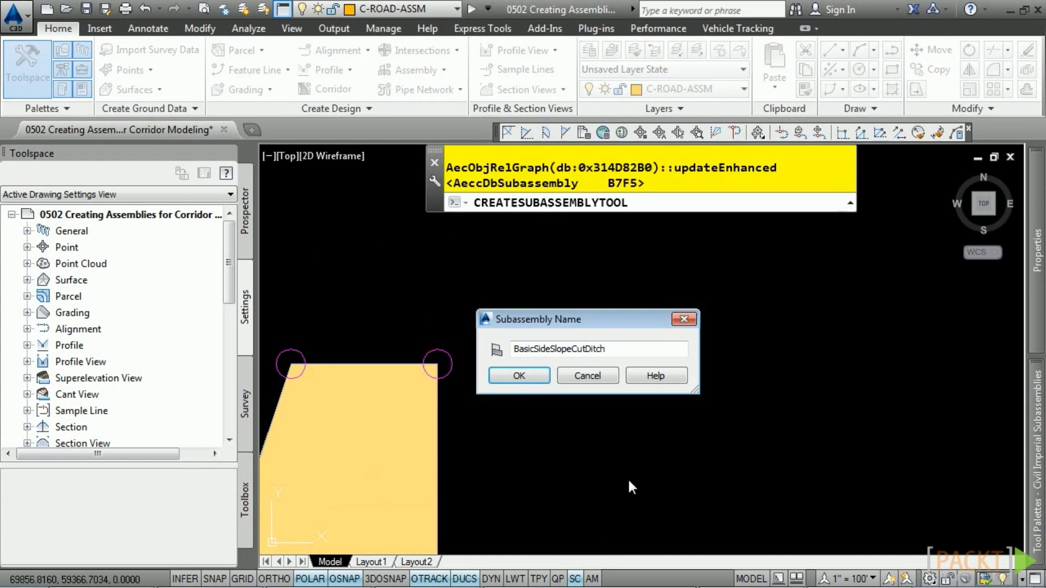
drag(638, 349, 502, 350)
text(R)
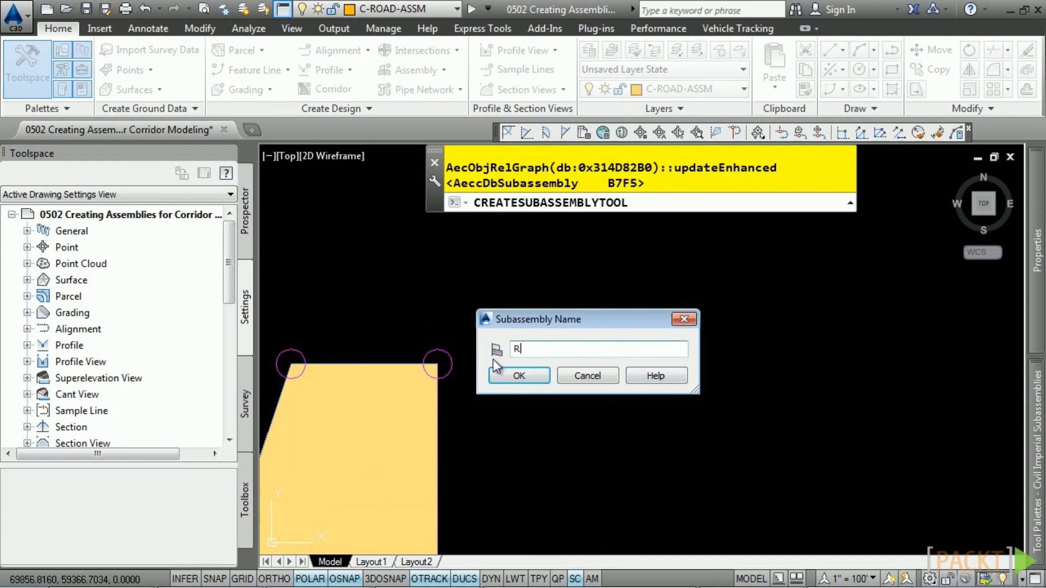
text(T_DAYLIGHT)
click(519, 376)
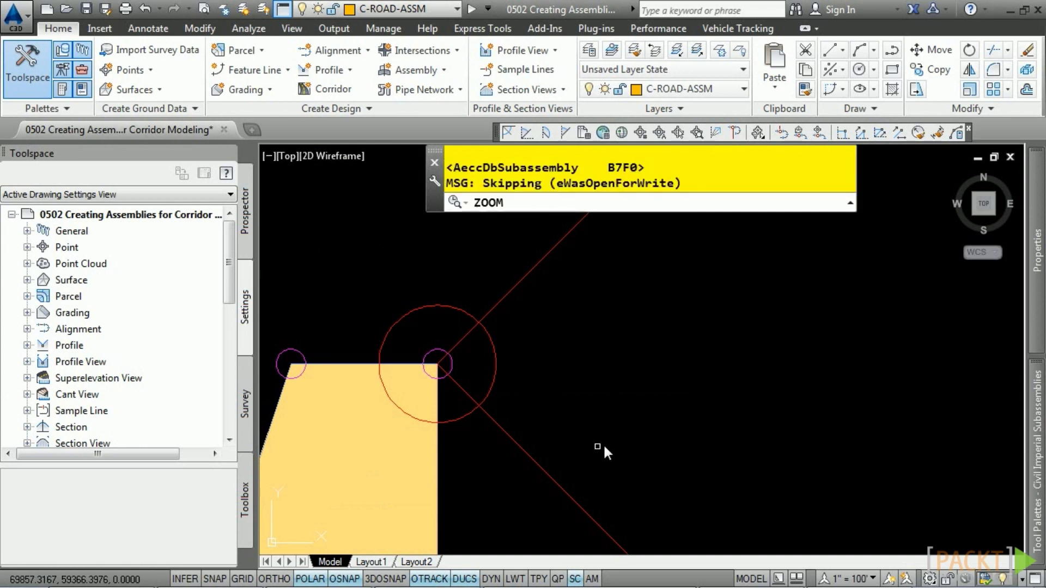
scroll(626, 438, down, 10)
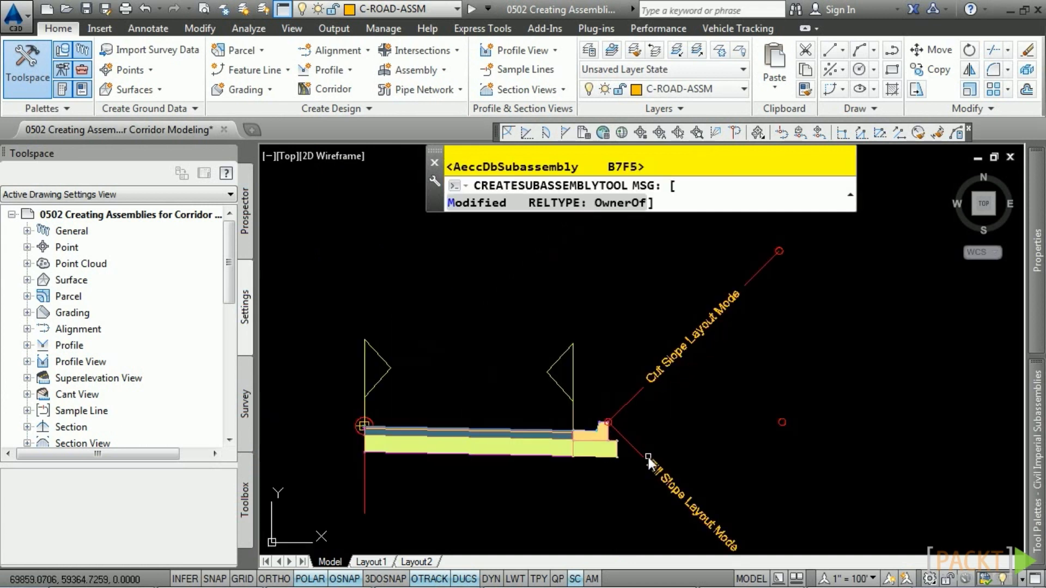
key(Escape)
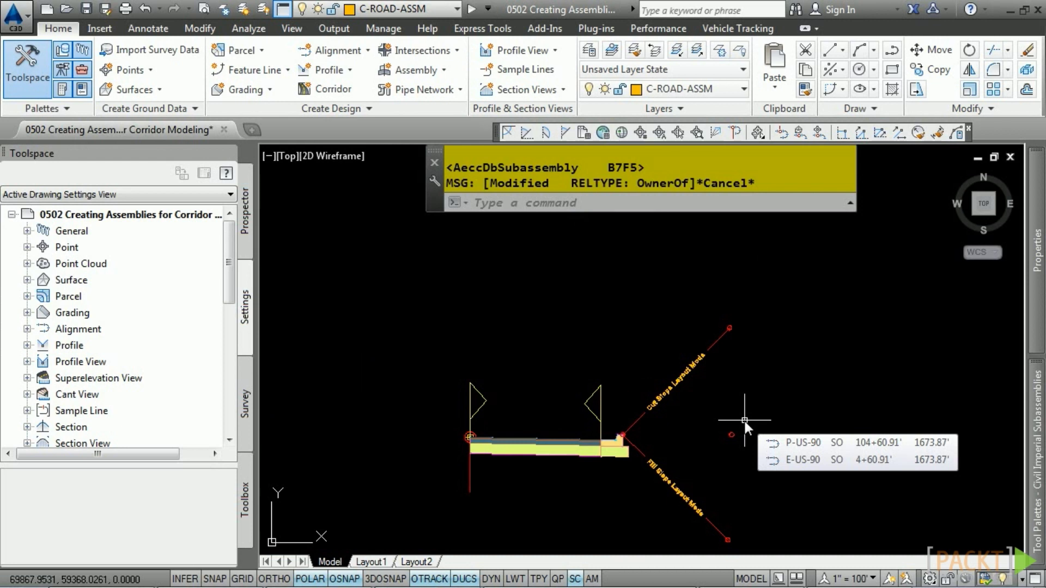
Mirror the right lane, curb and side slope subassemblies across the assembly baseline, naming the mirrored lane LT_LANE
click(773, 362)
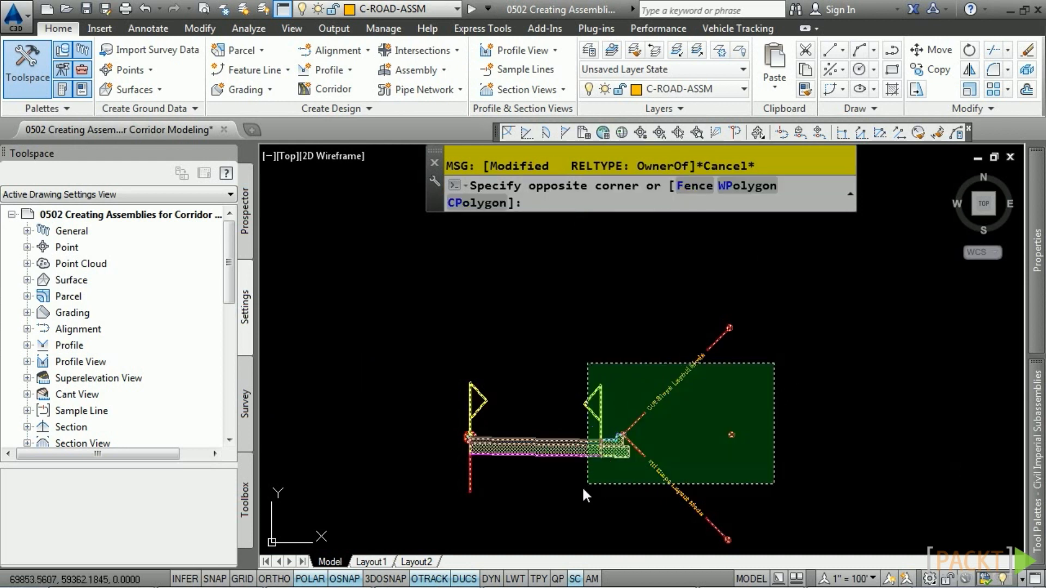
click(554, 515)
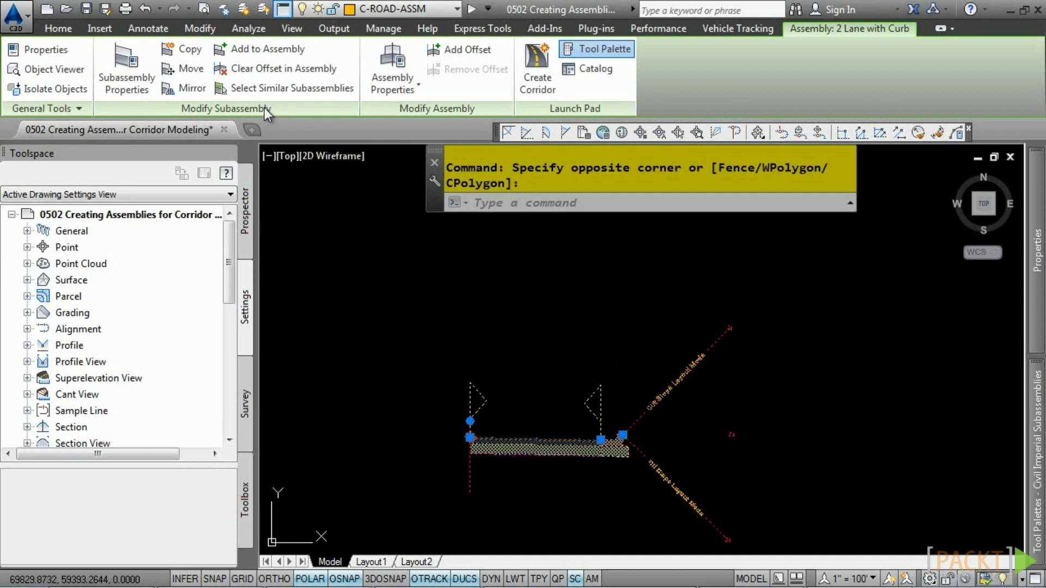
click(188, 88)
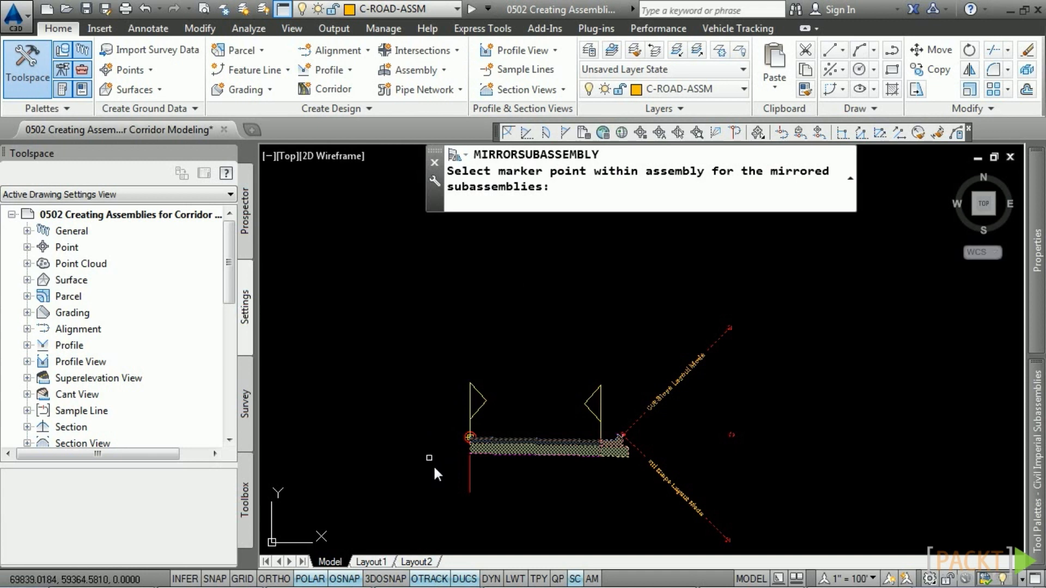
click(469, 483)
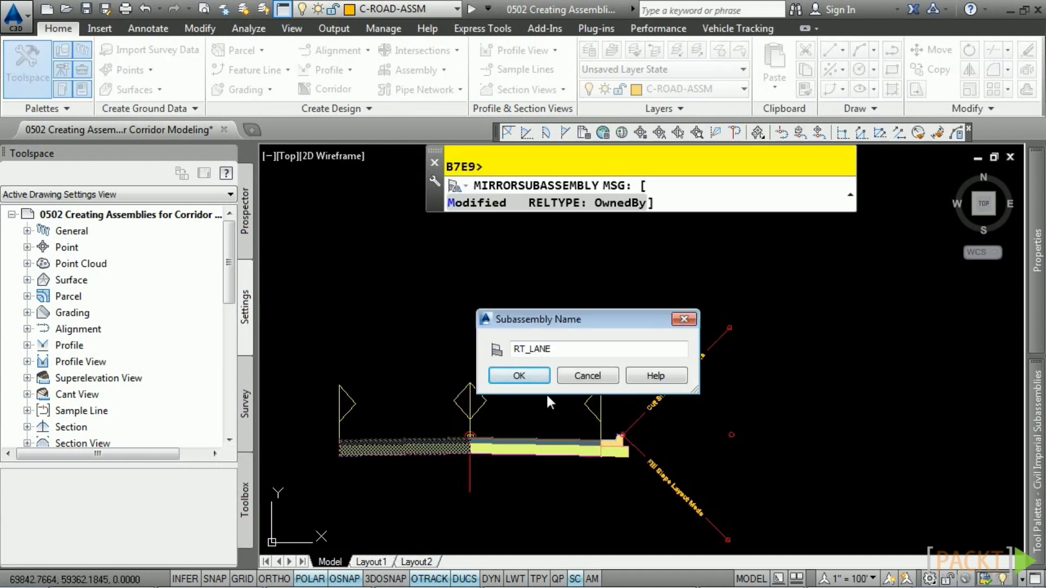
click(519, 349)
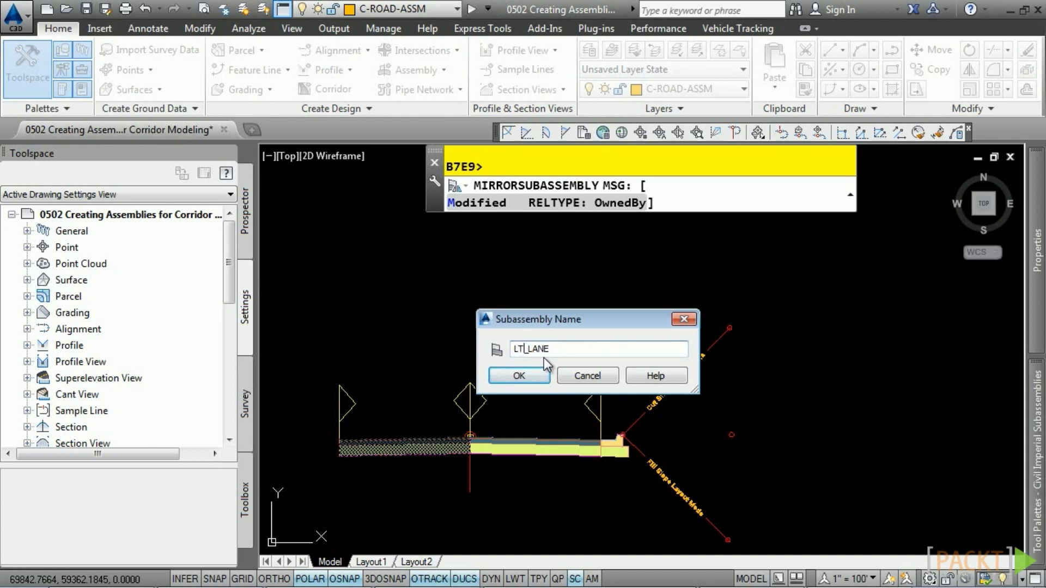
click(523, 376)
Name the mirrored curb LT_CURB and the mirrored side slope LT_DAYLIGHT
click(519, 357)
key(BackSpace)
key(Delete)
text(LT_CURB)
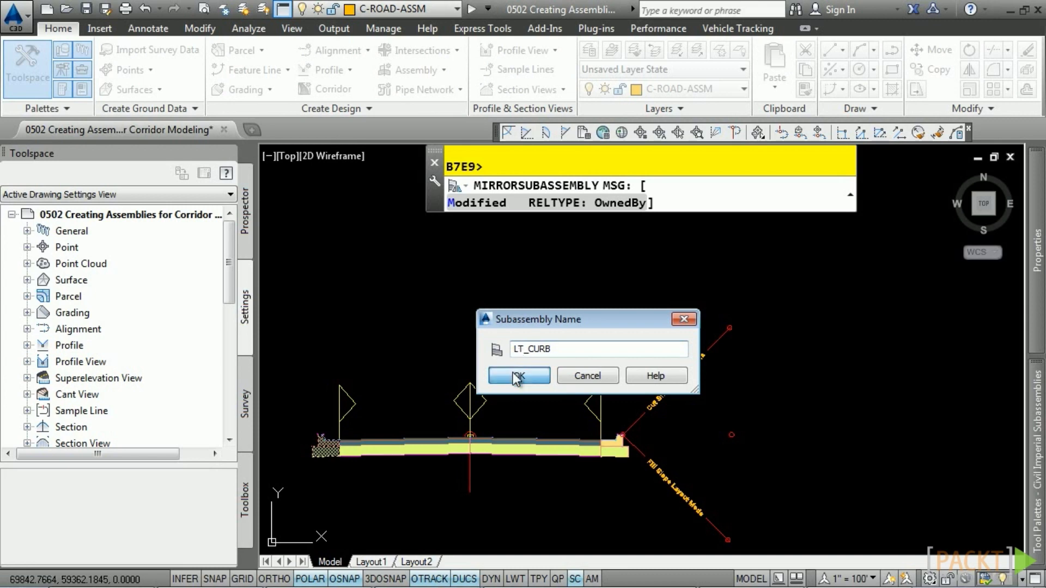
click(518, 377)
click(520, 349)
key(BackSpace)
key(Delete)
text(LT_DAYLIGHT)
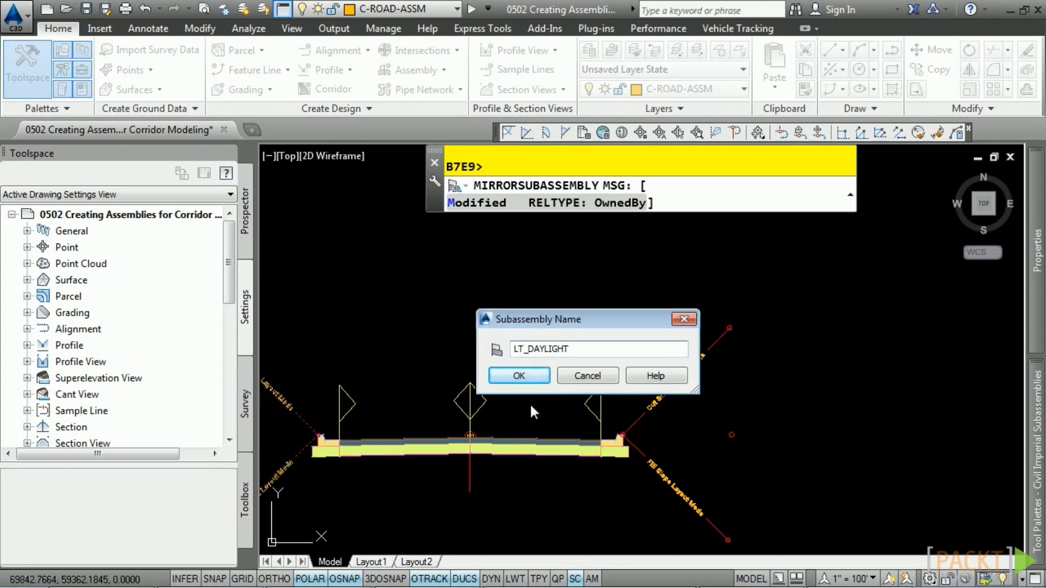
click(520, 374)
key(Escape)
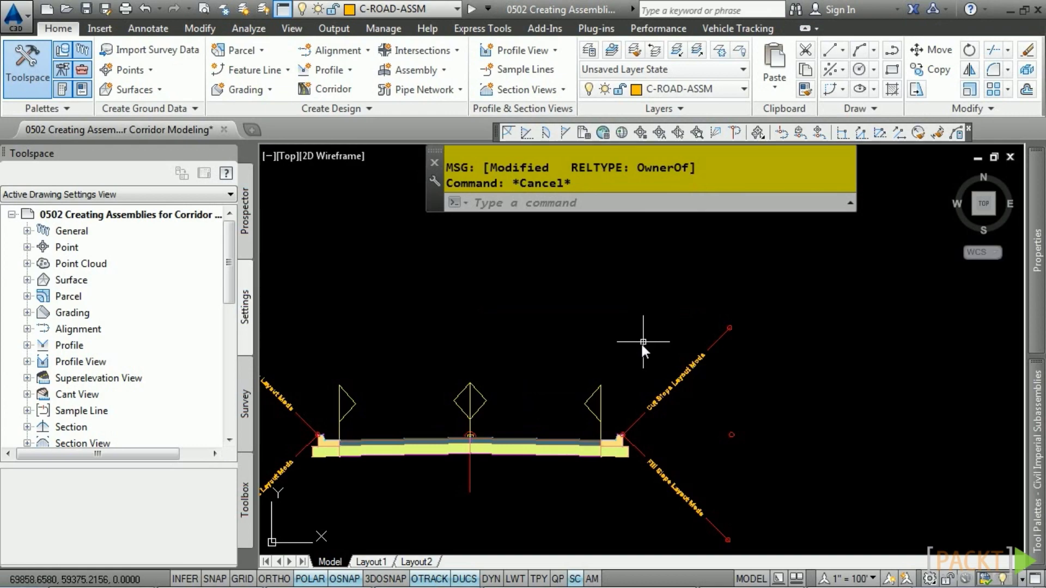
key(ctrl+z)
mouse_move(681, 414)
middle_down()
mouse_move(635, 407)
mouse_move(658, 454)
middle_up()
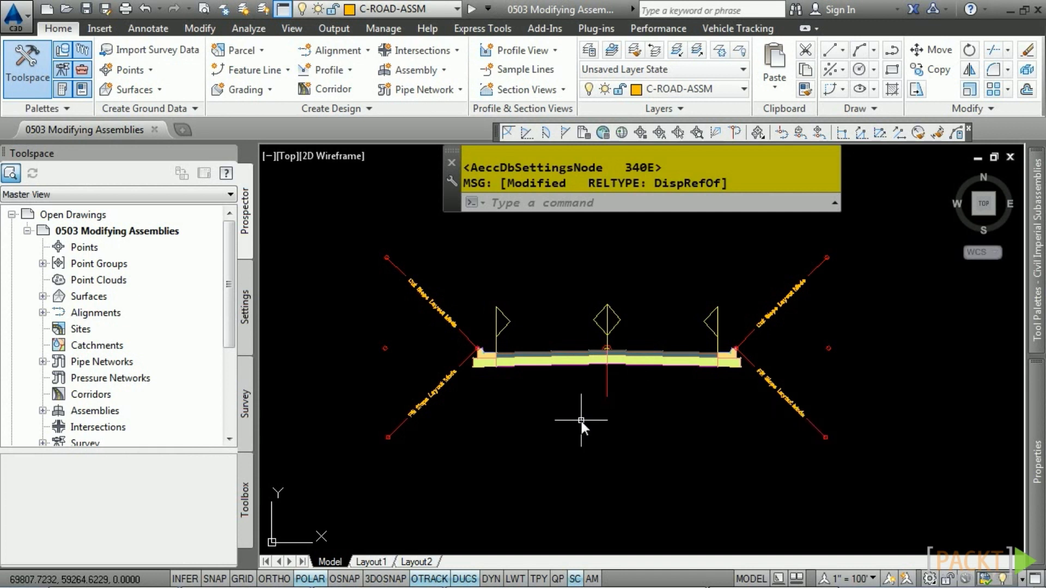
Rename the baseline of the 2 Lane with curb assembly to ML1 in the assembly's construction properties
click(590, 407)
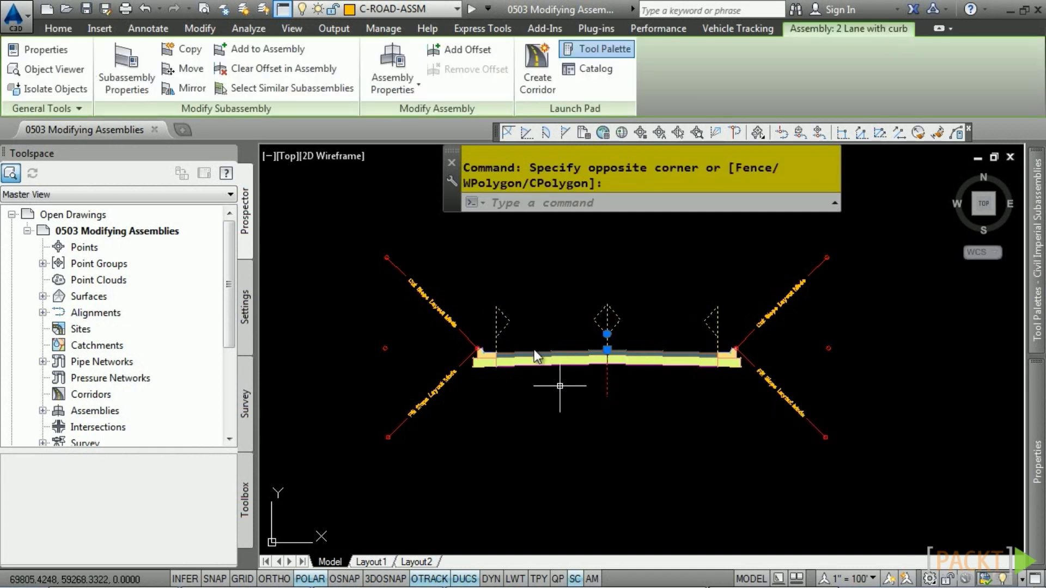
click(391, 65)
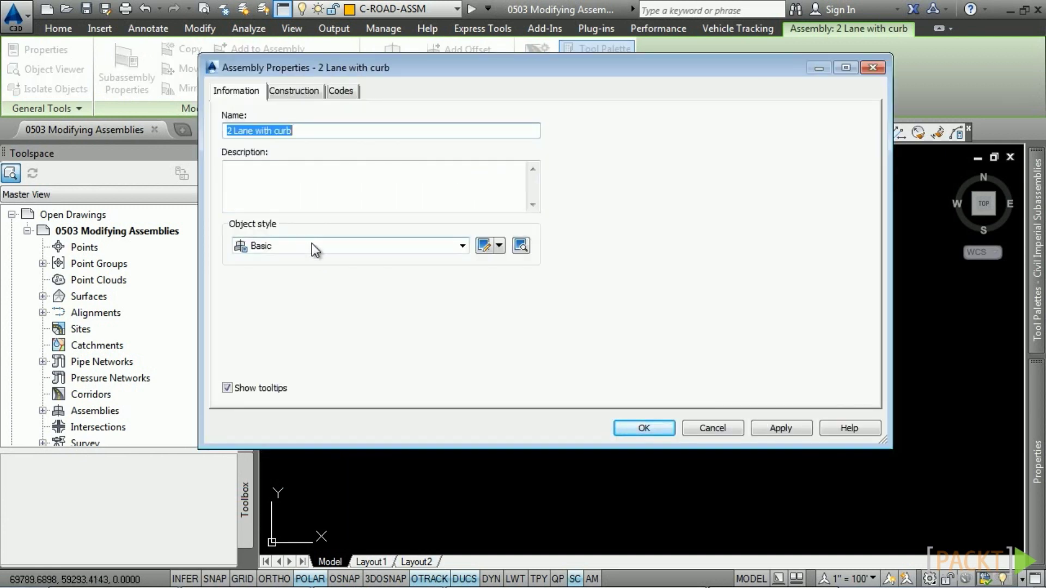
click(324, 133)
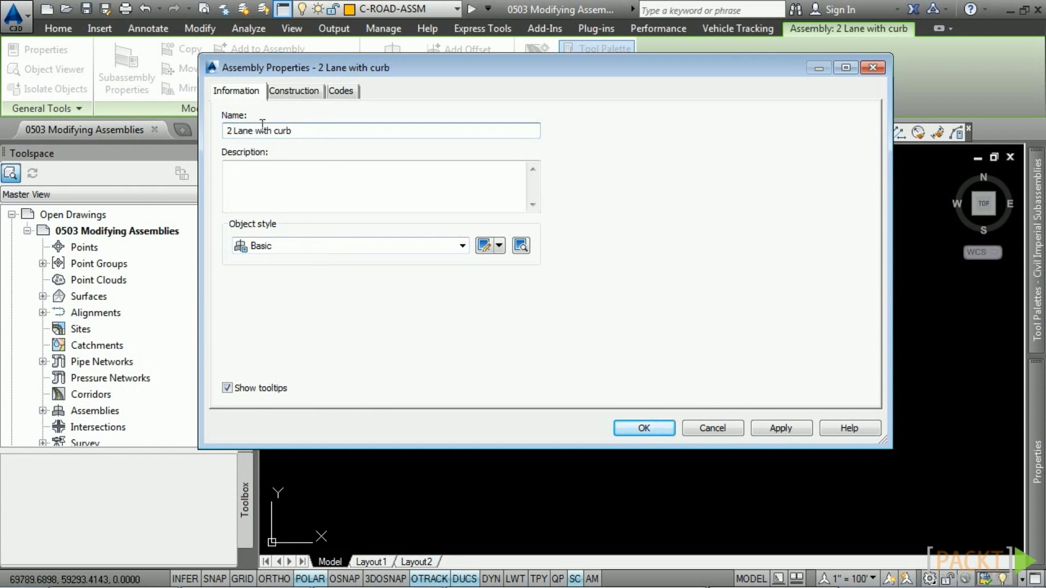
click(304, 91)
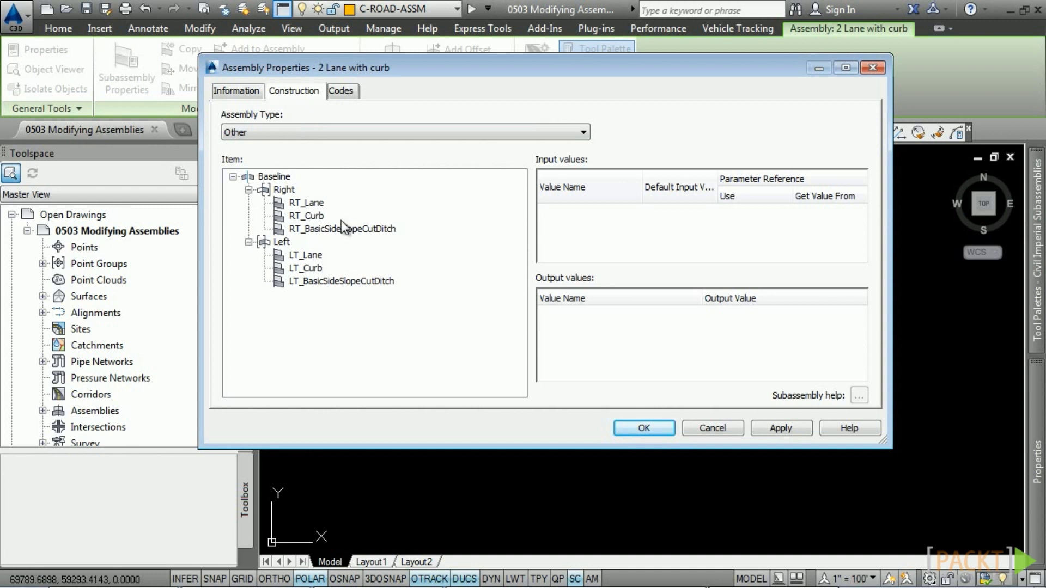
click(374, 133)
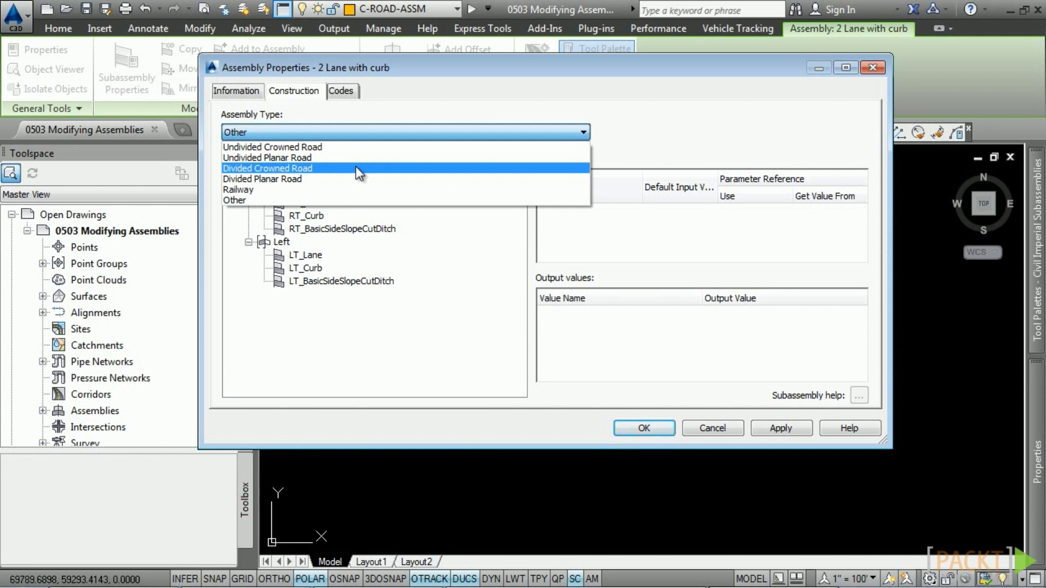
click(537, 76)
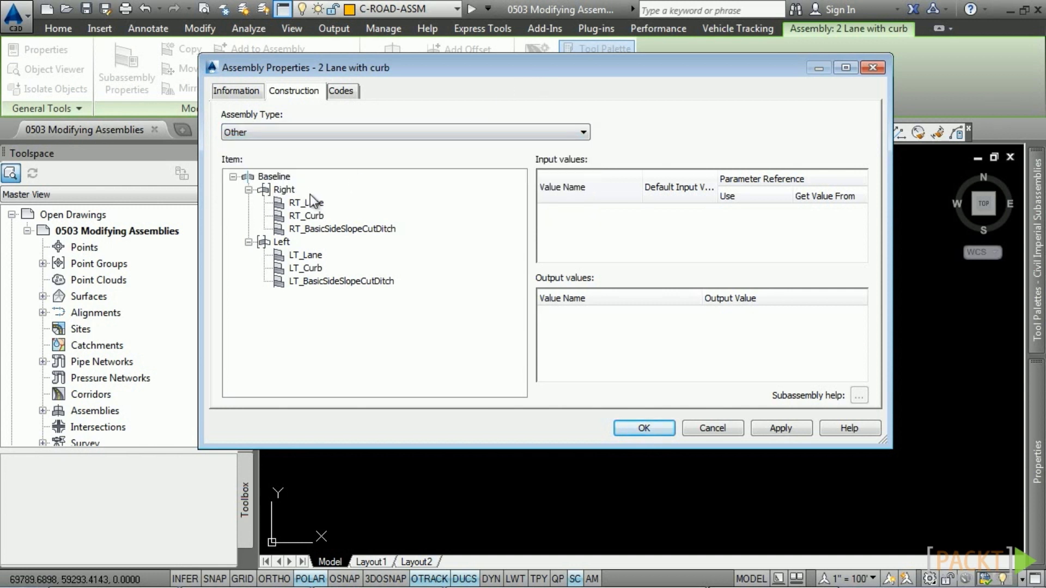
click(278, 176)
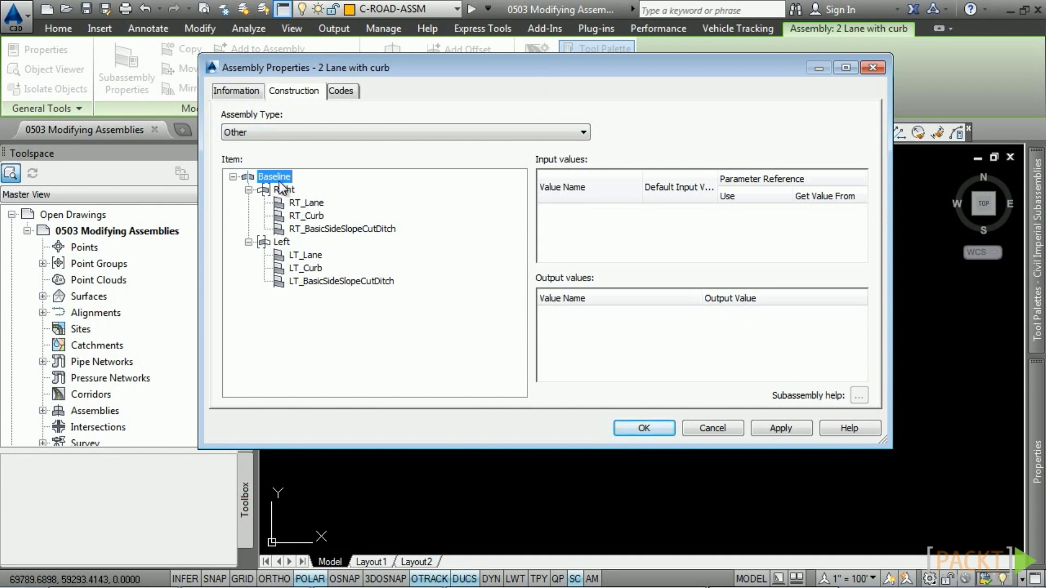
click(278, 177)
text(ML1)
key(Return)
Set the width of the RT_Lane subassembly to 15' and apply it to the assembly
click(312, 200)
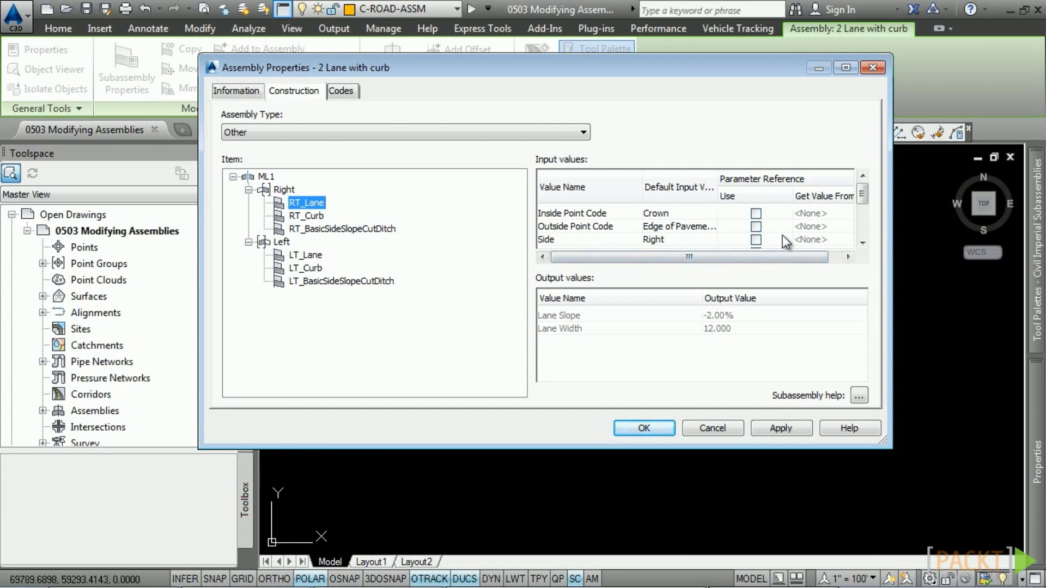
drag(882, 440, 897, 493)
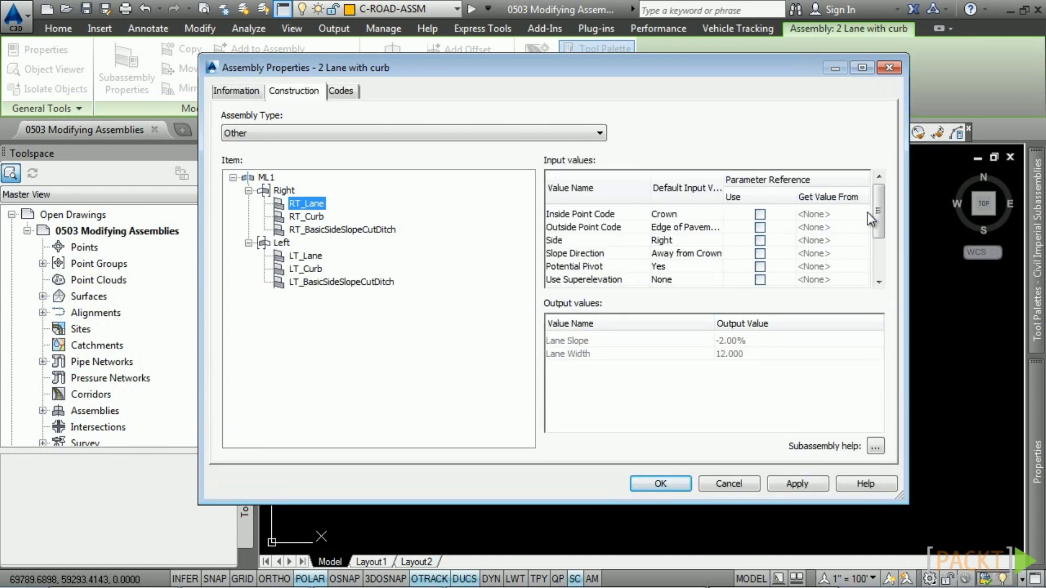
drag(880, 213, 878, 256)
click(688, 285)
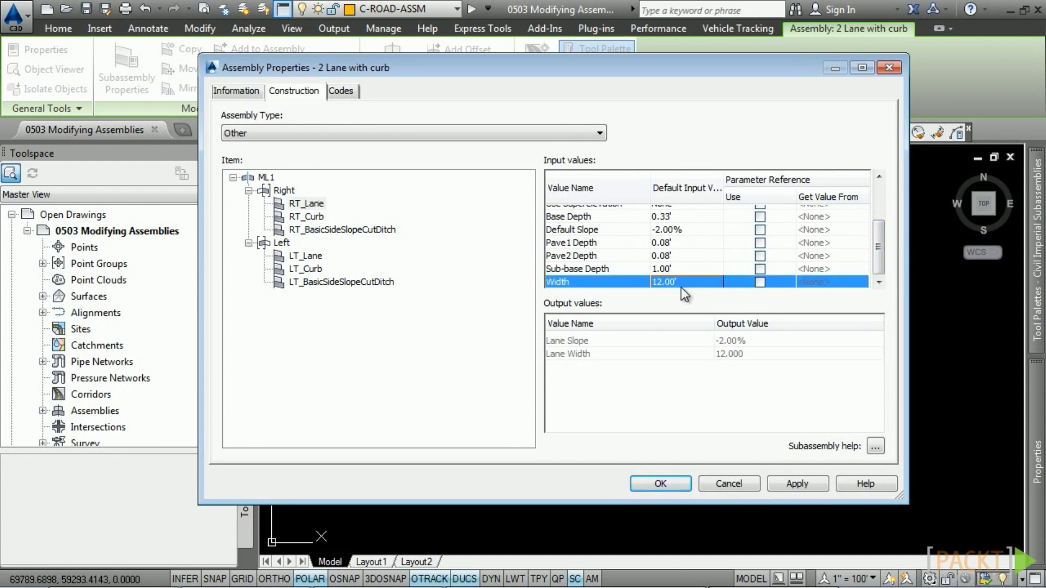
click(682, 282)
text(15)
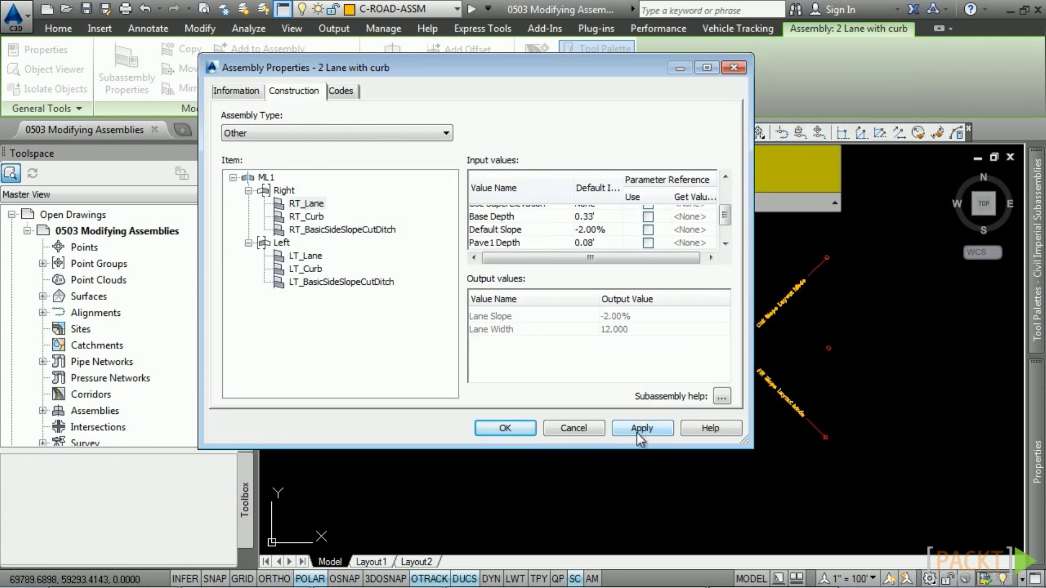
click(641, 429)
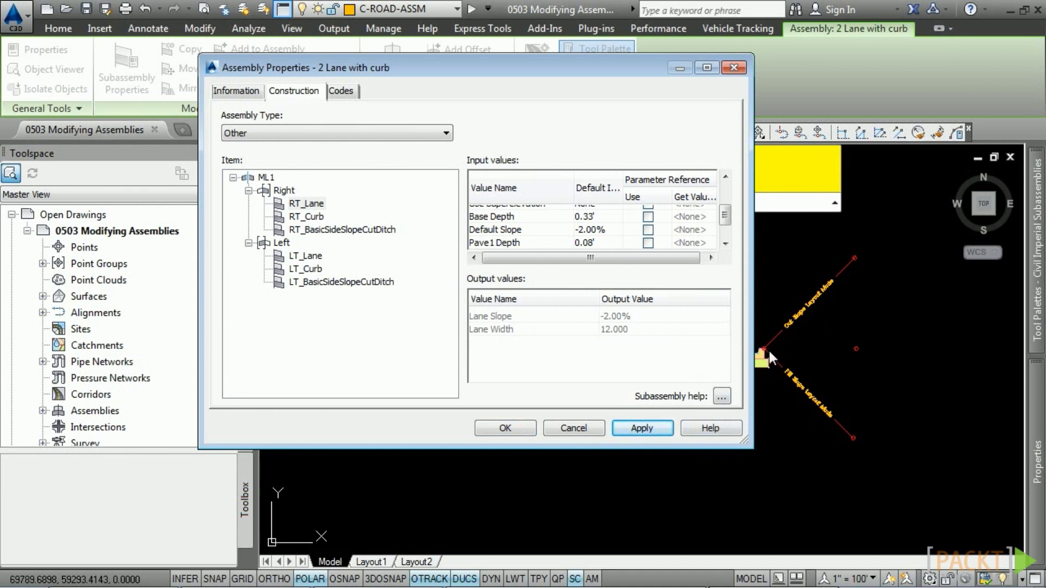
Review the codes and styles of the assembly's All Codes set, then close its properties and deselect it
click(342, 91)
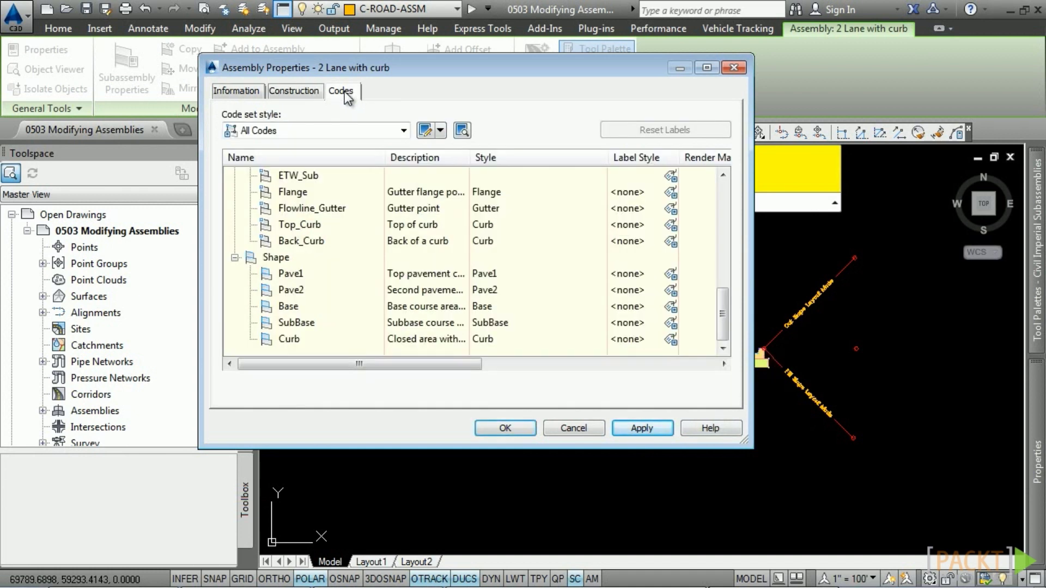
drag(728, 302, 689, 317)
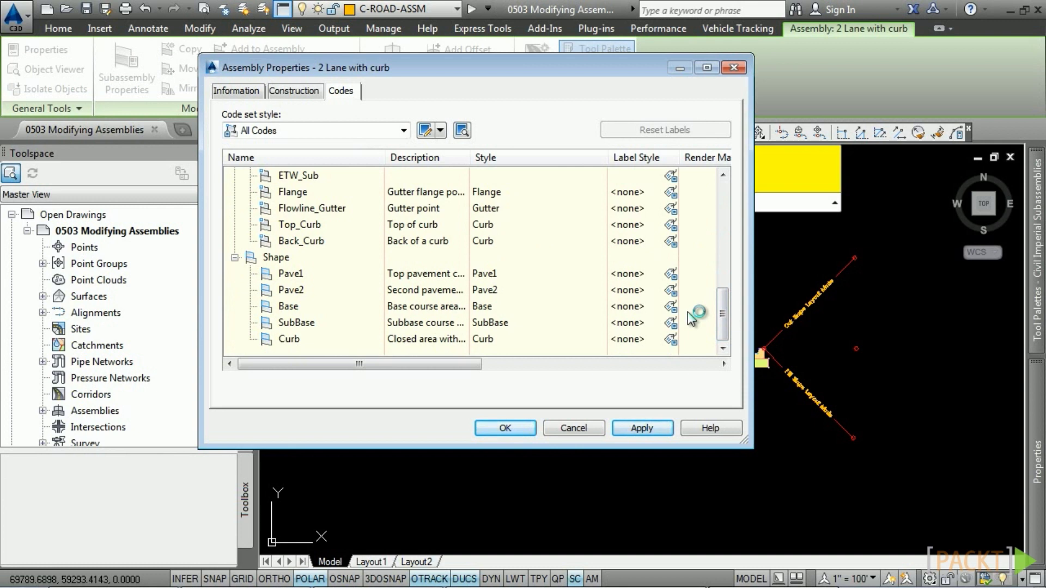
key(Return)
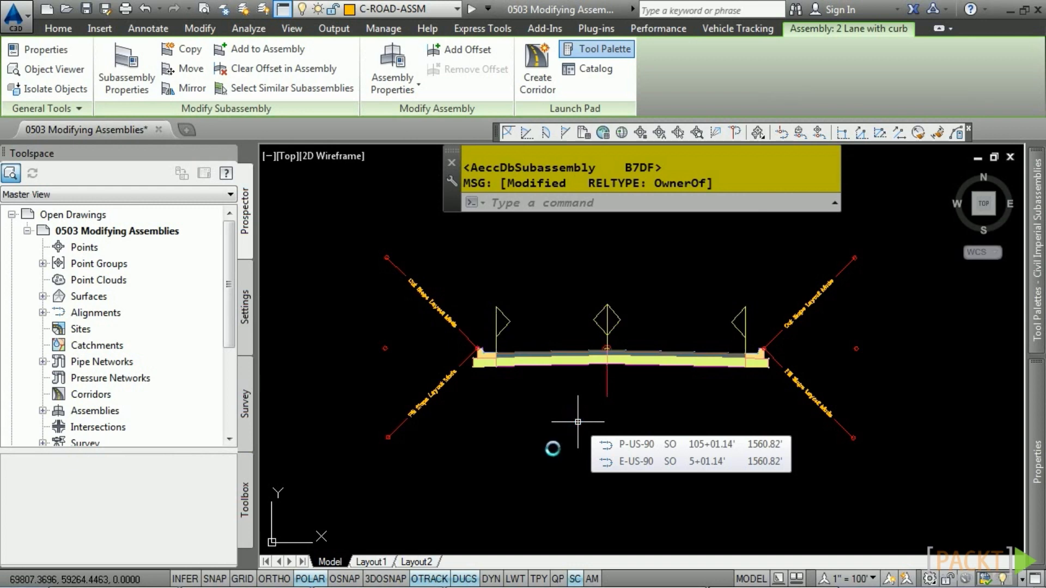
key(Escape)
Set the Subassembly Name Prompt option to On in the CreateSubAssemblyTool command settings
click(243, 307)
scroll(135, 355, down, 6)
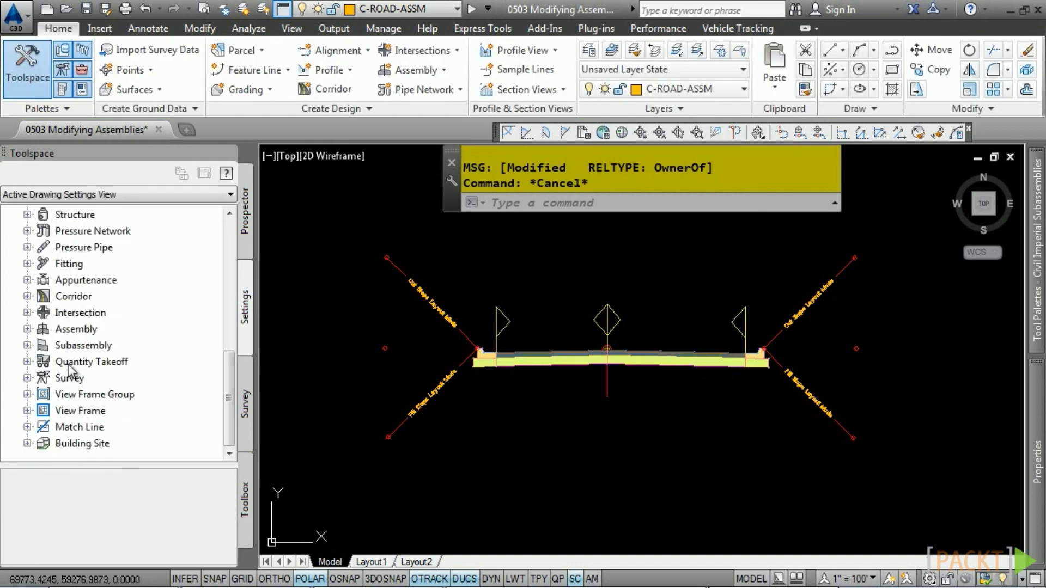
click(27, 346)
click(42, 361)
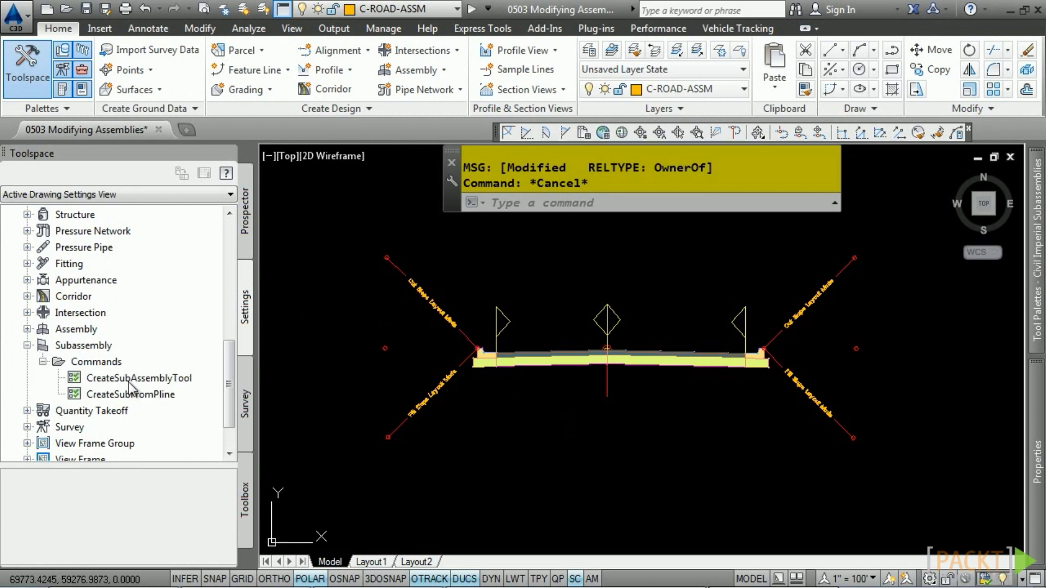
drag(119, 379, 145, 381)
double_click(146, 381)
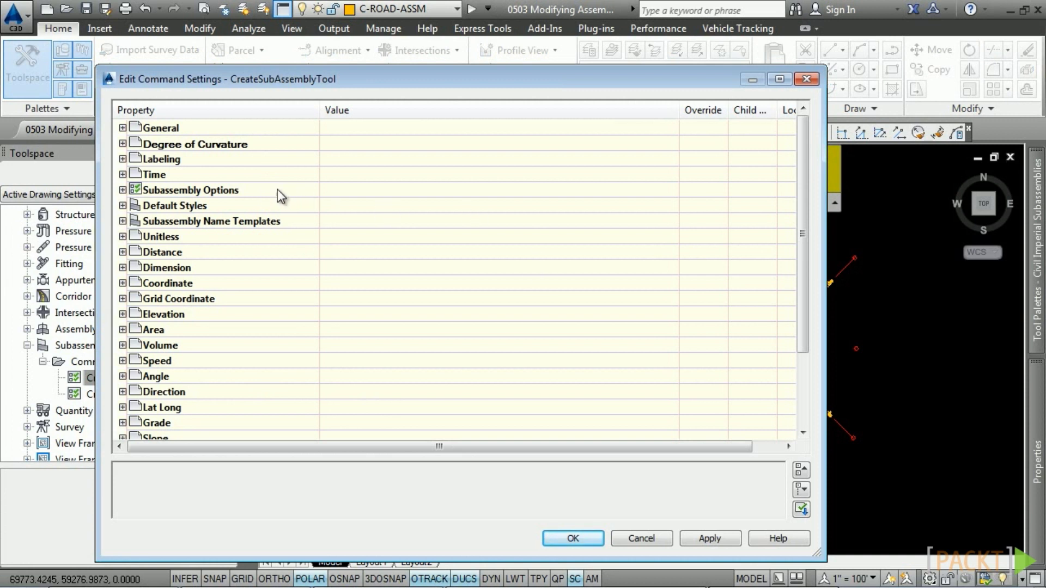
click(122, 189)
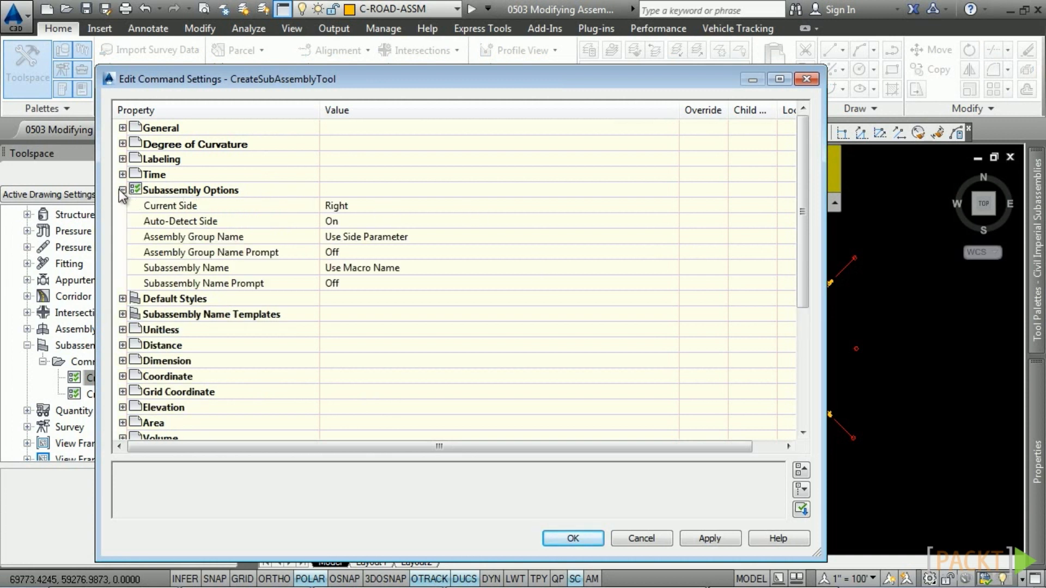
click(362, 283)
click(362, 283)
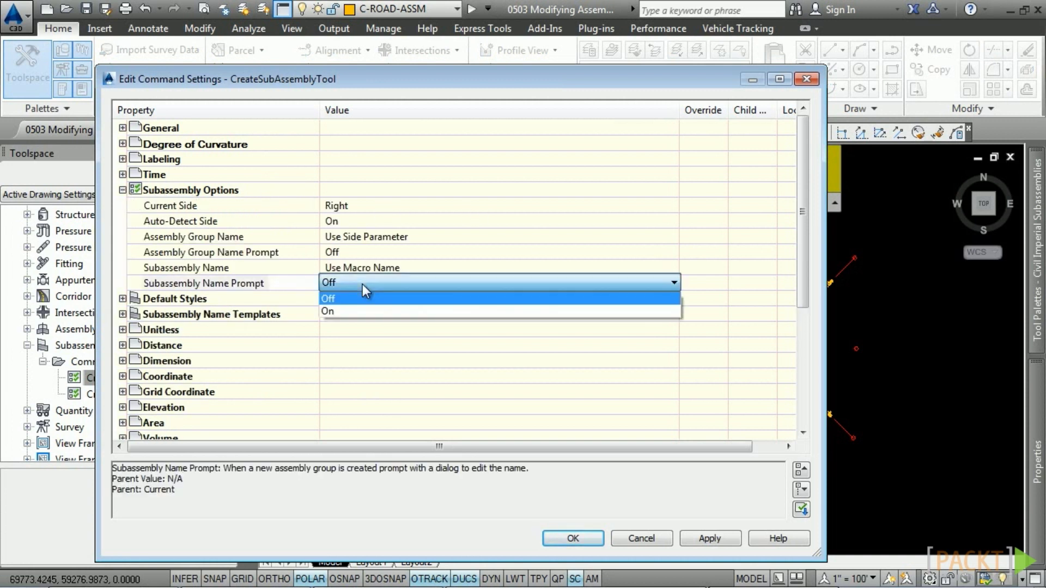
click(335, 311)
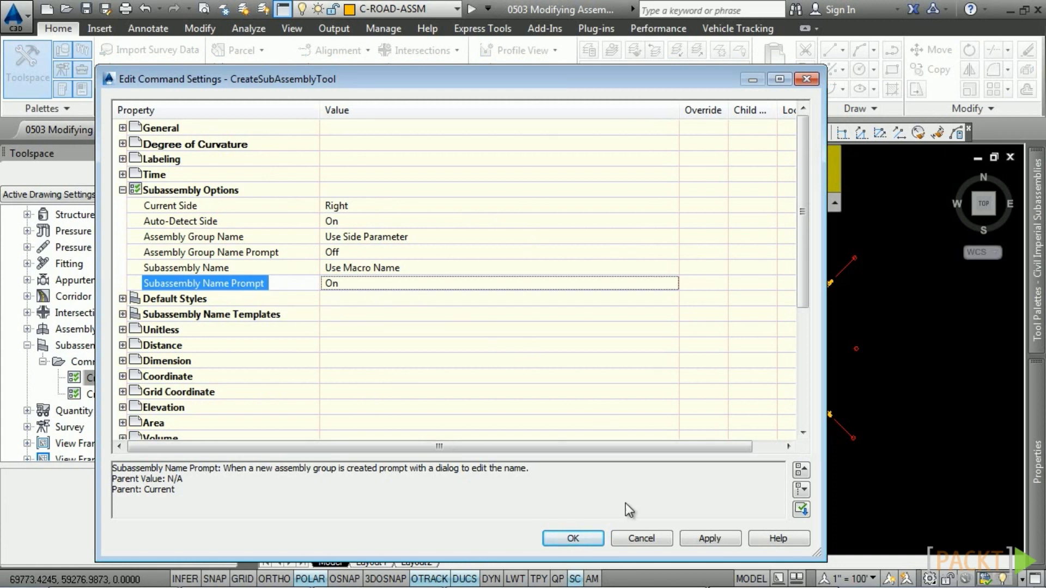
click(571, 538)
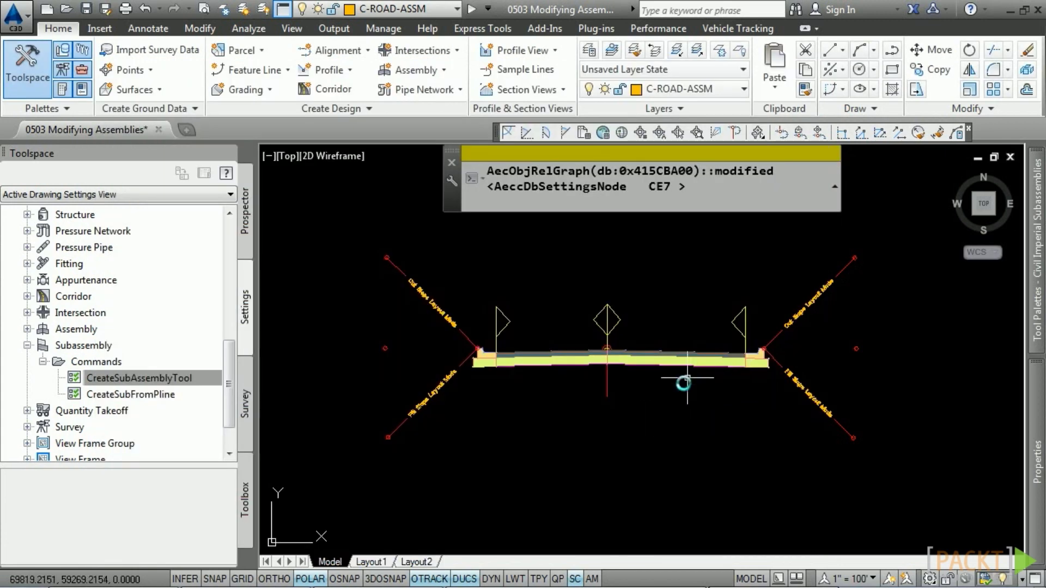
Set the width of the RT_Lane subassembly to 12' in its object properties
click(695, 411)
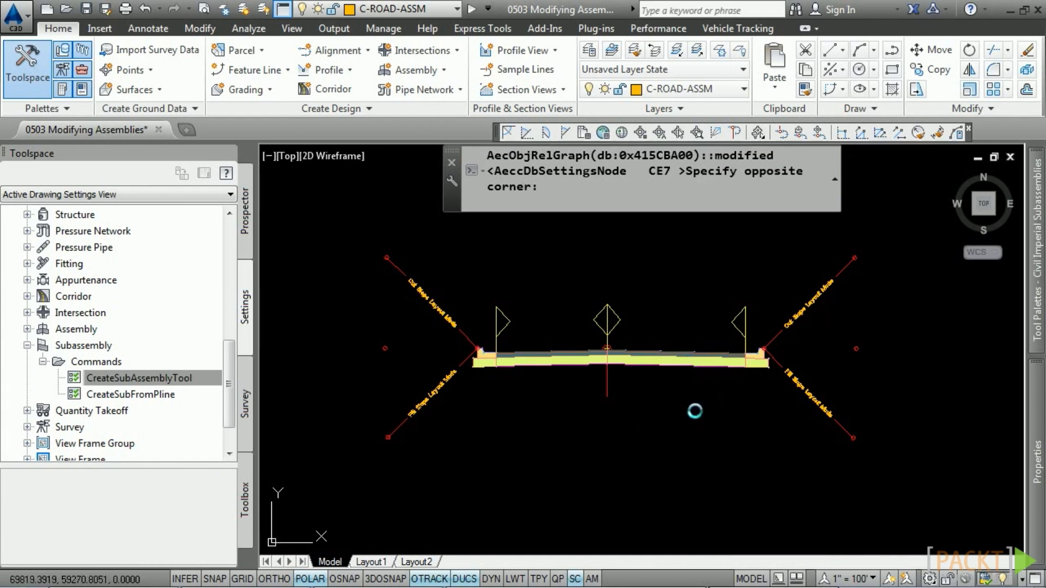
click(694, 412)
mouse_move(1032, 463)
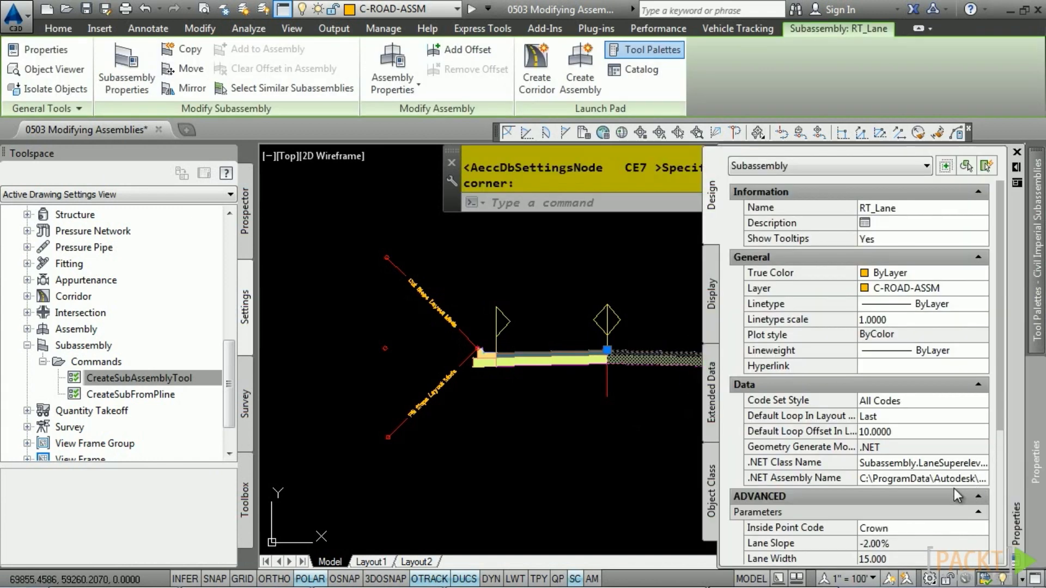
scroll(935, 235, down, 5)
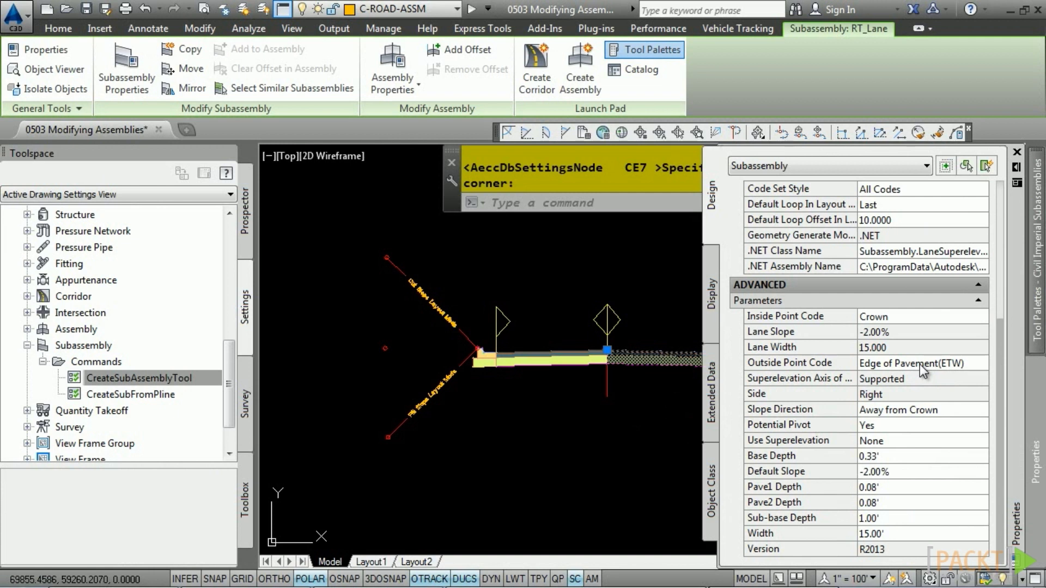
click(904, 533)
text(12)
key(Return)
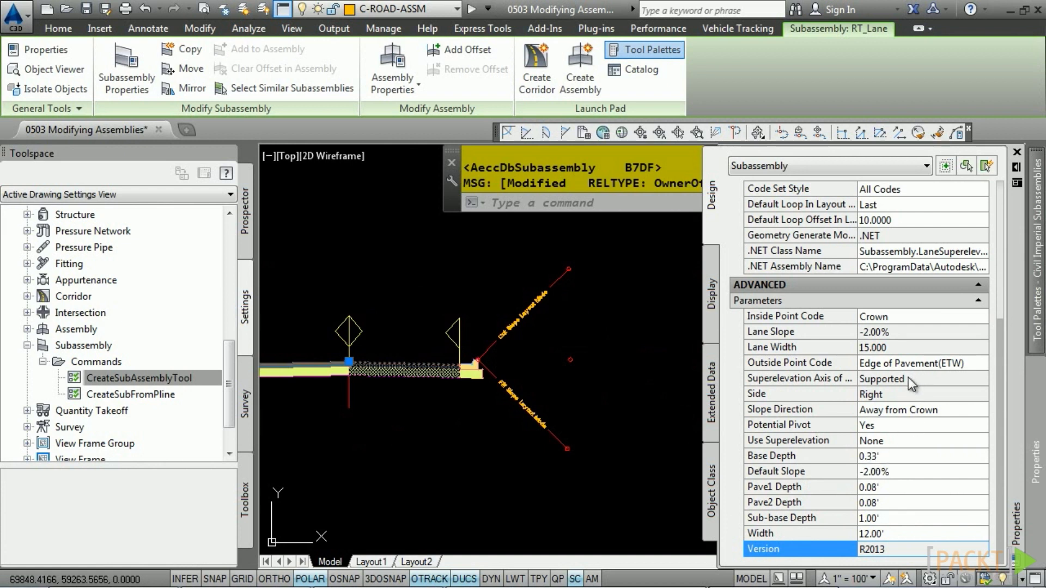
Review the Outside Point Code choices of the RT_Lane subassembly and the codes in its subassembly properties
click(922, 364)
click(922, 364)
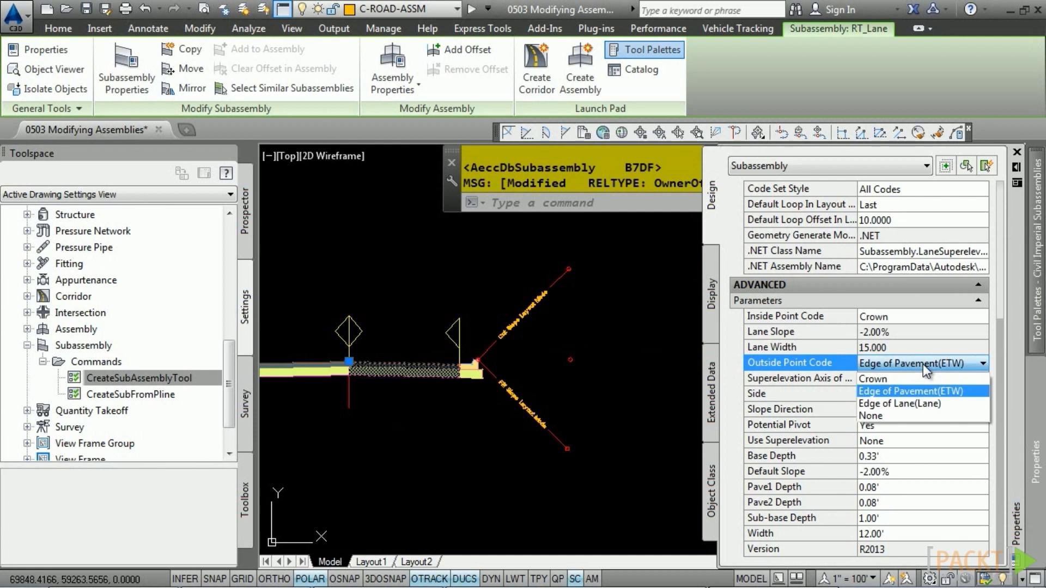
click(922, 364)
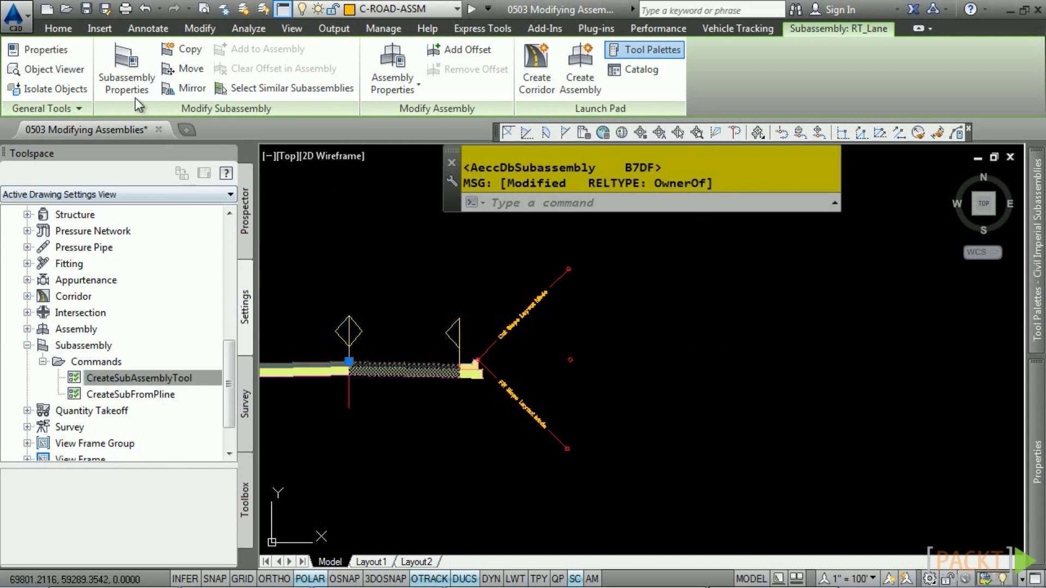
click(125, 79)
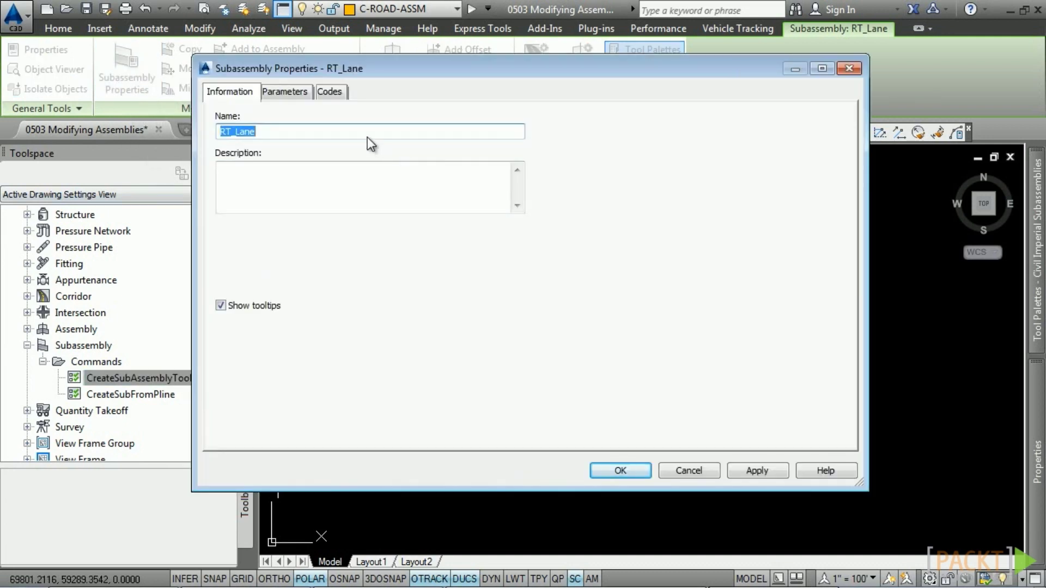
click(329, 93)
scroll(422, 295, up, 2)
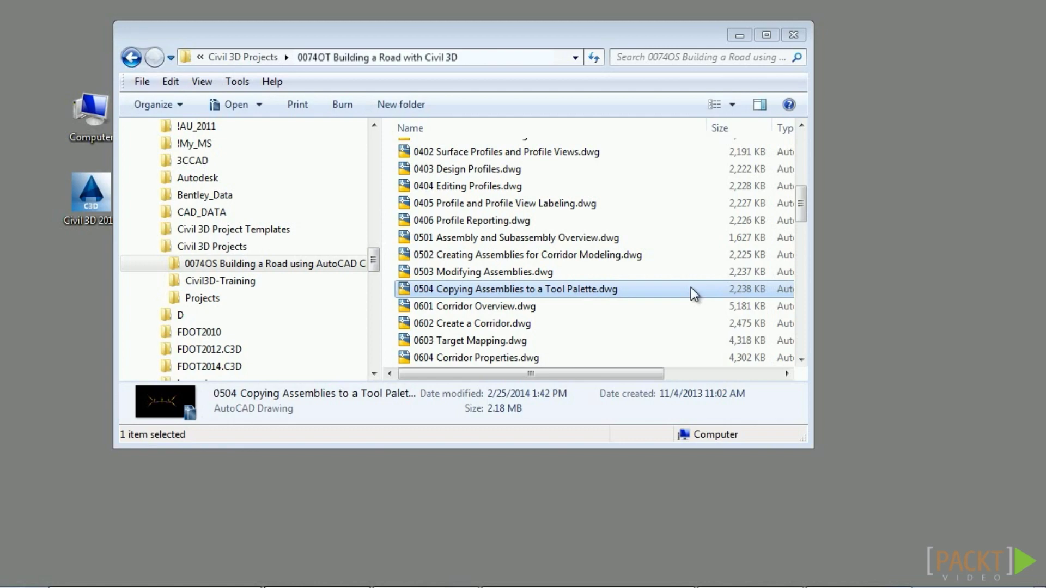
Open the drawing 0504 Copying Assemblies to a Tool Palette.dwg and keep the Civil Imperial Subassemblies tool palettes permanently displayed
double_click(690, 288)
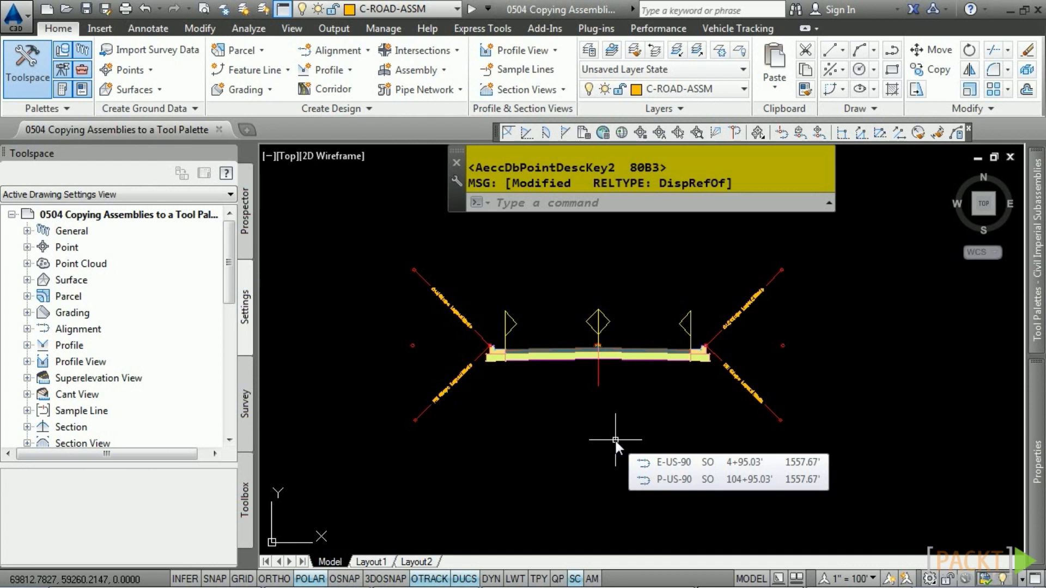
mouse_move(1036, 272)
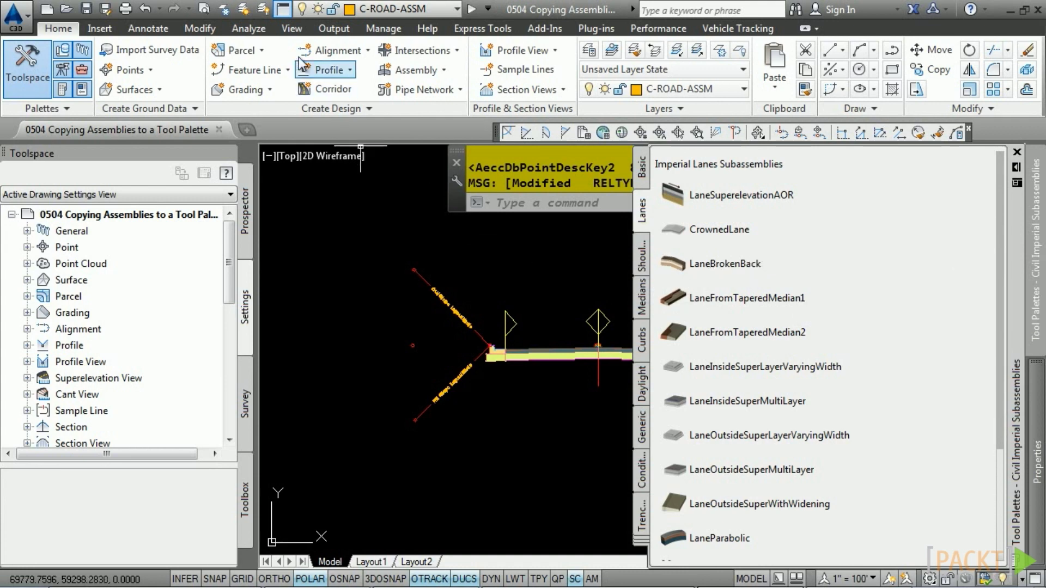
click(292, 28)
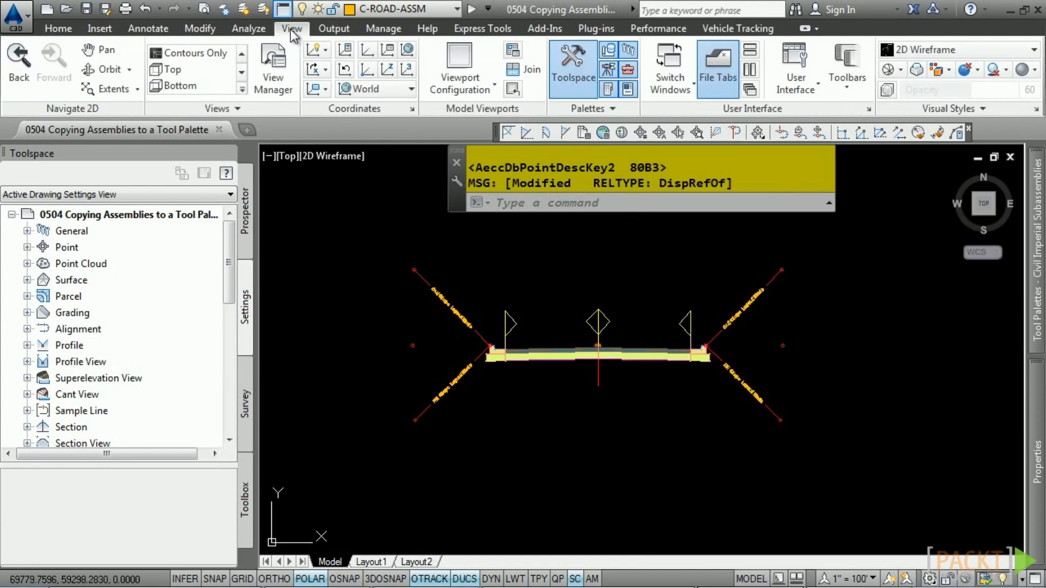
click(608, 90)
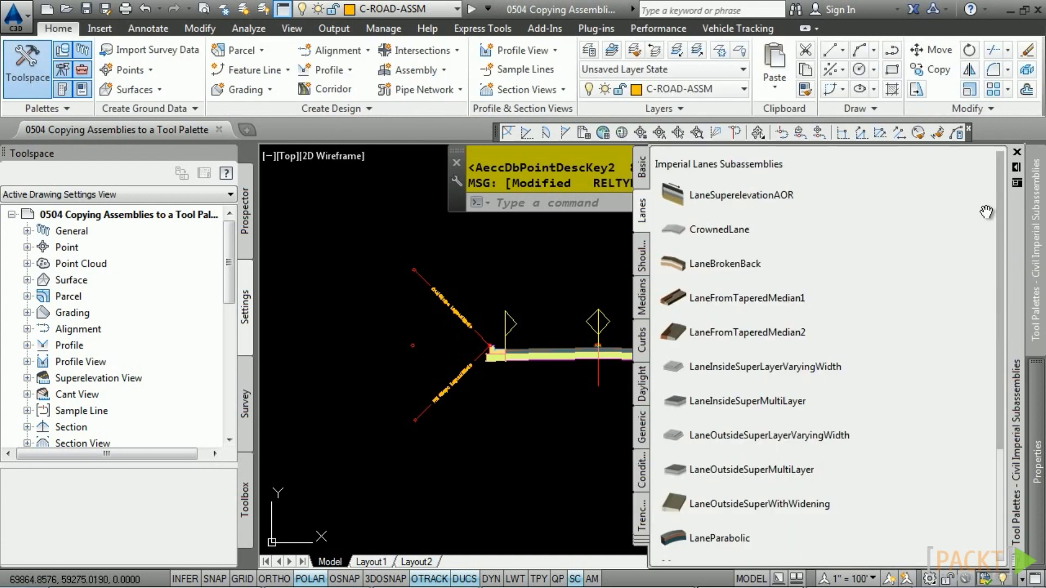
click(1016, 170)
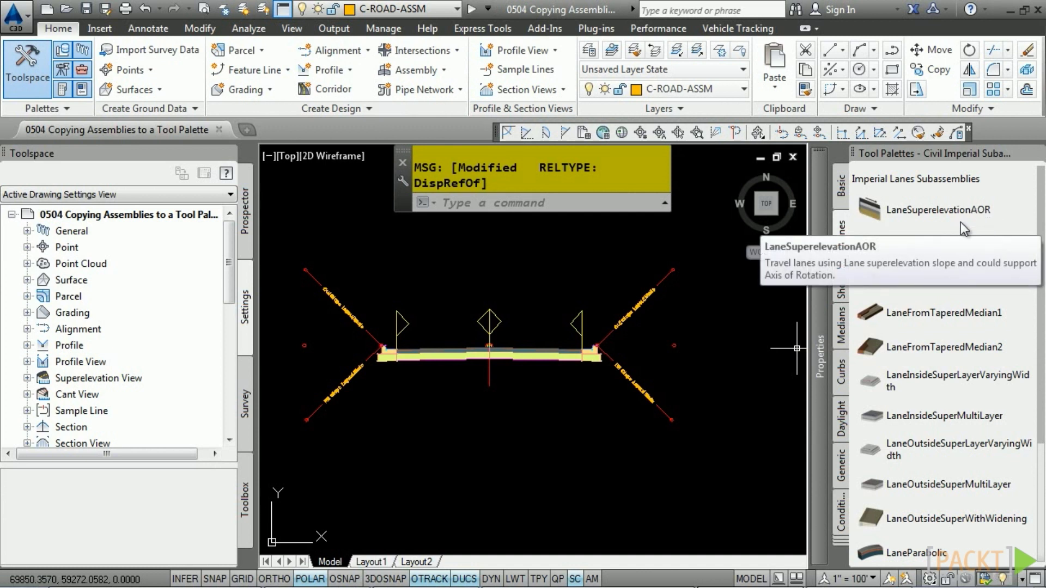
right_click(921, 156)
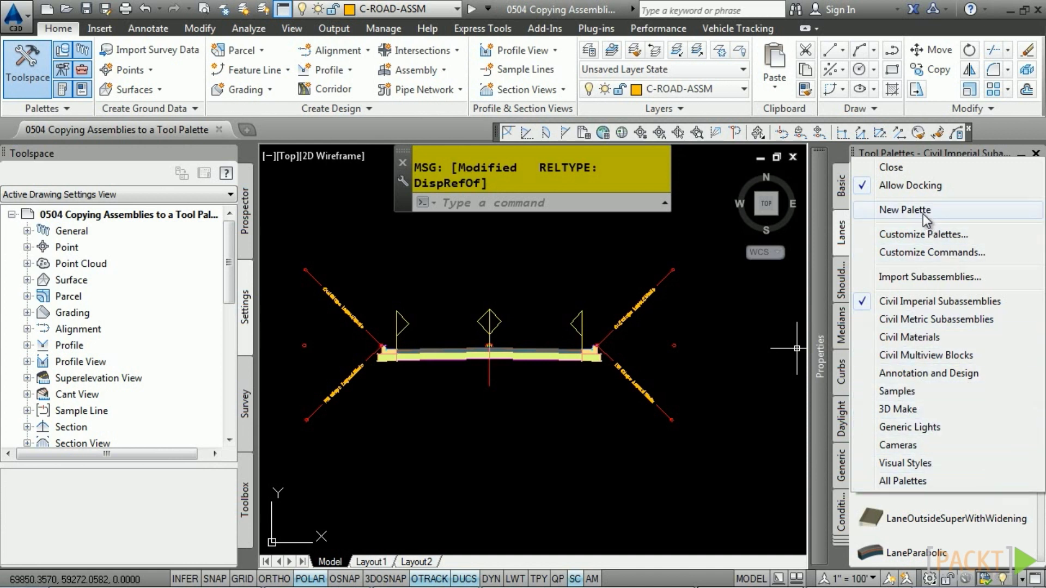
key(Escape)
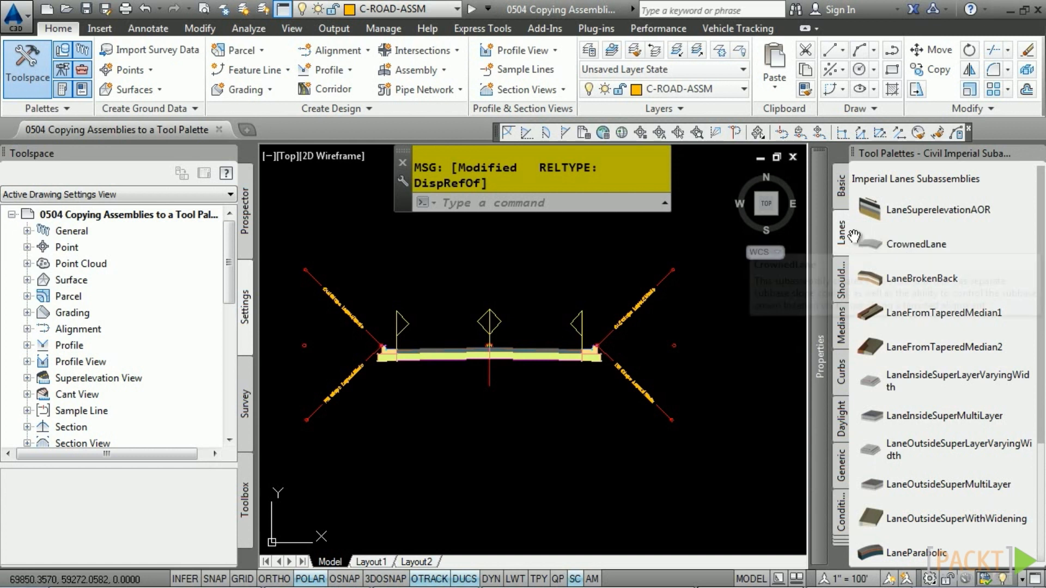
click(875, 253)
right_click(875, 253)
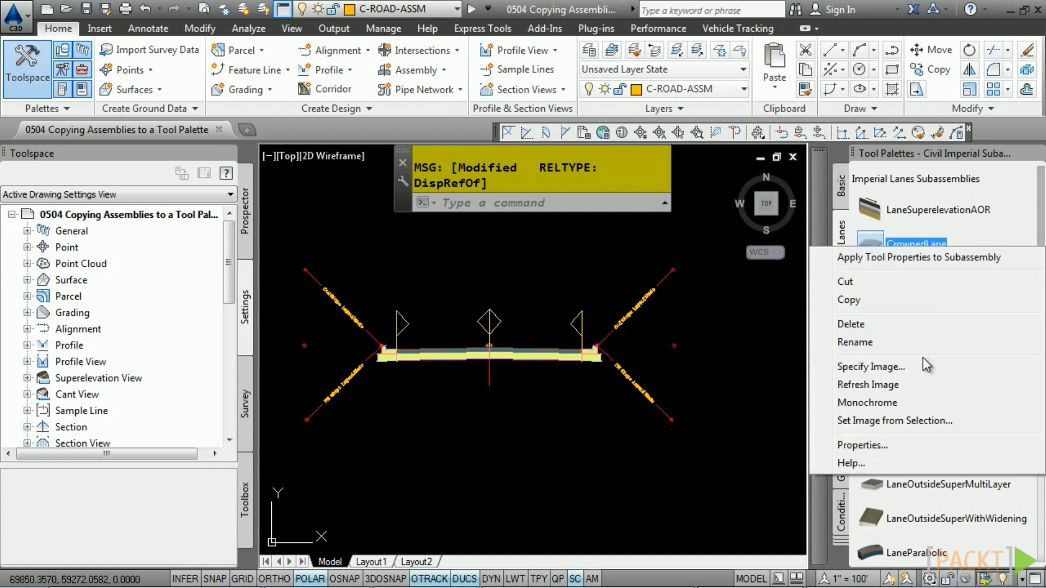
click(1008, 224)
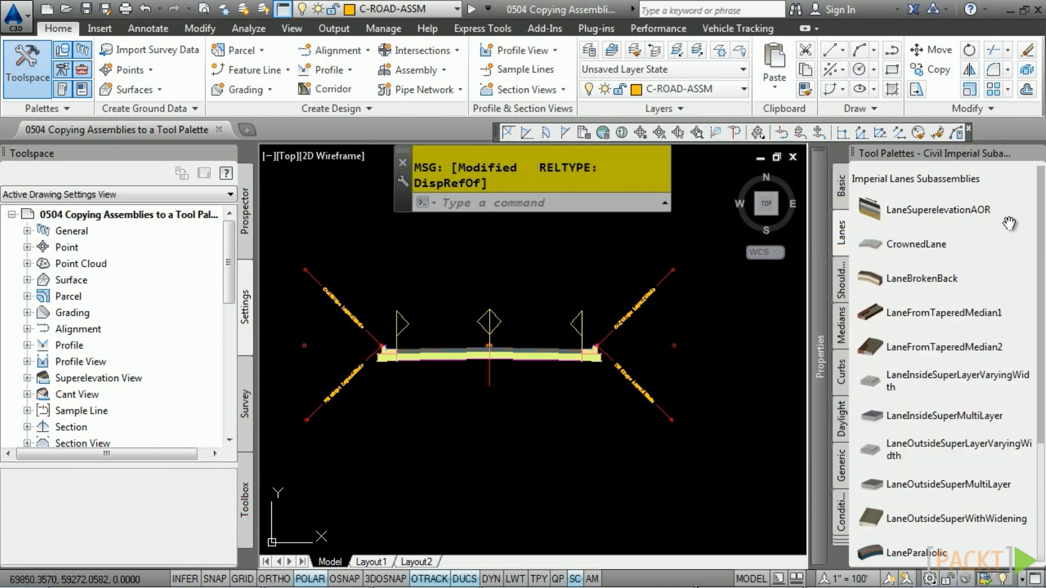
Copy the 2 Lane with curb assembly onto the Assemblies tool palette, under Common Assemblies
right_click(839, 542)
click(740, 305)
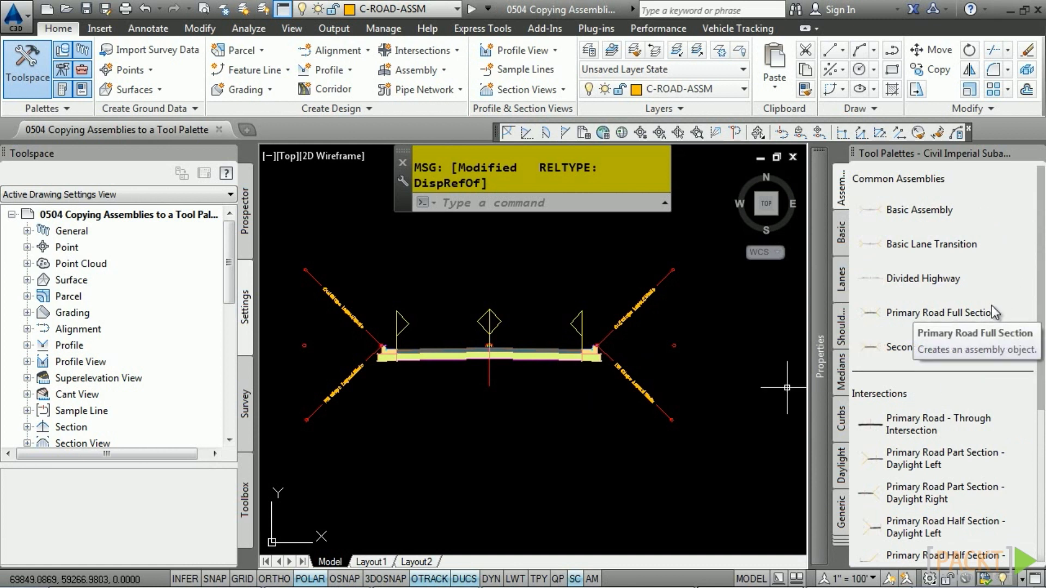
click(500, 390)
click(471, 398)
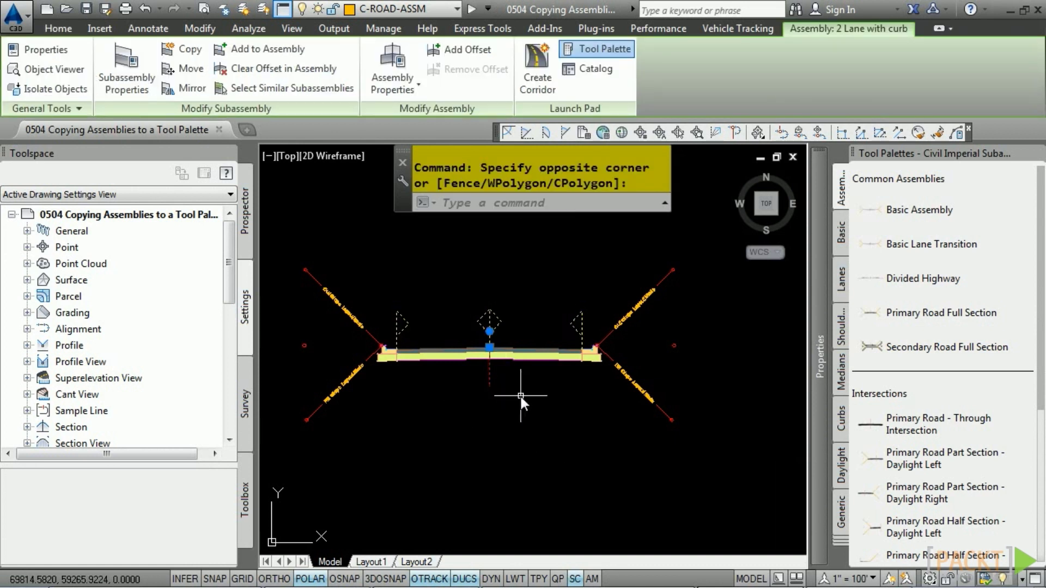
mouse_move(488, 375)
mouse_down()
mouse_move(580, 391)
mouse_move(695, 374)
mouse_move(818, 330)
mouse_move(893, 271)
mouse_move(960, 238)
mouse_move(981, 207)
mouse_up()
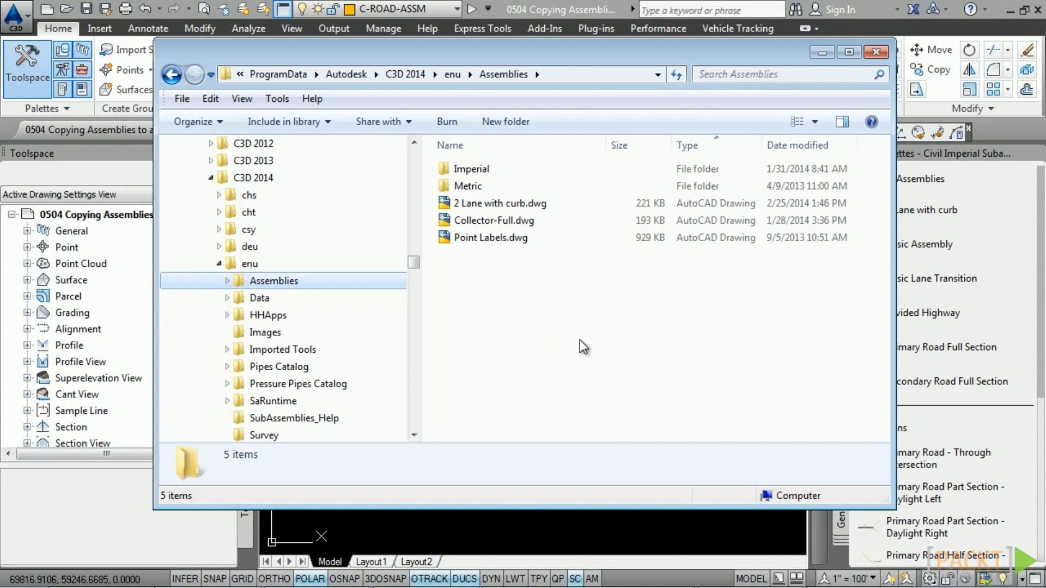
Check the 2 Lane with curb.dwg file and its folder path in the C3D 2014 Assemblies folder in Windows Explorer
click(483, 206)
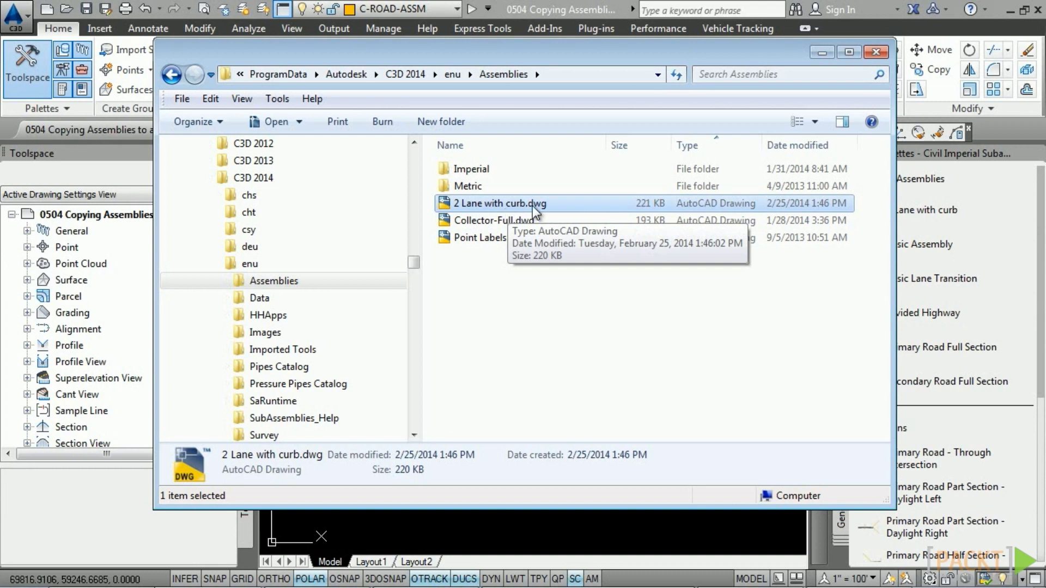
click(589, 77)
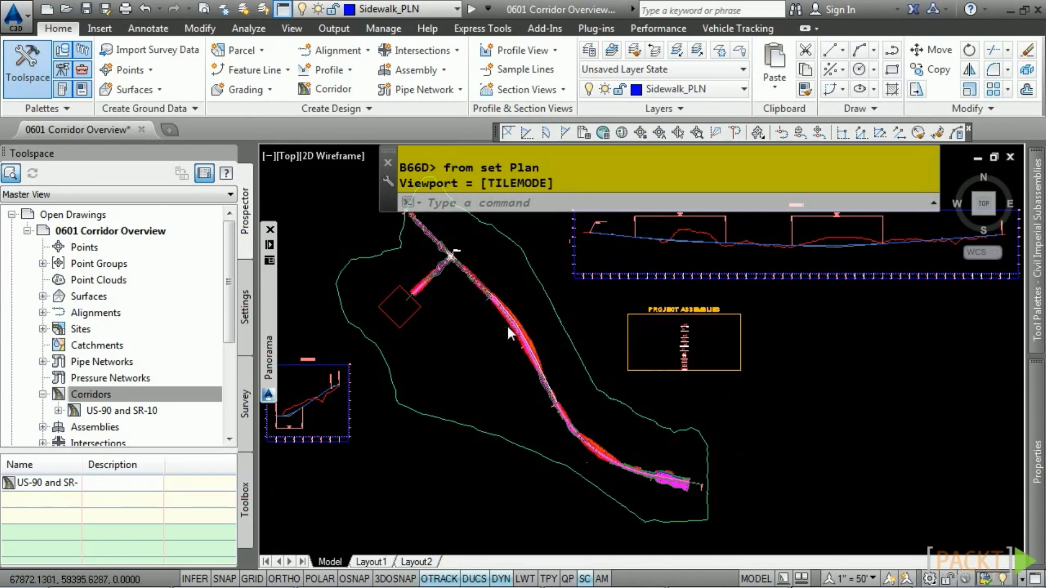
Stretch the P-US-90-Right-24 offset alignment outward, away from the US-90 centerline, between stations 128+00 and 129+00
scroll(507, 326, up, 5)
scroll(545, 333, down, 3)
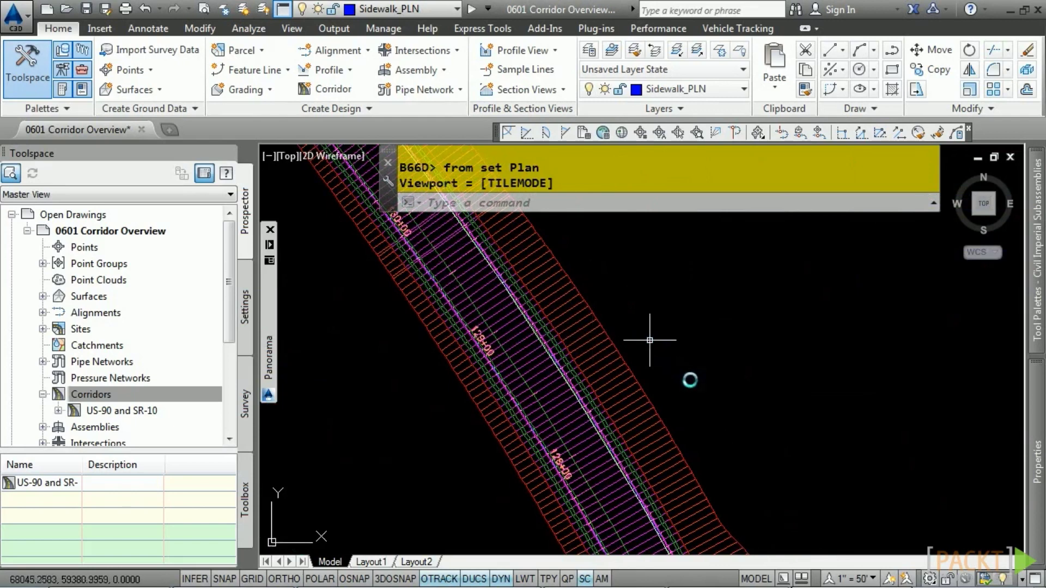
scroll(567, 223, up, 3)
scroll(583, 275, down, 2)
scroll(583, 381, up, 2)
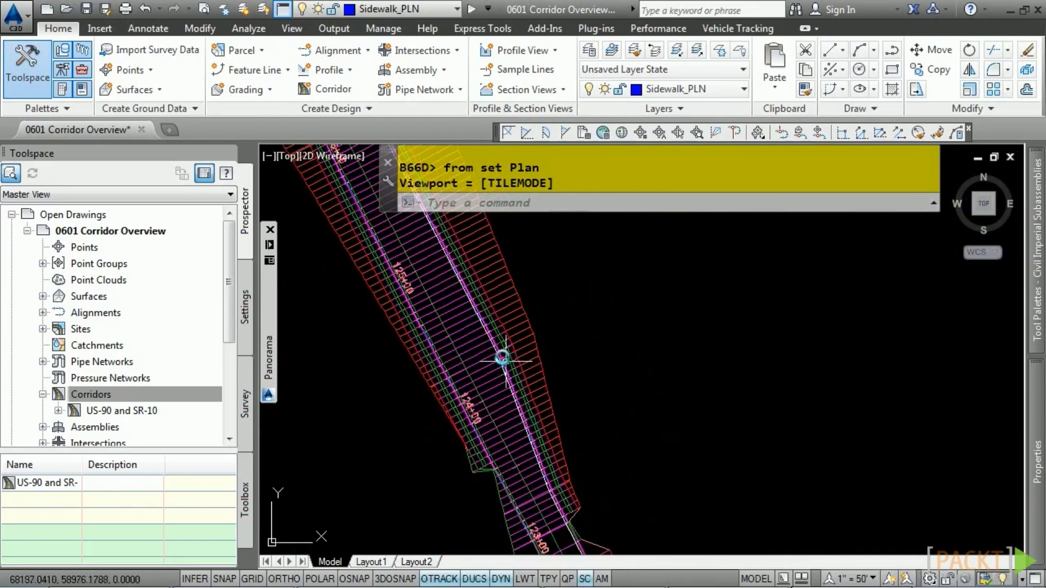
scroll(498, 346, up, 4)
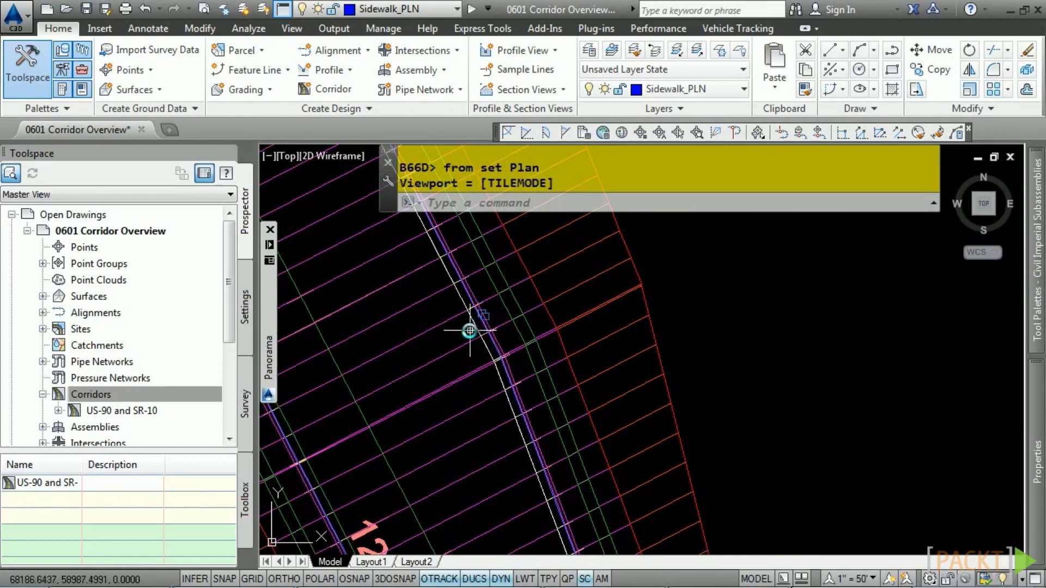
click(501, 351)
scroll(502, 352, down, 4)
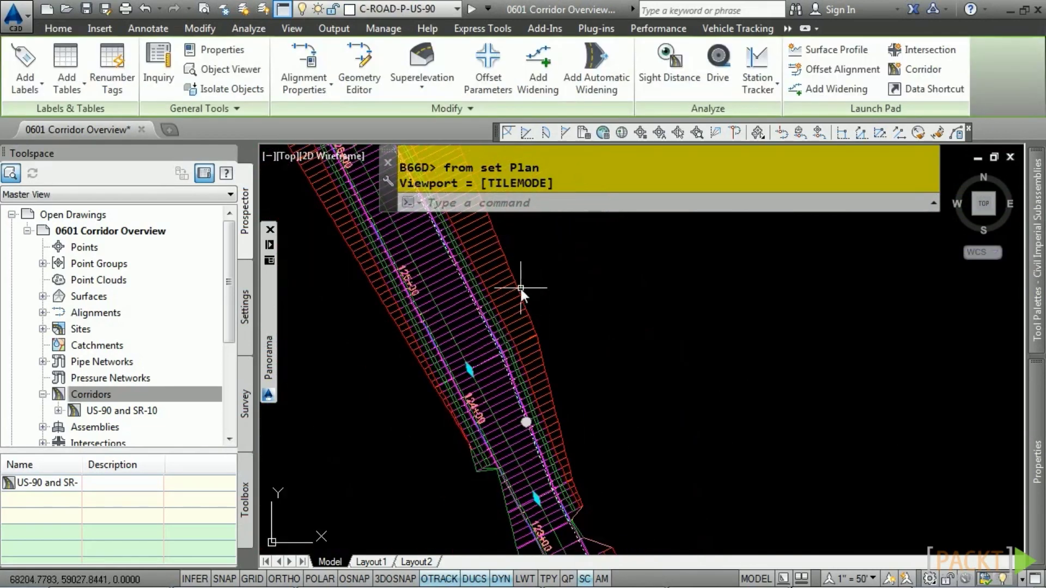
scroll(520, 289, up, 2)
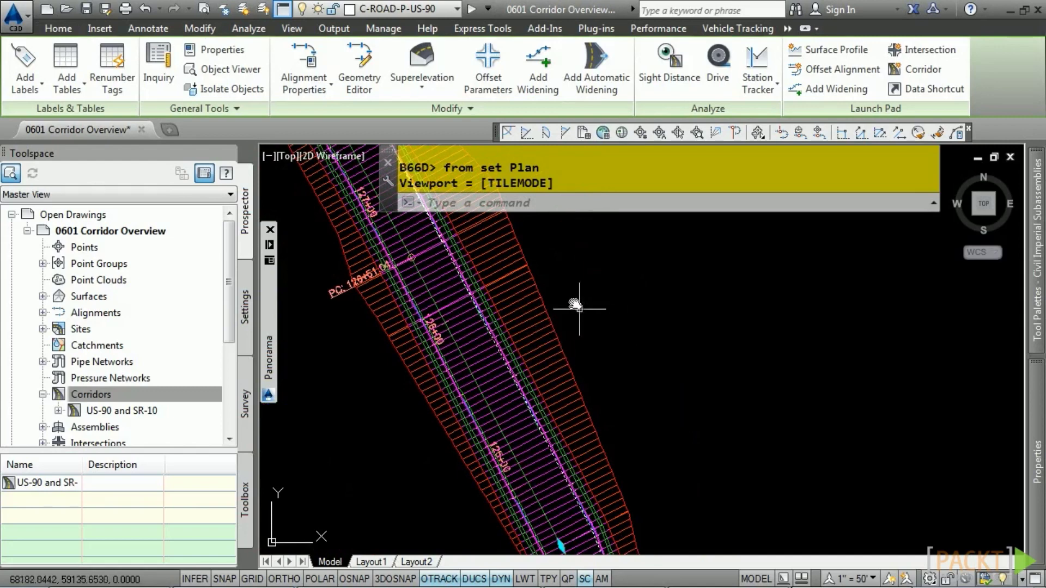
scroll(605, 371, up, 3)
click(611, 376)
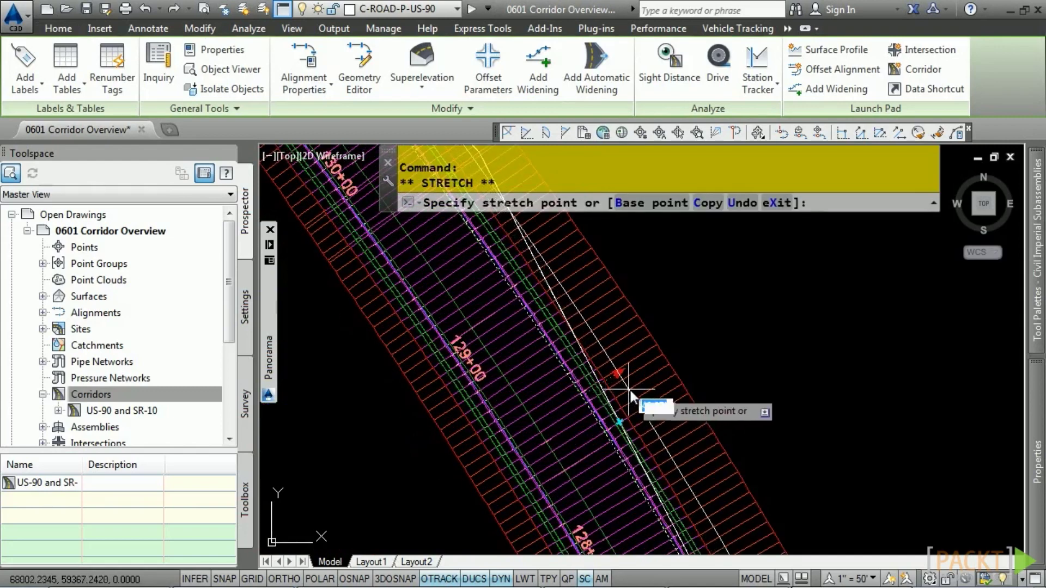
click(635, 387)
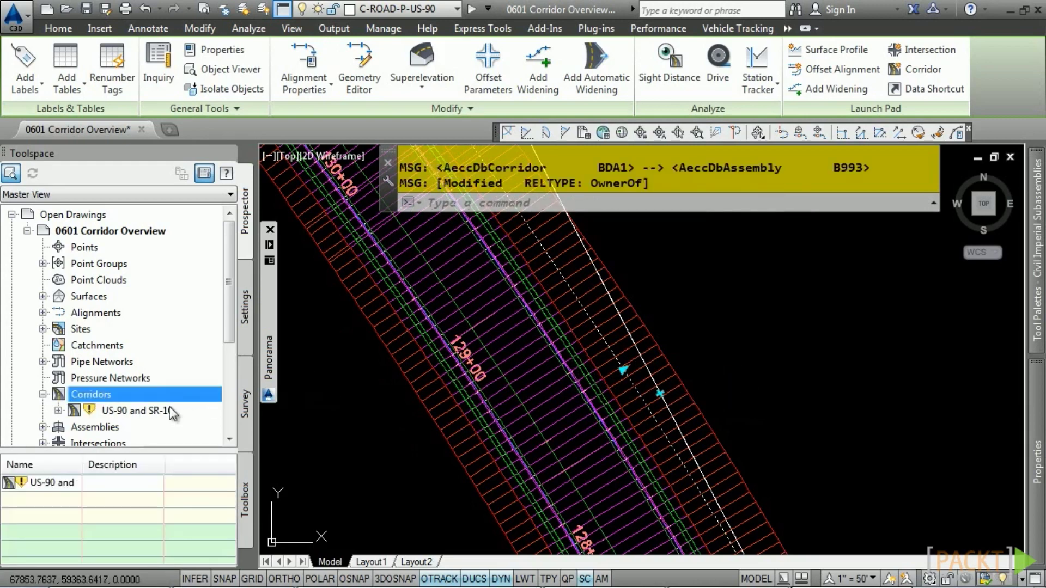
Rebuild the US-90 and SR-10 corridor to follow the edited offset alignment
right_click(130, 413)
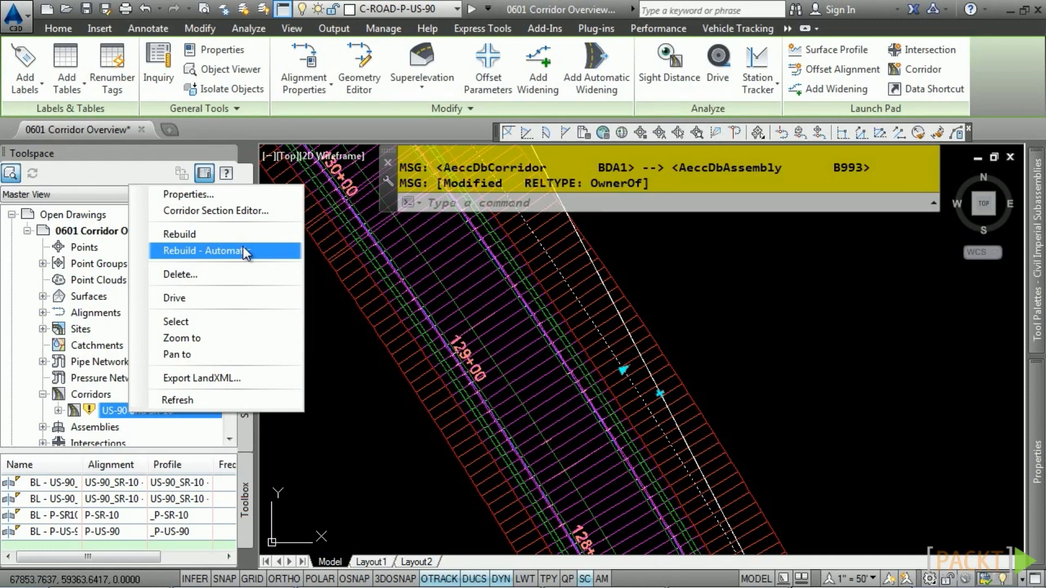
click(194, 235)
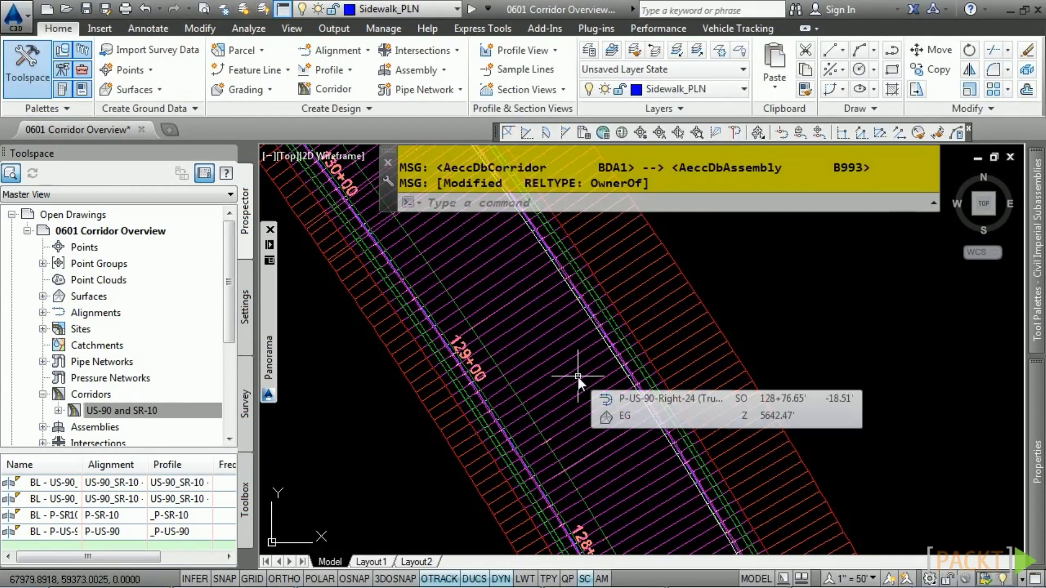
Select the blue widening polyline near station 104+00 and stretch its straight segment slightly outward from the road by its midpoint
scroll(620, 378, down, 8)
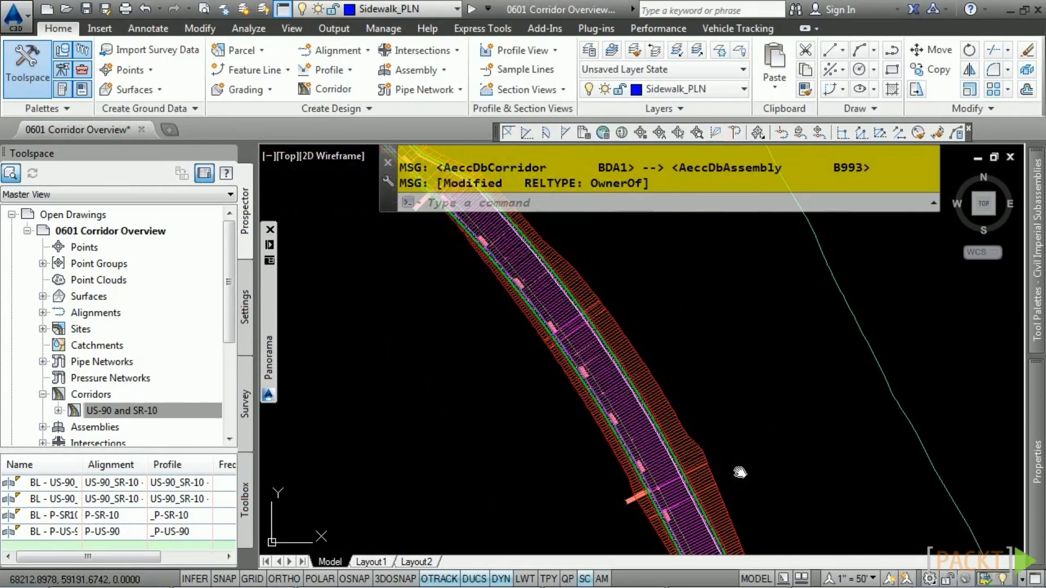
scroll(546, 369, up, 6)
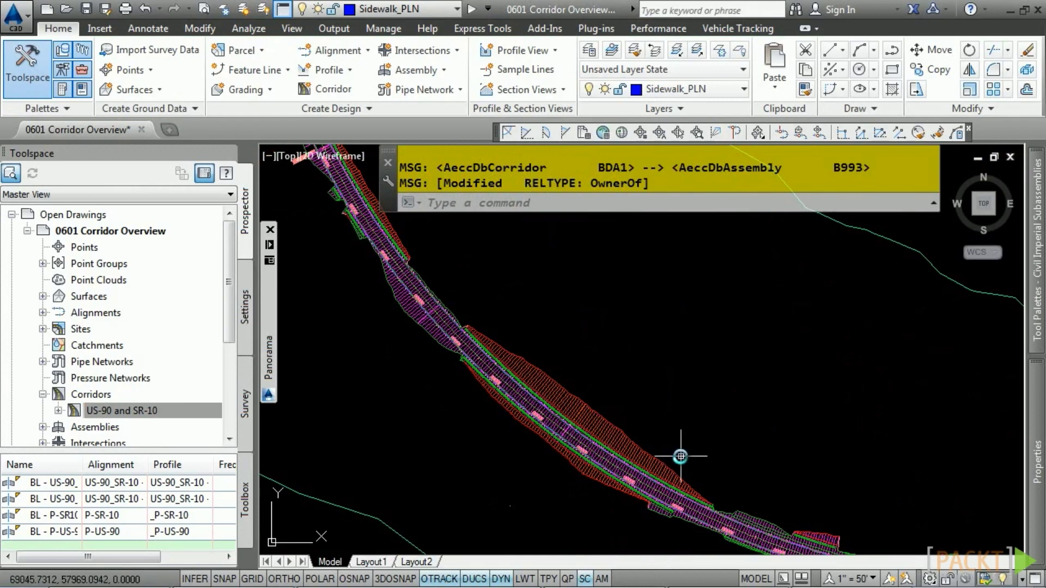
scroll(545, 369, up, 5)
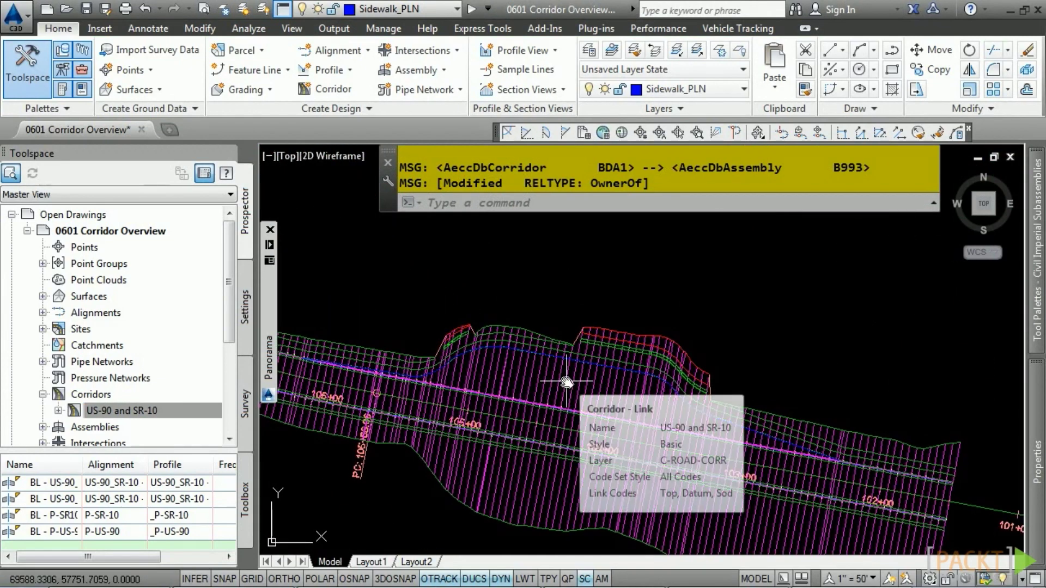
mouse_move(491, 371)
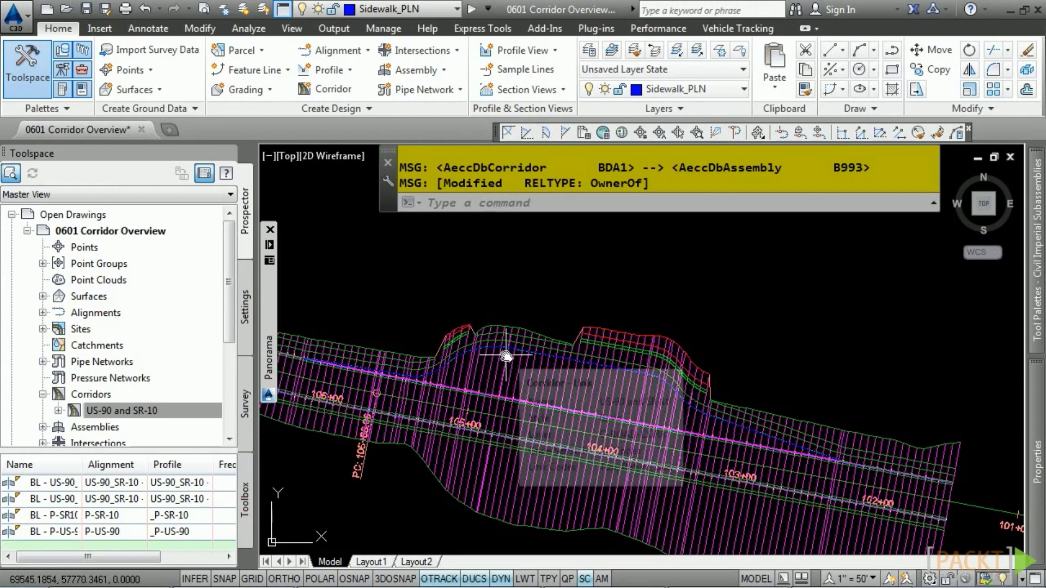
scroll(546, 345, up, 5)
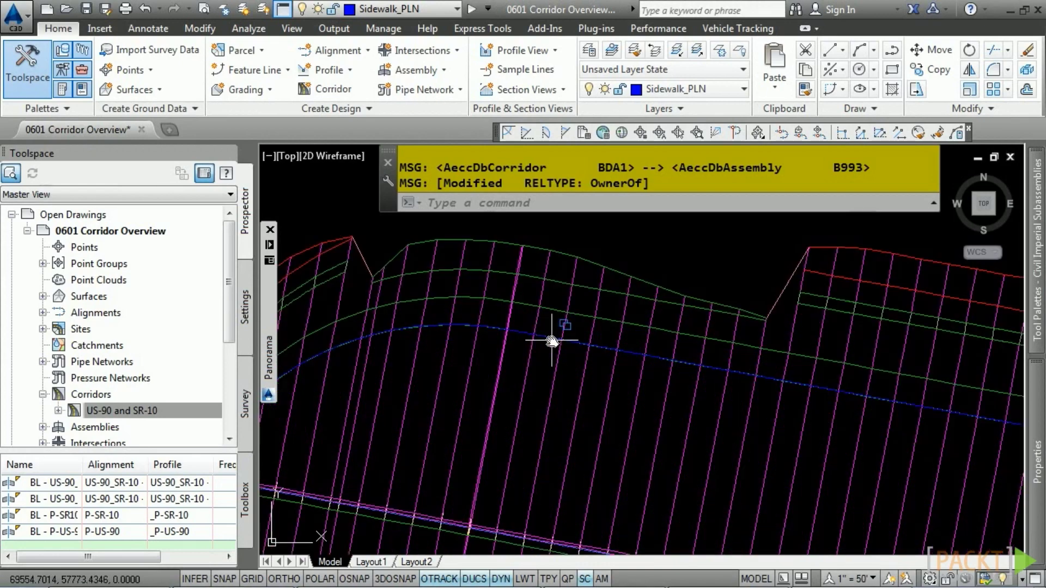
click(555, 341)
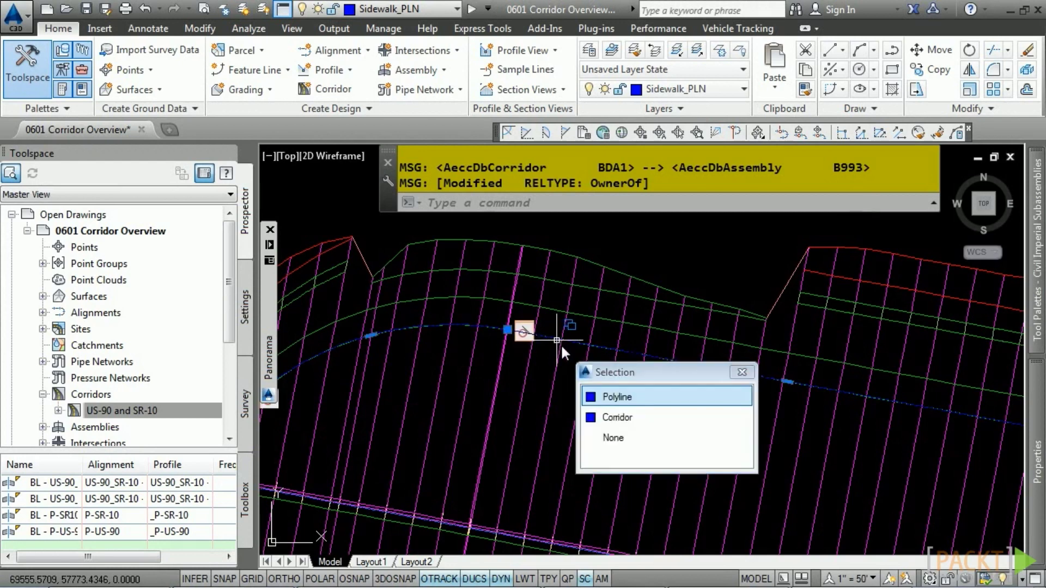
click(610, 401)
scroll(645, 436, down, 3)
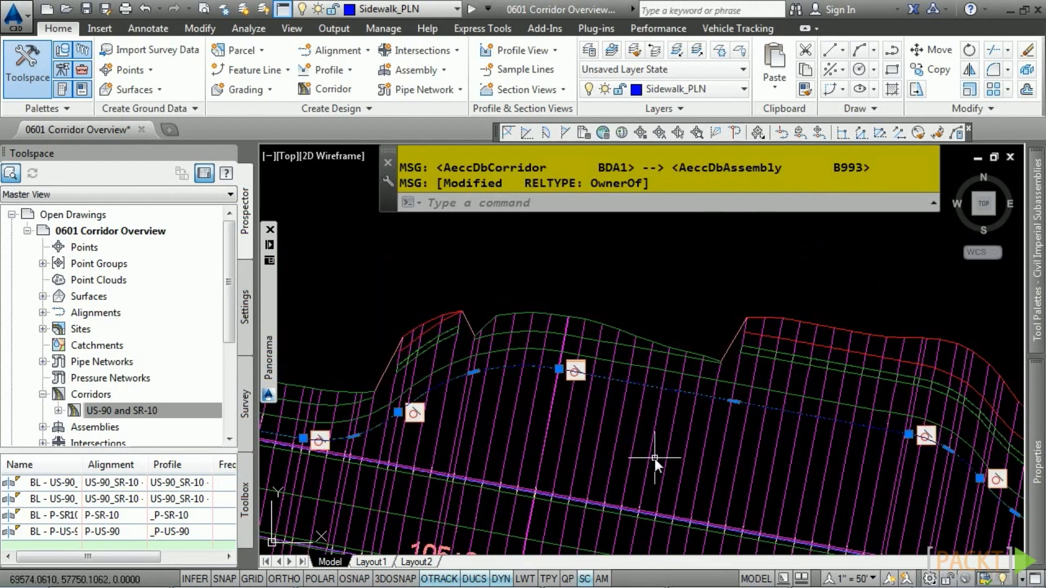
scroll(655, 458, down, 3)
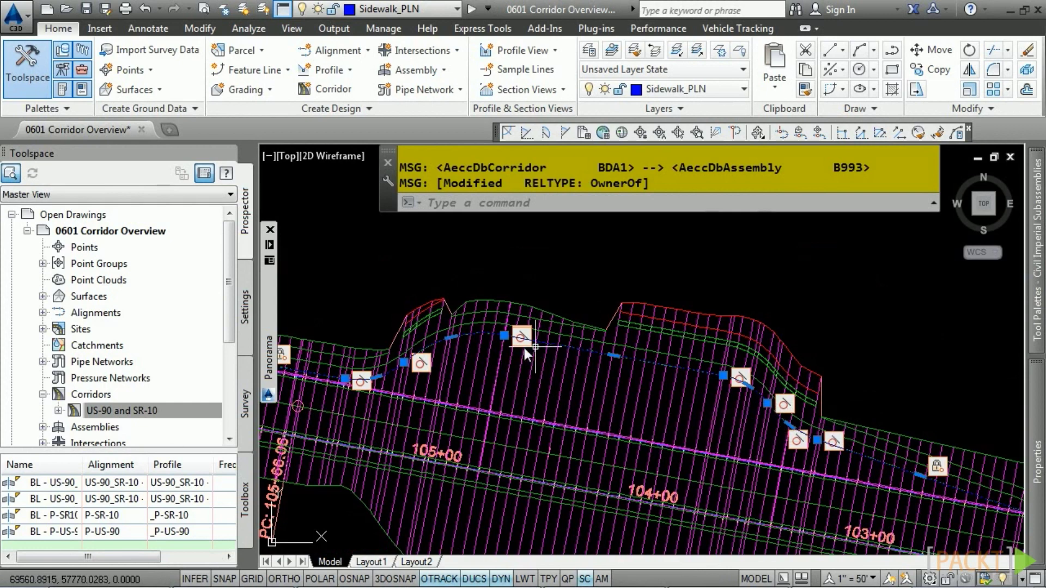
mouse_move(504, 335)
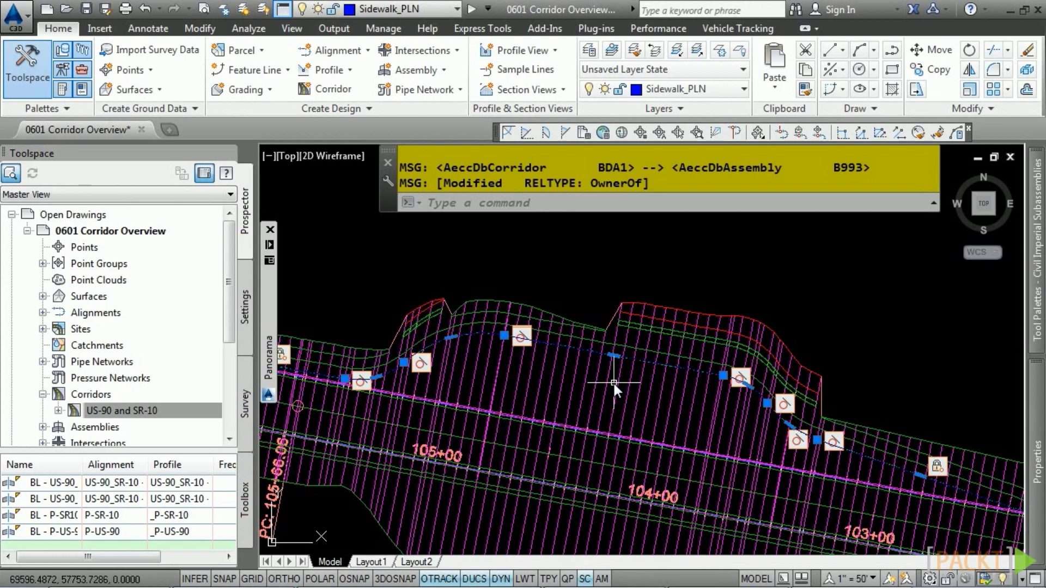
scroll(623, 378, up, 3)
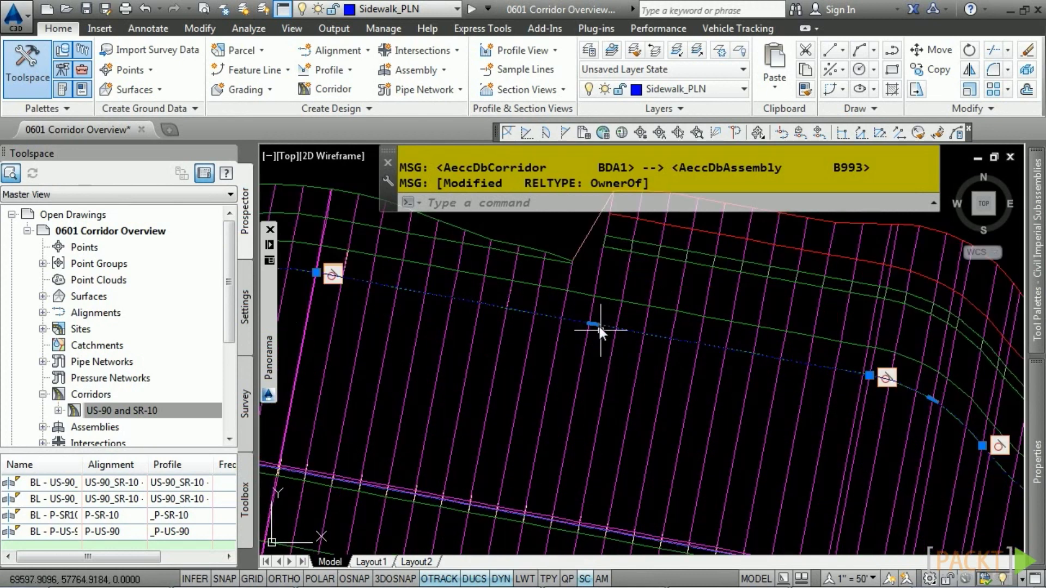
mouse_move(594, 324)
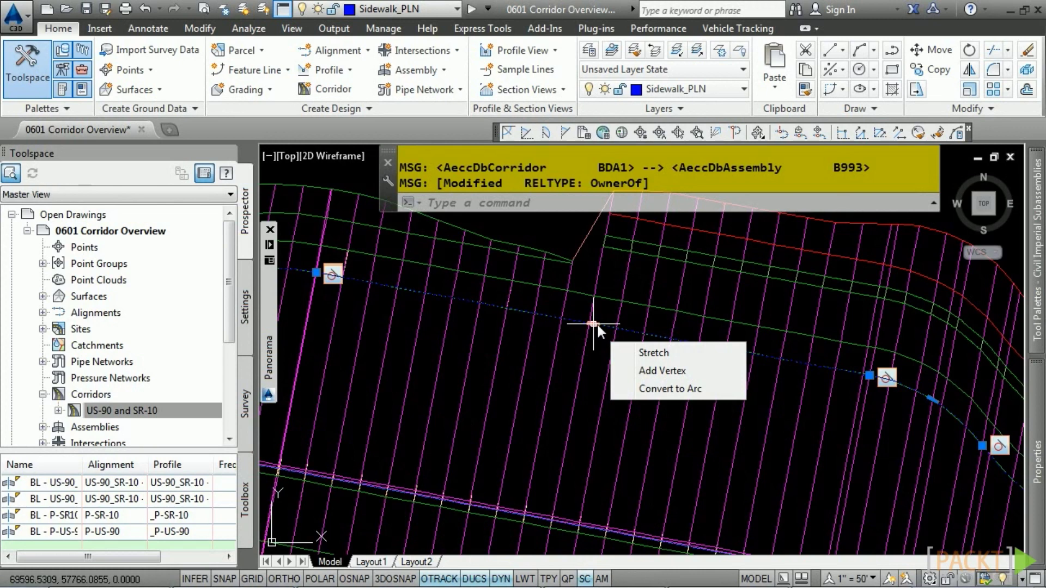
click(595, 324)
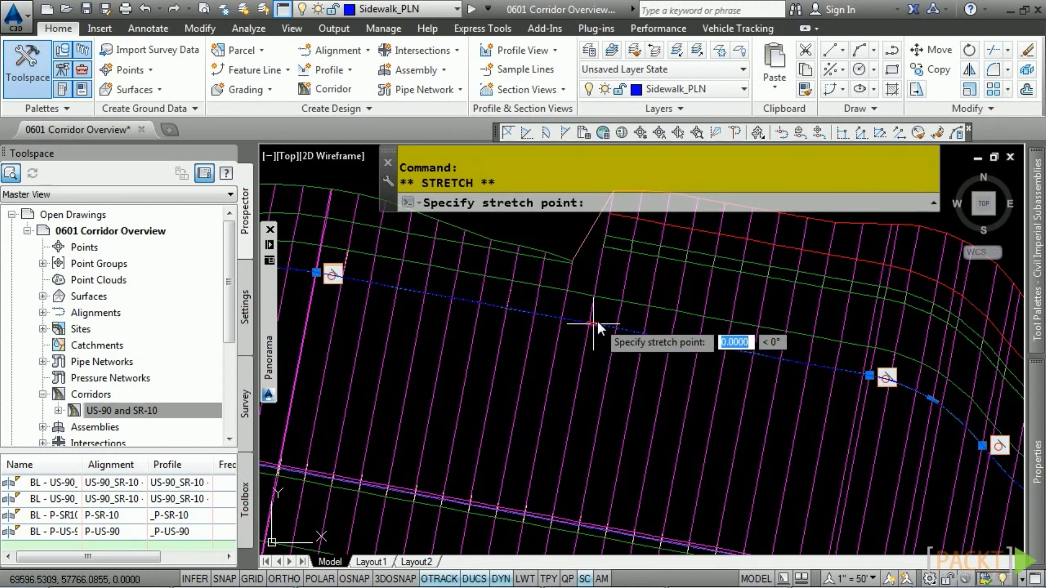
click(602, 317)
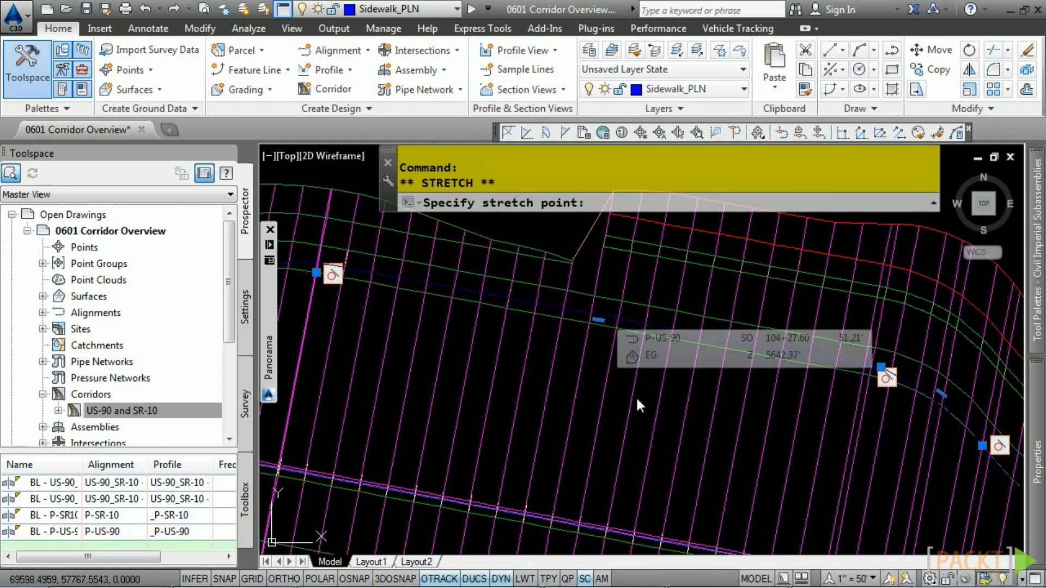
Rebuild the US-90 and SR-10 corridor to follow the stretched widening polyline
click(136, 411)
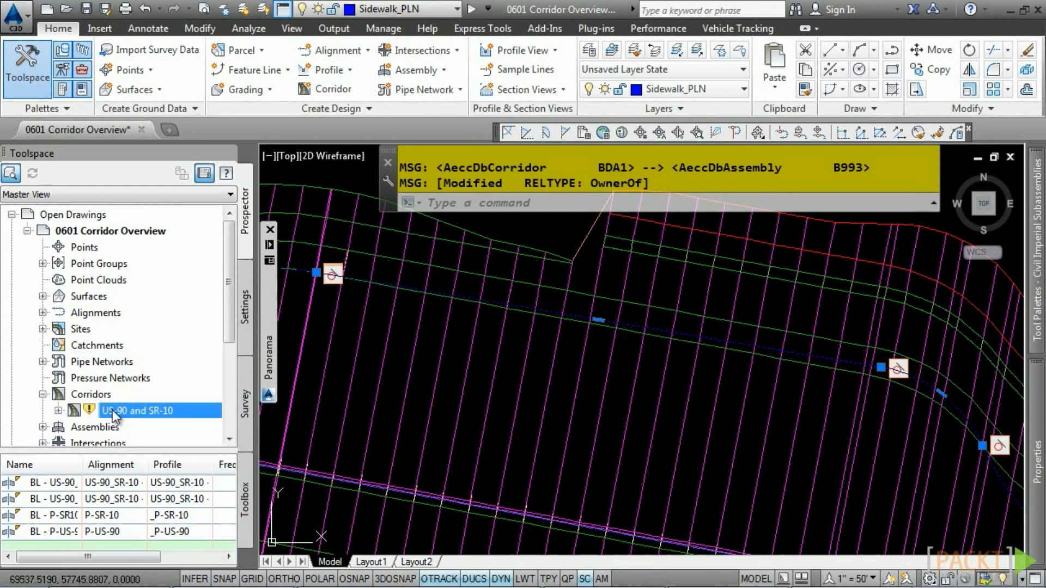
right_click(112, 409)
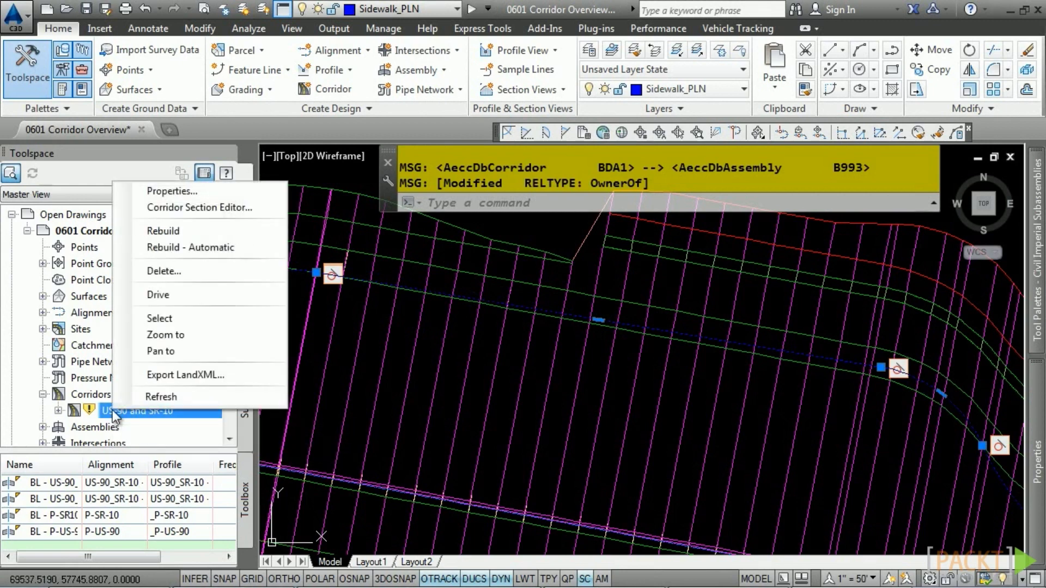
click(229, 231)
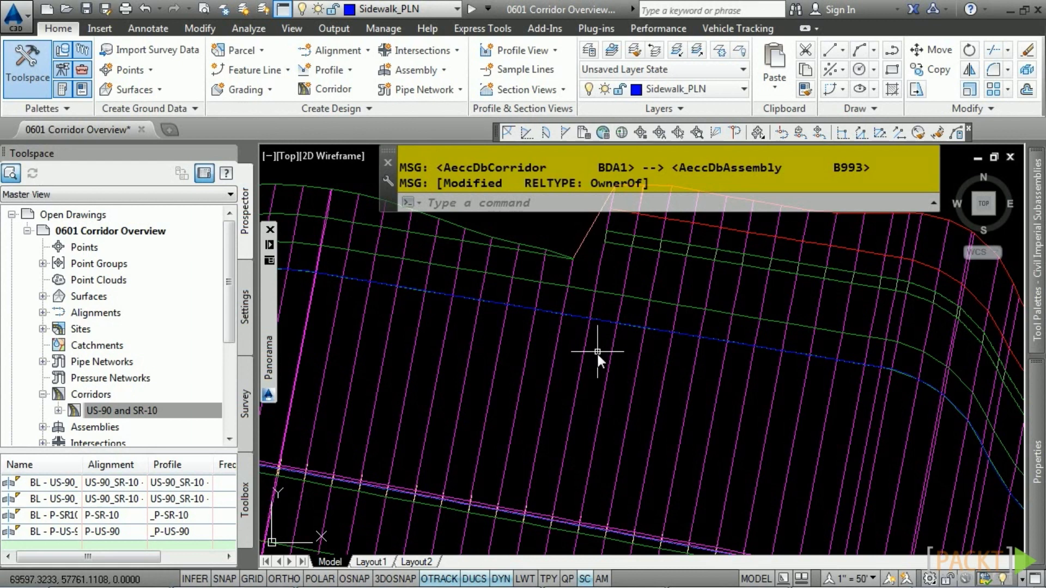
Set the code set style of the US-90 and SR-10 corridor to Visualization
click(522, 372)
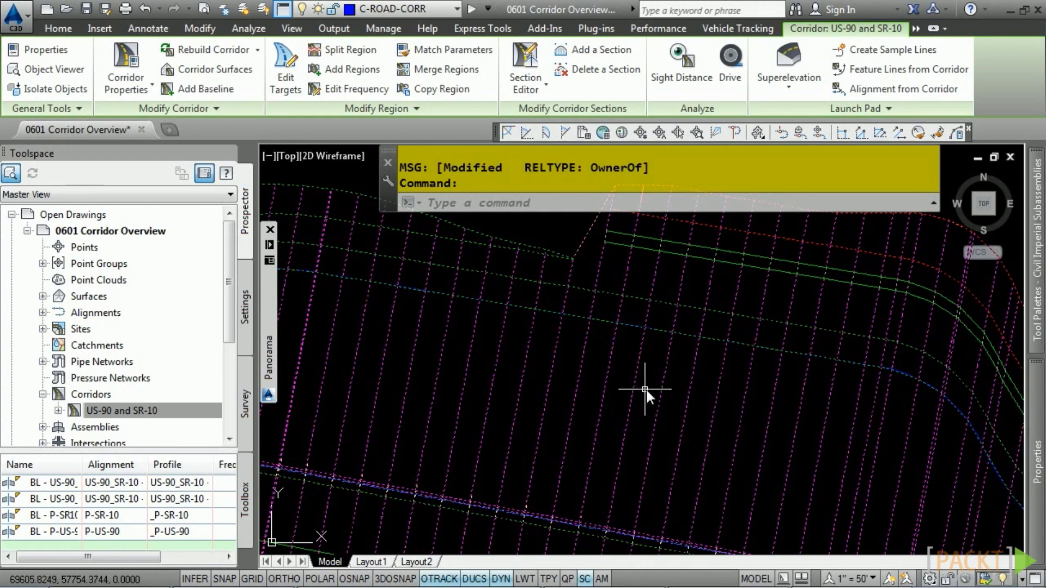
mouse_move(656, 390)
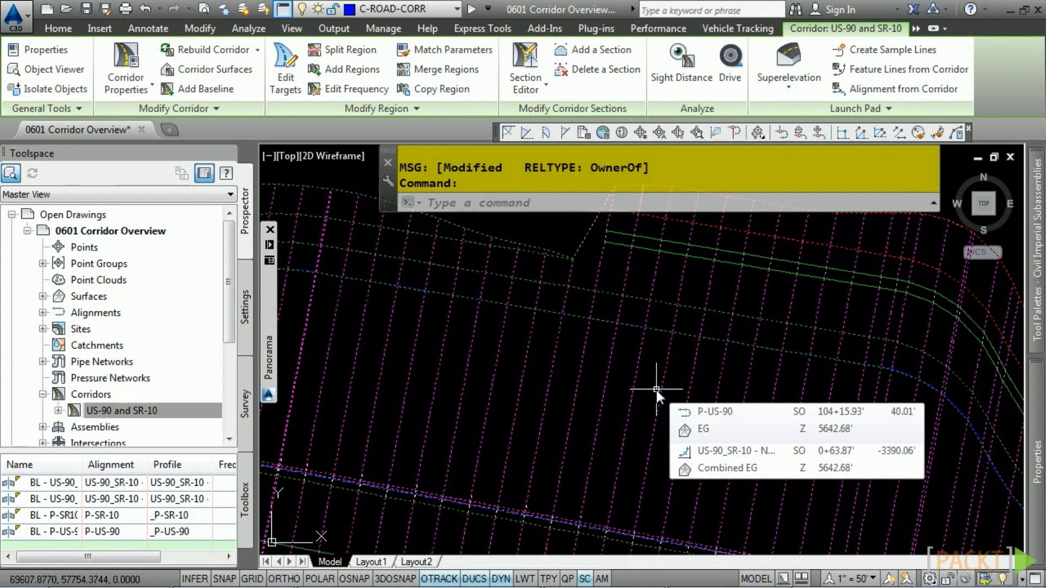
mouse_move(1036, 460)
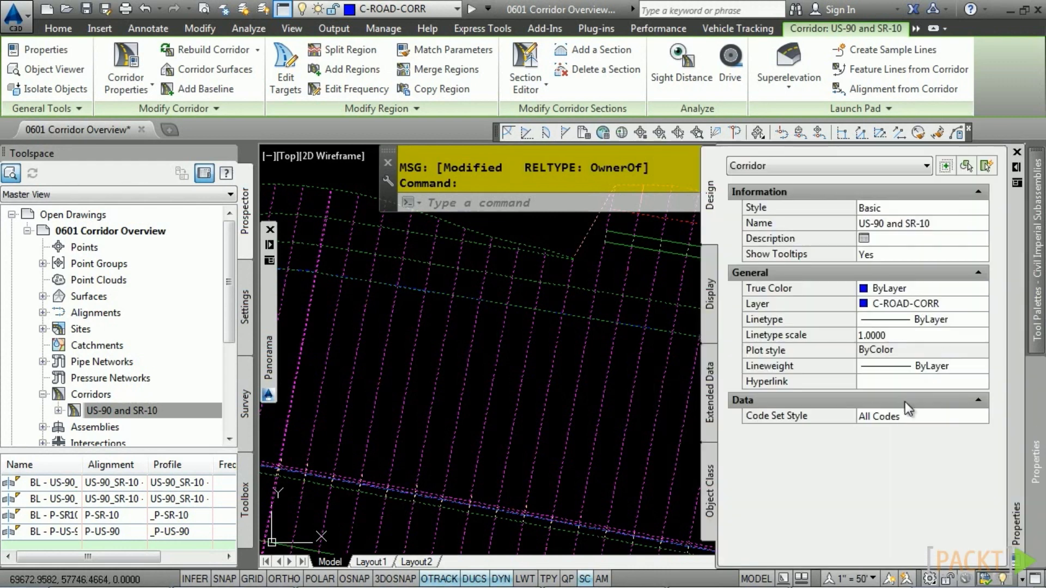
click(897, 418)
click(897, 417)
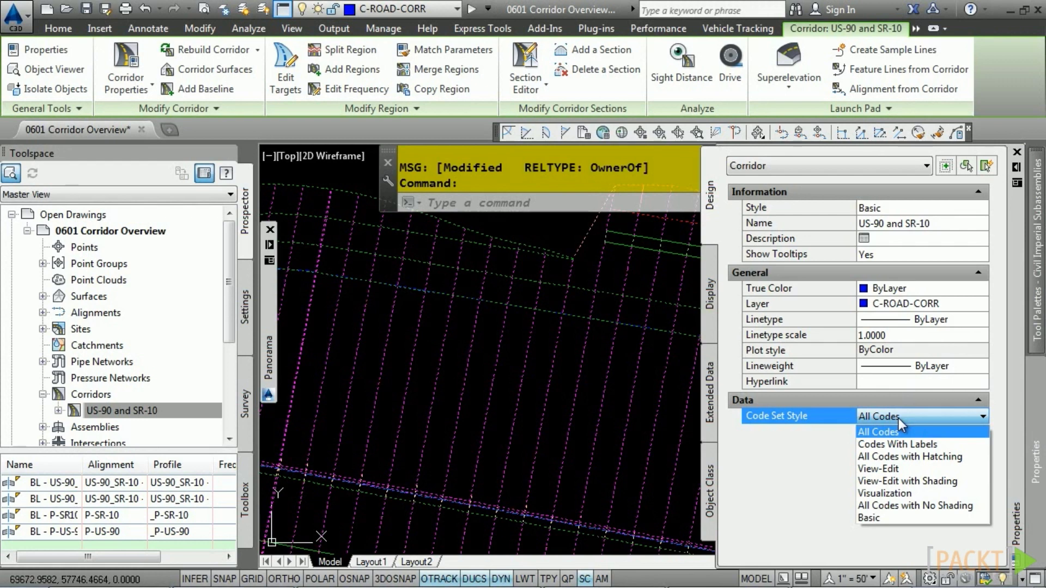
click(902, 494)
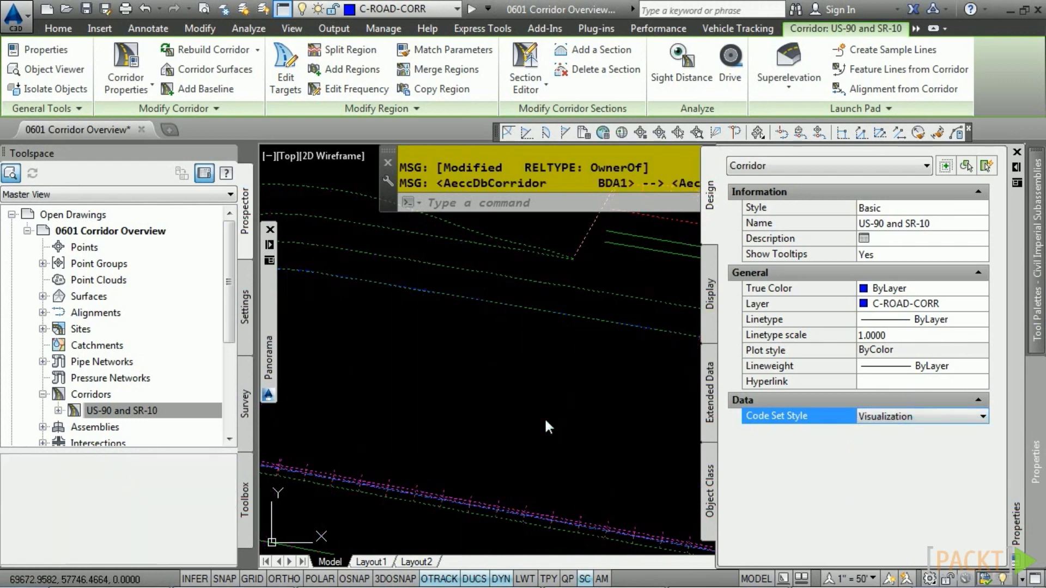
Open the selected US-90 and SR-10 corridor in the Object Viewer and tilt it into a 3D view
scroll(507, 363, down, 4)
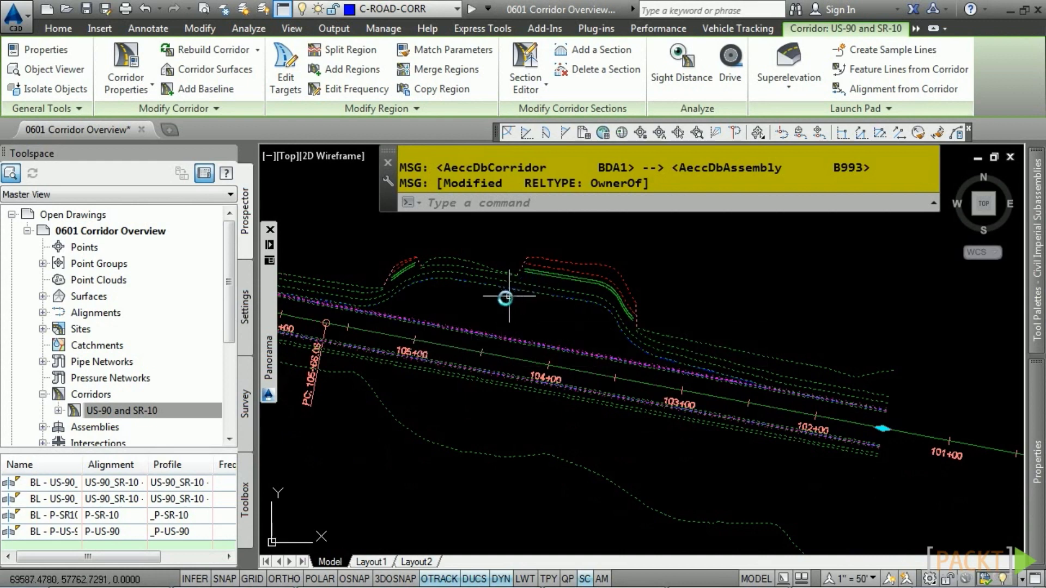
key(Escape)
middle_drag(501, 311, 578, 306)
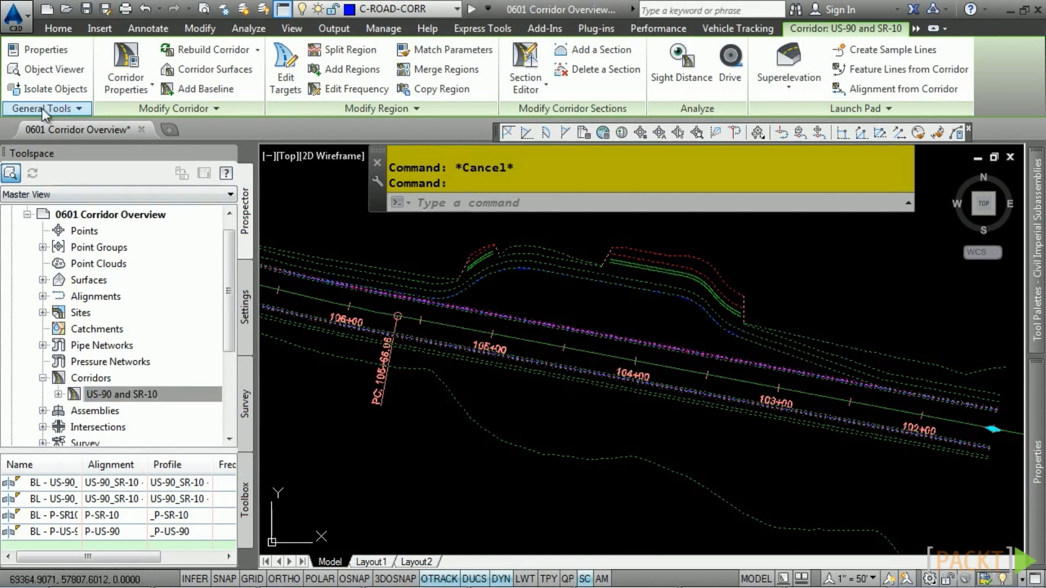
click(54, 70)
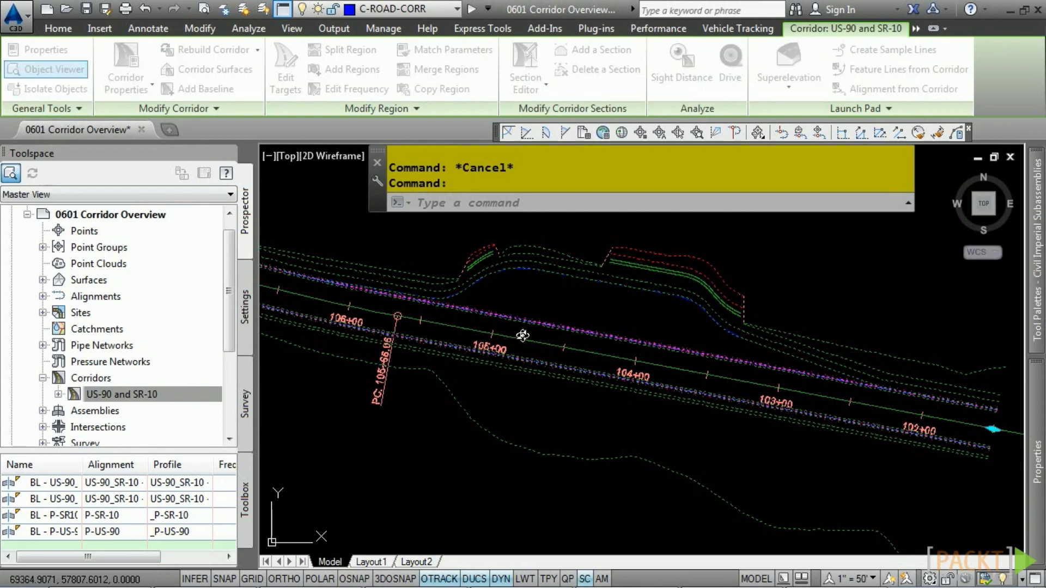
drag(429, 387, 408, 287)
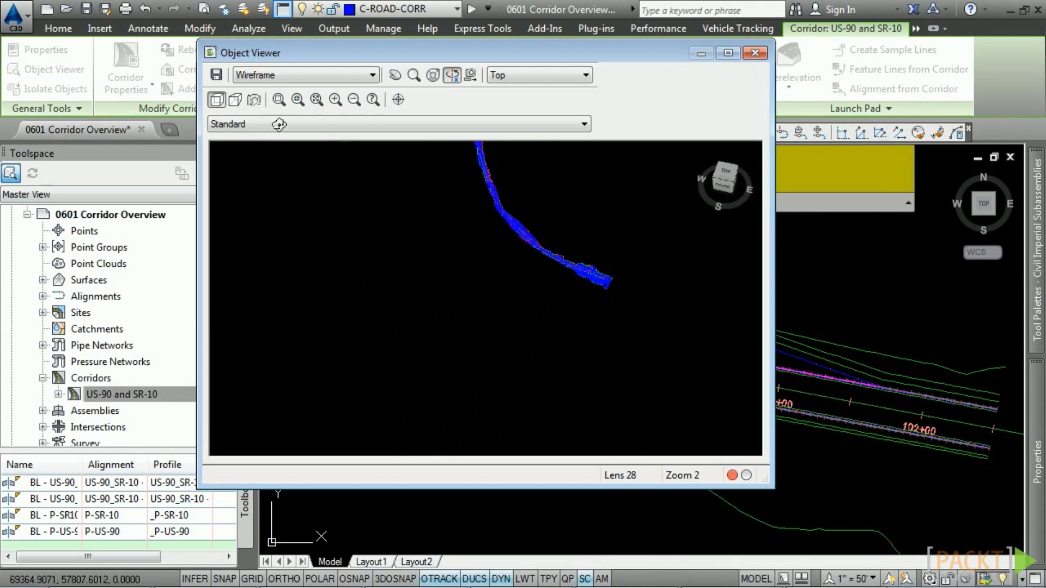
Examine the widened stretch near the corridor's end up close in the Object Viewer and change the preview's visual style from Wireframe
click(279, 99)
drag(570, 256, 609, 298)
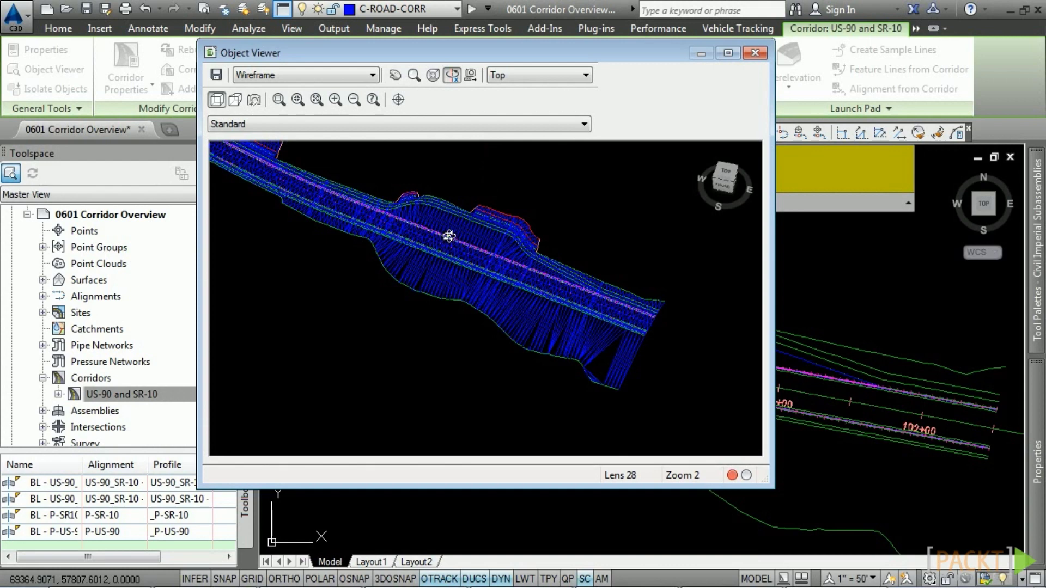
scroll(445, 236, up, 1)
scroll(449, 235, up, 1)
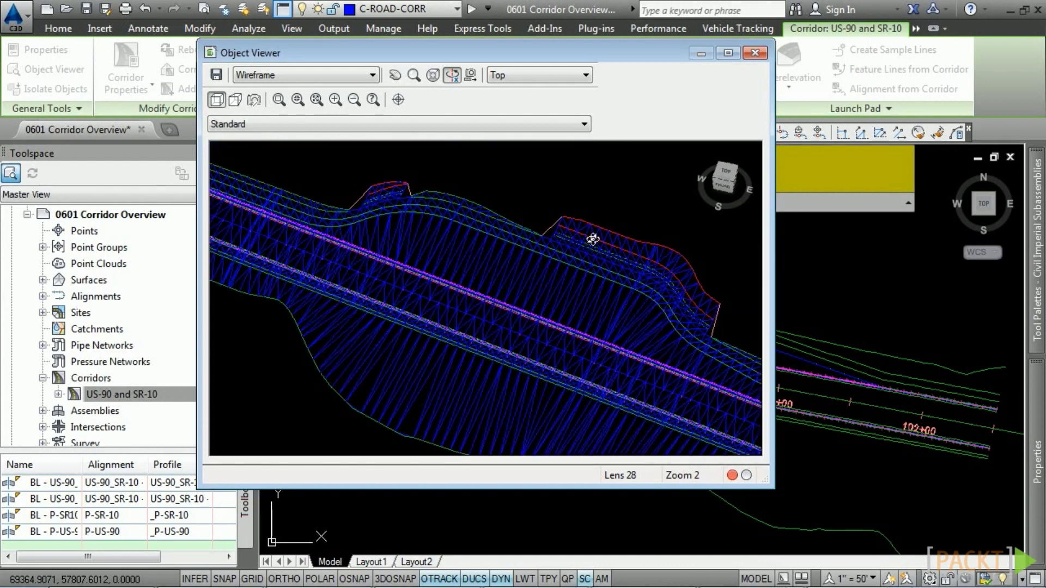
click(343, 75)
click(256, 130)
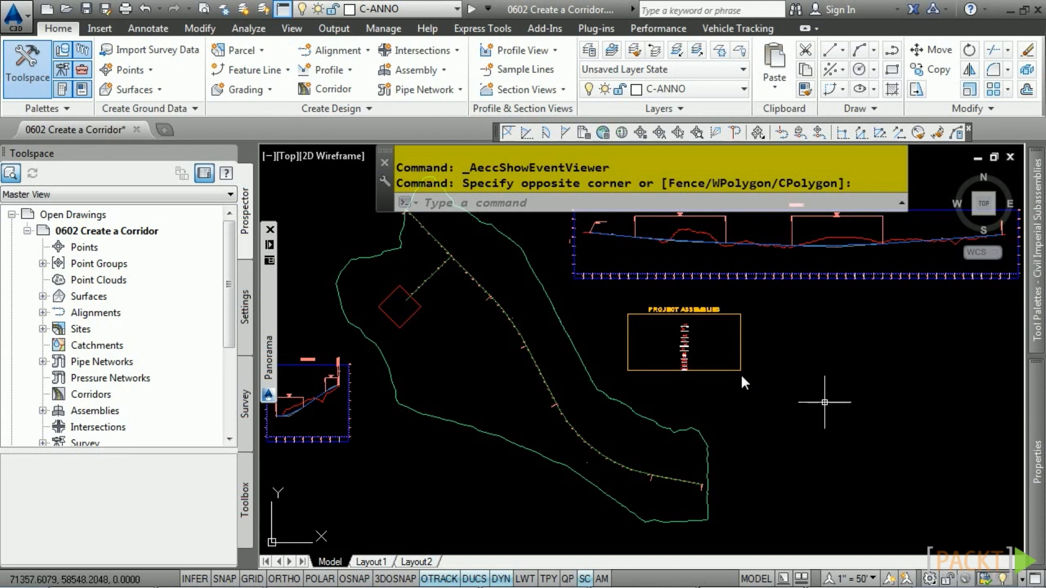
Start a new corridor named "US-90 and SR-10" that follows the P-US-90 alignment
click(327, 89)
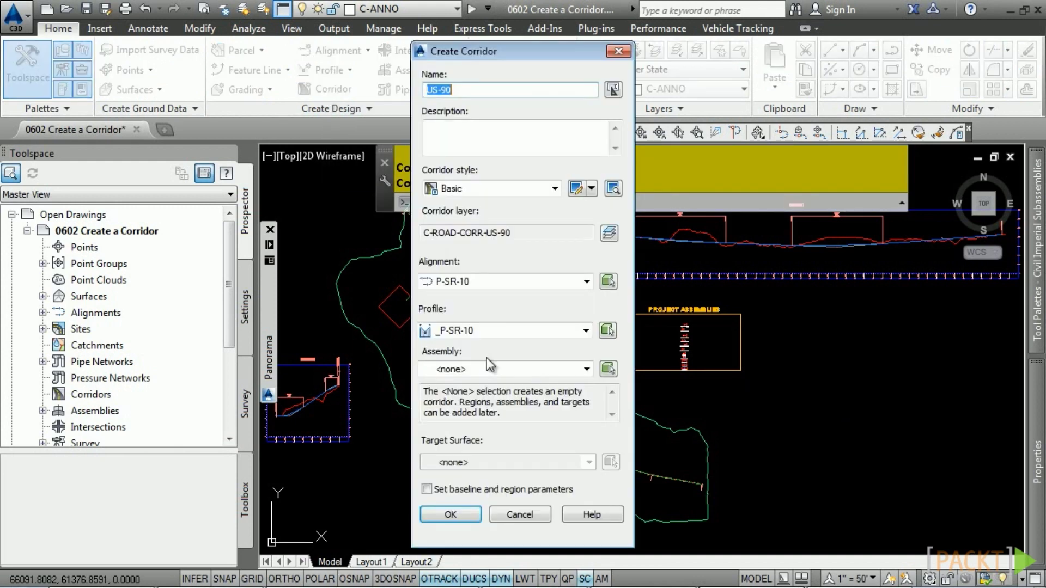
click(475, 91)
text(and SR-10)
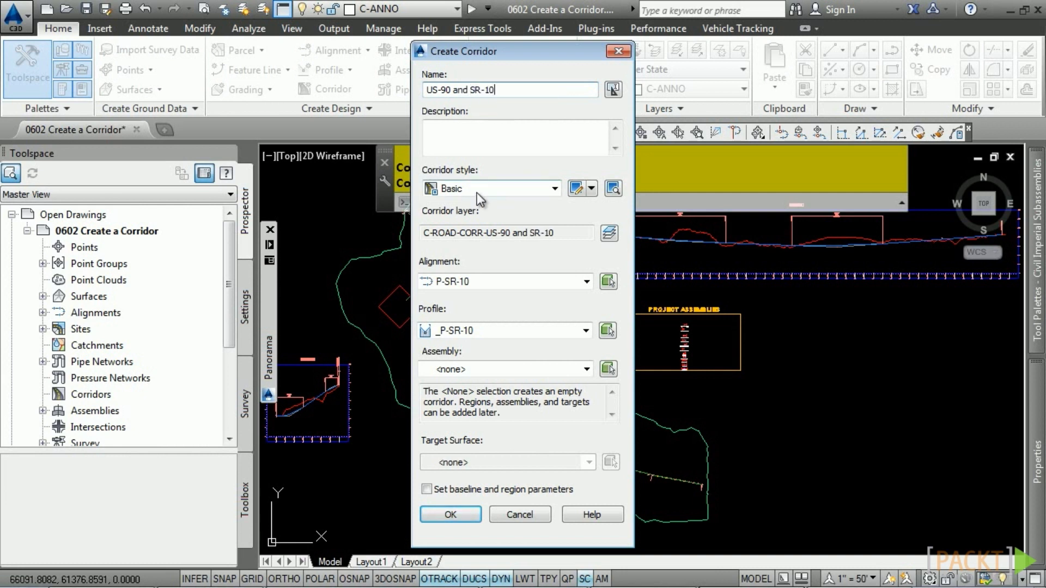
click(479, 281)
click(479, 311)
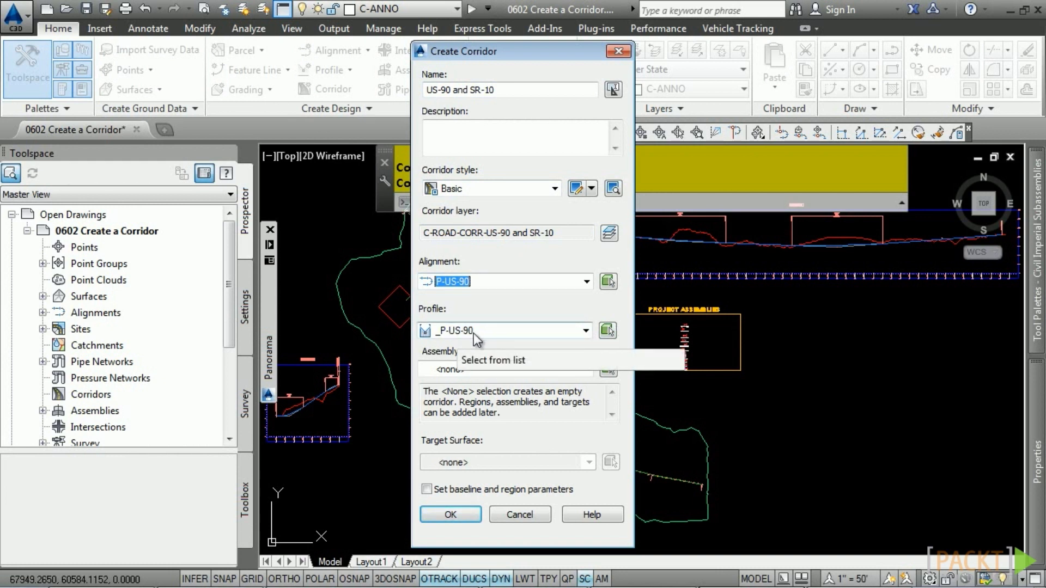
Assign the Primary Road Full Section assembly and the Combined EG target surface to the corridor, and accept the settings
click(534, 371)
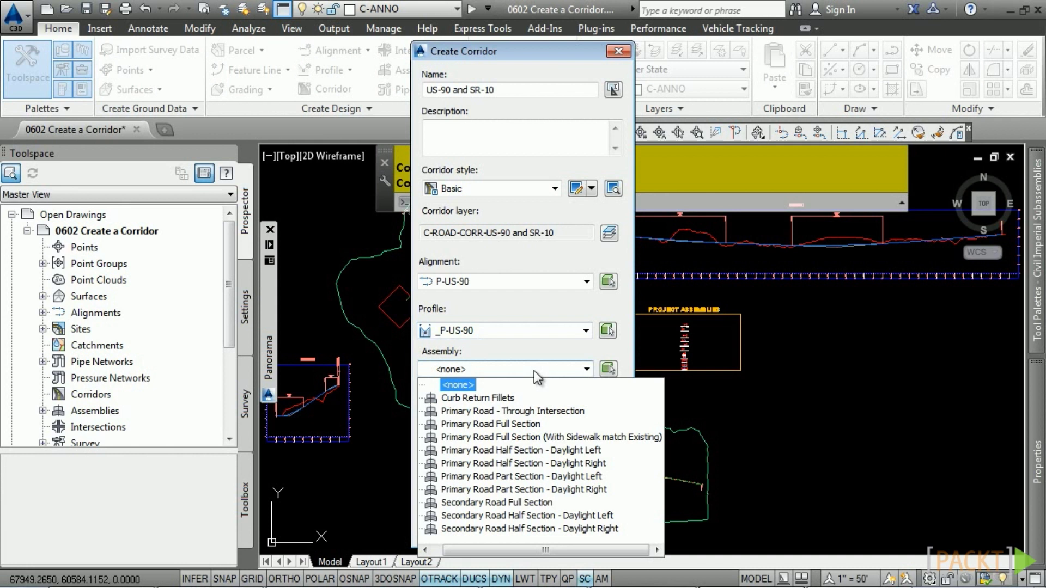
click(507, 424)
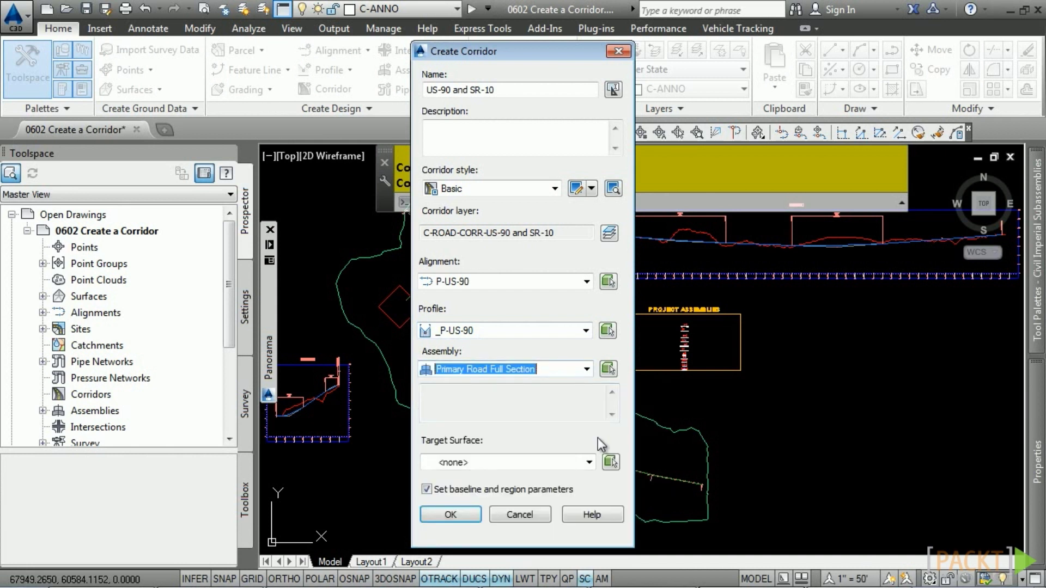
click(511, 462)
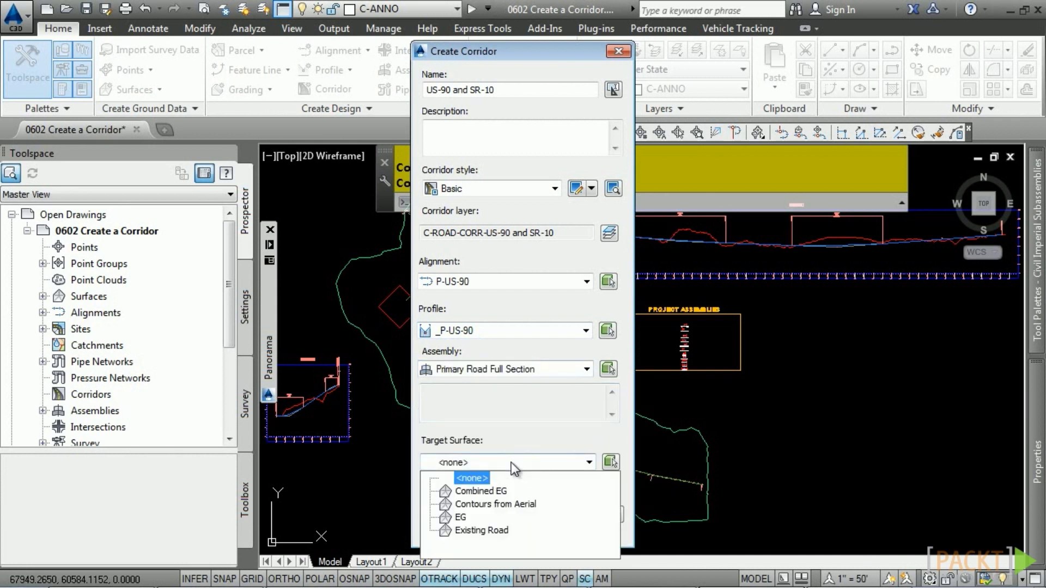
click(493, 492)
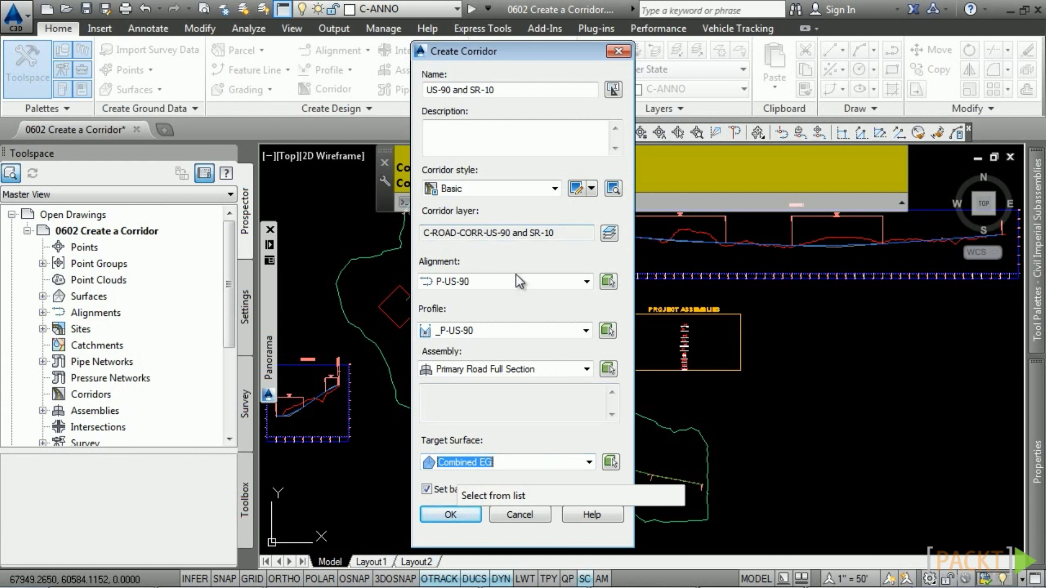
click(451, 516)
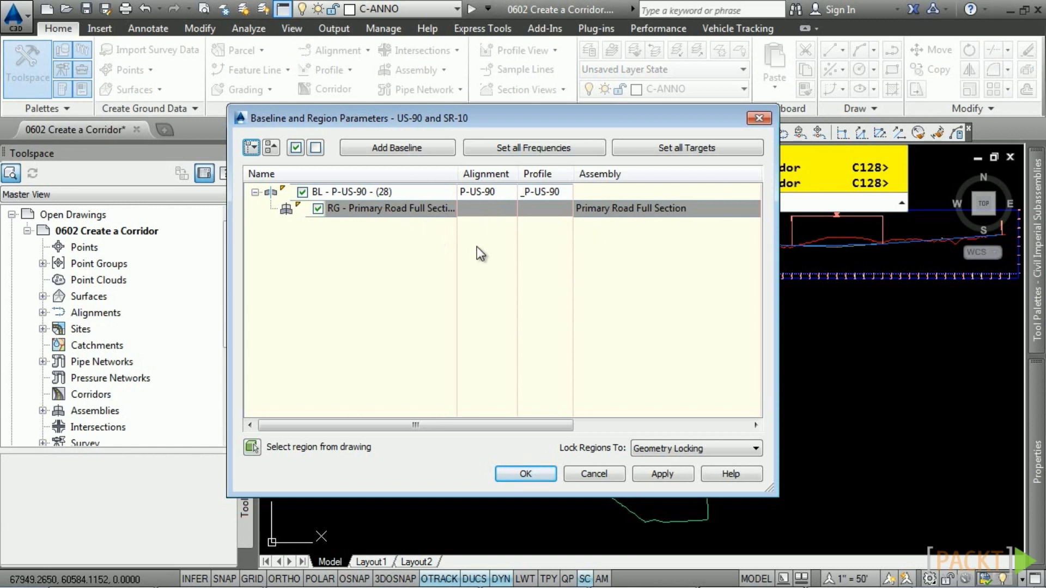
Set the Primary Road Full Section region's start station to 102+00 and its end station to 138+00
drag(415, 425, 590, 425)
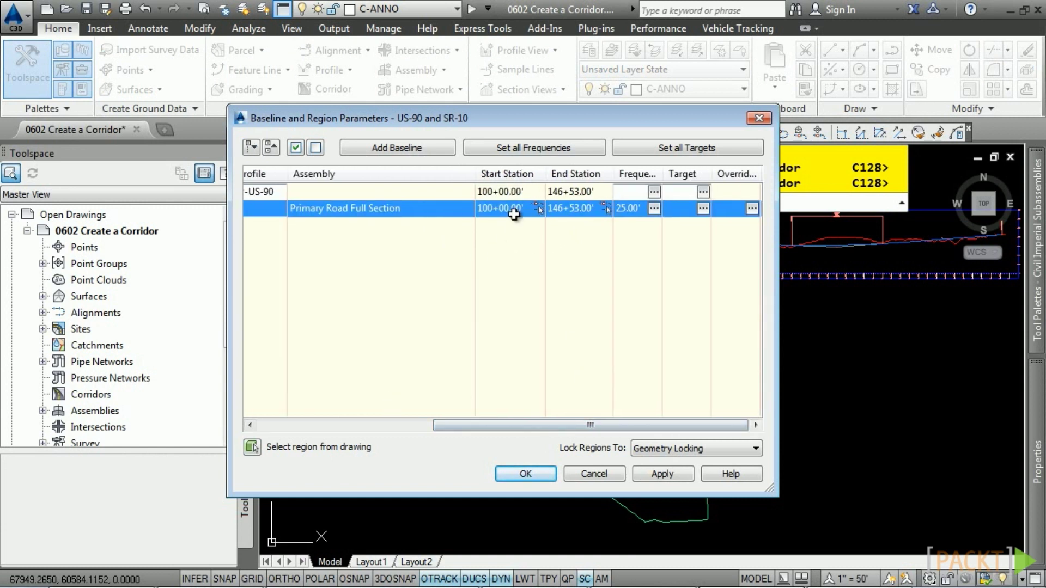
click(509, 207)
text(10200)
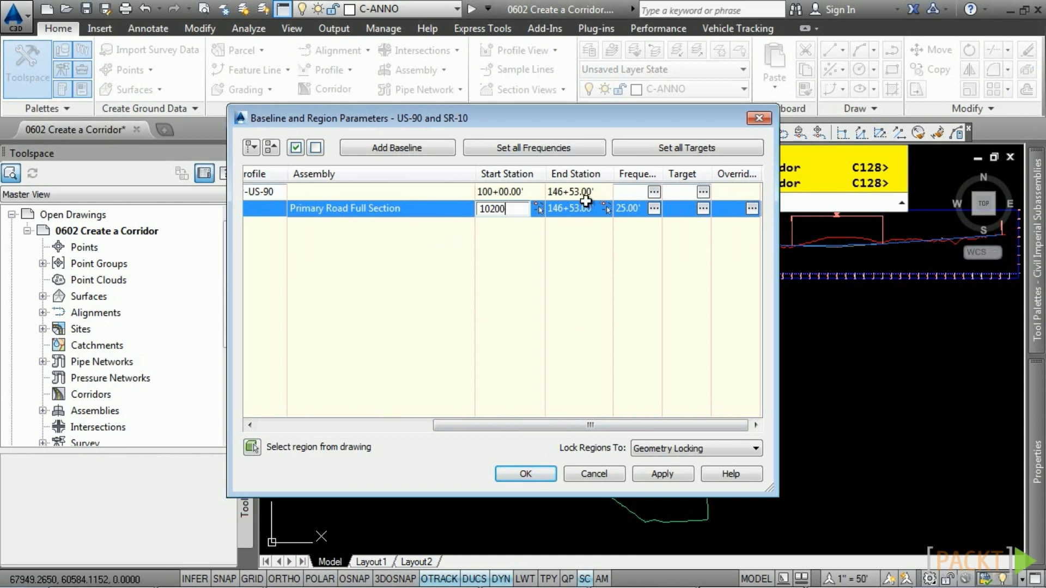
key(Return)
click(569, 212)
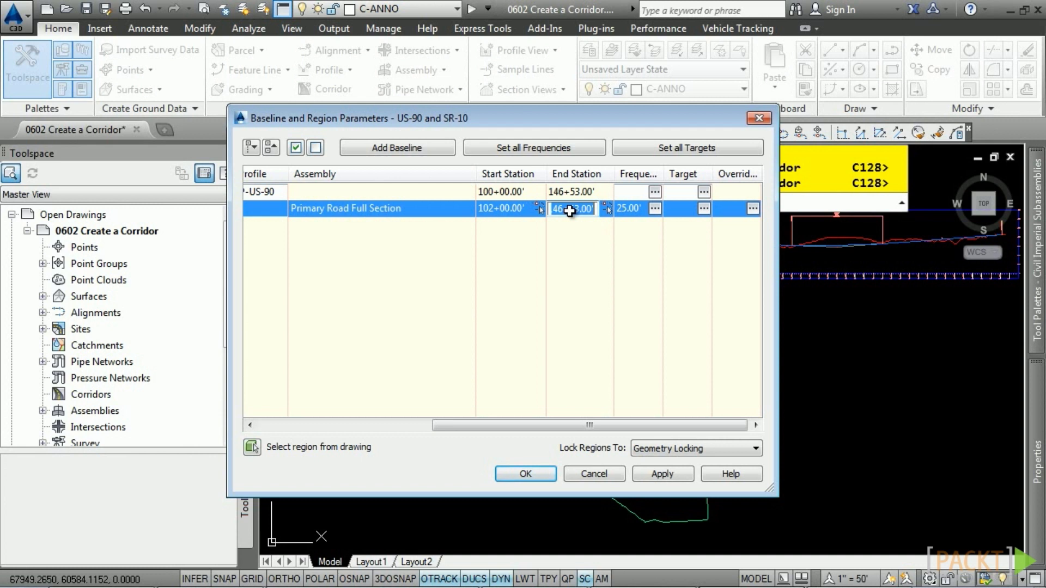
click(390, 230)
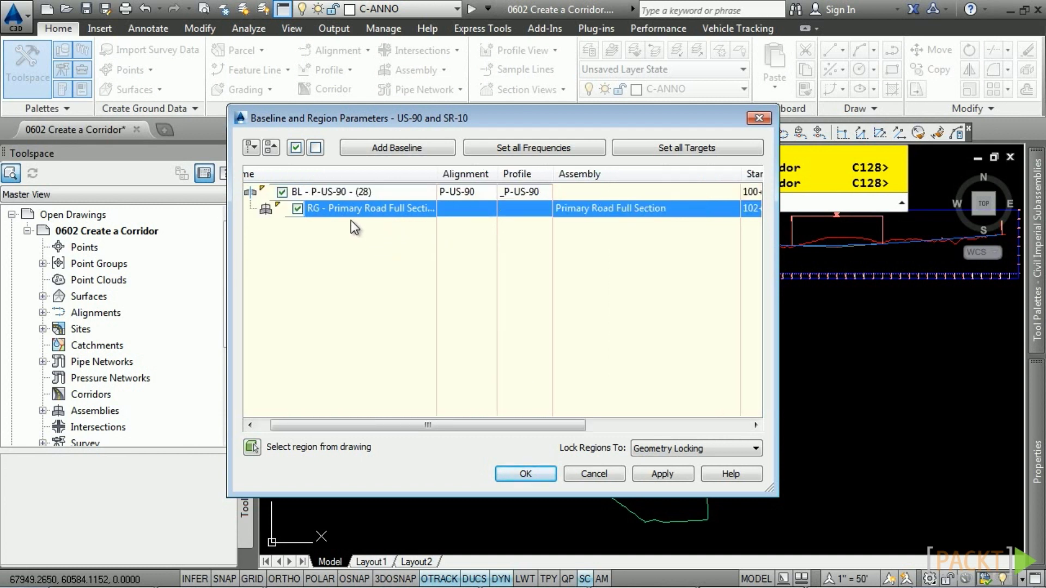
click(476, 189)
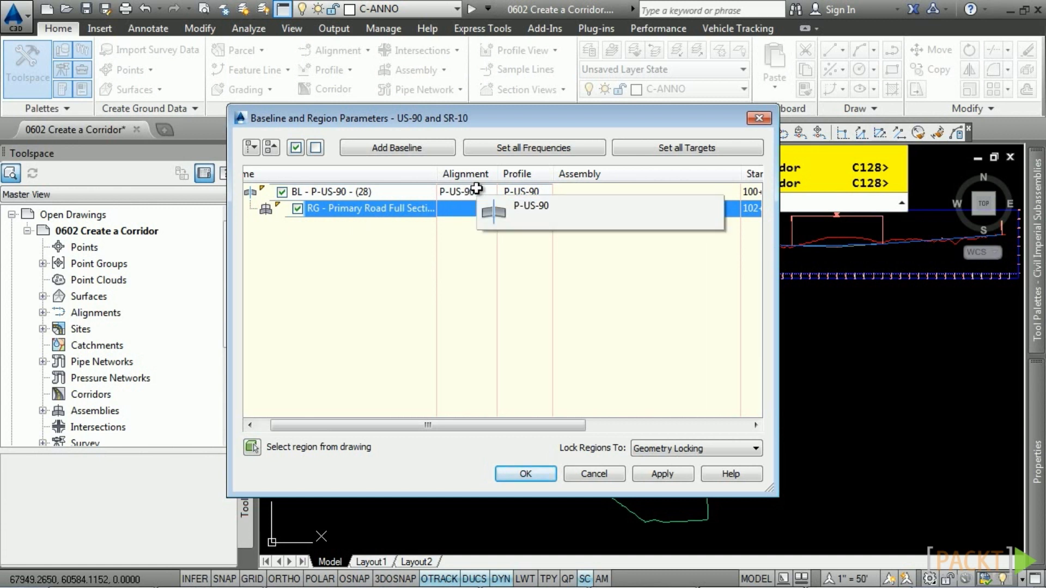
click(518, 205)
click(616, 211)
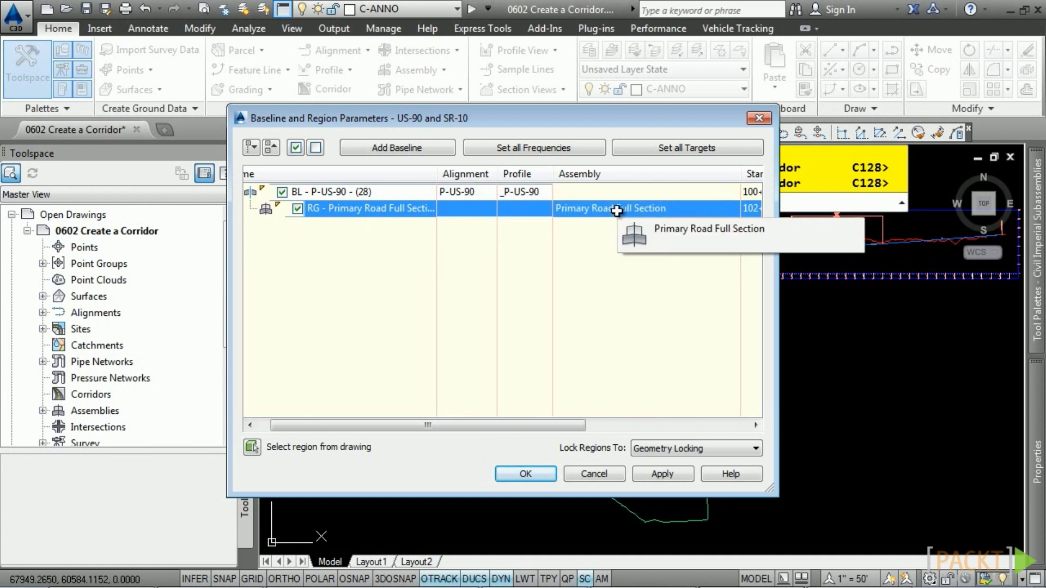
click(478, 308)
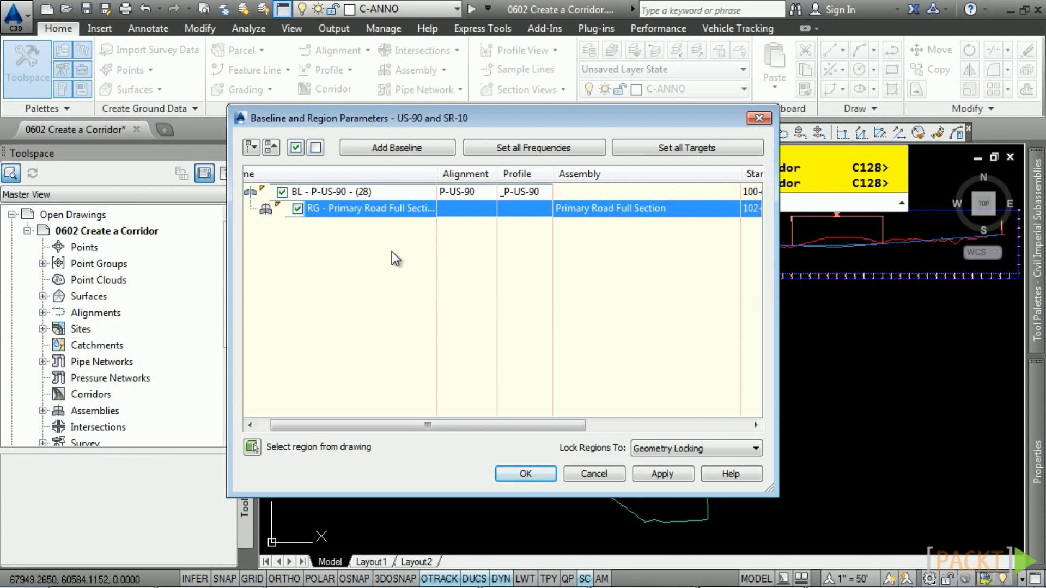
Split the Primary Road Full Section region at station 106+50 and return to the baseline and region parameters
right_click(385, 214)
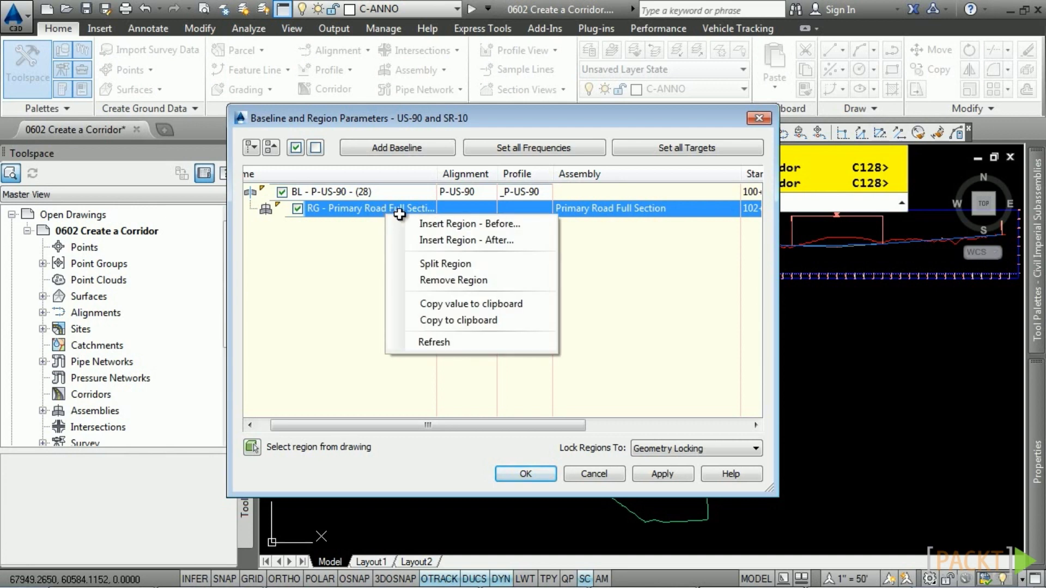
click(445, 264)
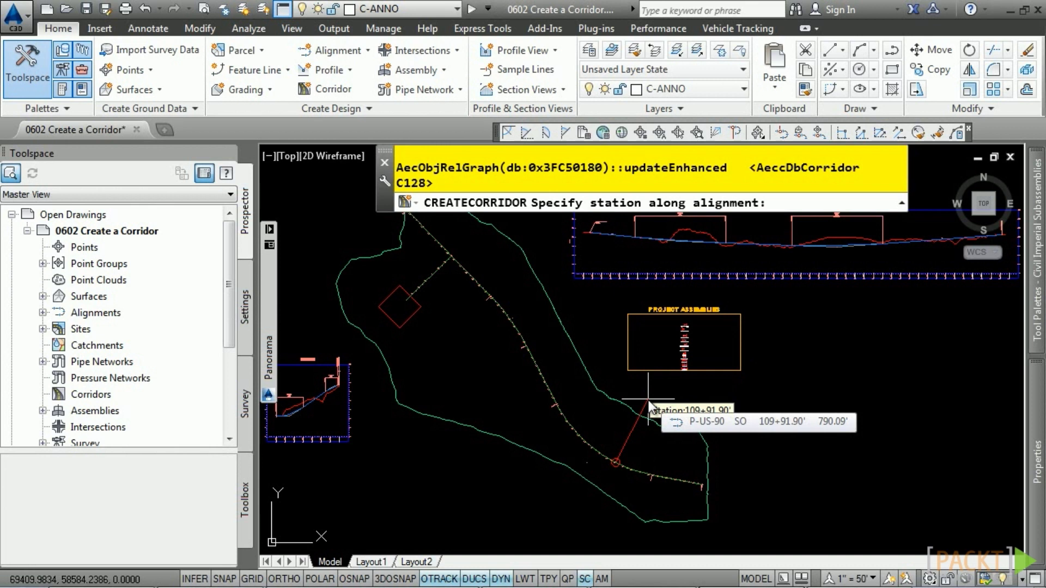
text(10650)
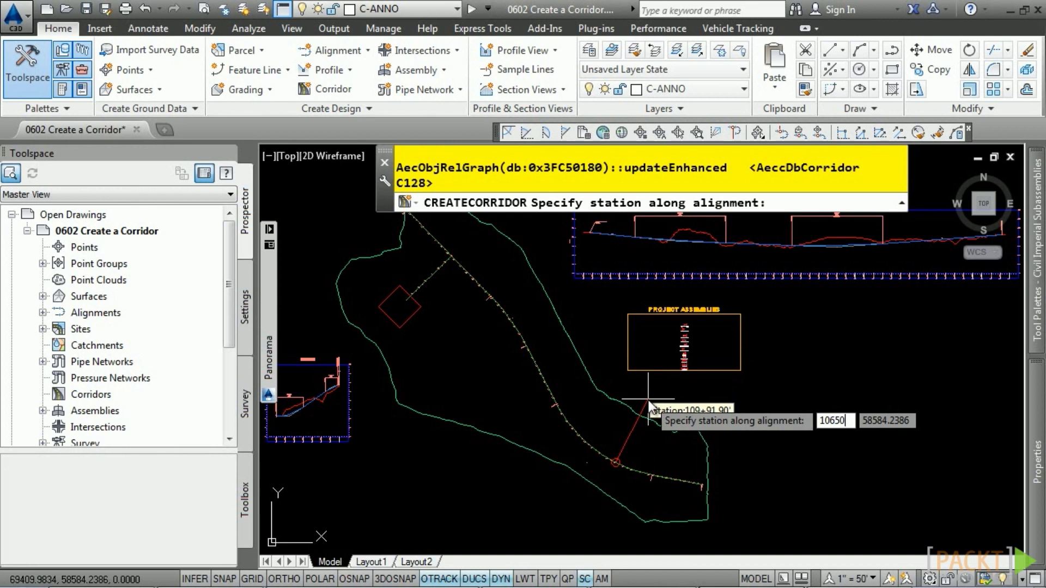
key(Return)
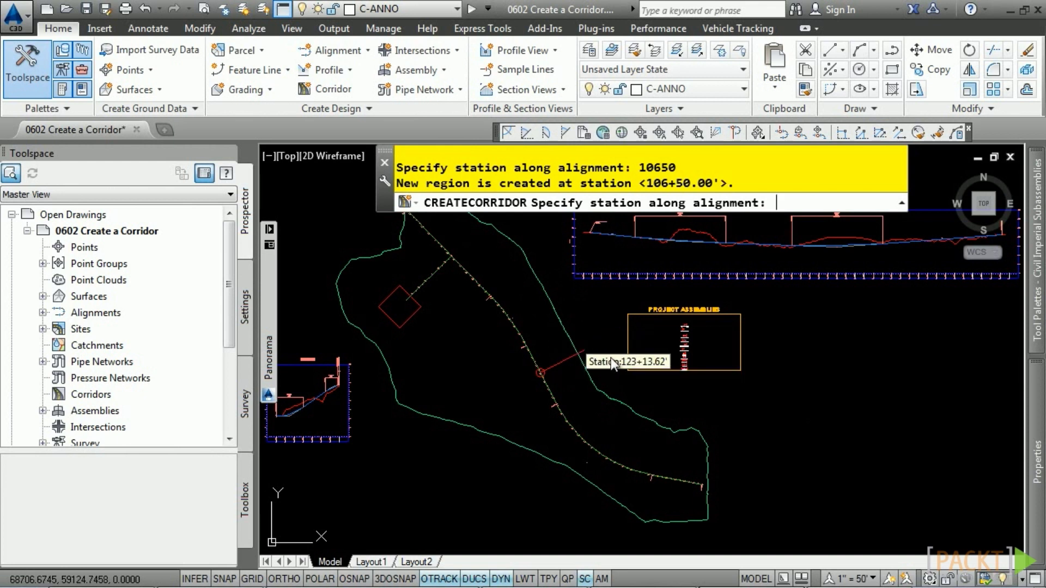
key(Return)
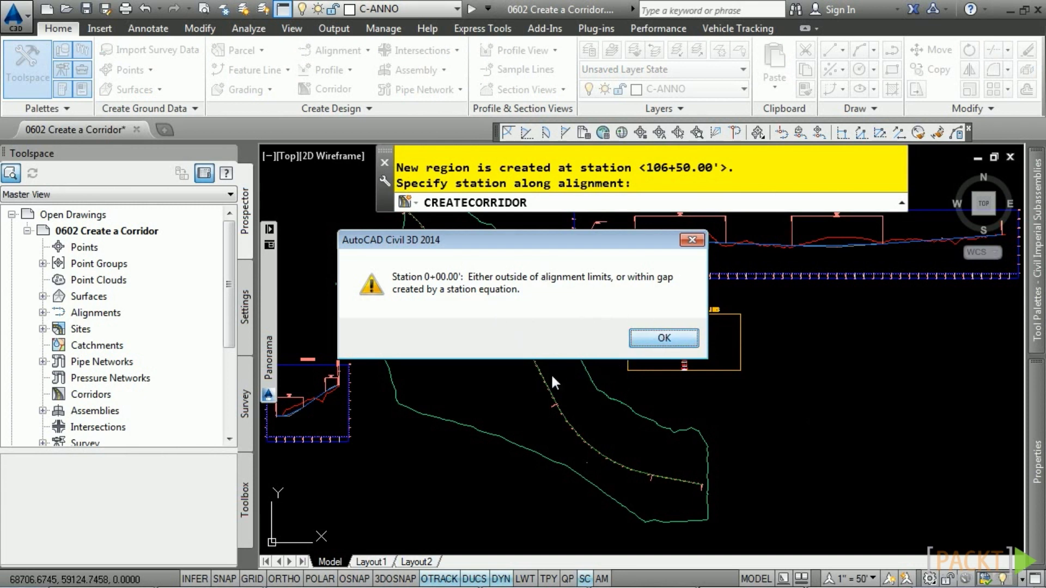
key(Return)
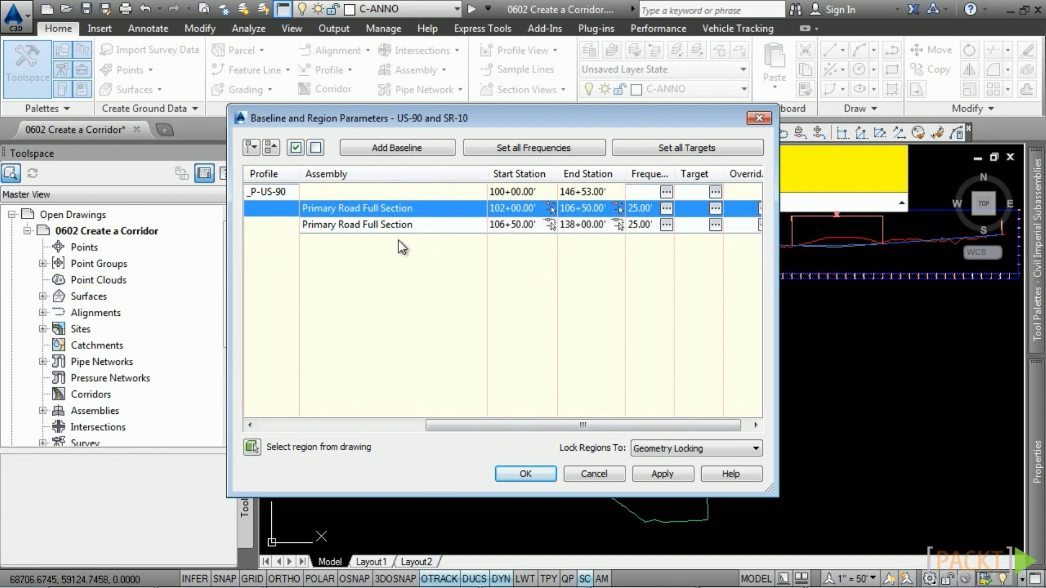
Assign the Primary Road Full Section (With Sidewalk match Existing) assembly to the region from station 102+00 to 106+50
double_click(407, 209)
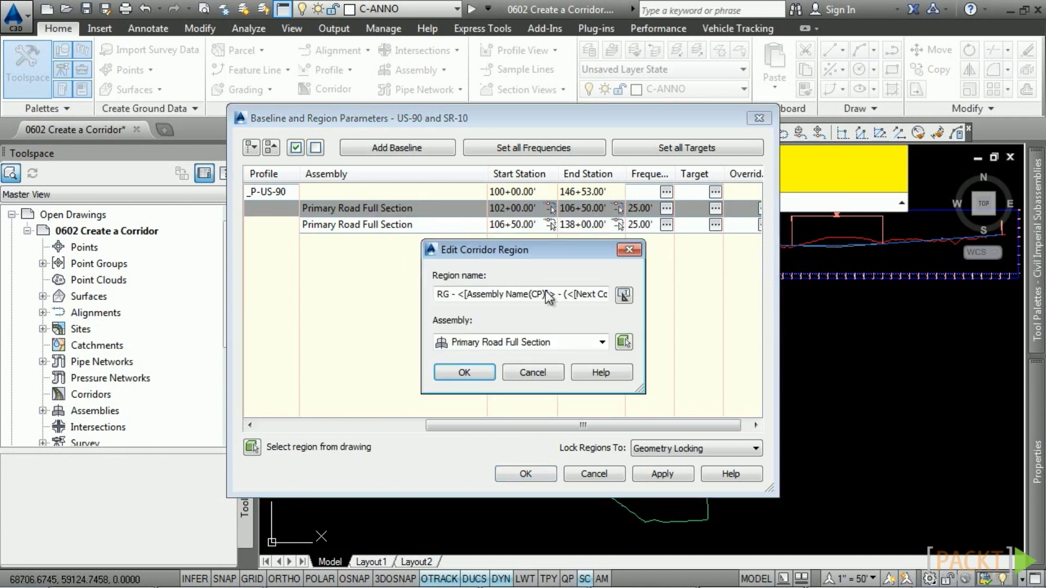
click(556, 341)
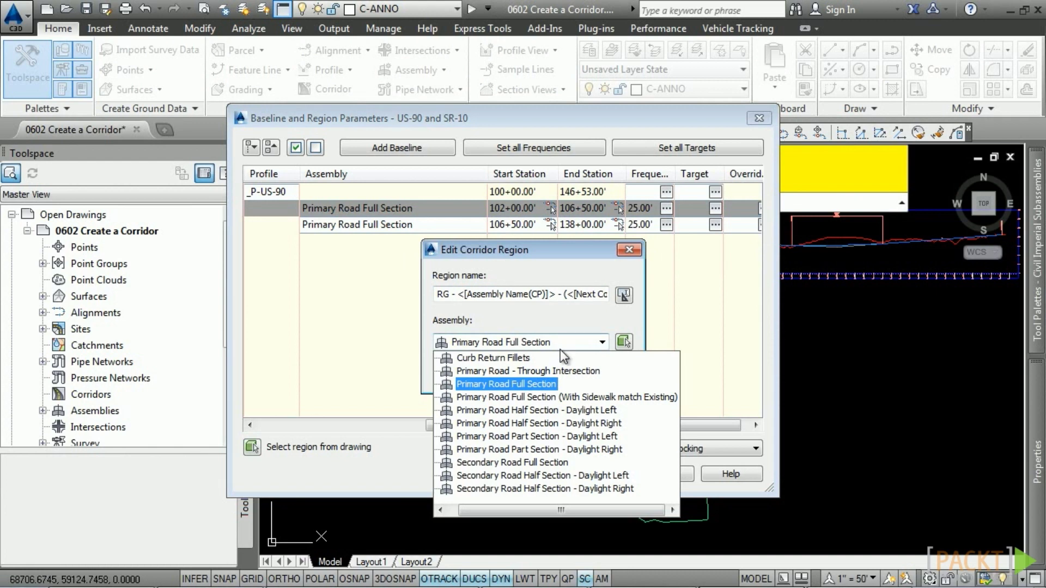
click(558, 395)
click(479, 371)
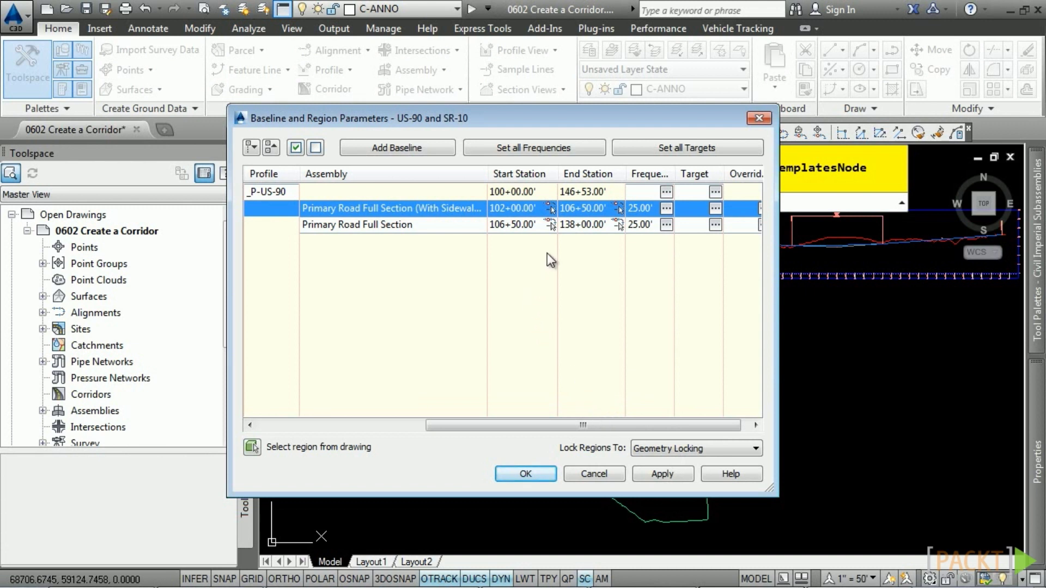
Set the assembly frequency for all corridor regions to 15 feet along tangents and 5 feet along curves
click(555, 148)
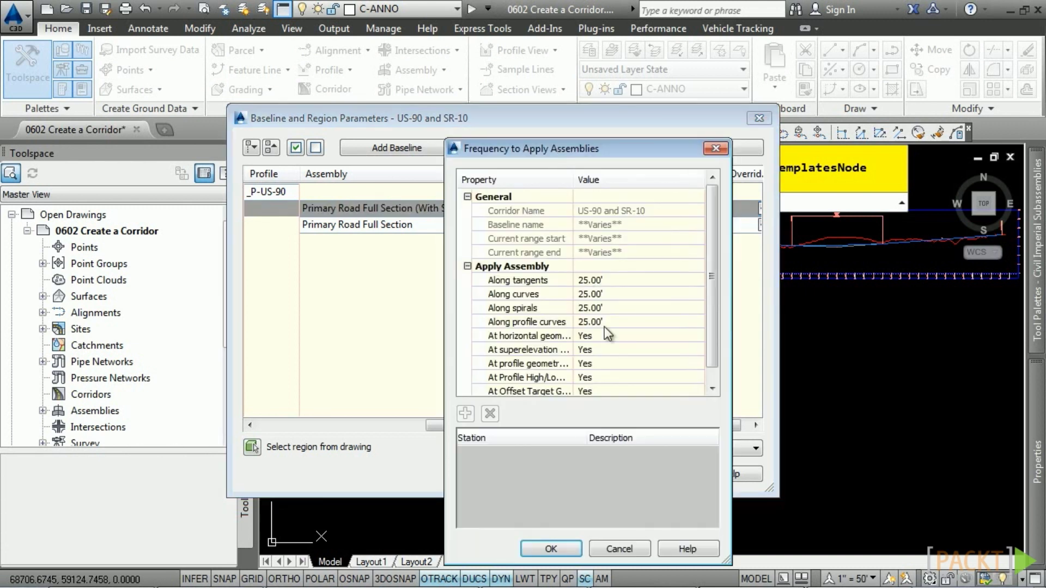
click(601, 279)
text(15)
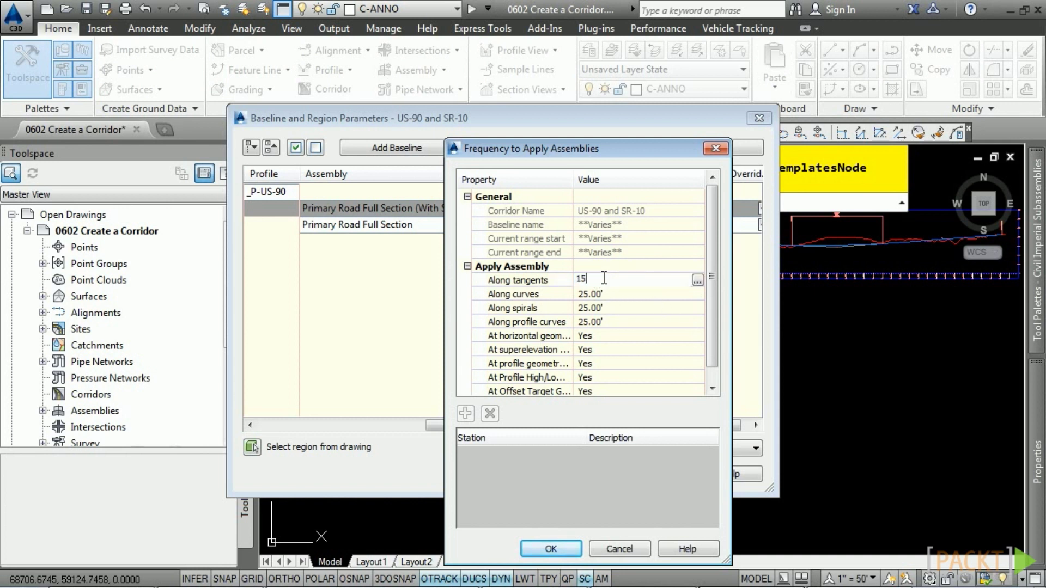
key(Return)
click(588, 289)
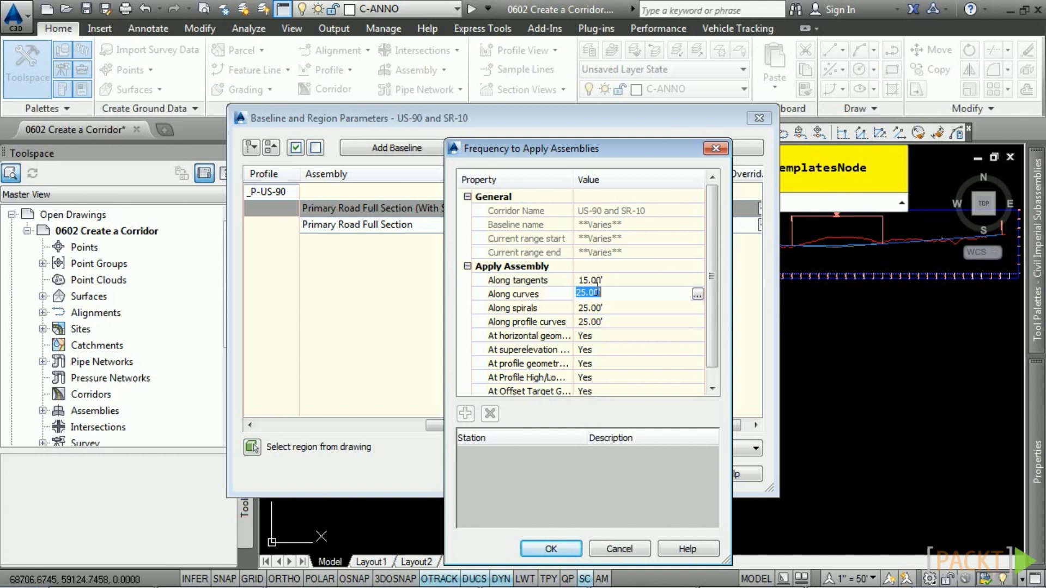
text(5)
key(Return)
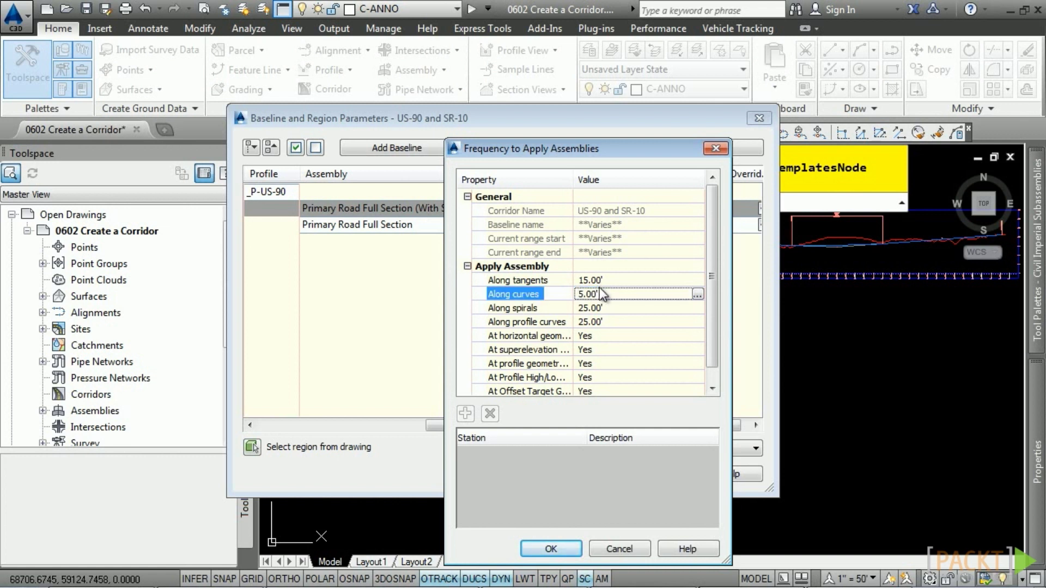
Set the assembly frequency along profile curves to 5 feet, accept the region parameters and rebuild the corridor
click(617, 322)
text(5)
key(Return)
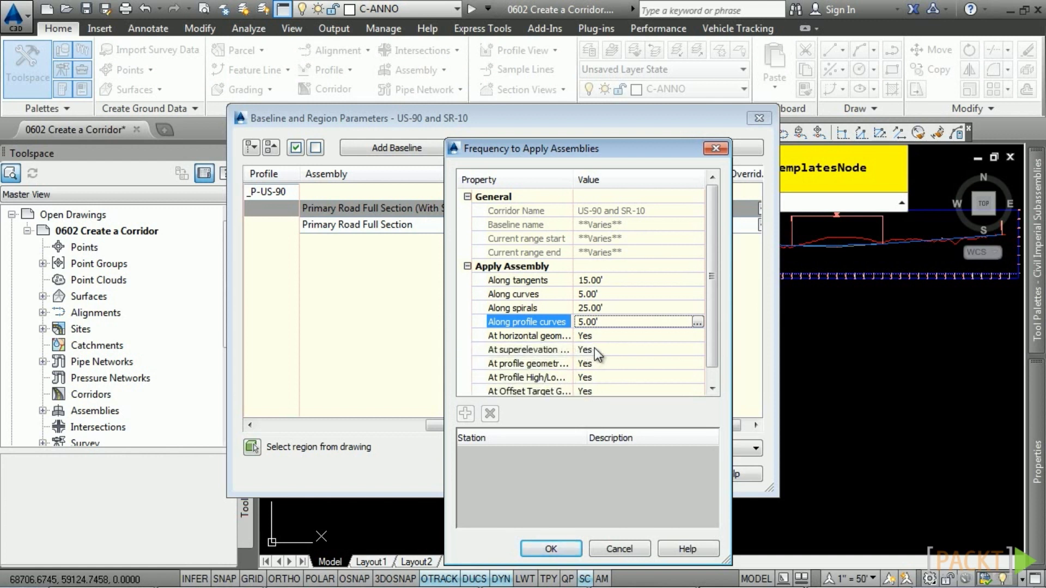
click(568, 550)
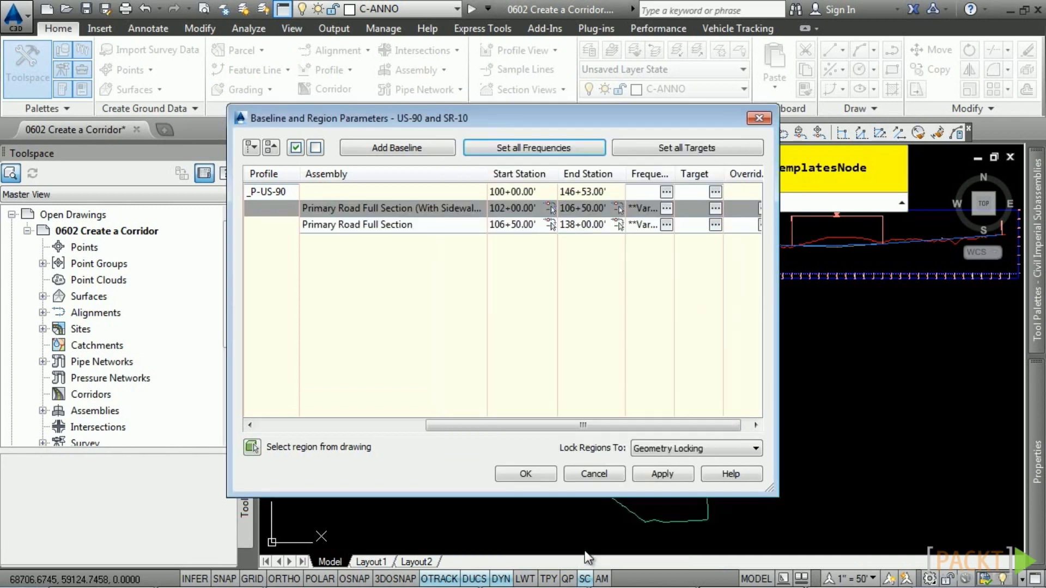
click(514, 473)
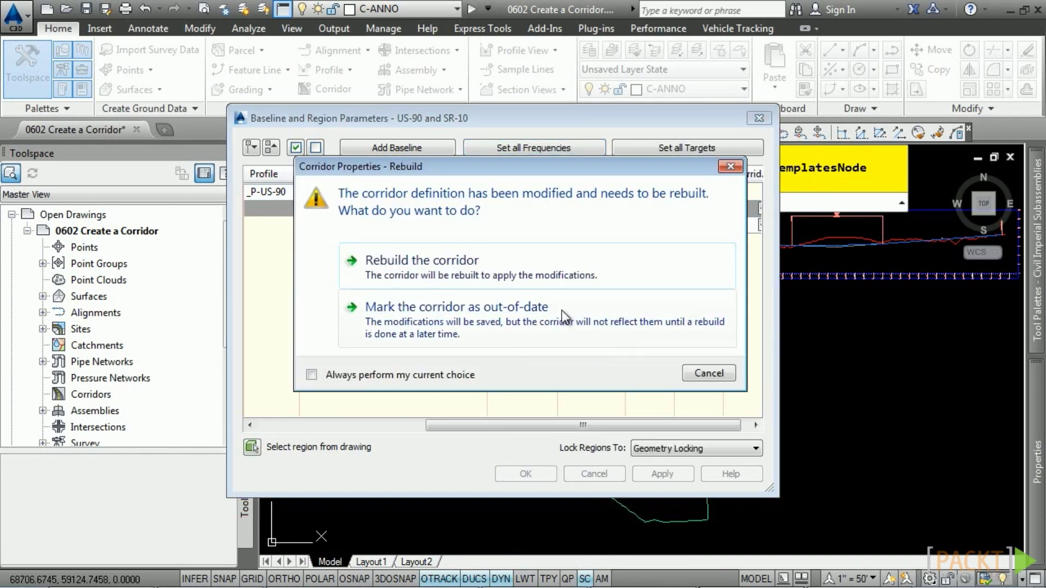
click(451, 265)
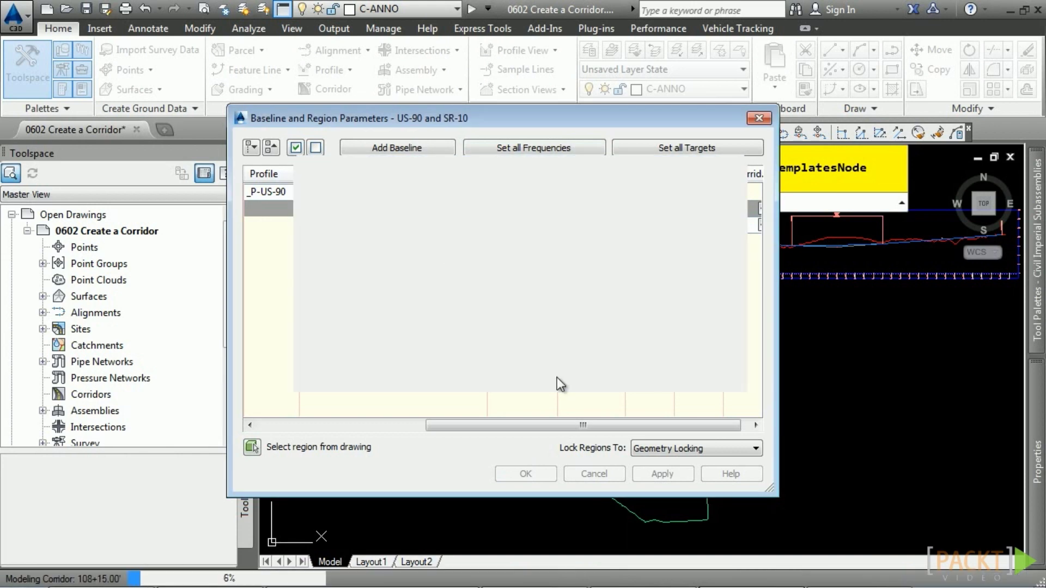
Display the US-90 and SR-10 corridor in the Object Viewer with the Wireframe visual style
scroll(656, 474, up, 6)
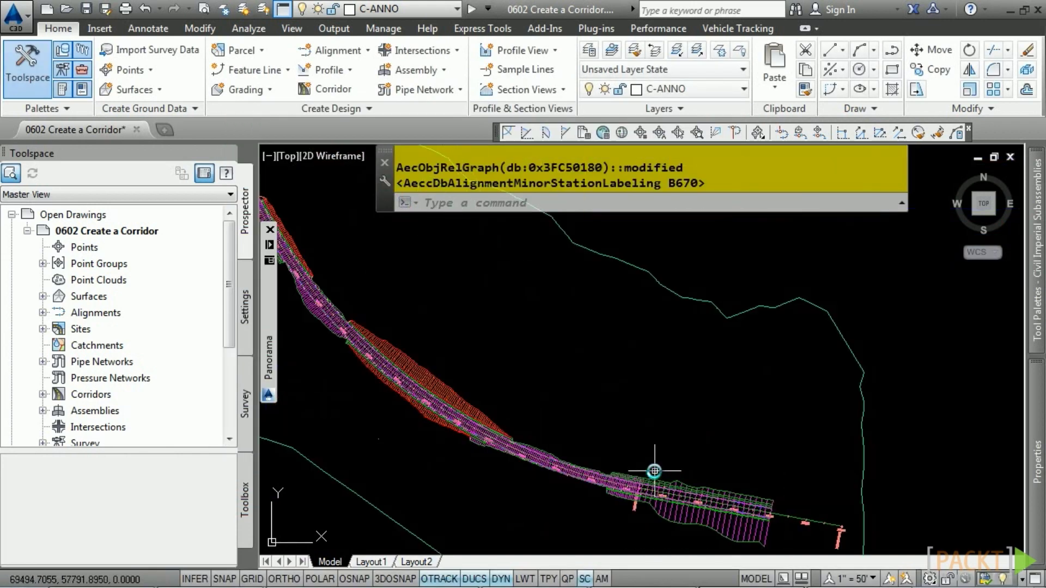
scroll(593, 434, up, 4)
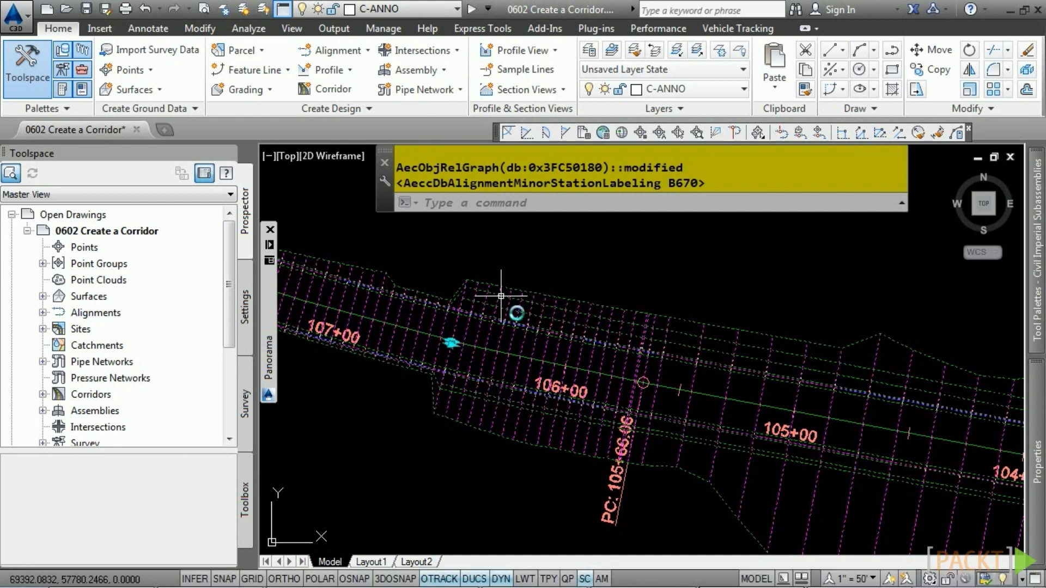
click(500, 296)
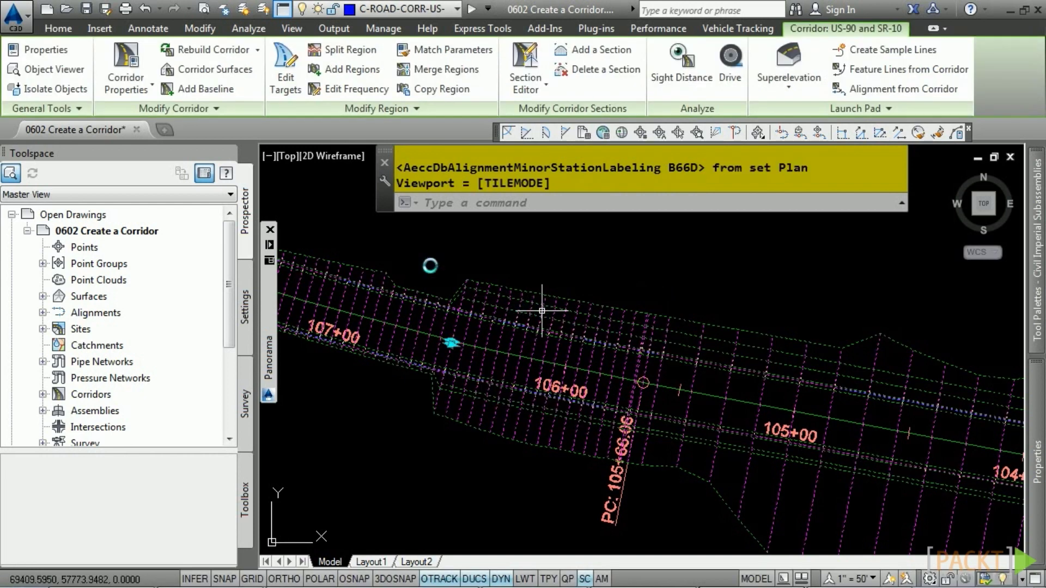
click(51, 69)
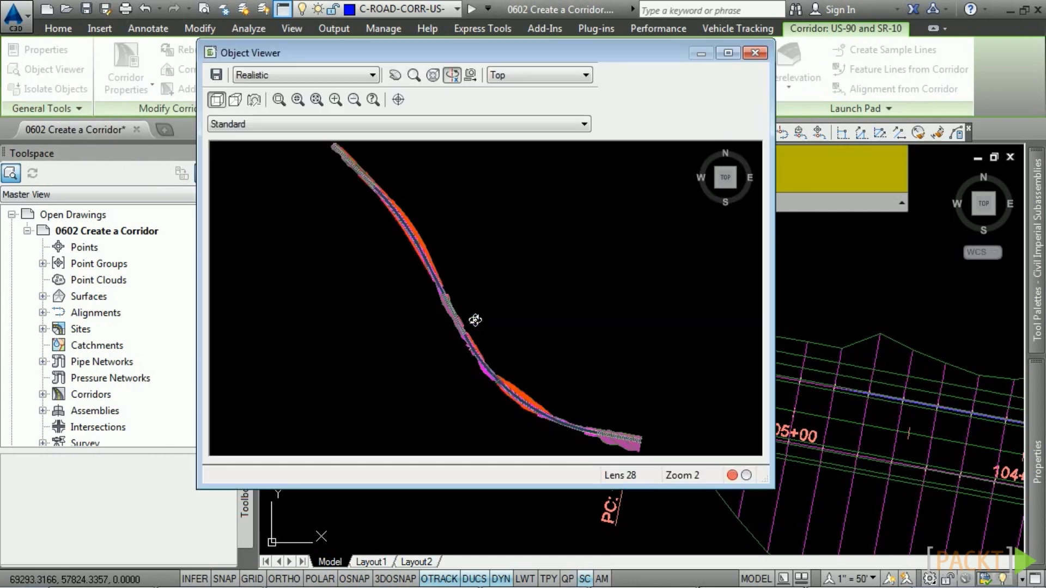
click(319, 75)
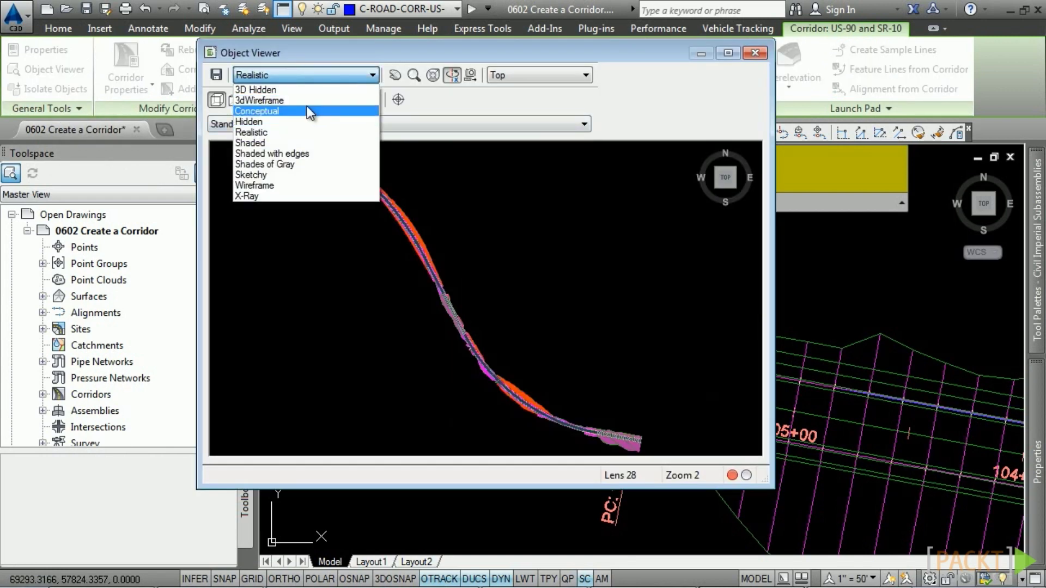
click(282, 186)
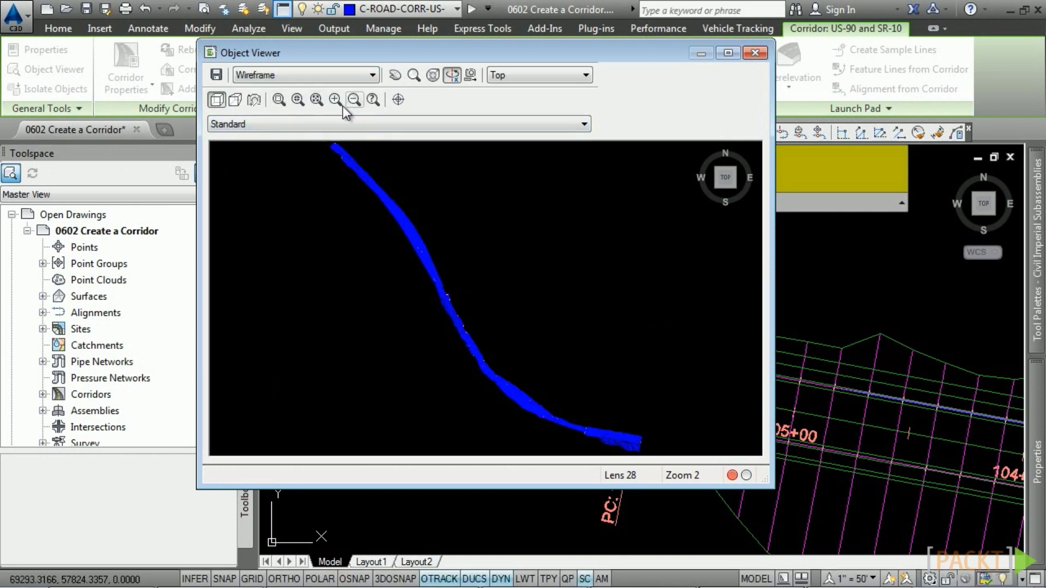
Tilt the corridor model in 3D and examine the cross sections close up near the start of the road
drag(533, 391, 501, 318)
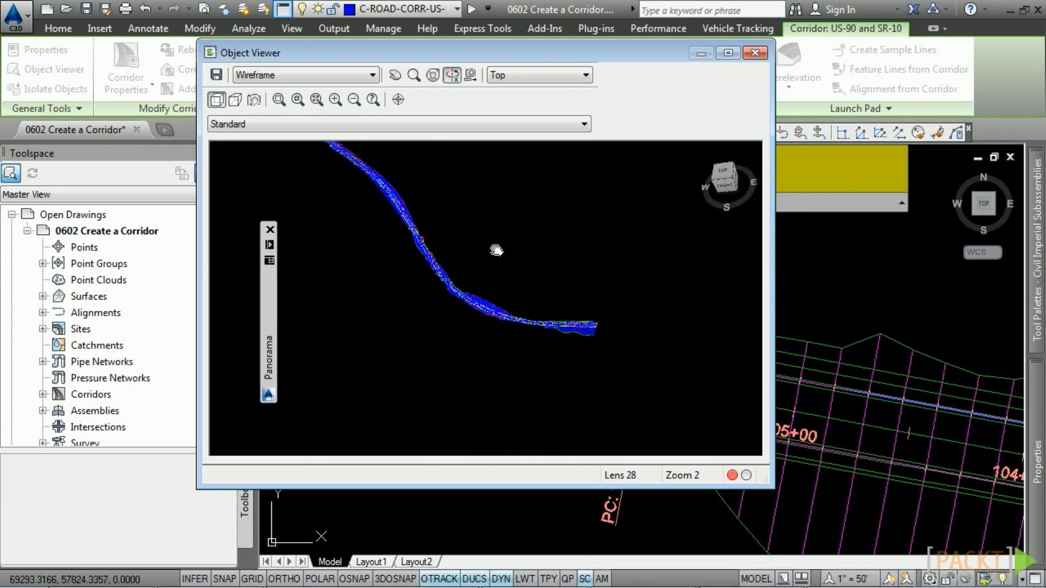
drag(540, 334, 562, 388)
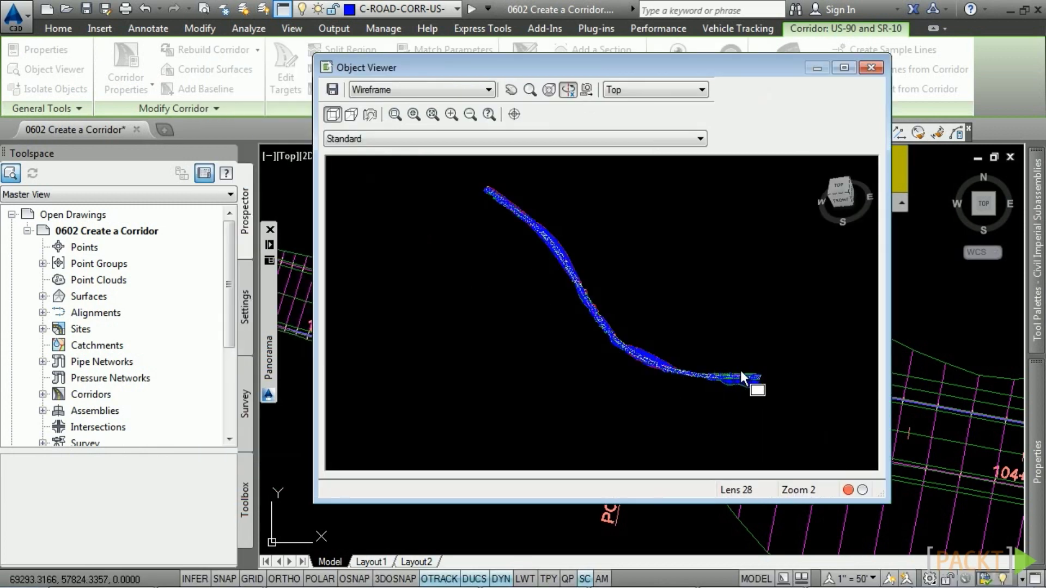
click(740, 370)
scroll(464, 226, up, 3)
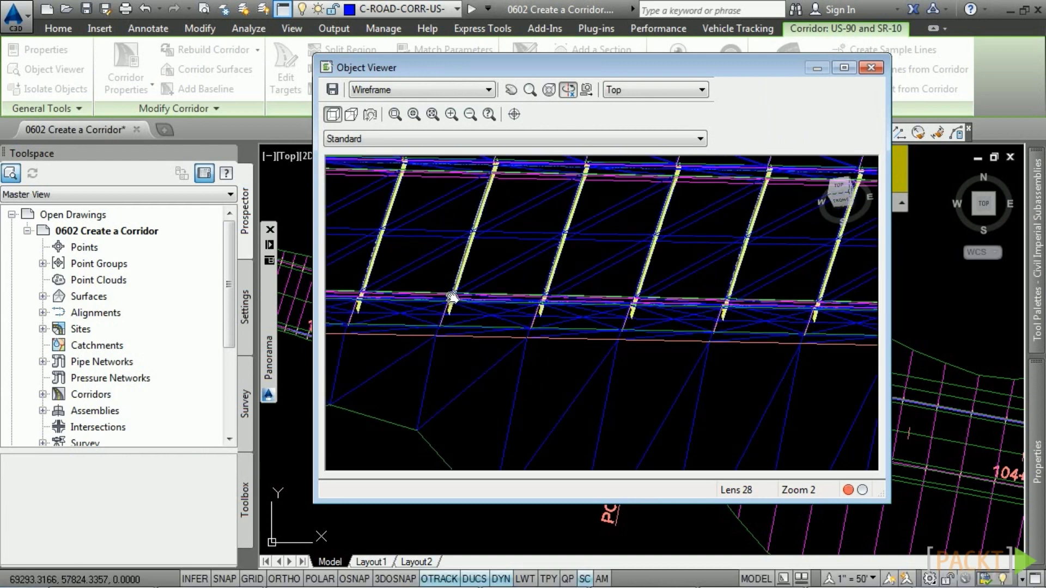
scroll(447, 298, up, 3)
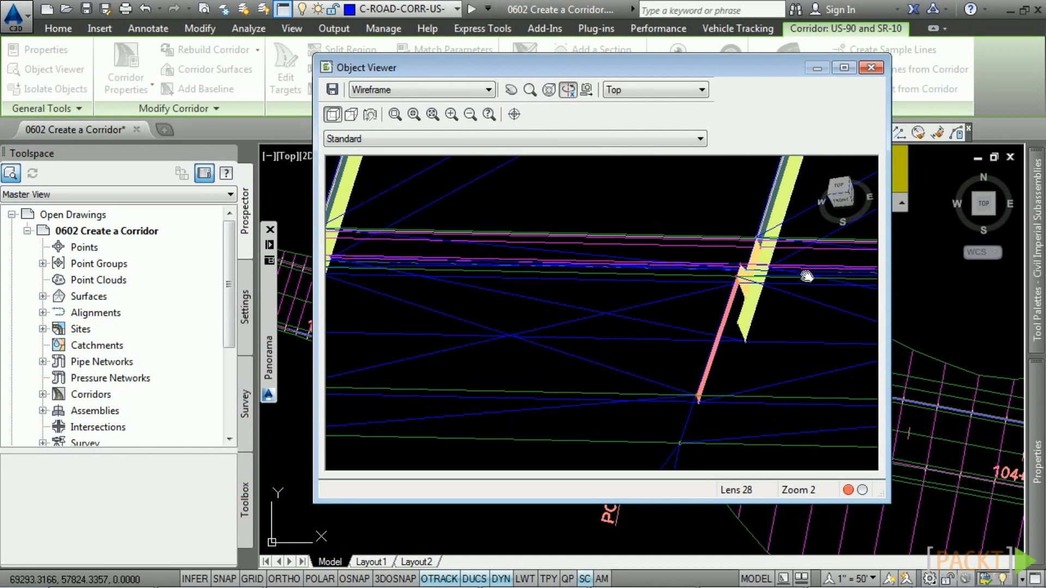
click(842, 191)
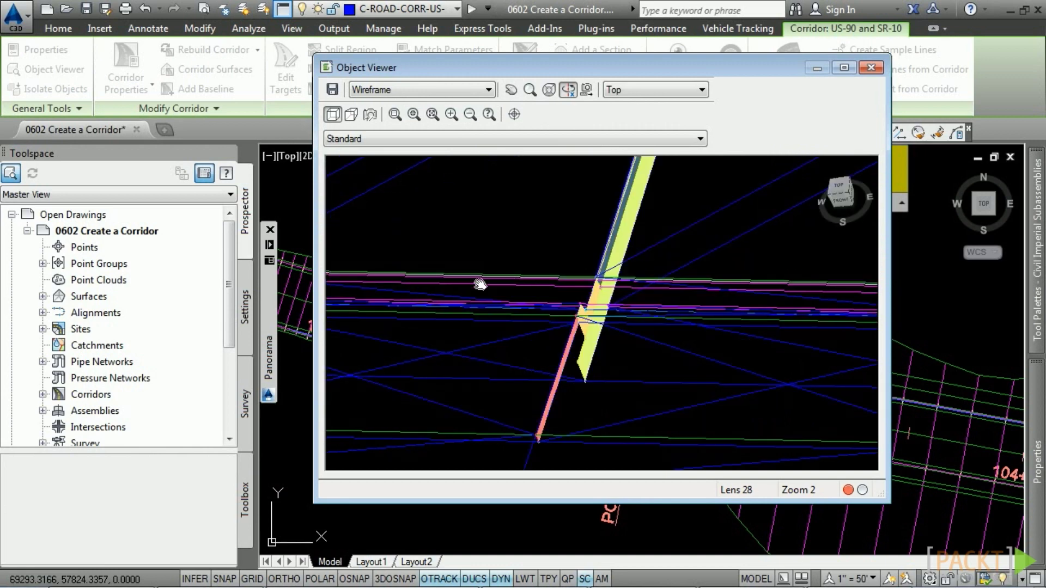
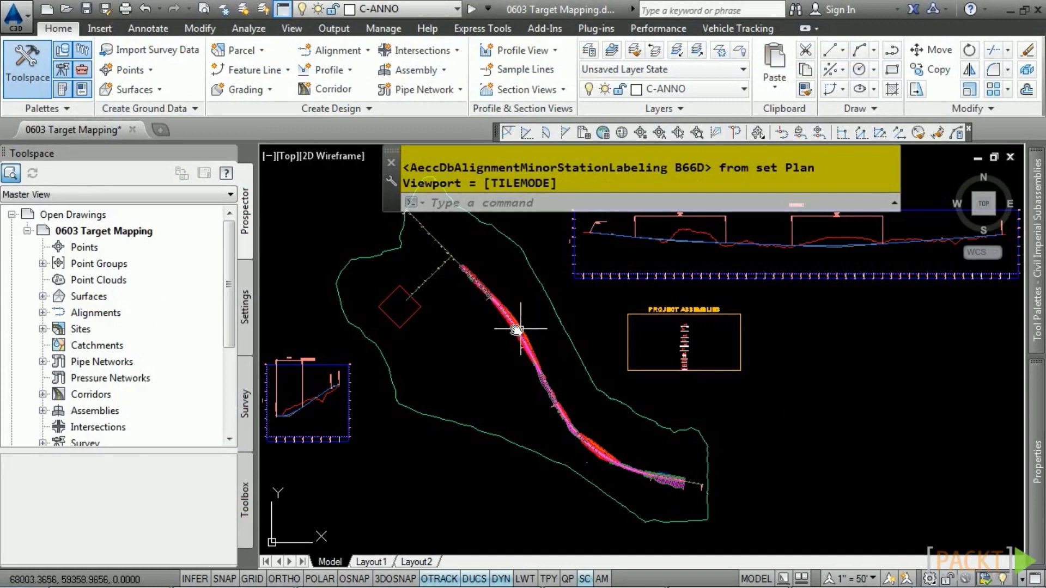
In the 0603 Target Mapping drawing, select the offset alignment beside the corridor near station 129+00 and examine its path
scroll(473, 299, up, 5)
scroll(472, 300, up, 4)
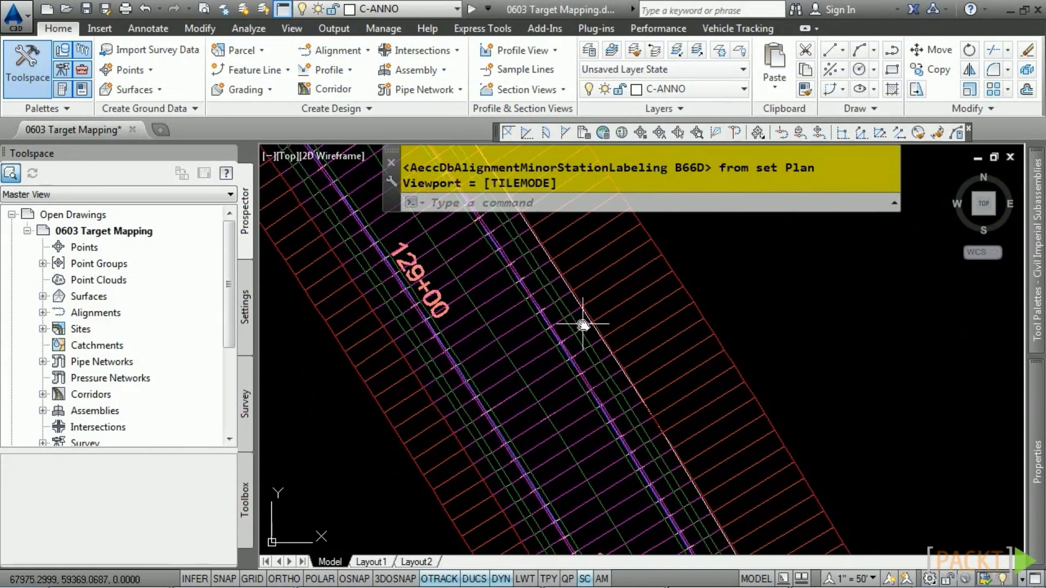
click(602, 333)
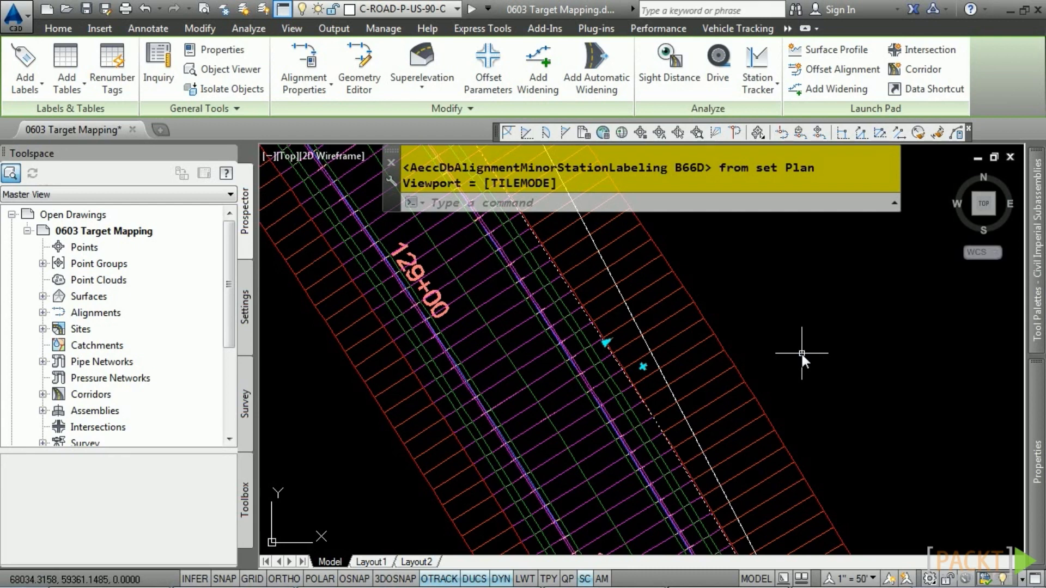
mouse_move(692, 392)
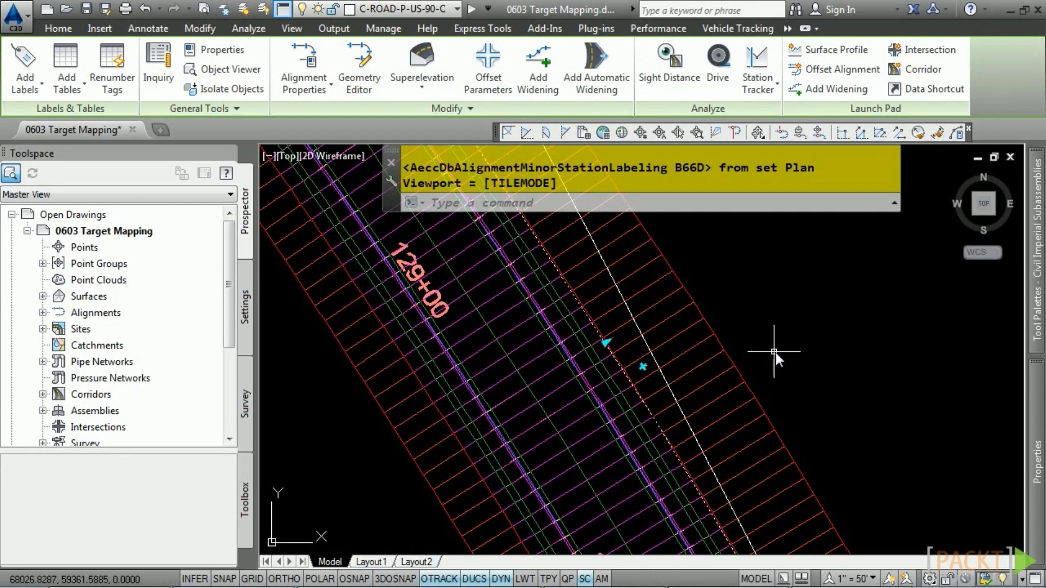
mouse_move(776, 351)
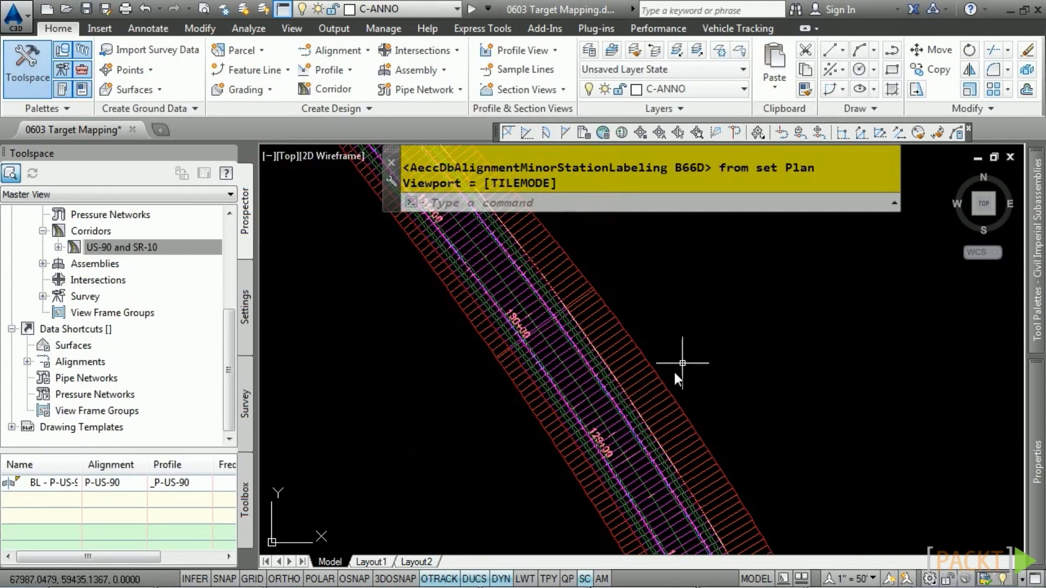
Edit the targets of the US-90 and SR-10 corridor's Primary Road Full Section region between stations 106+50 and 138+00
click(647, 388)
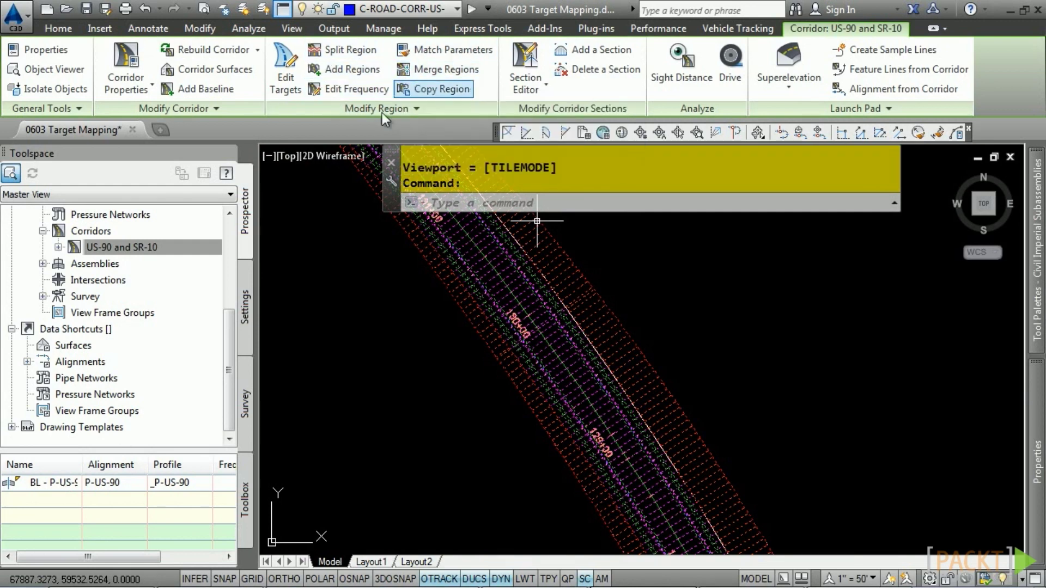
click(281, 81)
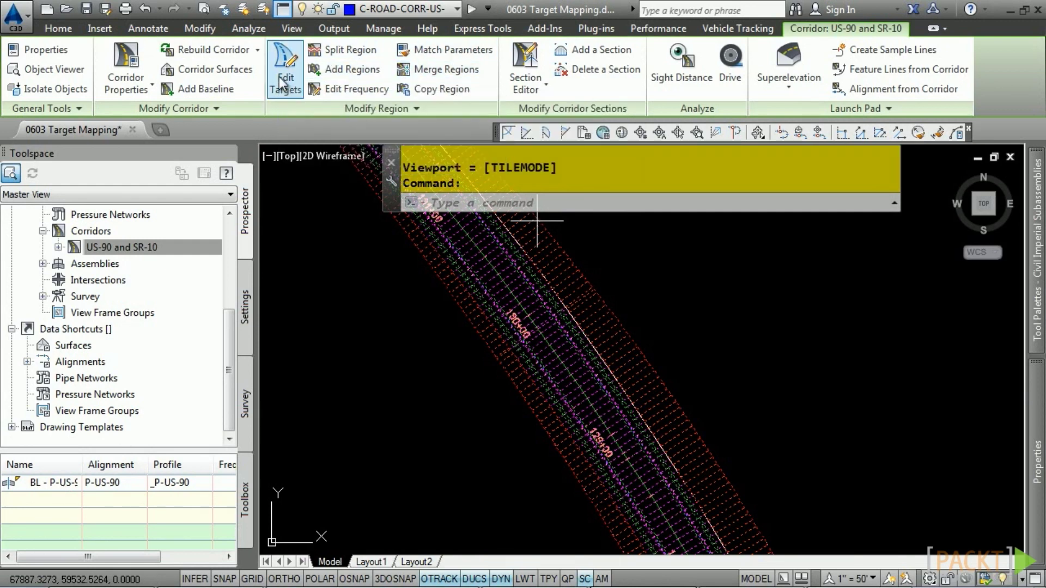
scroll(512, 395, down, 5)
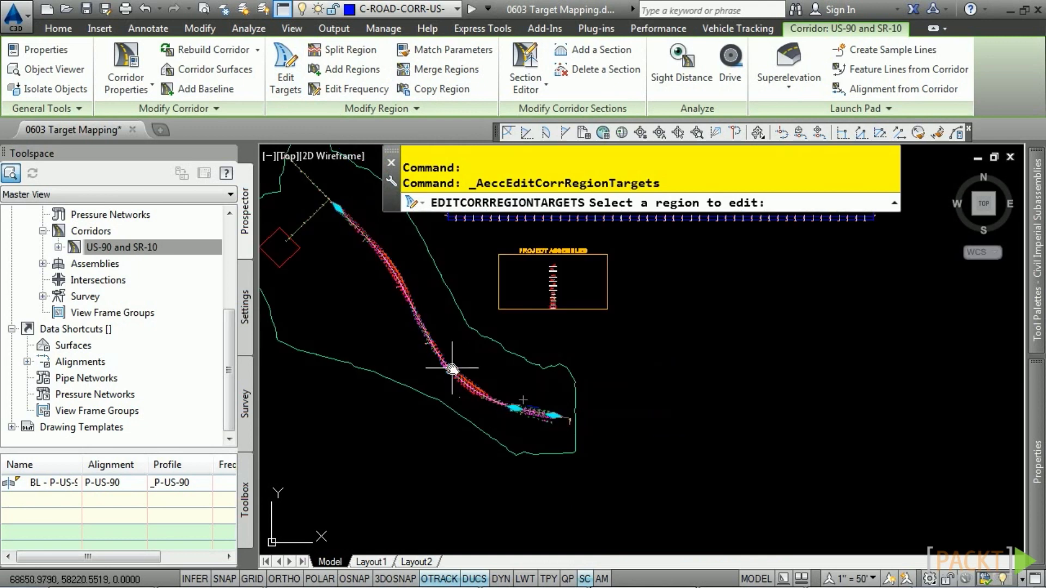
scroll(375, 262, up, 8)
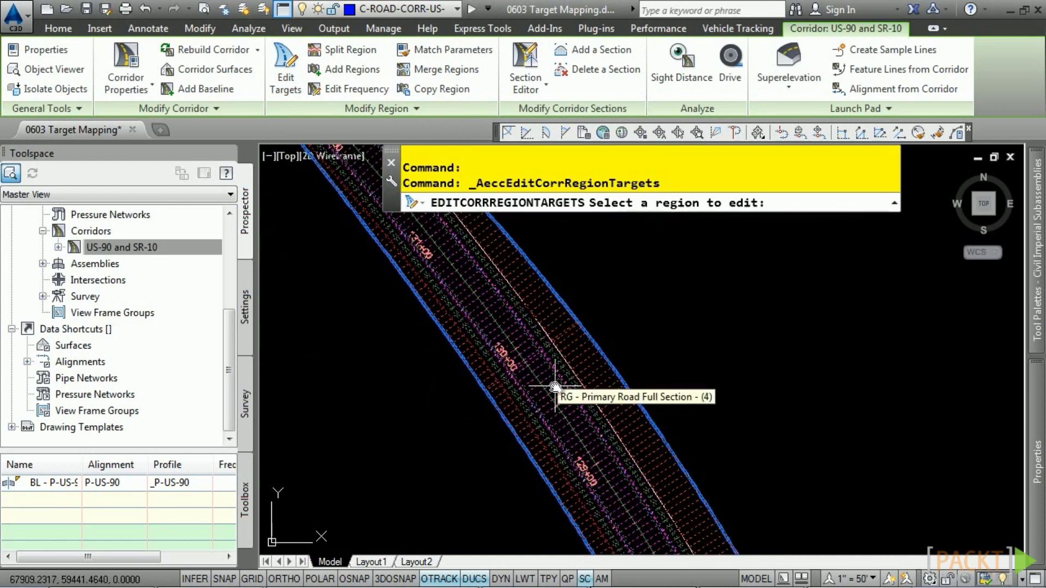
click(554, 387)
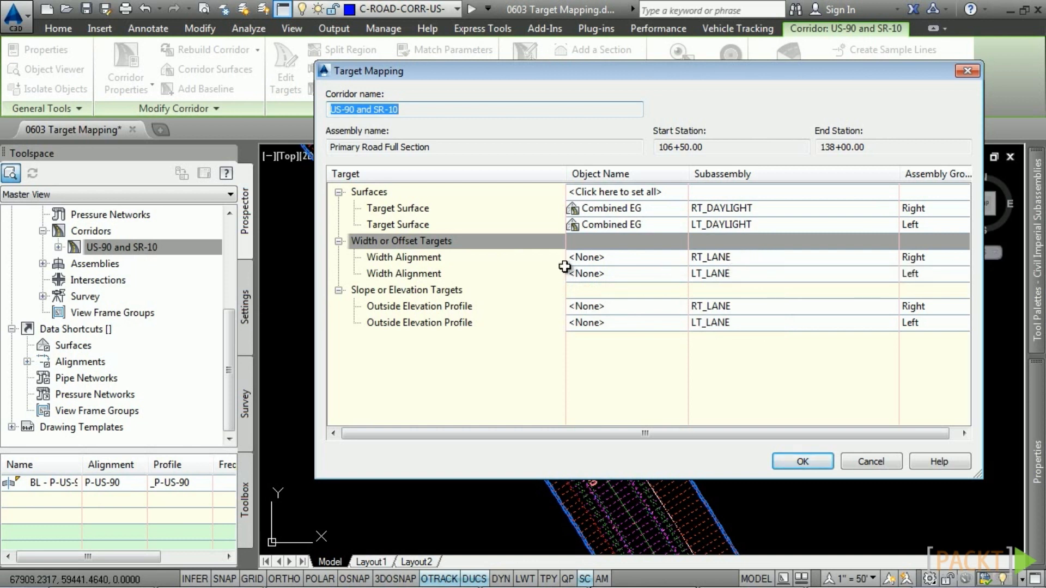
Open the width alignment target of the RT_LANE subassembly and choose Alignments as the object type to target
click(602, 259)
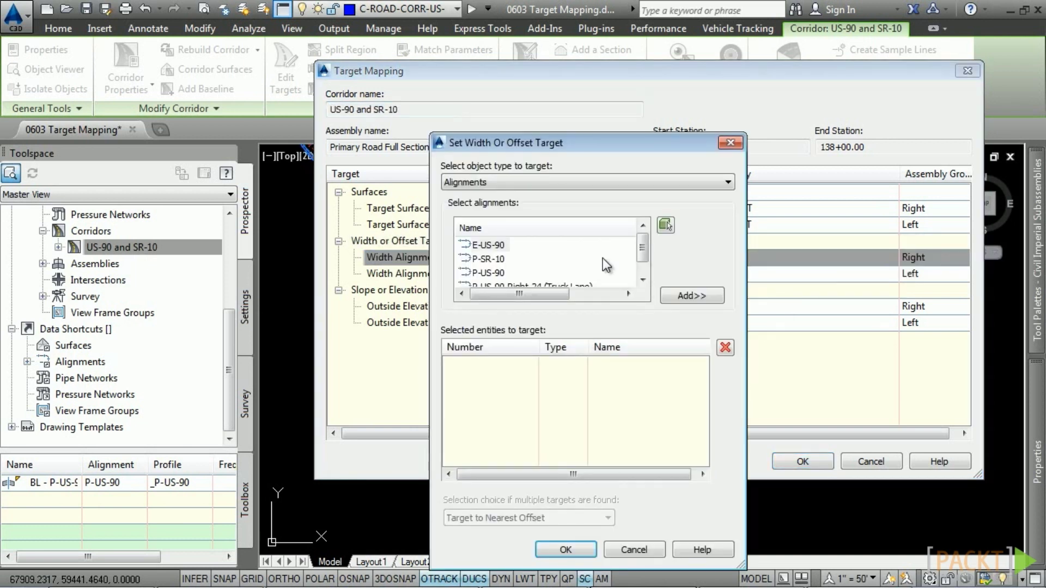
drag(547, 145, 504, 90)
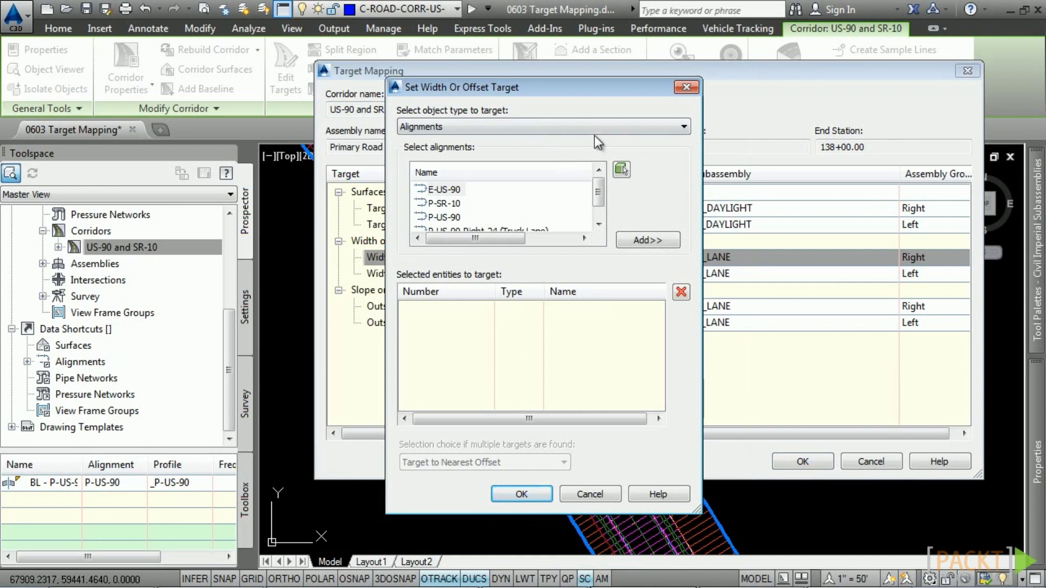
click(520, 126)
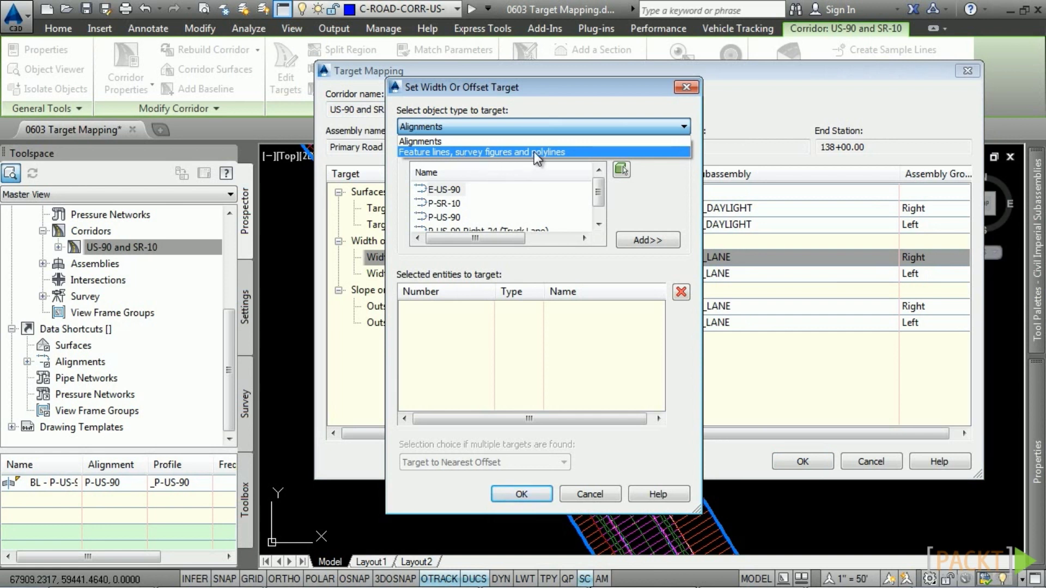
click(455, 141)
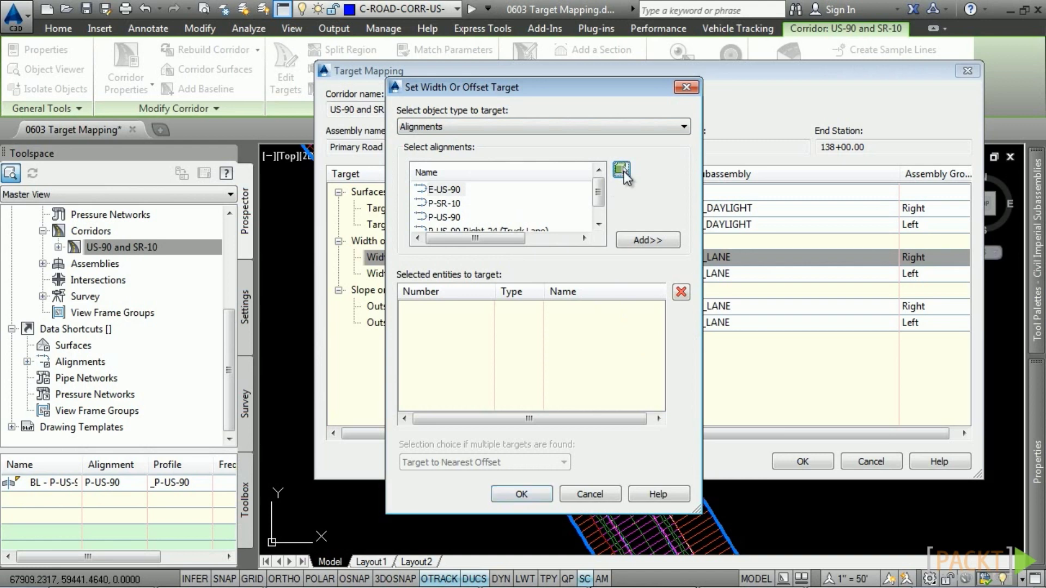
Pick the P-US-90-Right-24 (Truck Lane) alignment from the drawing as the RT_LANE width target and apply the target mapping
click(622, 171)
scroll(626, 435, up, 3)
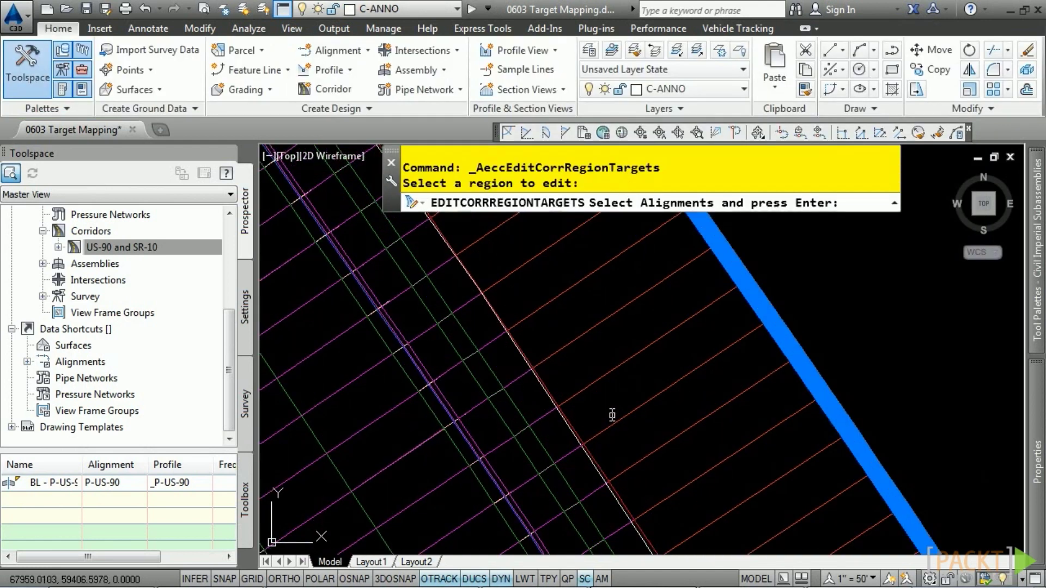
click(573, 428)
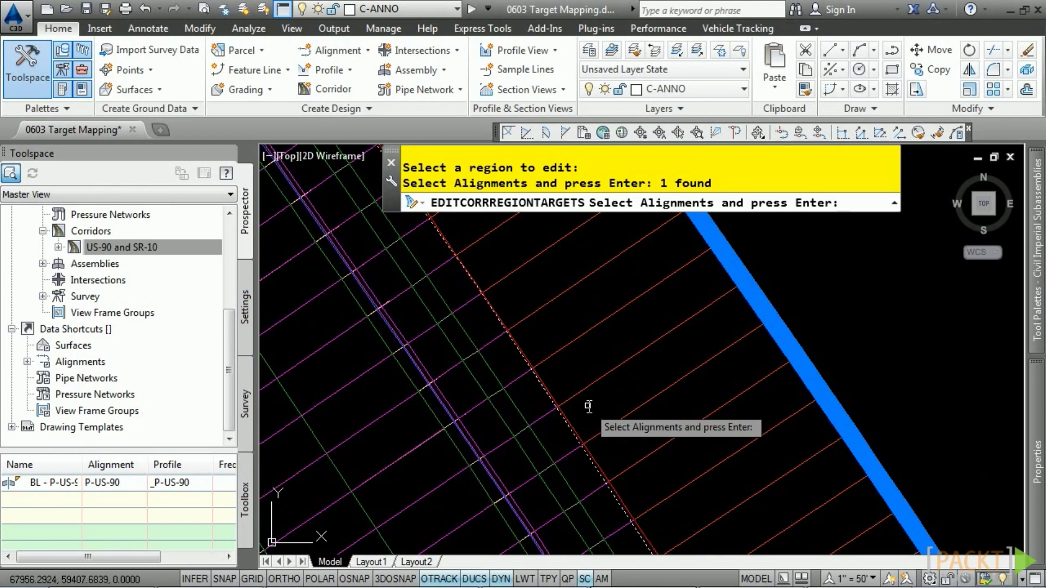
key(Return)
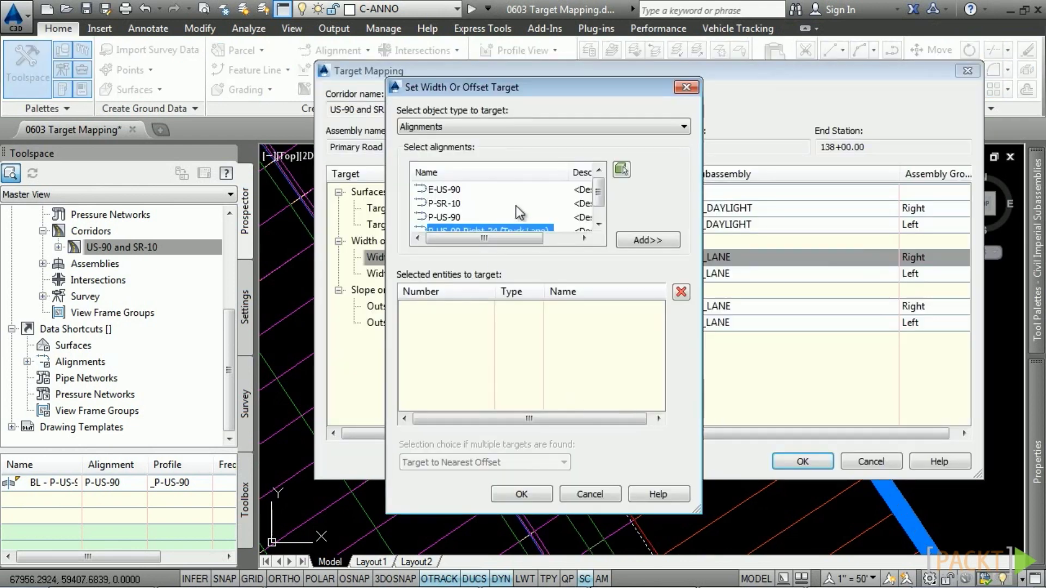
scroll(599, 197, down, 1)
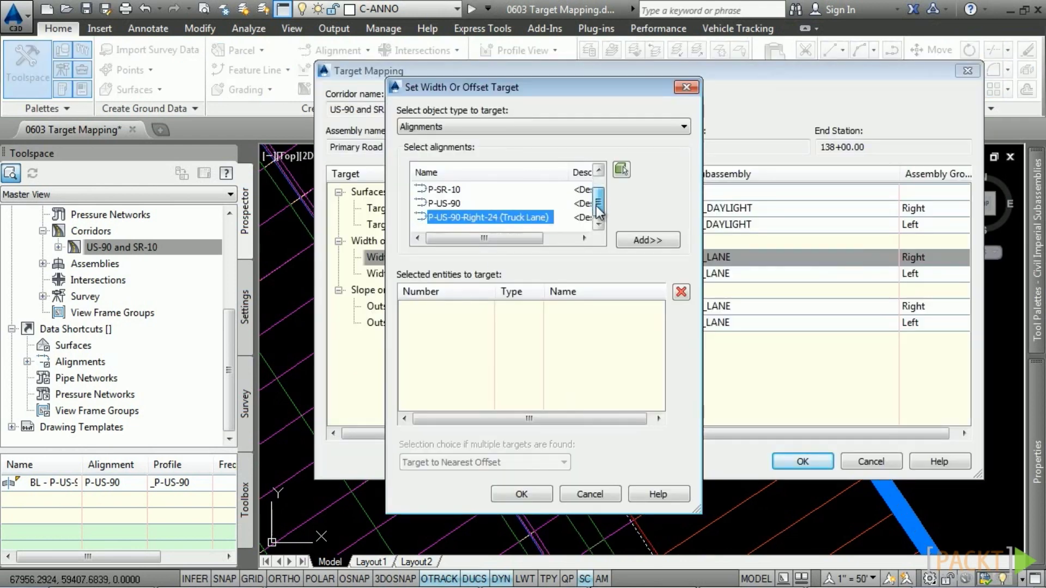
click(636, 240)
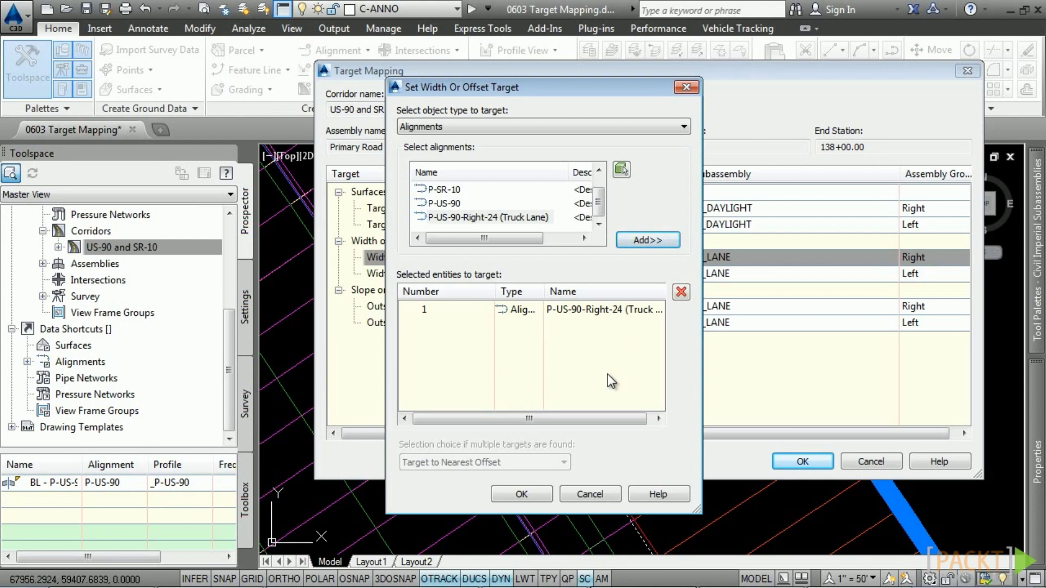
click(517, 494)
click(799, 464)
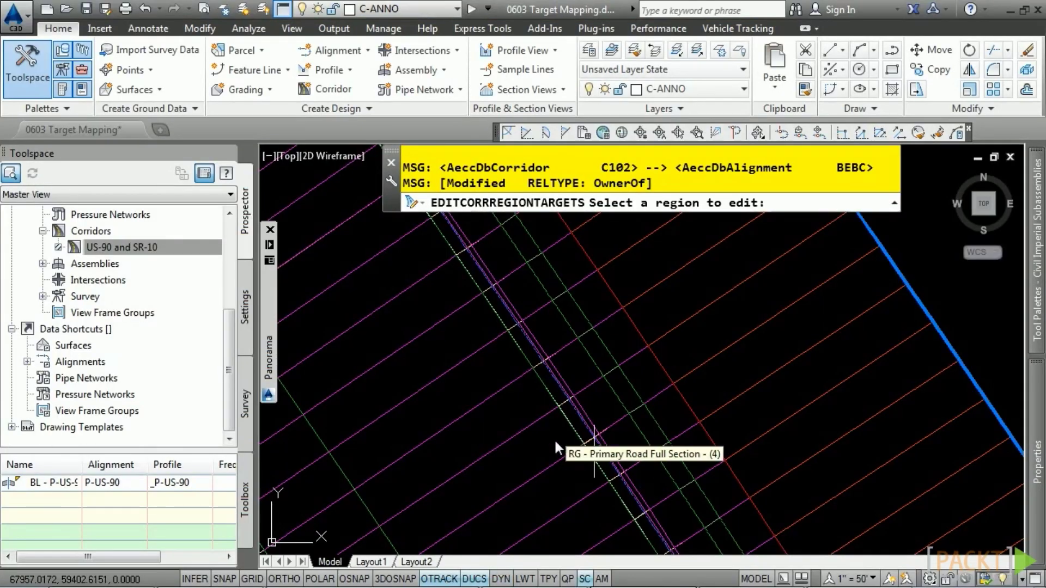
Edit the targets of the Primary Road Full Section (With Sidewalk) region between stations 102+00 and 106+50
scroll(506, 430, down, 5)
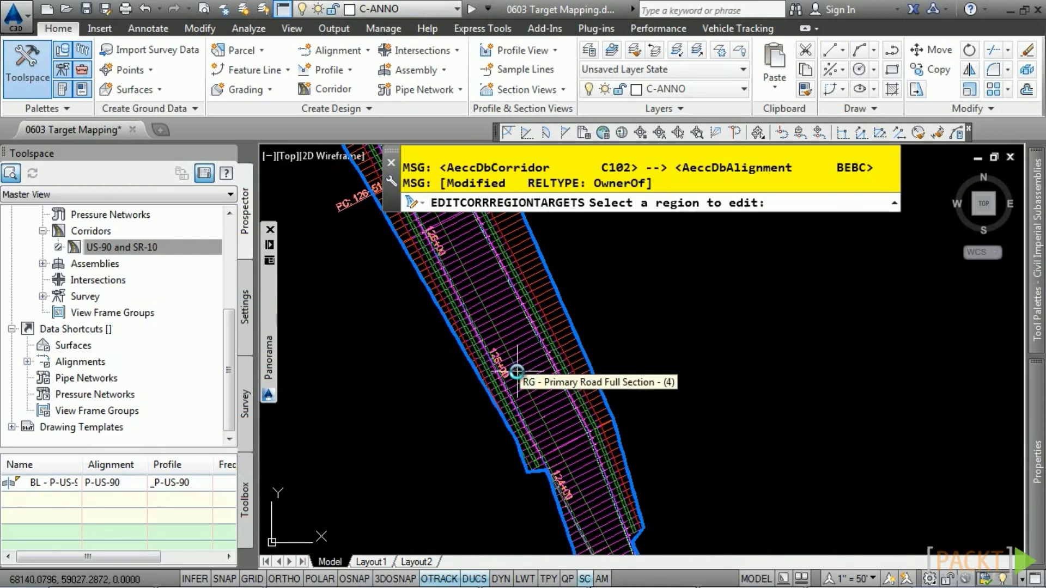
scroll(517, 372, down, 5)
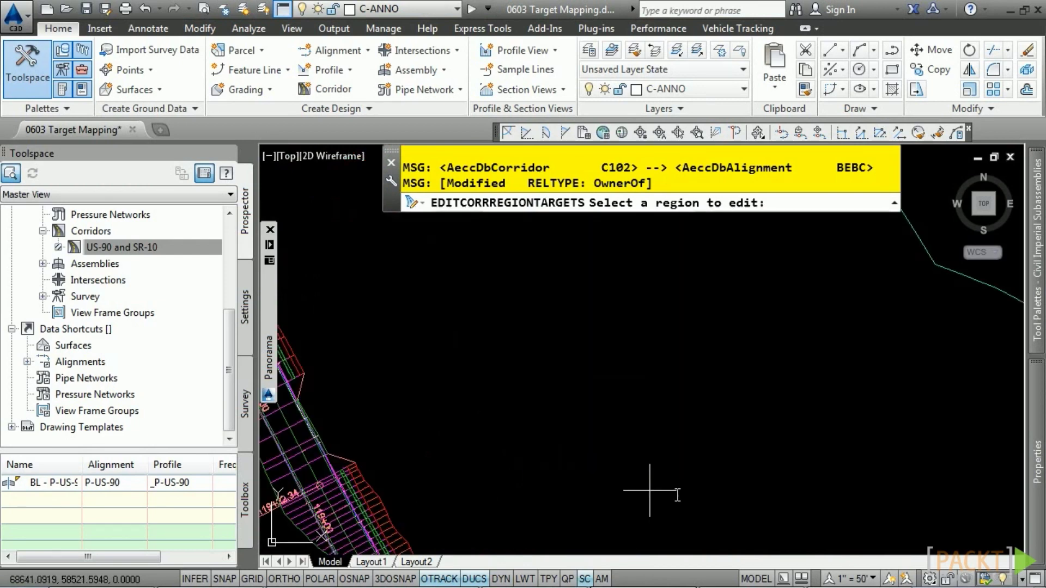
scroll(584, 345, up, 5)
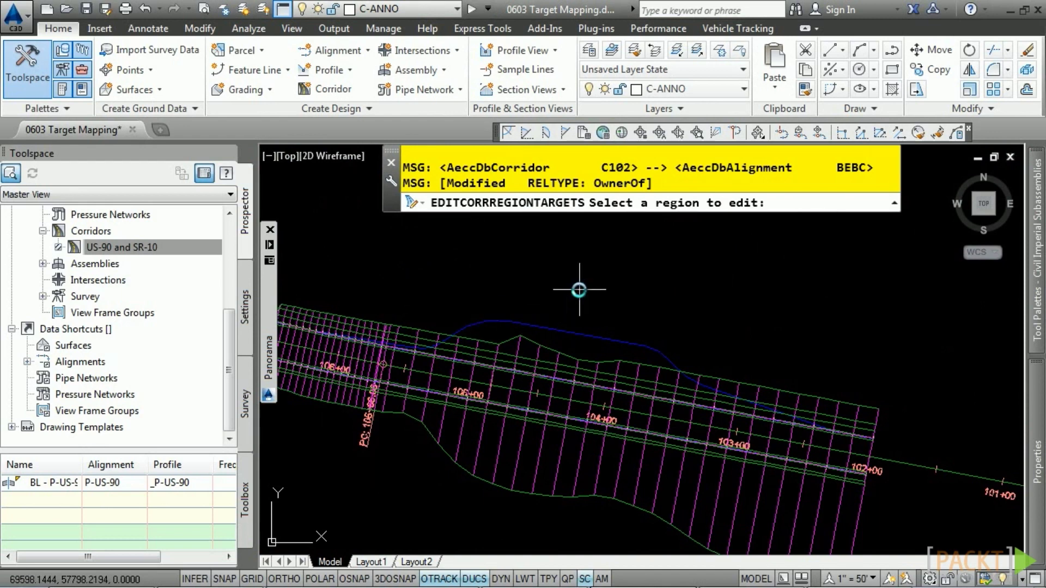
click(576, 390)
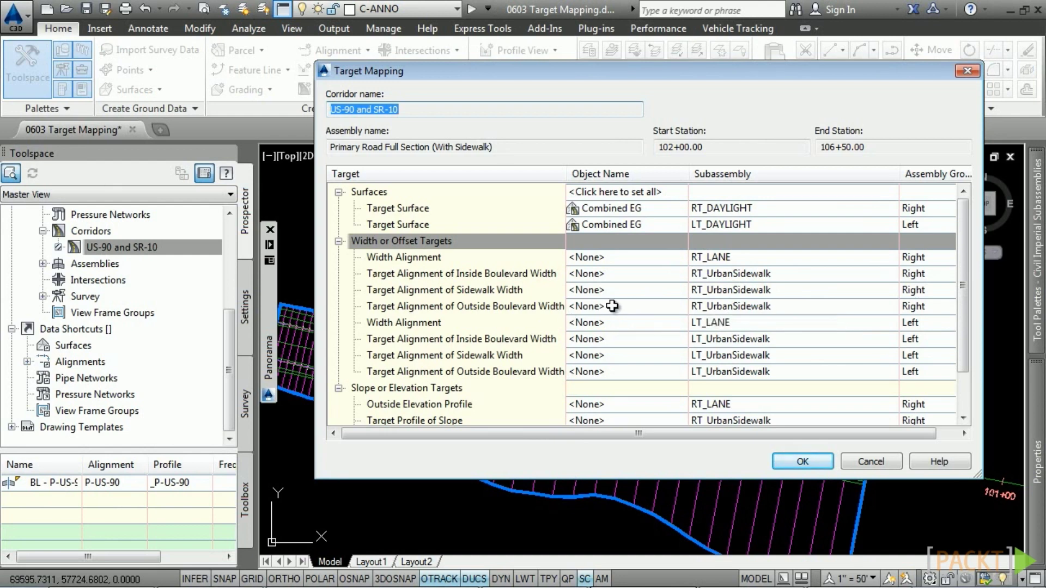
Target the right sidewalk's inside boulevard width (RT_UrbanSidewalk) to the blue polyline beside station 104+00, apply the mapping and finish editing targets
click(442, 274)
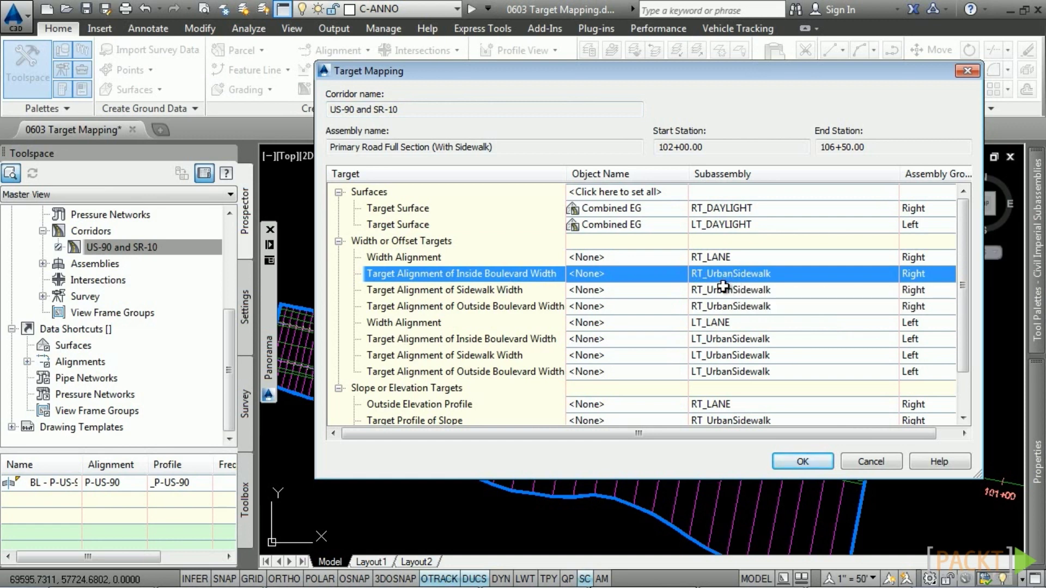
click(602, 274)
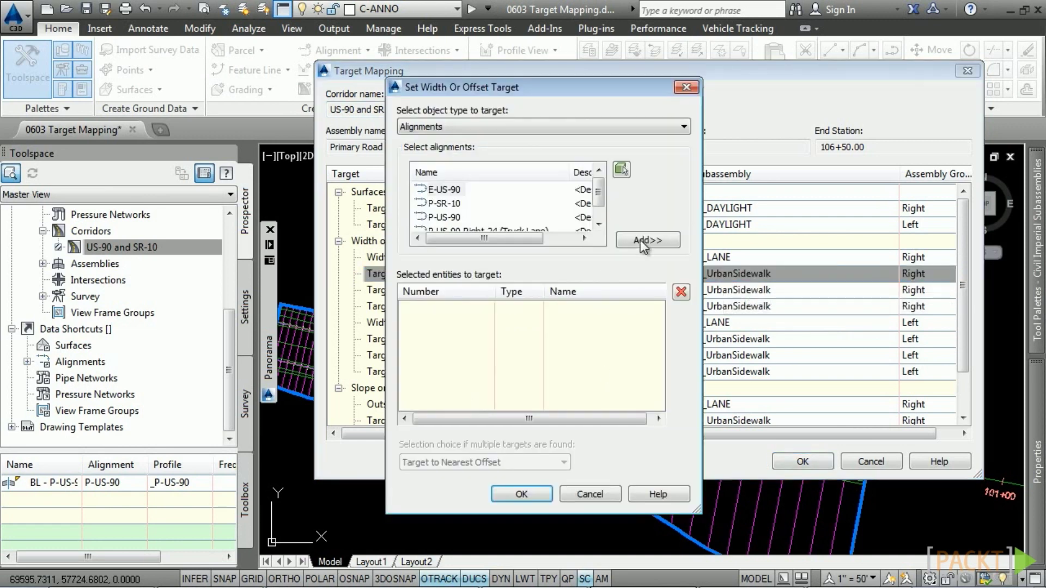
click(615, 126)
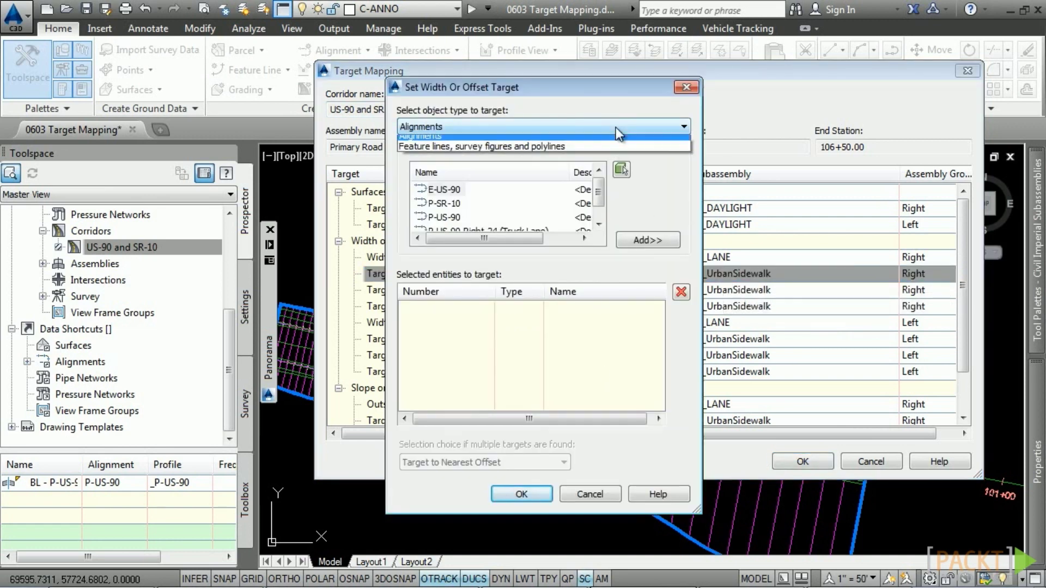
click(557, 148)
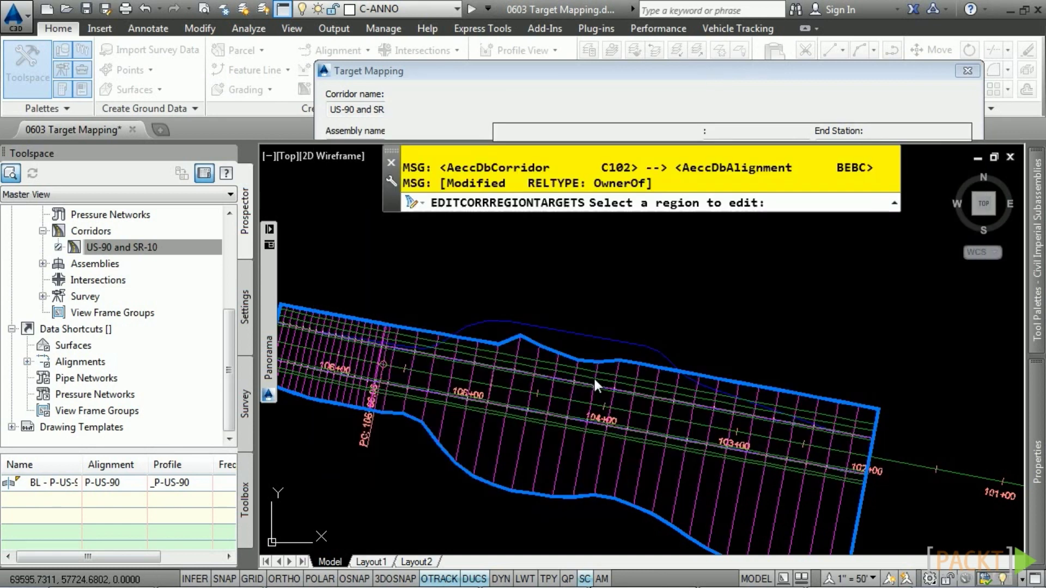
click(600, 338)
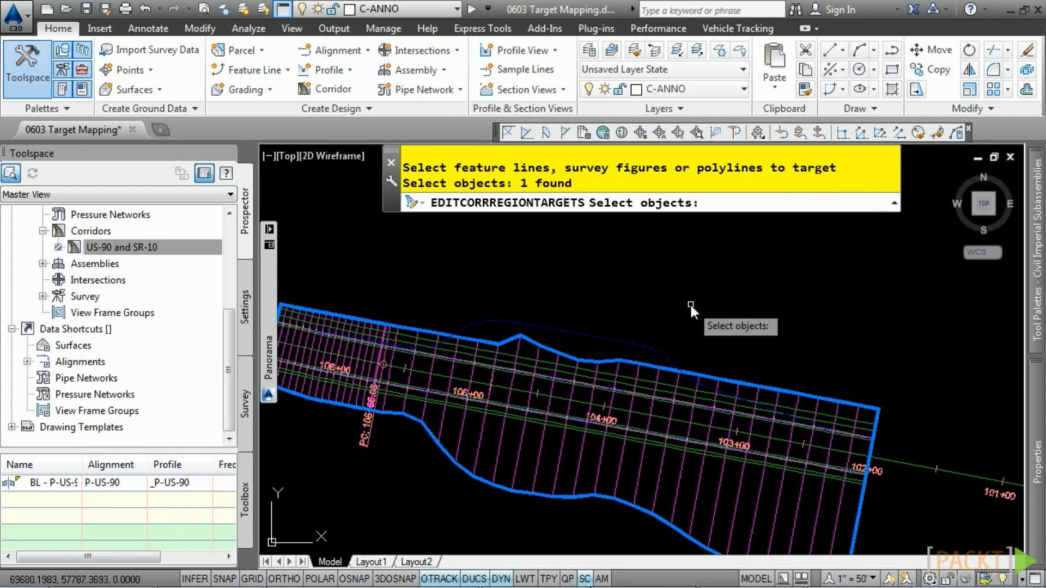
key(Return)
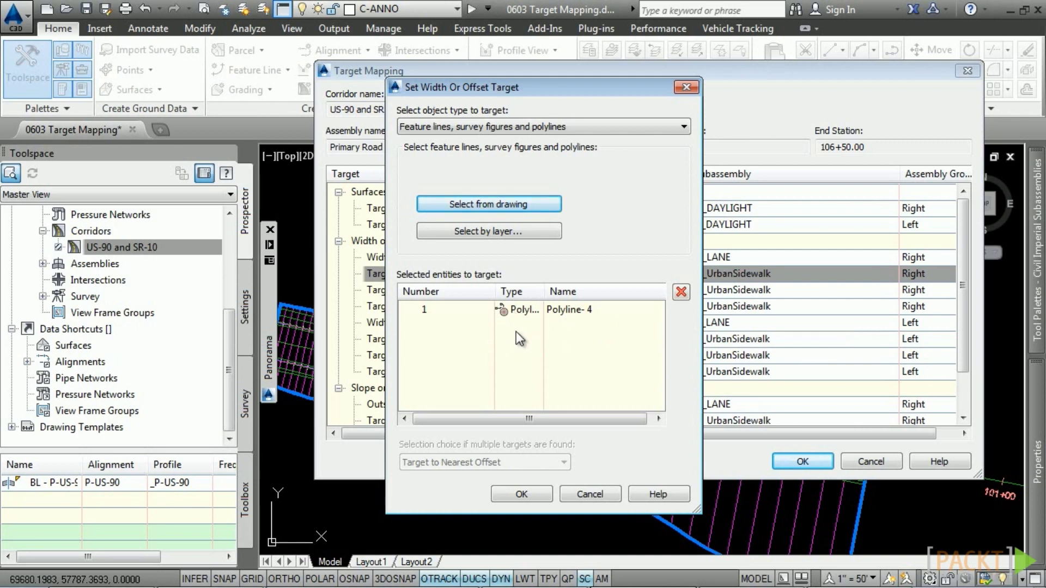
click(533, 496)
click(802, 461)
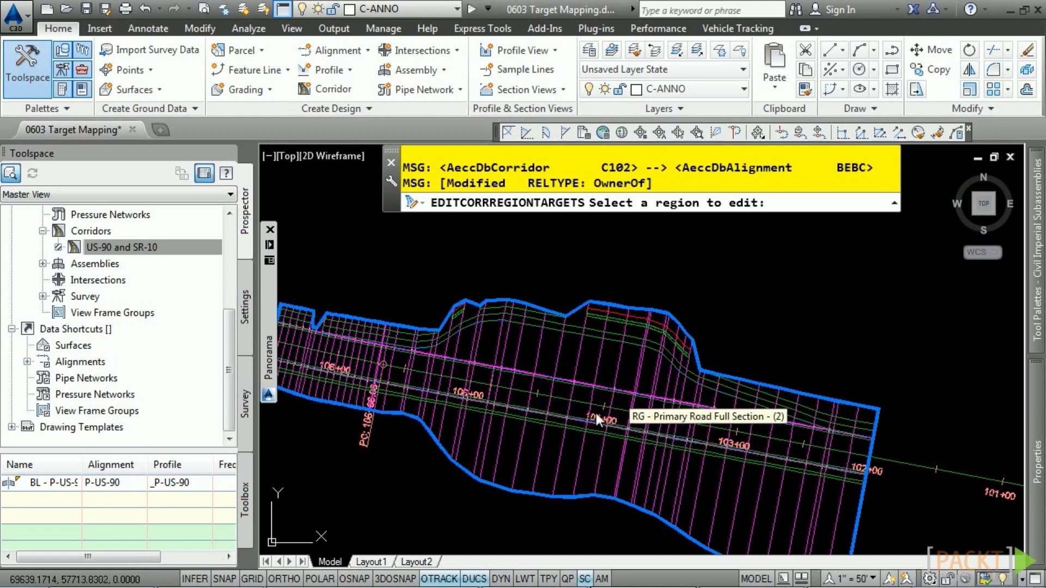
key(Escape)
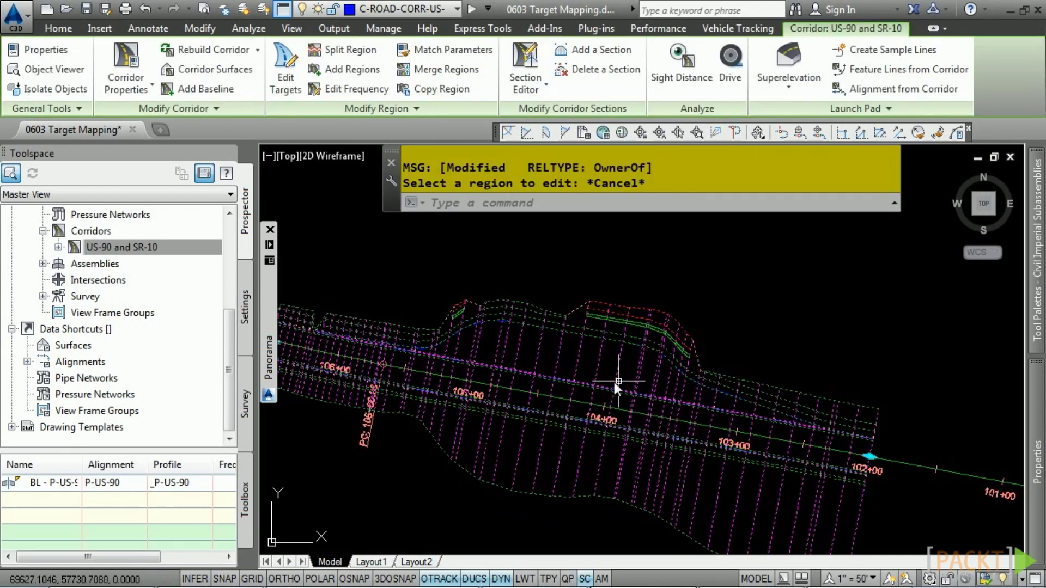
scroll(573, 401, down, 5)
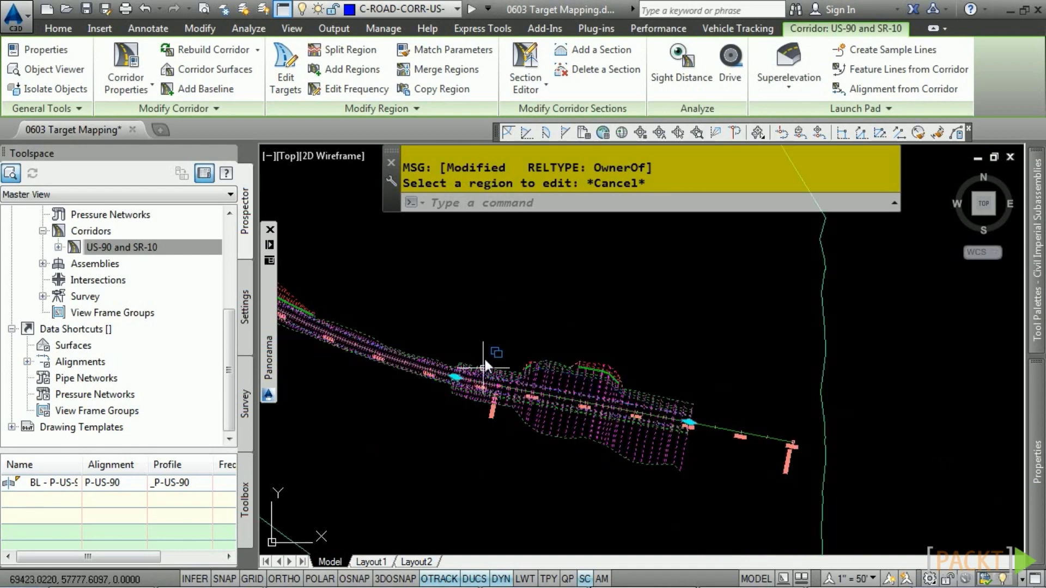
scroll(485, 359, up, 3)
scroll(572, 378, down, 2)
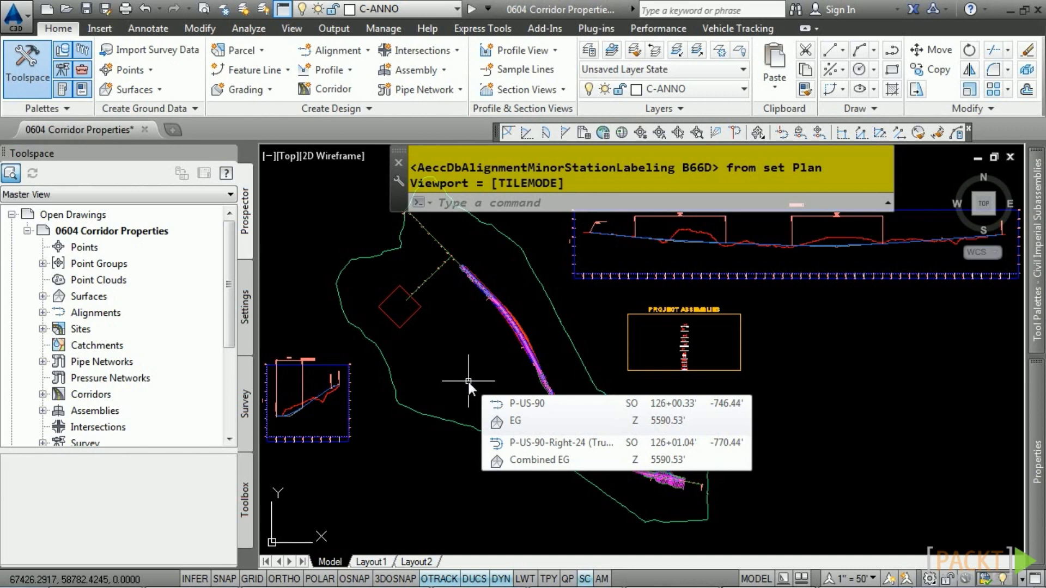
In the 0604 Corridor Properties drawing, open the US-90 and SR-10 corridor's properties and review its general information and region parameters
scroll(538, 365, up, 5)
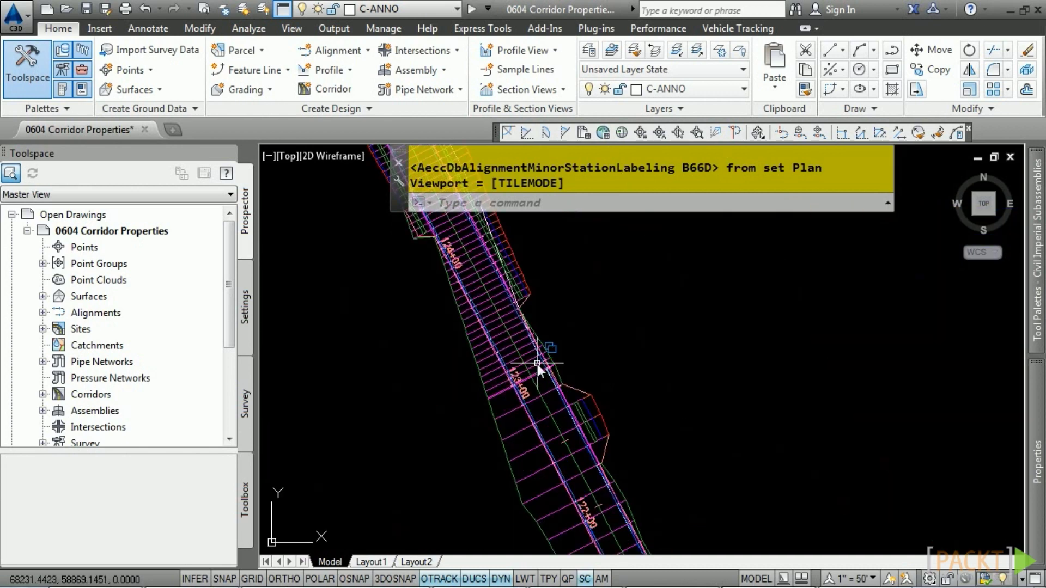
click(504, 391)
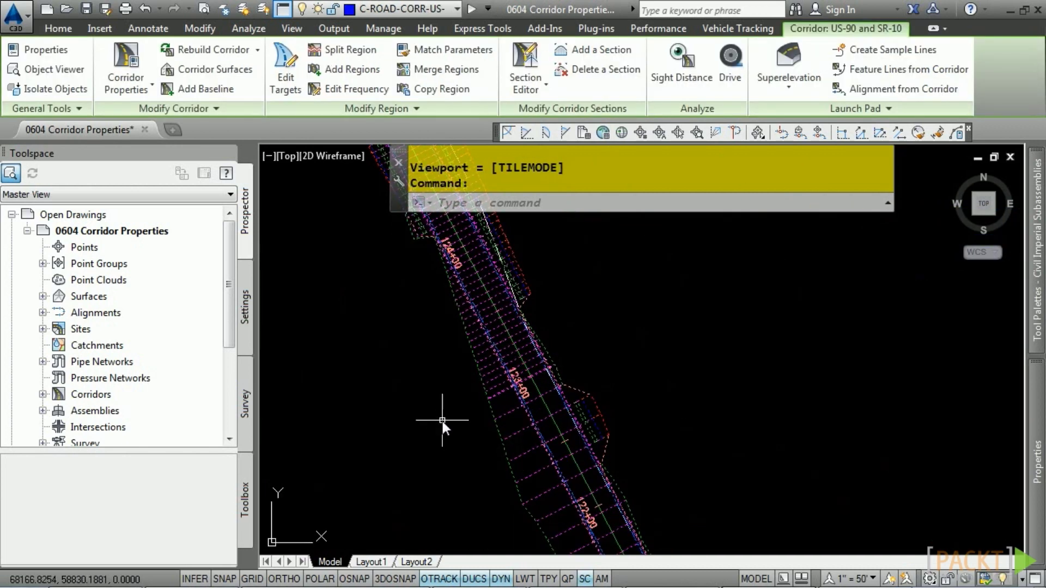
click(134, 79)
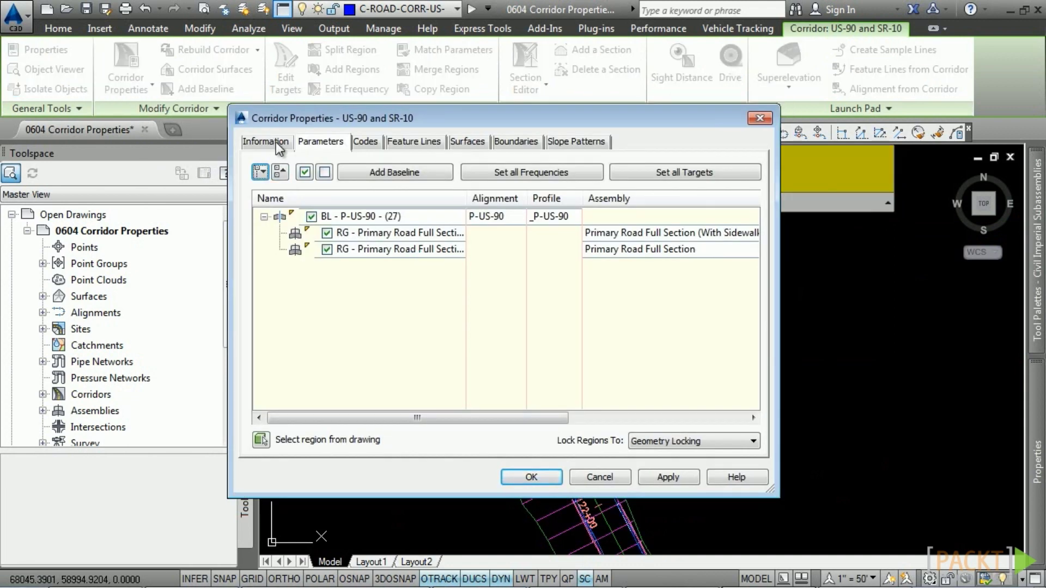
click(252, 144)
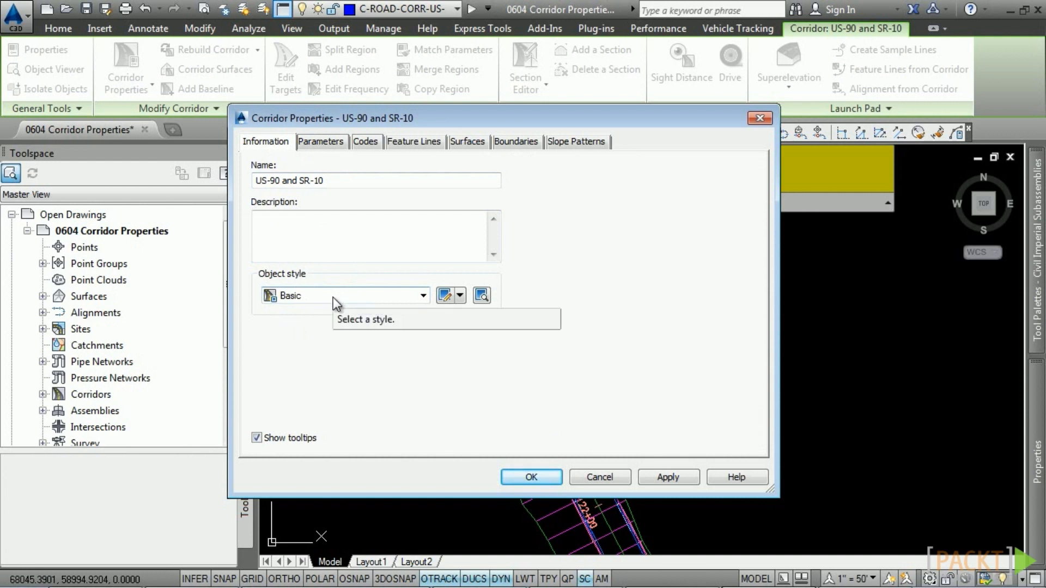
click(329, 142)
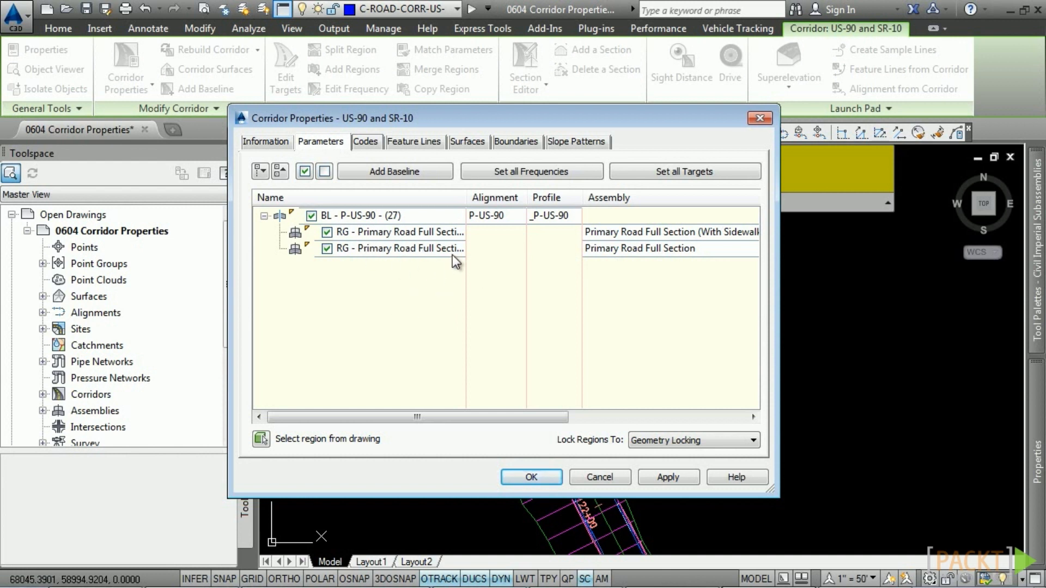
Set the corridor's code set style to Visualization and rebuild the corridor to apply it
click(366, 143)
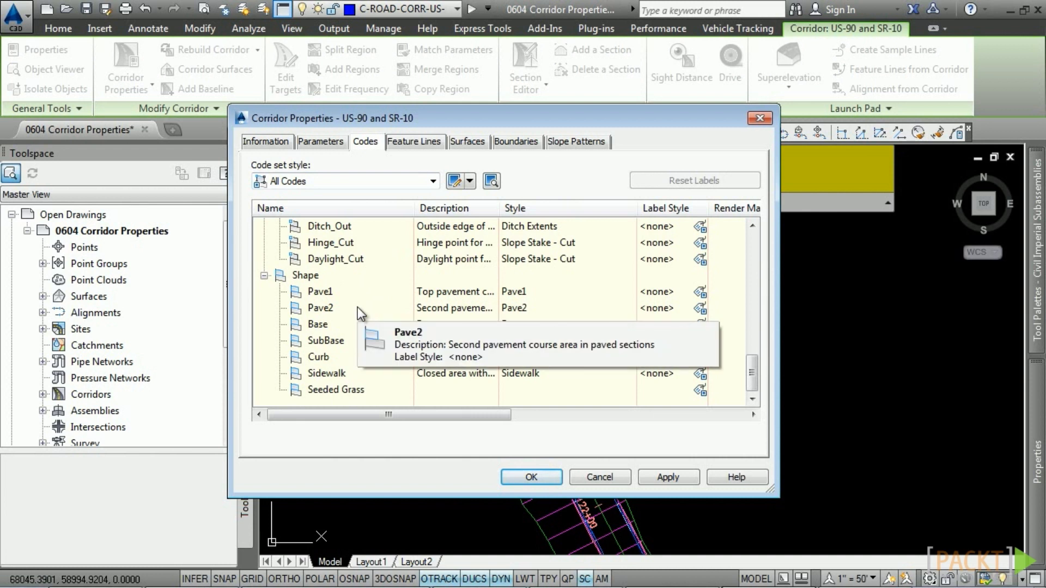
click(347, 184)
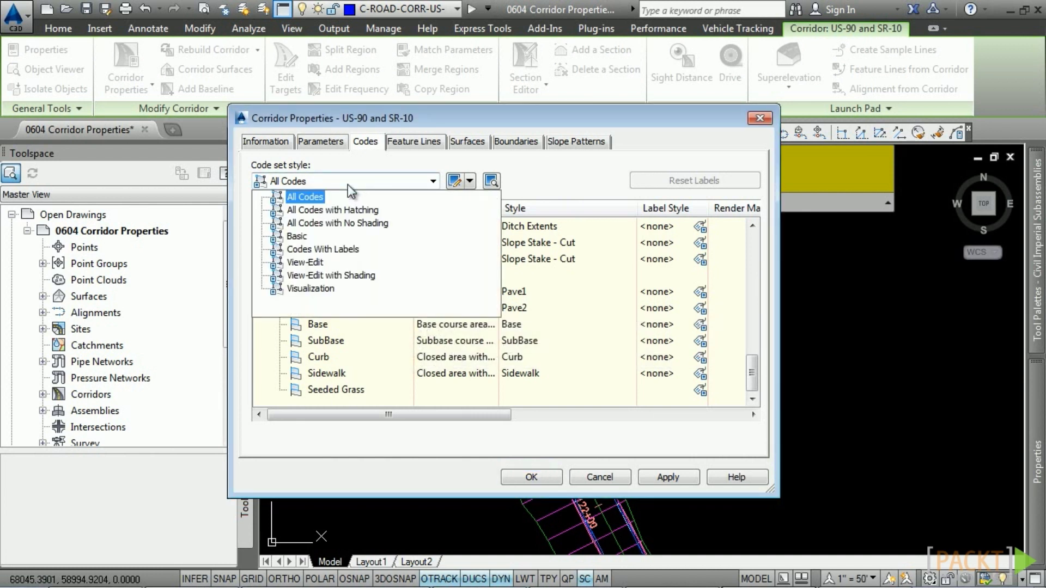
click(306, 287)
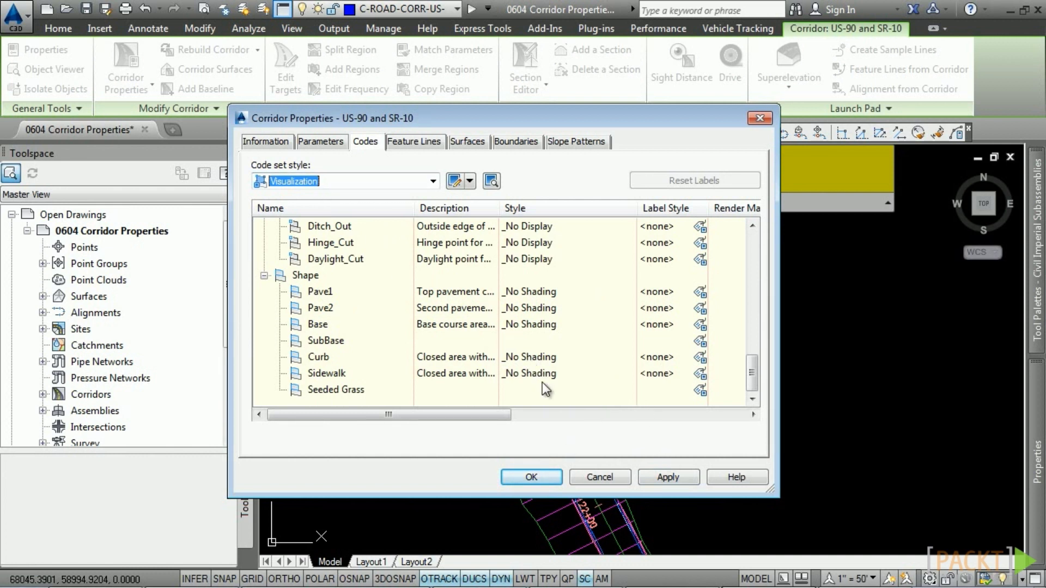
click(671, 478)
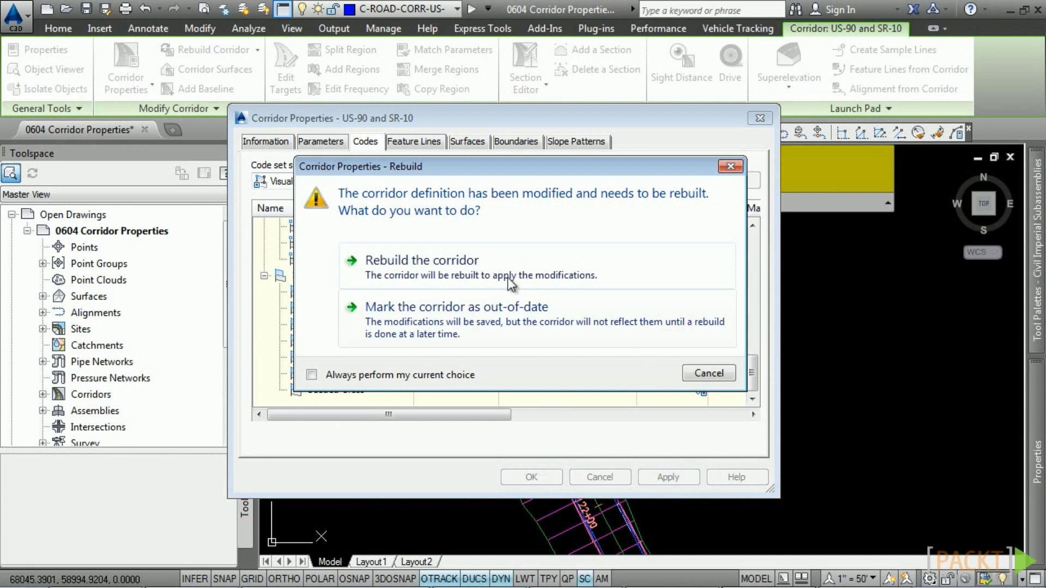
click(466, 261)
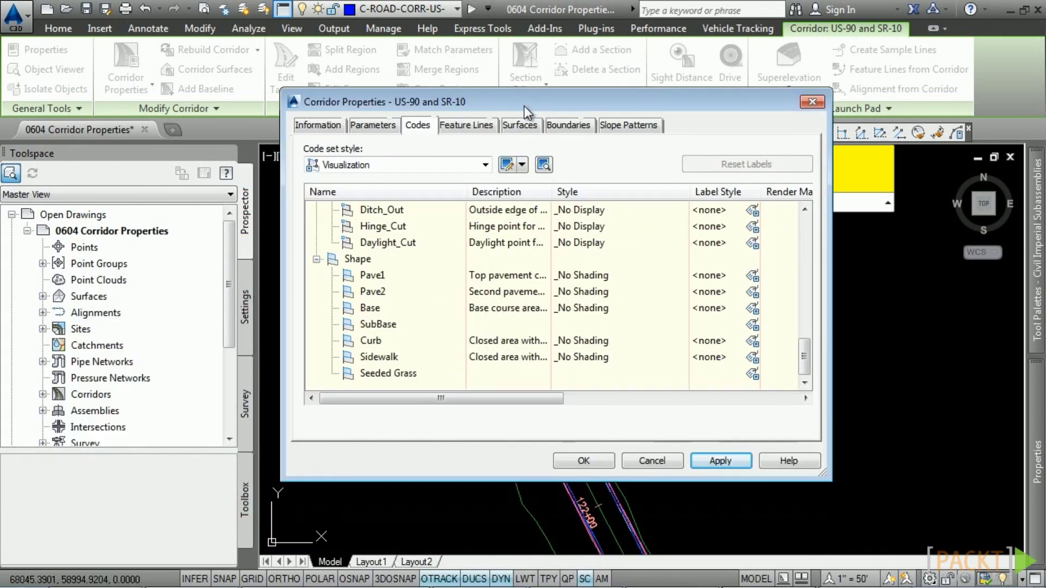
List the corridor's feature lines sorted by code, with the dialog enlarged enough to show every row
drag(523, 105, 502, 109)
click(444, 128)
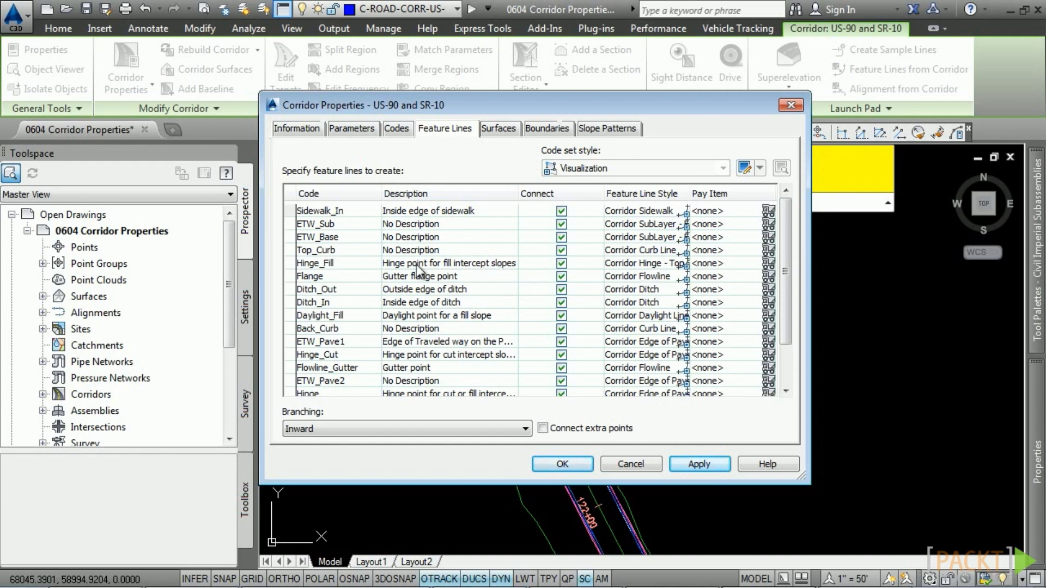
click(336, 194)
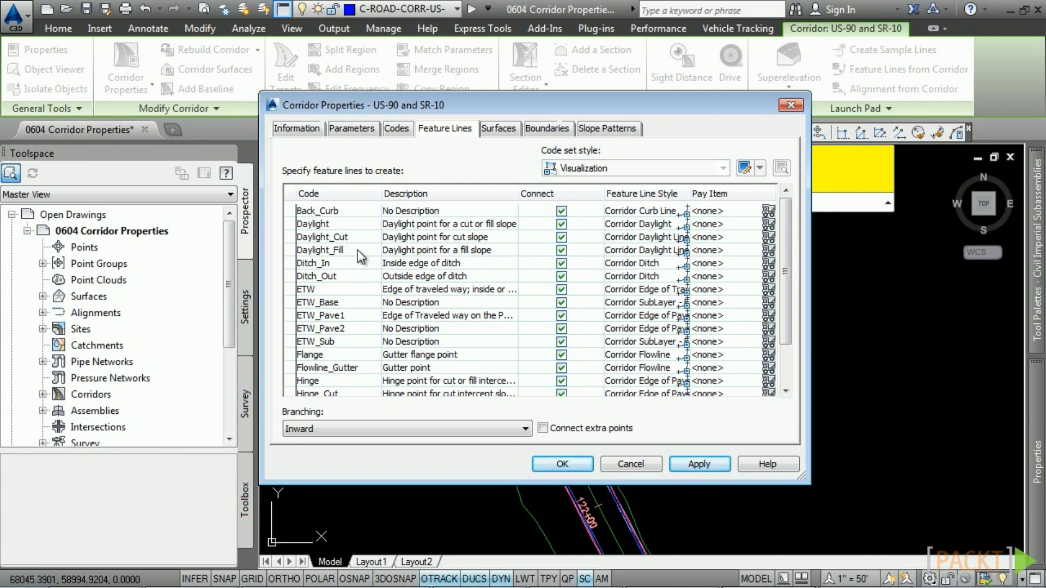
drag(790, 466, 785, 506)
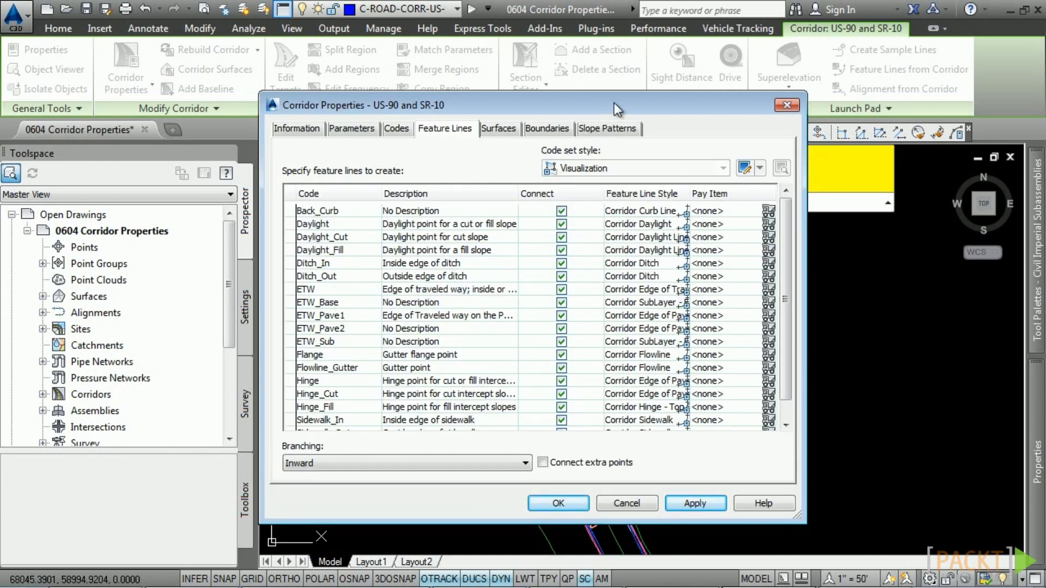
drag(624, 98, 625, 25)
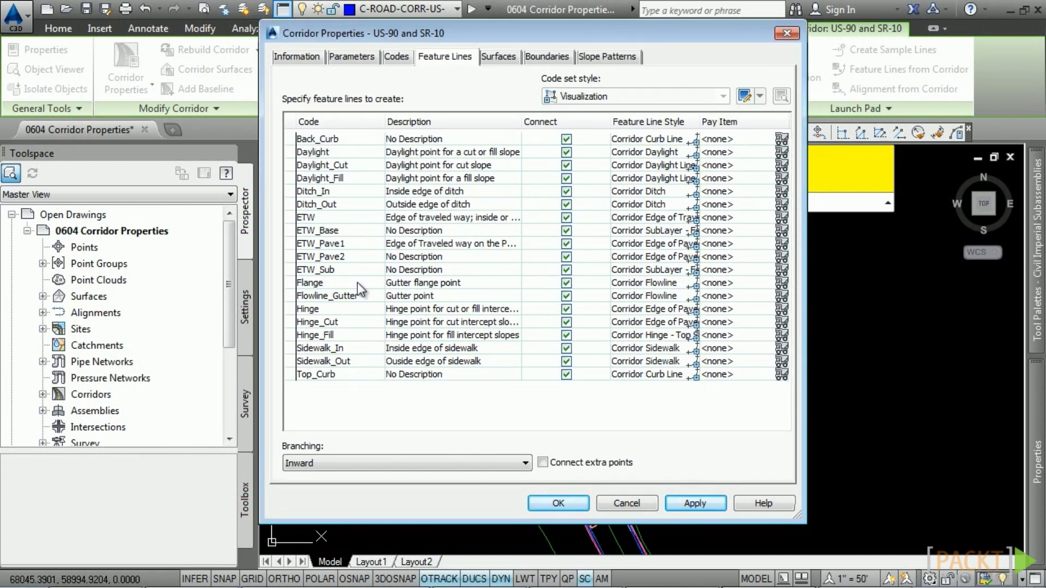
Set the style of all feature lines from Back_Curb through Top_Curb to _No Display and apply it to the corridor
click(330, 140)
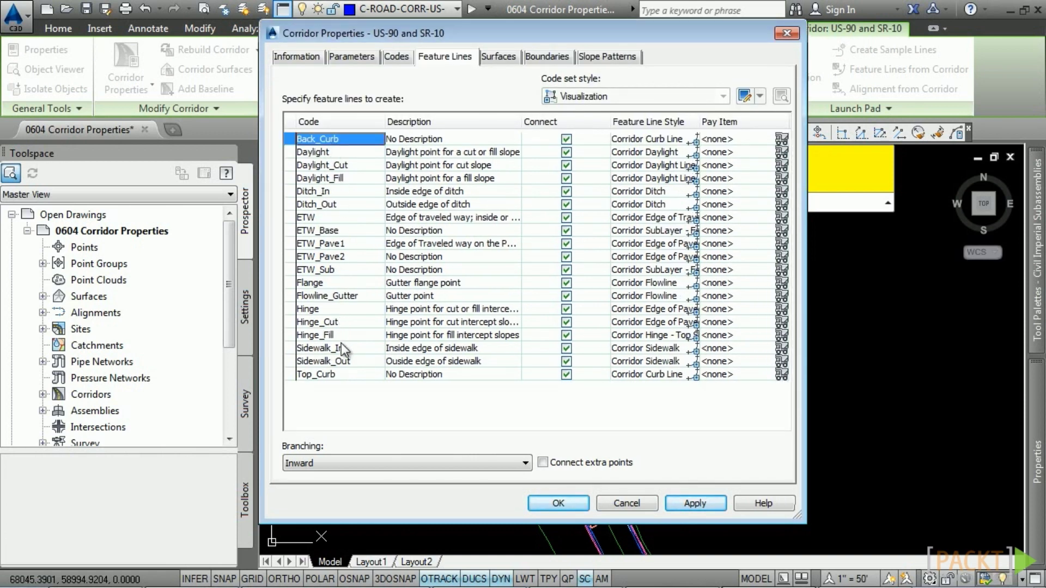
shift+click(339, 374)
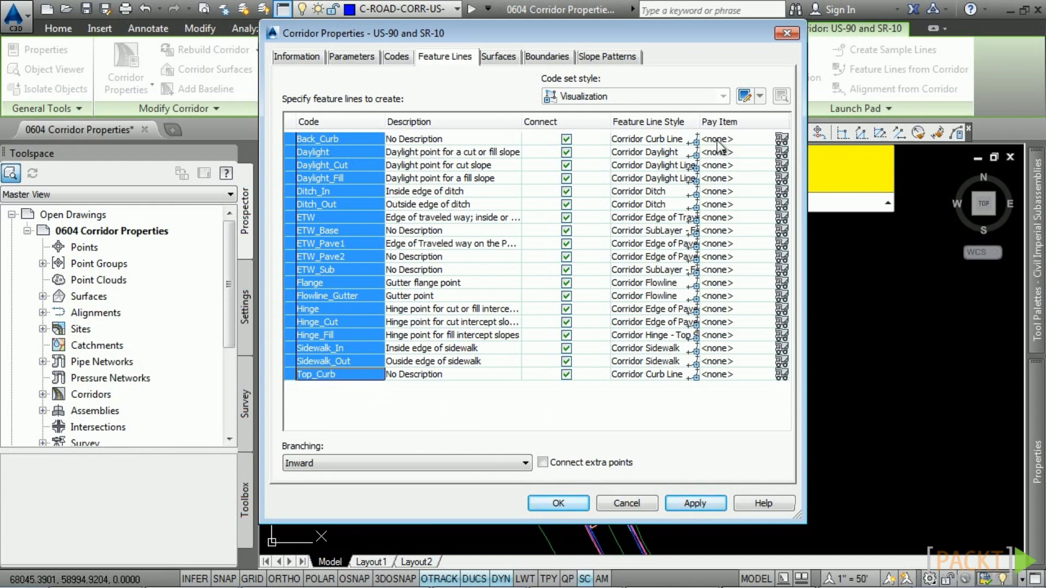
click(696, 141)
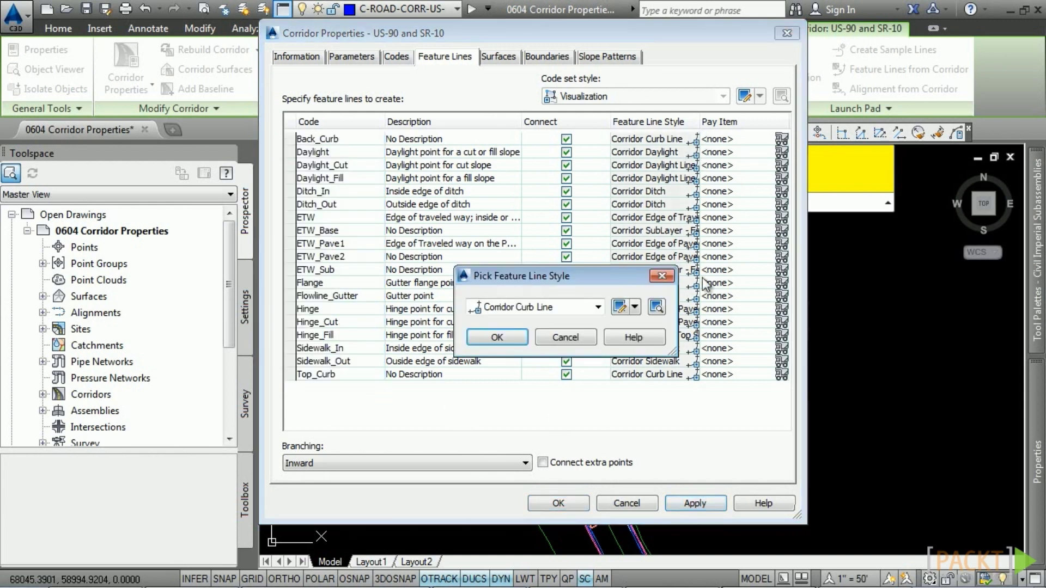
click(598, 306)
scroll(547, 359, up, 2)
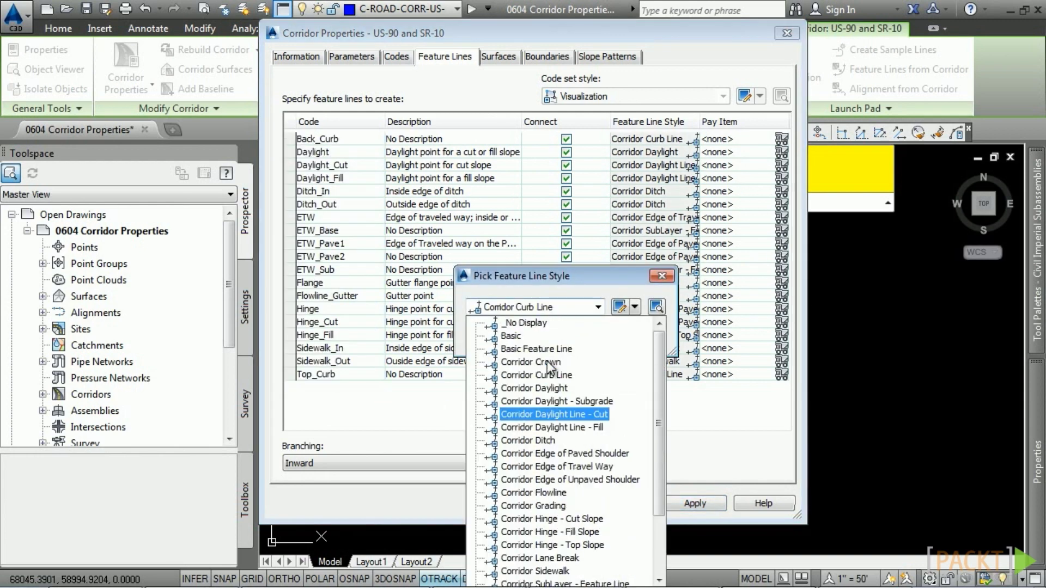
click(531, 324)
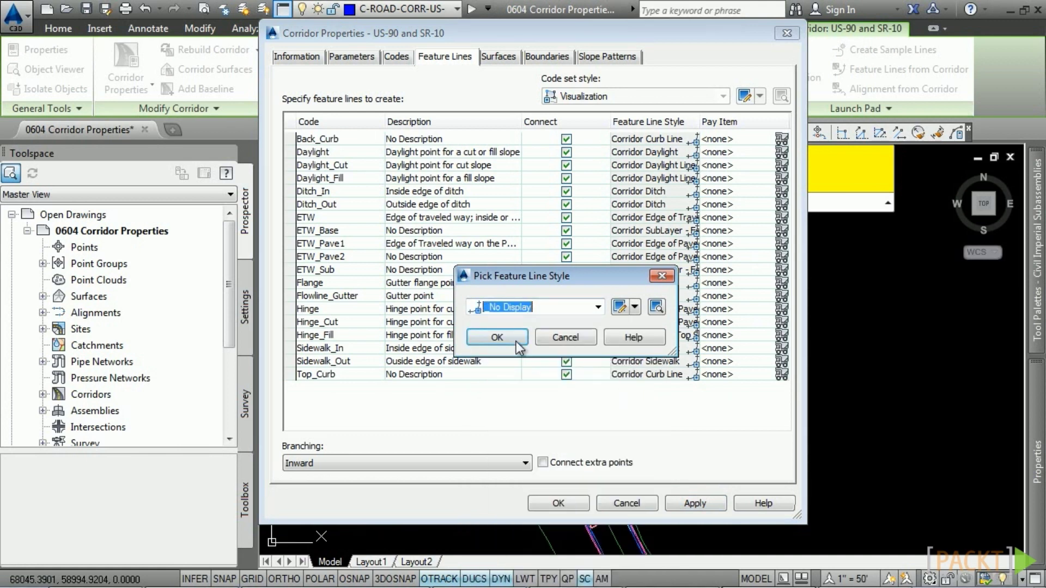
click(508, 336)
click(697, 503)
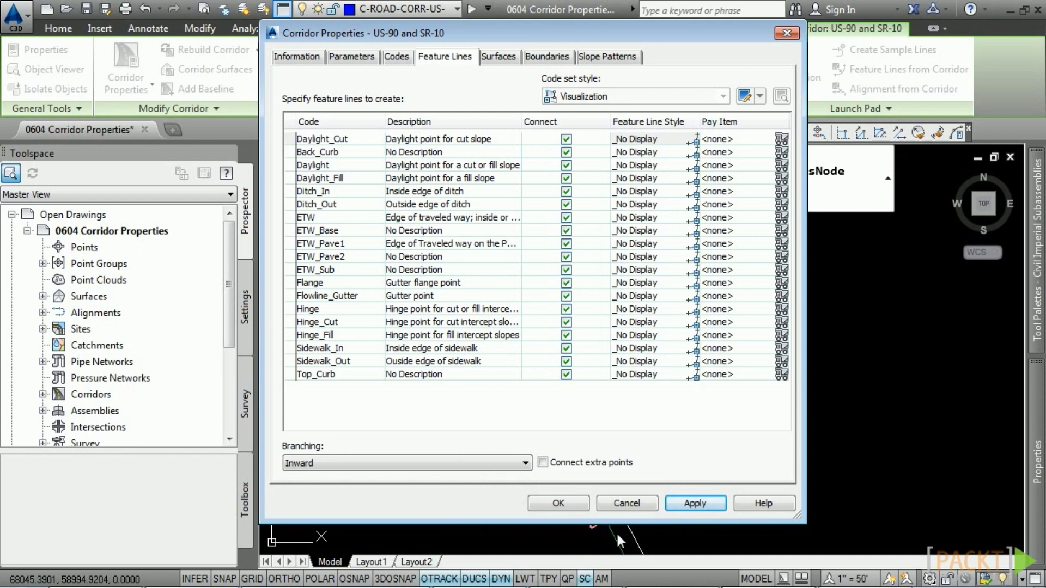
Sort the codes in reverse order and give the Top_Curb and Back_Curb feature lines the Corridor Curb Line style
click(328, 121)
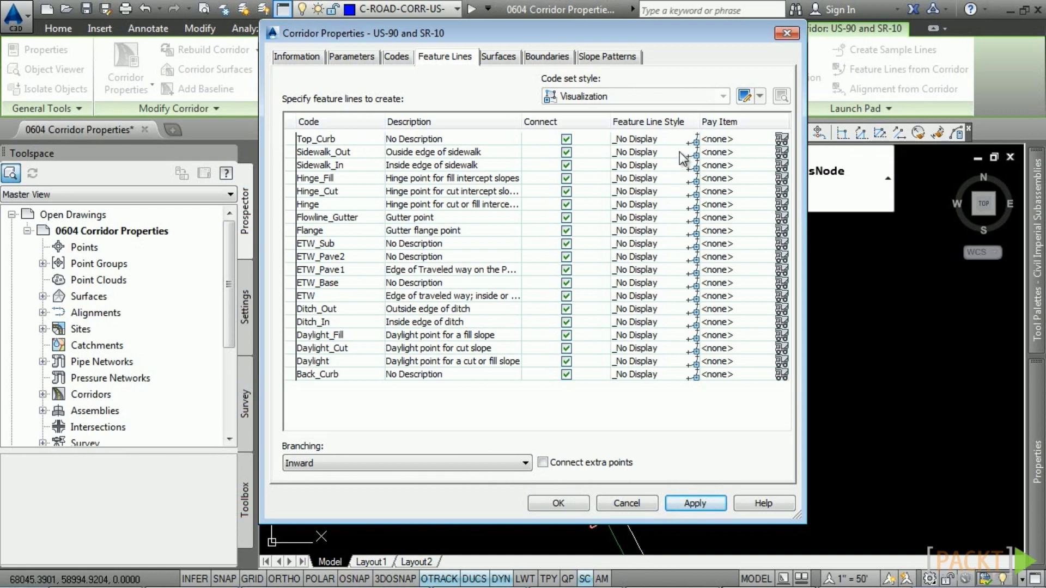
click(330, 143)
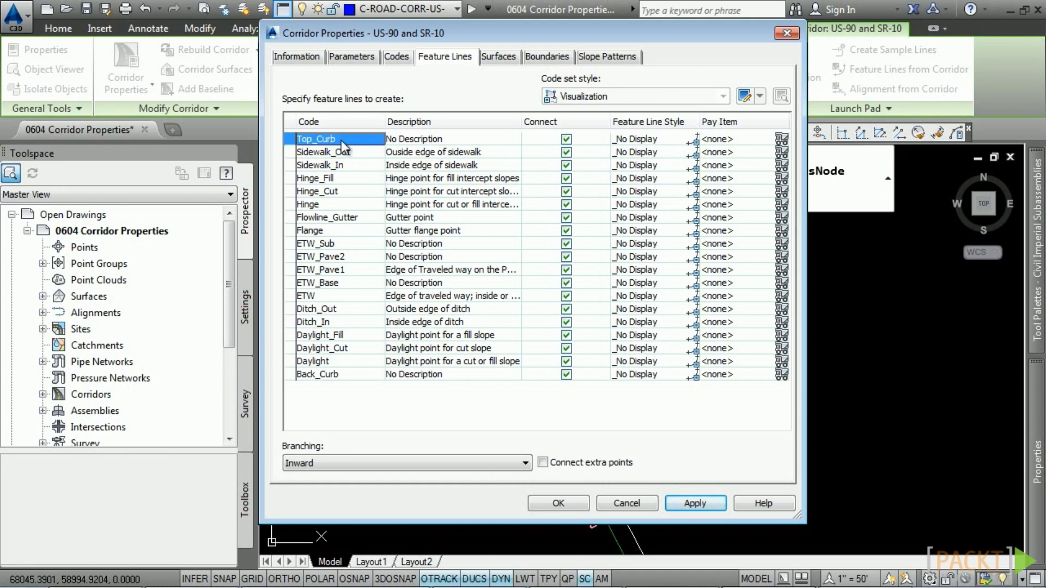
ctrl+click(327, 379)
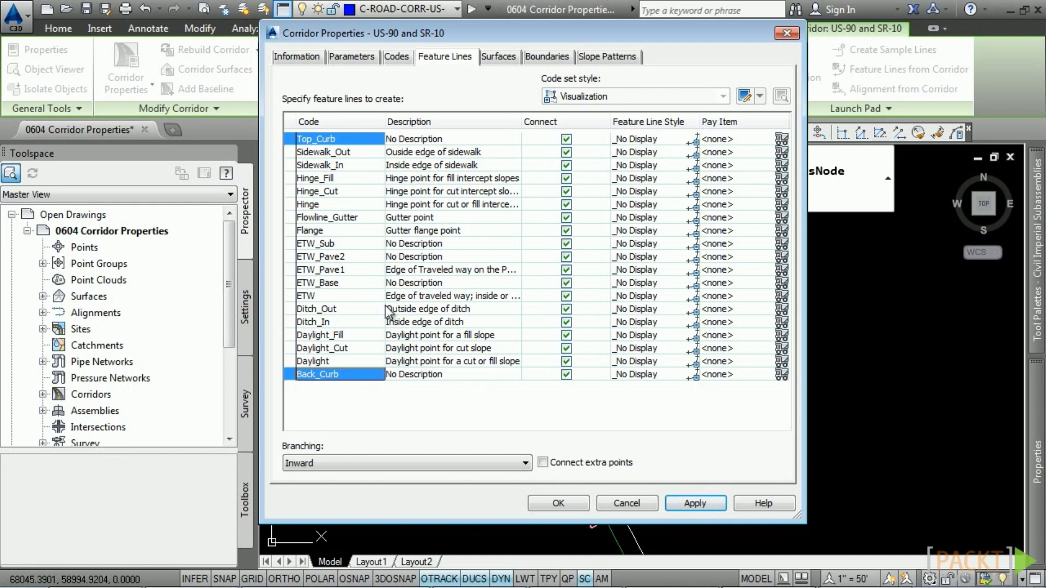
click(695, 377)
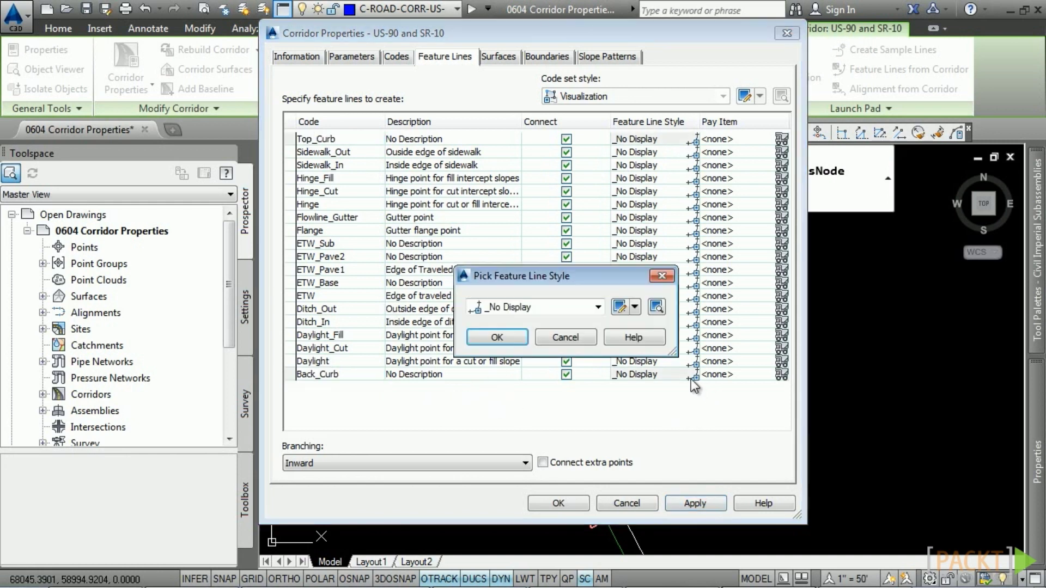
click(586, 308)
click(537, 362)
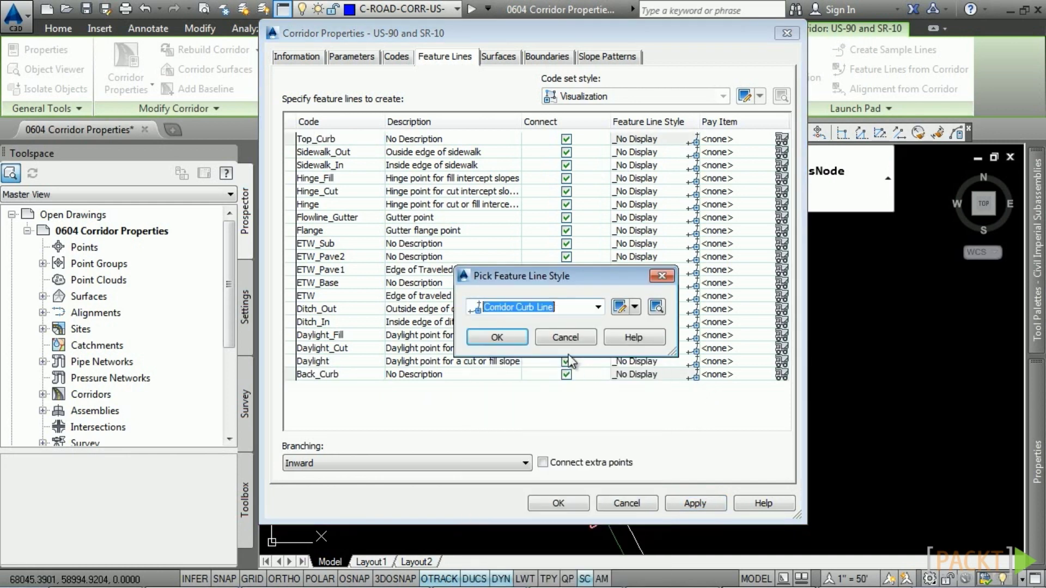
click(486, 342)
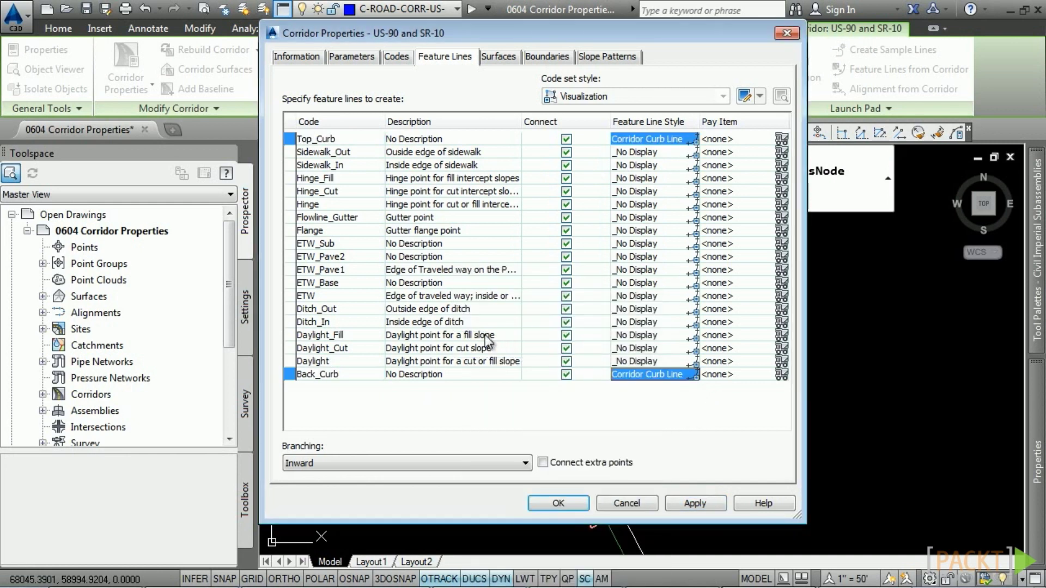
Assign the Corridor Sidewalk style to the Sidewalk_Out and Sidewalk_In feature lines
click(330, 154)
ctrl+click(340, 166)
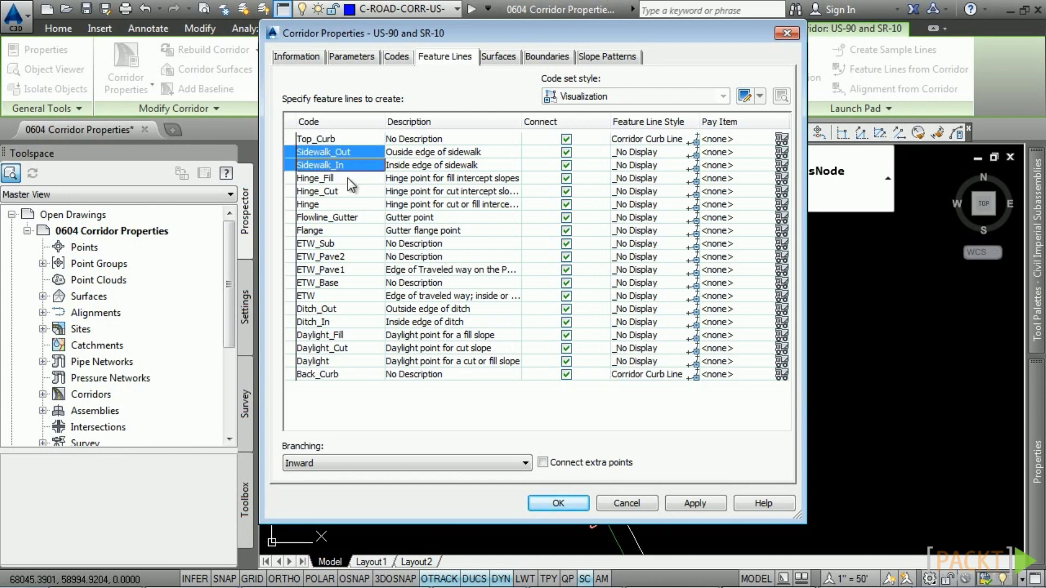
click(692, 164)
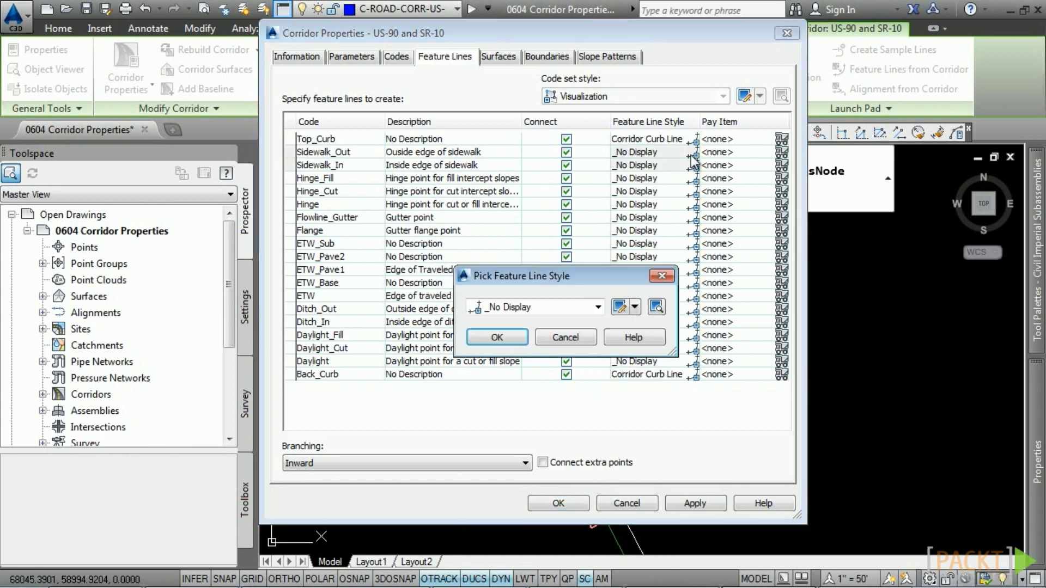
click(584, 311)
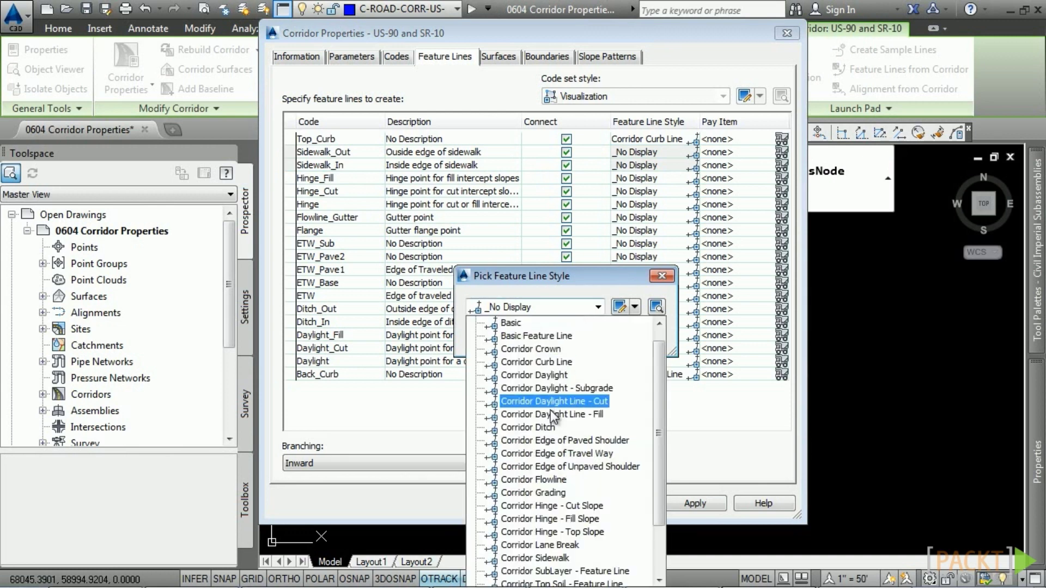
click(535, 558)
key(Return)
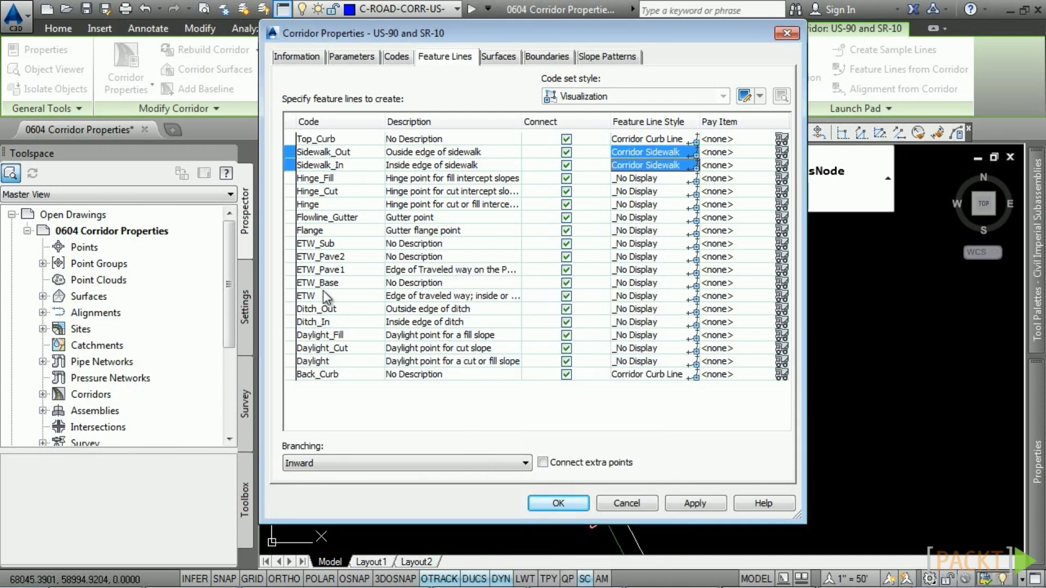
Assign the Corridor Edge of Travel Way style to the ETW feature line
click(327, 296)
click(693, 297)
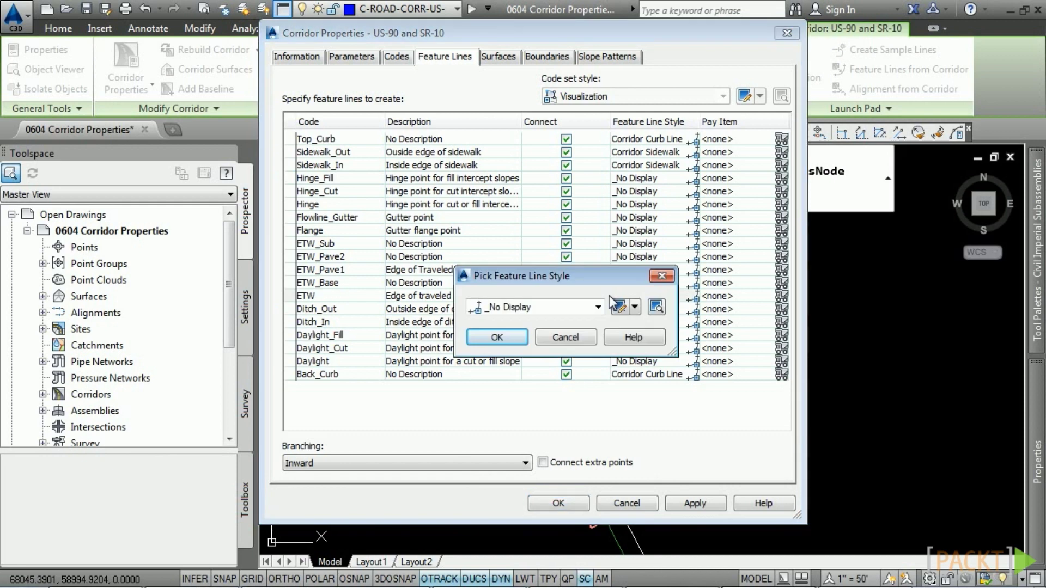
click(567, 305)
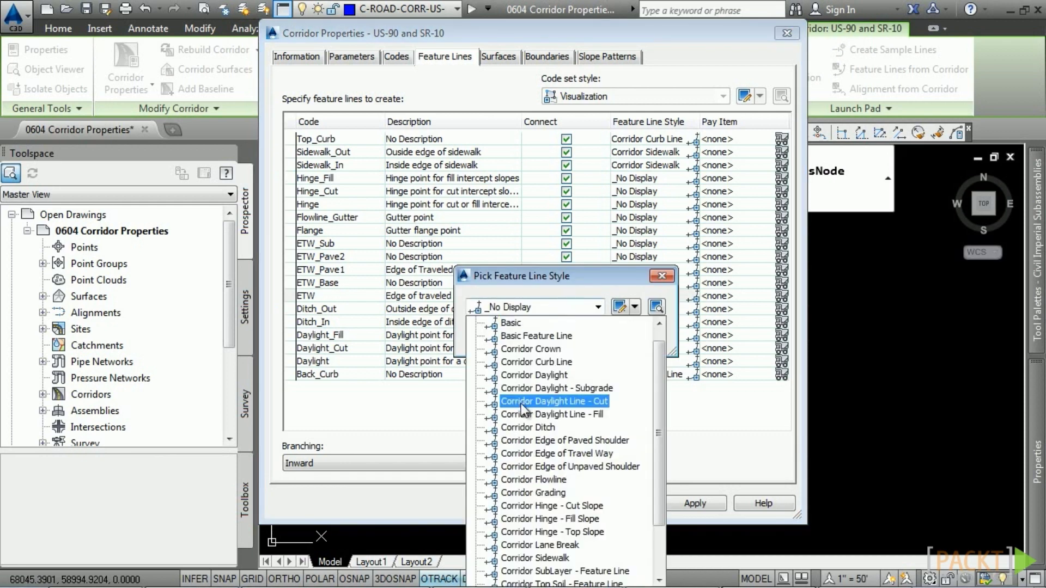
click(557, 453)
key(Return)
Assign the Corridor Daylight Line - Fill style to the Daylight_Fill and Daylight feature lines
click(348, 335)
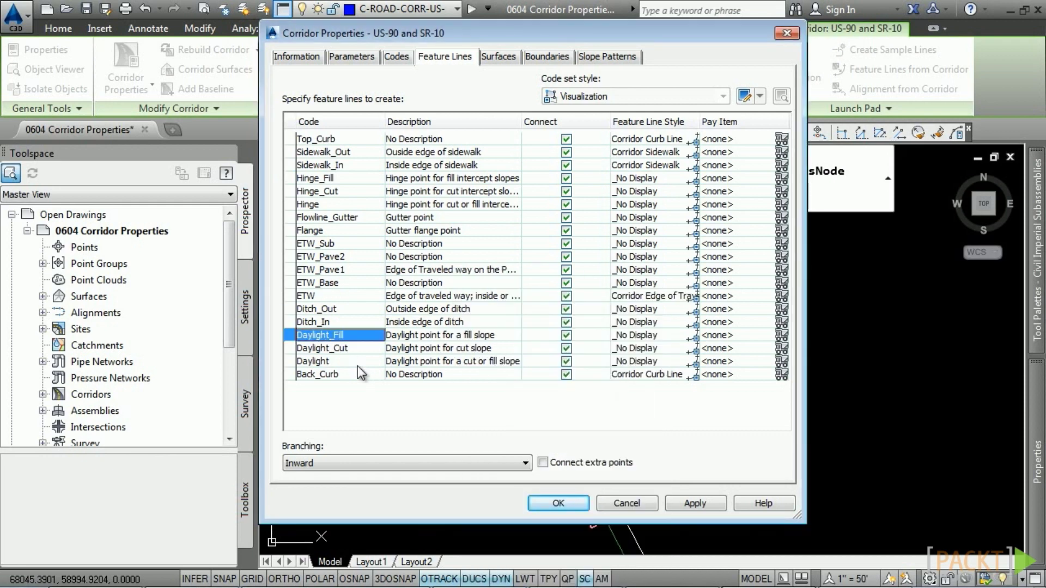
ctrl+click(331, 361)
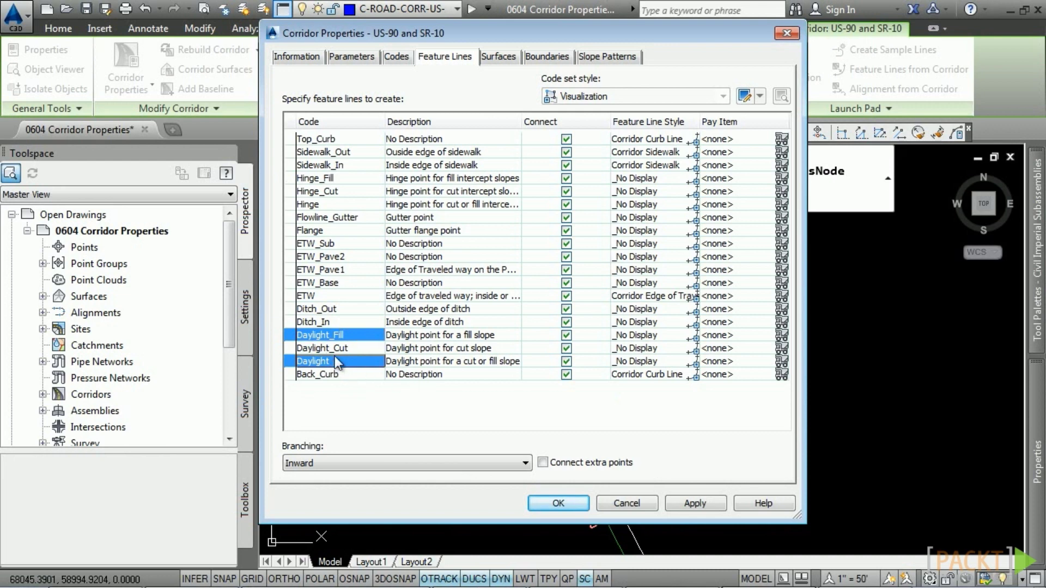
click(695, 336)
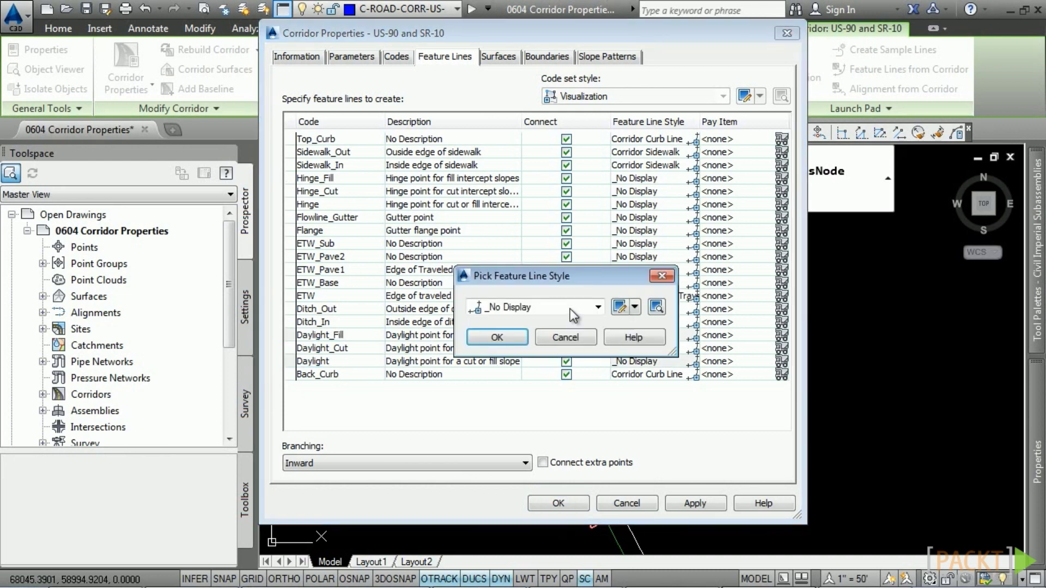
click(568, 308)
click(554, 414)
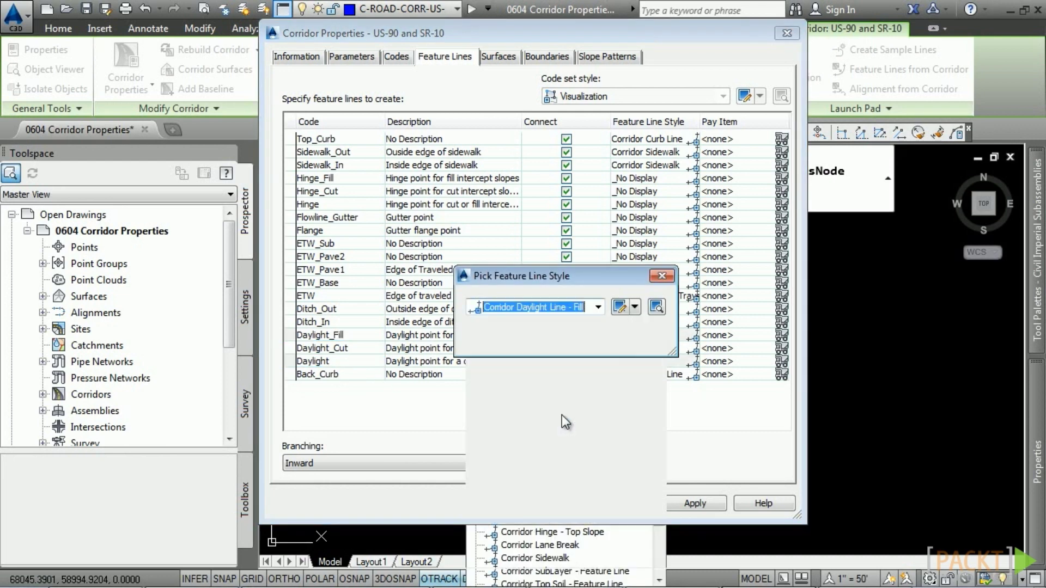
click(498, 337)
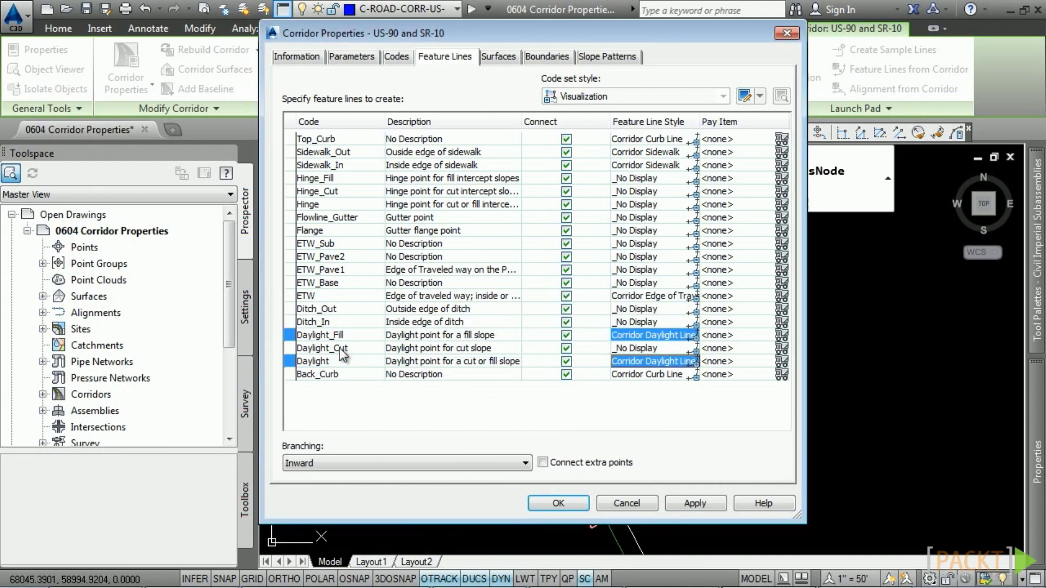
Assign the Corridor Daylight Line - Cut style to the Daylight_Cut feature line and apply the feature line styles to the corridor
click(343, 348)
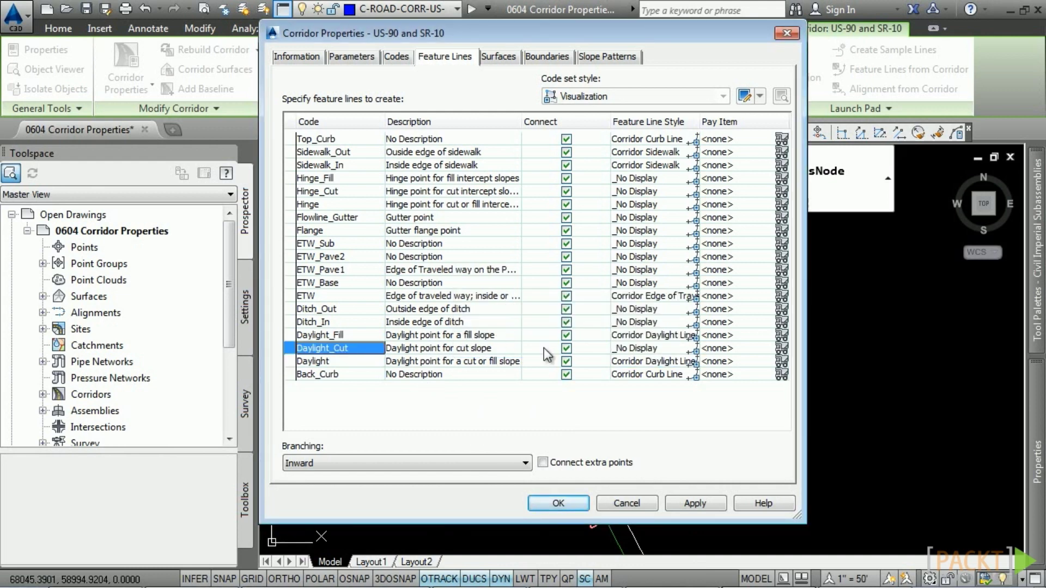
click(695, 349)
click(568, 307)
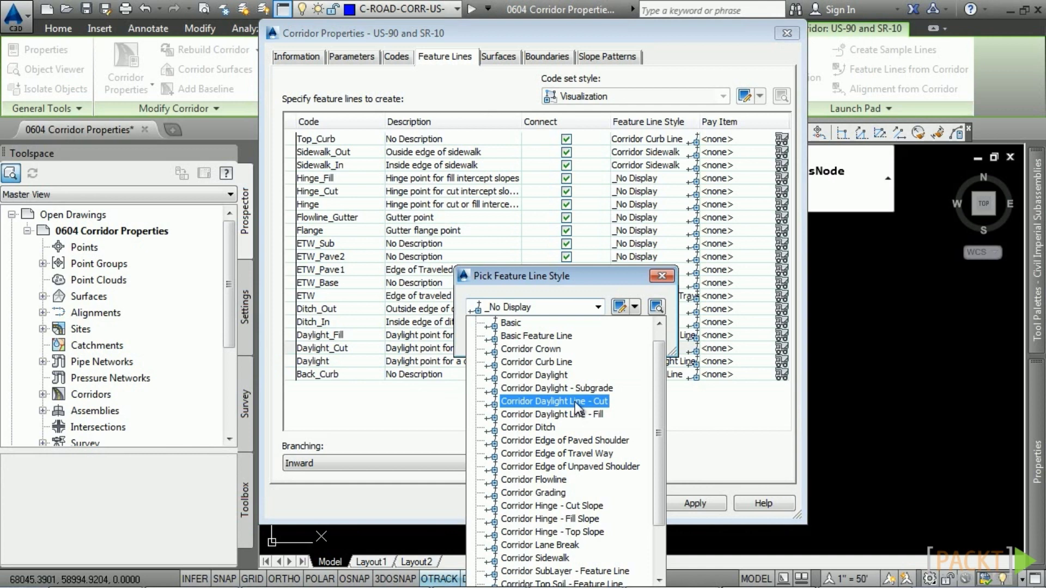
click(574, 401)
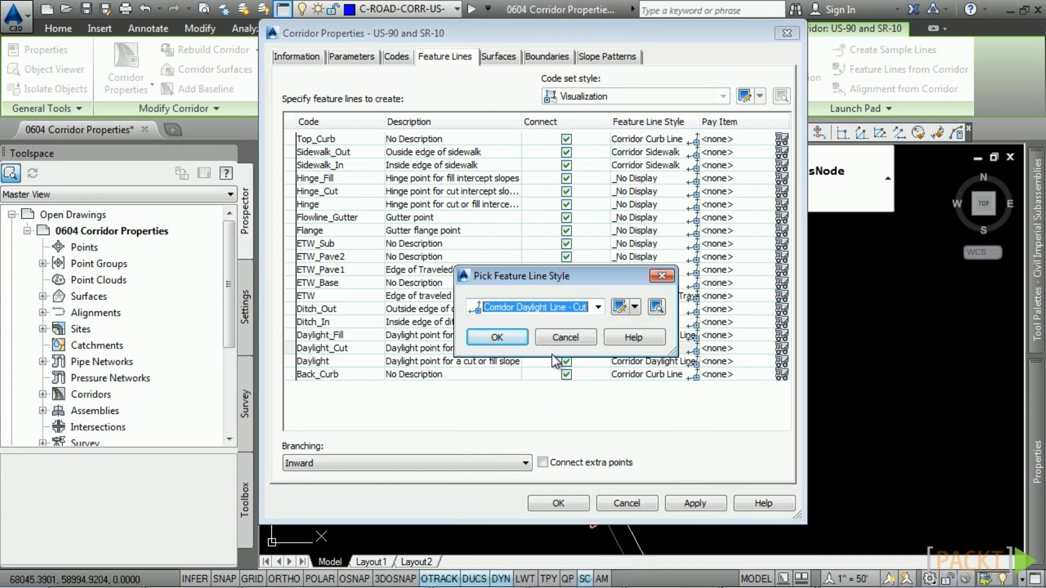
click(508, 338)
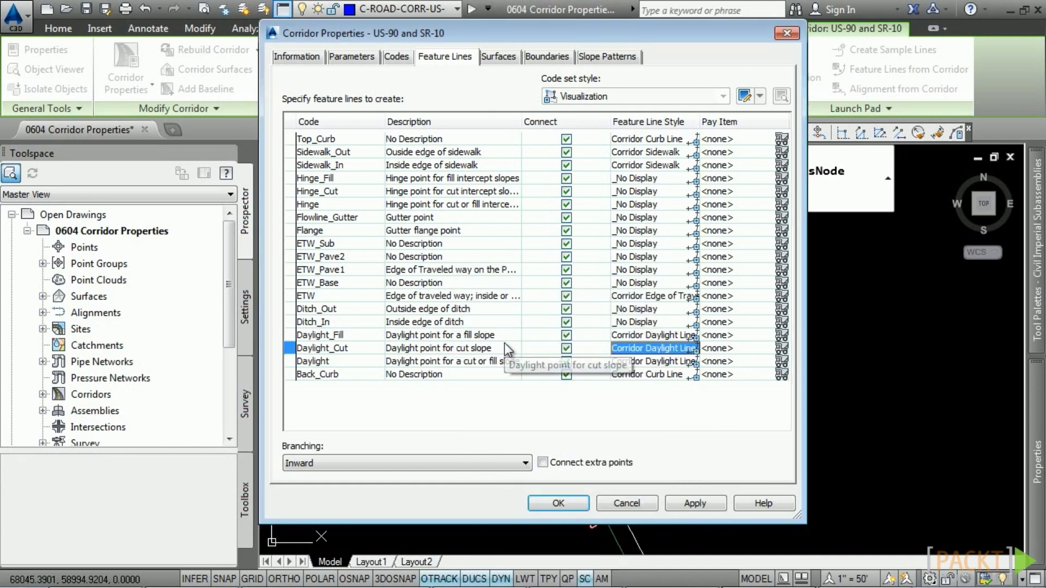
click(694, 502)
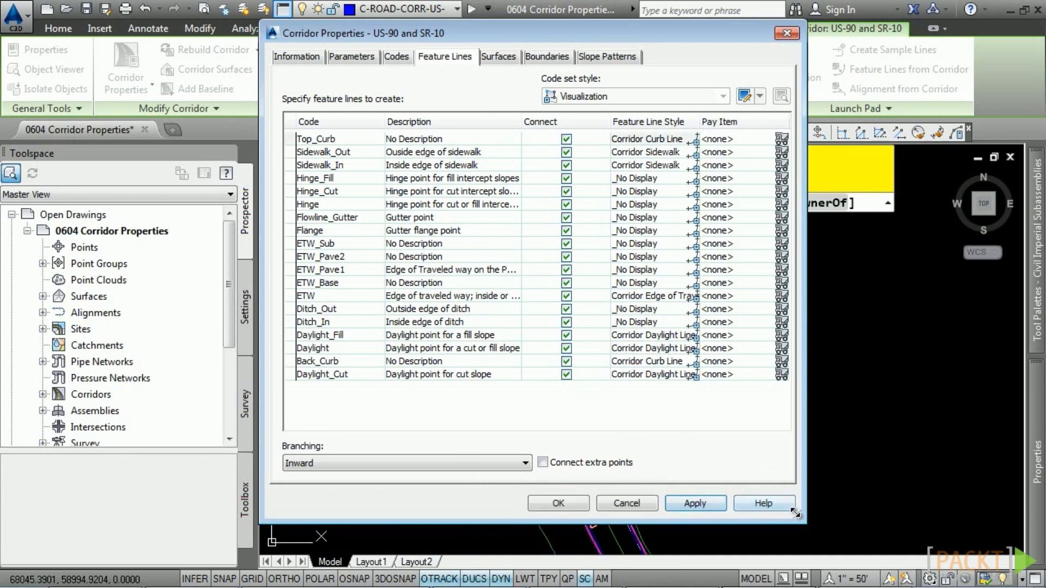
Check the restyled feature lines in the drawing and review the slope patterns in the corridor's properties
key(Escape)
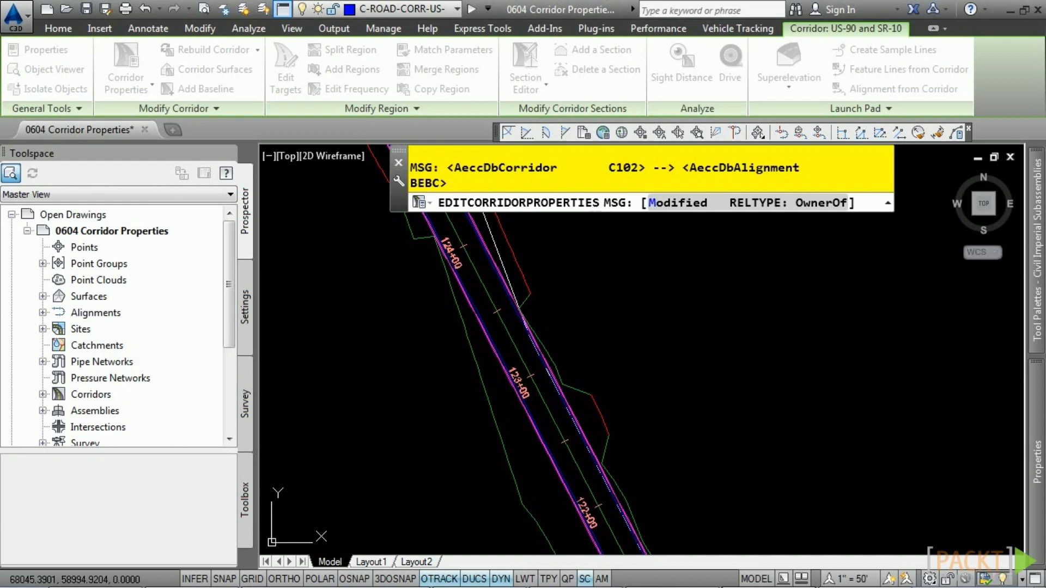
key(Return)
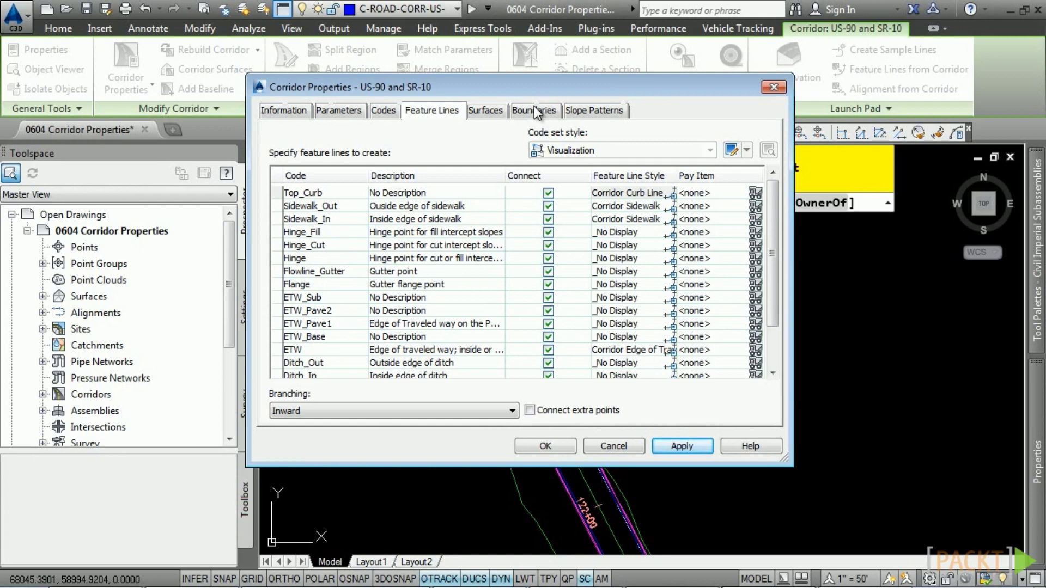
click(602, 110)
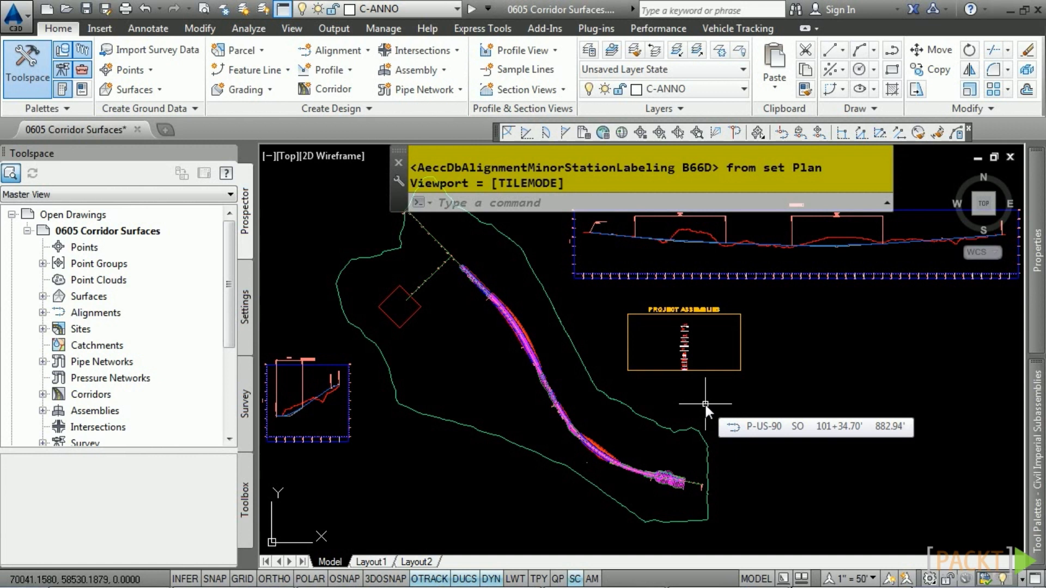
Create a new corridor surface for the US-90 and SR-10 corridor, name it ROAD1 and keep its surface style
scroll(460, 339, up, 5)
click(417, 312)
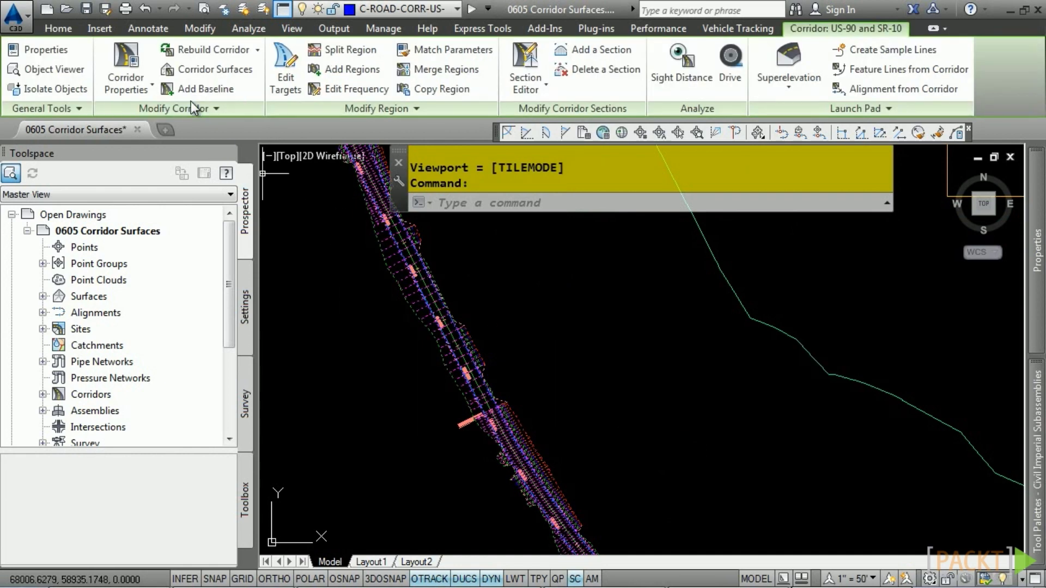
click(210, 75)
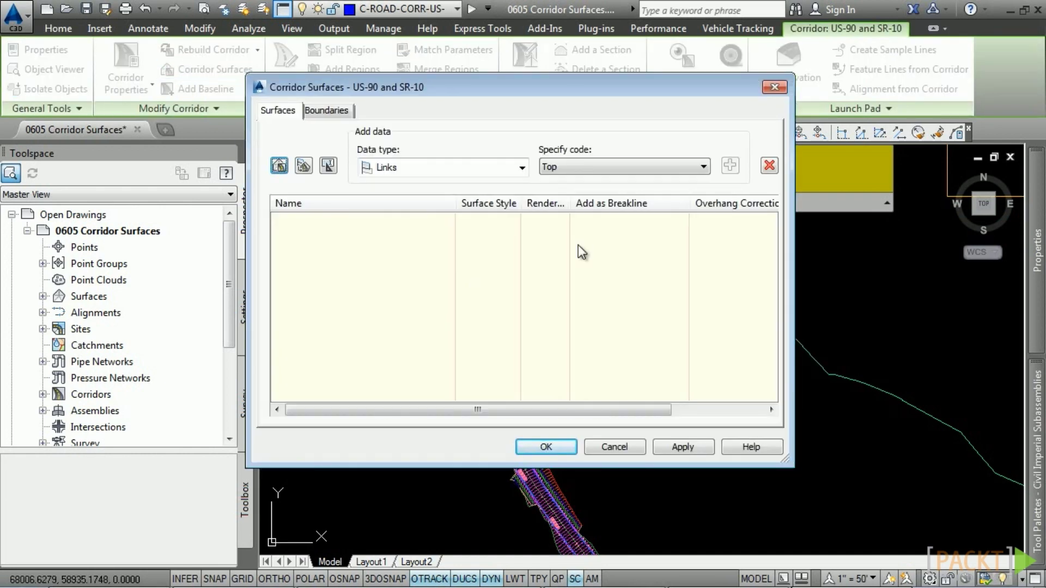
click(279, 166)
double_click(401, 221)
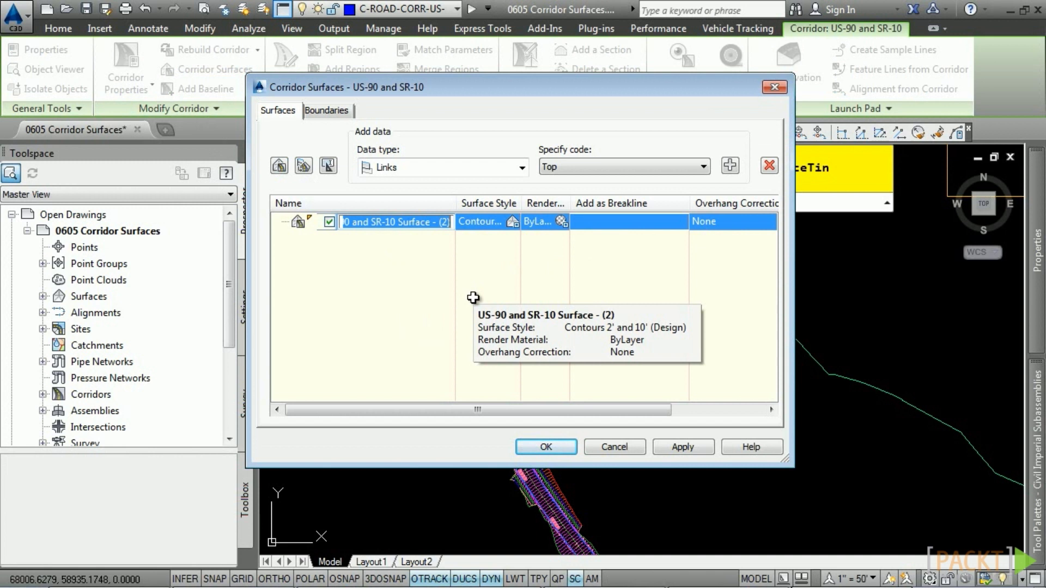
text(ROAD1)
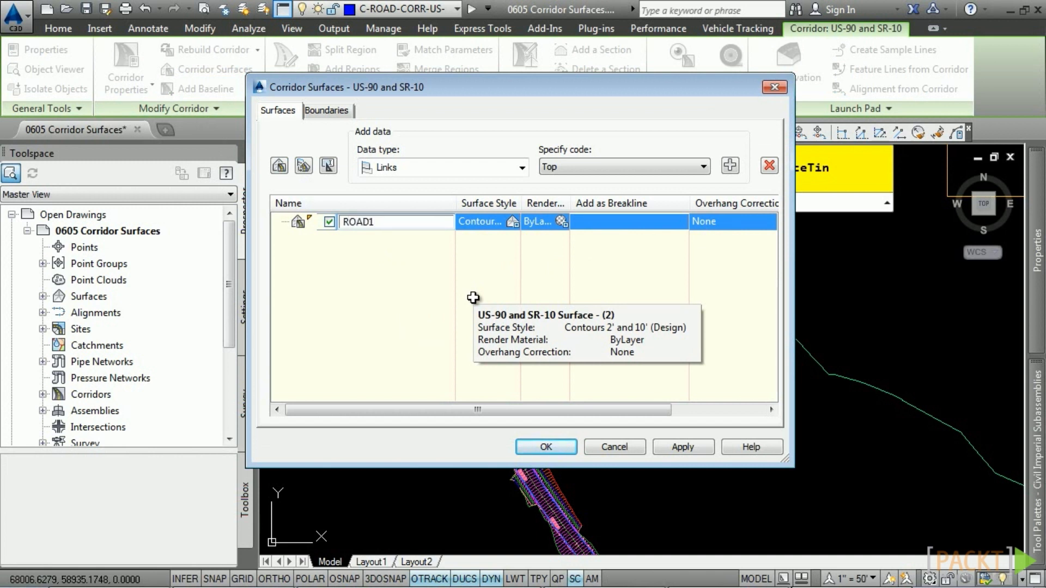
key(Return)
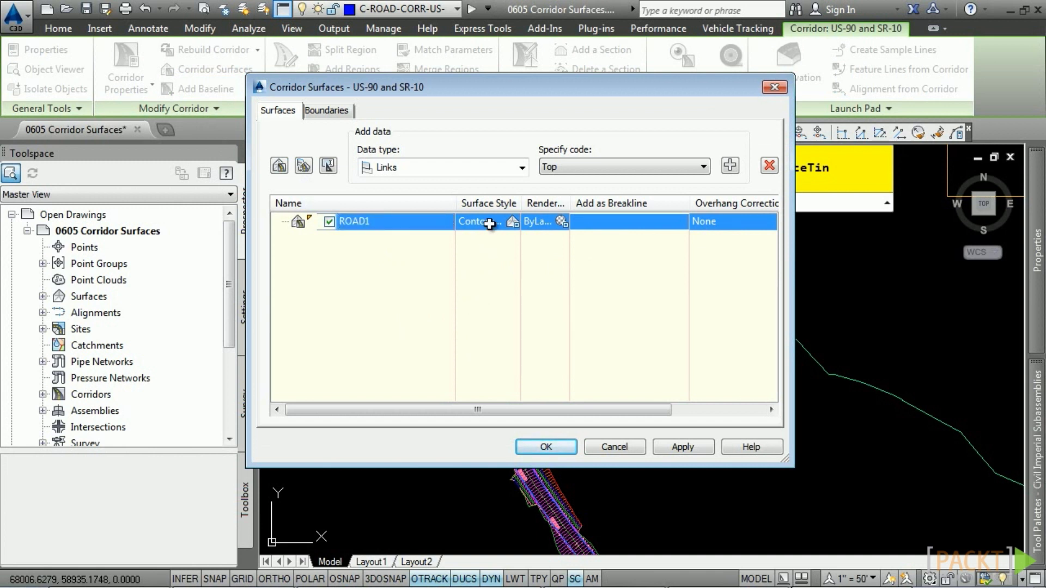
click(513, 221)
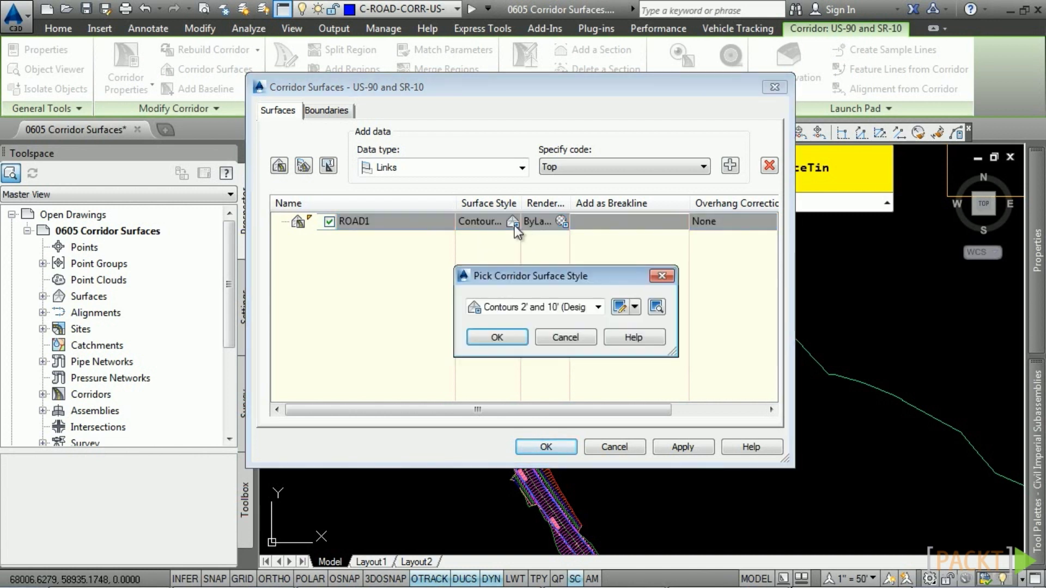
click(565, 337)
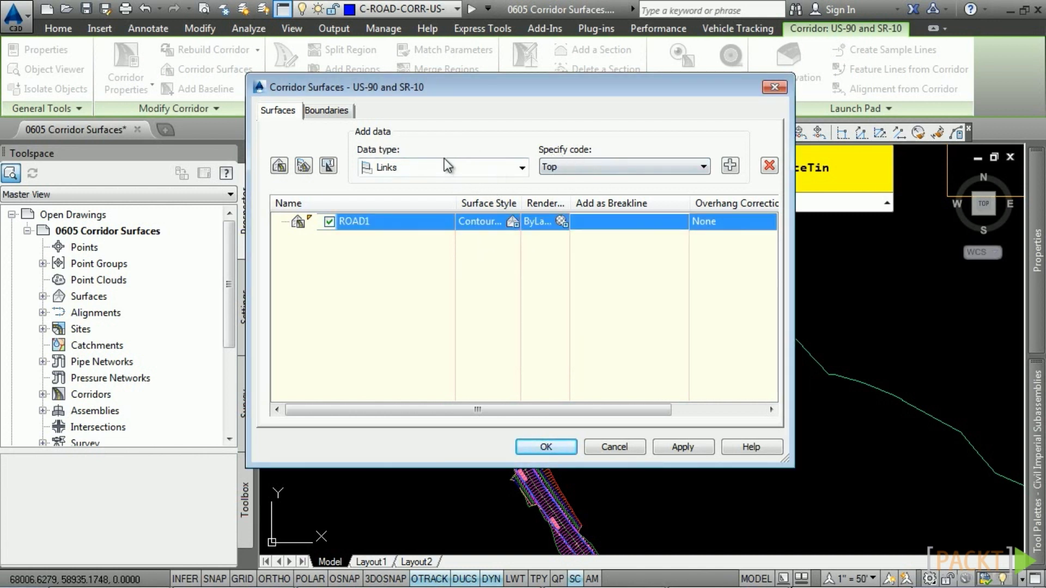
Add the Top link code to the ROAD1 surface as breaklines
click(477, 167)
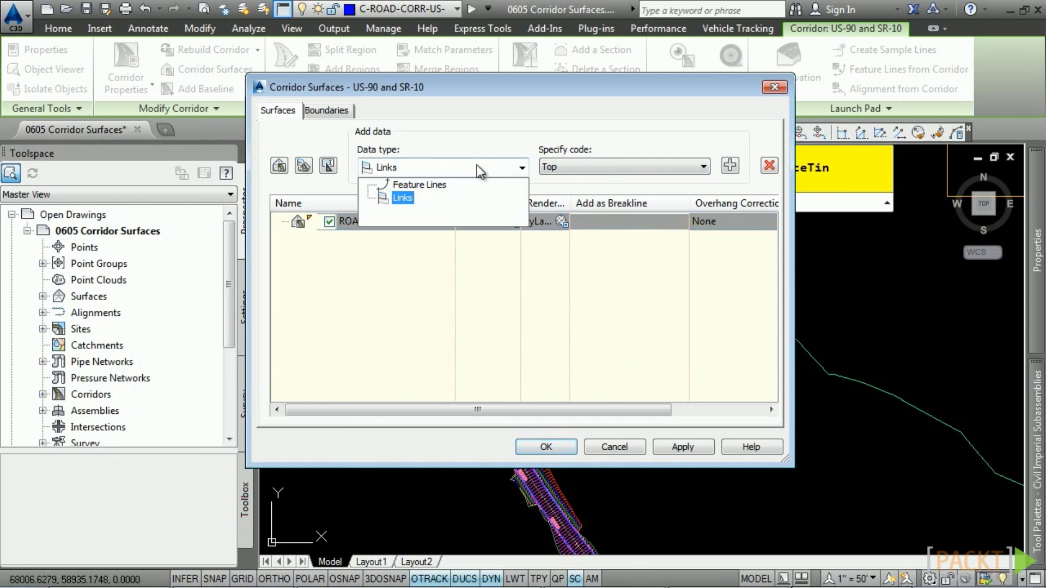
click(396, 203)
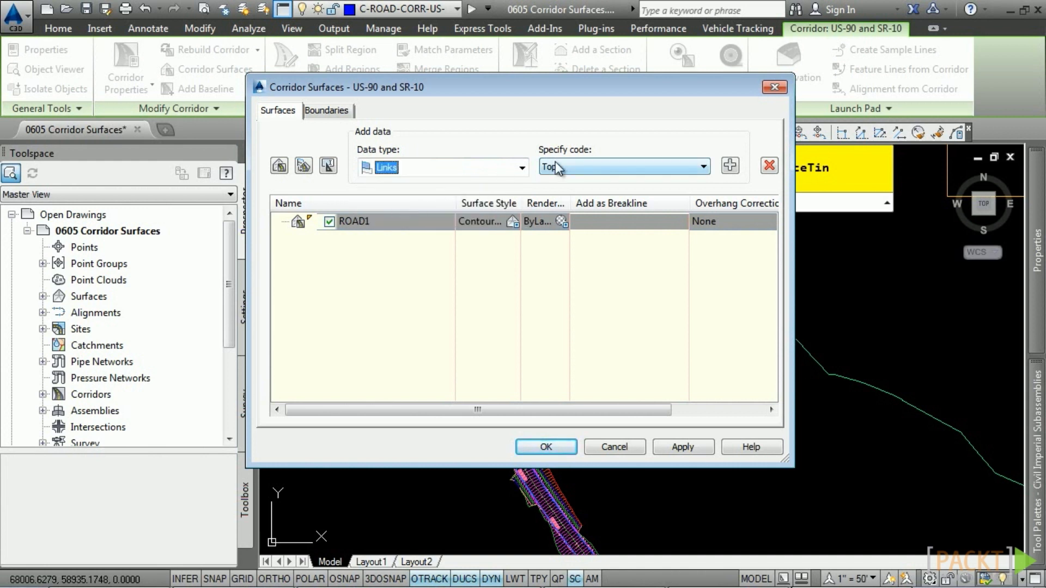
click(642, 168)
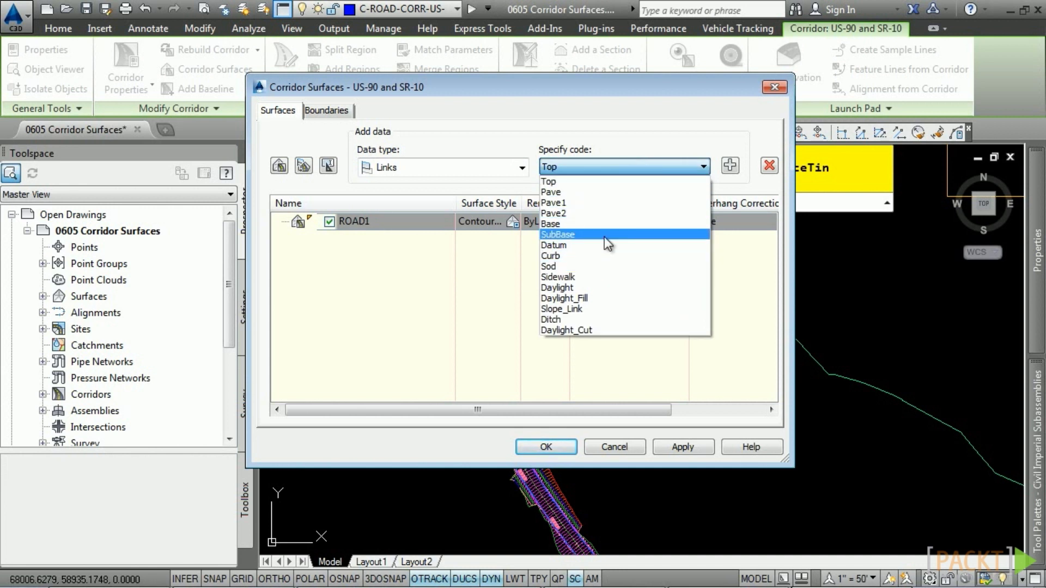
click(583, 184)
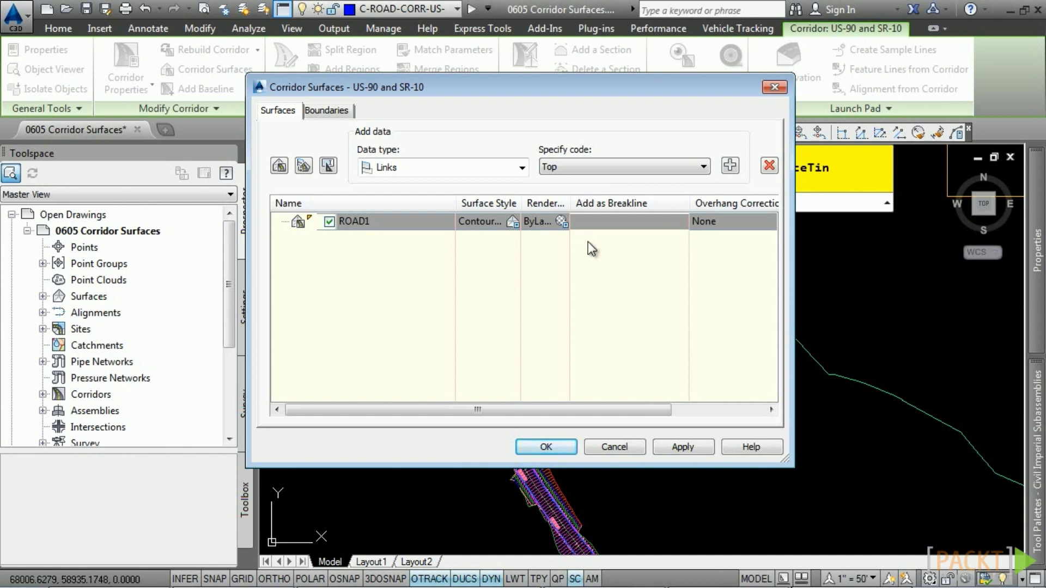
click(724, 172)
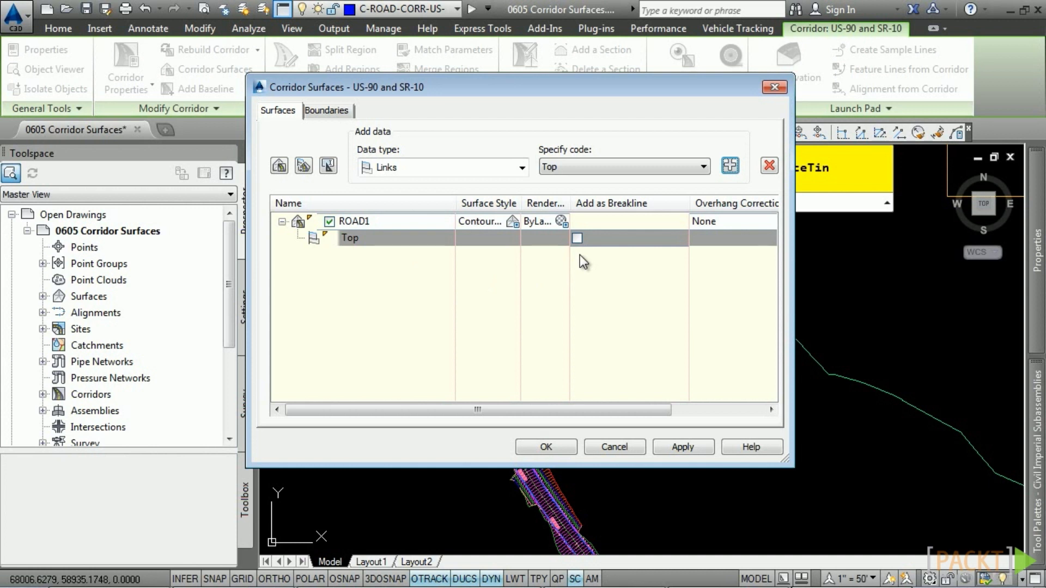
click(626, 279)
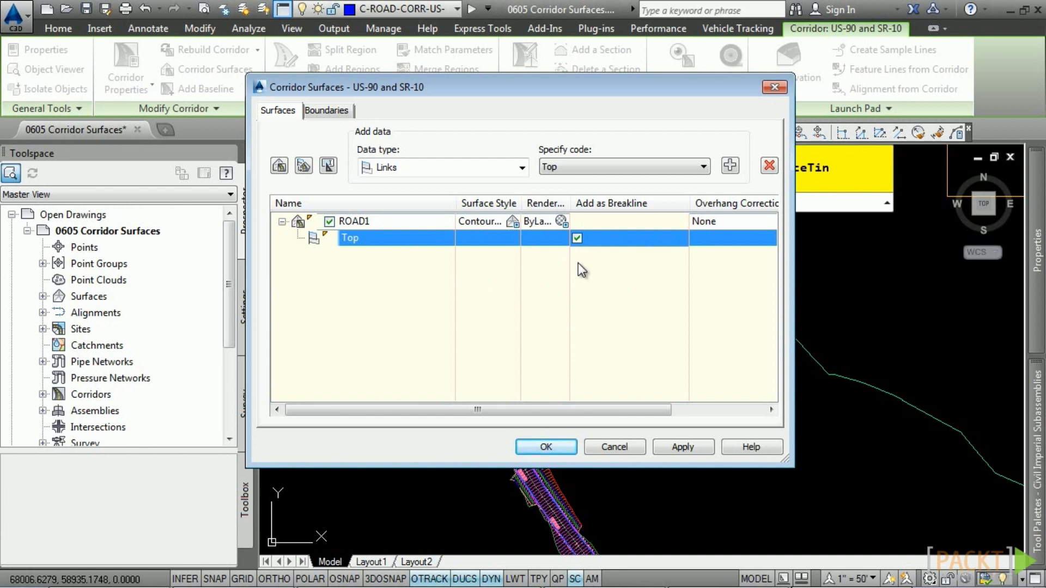
Set the overhang correction of the ROAD1 surface to Top Links
drag(793, 300, 934, 299)
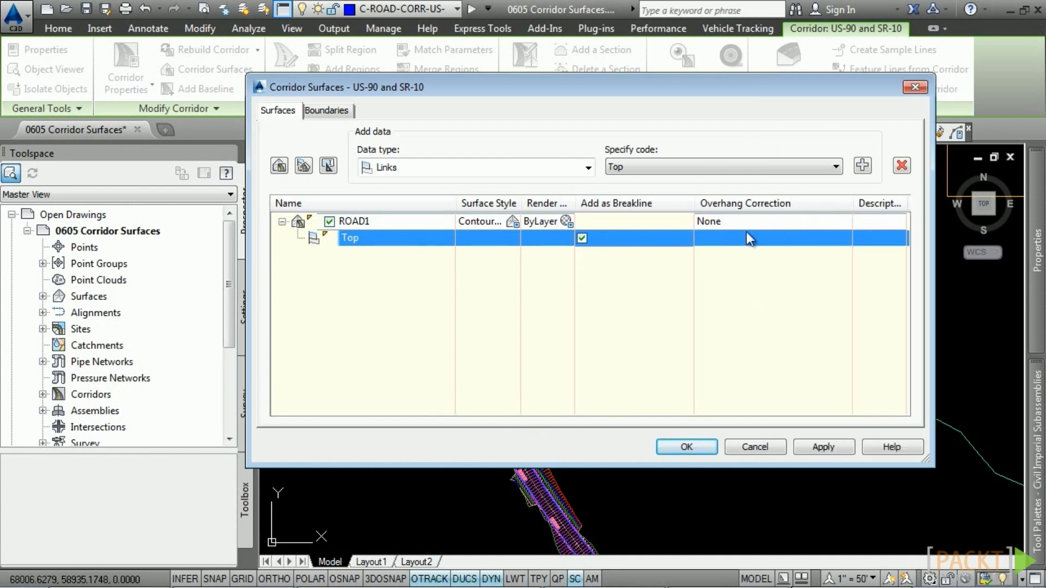
click(754, 223)
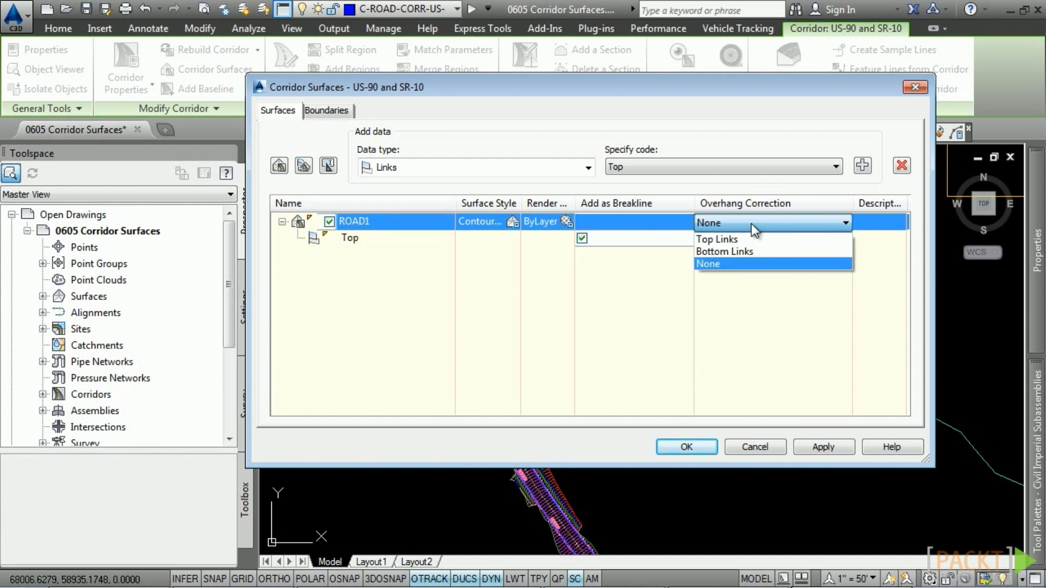
click(726, 241)
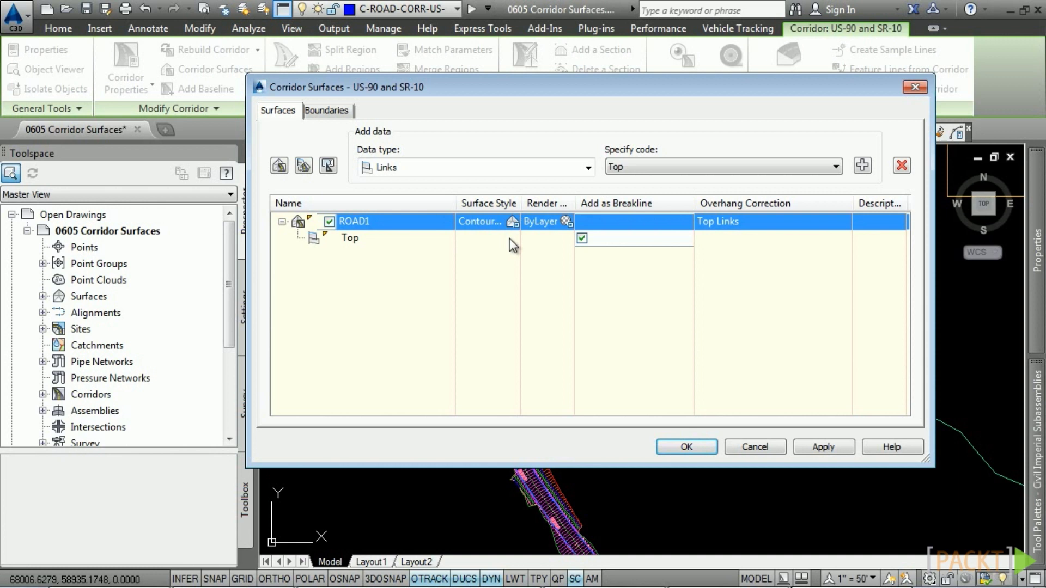
Switch the data type to Feature Lines and add the Back_Curb code to the ROAD1 surface
click(472, 169)
click(420, 182)
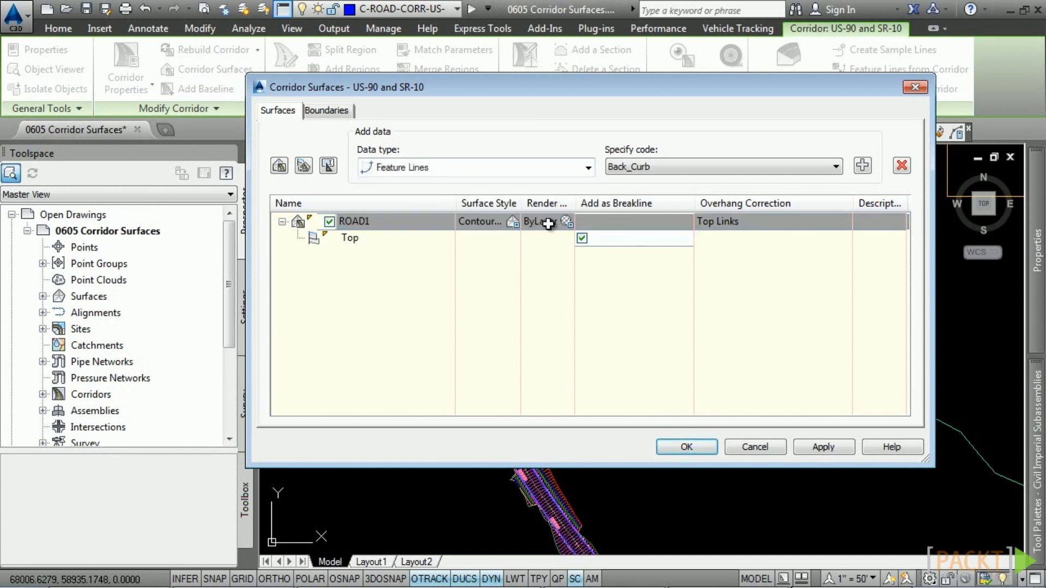
click(708, 166)
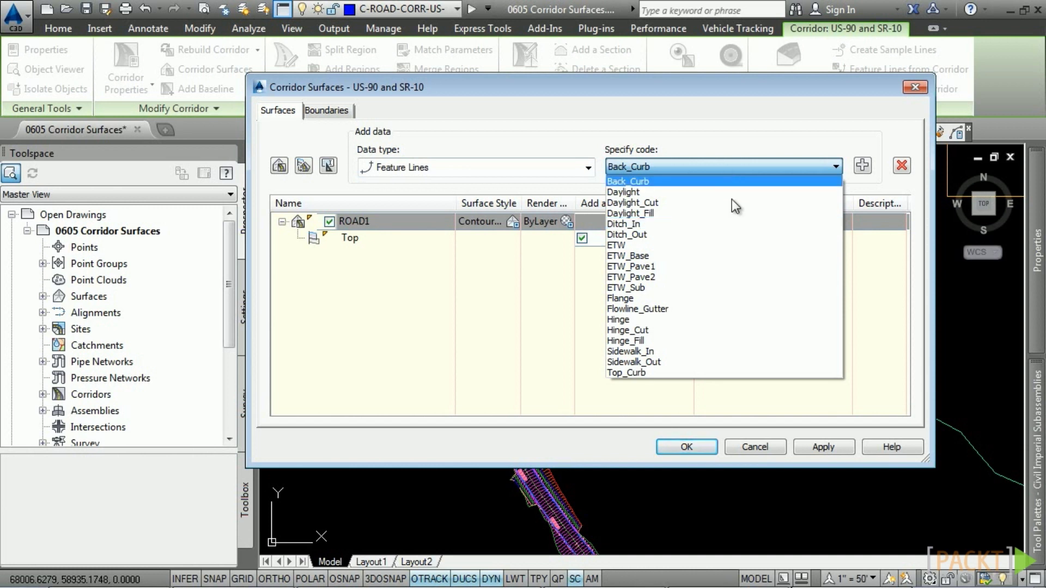
click(713, 182)
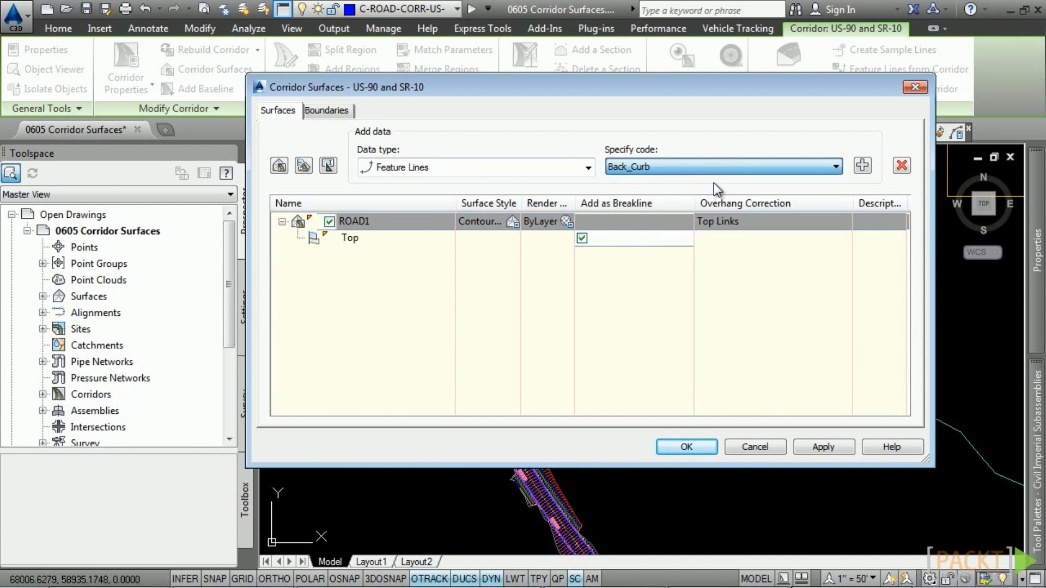
click(863, 166)
Add the Top_Curb and Flowline_Gutter feature lines to the ROAD1 surface
click(744, 163)
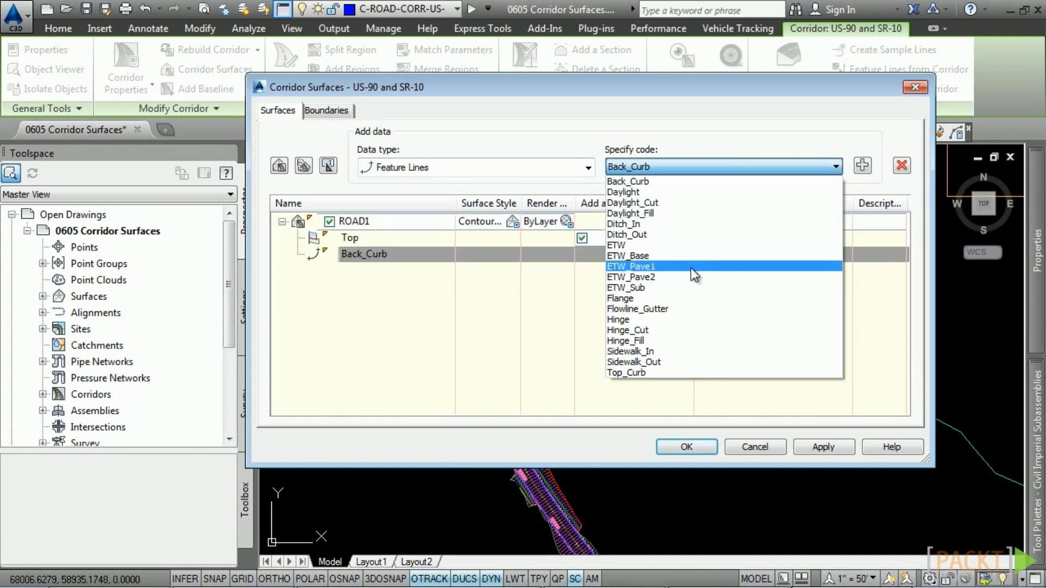
click(642, 373)
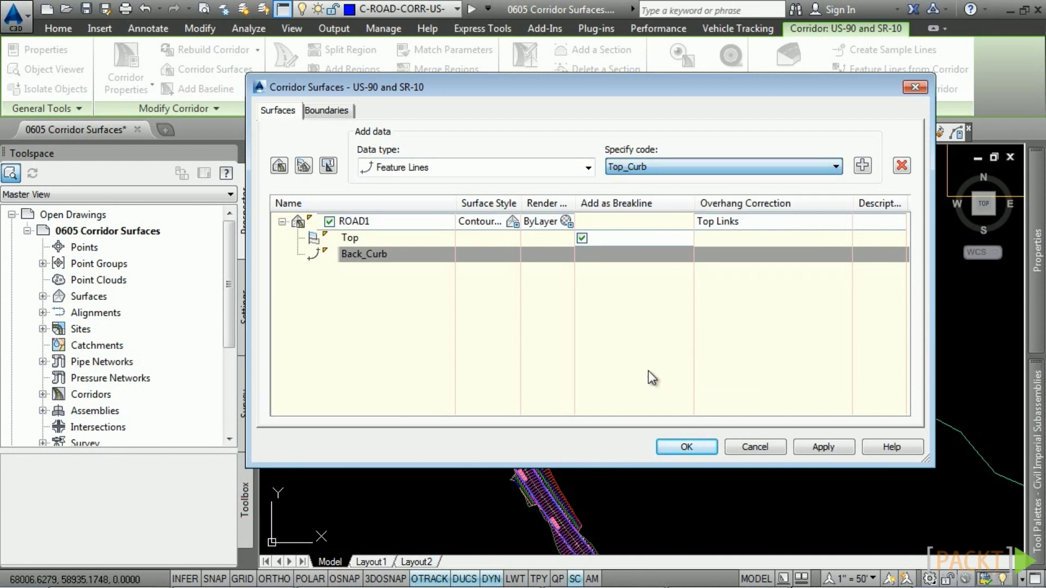
click(863, 166)
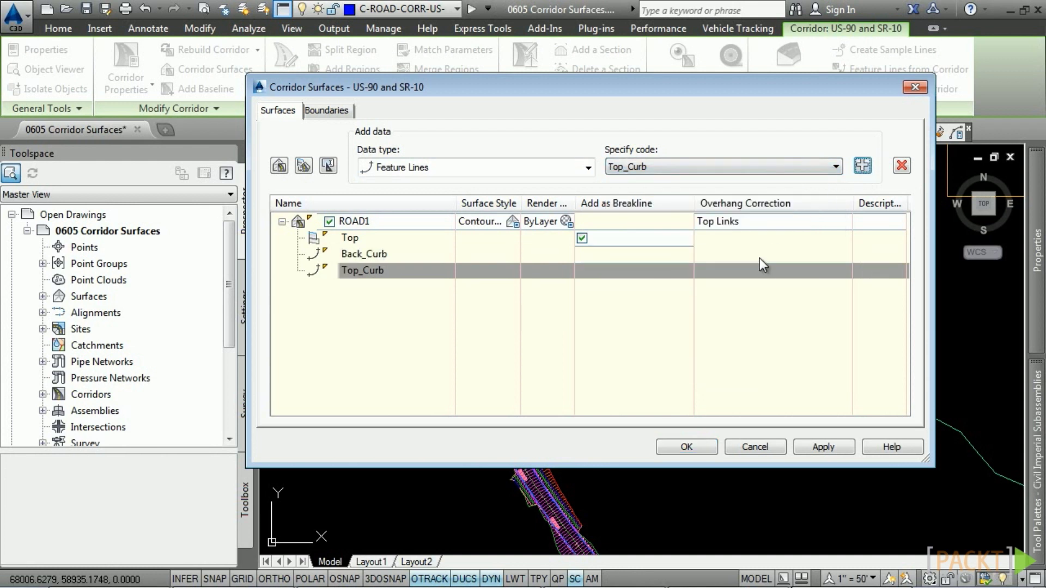
click(730, 166)
click(717, 277)
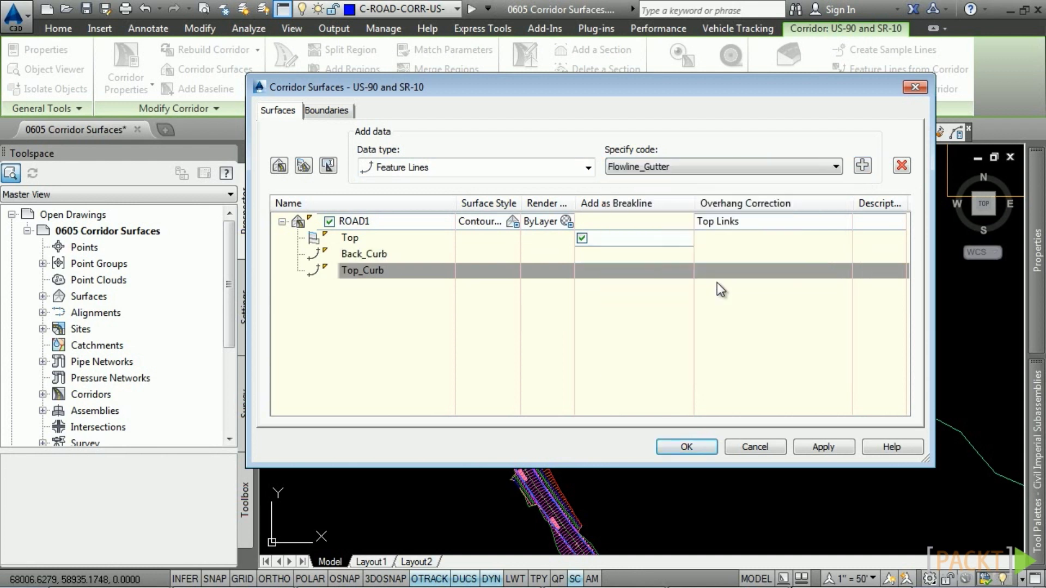
click(862, 167)
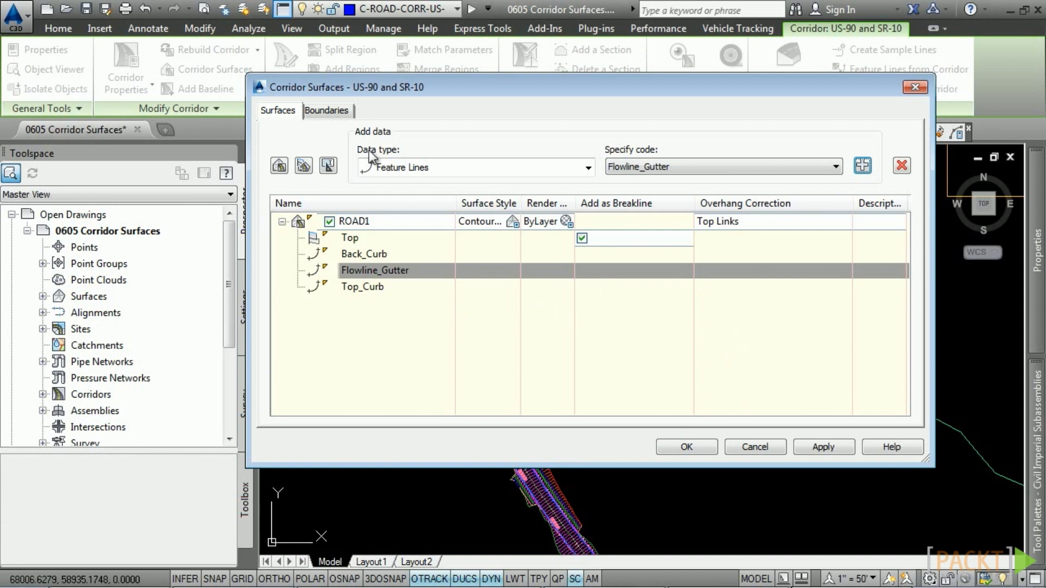
Use the corridor extents as the outer boundary of ROAD1, build the surface and clear the selection
click(342, 112)
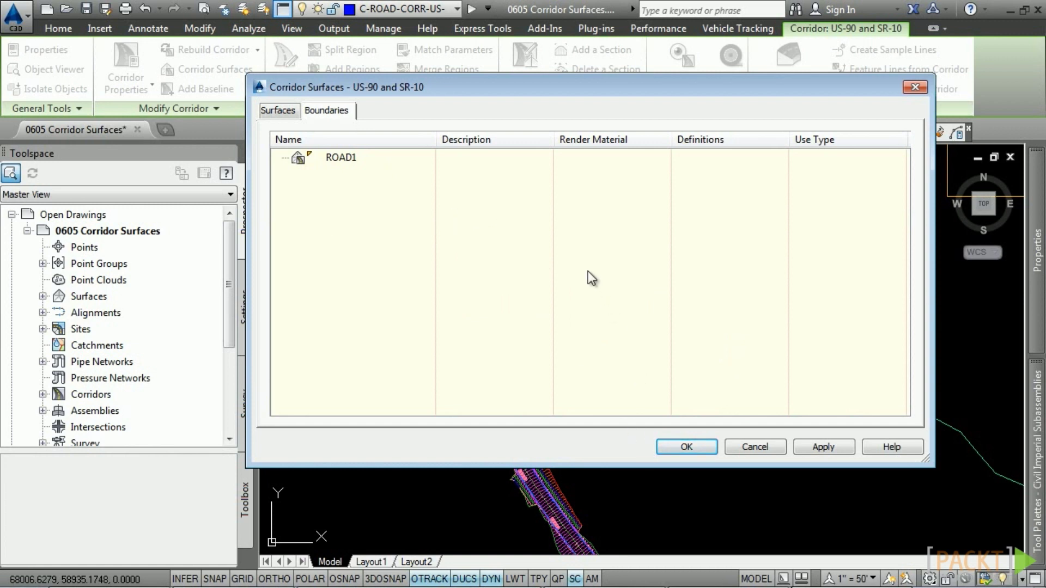
click(387, 161)
right_click(386, 161)
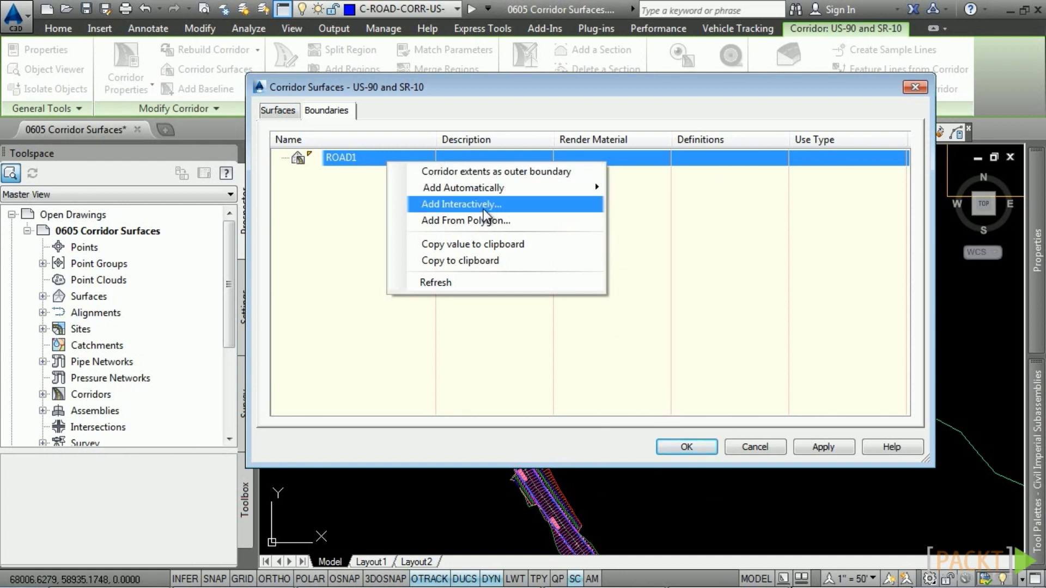
mouse_move(509, 190)
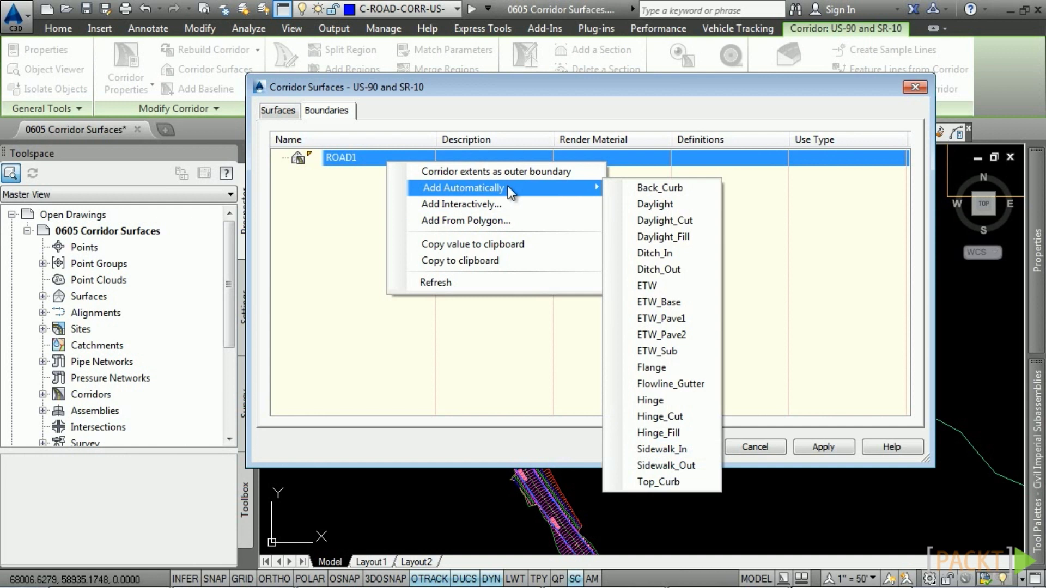
click(495, 171)
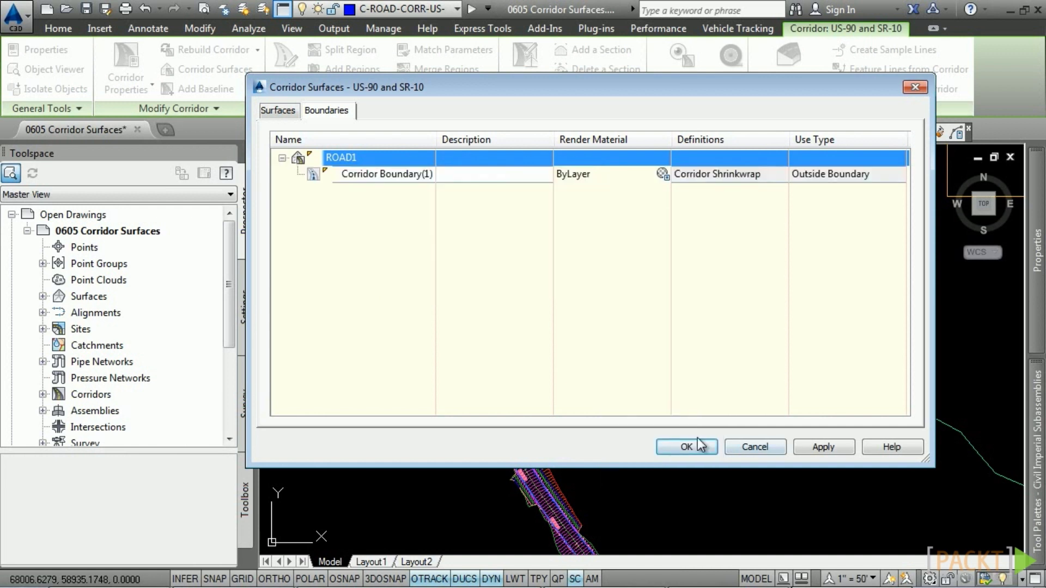
click(688, 444)
click(411, 269)
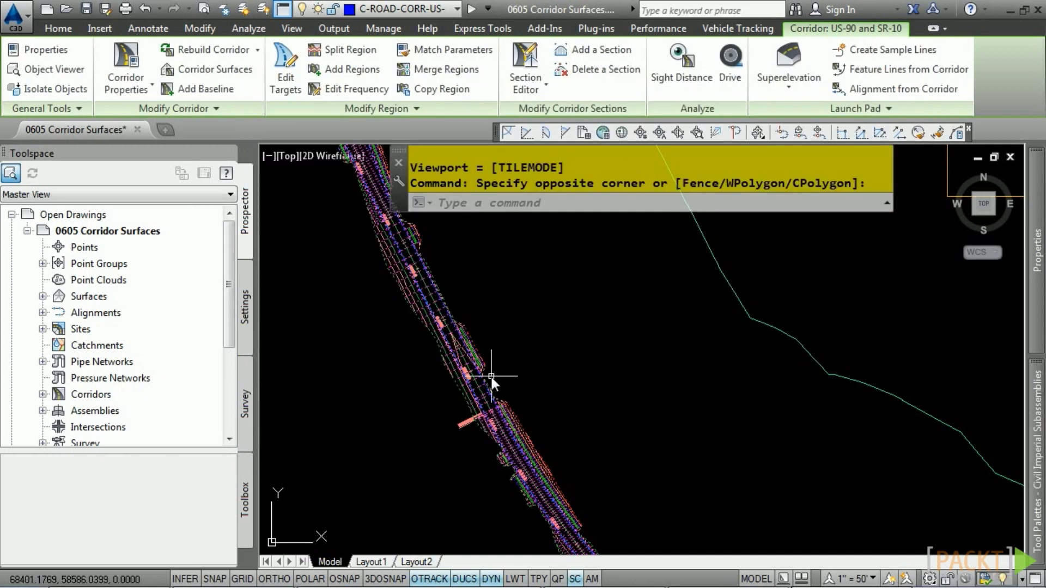
key(Escape)
Open the ROAD1 surface in the Object Viewer and orbit it into a tilted 3D view
scroll(494, 317, up, 5)
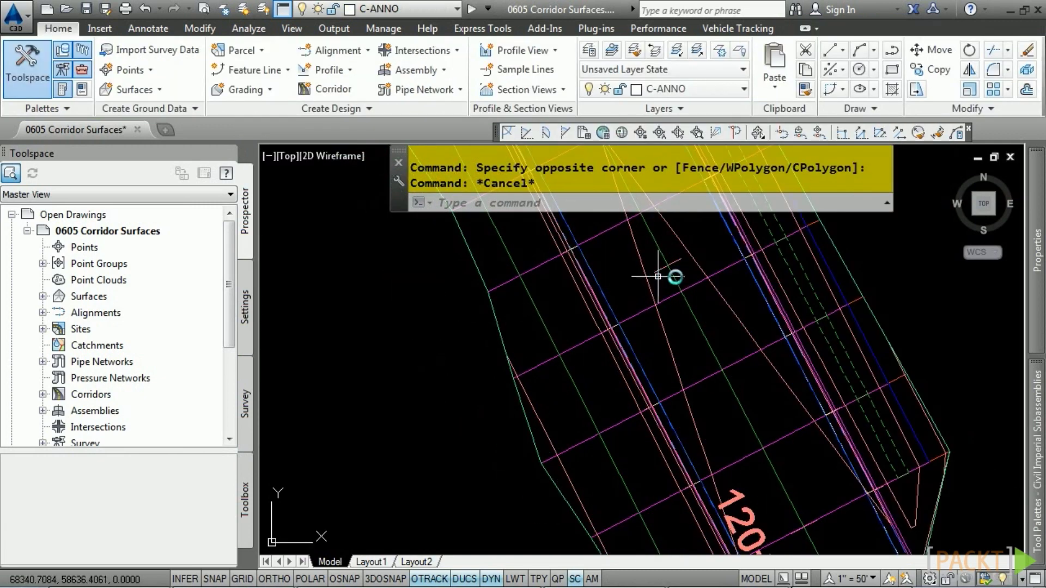
middle_drag(675, 280, 558, 393)
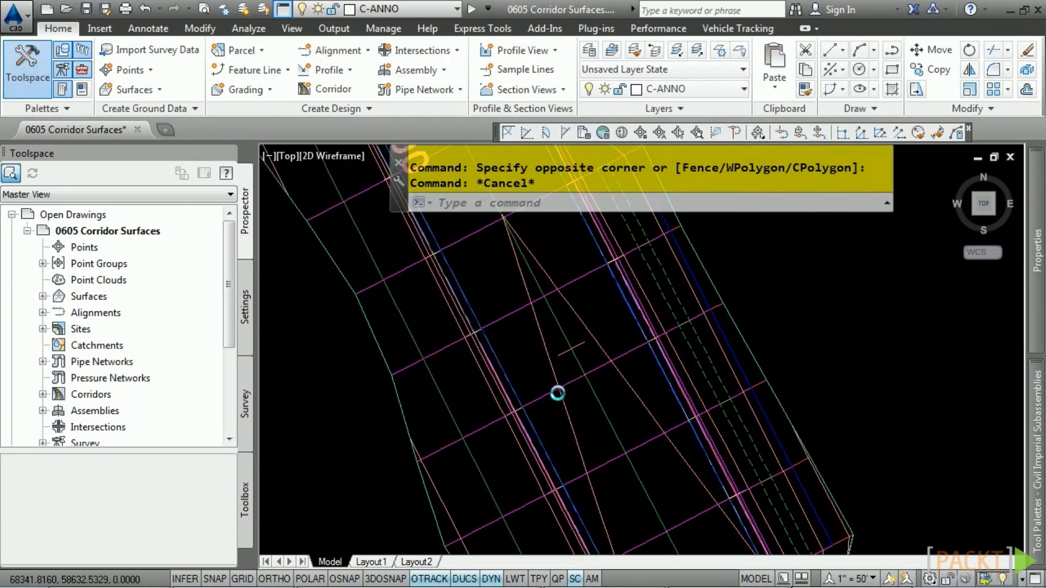
click(590, 327)
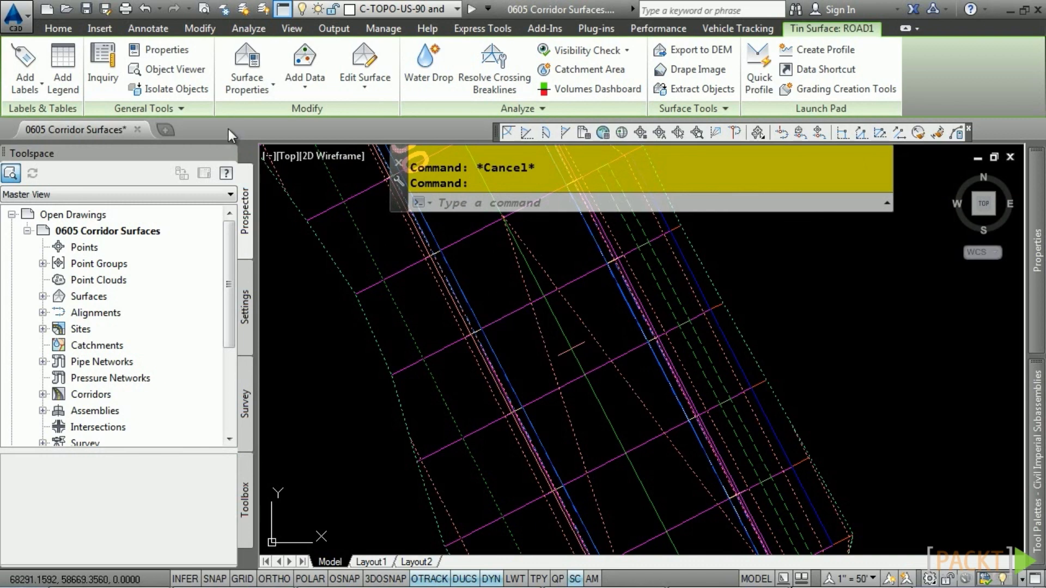
click(168, 69)
drag(524, 378, 446, 163)
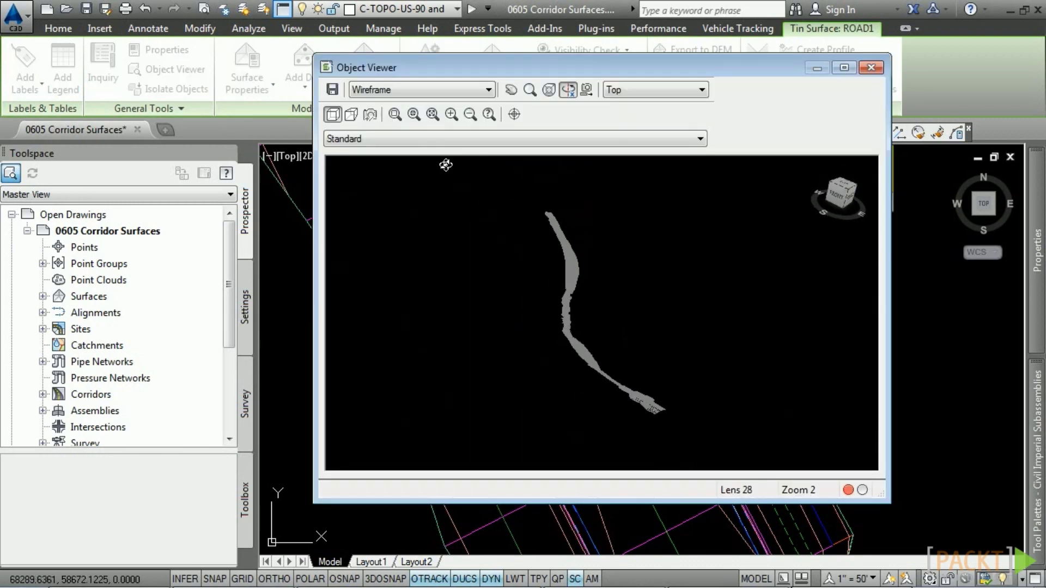
Show the surface in the Shaded visual style and examine its near end up close from different angles
click(429, 89)
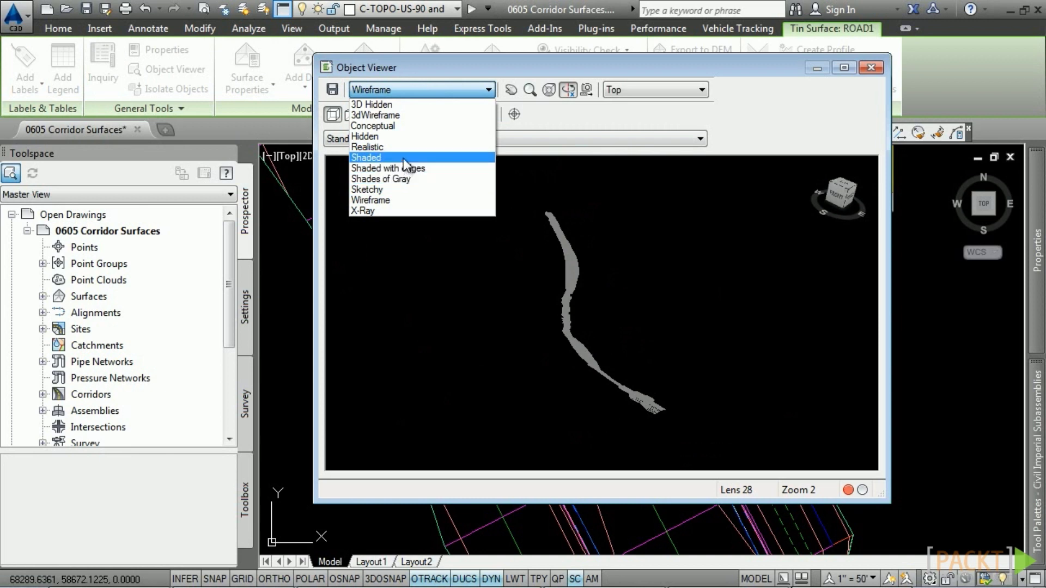
click(403, 158)
click(413, 114)
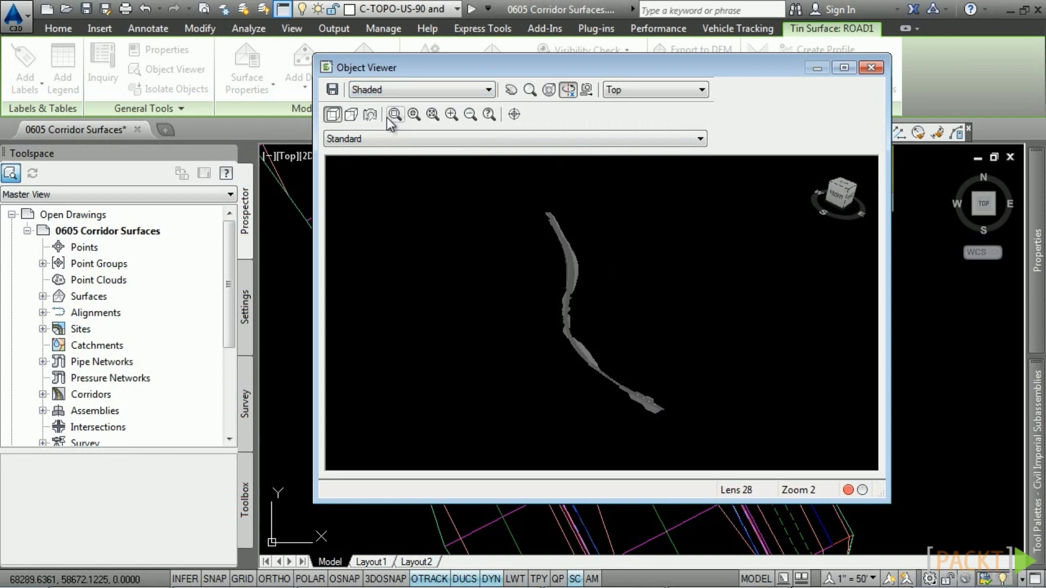
drag(612, 373, 672, 427)
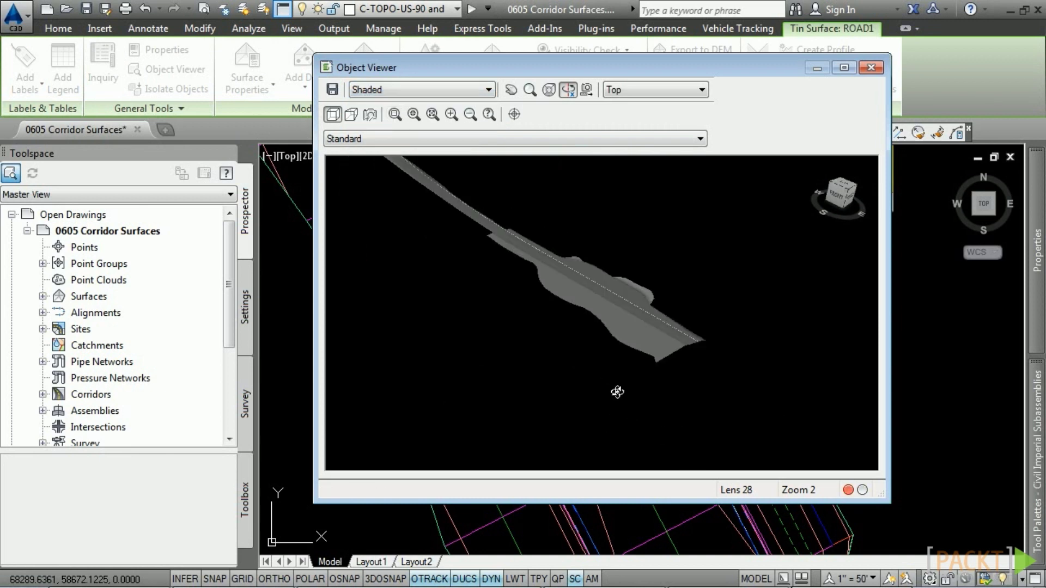
scroll(594, 269, up, 3)
mouse_move(605, 339)
mouse_down()
mouse_move(596, 306)
mouse_move(520, 273)
mouse_move(719, 374)
mouse_move(560, 235)
mouse_move(541, 271)
mouse_move(479, 238)
mouse_move(702, 358)
mouse_up()
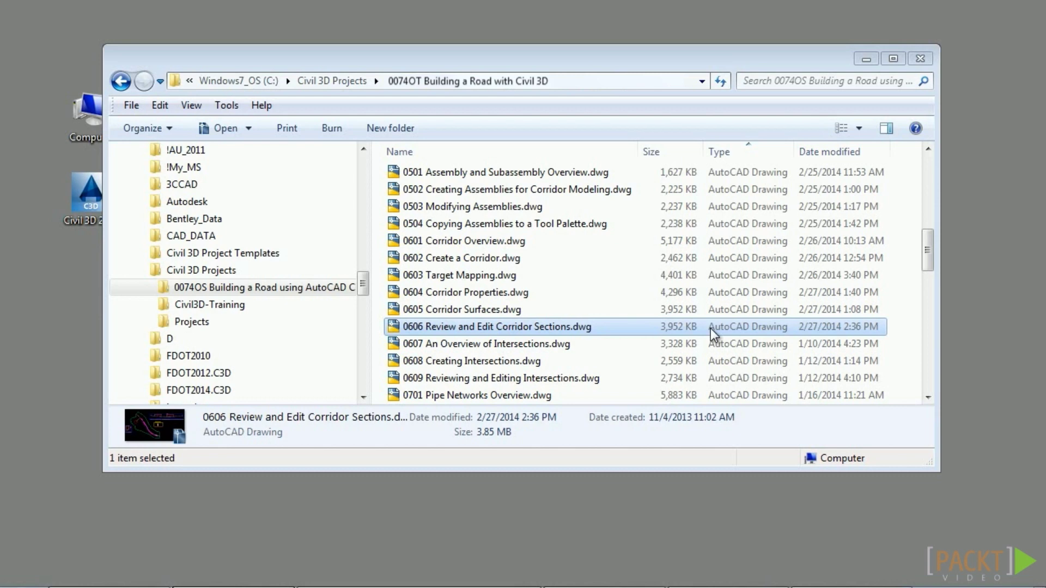
Open the drawing 0606 Review and Edit Corridor Sections.dwg and select the US-90 and SR-10 corridor
double_click(710, 328)
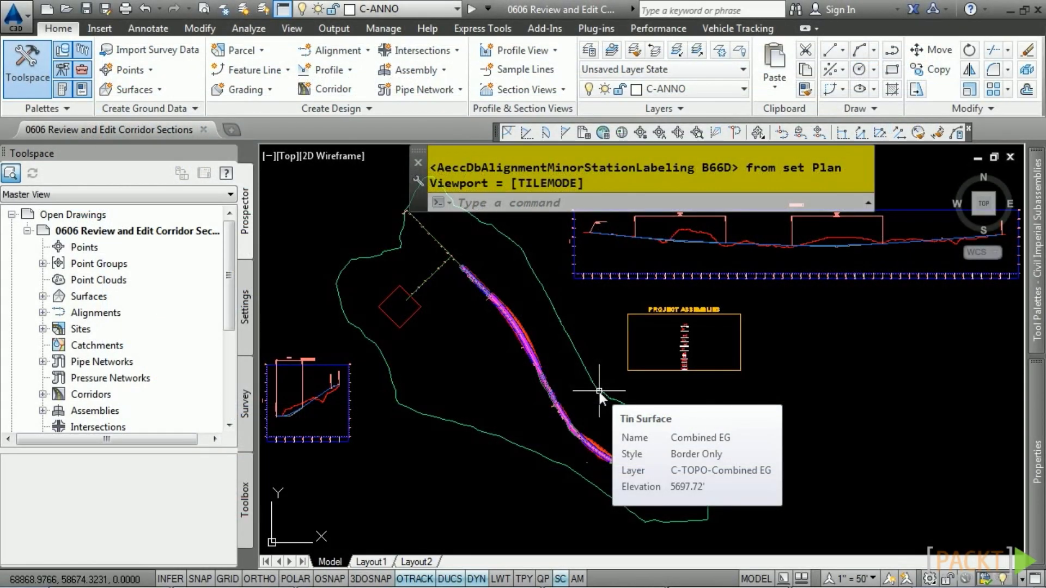
scroll(569, 409, up, 4)
click(501, 352)
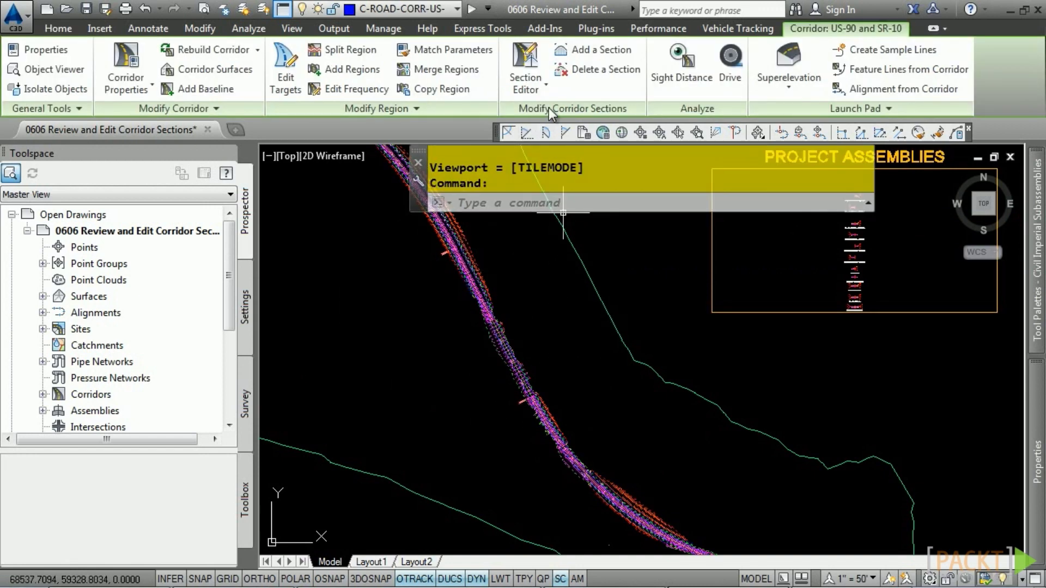
Configure the section editor viewports as Two: Horizontal, with Plan in viewport 1 and Section in viewport 2
click(533, 87)
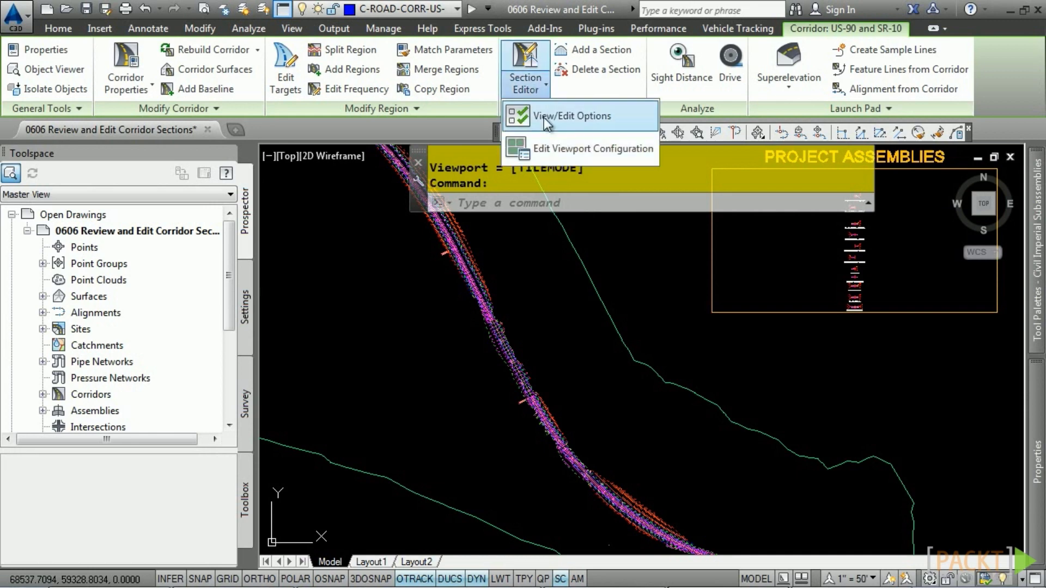
click(549, 152)
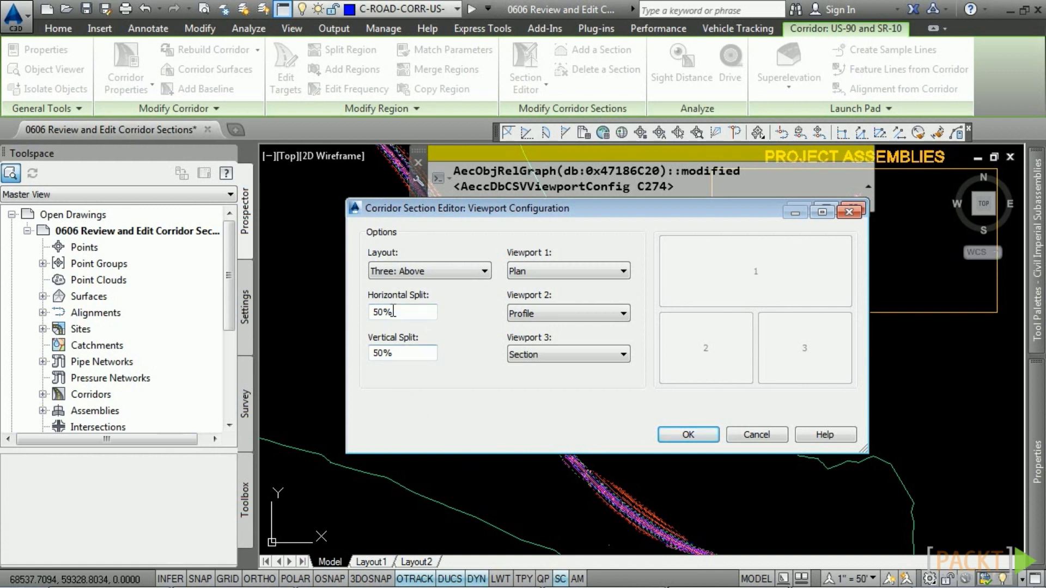
click(421, 272)
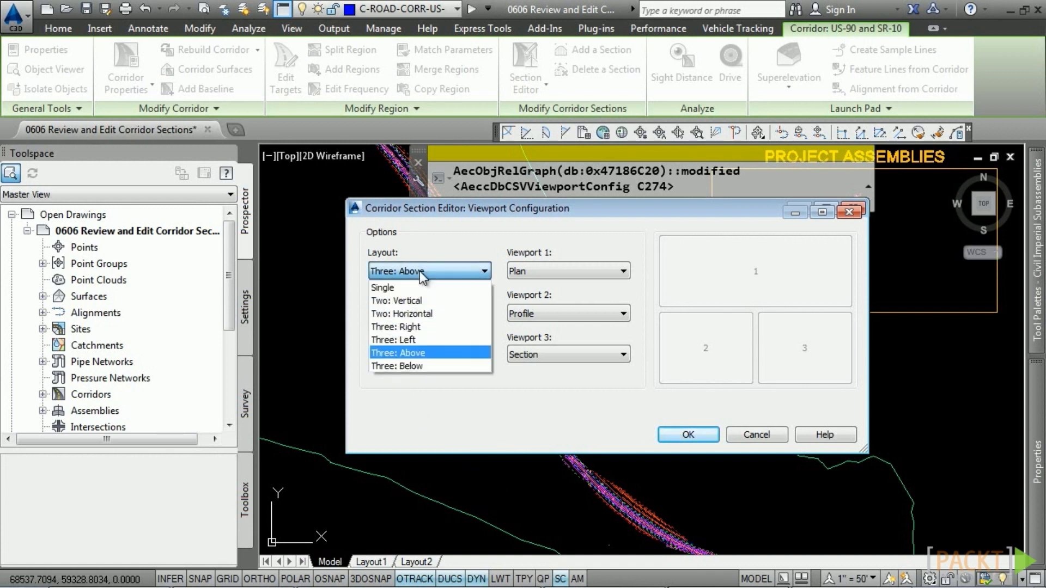
click(418, 313)
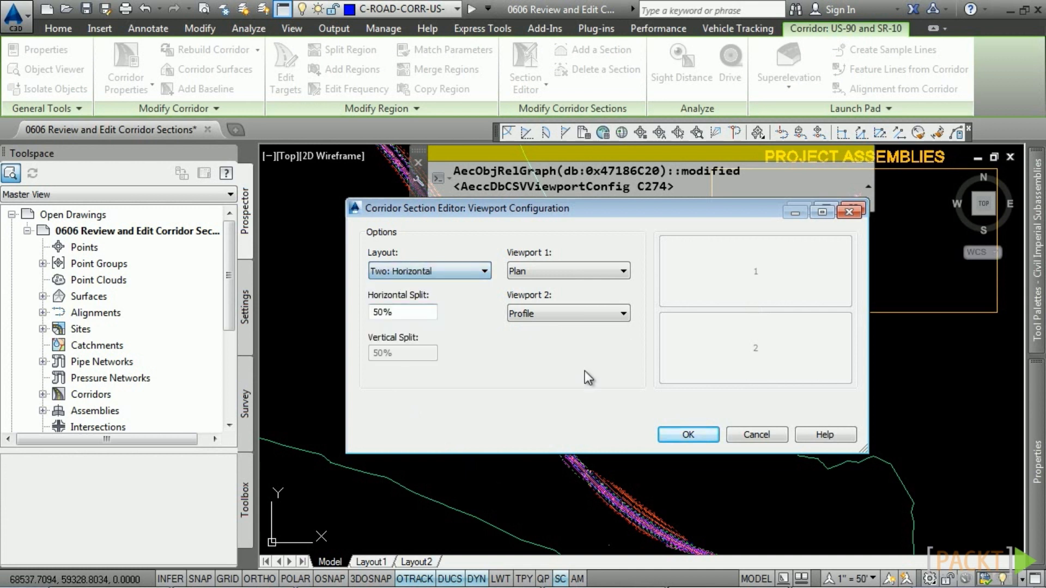
click(567, 316)
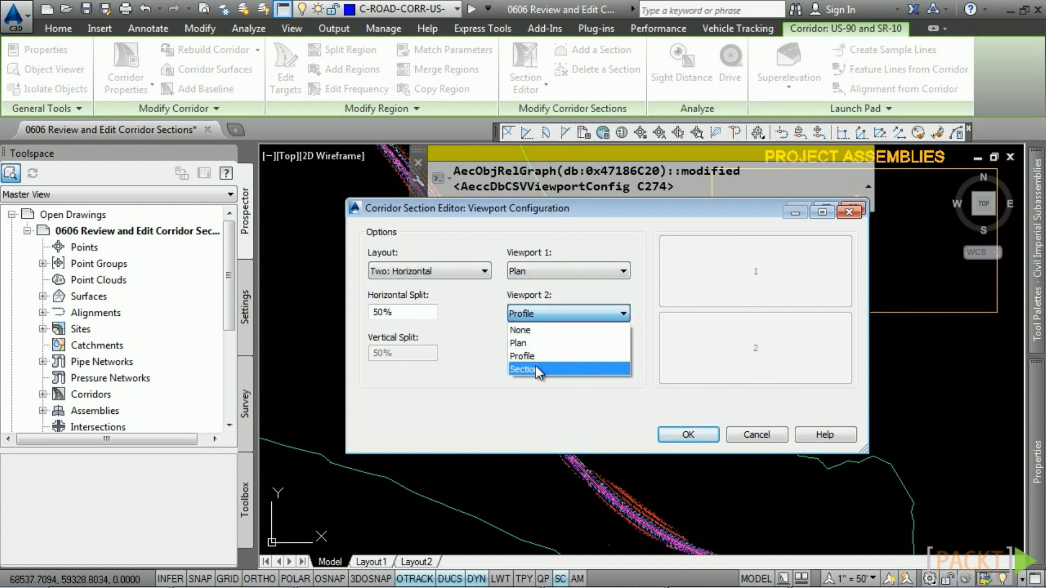
click(539, 369)
click(685, 435)
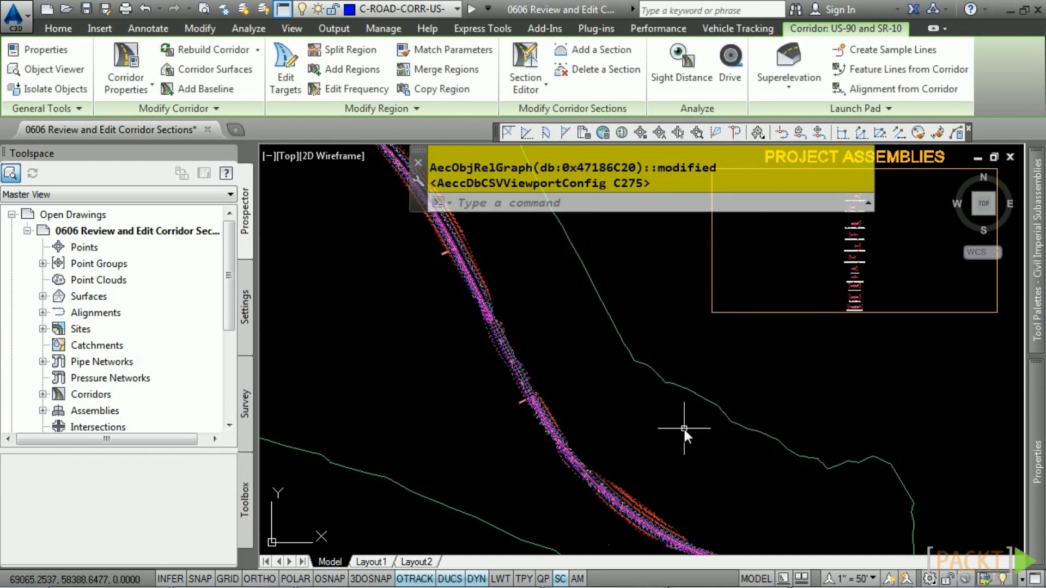
Turn off the horizontal and vertical grid display in the corridor section view/edit options
click(518, 93)
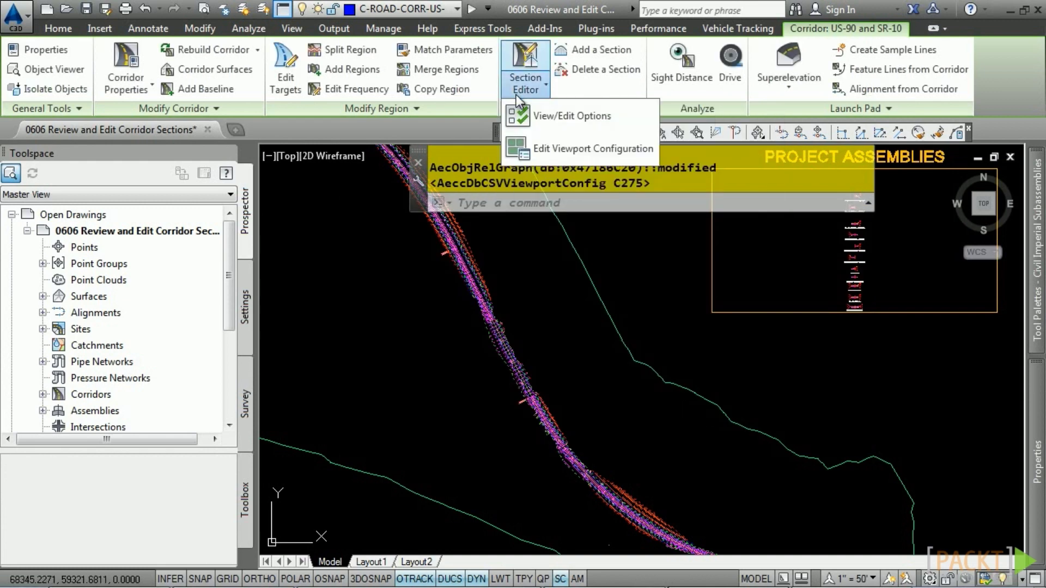
click(541, 114)
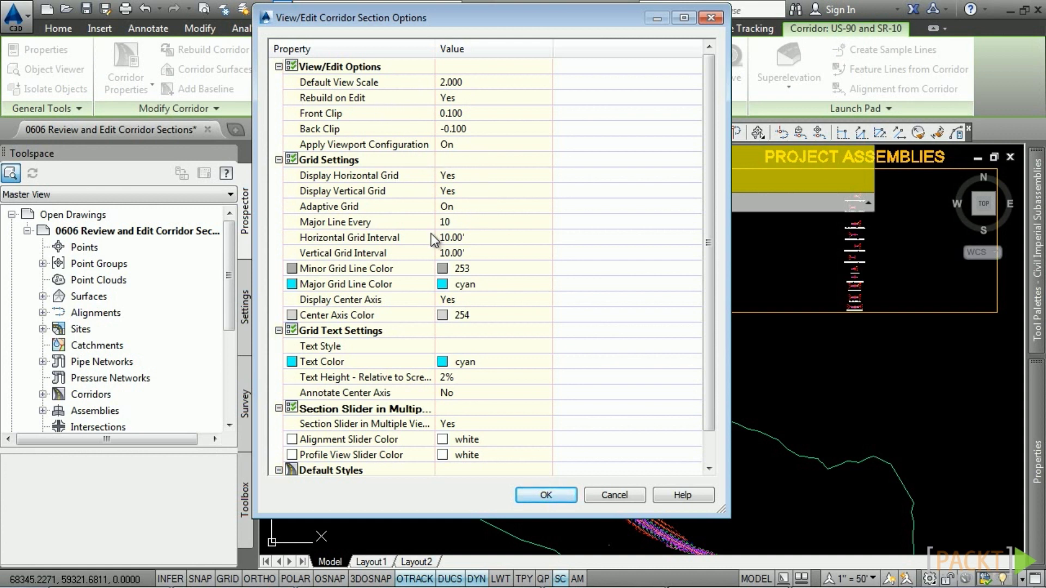
click(470, 175)
click(466, 189)
click(452, 192)
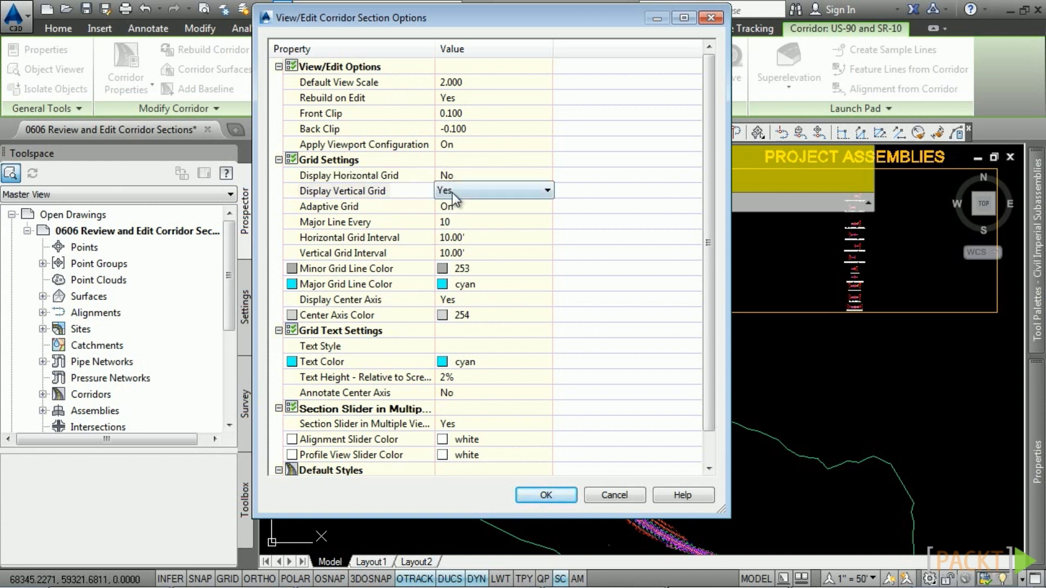
click(452, 190)
click(452, 215)
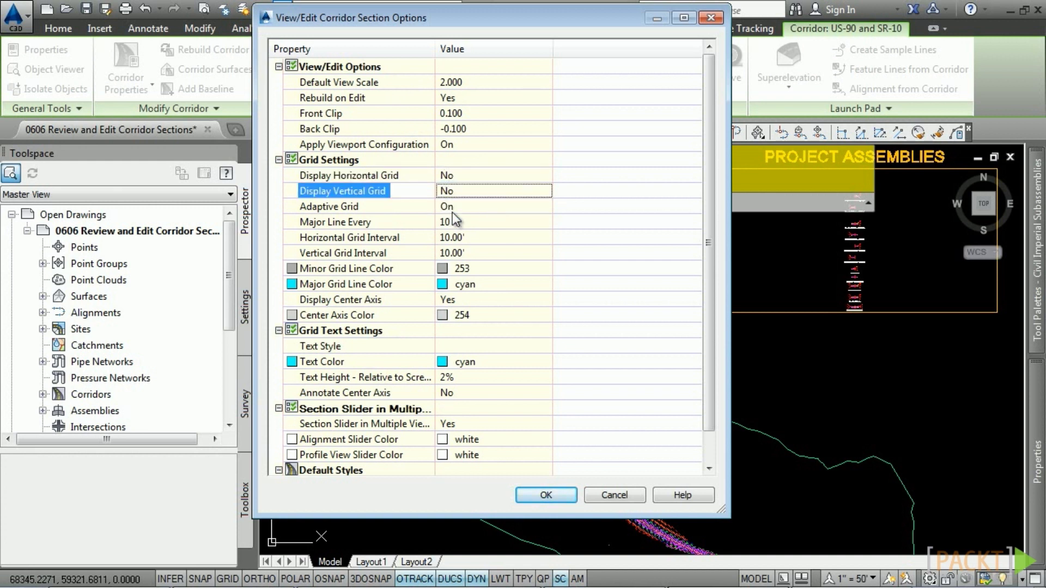
scroll(492, 407, down, 1)
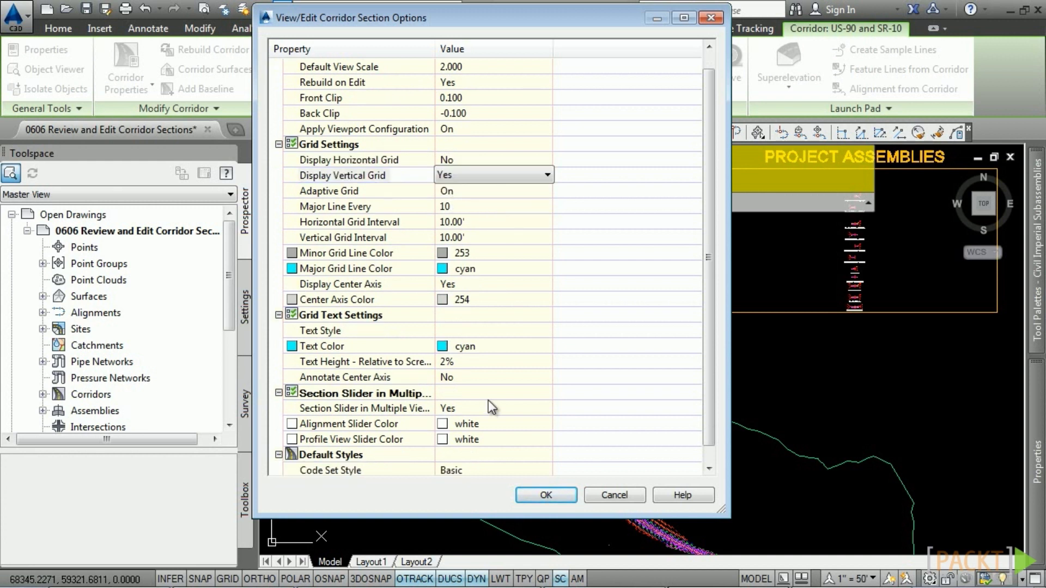
Set the default code set style for corridor sections to View-Edit and apply the options
click(456, 472)
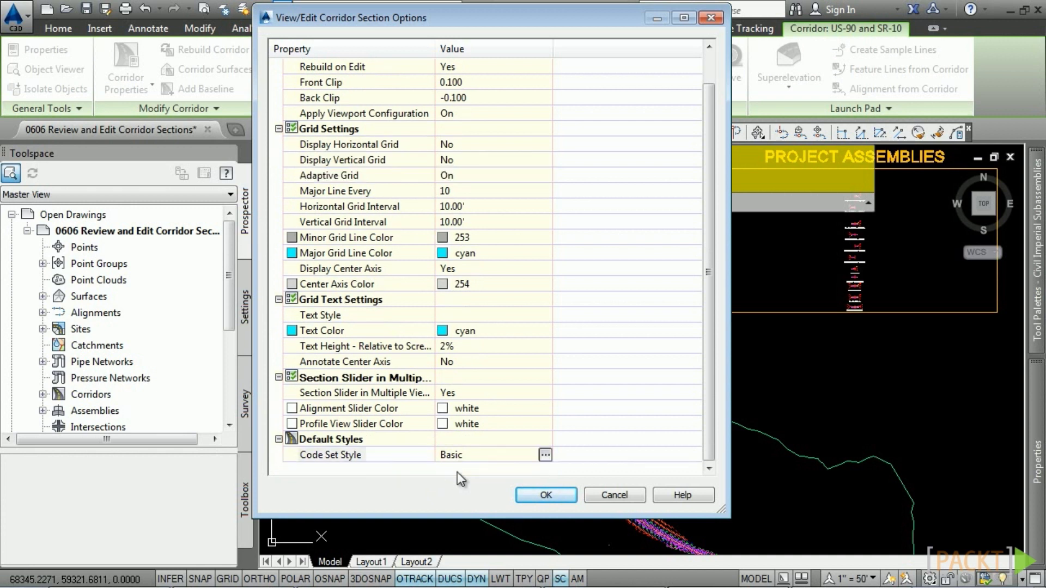
click(545, 455)
click(573, 313)
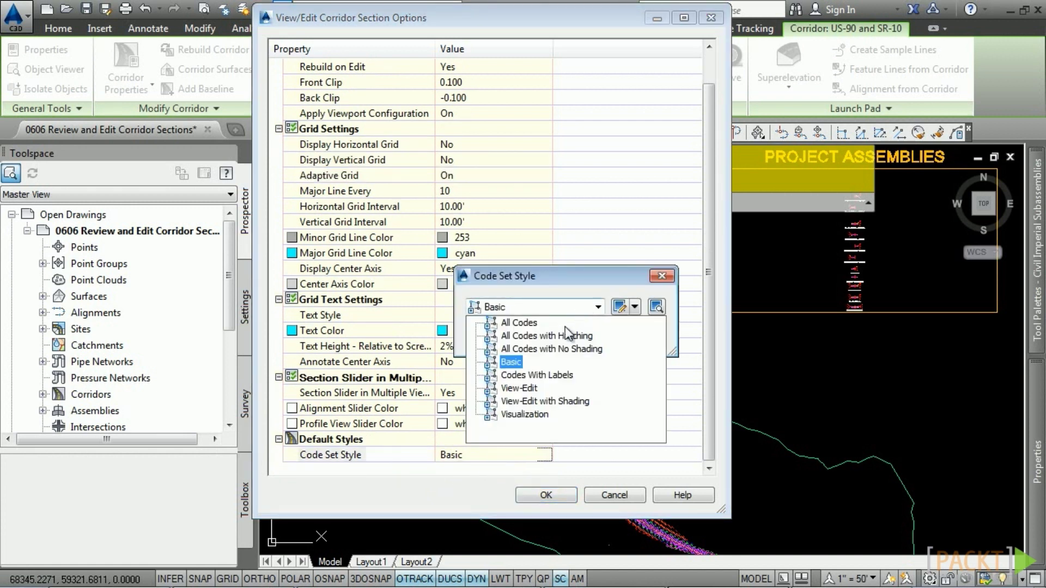
click(521, 388)
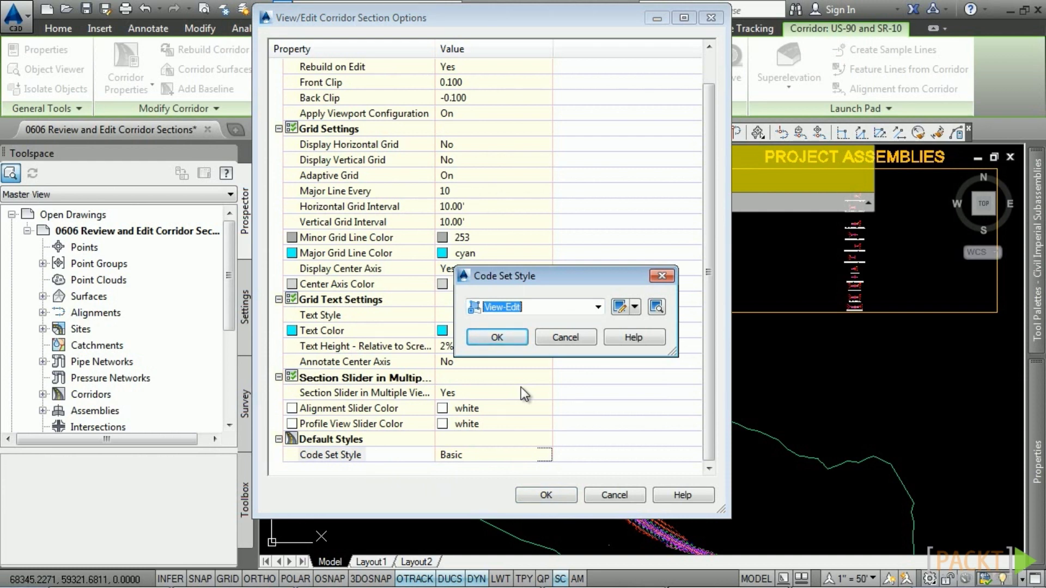
click(497, 337)
click(545, 495)
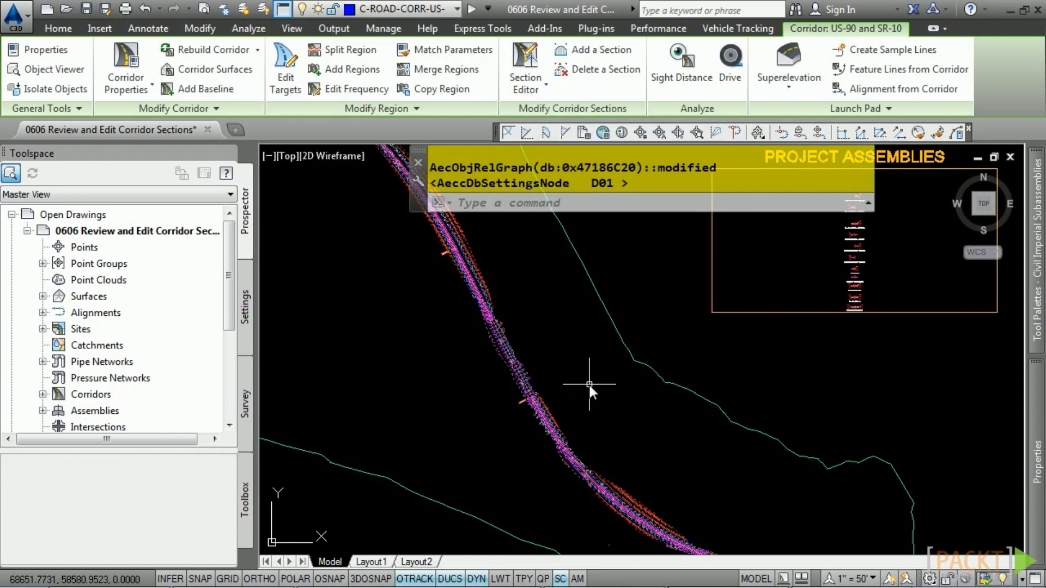
Open the corridor in the Section Editor and go on from the first station to station 108+00.00'
click(540, 69)
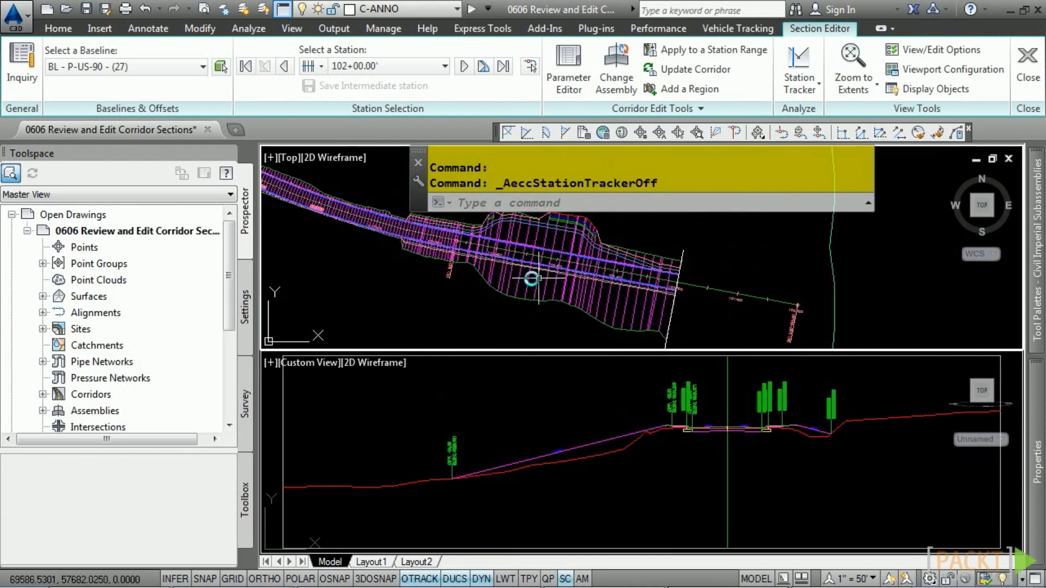
click(464, 67)
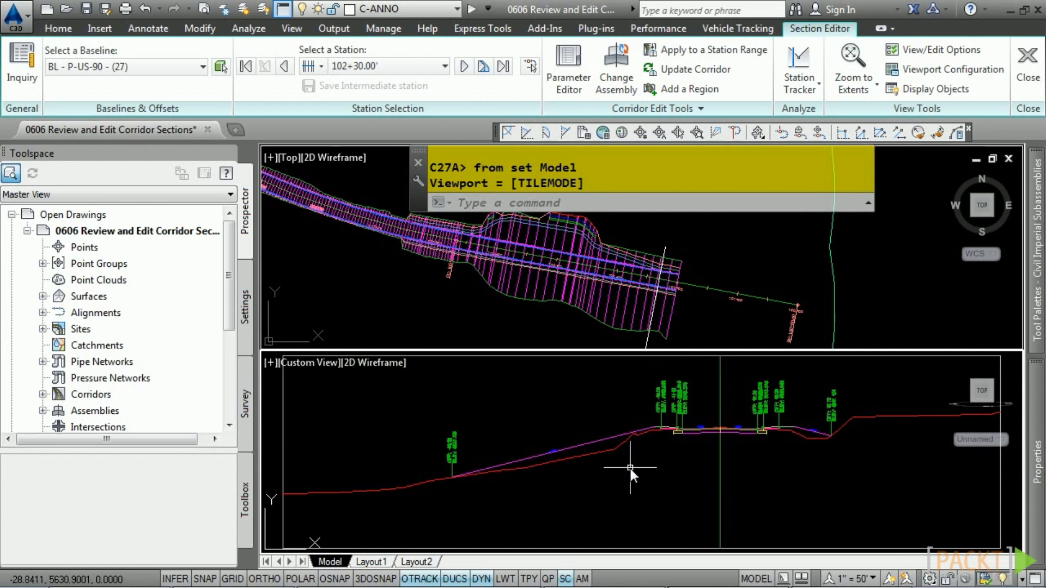
click(420, 70)
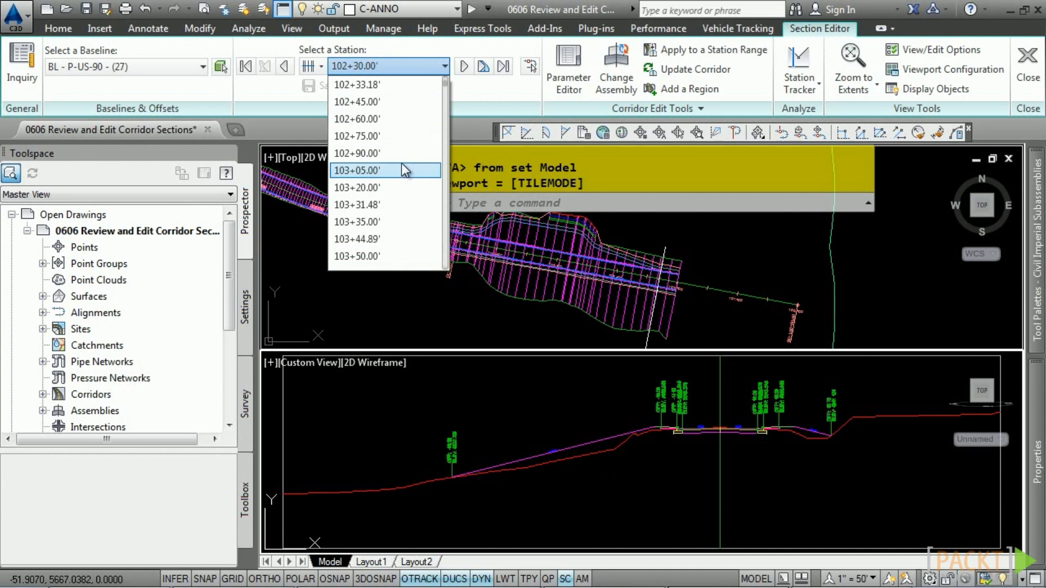
scroll(401, 159, down, 2)
scroll(400, 159, down, 8)
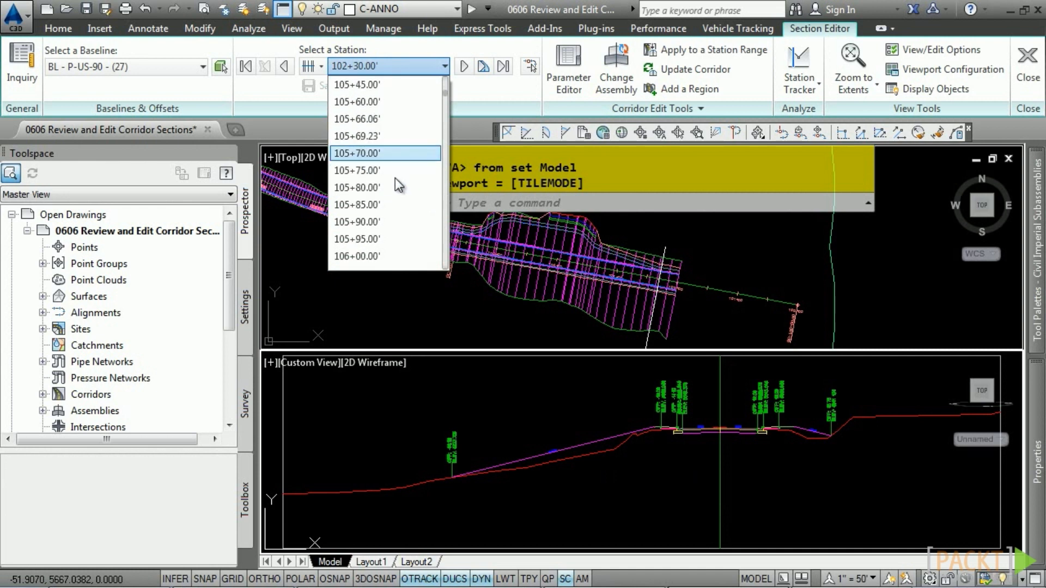
scroll(396, 181, down, 15)
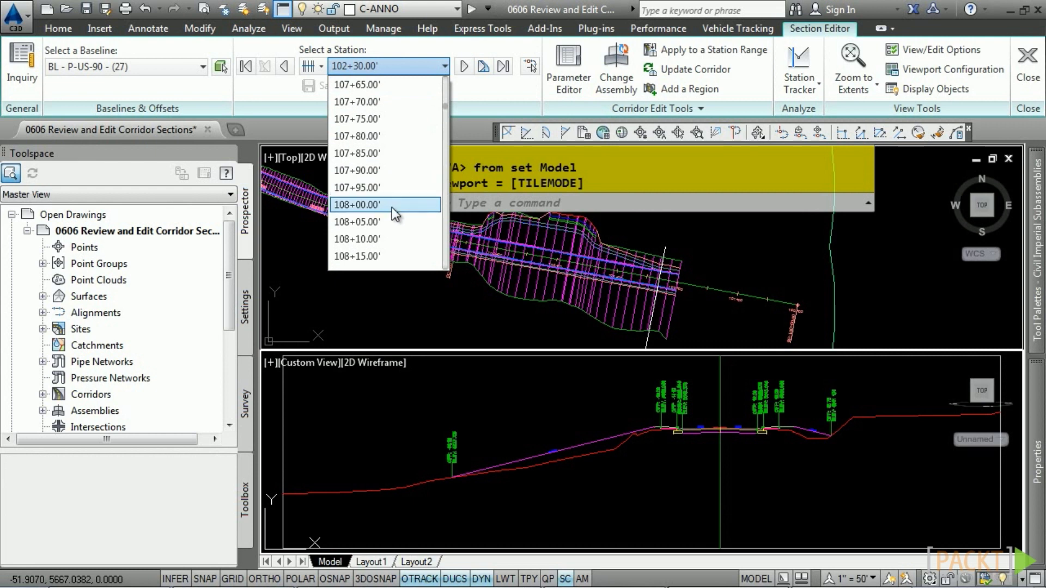
click(391, 205)
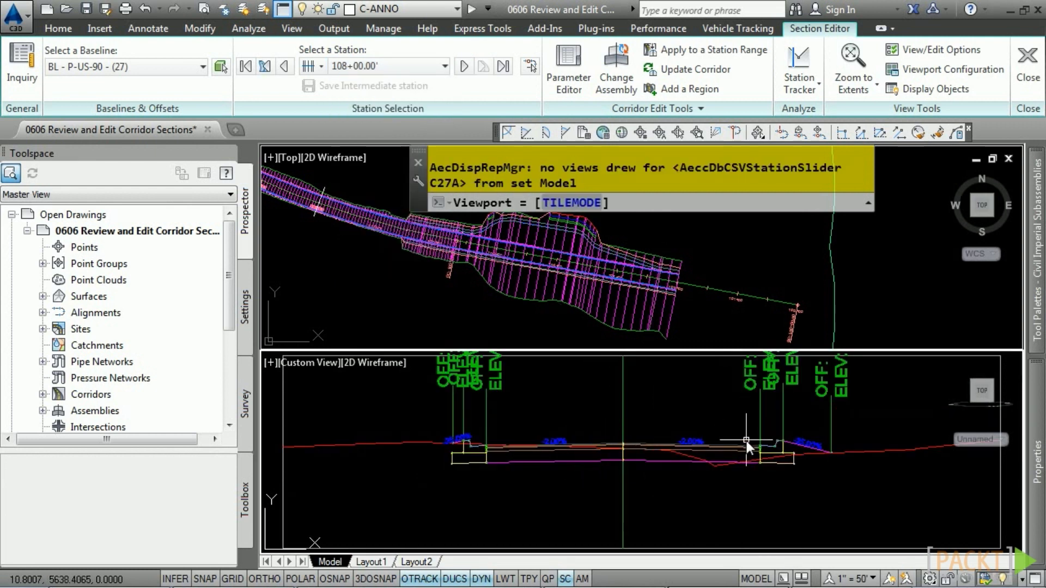
Zoom the section view to an offset and elevation at the right-hand curb and daylight slope
mouse_move(734, 423)
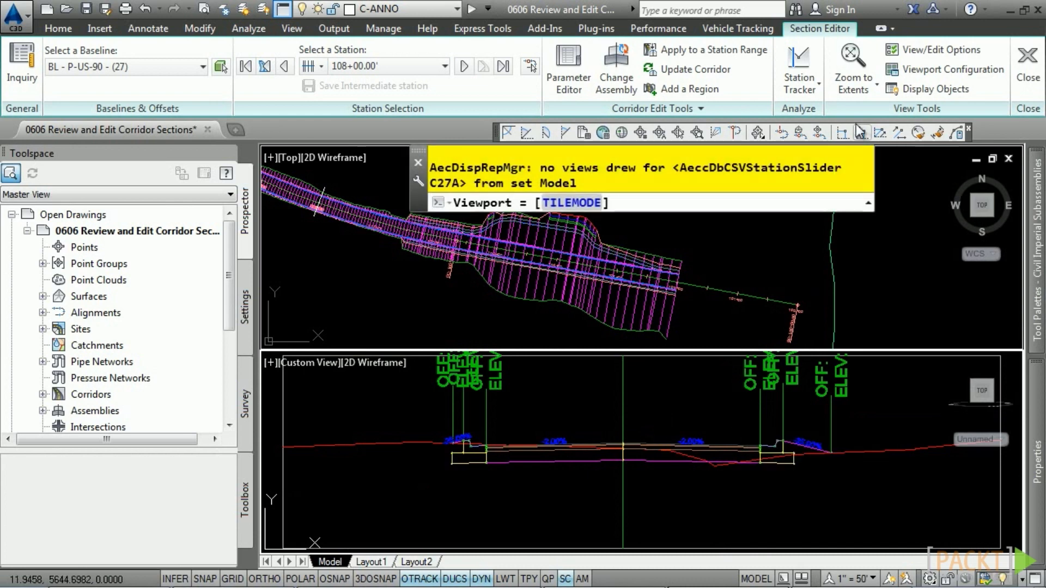
click(857, 87)
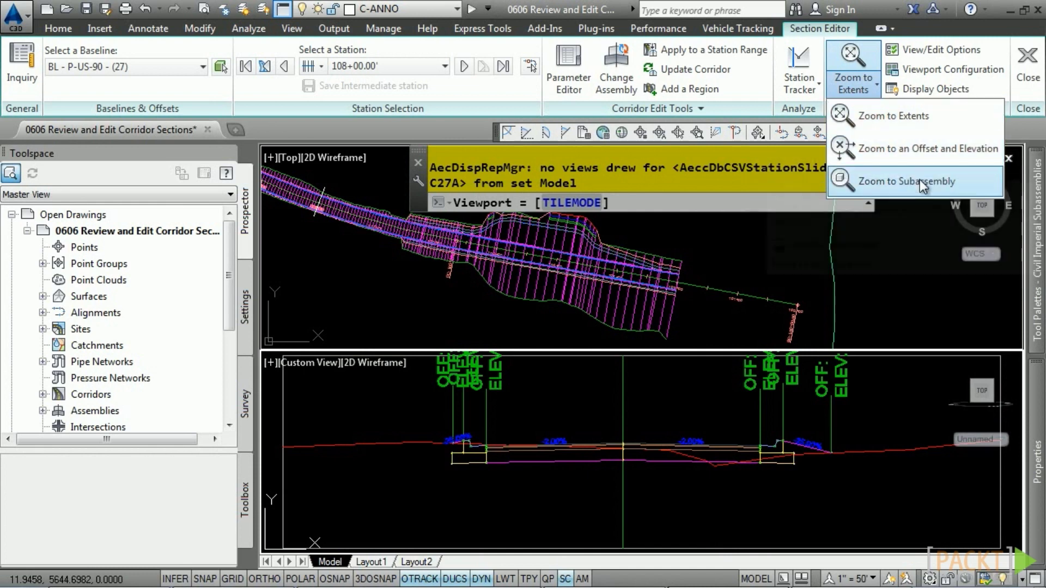
click(936, 149)
click(821, 466)
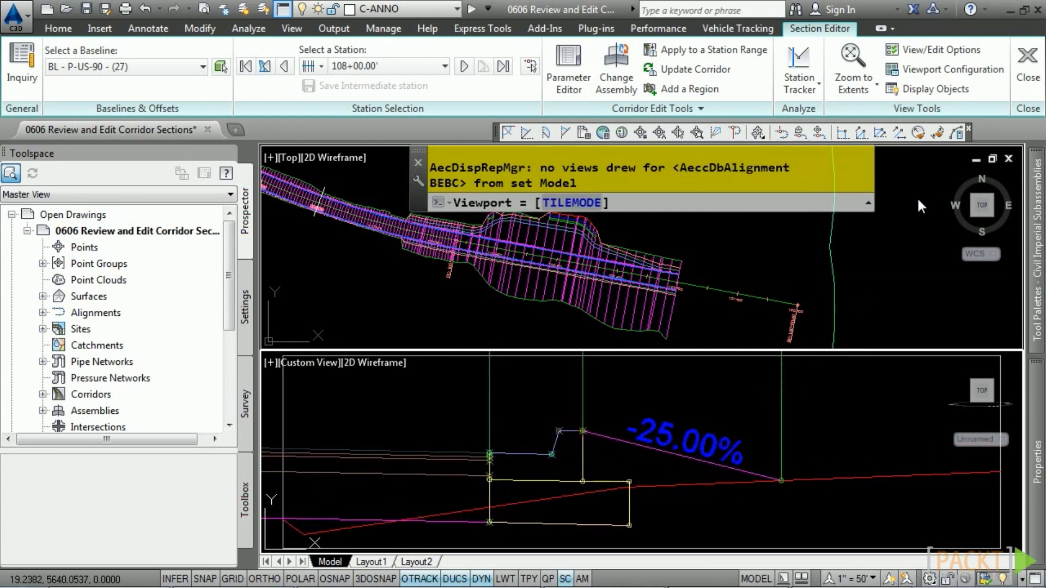
click(858, 93)
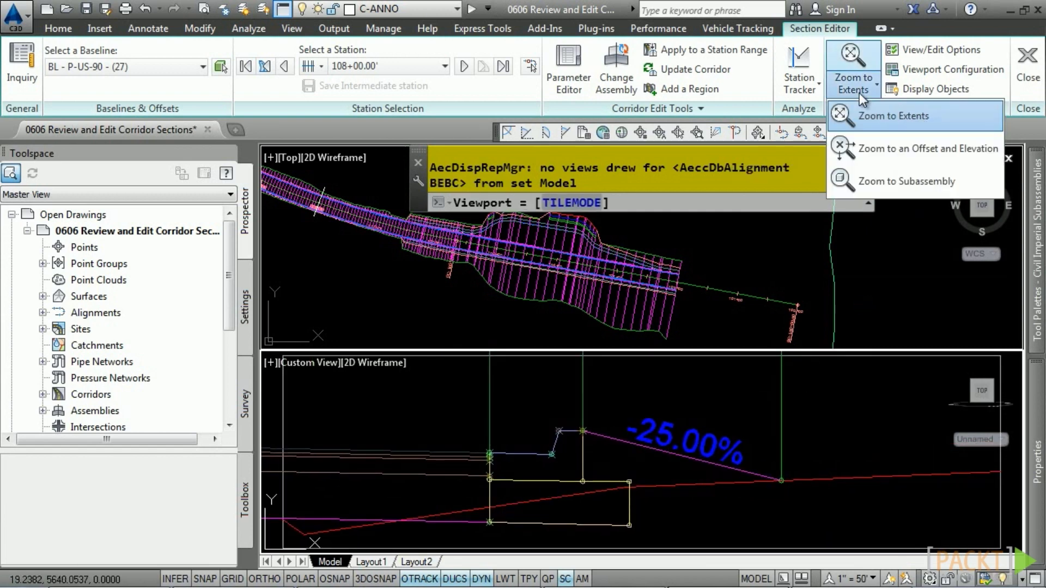
click(900, 147)
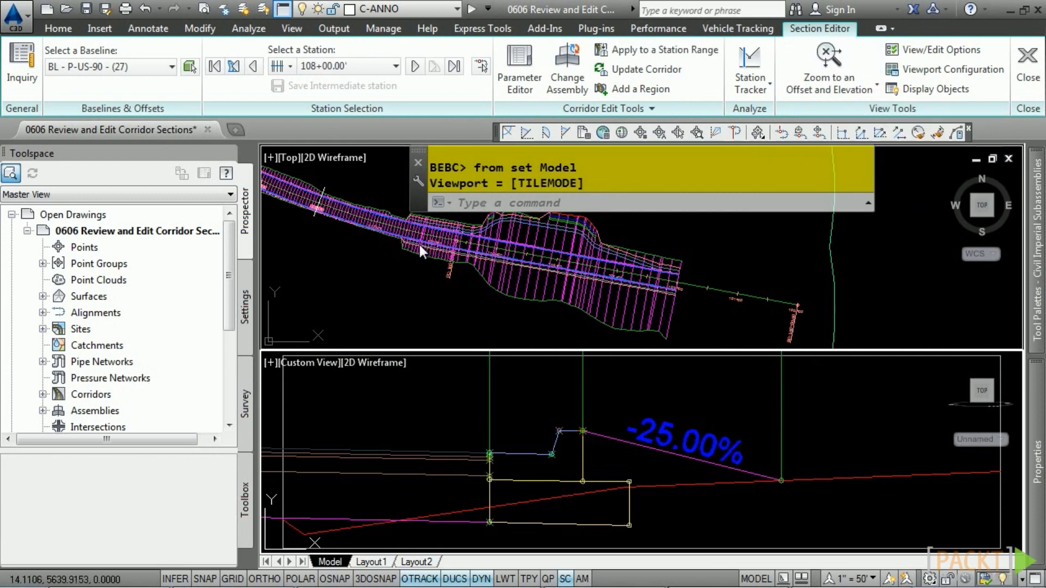
Review the zoomed section back to station 107+85.00' and forward to 108+00.00', and restore the section view to its extents
click(255, 66)
click(255, 66)
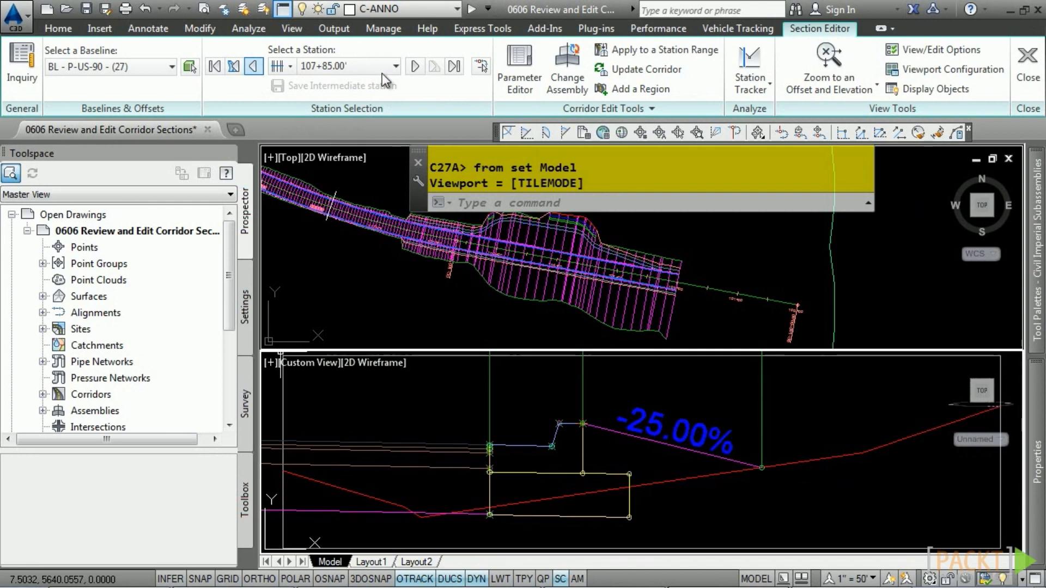
click(415, 66)
click(414, 67)
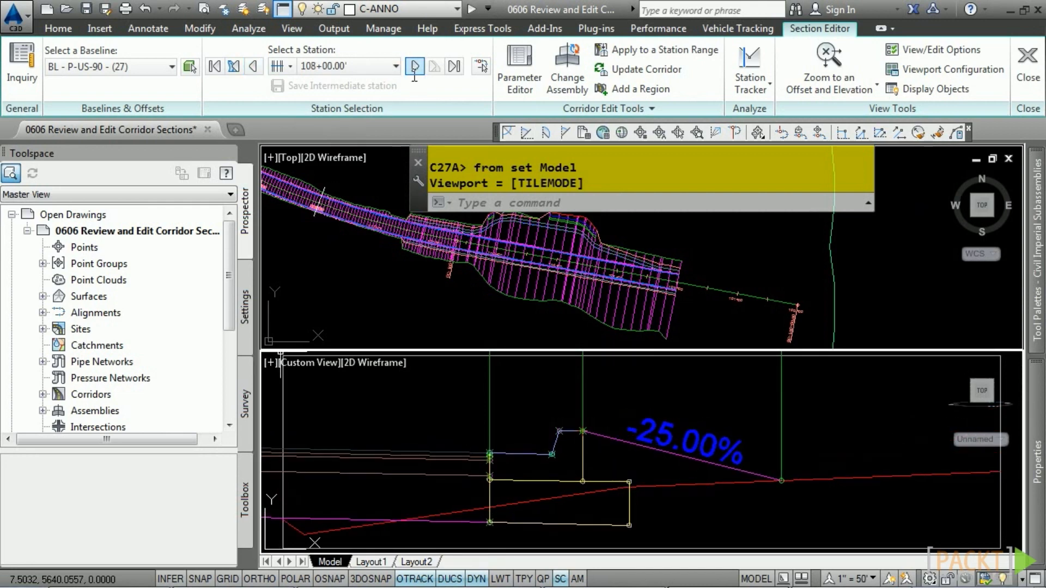
click(822, 94)
click(836, 115)
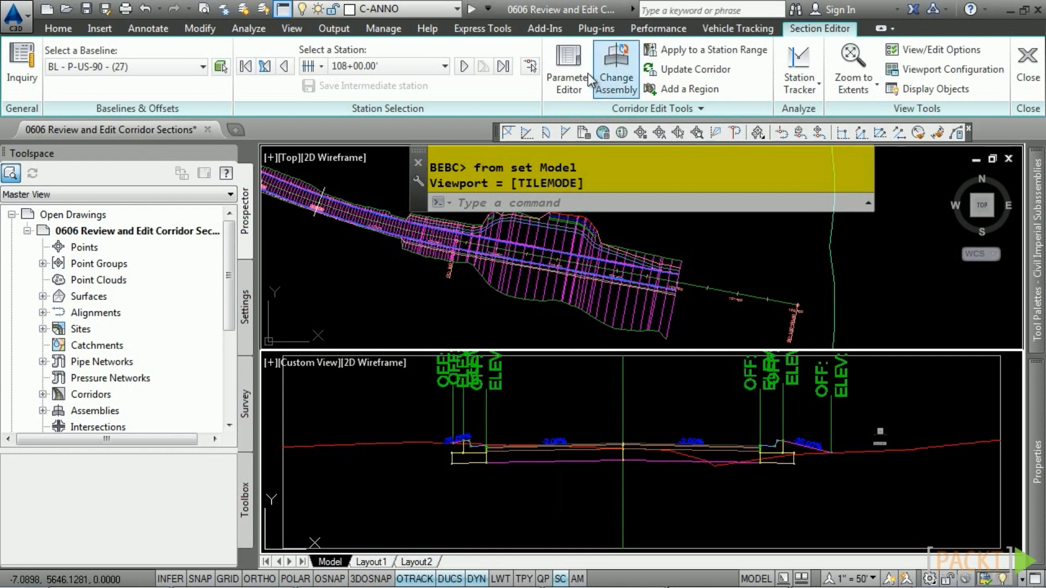
Open the Parameter Editor for station 108+00.00', resize it clear of the section view, and collapse the subassembly parameter groups
click(569, 81)
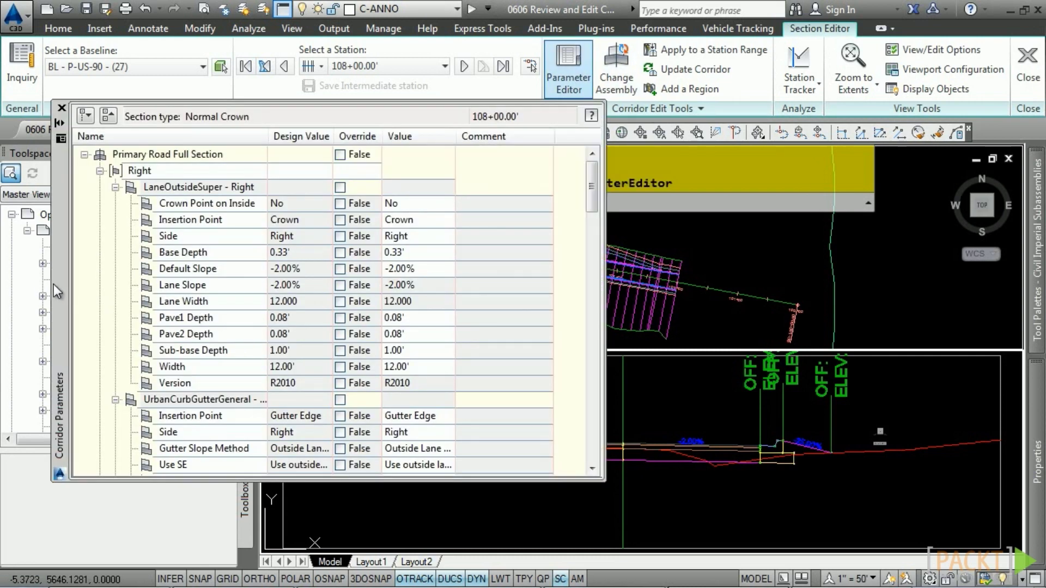
drag(60, 284, 178, 274)
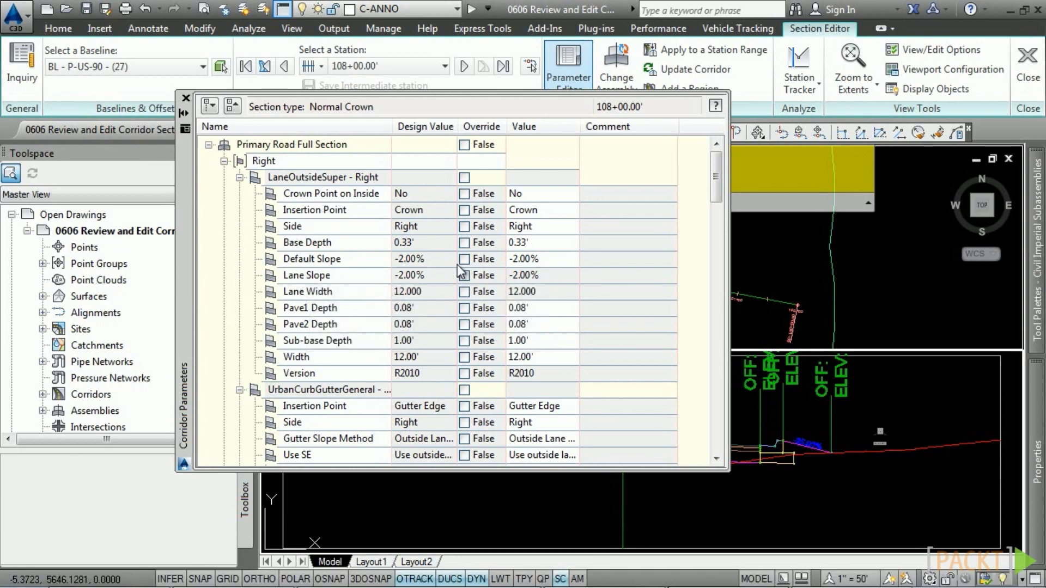
drag(331, 243, 327, 260)
drag(726, 470, 668, 392)
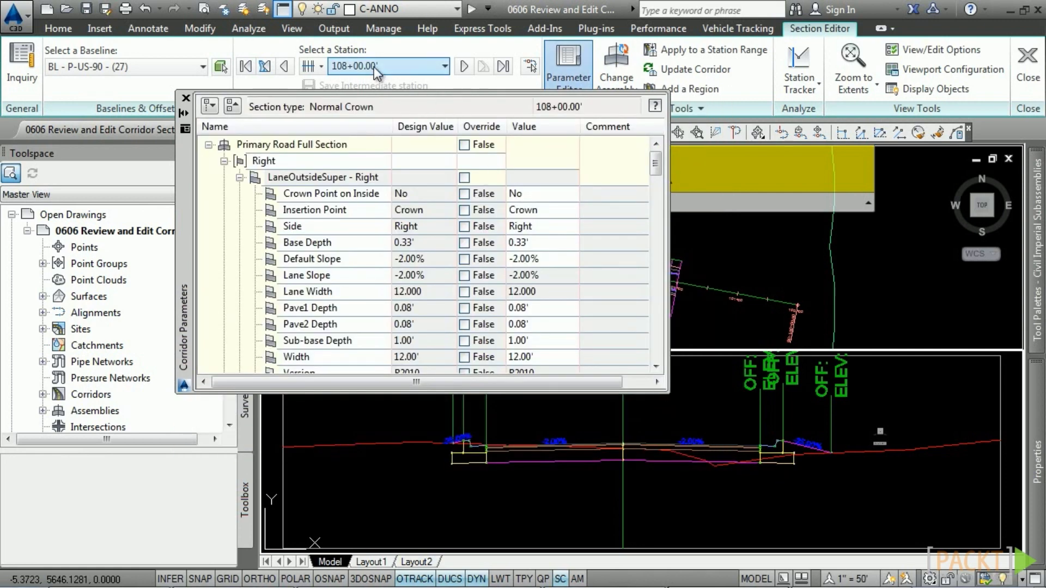
click(239, 177)
click(240, 193)
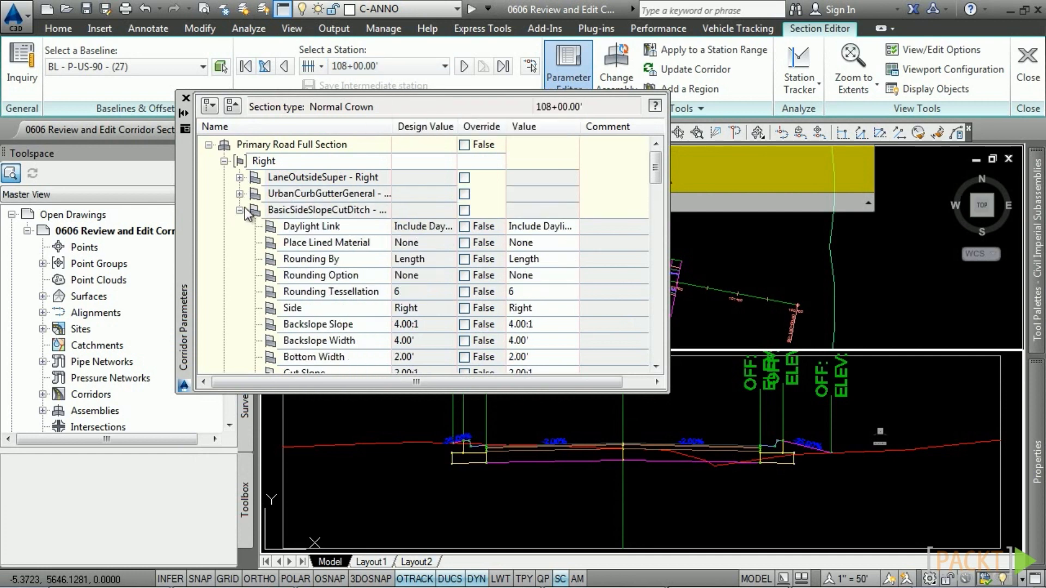
click(240, 210)
click(224, 226)
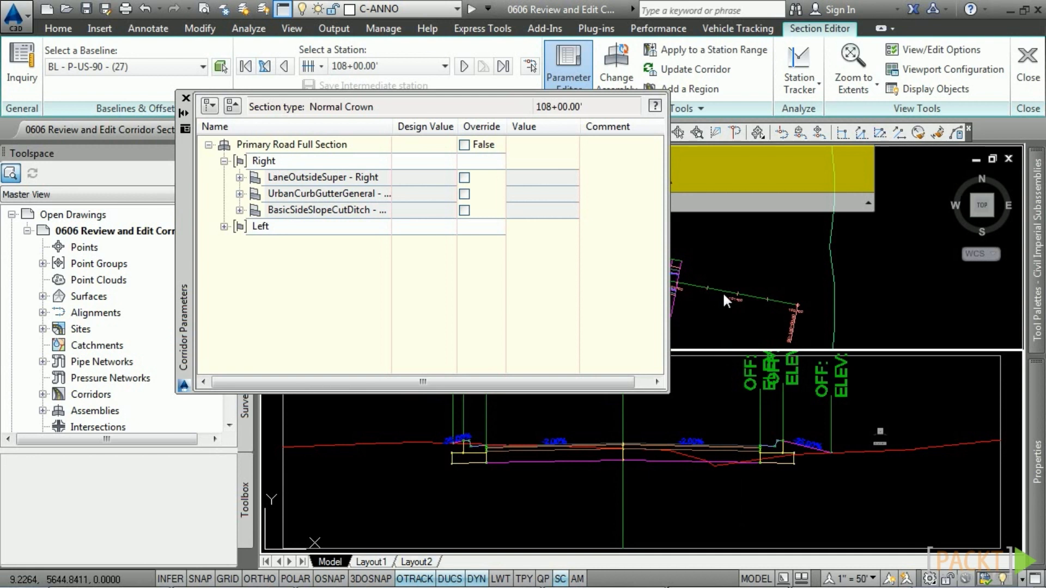
Override the Width of the LaneOutsideSuper - Right subassembly with 15 feet at station 108+00.00'
click(240, 178)
click(298, 276)
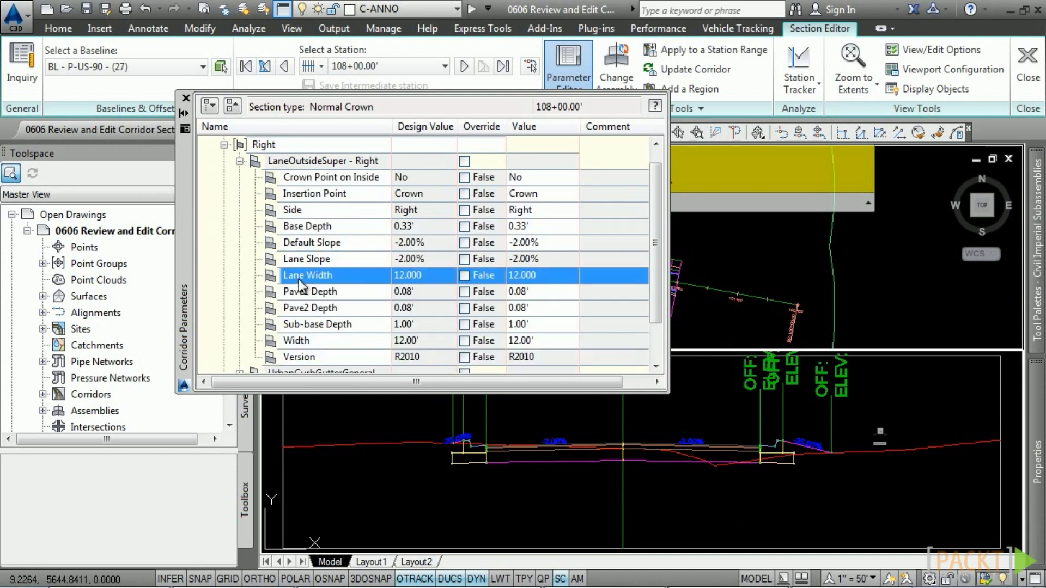
scroll(339, 274, down, 1)
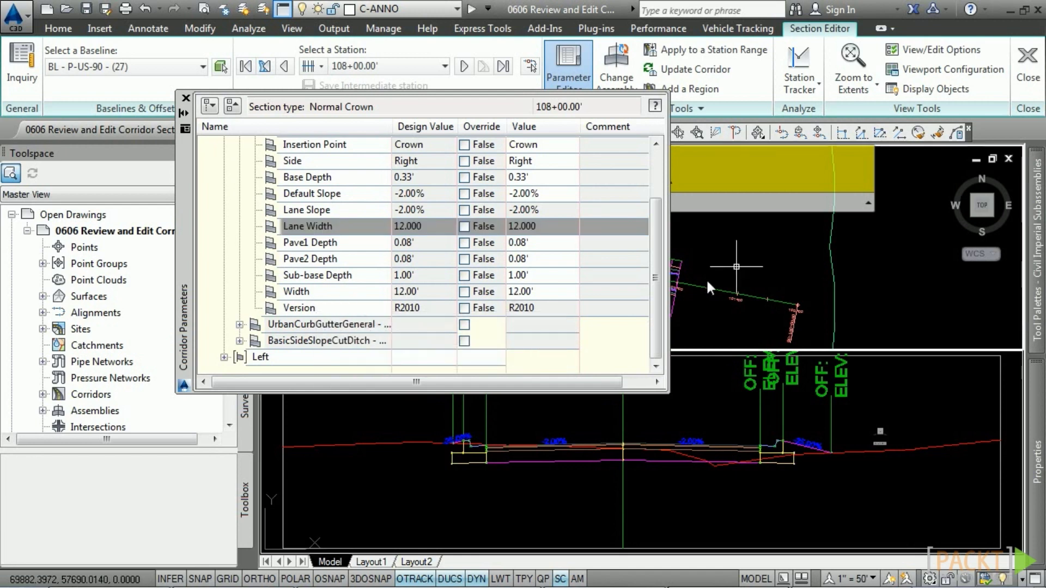
scroll(706, 279, down, 5)
scroll(914, 316, up, 5)
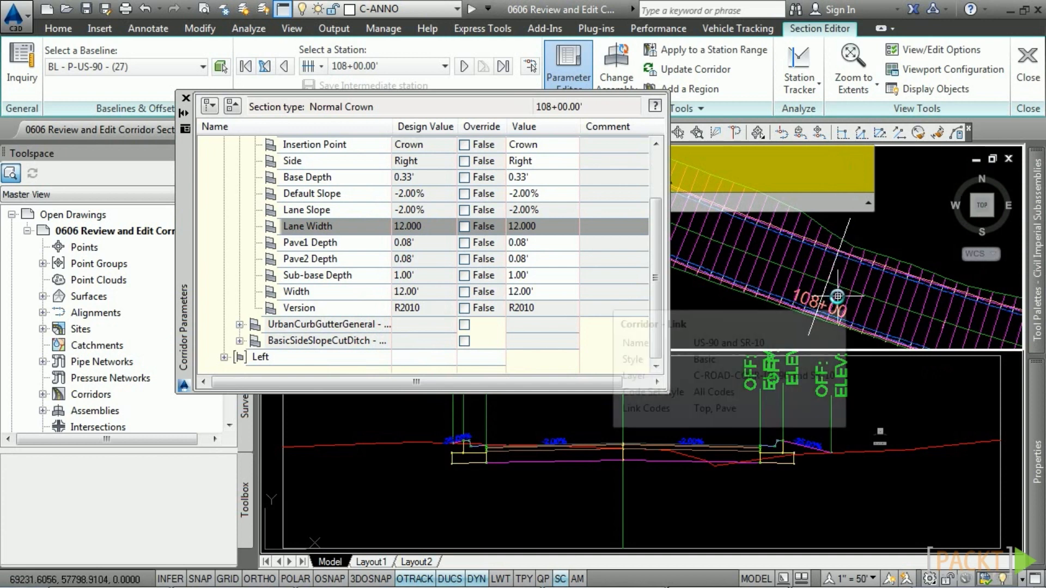
click(535, 221)
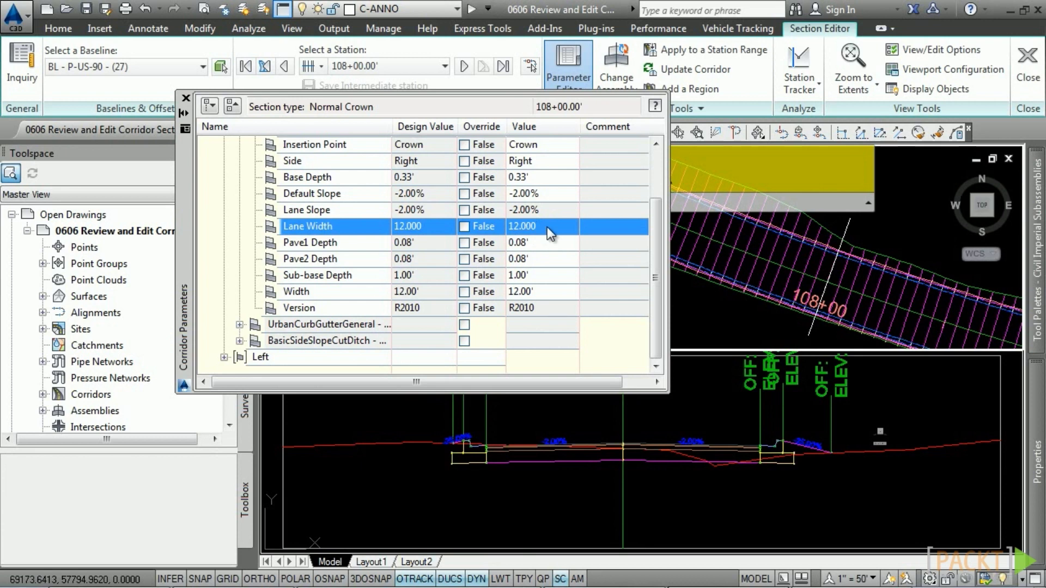
click(525, 275)
double_click(544, 292)
text(15)
key(Return)
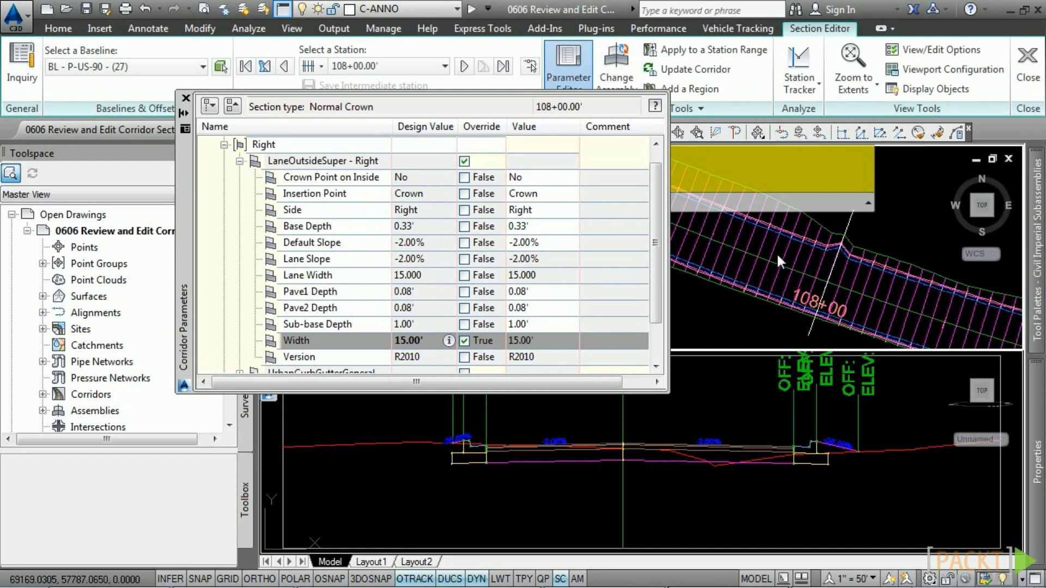
Apply the right lane width override from station 108+00.00' to 109+00 and update the corridor
click(688, 53)
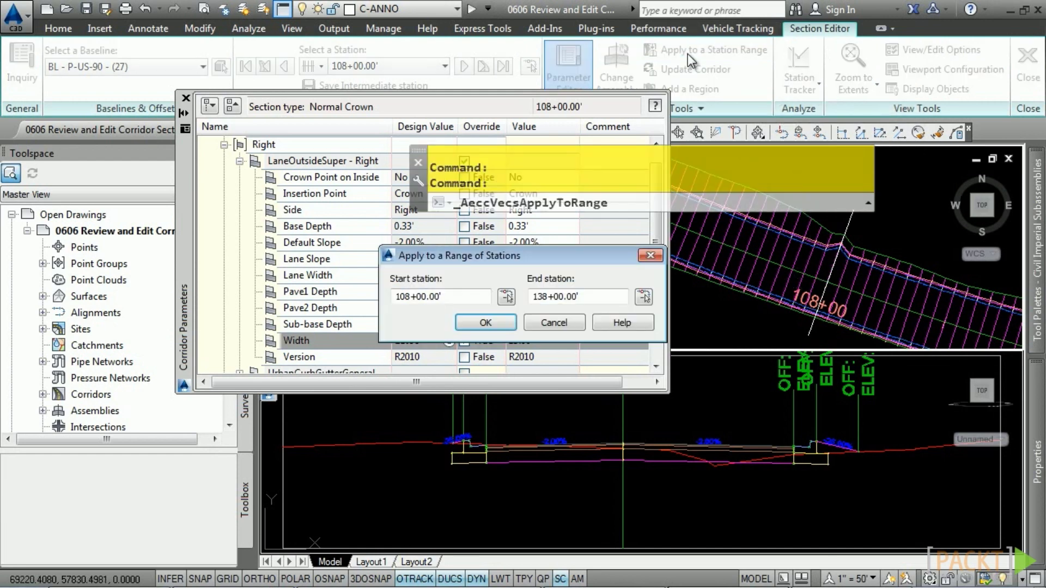
drag(599, 294, 507, 295)
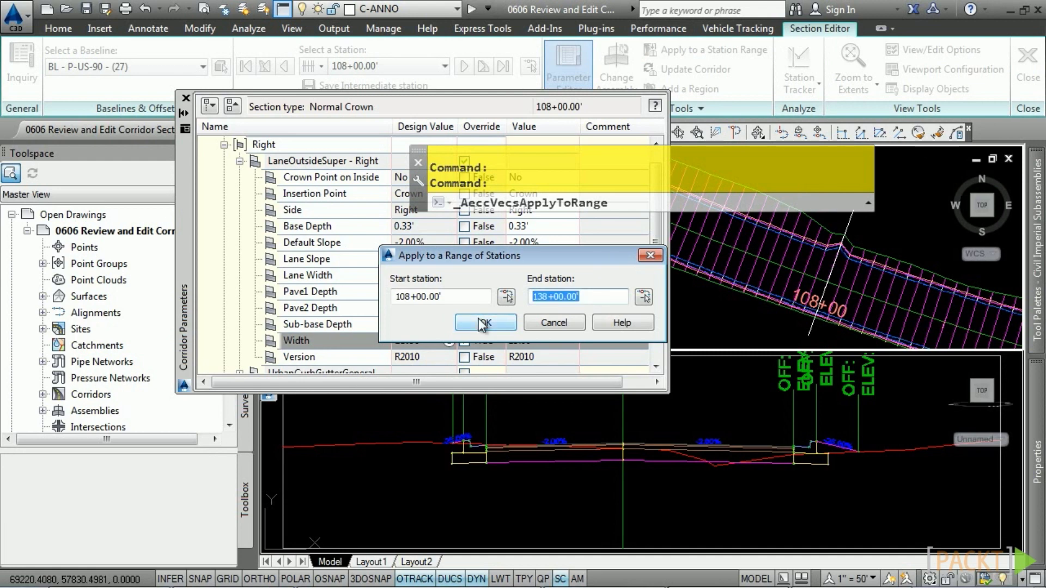
text(109+00)
click(485, 326)
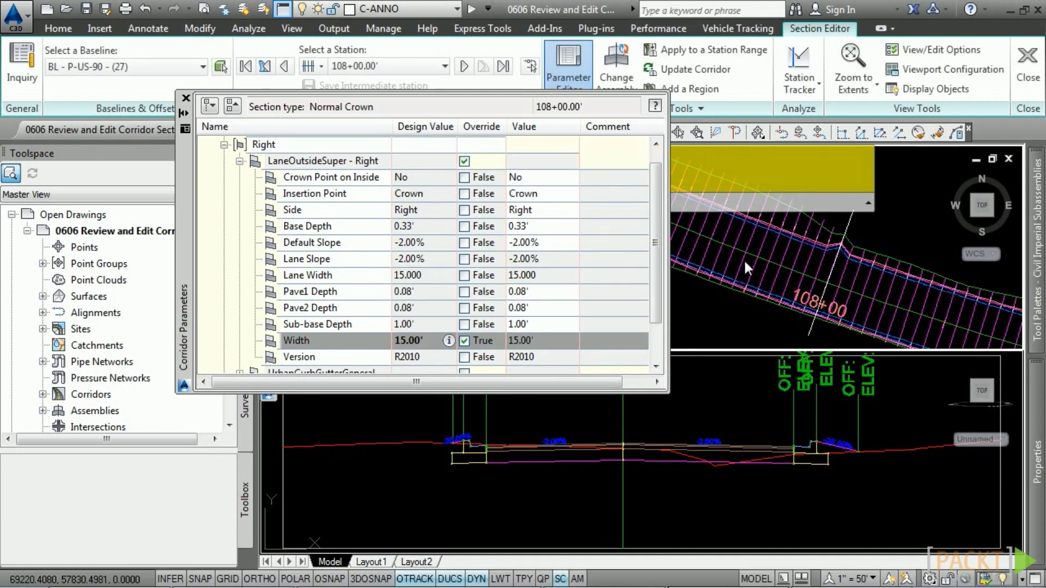
middle_drag(773, 273, 913, 343)
scroll(913, 343, down, 2)
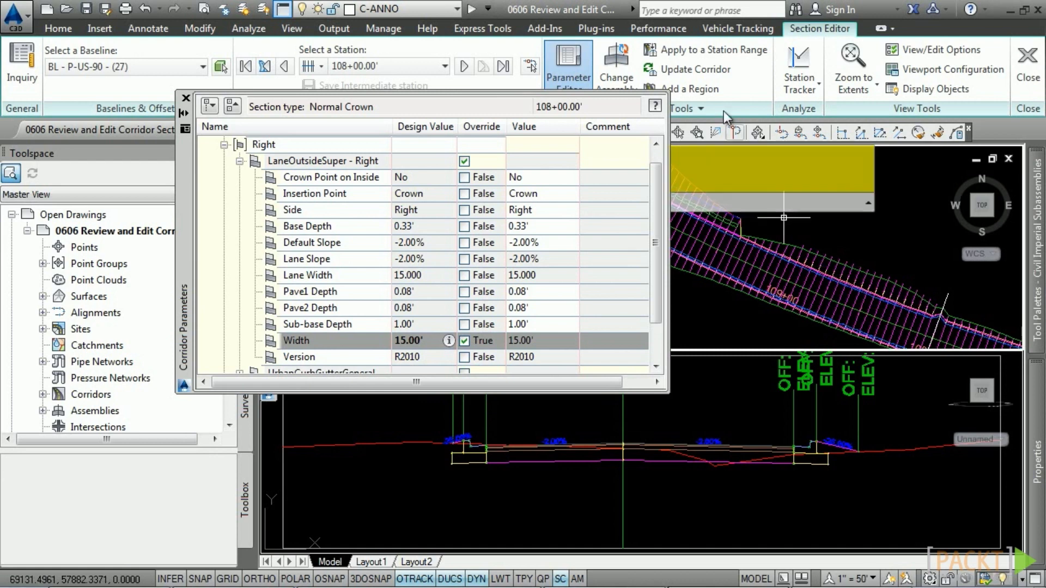
click(695, 67)
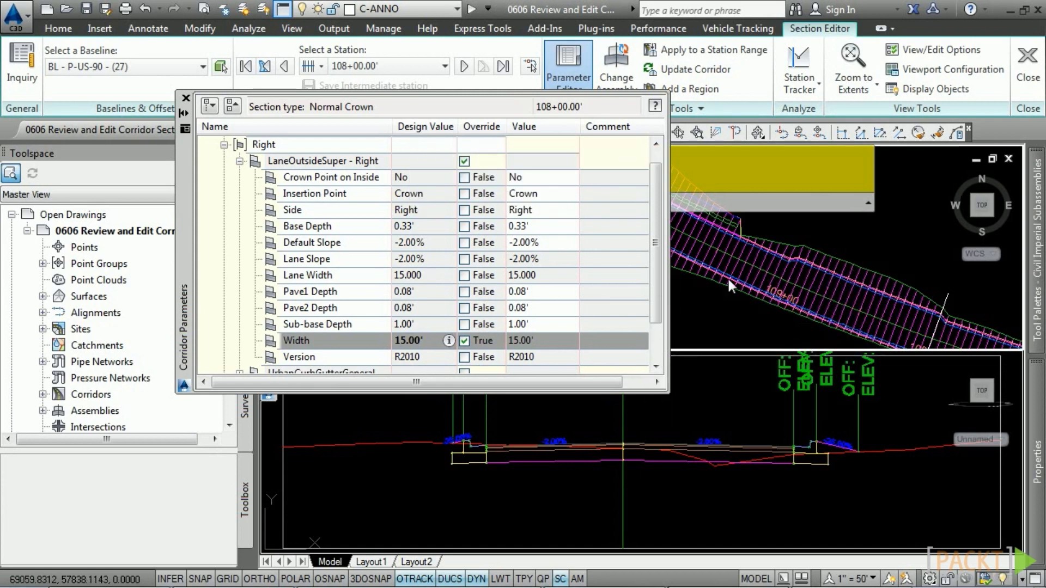
Override the Fill Slope of the right BasicSideSlopeCutDitch subassembly with 2:1 at station 108+00.00' and inspect the slope in the section
click(240, 161)
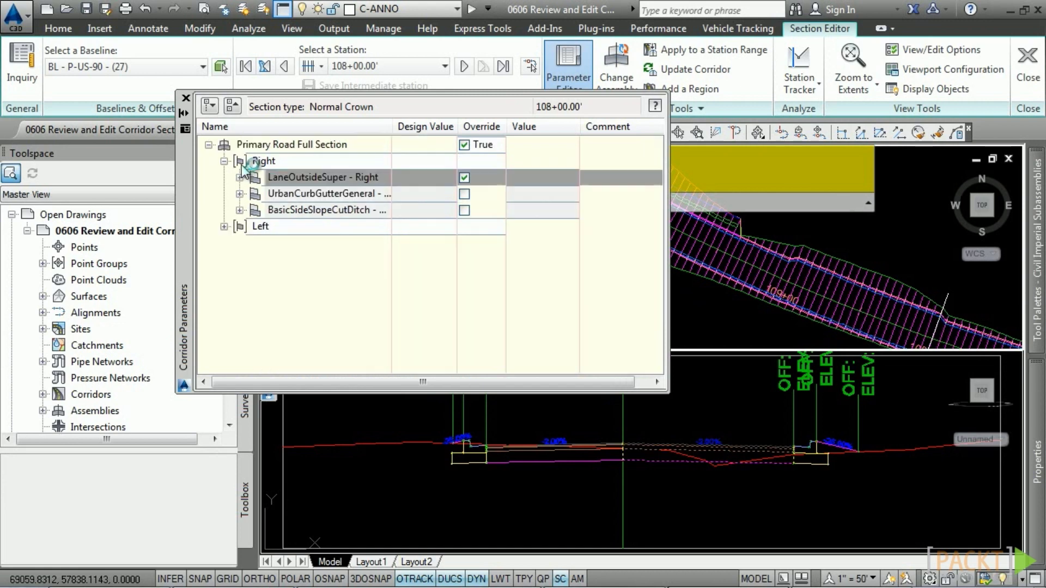
click(239, 210)
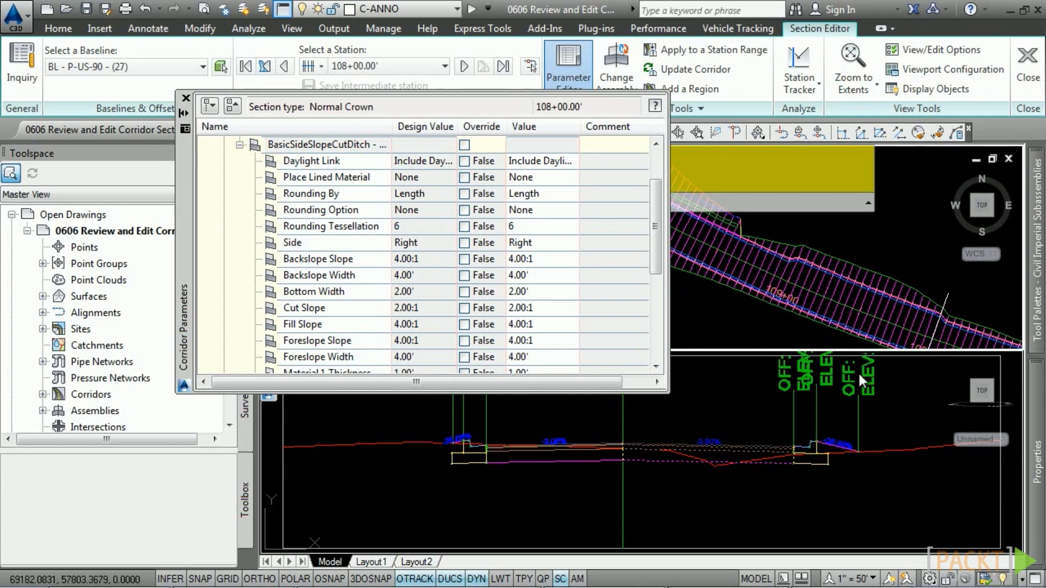
click(306, 325)
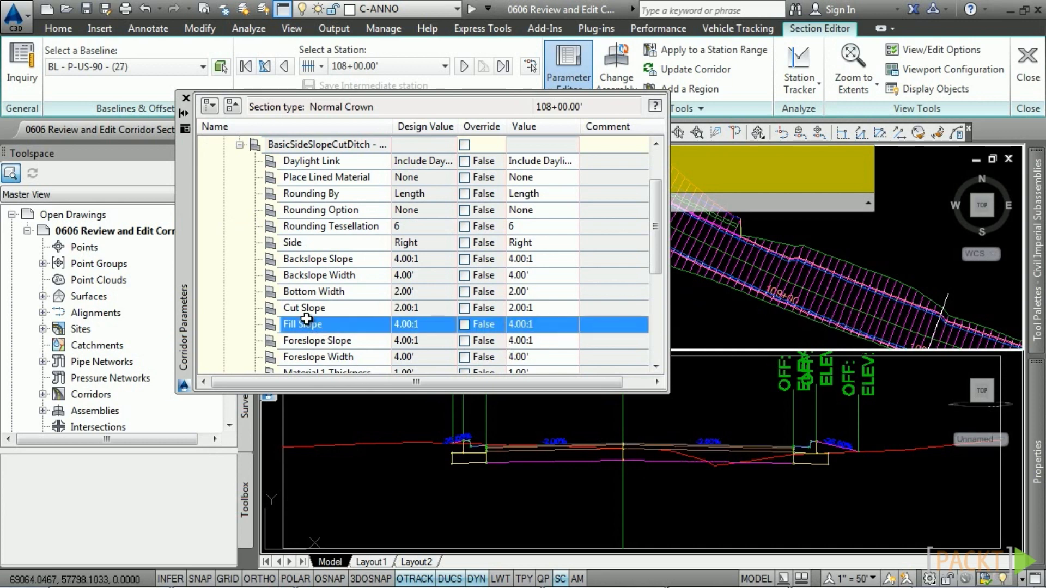
scroll(345, 321, down, 1)
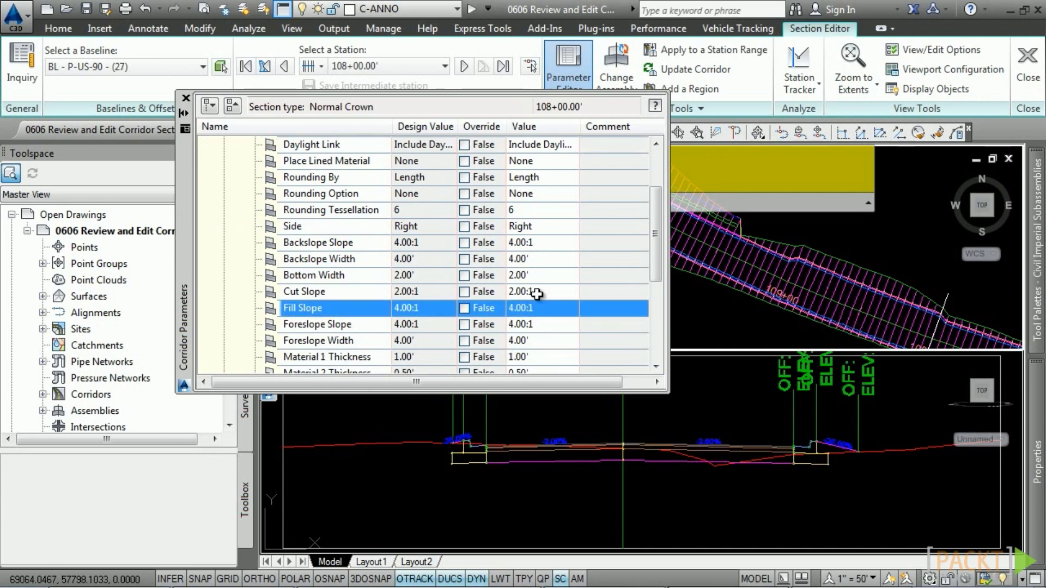
click(527, 309)
text(2)
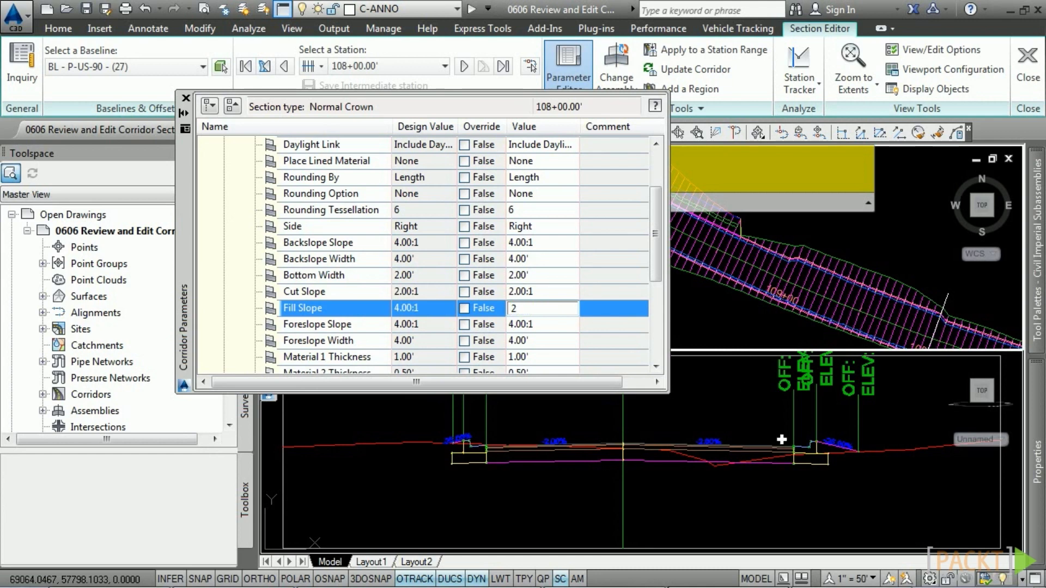
click(804, 452)
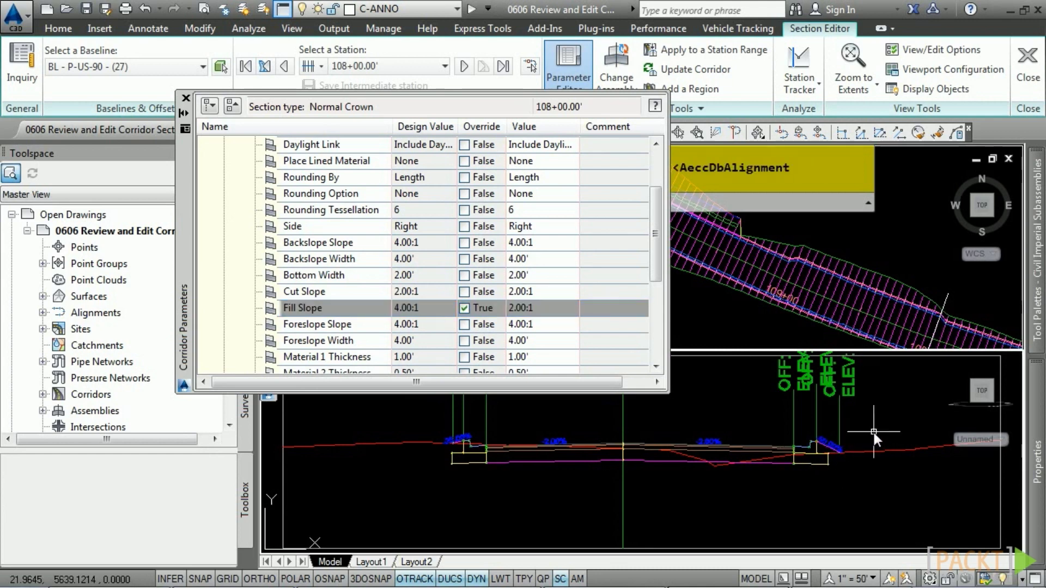
scroll(858, 453, up, 2)
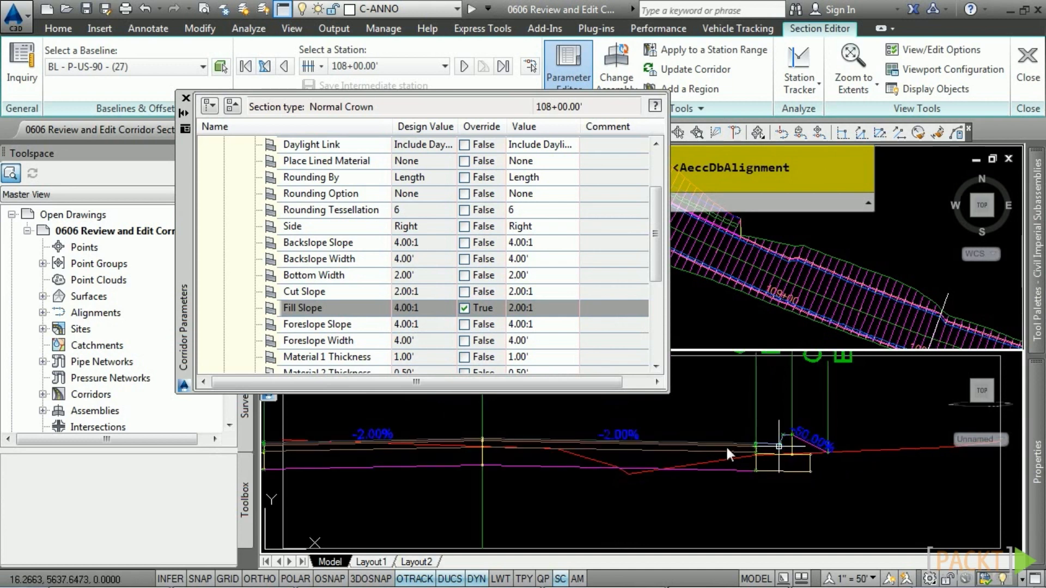
Apply the right fill slope override from station 108+00.00' to 109+00 and update the corridor
click(688, 51)
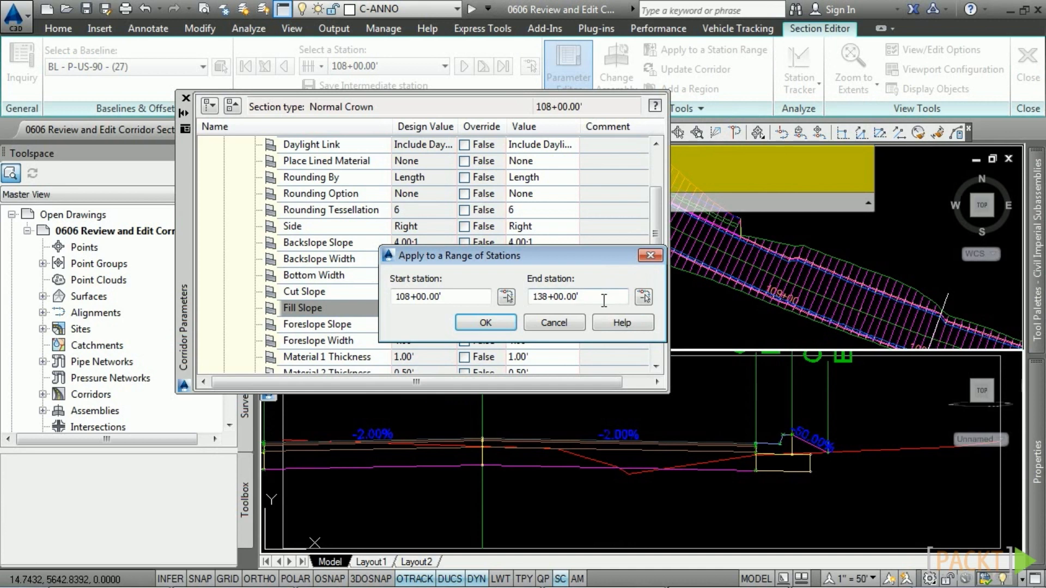
double_click(567, 299)
text(10900)
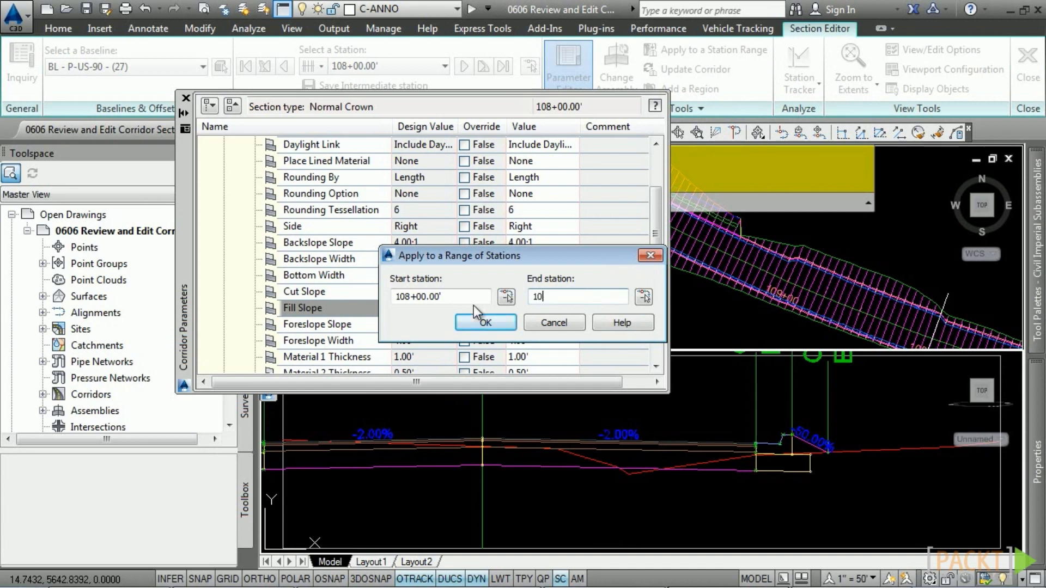
click(485, 322)
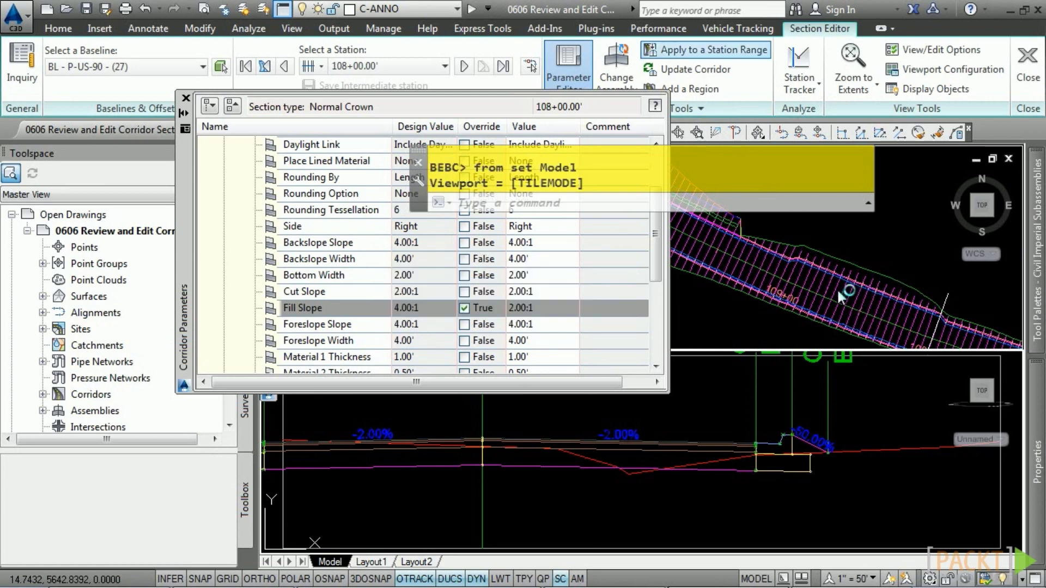
click(689, 74)
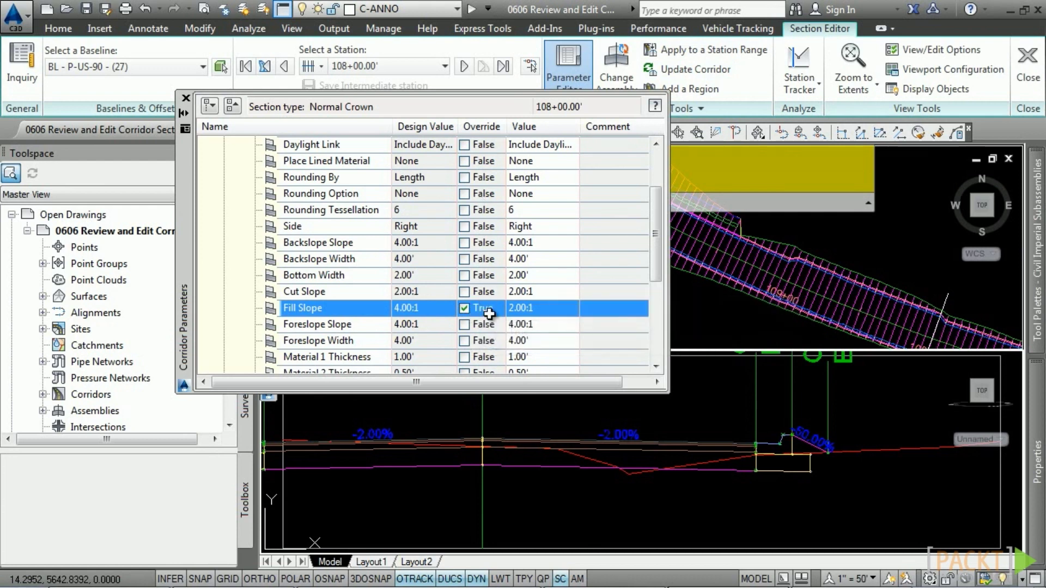
drag(654, 247, 658, 218)
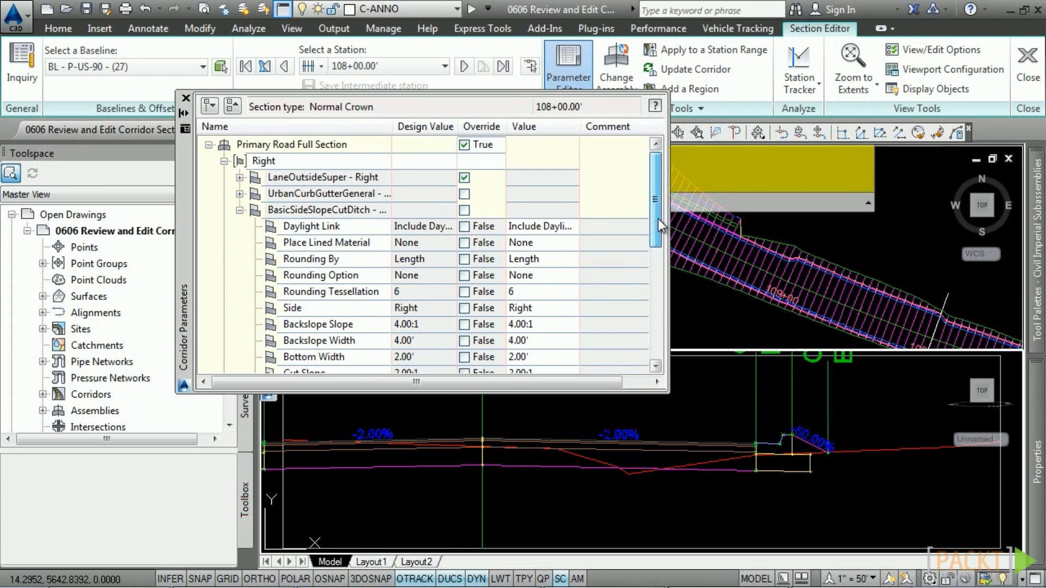
Close the corridor's Section Editor and return to the plan view of the US-90 corridor
drag(658, 208, 658, 240)
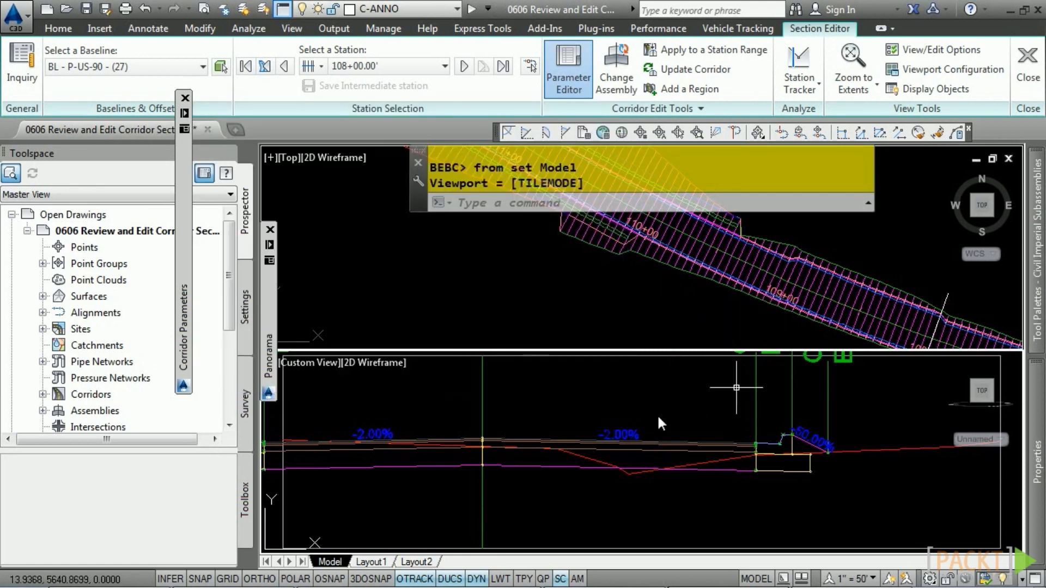
click(1027, 68)
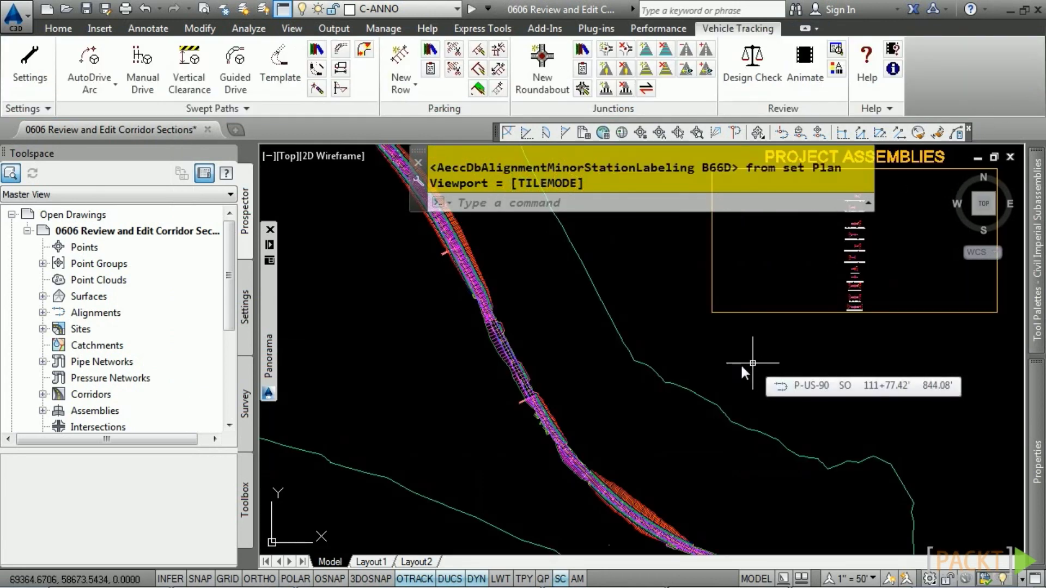
middle_drag(607, 465, 666, 432)
scroll(665, 432, up, 6)
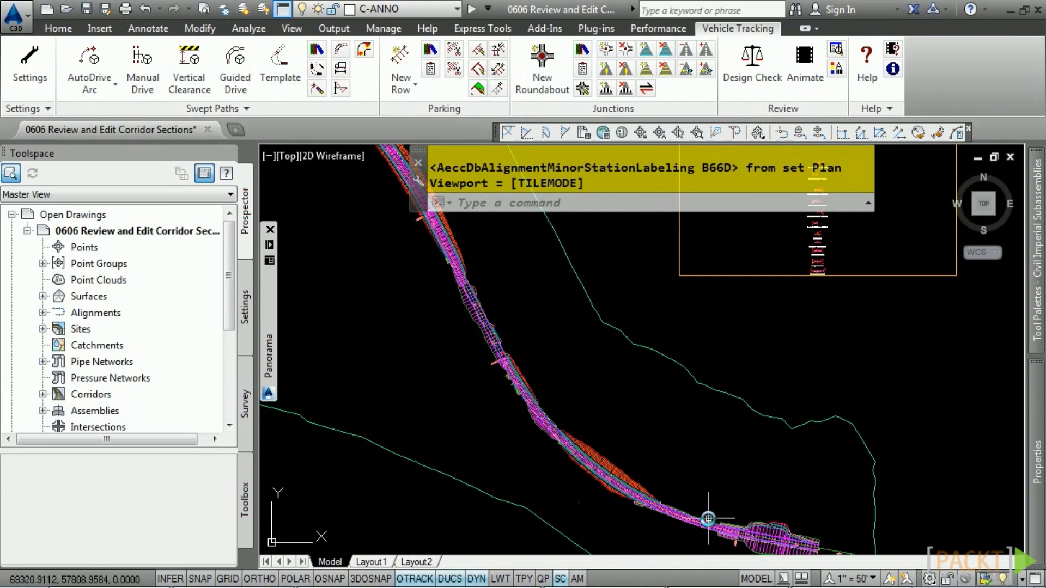
middle_drag(502, 432, 805, 494)
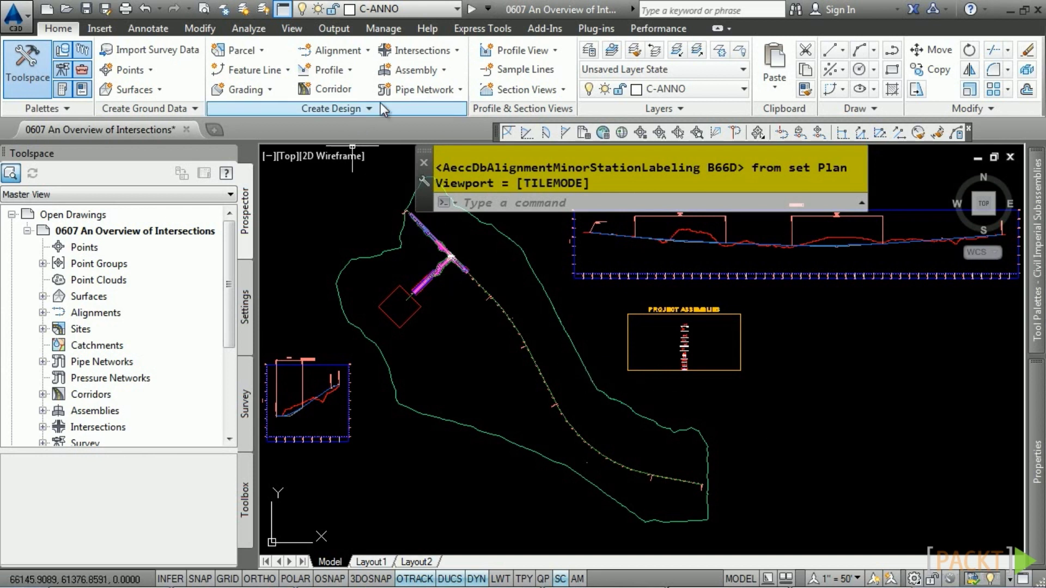
Examine the US-90_SR-10 intersection in plan in the 0607 An Overview of Intersections drawing
click(437, 48)
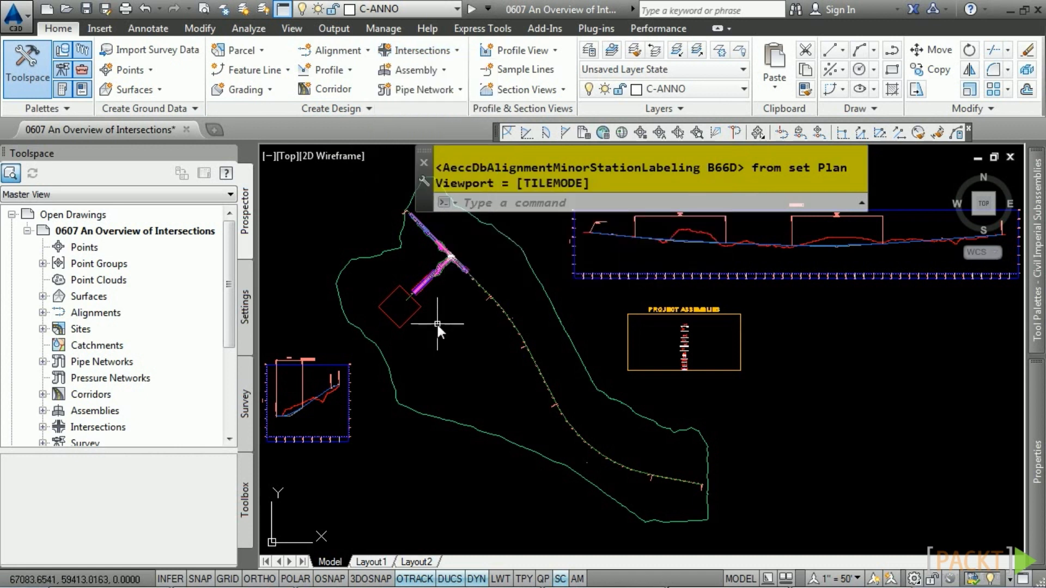
mouse_move(437, 322)
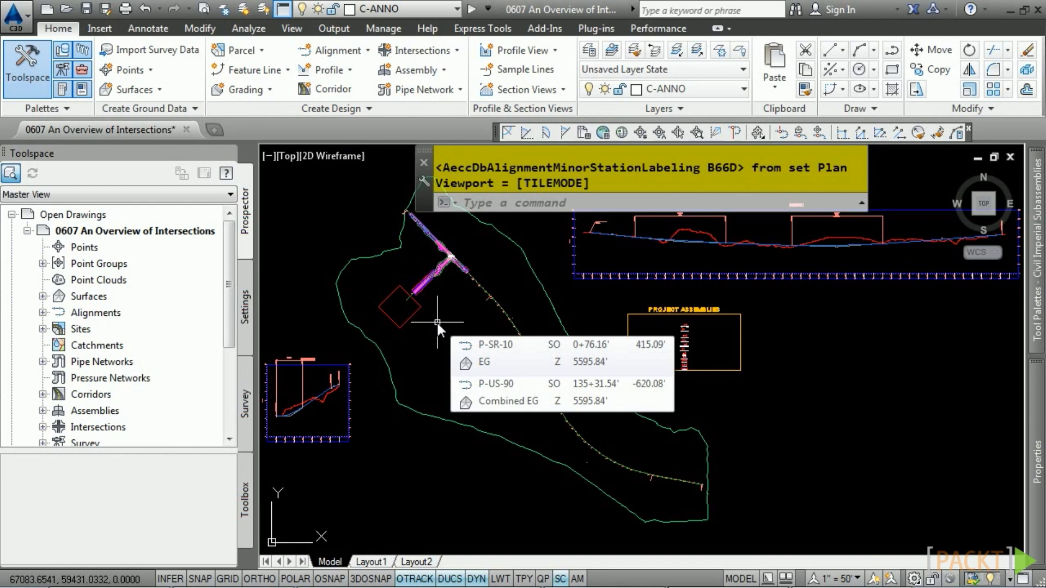
scroll(456, 266, up, 4)
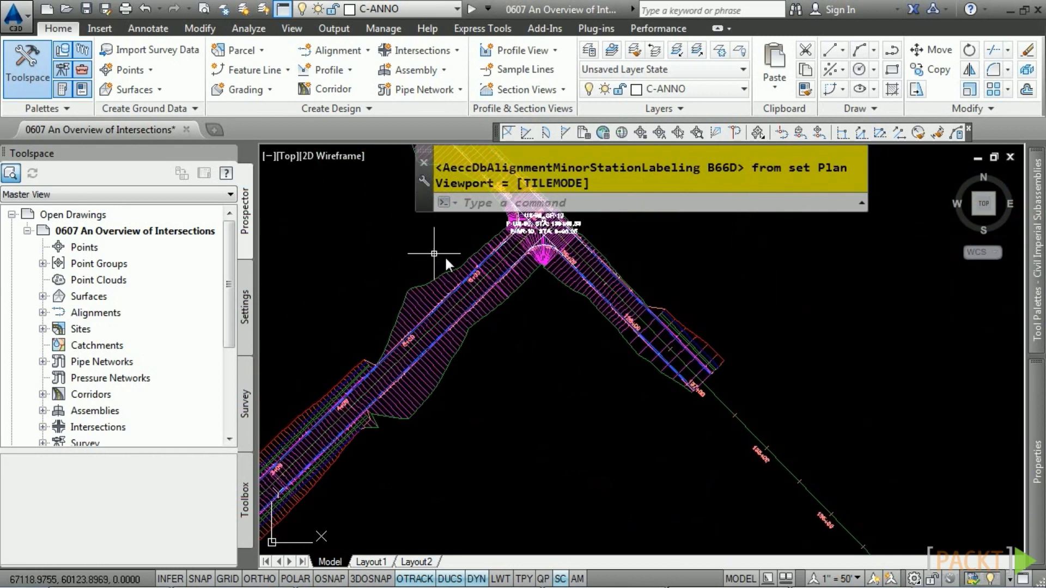
scroll(458, 260, up, 5)
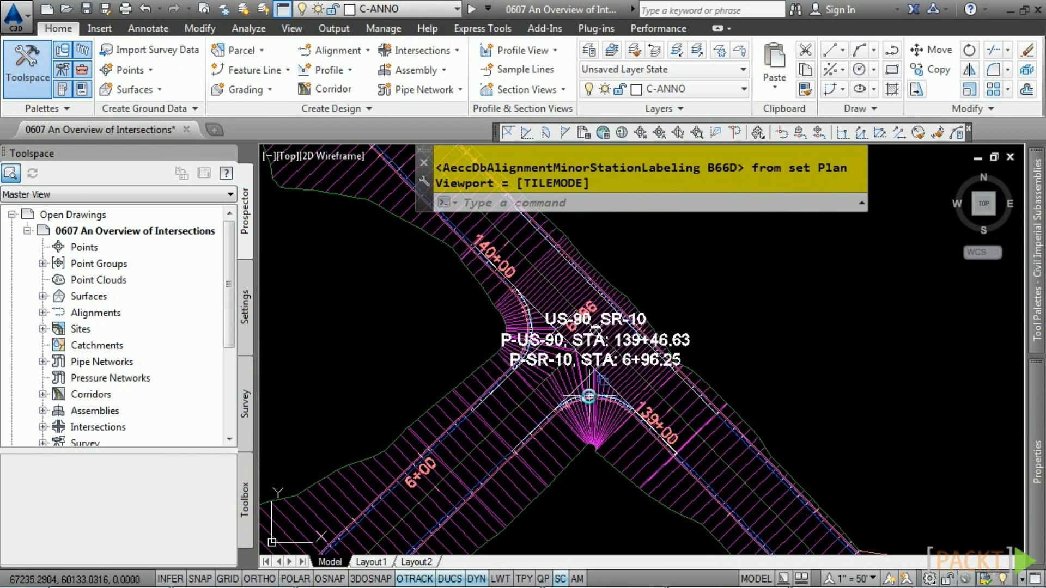
mouse_move(589, 396)
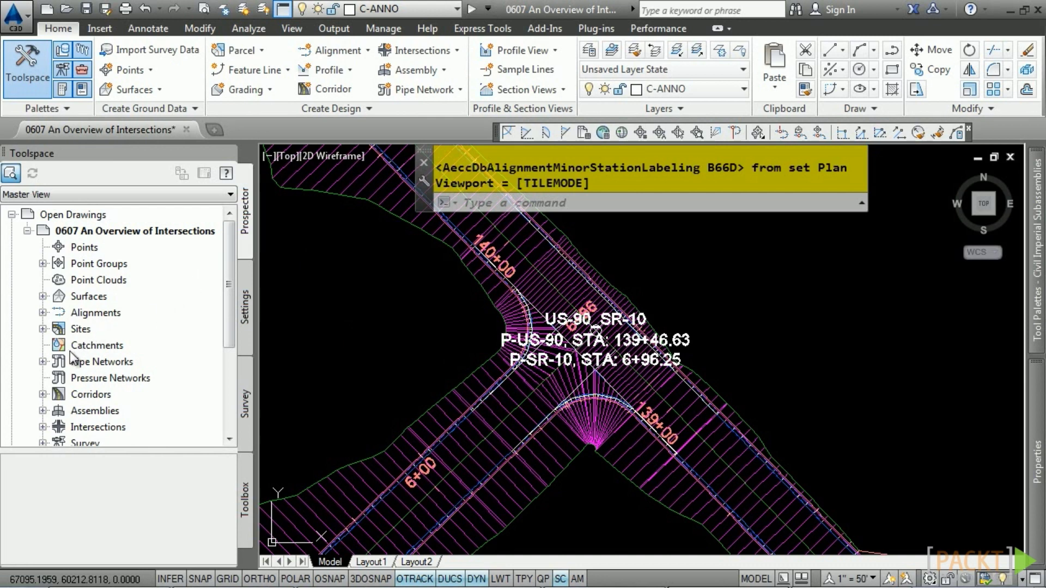
Examine the drawing's centerline and offset alignments, including the profile belonging to the P-SR-10-Right-12.000 offset alignment
click(45, 313)
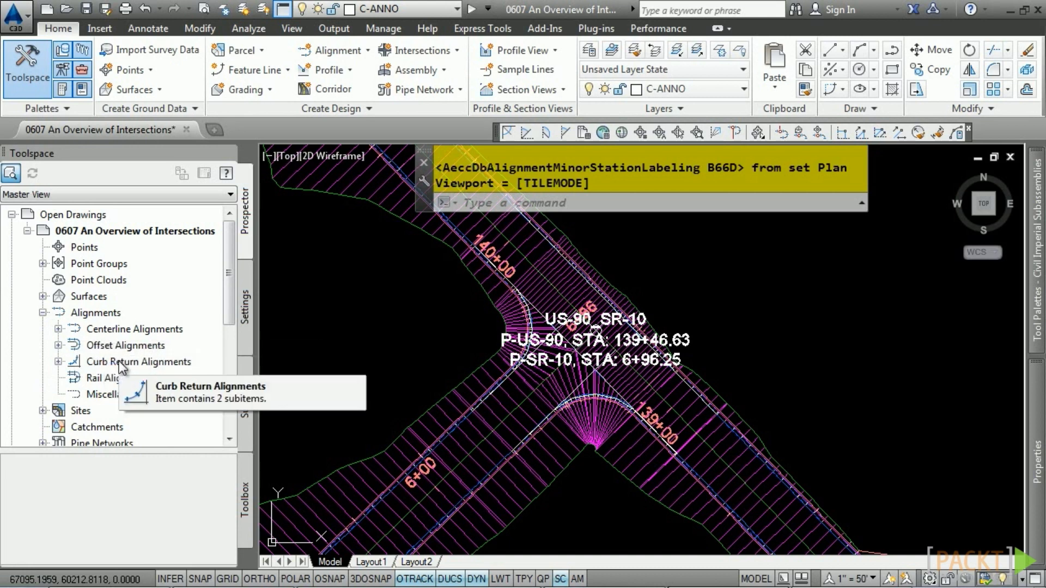
click(57, 329)
scroll(57, 348, down, 1)
click(54, 360)
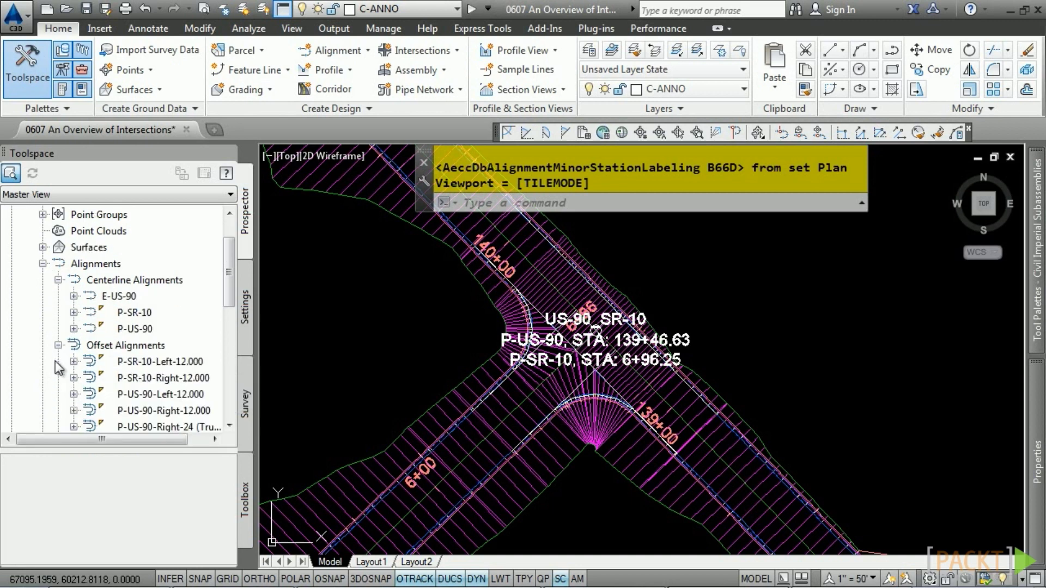
scroll(55, 361, down, 1)
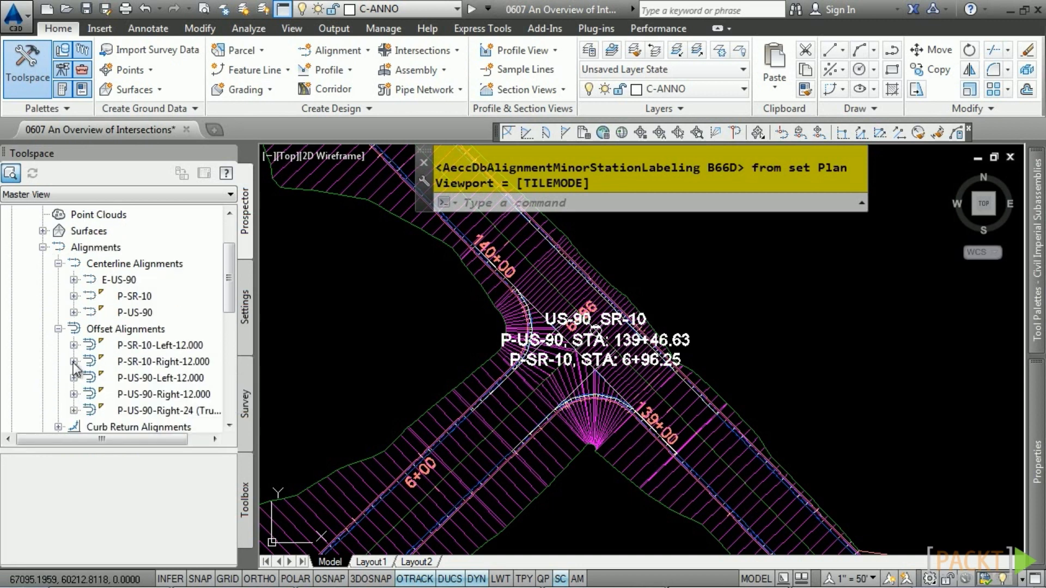
scroll(70, 357, down, 1)
click(74, 346)
click(89, 378)
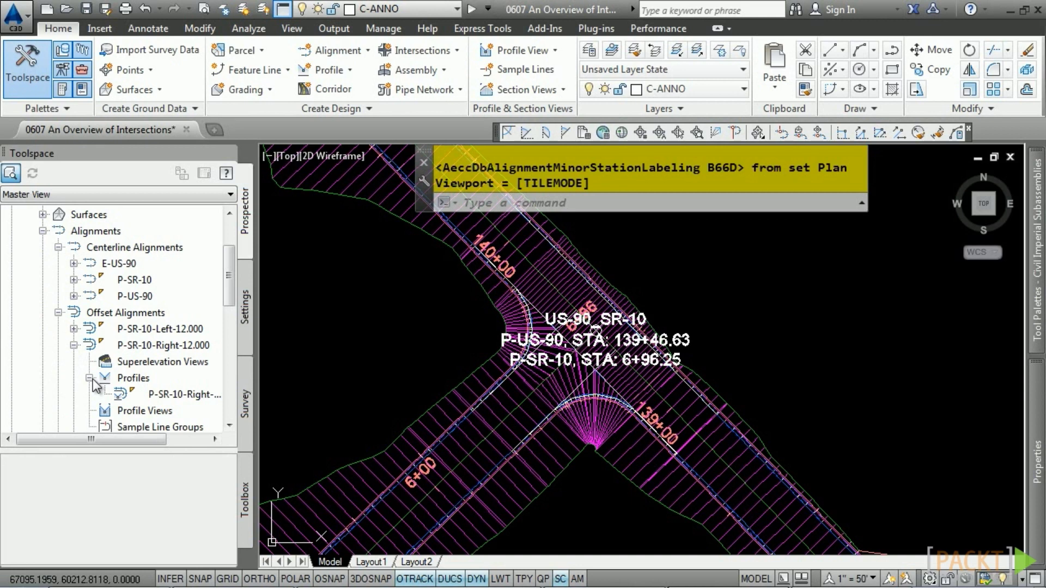
scroll(96, 385, down, 2)
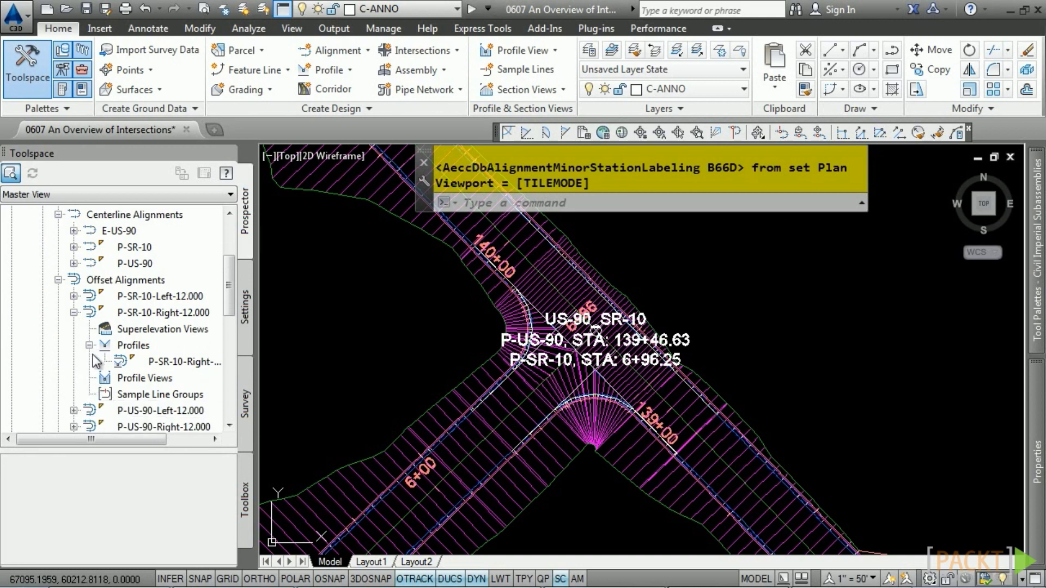
scroll(116, 326, down, 3)
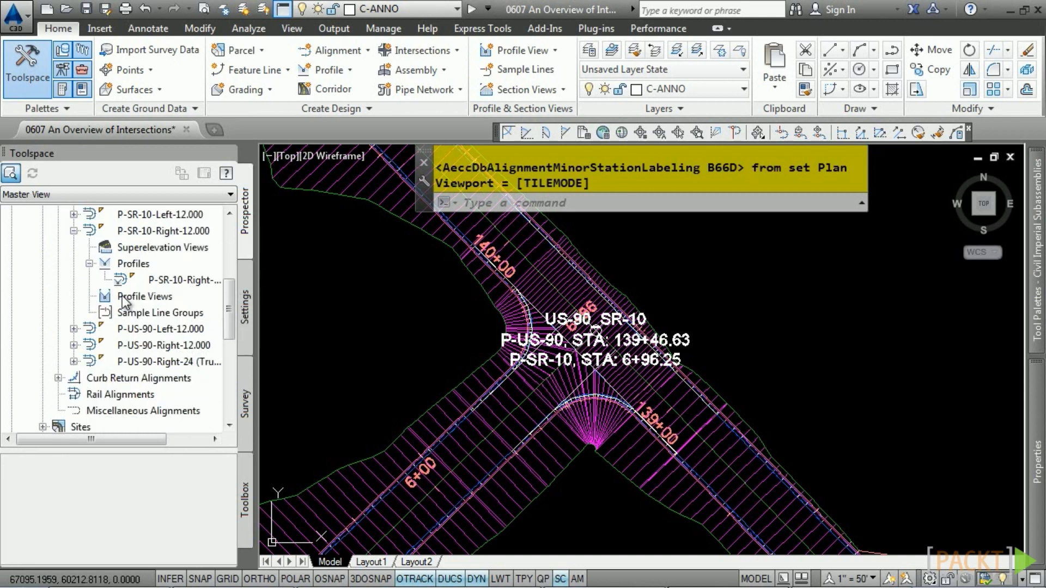
Inspect the US-90_SR-10 intersection's alignments and quadrants, and the commands available for the left offset alignment of P-US-90
scroll(82, 348, down, 4)
scroll(63, 379, down, 2)
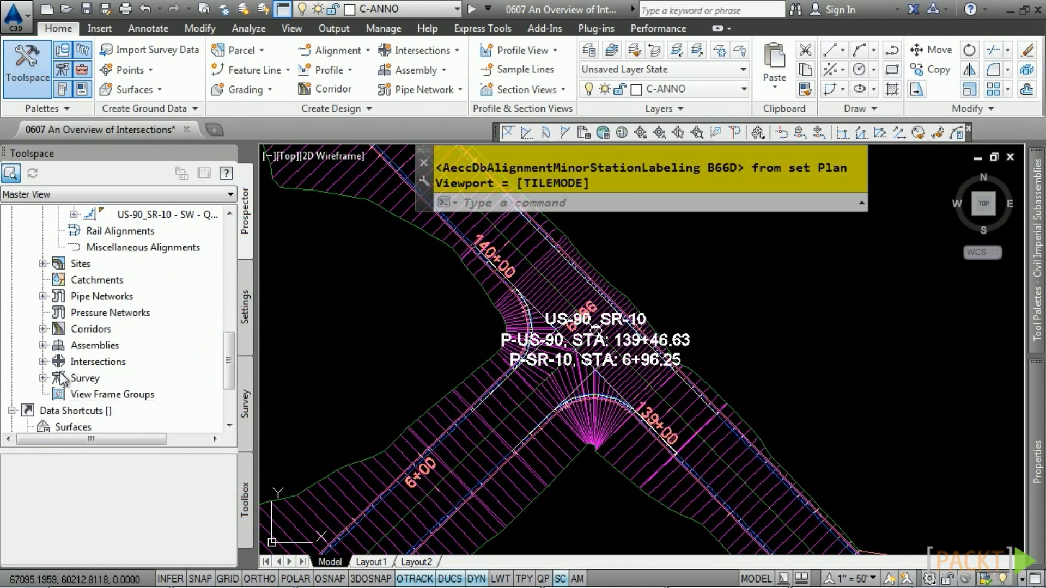
click(43, 362)
click(59, 378)
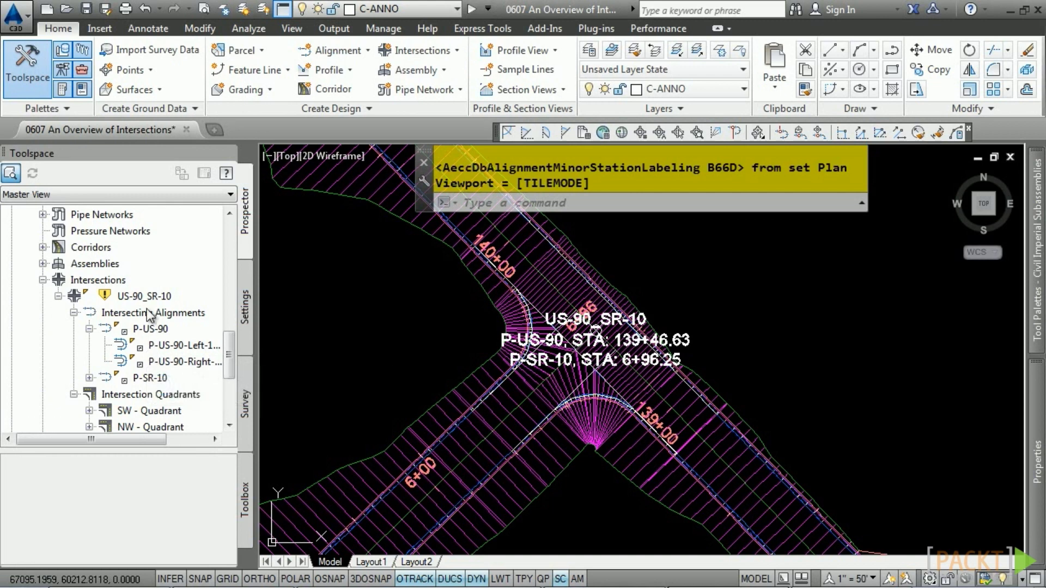
right_click(163, 349)
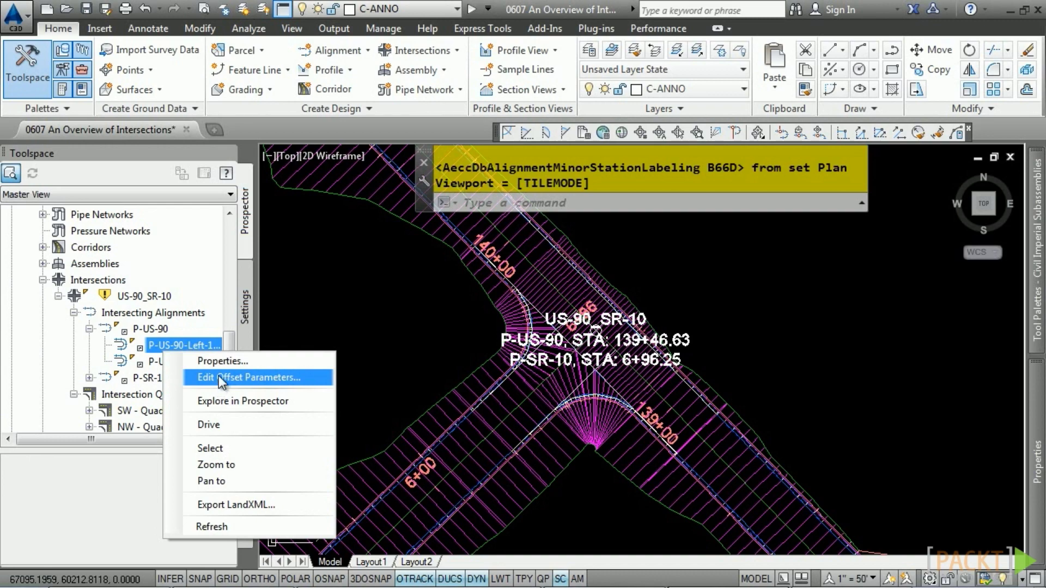
click(380, 318)
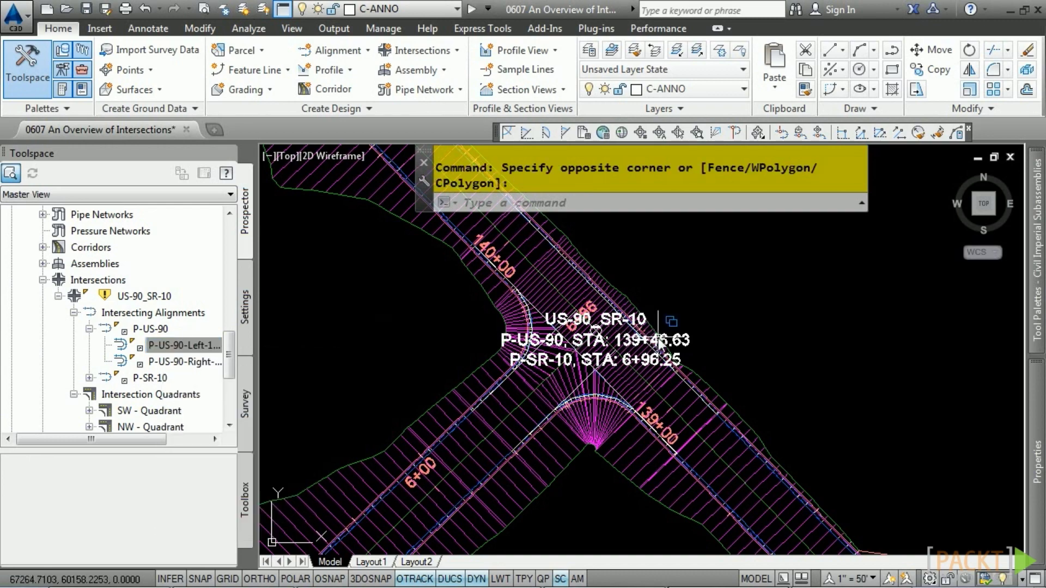
Select the US-90_SR-10 intersection marker to review its editing tools, and clear the selection
scroll(627, 344, up, 4)
scroll(528, 335, up, 4)
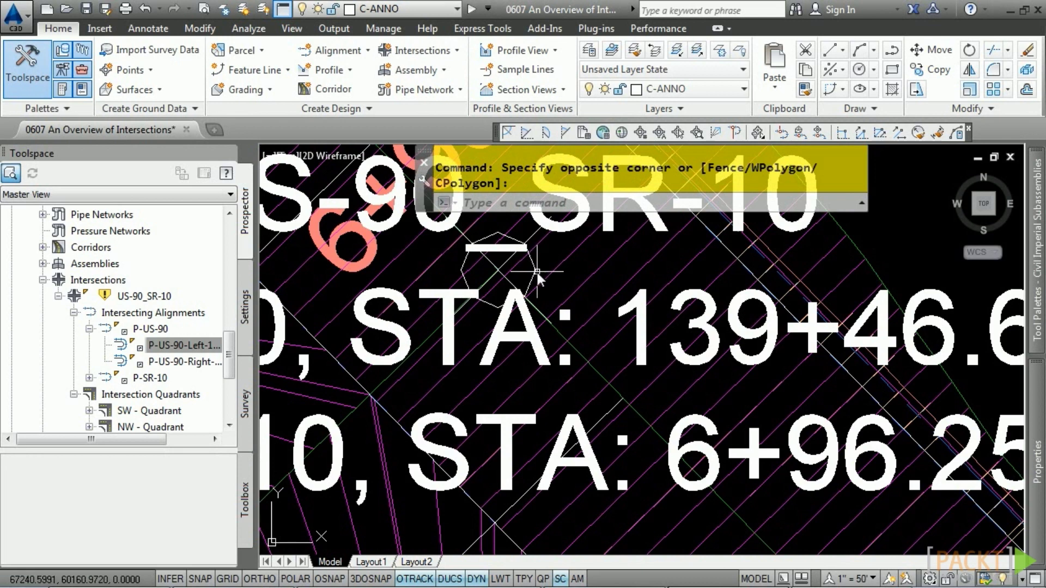
mouse_move(532, 260)
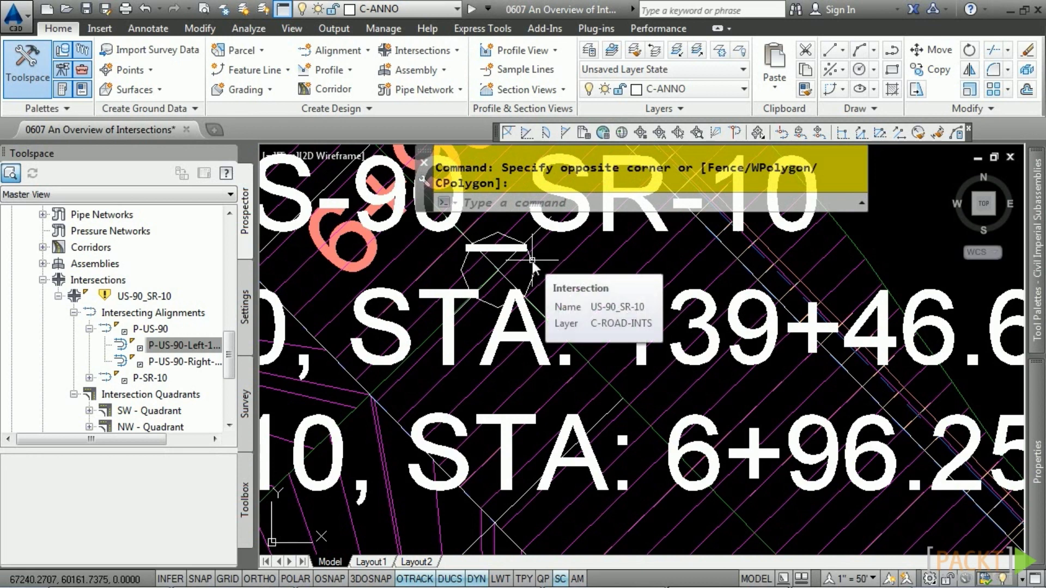
click(532, 261)
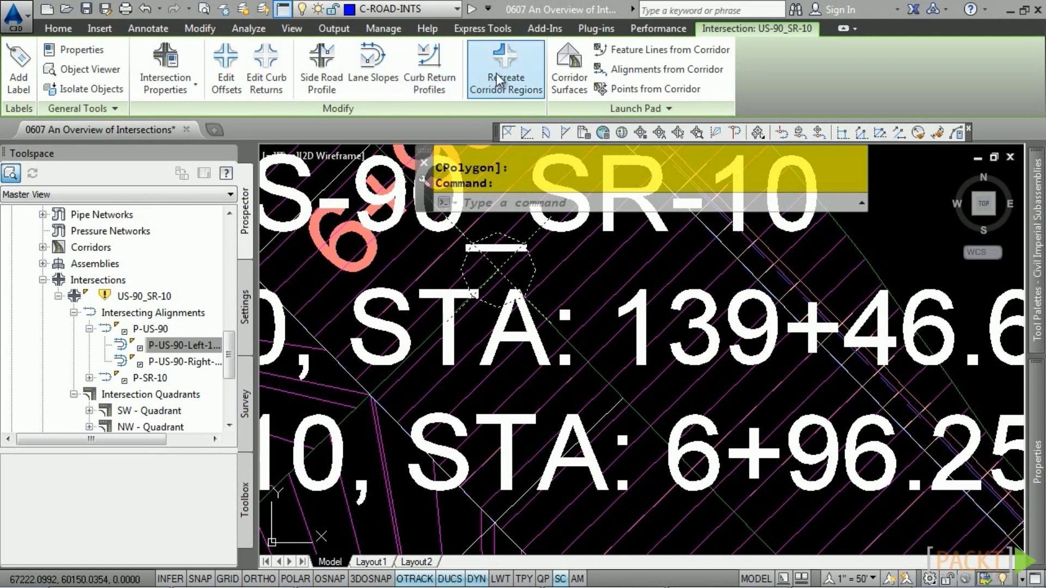
key(Escape)
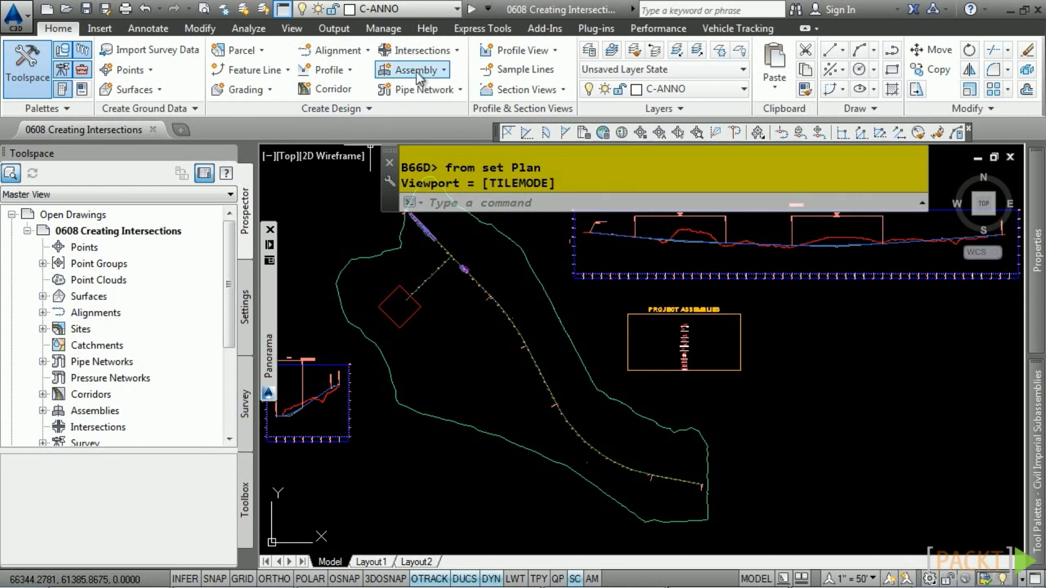
Start creating an intersection at the crossing of the P-US-90 and P-SR-10 alignments in the 0608 Creating Intersections drawing
click(424, 51)
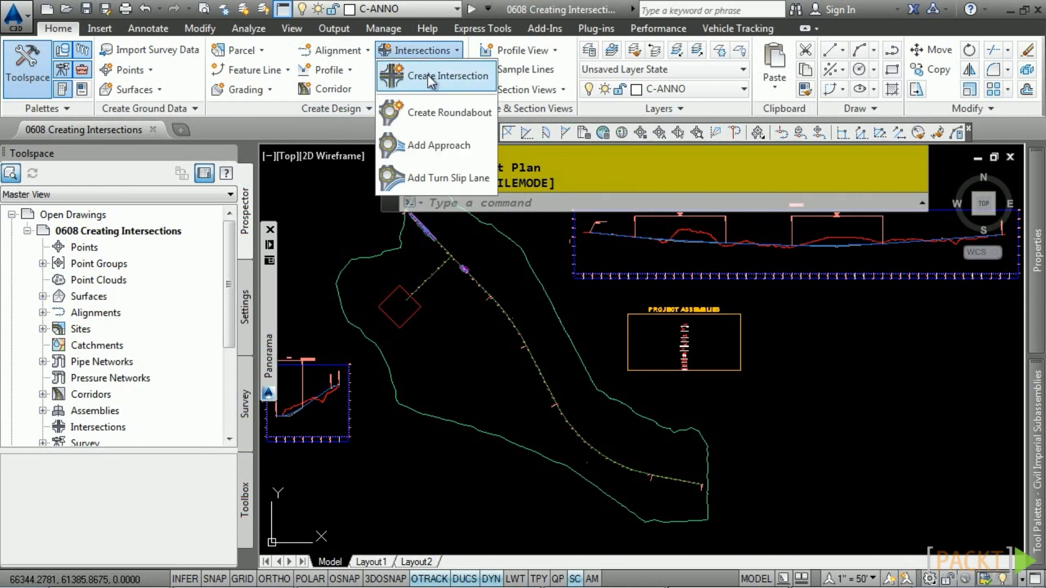
click(438, 76)
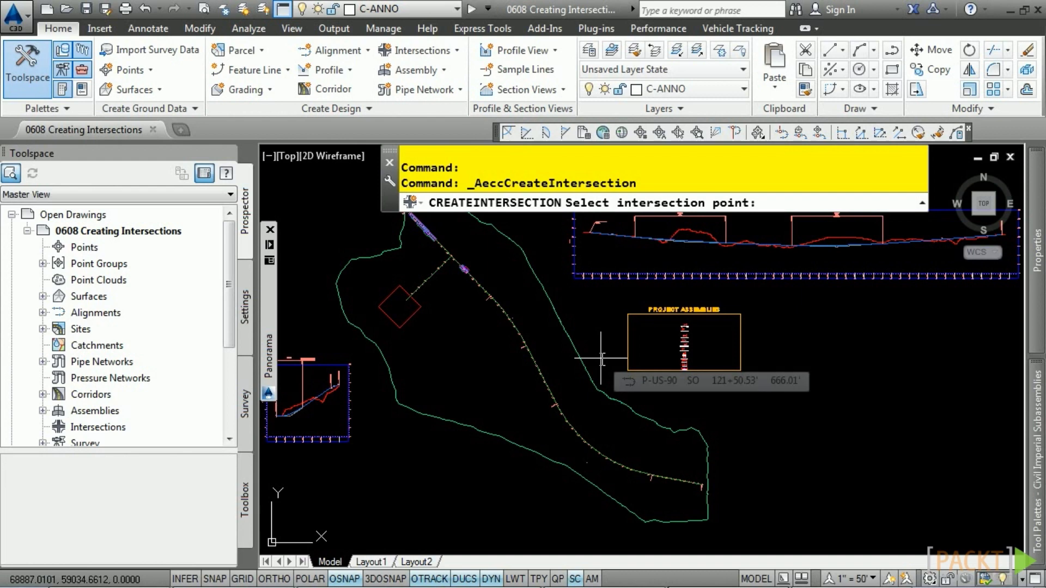
scroll(435, 238, up, 6)
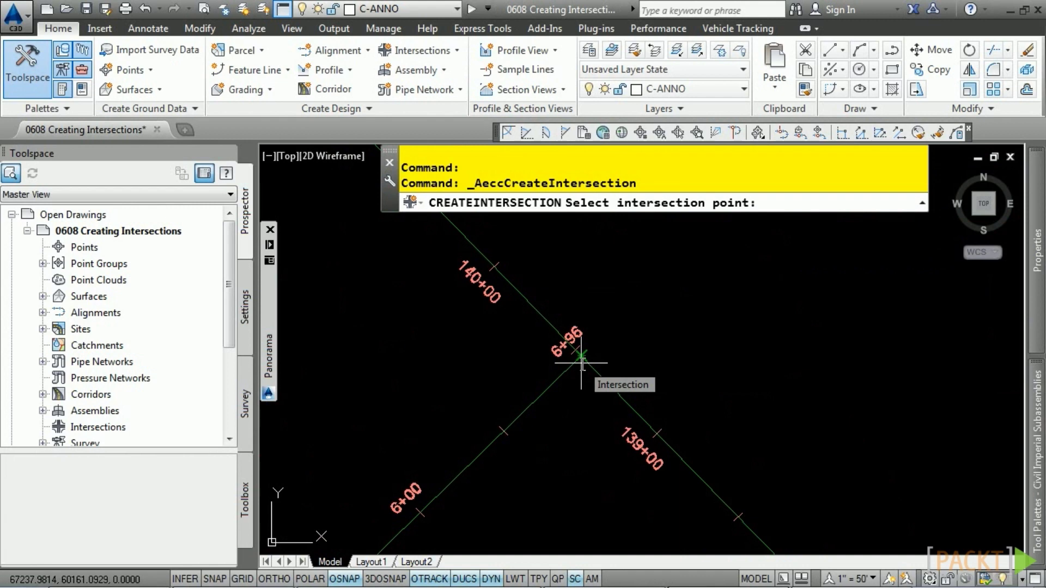
click(581, 362)
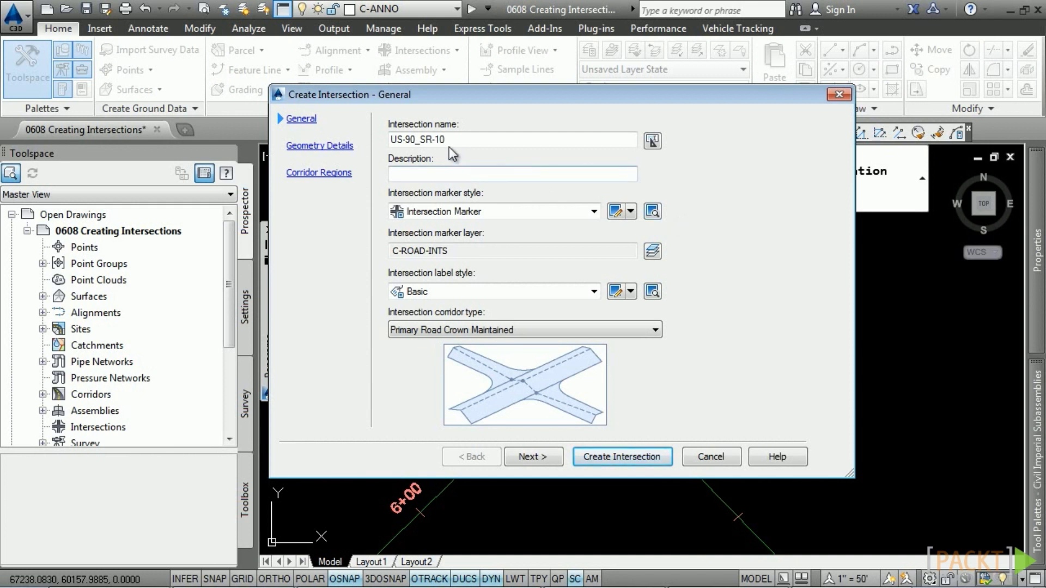
Name the new intersection "US-90 and SR-10"
click(419, 140)
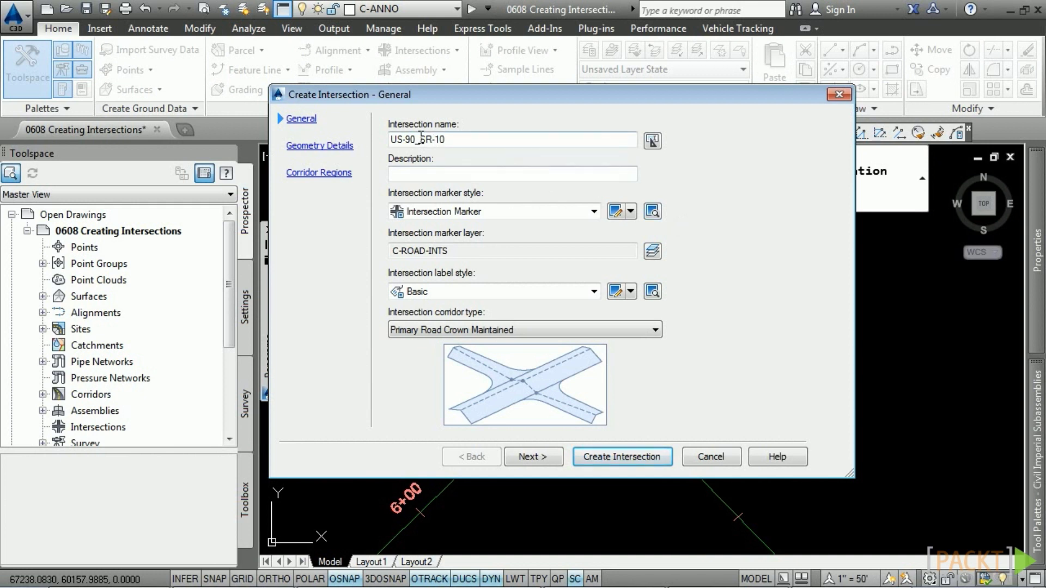
key(BackSpace)
text(and)
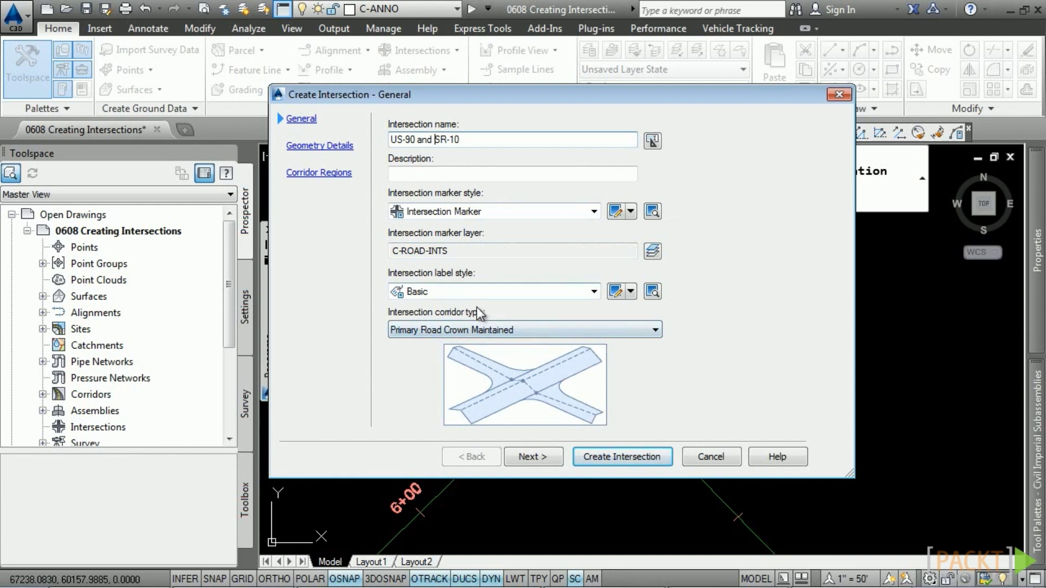
Try All Crowns Maintained as the intersection corridor type and switch back to Primary Road Crown Maintained
click(507, 328)
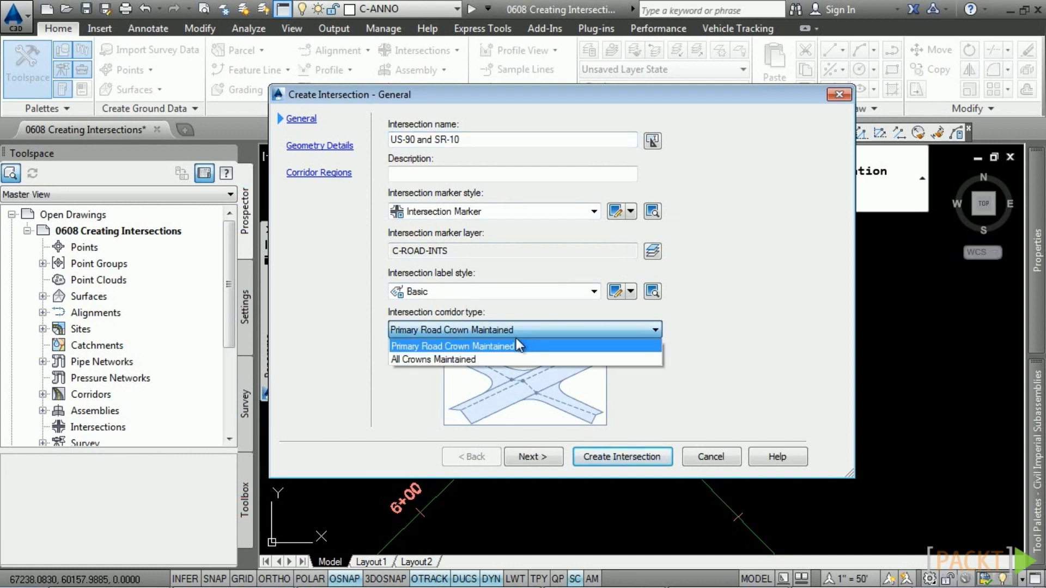
click(473, 359)
click(493, 331)
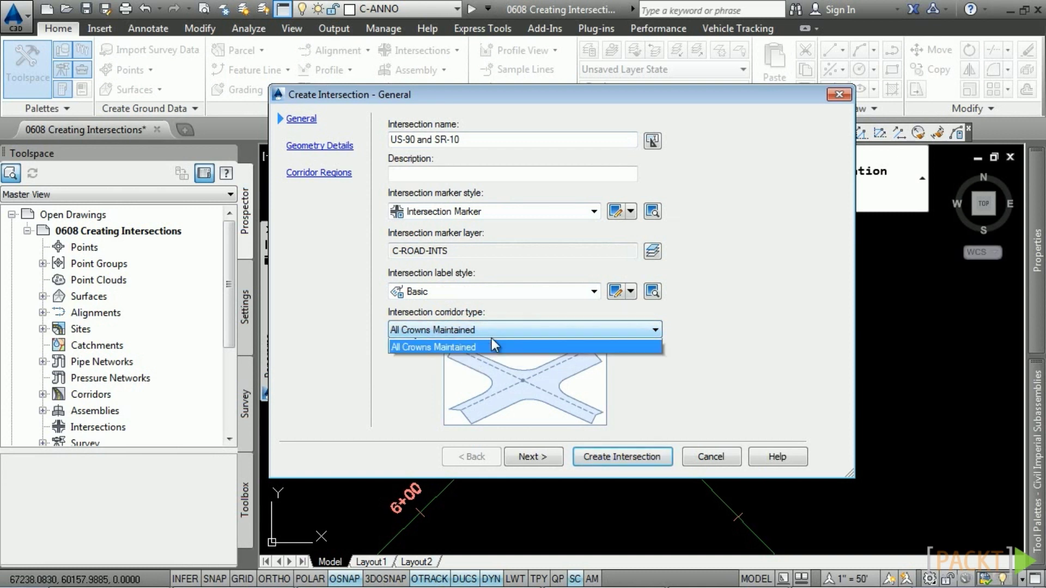
click(488, 347)
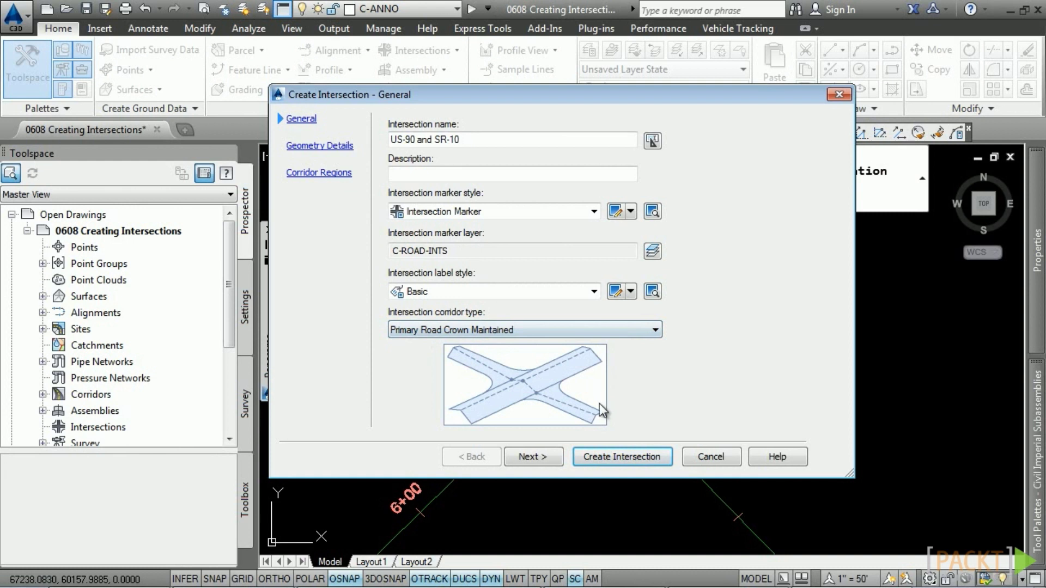
Review the offset parameters of the primary road P-US-90 and secondary road P-SR-10 in the geometry details, and close them without changes
click(543, 458)
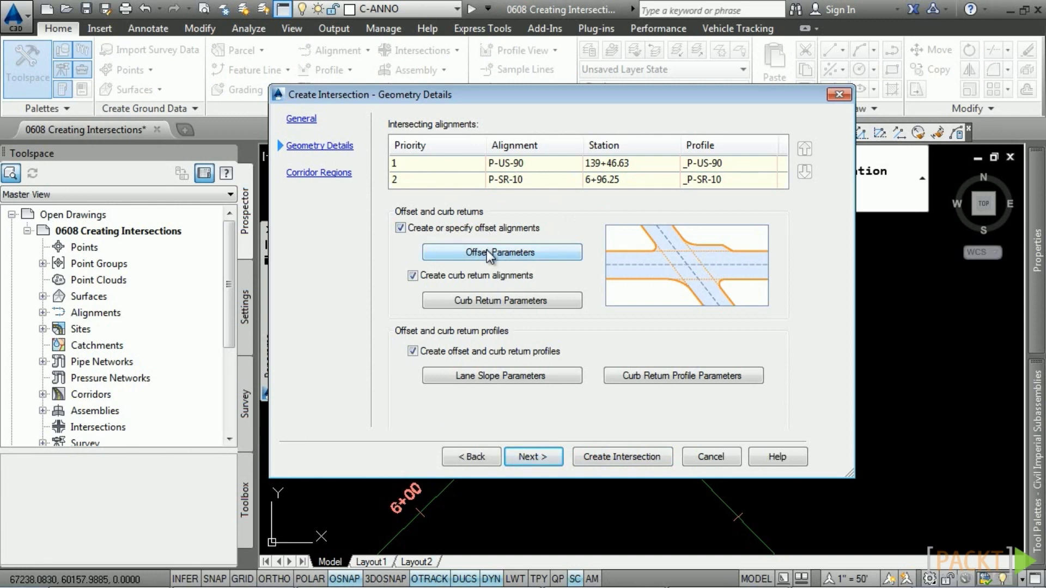
click(531, 255)
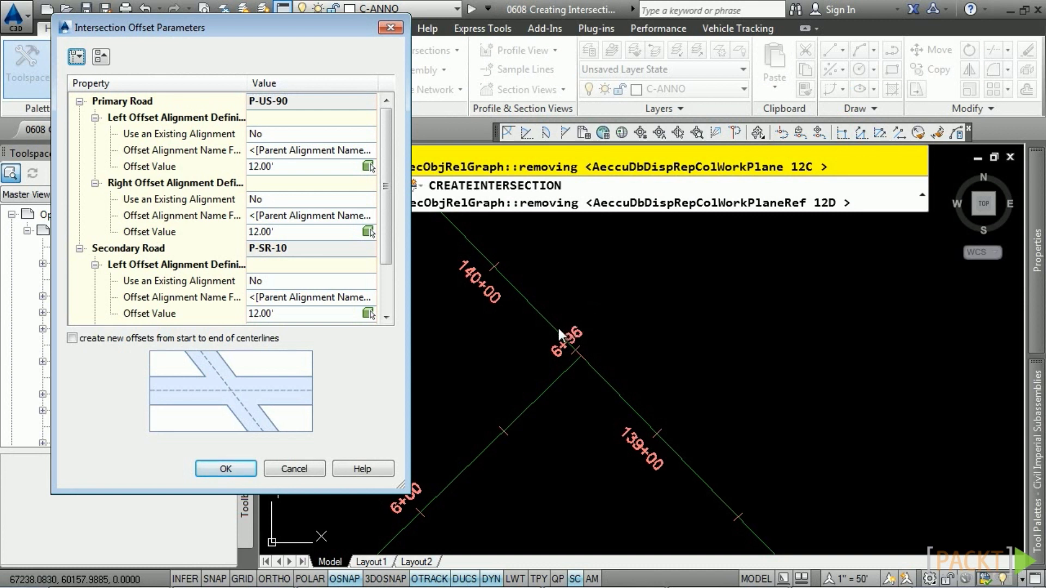
click(139, 132)
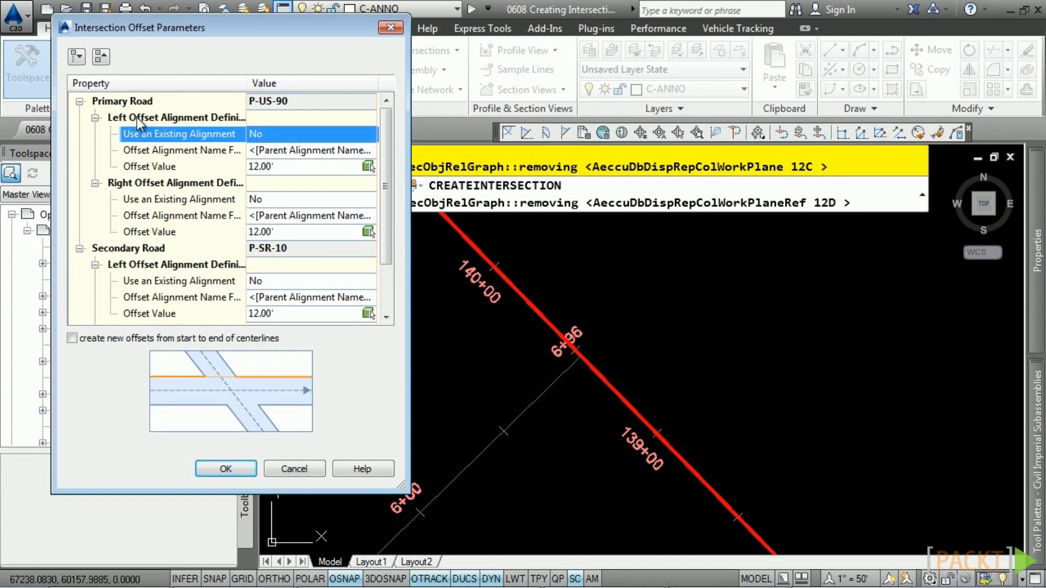
click(173, 203)
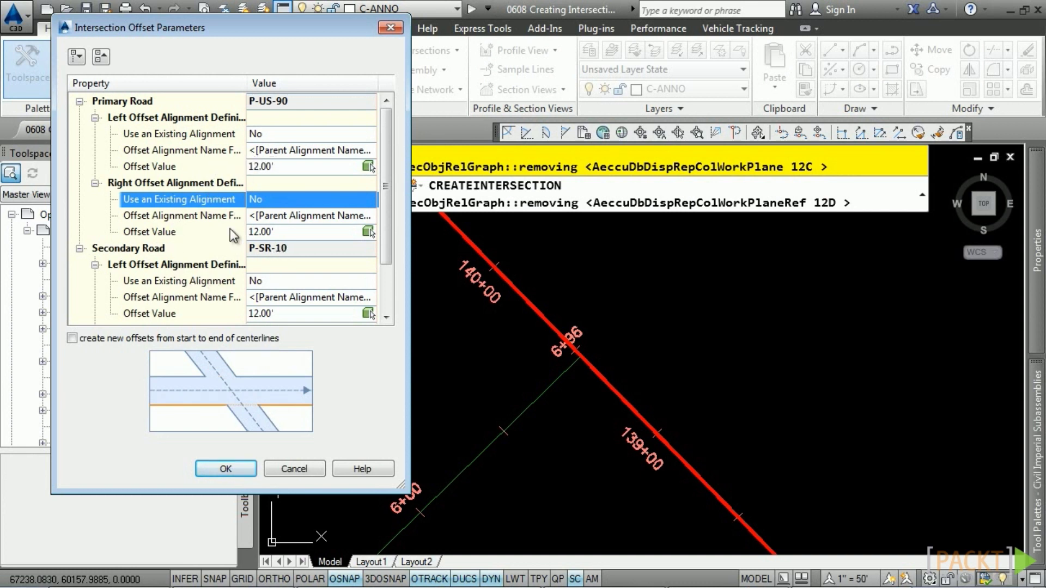
click(174, 266)
click(166, 284)
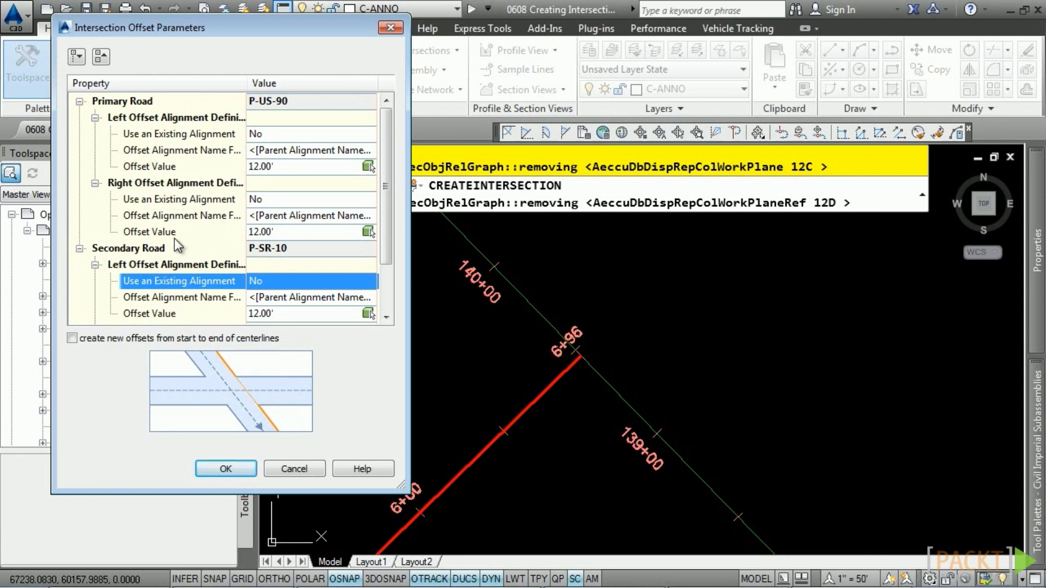
key(Escape)
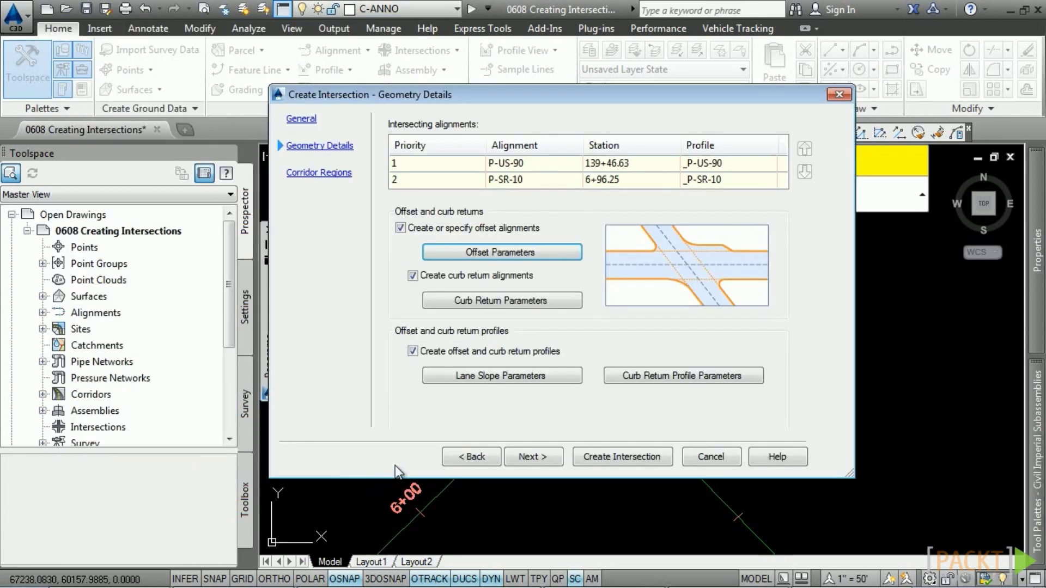
Review the intersection's curb return parameters for the SW and NW quadrants, and close them without changes
click(502, 300)
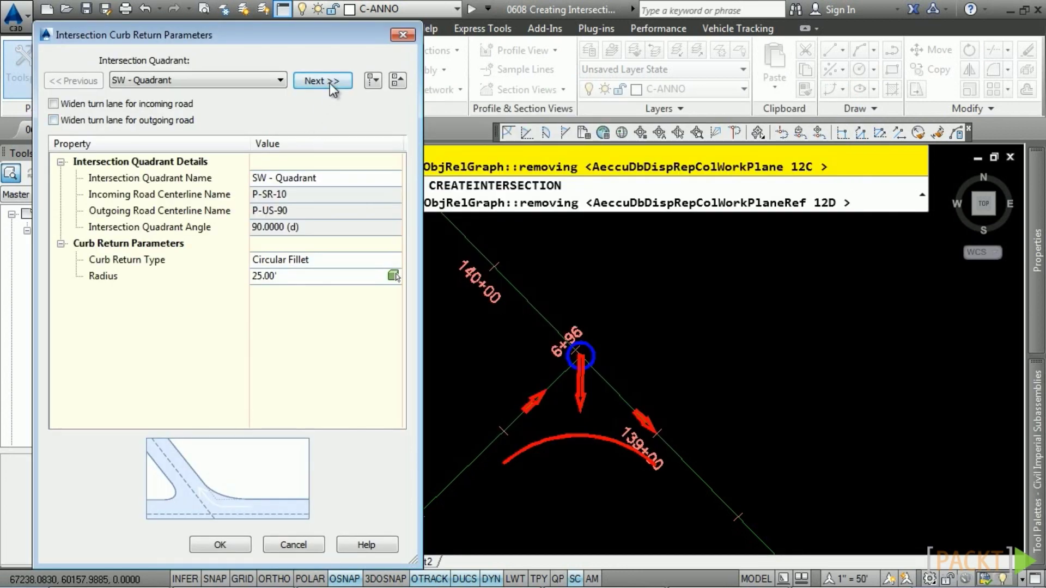
click(330, 83)
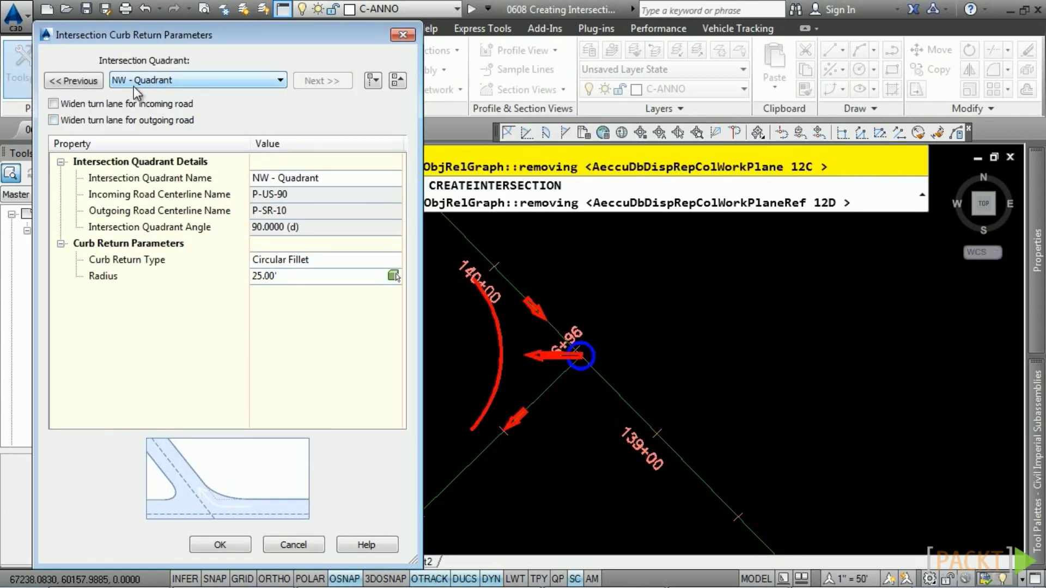
click(96, 83)
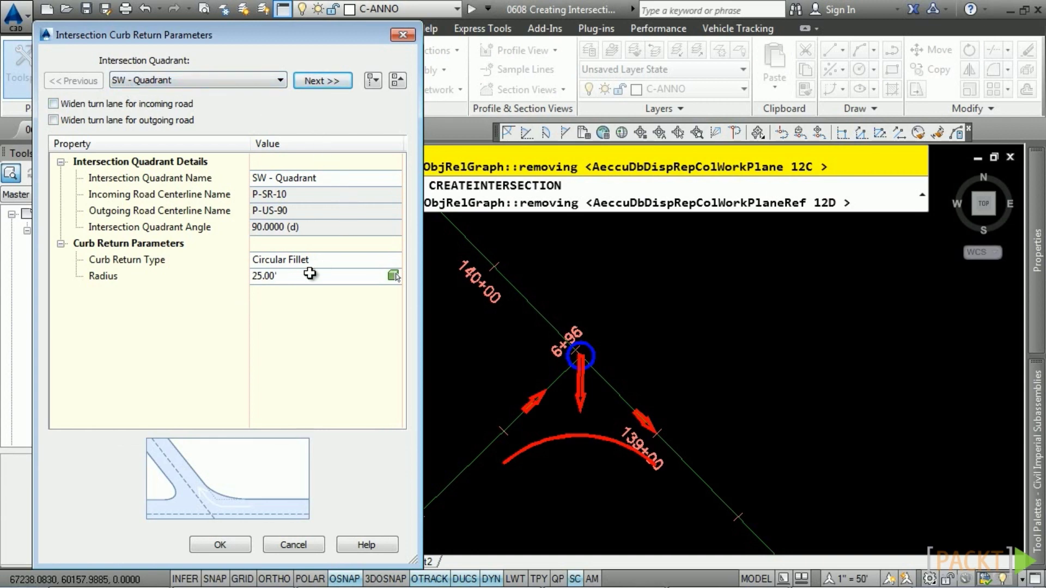
click(287, 544)
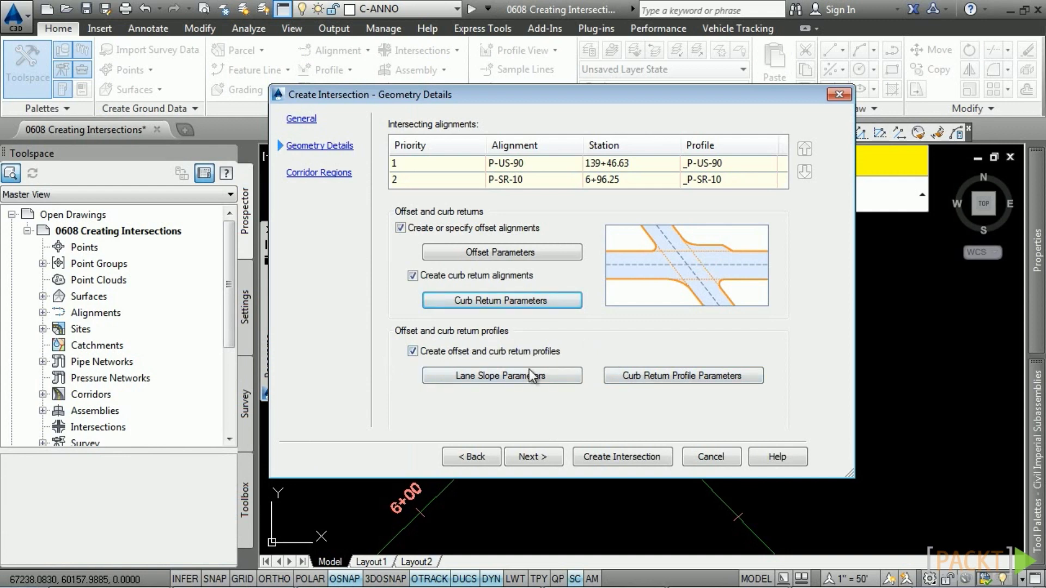
Review the lane slope parameters of the primary and secondary road edge profiles, and close them without changes
click(494, 377)
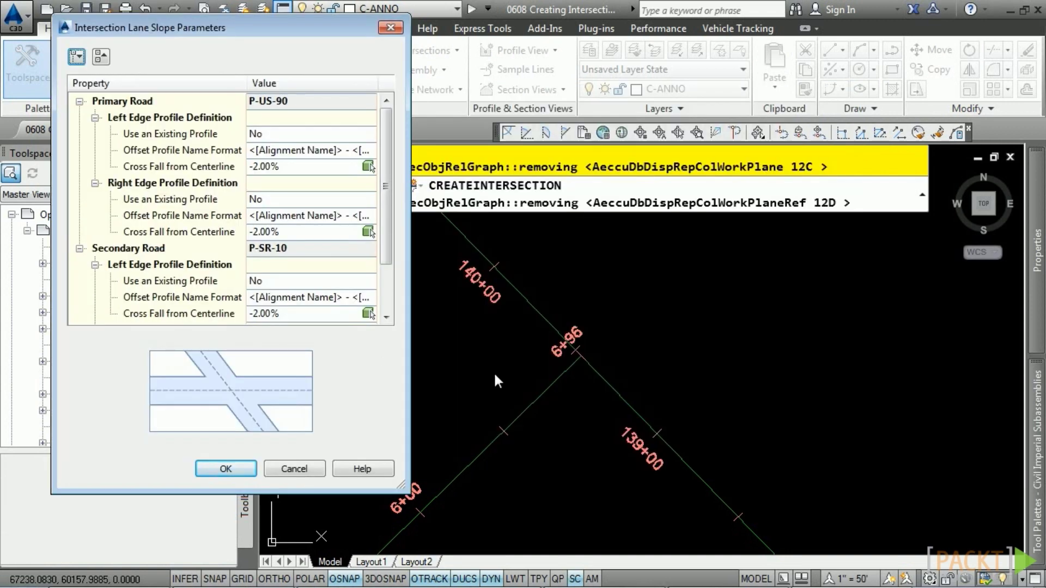
click(168, 165)
click(160, 267)
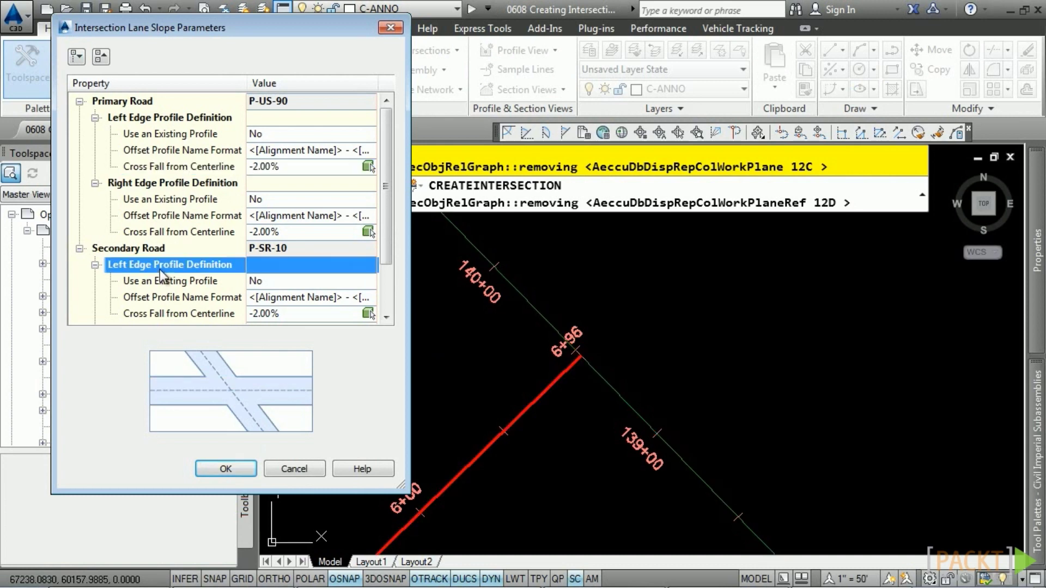
click(294, 468)
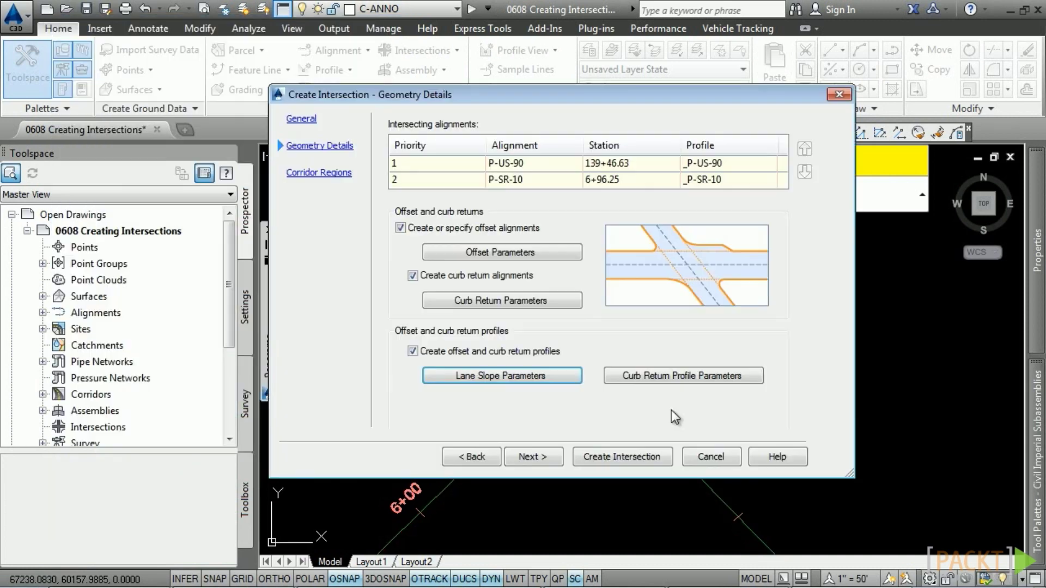
Set the intersection's corridor regions to be added to the existing US-90 and SR-10 corridor, with Combined EG as the daylight surface
click(542, 455)
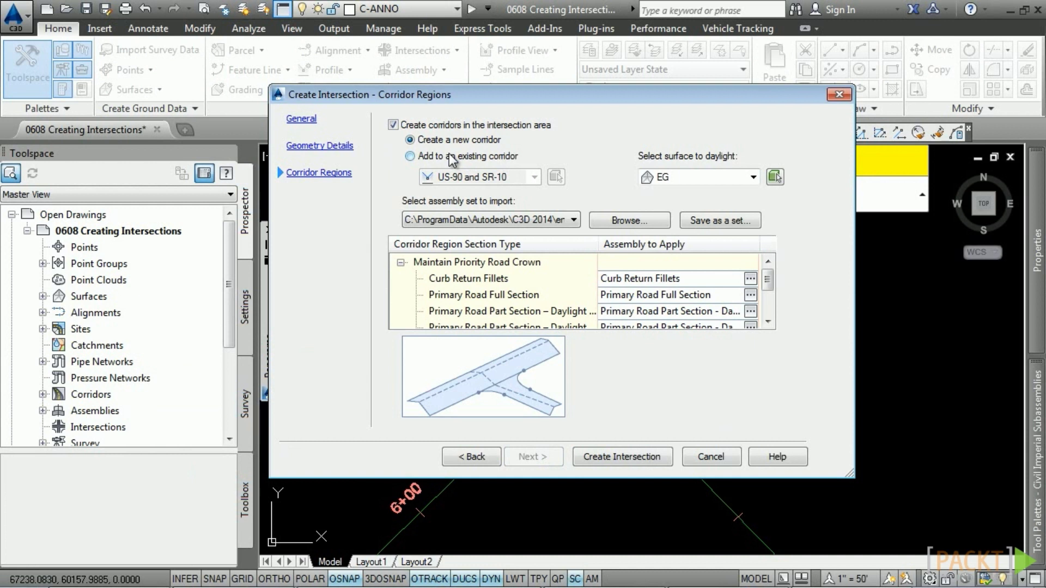
click(423, 158)
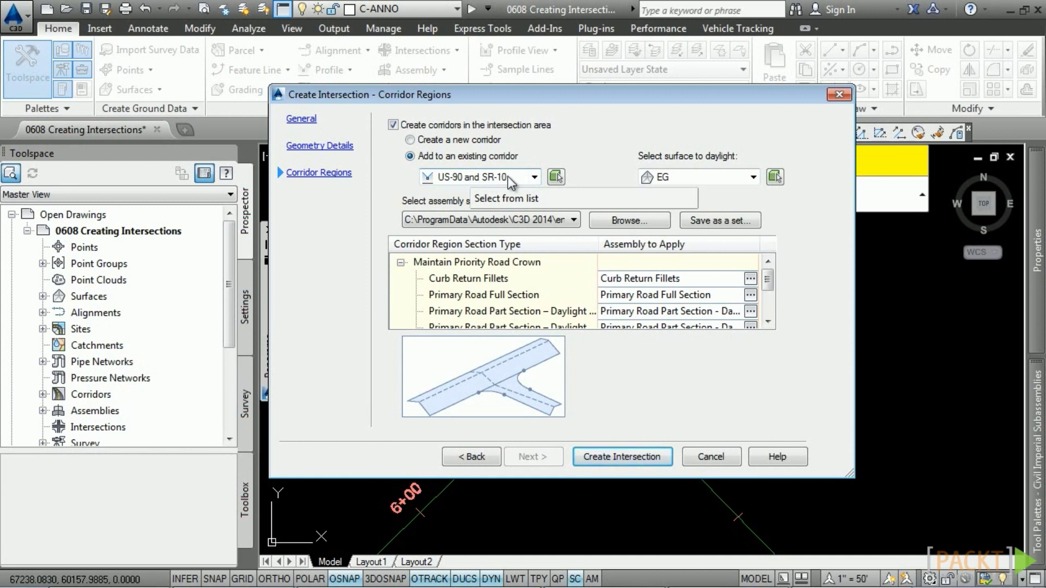
click(713, 179)
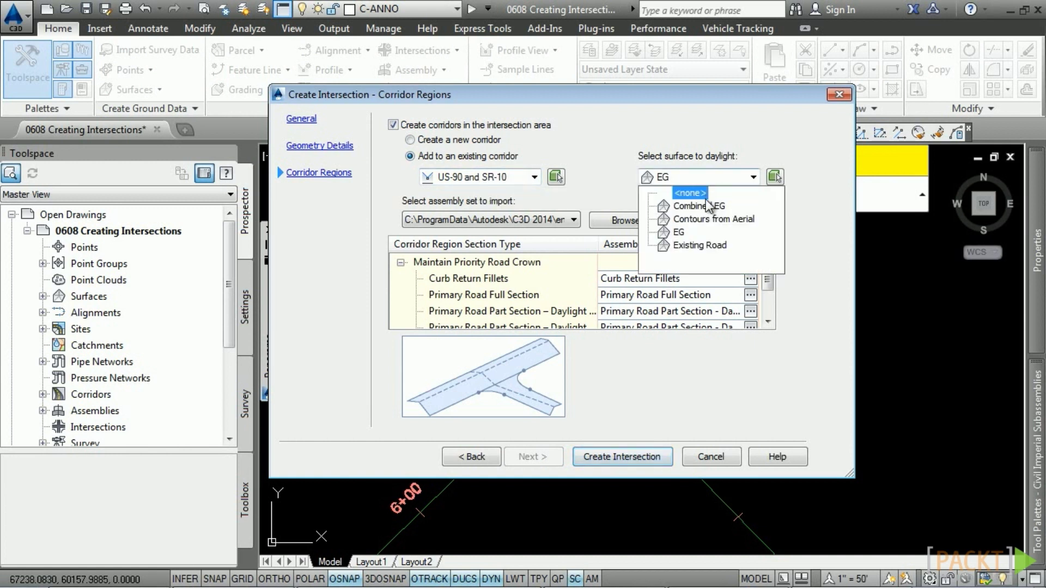
click(703, 207)
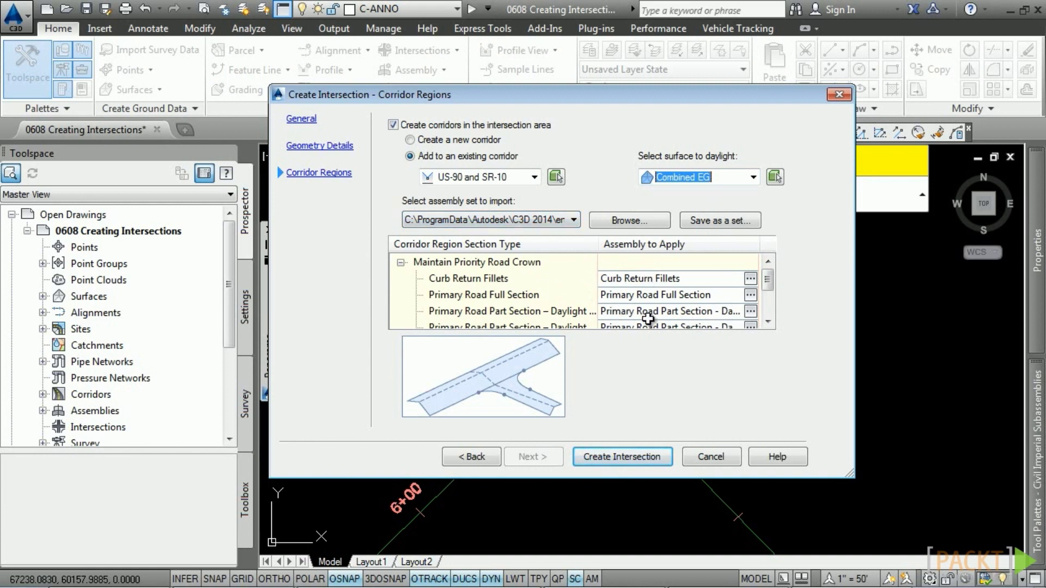
Enlarge the corridor regions list and apply the Curb Return Fillets assembly to the curb return fillets region
click(479, 280)
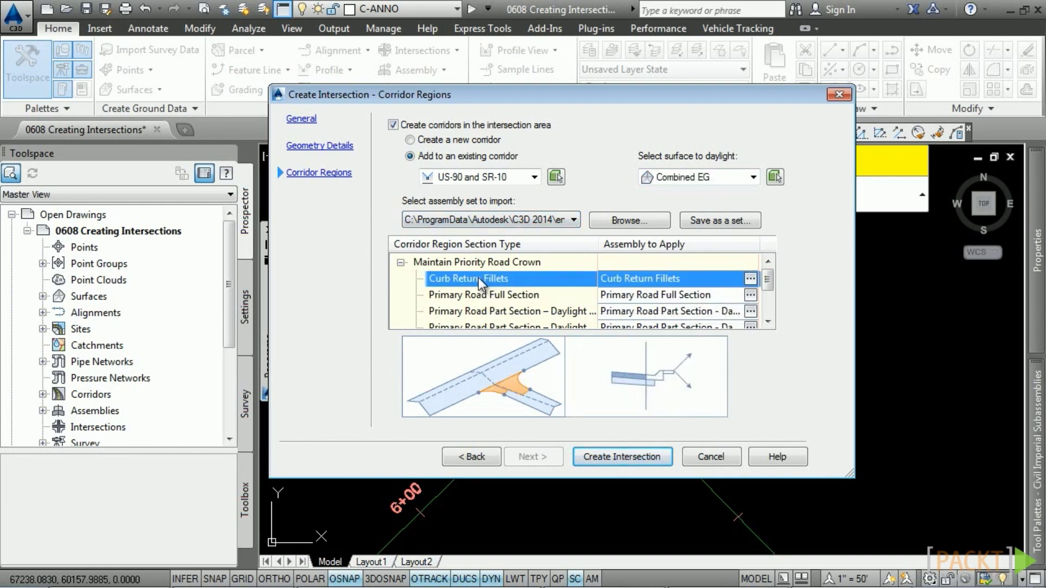
drag(851, 476, 875, 556)
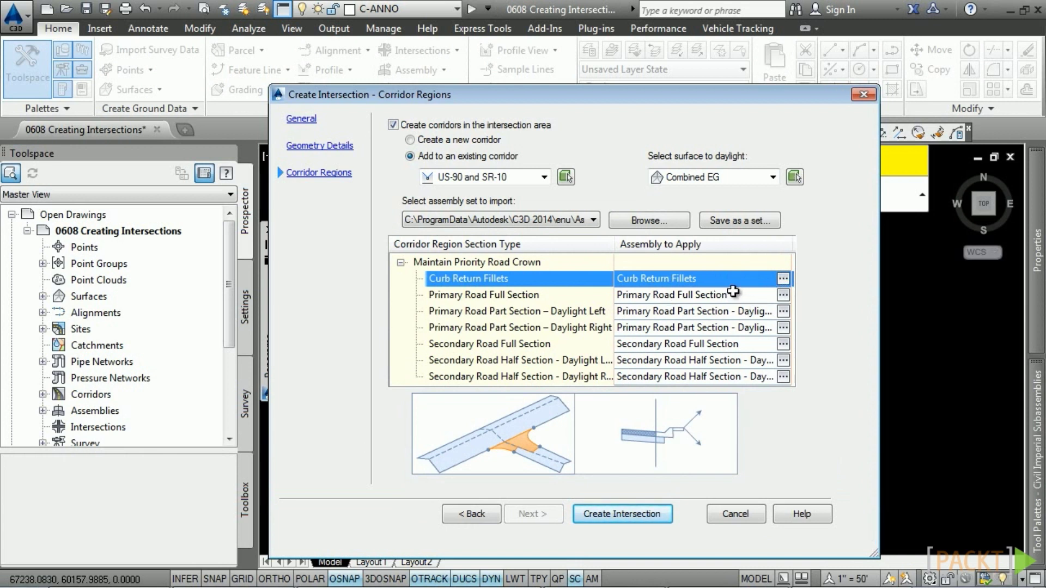
click(783, 278)
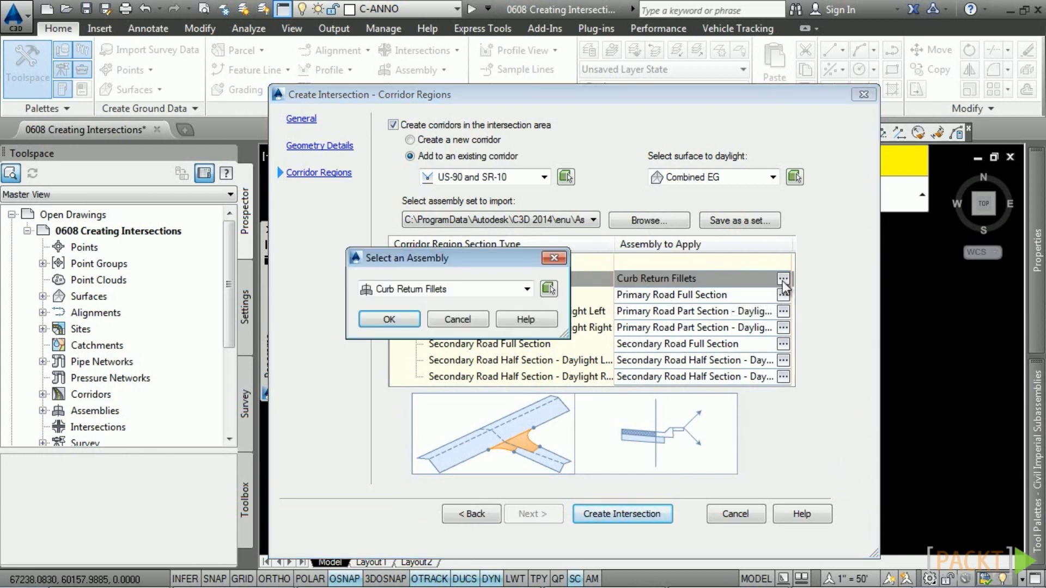
click(467, 290)
click(456, 306)
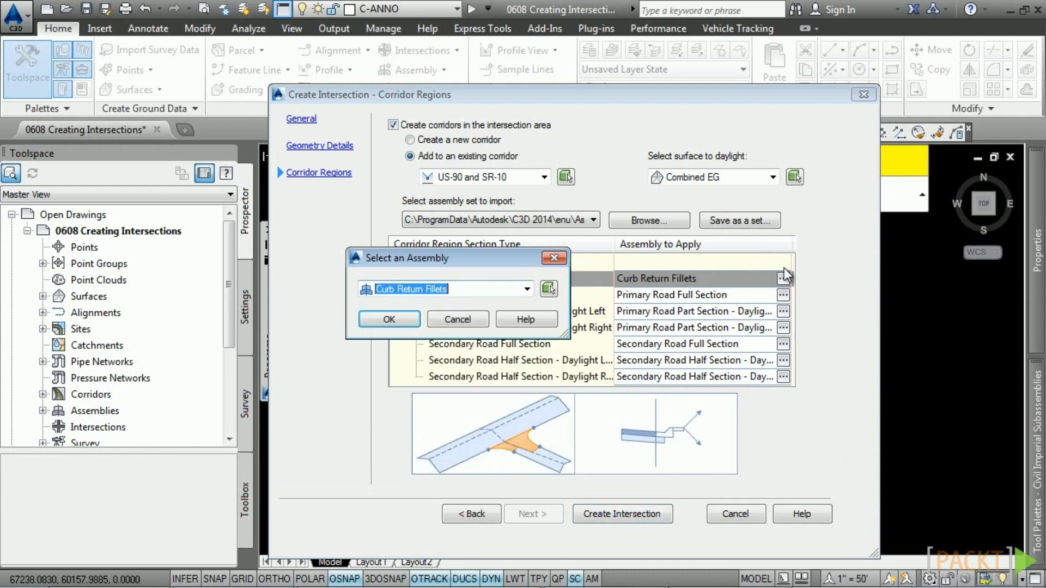
key(Return)
Apply the Primary Road Full Section assembly to the primary road's full section region
click(728, 295)
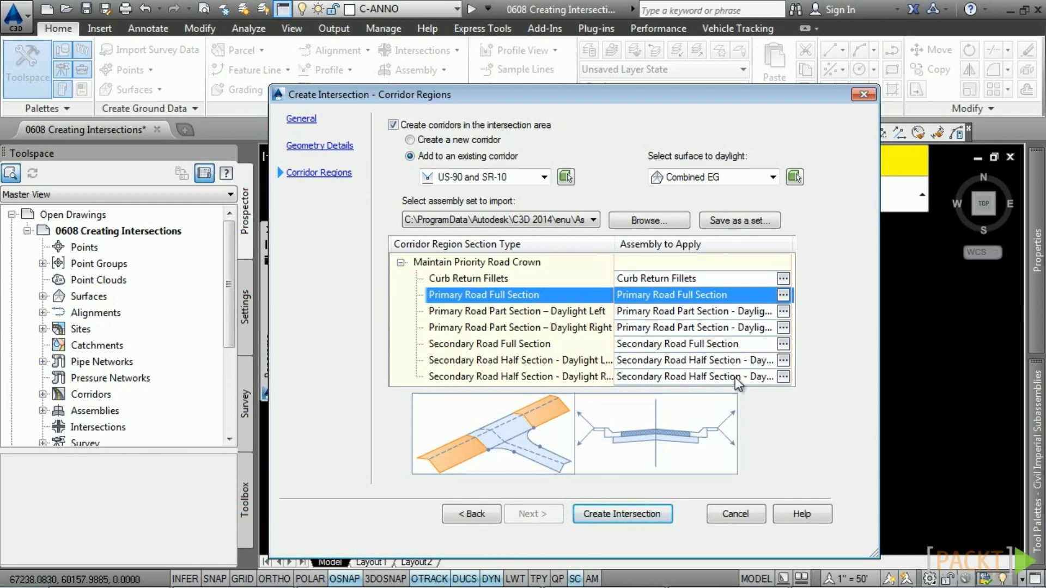
click(783, 295)
click(599, 213)
click(548, 281)
click(531, 244)
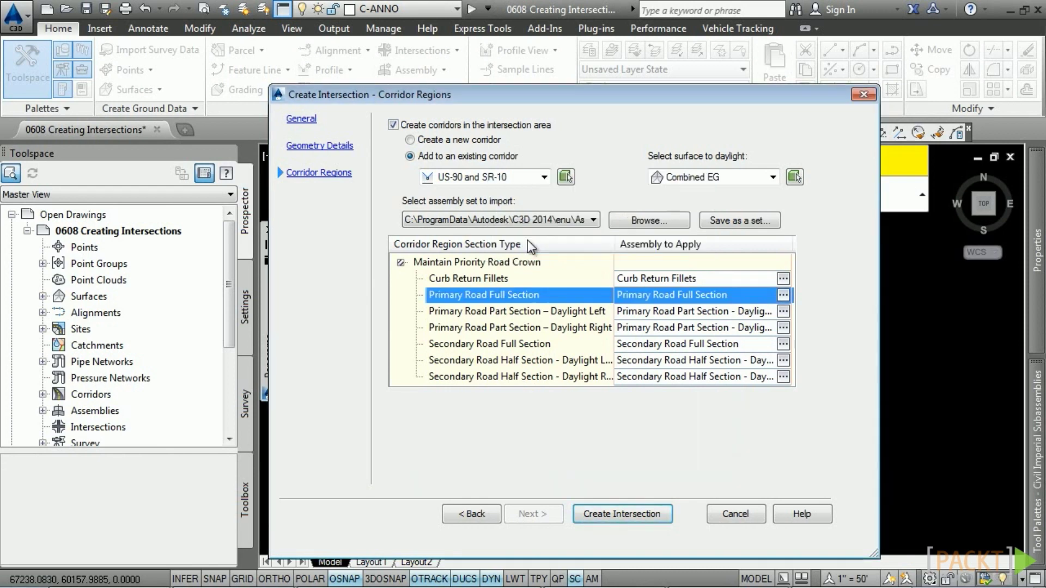
Apply a Primary Road Half Section assembly to the primary road's Daylight Left part section and Primary Road Part Section - Daylight Right to its Daylight Right one
click(783, 312)
click(598, 213)
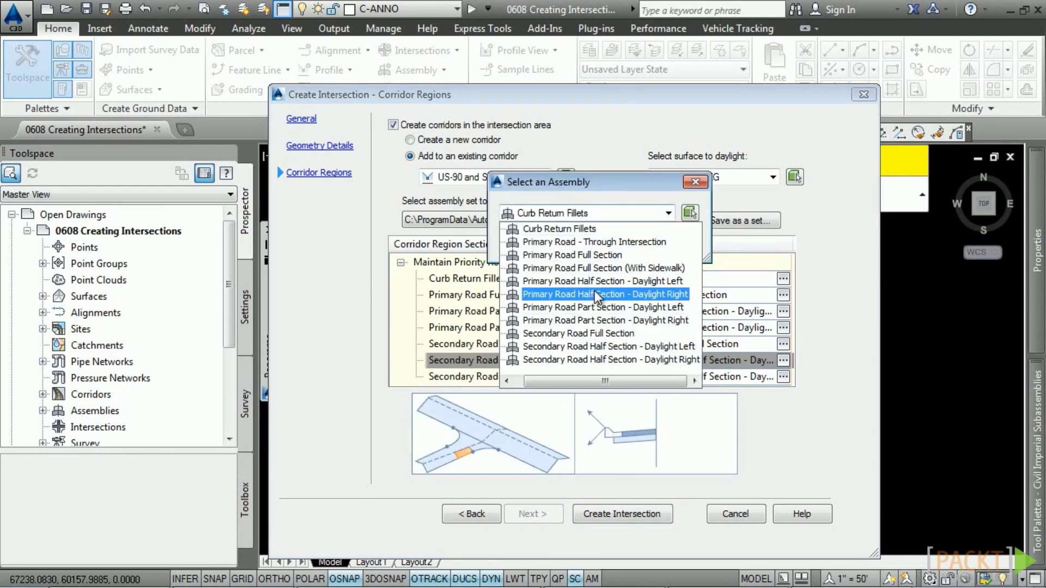
click(587, 308)
click(531, 244)
click(782, 328)
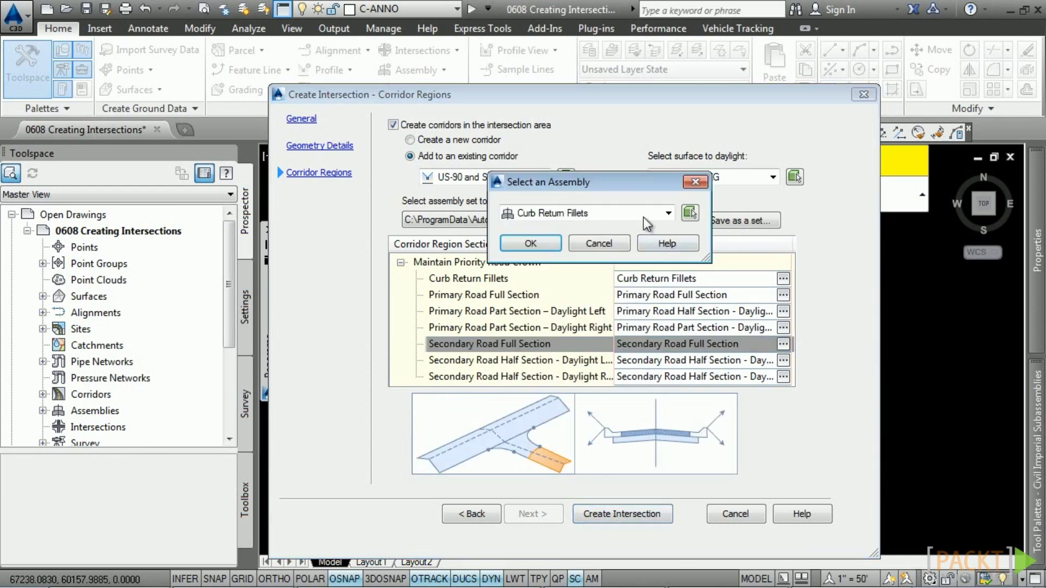
click(638, 213)
click(605, 321)
click(530, 243)
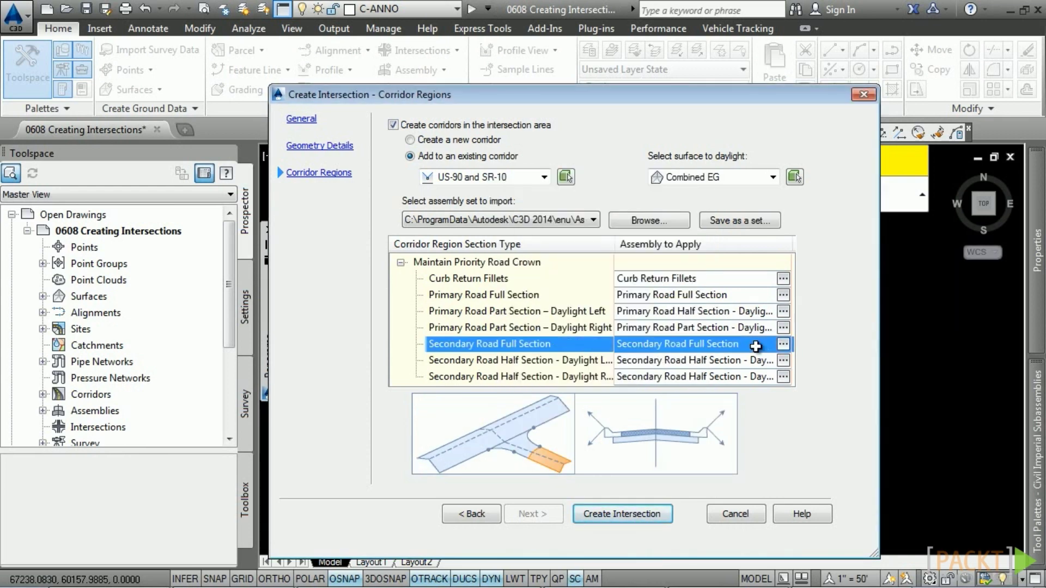
Apply the Secondary Road Full Section assembly to the secondary road's full section region
click(782, 343)
click(638, 213)
click(586, 347)
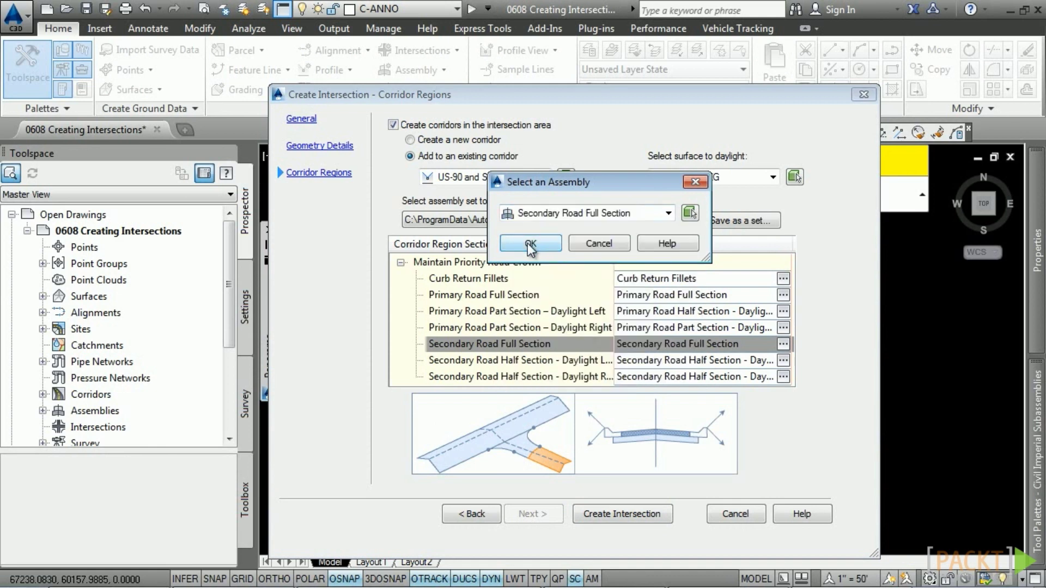
click(531, 243)
Apply the Secondary Road Half Section - Daylight Left and Daylight Right assemblies to the matching secondary road half section regions
click(782, 311)
click(638, 213)
click(586, 346)
click(530, 243)
click(782, 295)
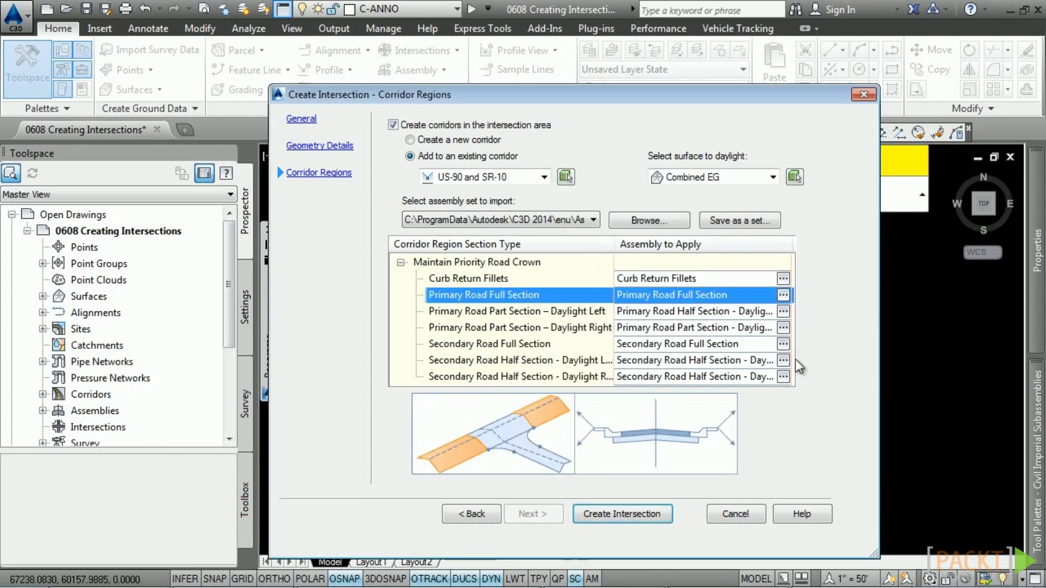
click(668, 213)
click(604, 359)
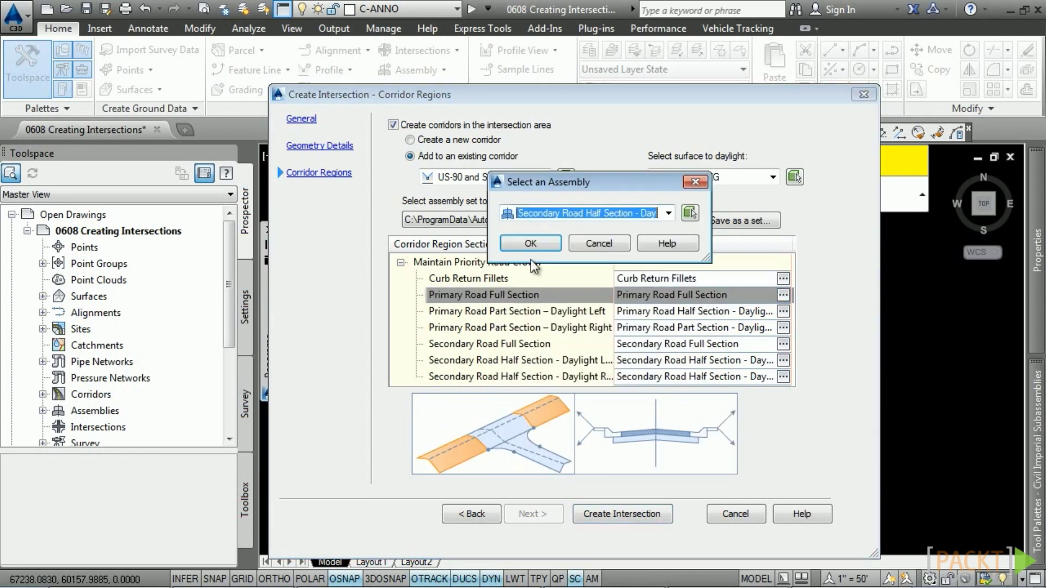
click(532, 243)
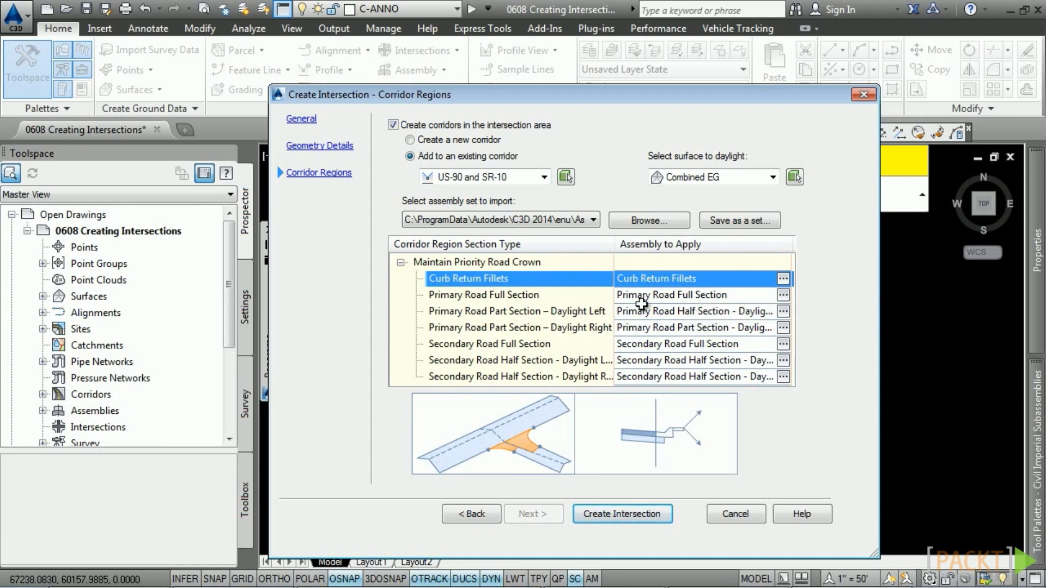
Save the assemblies as the set "Intersection Standard 1" in the 0074OS Building a Road folder, and create the US-90 and SR-10 intersection
click(732, 224)
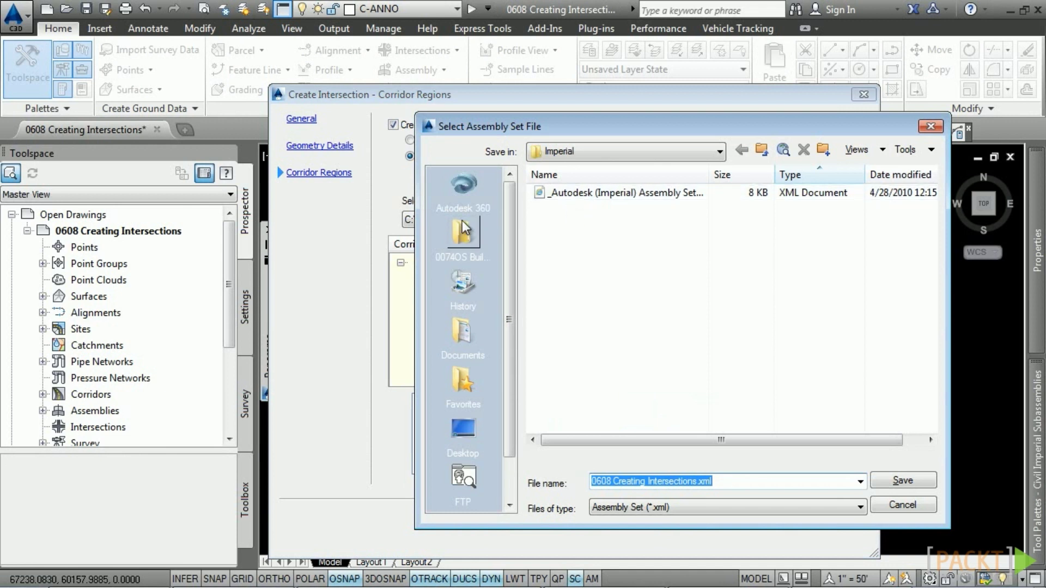
click(599, 153)
click(740, 455)
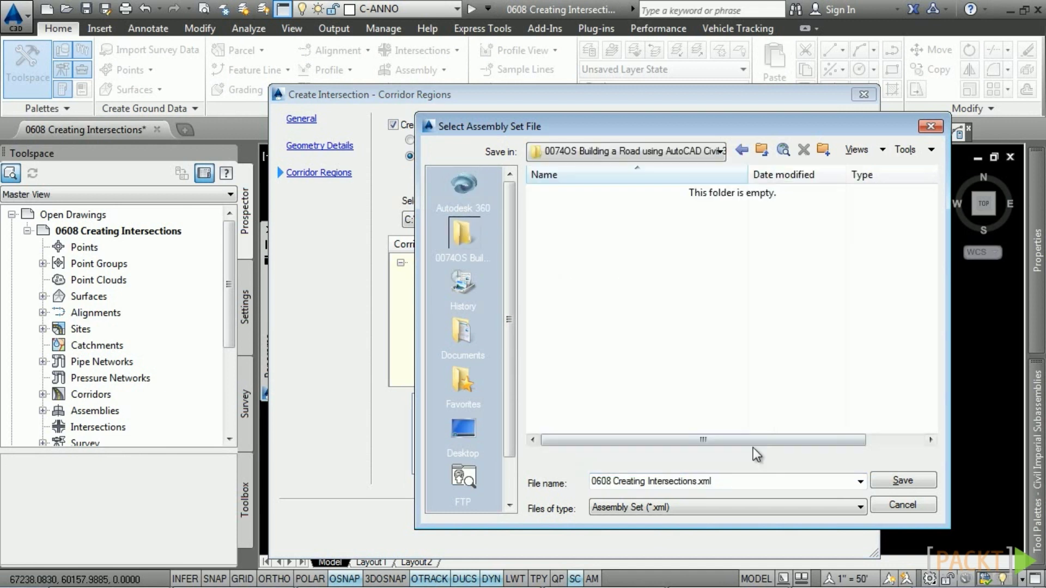
triple_click(742, 480)
text(Intersection Standard 1)
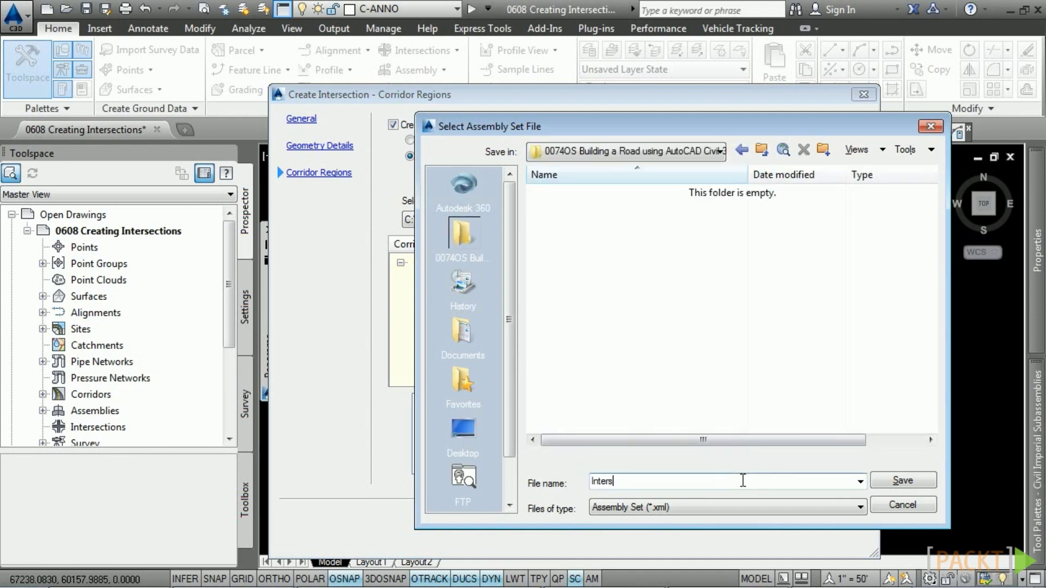
click(902, 481)
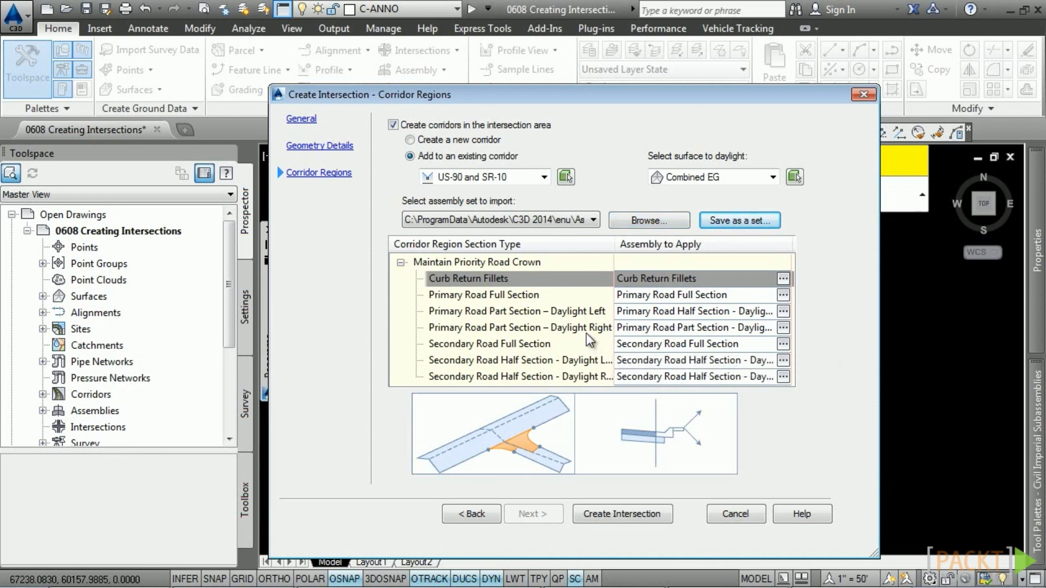
click(633, 513)
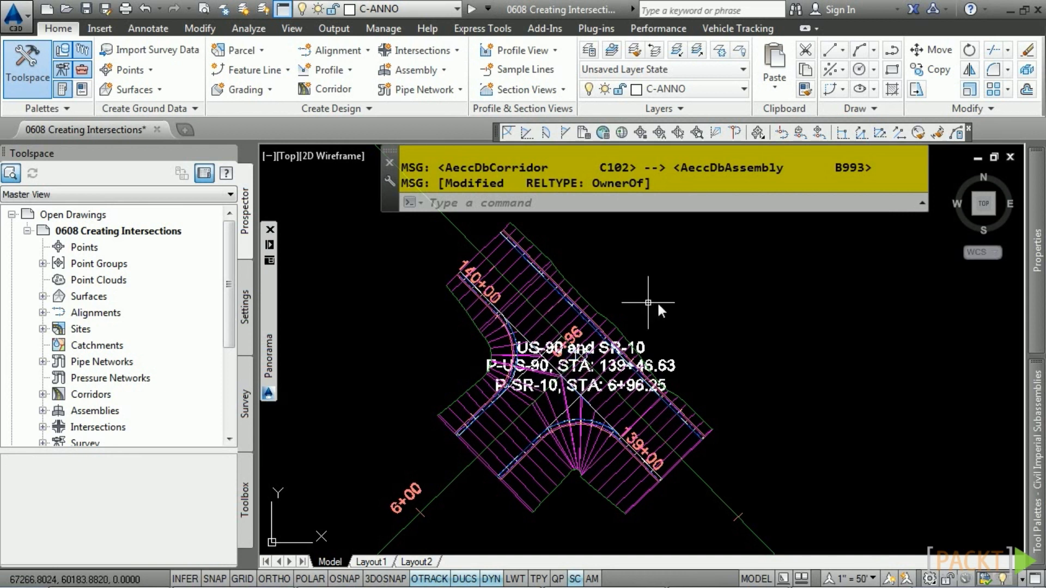
Regenerate all viewports and inspect the editing commands available for the US-90 and SR-10 intersection object
text(rea)
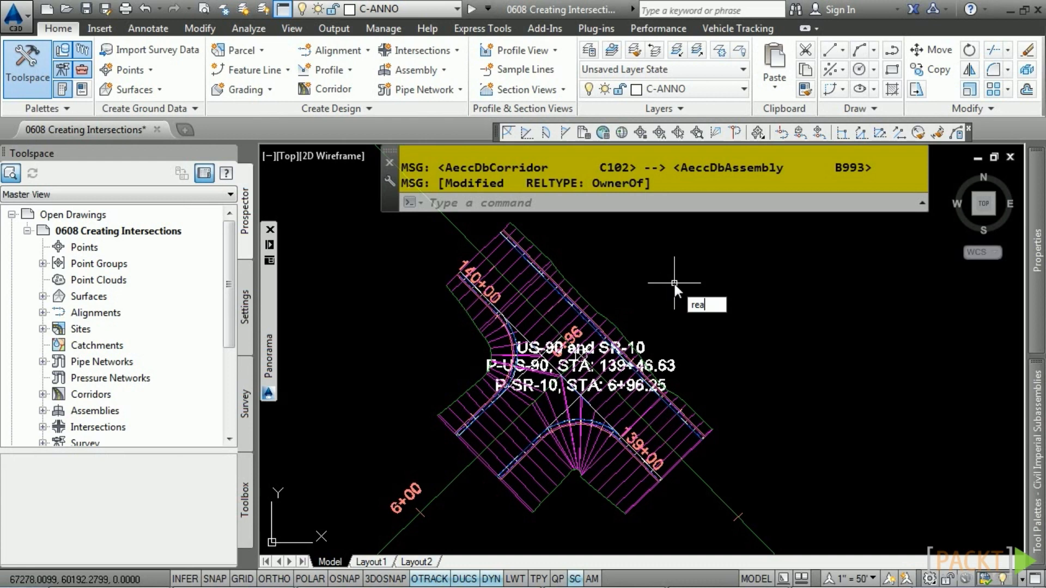
key(Return)
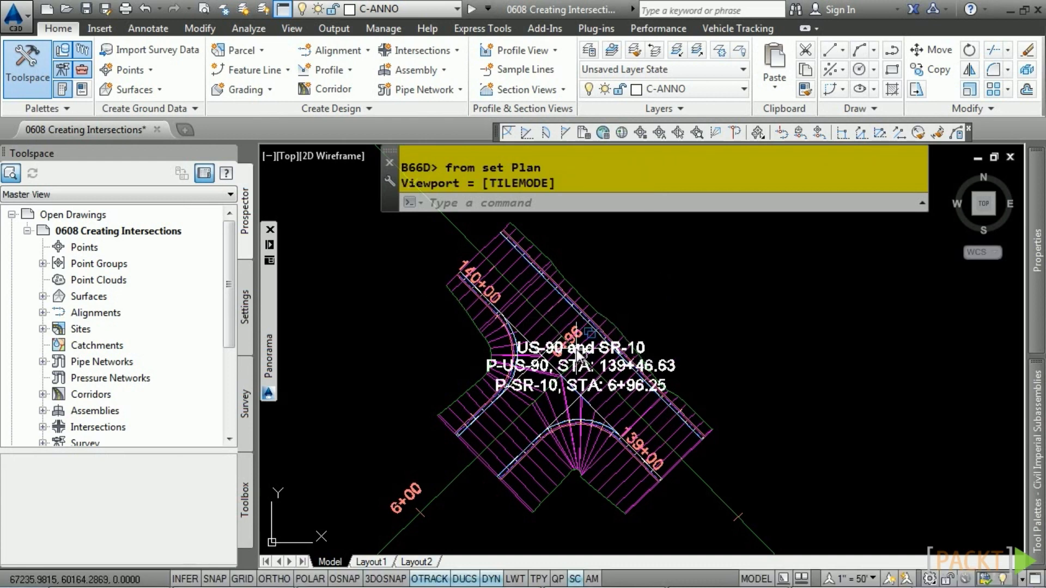
scroll(576, 351, up, 4)
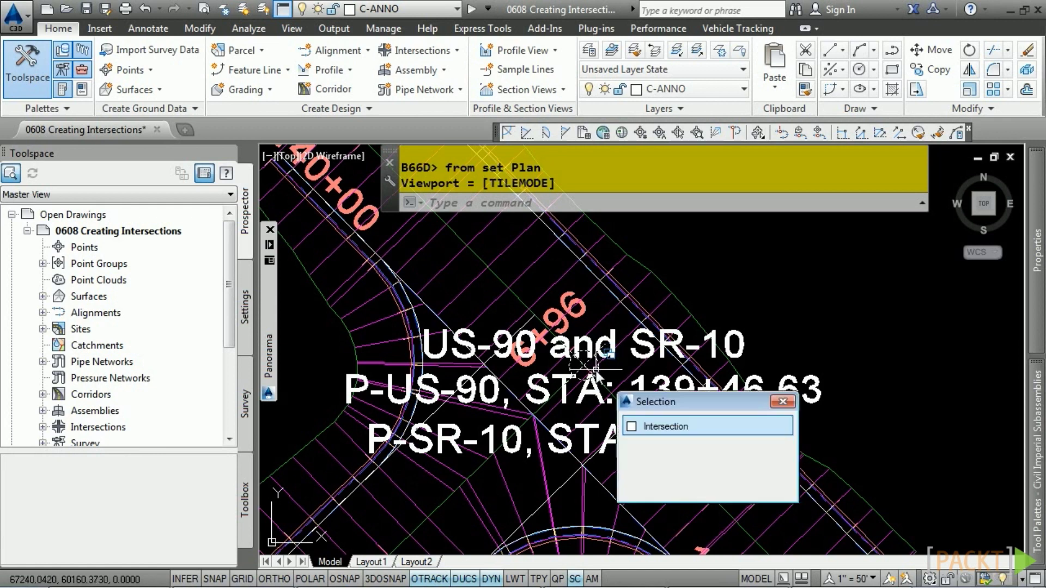
click(596, 366)
click(817, 424)
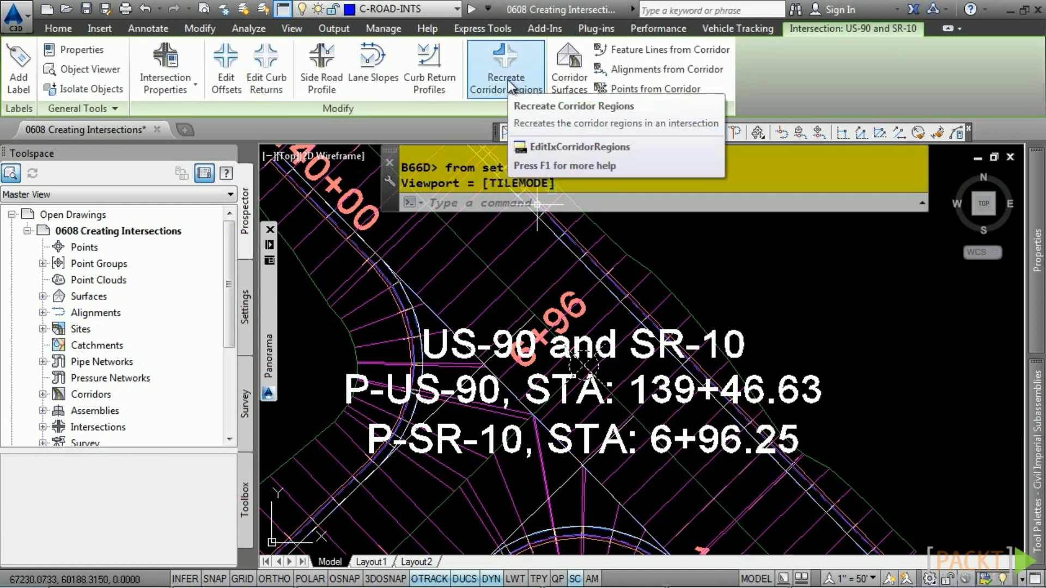
key(Escape)
key(Escape)
scroll(591, 351, down, 4)
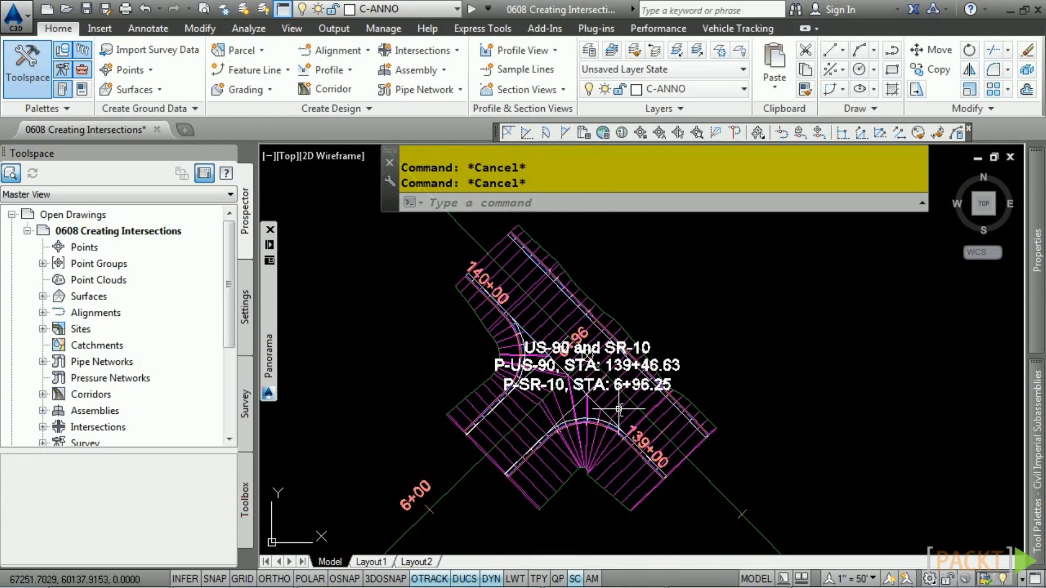
Examine the US-90 and SR-10 corridor in 3D with the Object Viewer, looking closely at the intersection's curb returns
click(499, 460)
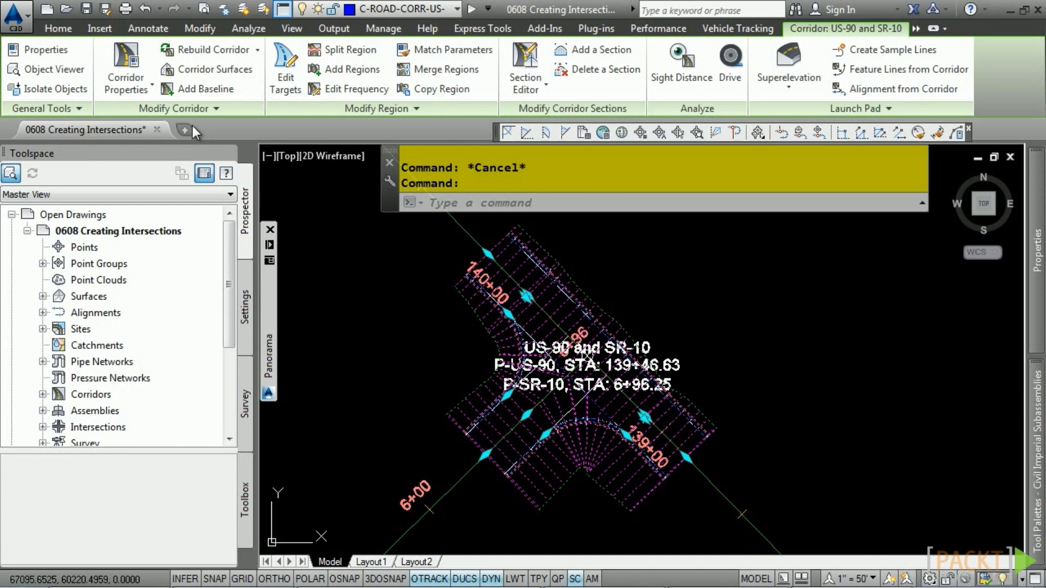
click(47, 69)
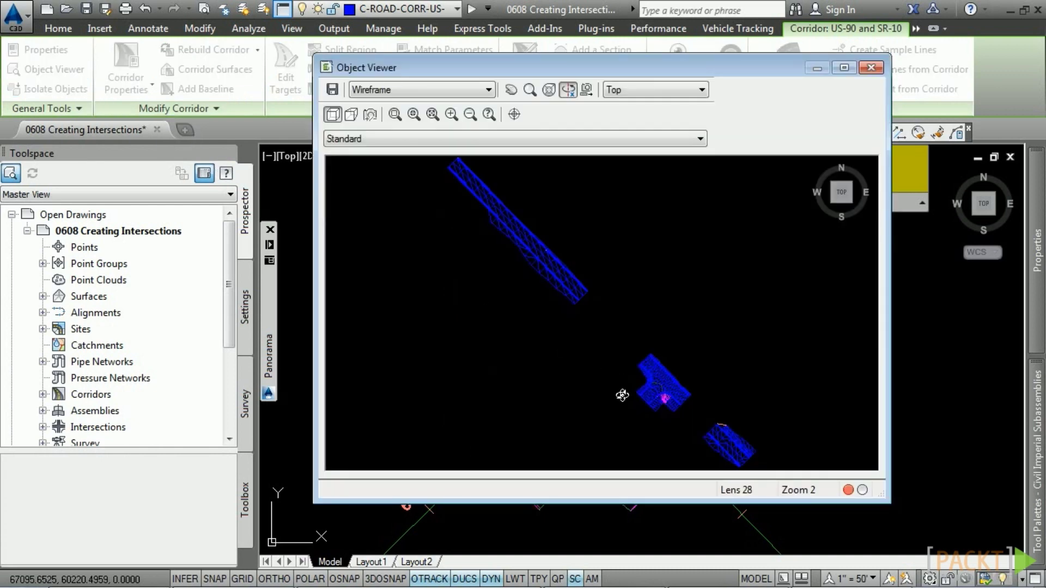
scroll(622, 395, up, 5)
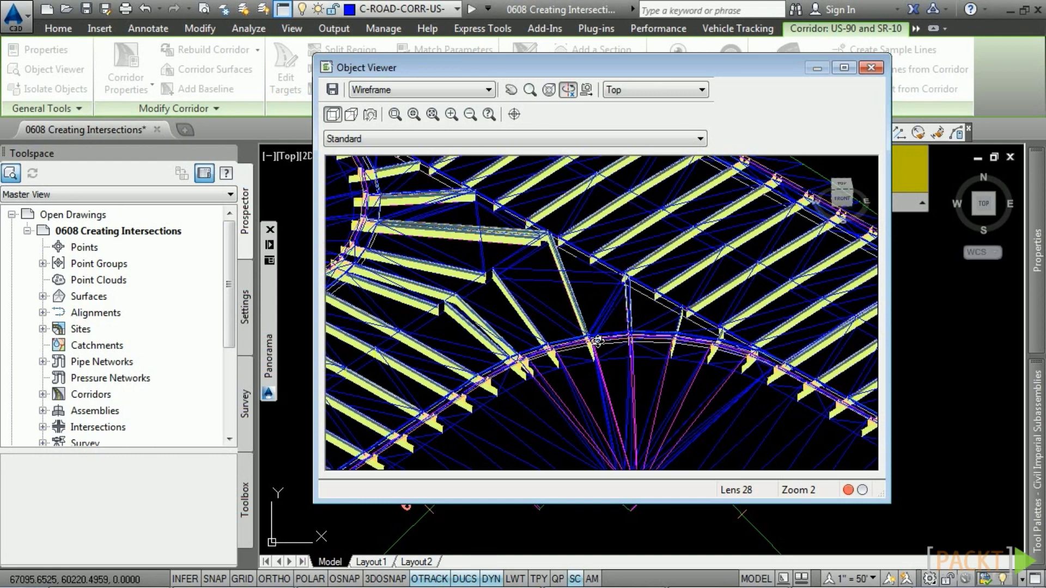
middle_drag(512, 338, 561, 375)
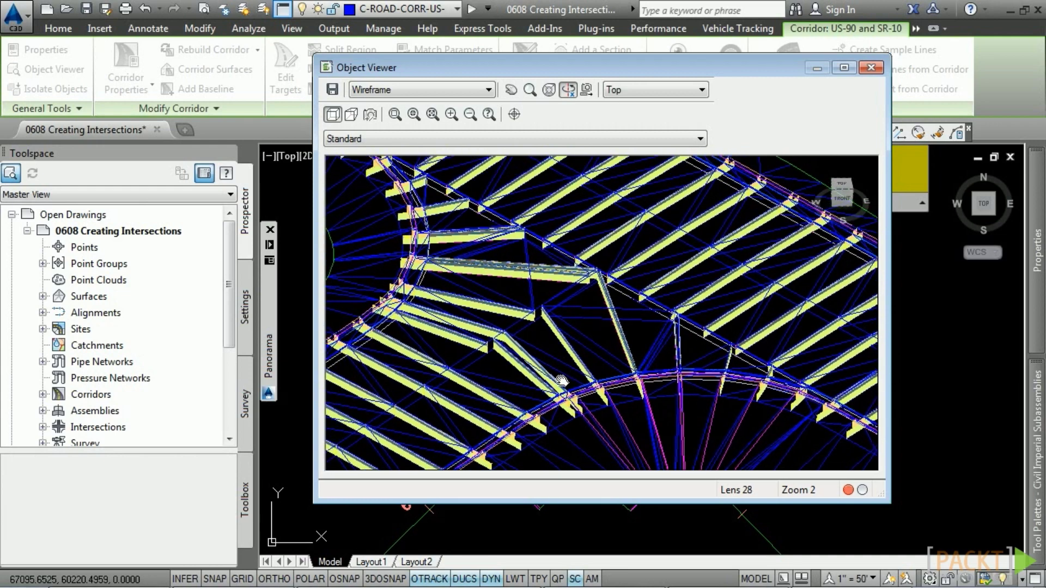
scroll(624, 374, down, 5)
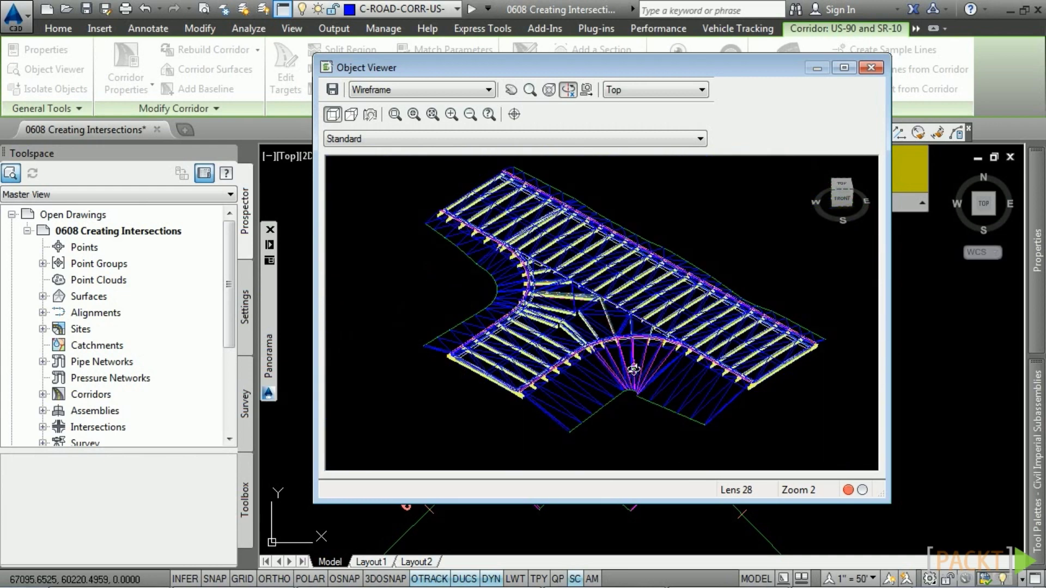
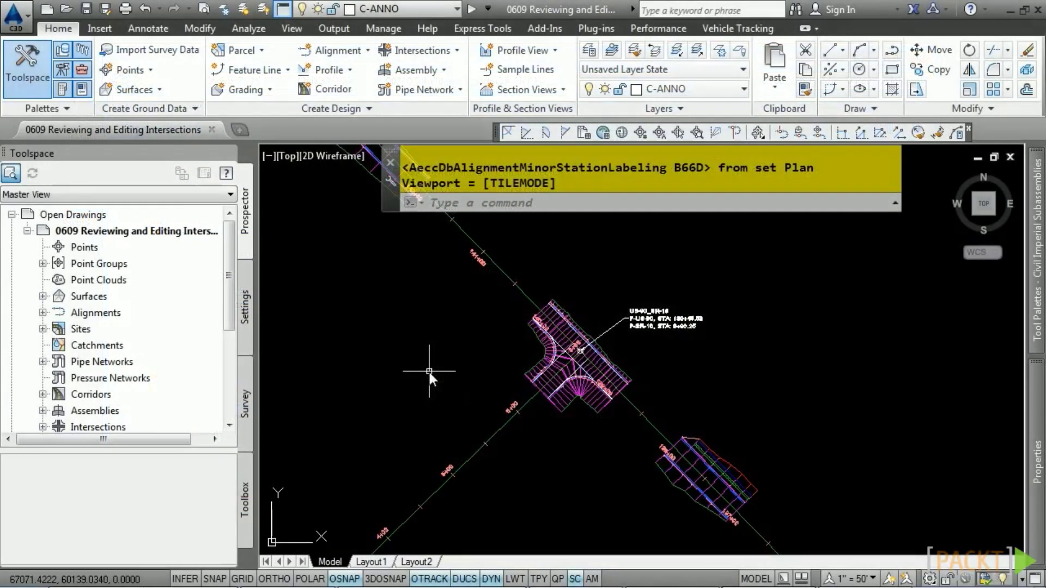
Review the US-90_SR-10 intersection's intersecting alignments and quadrants, including the editing commands offered for the SW quadrant
mouse_move(429, 372)
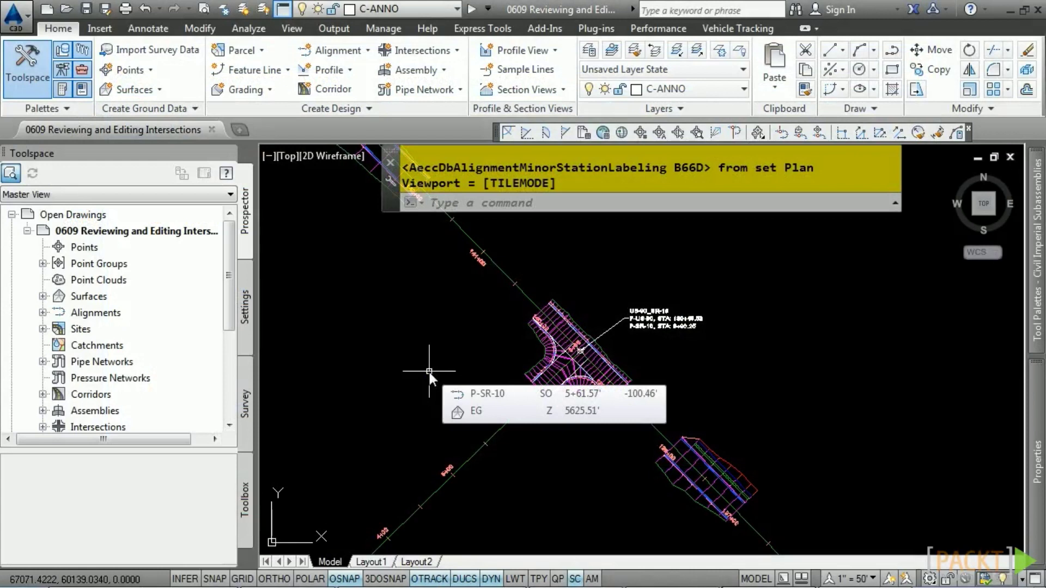
mouse_move(492, 378)
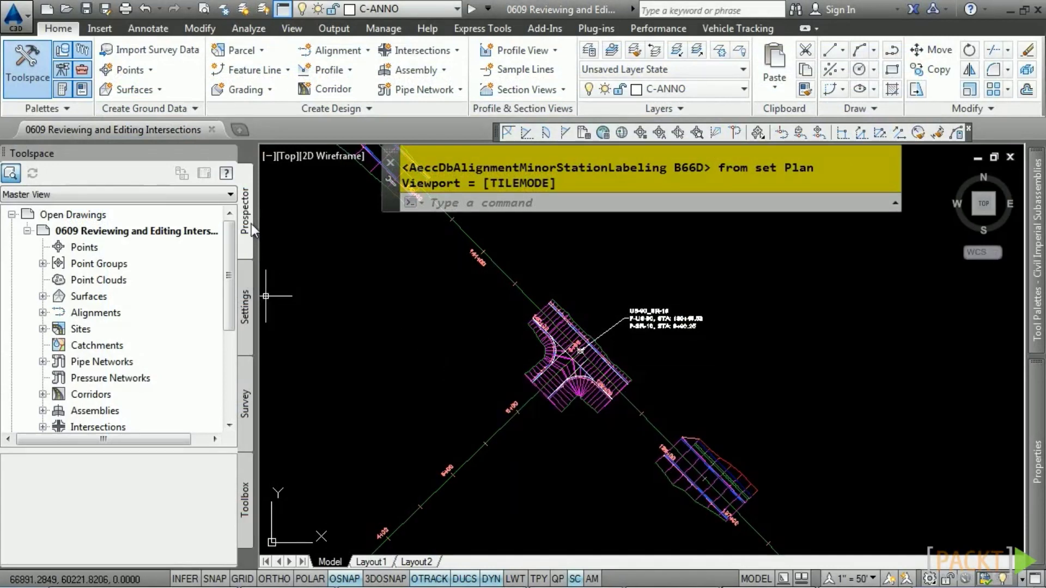
drag(229, 289, 228, 345)
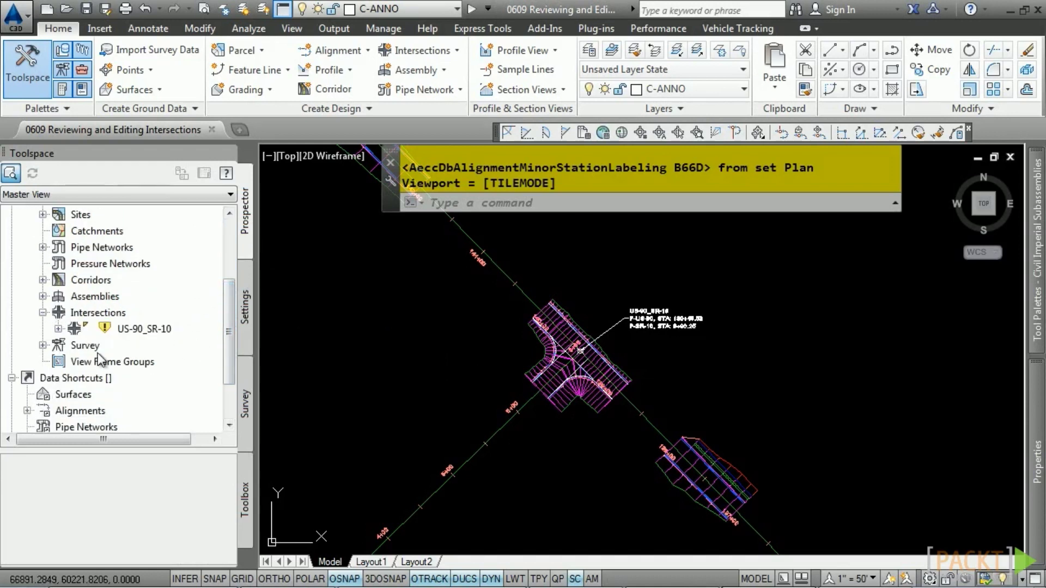
click(59, 329)
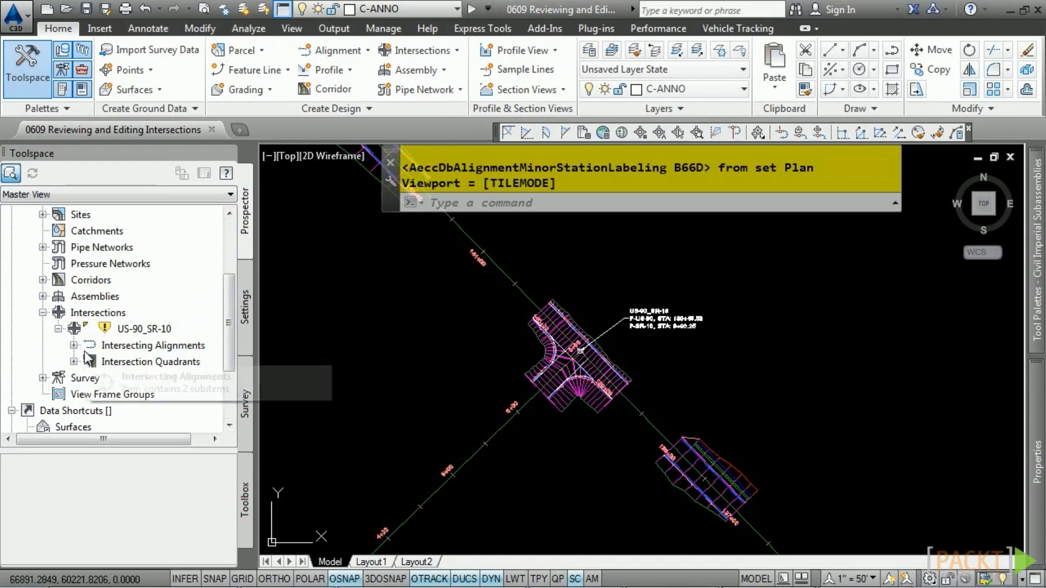
click(73, 345)
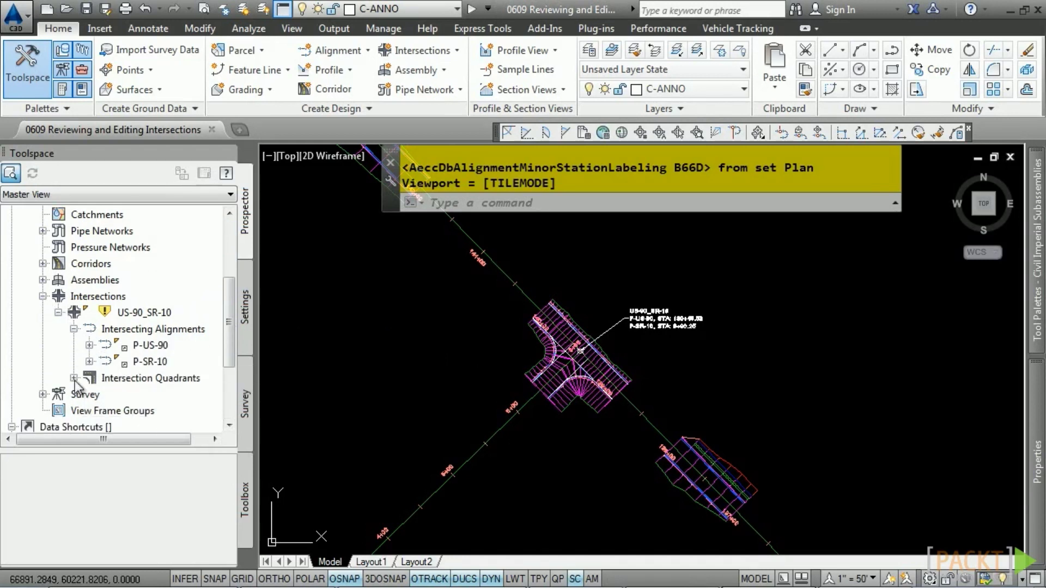
click(74, 378)
right_click(137, 393)
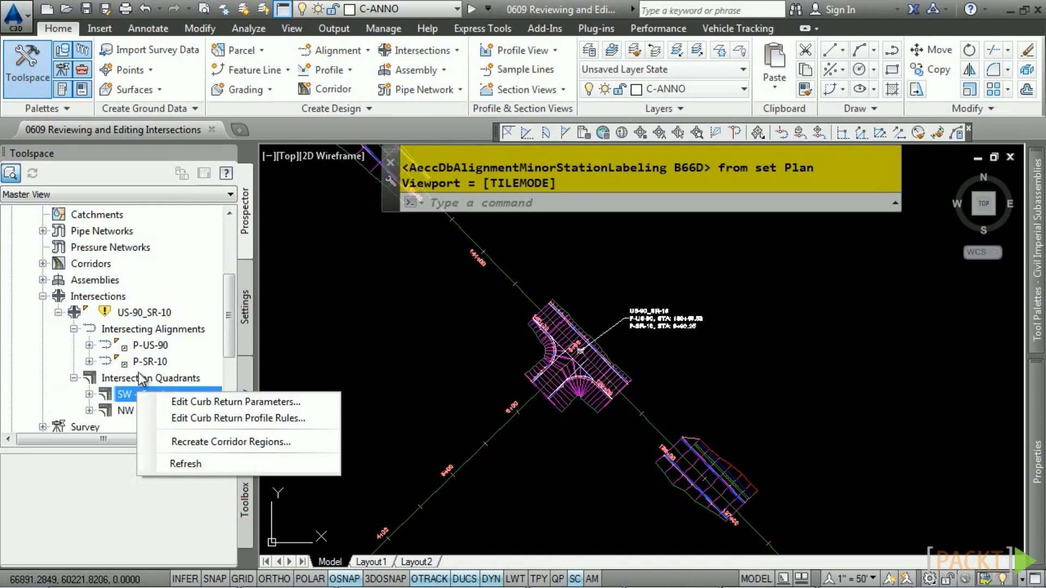
click(132, 346)
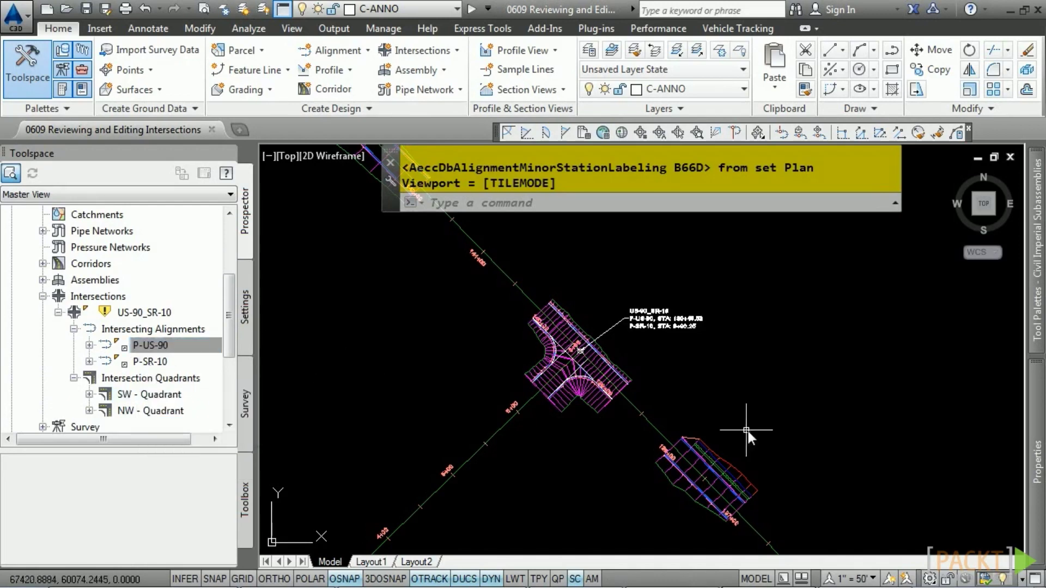
Edit the US-90_SR-10 intersection's curb returns, setting the NW quadrant's circular fillet radius to 50 ft
scroll(583, 352, up, 5)
click(548, 355)
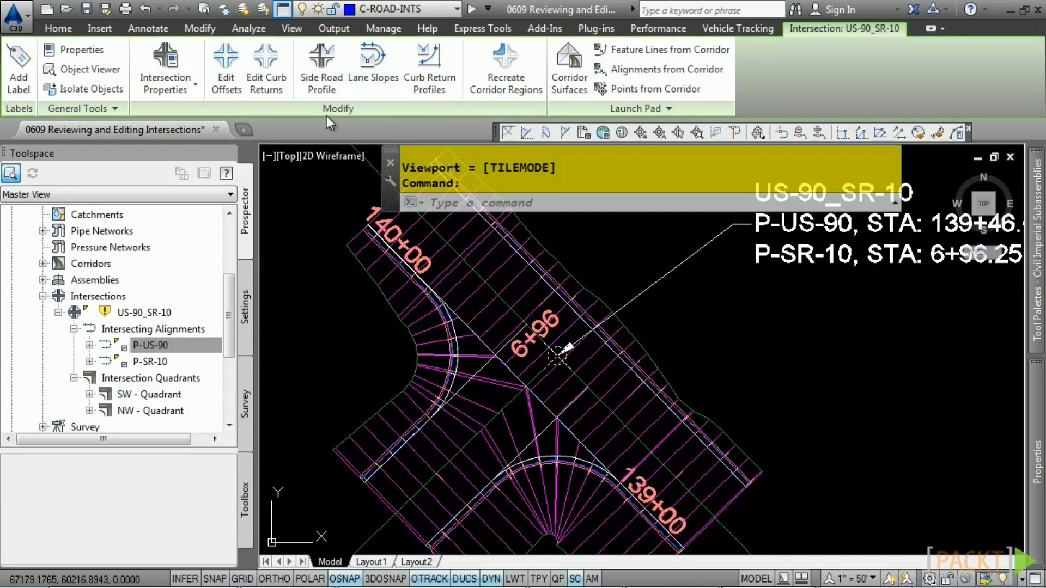
middle_drag(399, 420, 479, 439)
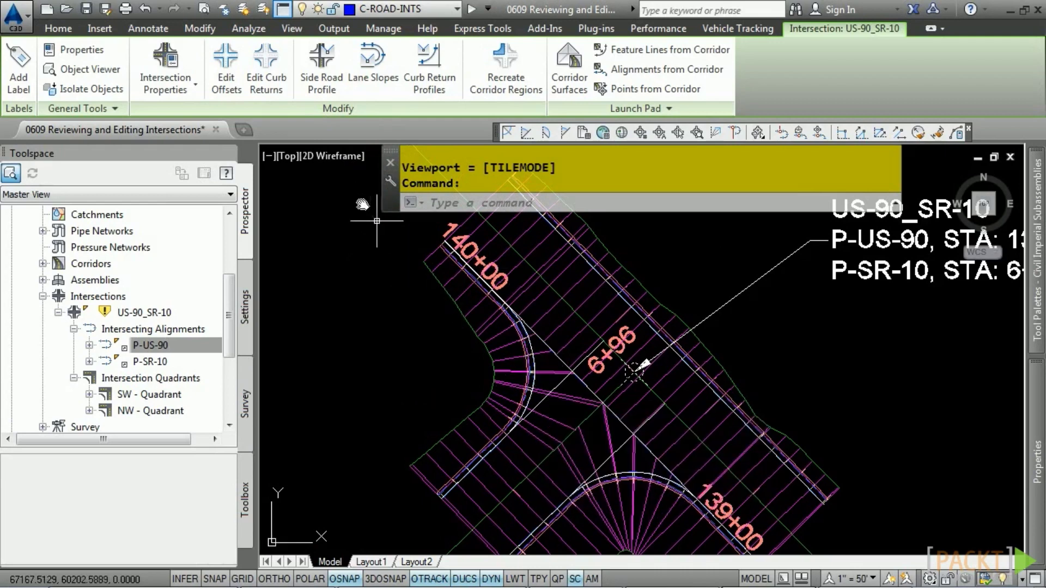
click(266, 79)
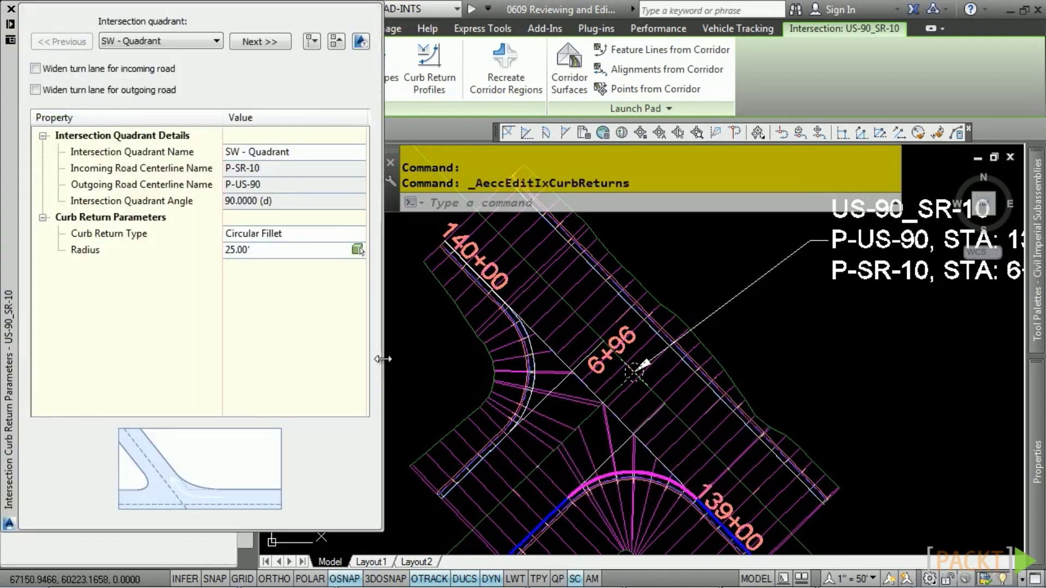
click(256, 43)
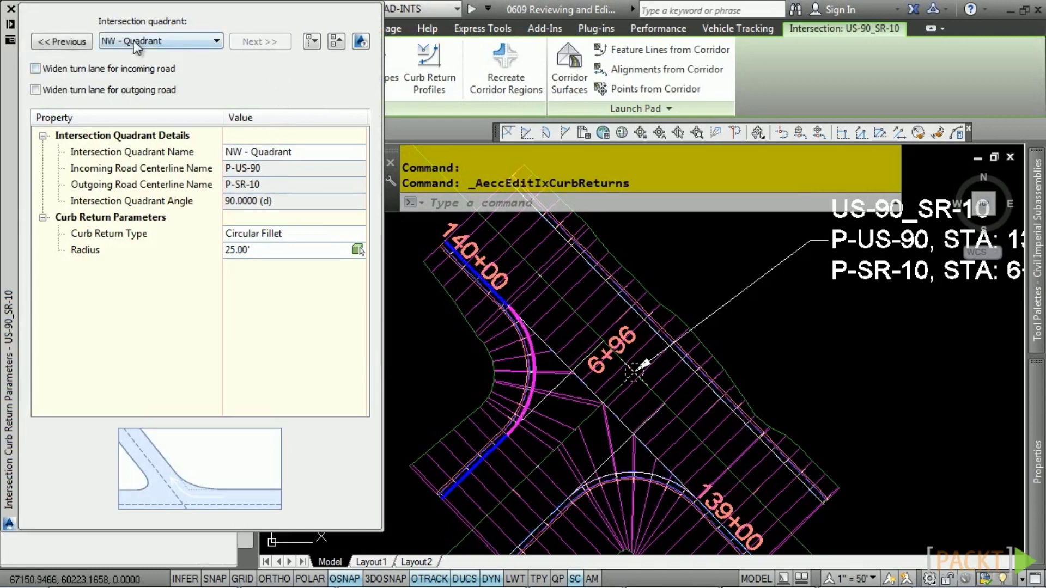
click(78, 40)
click(257, 46)
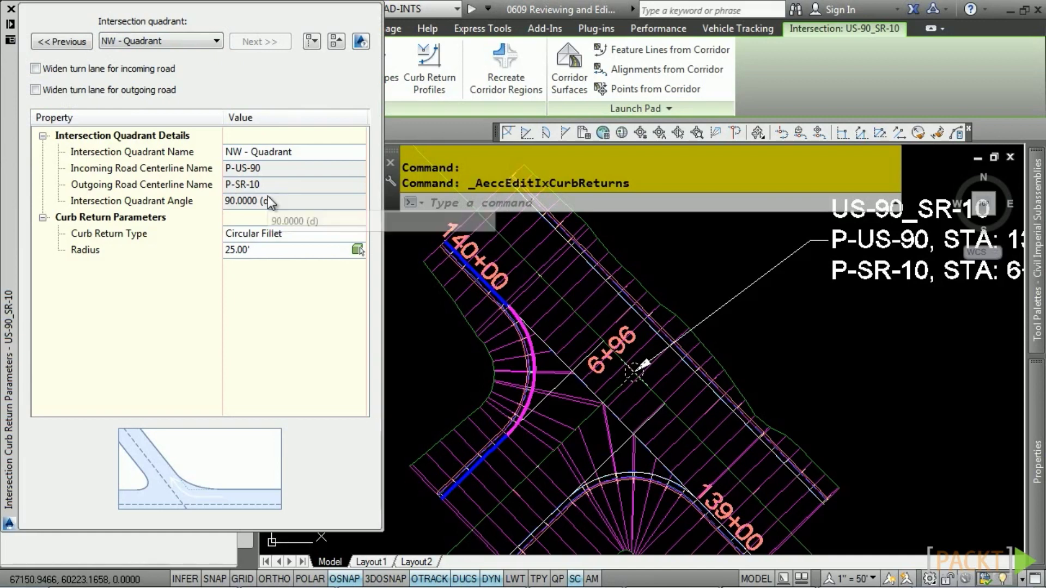
click(280, 250)
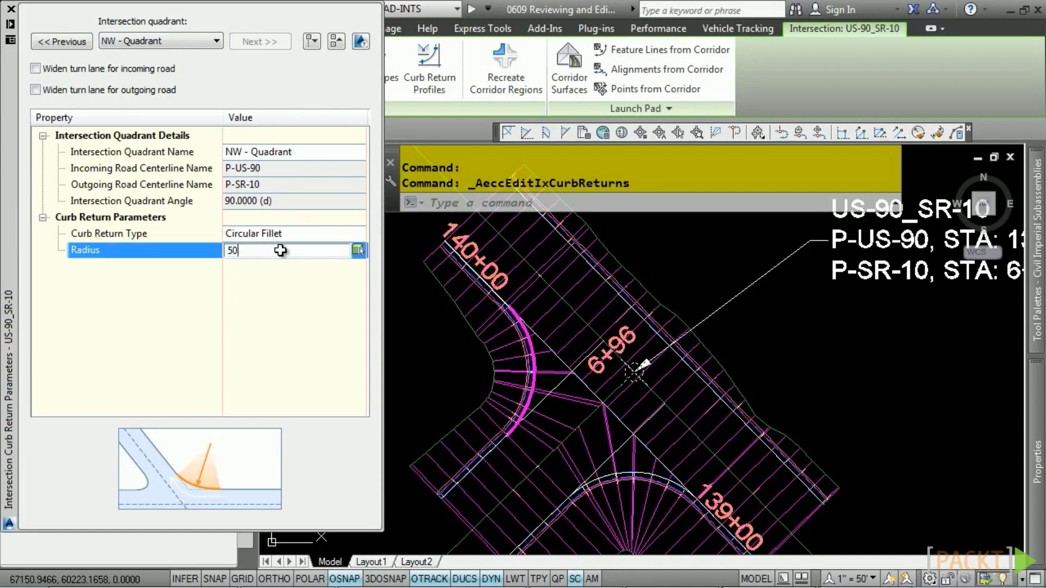
text(50)
key(Return)
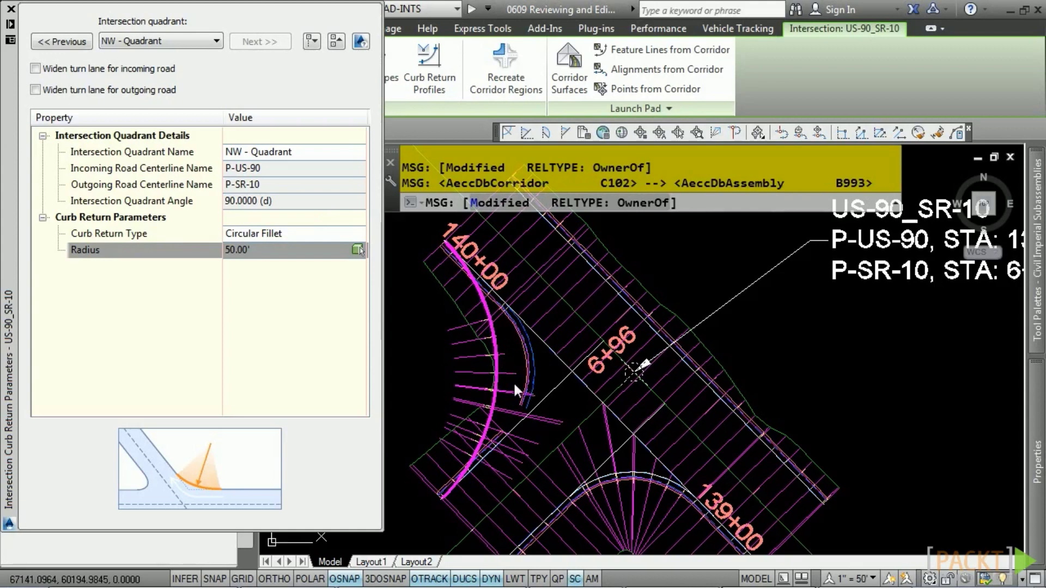
click(11, 9)
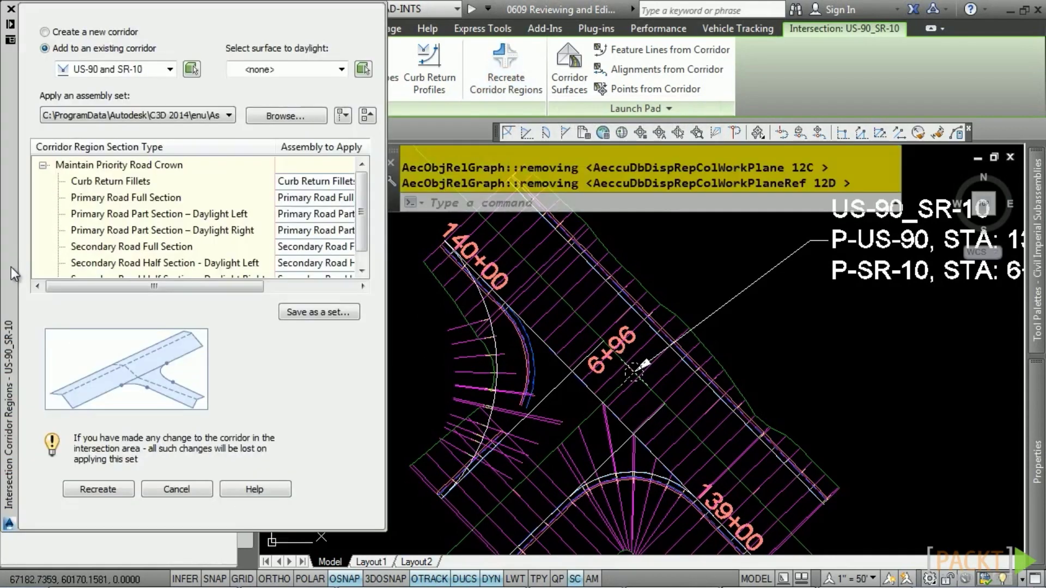
Recreate the intersection's corridor regions in the existing US-90 and SR-10 corridor, using Combined EG as the daylight surface
drag(132, 207, 120, 213)
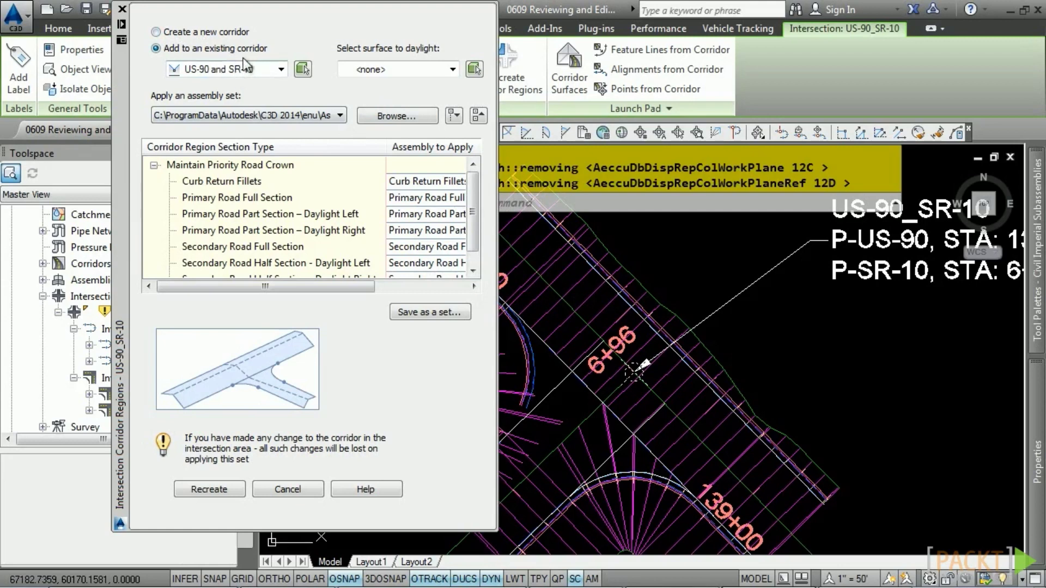
click(400, 69)
click(400, 98)
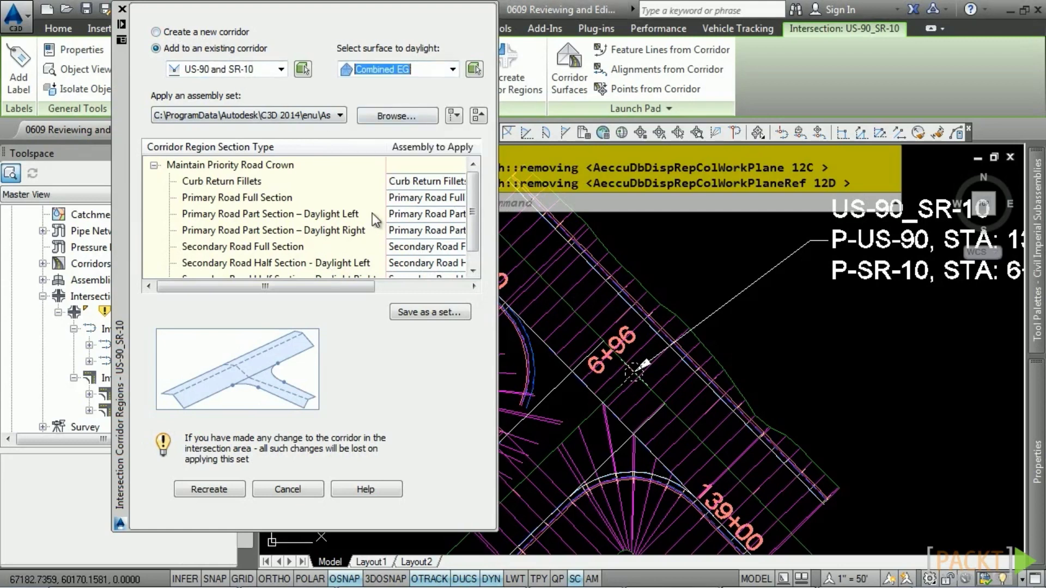
click(335, 289)
mouse_move(334, 290)
mouse_down()
mouse_move(419, 295)
mouse_move(329, 292)
mouse_up()
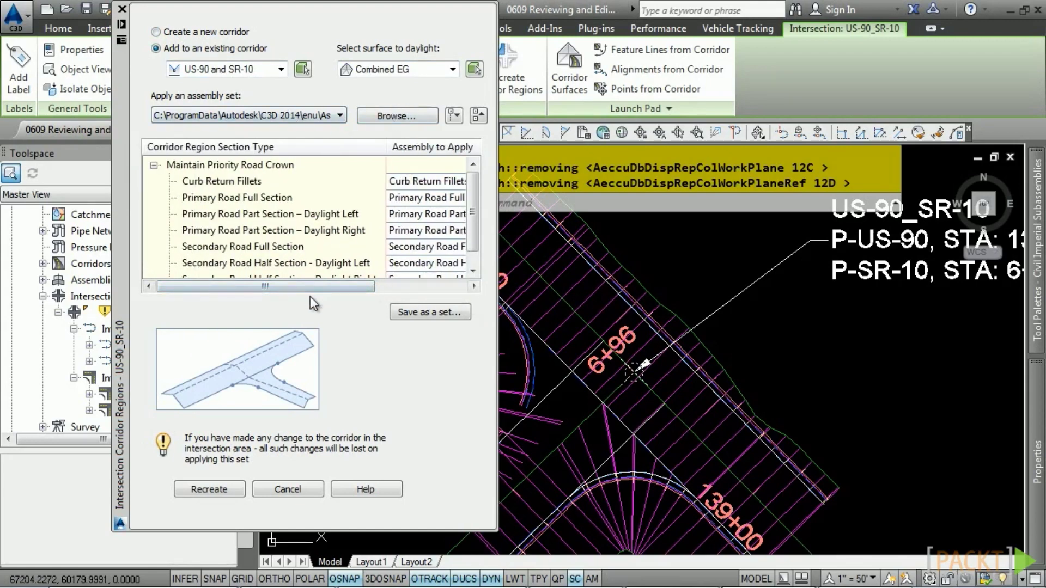
click(210, 489)
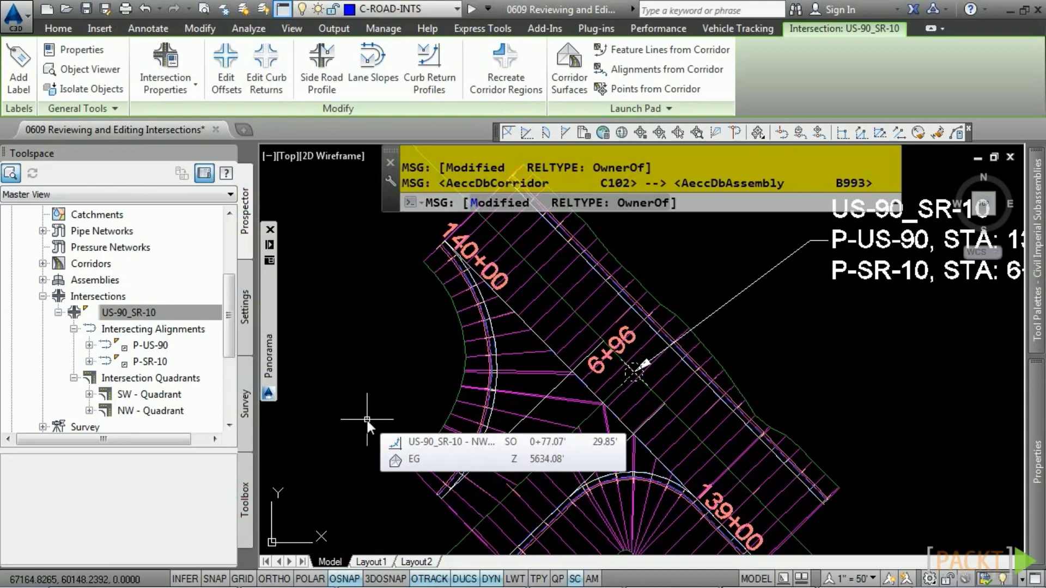
scroll(486, 394, down, 4)
middle_drag(528, 443, 512, 420)
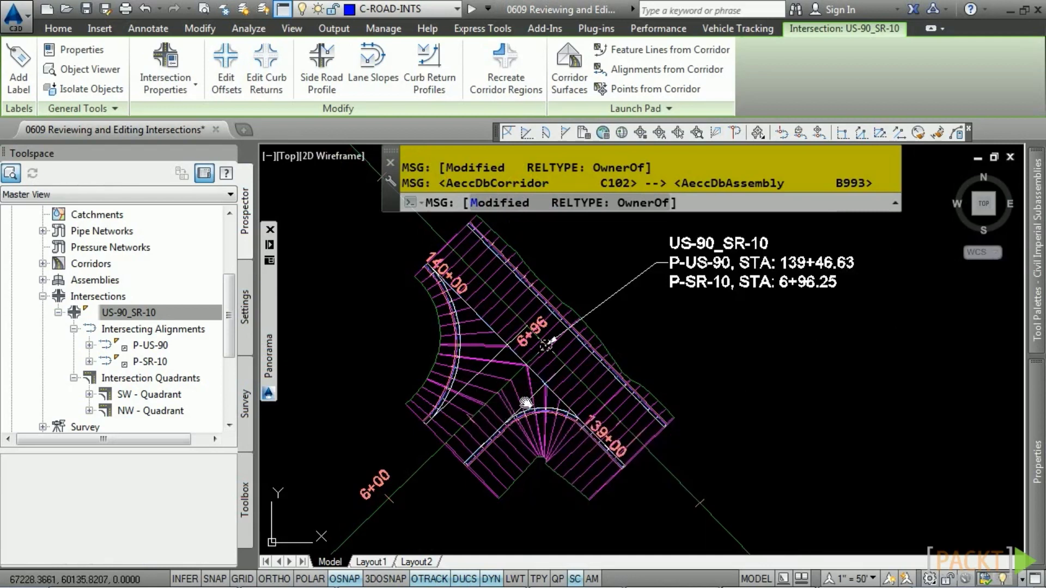
mouse_move(525, 403)
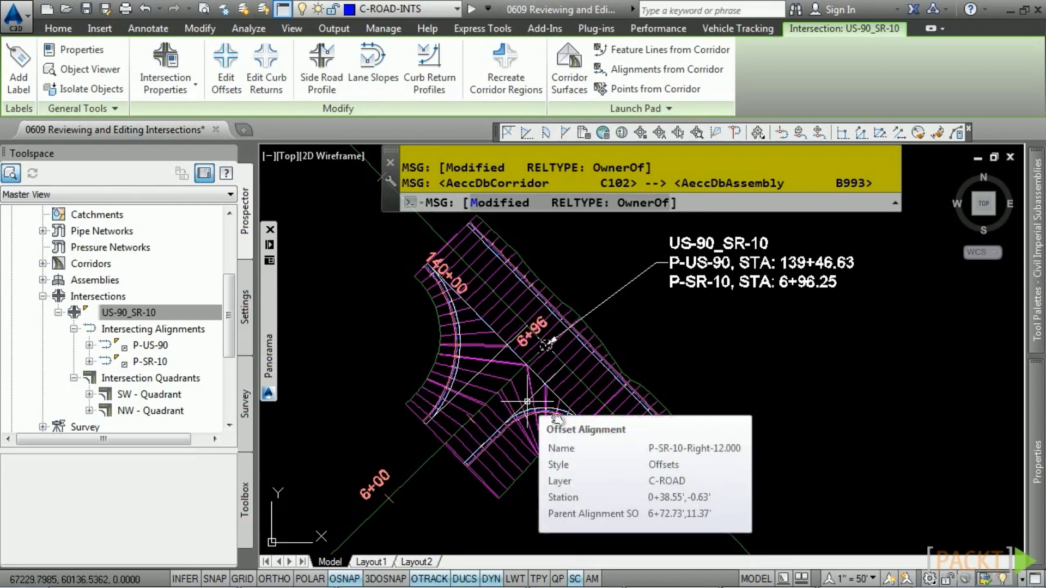
scroll(526, 402, down, 4)
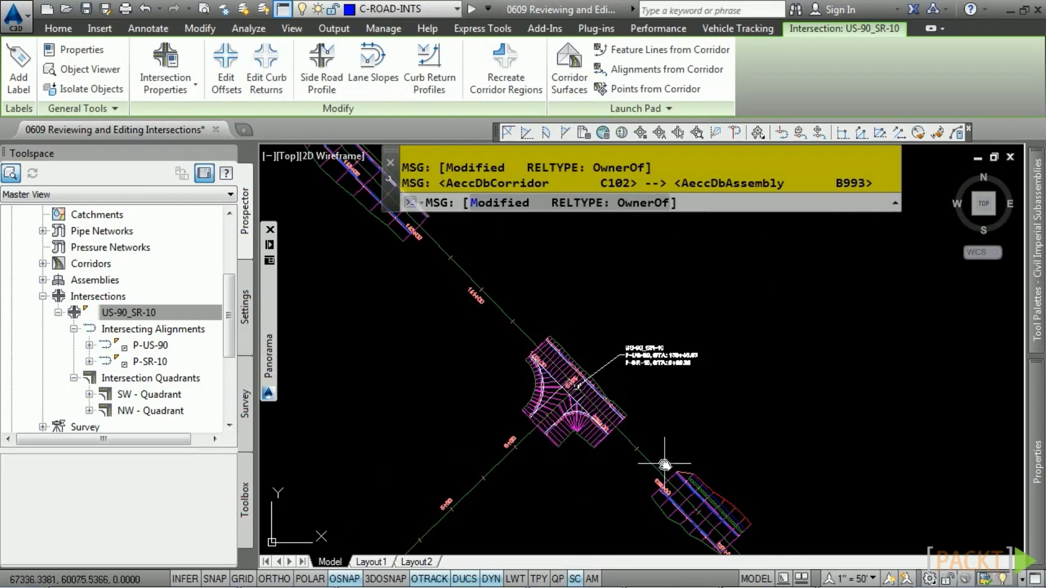
Edit the assembly frequency of the intersection's NW quadrant curb return region, setting 2 feet along curves and along profile curves
scroll(552, 415, up, 4)
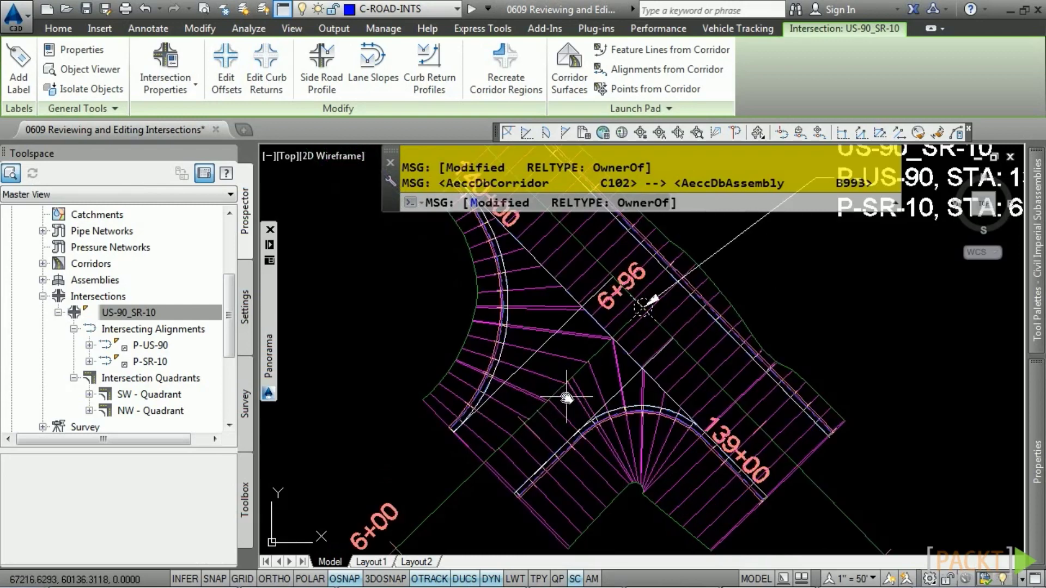
key(Escape)
click(539, 309)
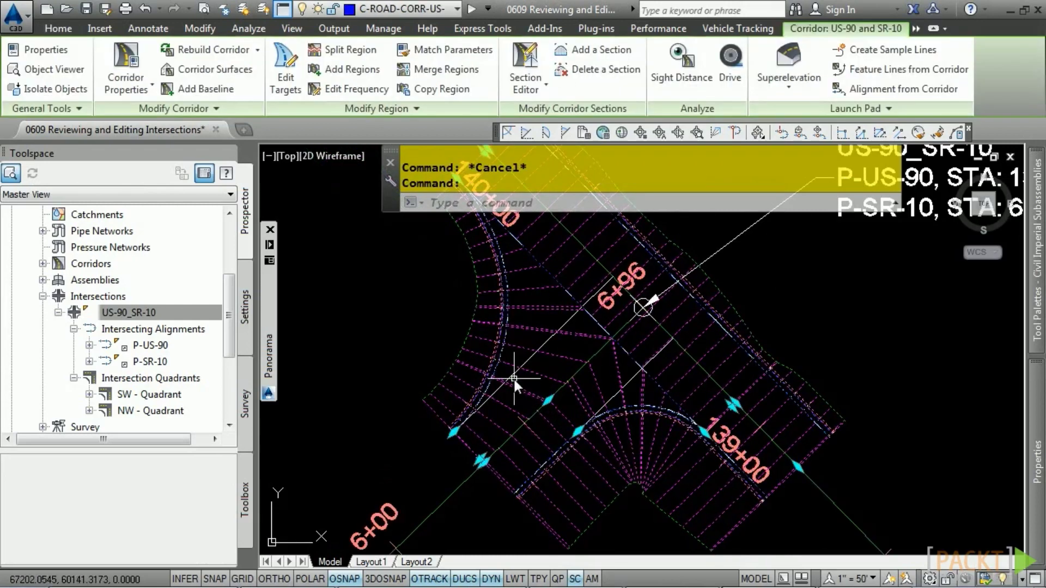
click(357, 86)
scroll(534, 326, down, 2)
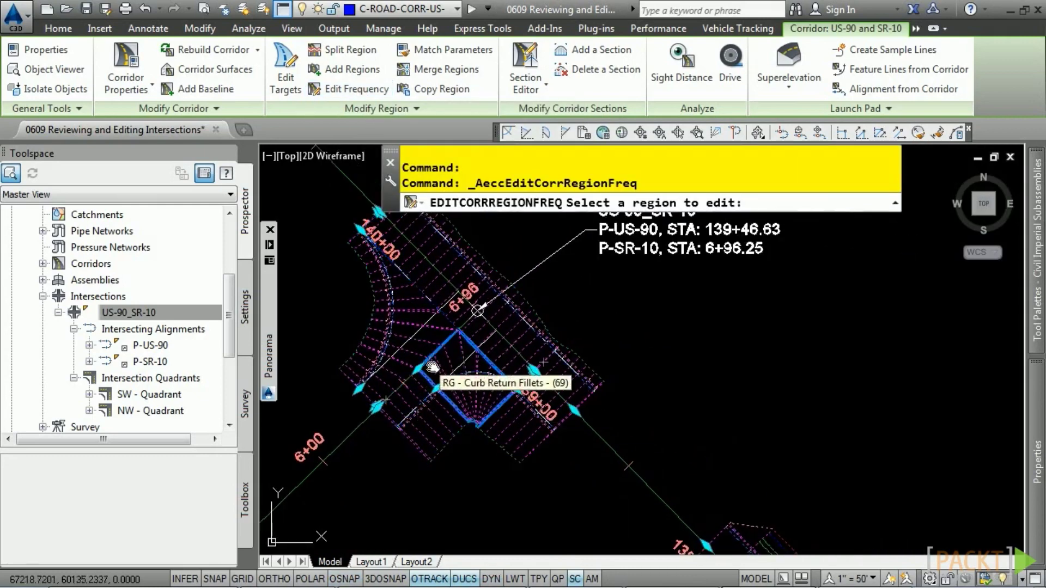
click(436, 392)
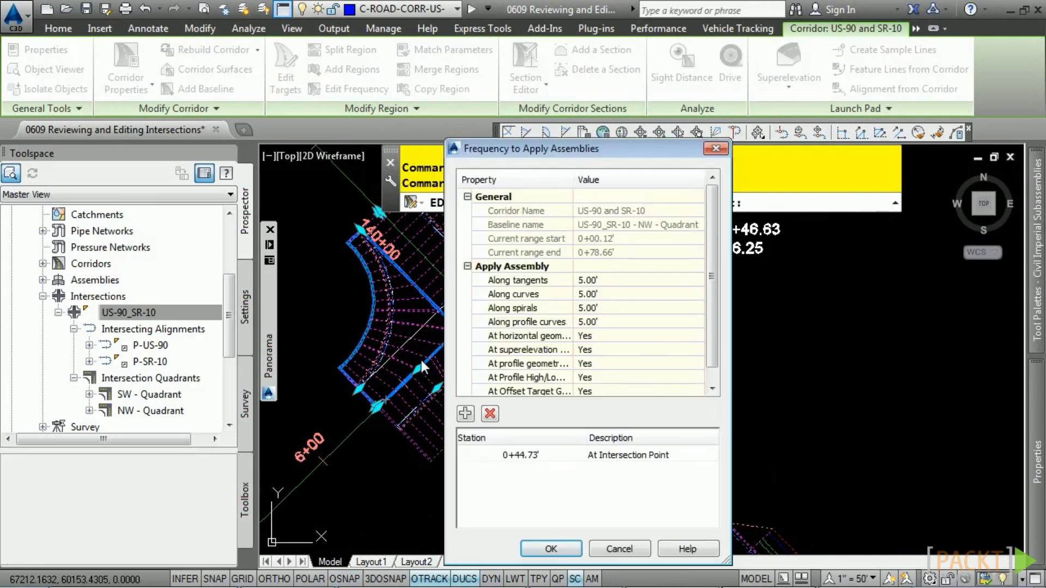
click(618, 294)
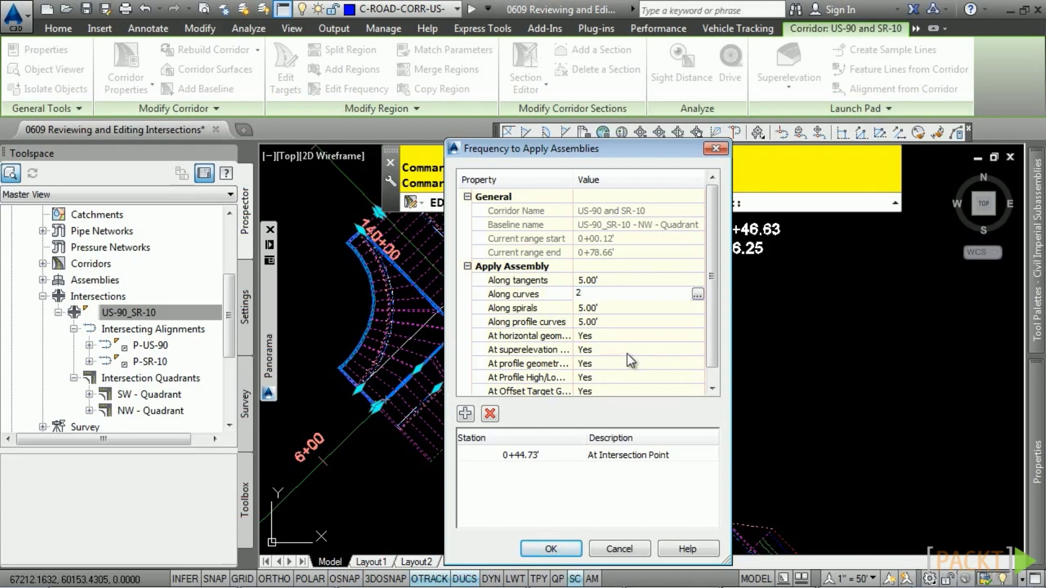
key(Return)
click(615, 324)
text(2)
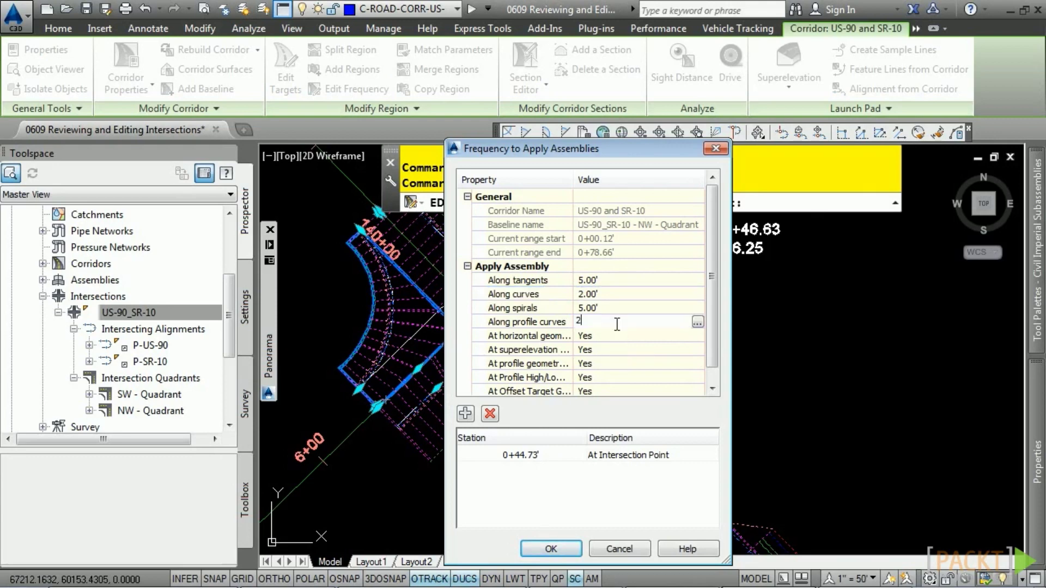
click(550, 549)
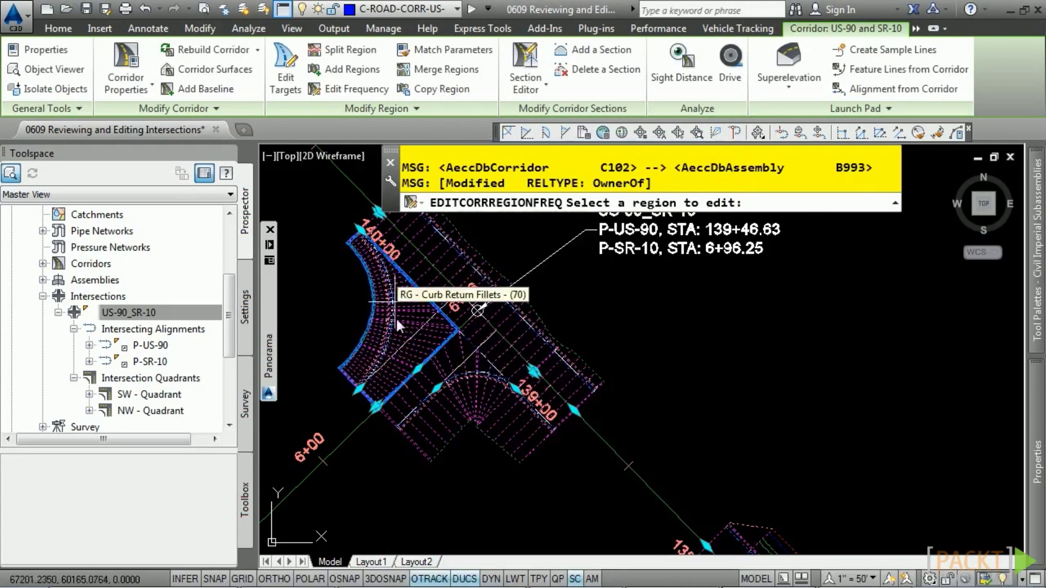
Set the along-tangents assembly frequency to 2 feet for the Secondary Road Half Section - Daylight Right region on SR-10
scroll(415, 430, up, 3)
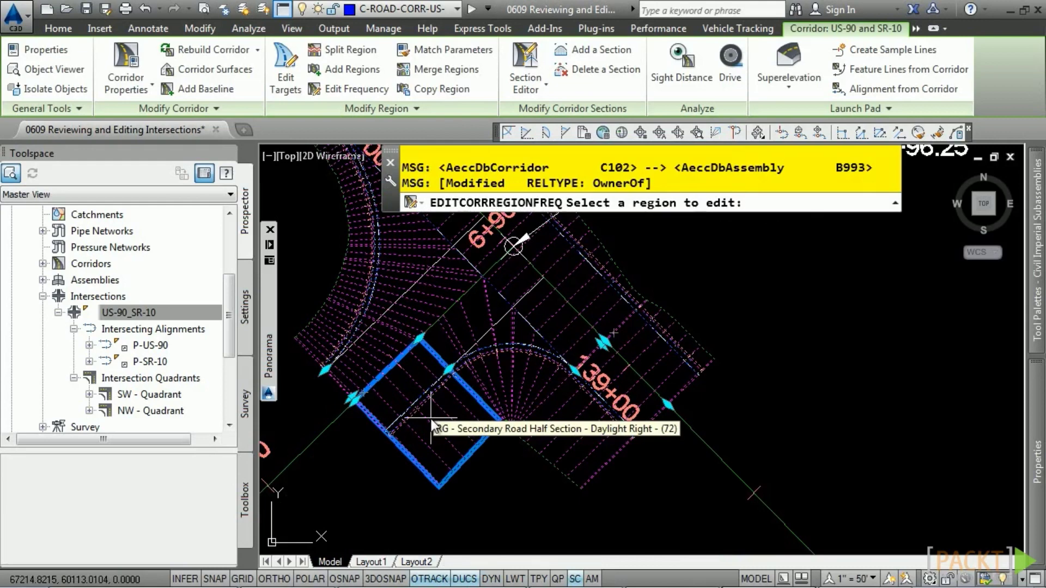
click(432, 421)
click(609, 280)
text(2)
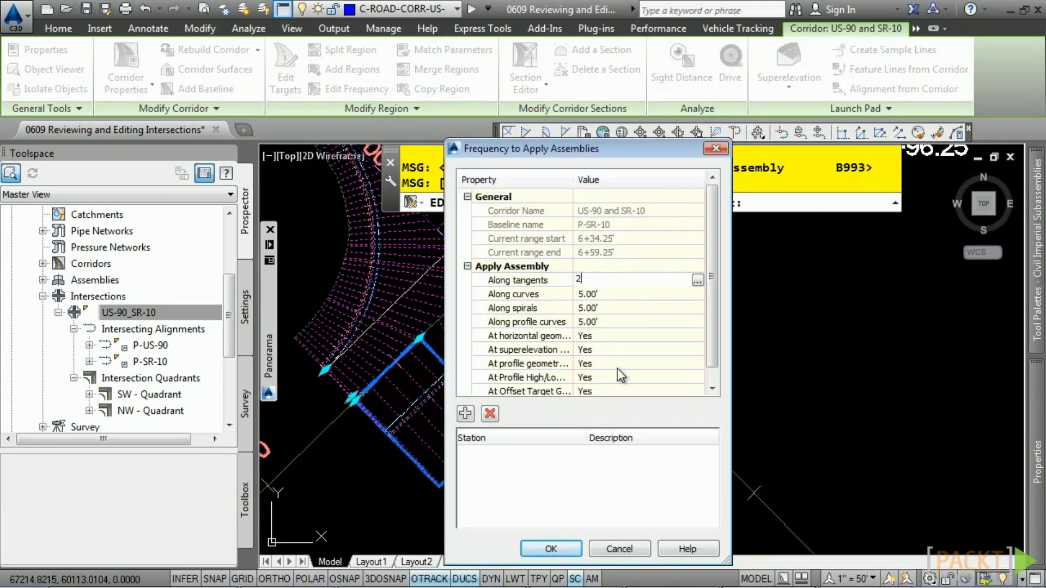
click(551, 549)
Set the SW quadrant curb return region's assembly frequency to 2 feet along tangents and along profile curves
click(444, 340)
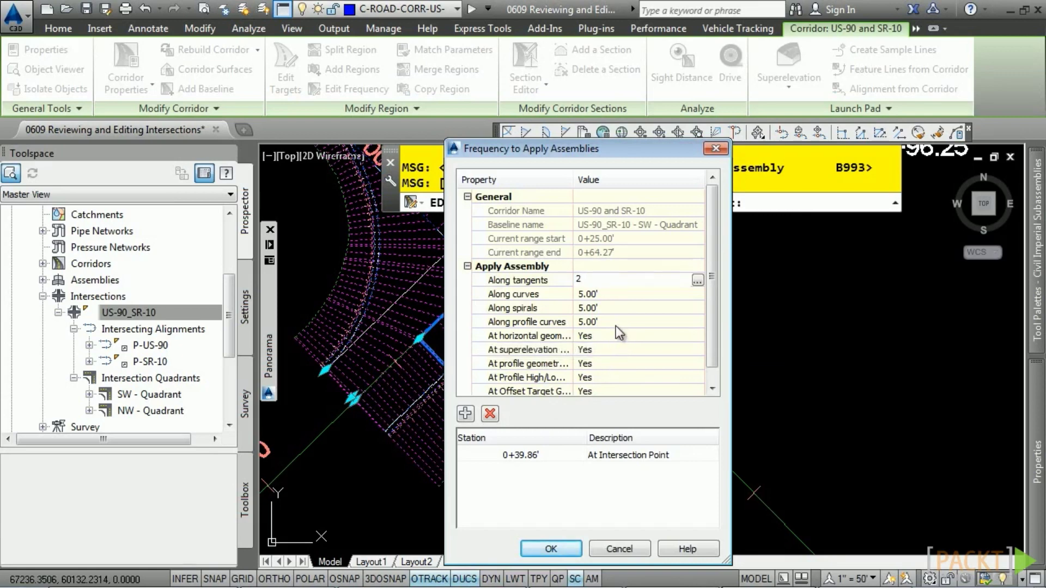
click(616, 325)
text(2)
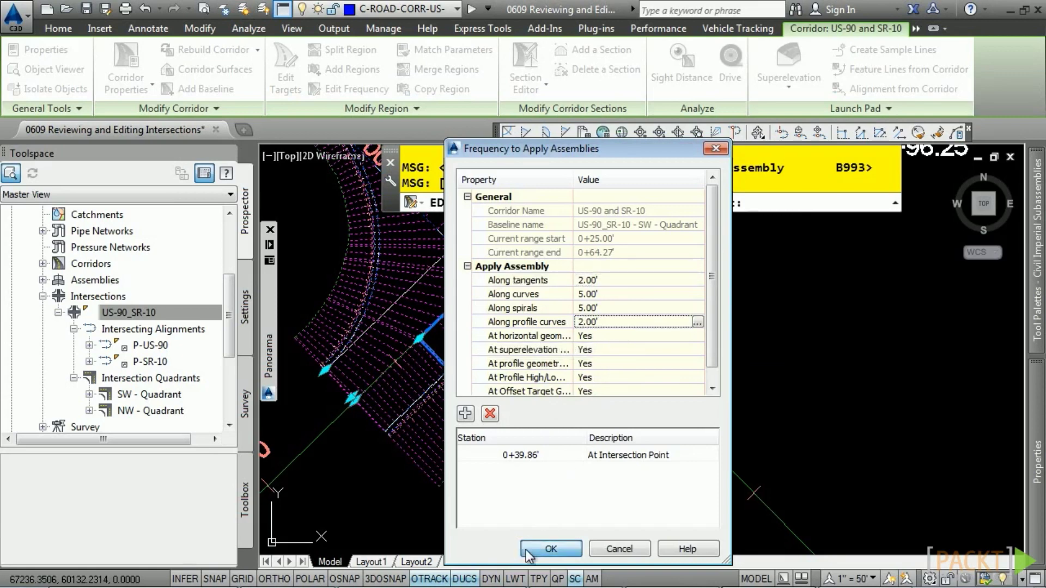
click(526, 549)
Set the Primary Road Part Section - Daylight Right region's frequency to 2 feet along tangents and along profile curves
scroll(648, 512, up, 3)
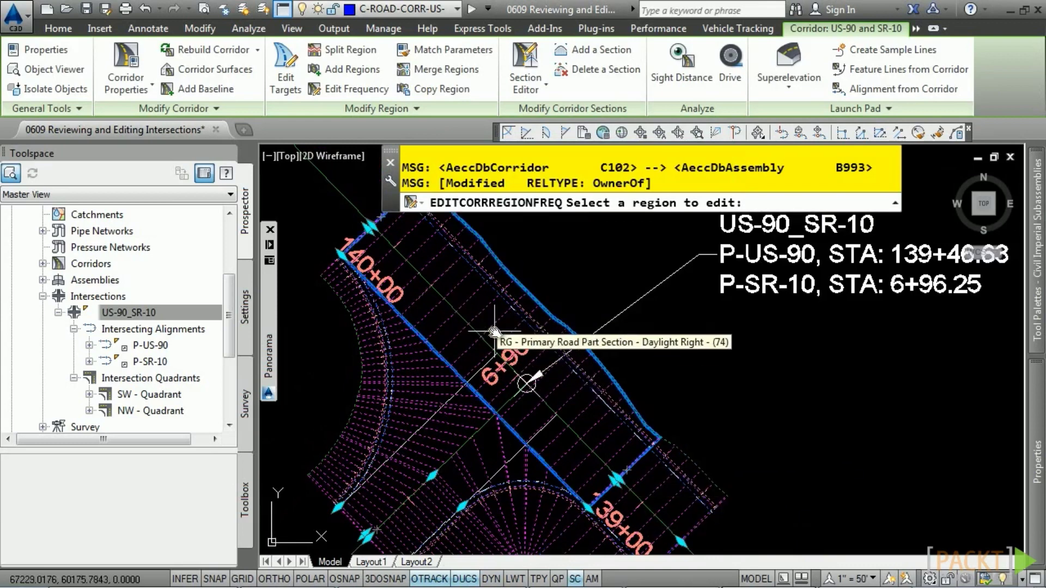
click(474, 359)
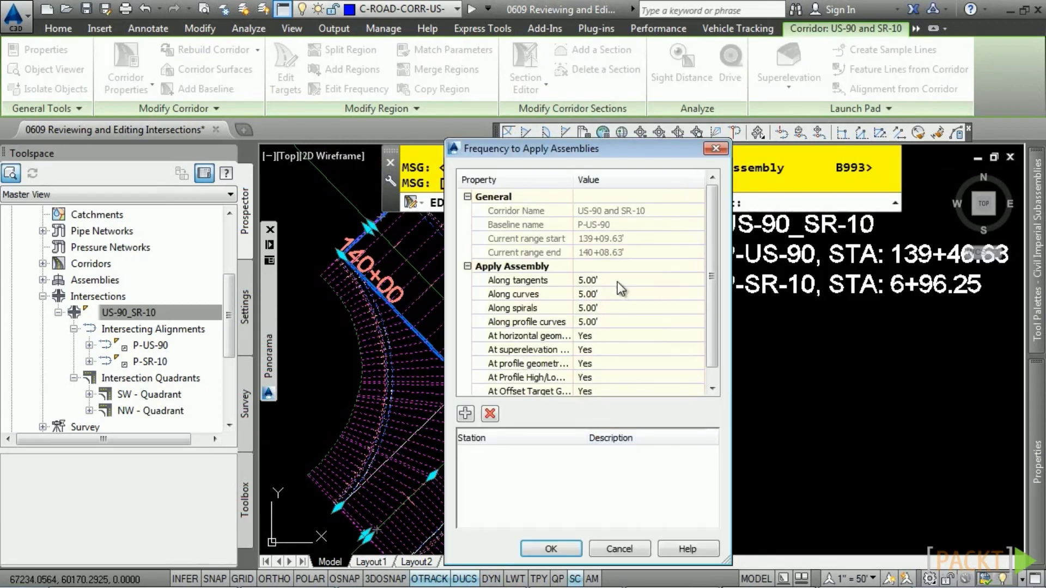
key(Return)
click(599, 322)
text(2)
key(Return)
click(559, 550)
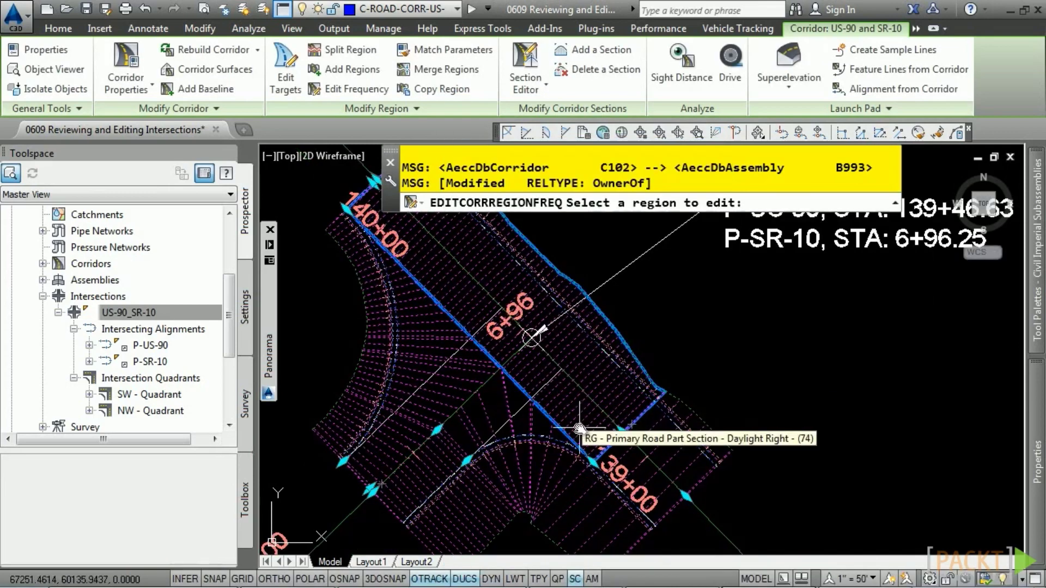
Set the SW quadrant curb return region's along-curves frequency to 2 feet and finish editing region frequencies
click(498, 434)
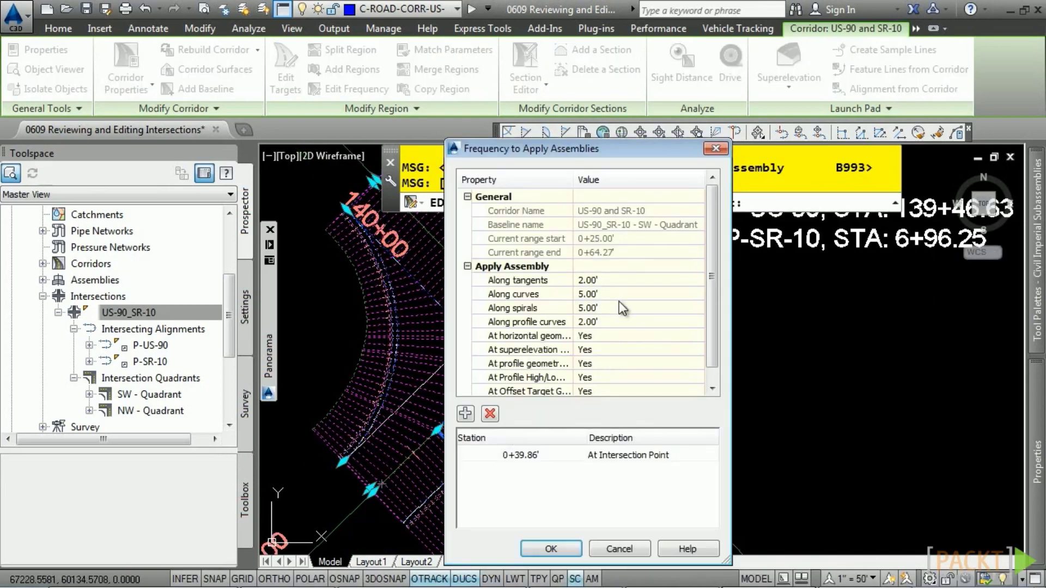
click(617, 295)
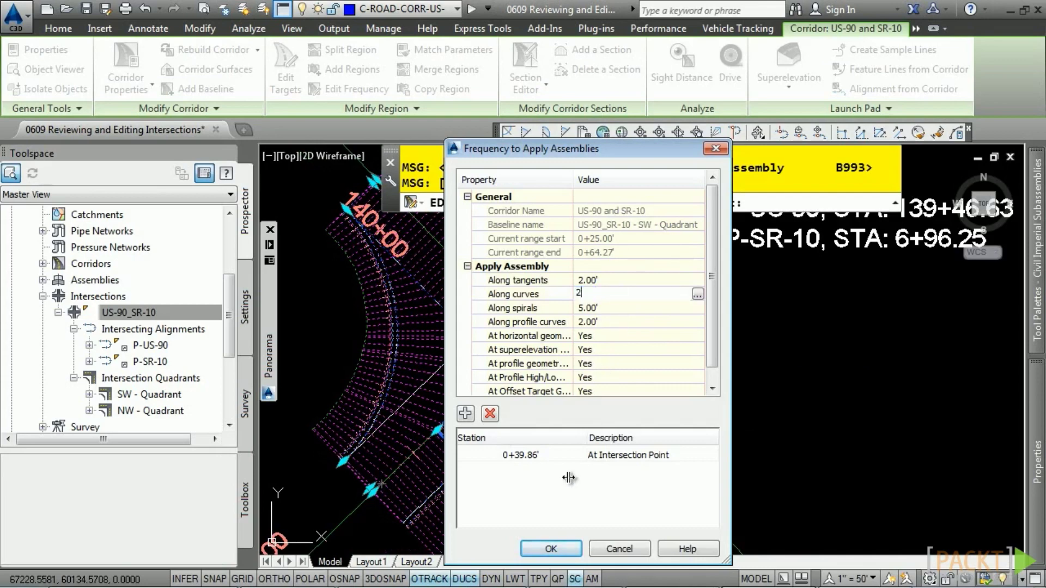
text(2)
click(543, 550)
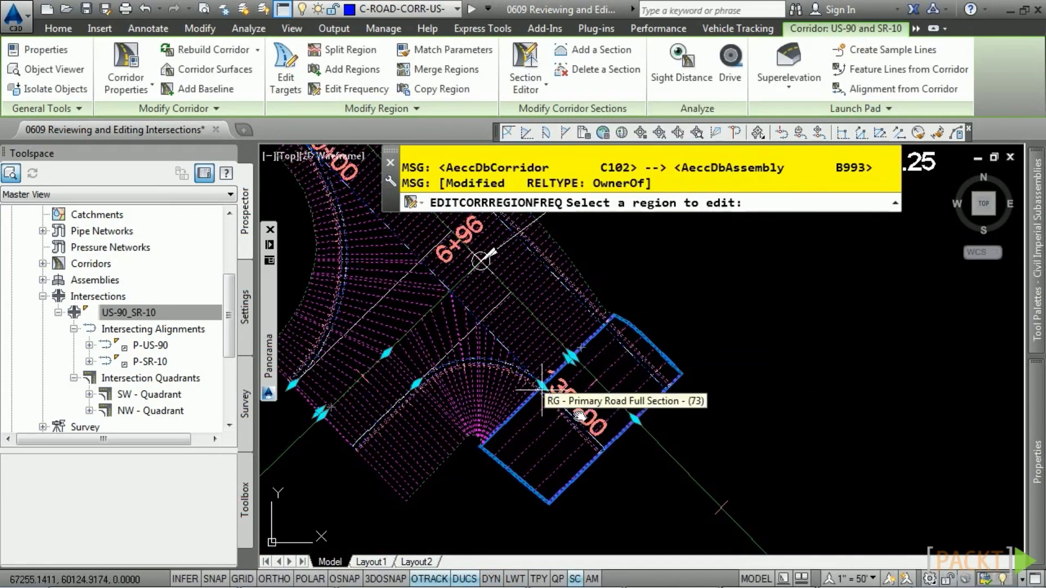
key(Escape)
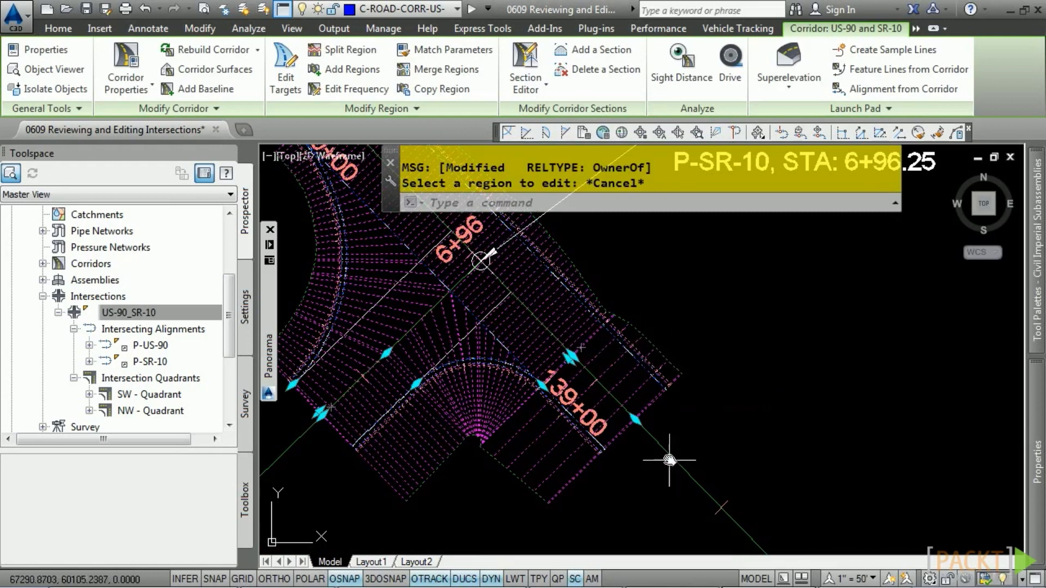
Stretch the outer end of the southeast US-90 intersection region to meet the adjacent corridor region near station 138+00
scroll(648, 421, up, 4)
scroll(648, 421, up, 6)
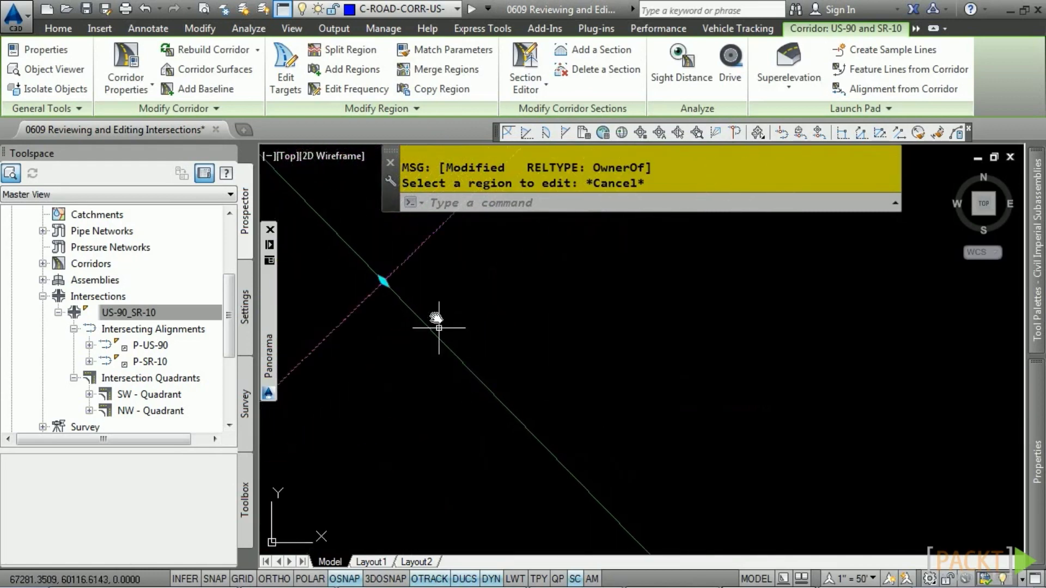
click(383, 281)
scroll(697, 392, down, 6)
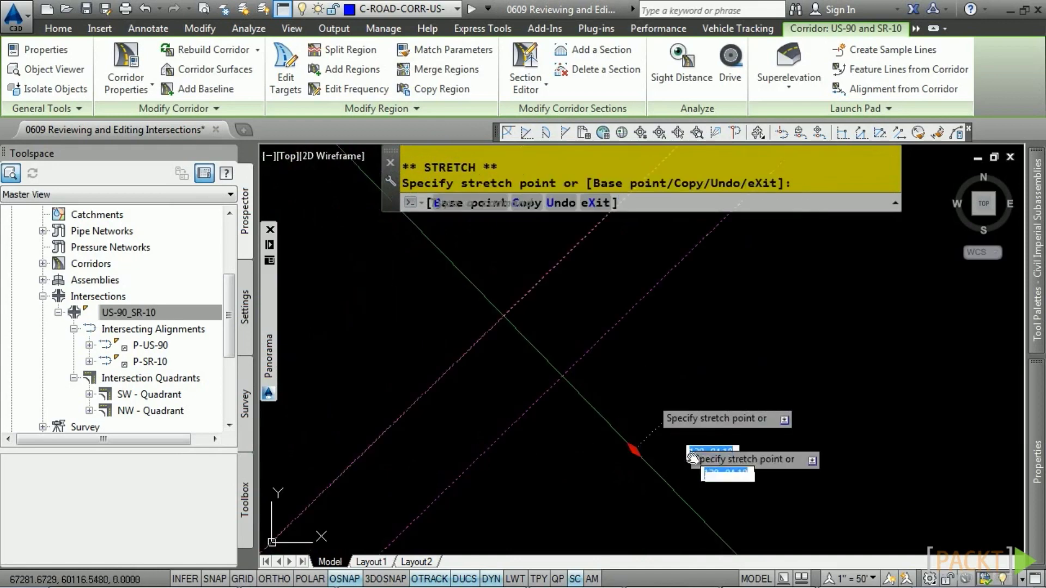
scroll(751, 449, down, 6)
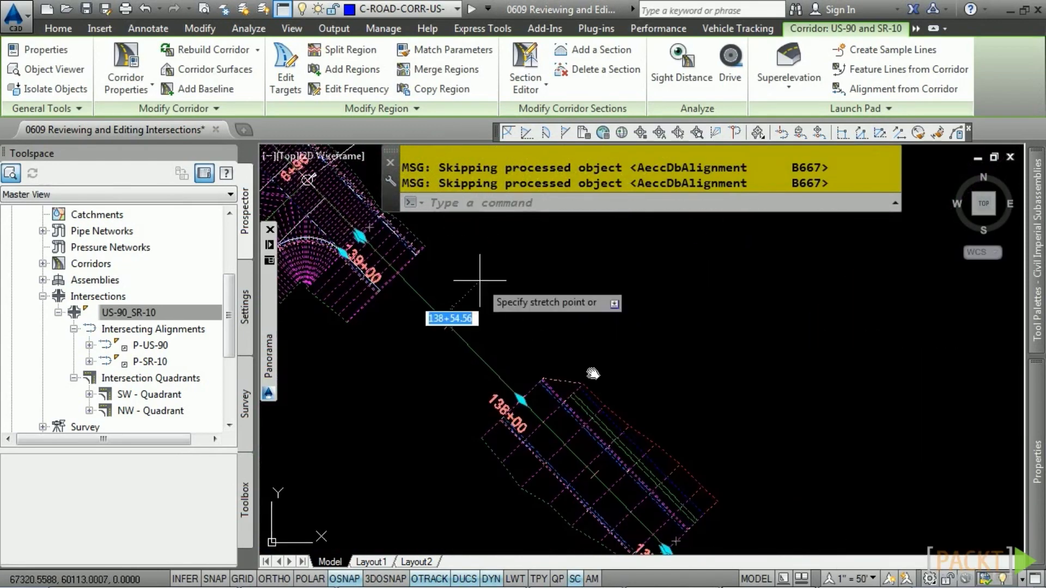
scroll(531, 385, up, 5)
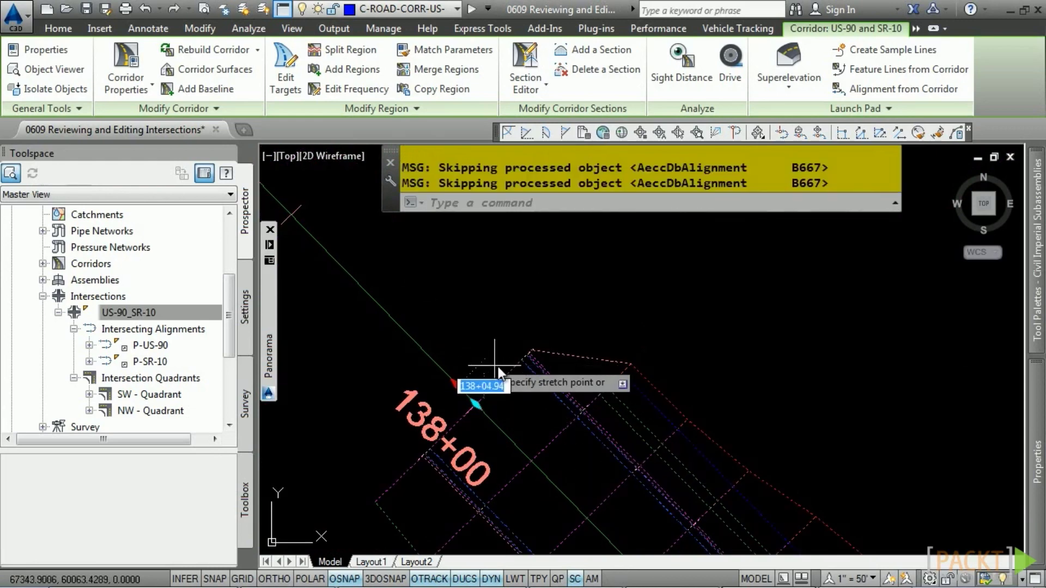
click(517, 365)
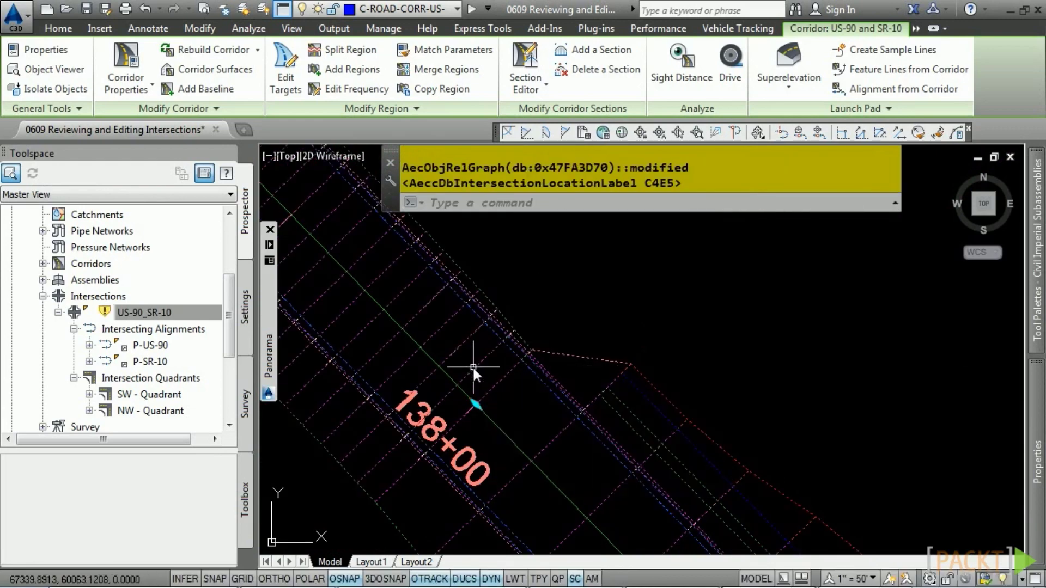
Stretch the SR-10 intersection region's outer end down the alignment to just before the red boundary near its start, between 0+00 and 1+00
scroll(496, 380, down, 5)
scroll(479, 355, up, 6)
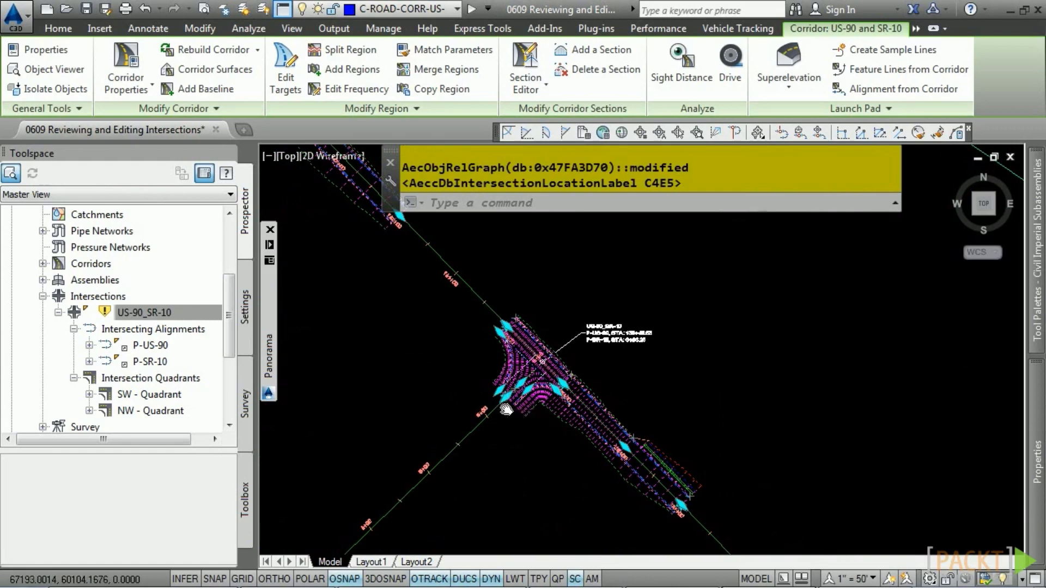
scroll(467, 340, up, 6)
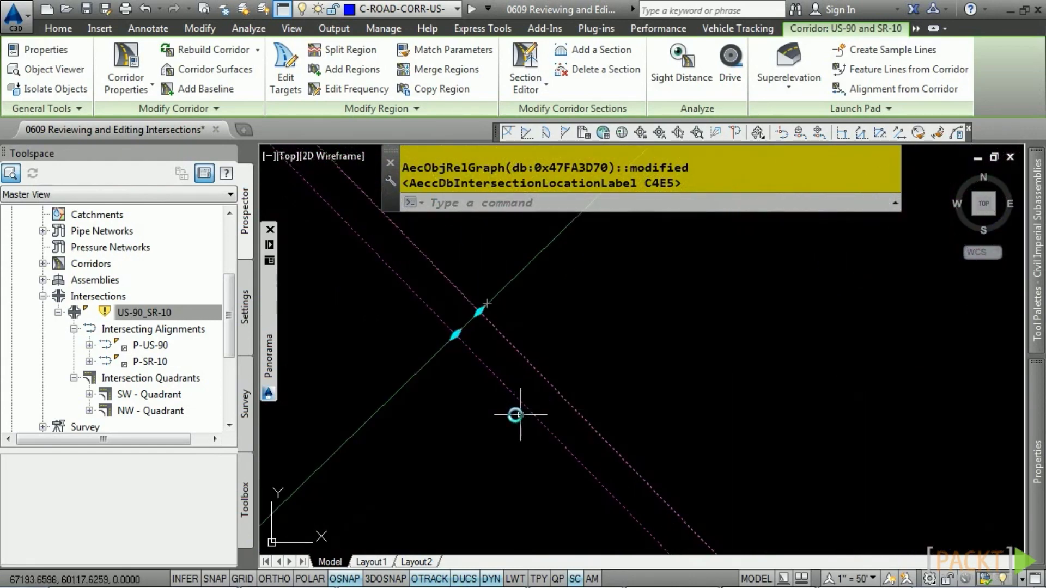
click(420, 294)
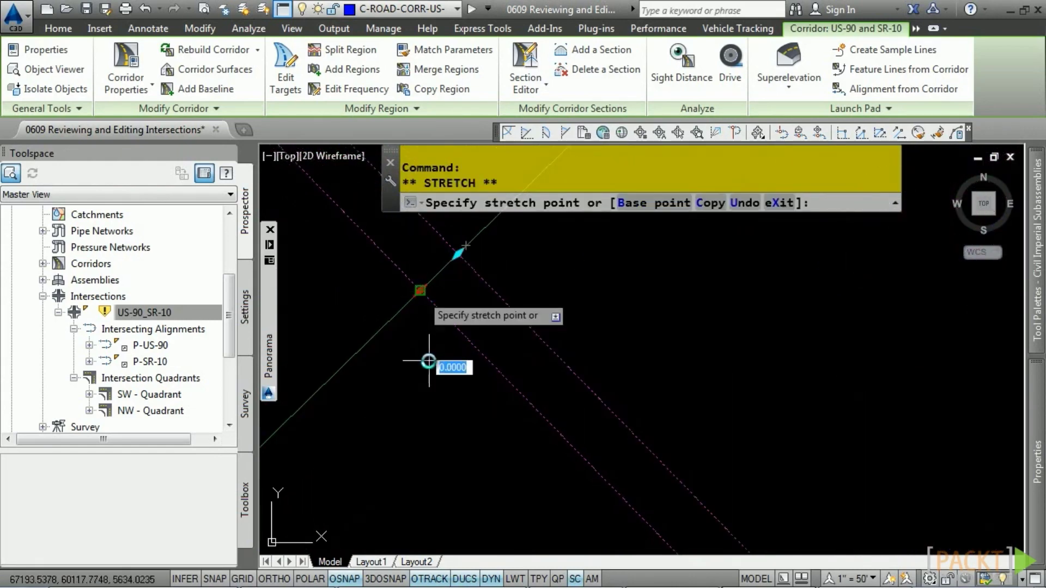
scroll(410, 392, down, 2)
scroll(410, 457, down, 4)
middle_drag(416, 484, 660, 332)
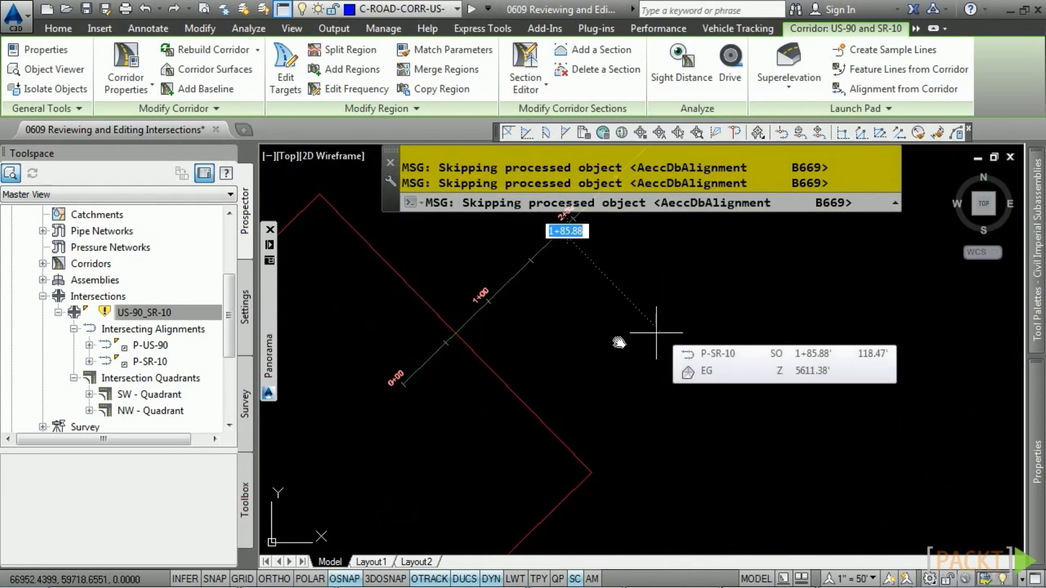
click(509, 355)
Stretch the outer end of the northwest US-90 intersection region to meet the adjacent corridor region near station 142+00
middle_drag(777, 358, 613, 538)
scroll(612, 538, down, 3)
mouse_move(689, 169)
middle_down()
mouse_move(572, 262)
mouse_move(582, 283)
middle_up()
scroll(638, 435, up, 5)
scroll(637, 435, up, 2)
mouse_move(612, 420)
middle_down()
mouse_move(619, 497)
mouse_move(630, 280)
middle_up()
scroll(631, 294, up, 2)
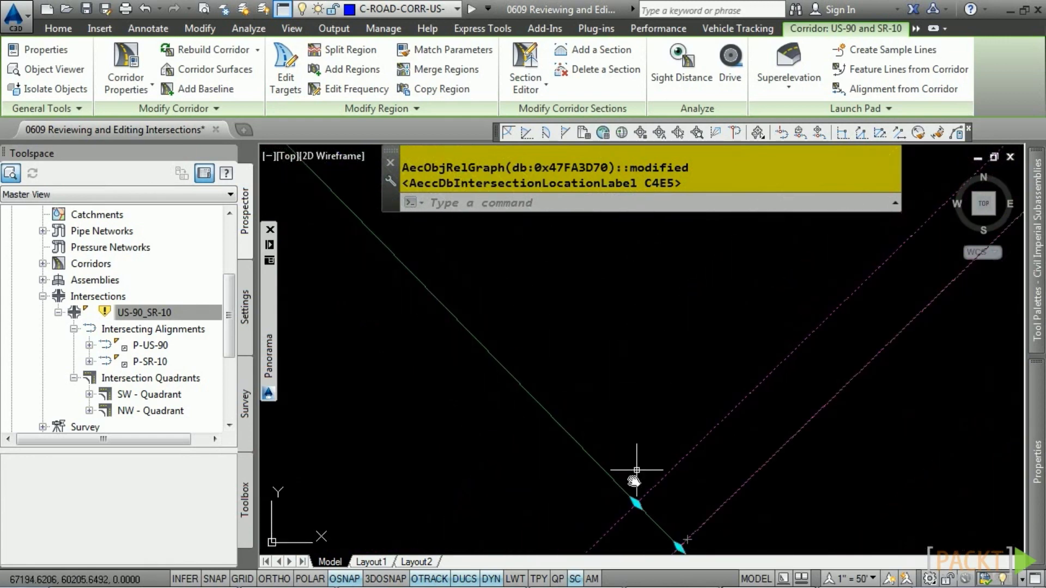
click(635, 493)
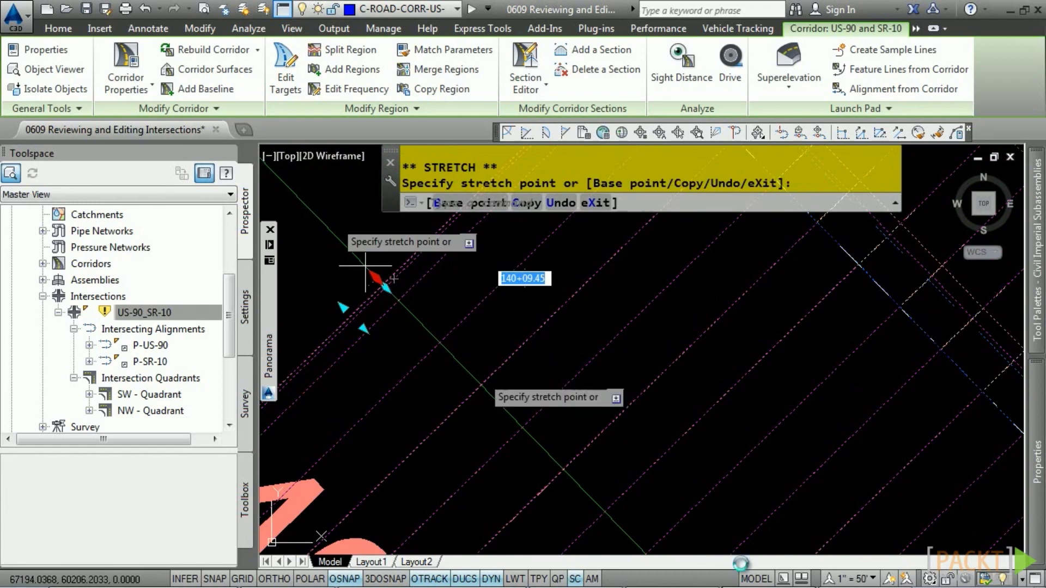
click(409, 283)
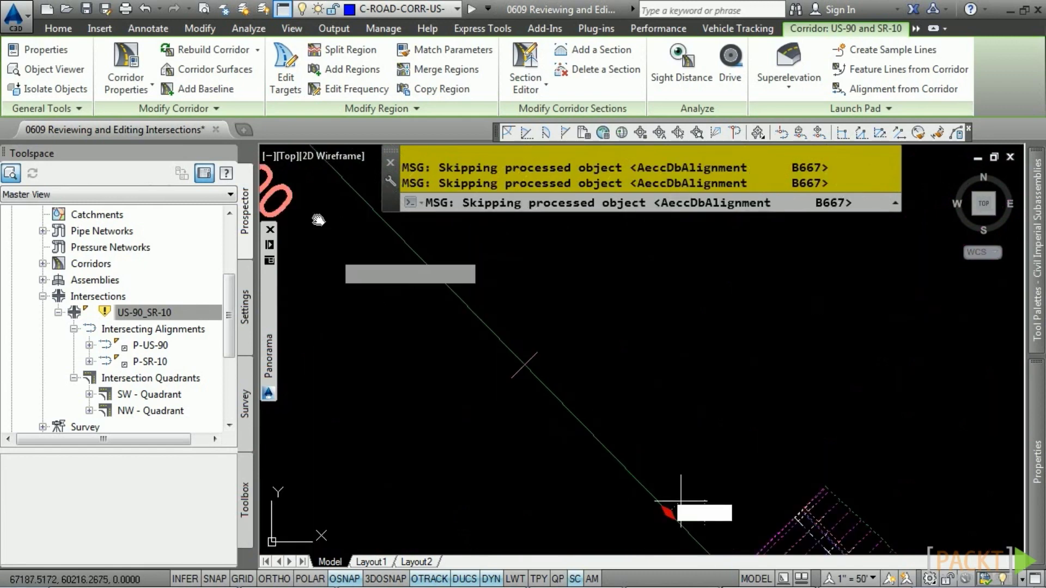
click(412, 265)
scroll(534, 319, up, 2)
click(521, 356)
click(510, 304)
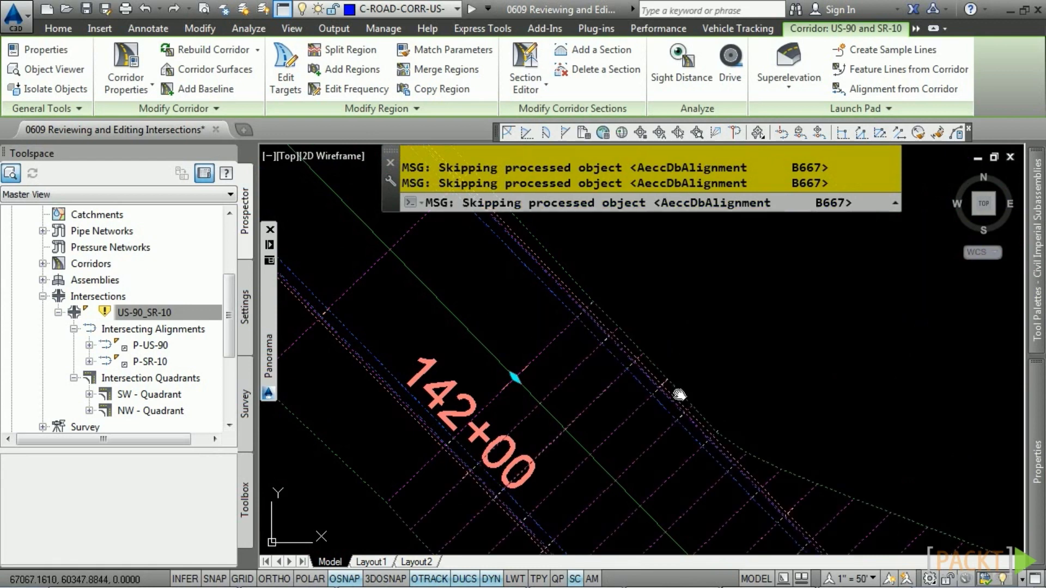
scroll(702, 436, down, 5)
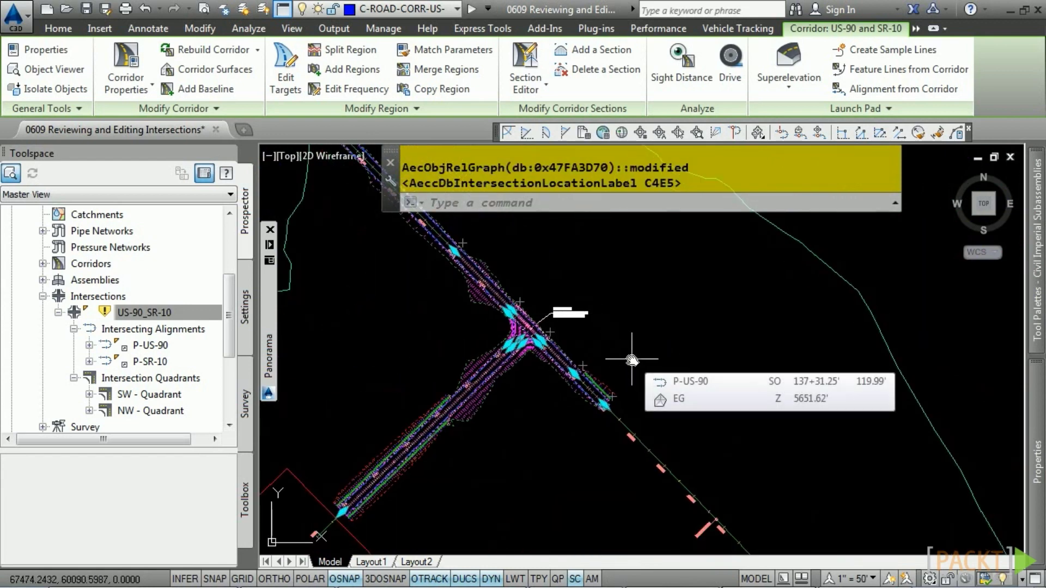
scroll(634, 359, down, 4)
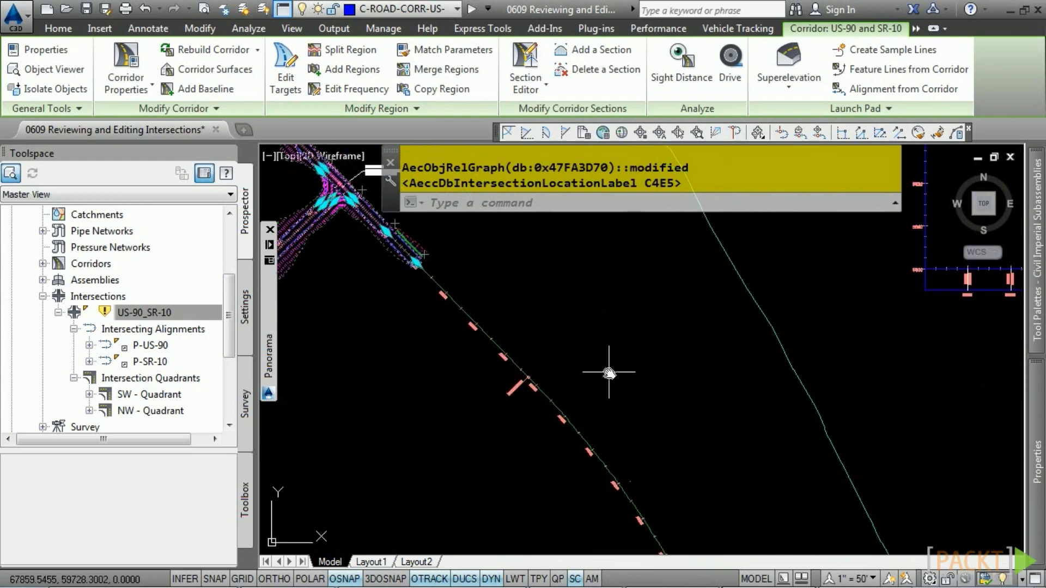
middle_drag(636, 397, 431, 237)
middle_drag(670, 486, 614, 399)
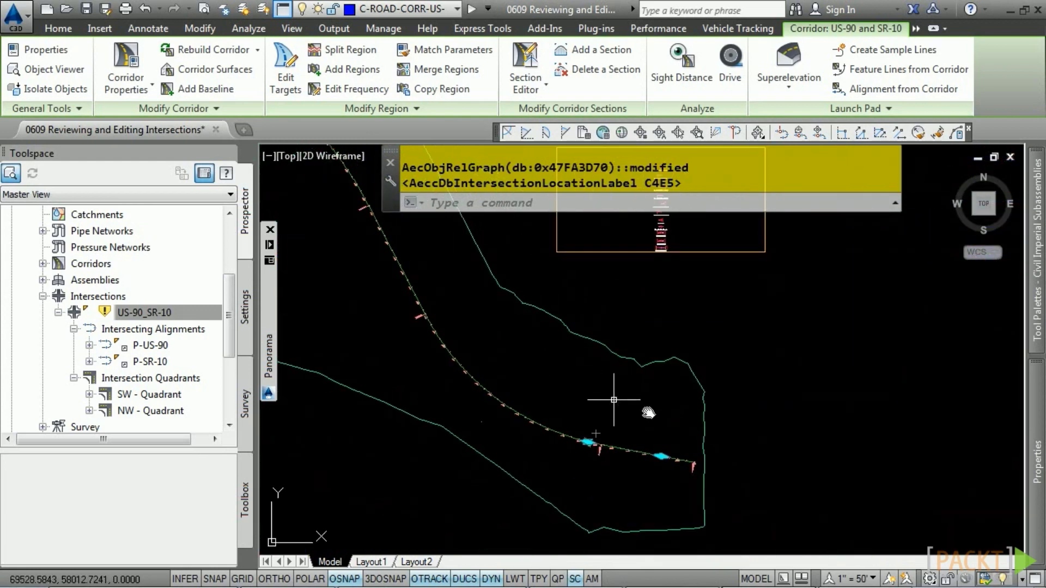
middle_drag(444, 276, 554, 375)
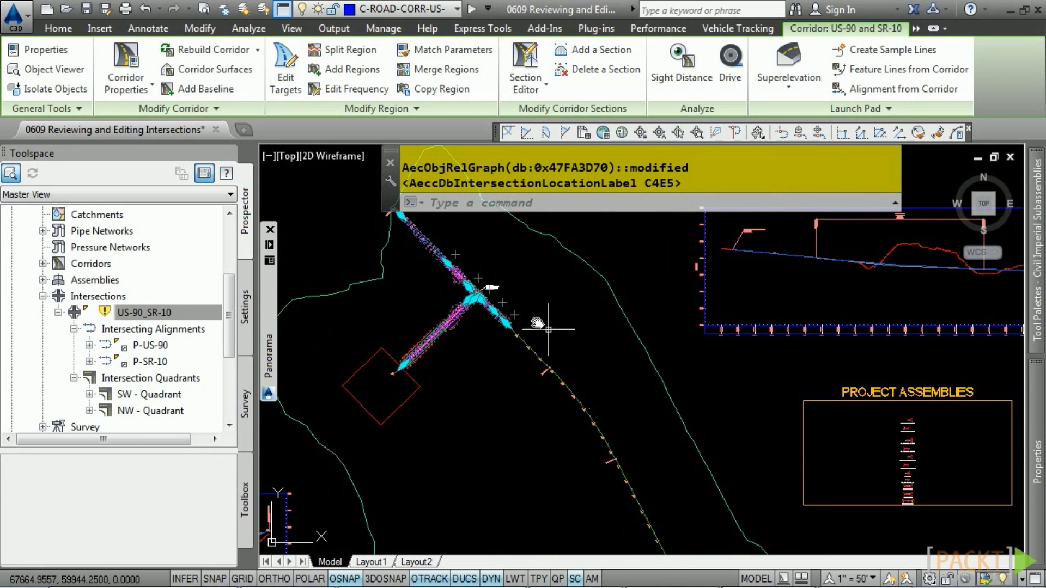
Show all hidden regions of the US-90 and SR-10 corridor
mouse_move(530, 313)
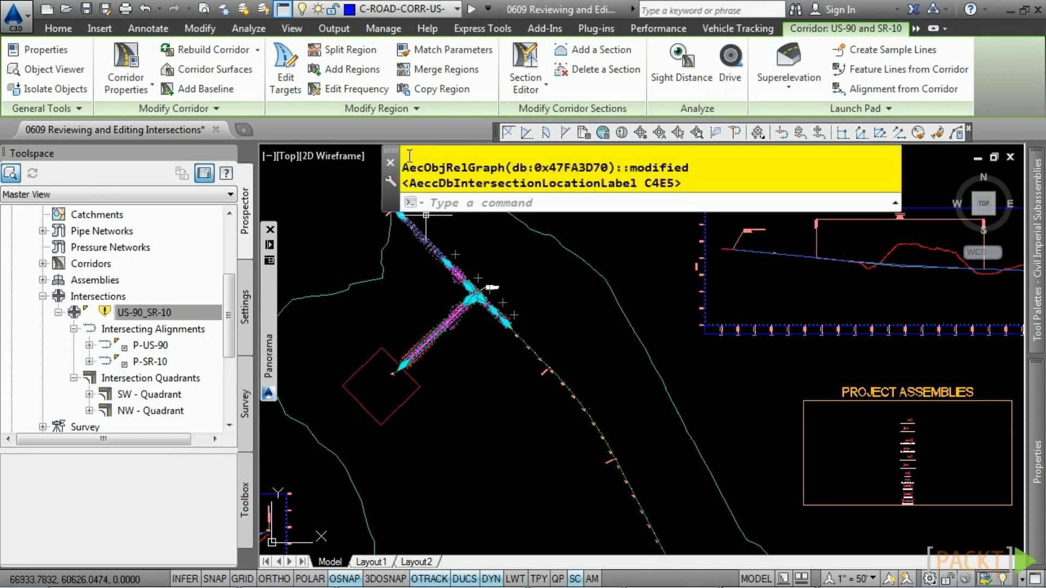
click(413, 110)
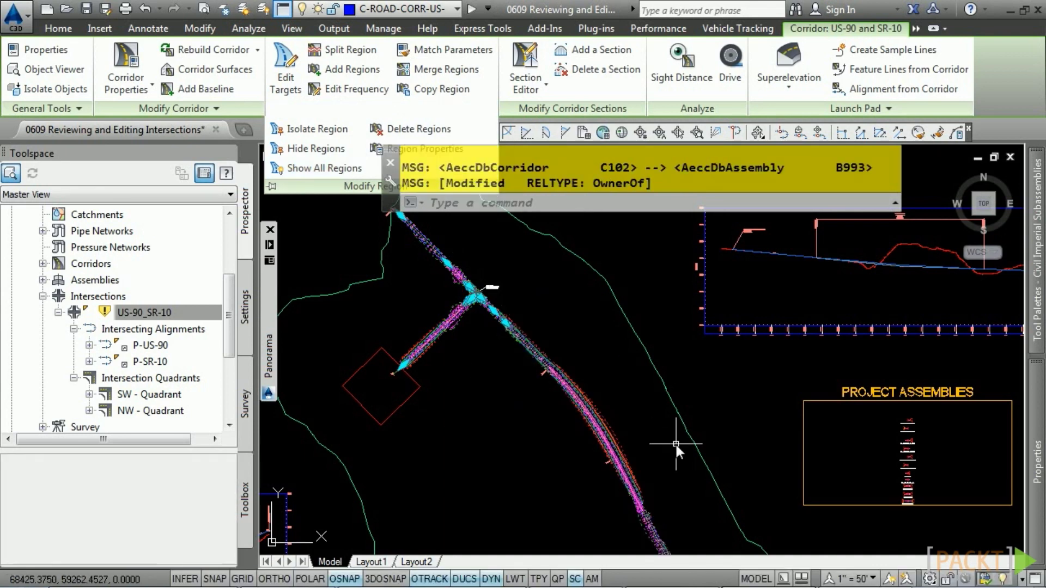
mouse_move(675, 445)
middle_down()
mouse_move(648, 381)
mouse_move(678, 422)
mouse_move(716, 520)
middle_up()
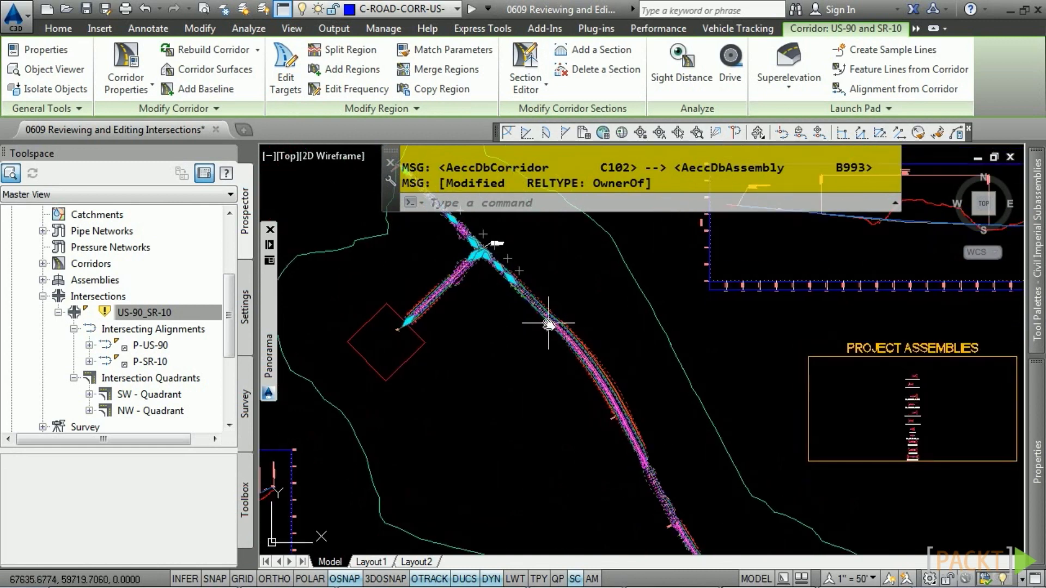
Update the regions of the US-90_SR-10 intersection and rebuild its corridor
click(95, 313)
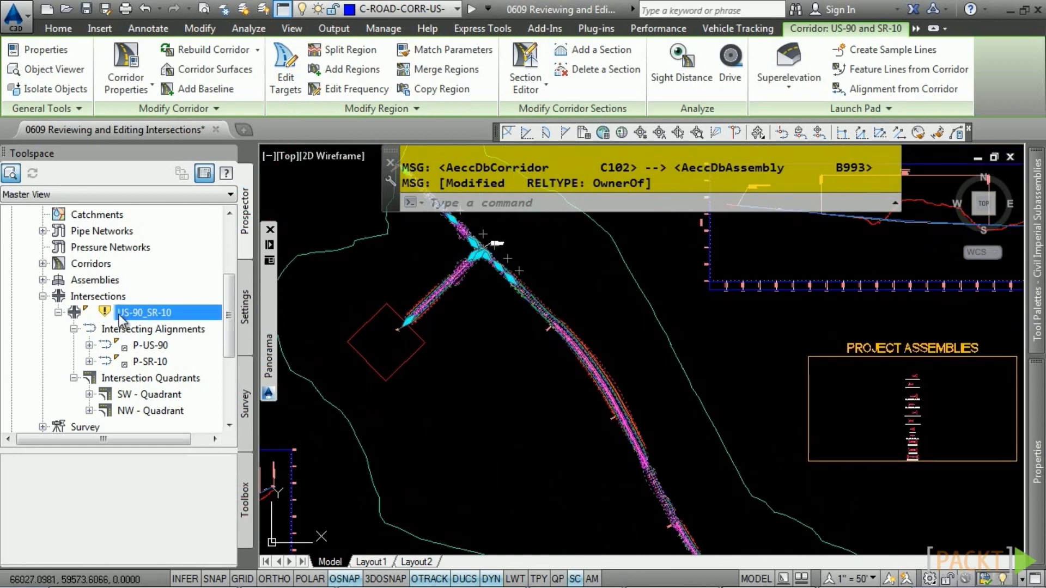
right_click(182, 309)
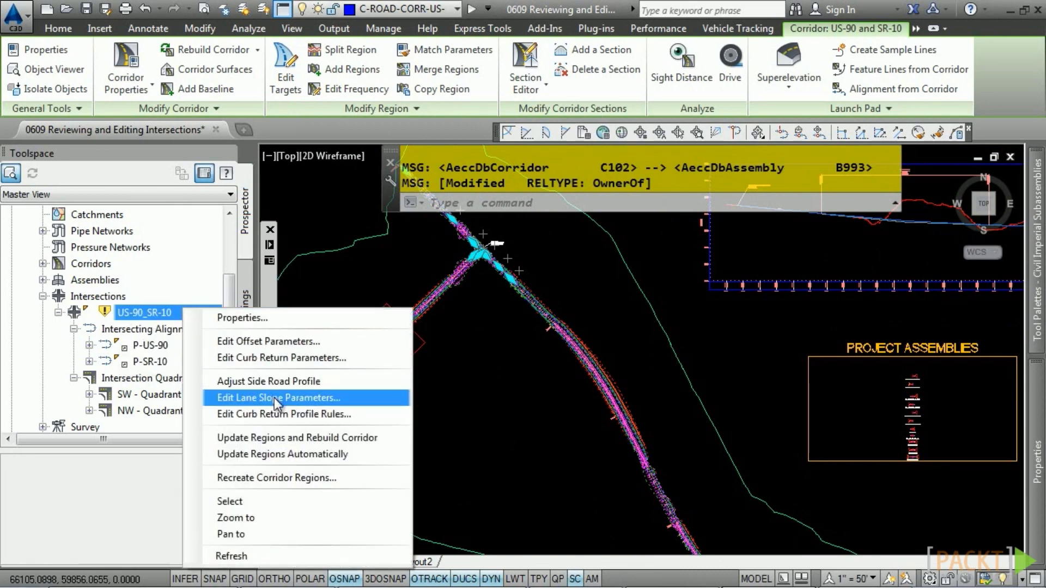
click(308, 438)
scroll(482, 250, up, 6)
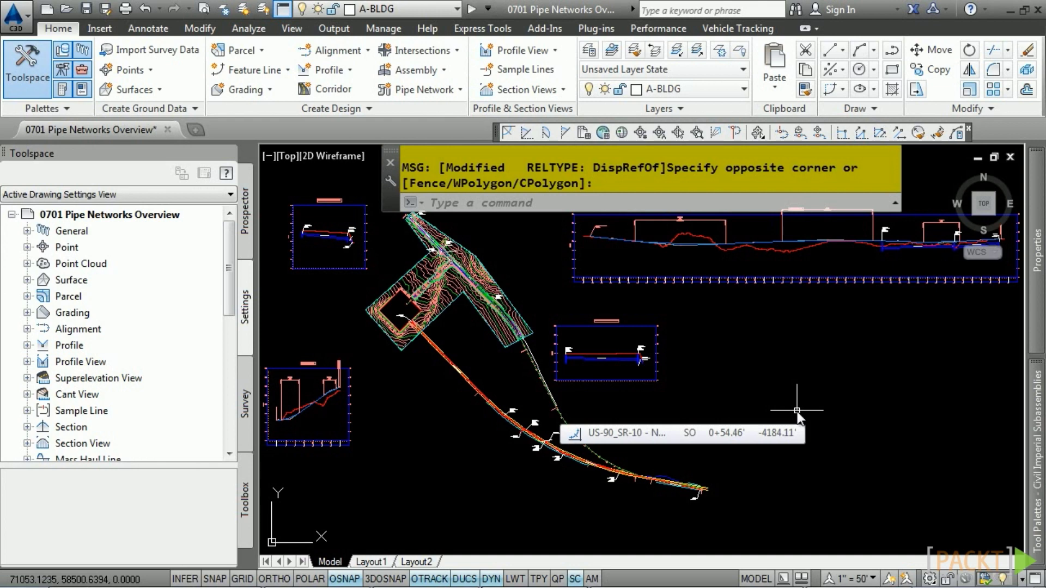
Examine the storm pipes and structures along US-90 in plan near the intersection and in the road's profile view
scroll(514, 315, up, 5)
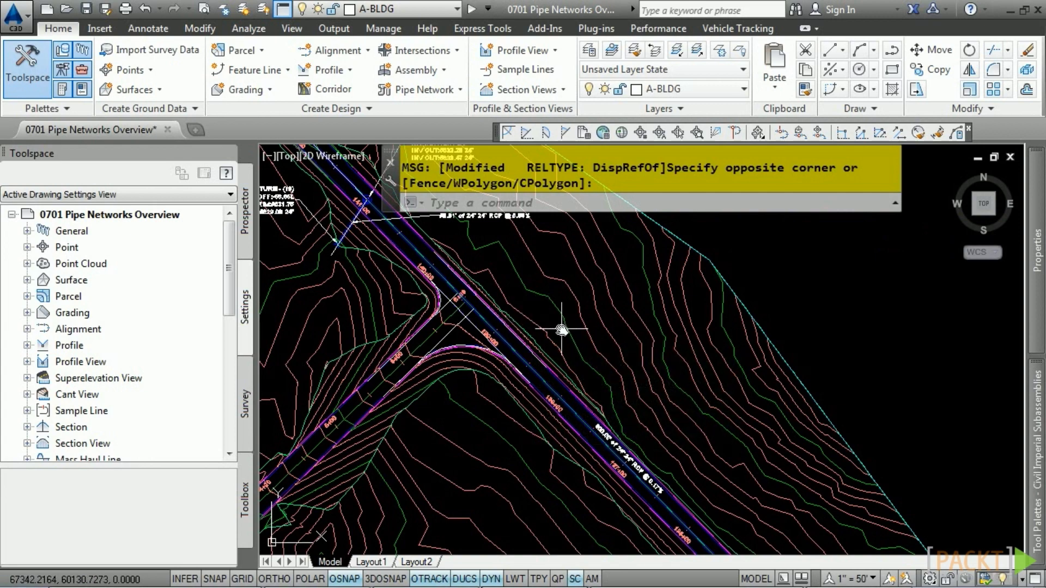
middle_drag(482, 191, 536, 333)
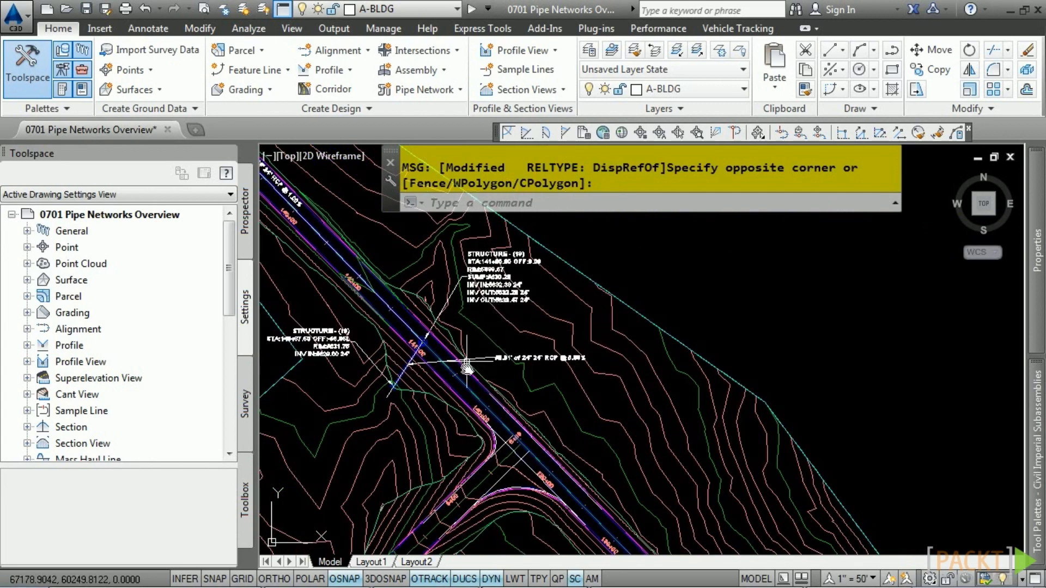
scroll(582, 332, down, 6)
scroll(836, 313, up, 5)
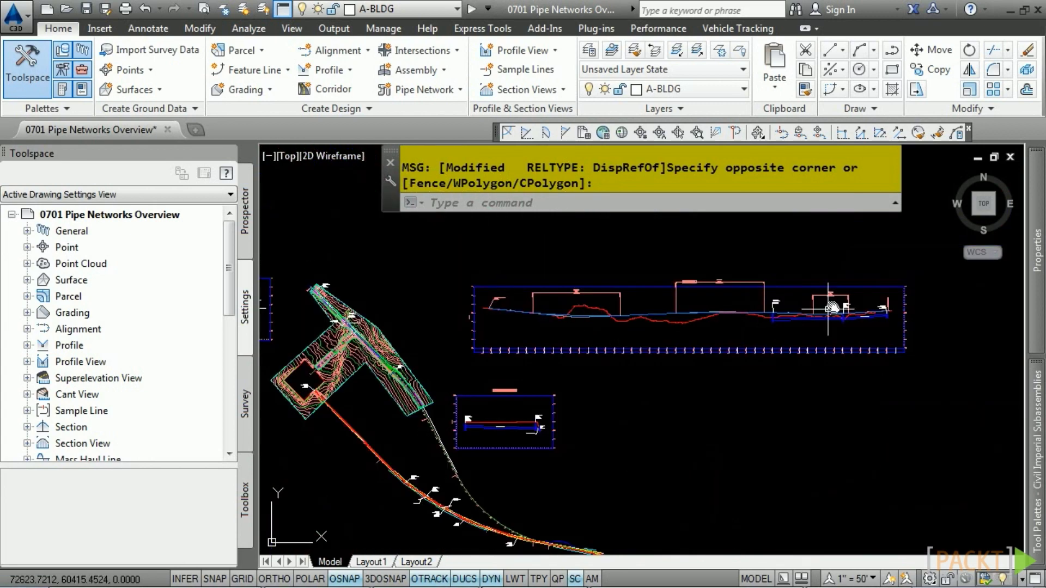
mouse_move(841, 314)
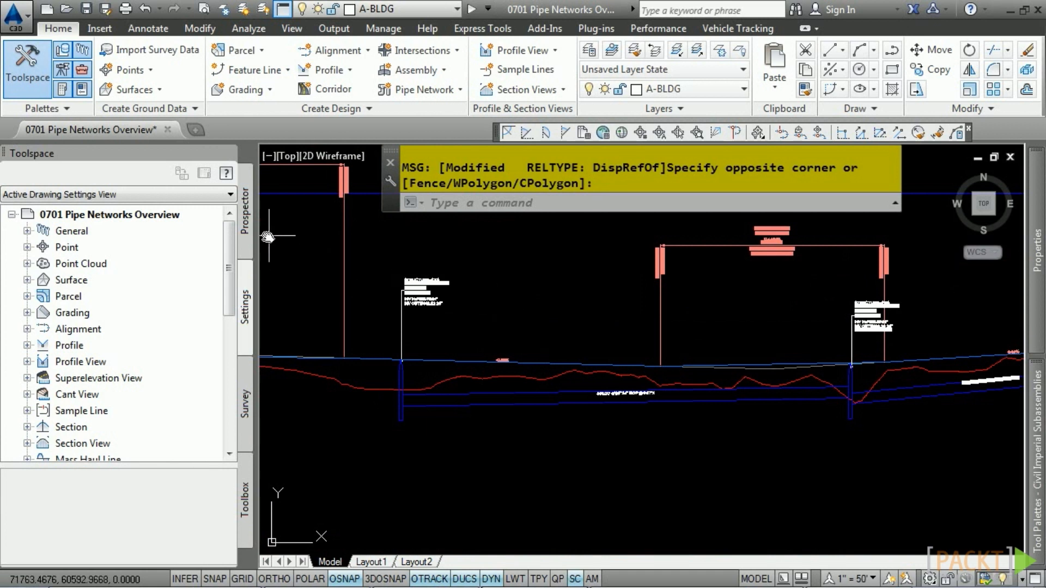
Look through the networks stored in the drawing's Pipe Networks collection, then collapse the collection
click(245, 228)
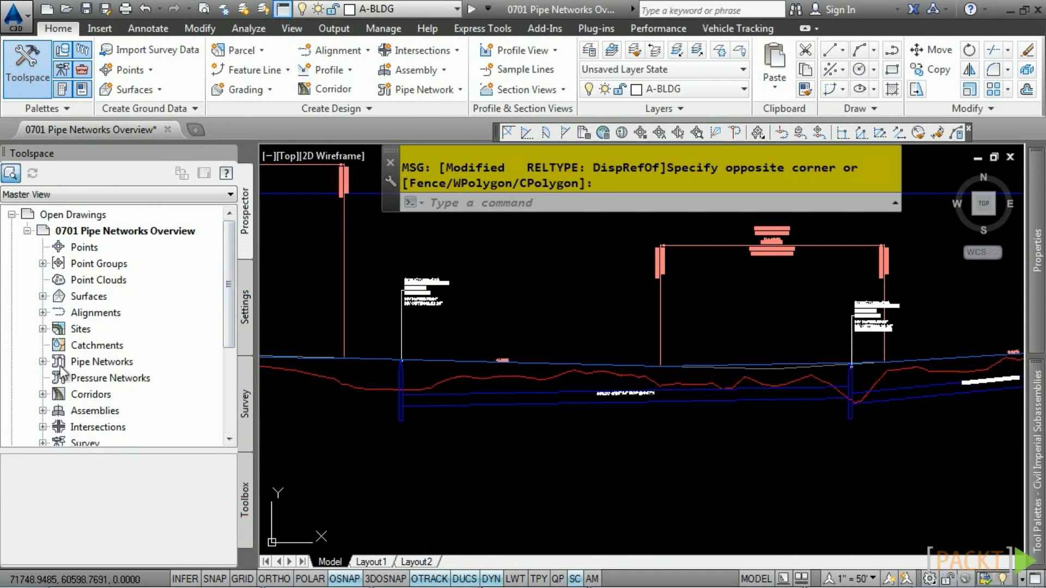
click(43, 362)
click(58, 377)
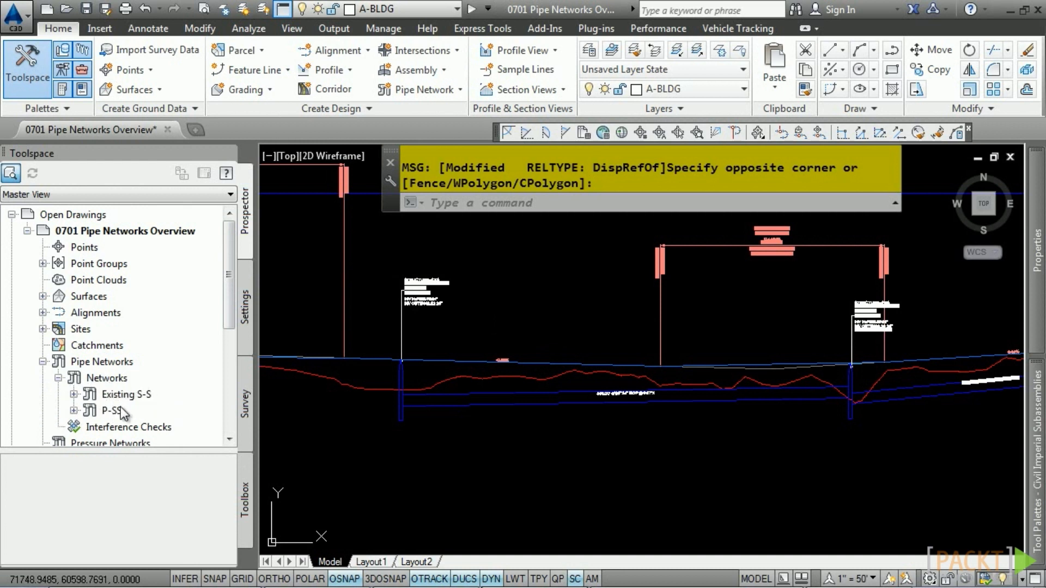
click(43, 362)
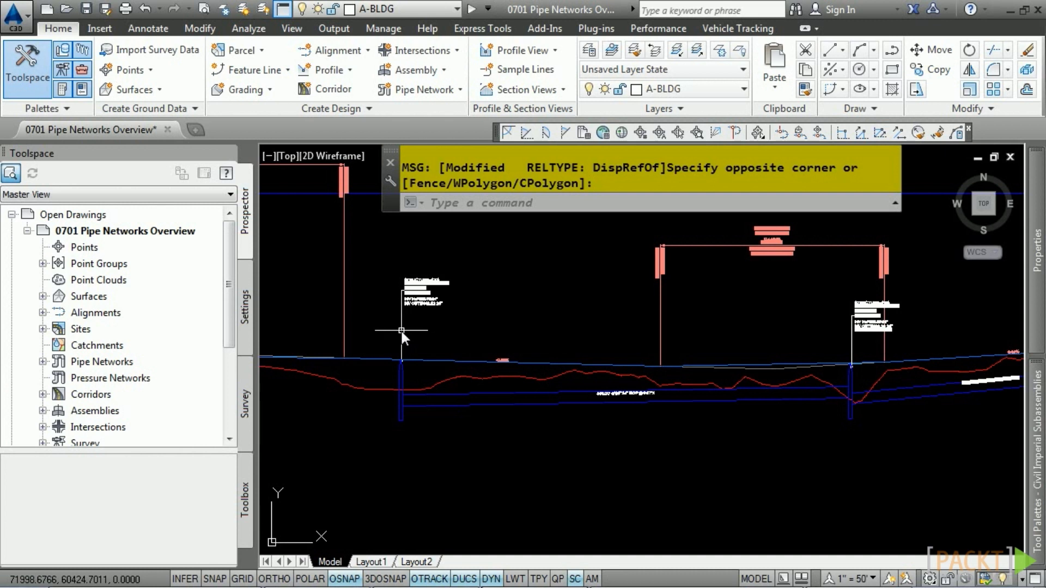
Examine the style, rule set and label categories under the Pipe Network, Pipe and Structure drawing settings
click(244, 316)
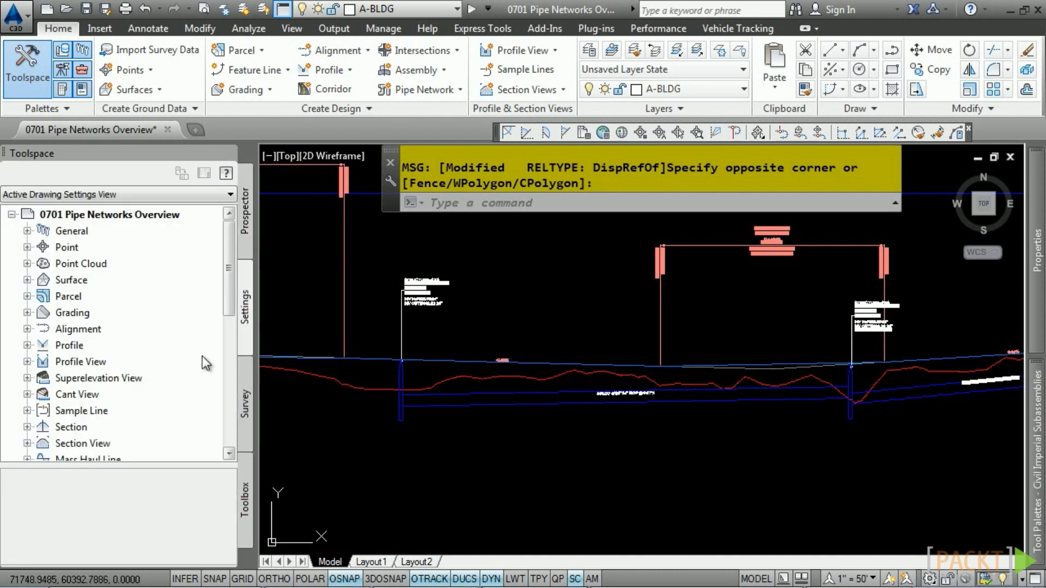
scroll(155, 360, down, 3)
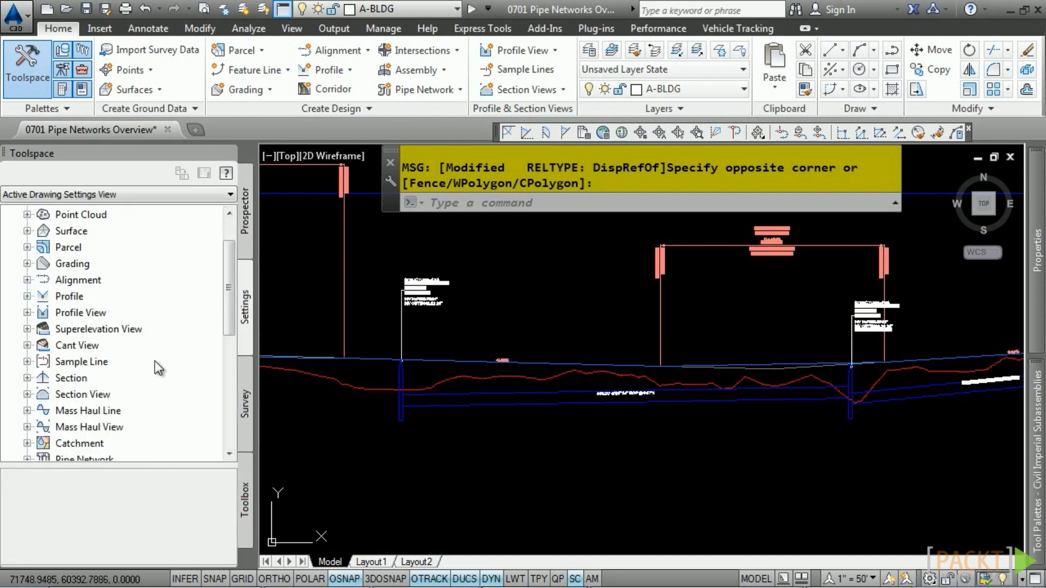
scroll(155, 362, down, 3)
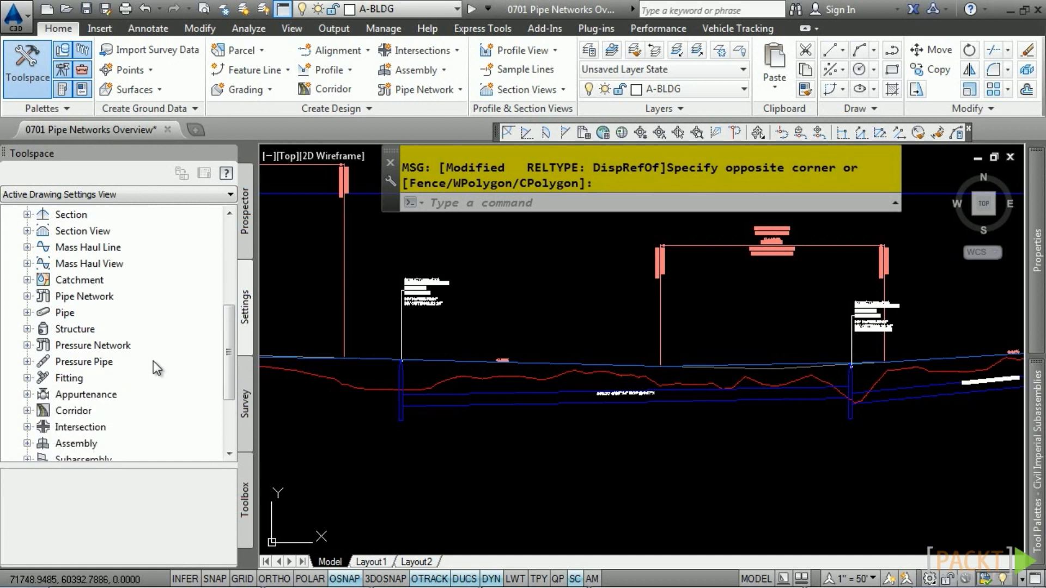
click(27, 297)
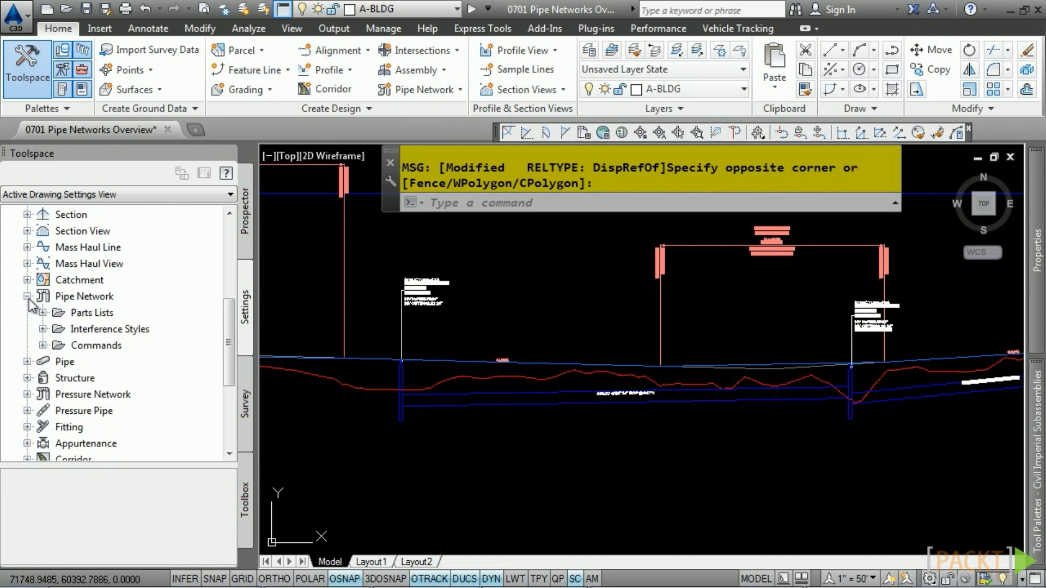
scroll(29, 301, down, 1)
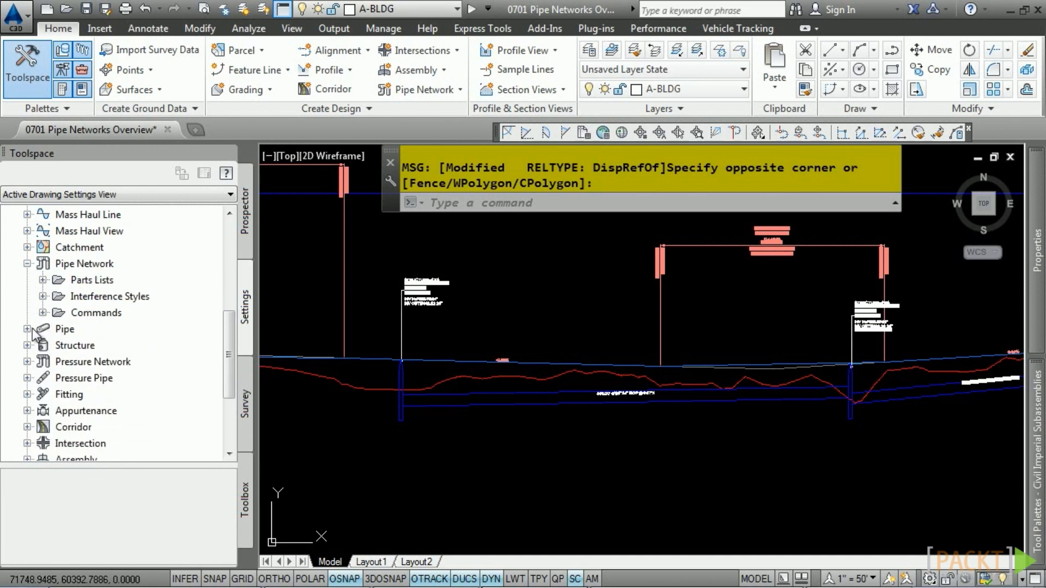
click(27, 329)
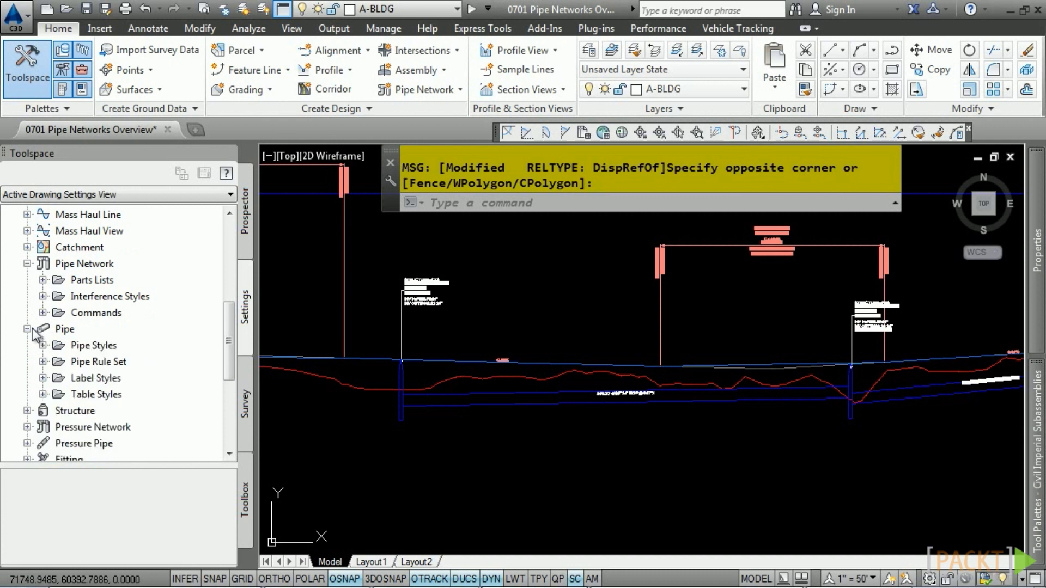
click(26, 411)
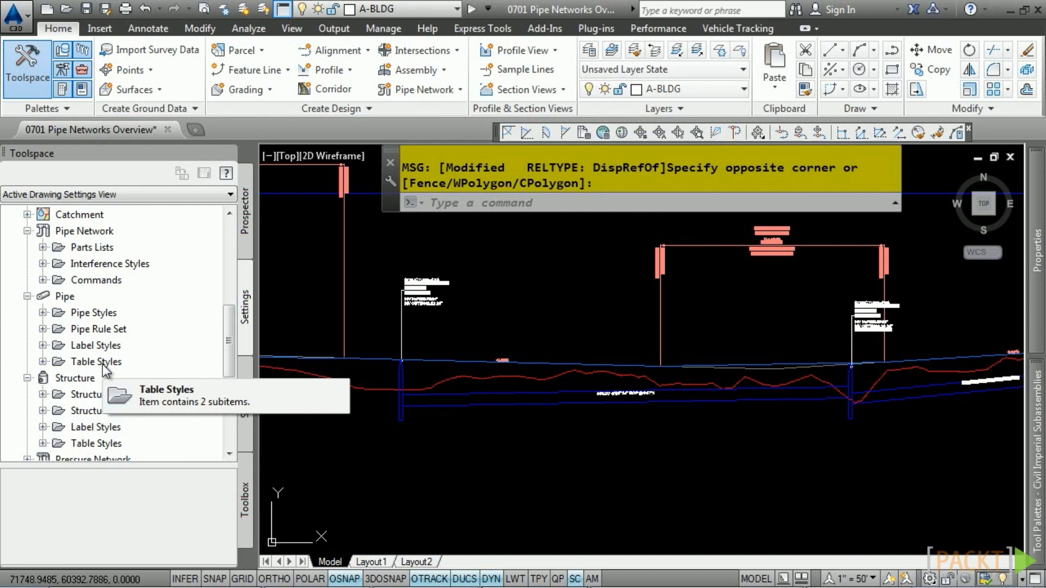
scroll(106, 371, up, 1)
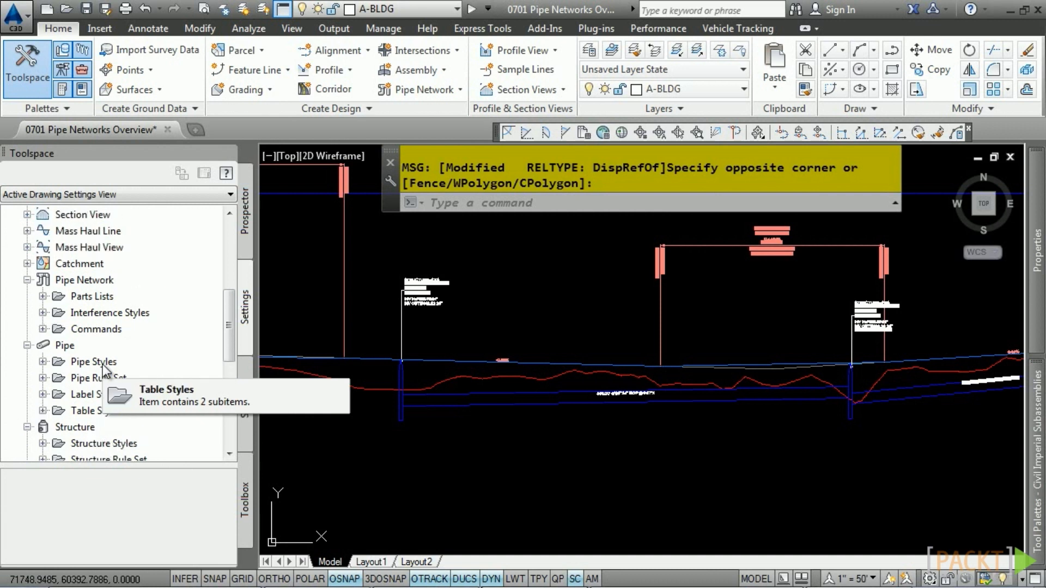
Open the Storm Sewer parts list and examine the pipe sizes in its Concrete Pipe and HDPE Pipe families
click(43, 296)
double_click(126, 344)
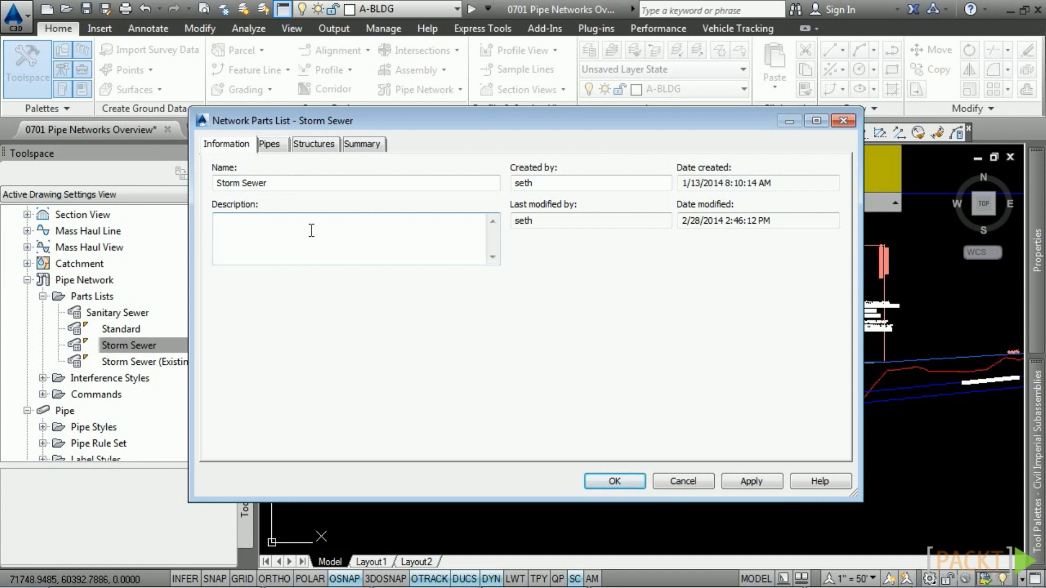
click(267, 145)
click(314, 145)
click(270, 146)
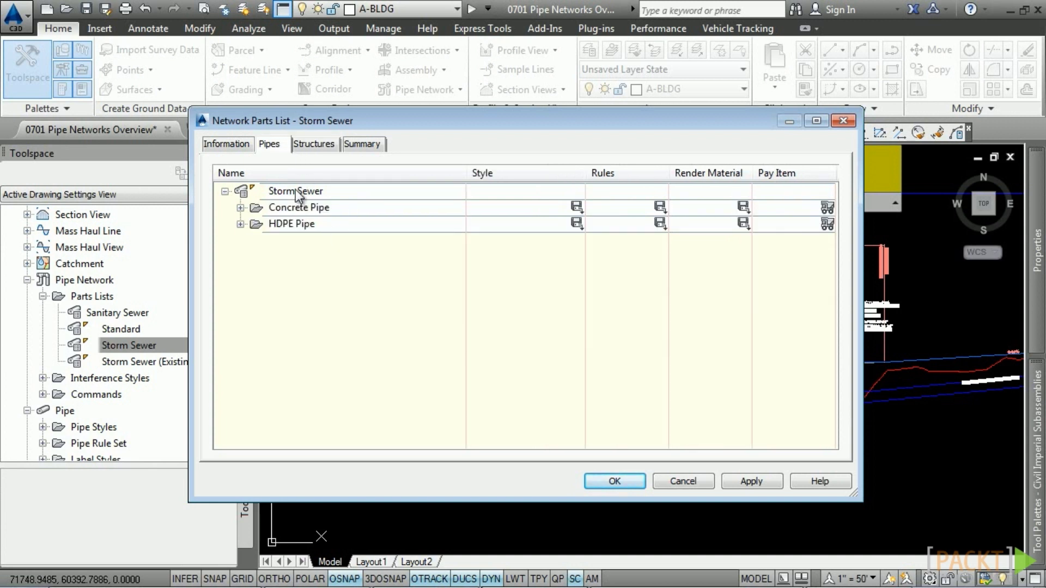
click(242, 208)
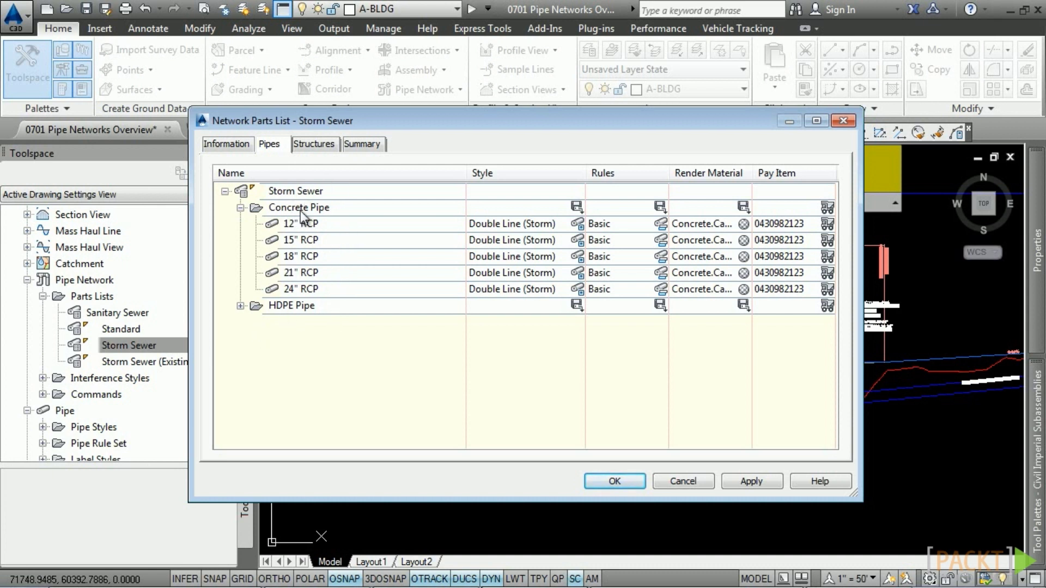
click(240, 306)
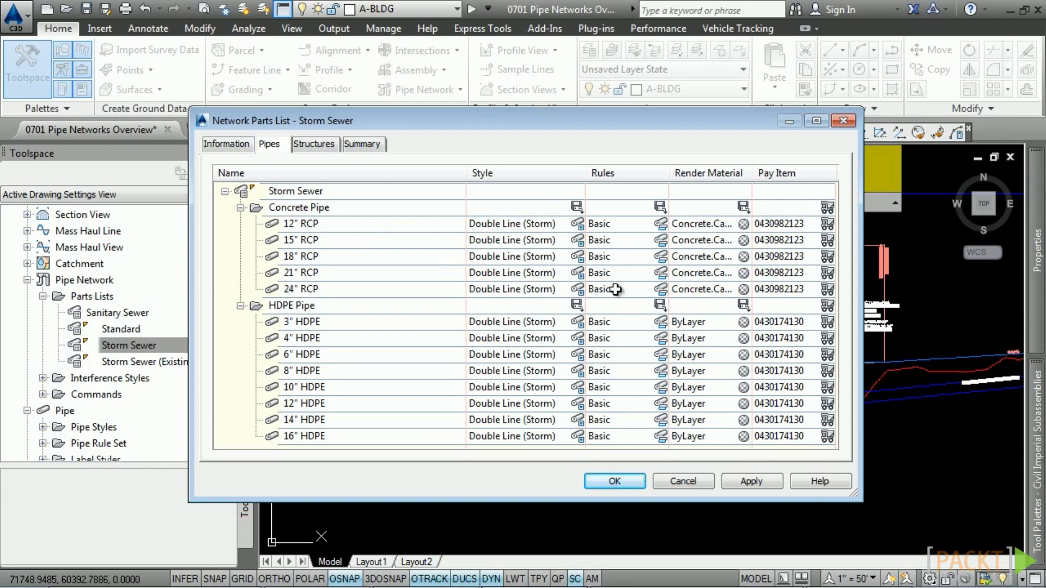
Examine the parts list's structure families, including the Concrete Rectangular Headwall sizes, and close the list without saving changes
click(314, 145)
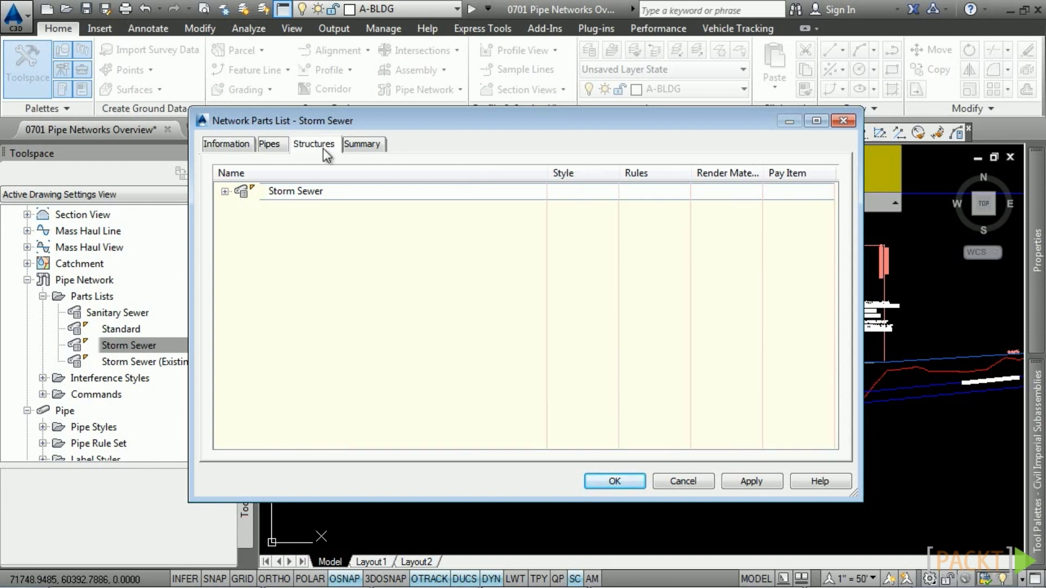
click(225, 191)
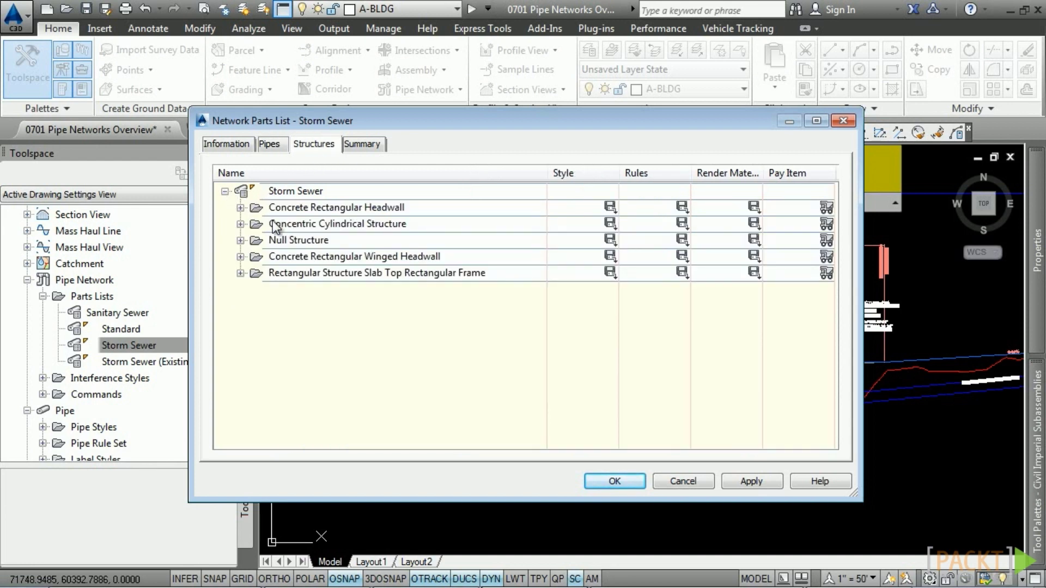
click(240, 208)
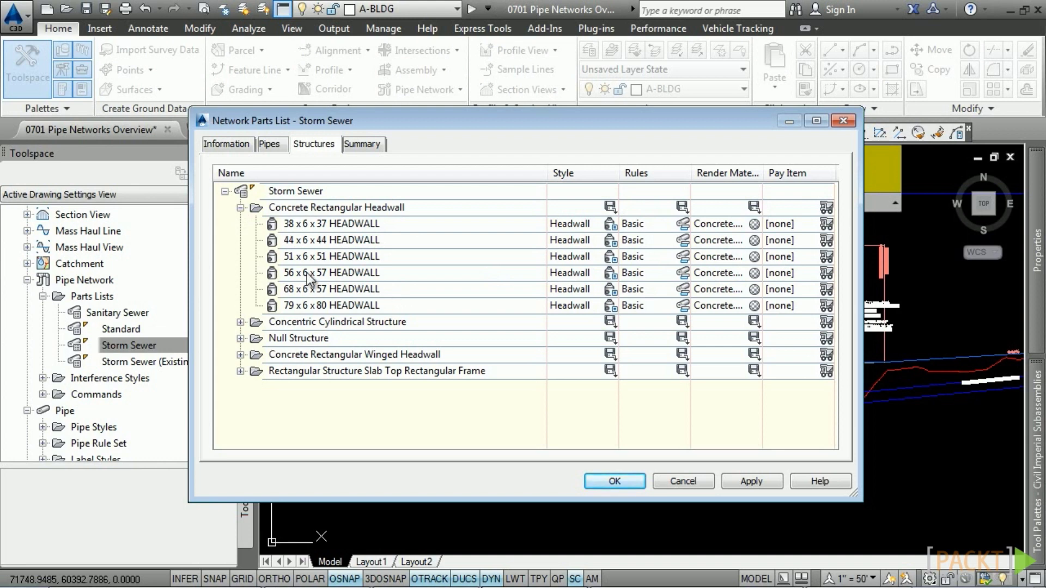
click(269, 143)
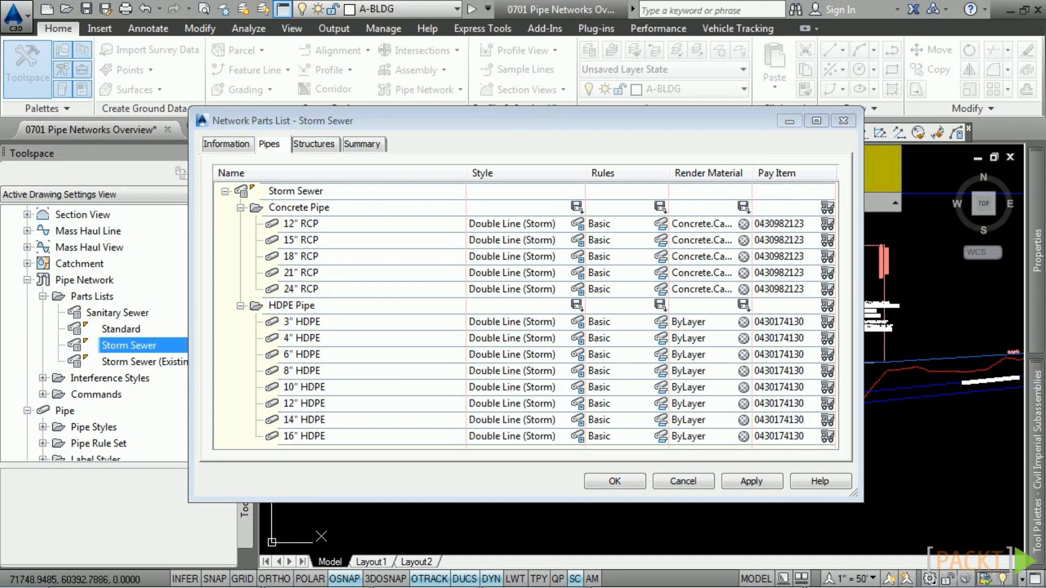
click(683, 481)
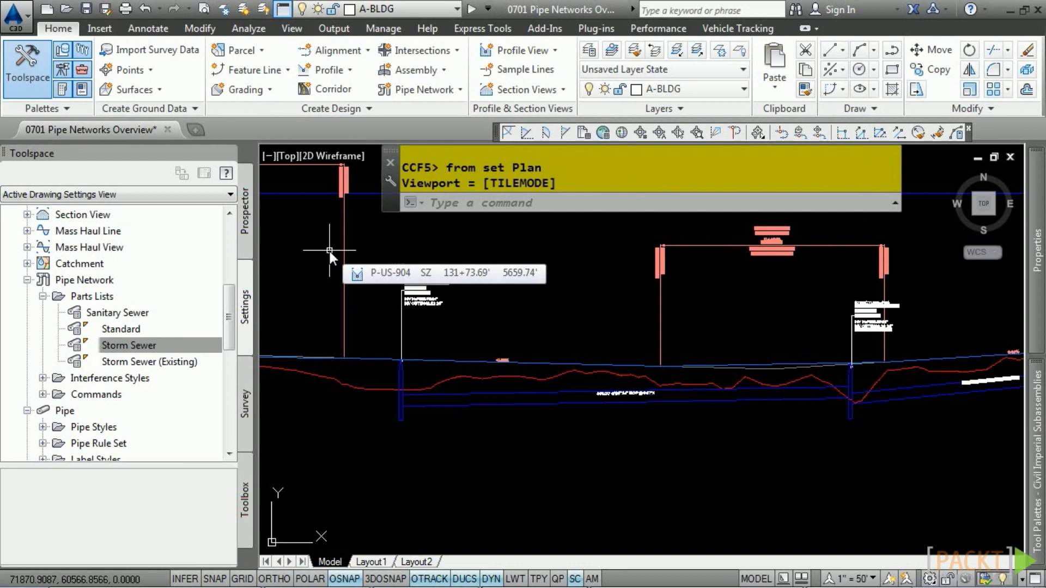
Open the pipe network catalog settings and examine the available pipe catalogs and structure catalogs, keeping the US Imperial ones
click(318, 107)
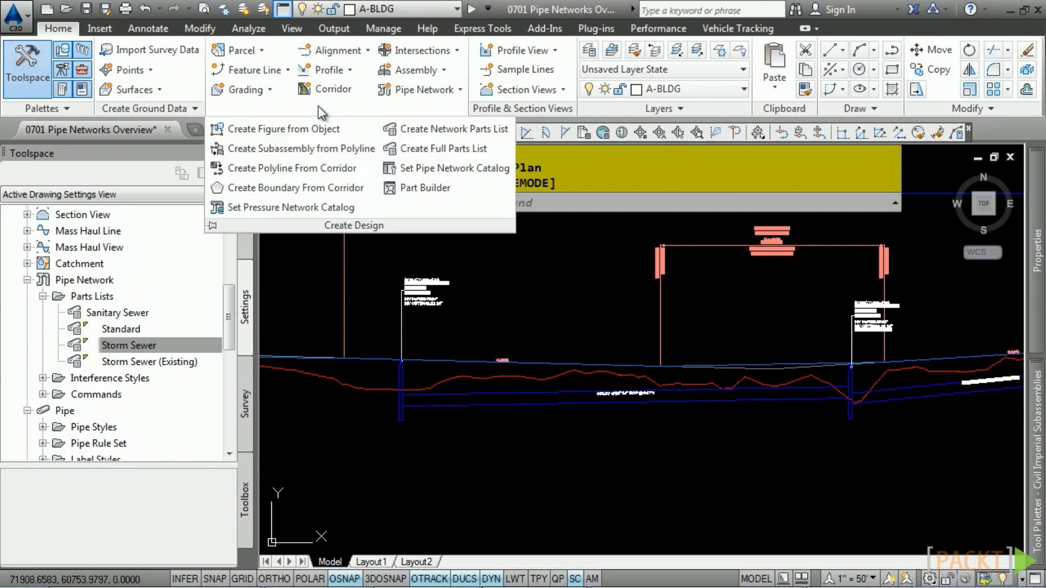
click(452, 170)
drag(441, 261, 638, 273)
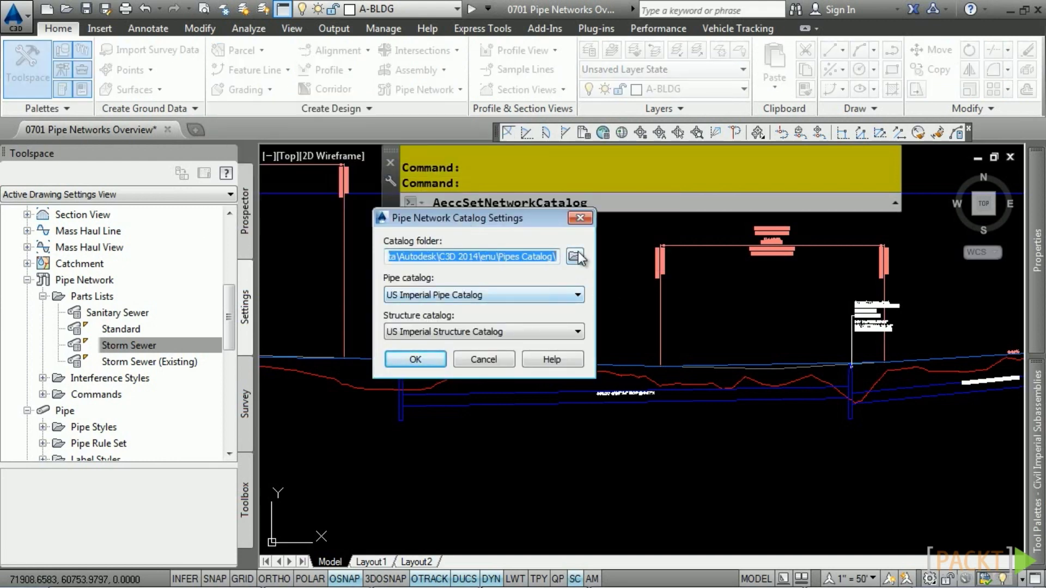
click(481, 294)
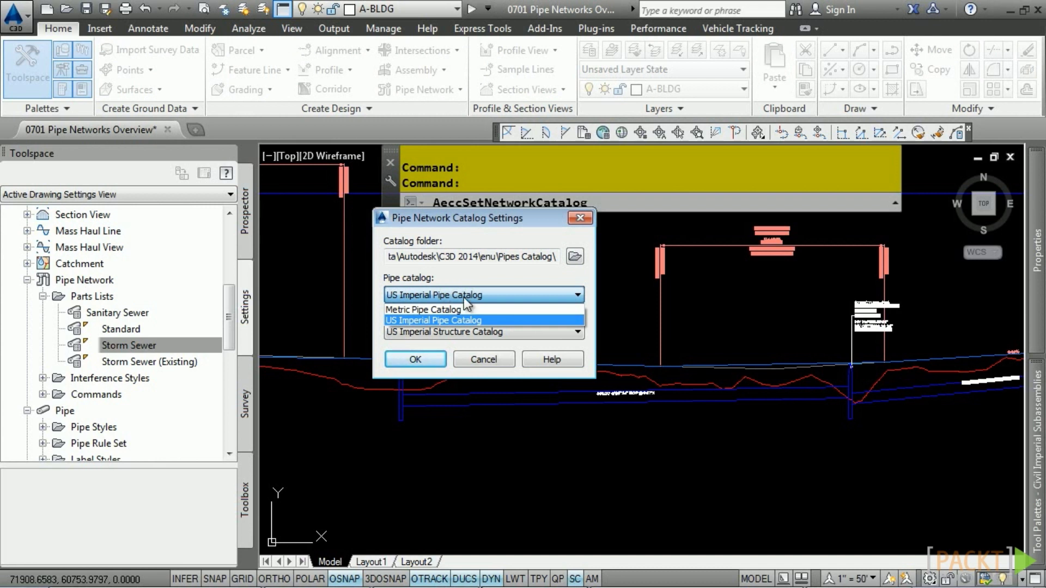
click(487, 281)
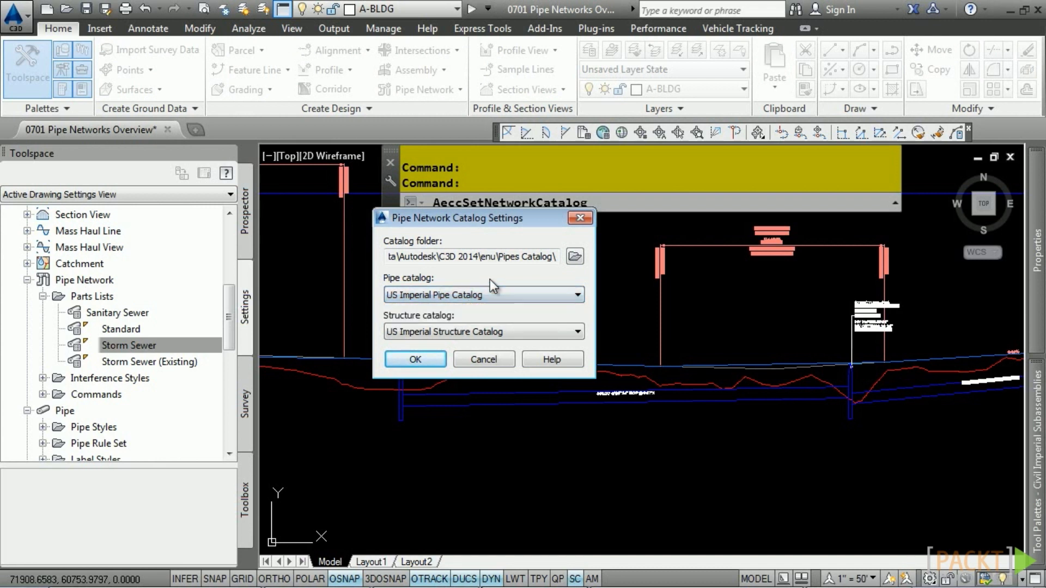
click(446, 329)
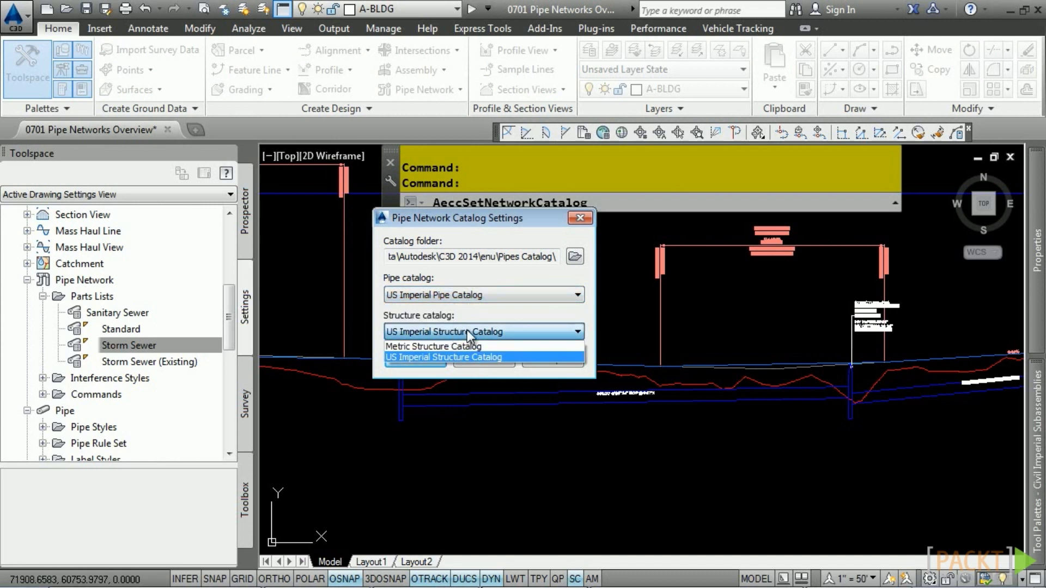
click(467, 329)
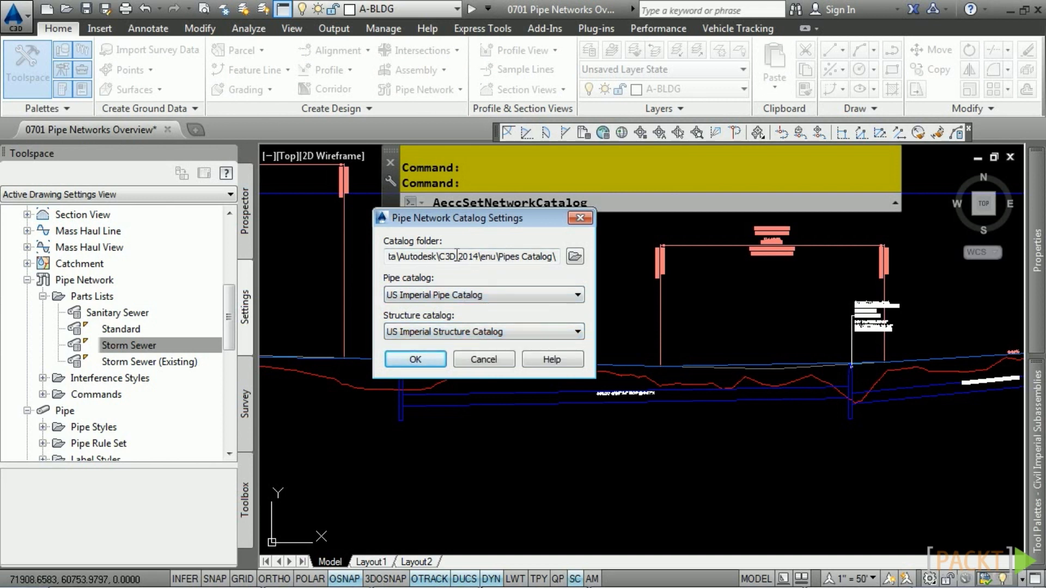
Browse the catalog folder location to view the folders inside Pipes Catalog, then cancel the folder selection
drag(445, 256, 585, 273)
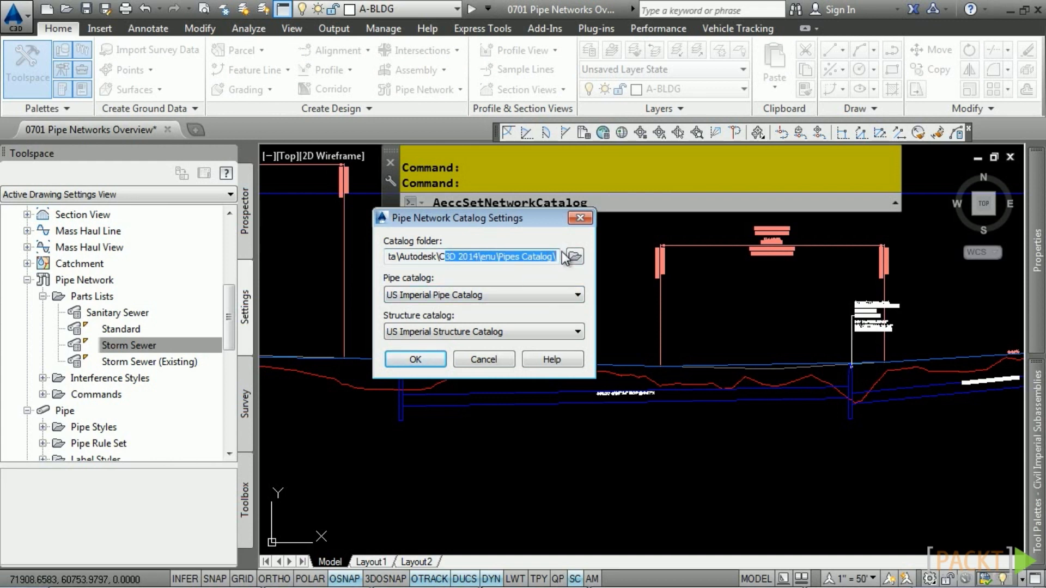
click(574, 257)
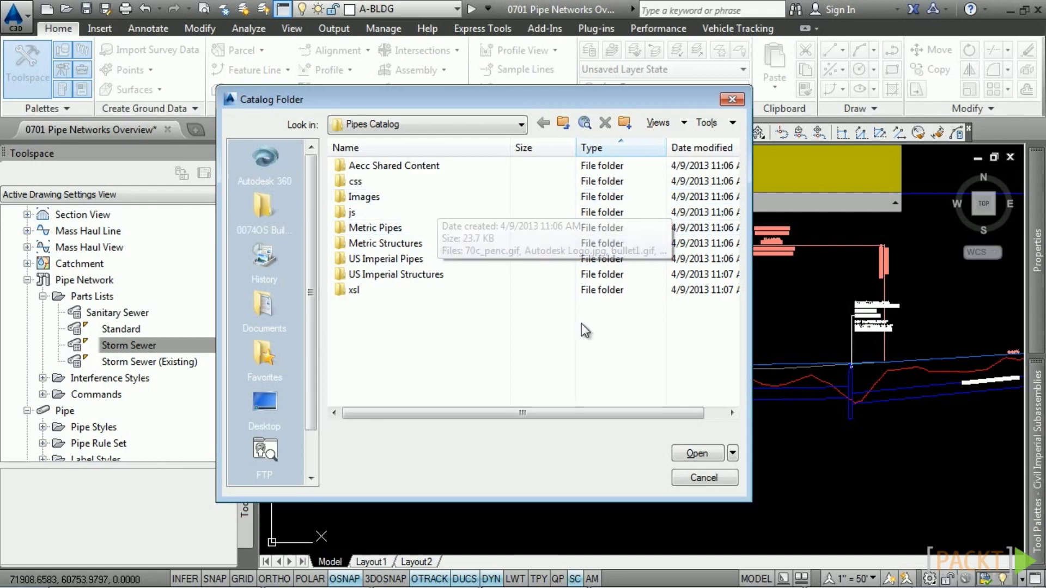
click(719, 480)
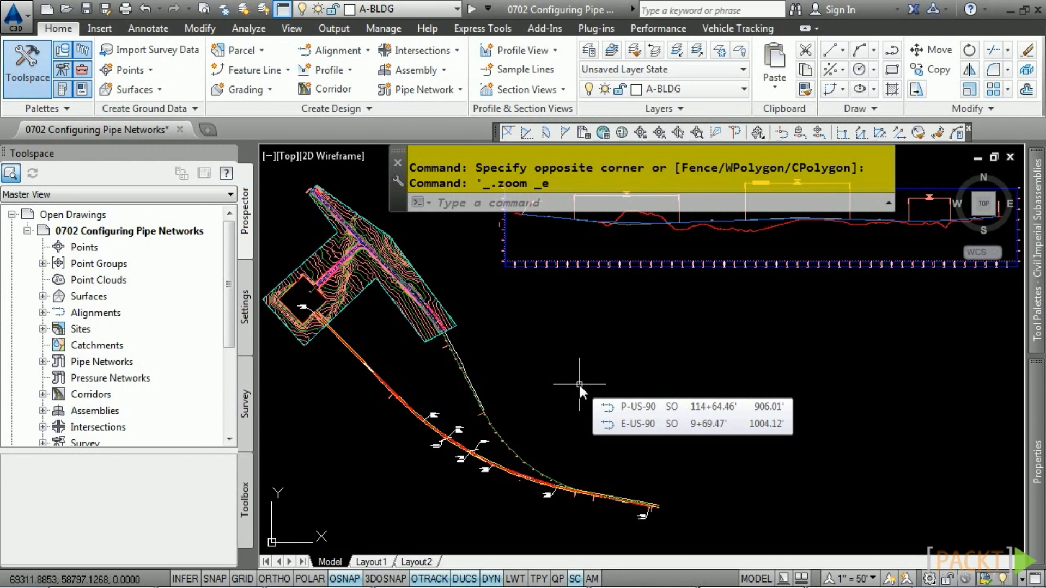
Open the feature settings of Pipe Network from the settings of the 0702 Configuring Pipe Networks drawing
click(240, 332)
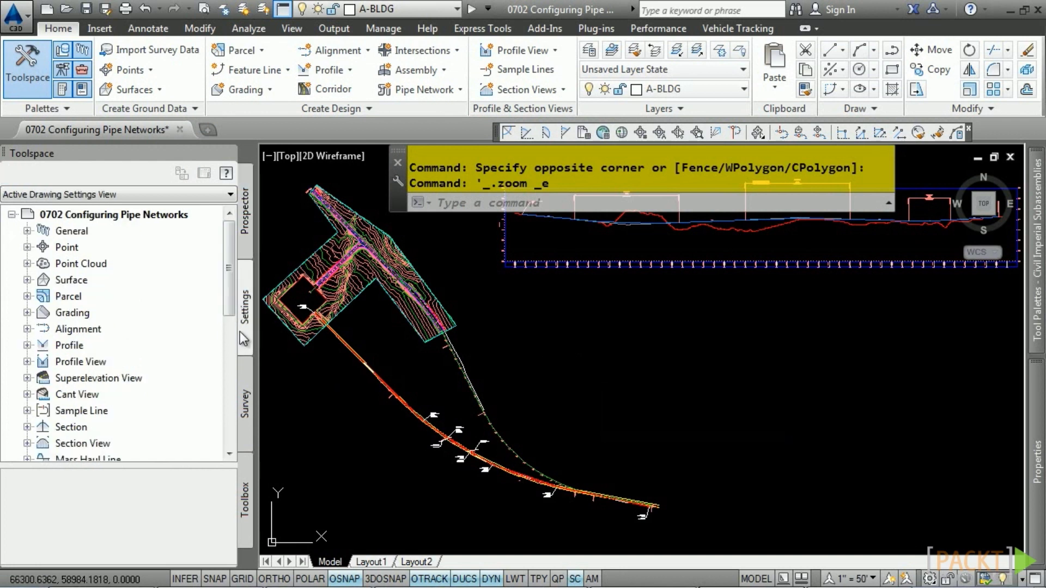
scroll(135, 356, down, 2)
click(109, 394)
scroll(110, 361, down, 1)
right_click(78, 348)
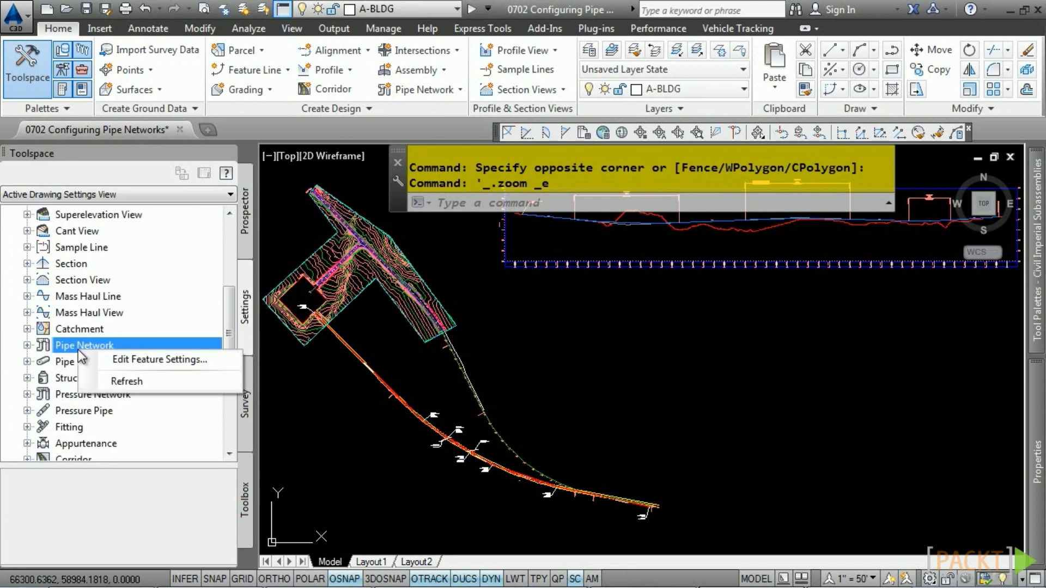
click(134, 359)
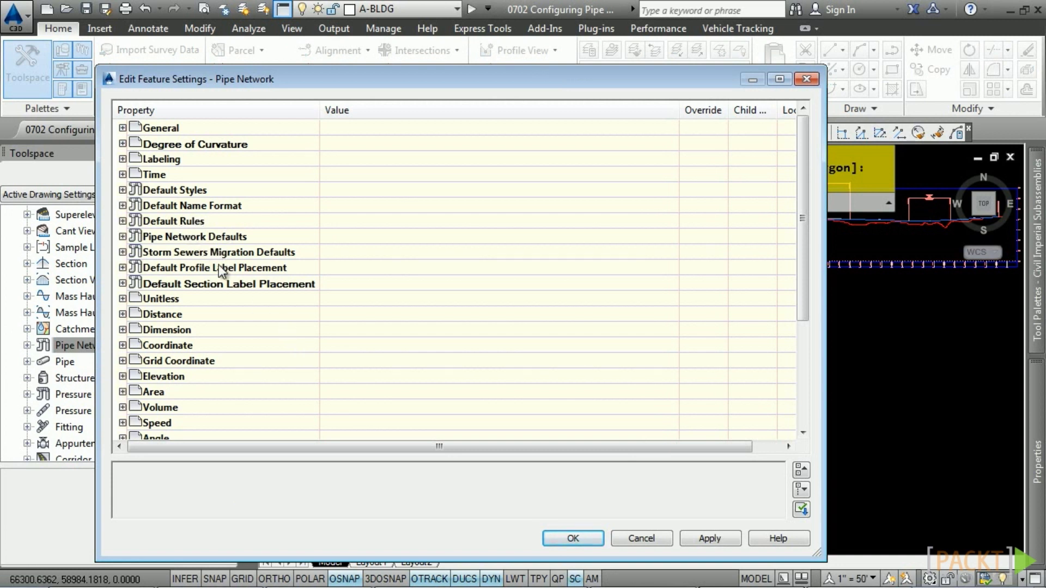
Examine the Default Styles, Default Name Format and Default Rules in the Pipe Network feature settings
click(123, 190)
click(122, 190)
click(122, 205)
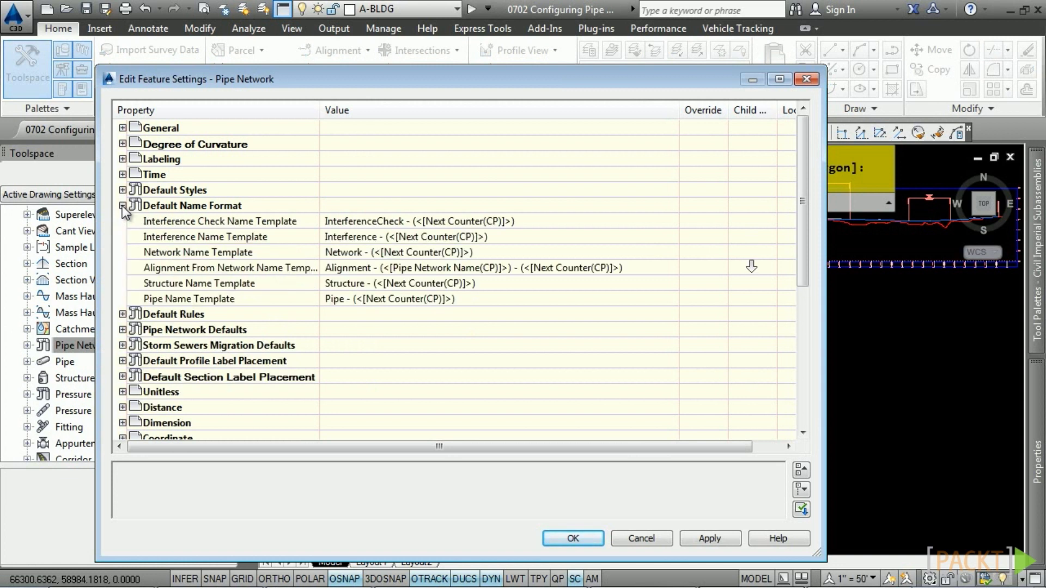
click(122, 315)
click(122, 314)
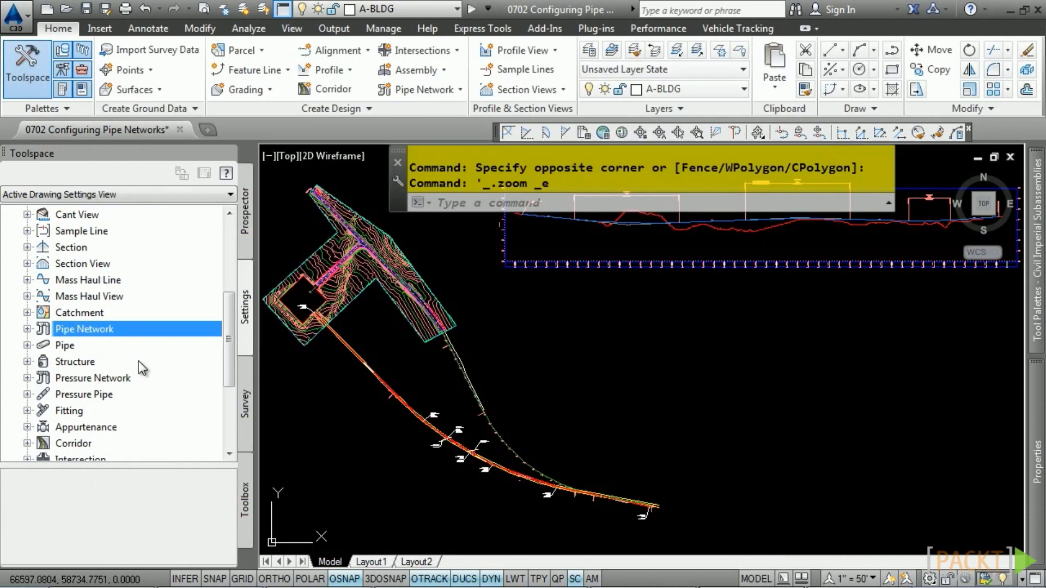
List the pipe styles in the drawing settings and open the Double Line (Storm) style
scroll(119, 342, down, 1)
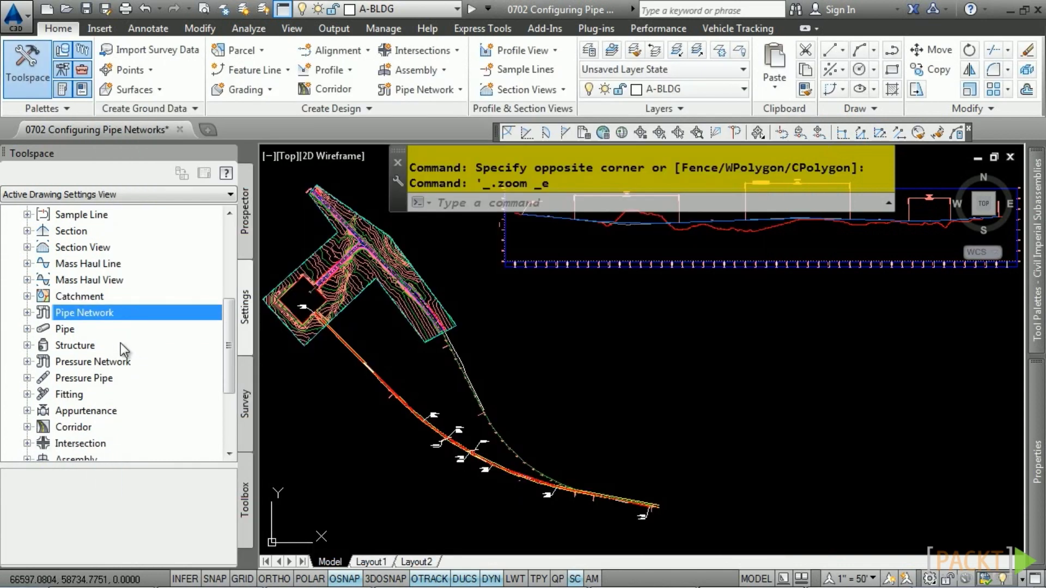
click(27, 330)
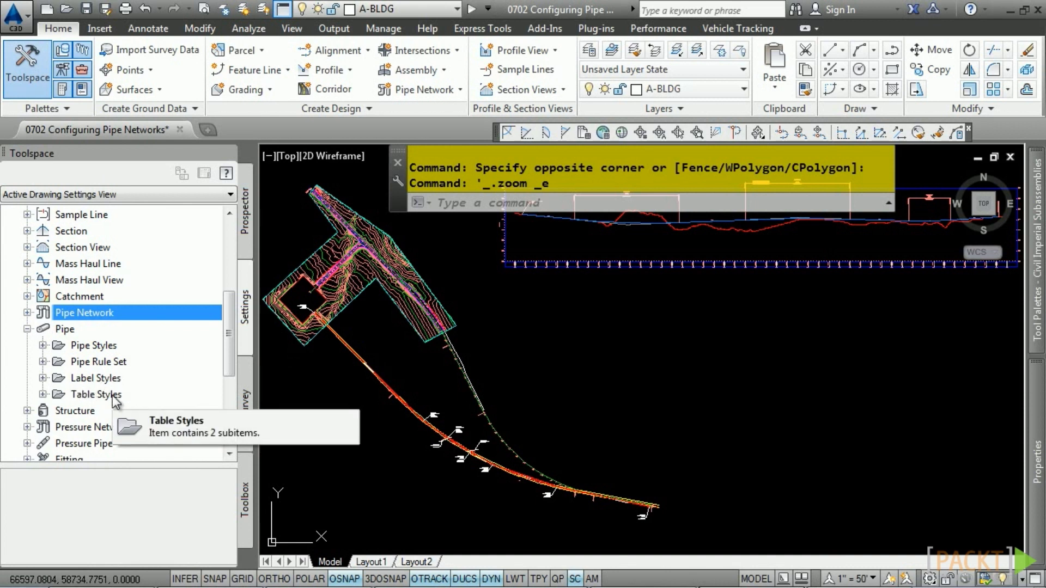
click(43, 345)
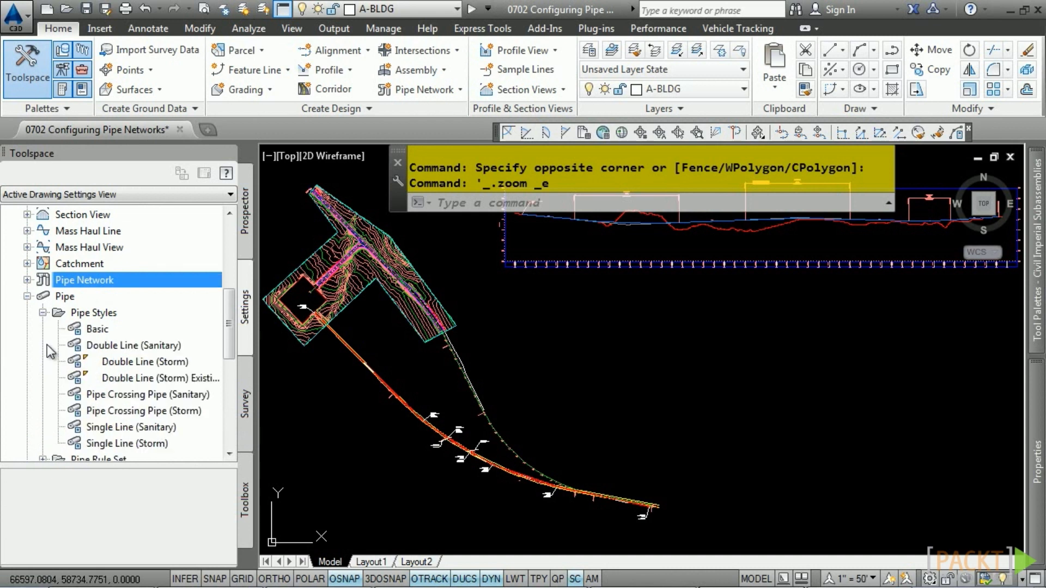
click(150, 363)
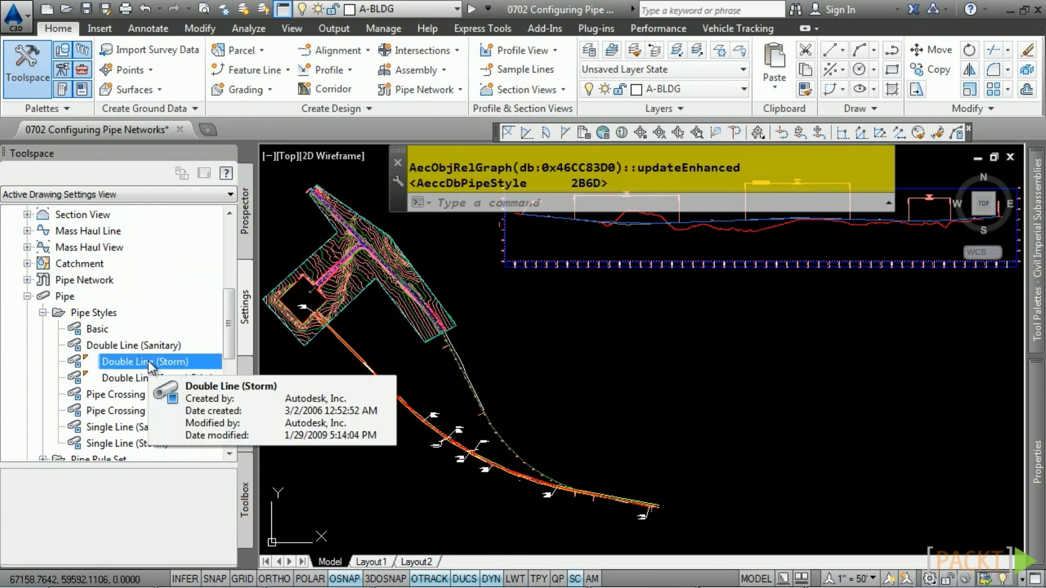
double_click(147, 362)
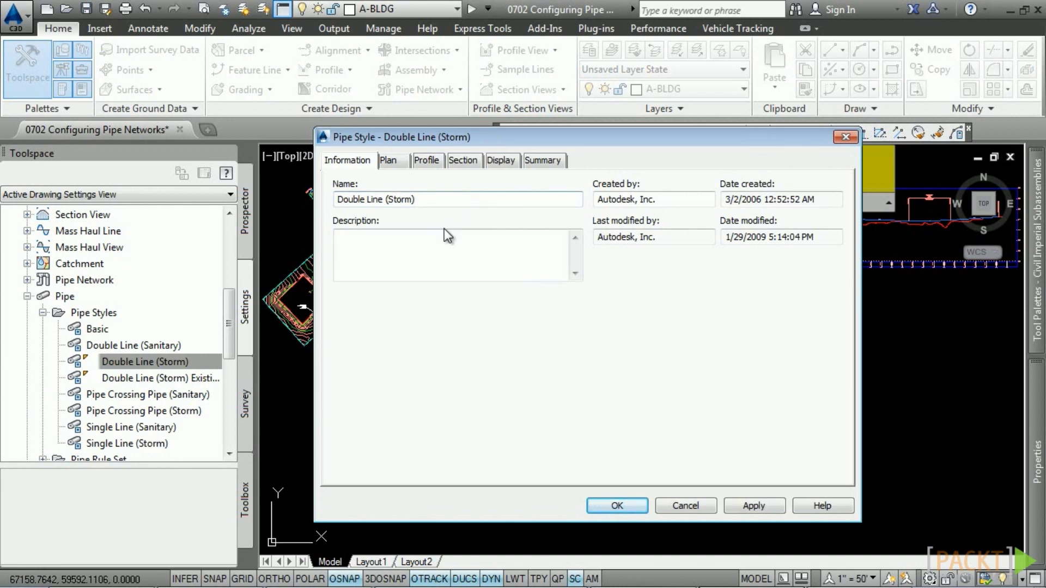
Examine the style's plan, profile and section options and its component display per view direction, then close it without saving changes
click(389, 162)
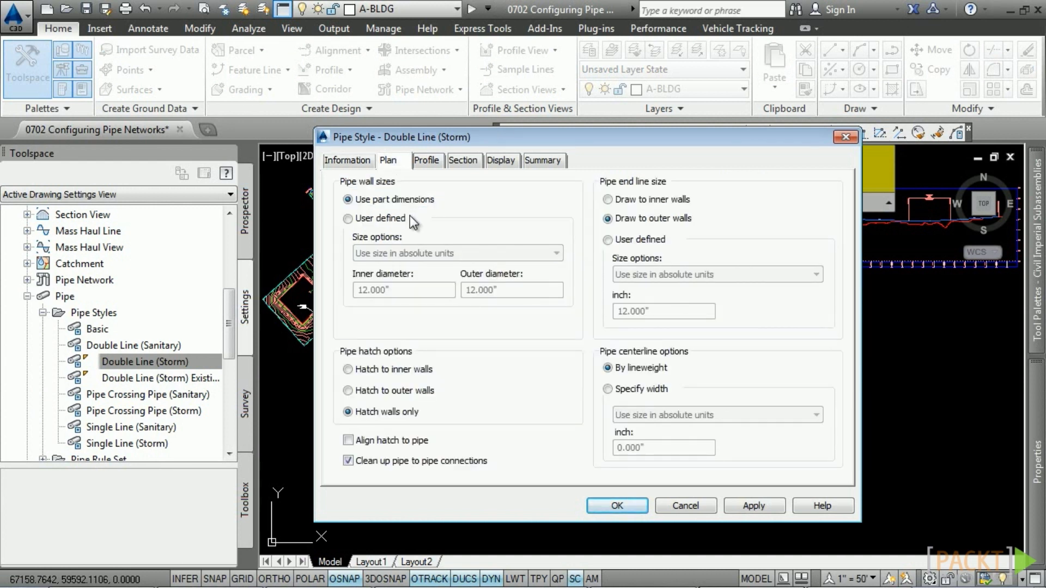
click(440, 161)
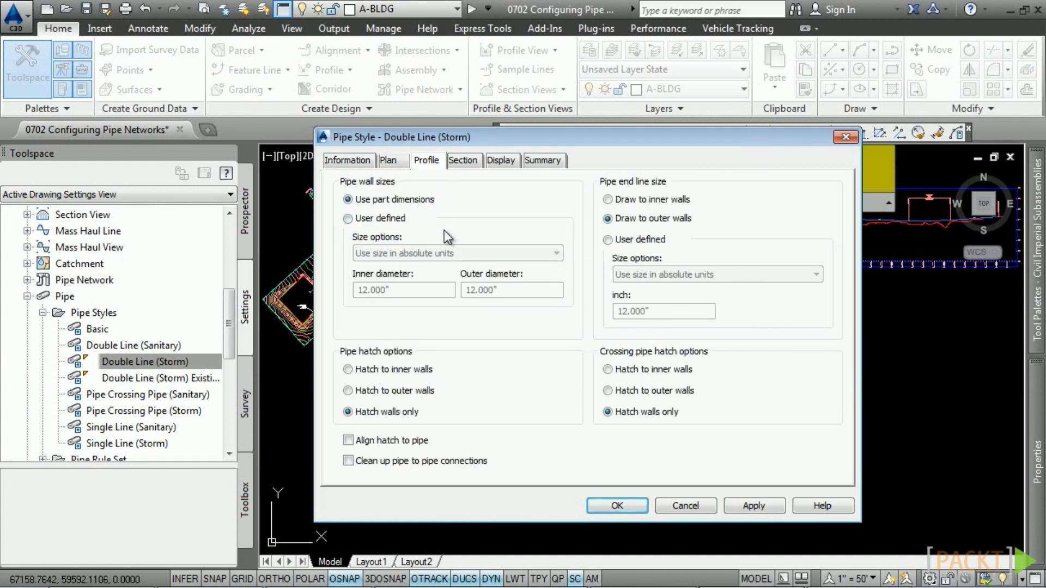
click(468, 161)
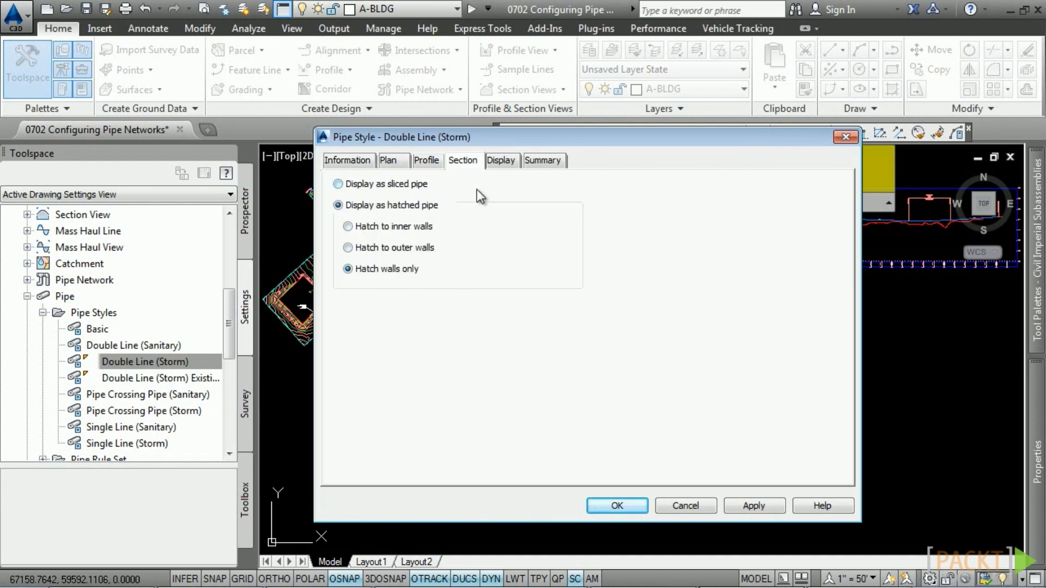
click(503, 161)
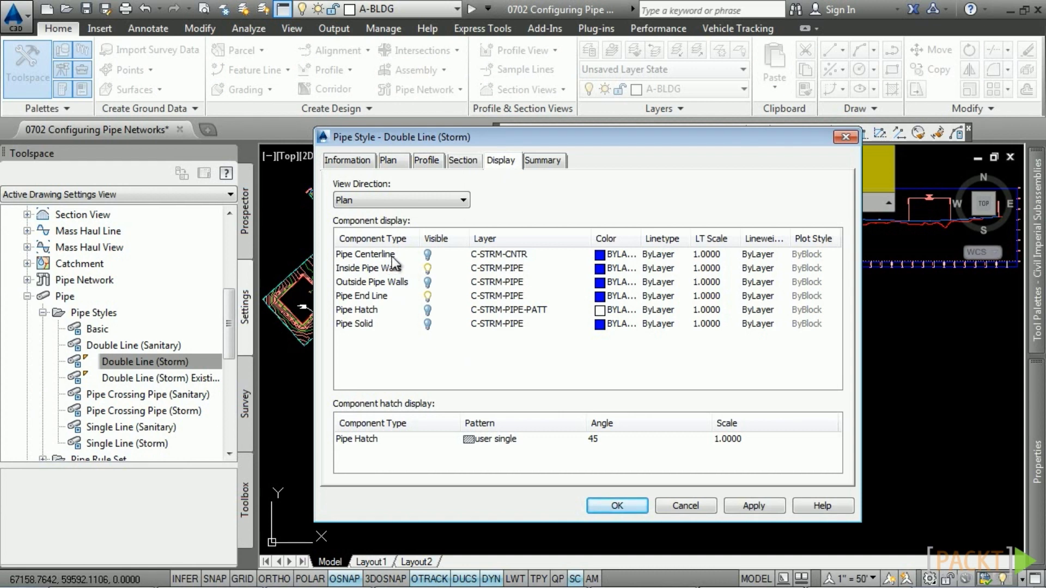
click(460, 201)
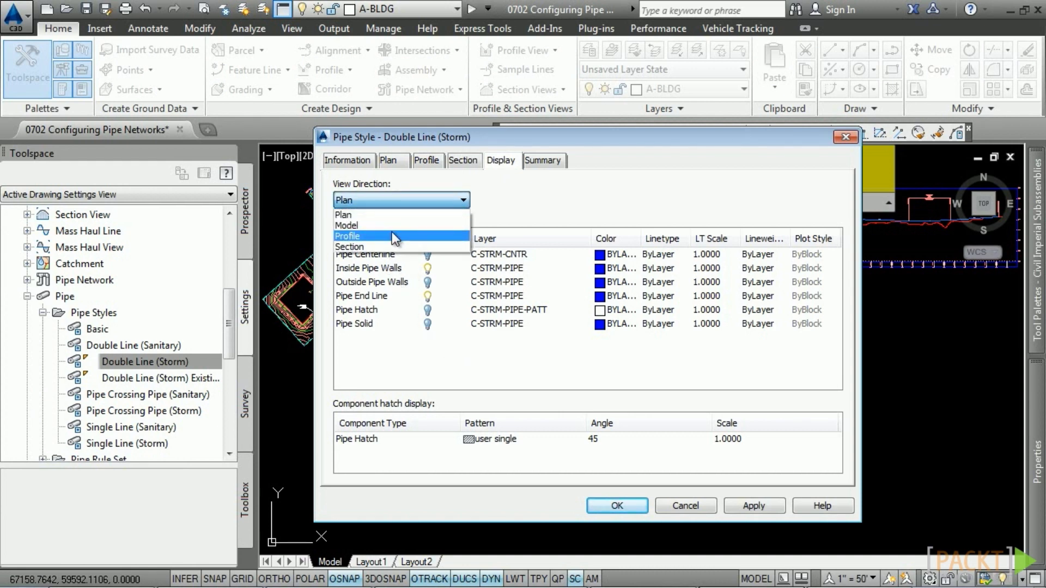
click(398, 225)
click(408, 200)
click(360, 215)
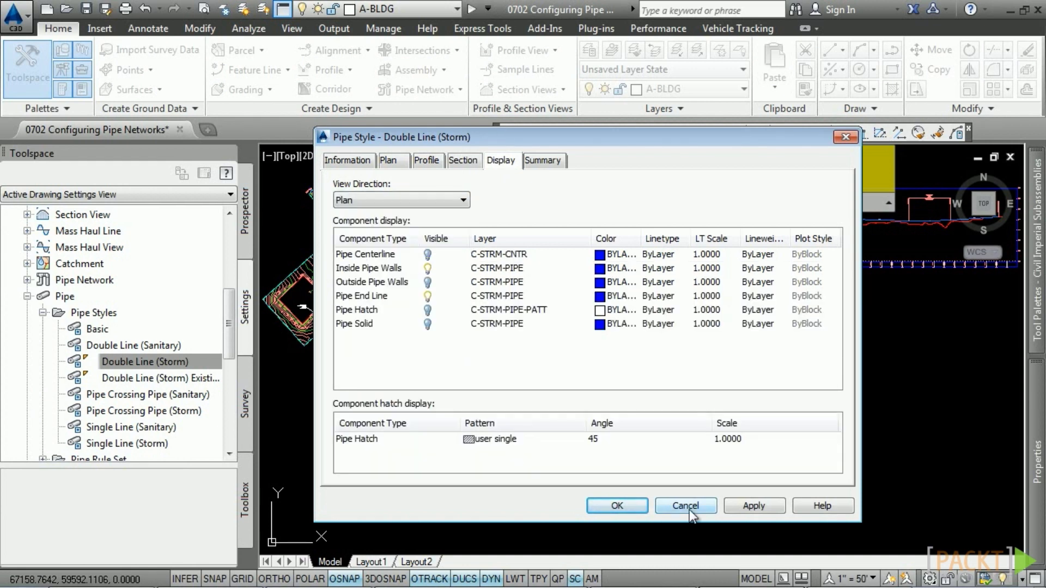
click(686, 506)
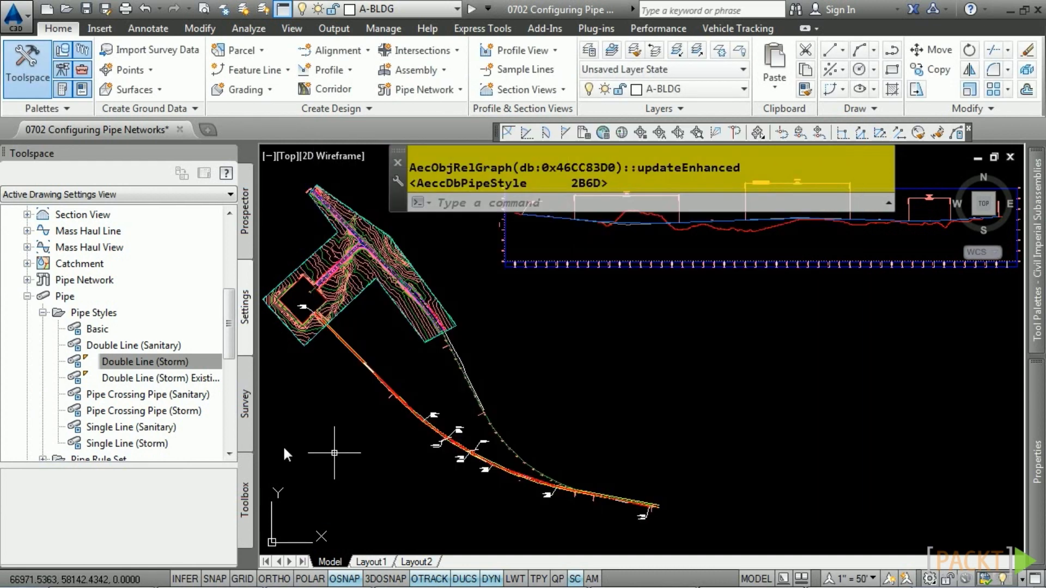
Collapse the pipe settings, list the structure styles and open the Storm Sewer Manhole (Existing) style
click(27, 297)
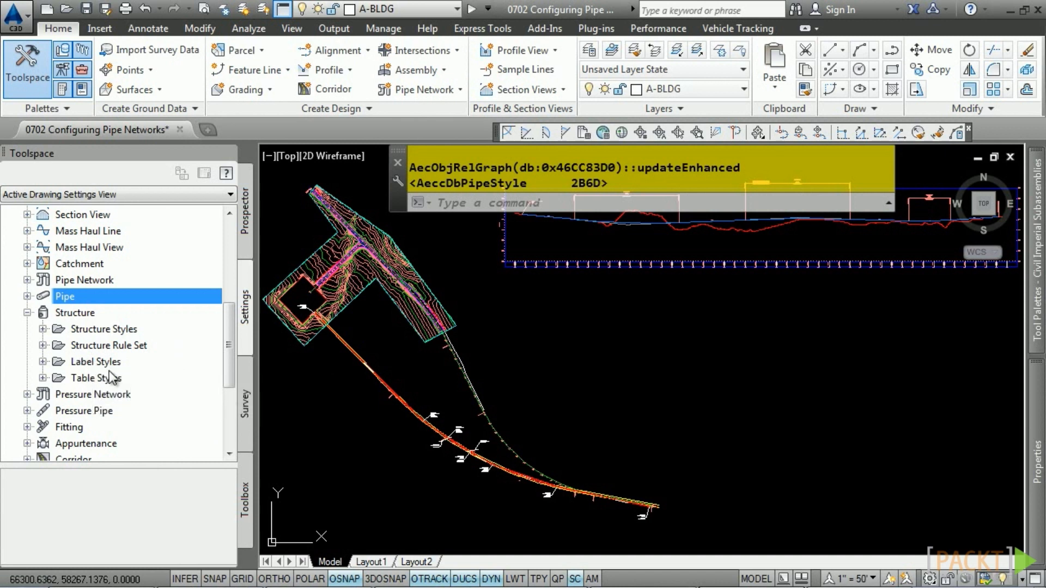
double_click(82, 328)
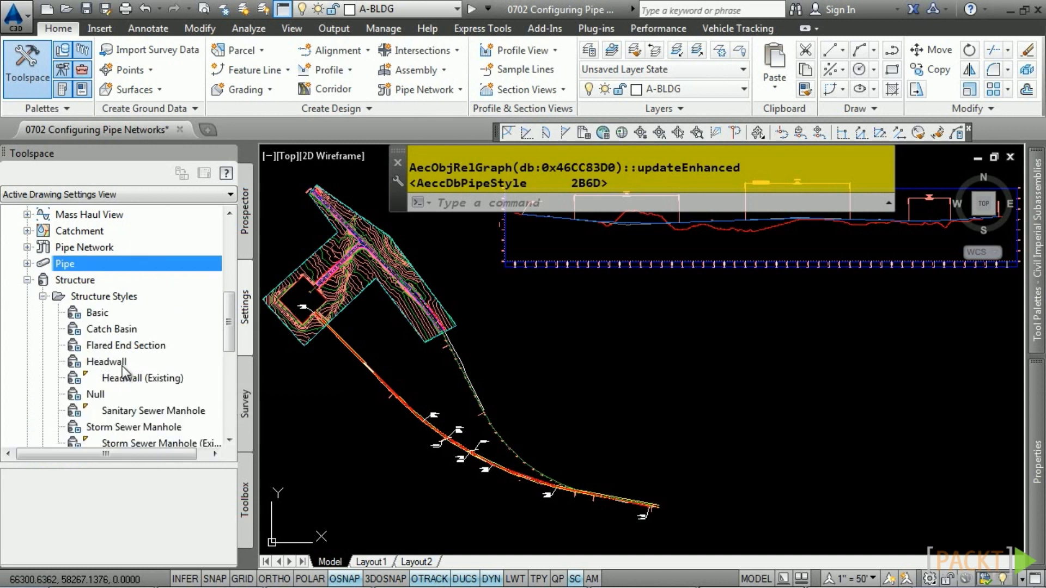
scroll(163, 376, down, 2)
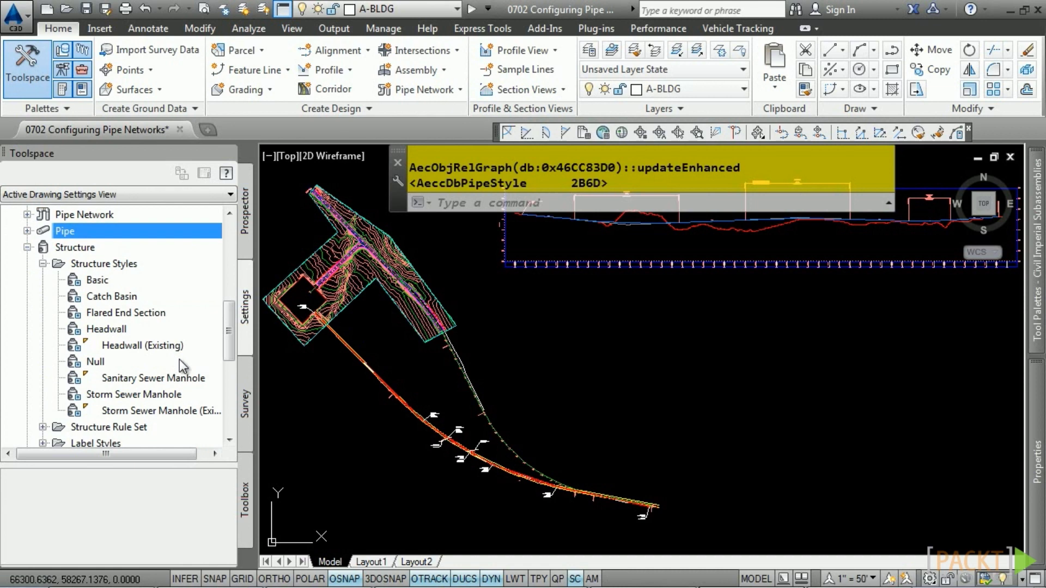
click(142, 411)
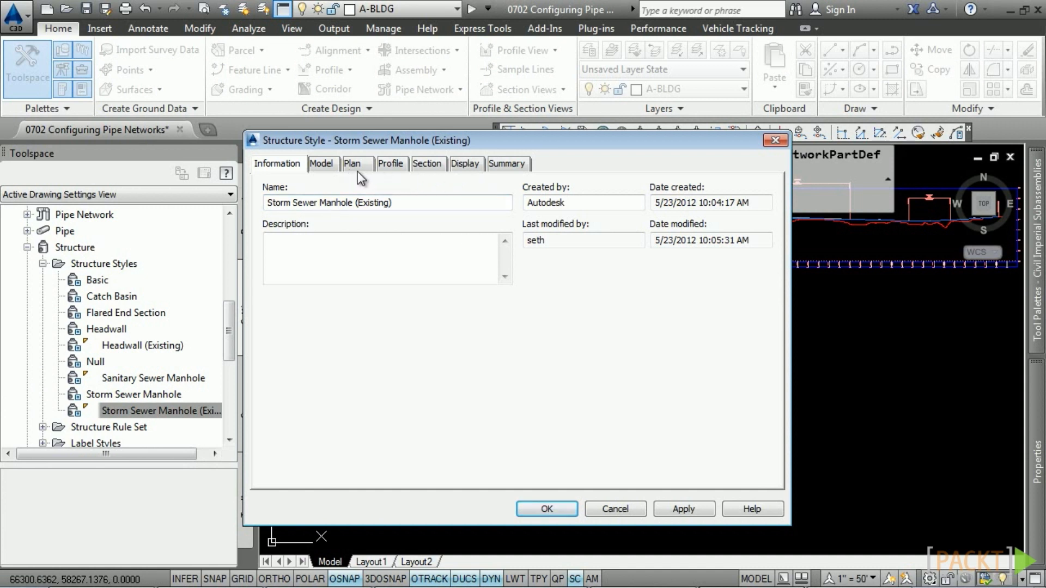
Examine the manhole style's model, plan, profile and section options and its plan component display, then close the style
click(328, 169)
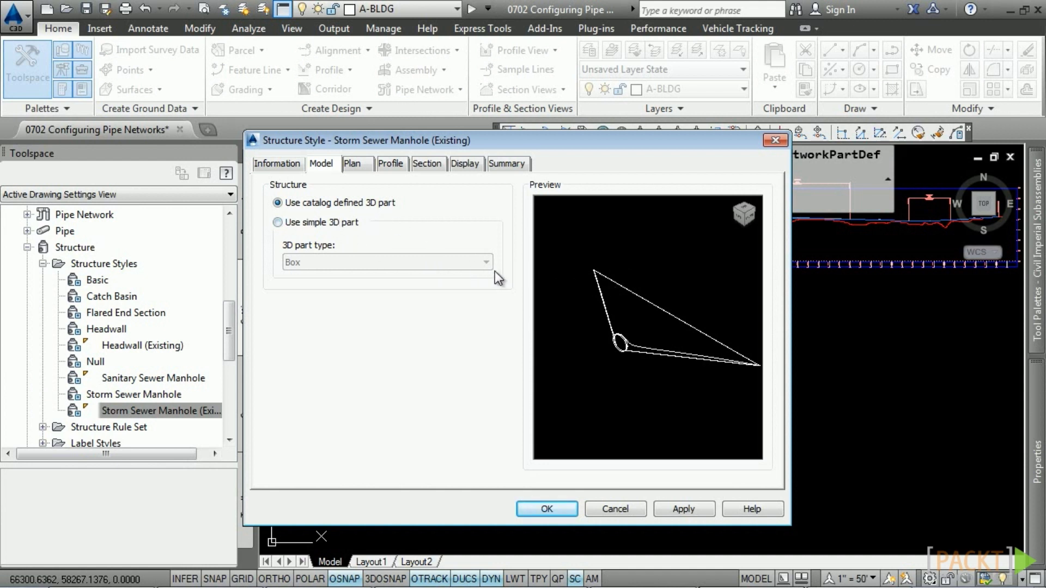
scroll(654, 362, up, 3)
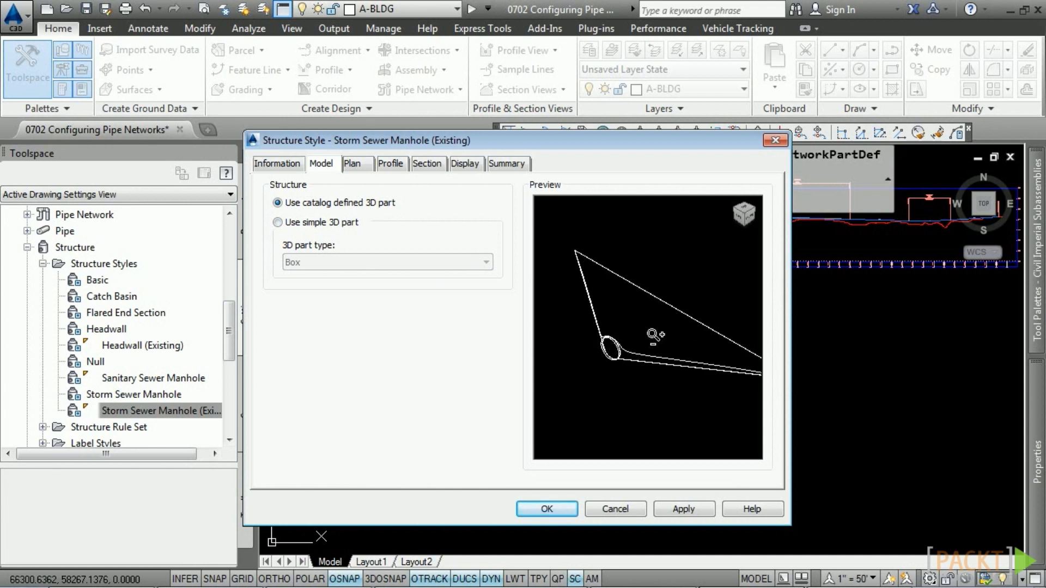
click(363, 164)
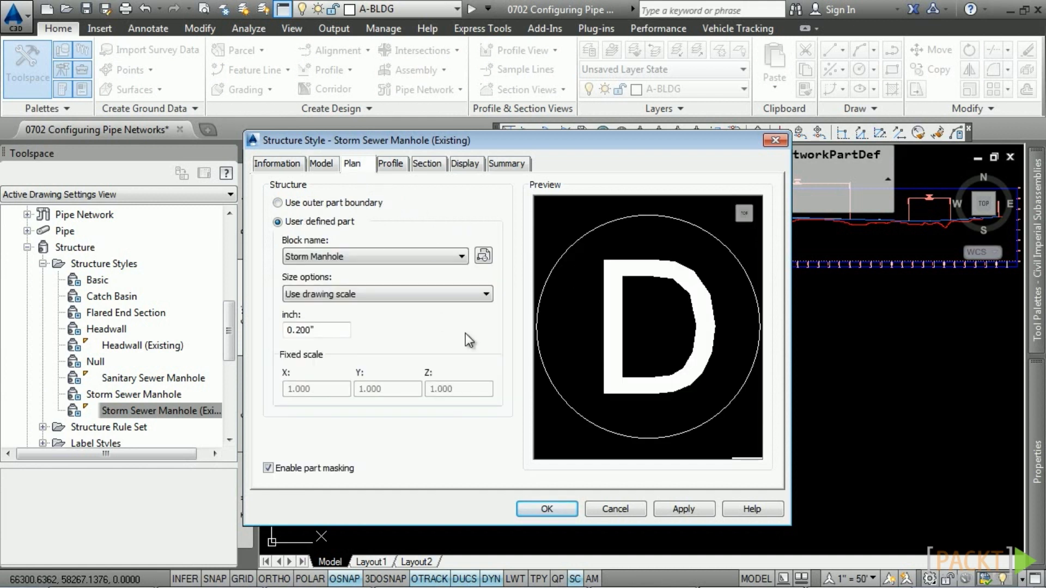
click(399, 164)
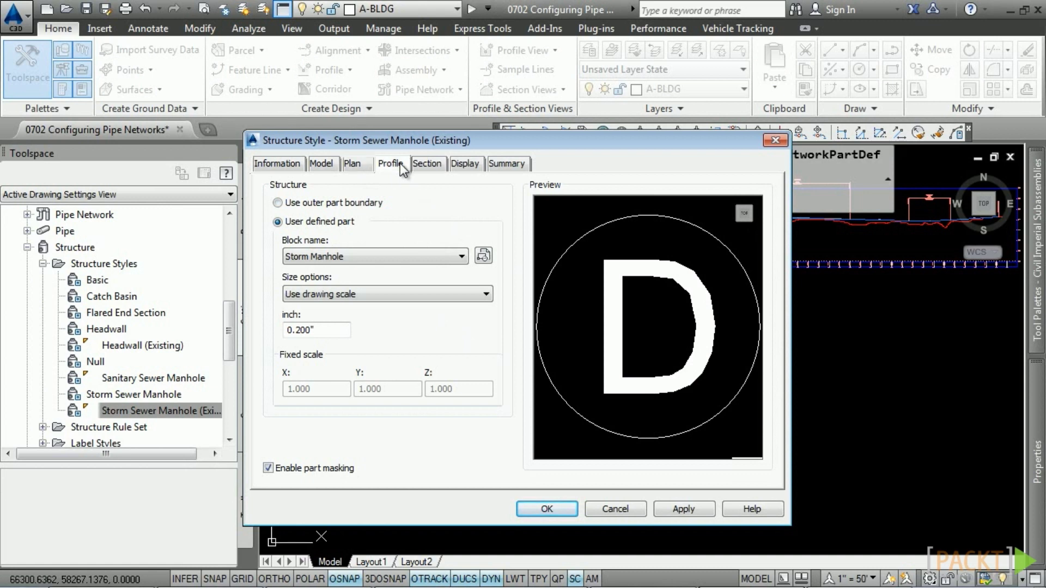
click(431, 165)
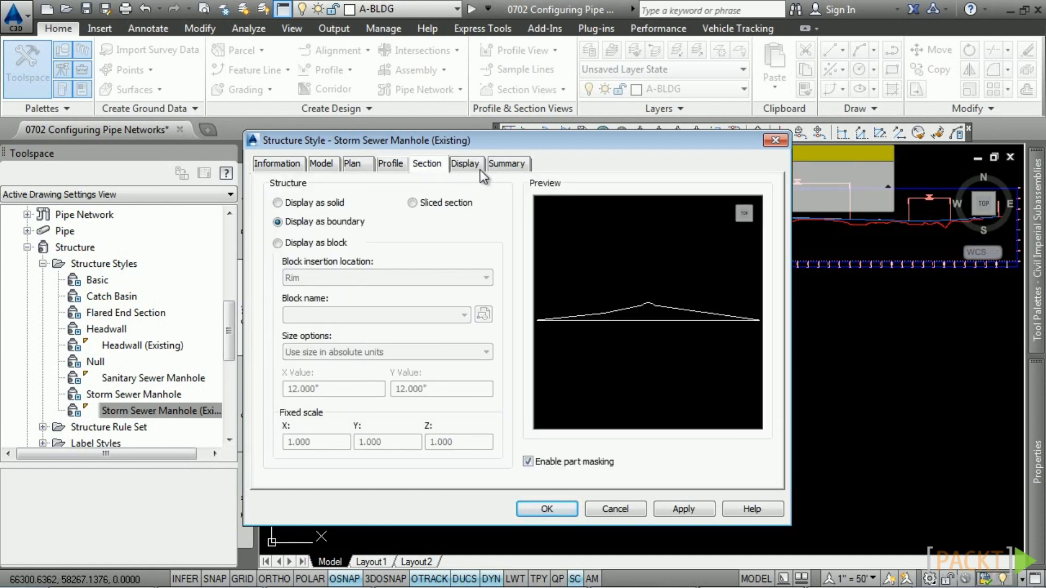
click(468, 165)
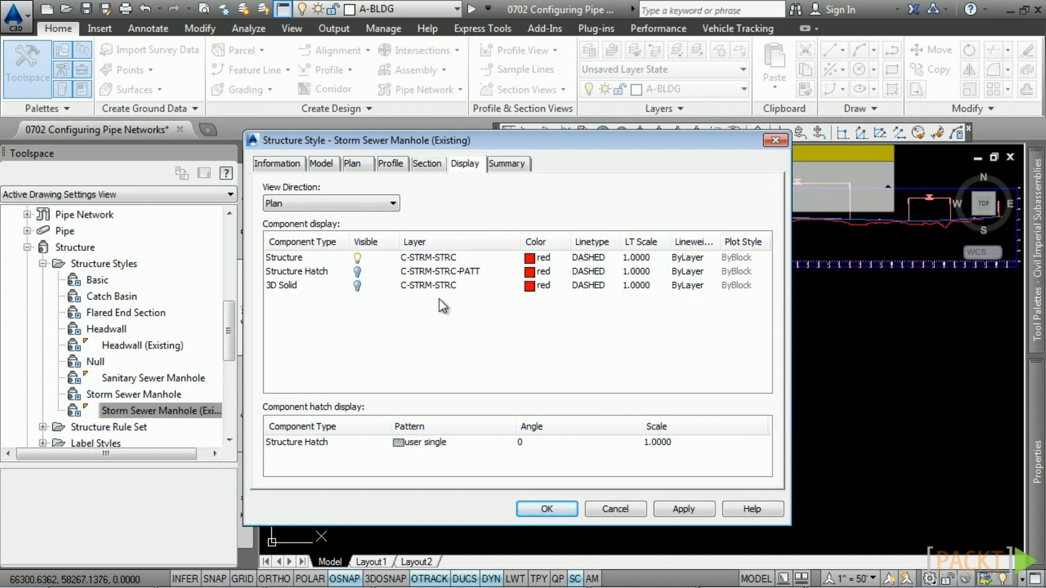
click(379, 210)
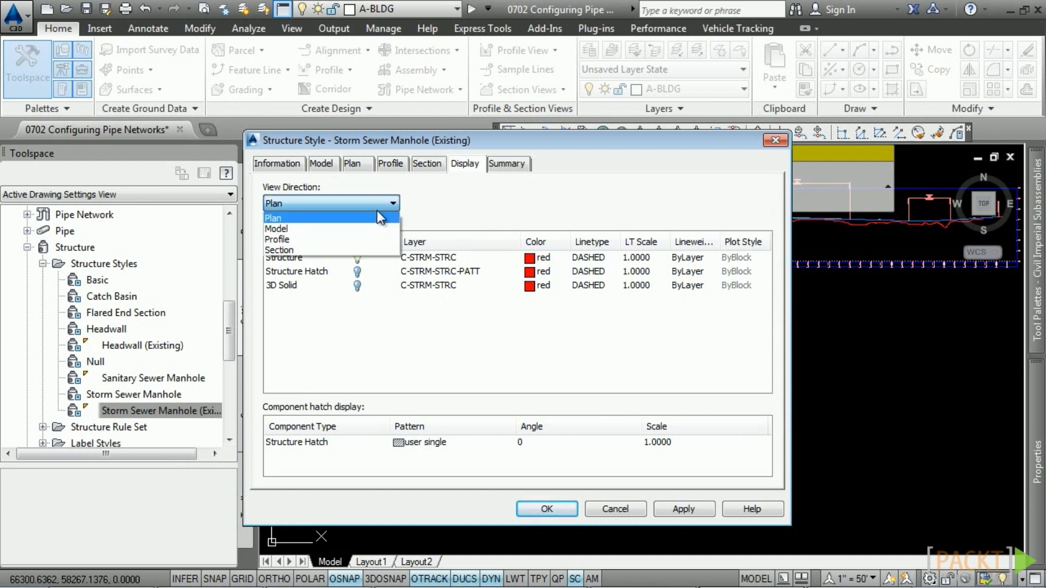
click(377, 214)
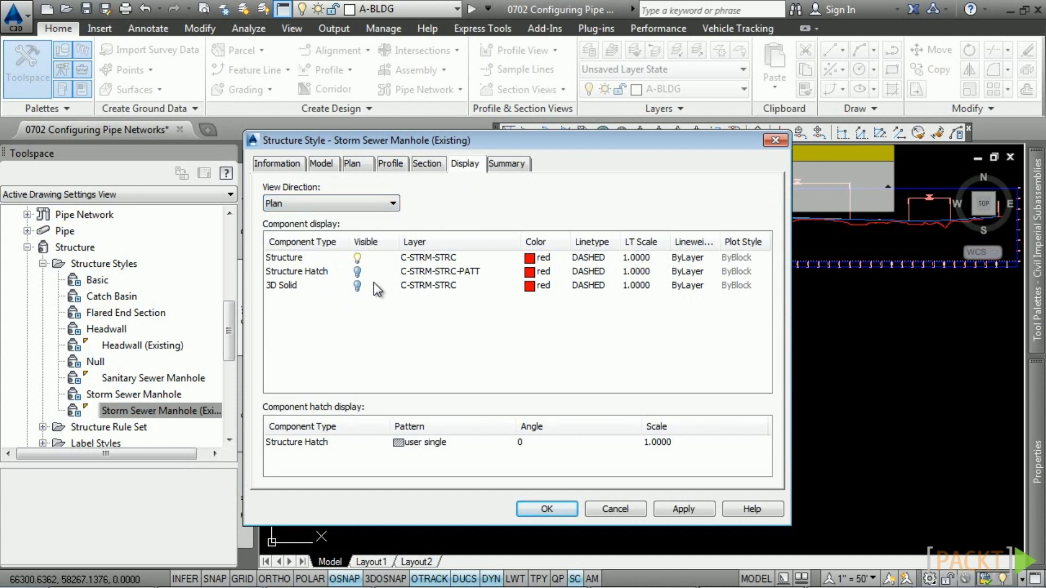
click(547, 508)
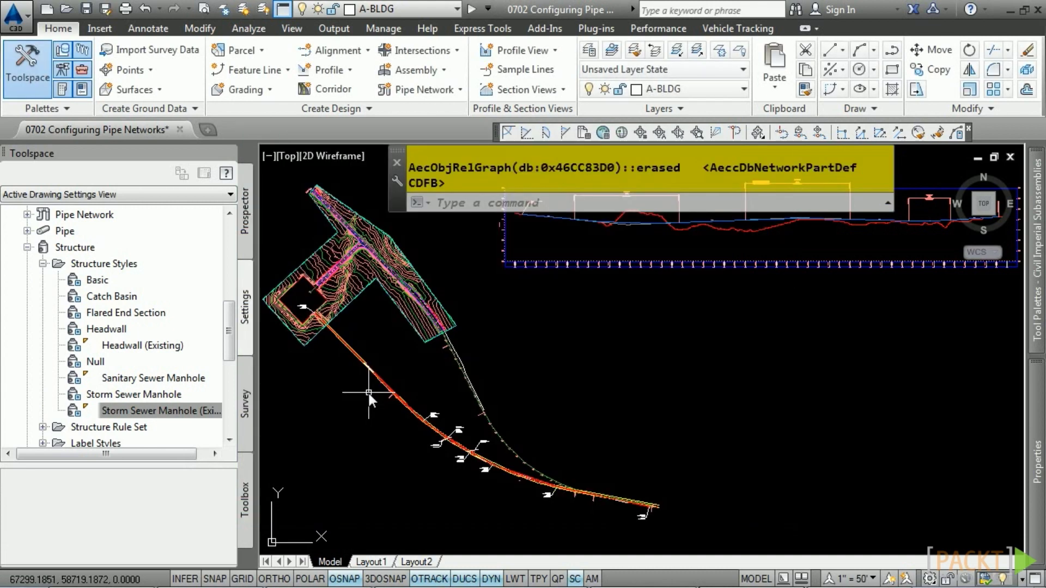
Collapse the structure styles, open the Basic pipe rule set and add a Storm Sewer Pipe to Pipe Match rule
click(43, 264)
click(43, 264)
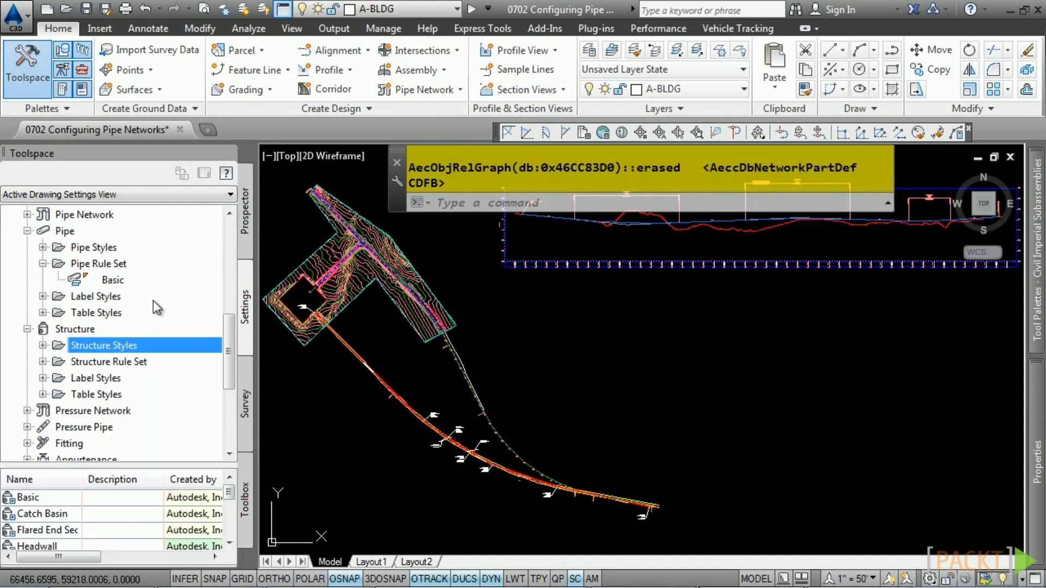
double_click(113, 284)
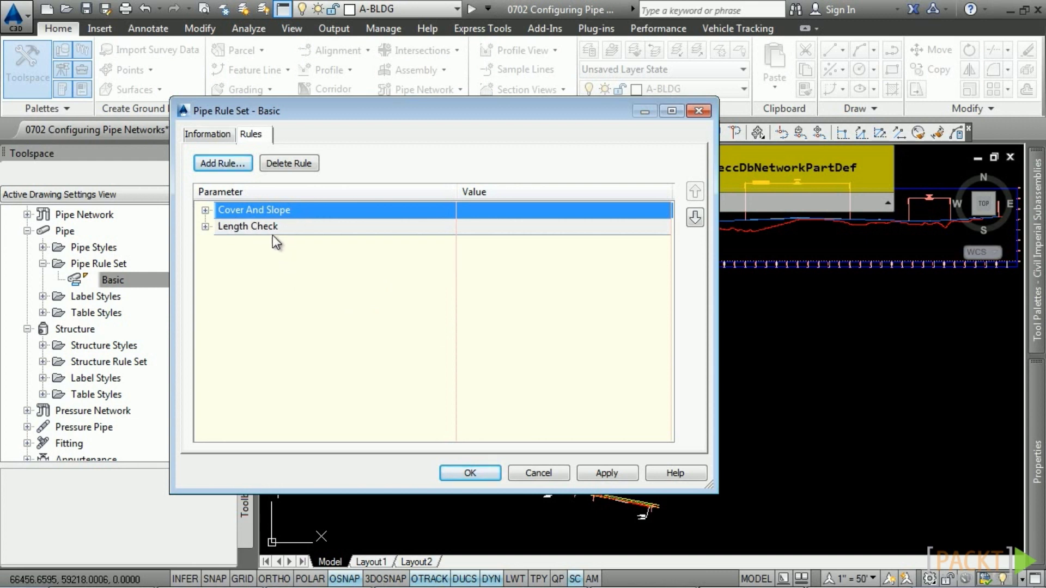
click(227, 163)
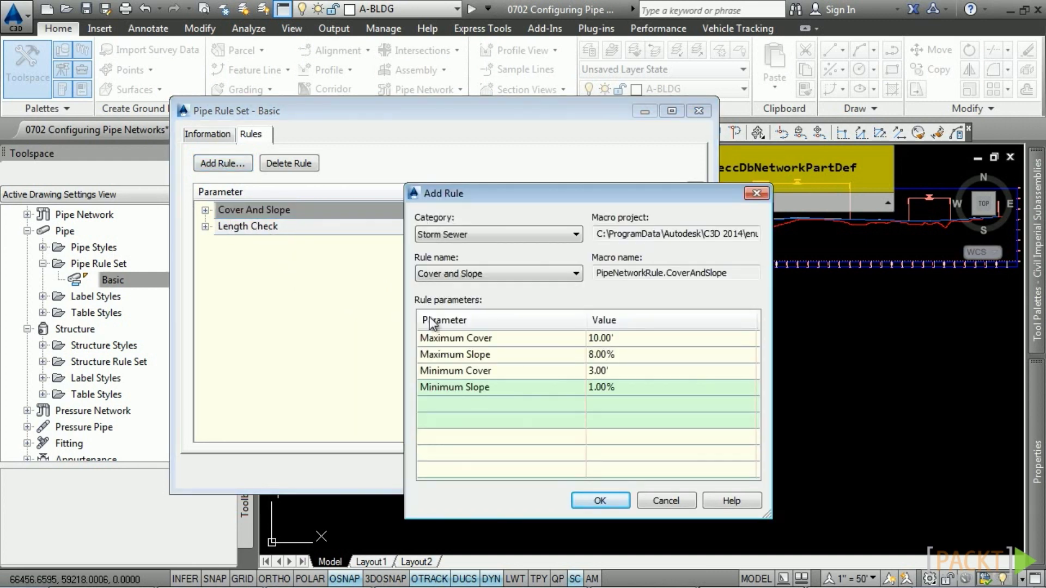
click(531, 276)
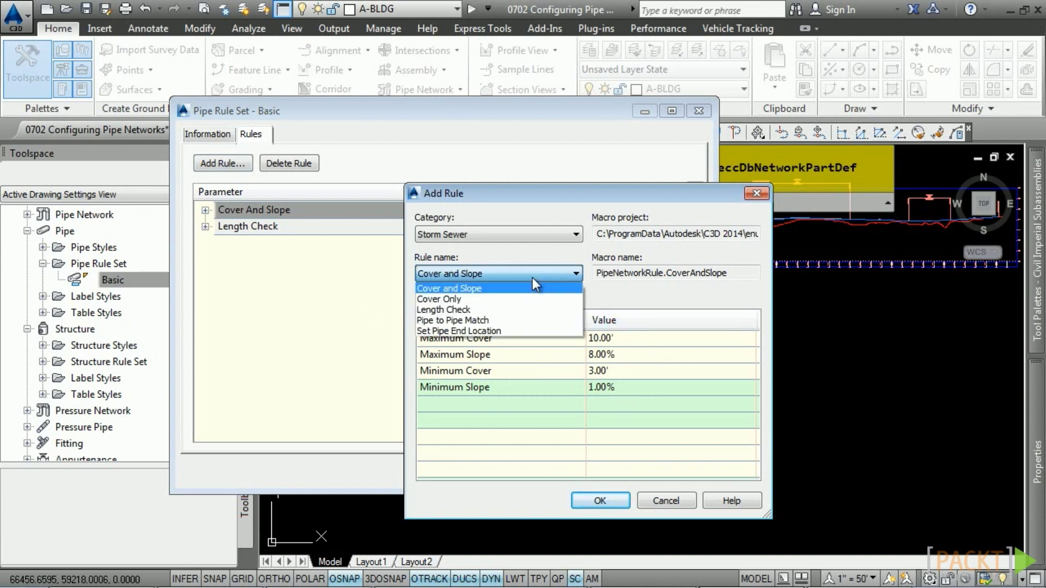
click(486, 320)
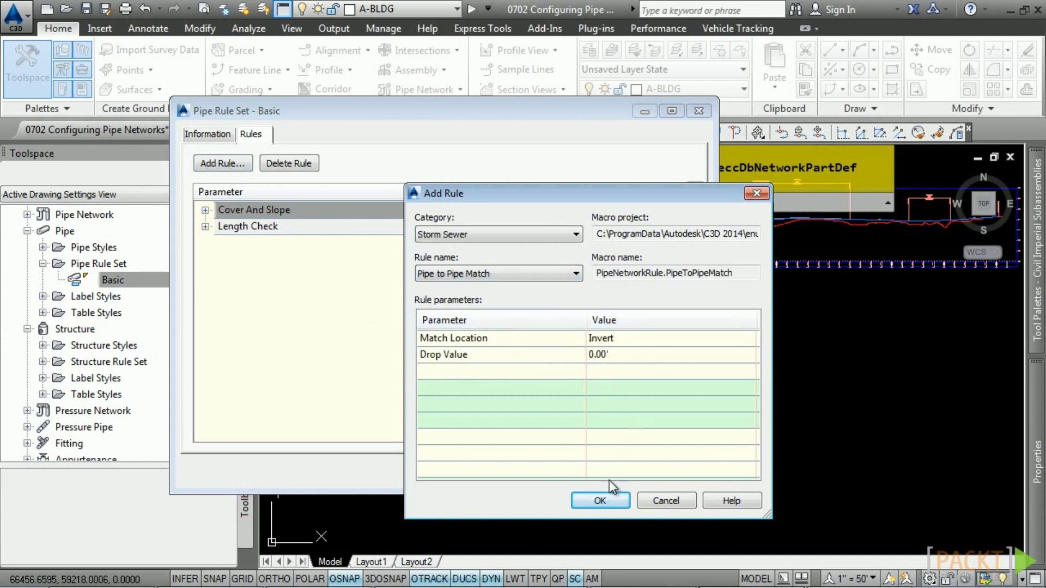
click(600, 501)
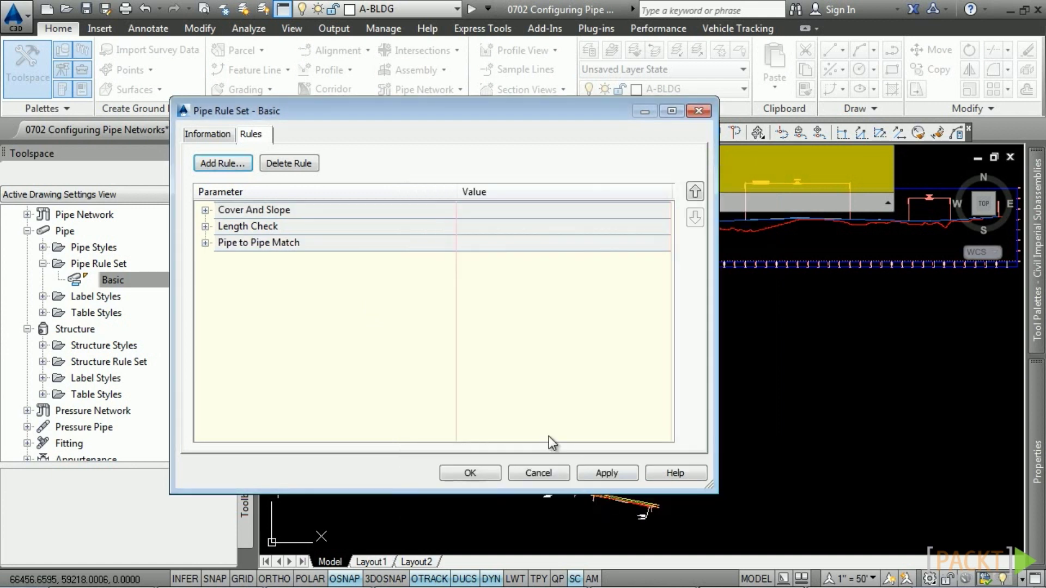
Check the Match Location and Drop Value of the Pipe to Pipe Match rule, then close the rule set without saving
click(206, 242)
click(502, 261)
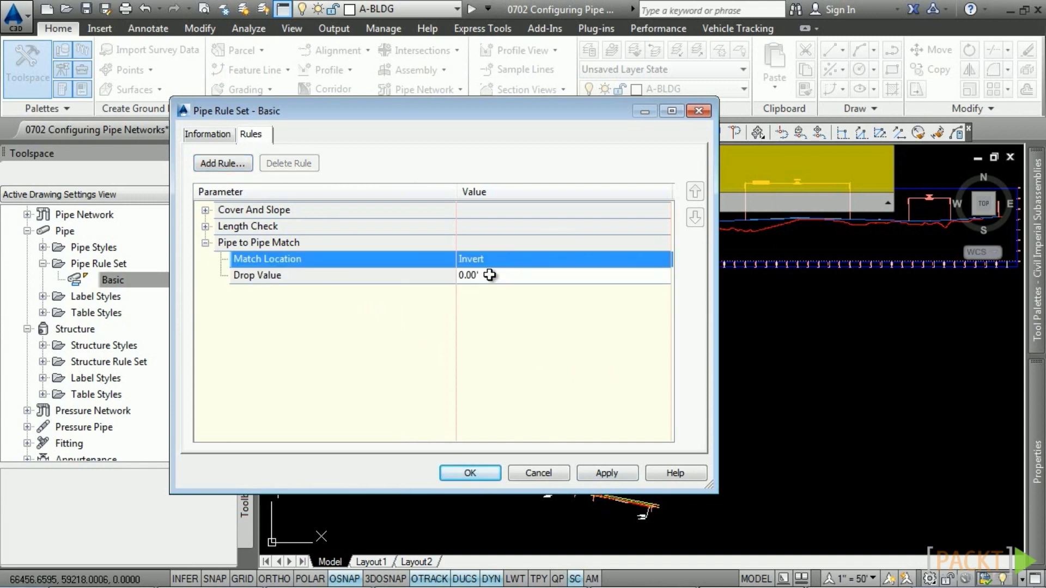
click(488, 275)
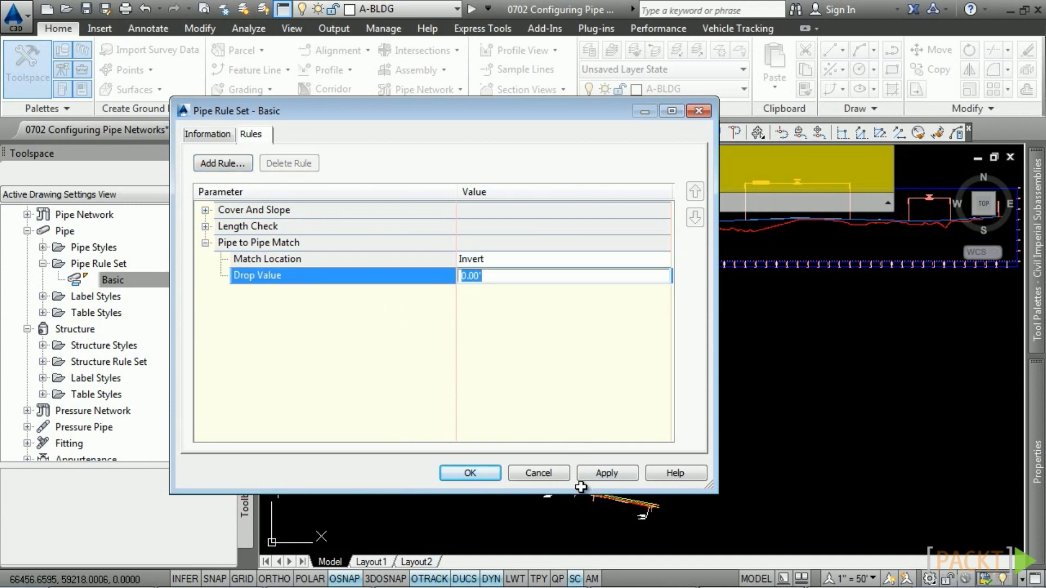
click(548, 473)
Open the Basic structure rule set and add a Storm Sewer Set Sump Depth rule
click(43, 362)
double_click(104, 377)
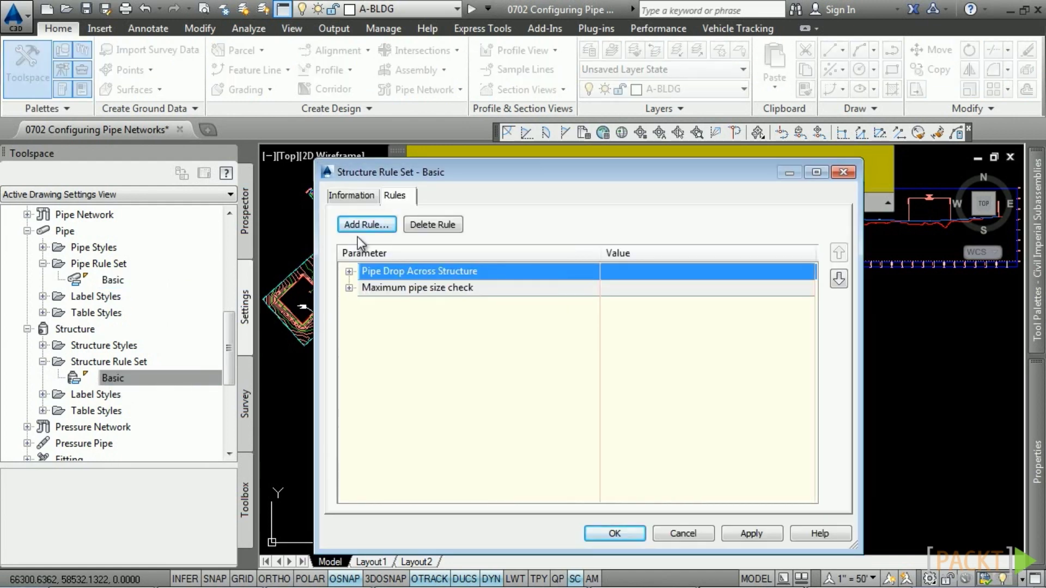
click(362, 225)
click(541, 273)
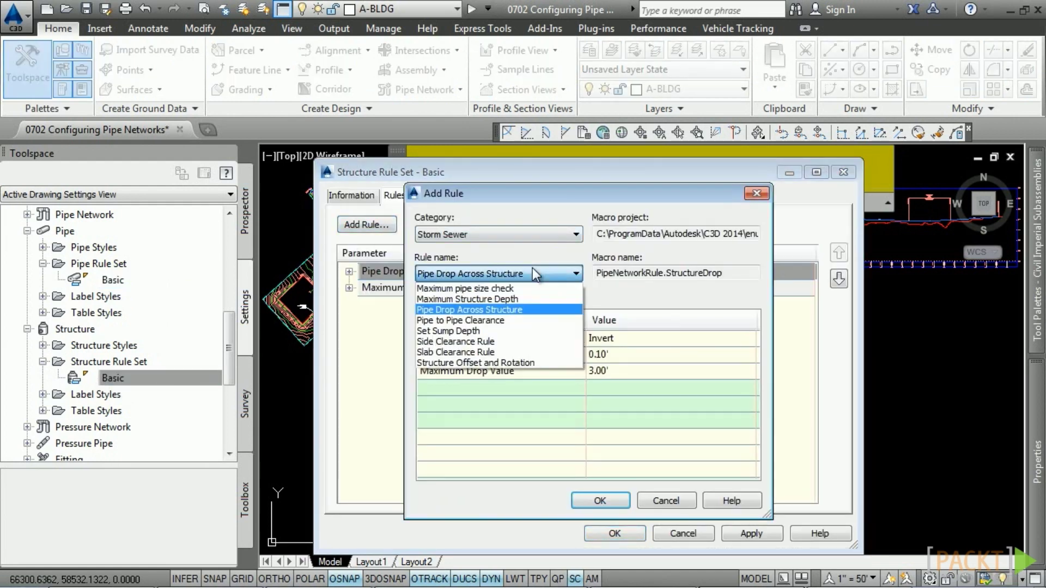
click(509, 332)
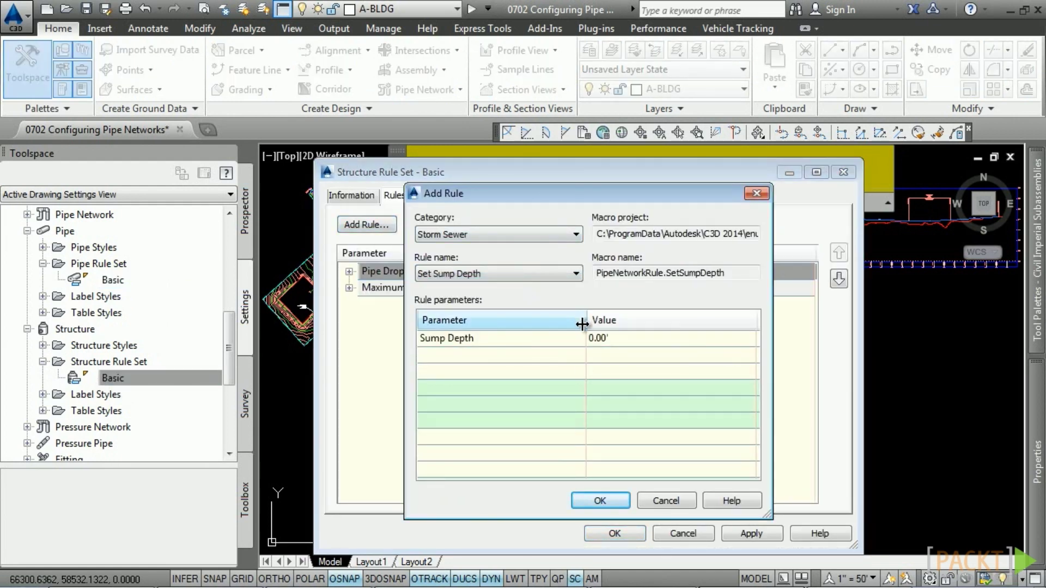
click(587, 502)
Set the Sump Depth of the new rule to 6 feet and save the structure rule set
click(349, 304)
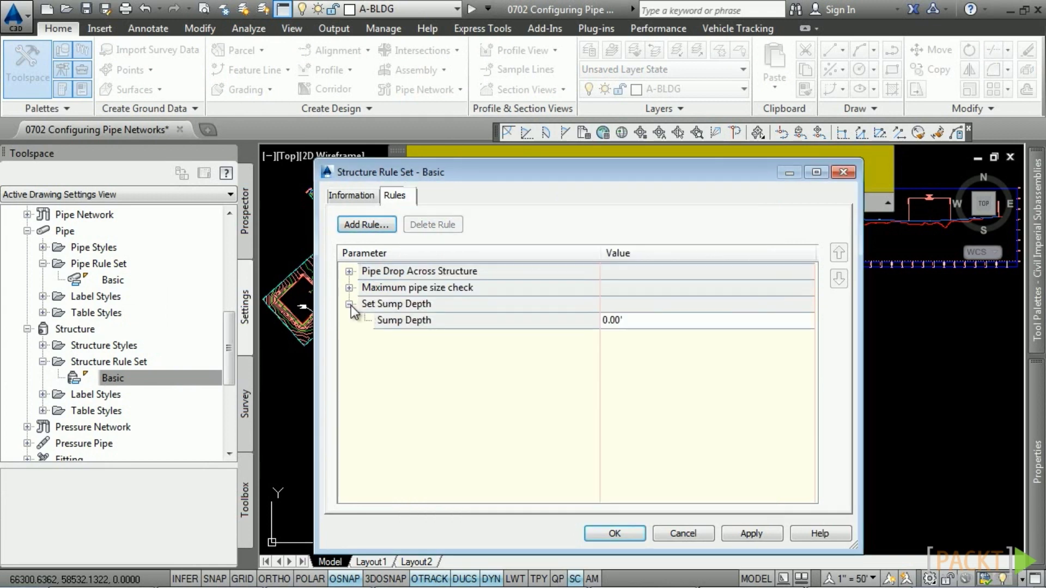
click(637, 322)
text(6)
key(Return)
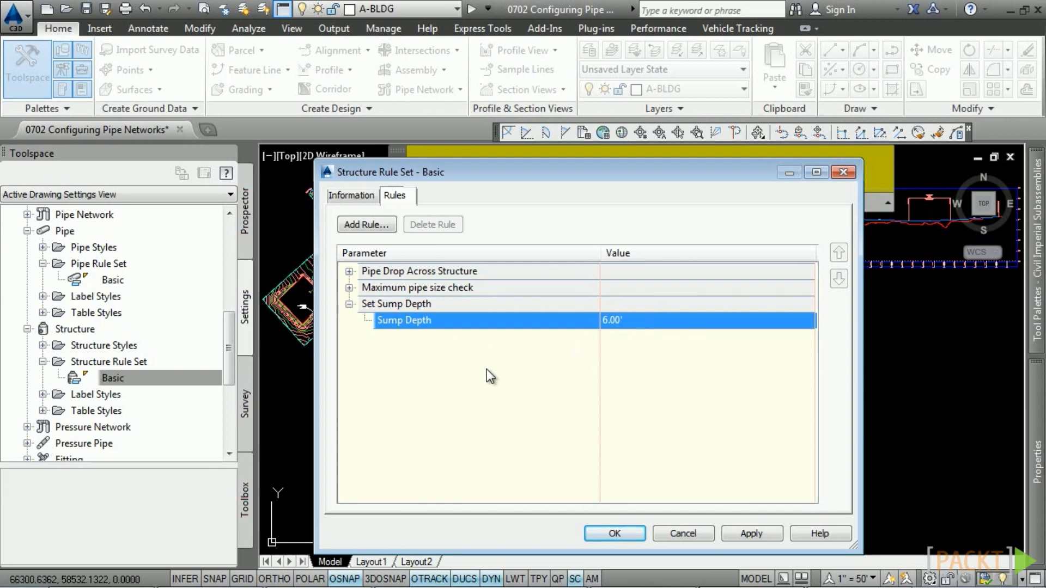
click(615, 533)
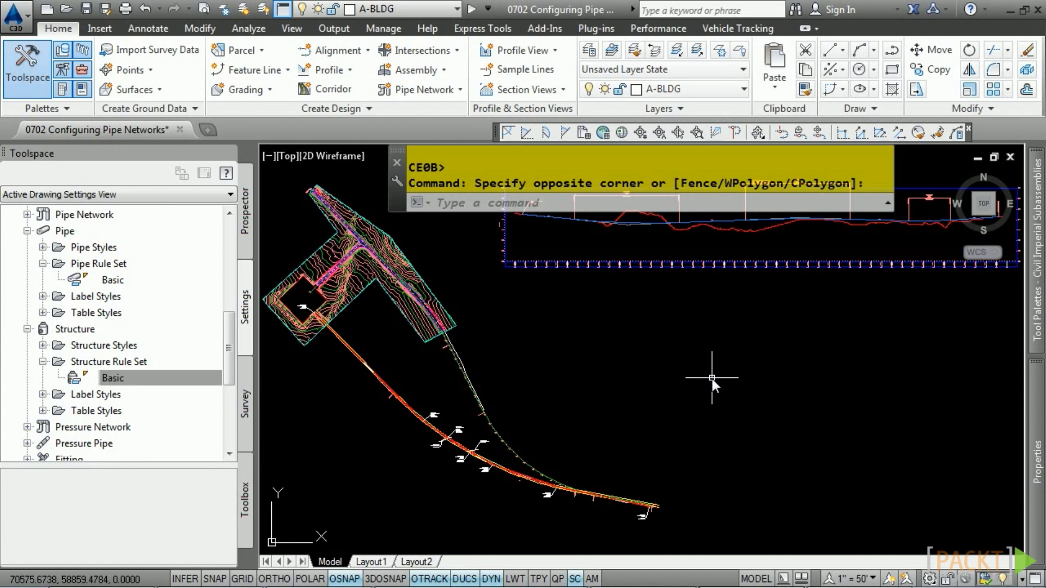
Collapse the structure and pipe settings, list the pipe network parts lists and open the Storm Sewer parts list
click(27, 329)
click(27, 231)
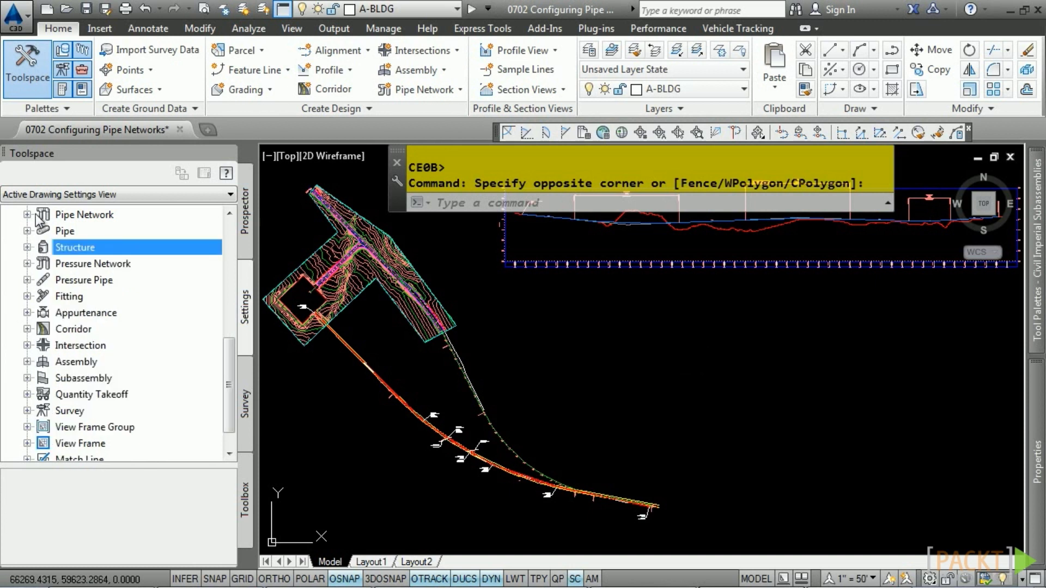
click(27, 214)
click(42, 231)
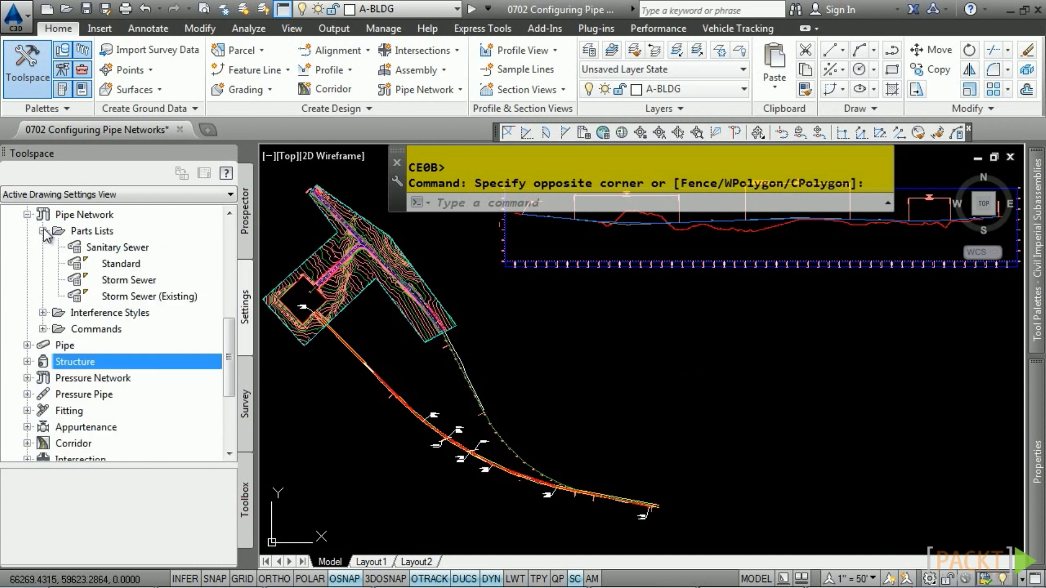
click(124, 280)
double_click(126, 281)
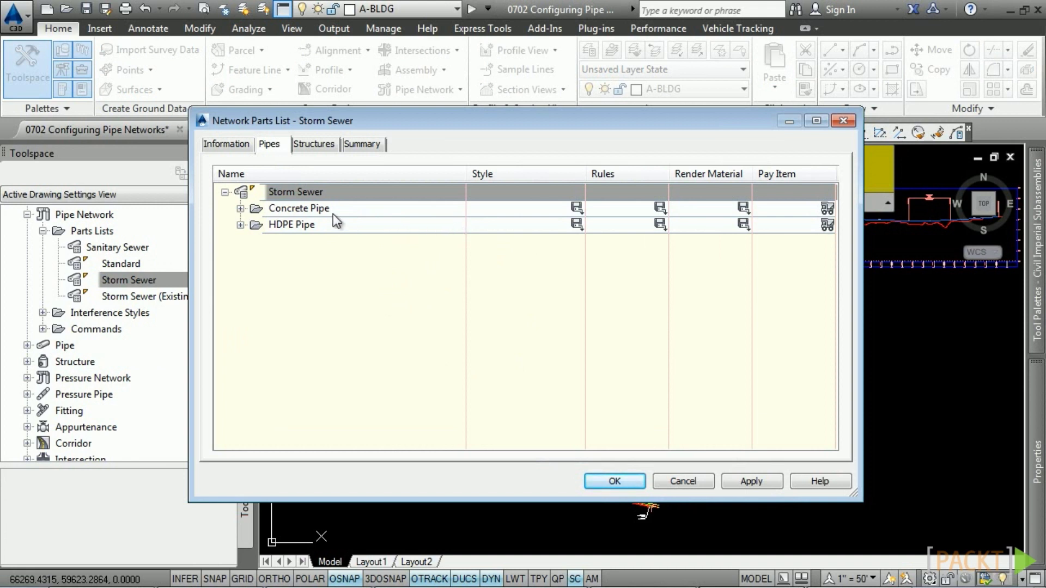
Browse the pipe families that can be added to Storm Sewer, previewing several shapes, then close the part catalog without adding any
right_click(305, 197)
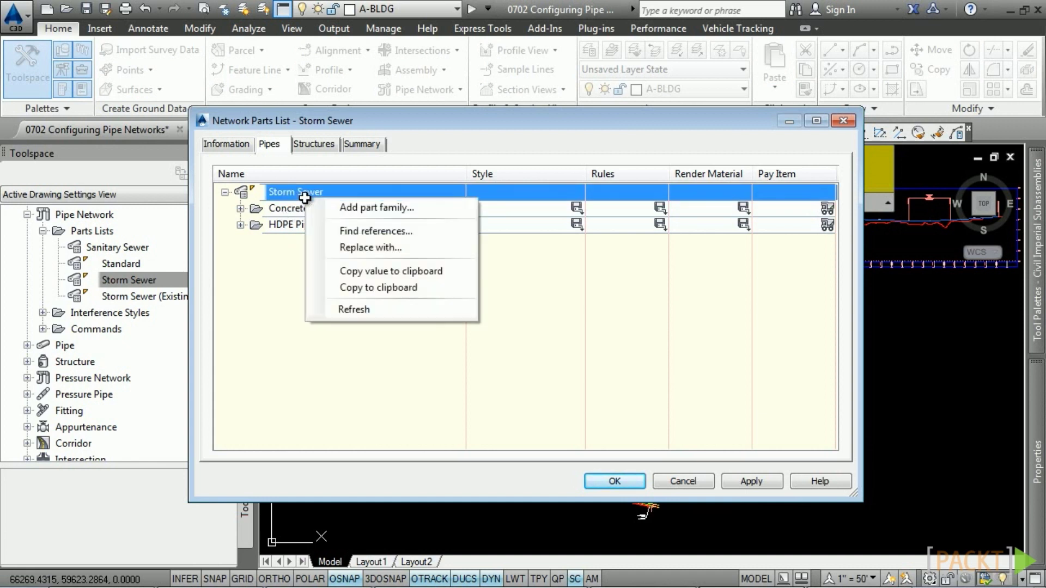
click(349, 208)
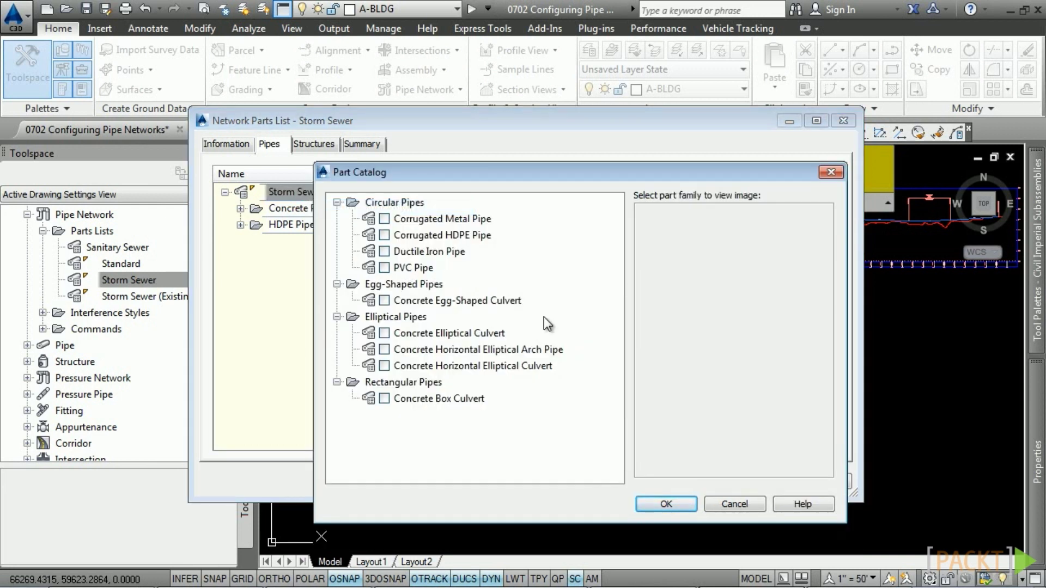
click(448, 309)
click(456, 301)
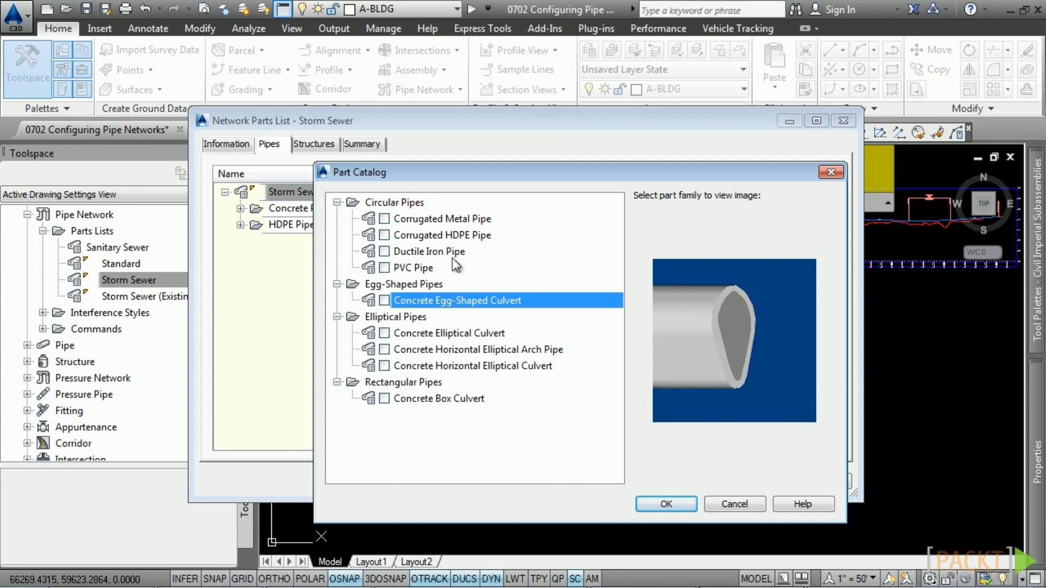
click(409, 270)
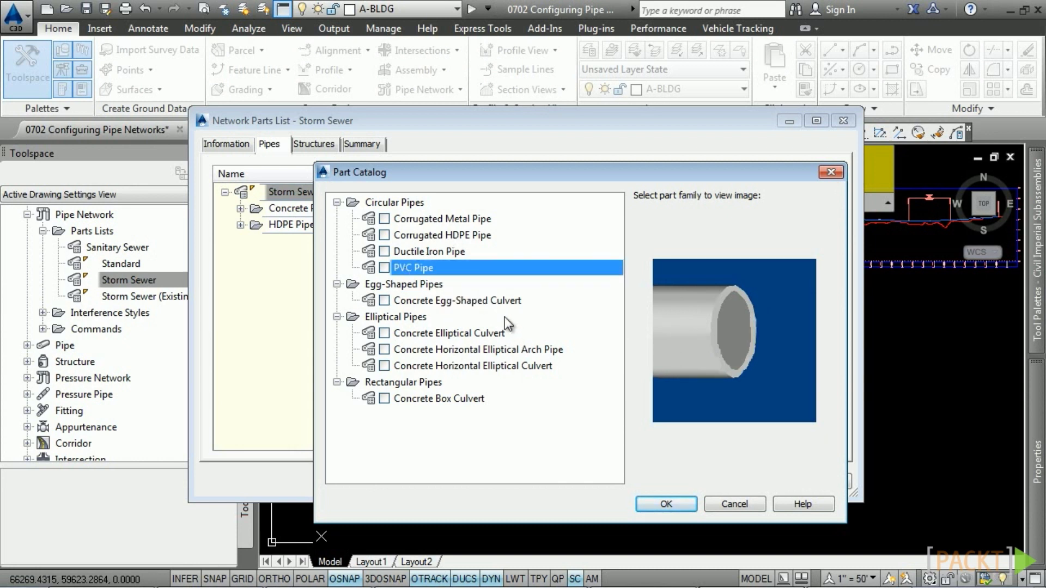
click(455, 347)
click(437, 361)
key(Escape)
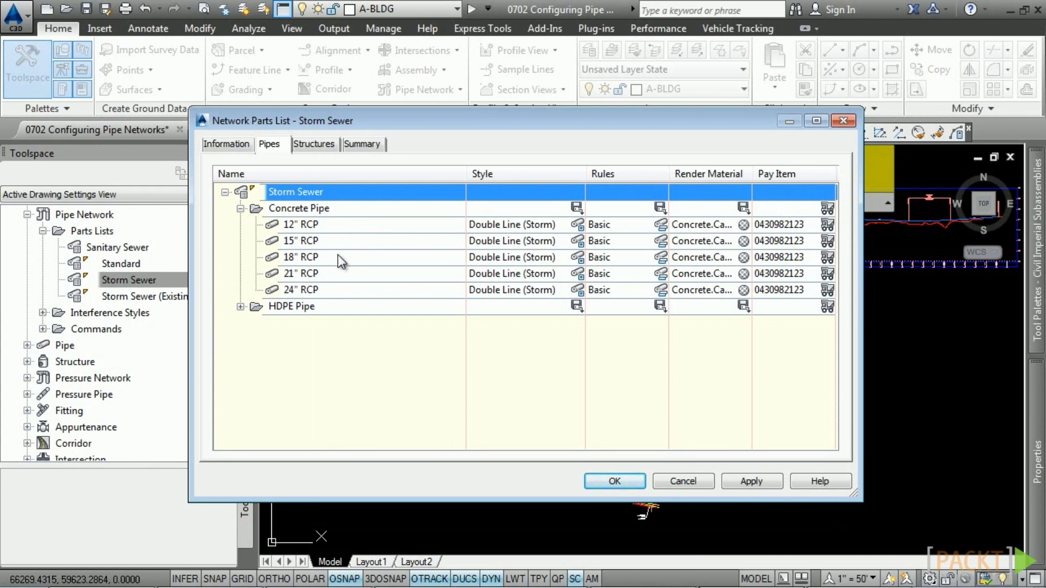
Add a part size with a 36-inch inner pipe diameter to the Concrete Pipe family of Storm Sewer
right_click(321, 209)
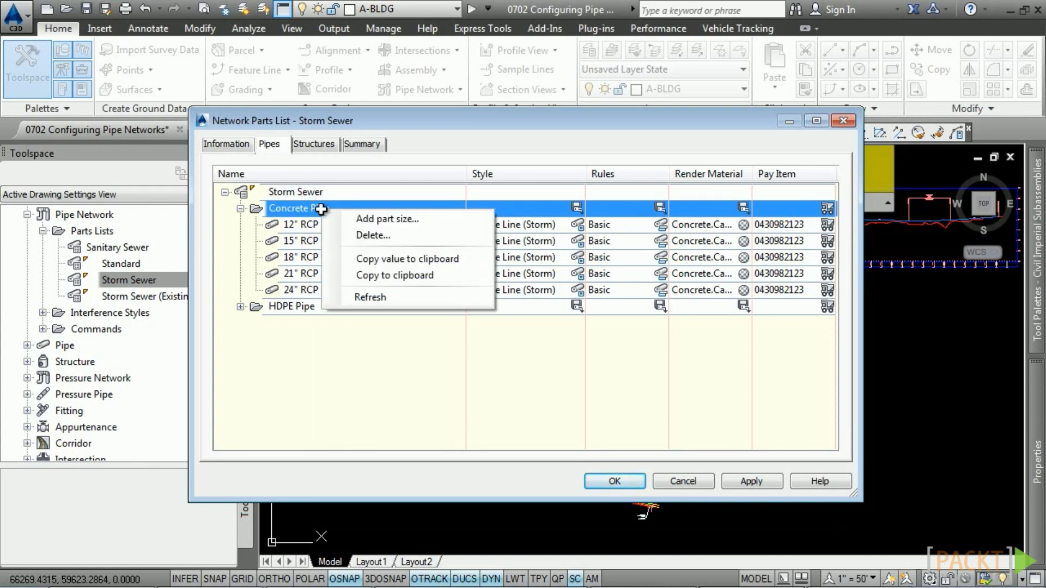
click(387, 218)
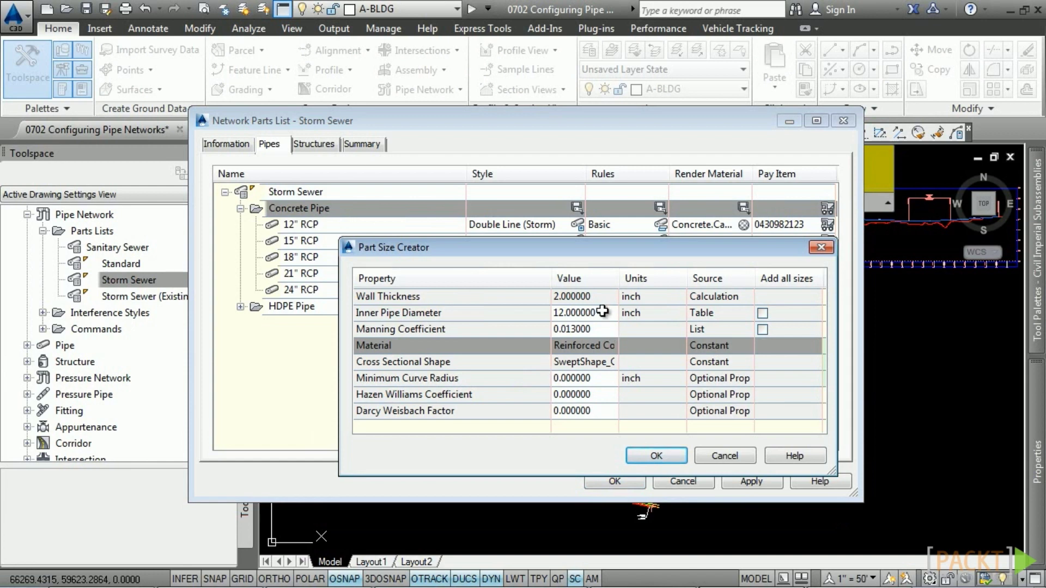
click(599, 312)
click(598, 313)
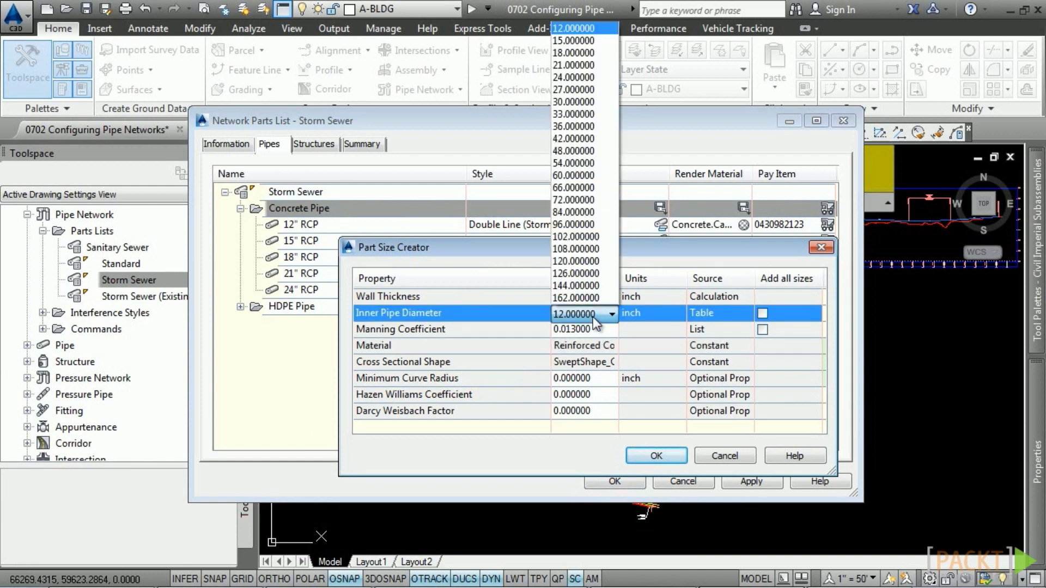
click(577, 128)
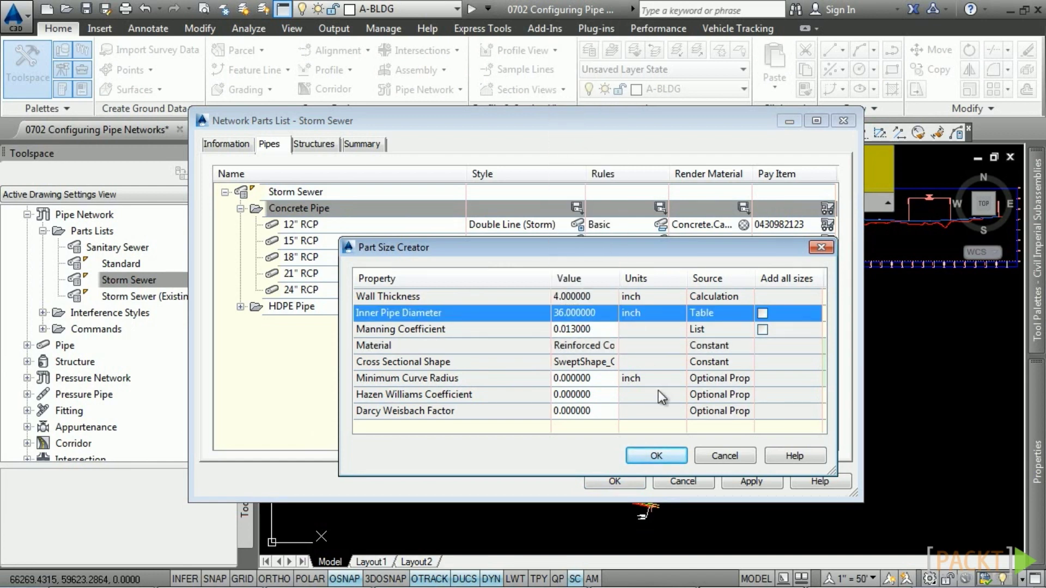
click(648, 455)
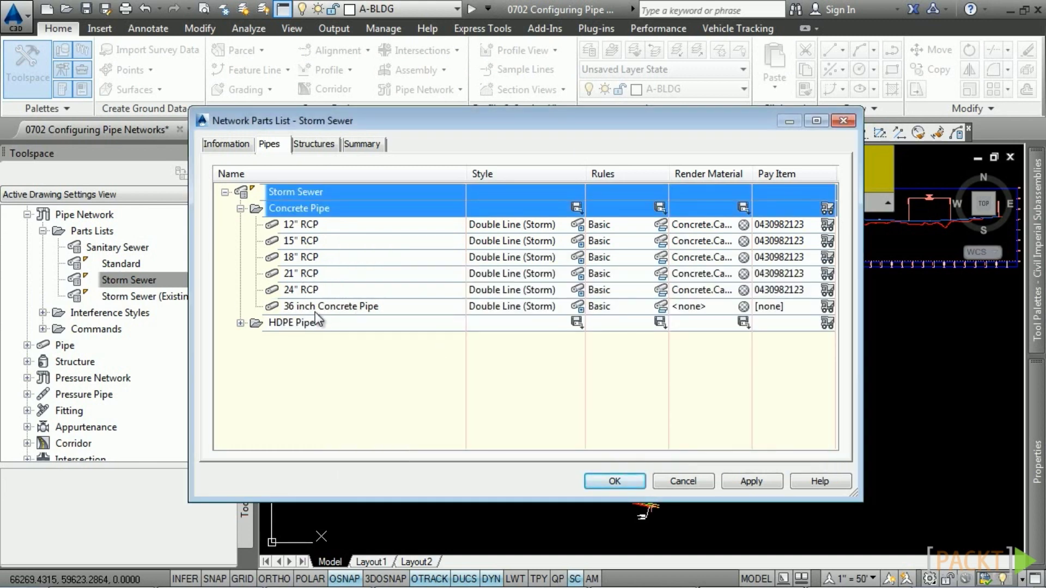
Rename the new 36 inch concrete pipe size as 36" RCP
click(377, 306)
click(370, 307)
text(3)
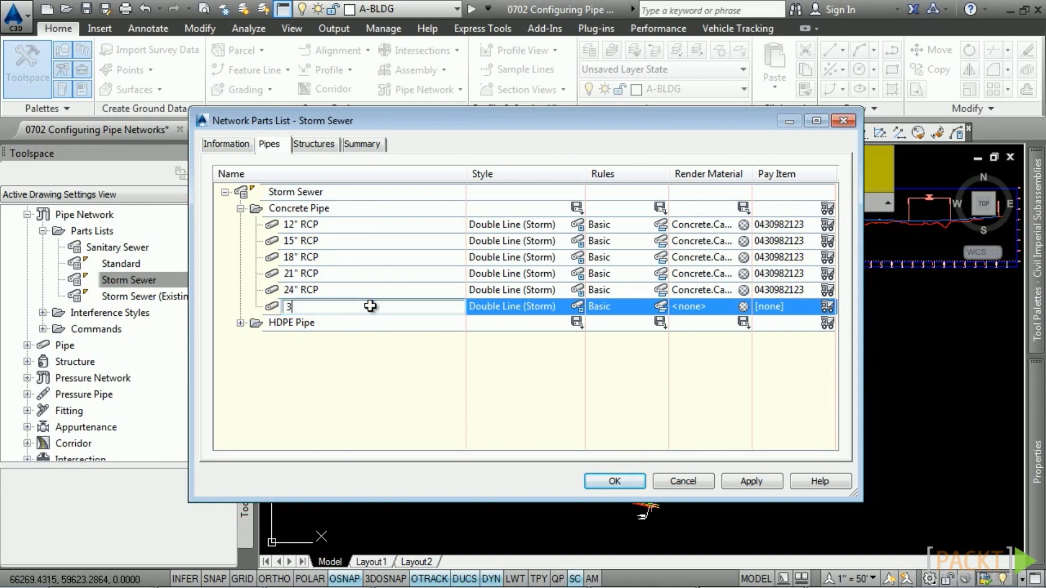
text(6" RCP)
key(Return)
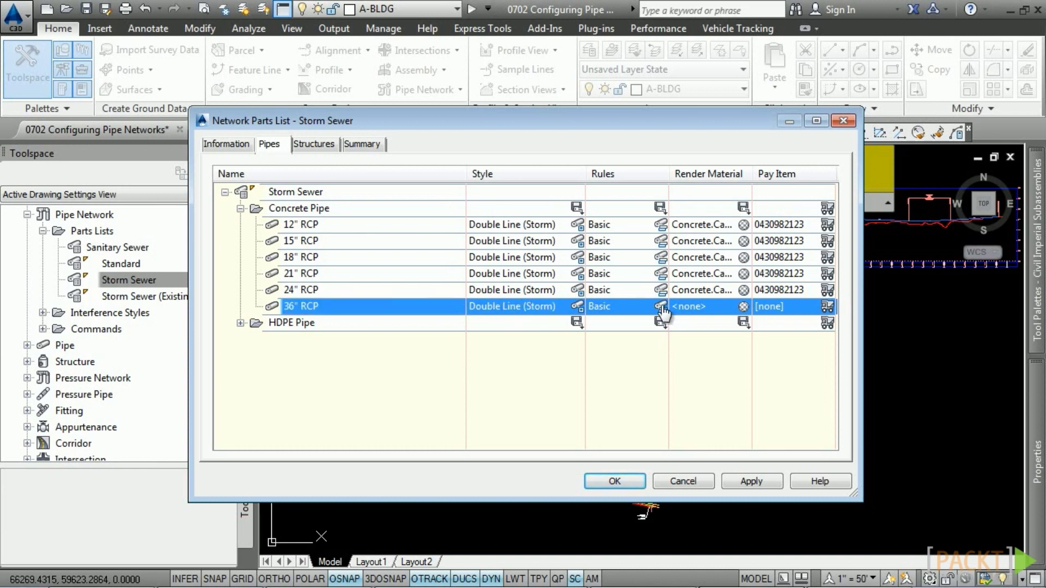
Assign the render material Concrete.Cast-In-Place.Flat.Grey.1 to the 36" RCP pipe
click(743, 307)
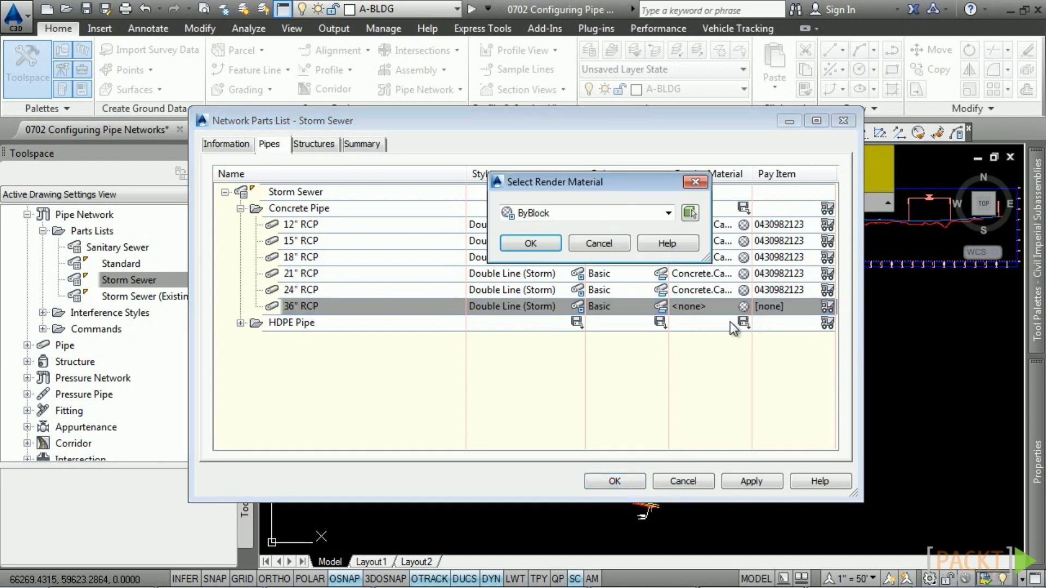
click(583, 212)
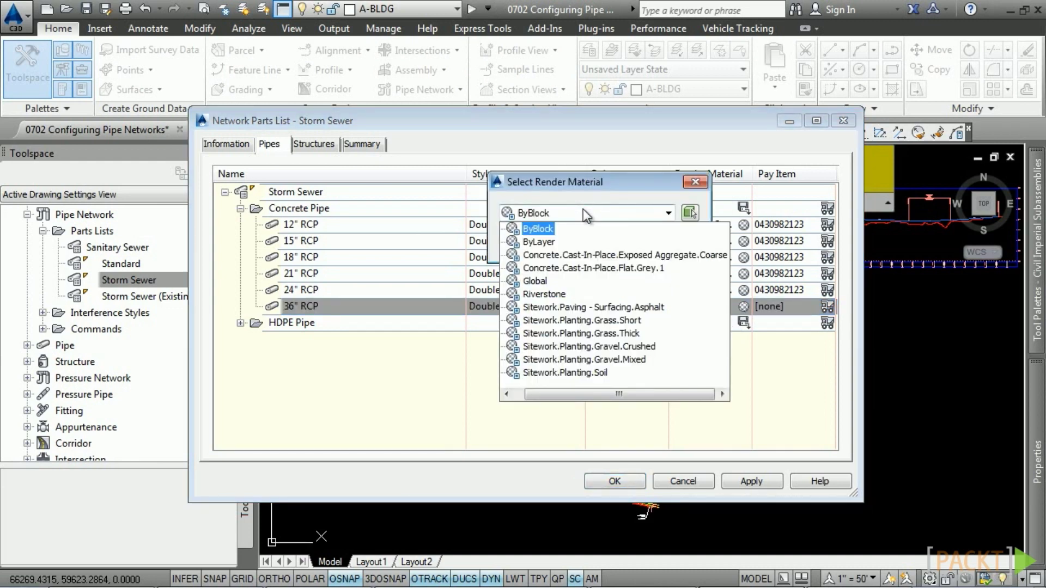
click(556, 269)
click(534, 243)
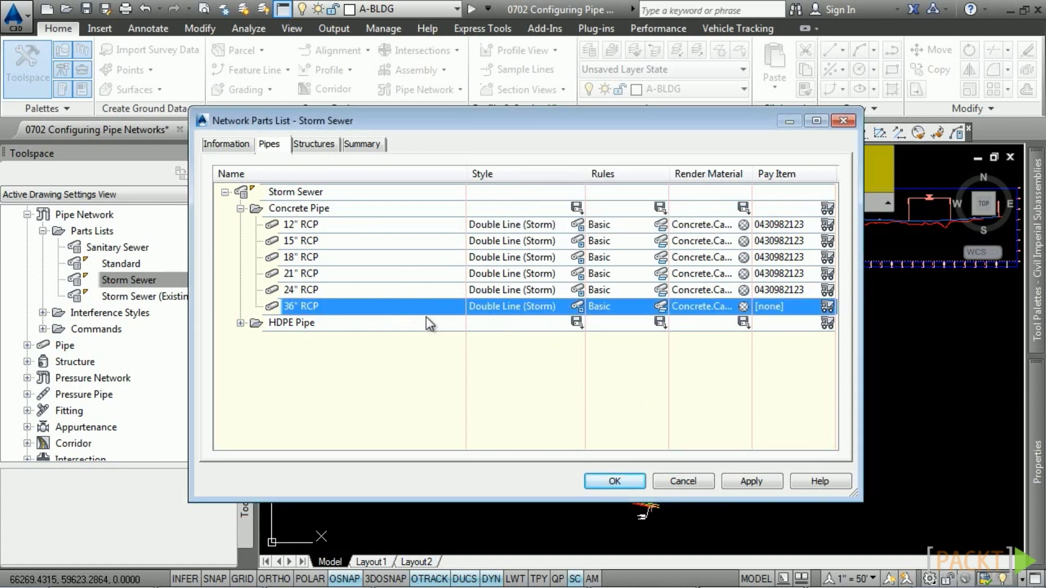
Browse the structure families that can be added to Storm Sewer, previewing headwall and eccentric cylindrical shapes, then close the catalog without adding any
click(321, 144)
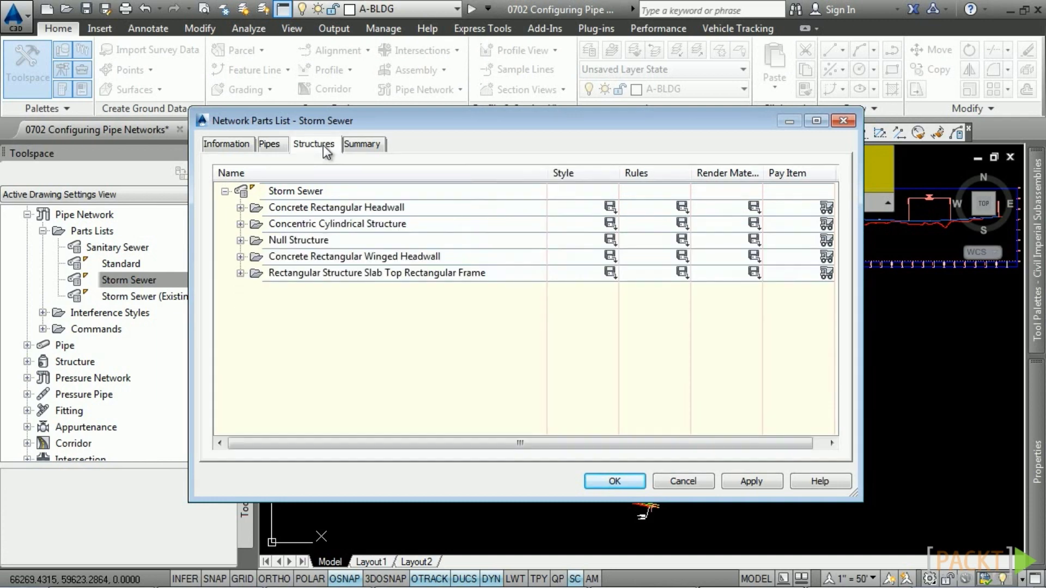
right_click(289, 190)
click(354, 200)
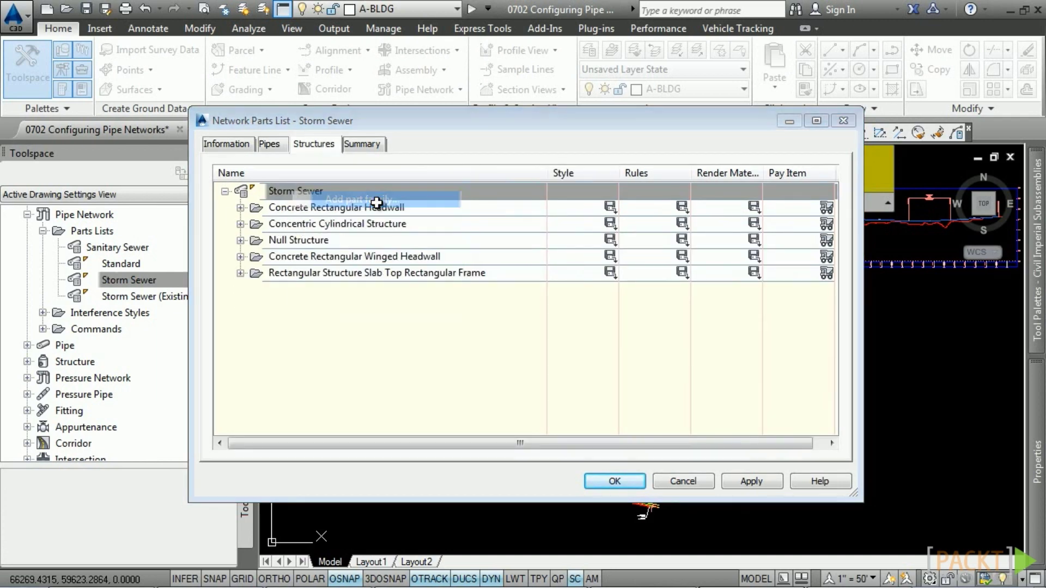
click(463, 235)
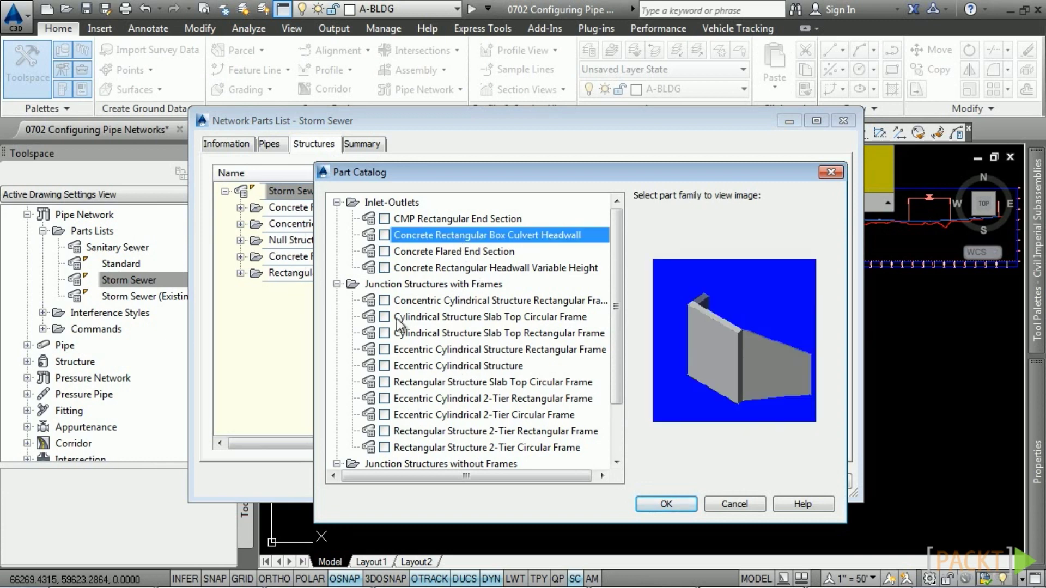
click(502, 350)
click(483, 400)
click(470, 366)
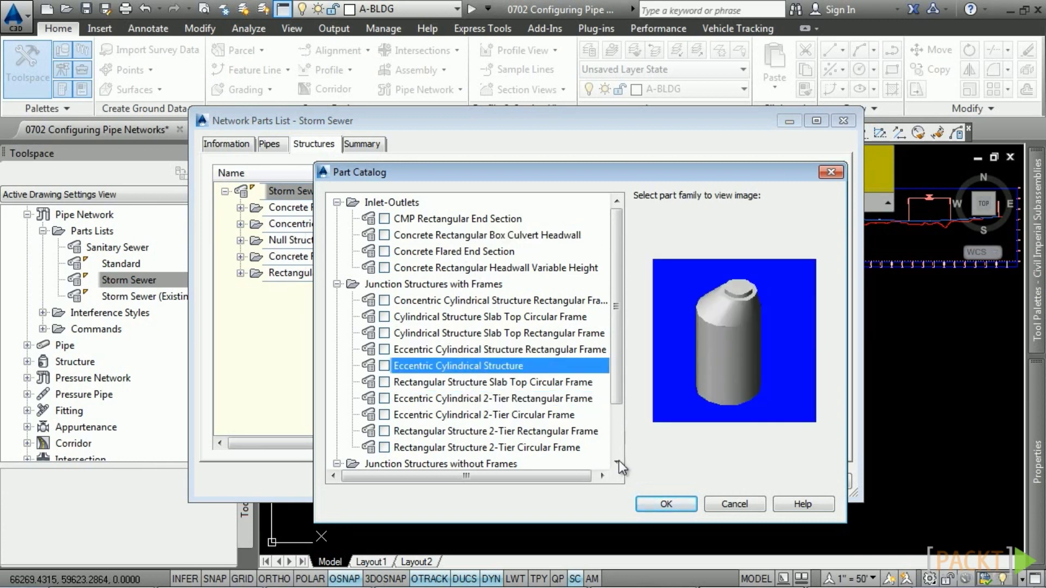
click(729, 505)
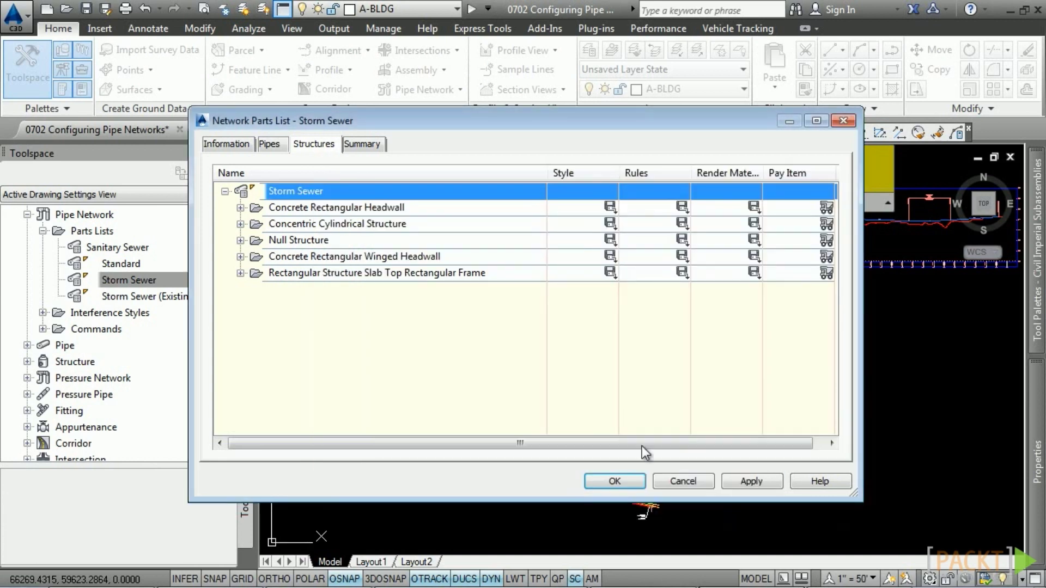
Review the part size properties offered for the Concrete Rectangular Winged Headwall family, then cancel without adding a size
right_click(304, 262)
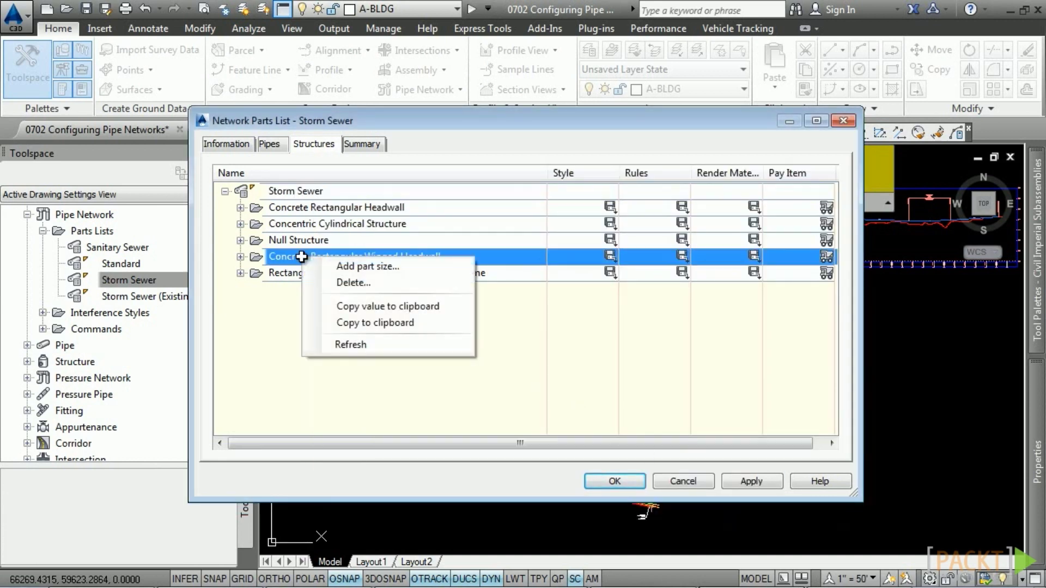
click(335, 265)
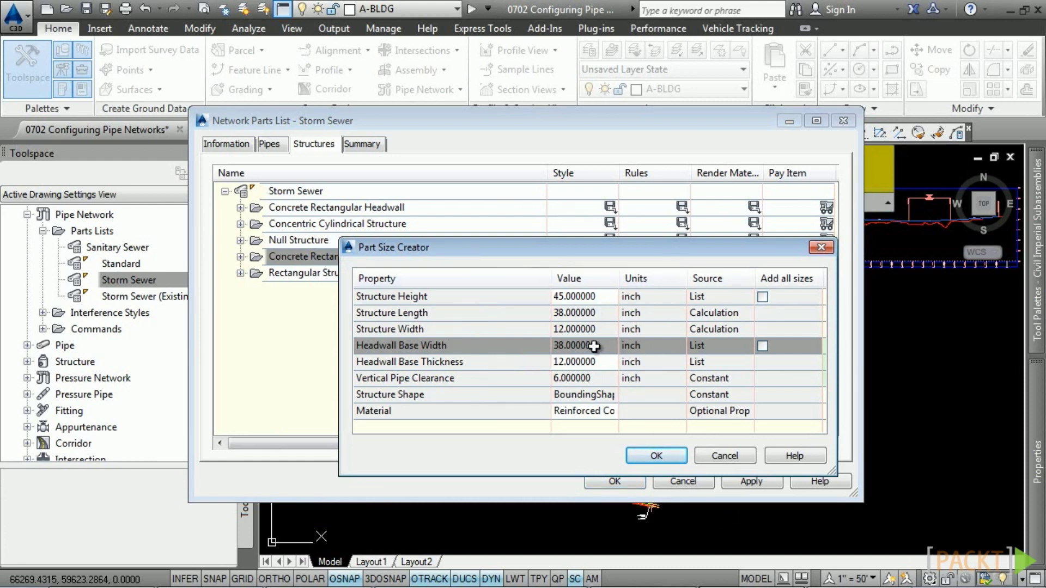
click(728, 456)
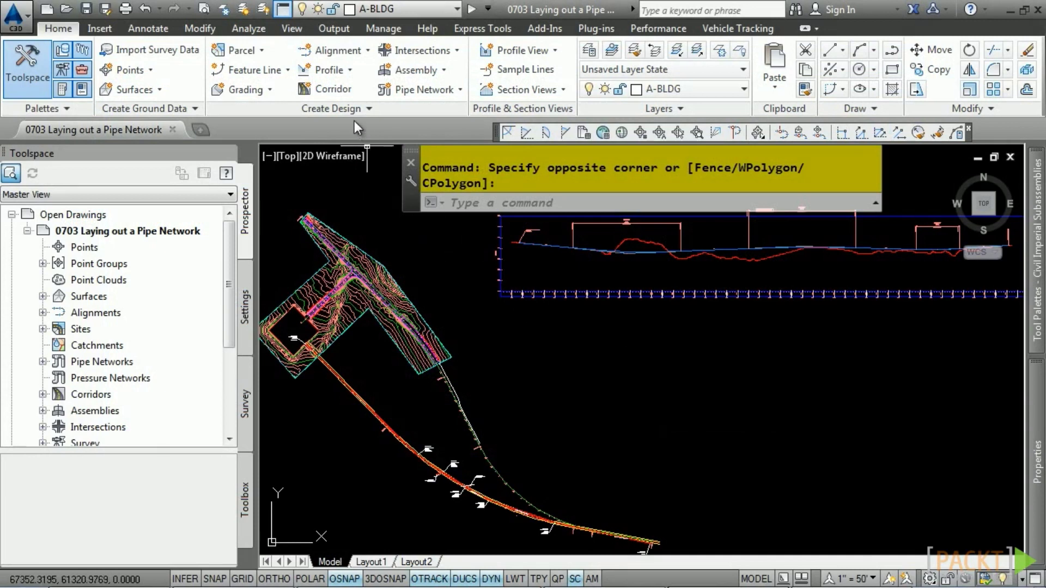
Start creating a pipe network by layout, name it P-SS and choose the Storm Sewer parts list
click(434, 88)
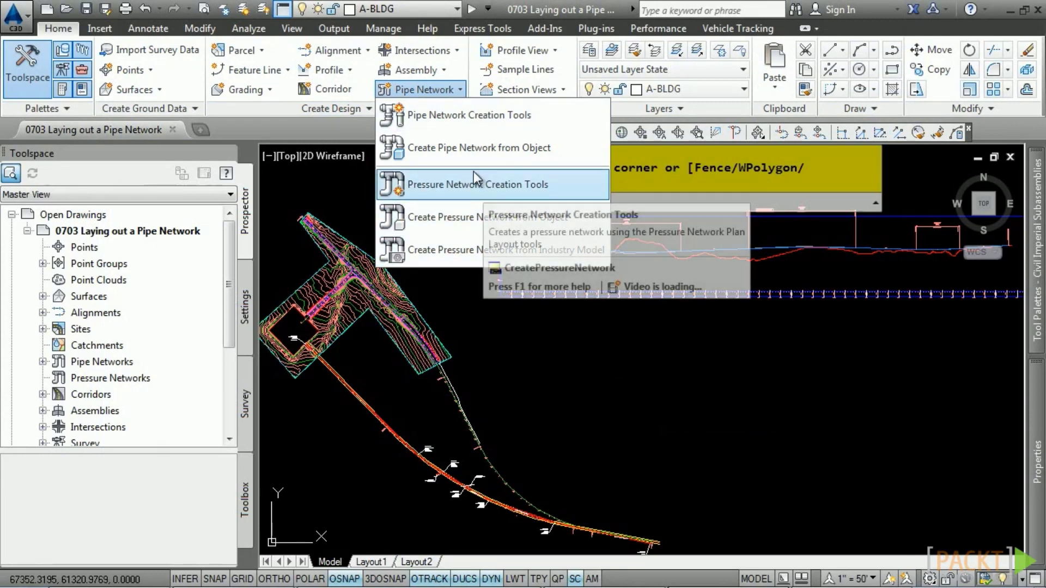
click(469, 115)
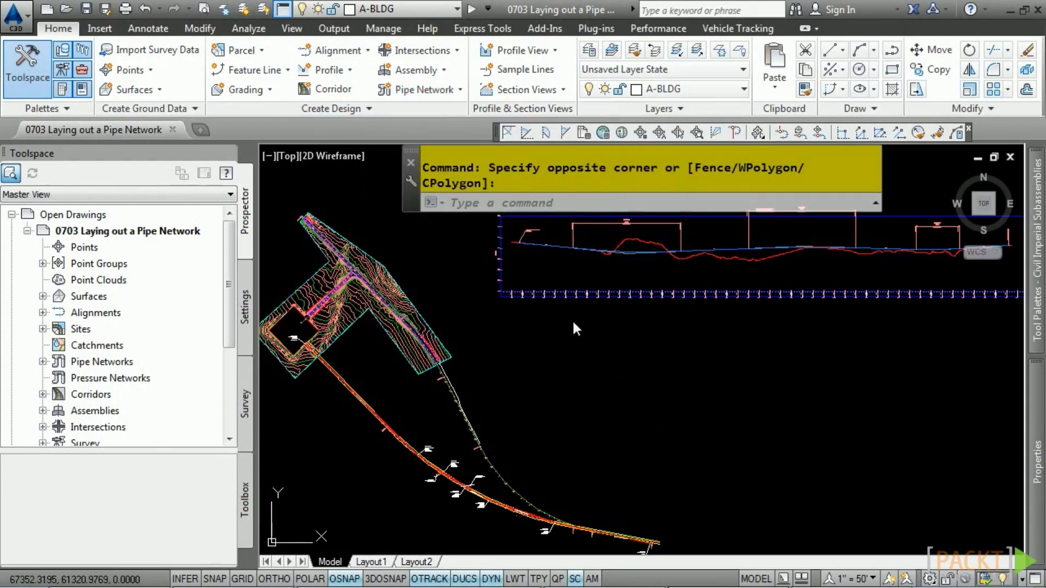
drag(577, 181, 502, 175)
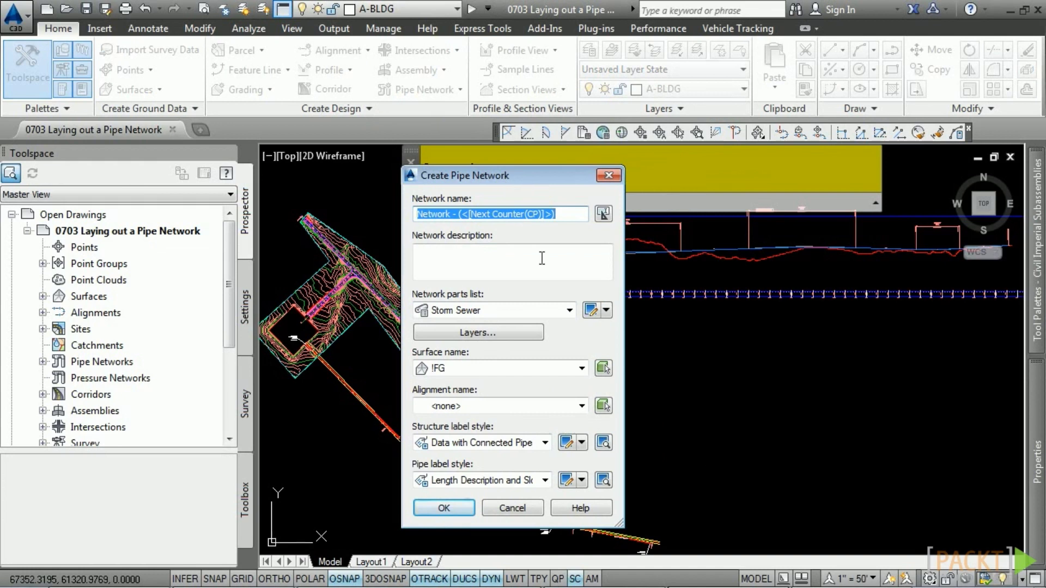
text(P)
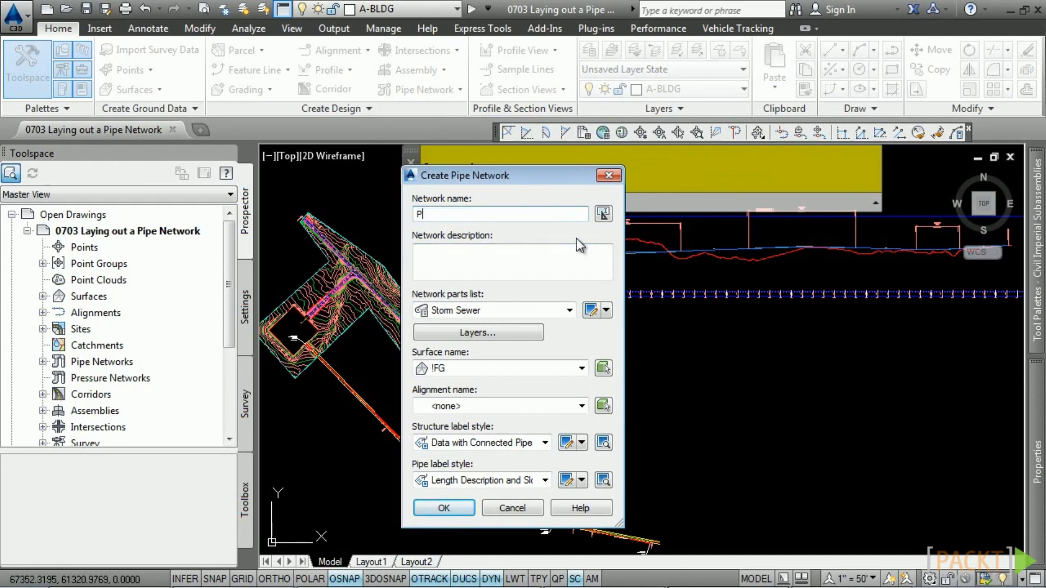
text(-SS)
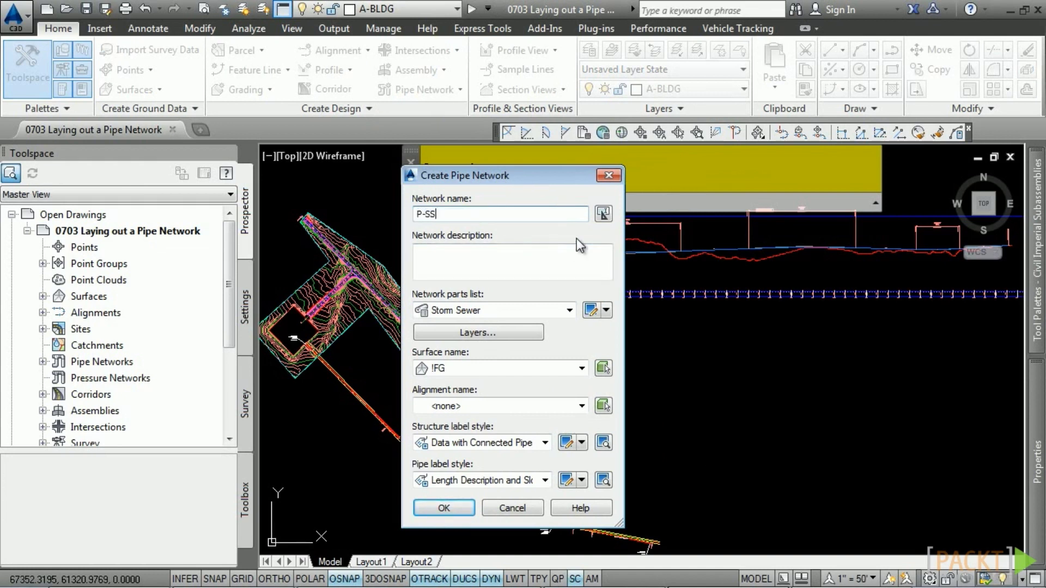
click(519, 305)
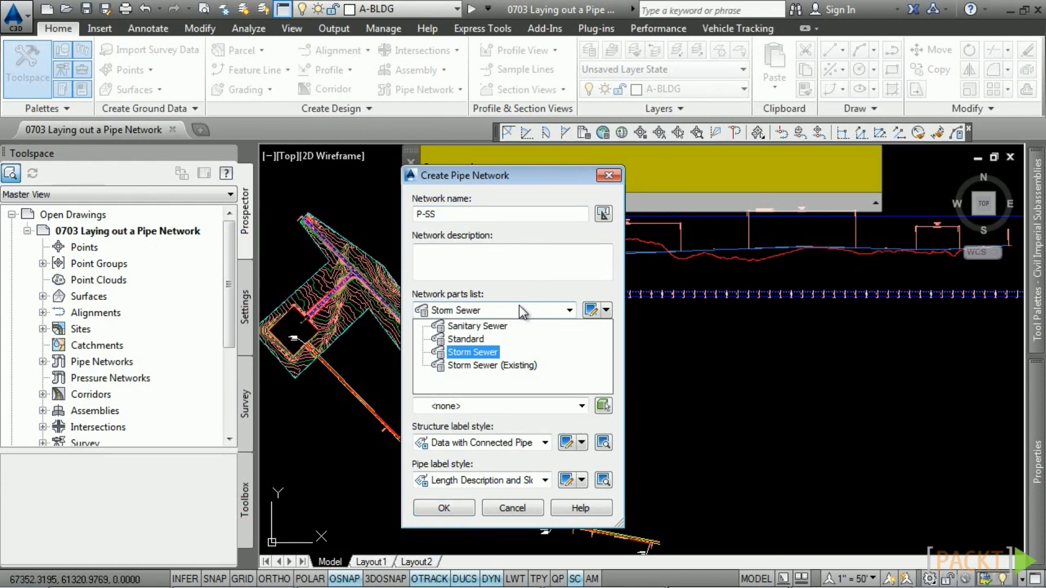
click(459, 350)
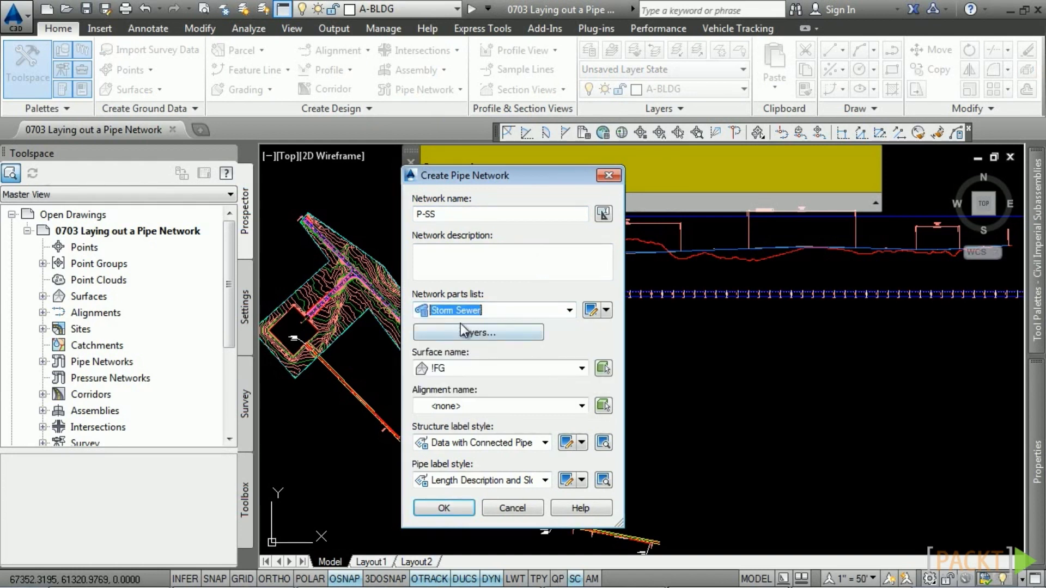
Open the pipe network layer settings and add the suffix -P to the pipe plan layer C-STRM-PIPE
click(497, 334)
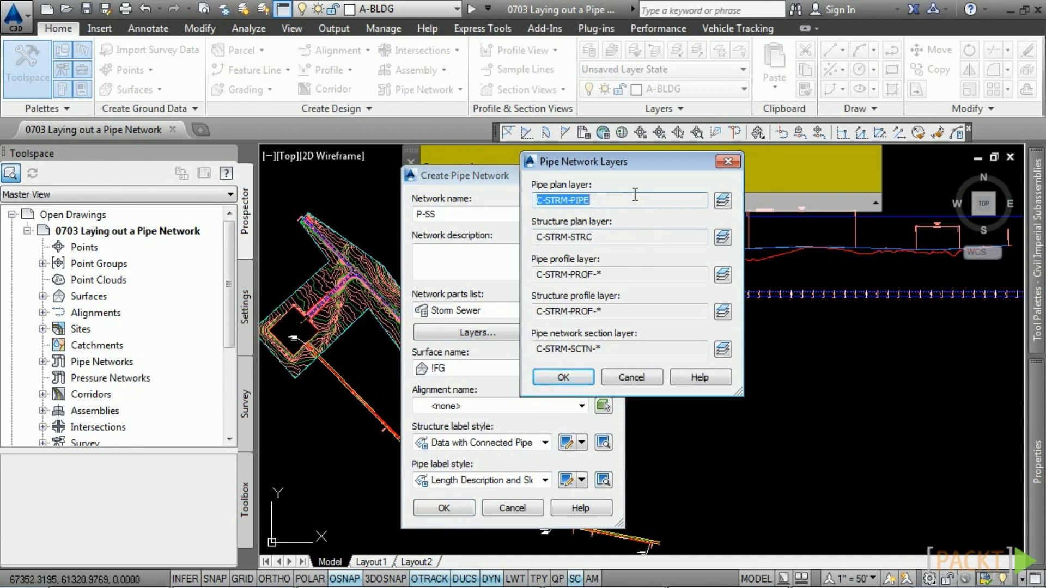
click(722, 202)
click(551, 264)
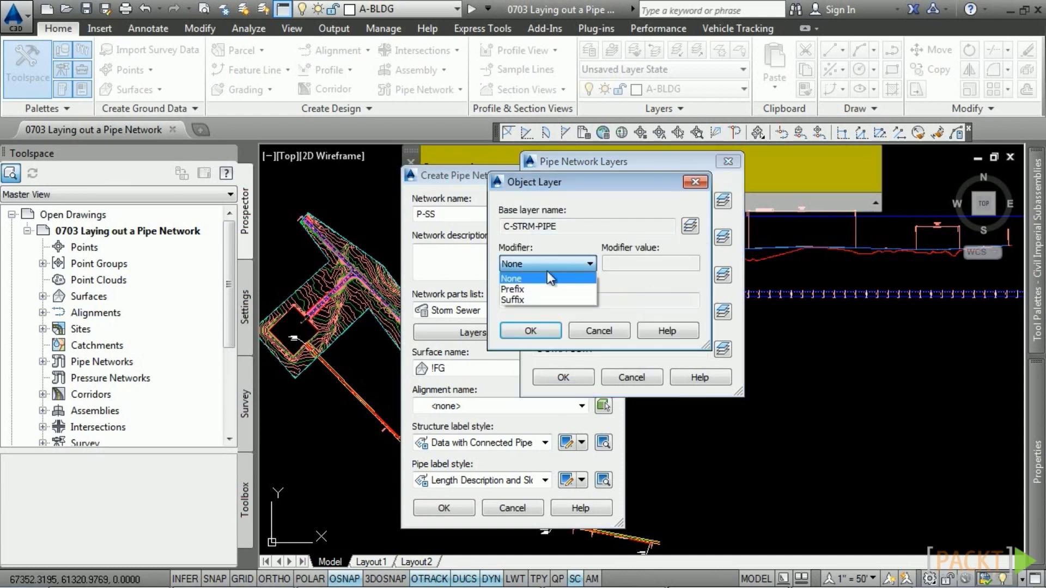
click(520, 299)
click(633, 263)
text(-P)
click(530, 331)
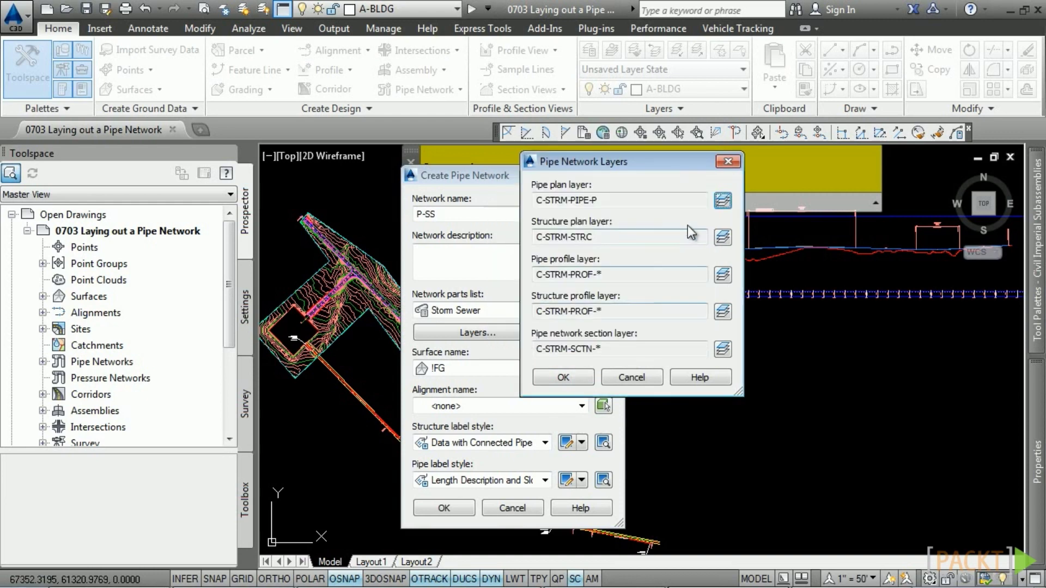
Add the suffix -P to the structure plan layer C-STRM-STRC and accept the pipe network layers
click(722, 238)
click(552, 264)
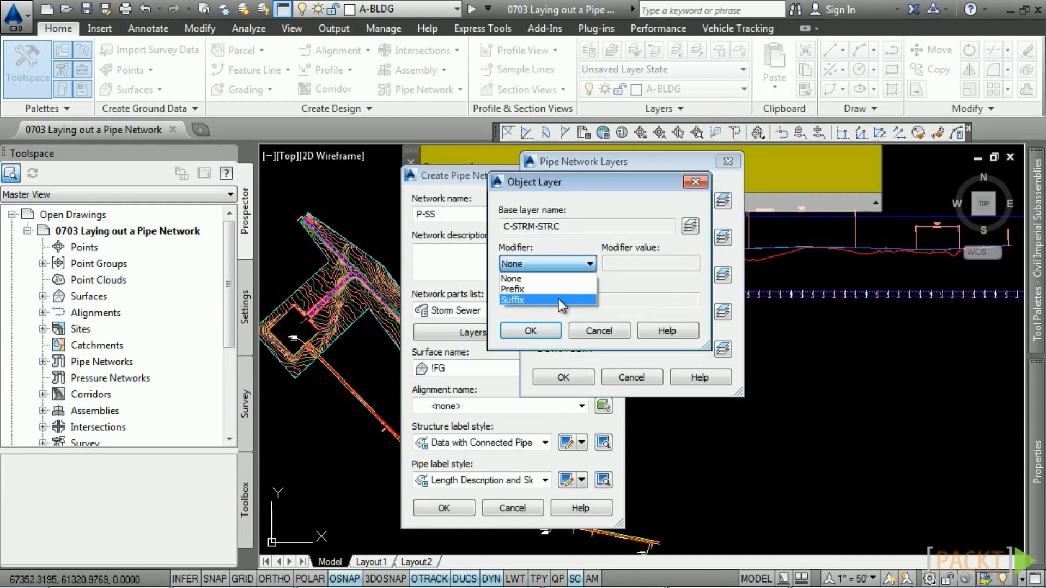
click(550, 299)
click(633, 263)
text(P)
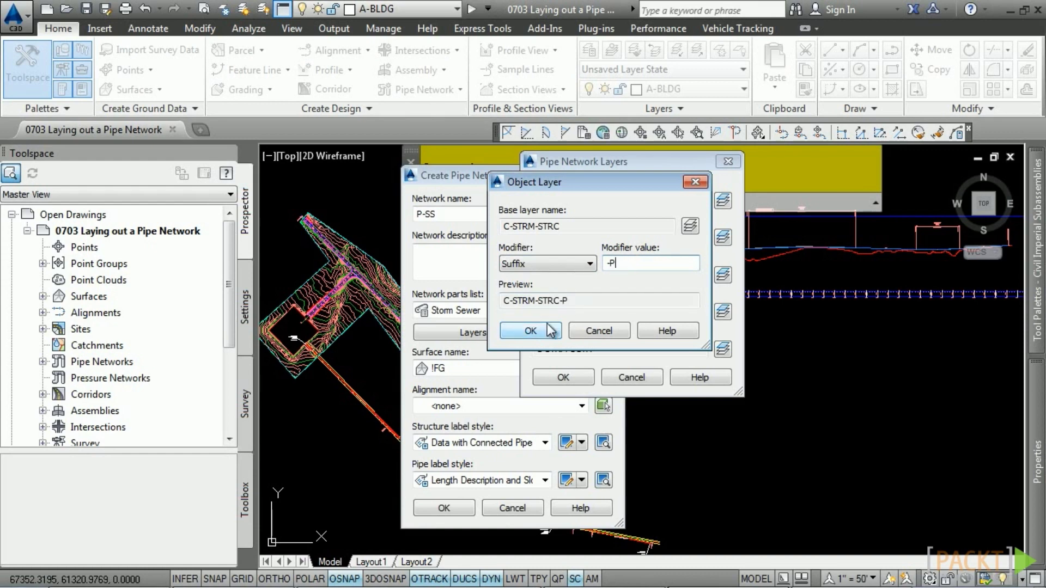
click(531, 331)
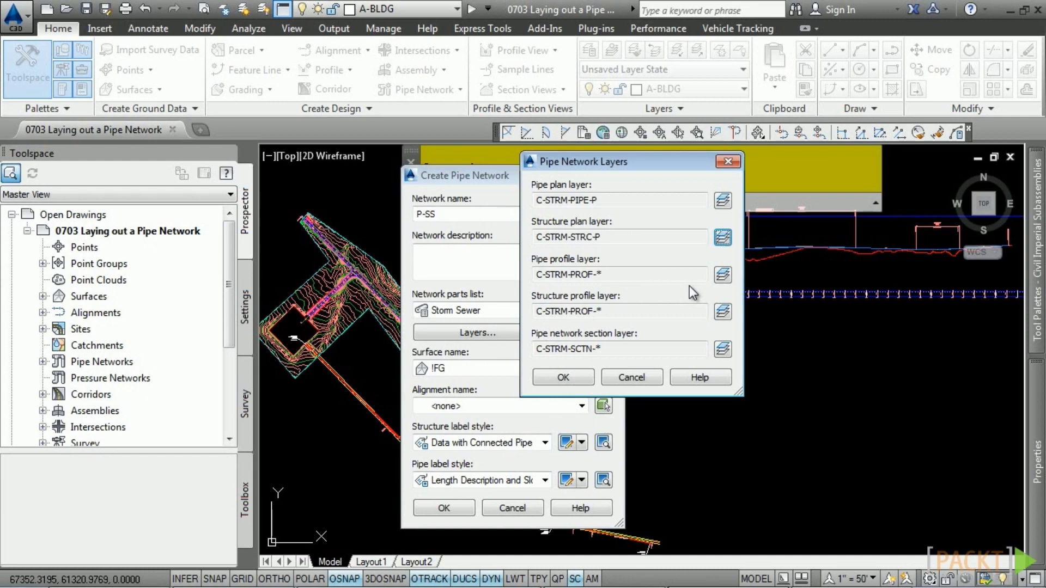
click(567, 375)
Assign alignment P-SR-10 to the network, set the structure and pipe label styles to none, and create the network
click(476, 369)
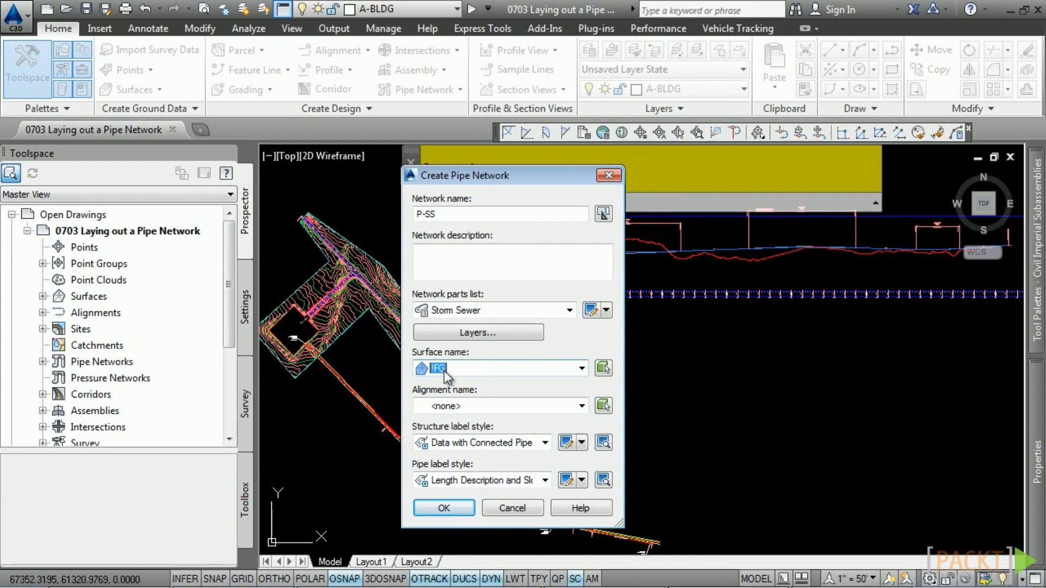
click(459, 408)
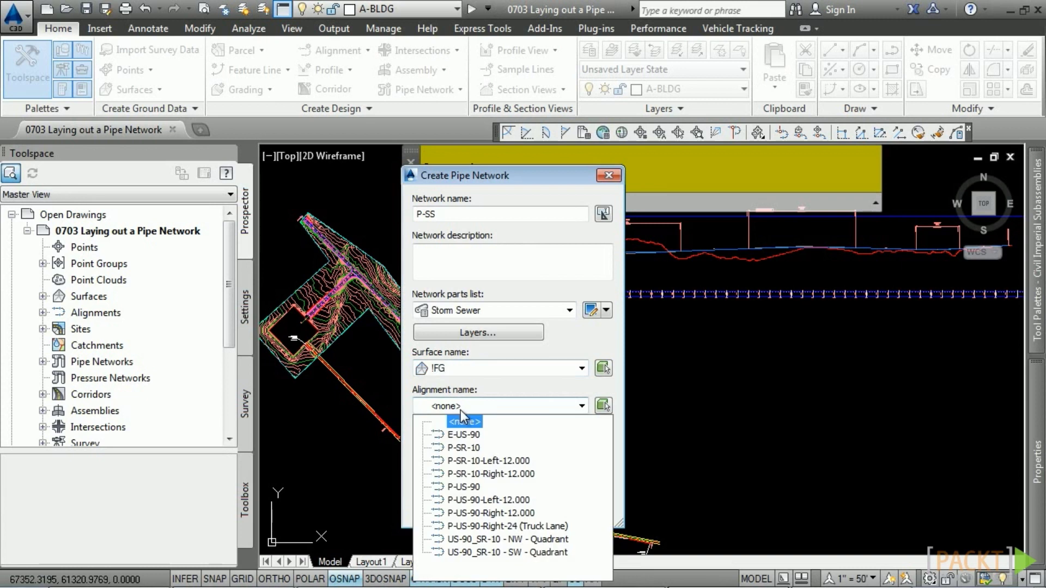
click(467, 448)
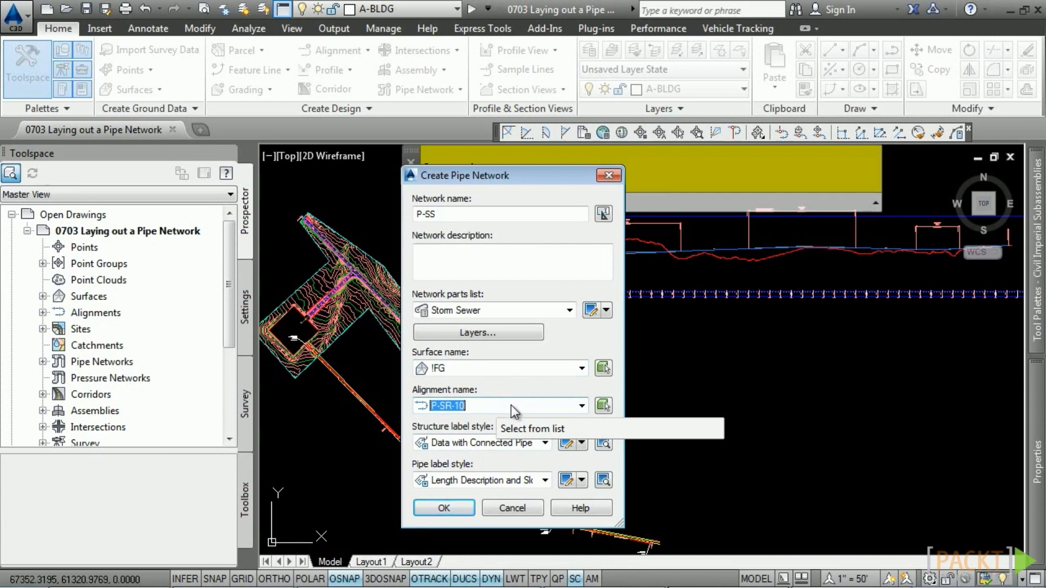
click(465, 444)
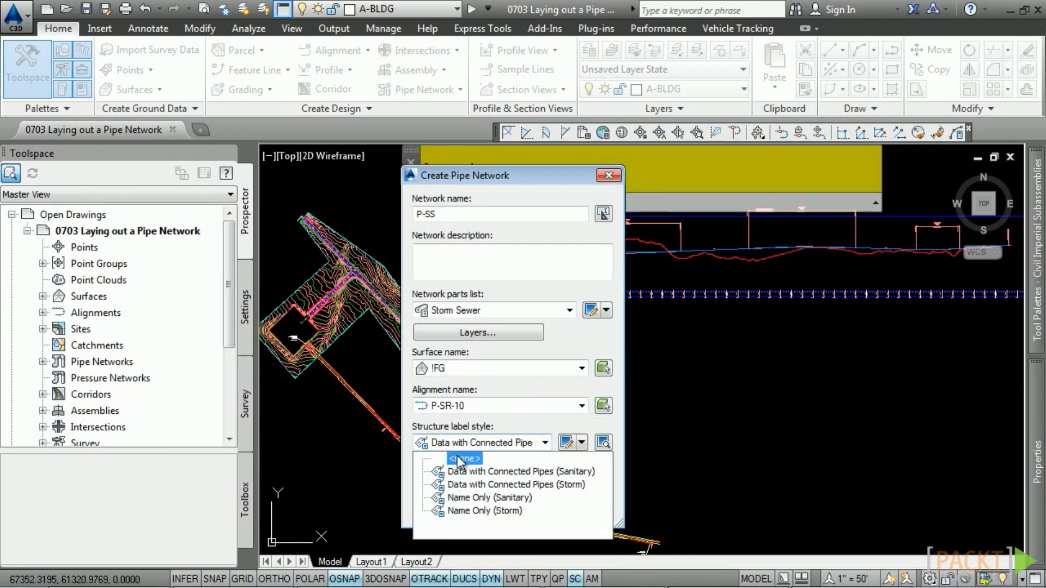
click(463, 458)
click(463, 481)
click(463, 497)
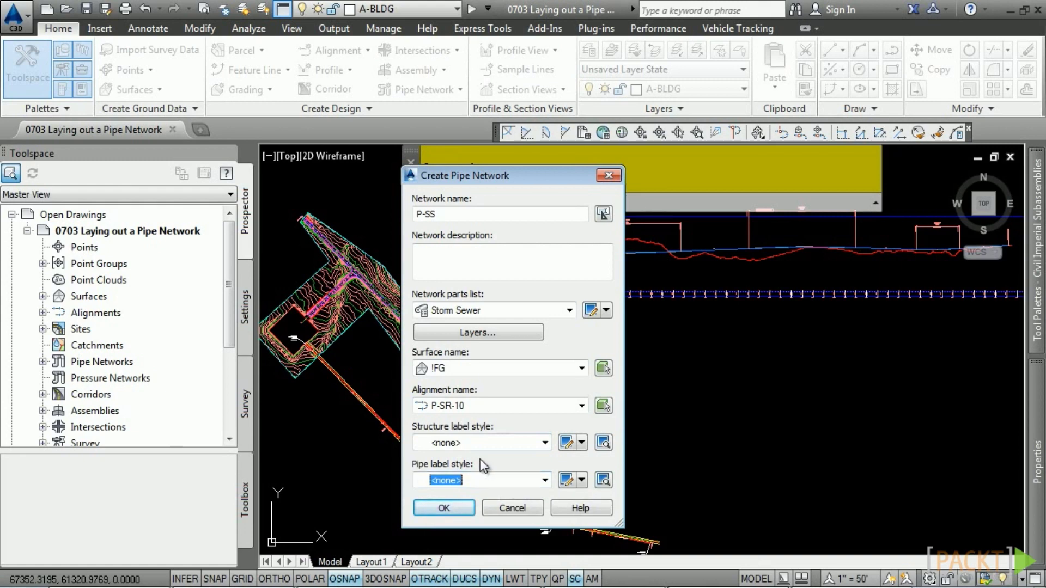
click(443, 508)
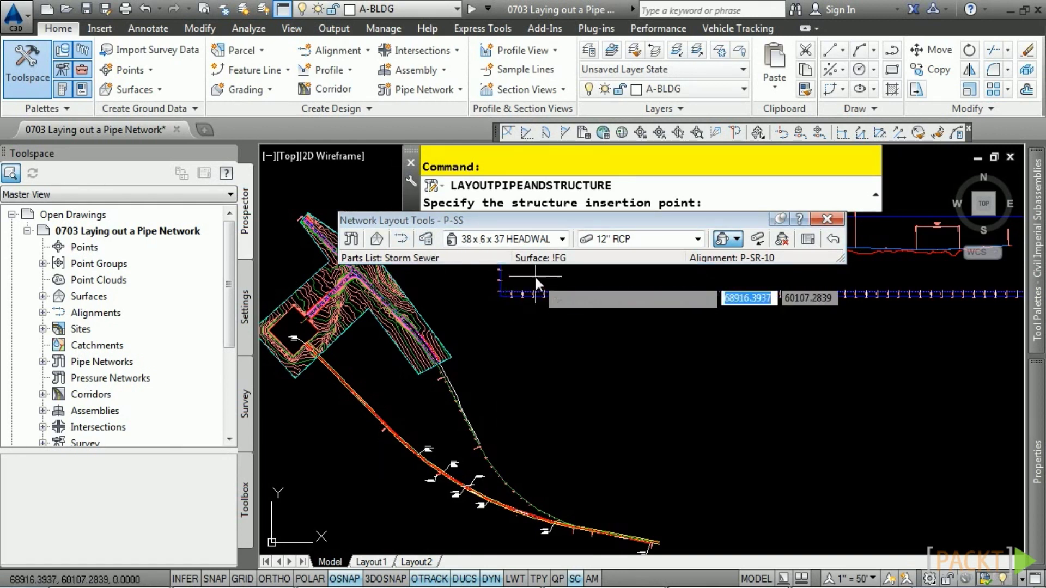
Set the layout parts to a 6' DMH structure and 12" RCP pipe, drawing both pipes and structures
click(548, 240)
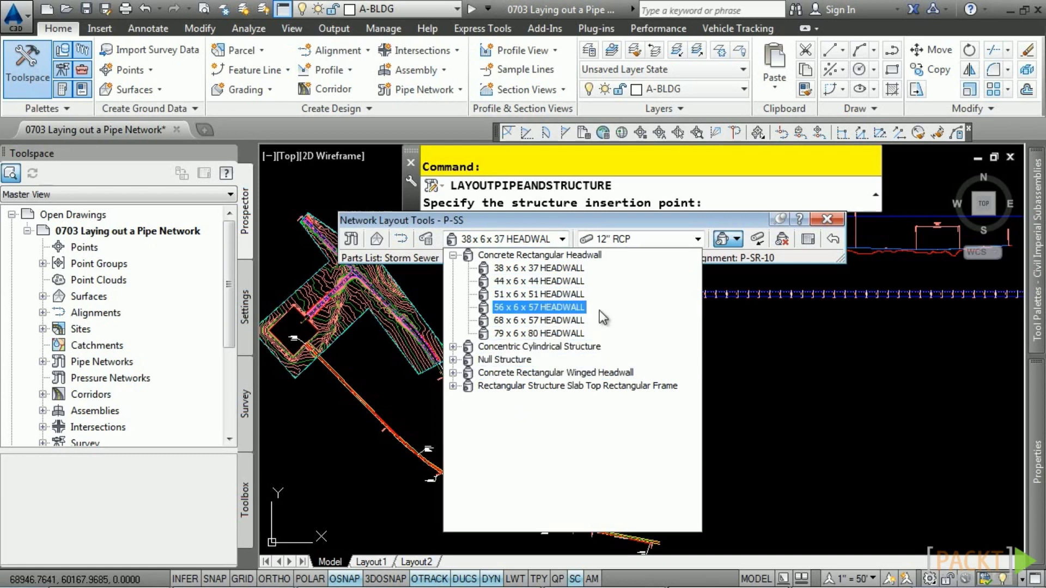
click(454, 346)
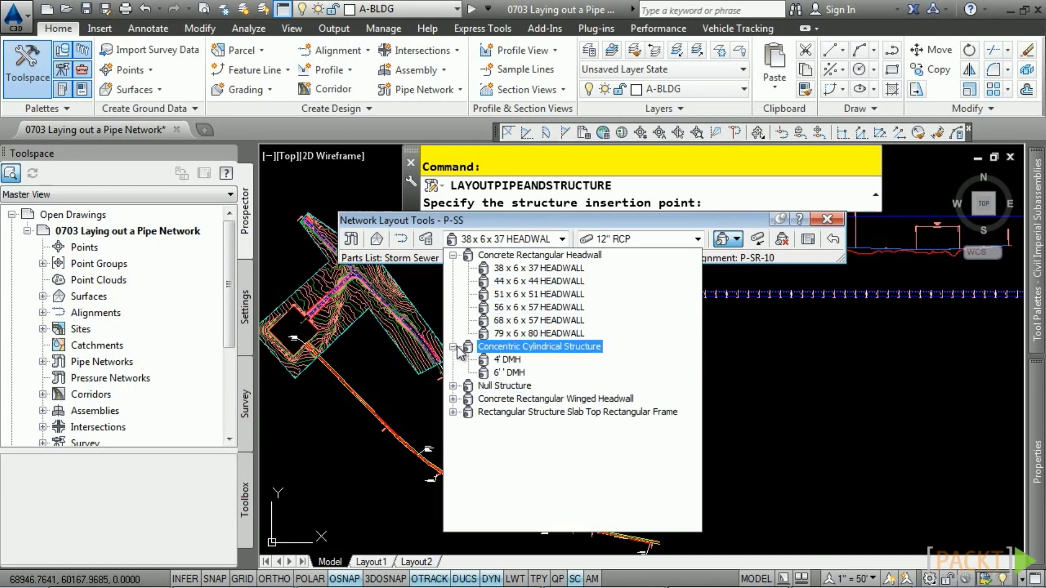
click(514, 372)
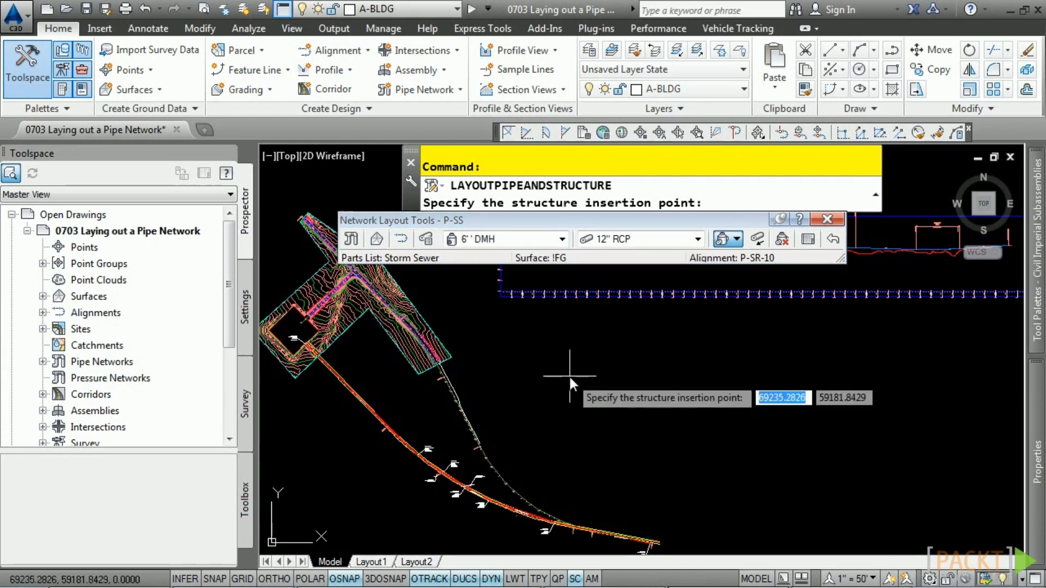
click(656, 238)
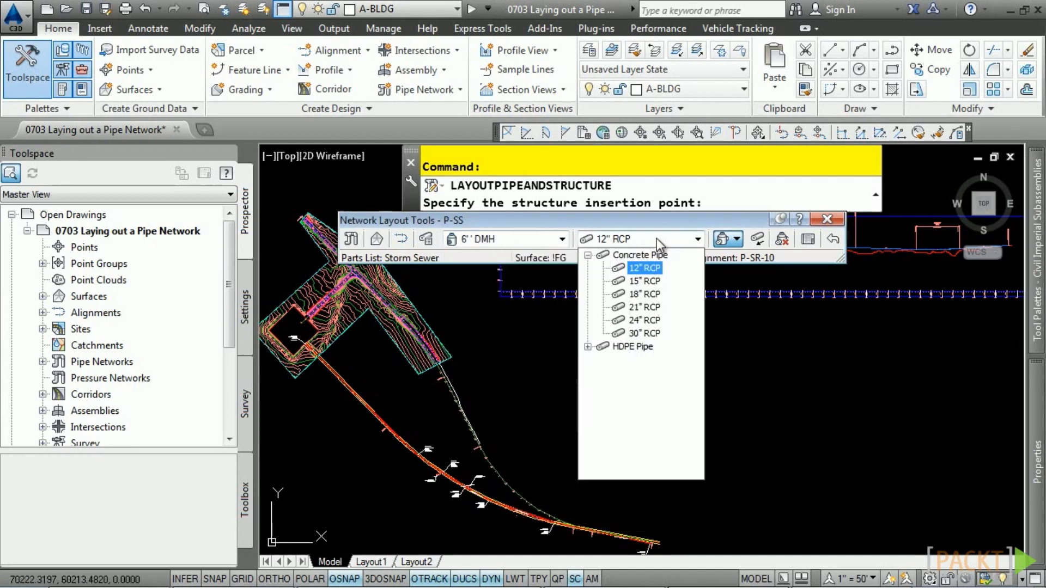
click(643, 268)
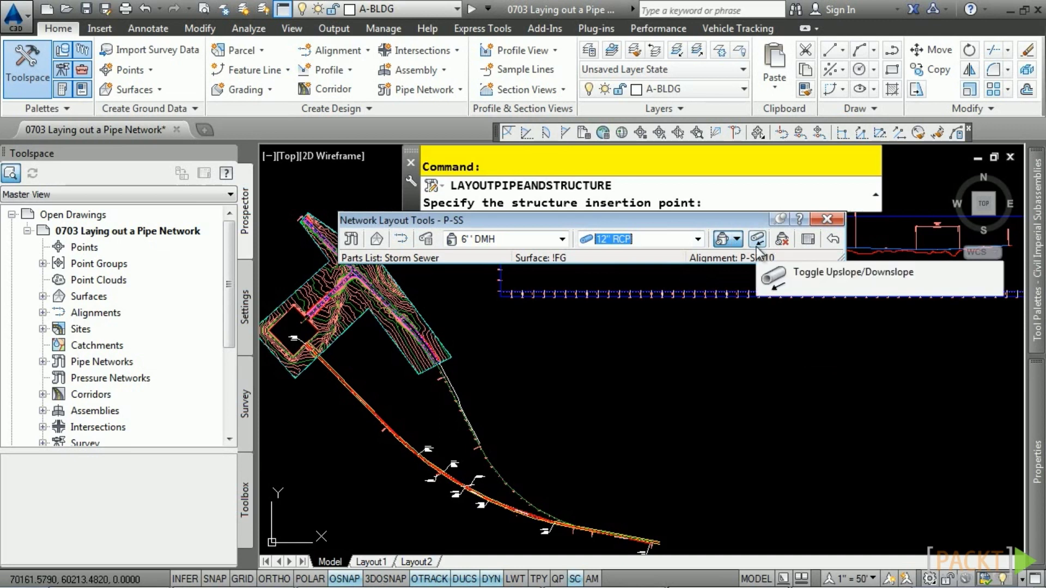
click(736, 239)
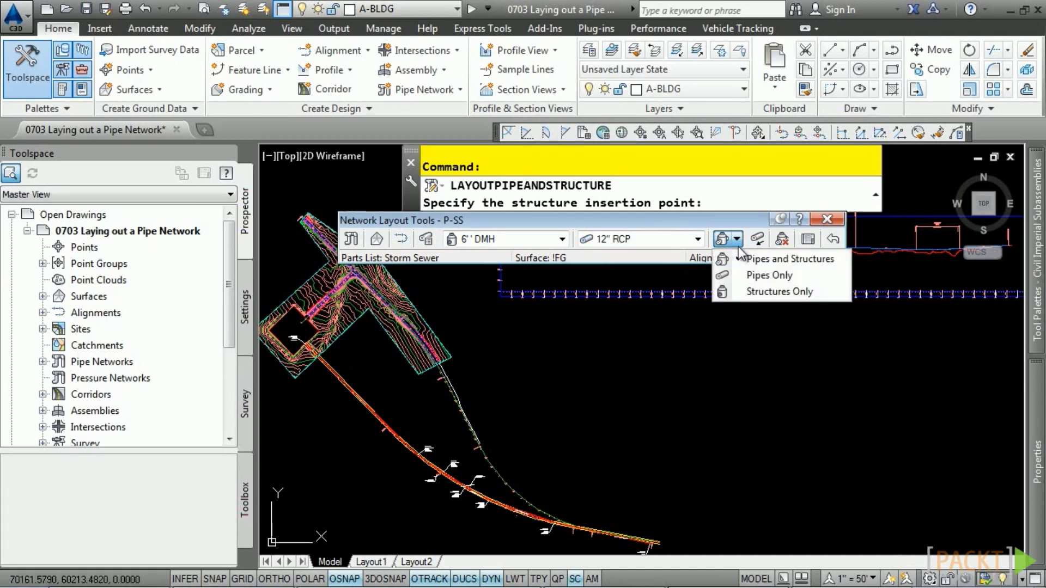
click(796, 263)
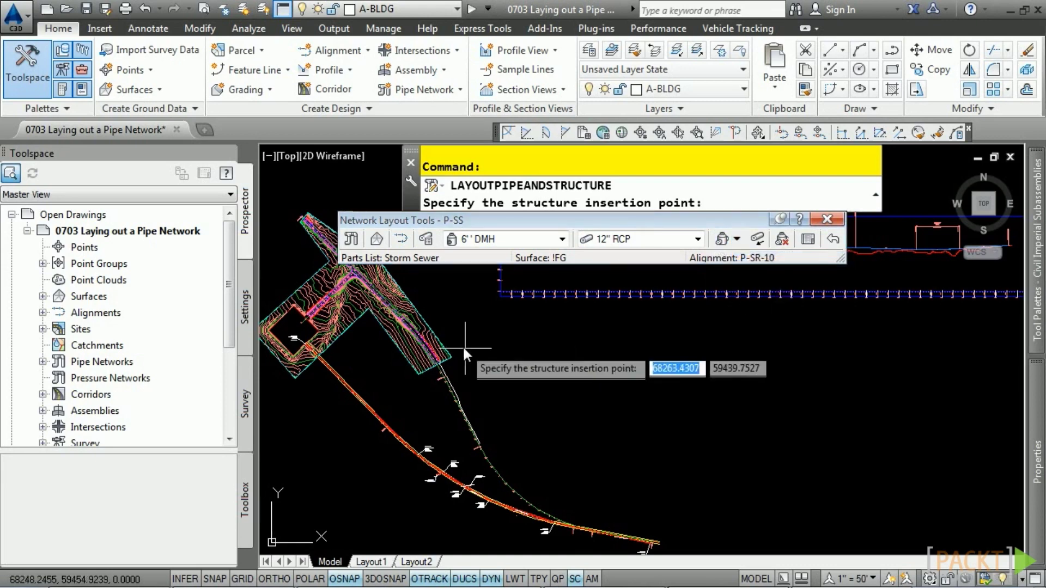
Examine the road plan and the profile view to judge where the storm sewer structures should go
scroll(462, 346, up, 3)
scroll(554, 357, up, 2)
middle_drag(469, 365, 592, 399)
scroll(592, 399, down, 8)
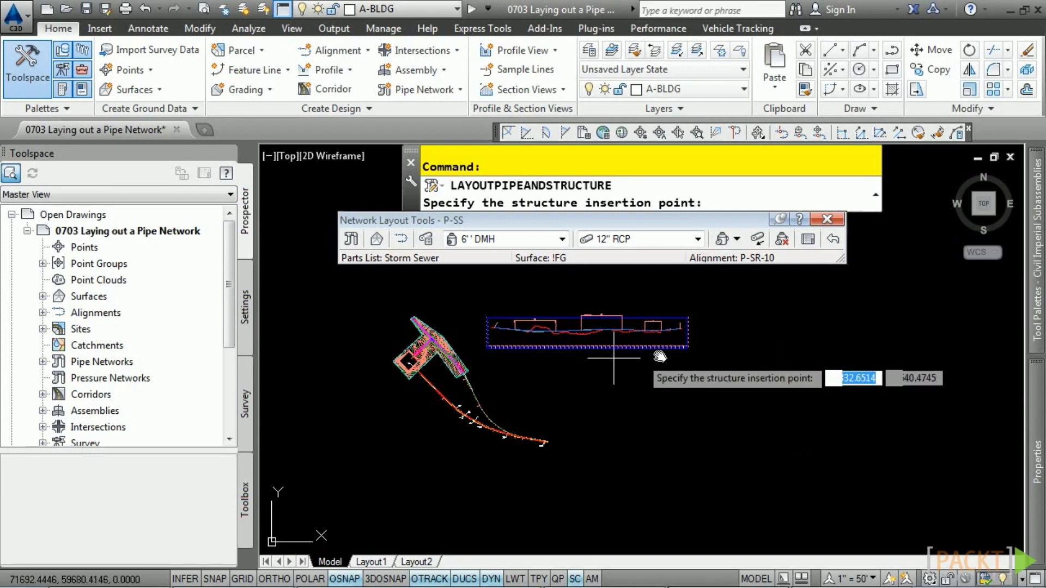
scroll(676, 332, up, 4)
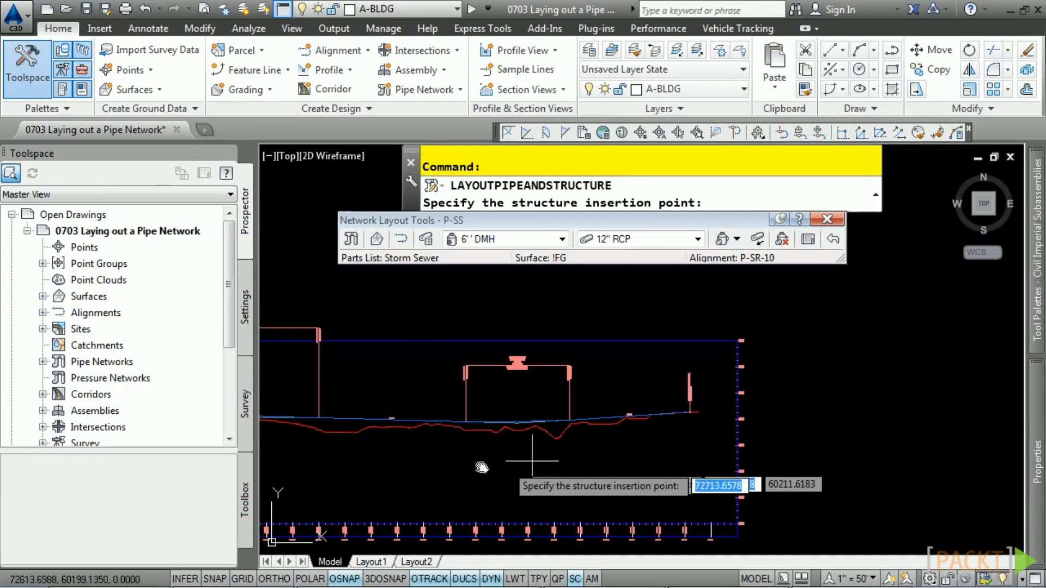
scroll(479, 467, down, 5)
middle_drag(403, 468, 569, 405)
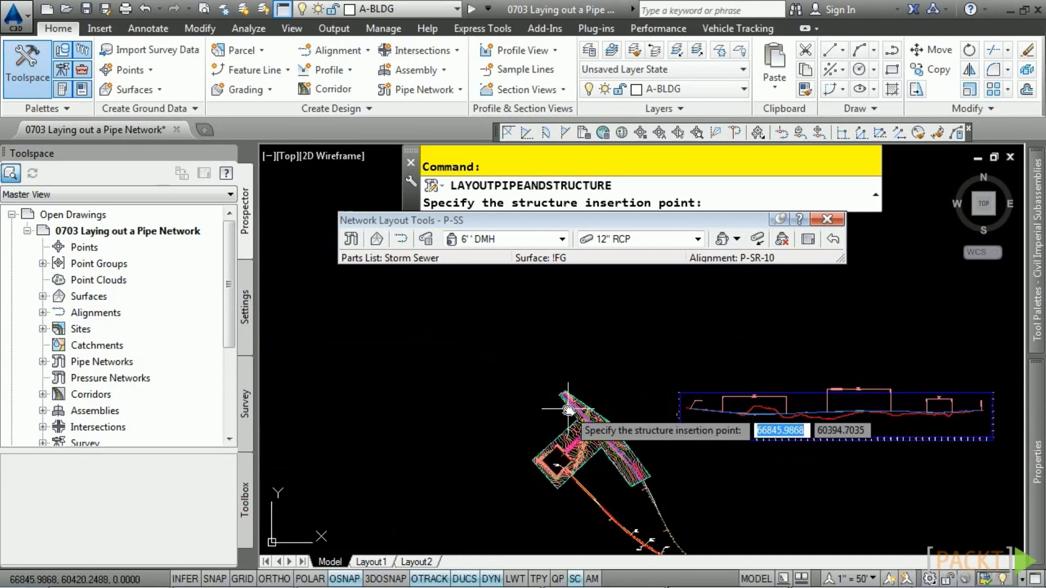
Place the first 6' DMH by station and offset on the P-US-90 alignment, at station 14600 with offset 2.5
scroll(576, 406, up, 2)
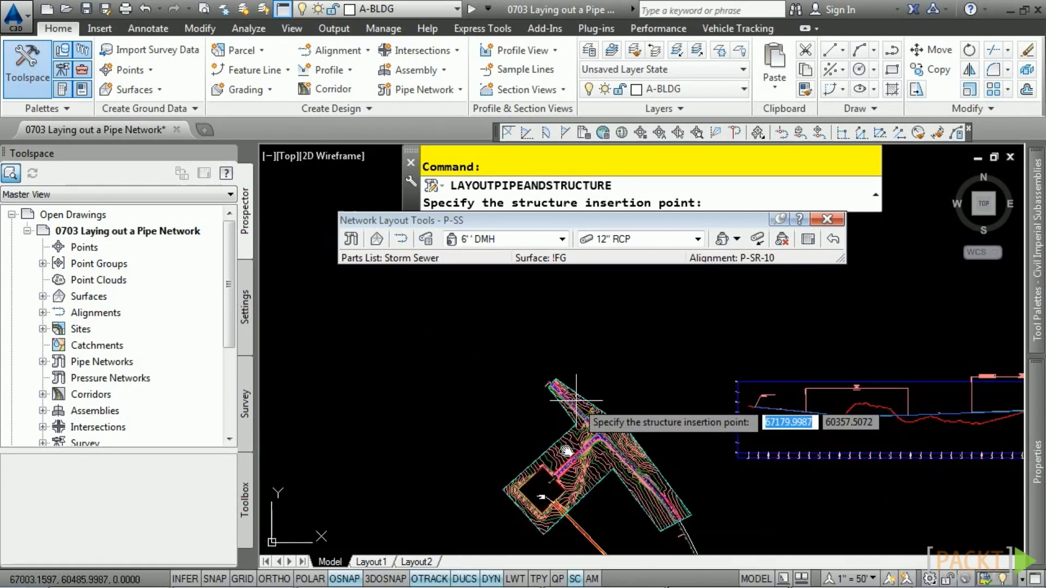
scroll(605, 447, up, 4)
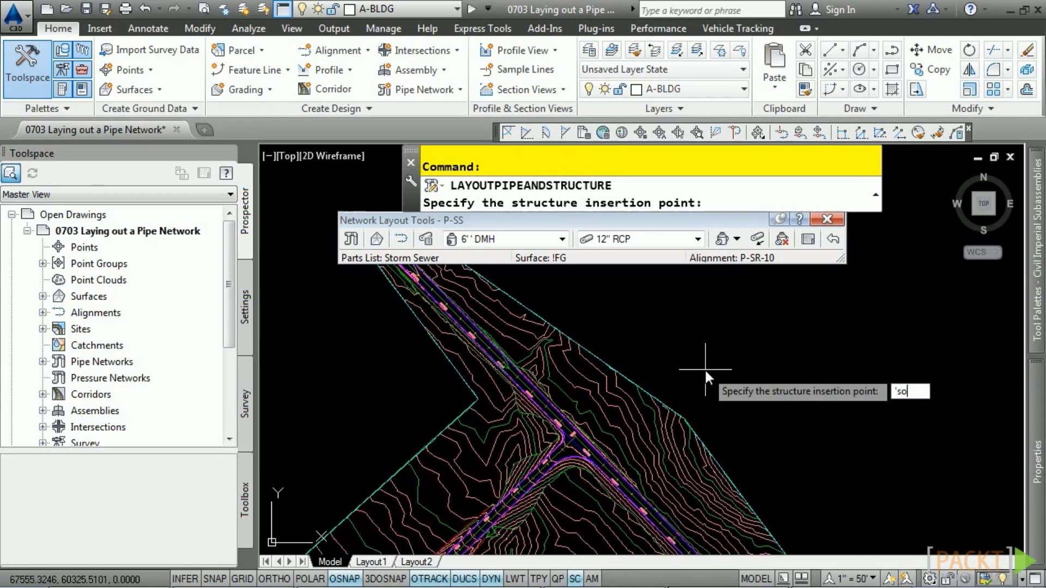
text('so)
key(Return)
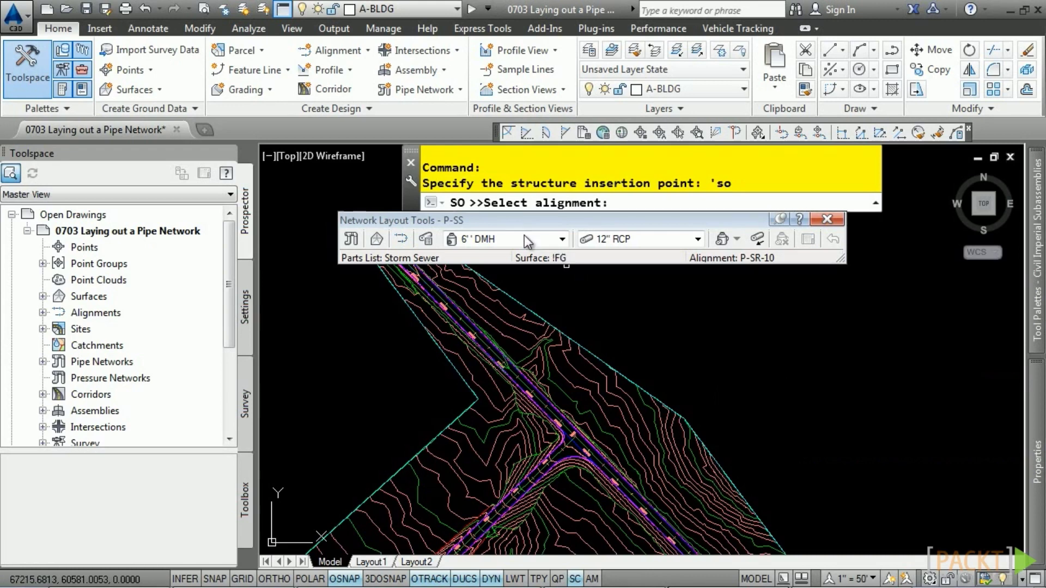
click(490, 350)
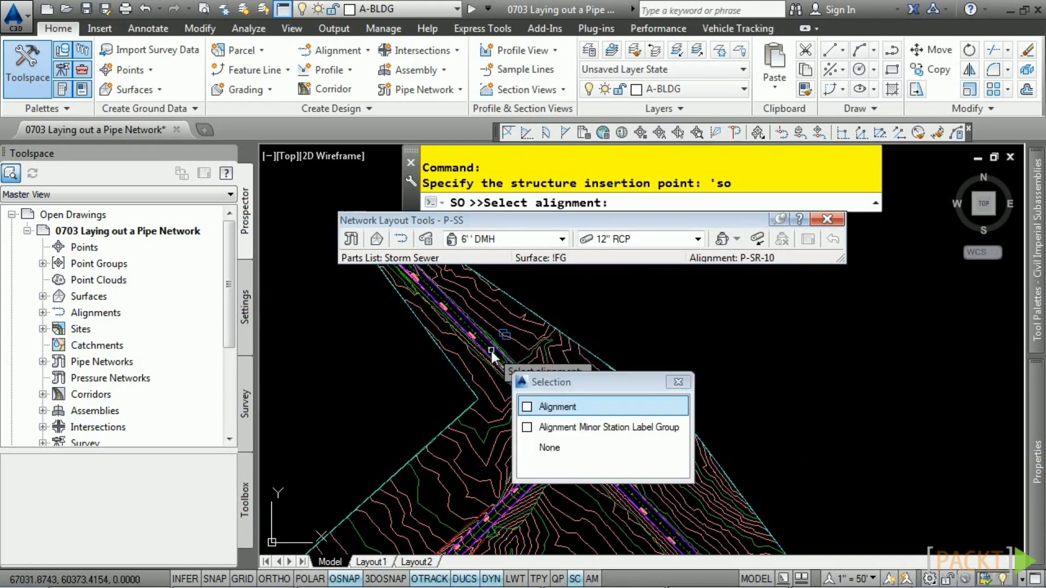
click(543, 404)
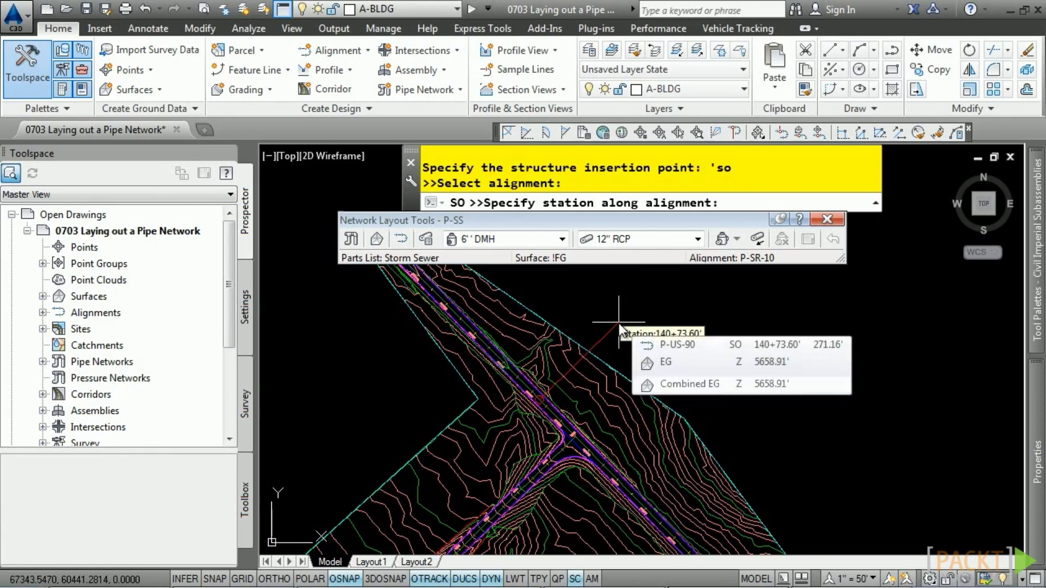
text(14600)
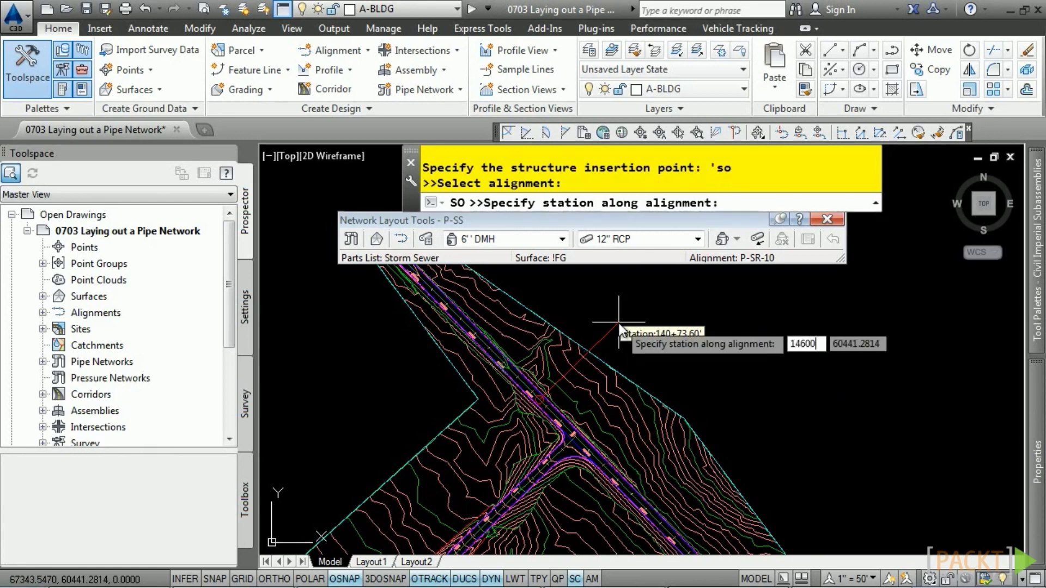
key(Return)
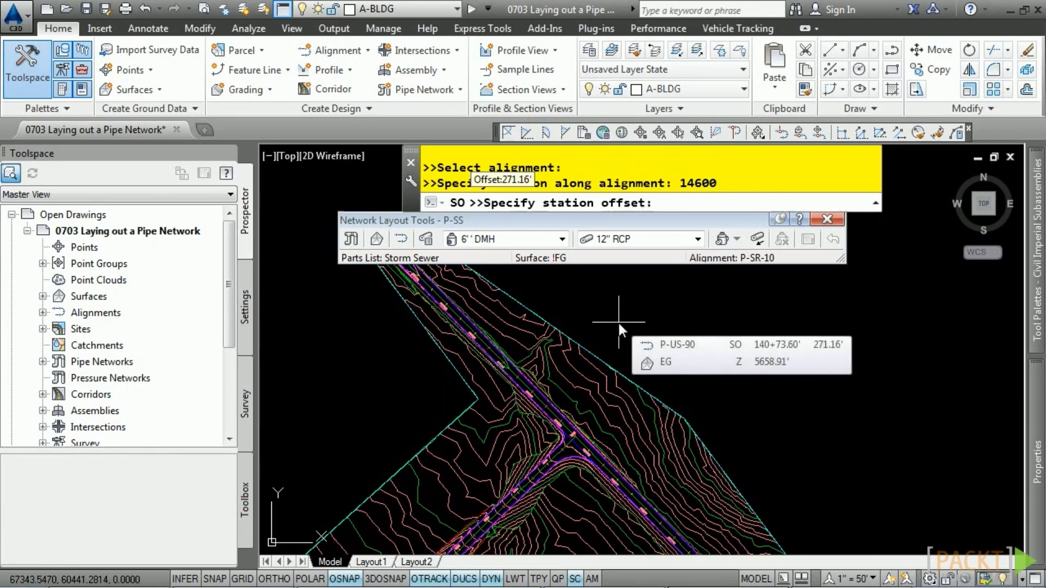
text(2.5)
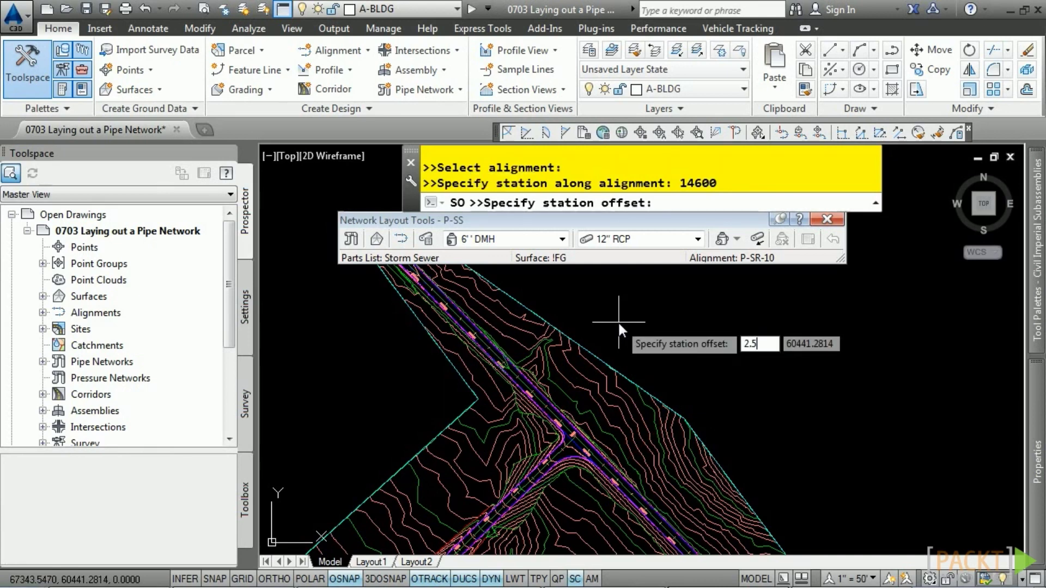
key(Return)
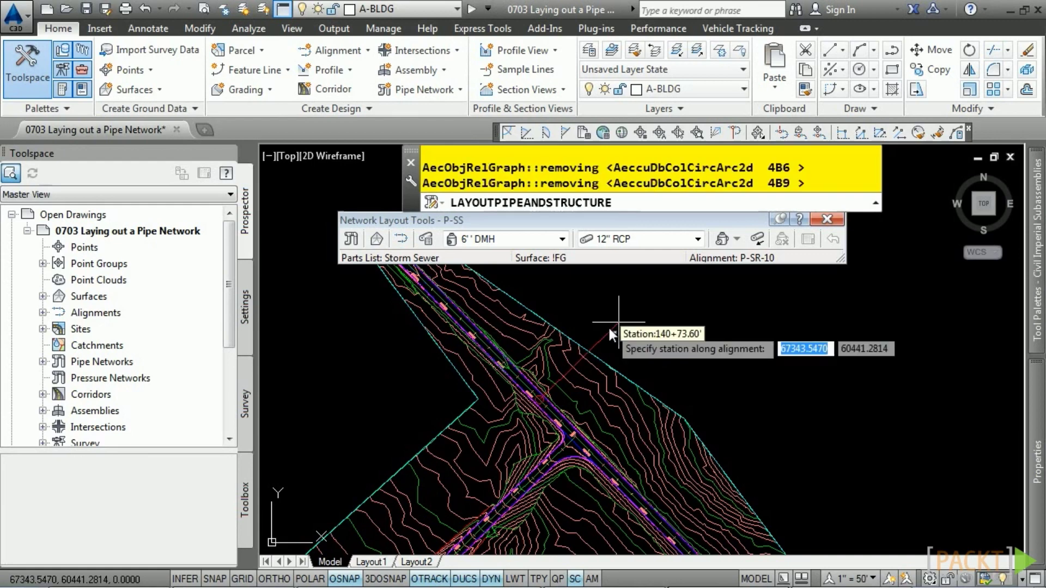
Place a second 6' DMH at station 14100 on P-US-90, connected by the 12" RCP, and end station-offset input
mouse_move(433, 275)
middle_down()
mouse_move(459, 349)
mouse_move(544, 461)
mouse_move(431, 327)
middle_up()
scroll(452, 392, up, 3)
scroll(436, 338, up, 2)
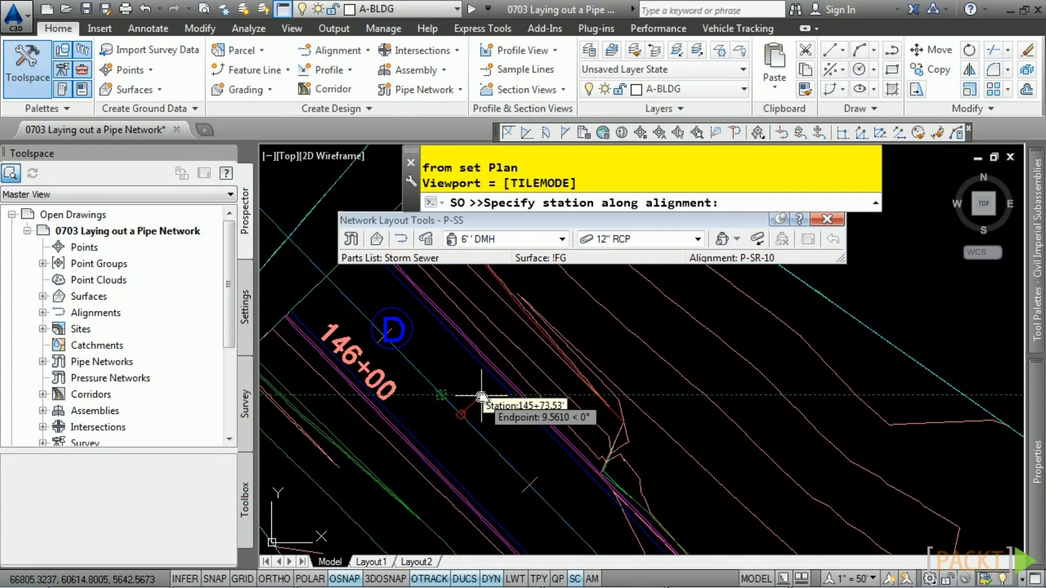
scroll(481, 396, down, 5)
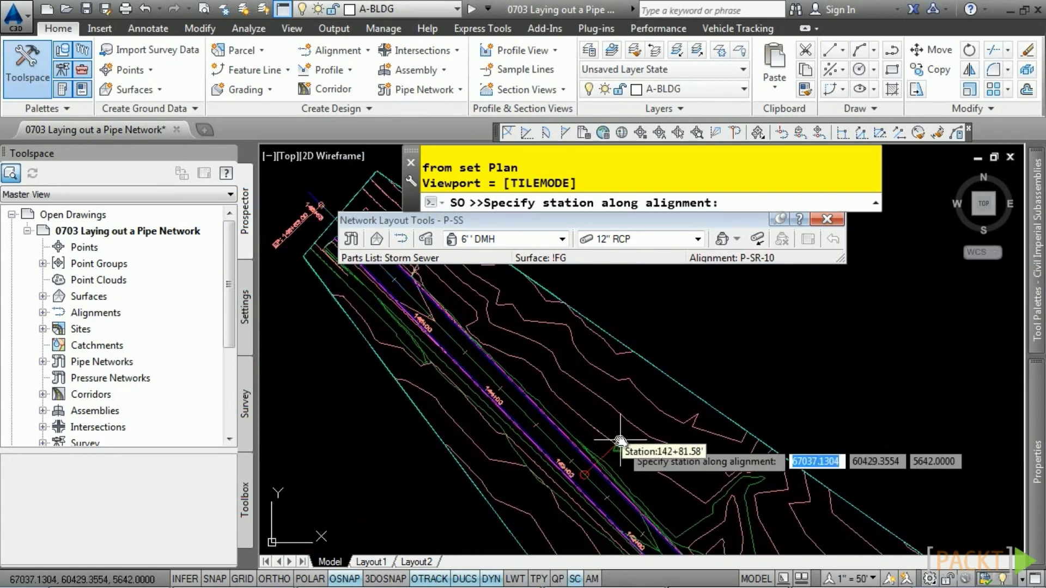
middle_drag(586, 417, 517, 342)
text(14100)
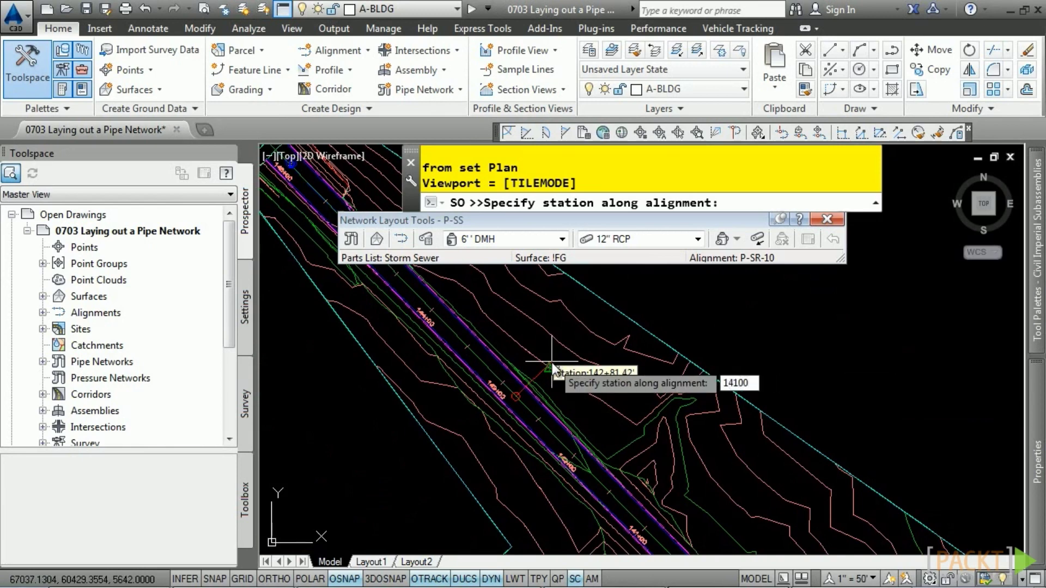
key(Return)
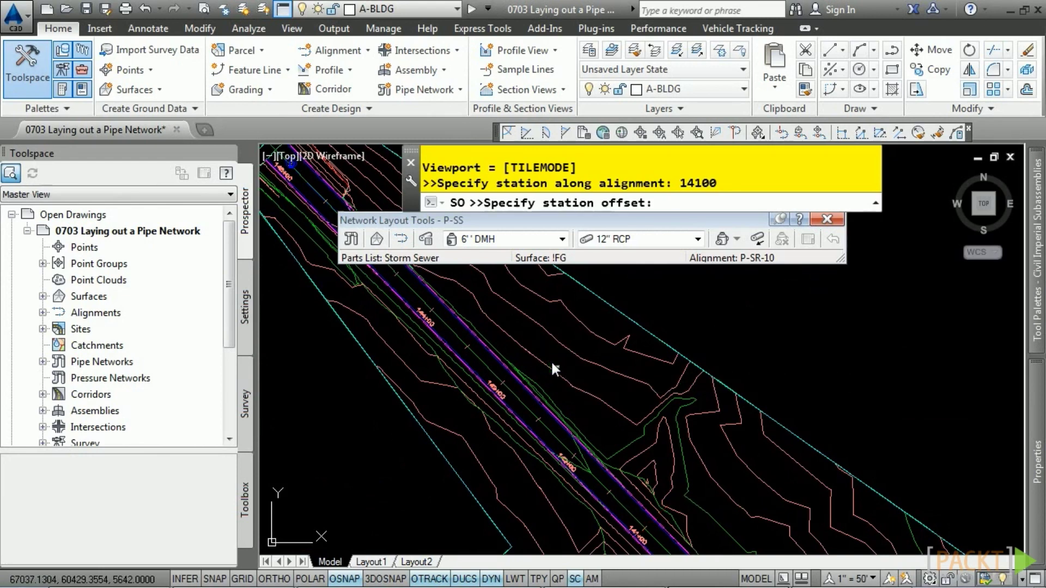
click(561, 365)
scroll(521, 370, up, 5)
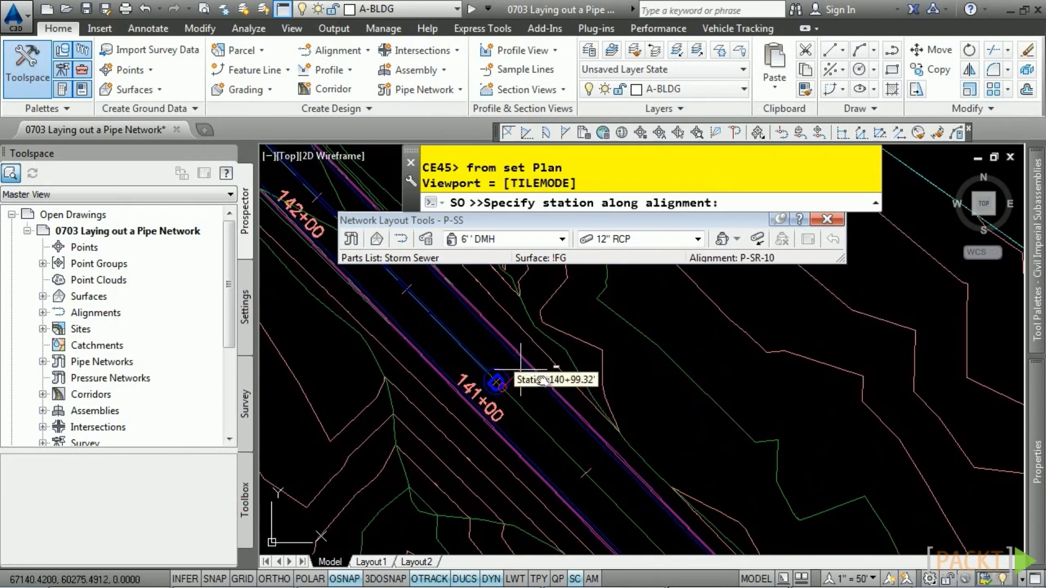
click(515, 401)
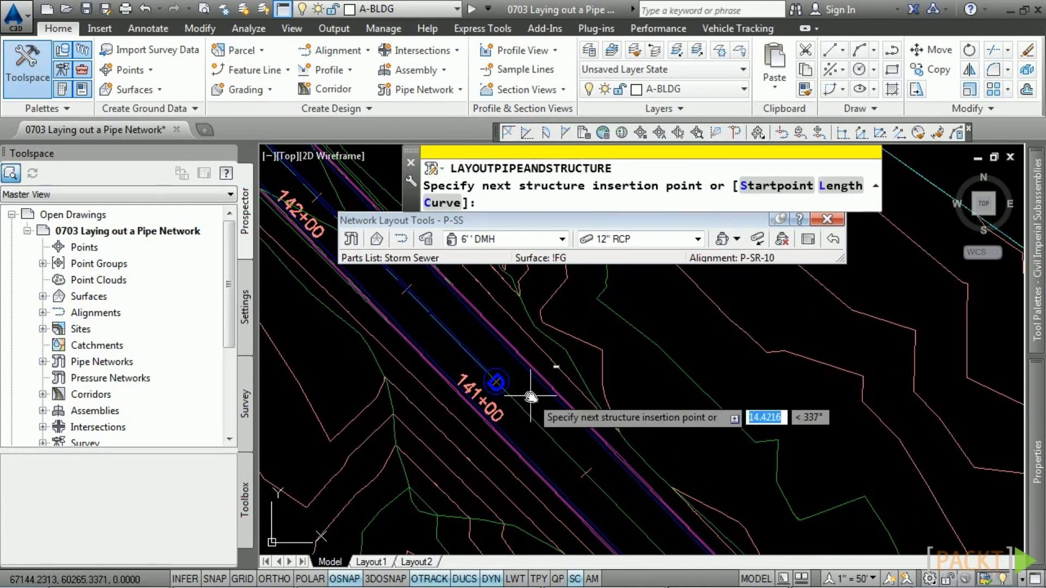
Place a 54 x 12 x 83 winged headwall in the low ground southwest of station 141+00, connected by 24" RCP
click(561, 239)
click(452, 320)
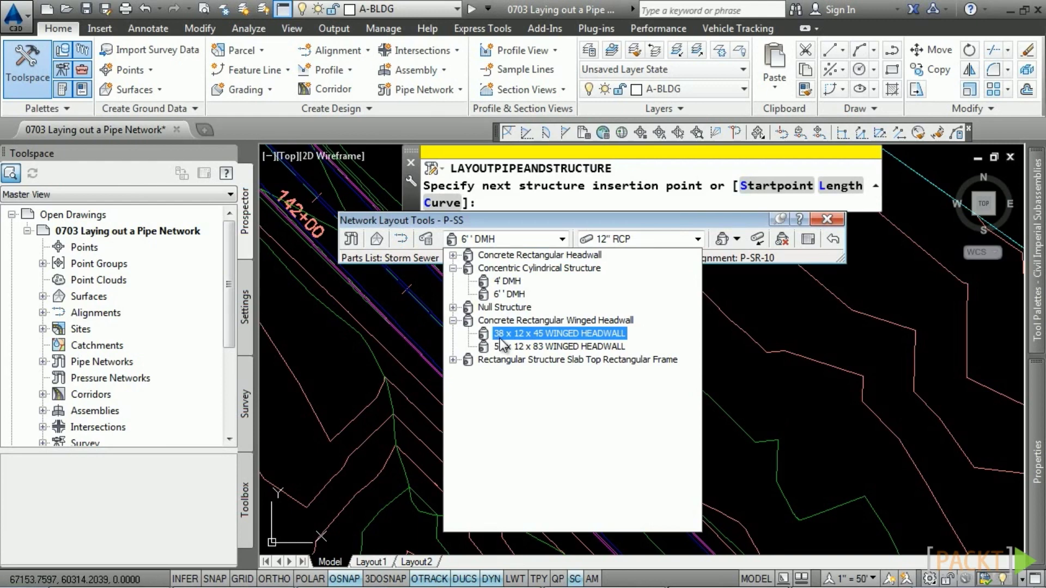
click(566, 348)
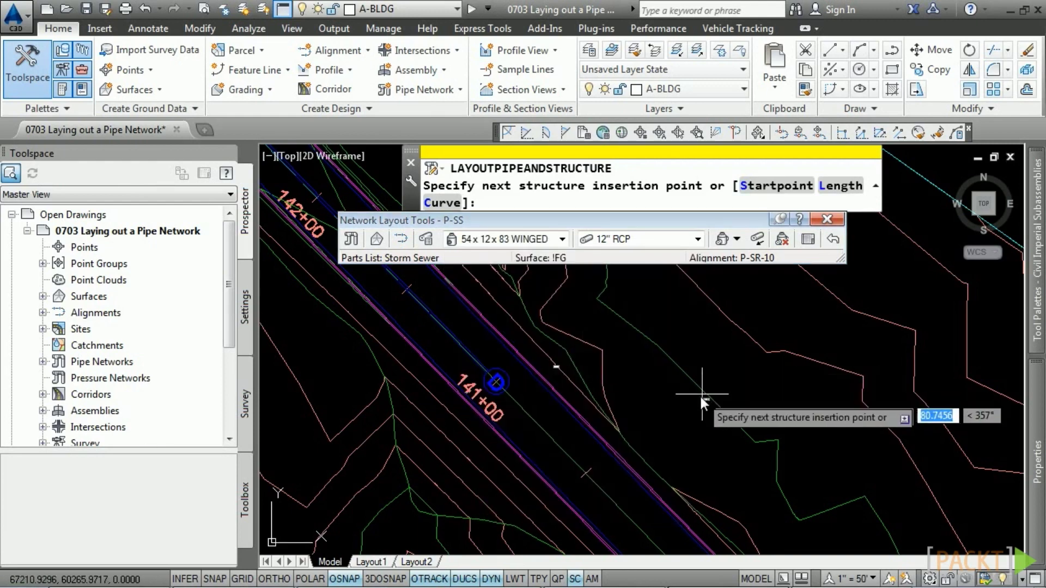
click(672, 241)
click(644, 320)
middle_drag(613, 444, 726, 400)
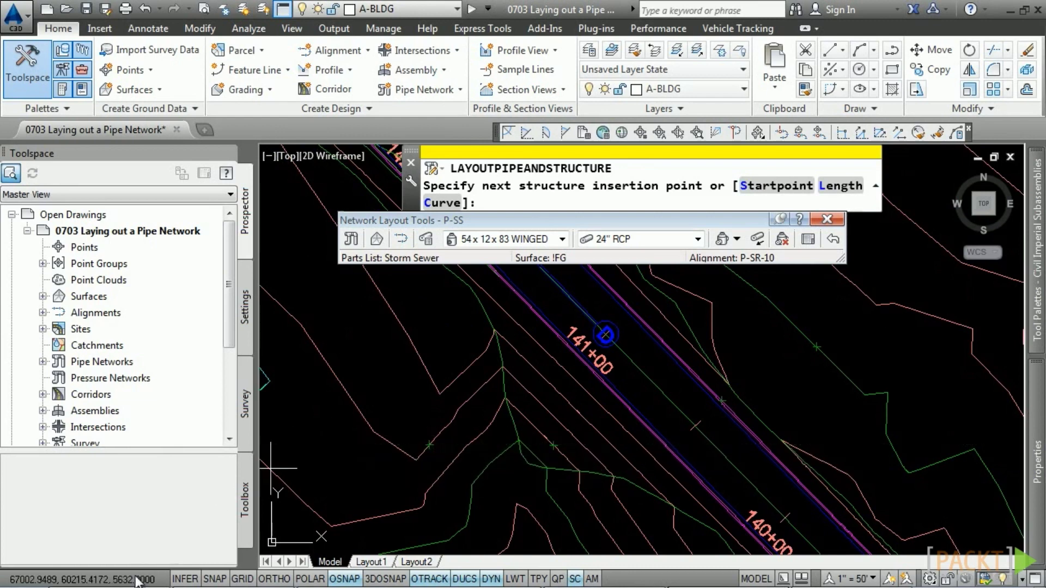
click(534, 455)
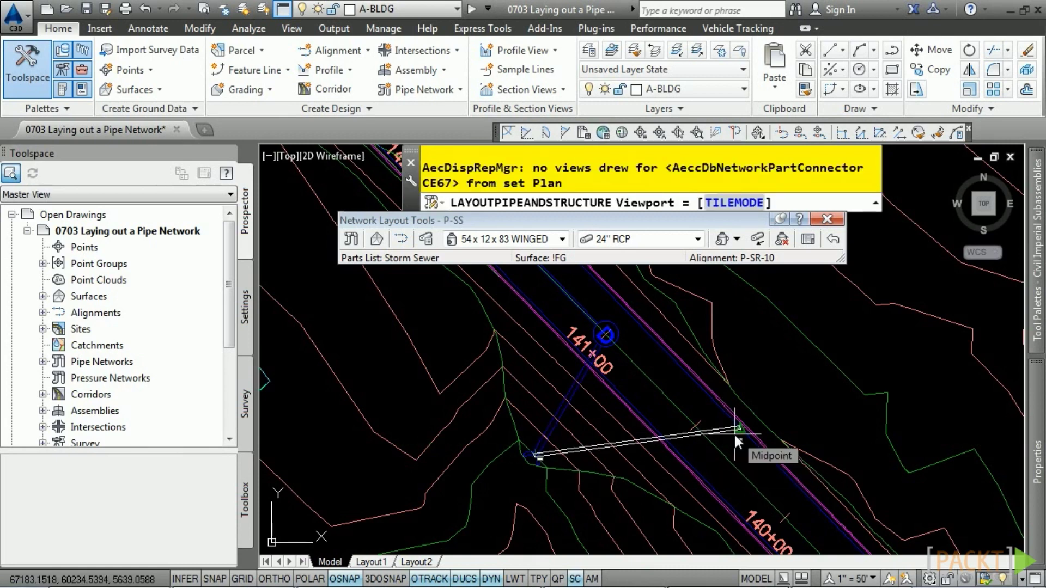
Finish laying out pipes and structures for the P-SS network
key(Return)
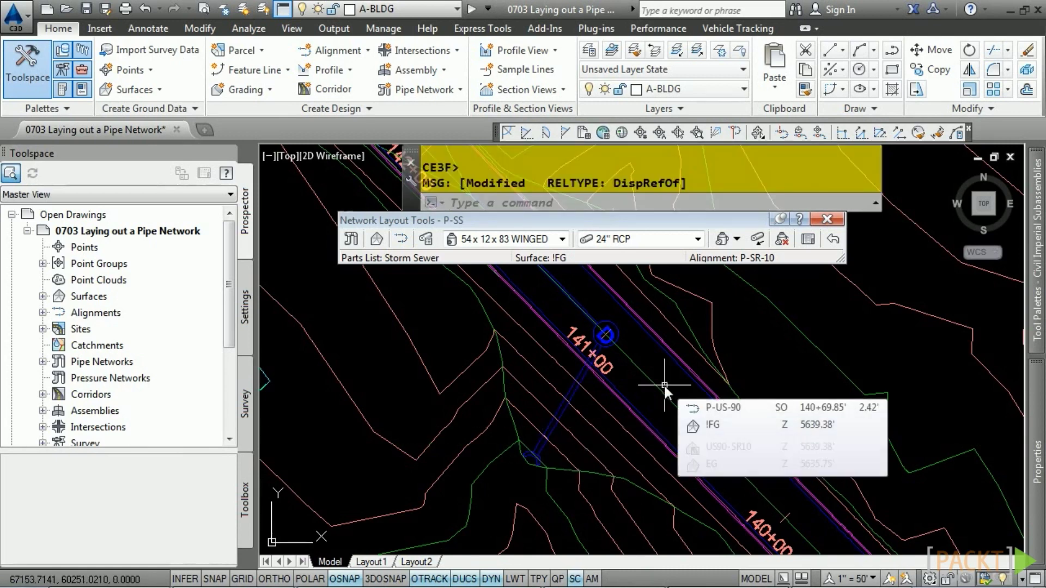
scroll(628, 346, down, 5)
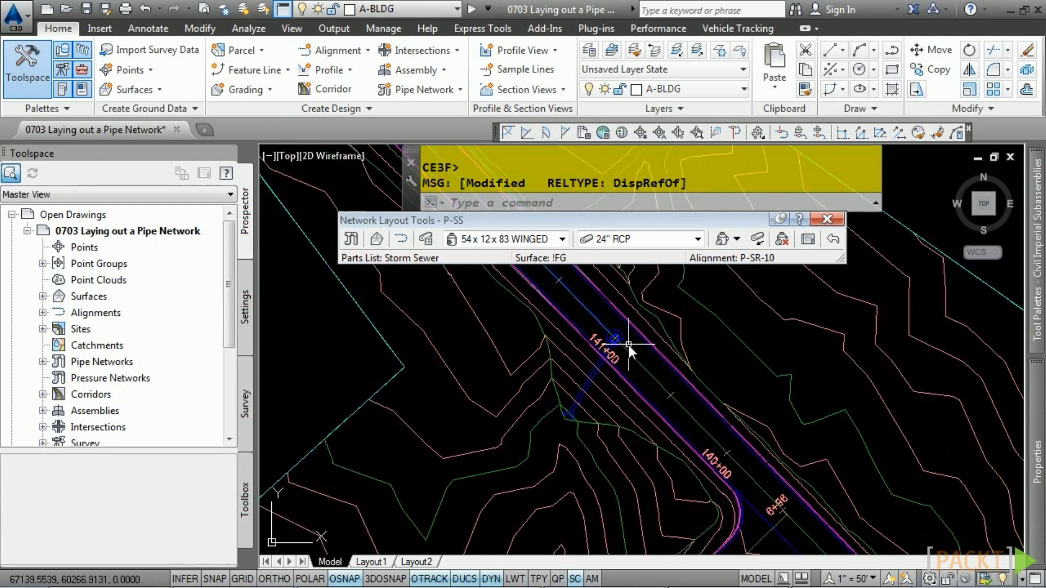
middle_drag(645, 321, 670, 432)
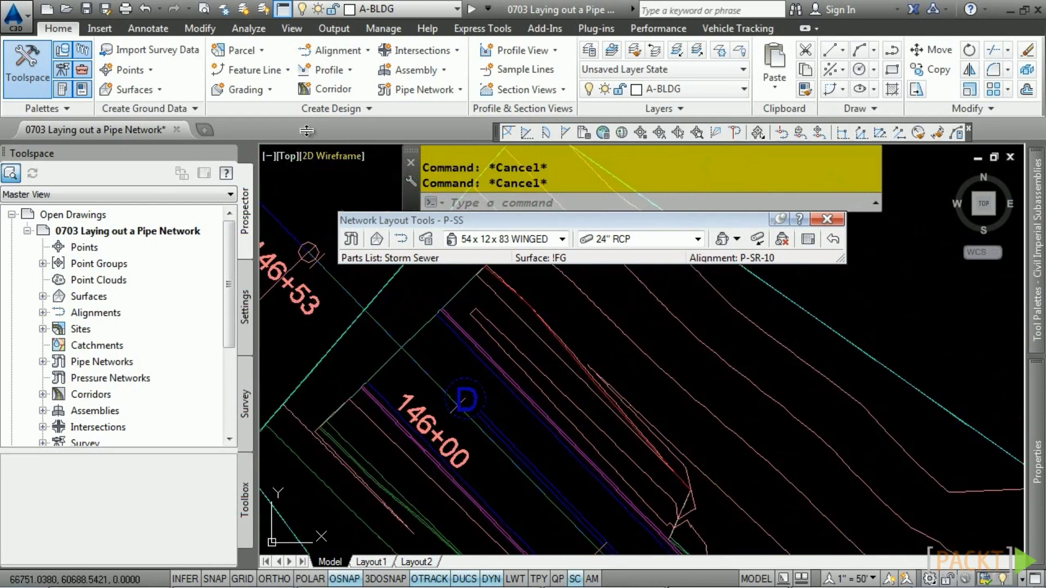
Draw only the manholes at 146+00 and 141+00 and the pipe between them in the existing road profile view
click(199, 28)
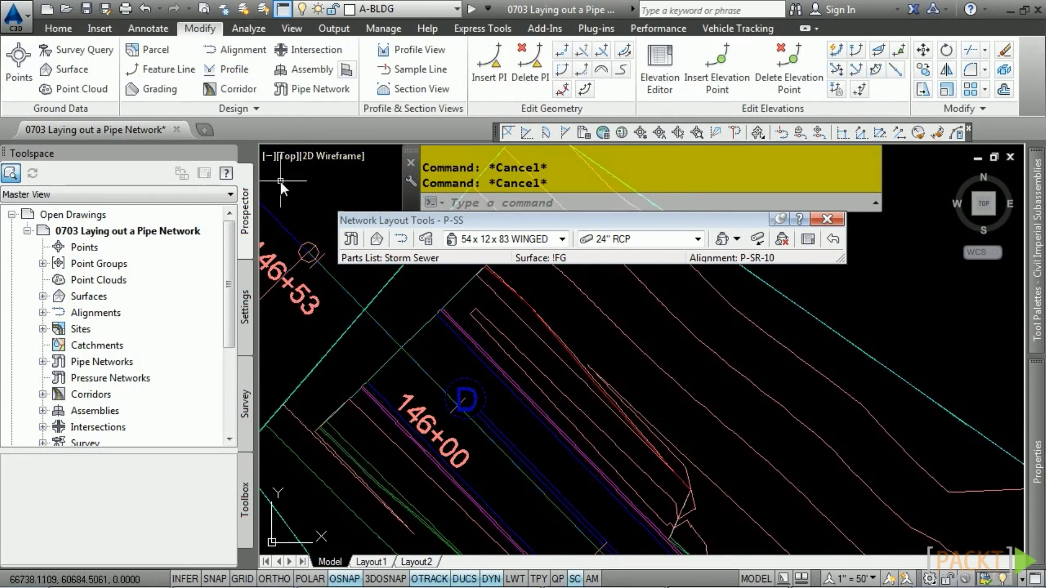
click(316, 90)
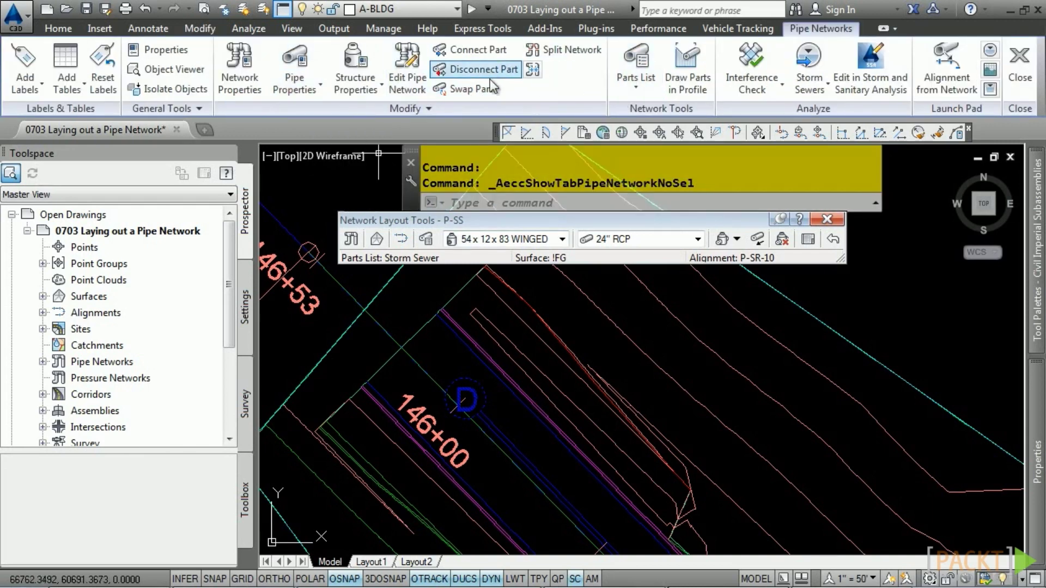
click(689, 84)
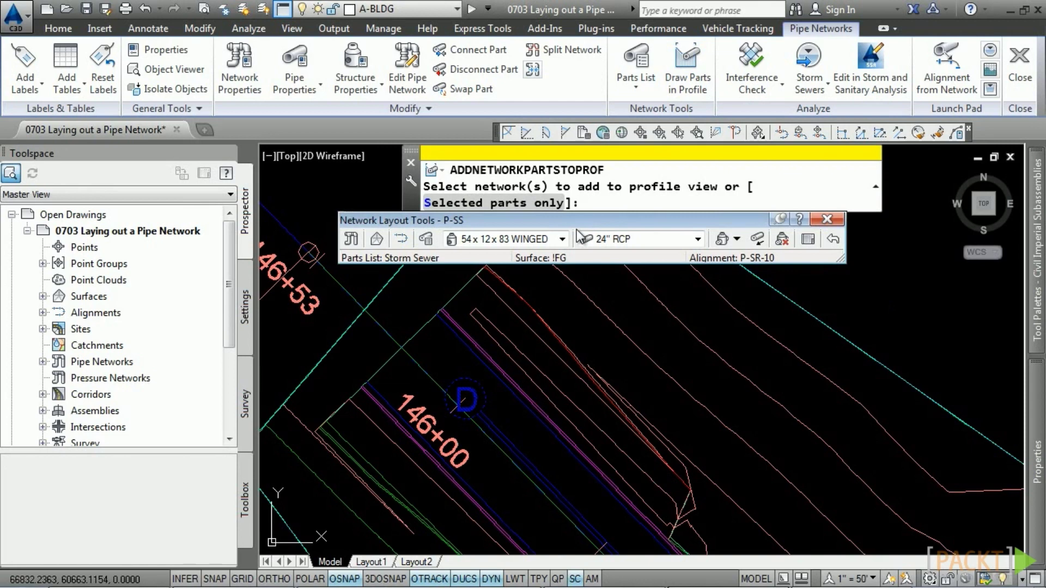
click(449, 204)
click(482, 393)
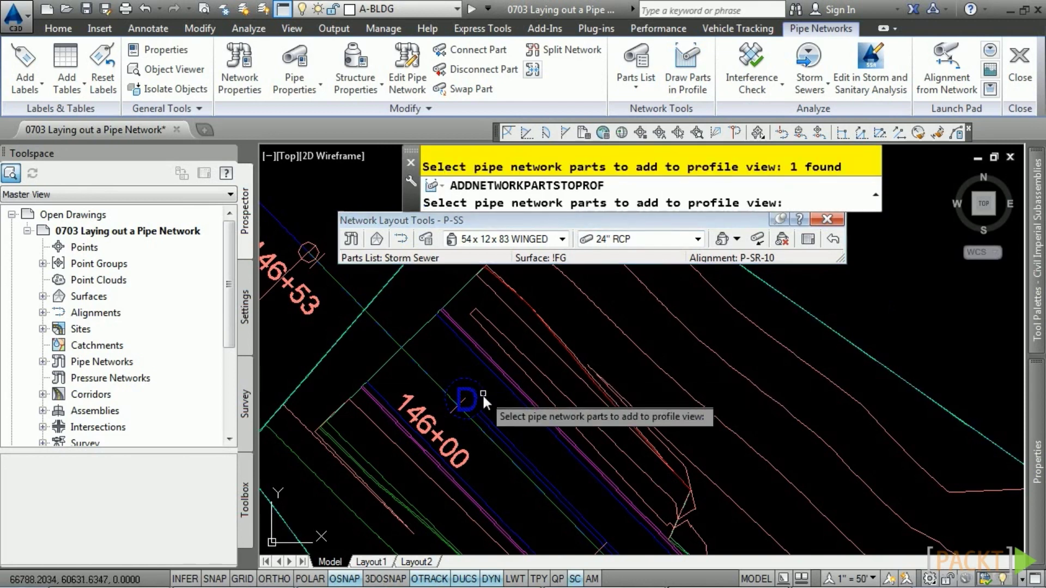
click(537, 452)
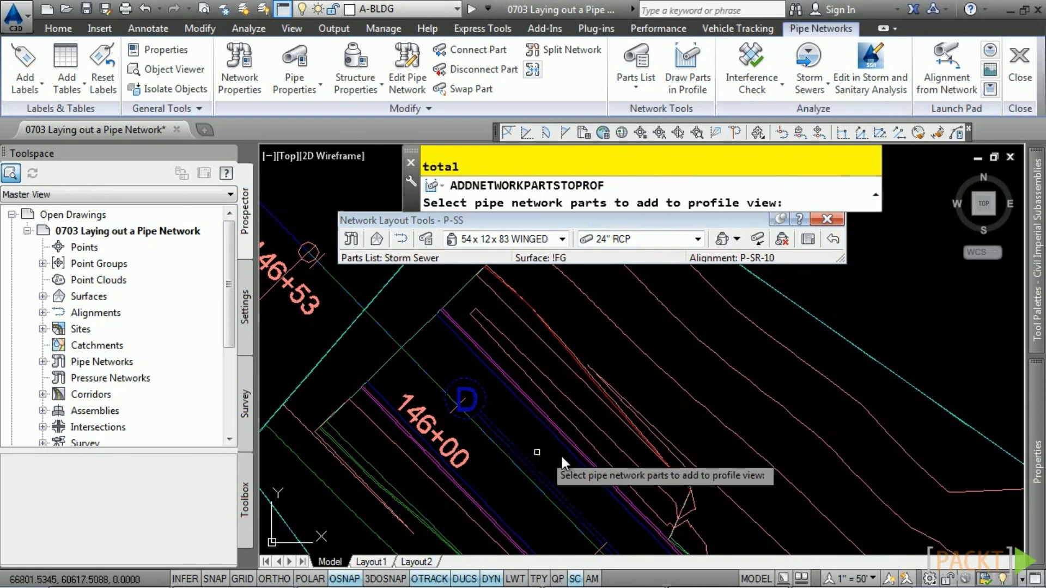
scroll(708, 479, down, 3)
middle_drag(708, 479, 542, 396)
scroll(566, 430, up, 5)
middle_drag(609, 412, 611, 437)
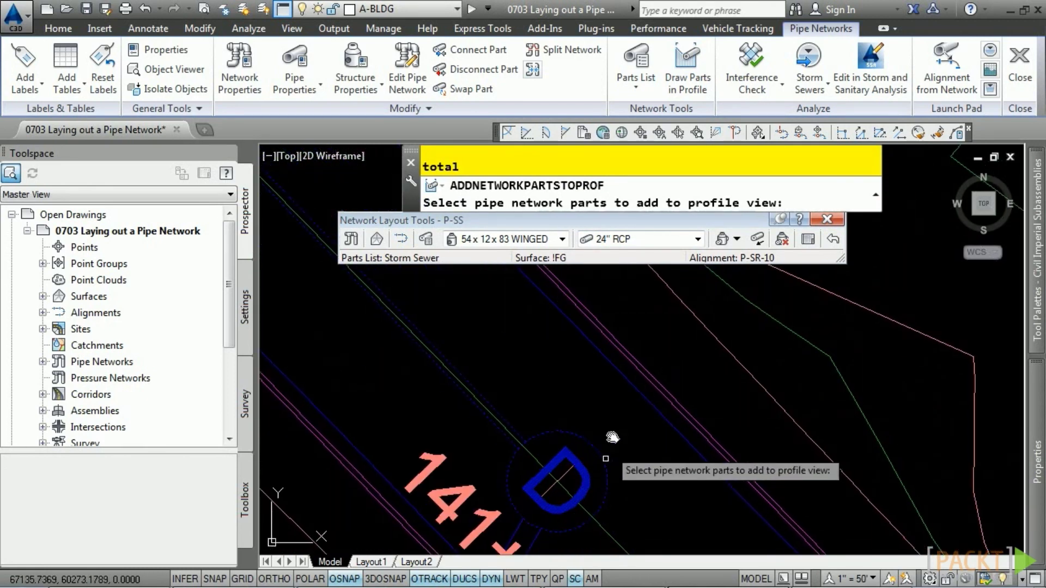
key(Return)
scroll(644, 434, down, 5)
scroll(644, 434, down, 3)
mouse_move(645, 434)
middle_down()
mouse_move(545, 452)
mouse_move(499, 432)
middle_up()
scroll(544, 452, up, 3)
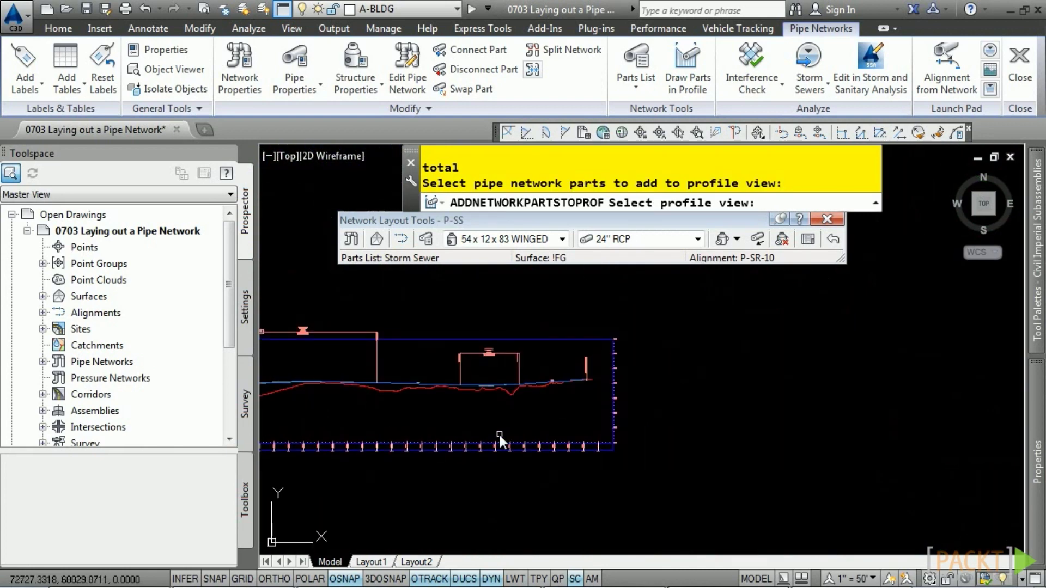
scroll(498, 433, up, 3)
click(500, 457)
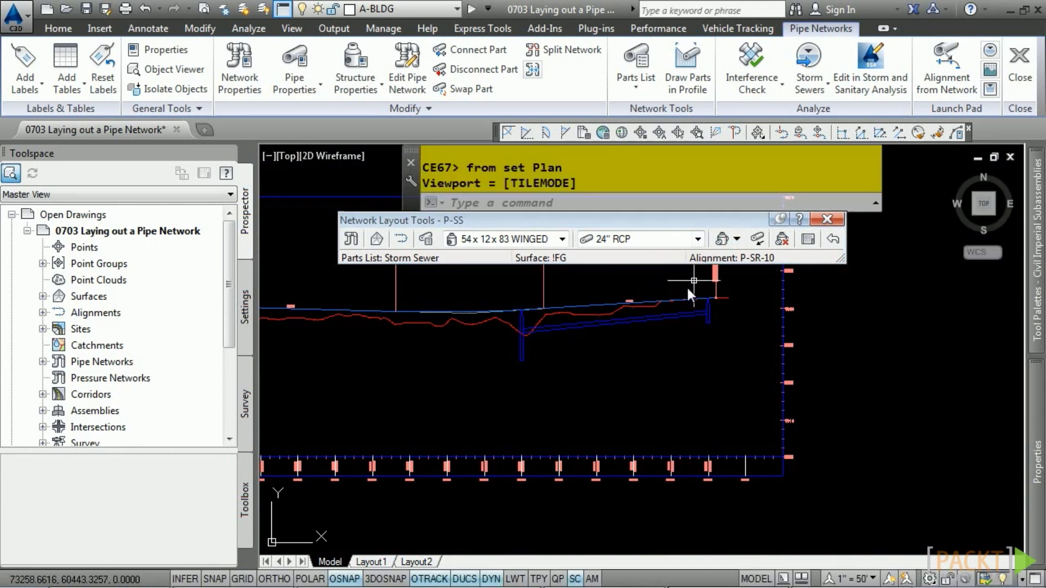
Create an alignment from the pipe network, running from the manhole at 146+00 to the winged headwall
mouse_move(643, 325)
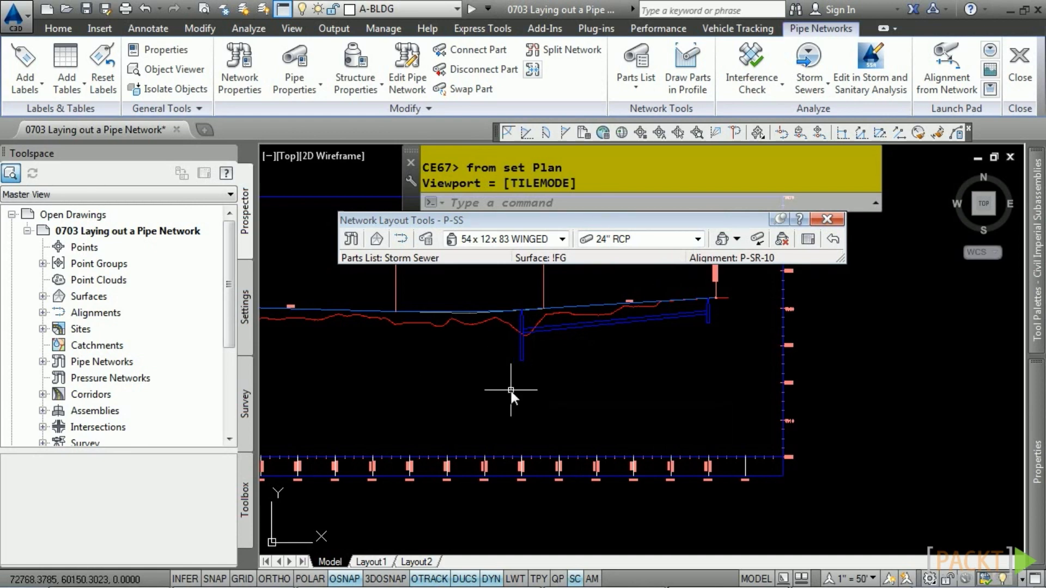
scroll(511, 391, down, 5)
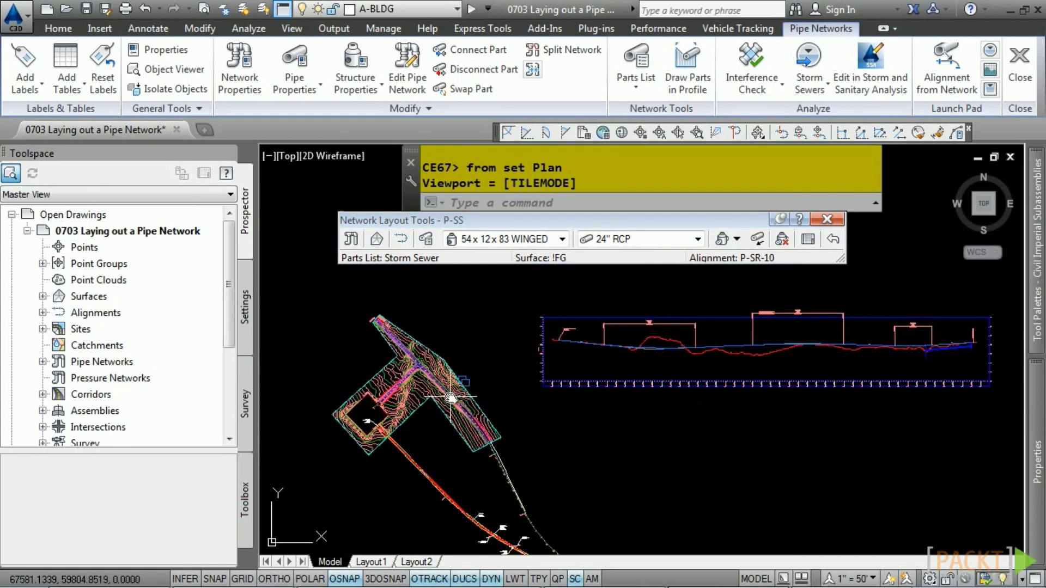
scroll(451, 398, up, 4)
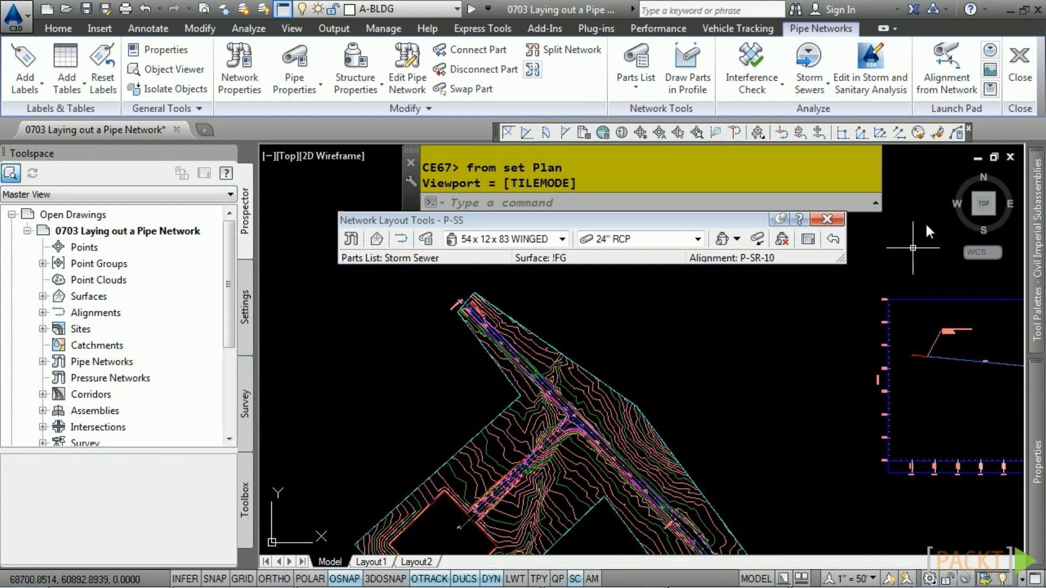
click(942, 80)
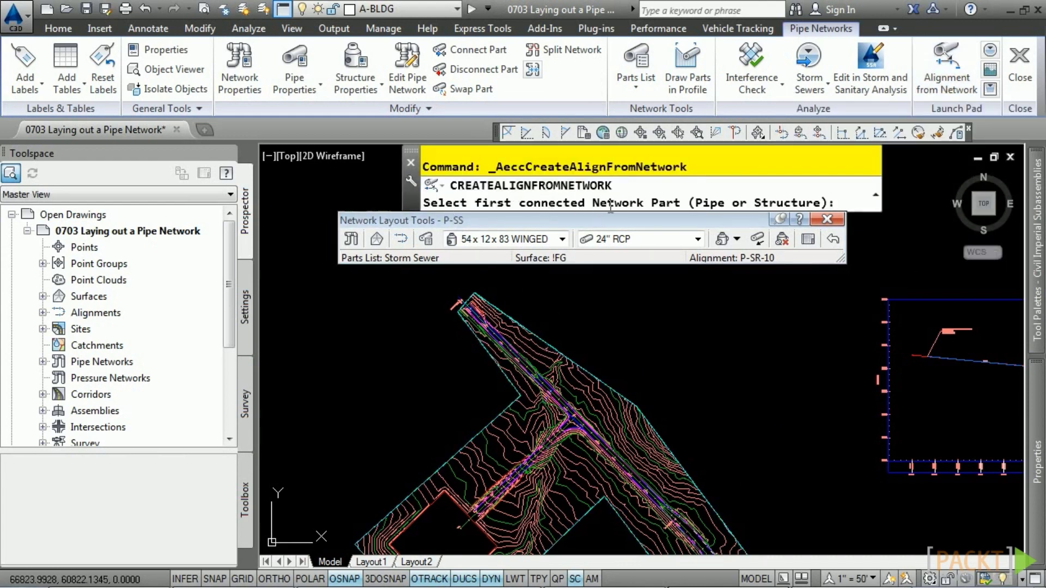
scroll(544, 325, up, 5)
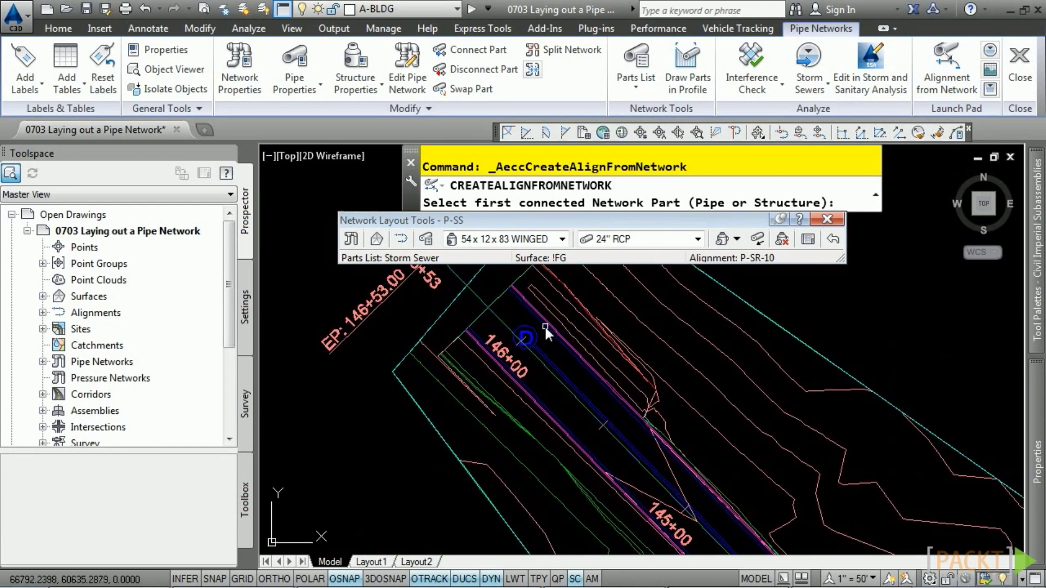
click(529, 329)
scroll(599, 362, down, 4)
middle_drag(700, 541, 761, 429)
scroll(642, 299, up, 5)
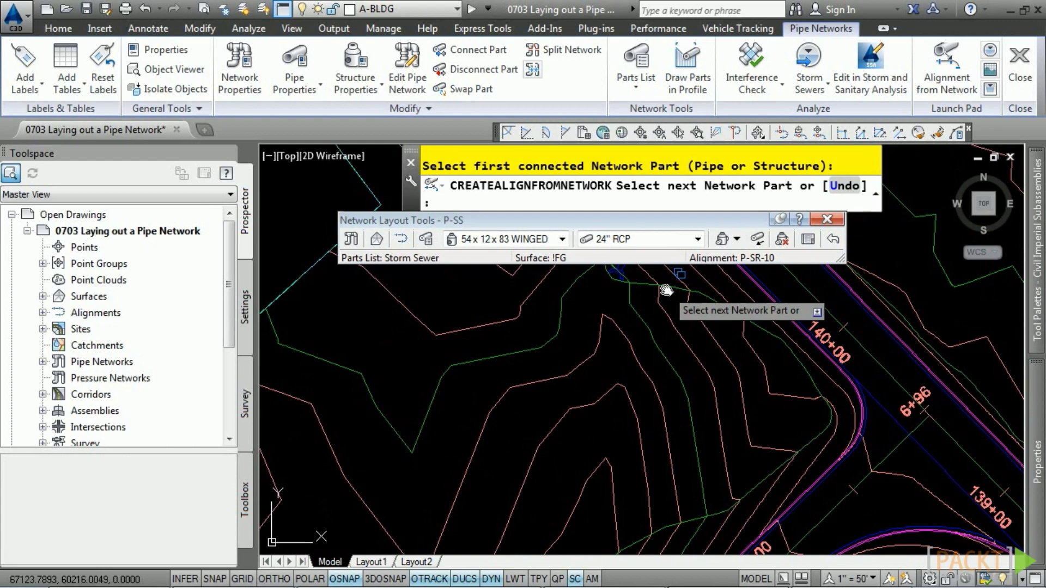
scroll(600, 409, up, 3)
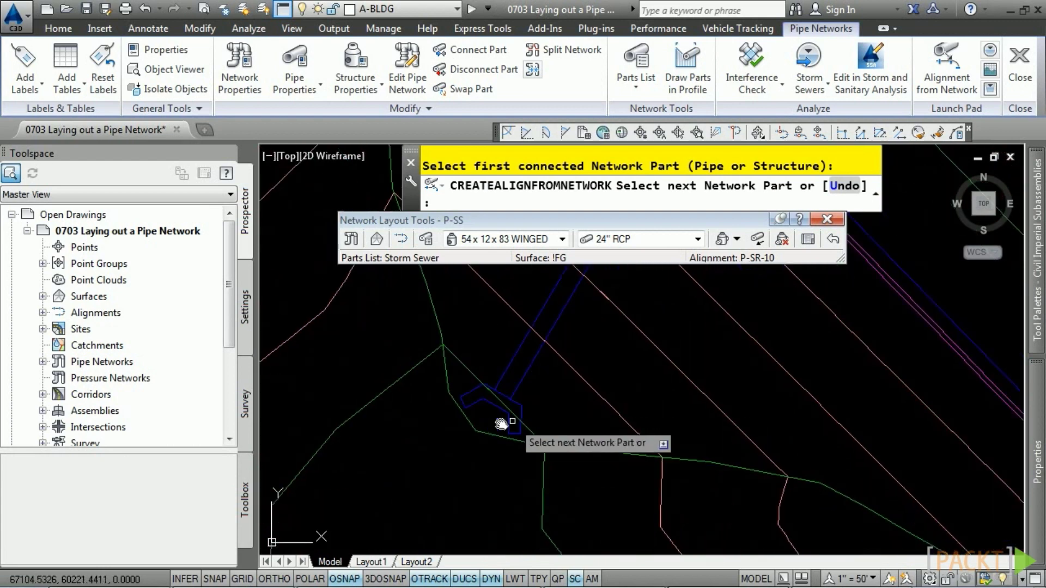
click(484, 402)
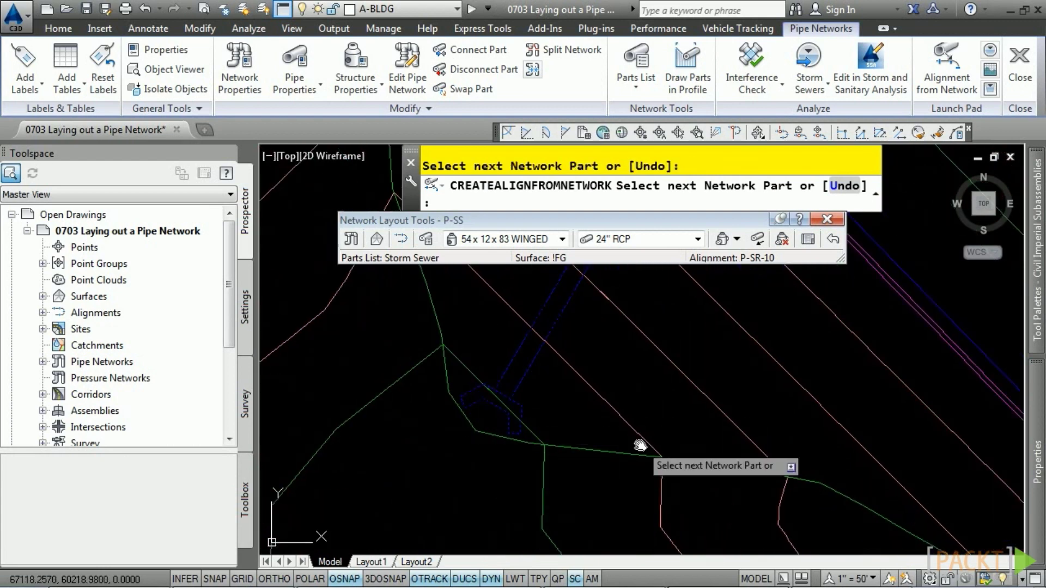
right_click(605, 426)
click(631, 435)
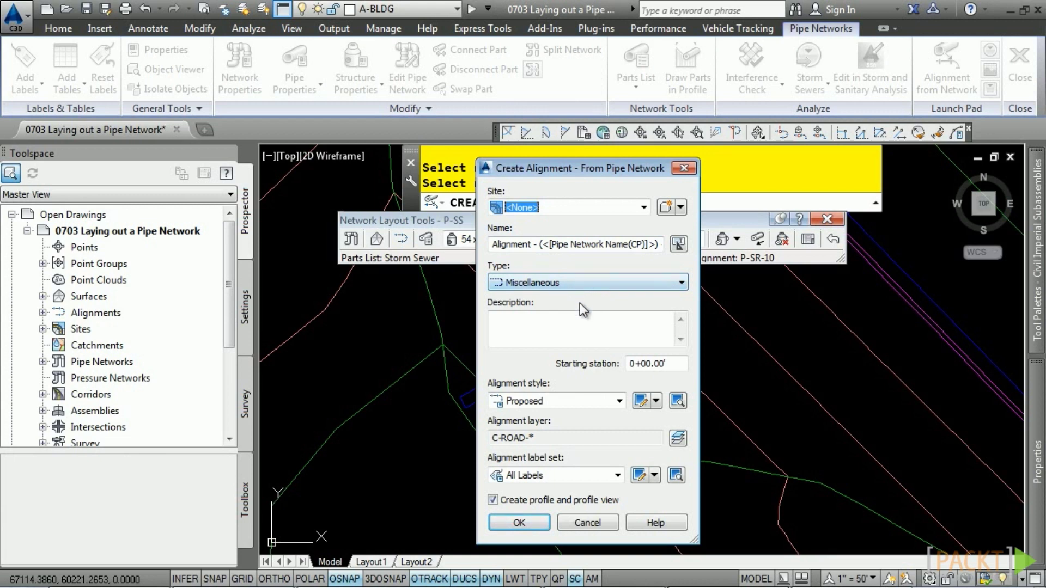
Give the alignment the Basic style and the Major and Minor only label set, with profile and profile view creation enabled
click(553, 401)
click(541, 431)
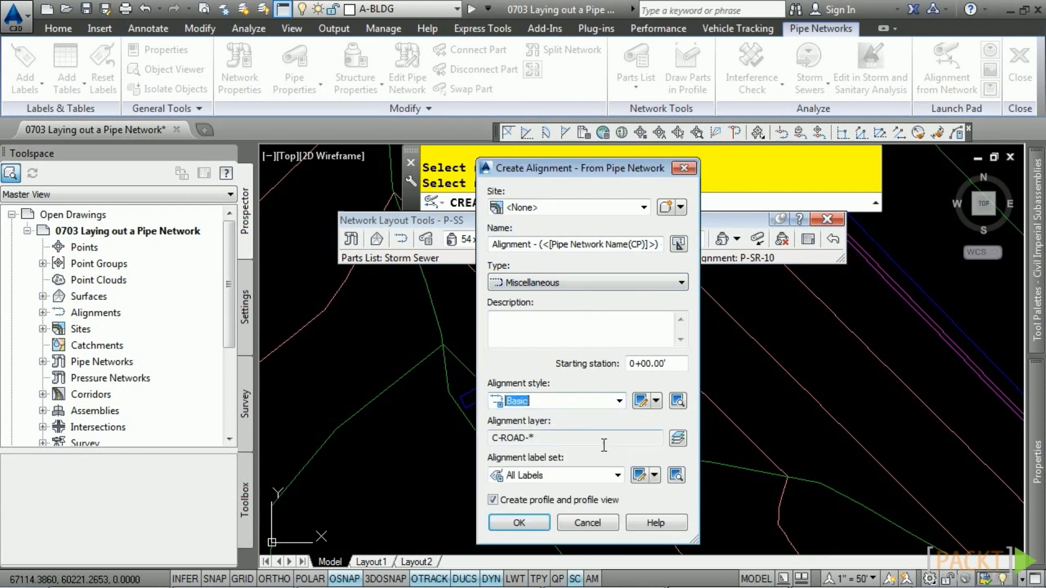
click(568, 477)
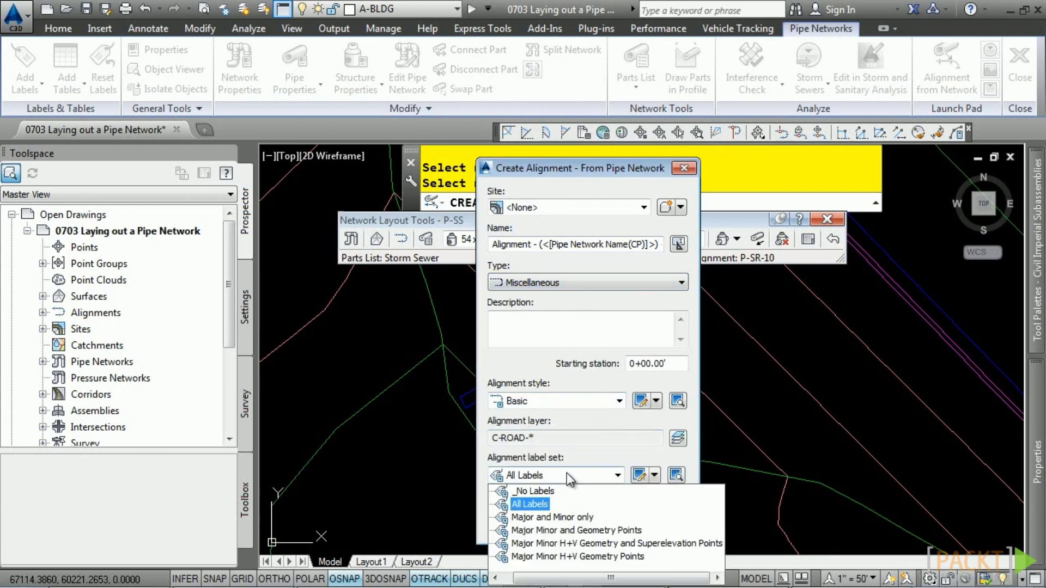
click(552, 517)
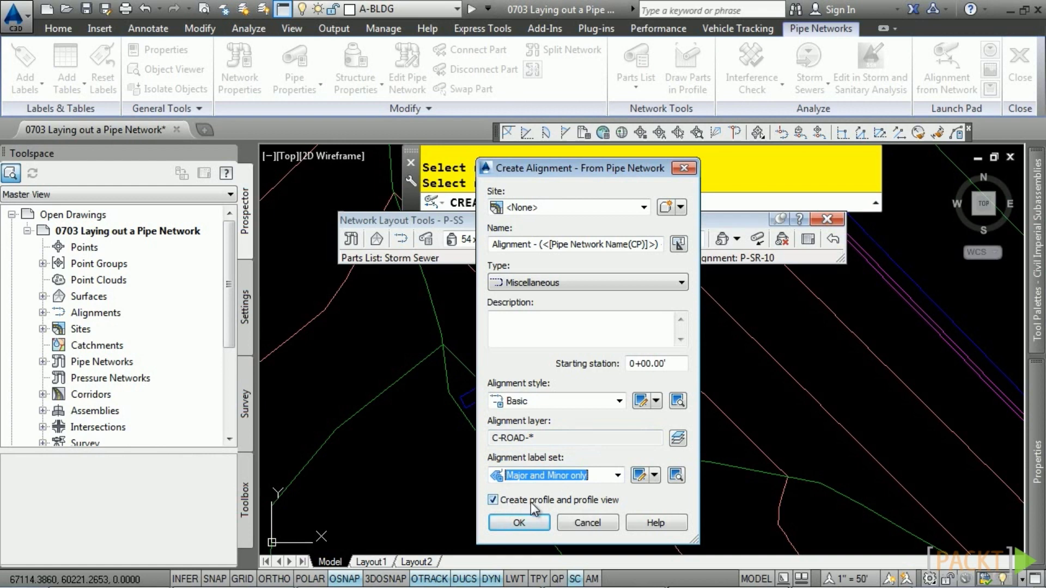
click(520, 522)
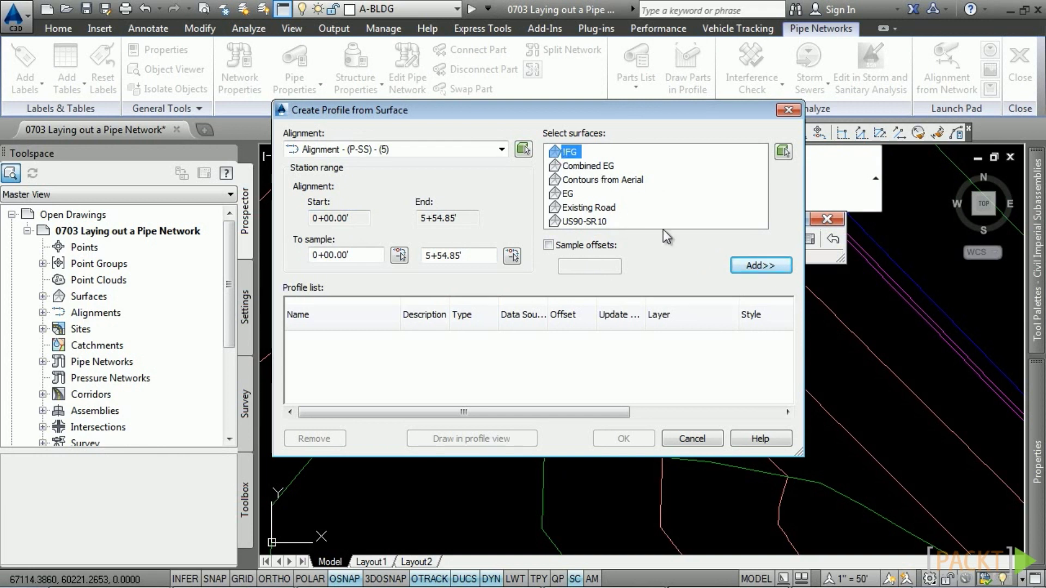
Add a surface profile of !FG along the new alignment and set its style to Design Profile
click(760, 266)
click(653, 341)
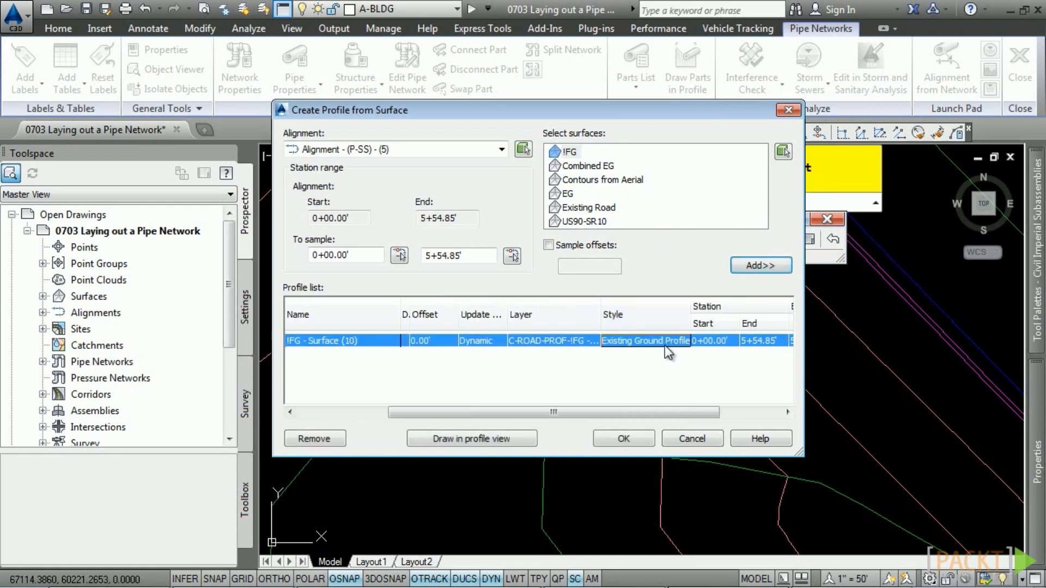
click(653, 344)
click(577, 213)
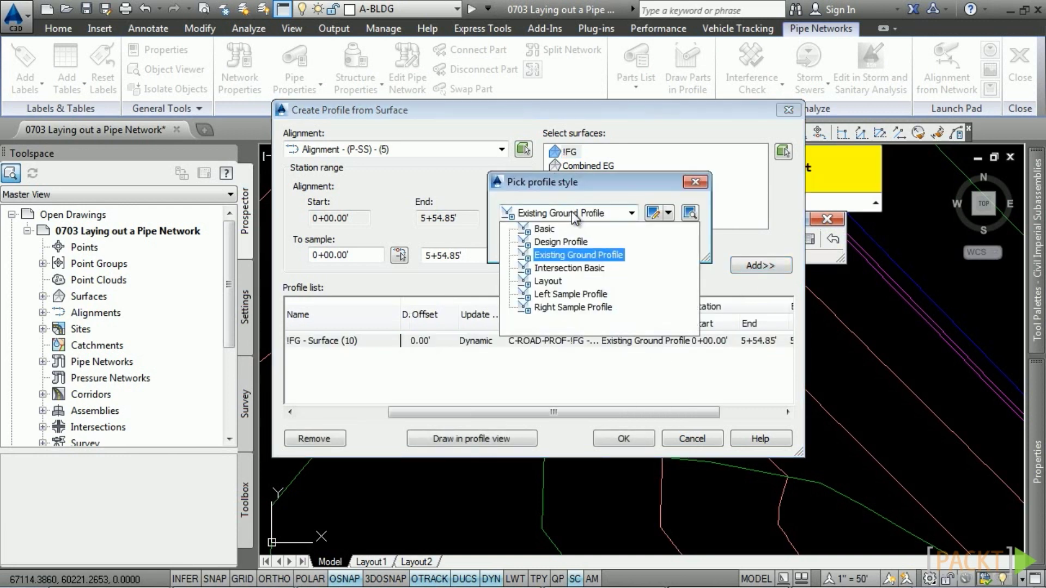
click(561, 241)
click(556, 246)
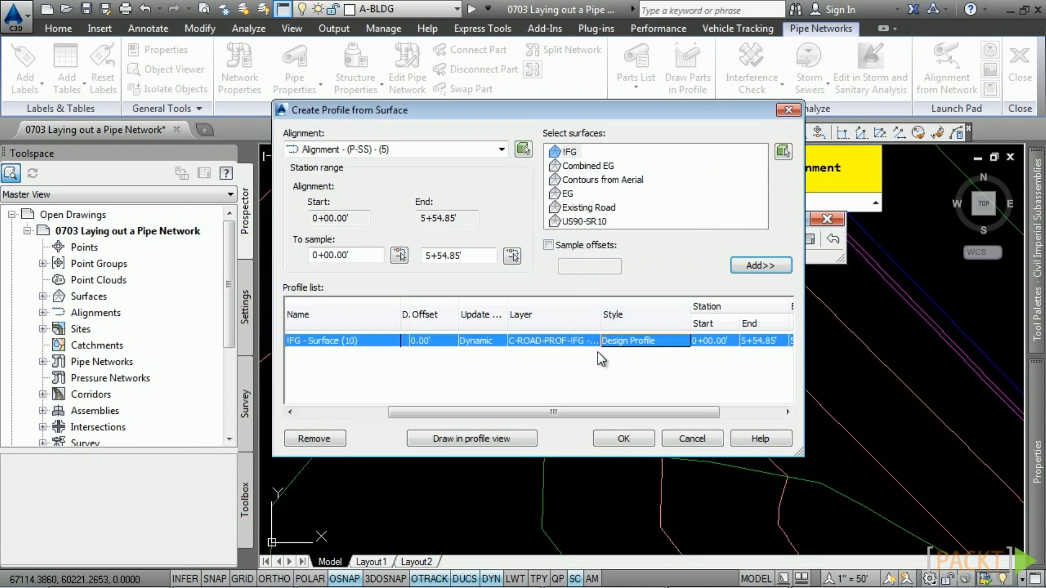
Set up a No Grid profile view that includes the P-SS parts, with the !FG profile's labels set to _No Labels
click(470, 442)
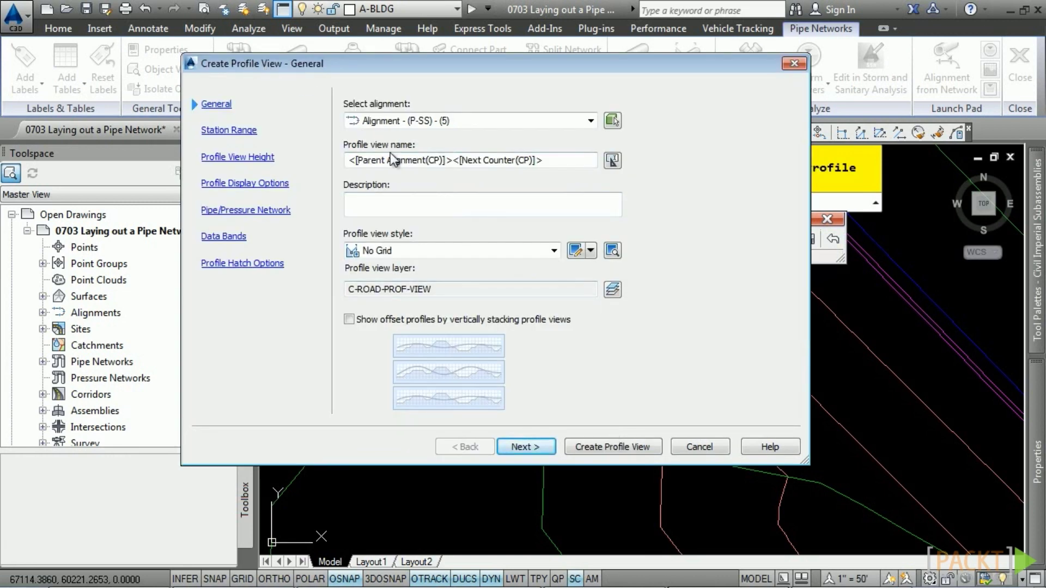
click(416, 254)
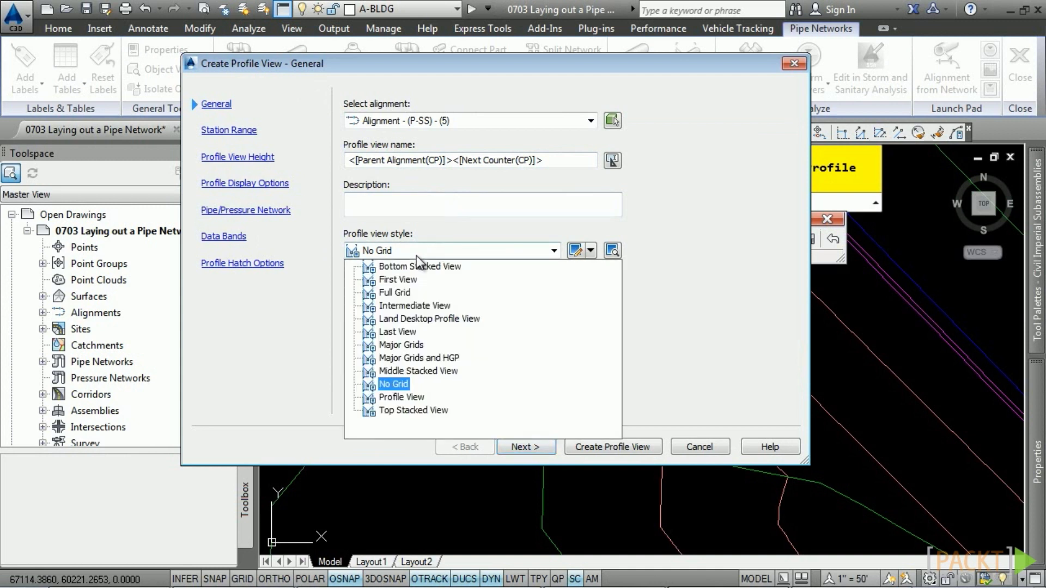
click(416, 254)
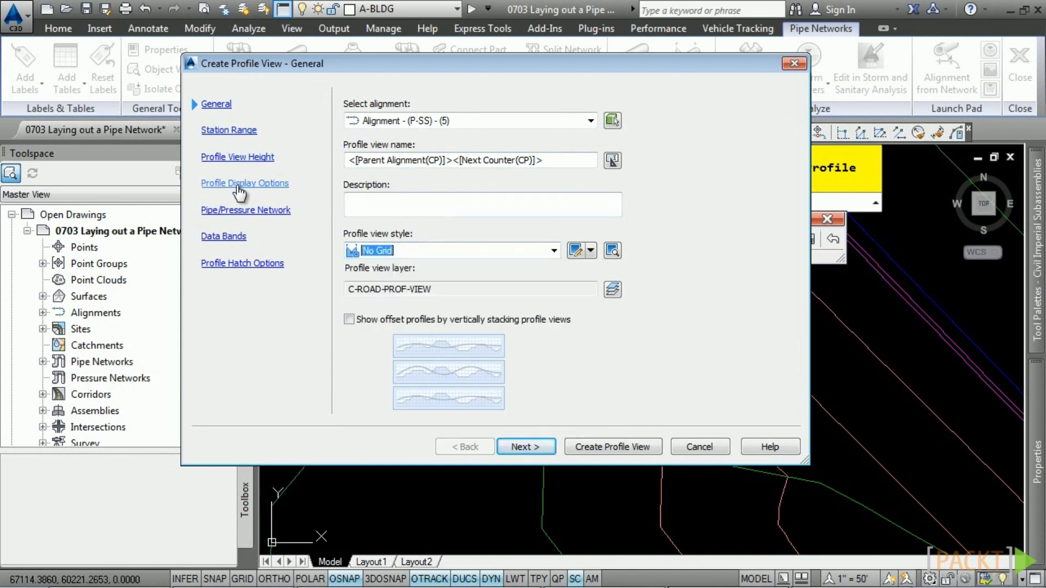
click(232, 211)
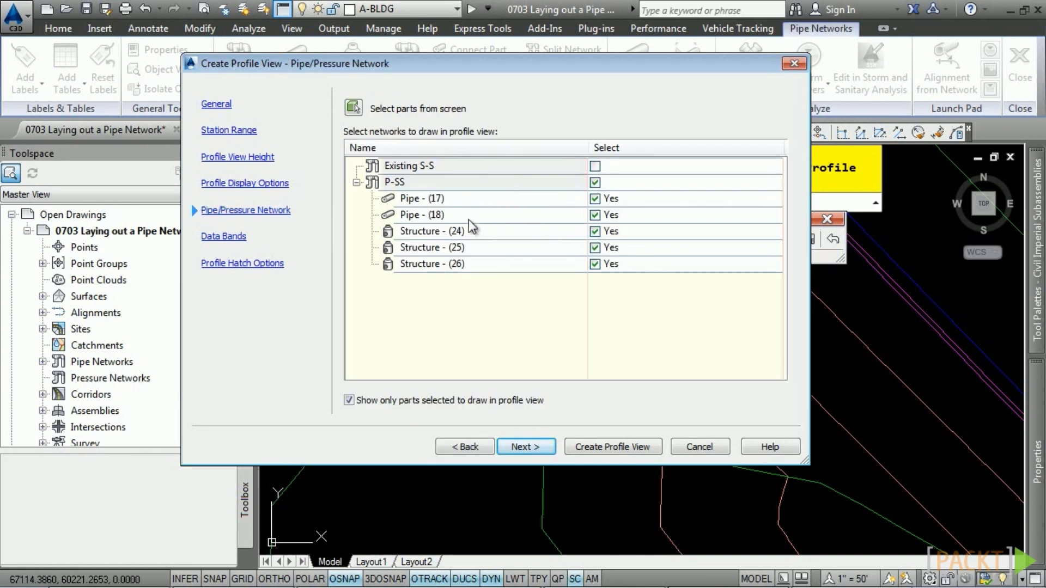
click(252, 185)
drag(428, 401, 599, 400)
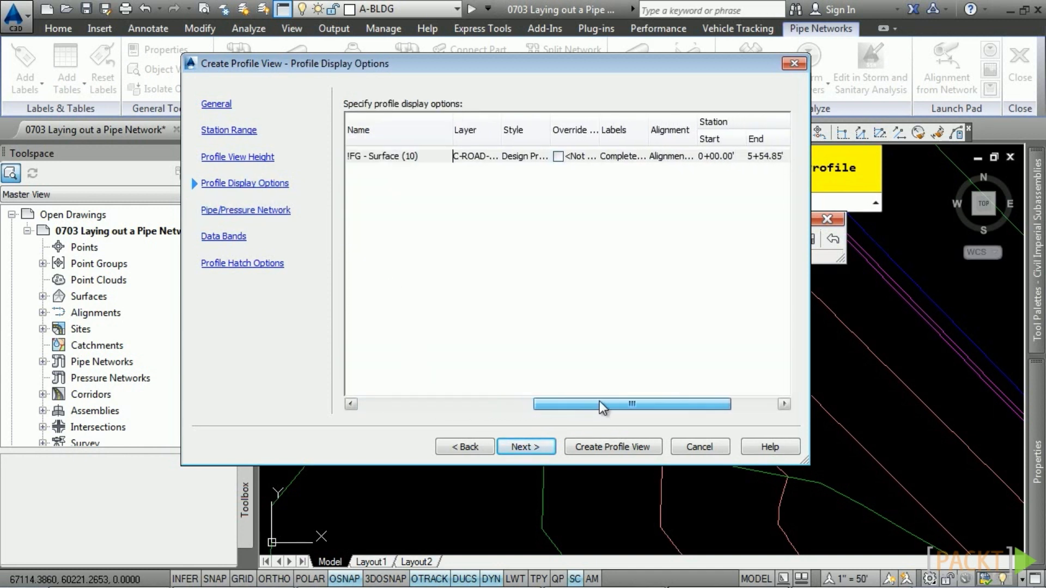
click(630, 158)
click(556, 239)
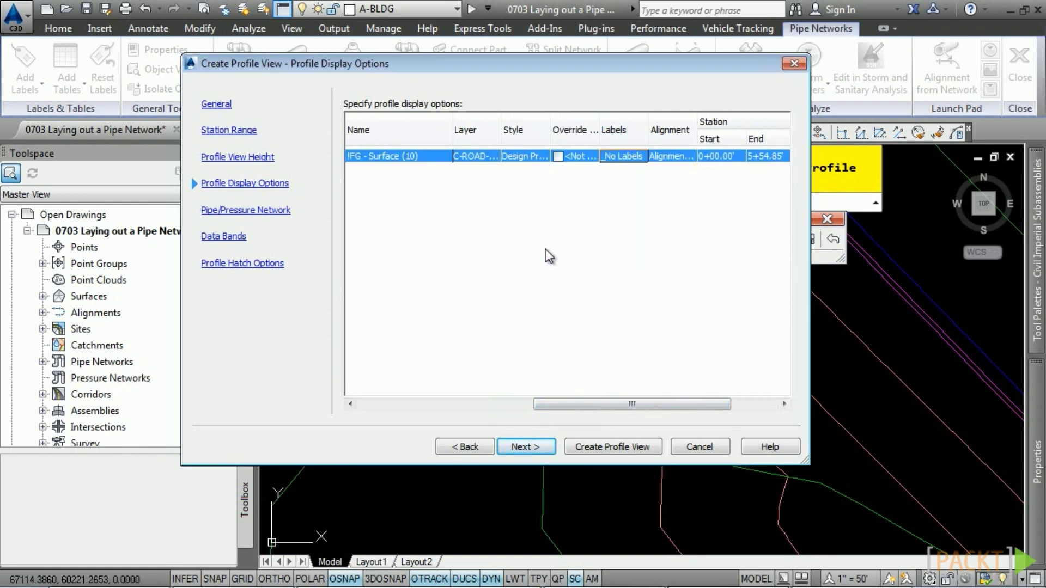
Create the P-SS profile view from the current settings and place it in clear space beside the plan
click(610, 444)
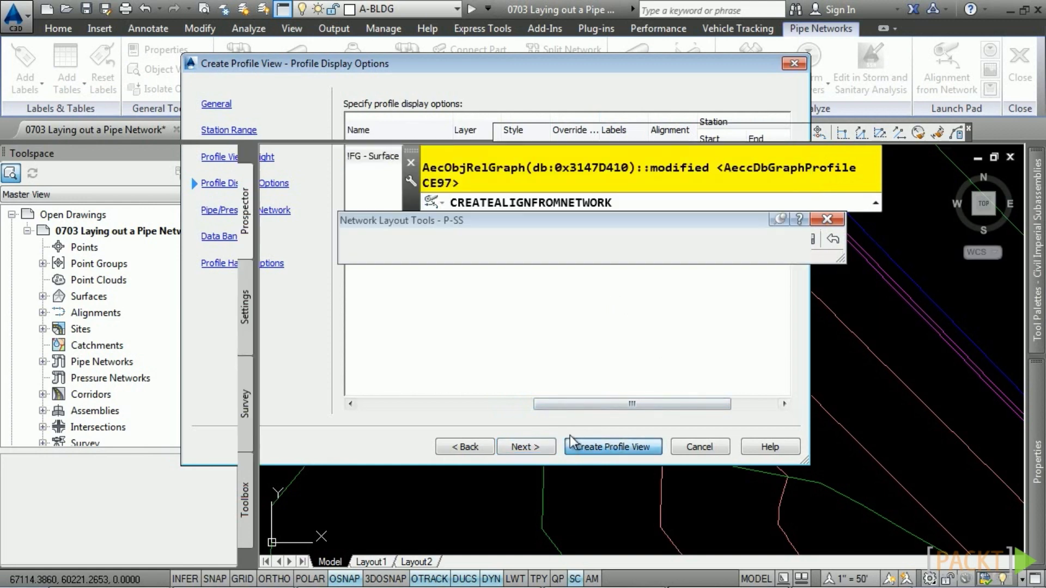
scroll(557, 424, down, 5)
middle_drag(392, 430, 548, 391)
scroll(547, 391, down, 5)
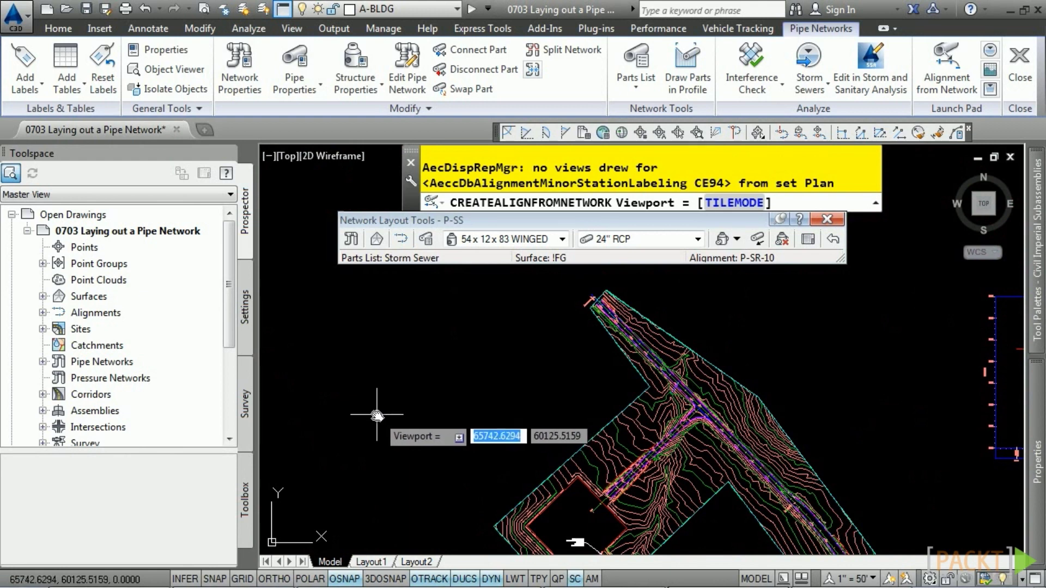
middle_drag(455, 454, 478, 345)
scroll(477, 345, up, 5)
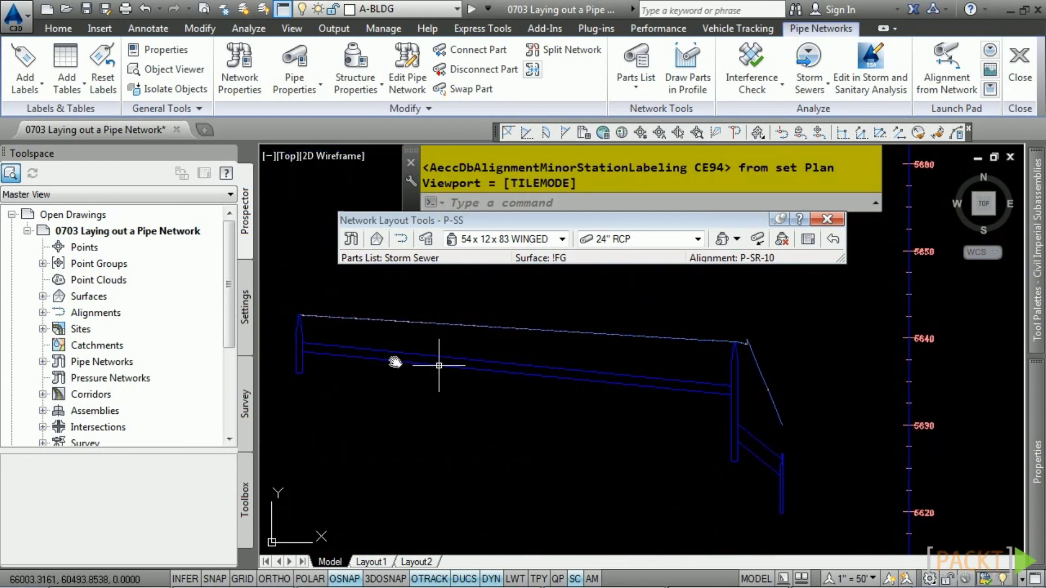
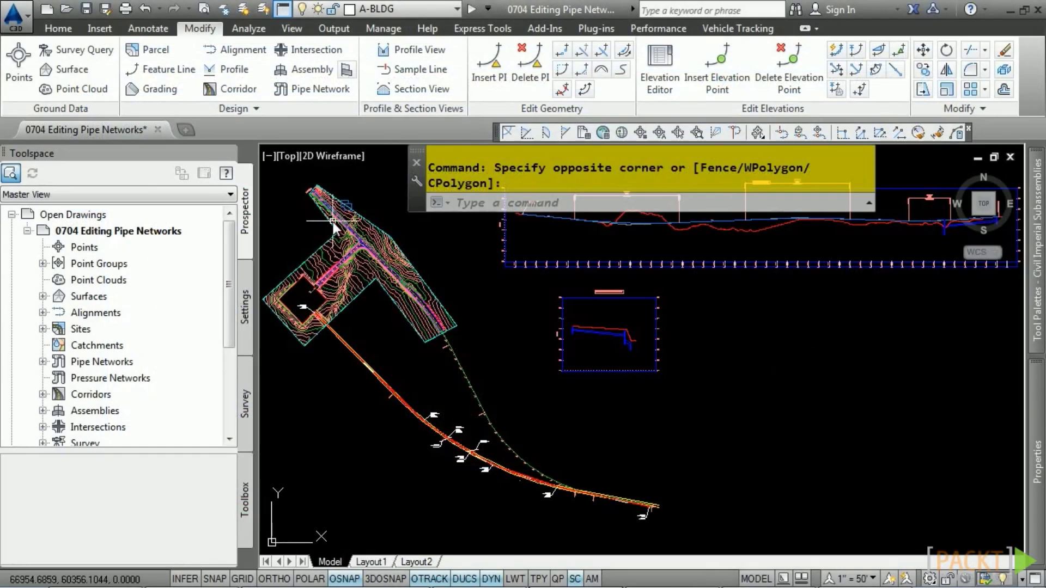
Open the structure properties of the manhole at station 146+00 and review its general information and part properties
scroll(335, 224, up, 5)
scroll(350, 241, up, 5)
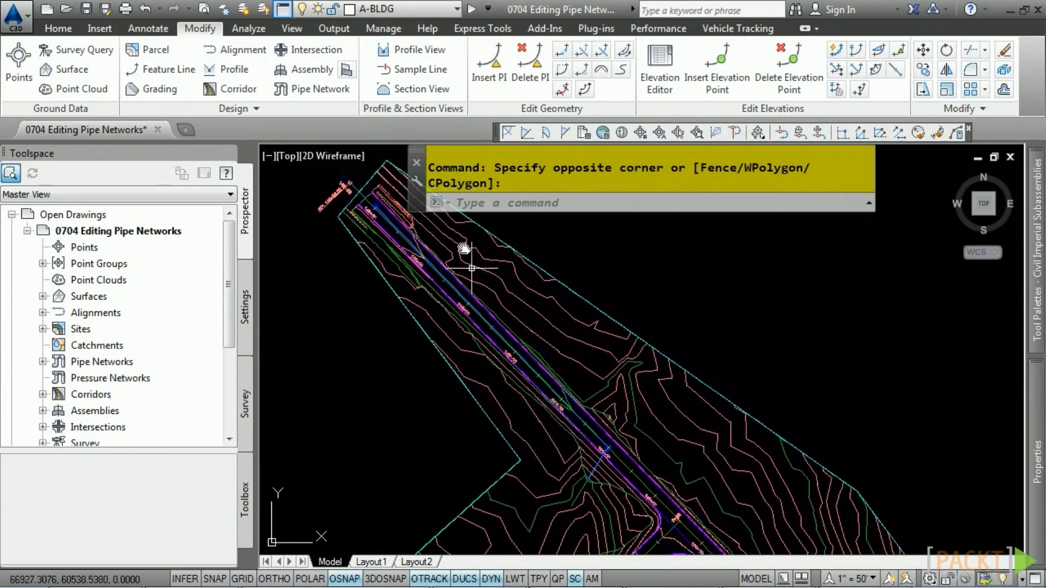
middle_drag(416, 227, 589, 368)
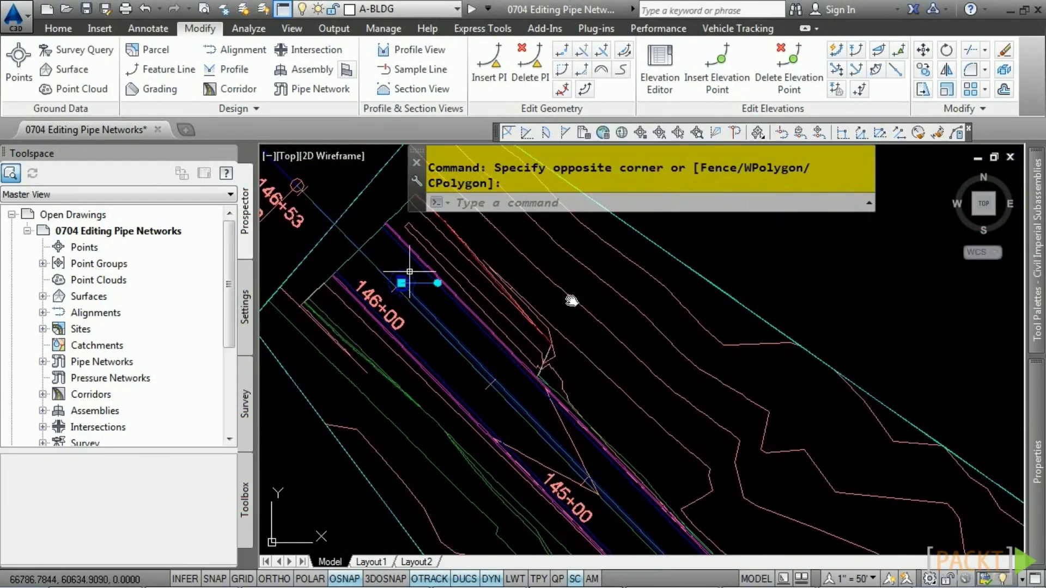
click(496, 288)
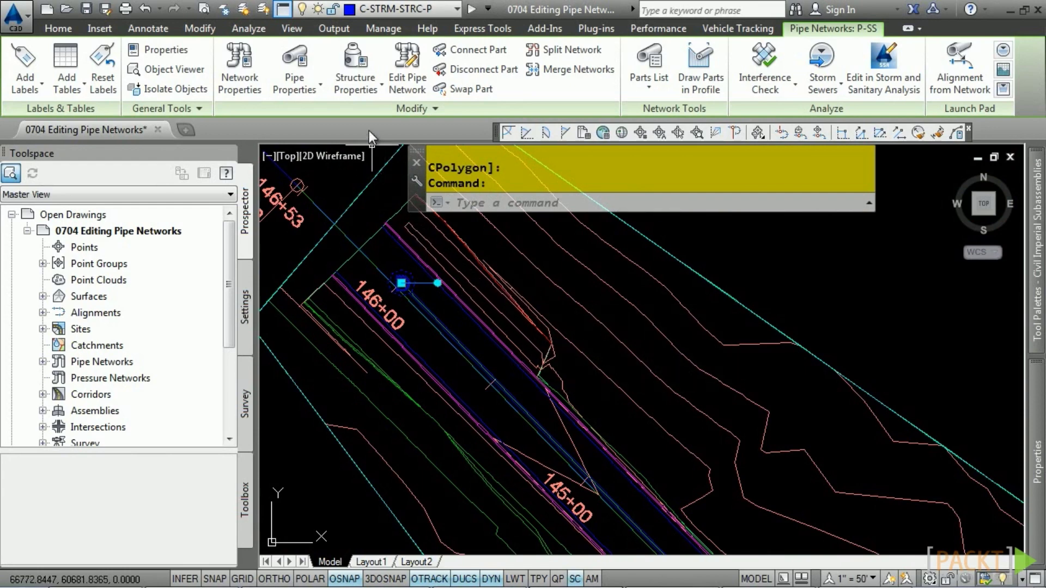
click(361, 61)
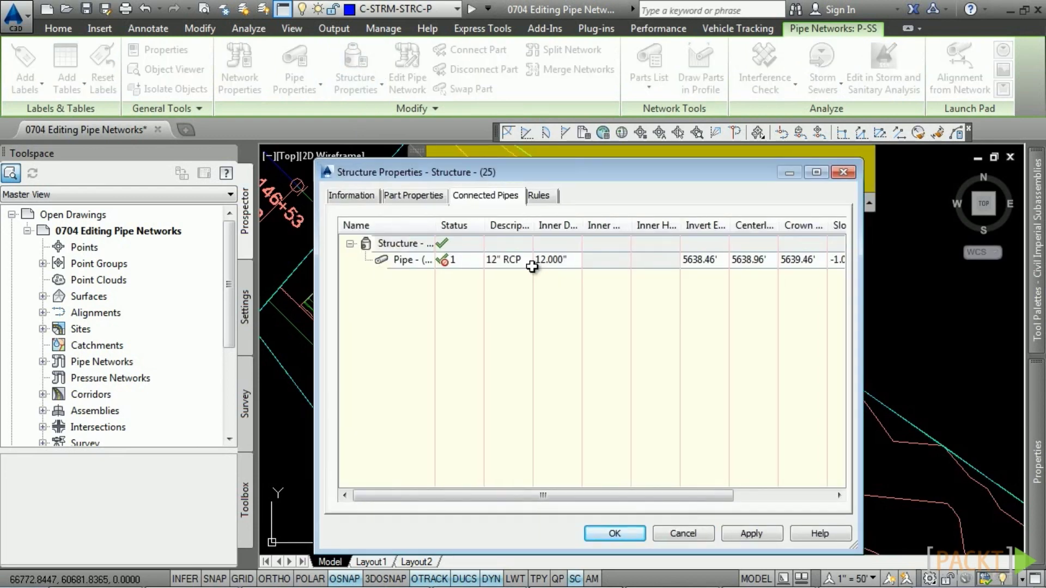
click(353, 195)
drag(514, 172, 493, 119)
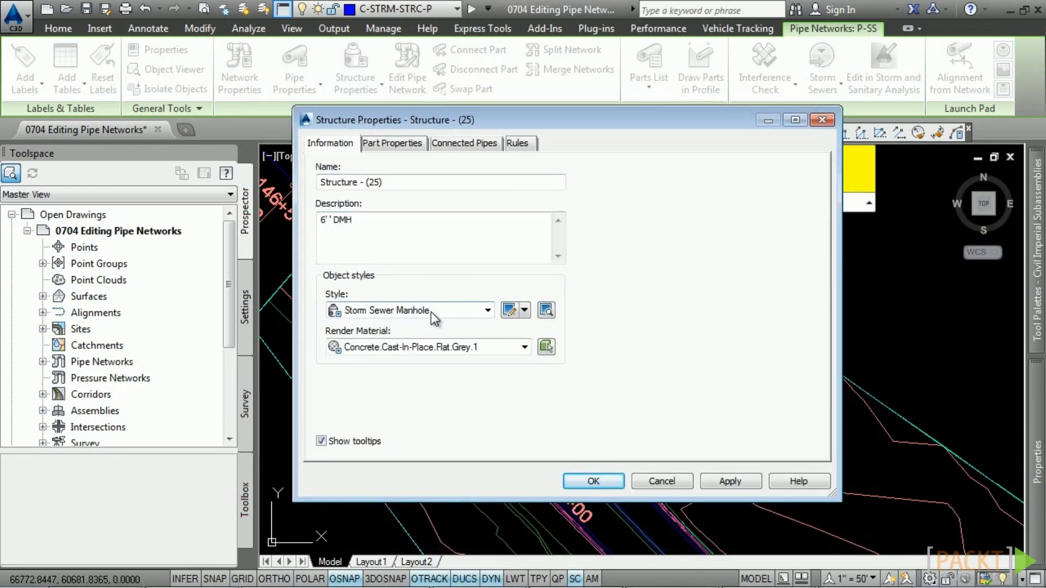
click(392, 143)
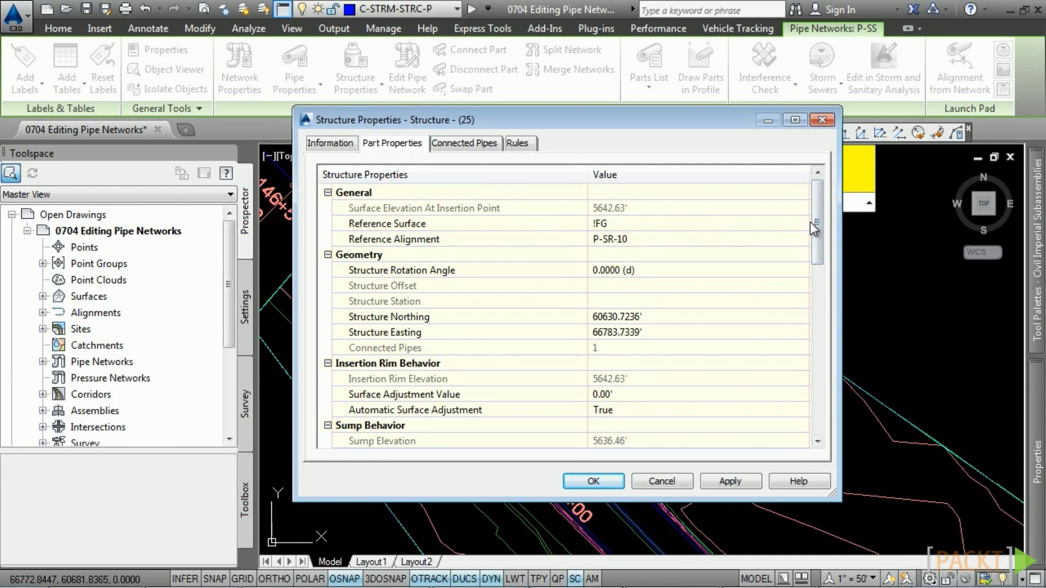
drag(815, 226, 819, 384)
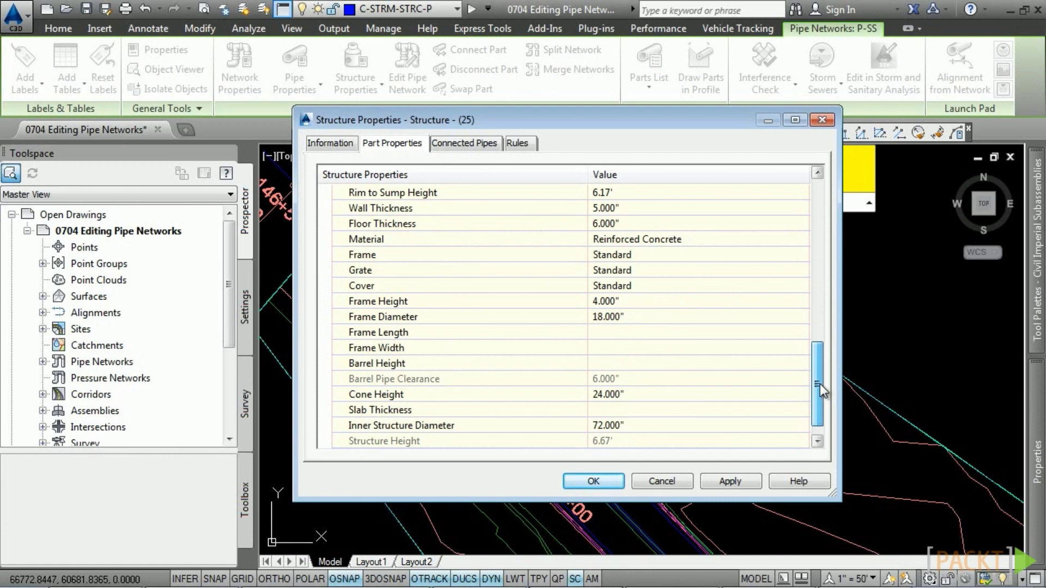
Check the manhole's connected pipe and rules, turn off the use of rule set values, and accept the properties
click(467, 143)
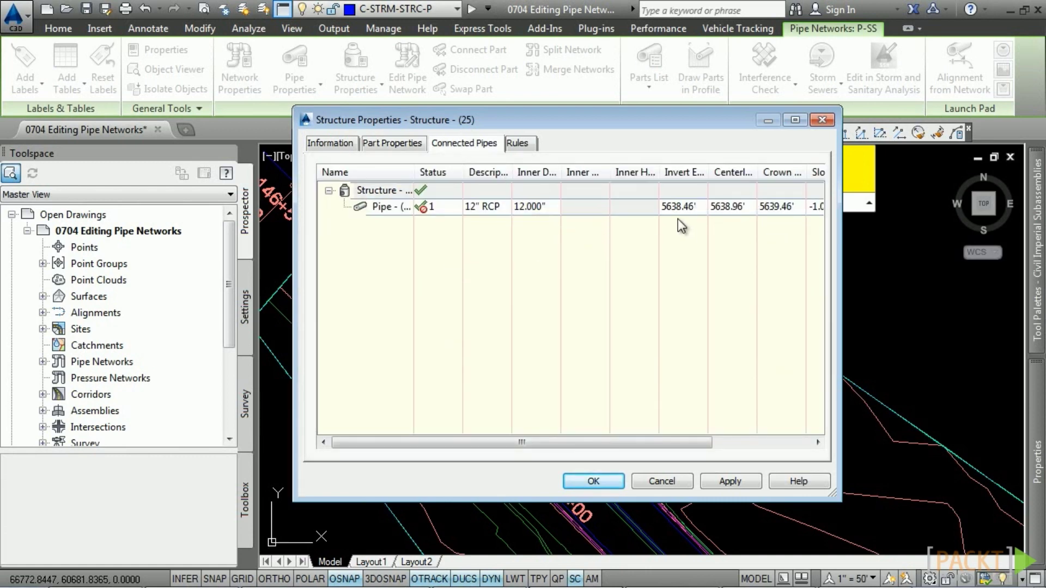
click(389, 211)
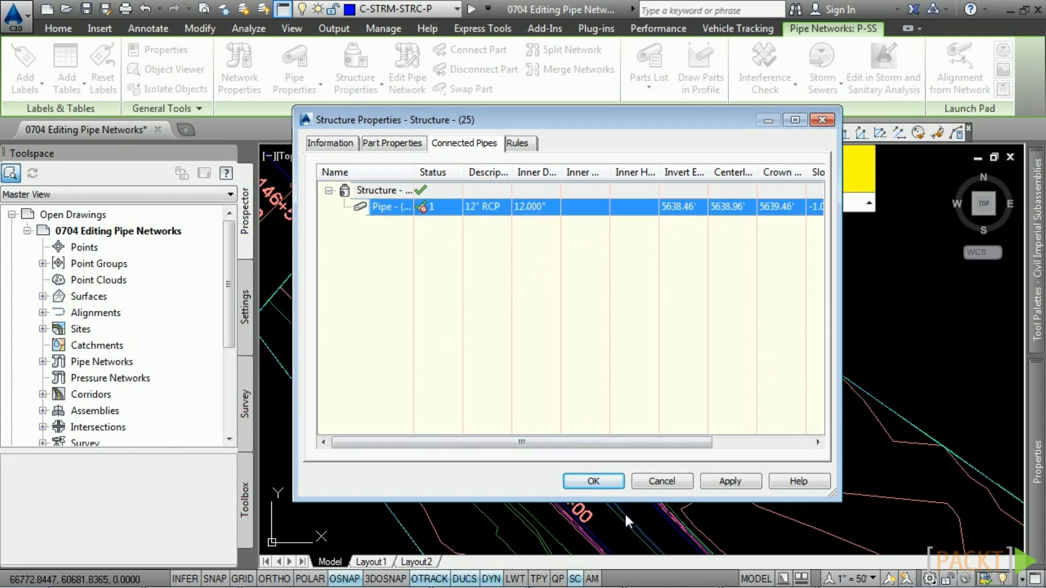
click(519, 142)
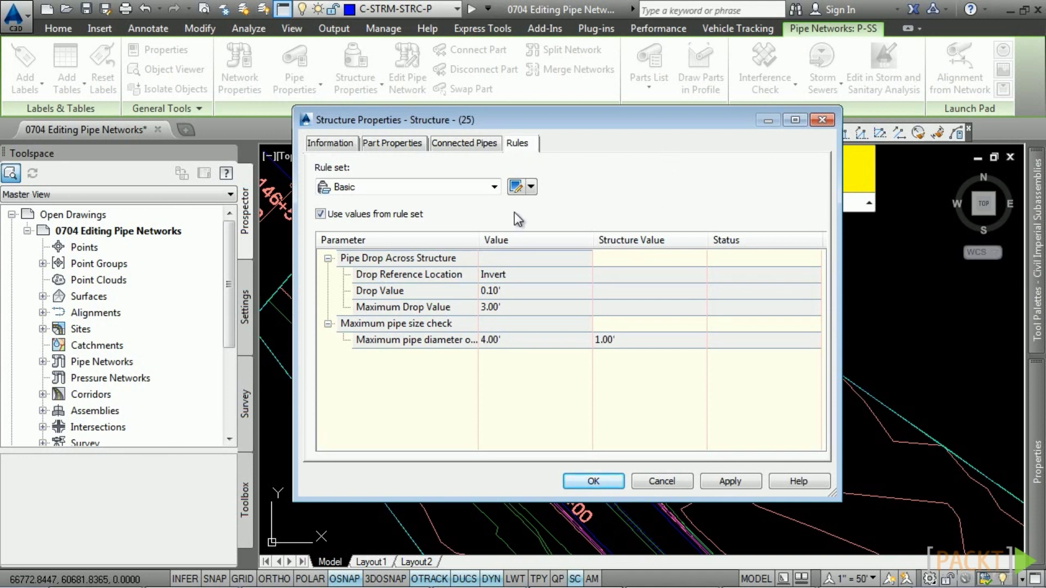
click(325, 215)
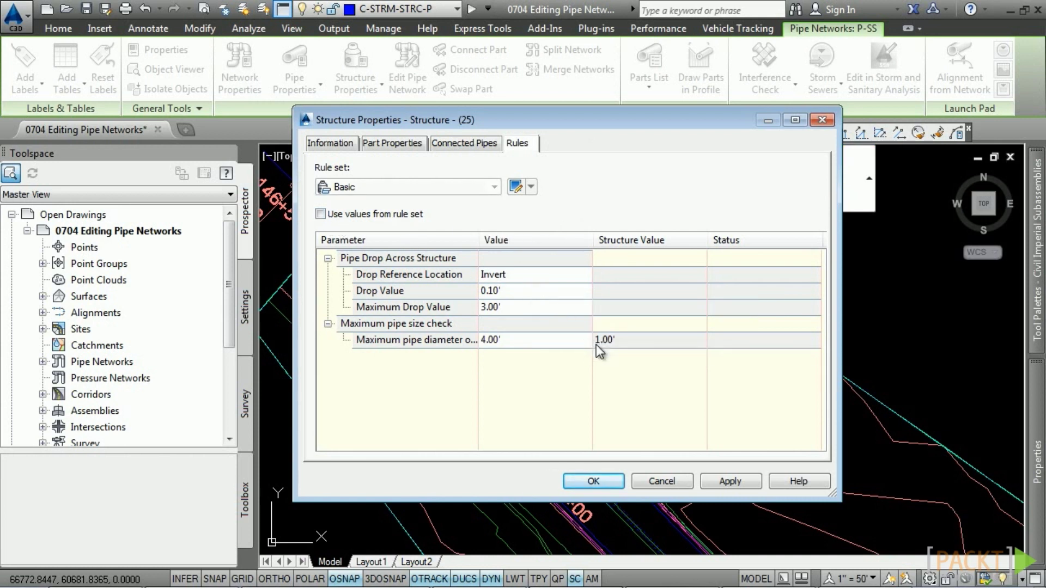
key(Return)
Examine the information, part properties and rules of the 12" RCP pipe leaving the 146+00 manhole without changing anything
click(491, 374)
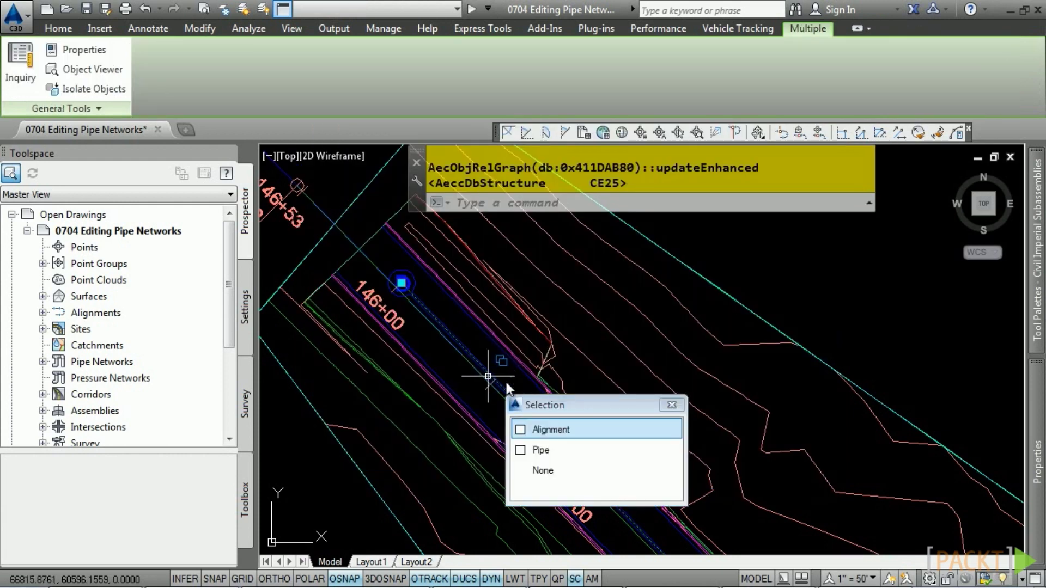
click(542, 456)
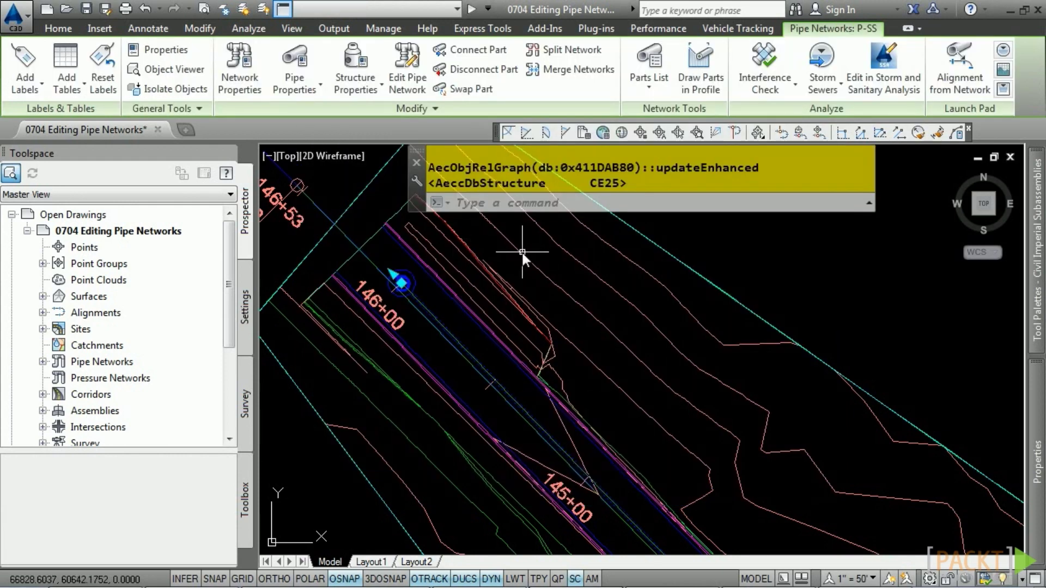
click(294, 68)
click(351, 195)
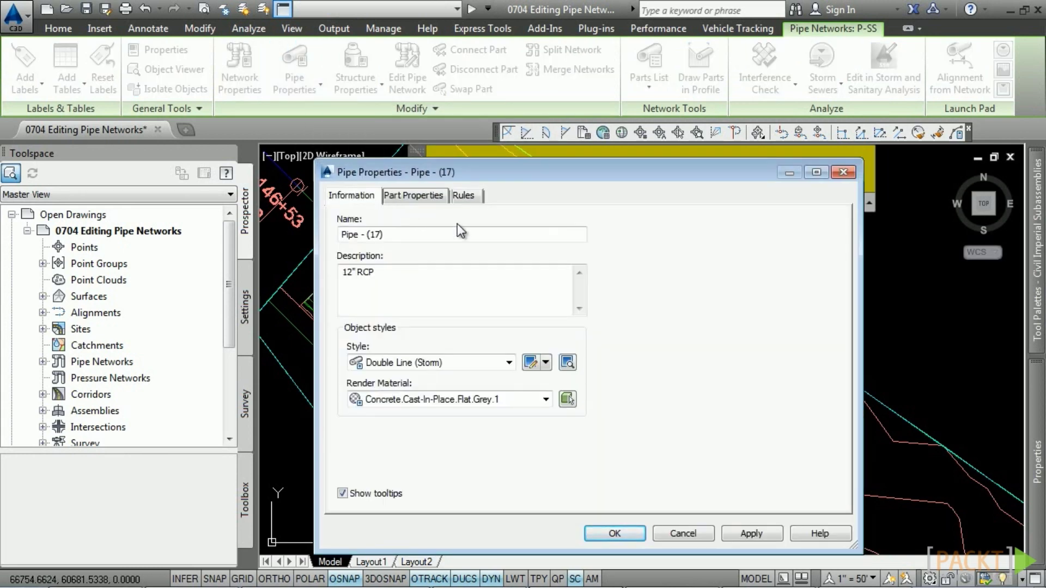
click(423, 196)
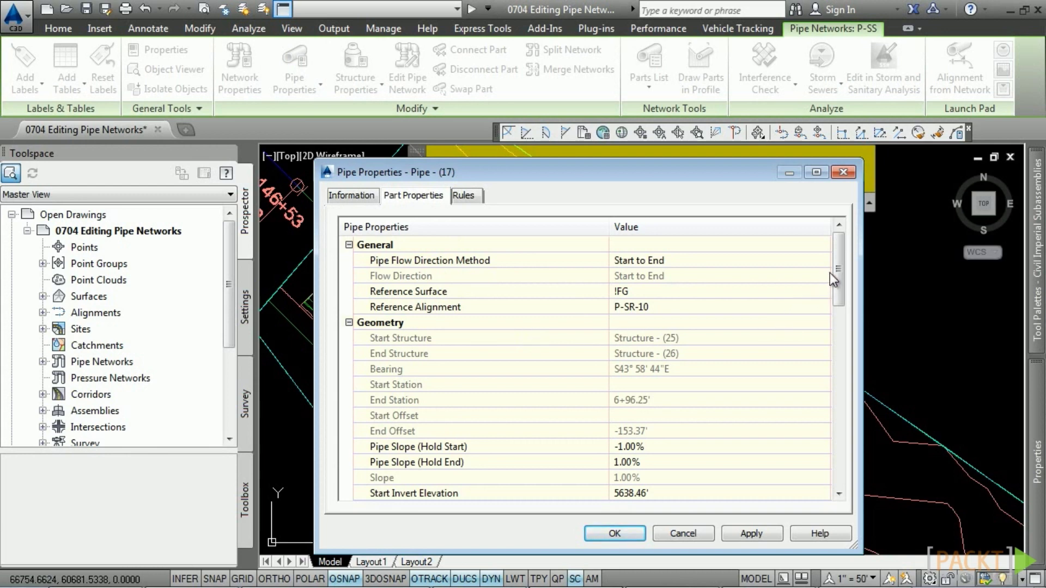
drag(839, 278, 849, 468)
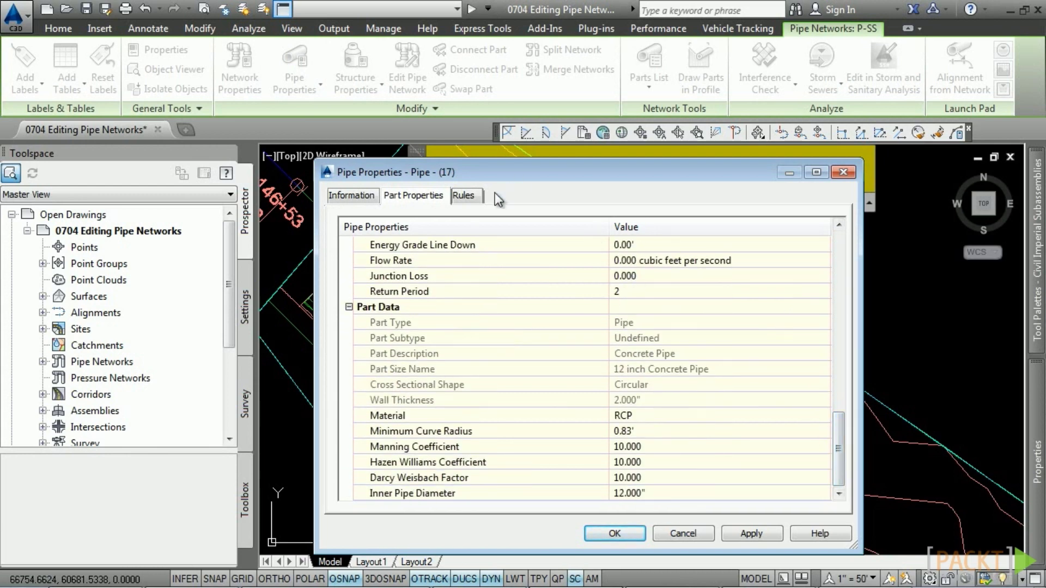
click(463, 195)
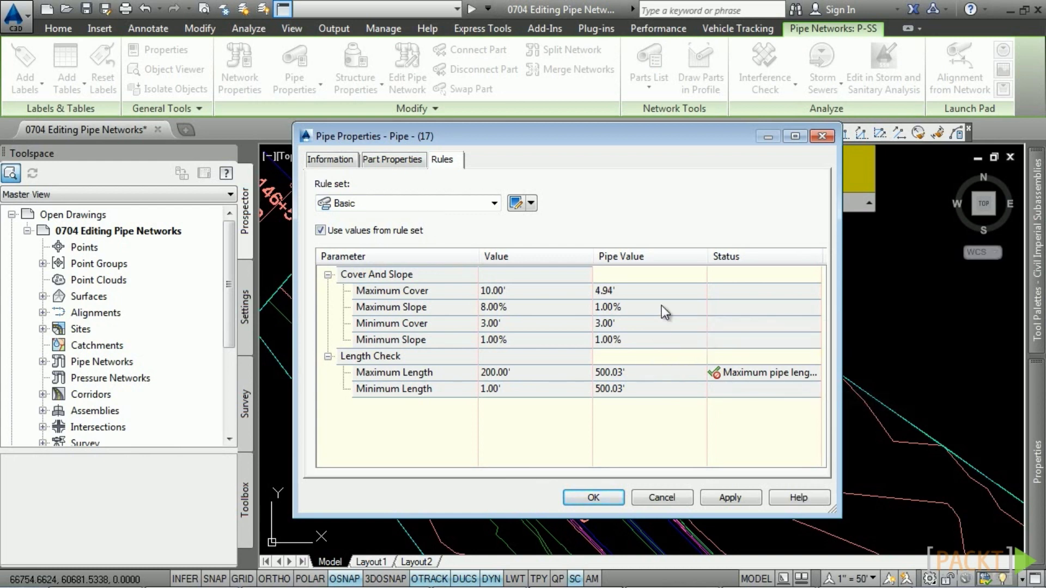
click(661, 497)
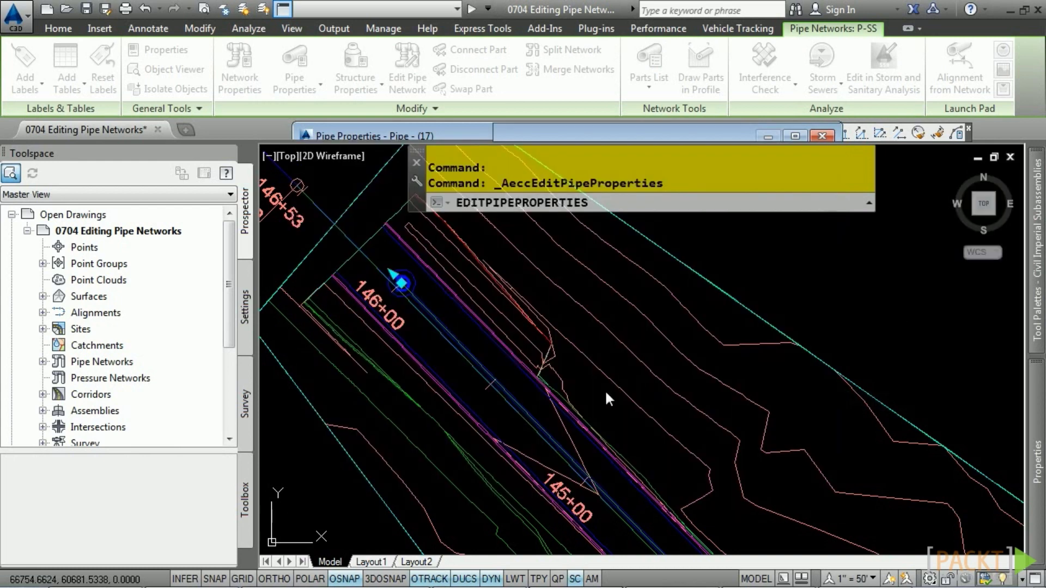
key(Escape)
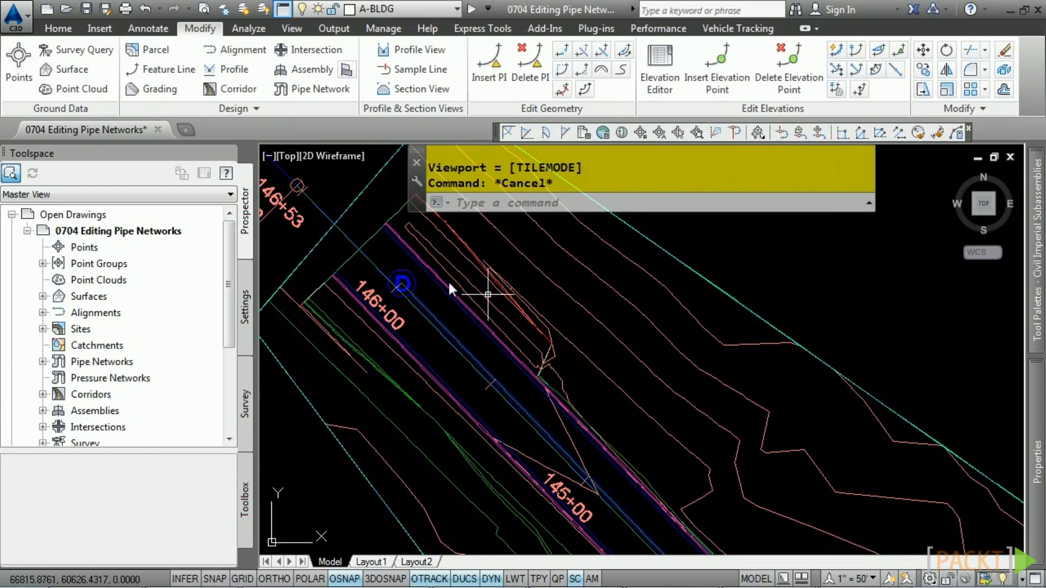
Move the manhole at 146+00 due east in plan, off the road and among the contours
click(402, 284)
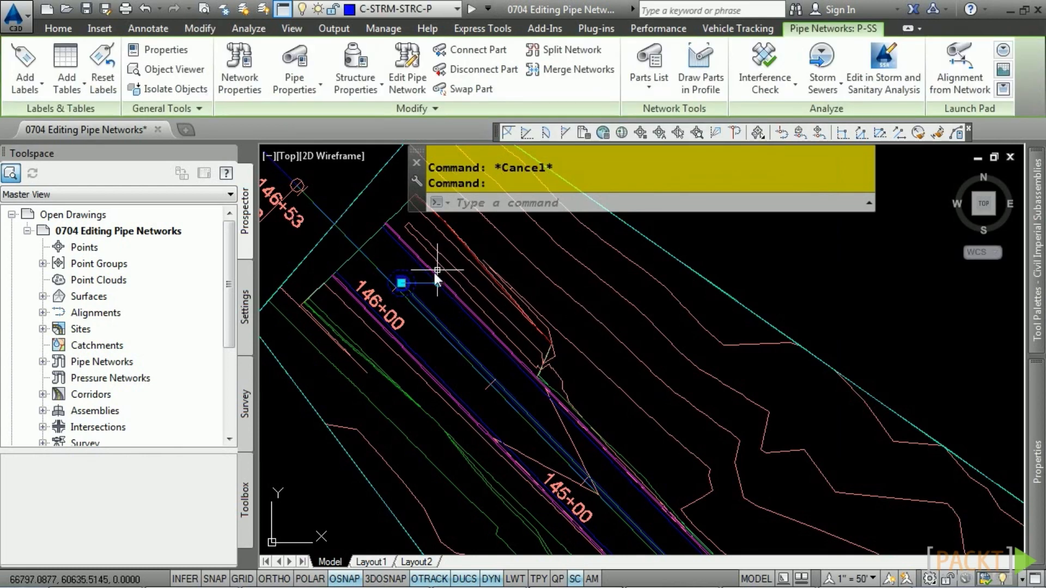
click(401, 283)
click(568, 284)
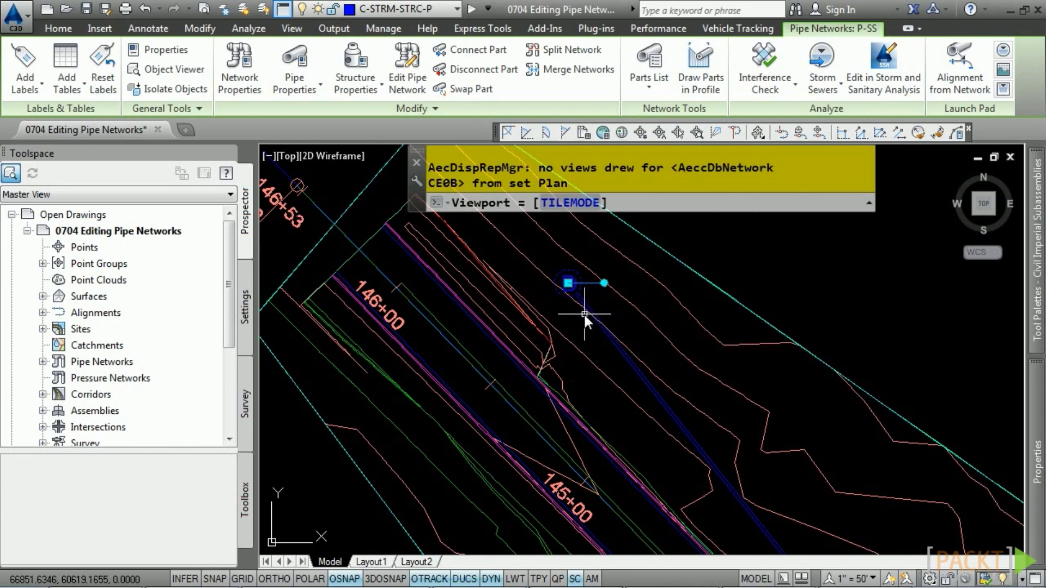
key(Escape)
In the P-SS profile view, raise the whole short pipe between the second manhole and the headwall towards the surface profile
scroll(583, 315, down, 5)
scroll(797, 374, up, 3)
middle_drag(798, 375, 739, 376)
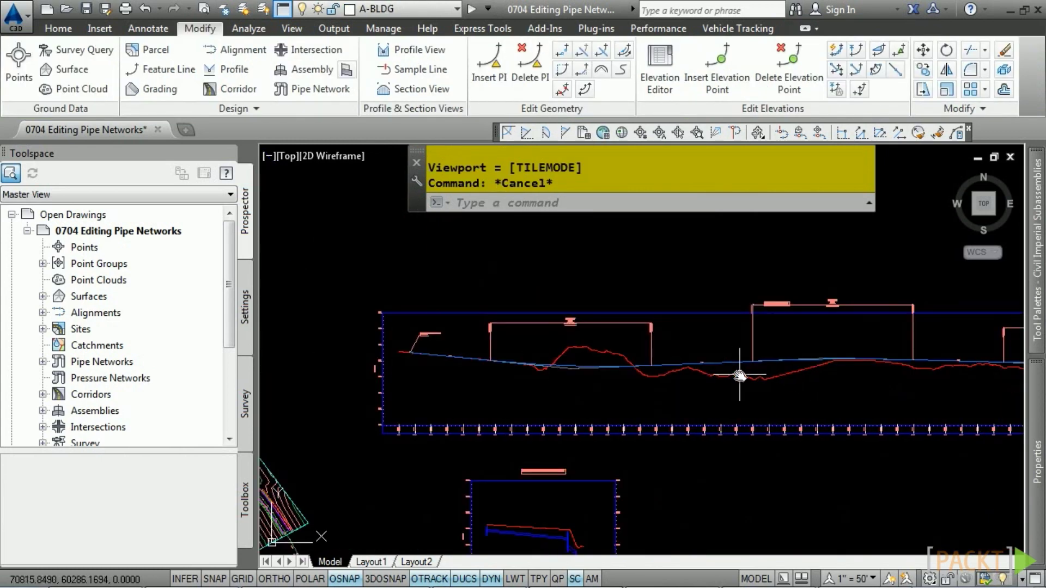
scroll(478, 329, up, 4)
middle_drag(479, 329, 485, 450)
scroll(519, 380, up, 2)
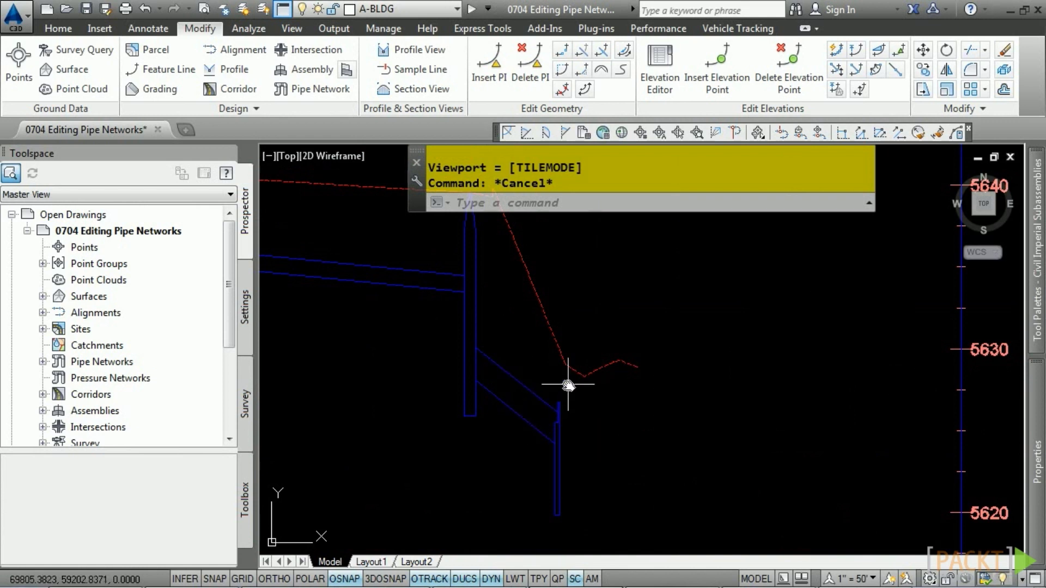
click(515, 384)
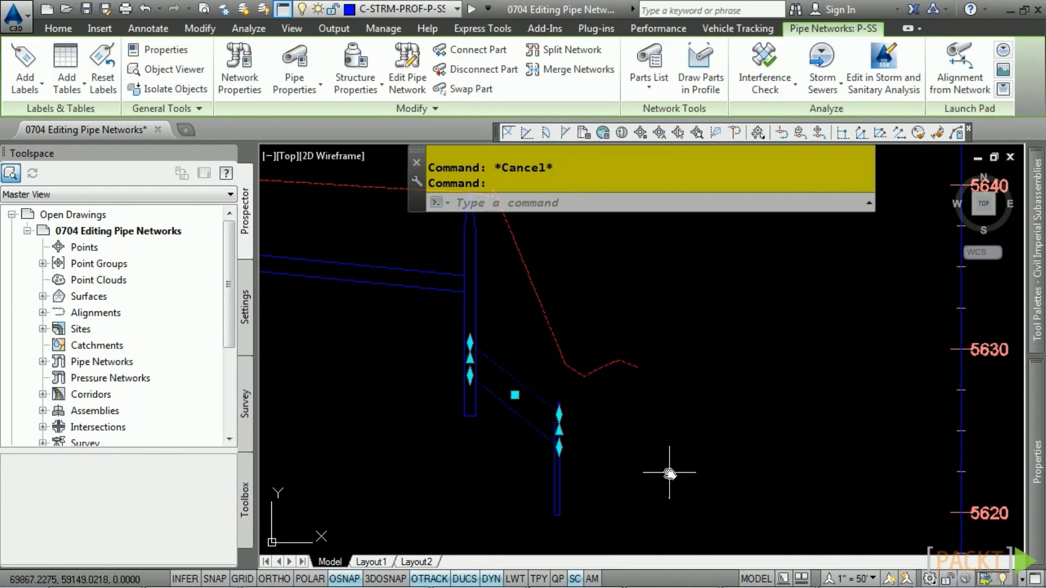
click(515, 388)
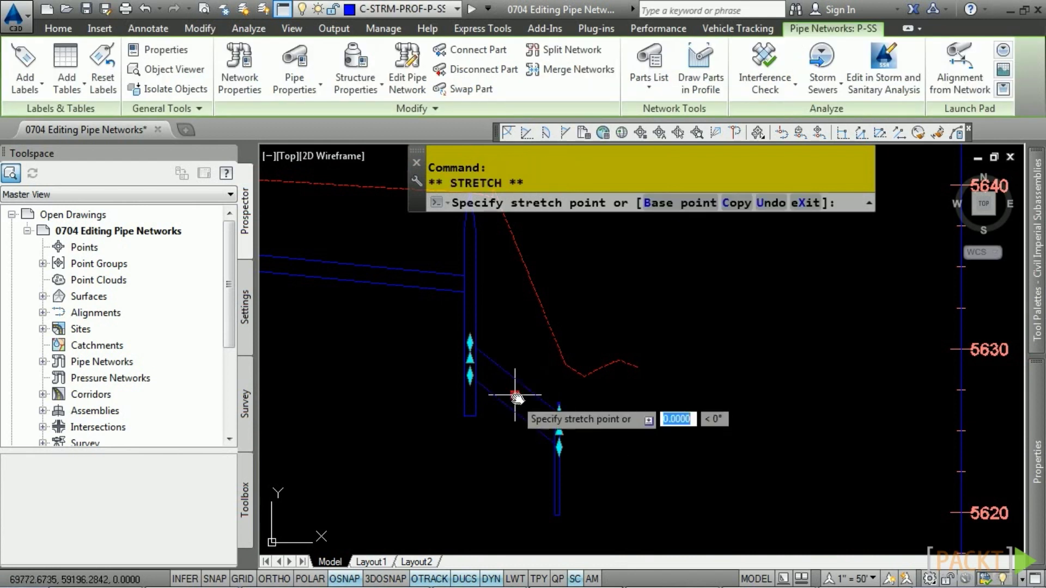
click(525, 335)
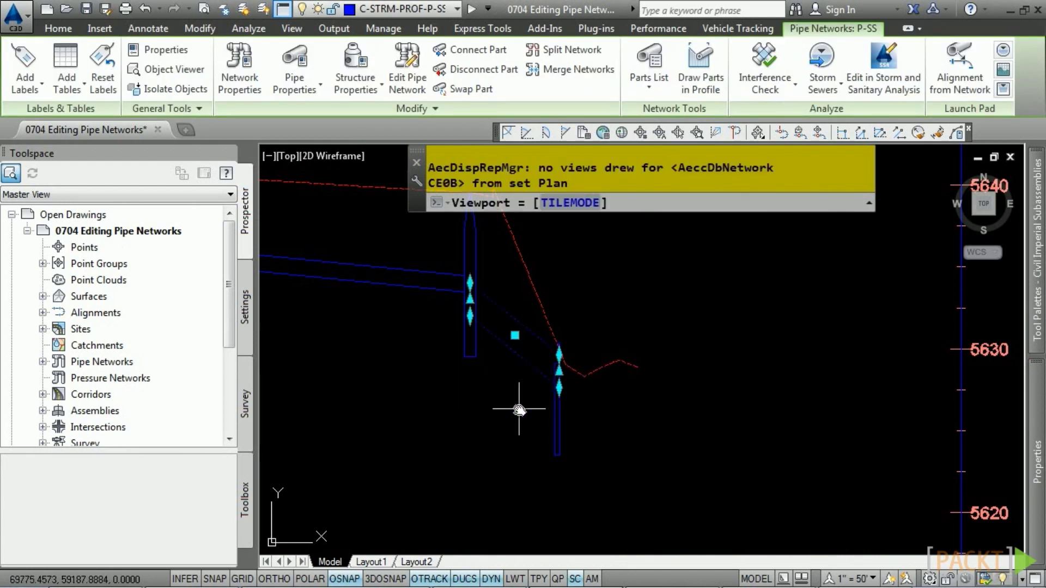
Raise only the headwall end of the short pipe in profile to give it a flatter slope, and deselect it
scroll(559, 346, up, 4)
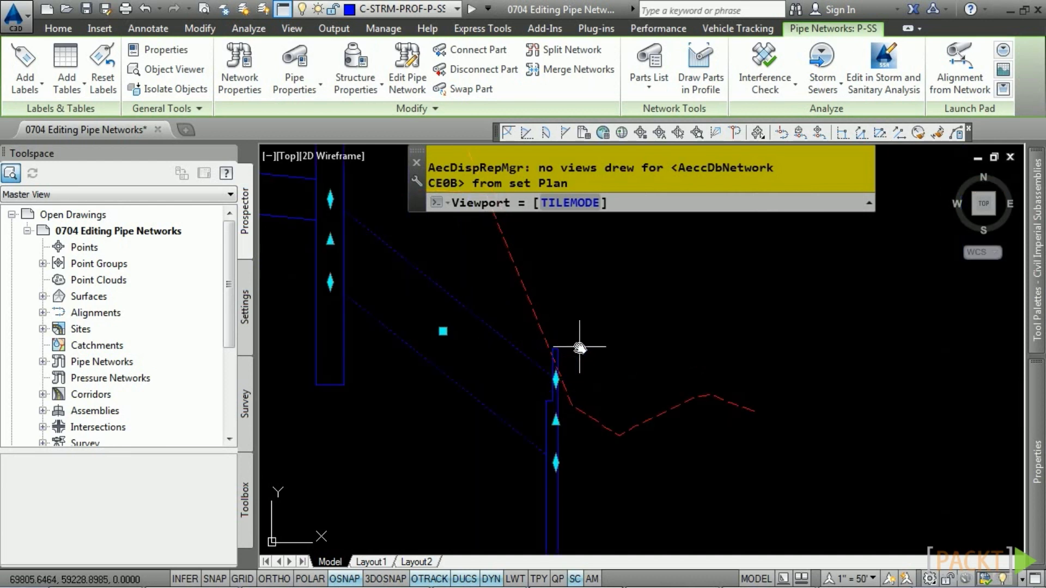
click(554, 379)
click(555, 325)
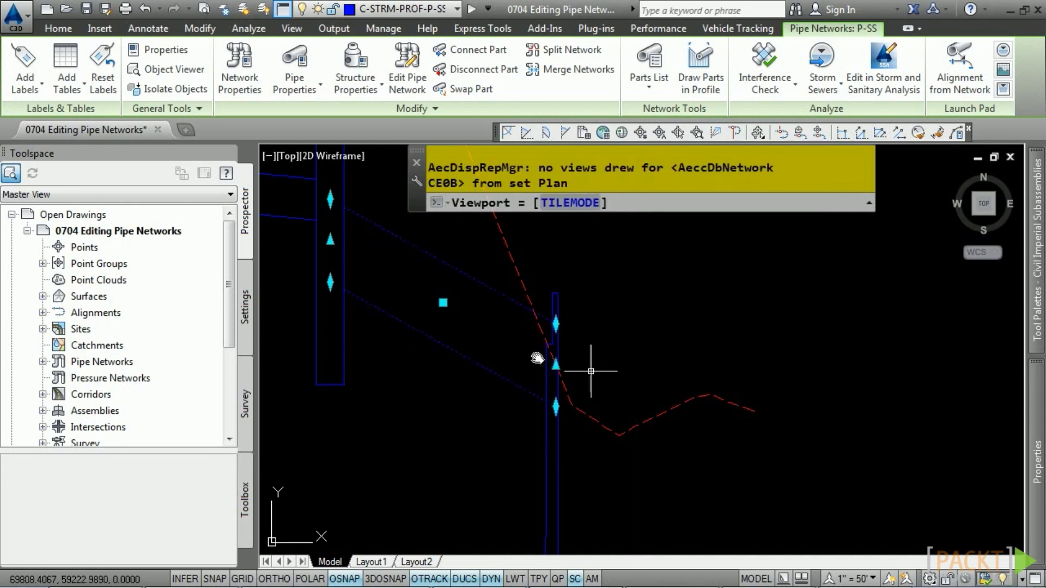
scroll(497, 361, down, 2)
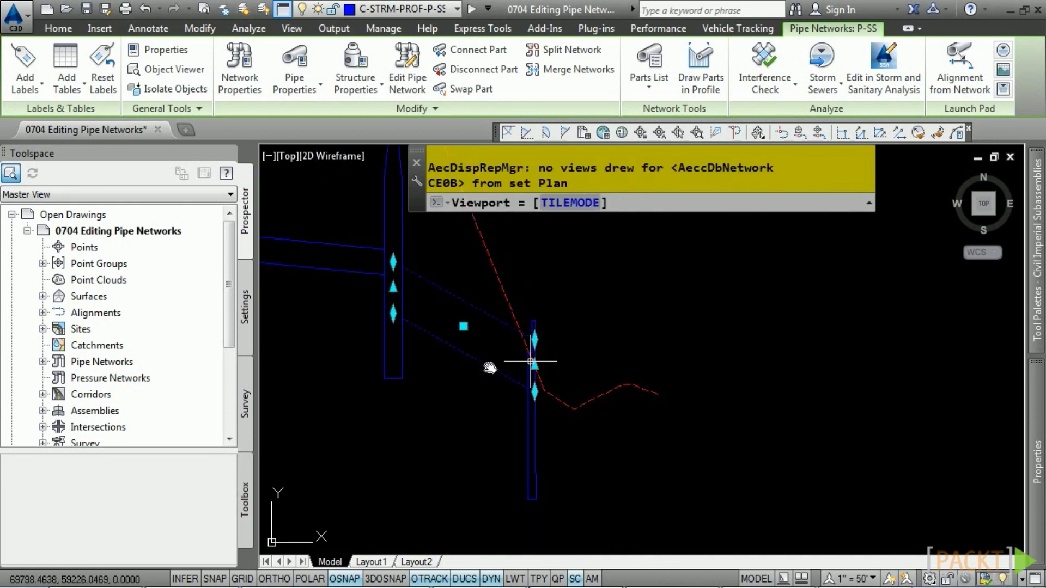
key(Escape)
key(Escape)
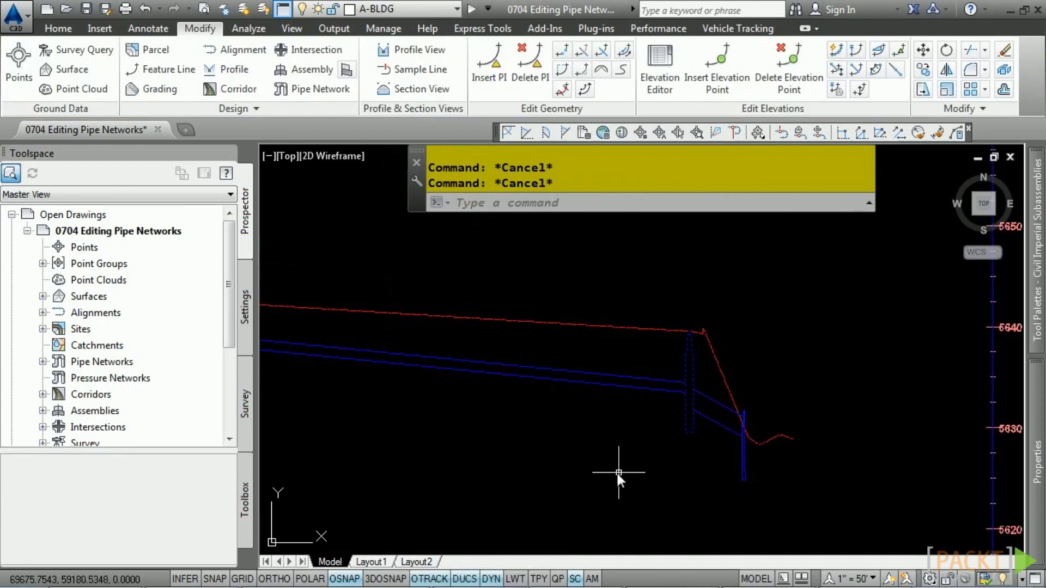
scroll(617, 473, down, 5)
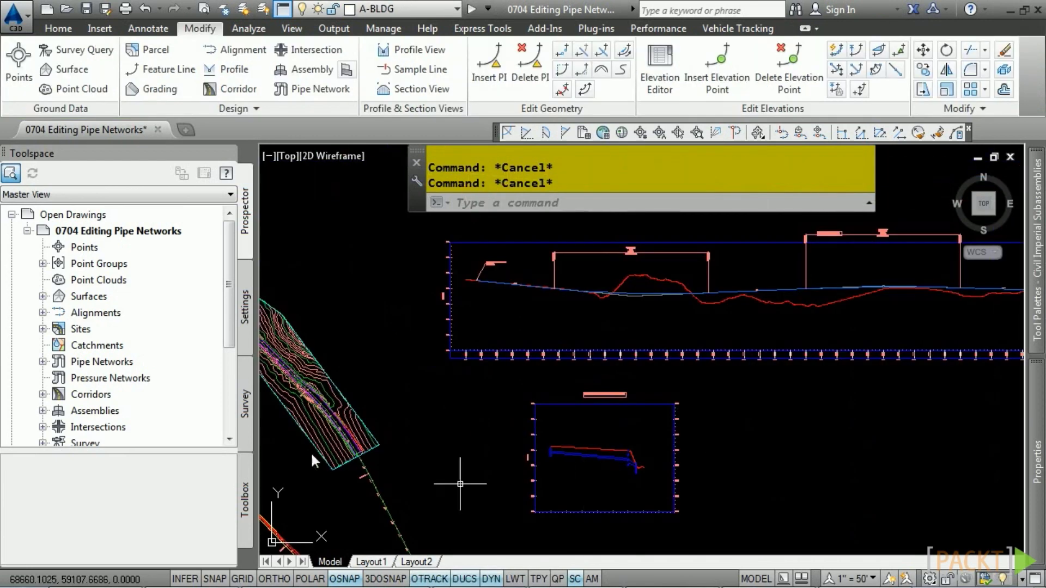
Swap the storm manhole at 141+00 for the 4' DMH part size and deselect it
scroll(369, 468, up, 3)
scroll(616, 462, up, 8)
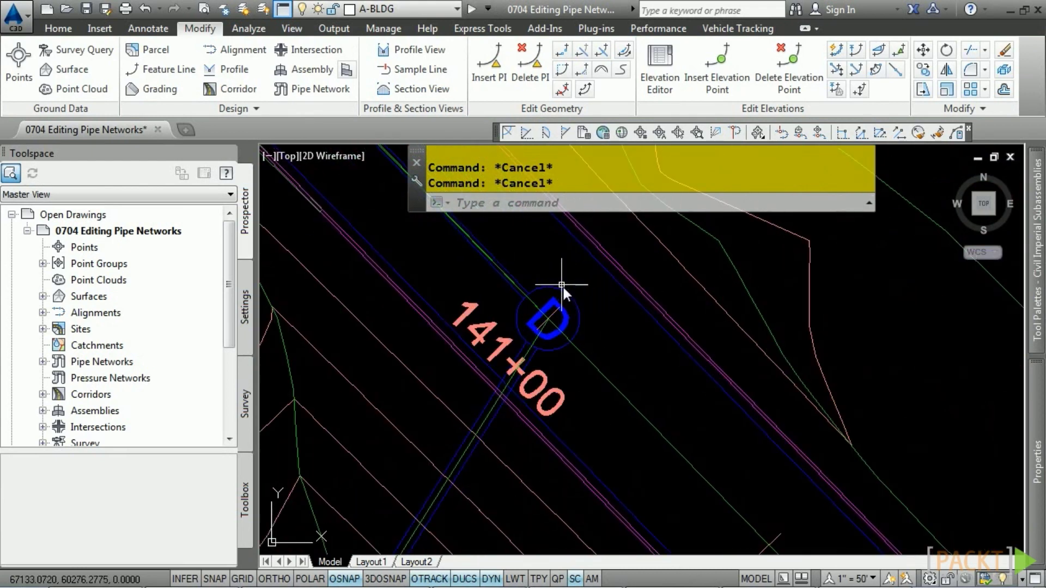
click(564, 293)
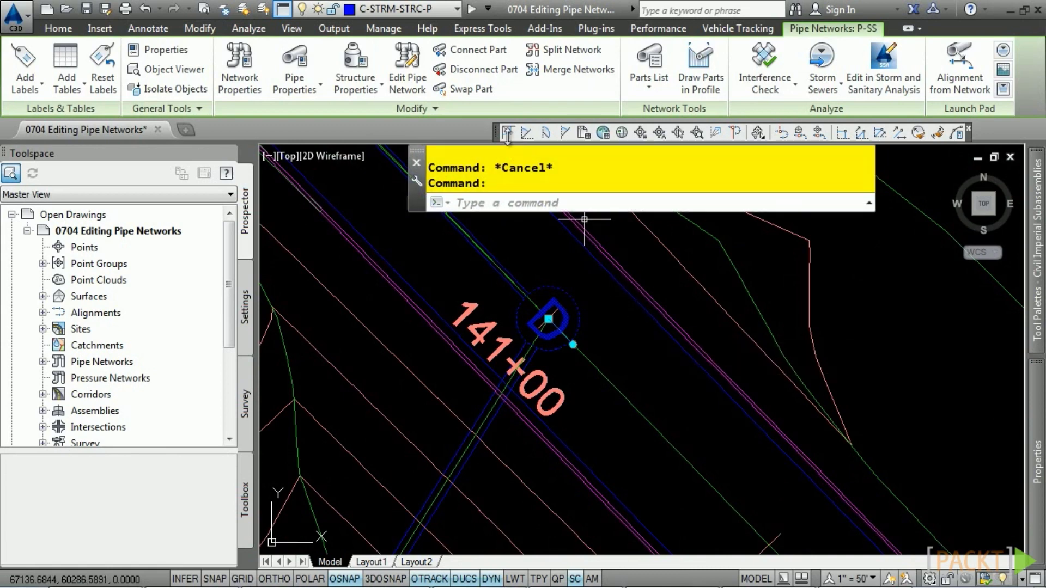
click(469, 93)
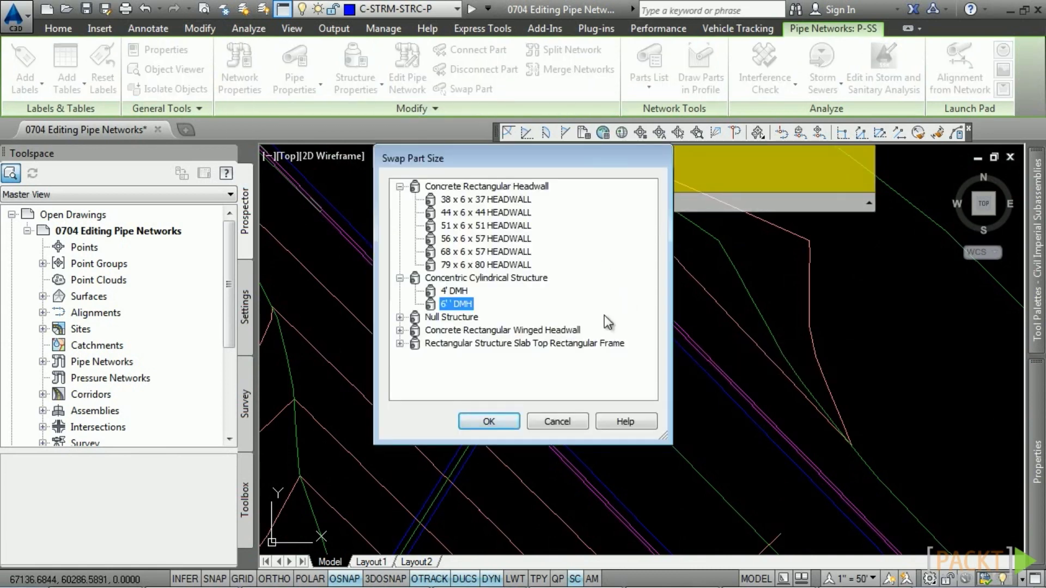
click(460, 293)
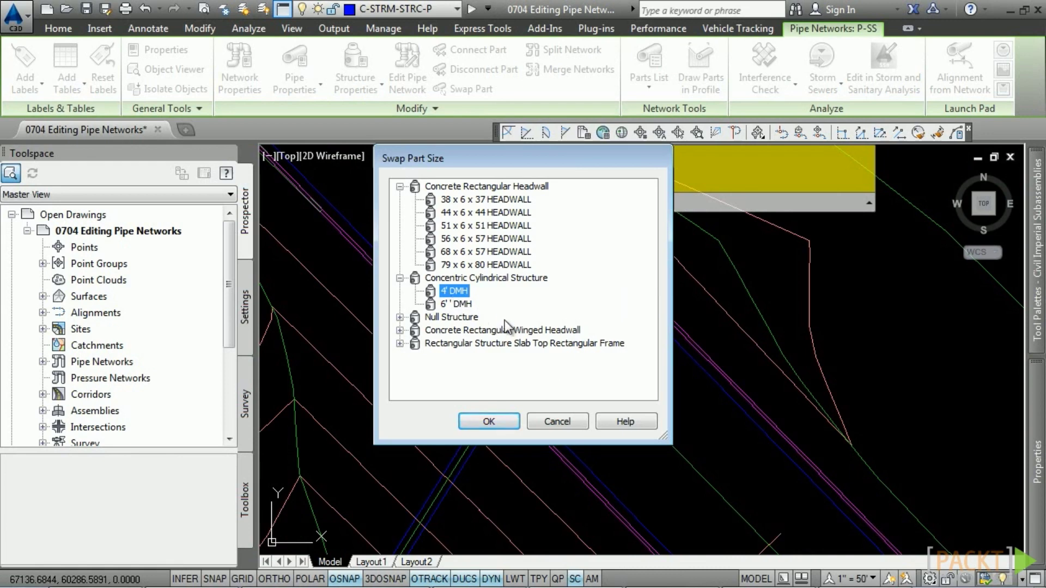
click(509, 427)
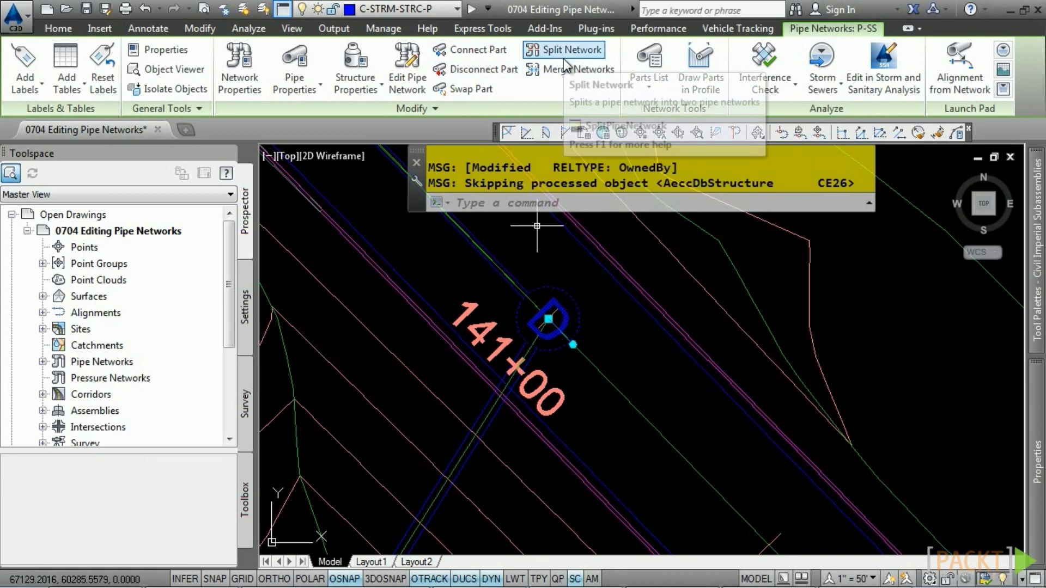
key(Escape)
key(Escape)
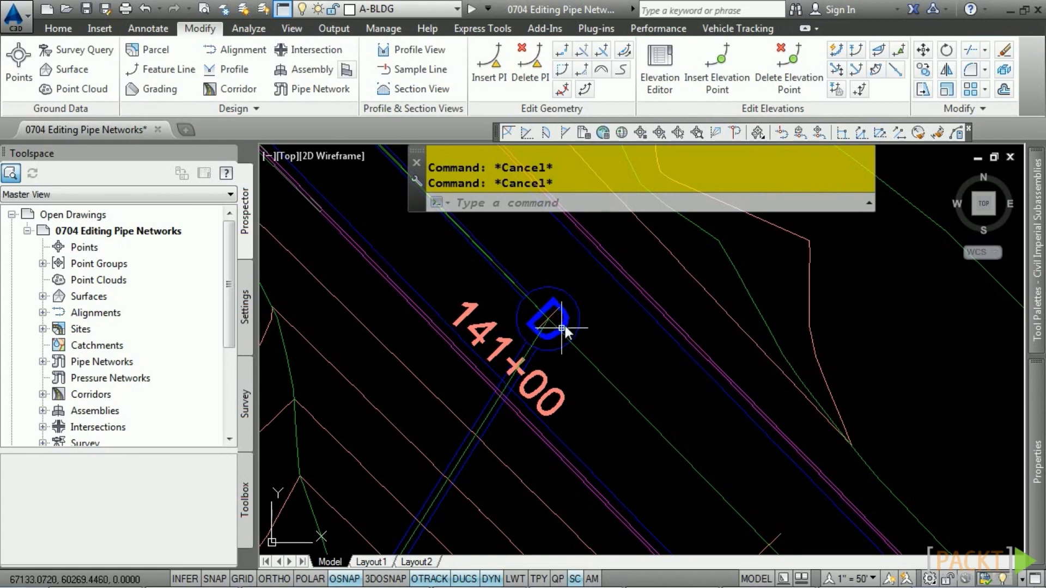
From the 141+00 manhole, open the network's layout tools and review its pipe and structure tables
click(574, 305)
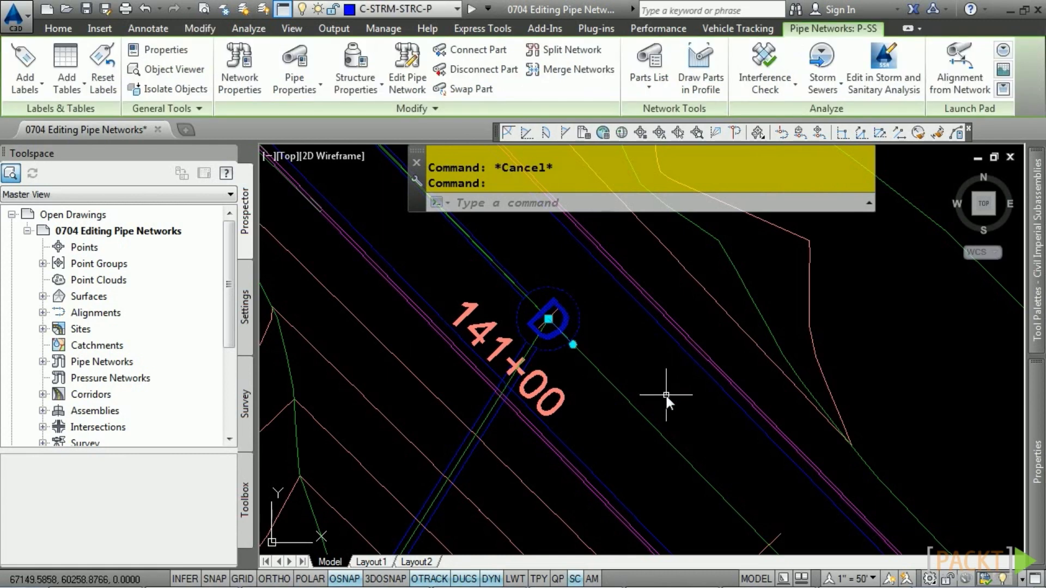
click(409, 73)
click(721, 238)
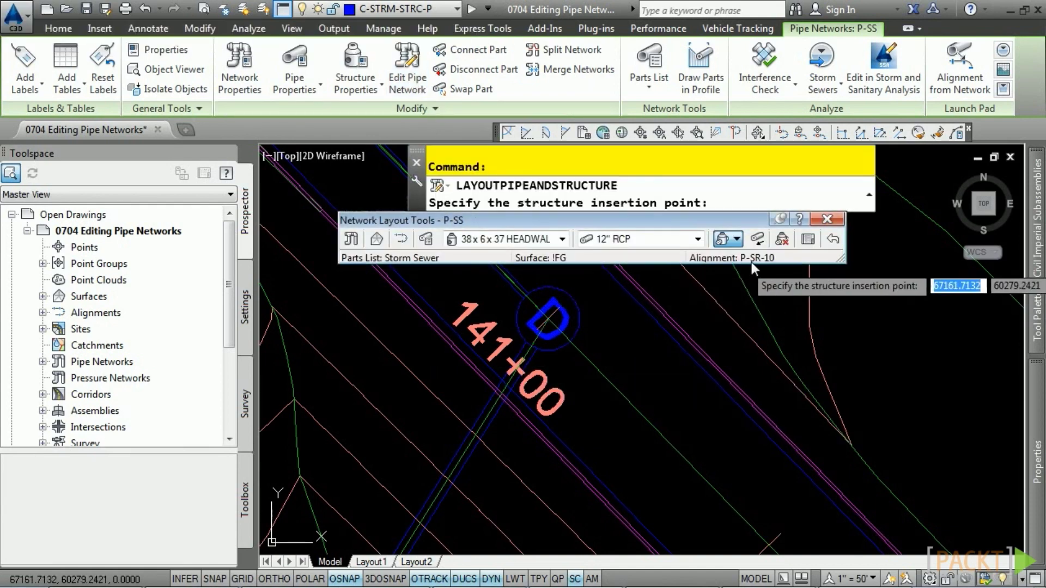
click(806, 239)
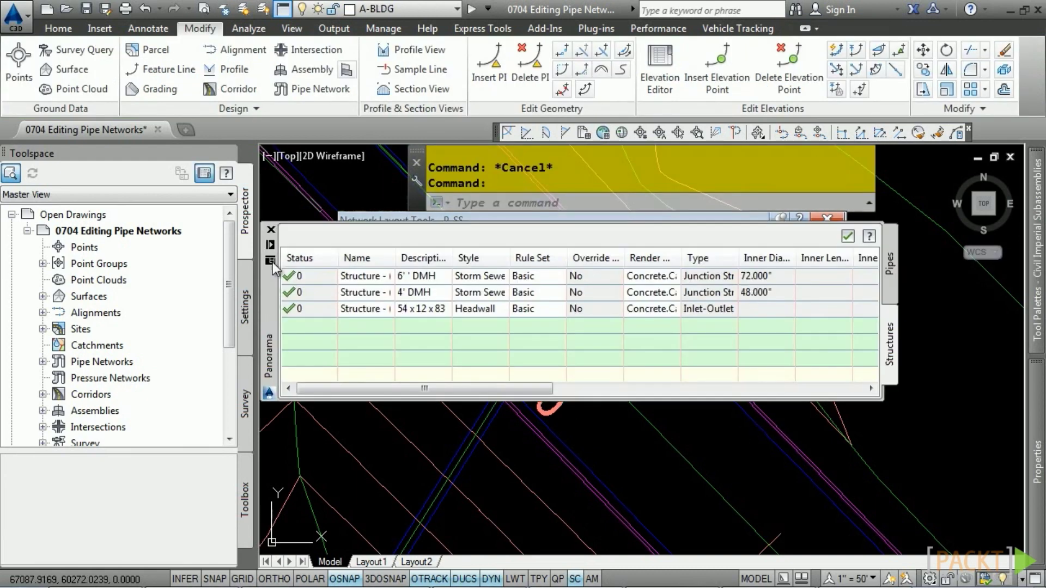
click(270, 245)
click(887, 275)
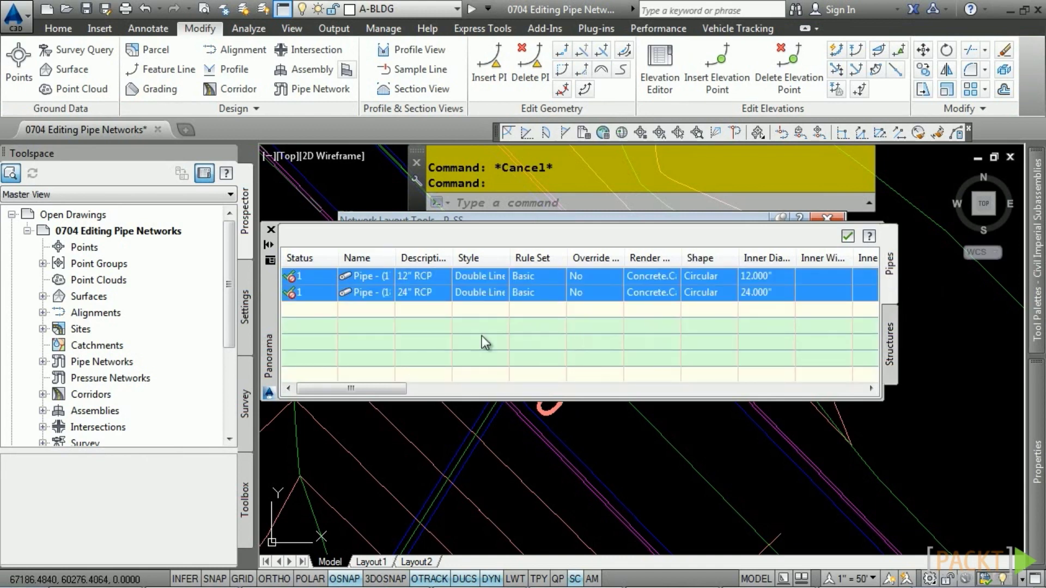
click(894, 338)
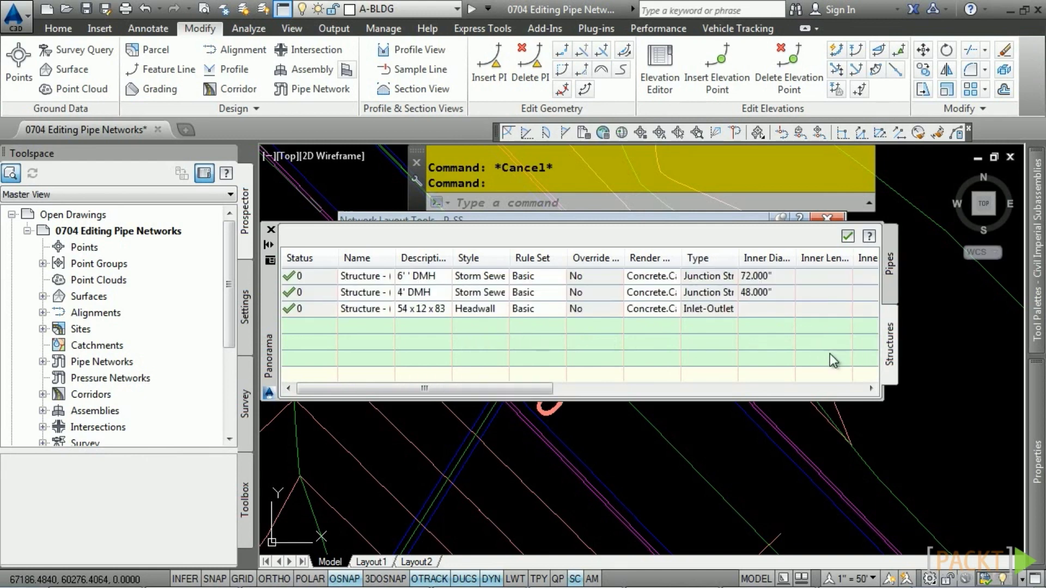
Select all structures in the table, open their Style column for group editing, and look through the remaining columns
mouse_move(445, 390)
mouse_down()
mouse_move(473, 391)
mouse_move(425, 390)
mouse_up()
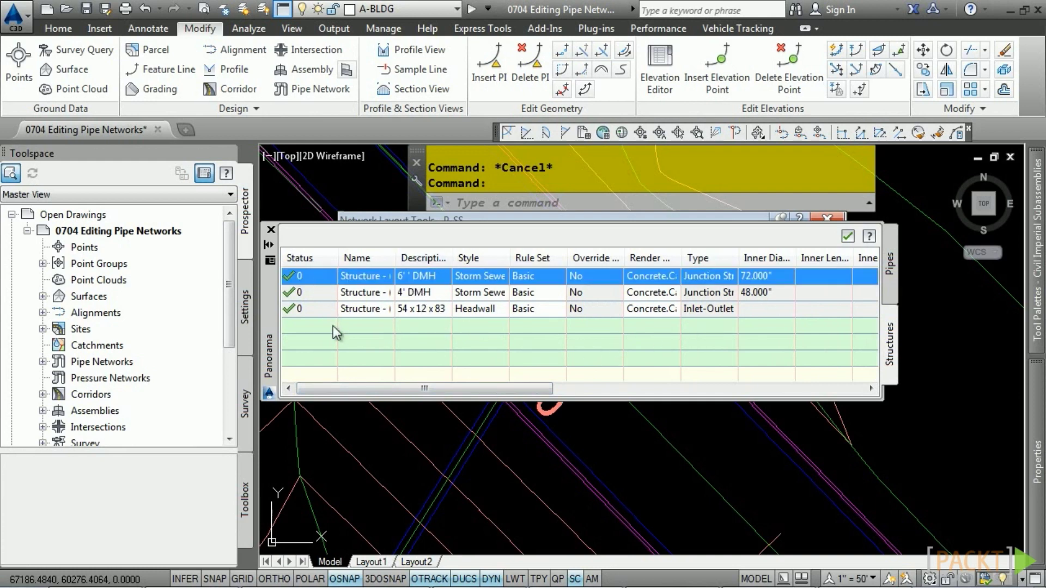
shift+click(325, 309)
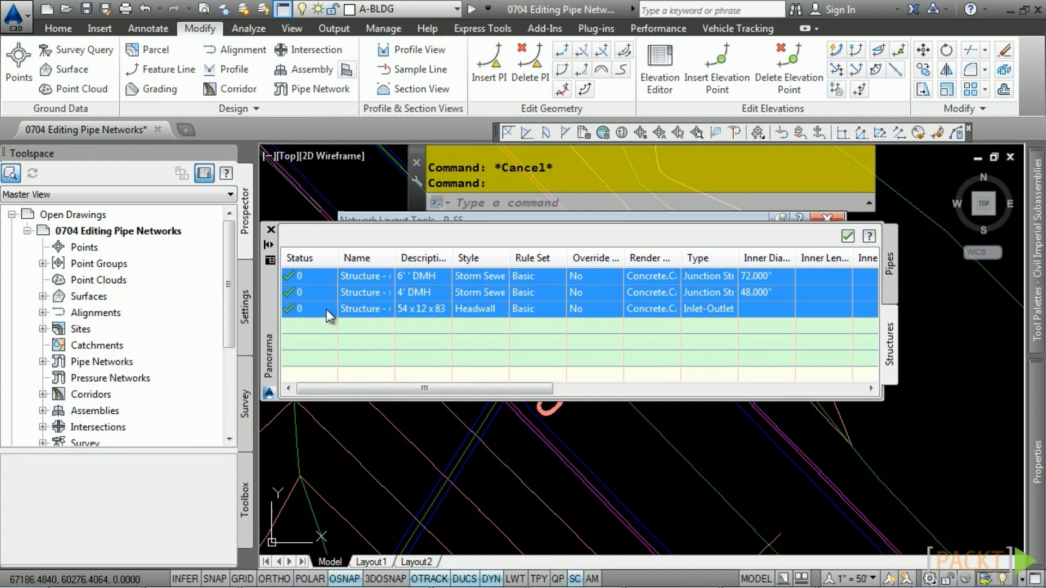
right_click(479, 259)
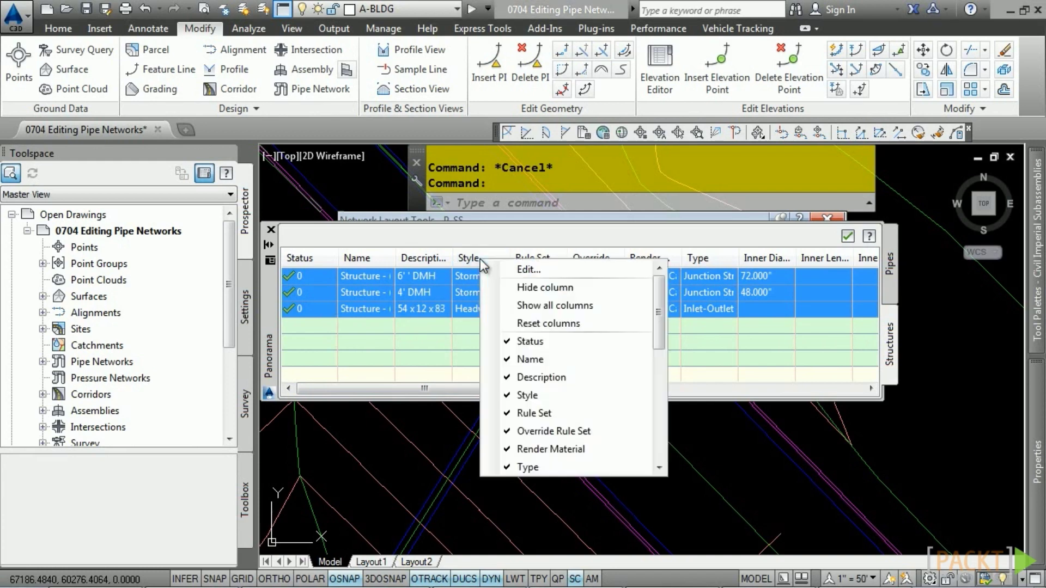
click(525, 276)
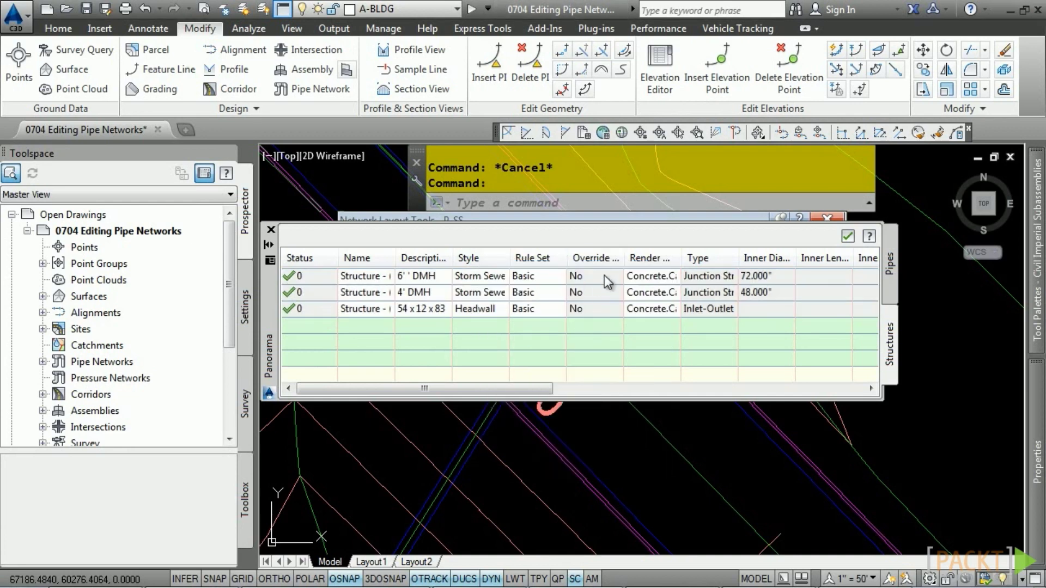
drag(493, 383, 736, 388)
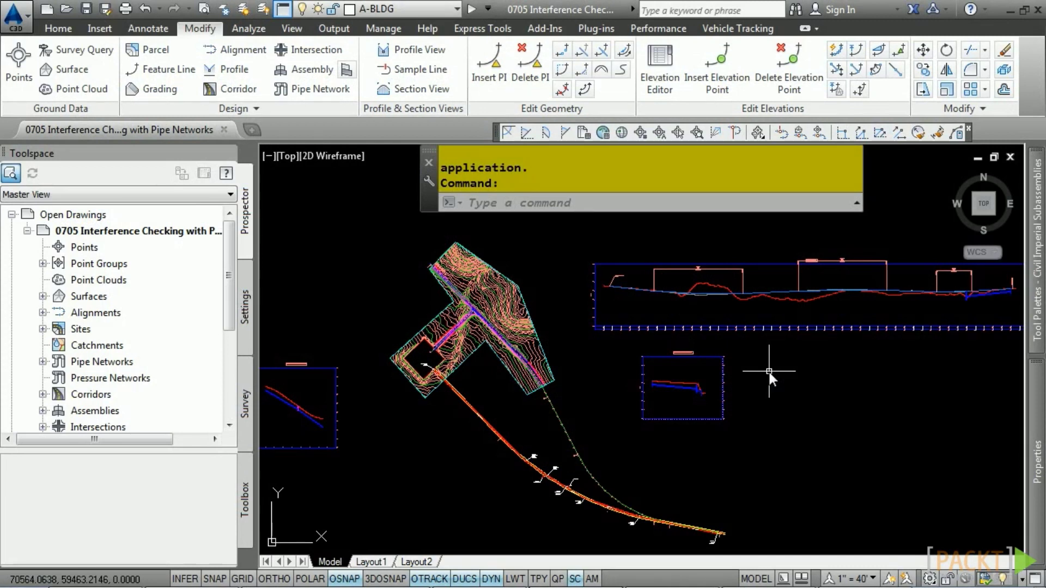
In the 0705 drawing, set the Basic pipe network interference style's sphere to diameter by true solid extents
mouse_move(720, 385)
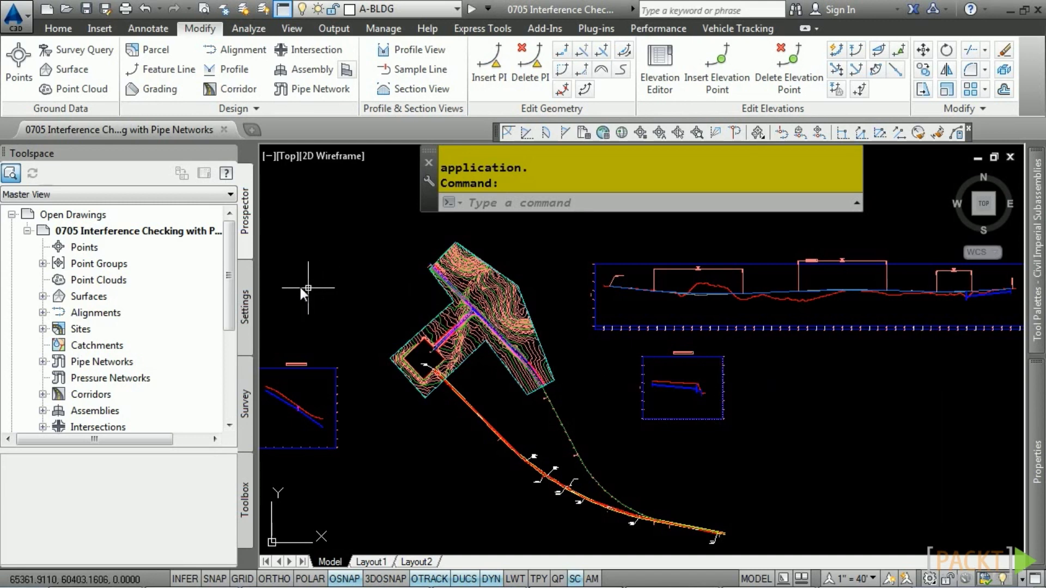
click(249, 297)
scroll(133, 356, down, 2)
scroll(133, 357, down, 2)
click(28, 296)
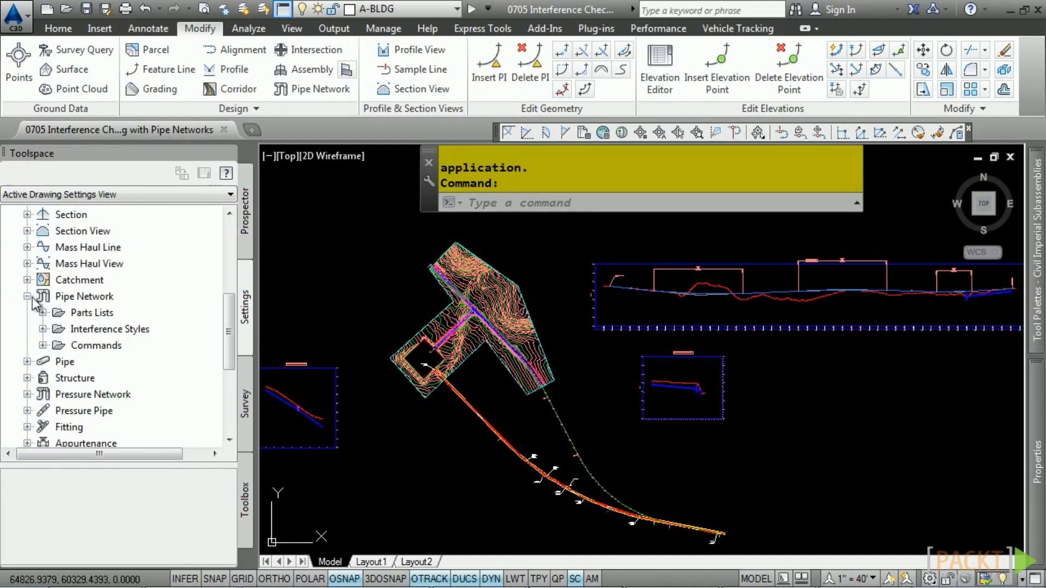
click(44, 329)
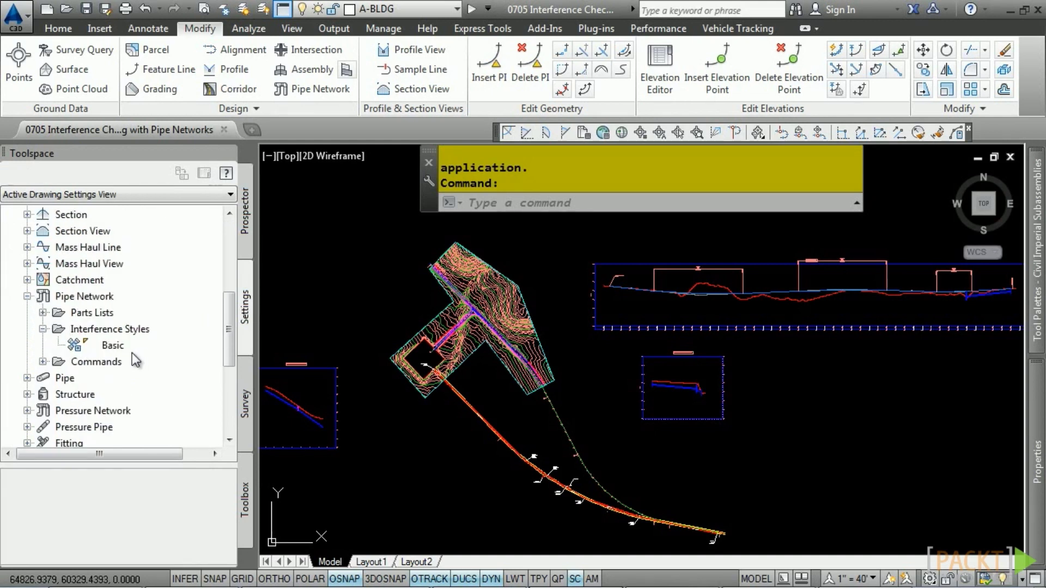
double_click(114, 346)
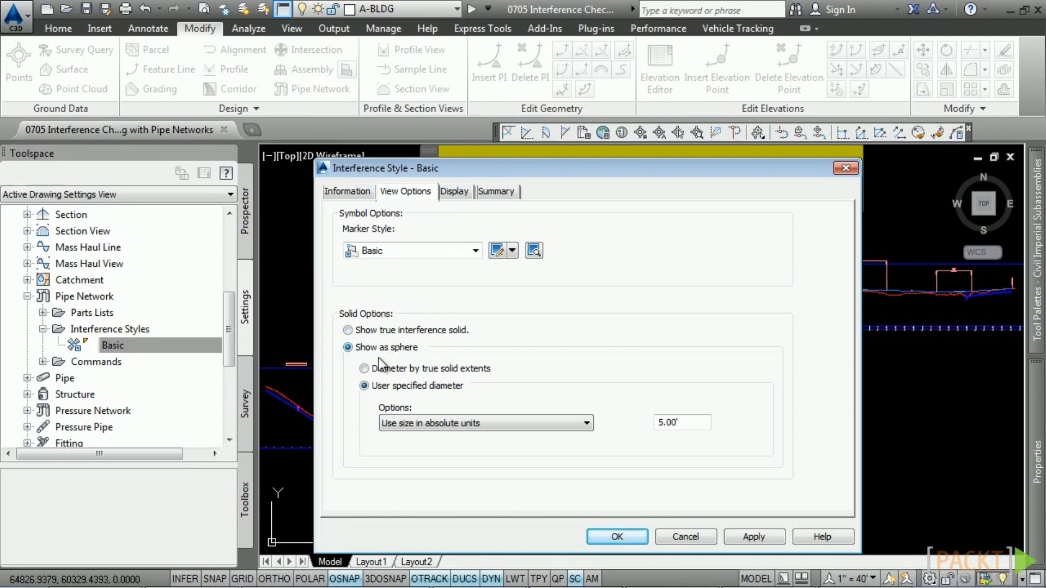
click(363, 368)
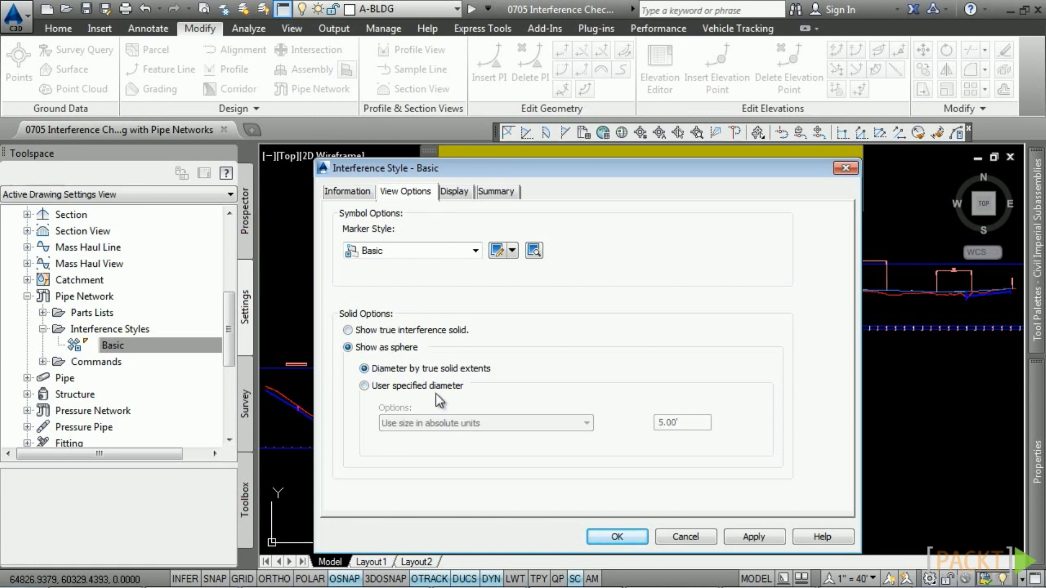
Check the Basic interference style's component display for the Plan view direction and accept the style
click(454, 191)
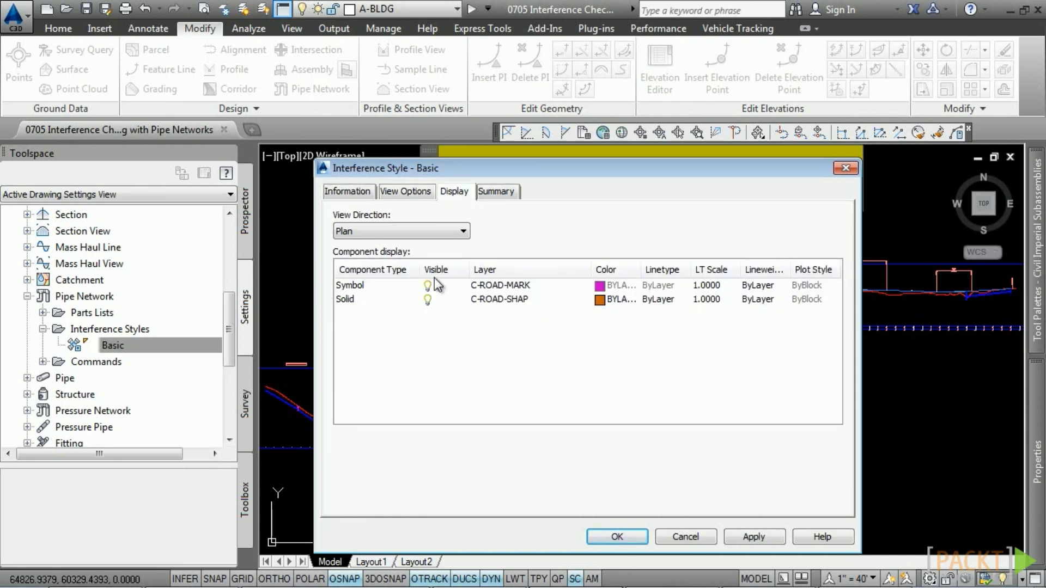
click(432, 229)
click(432, 230)
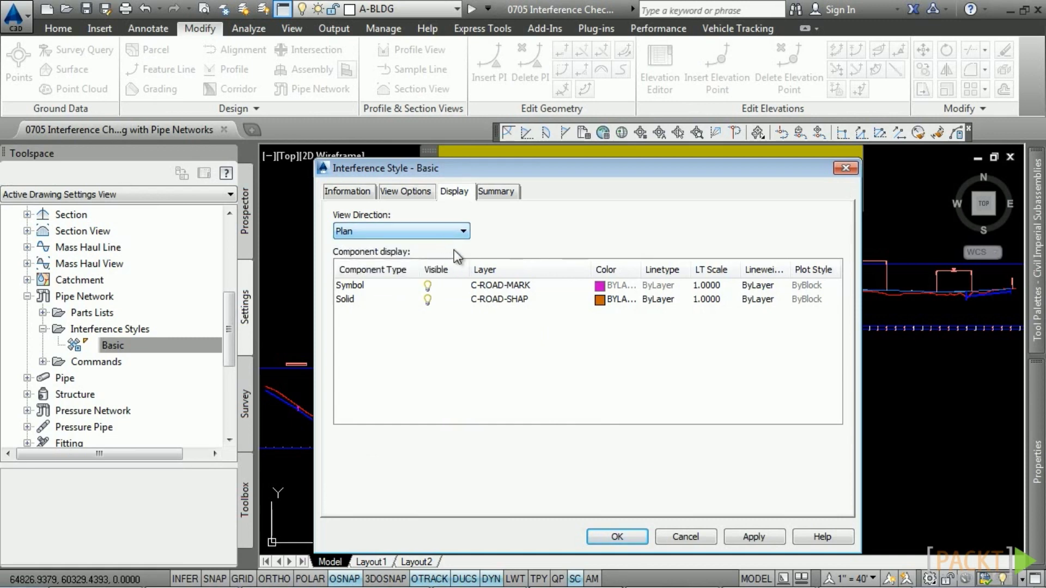
click(605, 536)
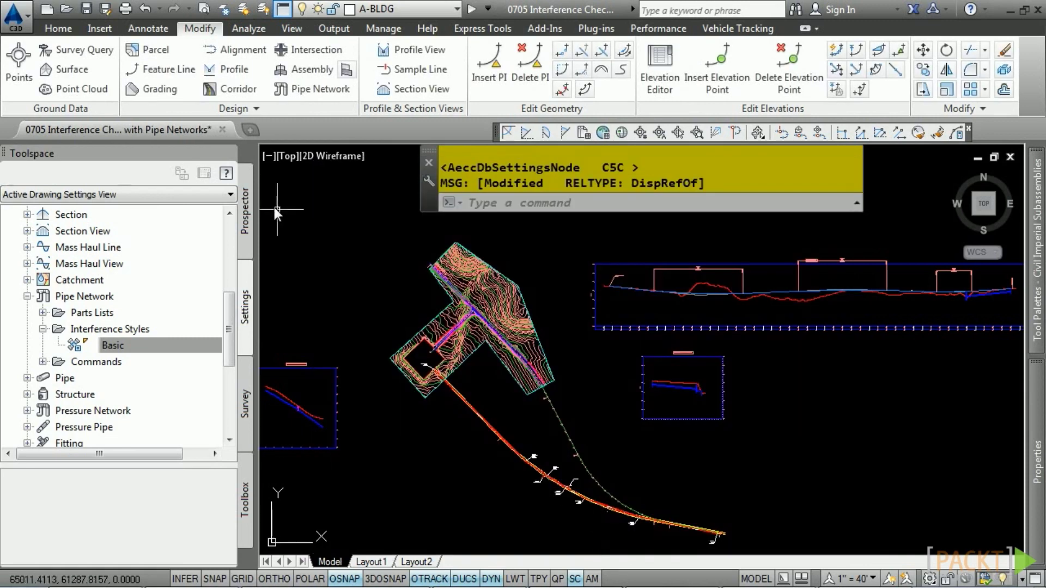
List the networks and interference checks available under the drawing's pipe networks
click(247, 211)
scroll(97, 295, down, 1)
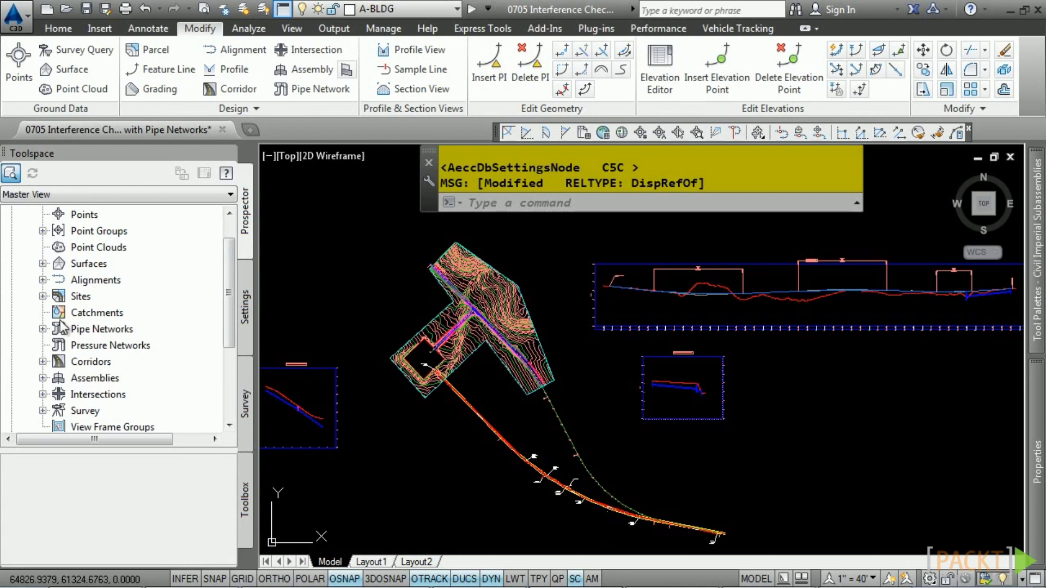
click(42, 329)
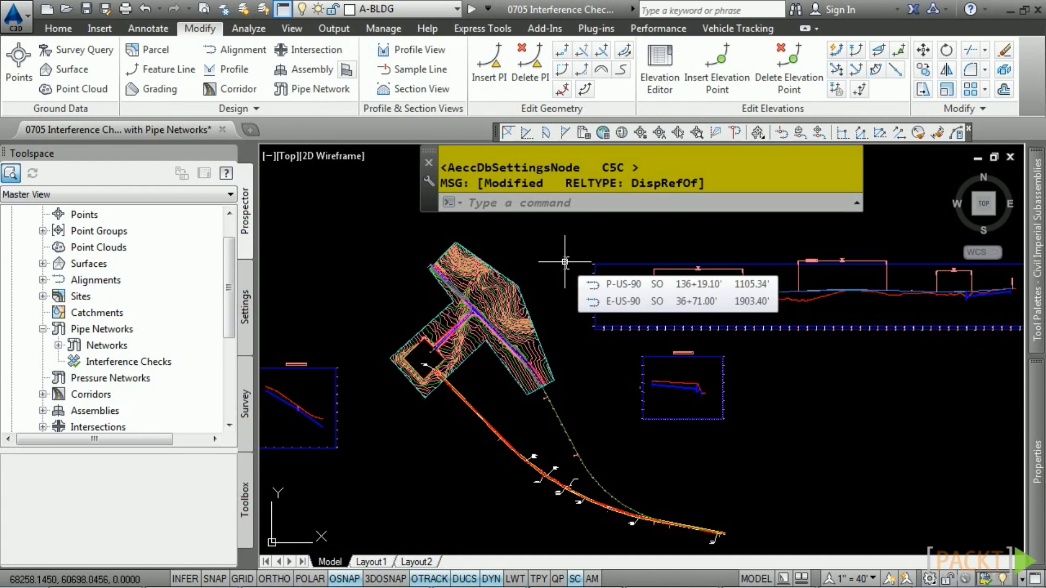
Start an interference check between the P-SWR pipe on the side road and the P-SS pipe crossing it near 139+00
click(248, 28)
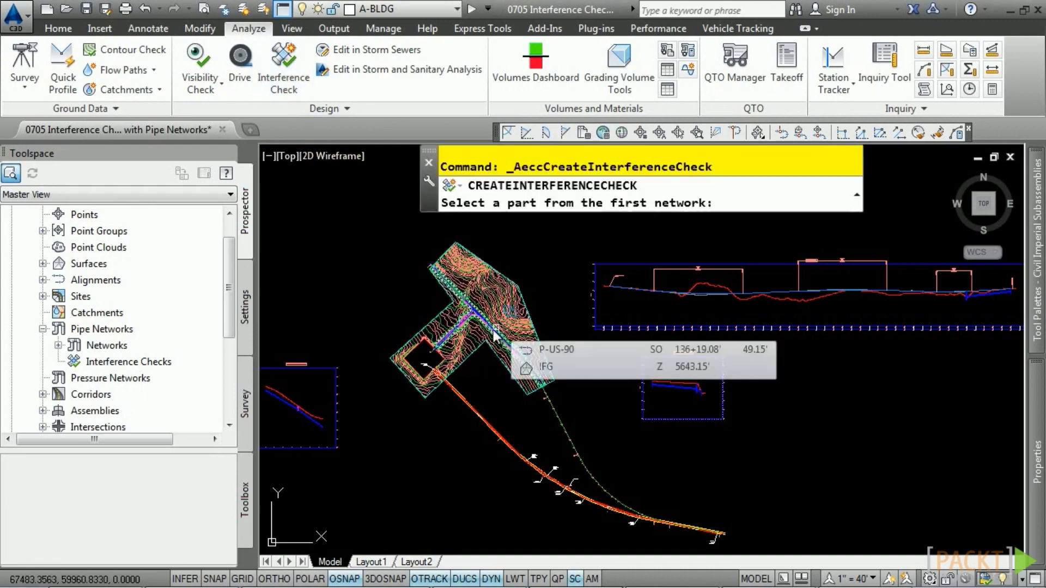
scroll(473, 326, up, 5)
scroll(479, 230, up, 4)
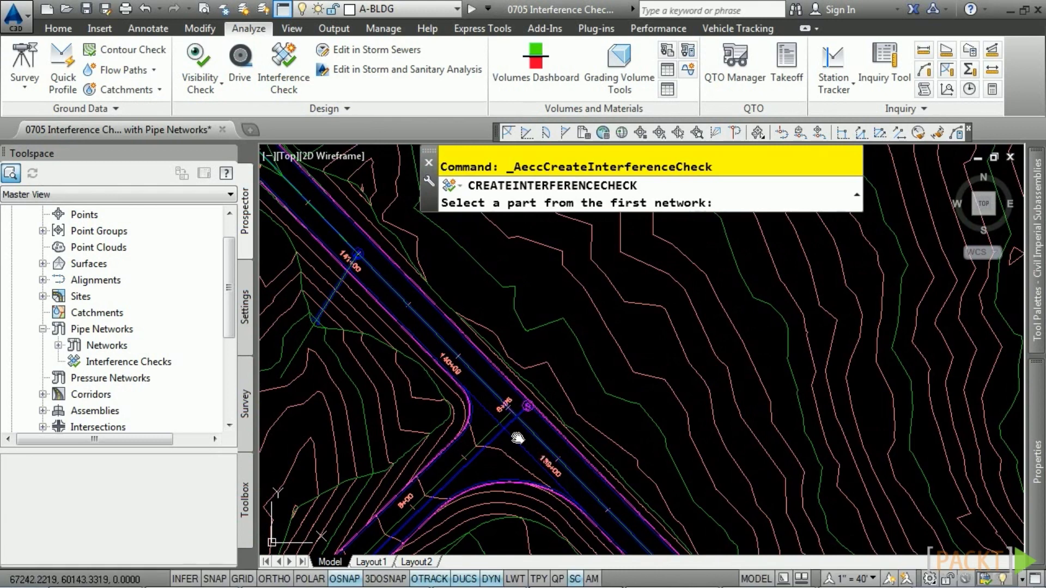
middle_drag(491, 430, 478, 386)
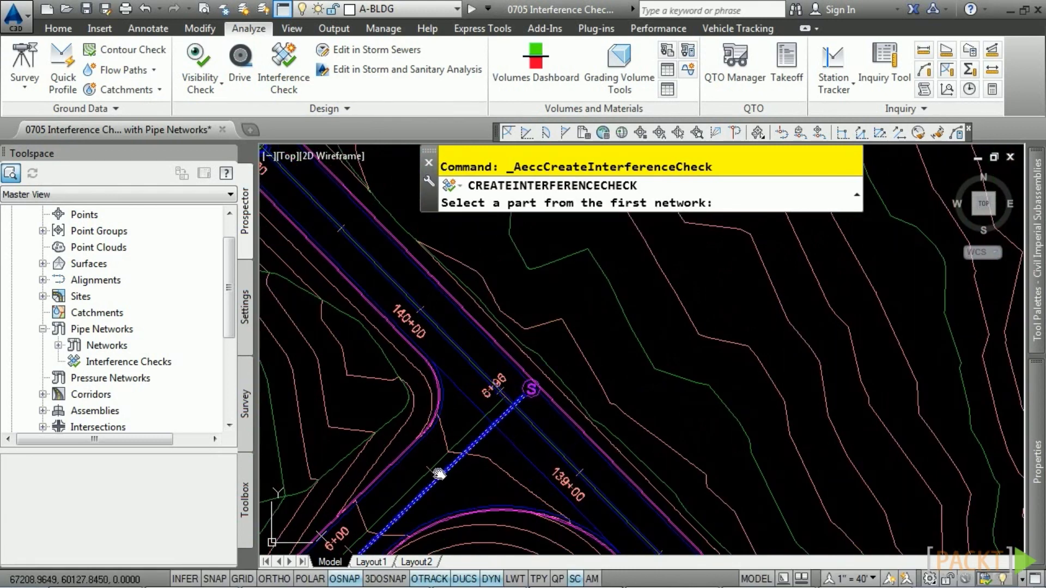
click(524, 403)
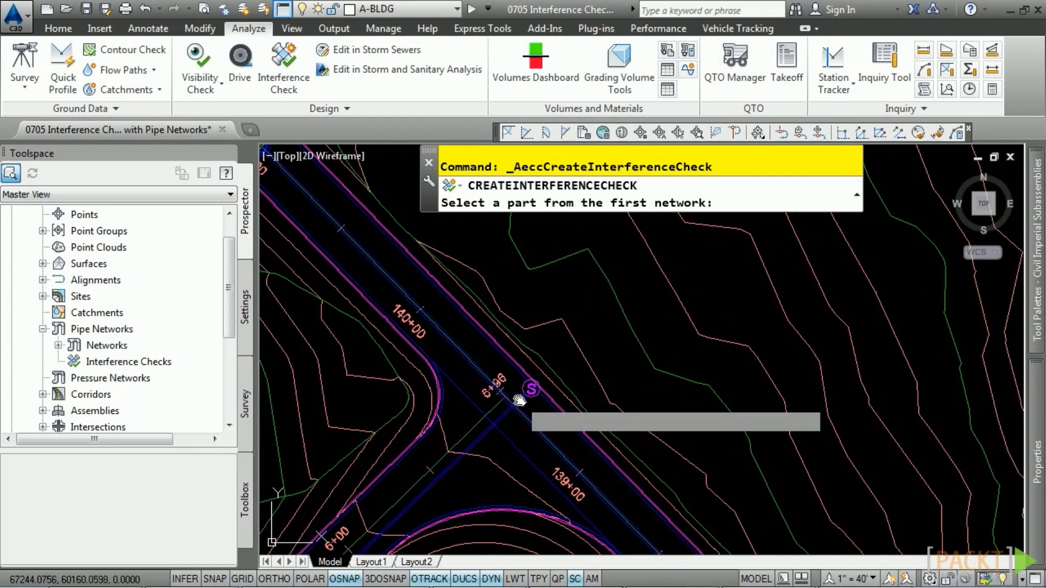
click(550, 427)
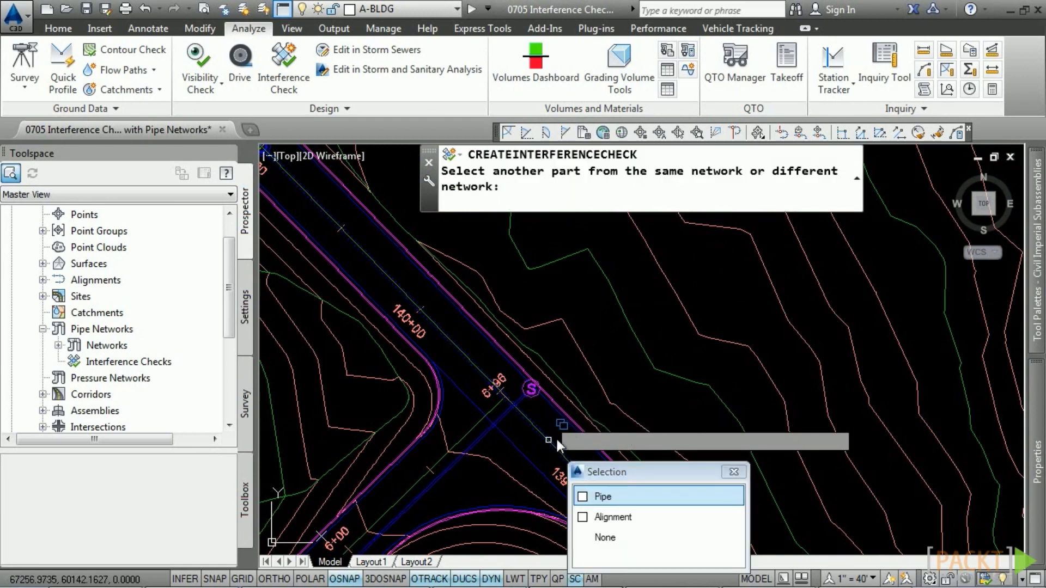
click(594, 494)
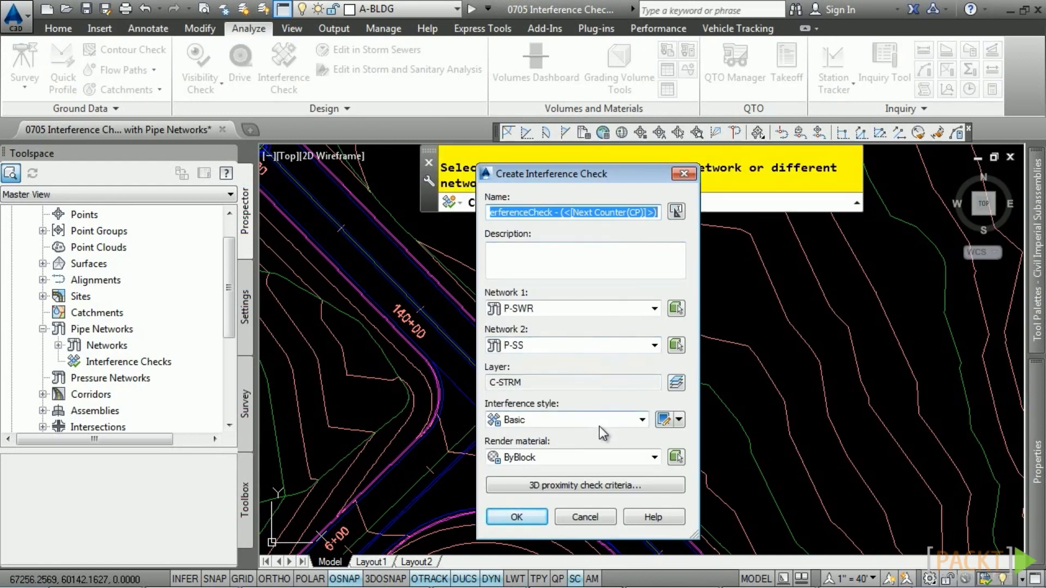
Look at the 3D proximity criteria and create the P-SWR to P-SS interference check with the Basic style
click(629, 485)
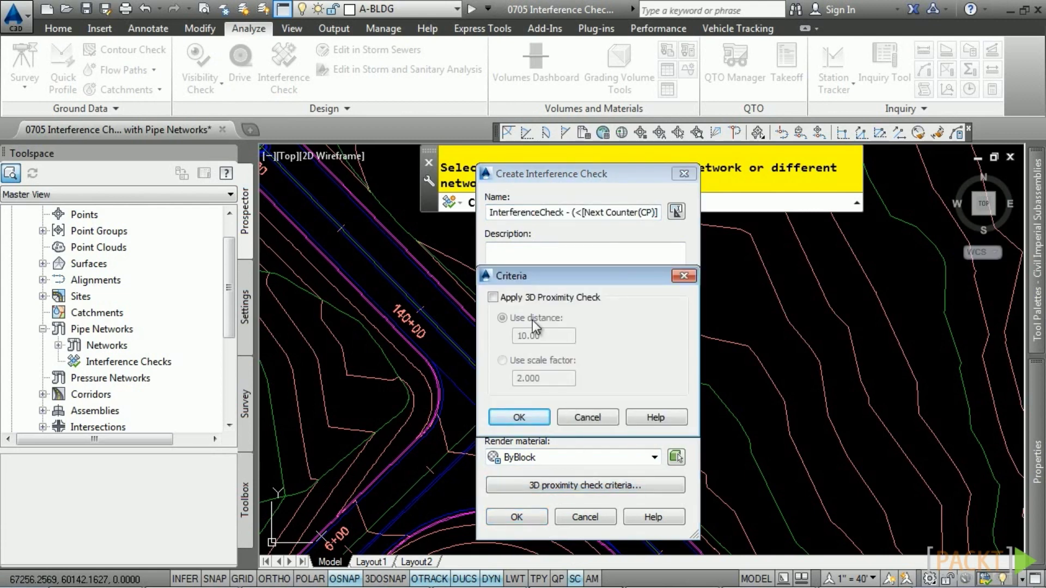
click(582, 421)
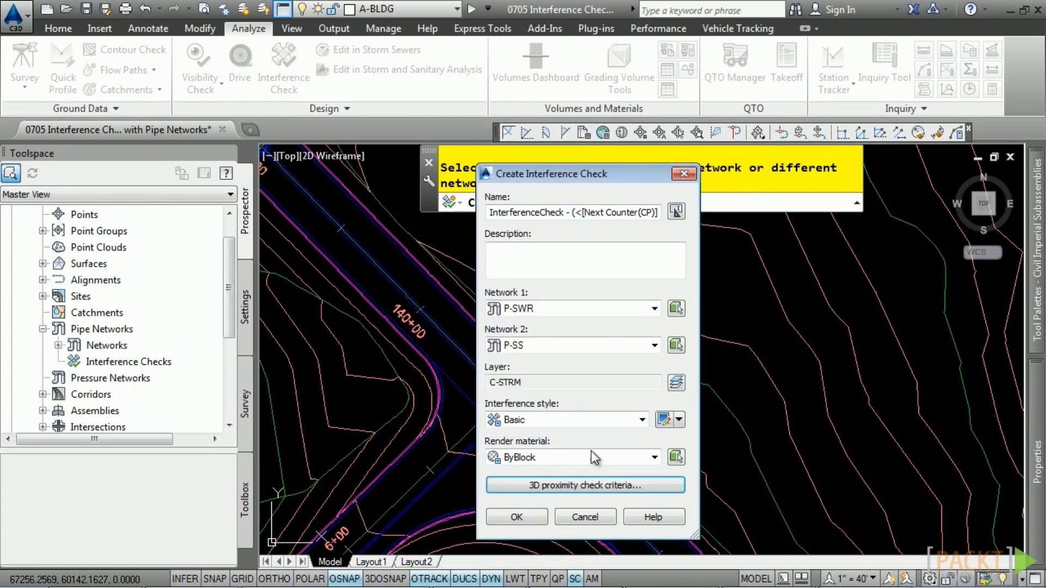
click(522, 517)
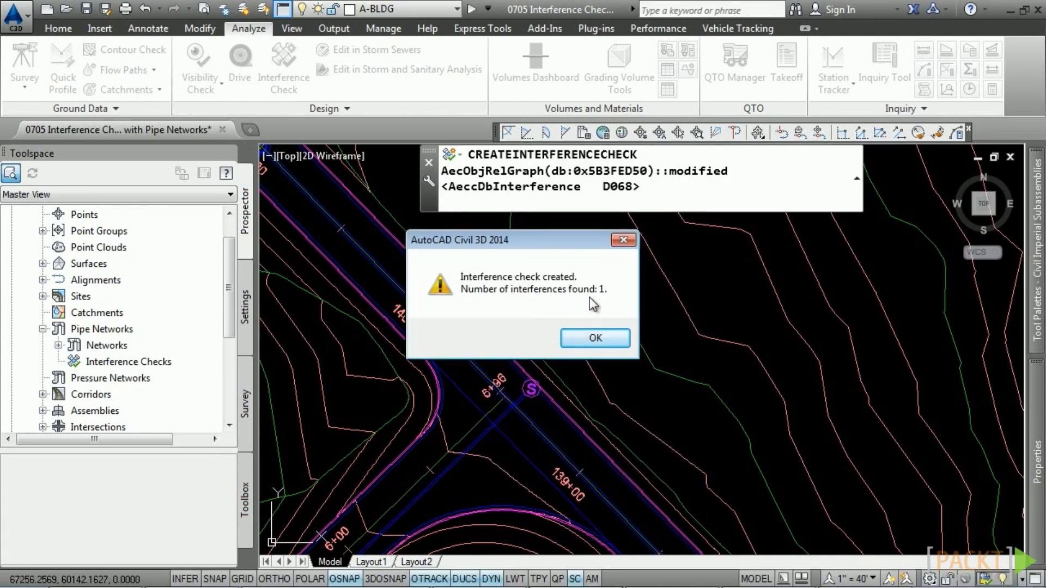
Dismiss the check summary and zoom the drawing to the P-SWR to P-SS interference check
click(595, 338)
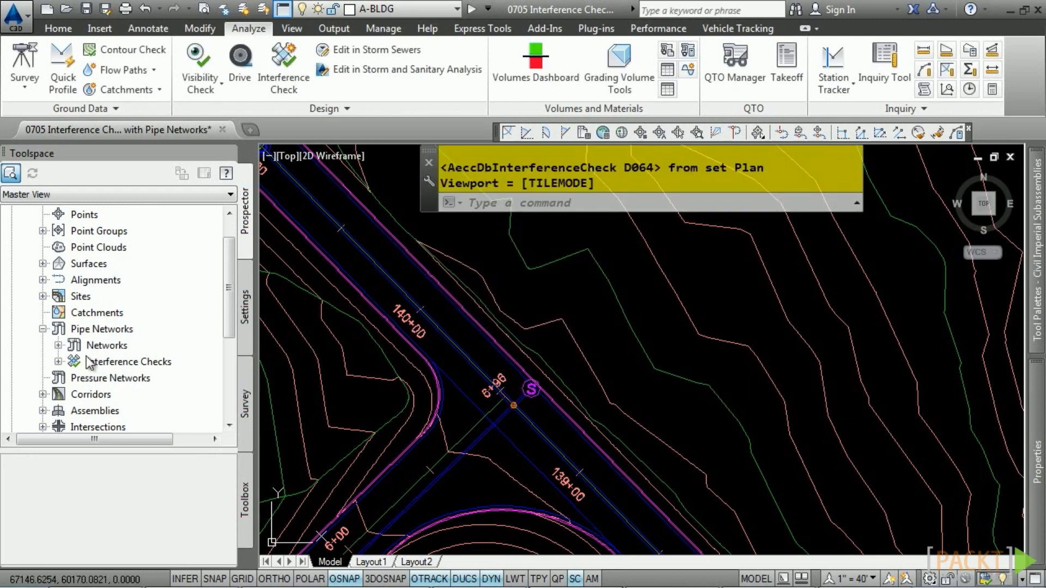
click(59, 361)
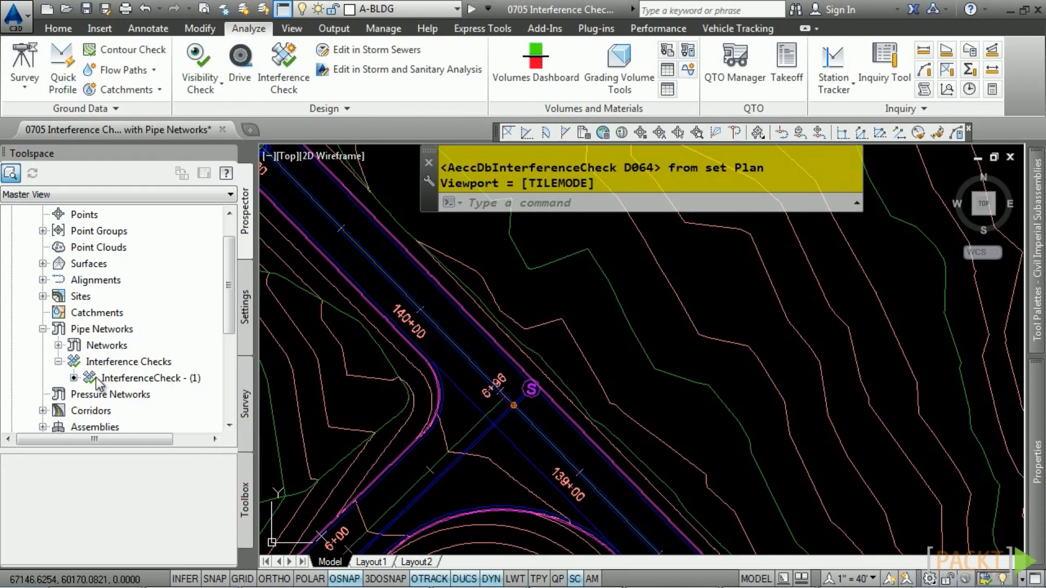
right_click(142, 377)
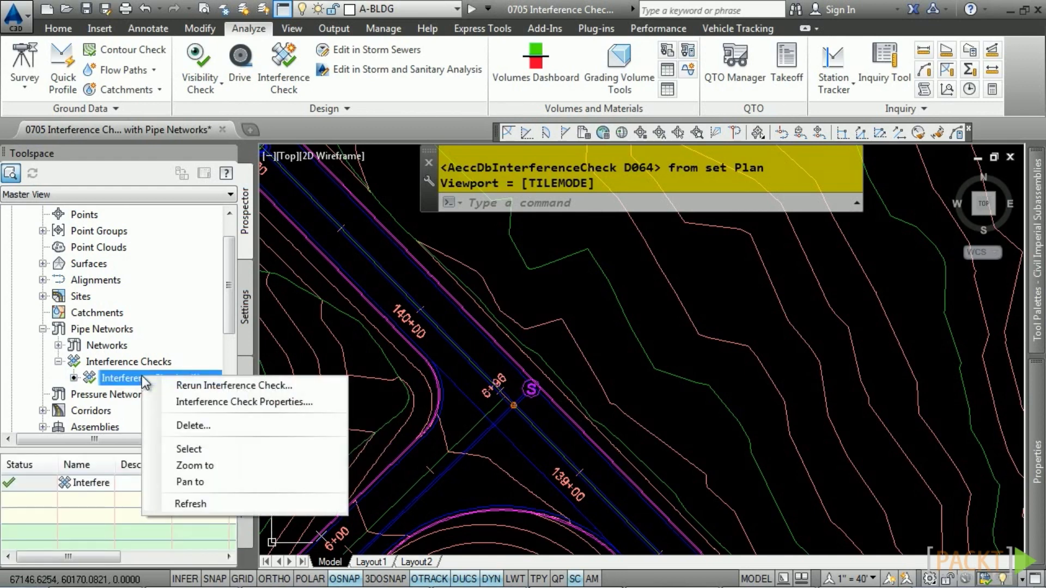
click(194, 465)
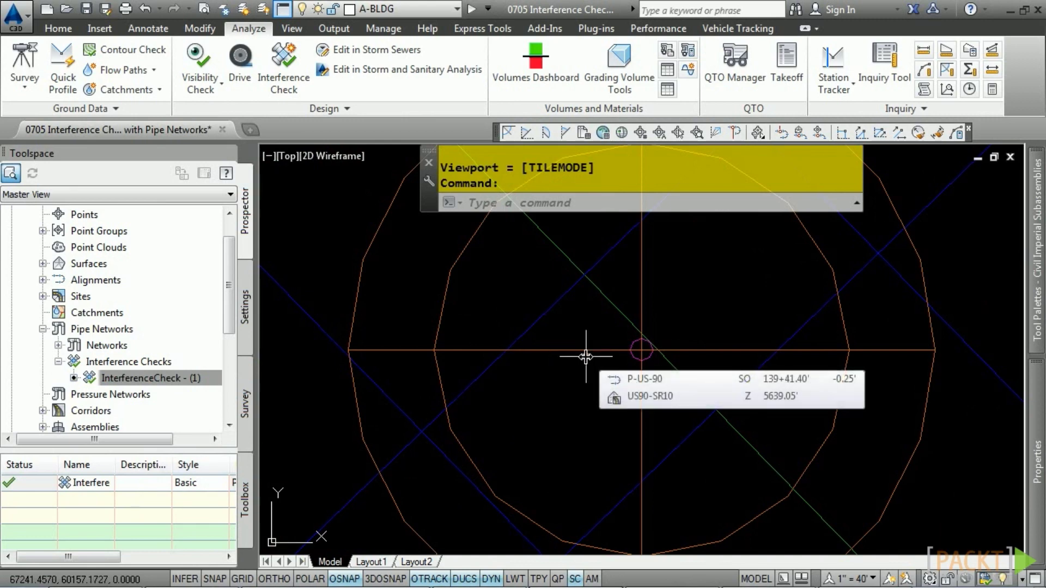
scroll(579, 374, up, 6)
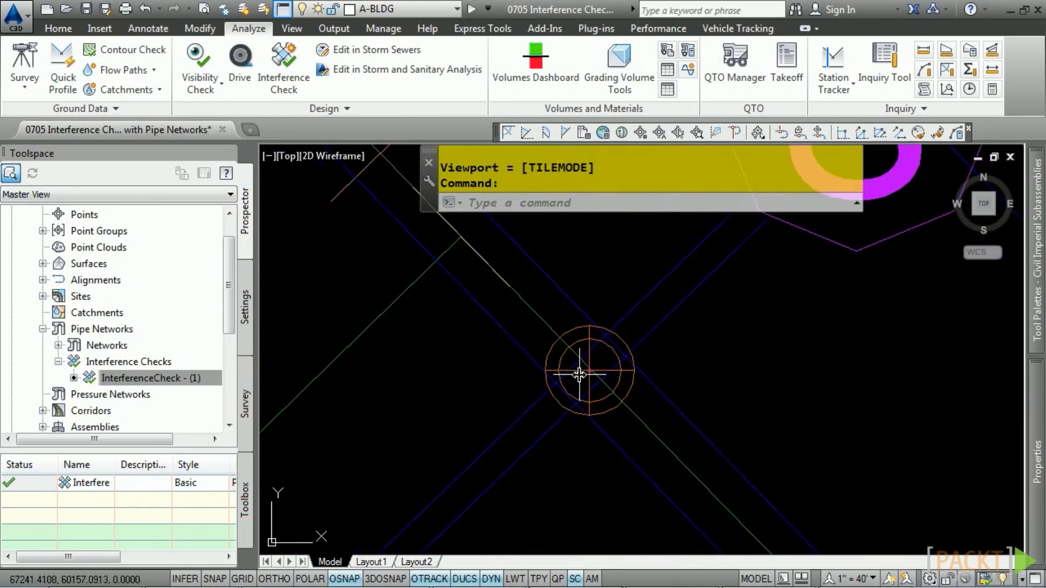
Inspect the two crossing pipes and their interference marker up close in the Object Viewer with the Realistic visual style
click(625, 326)
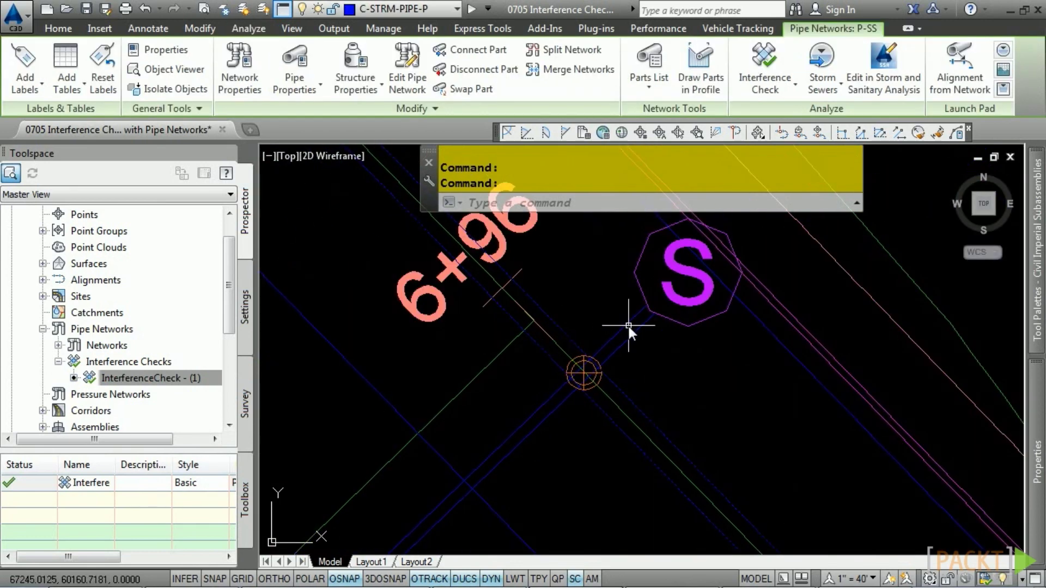
click(567, 384)
scroll(560, 384, up, 3)
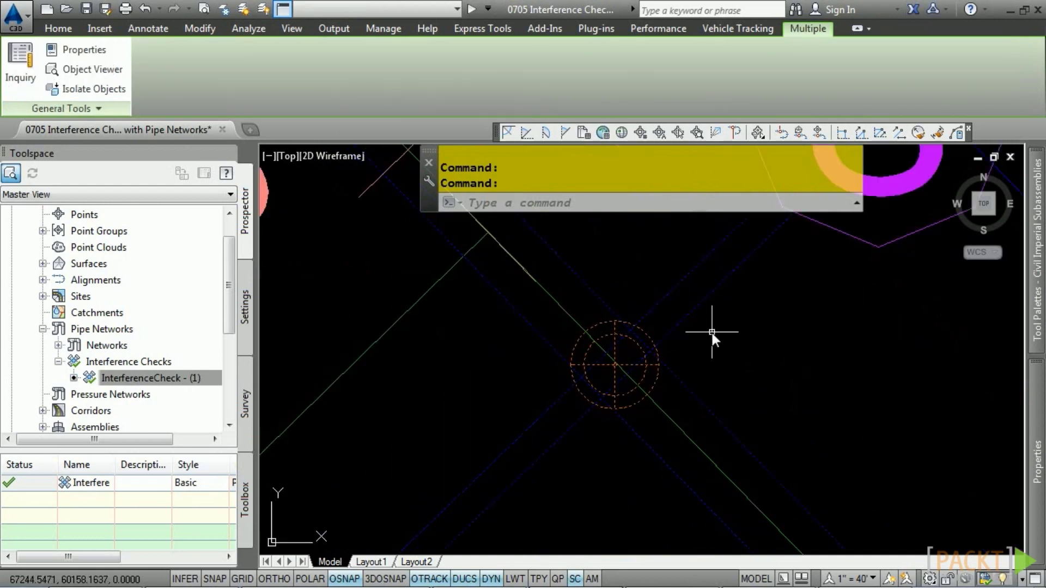
click(90, 69)
drag(593, 400, 470, 304)
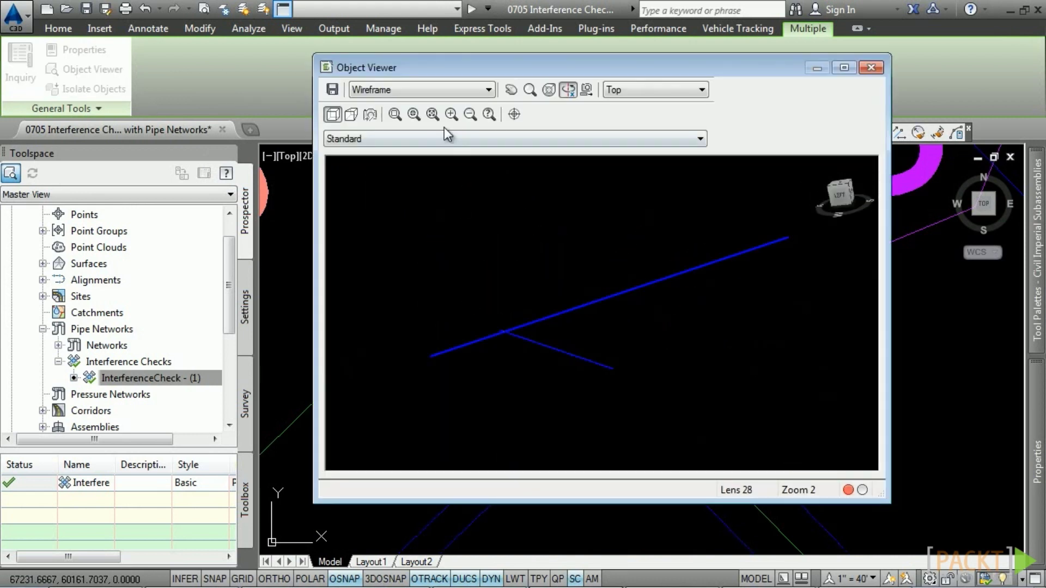
click(397, 91)
click(383, 146)
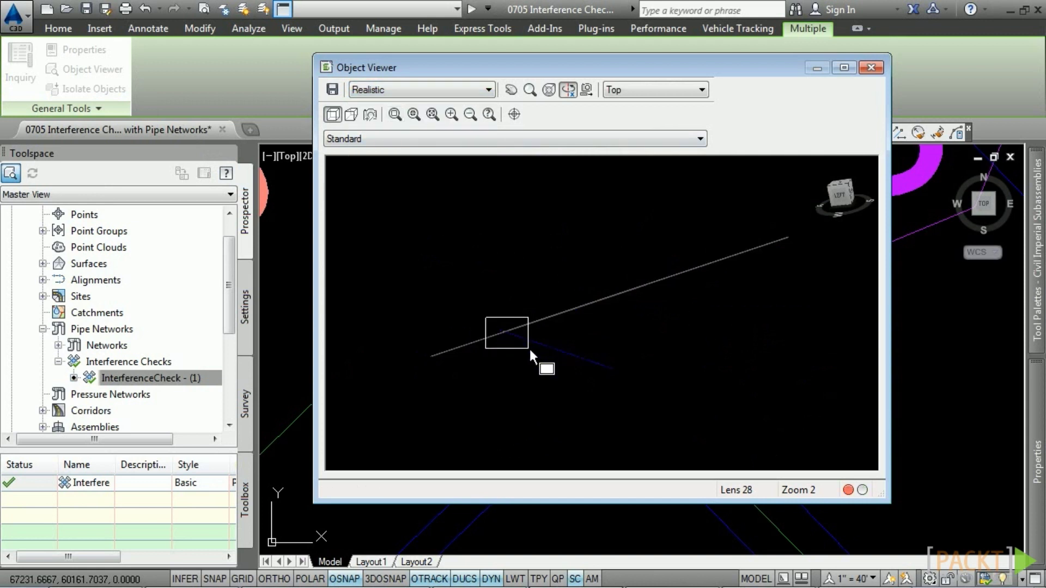
drag(528, 349, 529, 349)
drag(559, 295, 558, 314)
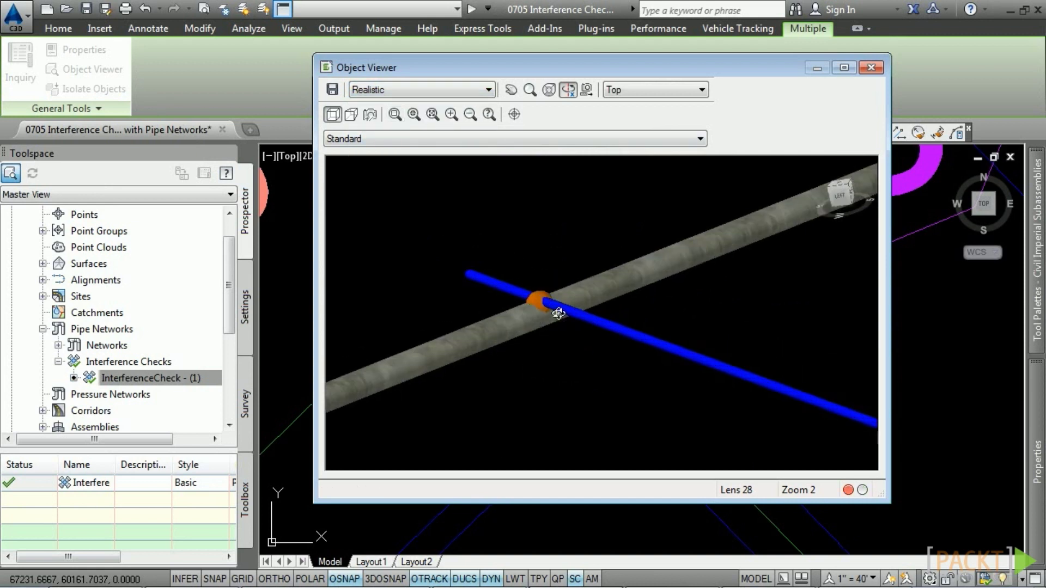
scroll(559, 313, up, 4)
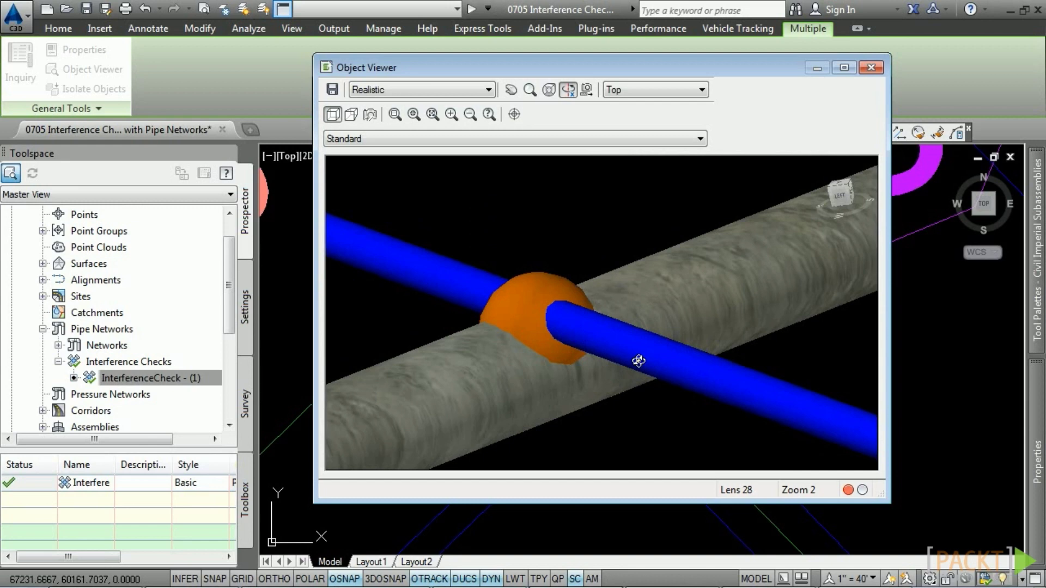
click(870, 67)
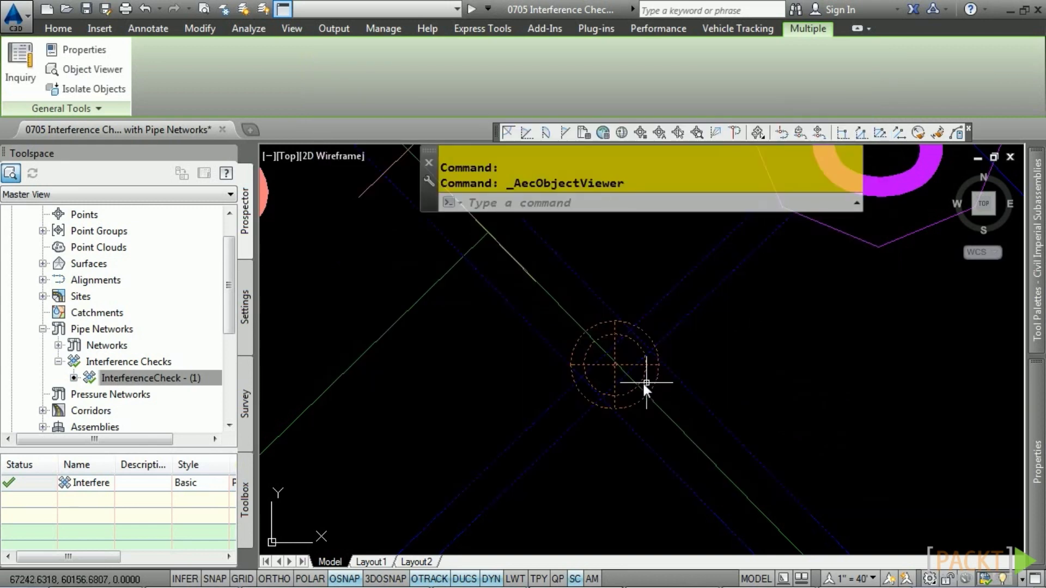
key(Escape)
key(Escape)
scroll(599, 373, down, 5)
scroll(582, 374, down, 5)
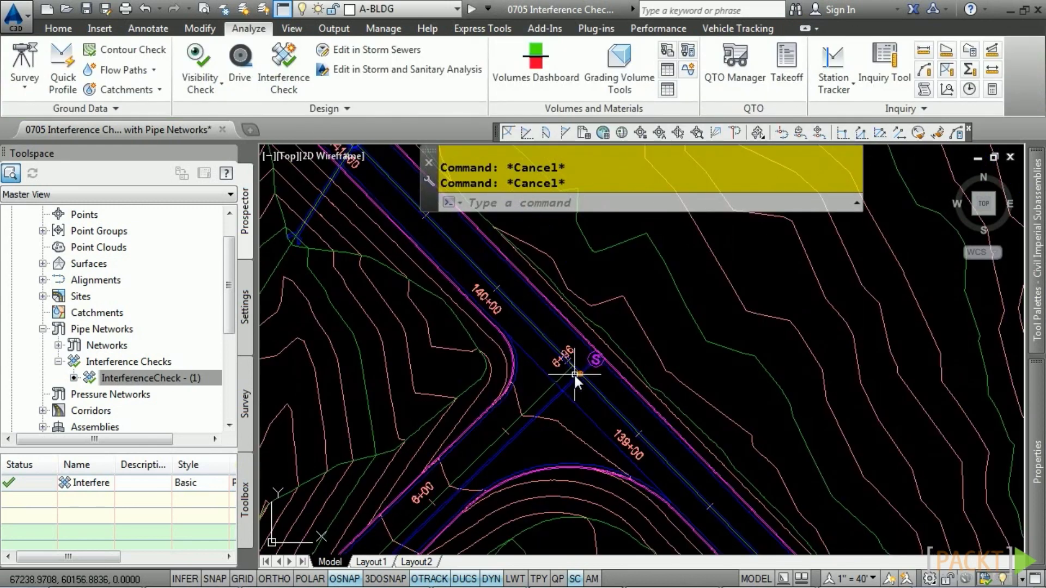
middle_drag(515, 406, 631, 409)
text(layfrz)
key(Return)
scroll(631, 409, down, 3)
middle_drag(689, 345, 530, 311)
scroll(514, 313, up, 3)
scroll(667, 400, up, 2)
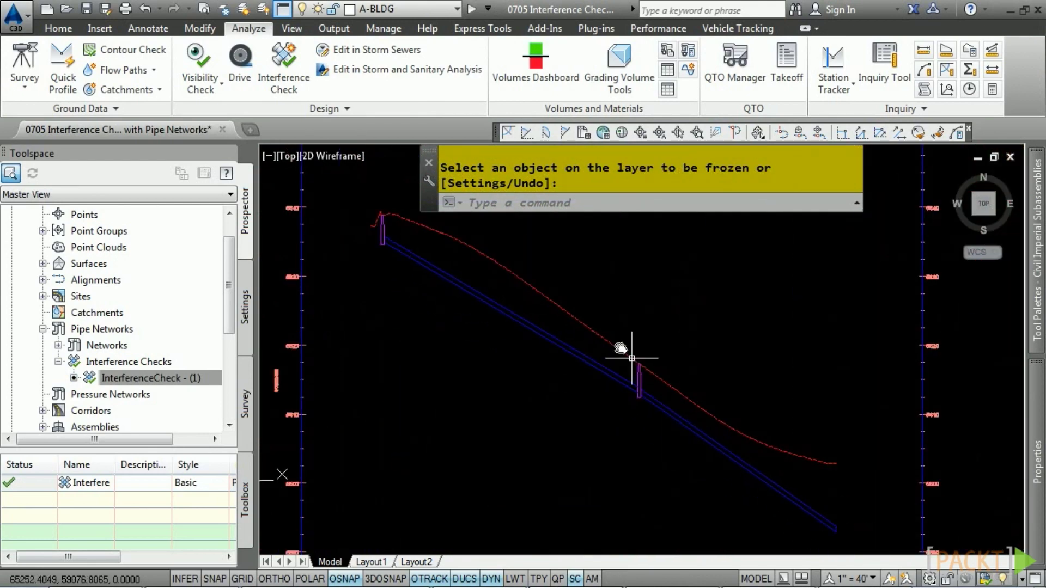
middle_drag(667, 400, 619, 347)
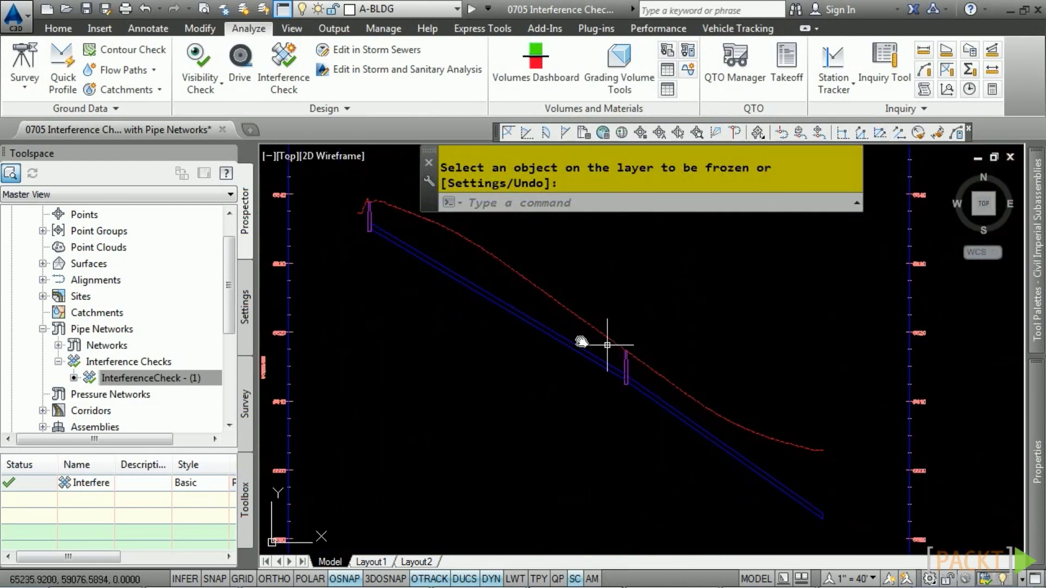
key(Return)
Move both P-SWR pipes in the profile view straight down together by 50
click(543, 332)
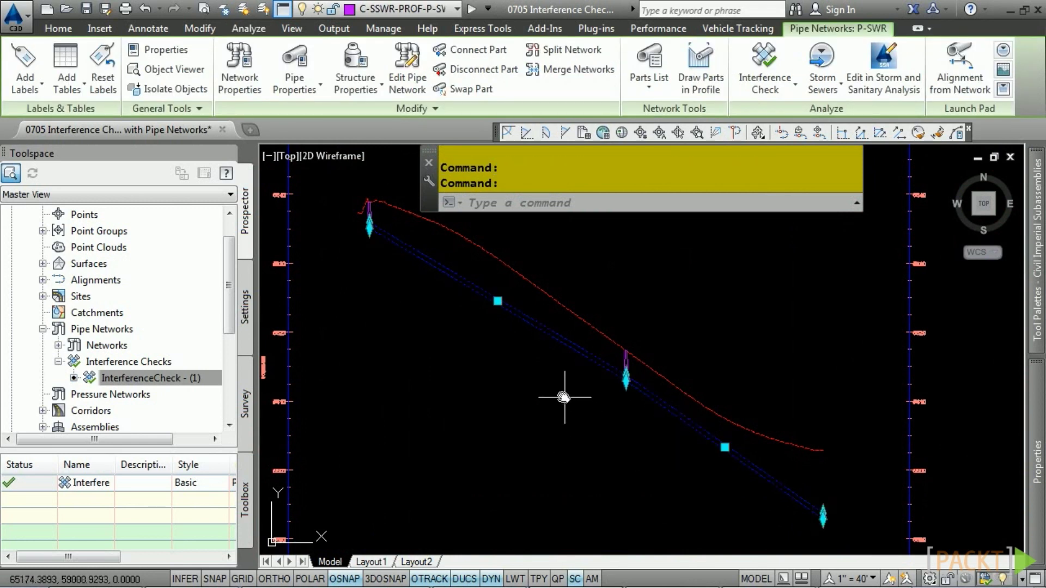
click(498, 301)
shift+click(724, 448)
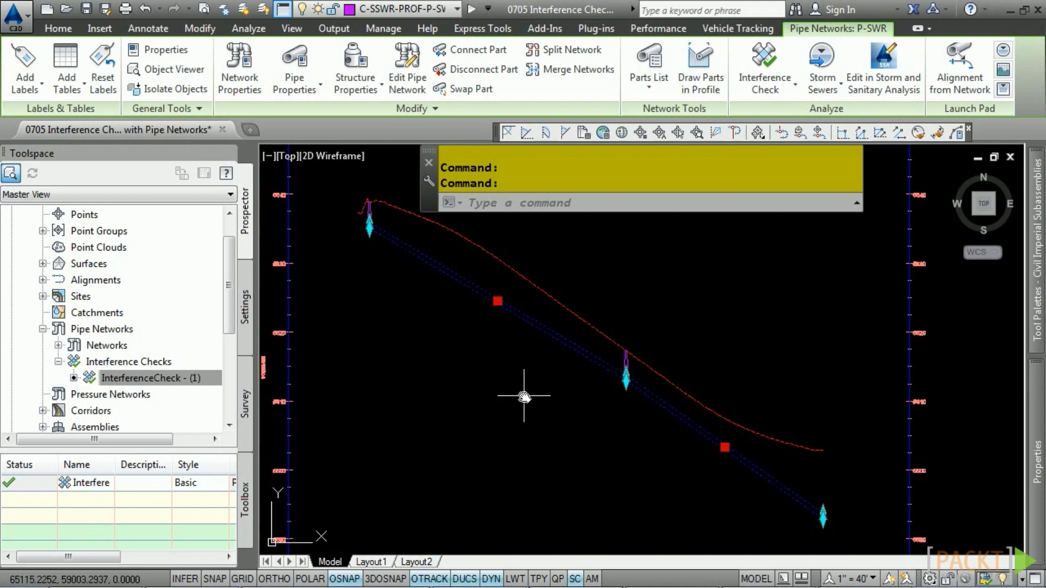
click(497, 302)
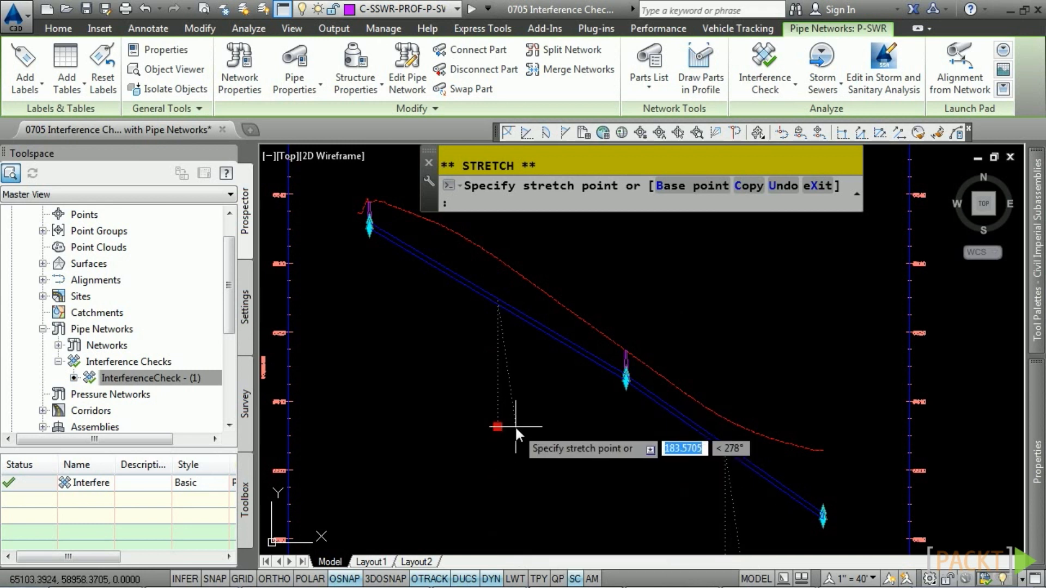
text(50)
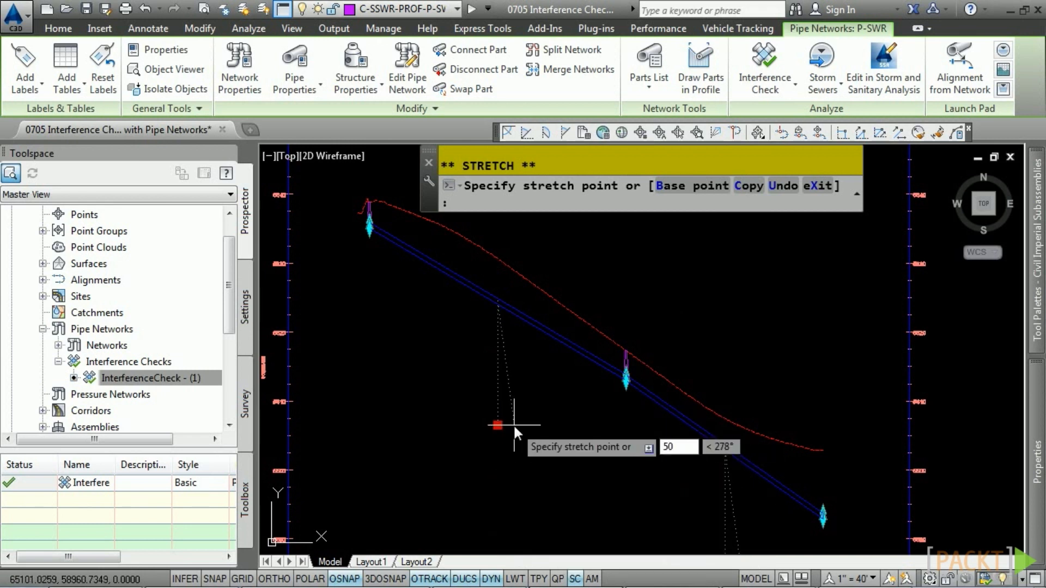
key(Return)
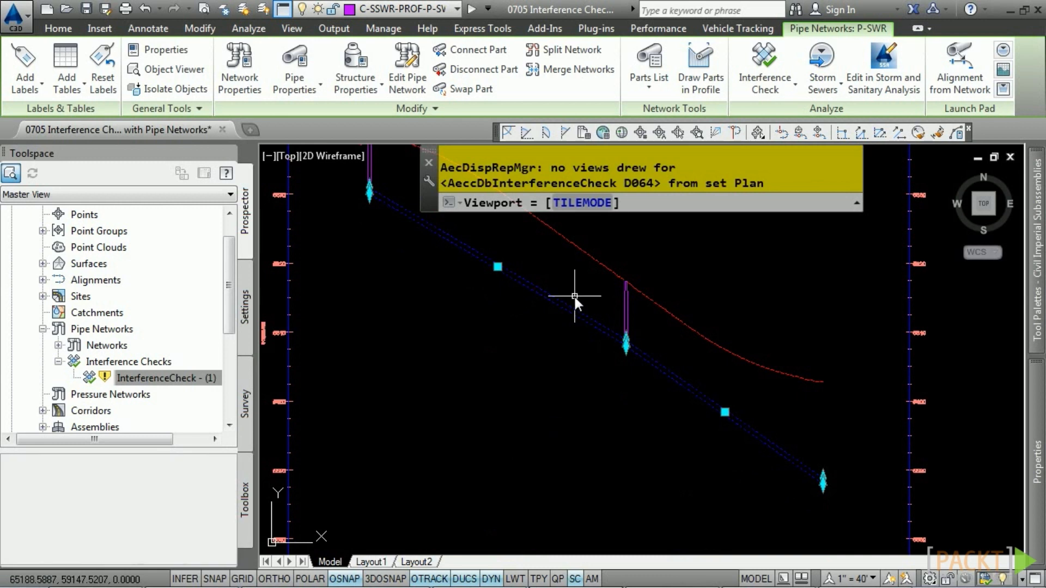
key(Escape)
key(Escape)
Rerun the out-of-date interference check between P-SWR and P-SS and dismiss its summary
click(163, 380)
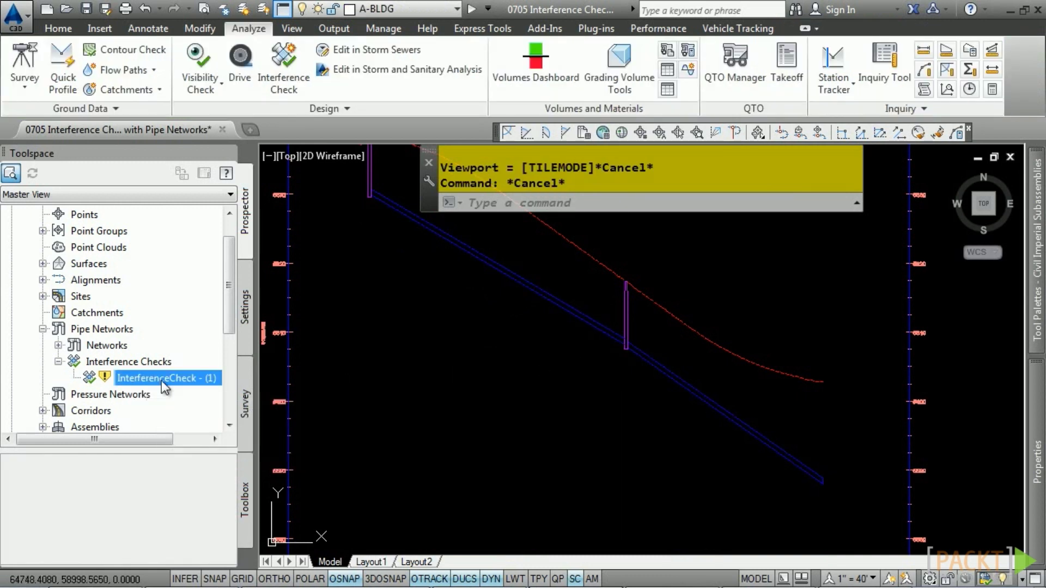
scroll(689, 401, down, 3)
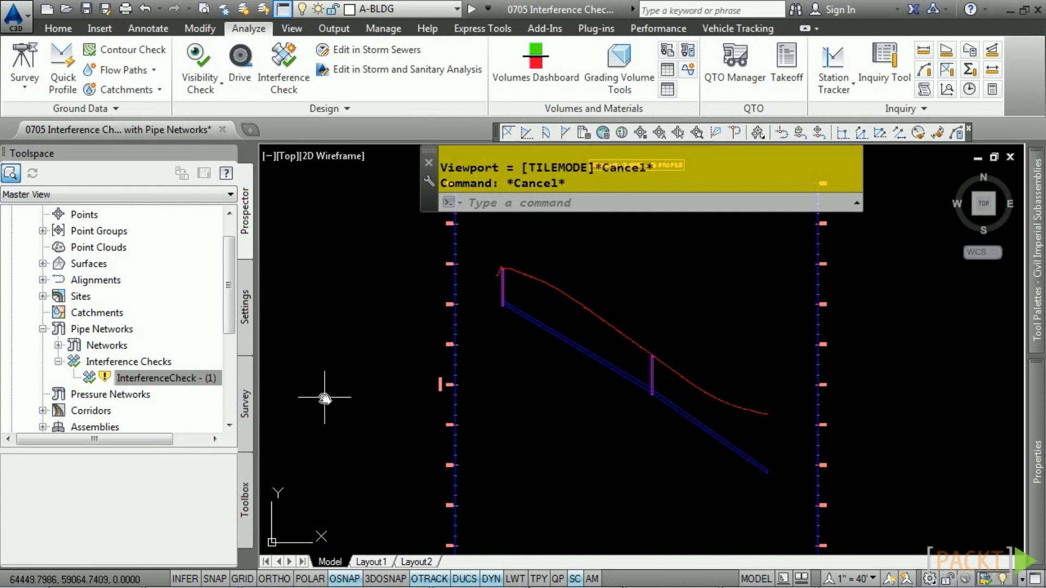
click(210, 382)
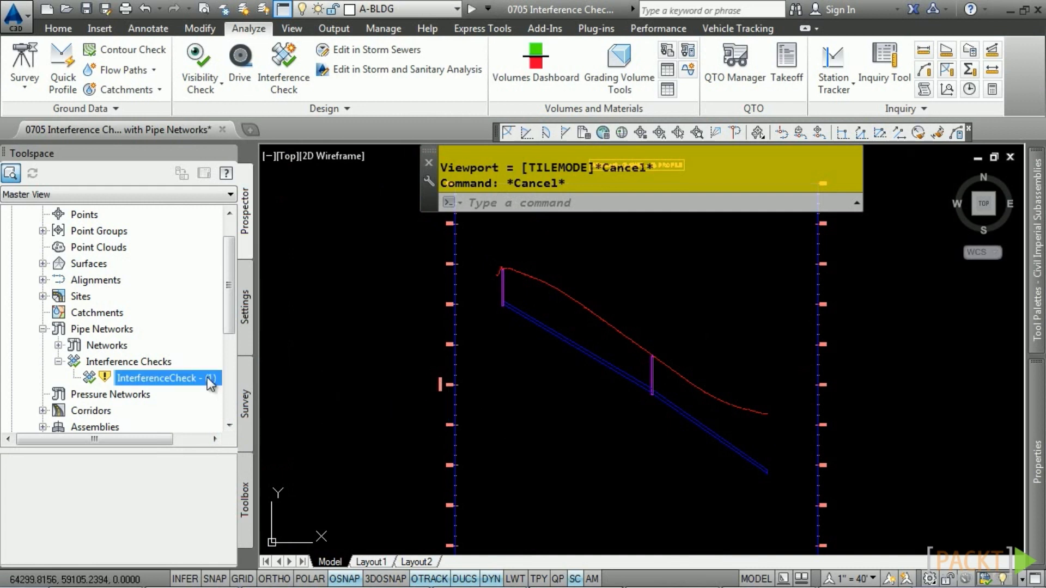
right_click(171, 377)
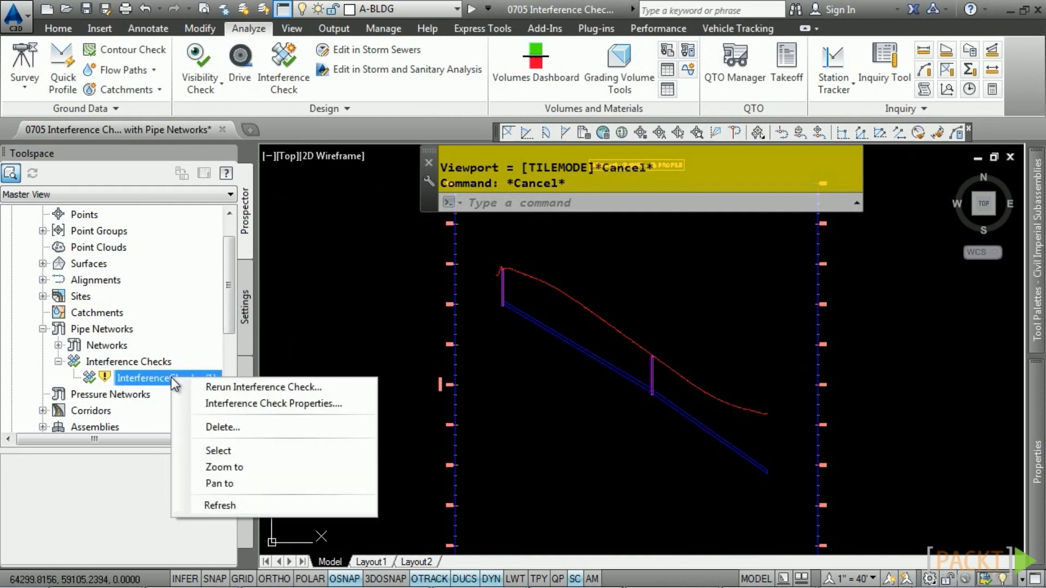
click(243, 391)
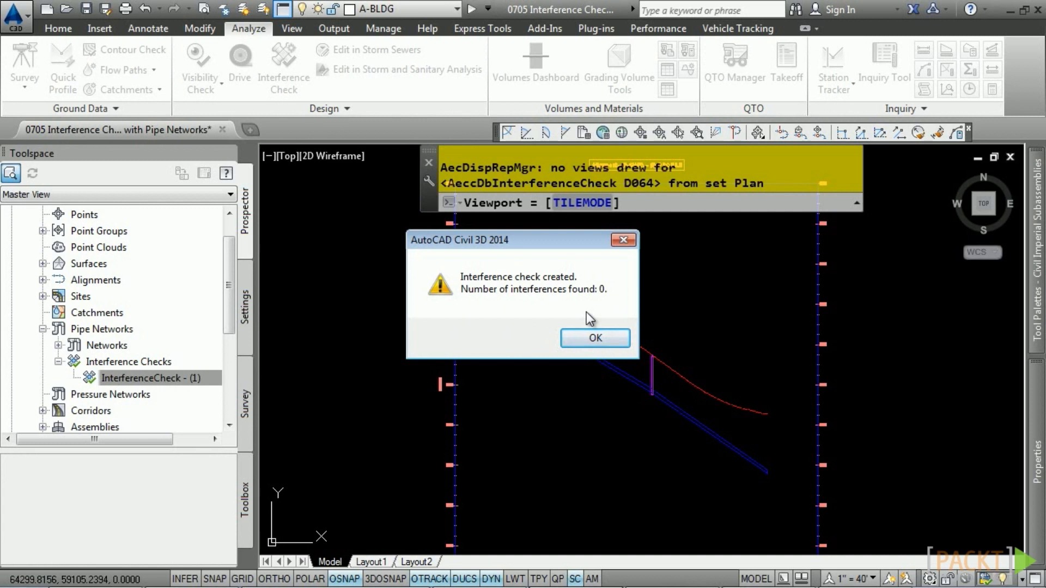
click(595, 339)
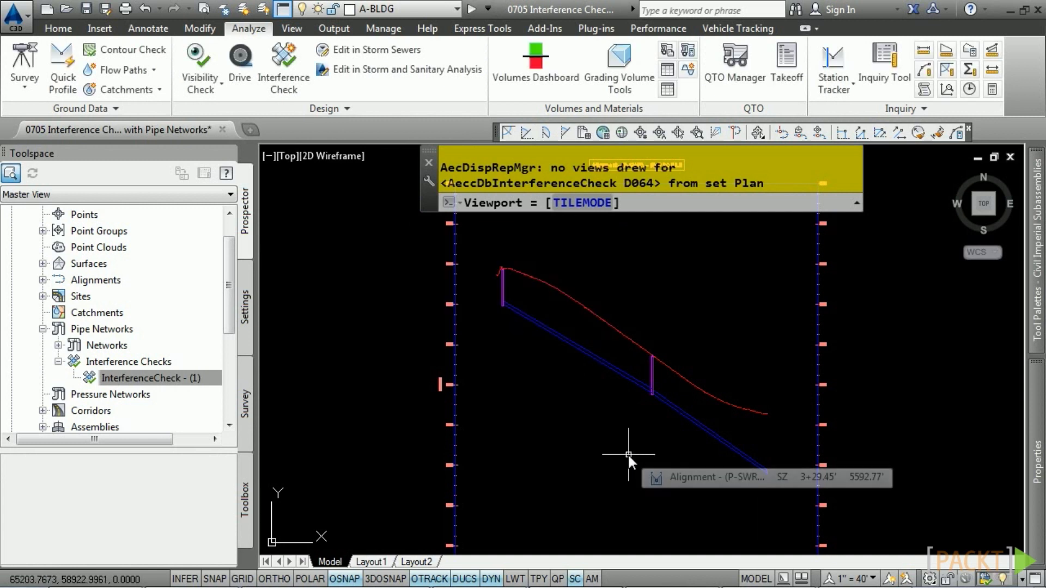
Delete the interference check between P-SWR and P-SS from the drawing and confirm the removal
click(153, 377)
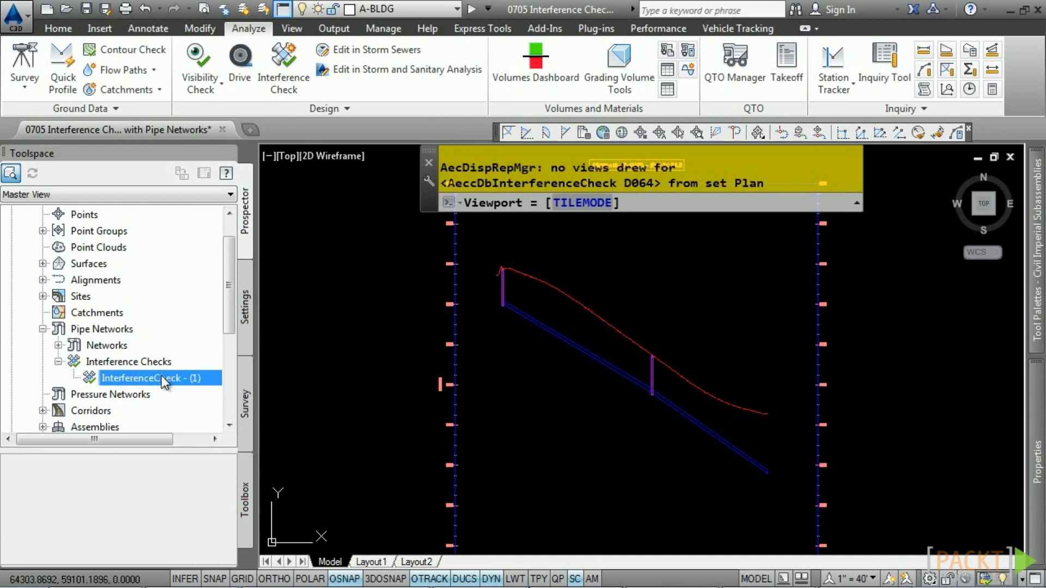
mouse_move(168, 377)
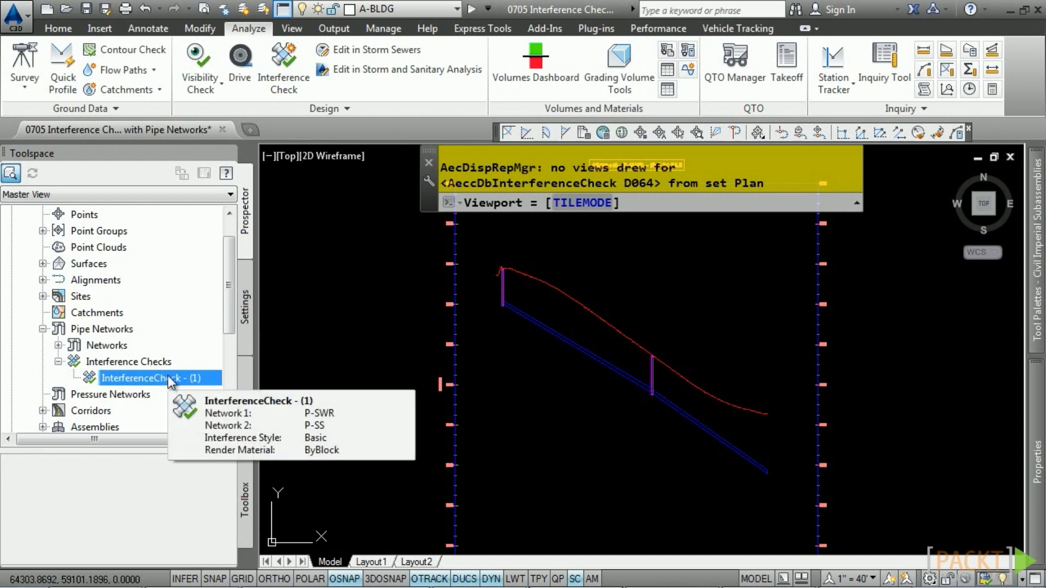
right_click(168, 374)
click(244, 427)
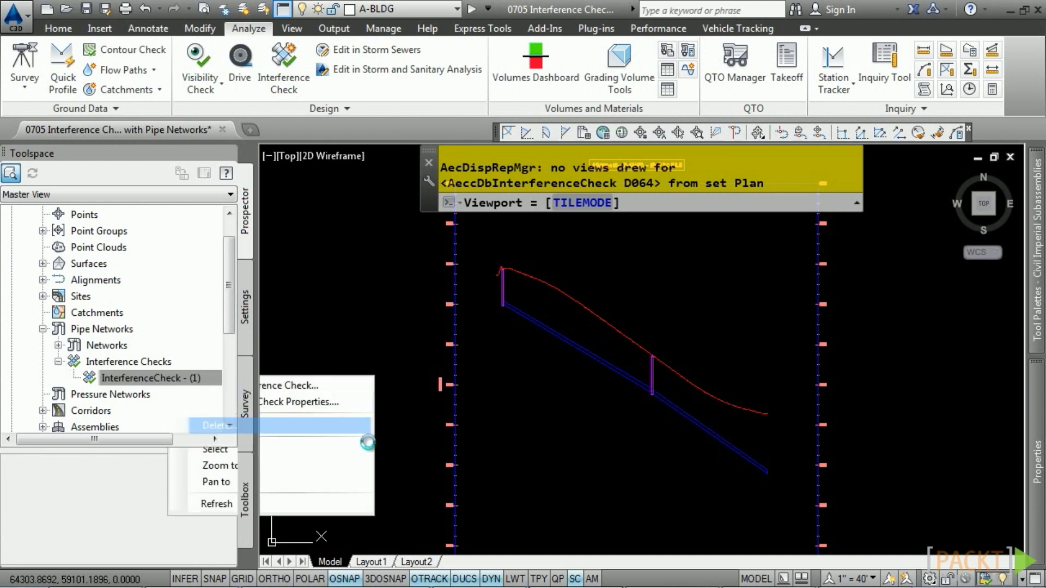
click(571, 345)
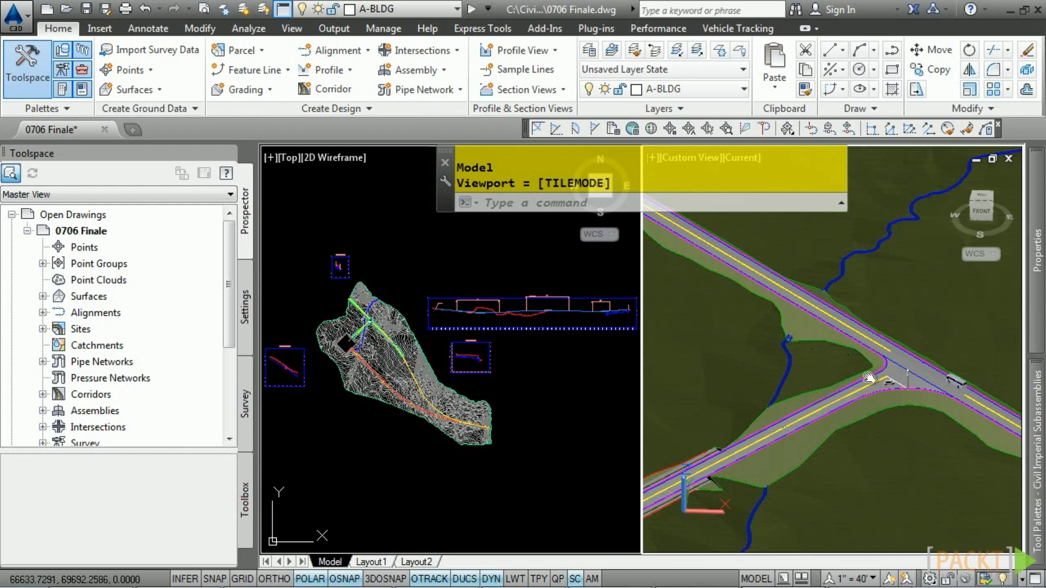
Examine the rendered 3D road intersection around the car and bus in the 0706 Finale drawing
middle_drag(904, 370, 860, 348)
scroll(862, 349, up, 3)
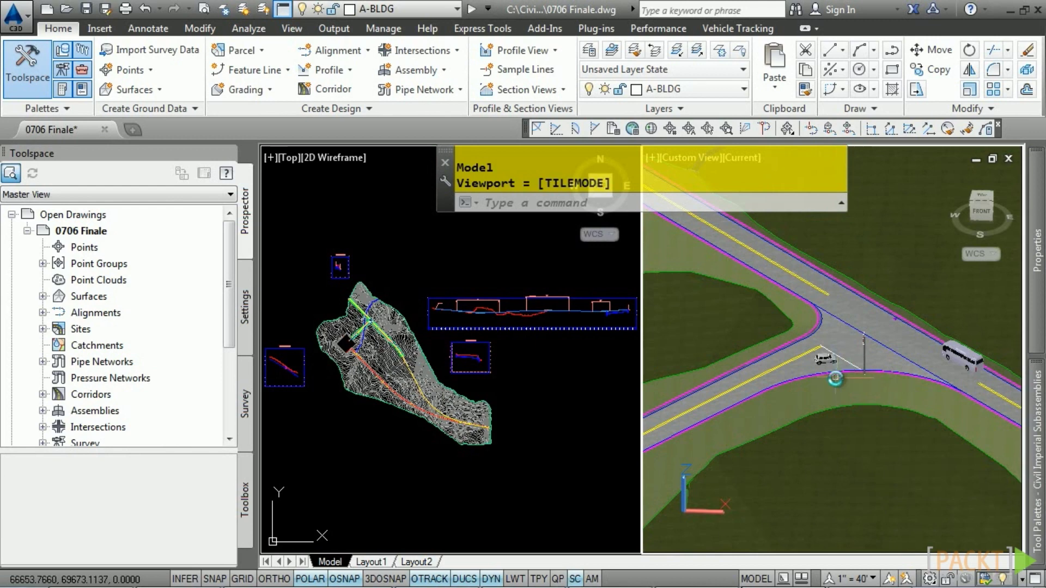
middle_drag(821, 380, 839, 371)
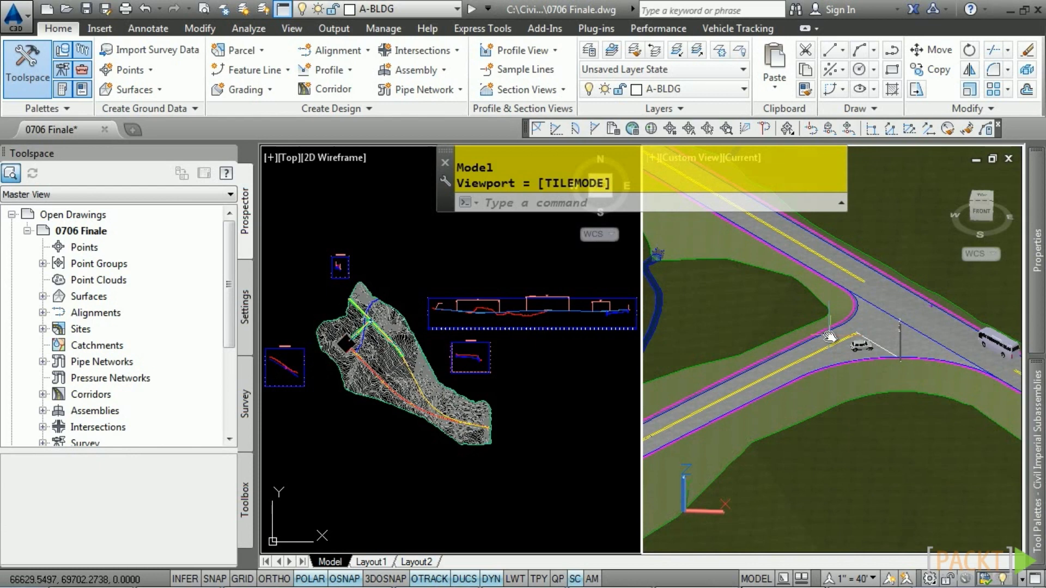
scroll(827, 382, up, 4)
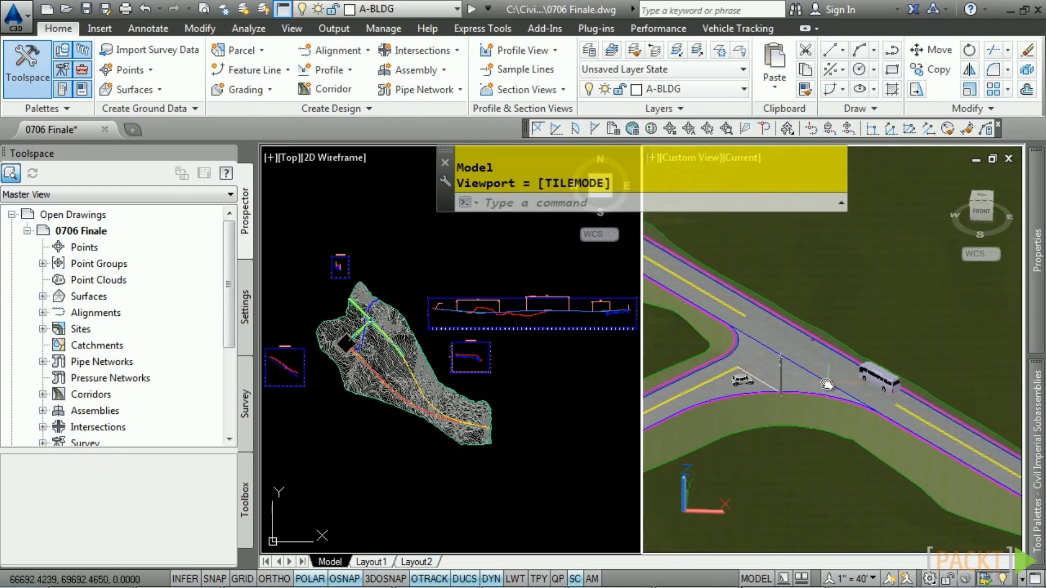
middle_drag(826, 385, 835, 385)
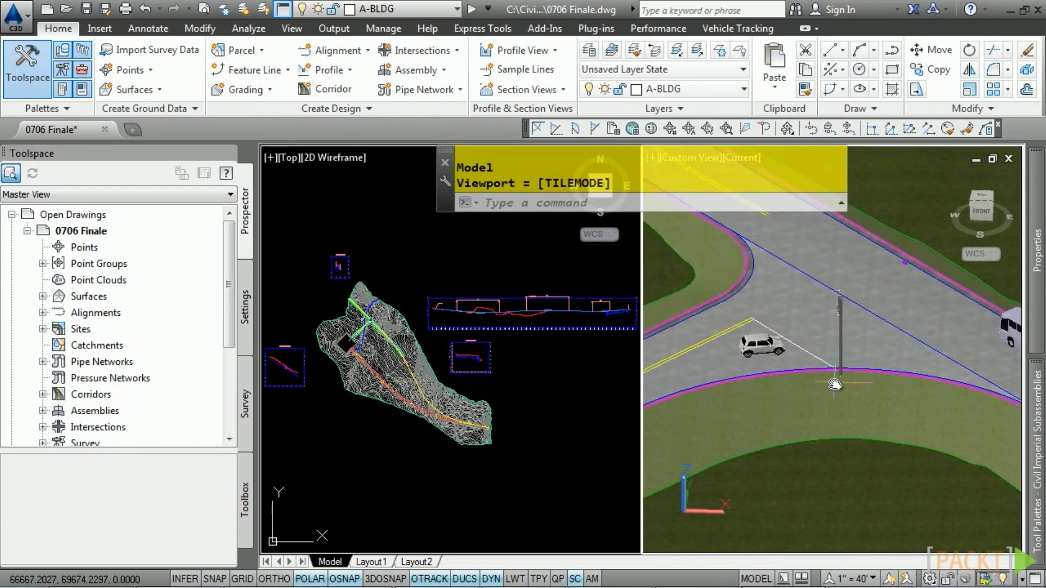